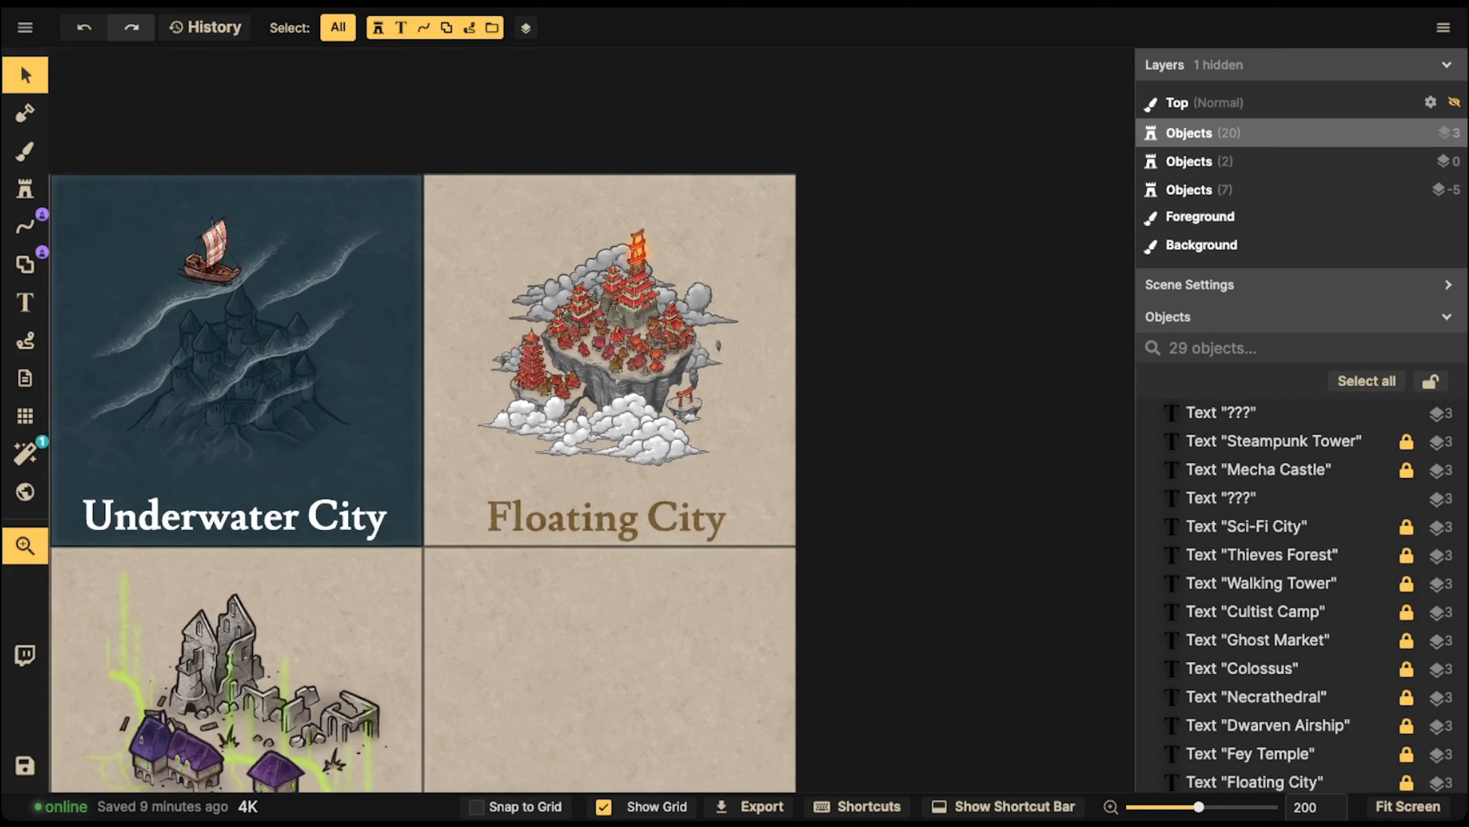
- Look over the finished landmark cells and the remaining empty labelled cells of the map grid
drag(324, 429, 652, 372)
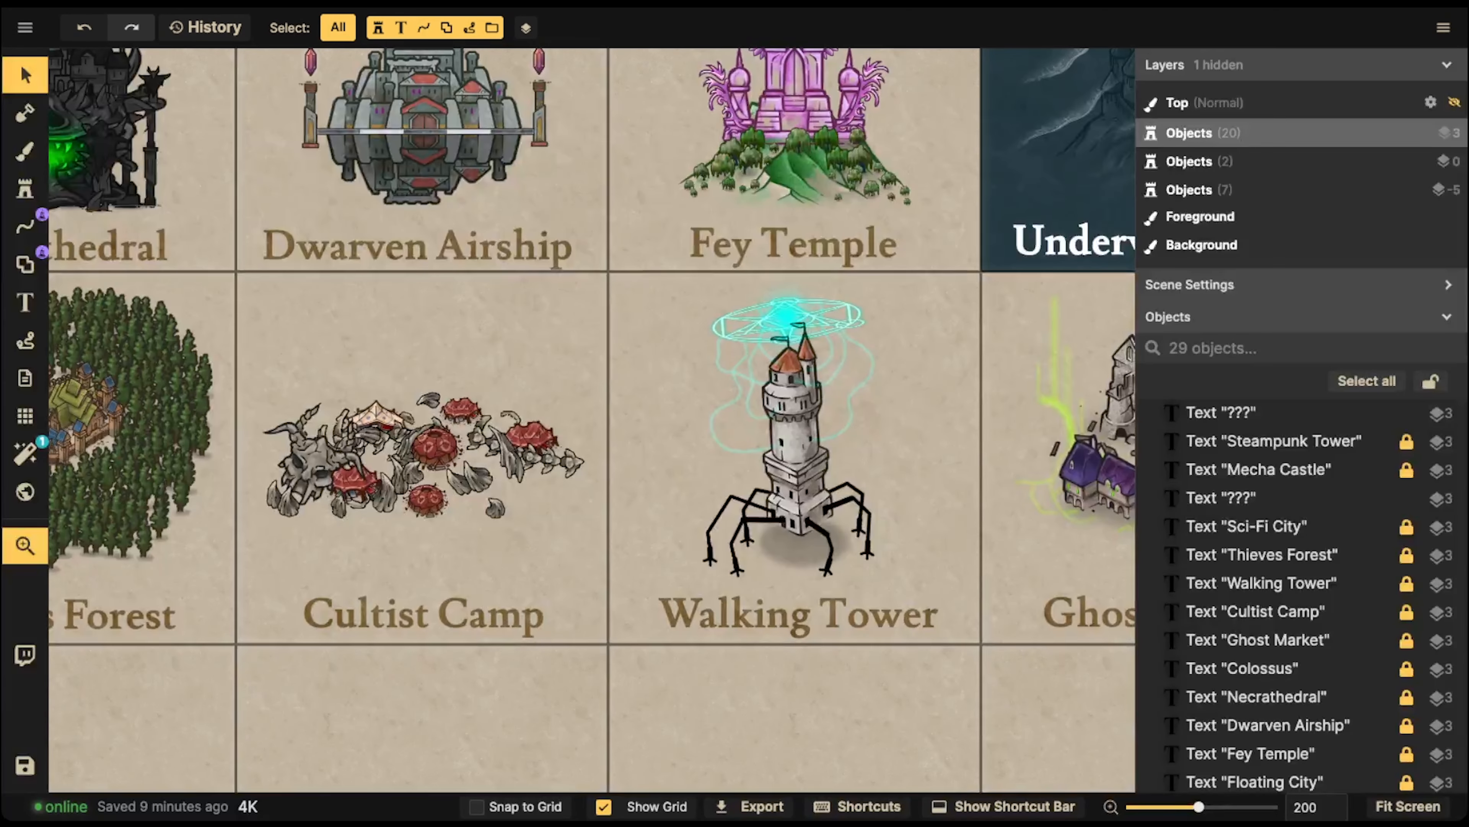
drag(903, 405, 259, 396)
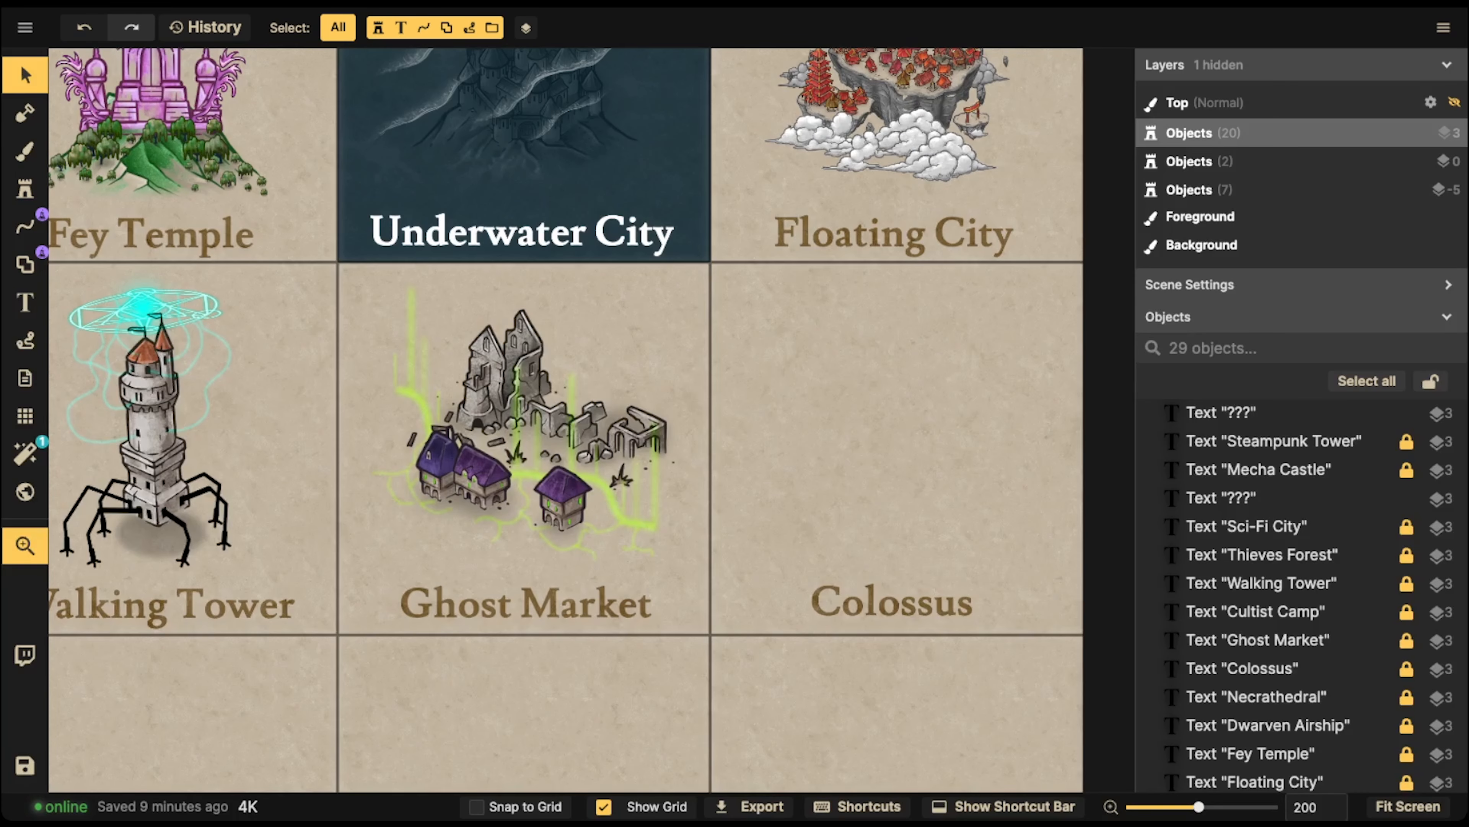
scroll(515, 469, down, 5)
drag(516, 470, 687, 323)
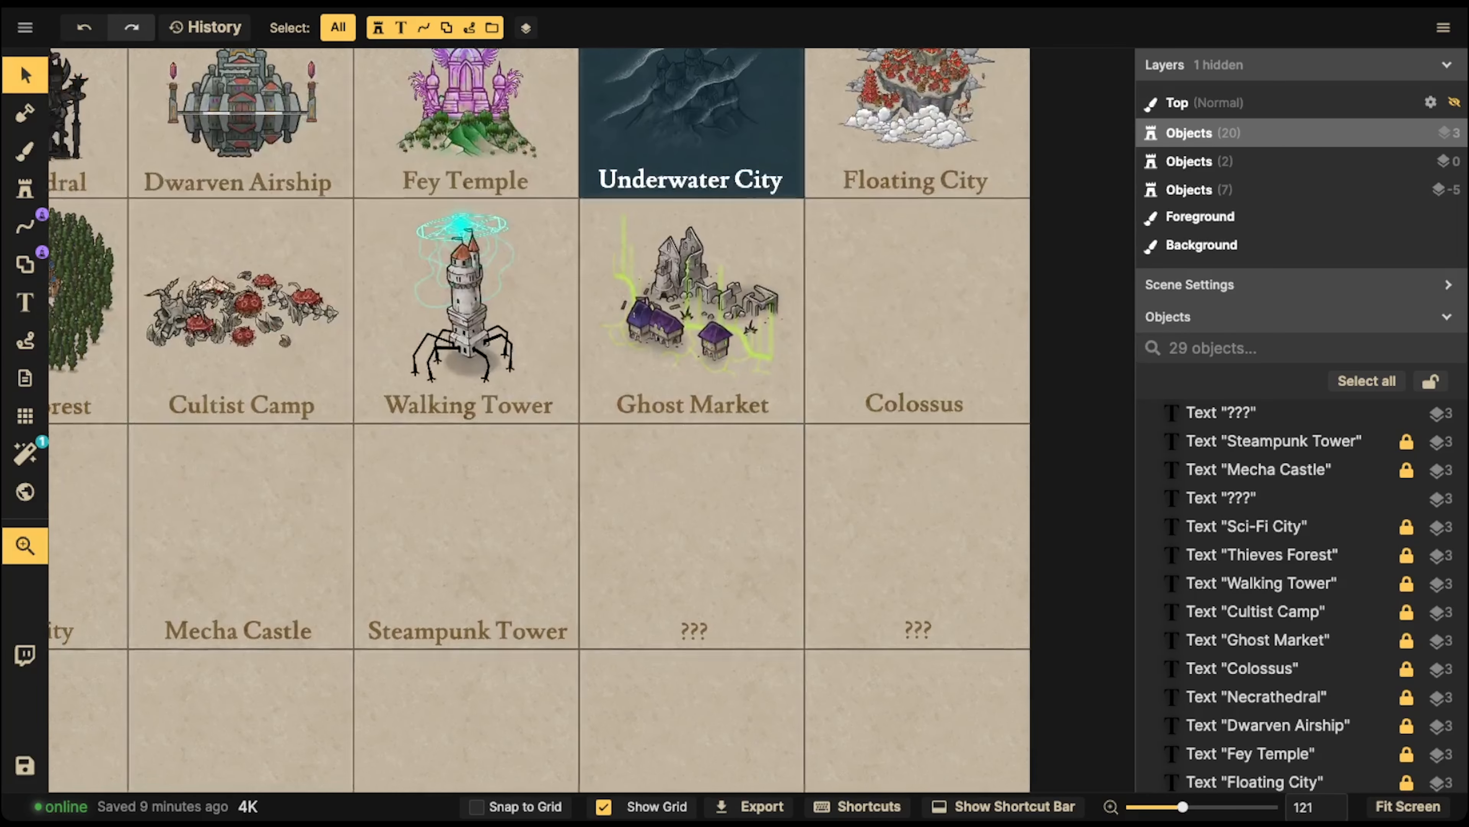
drag(603, 387, 714, 393)
scroll(657, 394, down, 2)
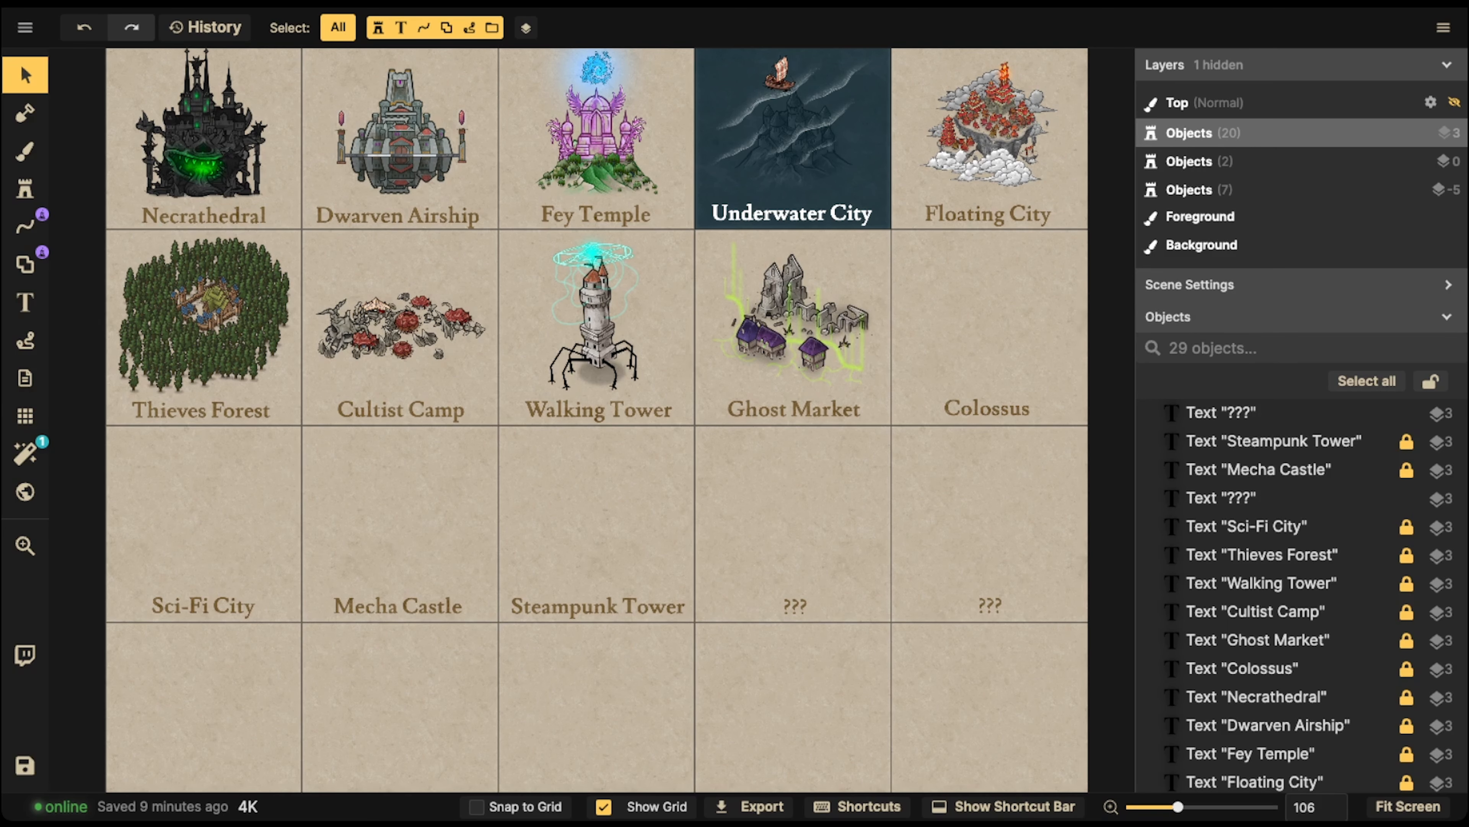
scroll(618, 570, down, 2)
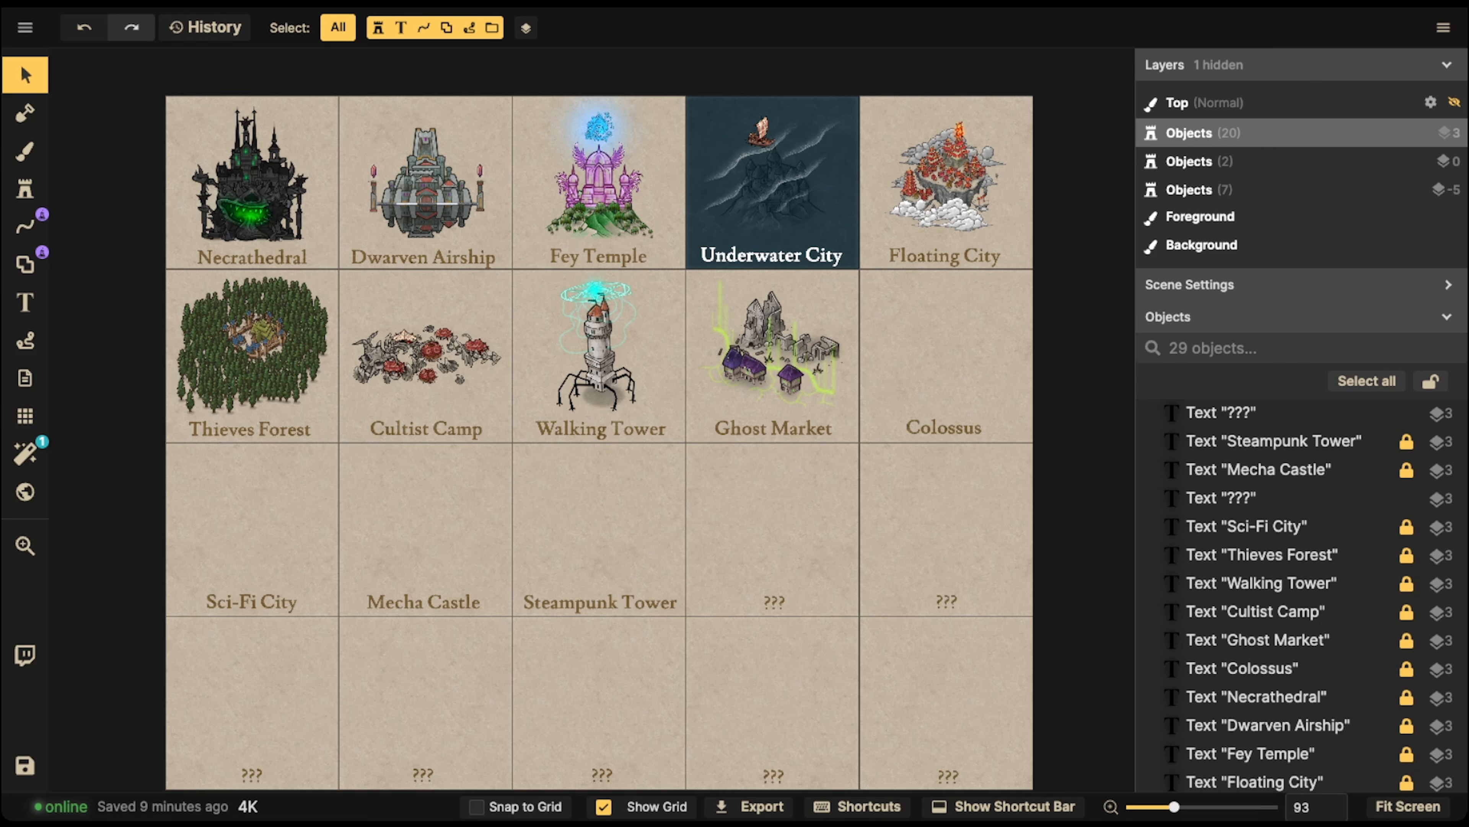
- Search the Fantasy World stamp catalog for "statue" to find a figure for the Colossus cell
scroll(795, 382, up, 4)
key(space)
drag(1019, 312, 573, 389)
scroll(644, 391, up, 2)
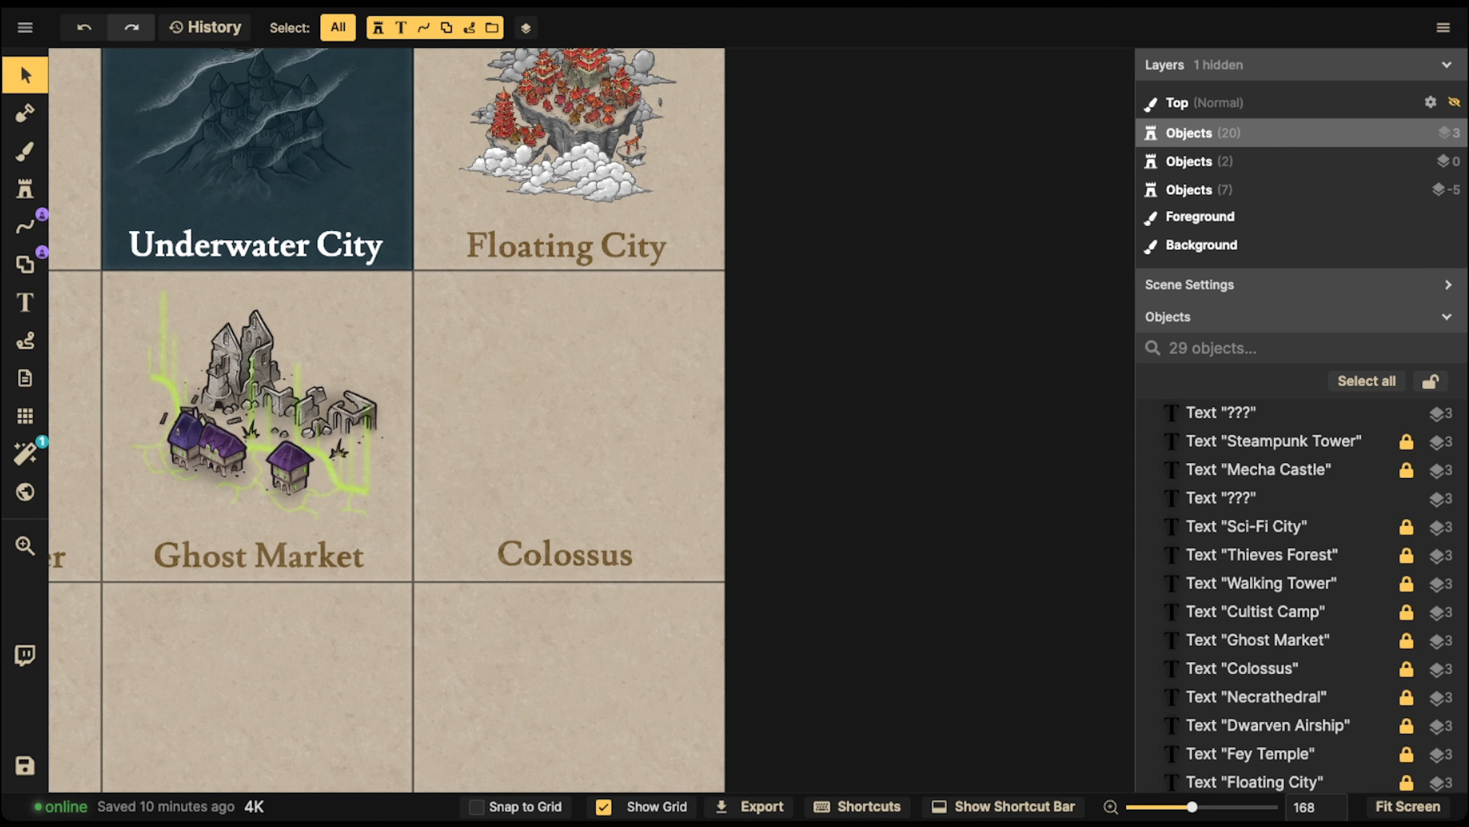
scroll(599, 484, up, 3)
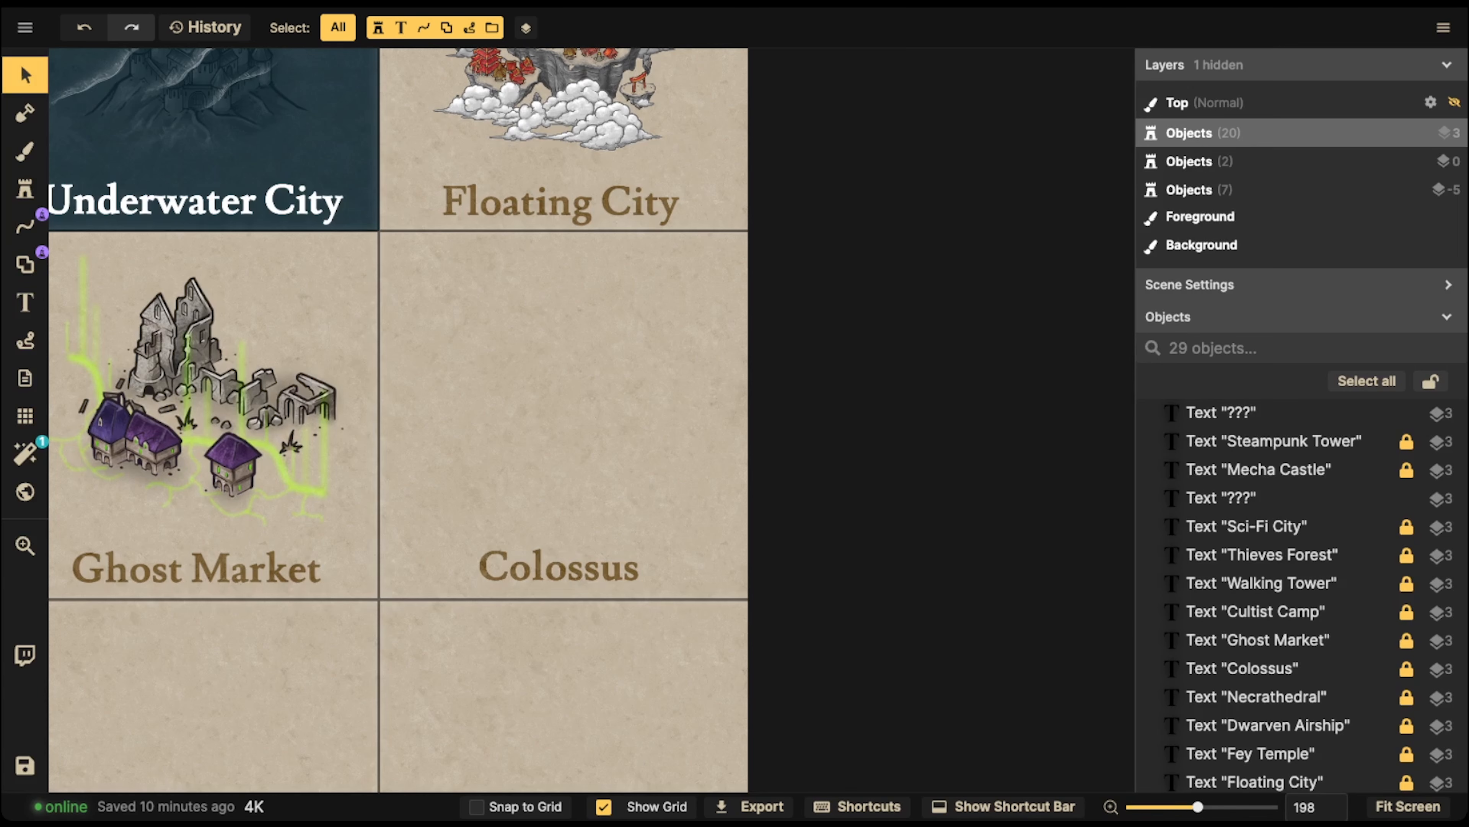
click(25, 189)
key(f)
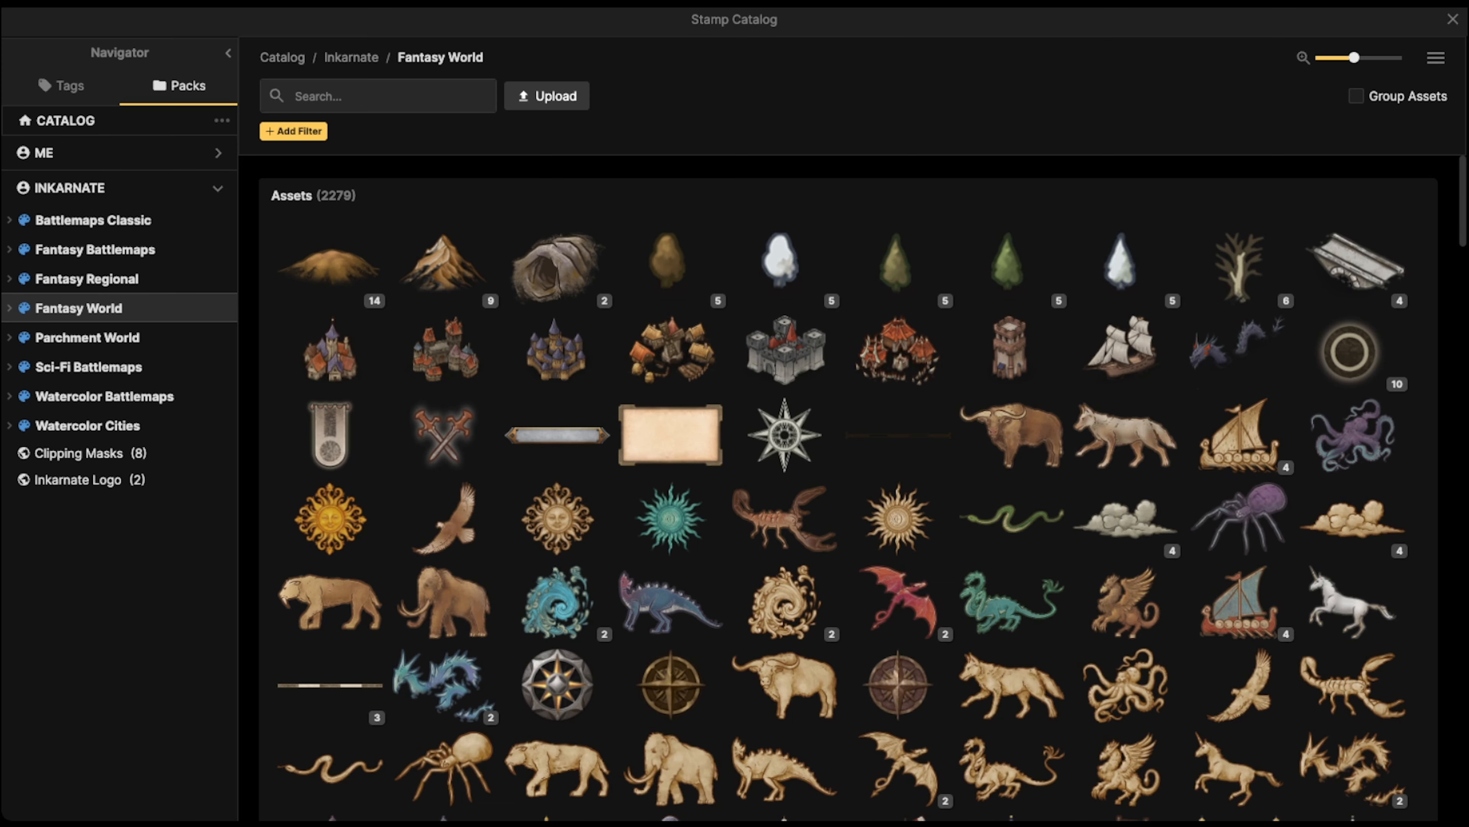
text(statue)
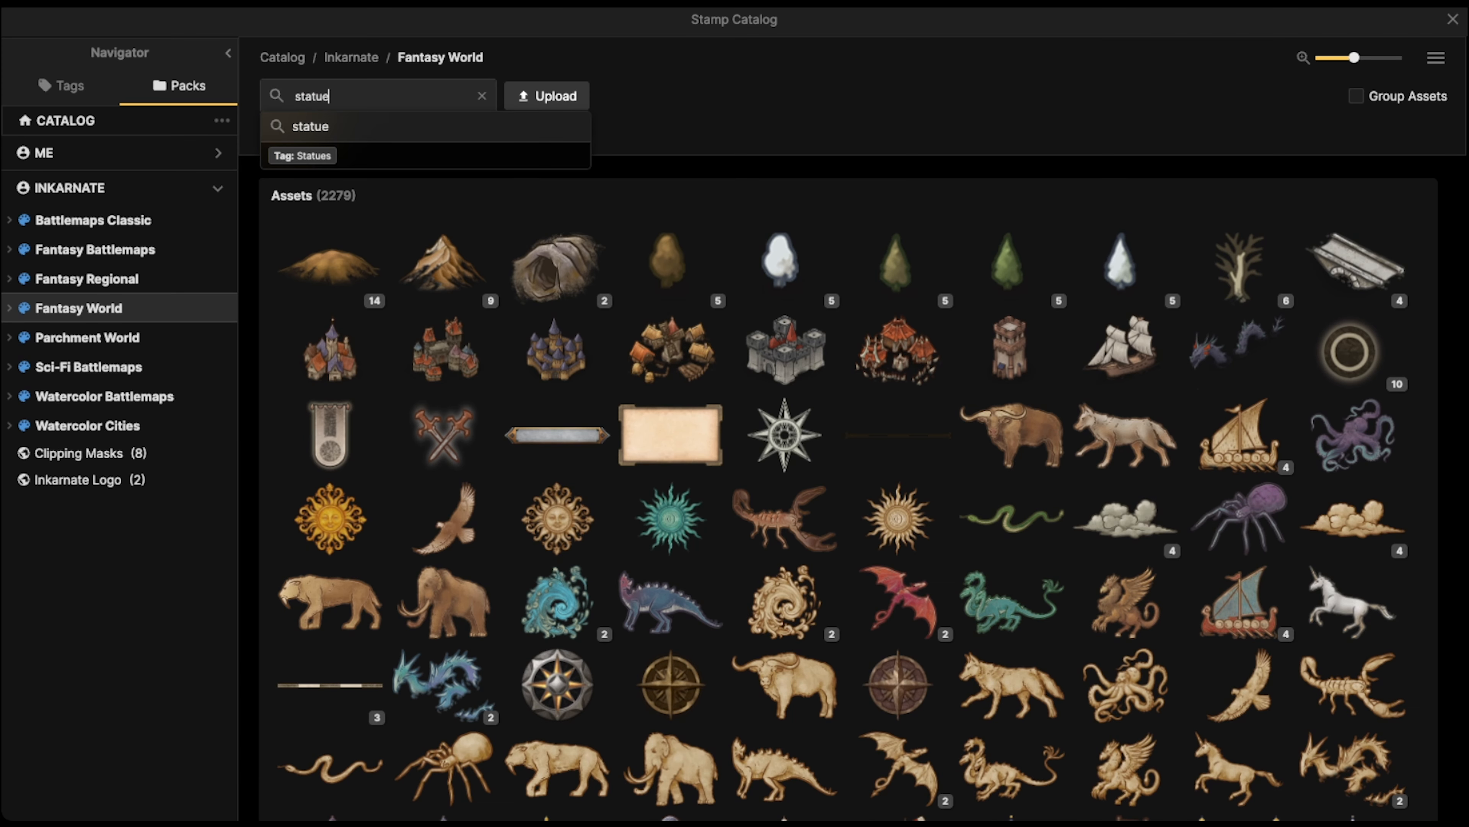
key(Return)
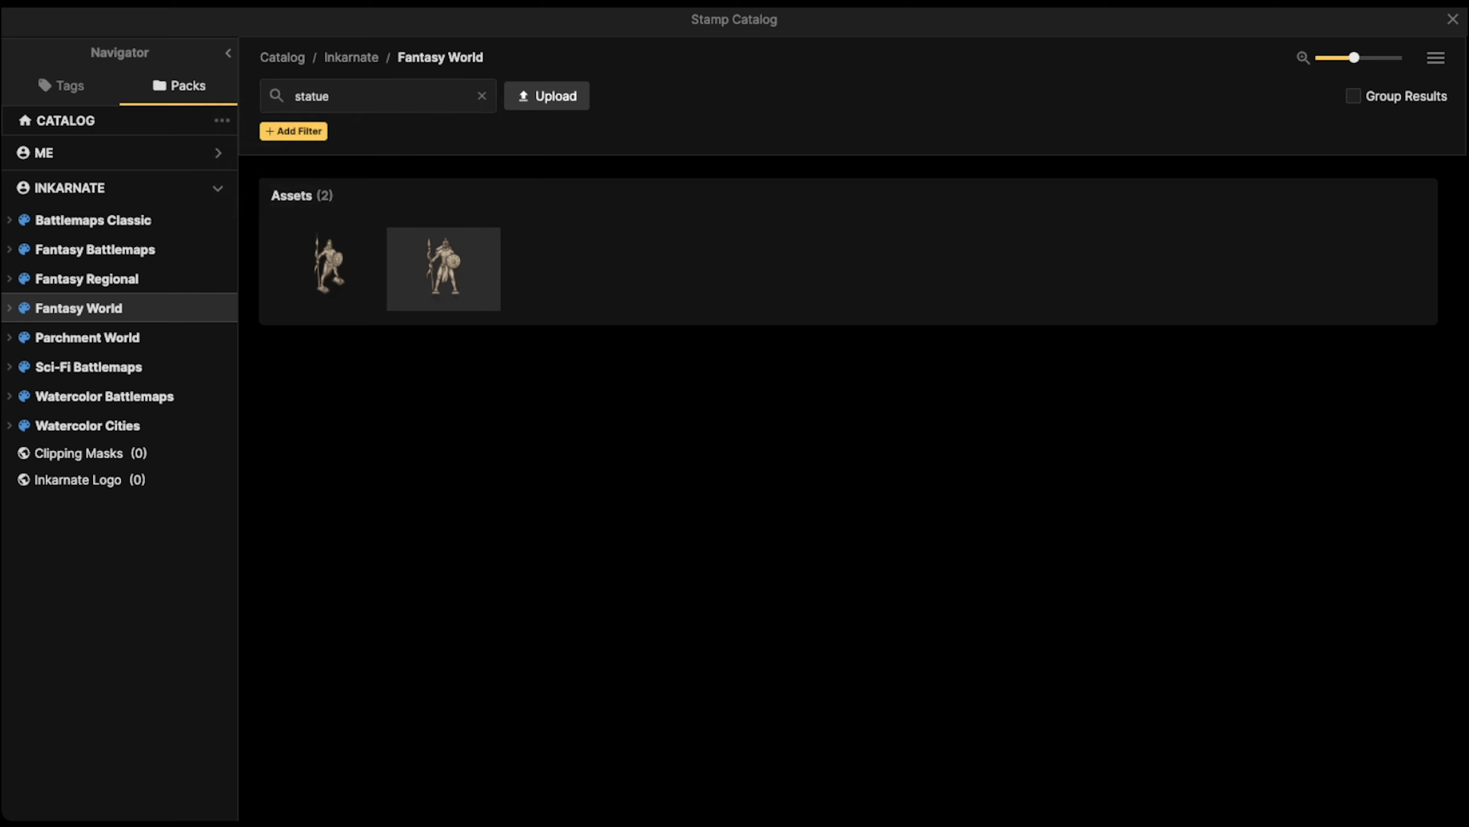
- Place the front-facing giant statue stamp in the Colossus cell and shift it toward the cell's left side
click(444, 266)
scroll(487, 364, up, 3)
click(510, 376)
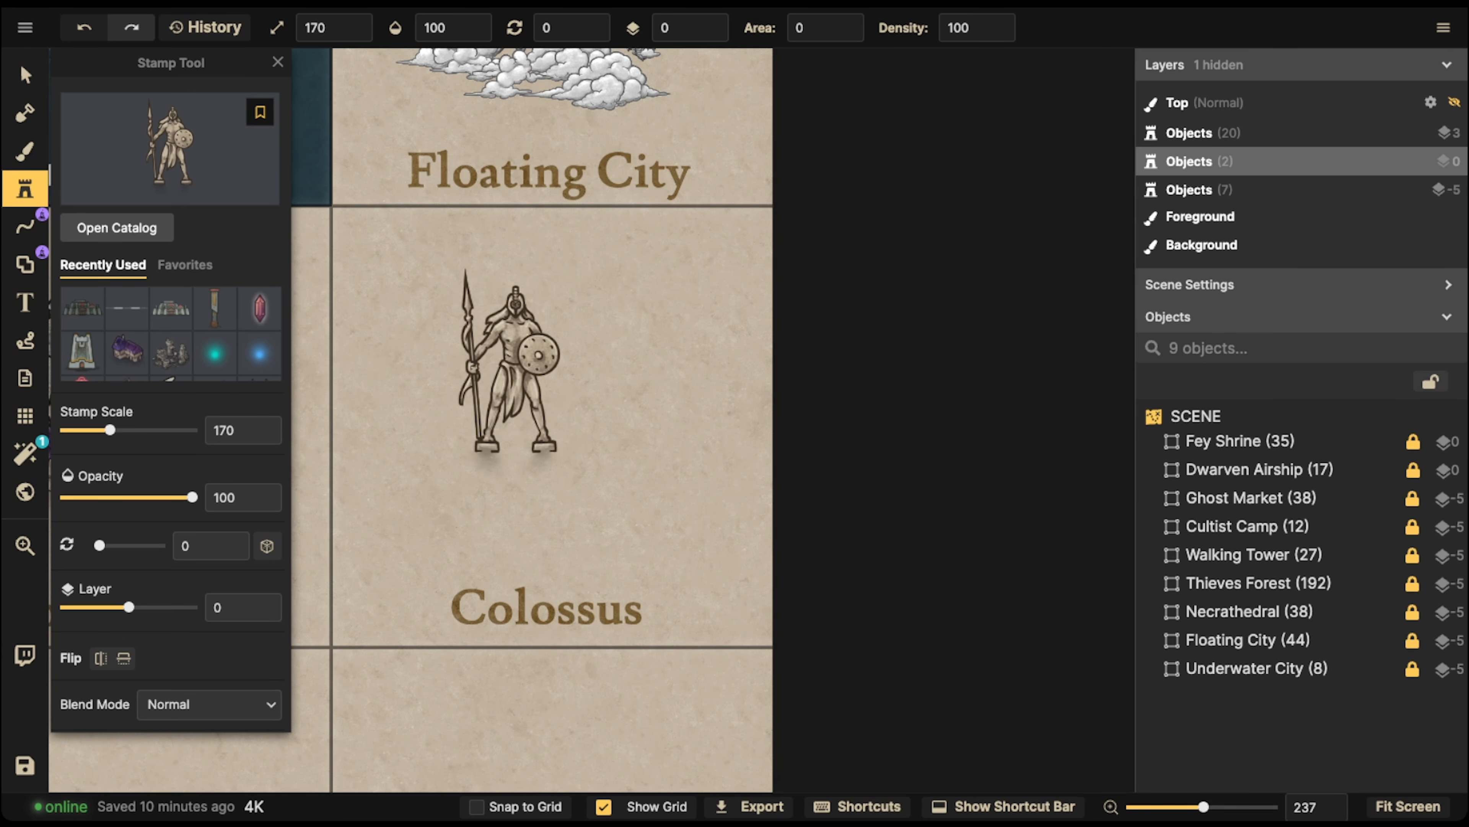
click(26, 75)
drag(510, 376, 466, 414)
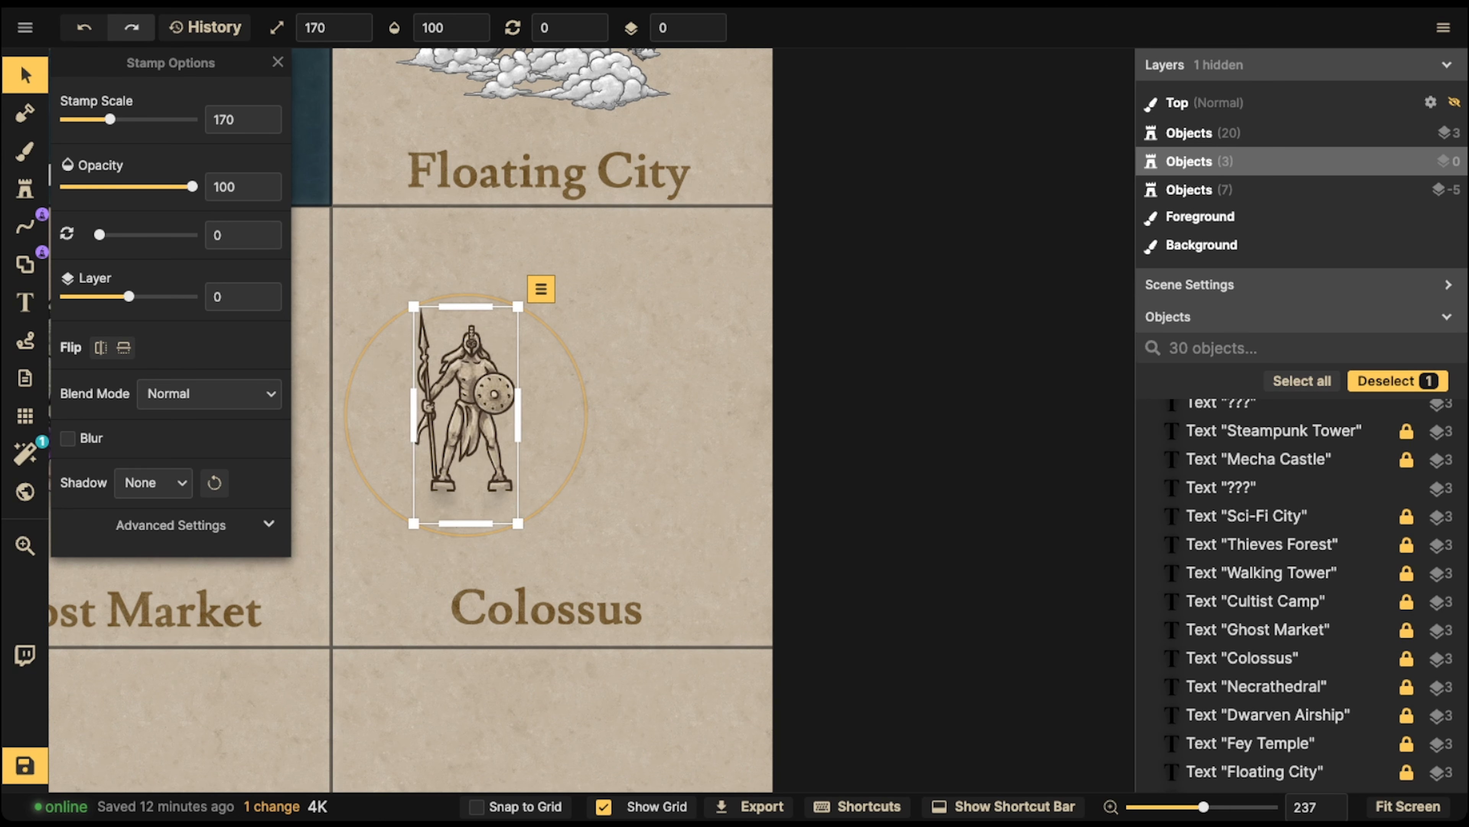
- Choose the striding giant statue from the catalog as the active stamp
click(26, 190)
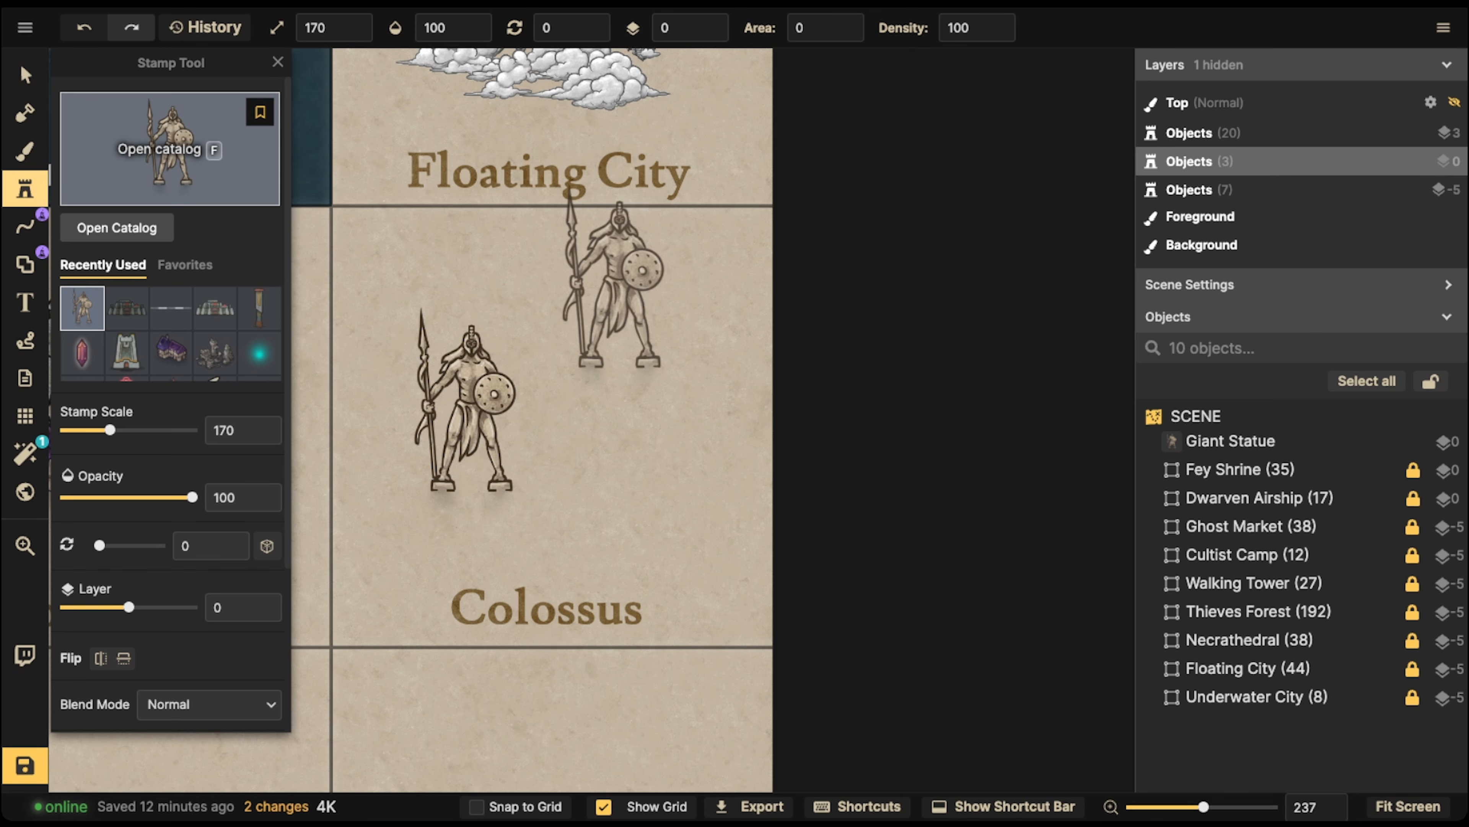
click(170, 149)
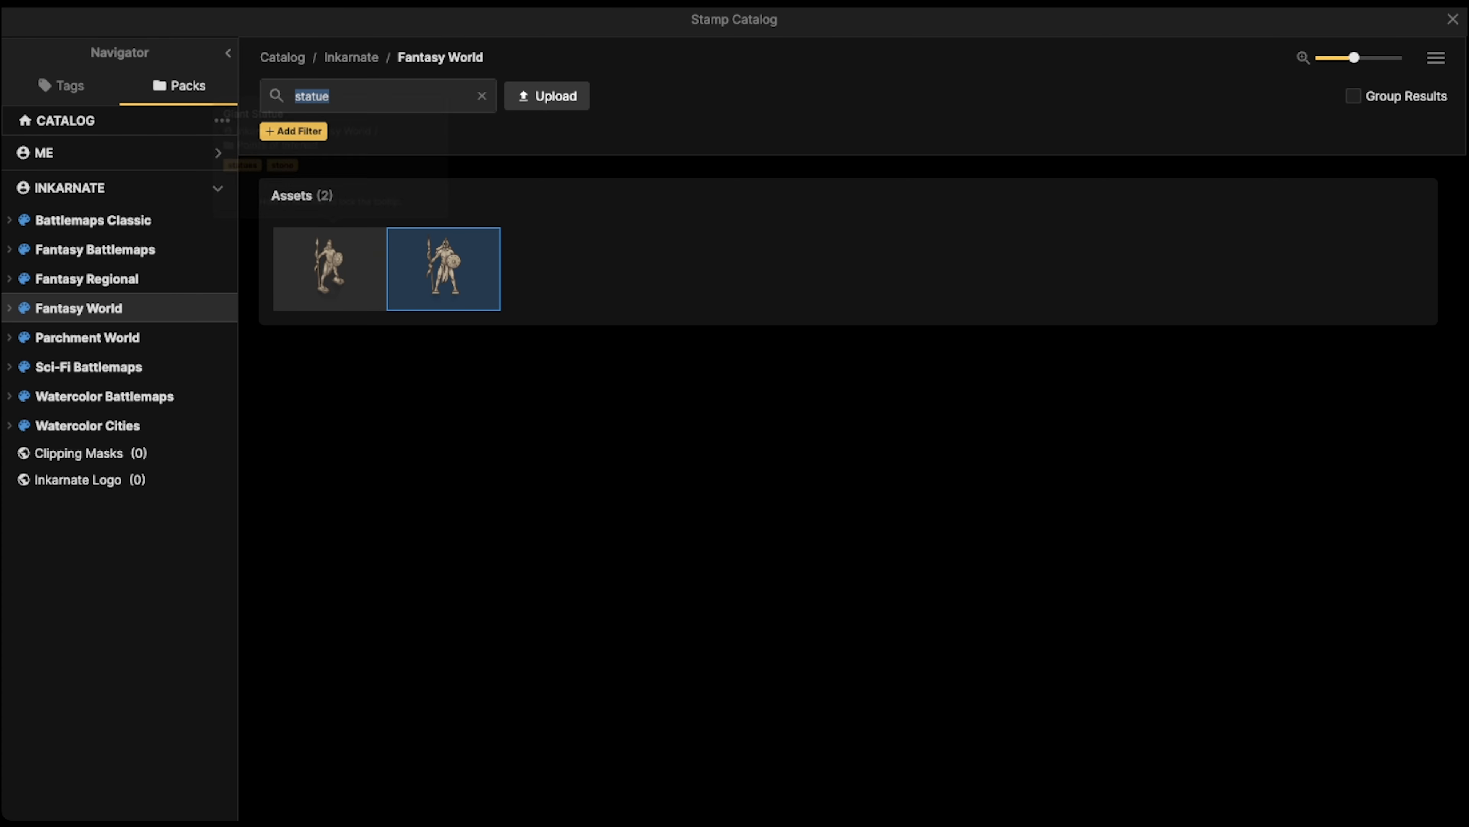
click(330, 270)
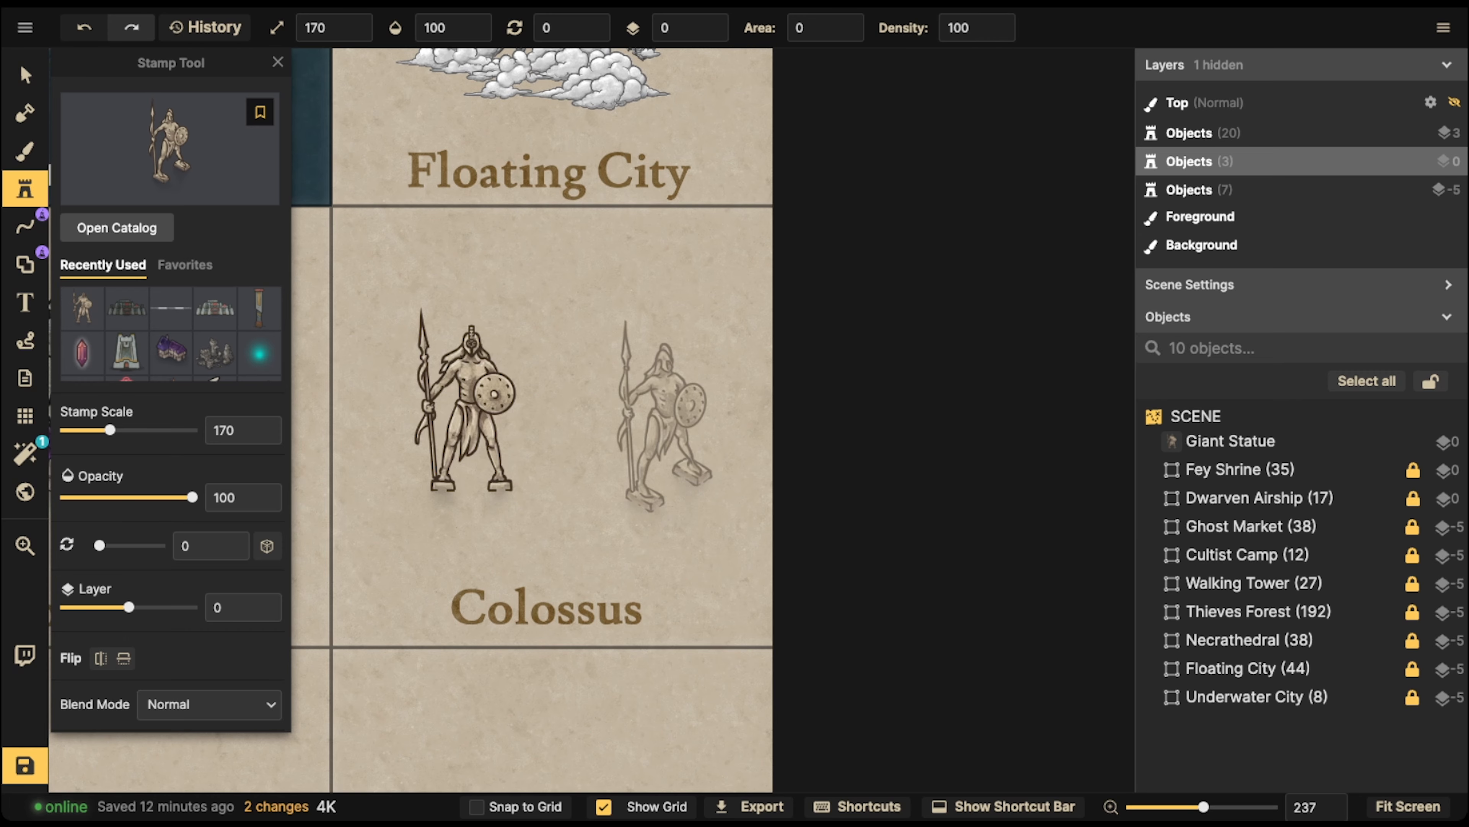
- Examine how the Cultist Camp landmark is assembled from stamps
key(space)
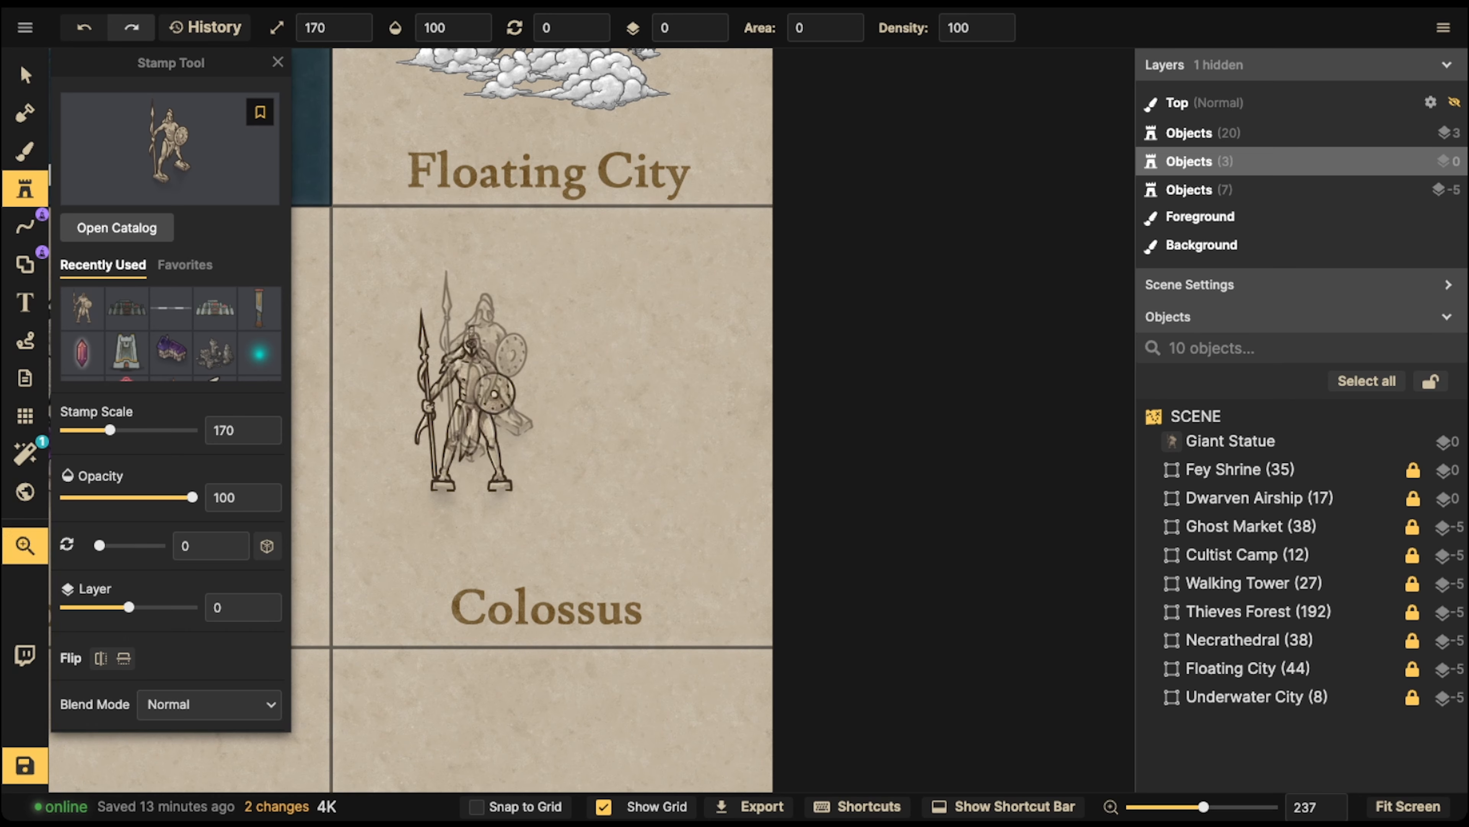
drag(486, 367, 1421, 623)
drag(301, 600, 744, 494)
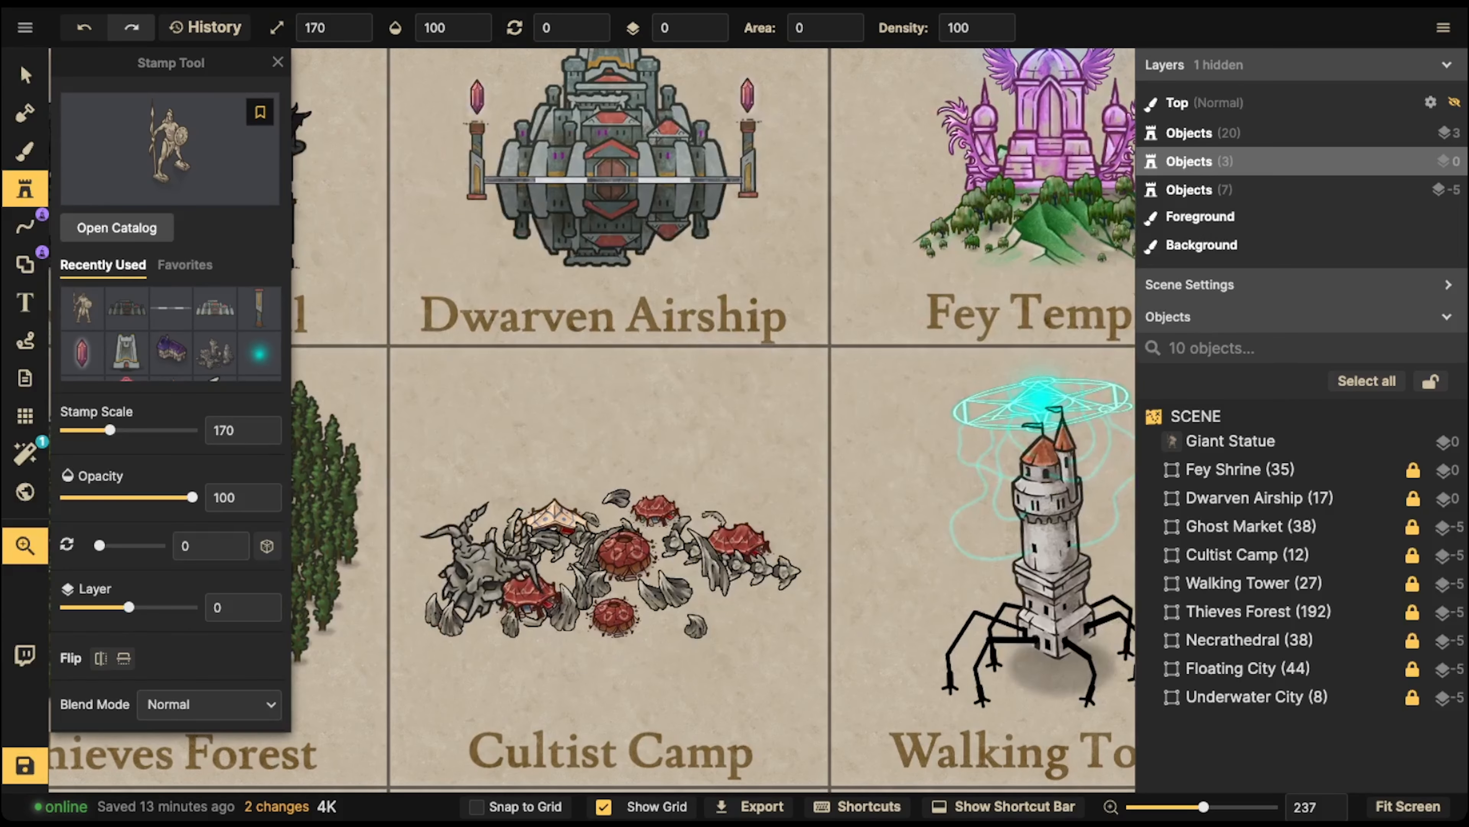
scroll(654, 492, up, 3)
drag(642, 492, 726, 246)
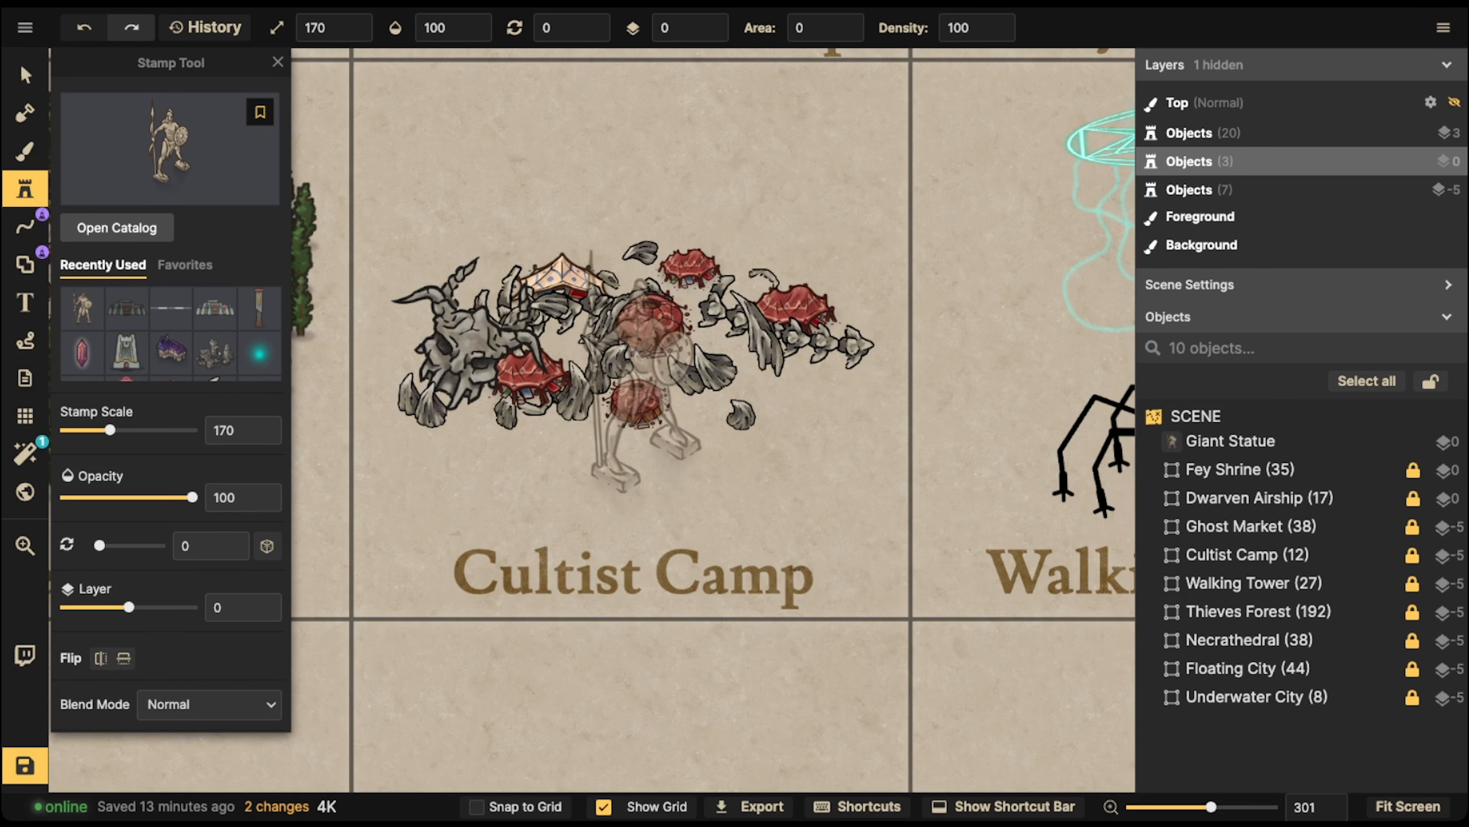
scroll(615, 440, down, 1)
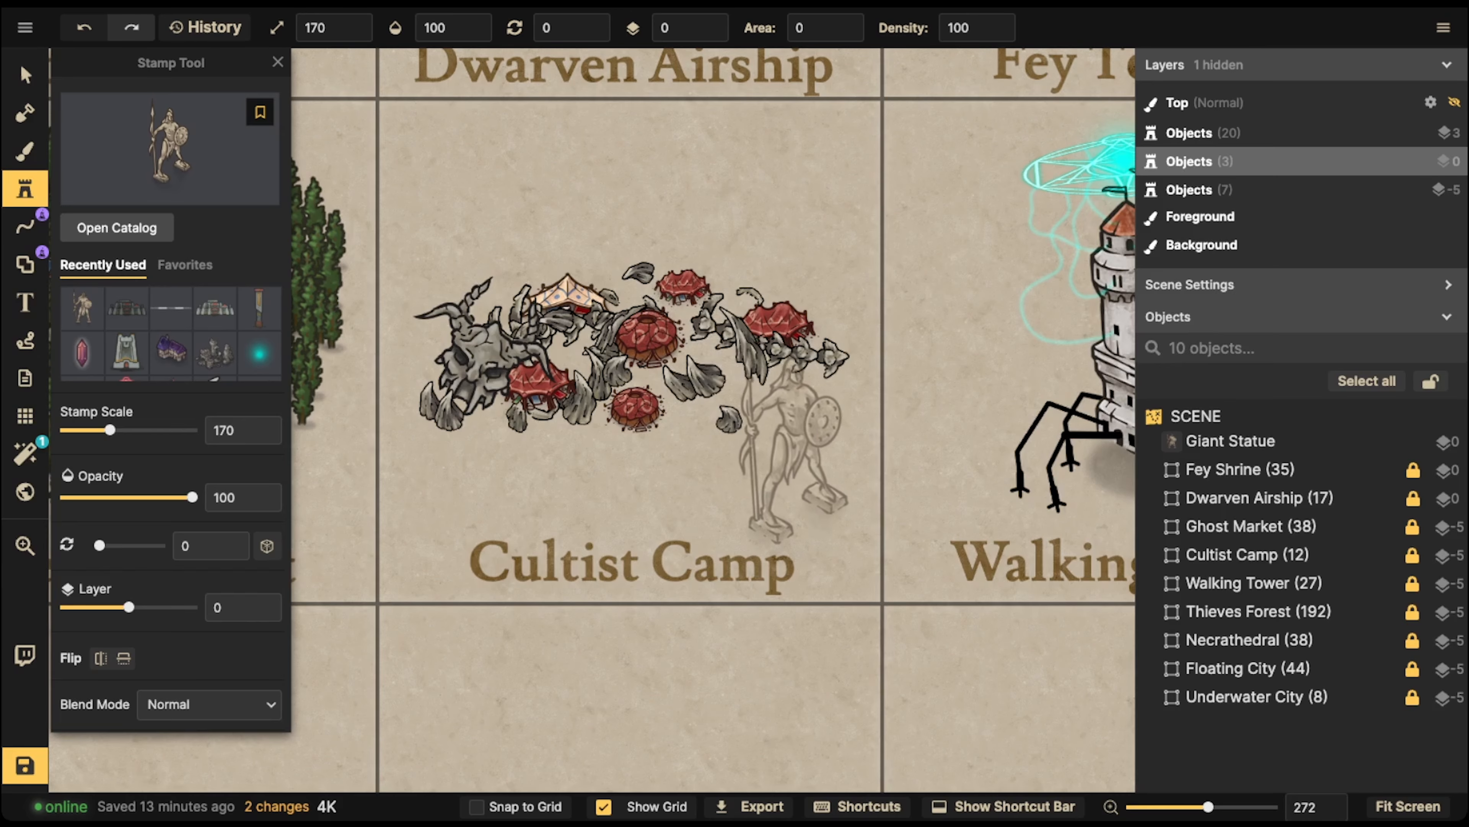
key(space)
drag(912, 443, 583, 246)
drag(912, 370, 513, 323)
drag(931, 223, 701, 227)
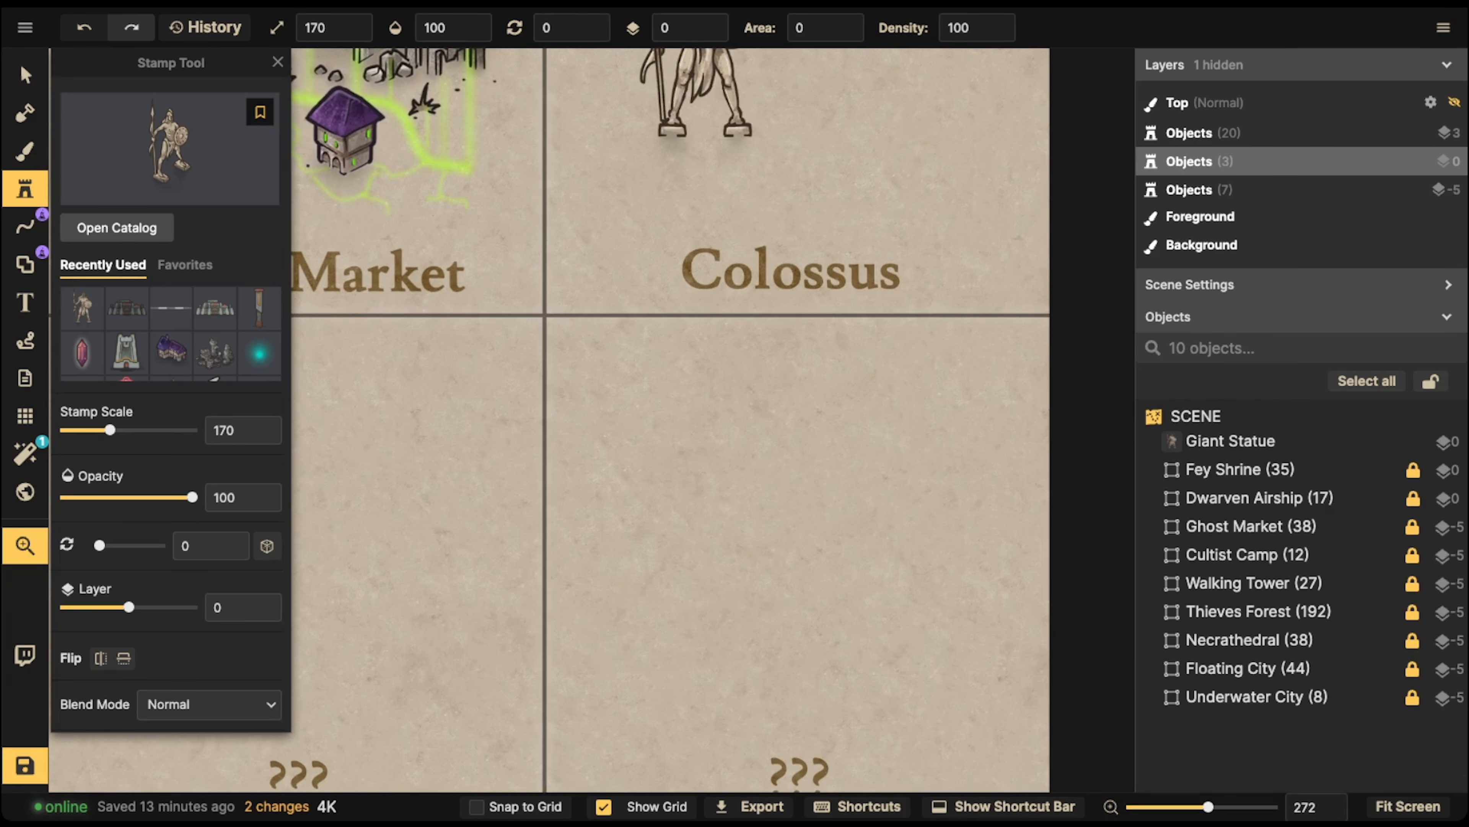
- Place the striding giant statue in the Colossus cell to the right of the front-facing statue
key(space)
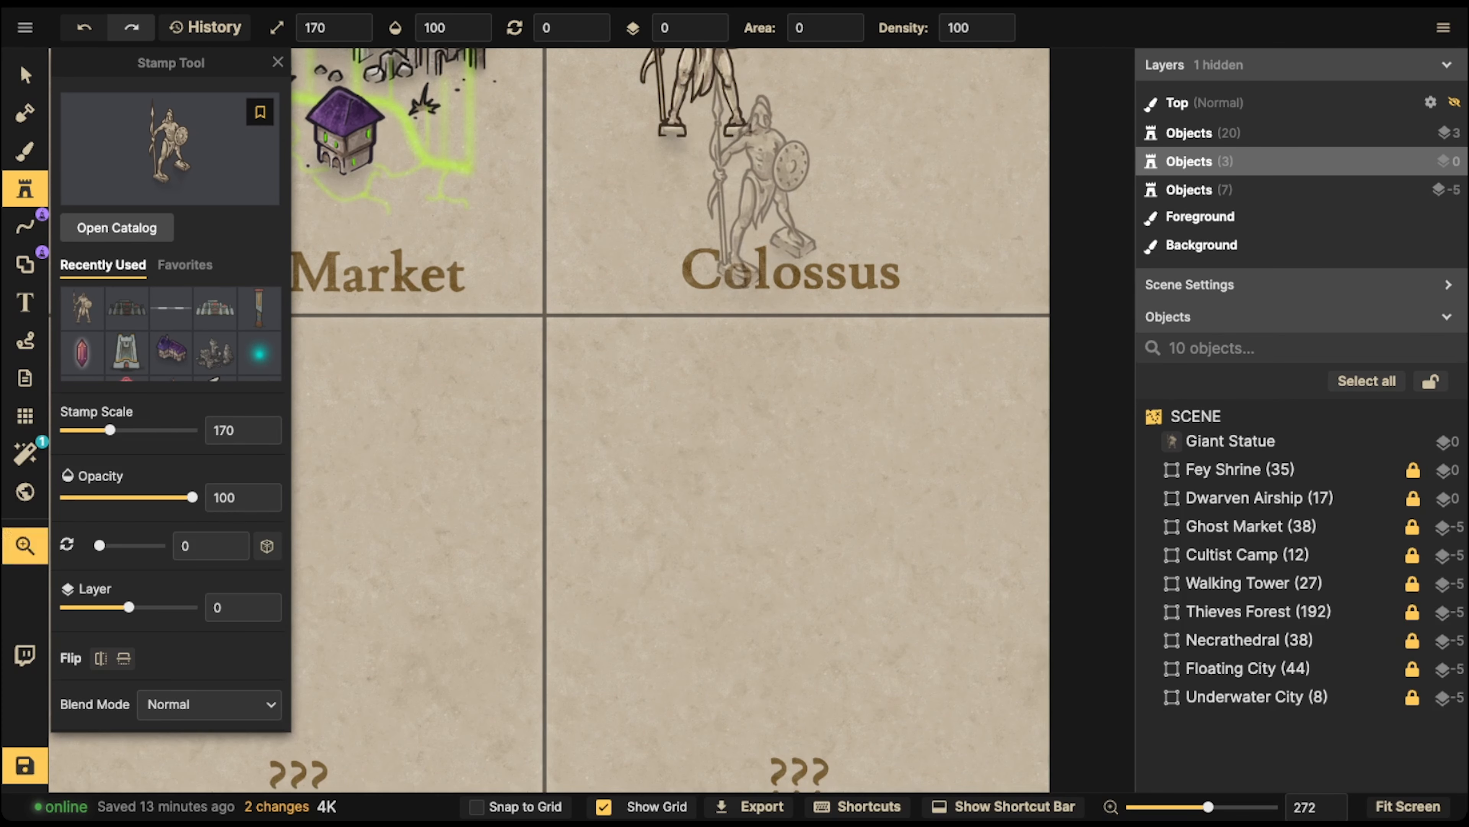
drag(749, 116, 719, 305)
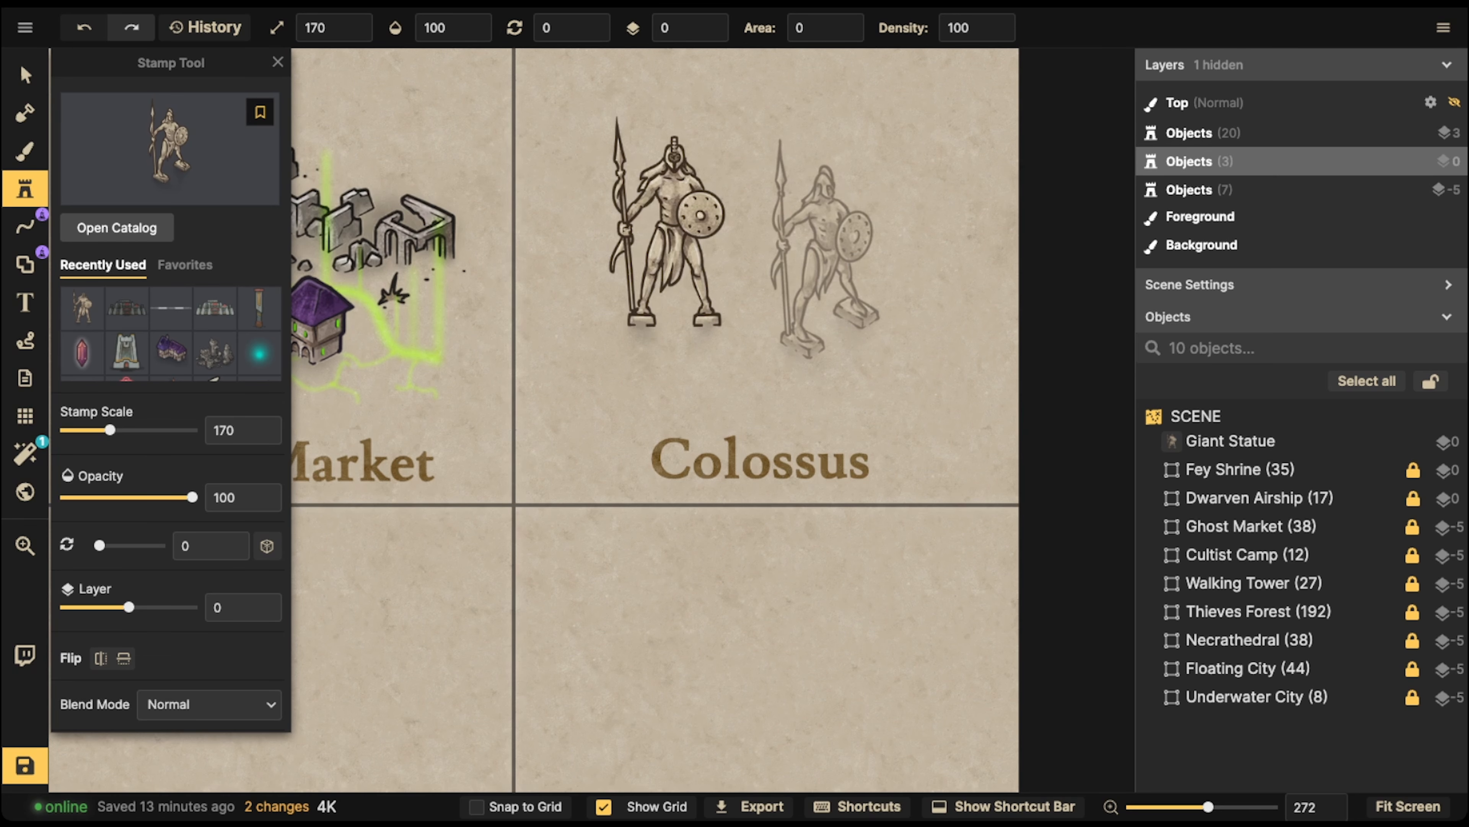
key(space)
drag(810, 249, 640, 357)
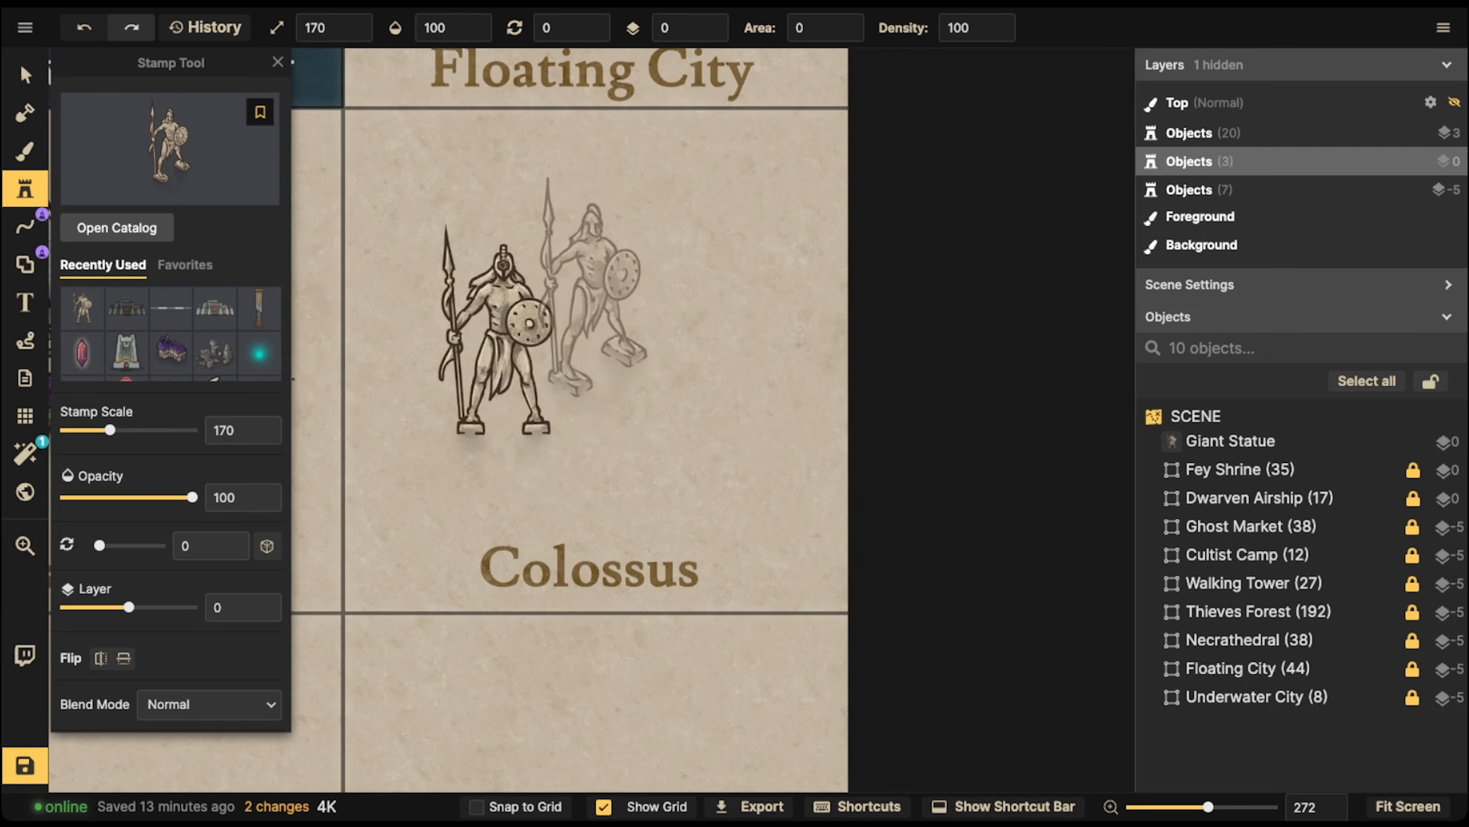
click(674, 382)
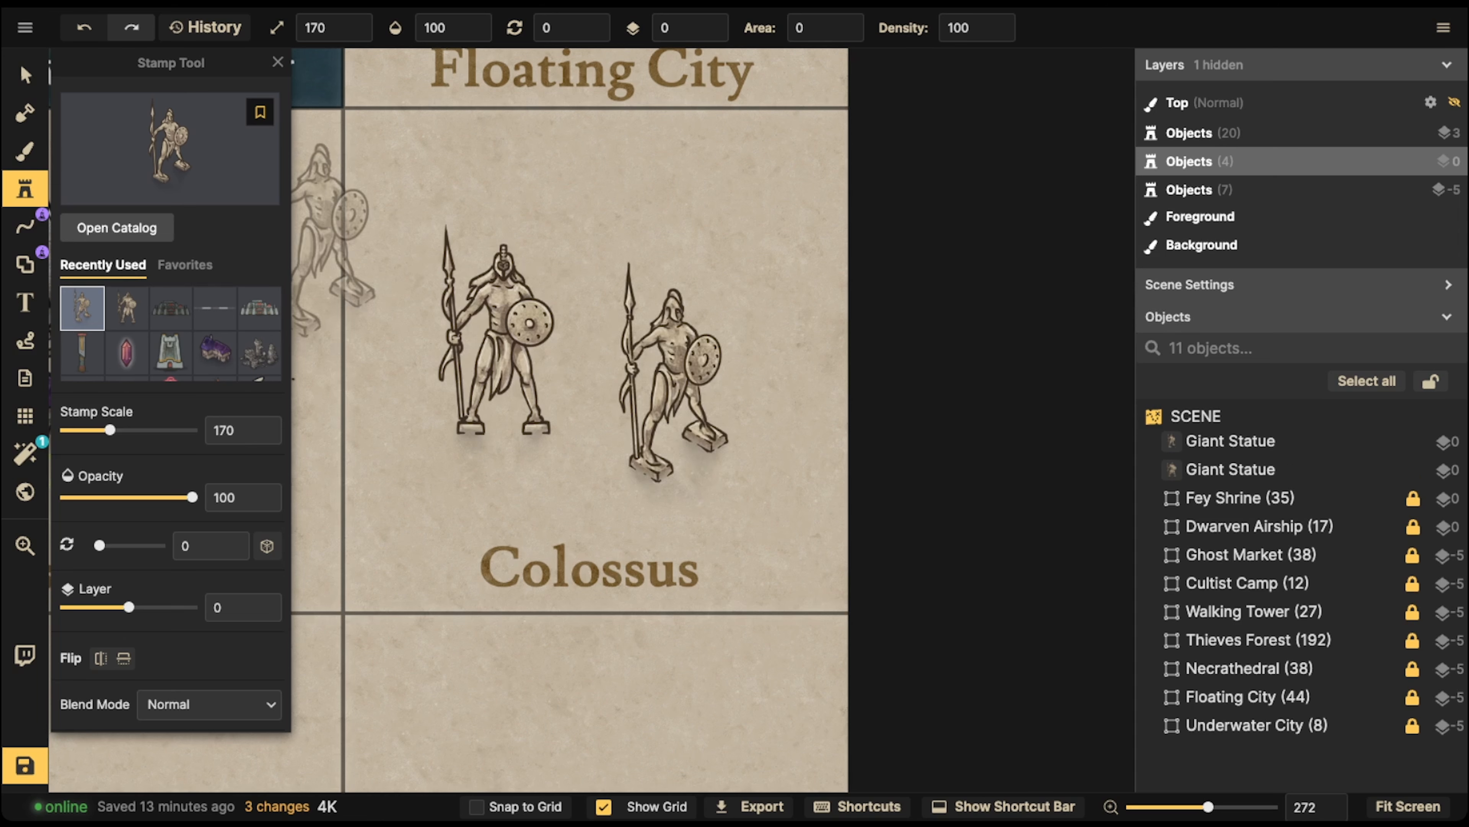
- Move the striding statue farther right and lower the front-facing one so both stand level above the Colossus label
key(v)
click(671, 371)
drag(671, 371, 704, 394)
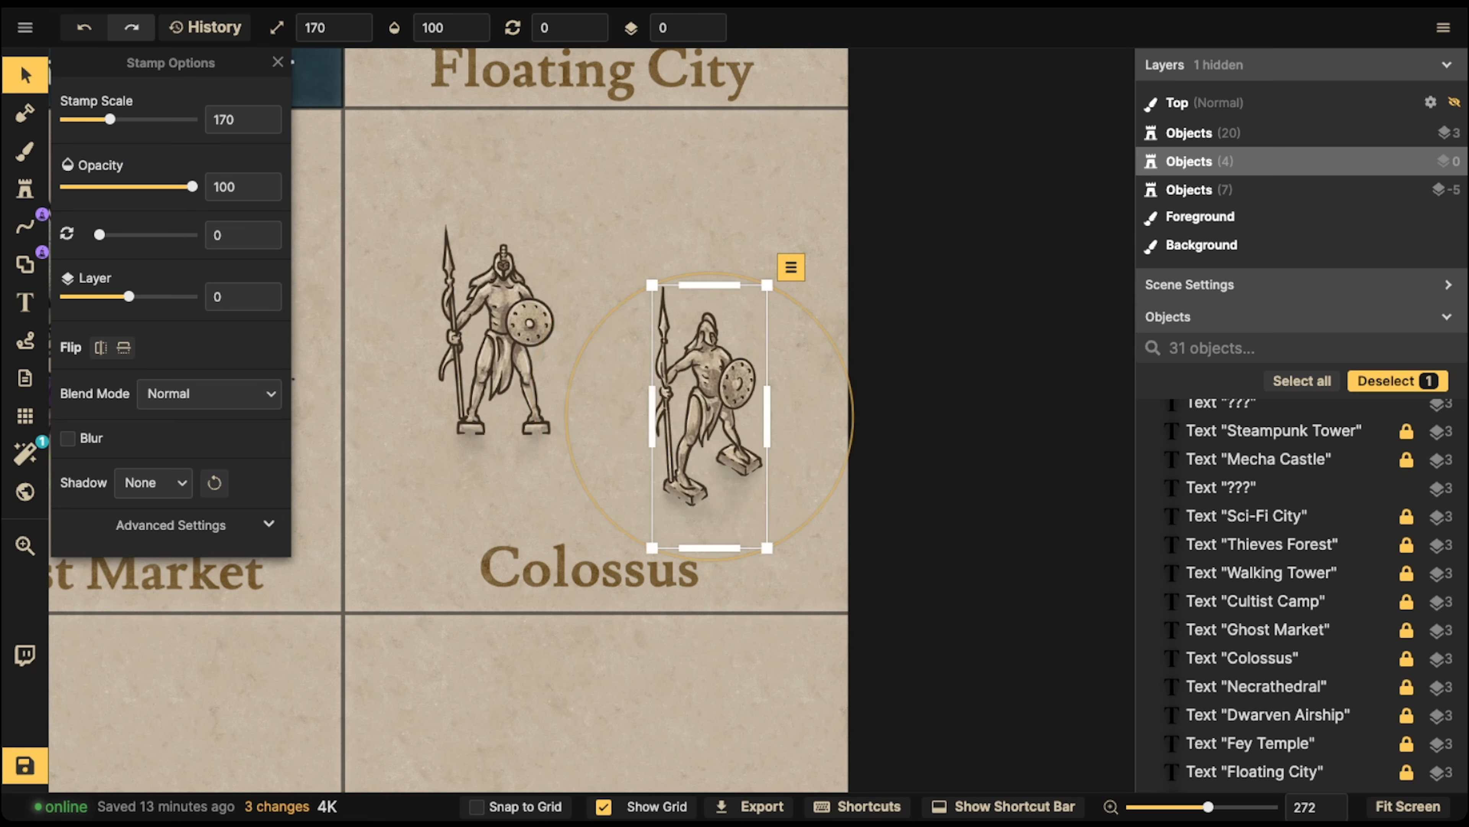
drag(500, 335, 513, 398)
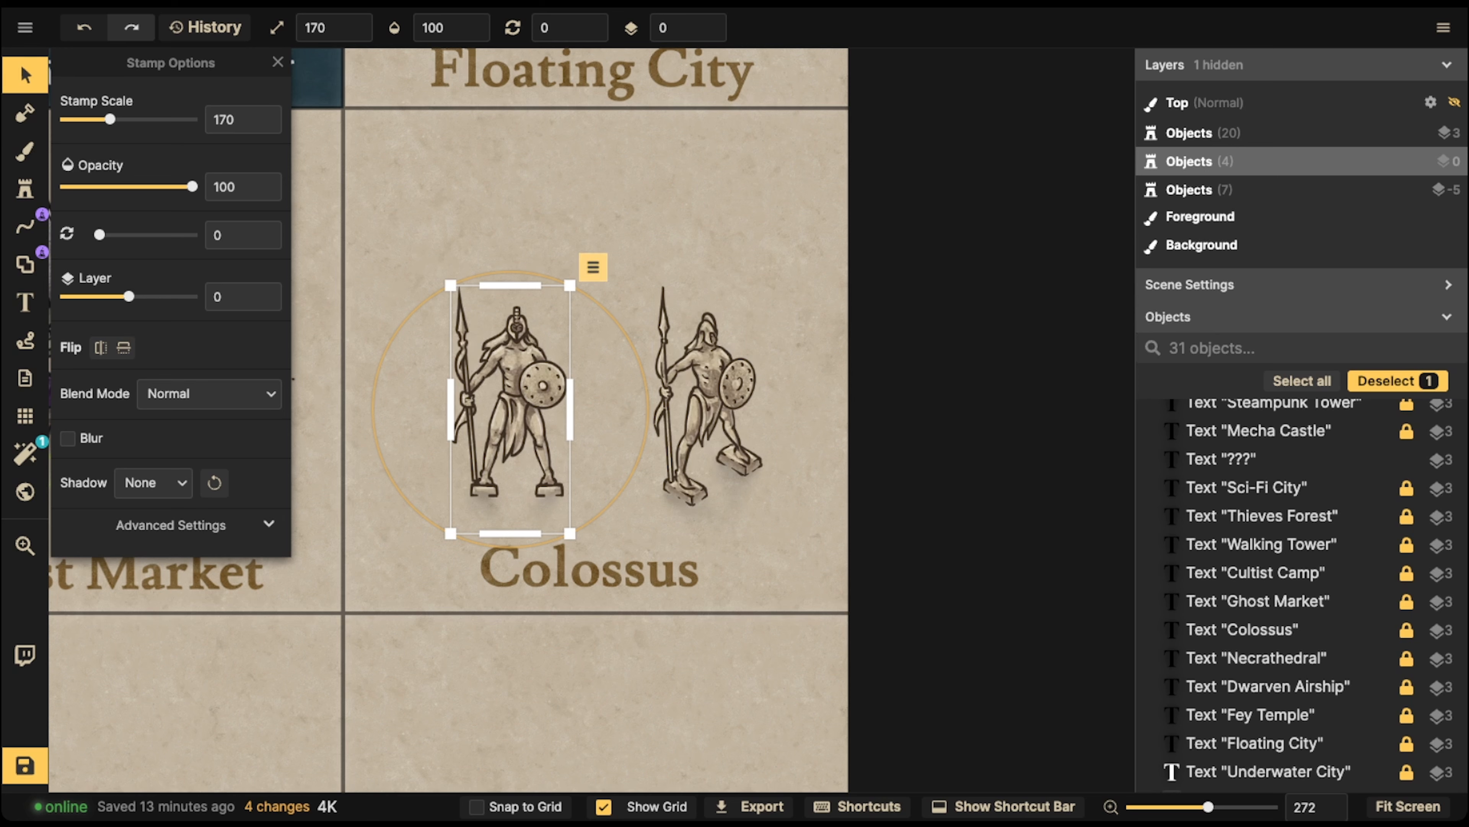
- Search the stamp catalog for "floating" and choose the grey floating island set
key(s)
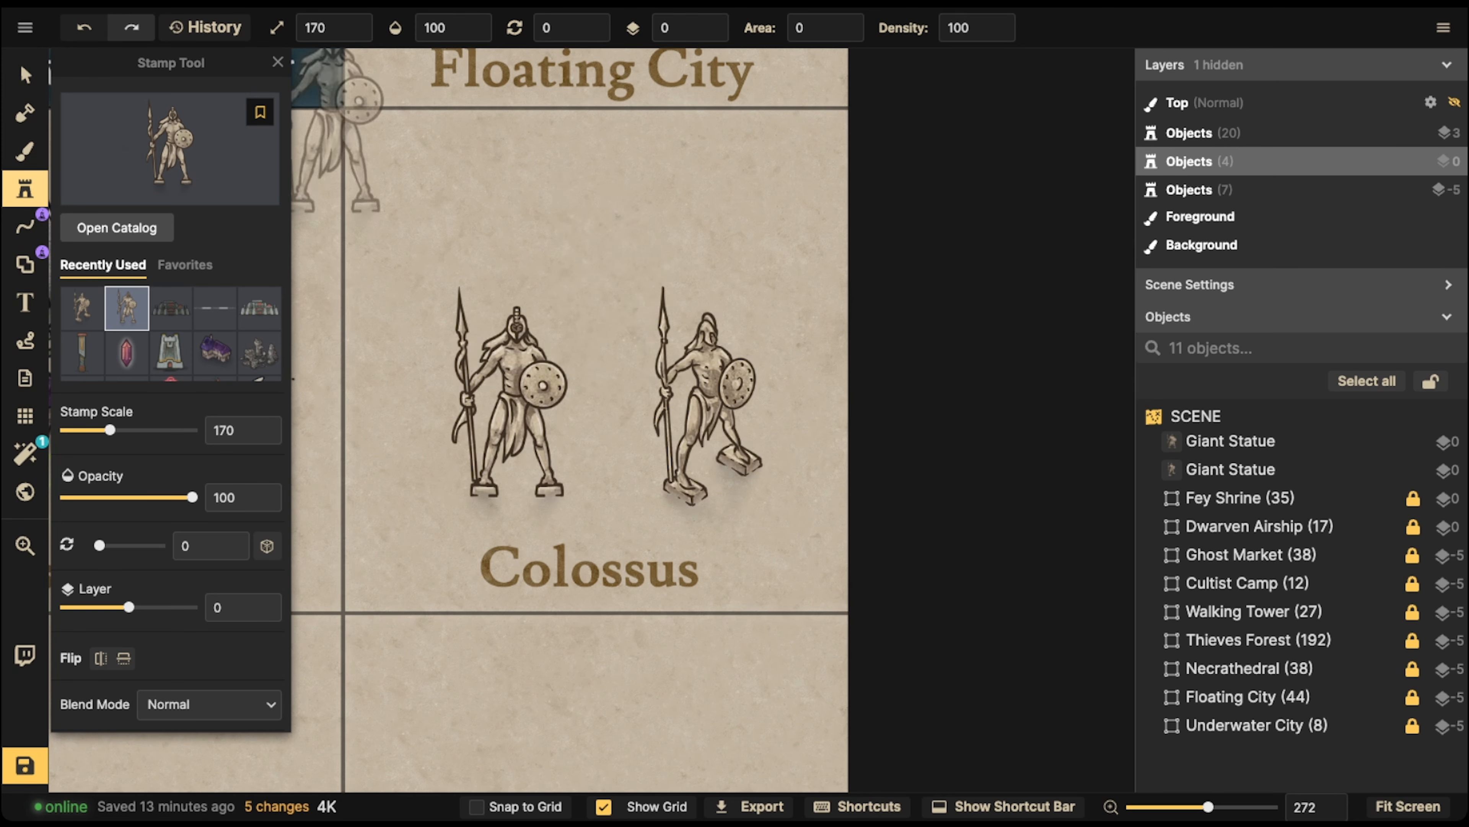
click(170, 149)
text(floating)
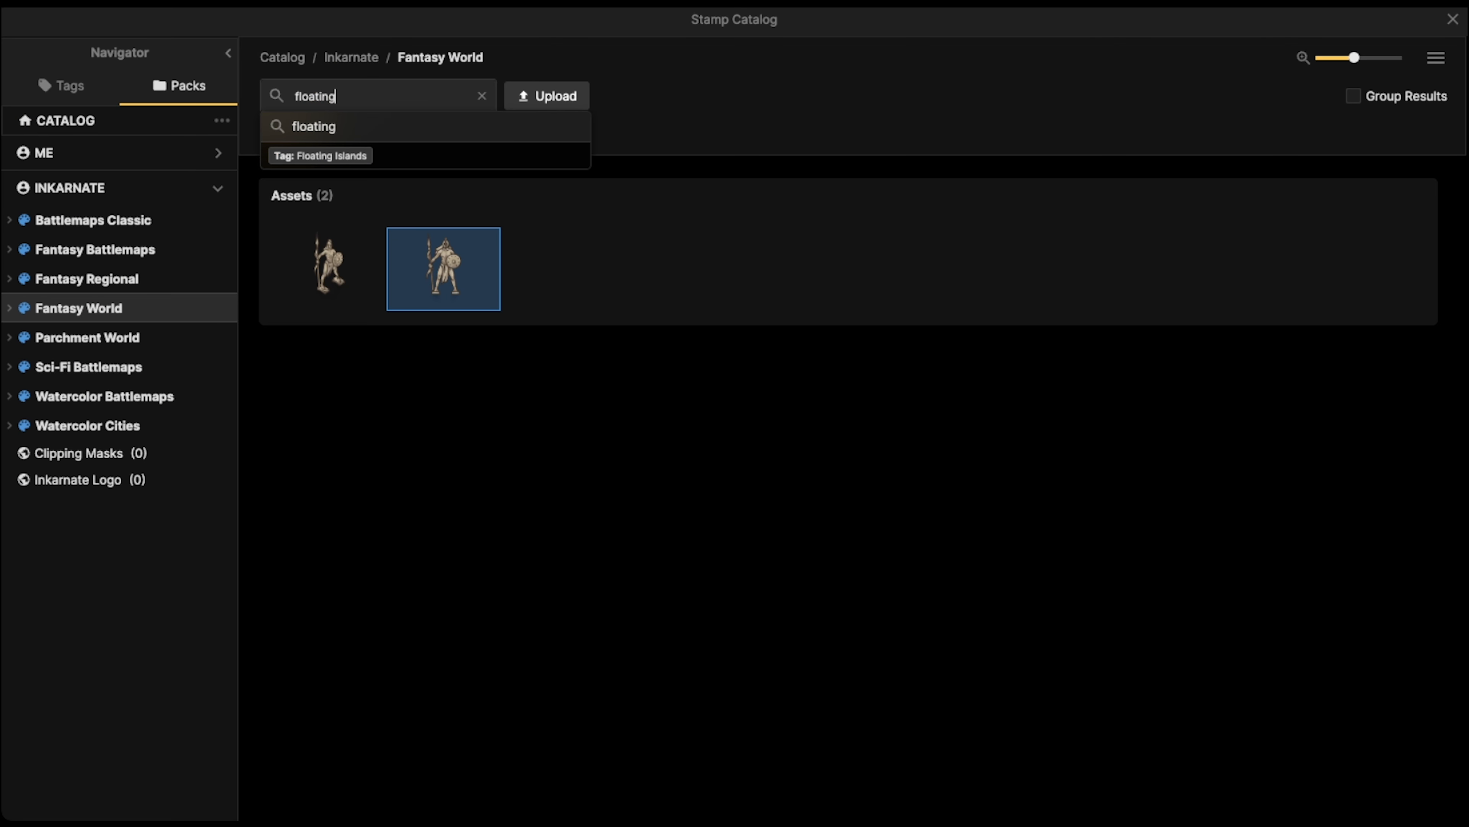
key(Return)
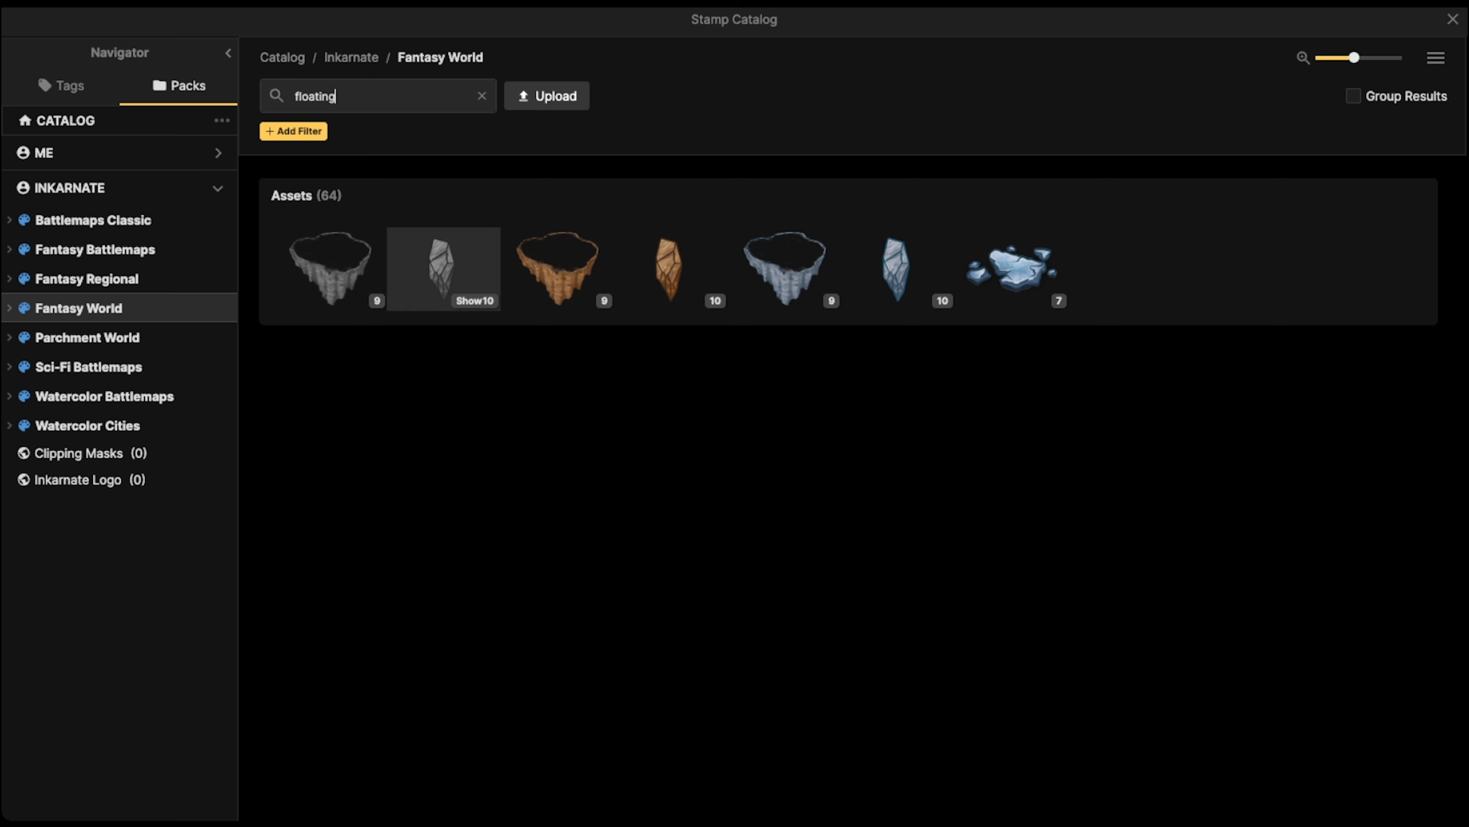
click(330, 268)
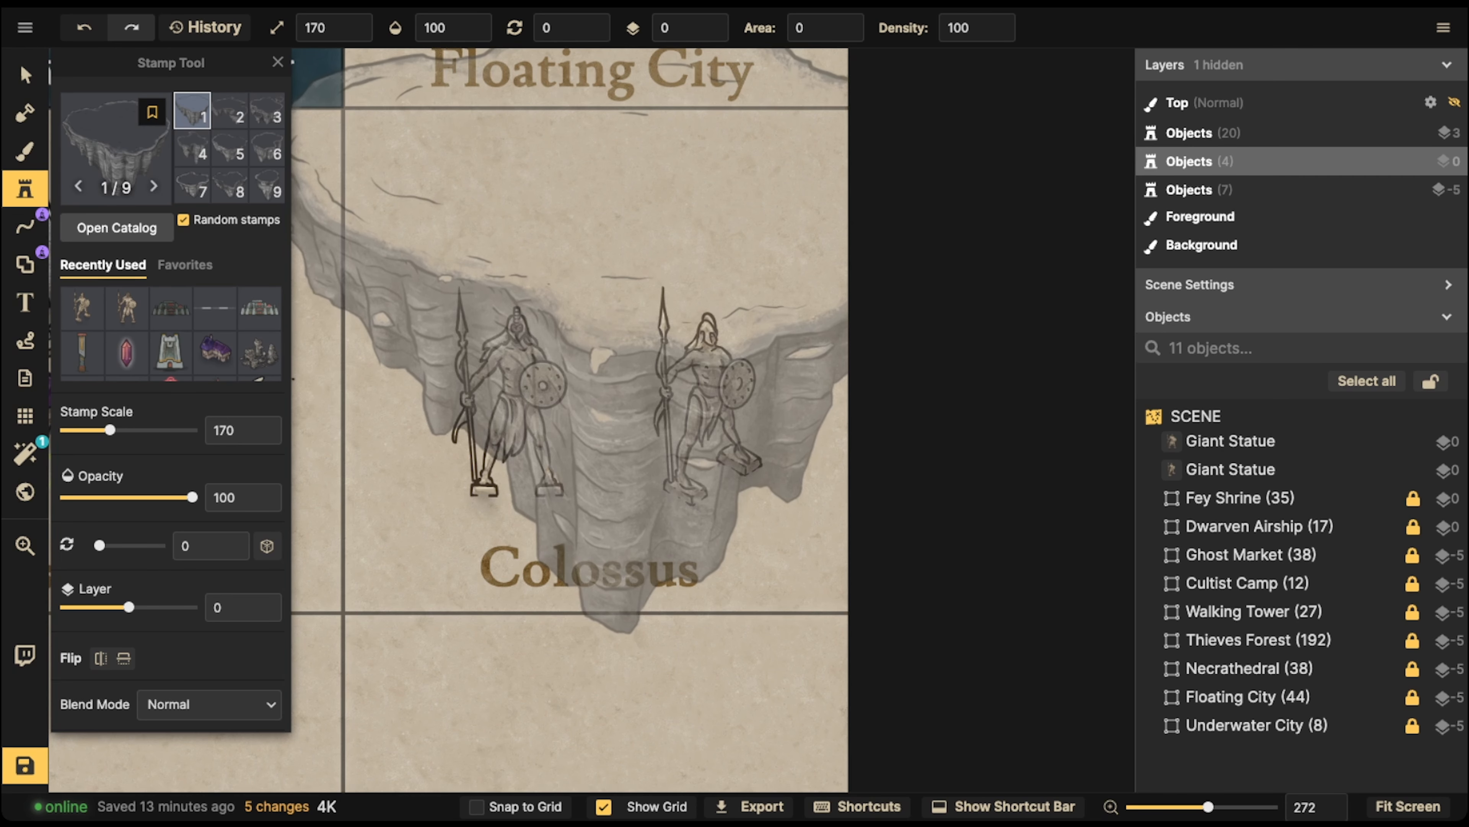
- Reduce the stamp scale to 30 and place a grey floating island above the front-facing statue's head
scroll(603, 323, down, 2)
scroll(608, 322, down, 14)
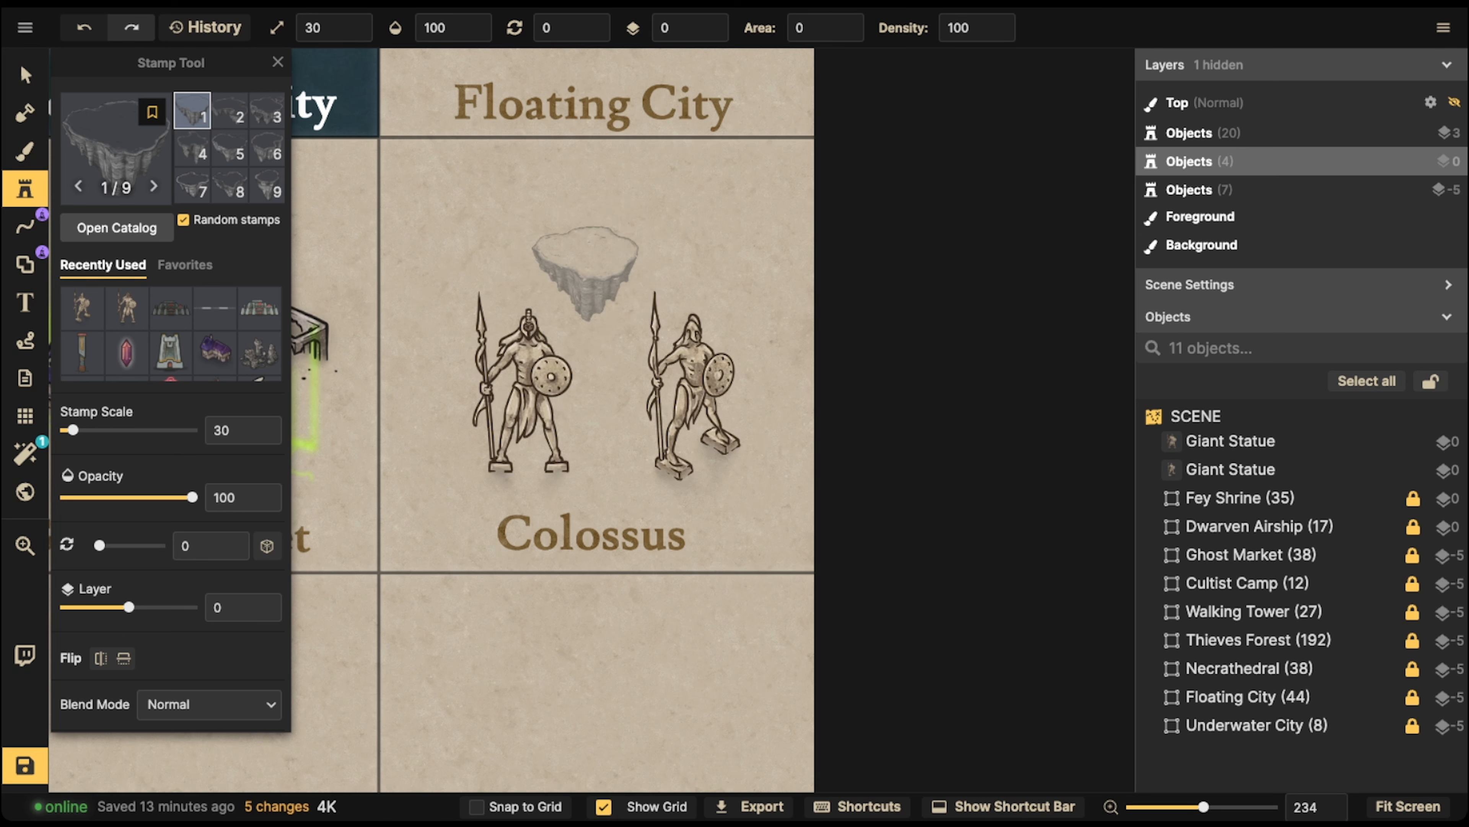
click(528, 266)
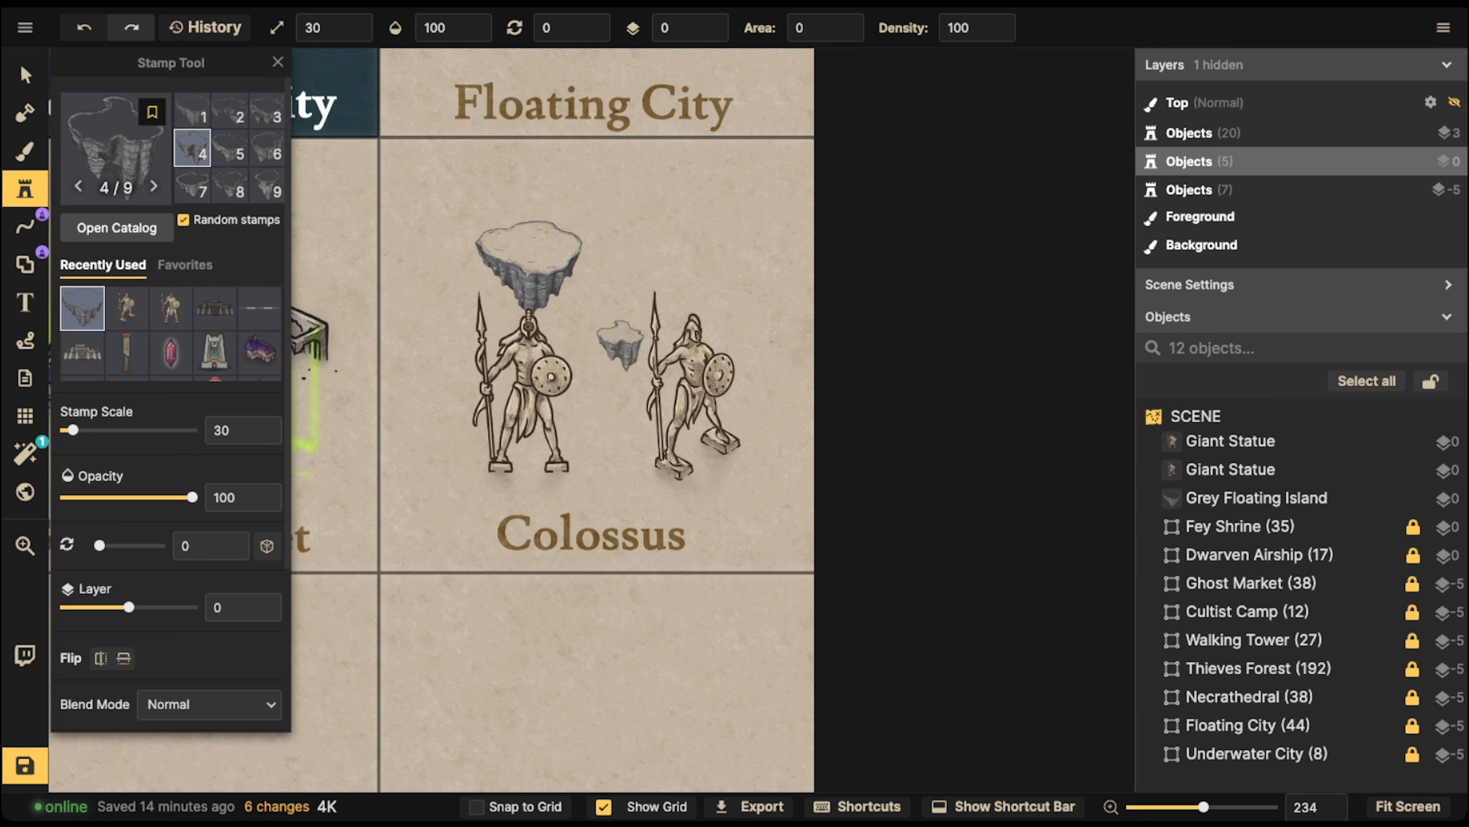
- Lower the front-facing statue and raise the floating island slightly to separate them, leaving the statue selected
key(v)
mouse_move(538, 370)
mouse_down()
mouse_move(542, 354)
mouse_move(539, 386)
mouse_up()
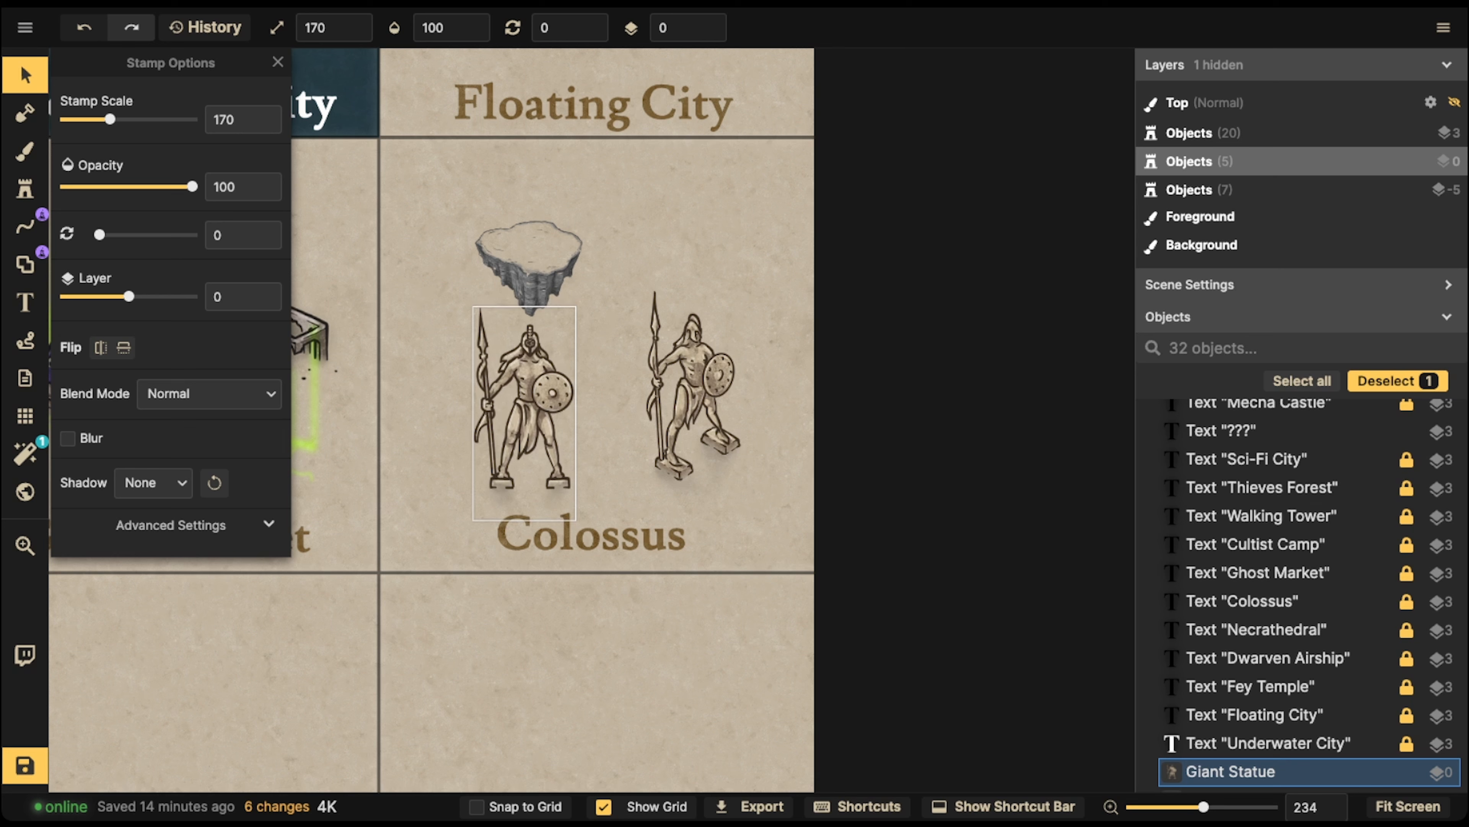
drag(534, 260, 537, 250)
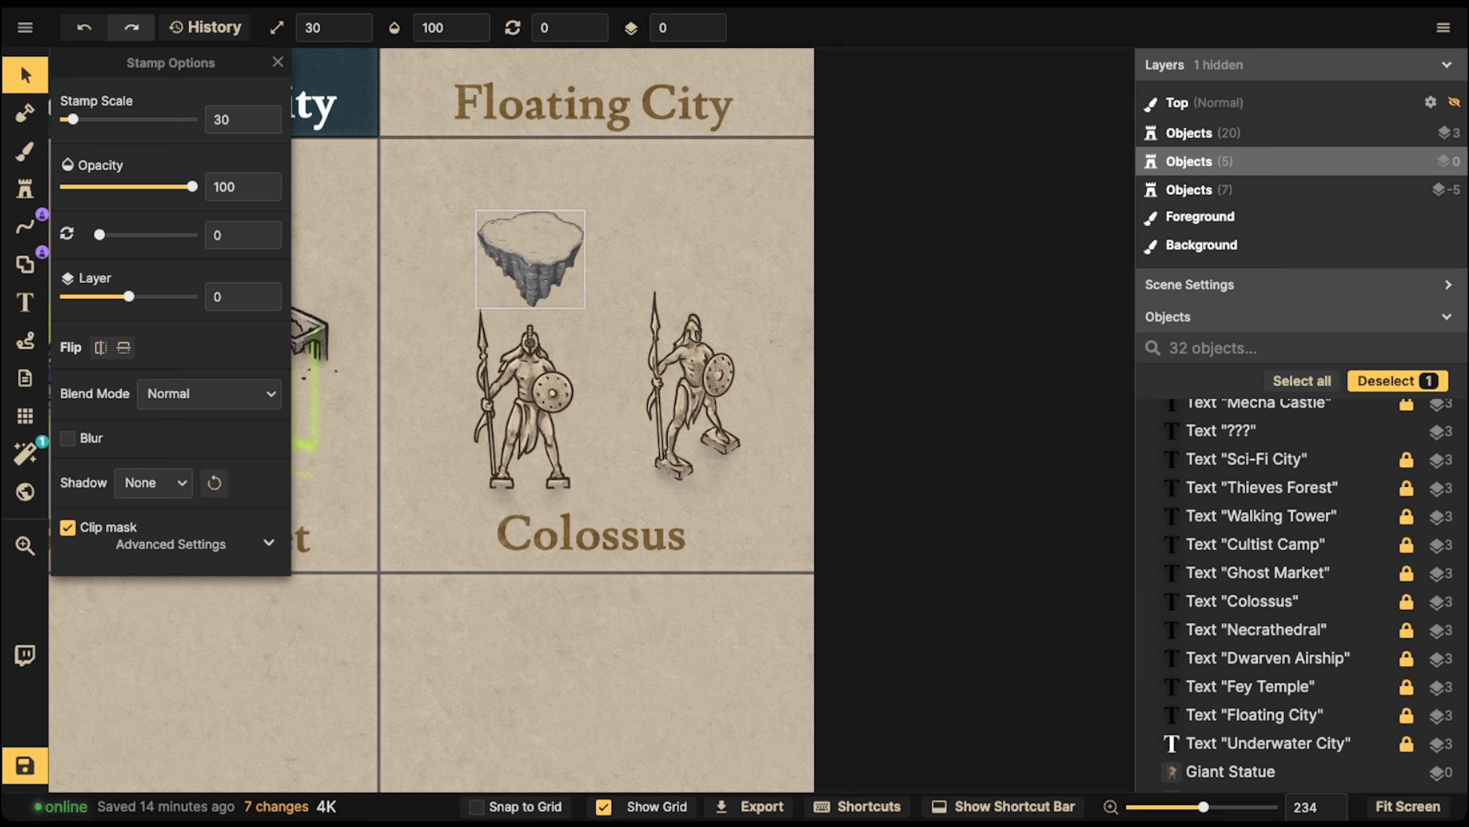
click(531, 382)
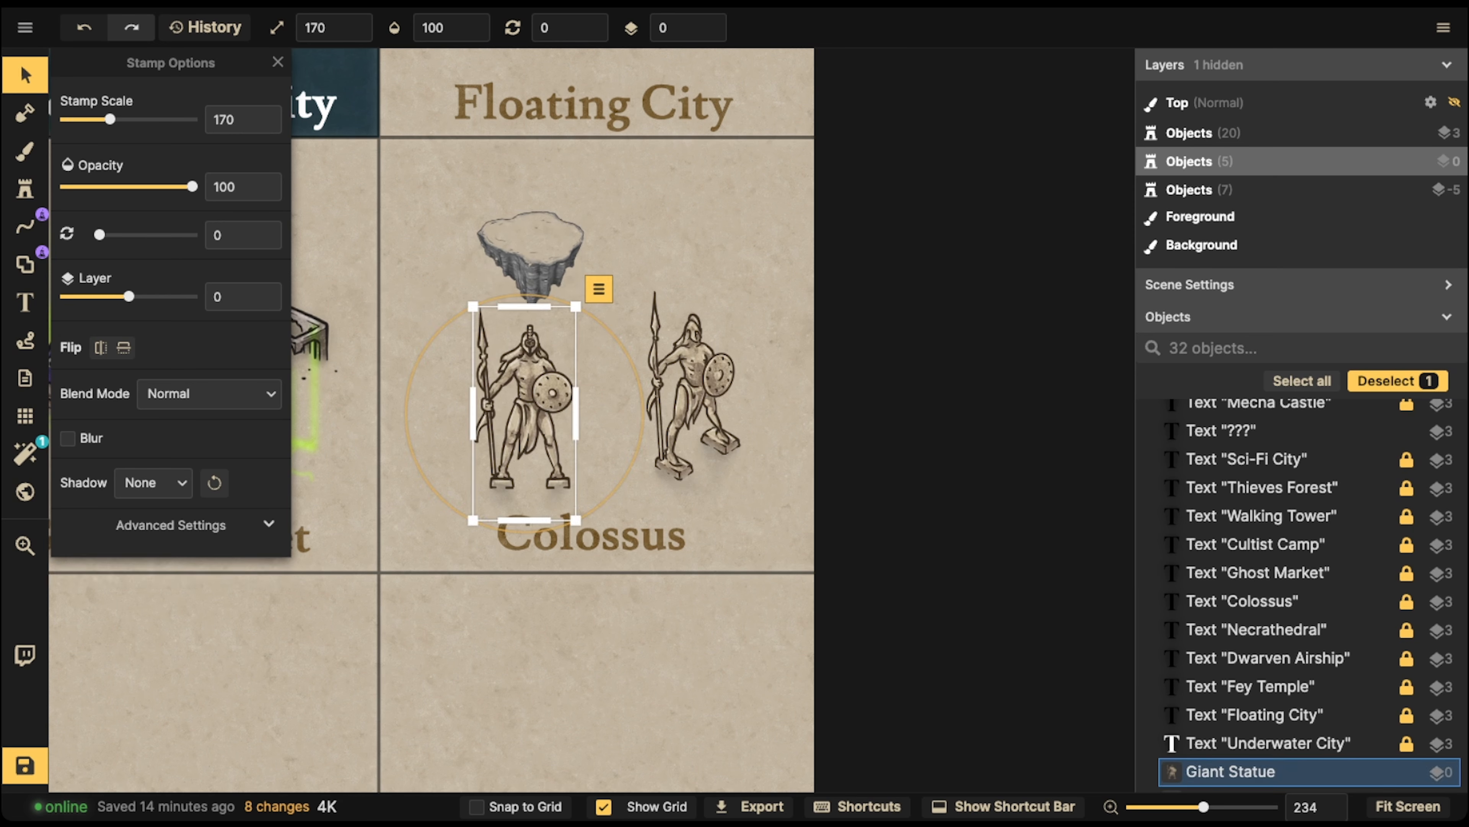
- Delete the front-facing statue and move the striding statue and the grey floating island together above the Colossus label
key(Delete)
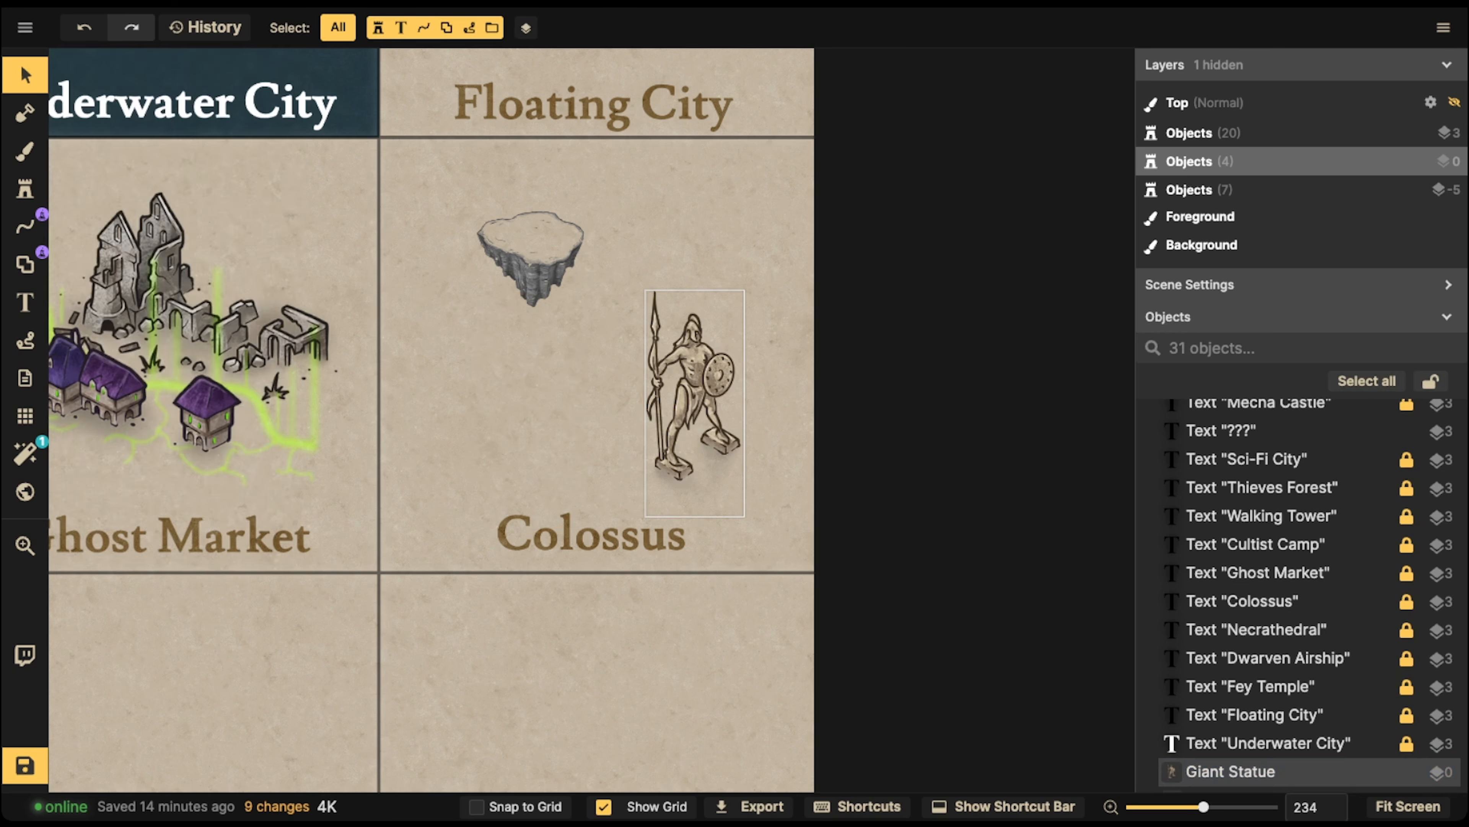
drag(691, 394, 593, 406)
drag(532, 261, 640, 289)
- Raise the floating island to layer 1 and set it onto the striding statue's head at scale 30
click(708, 21)
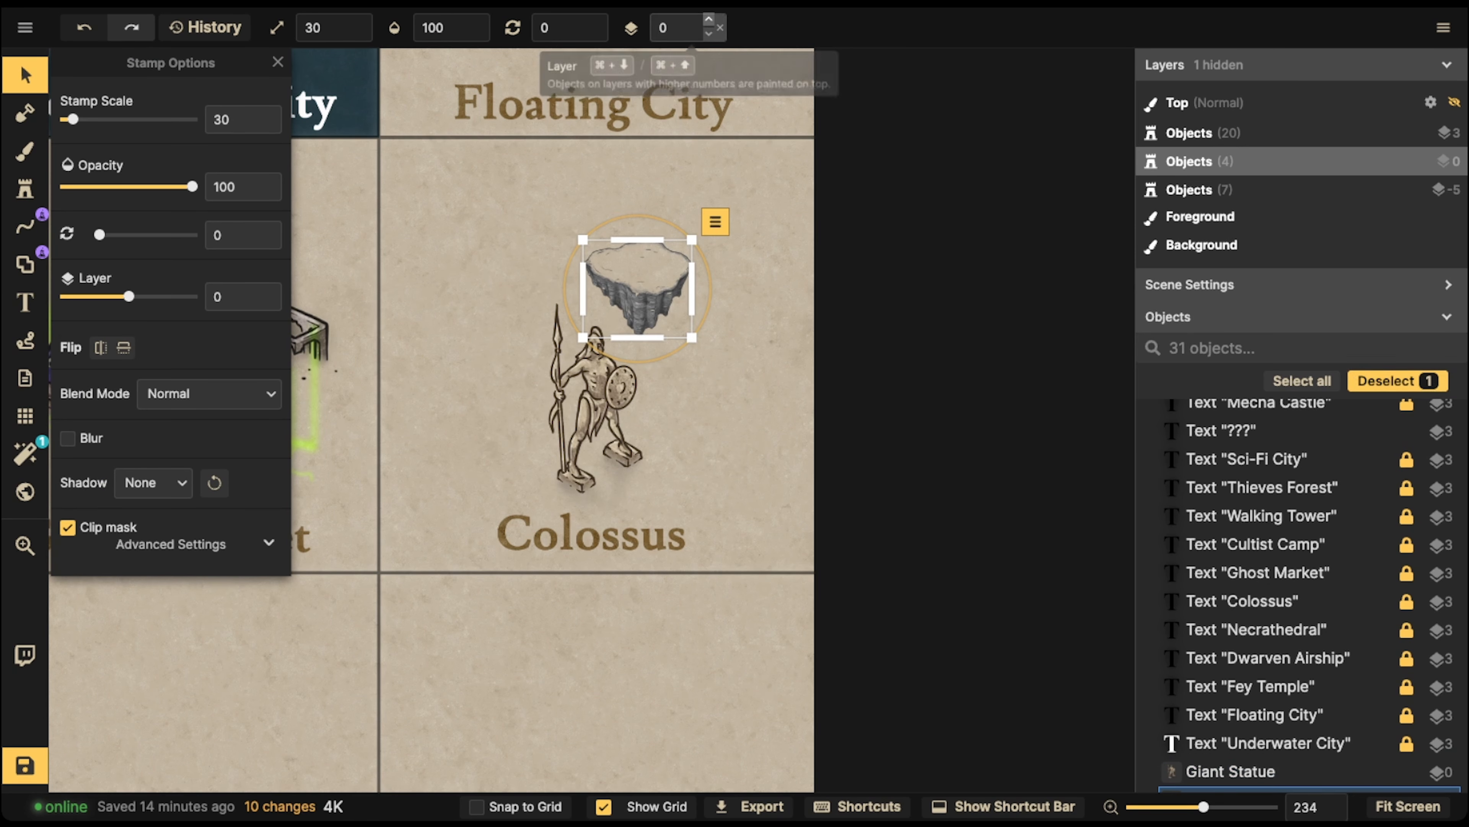
drag(692, 240, 710, 224)
drag(637, 284, 628, 277)
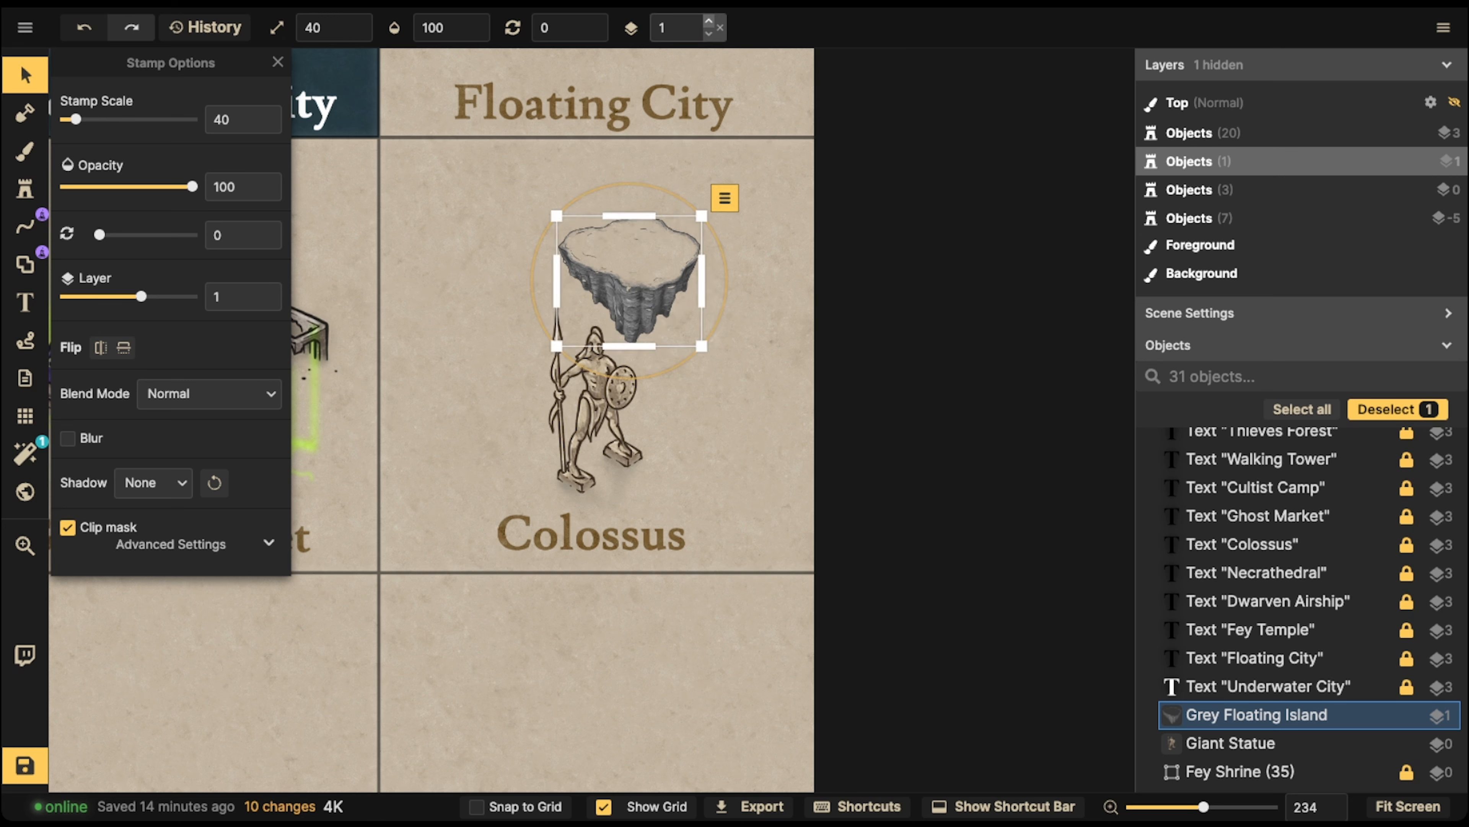
click(708, 21)
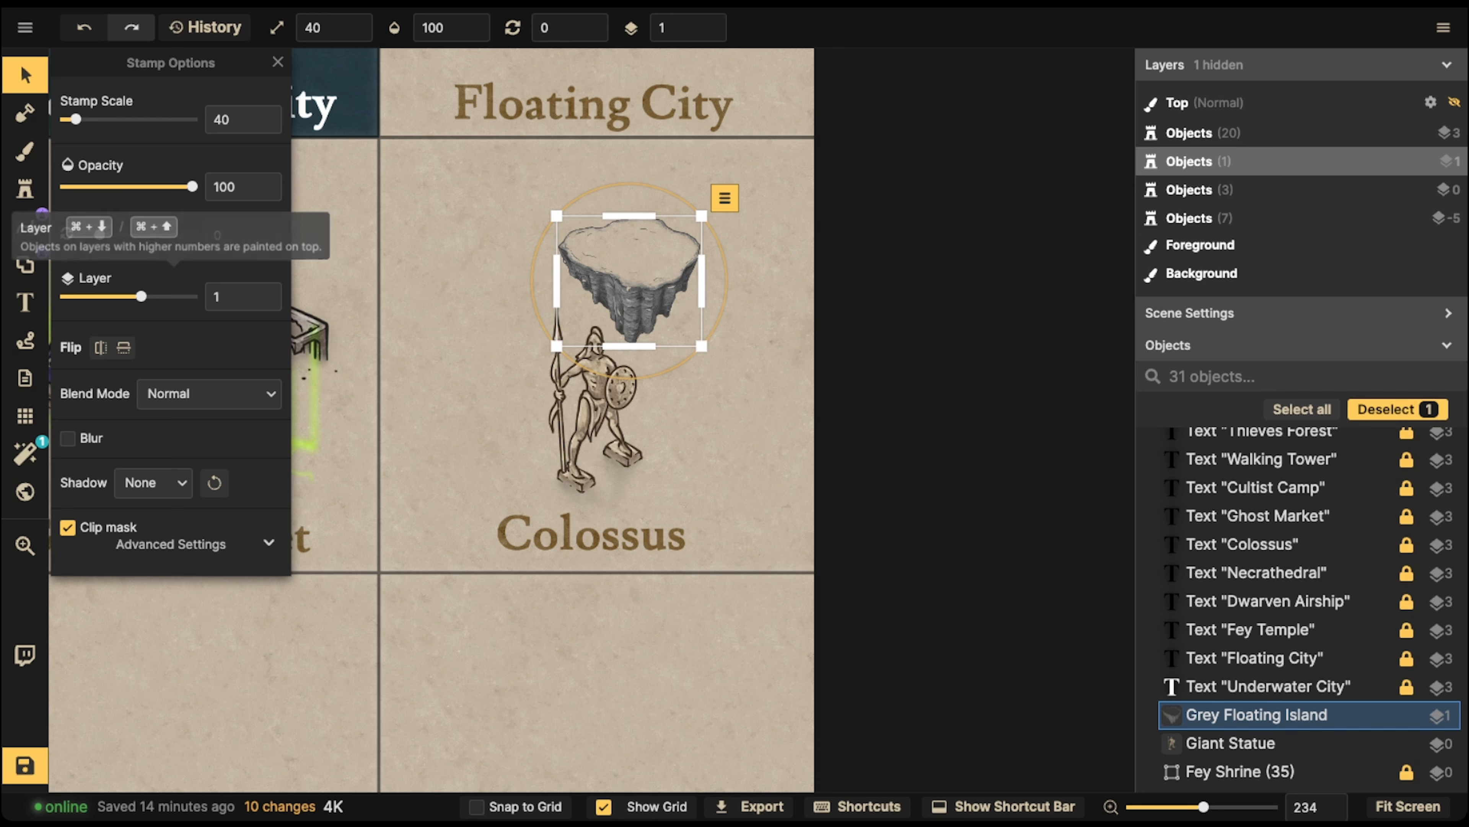
click(709, 22)
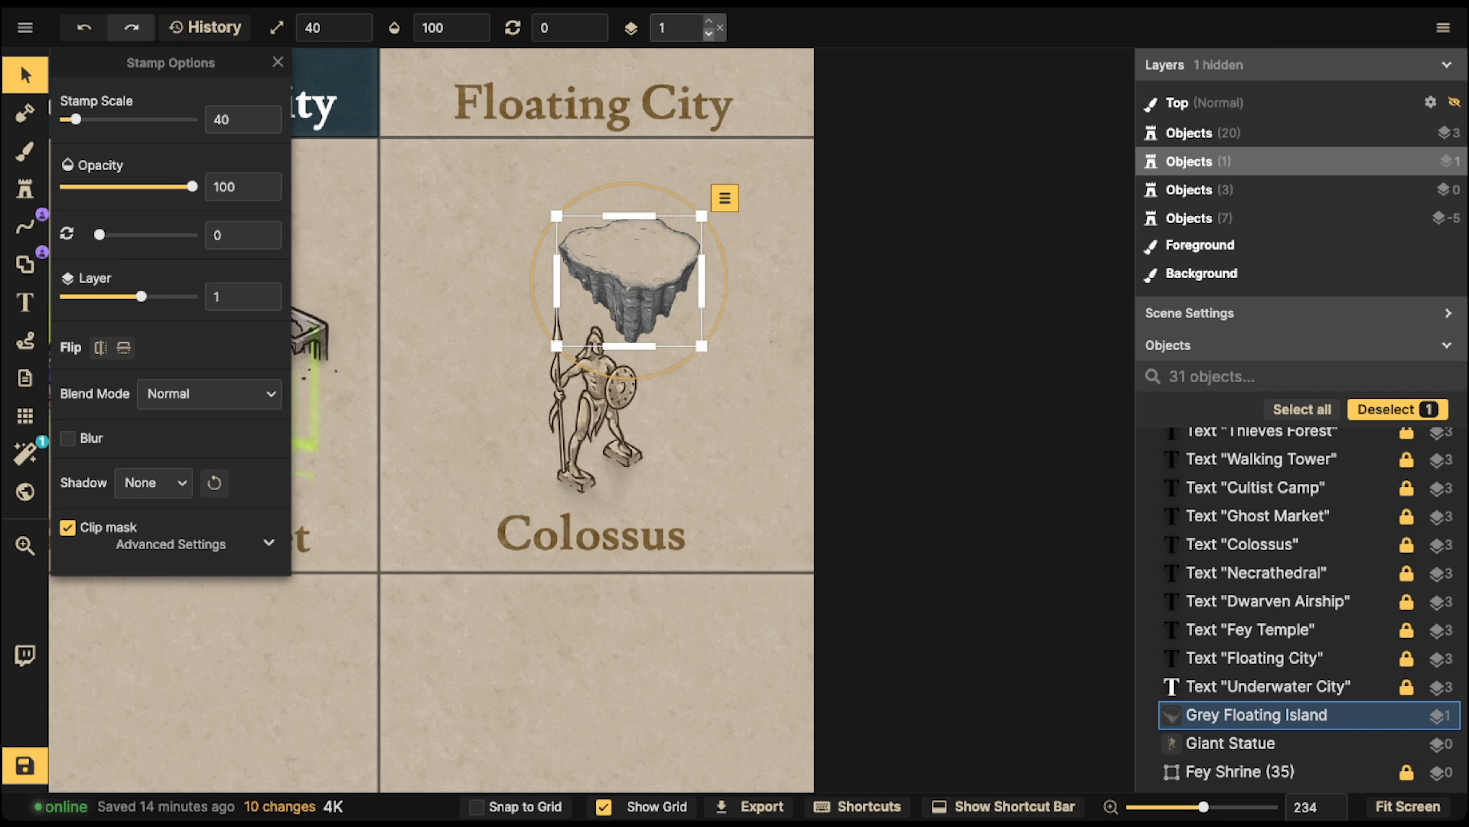
drag(629, 281, 596, 295)
scroll(595, 306, down, 2)
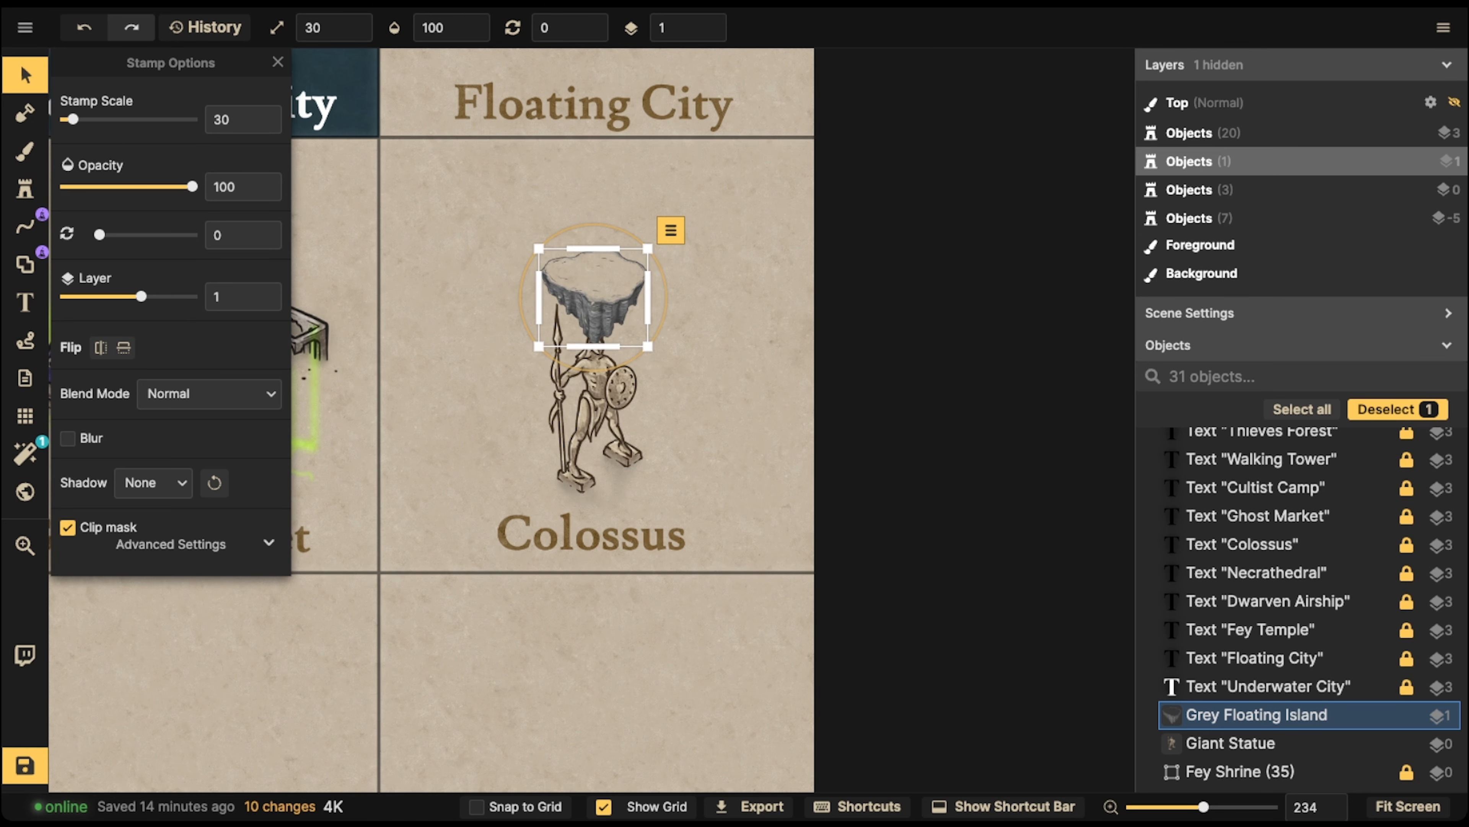
- Clear the catalog search, choose the Human Town stamp and place it on the floating island at scale 90 on layer 2
click(25, 189)
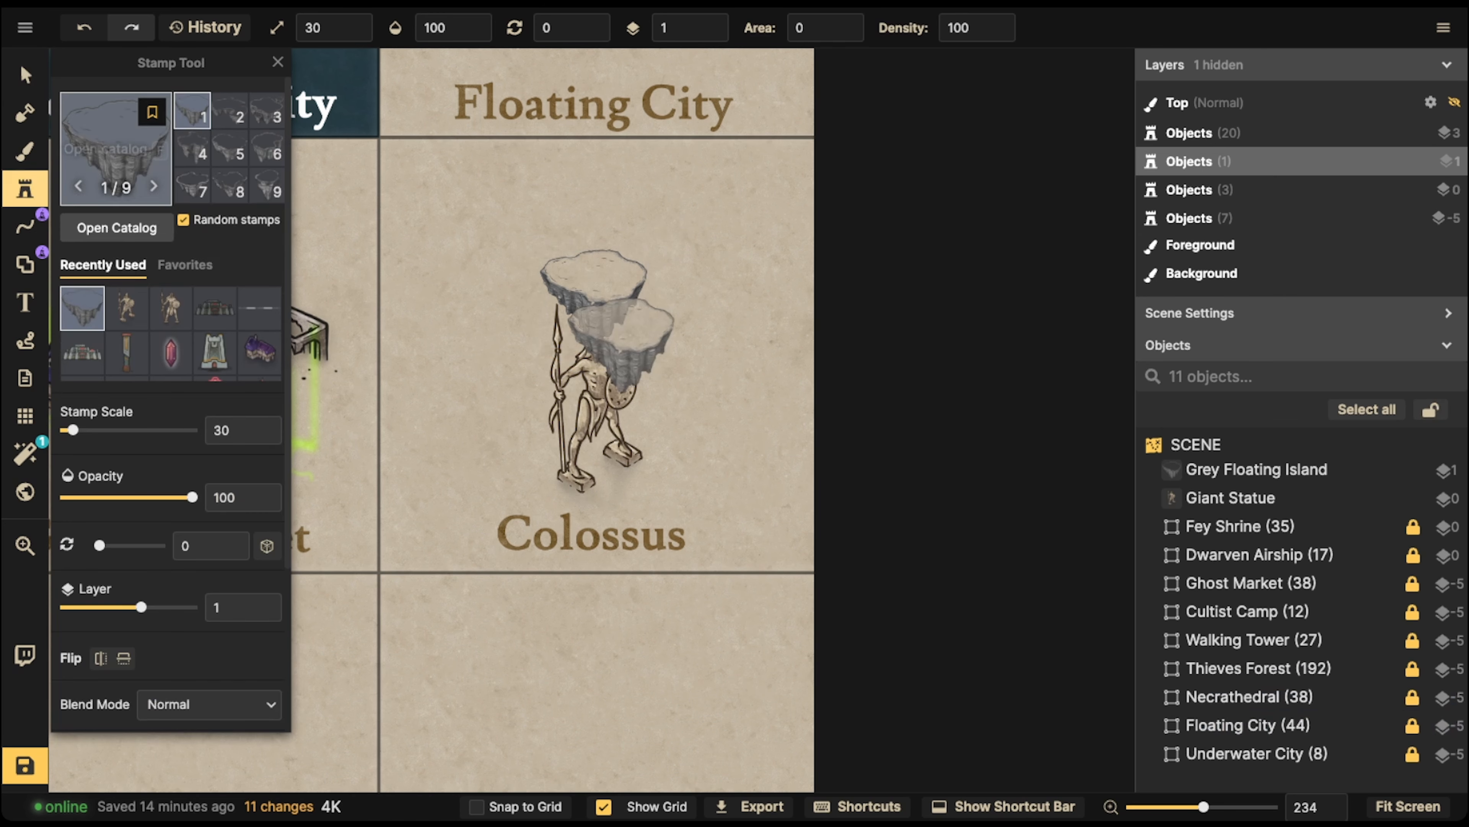
key(f)
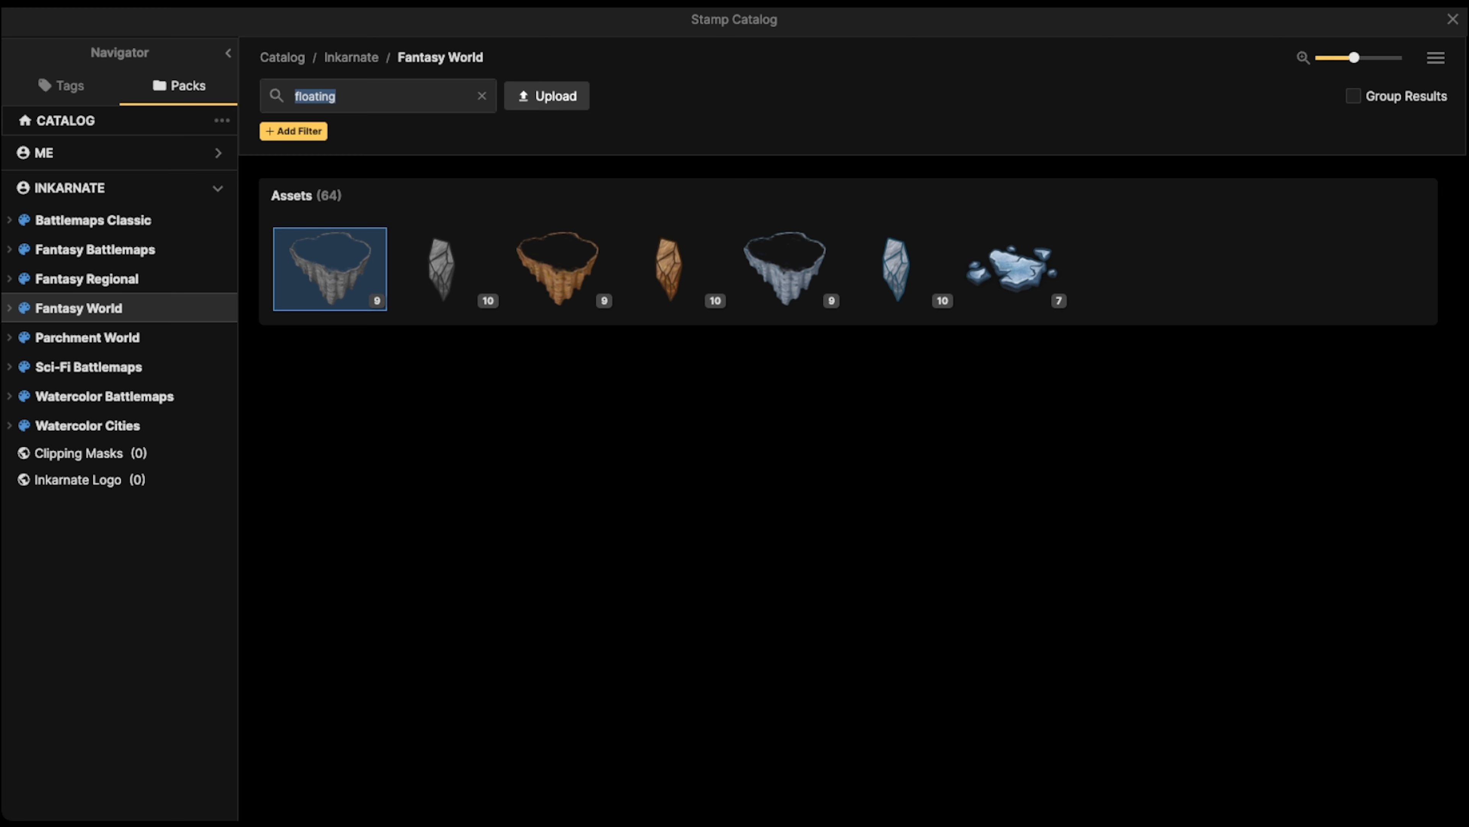
key(BackSpace)
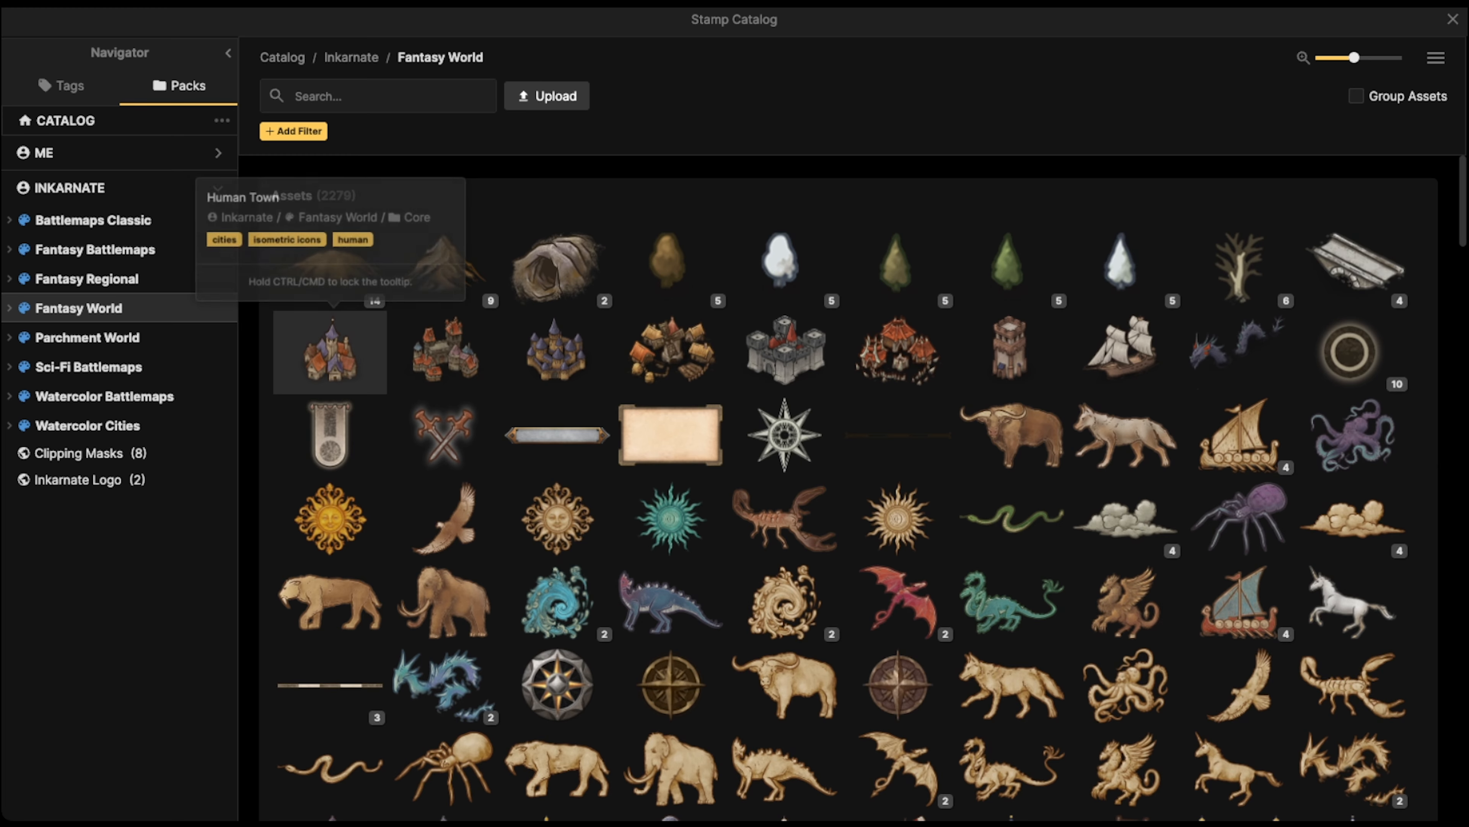
click(328, 347)
scroll(597, 256, up, 2)
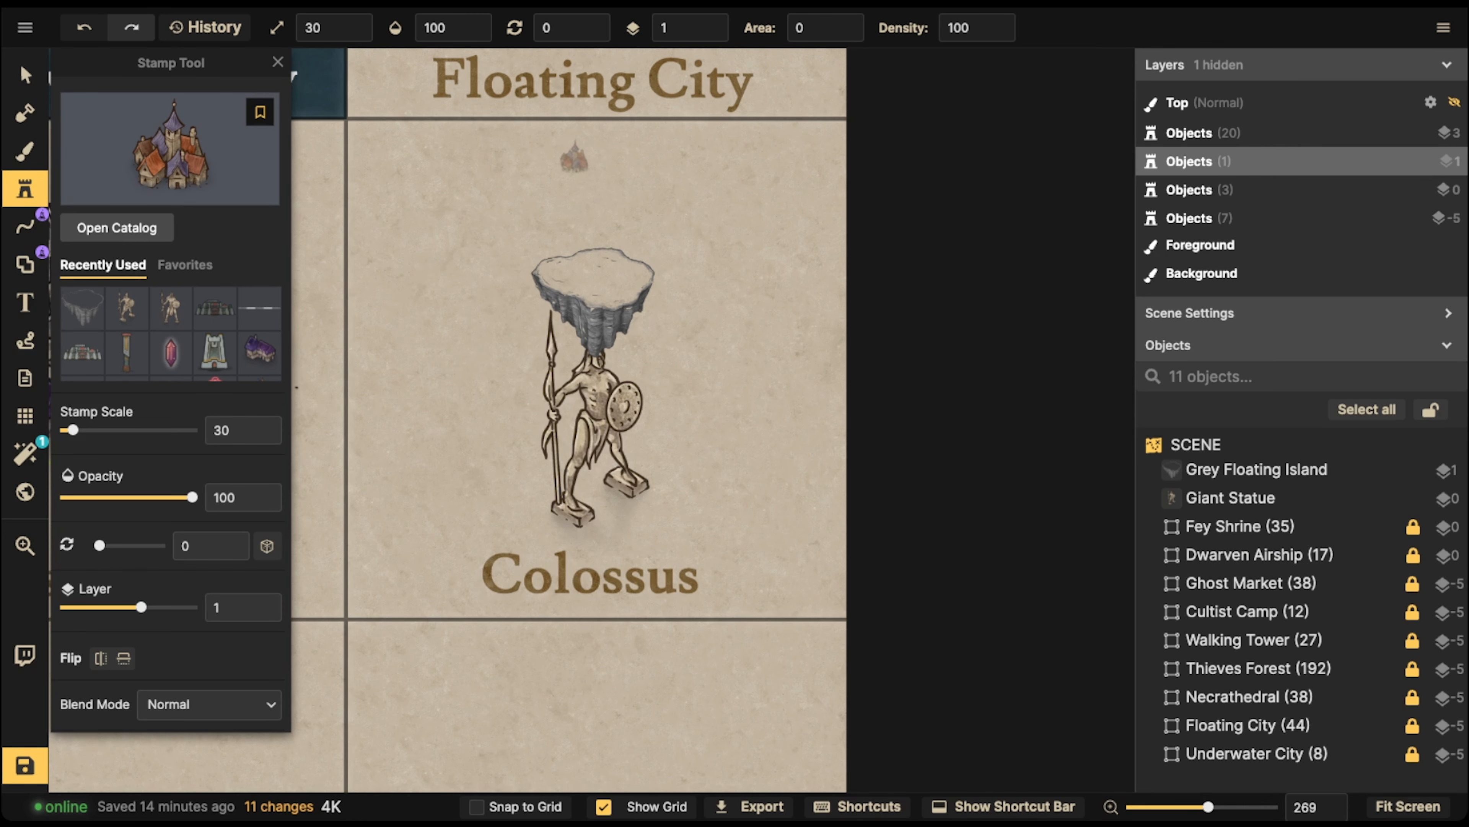
click(711, 19)
scroll(619, 243, up, 1)
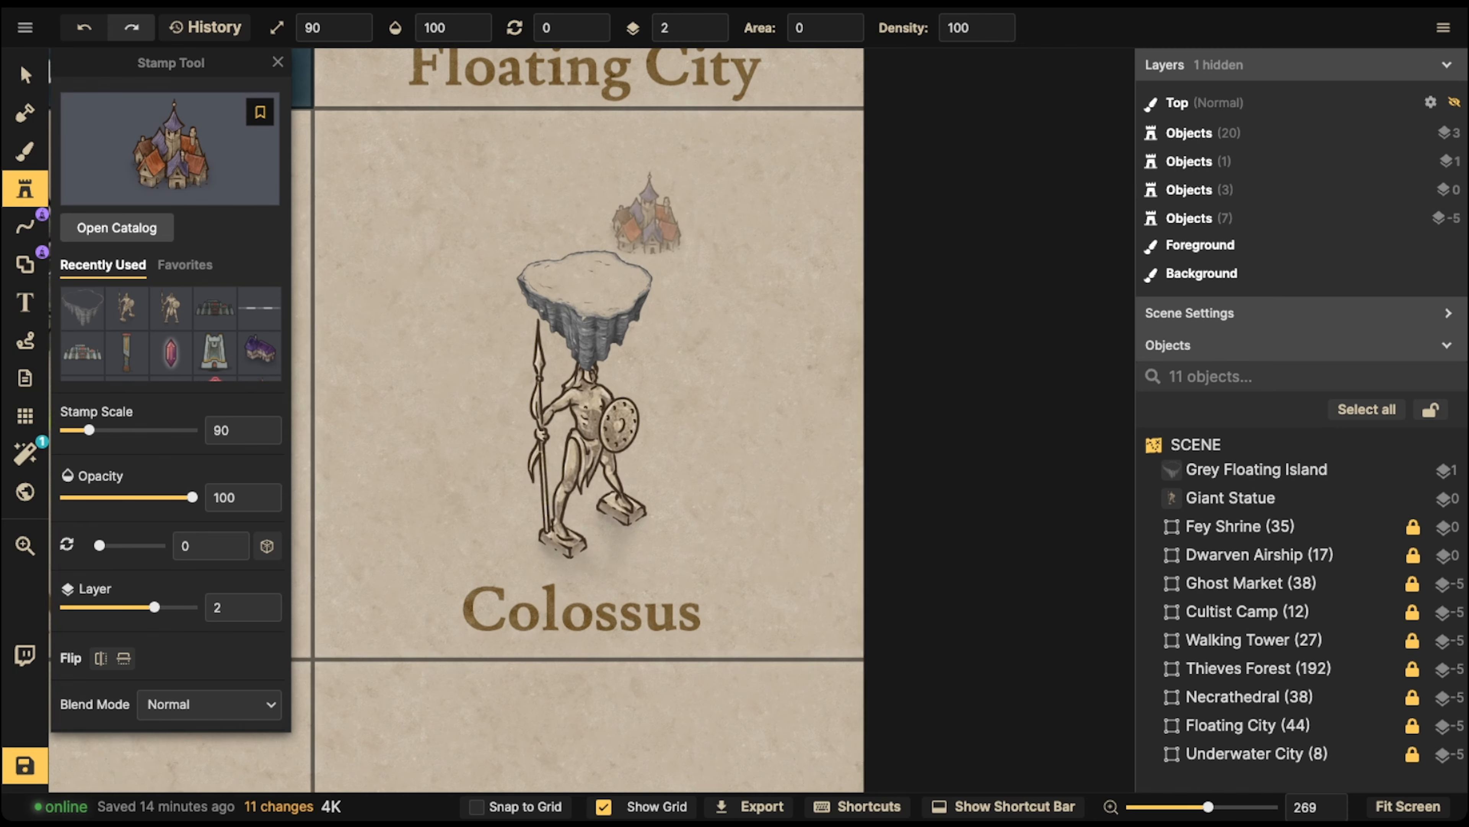
click(591, 265)
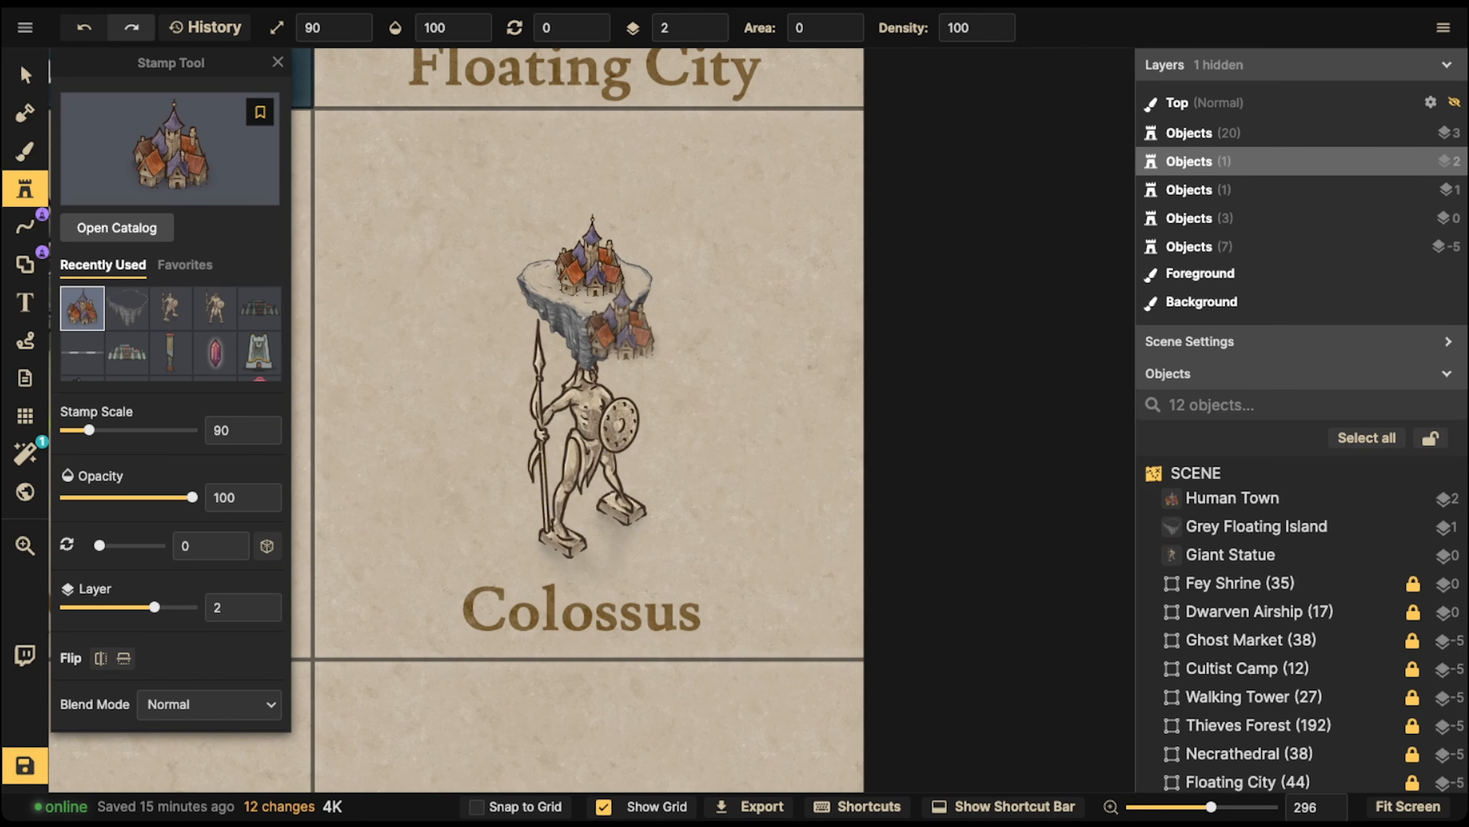
- Nudge the Human Town slightly on top of the floating island and delete it
click(24, 75)
scroll(445, 250, up, 2)
drag(622, 271, 627, 272)
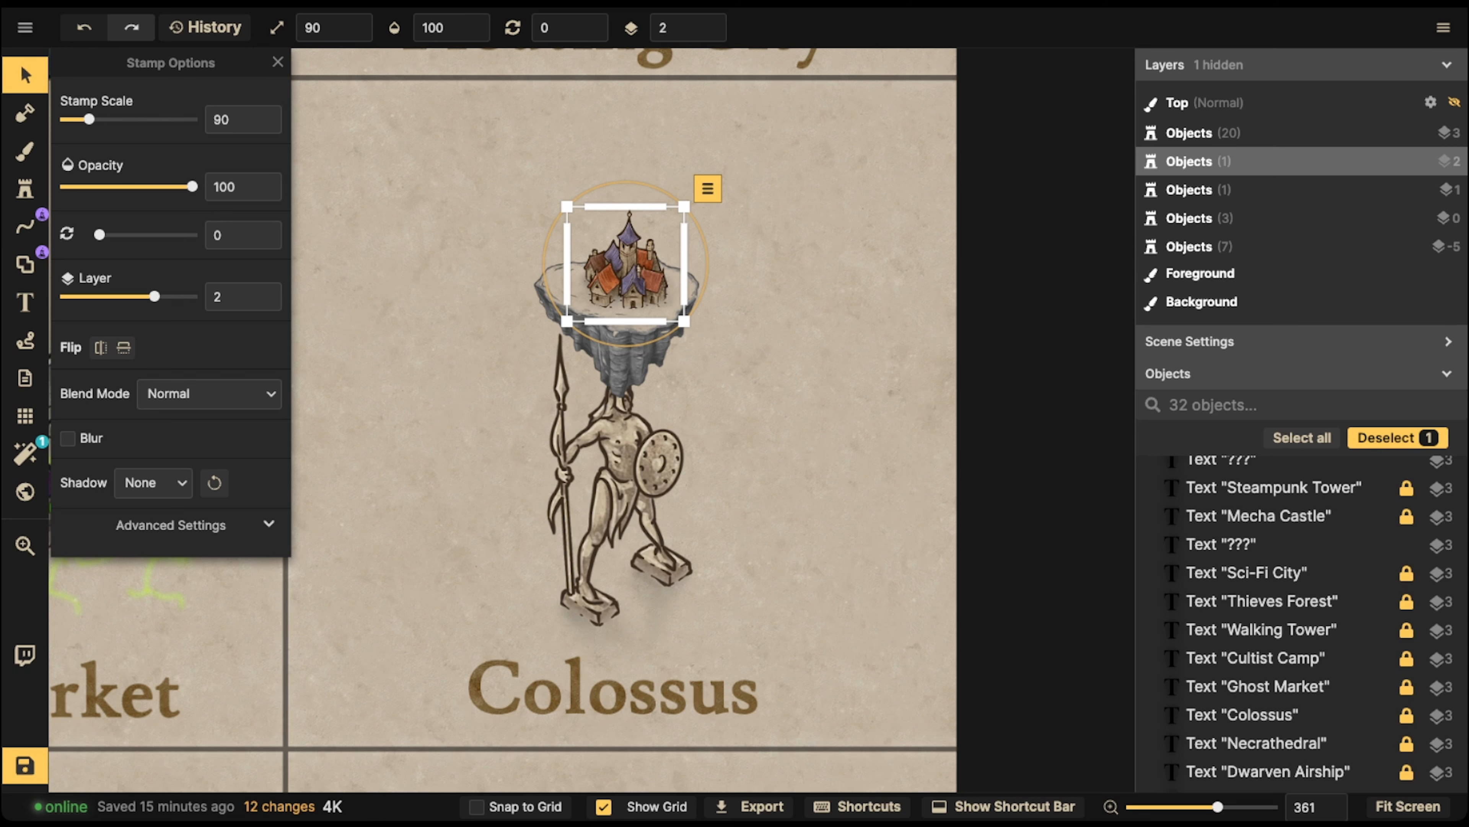
drag(627, 272, 630, 274)
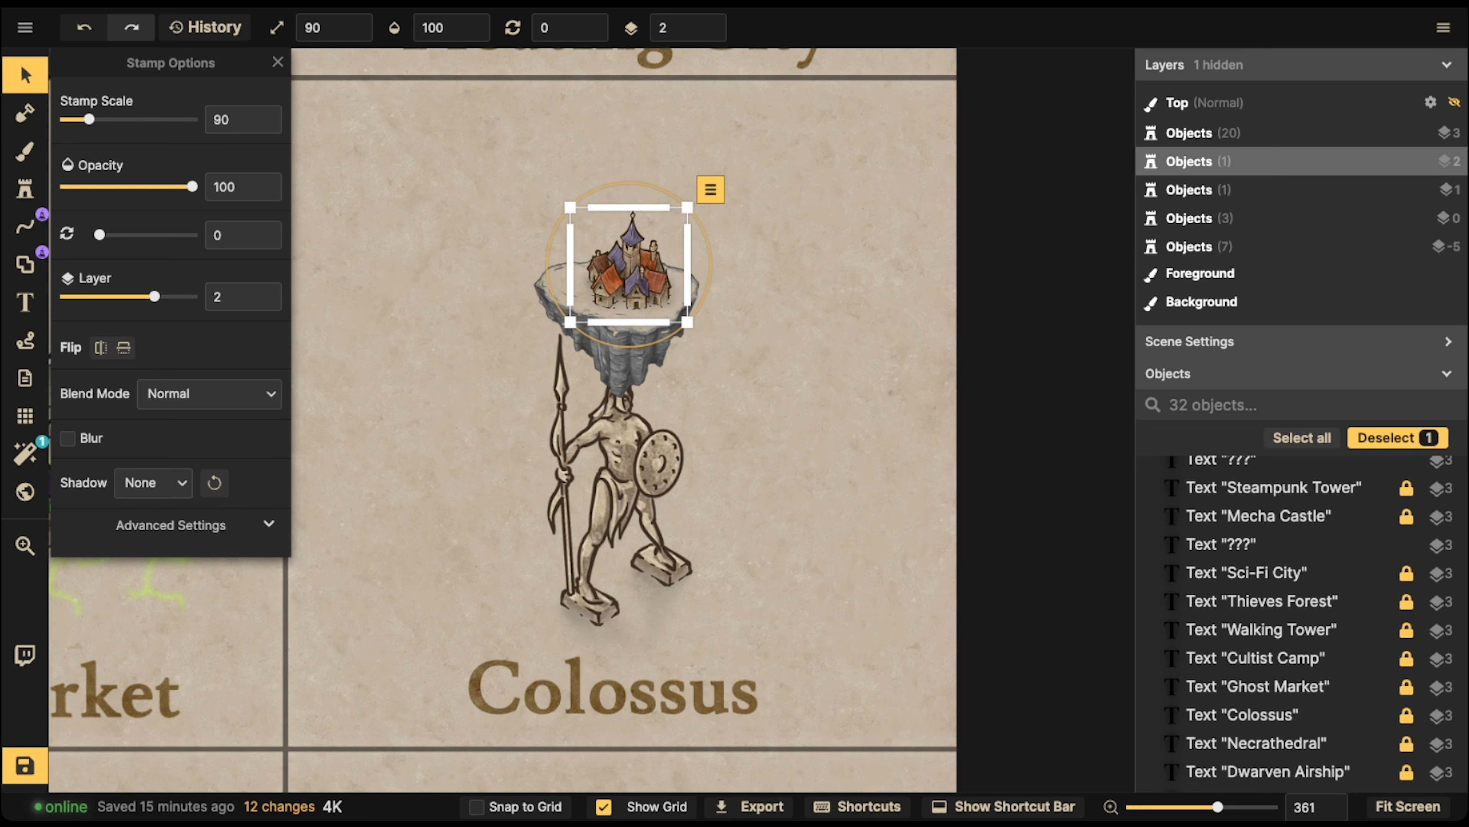
key(Delete)
- Browse the Fantasy World stamps in the catalog for a different settlement to put on the floating island
click(24, 189)
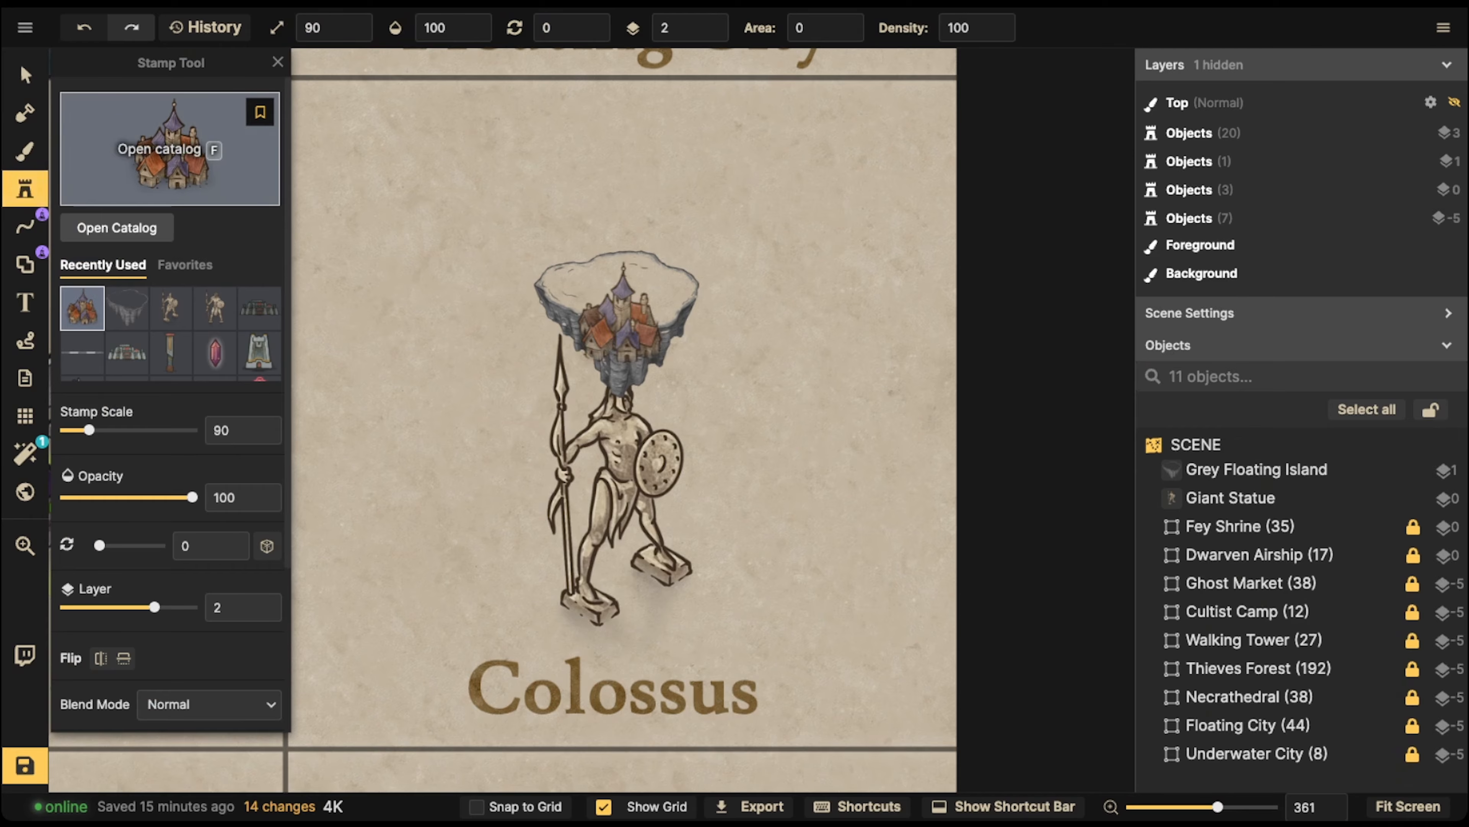
click(170, 148)
scroll(670, 267, down, 3)
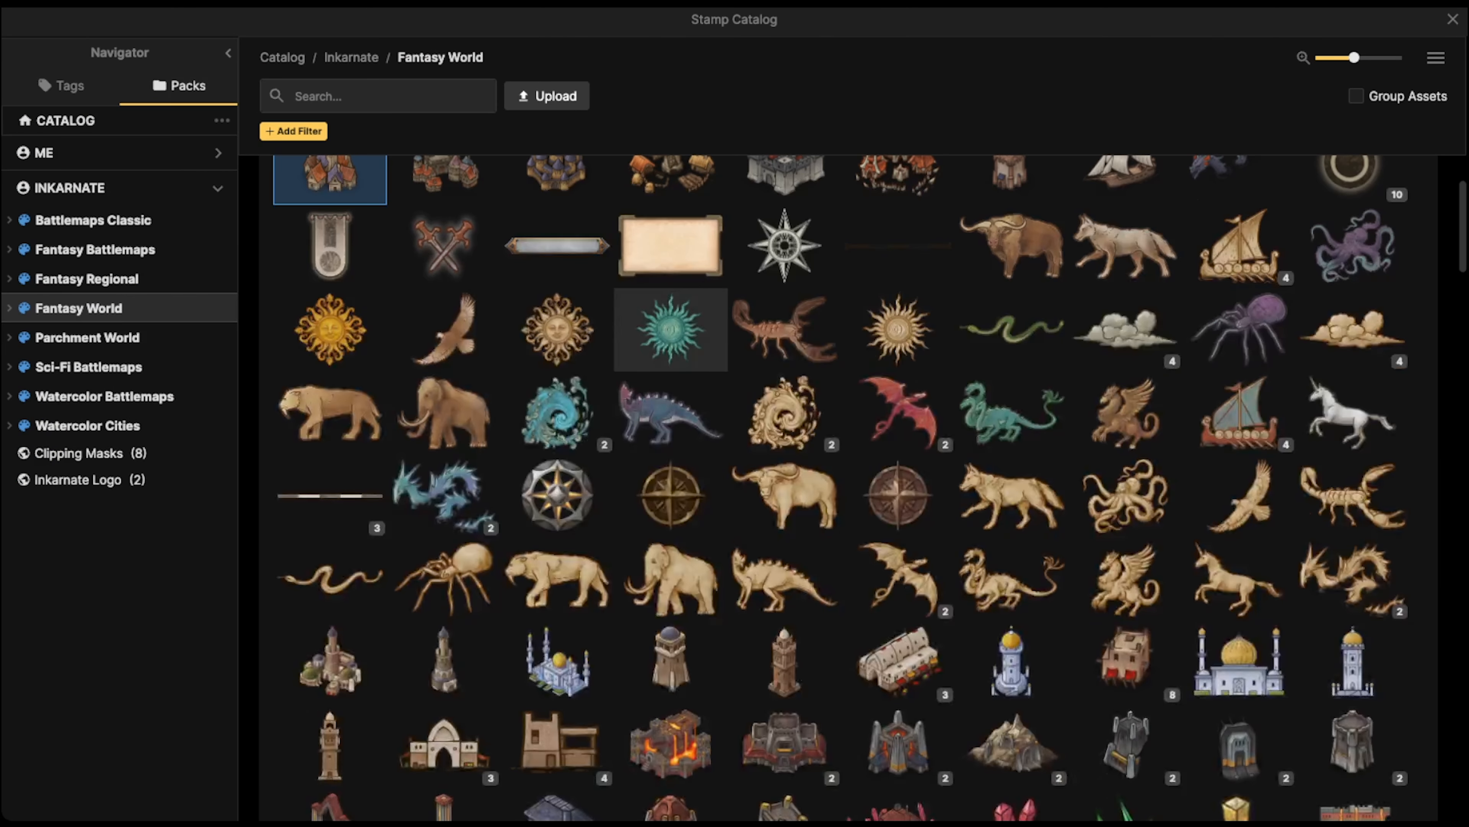
scroll(672, 405, down, 1)
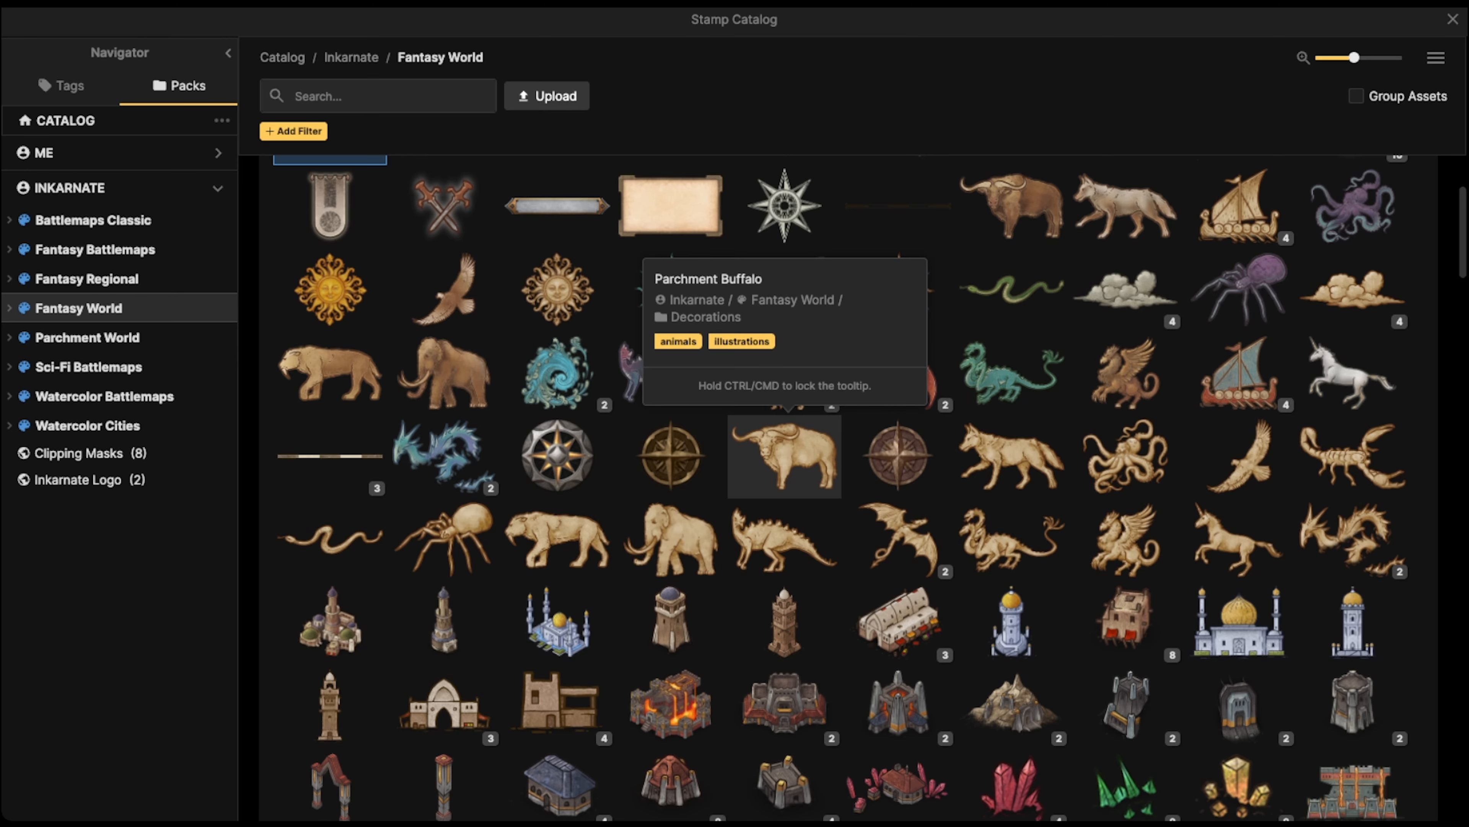
scroll(785, 455, down, 3)
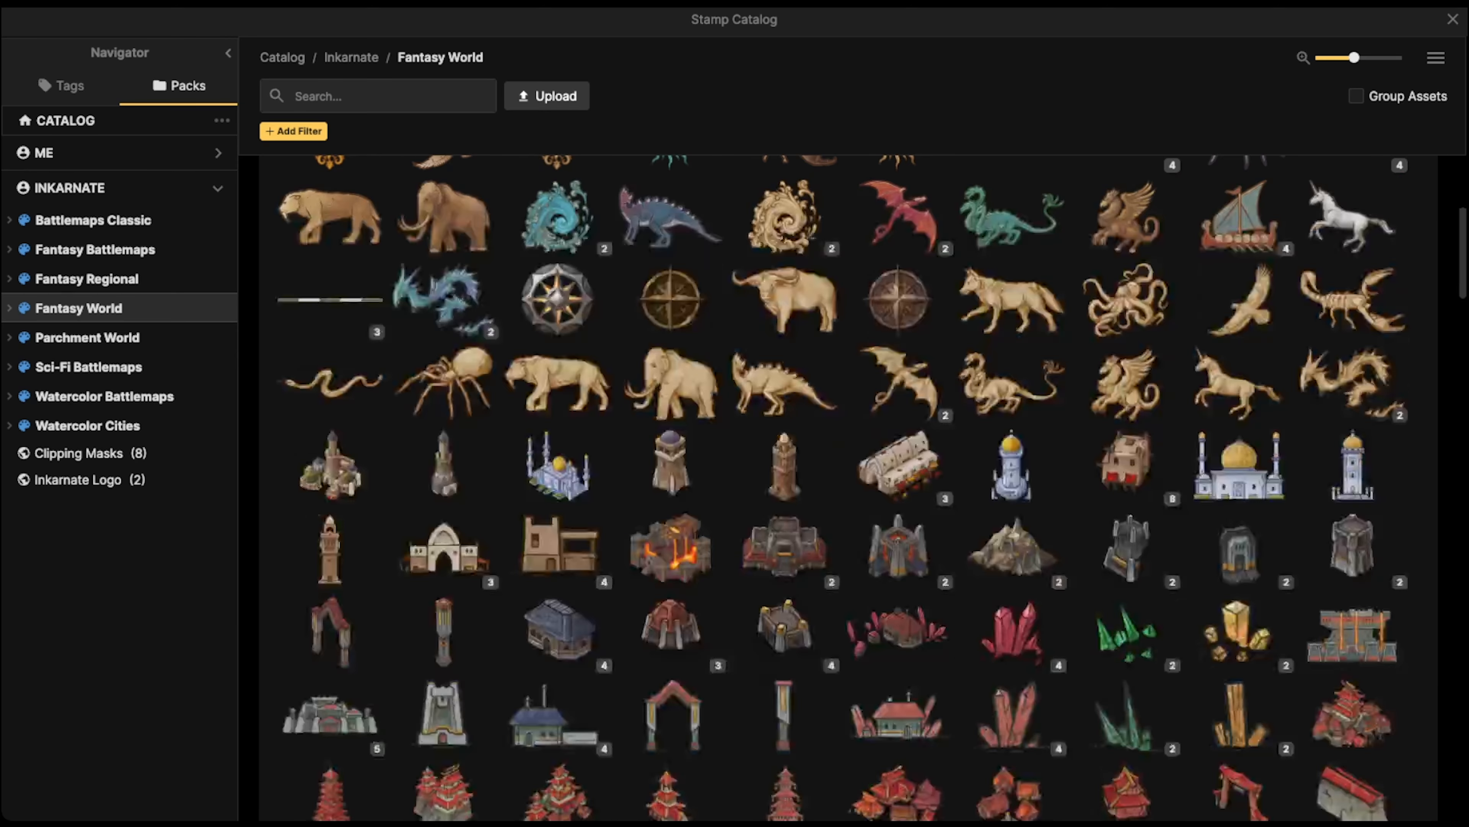
scroll(785, 457, down, 5)
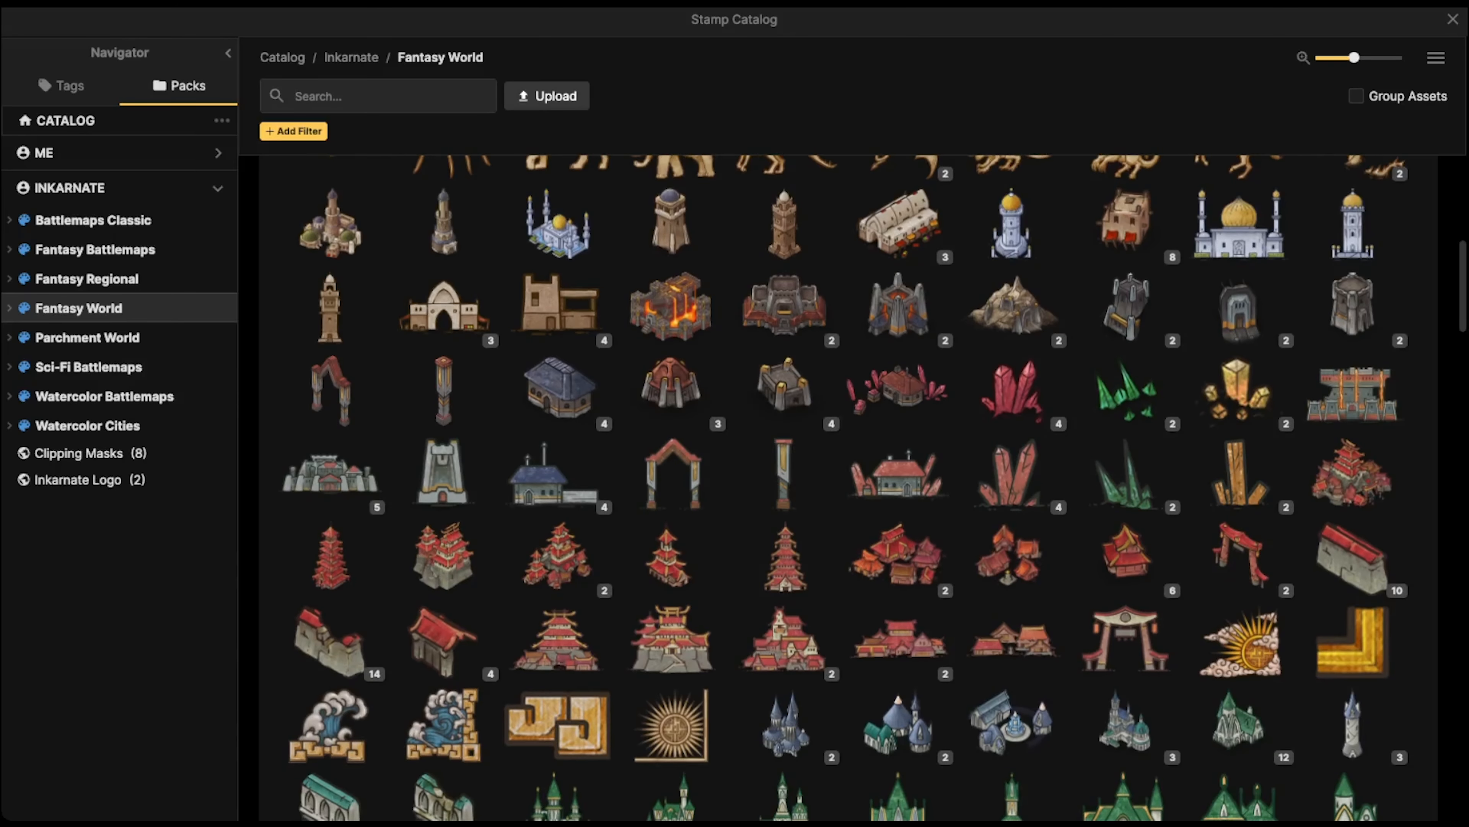
scroll(785, 457, up, 5)
scroll(784, 457, down, 12)
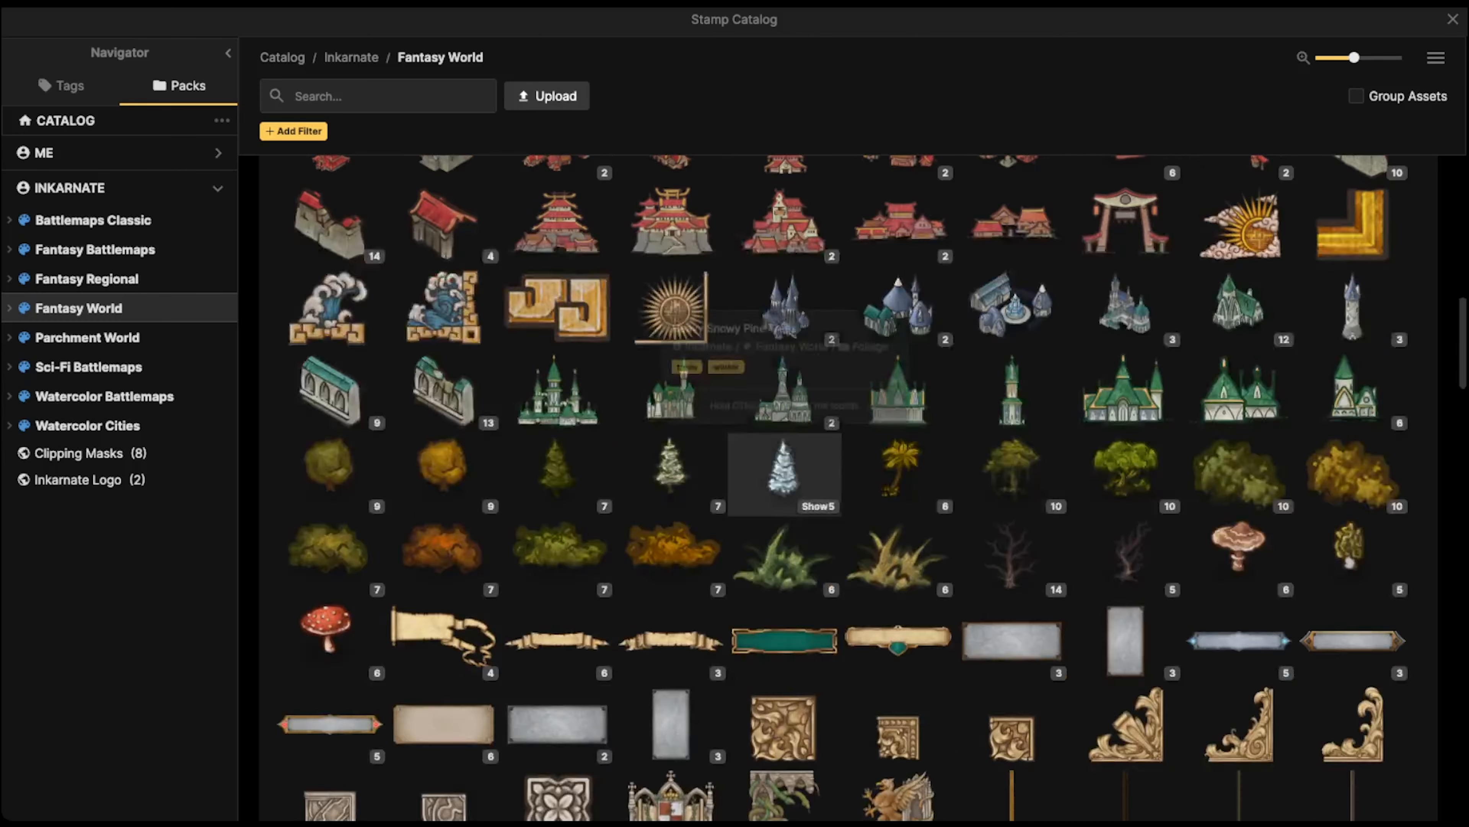
scroll(784, 463, down, 15)
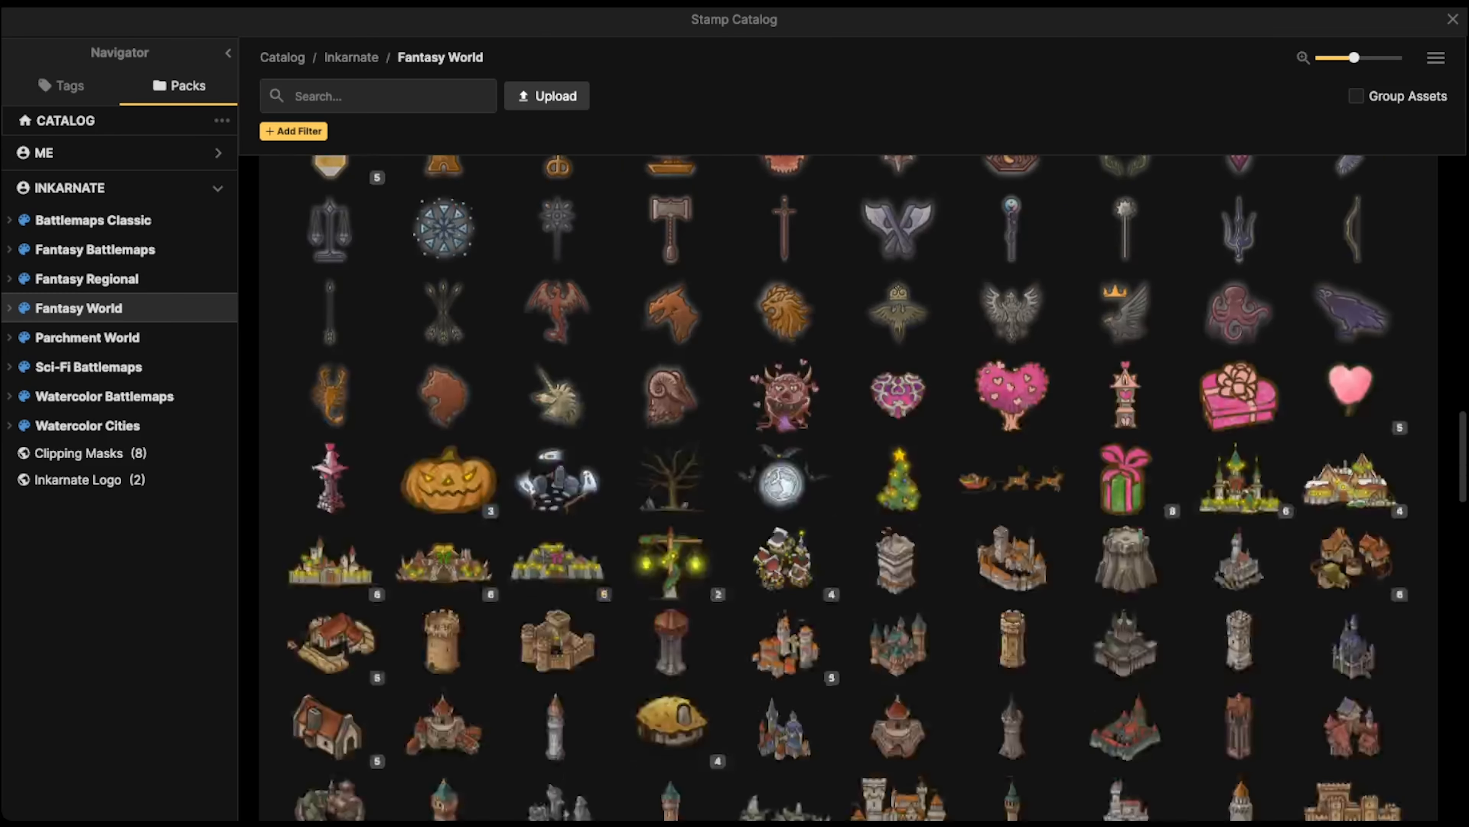
scroll(785, 457, down, 8)
scroll(785, 579, up, 7)
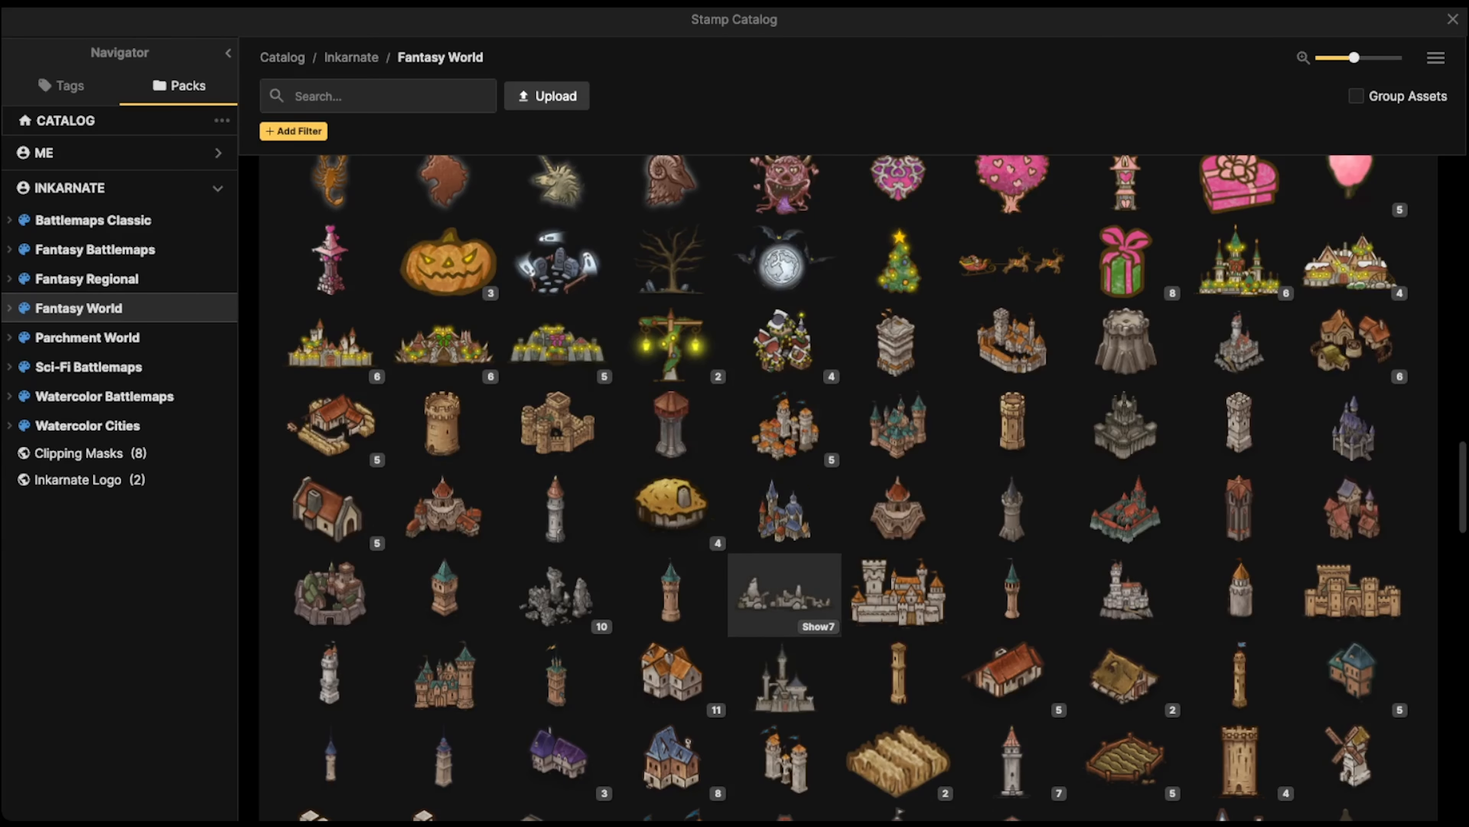
- Search the stamp catalog for "city", expand all assets and look through the settlement variants
text(city)
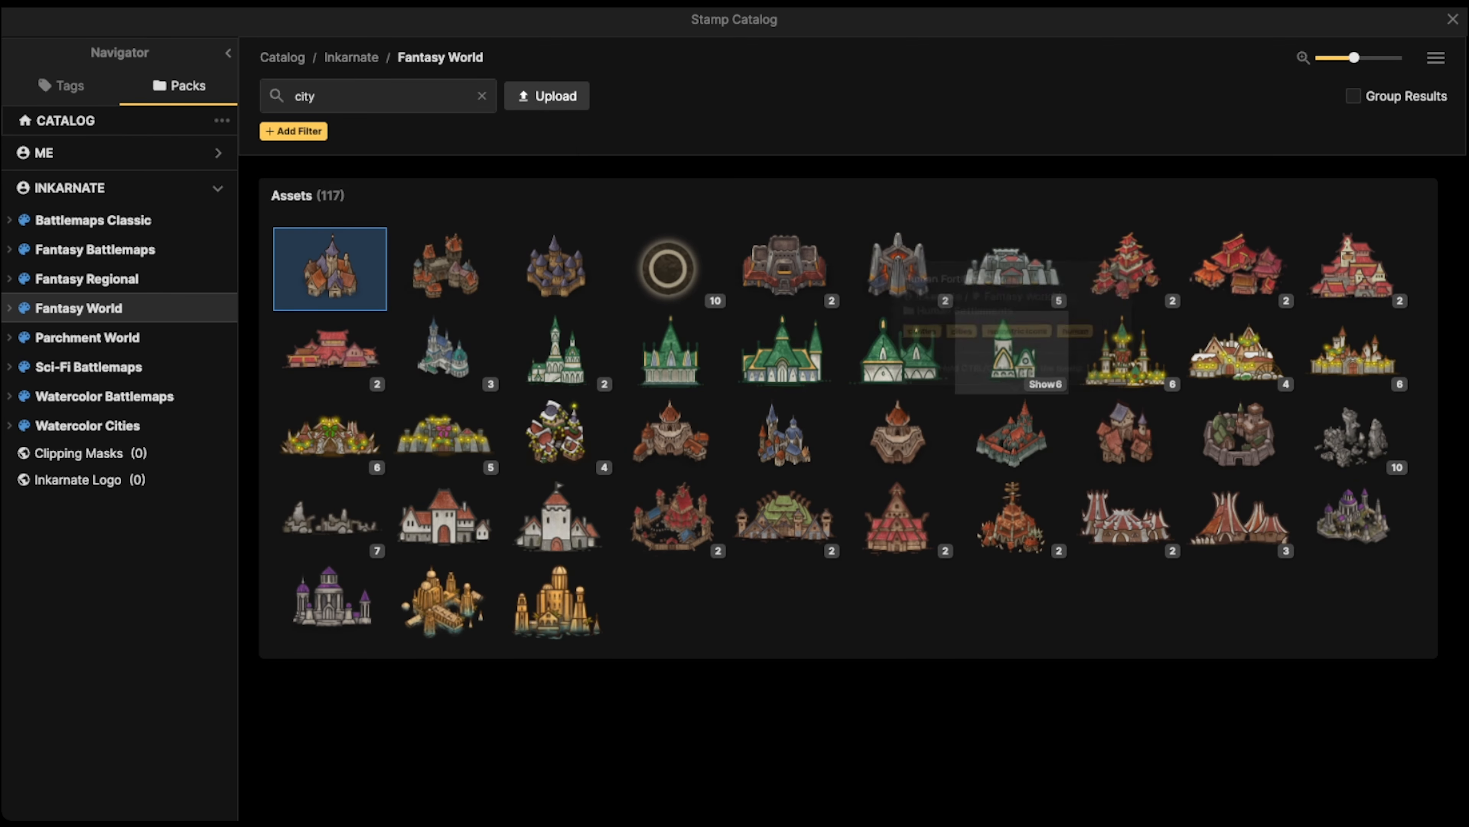
click(1435, 57)
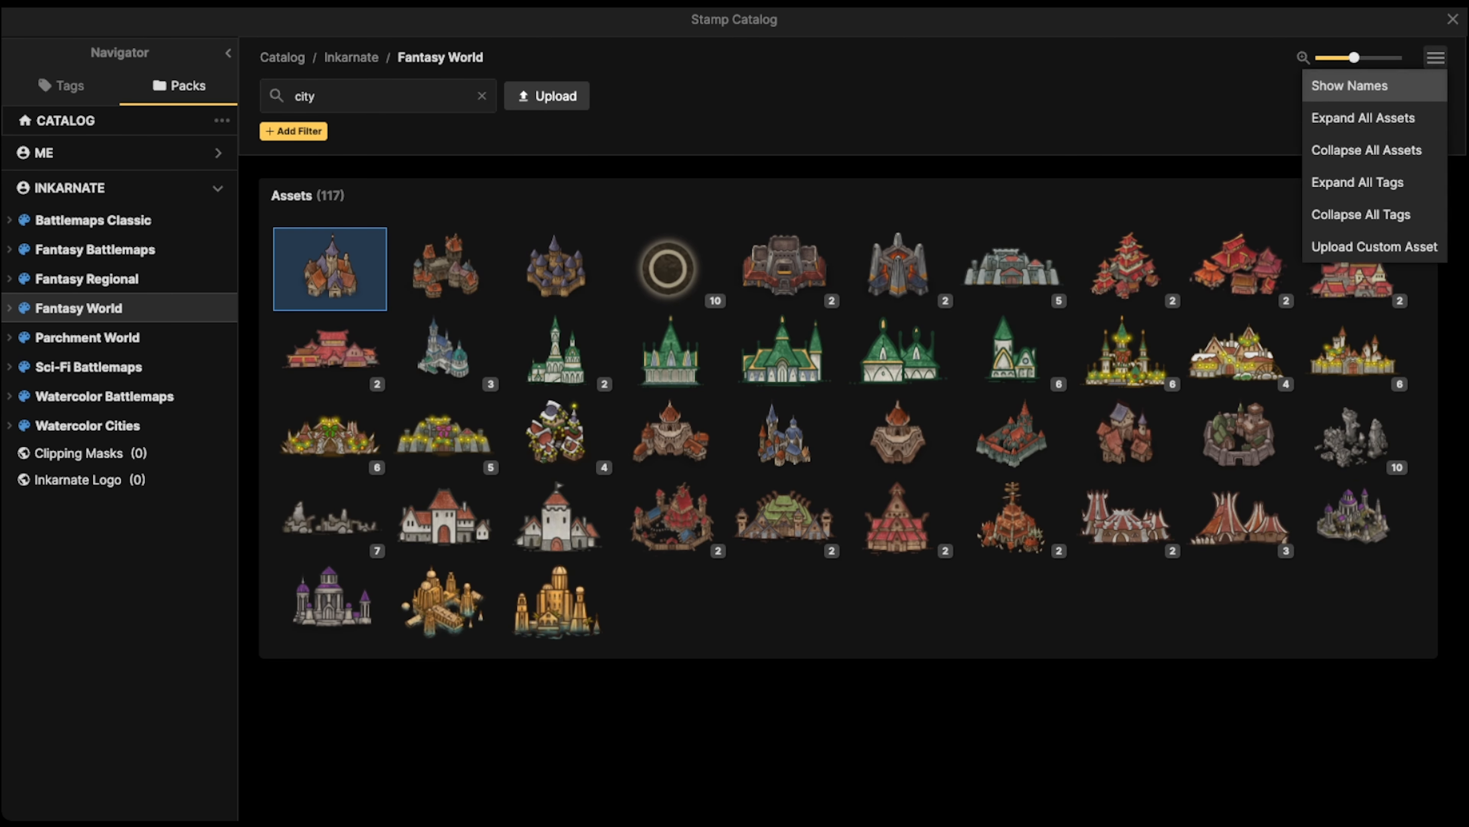
click(1363, 117)
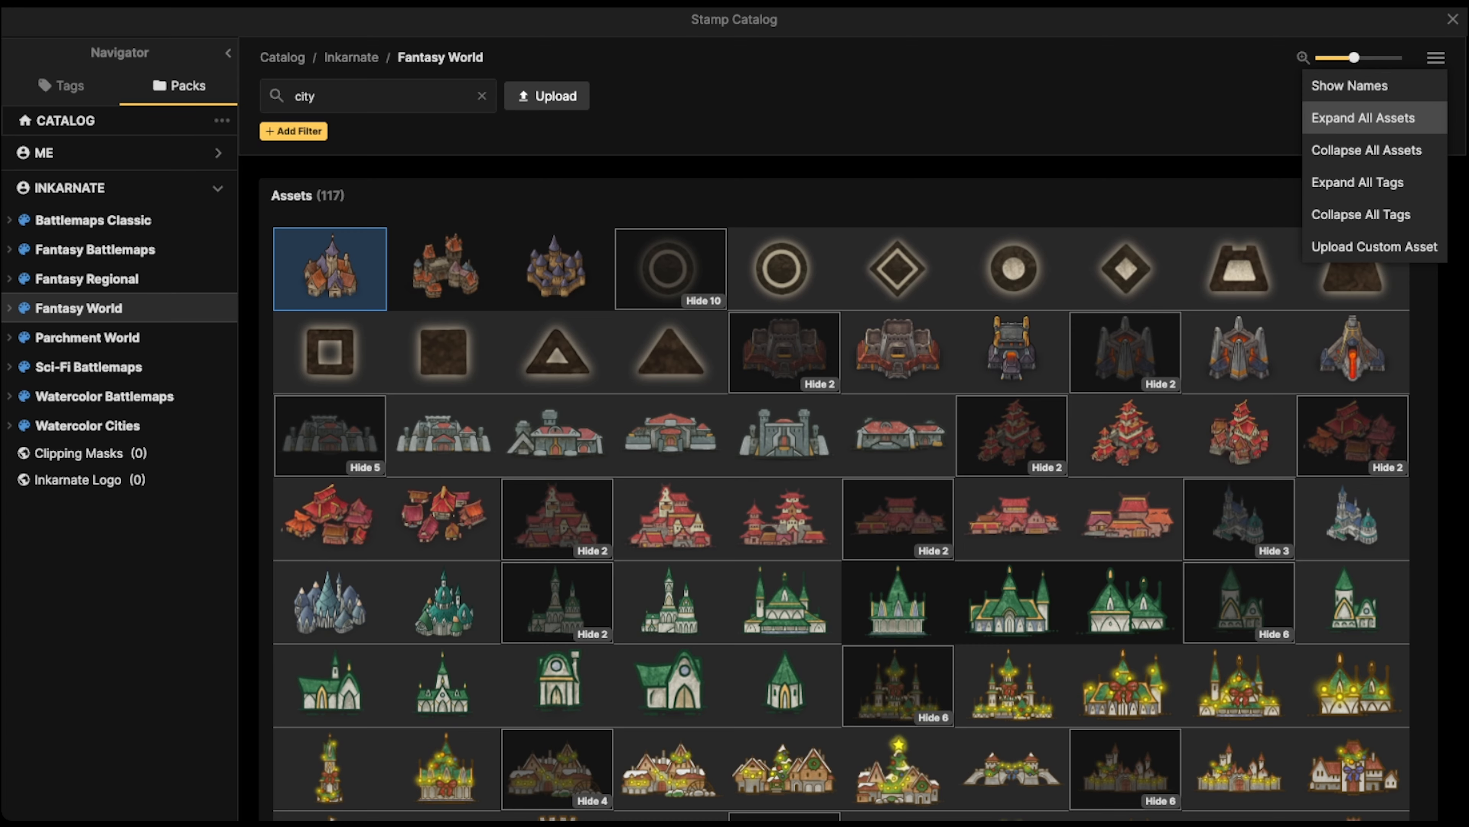
scroll(1012, 435, down, 5)
scroll(1099, 261, down, 7)
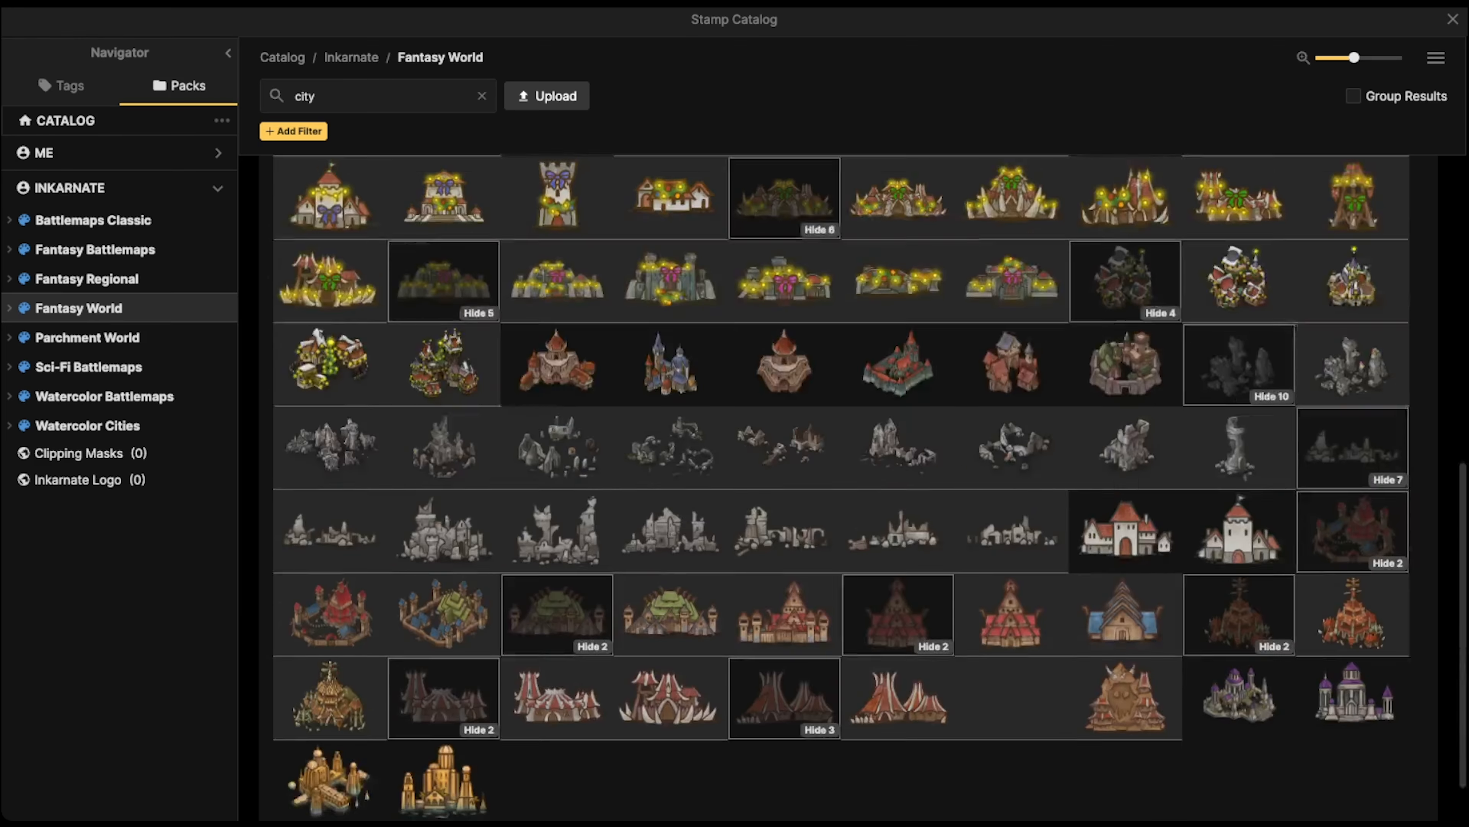
scroll(1125, 278, up, 5)
scroll(1012, 382, up, 5)
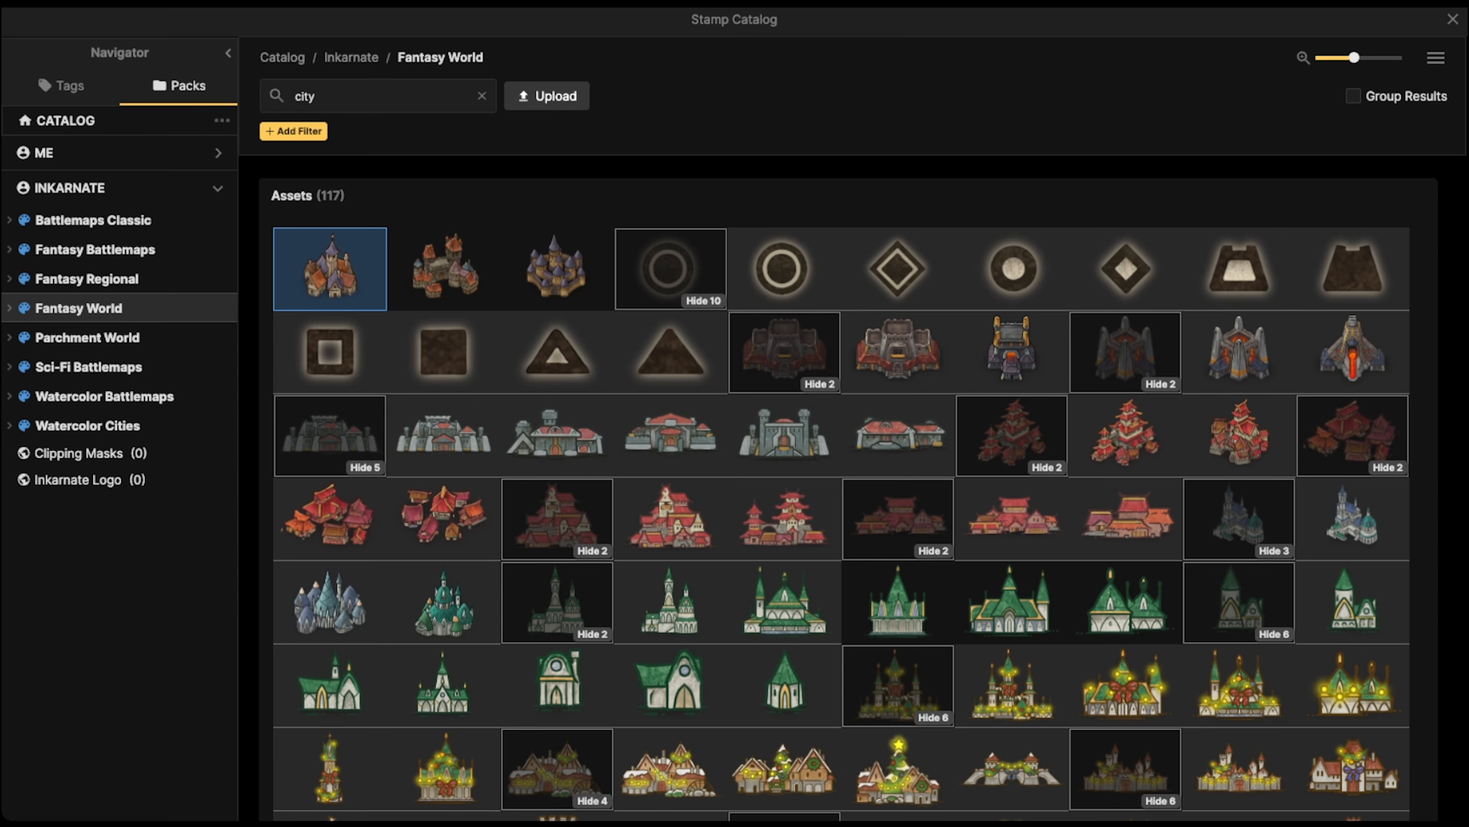
- Clear the search, choose the orange-roofed Human Capital stamp and place it on the floating island at scale 70 on layer 2
click(482, 96)
scroll(672, 352, down, 10)
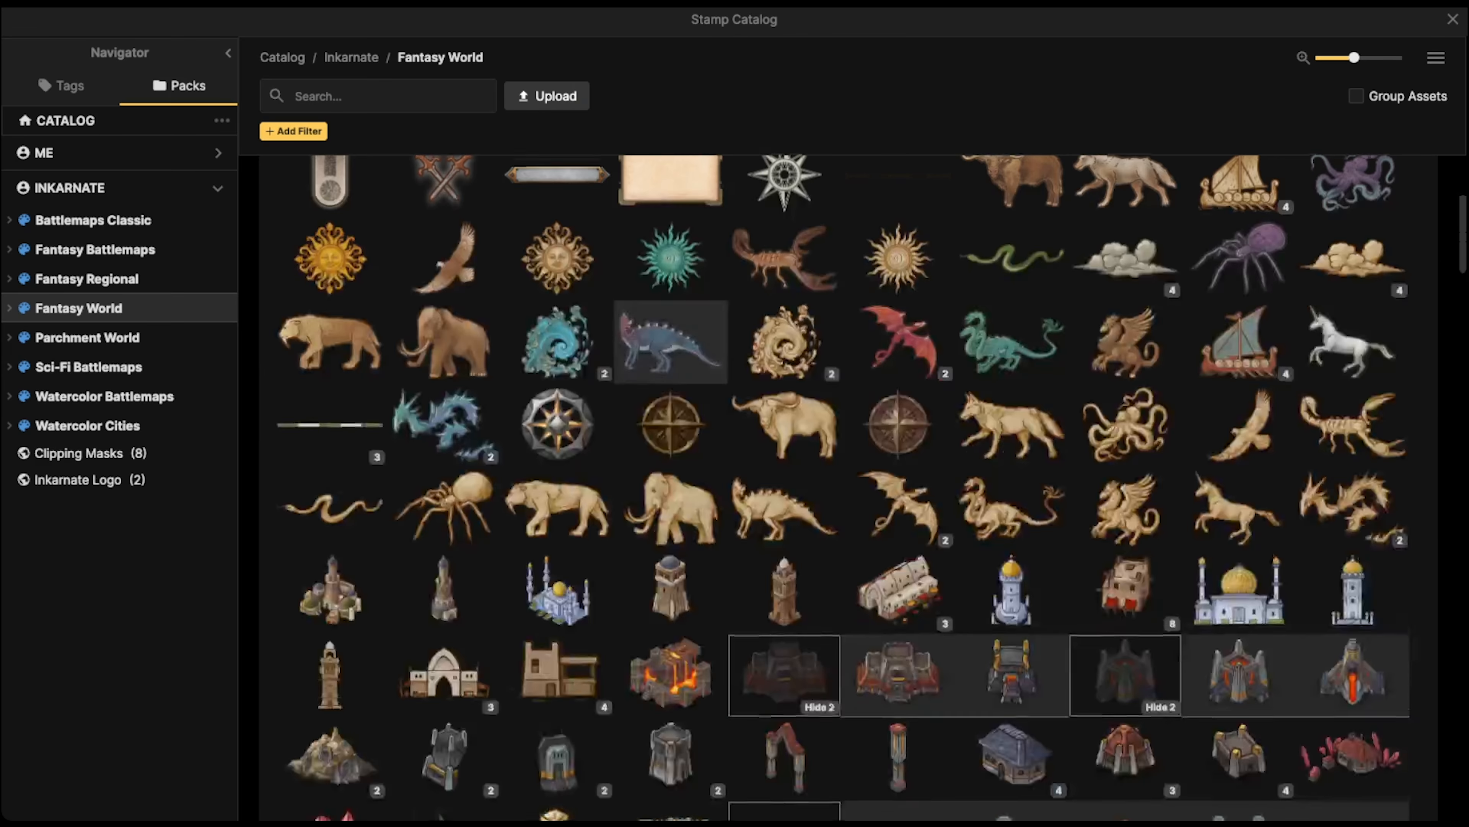
scroll(784, 394, down, 10)
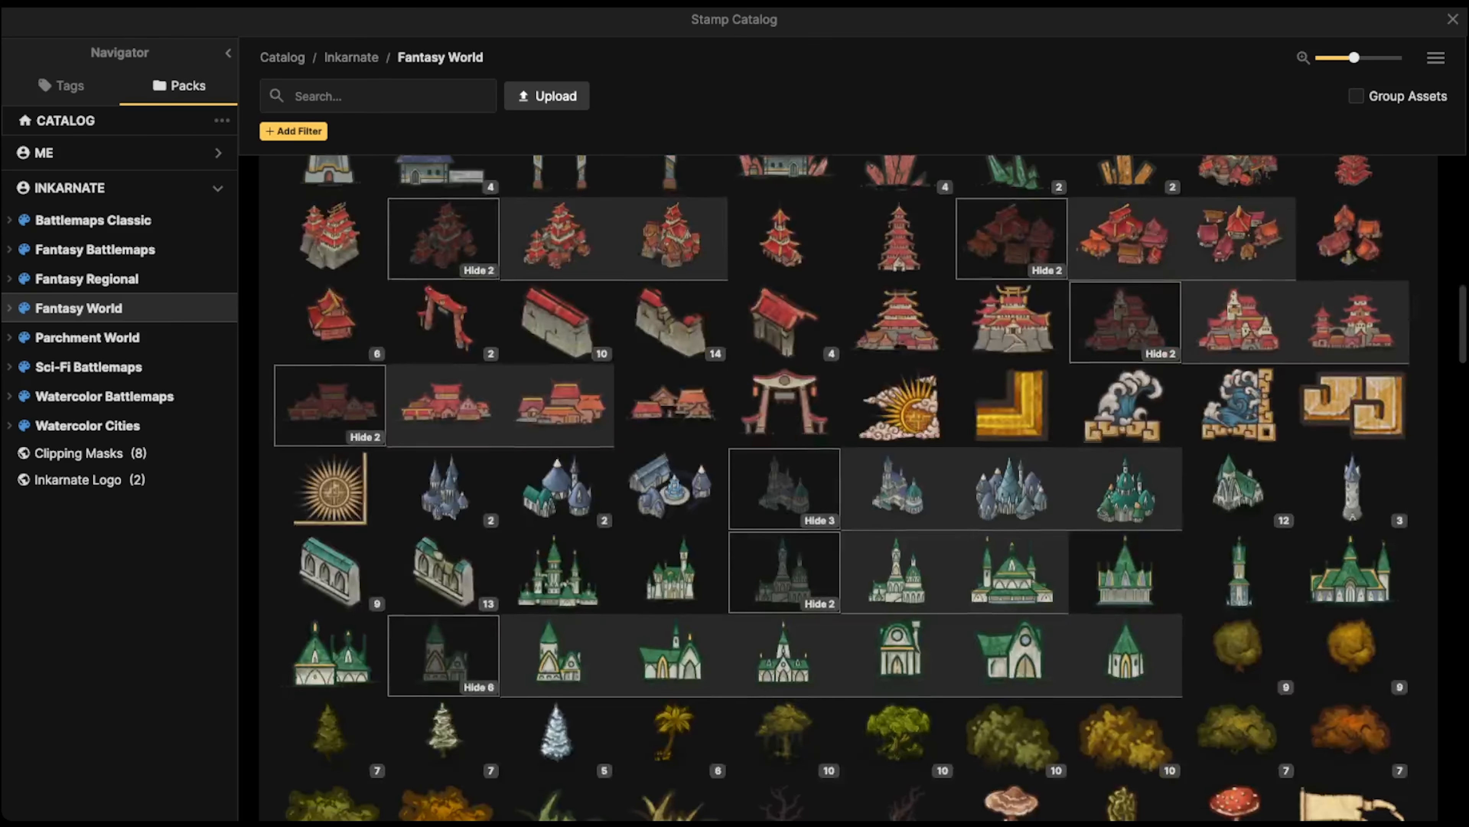
scroll(784, 394, down, 10)
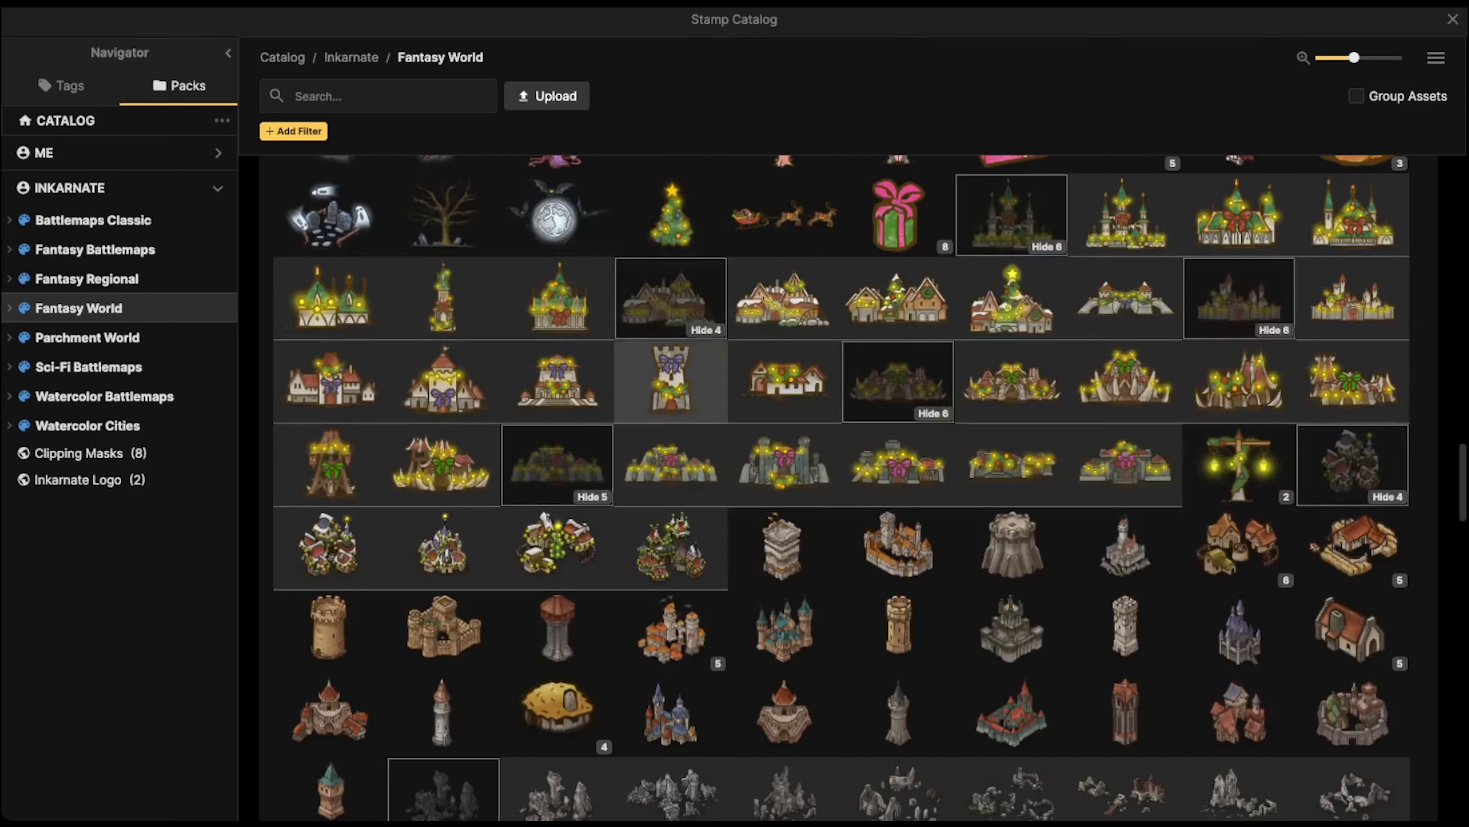
click(671, 315)
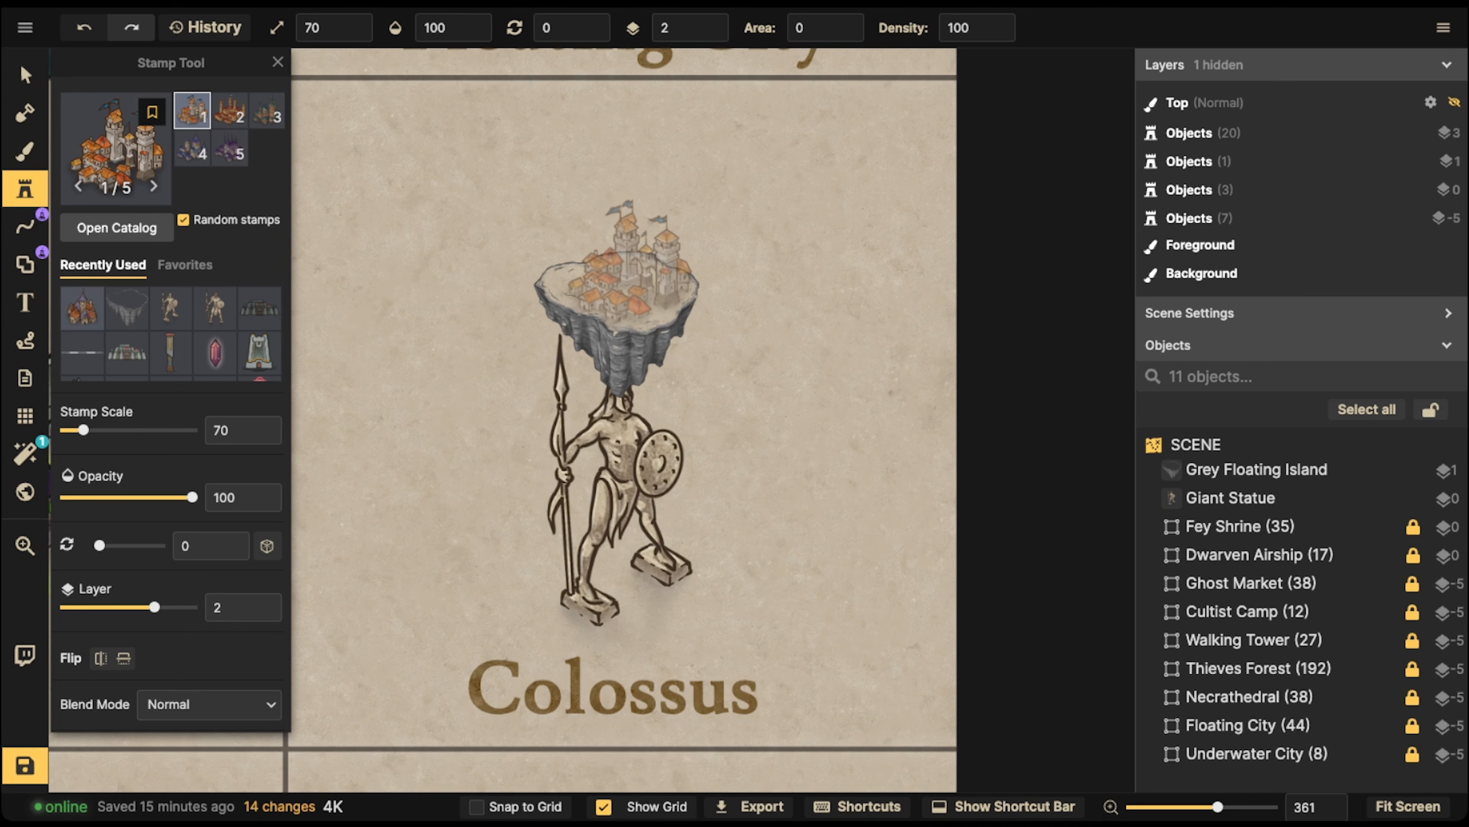
click(628, 266)
click(25, 75)
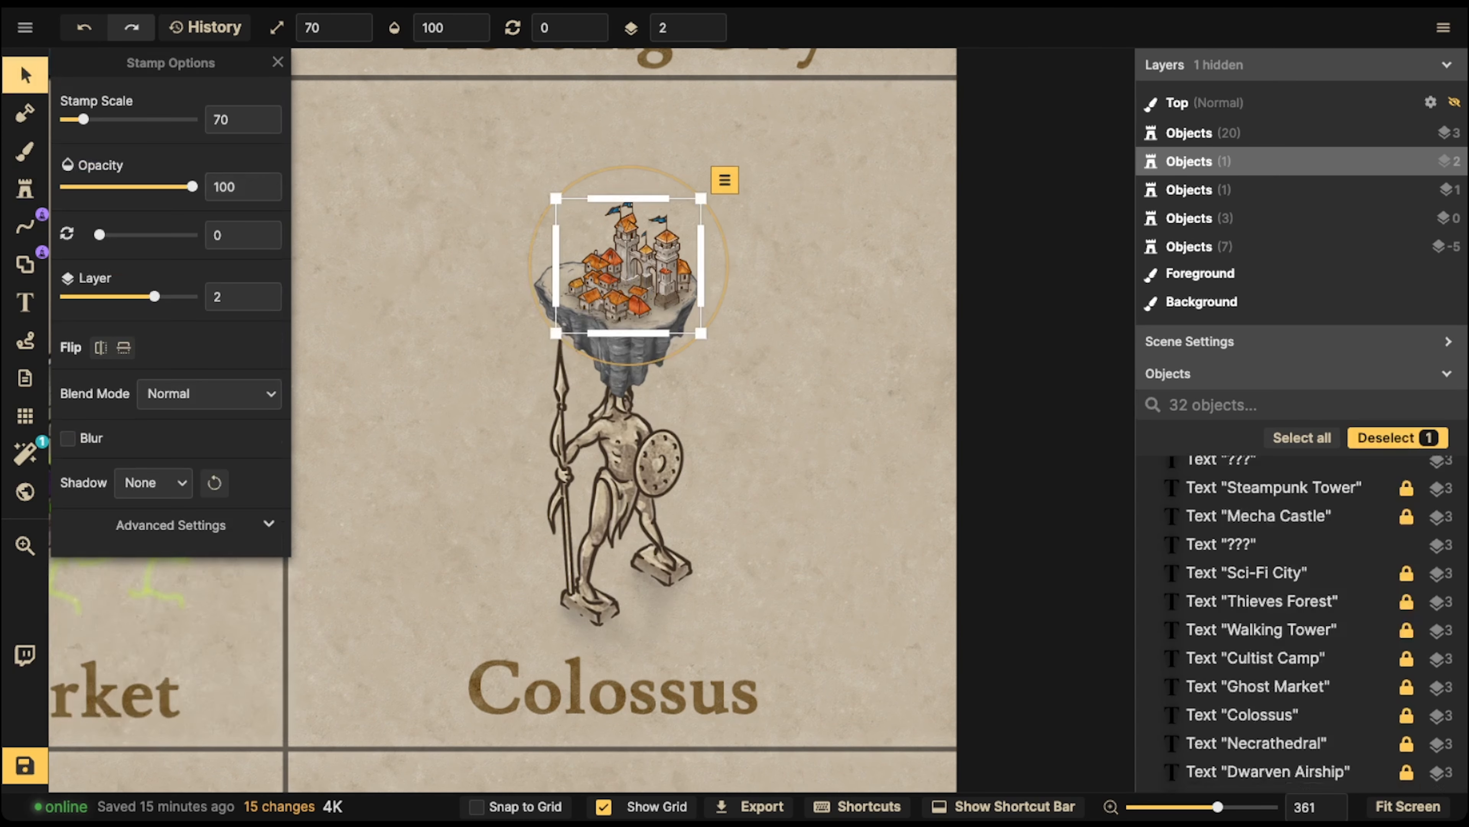
scroll(688, 324, up, 3)
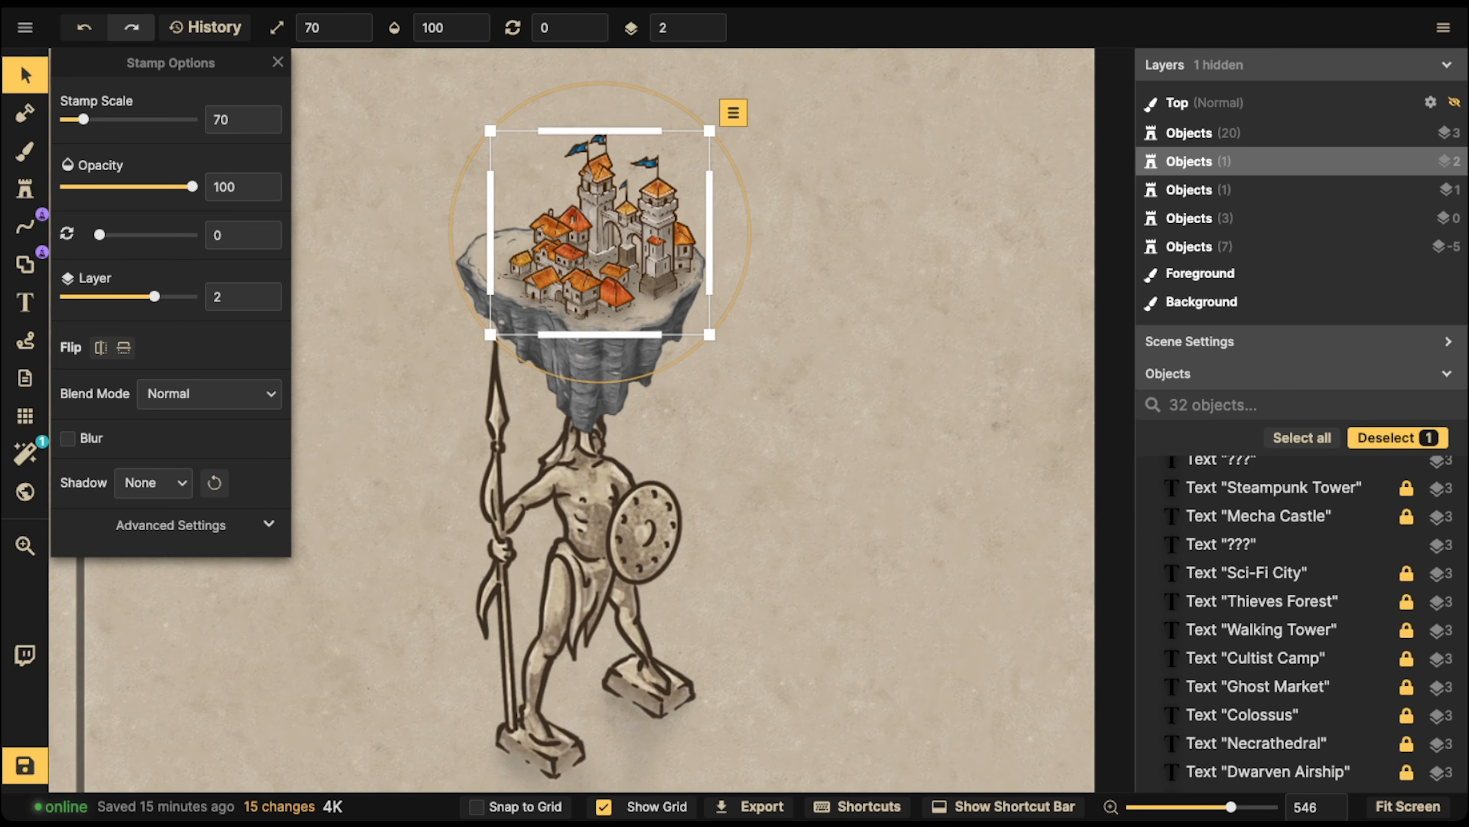
- Choose the 11-variant orange-roofed house stamp from the Fantasy World catalog
click(25, 188)
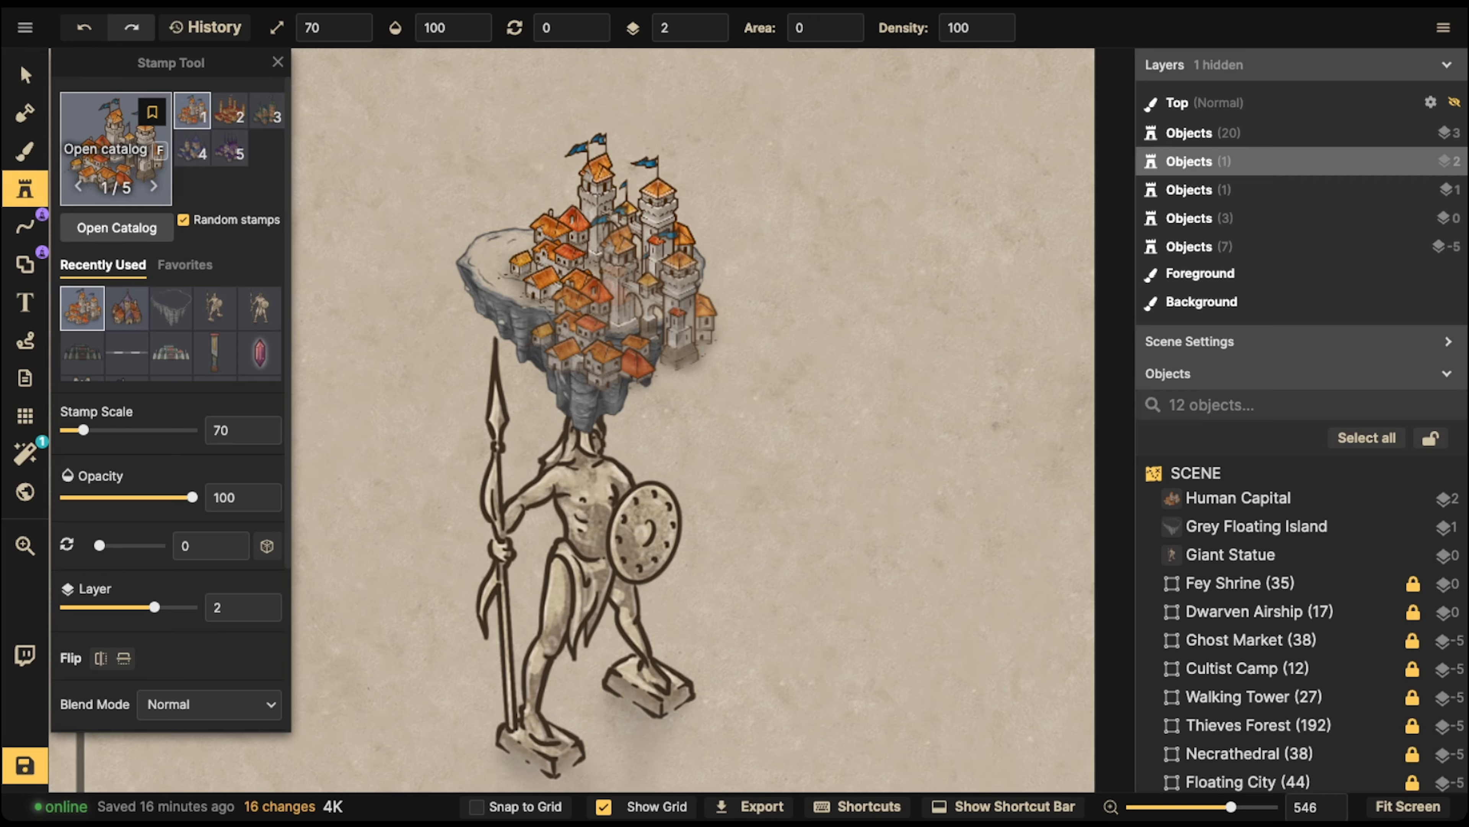
key(f)
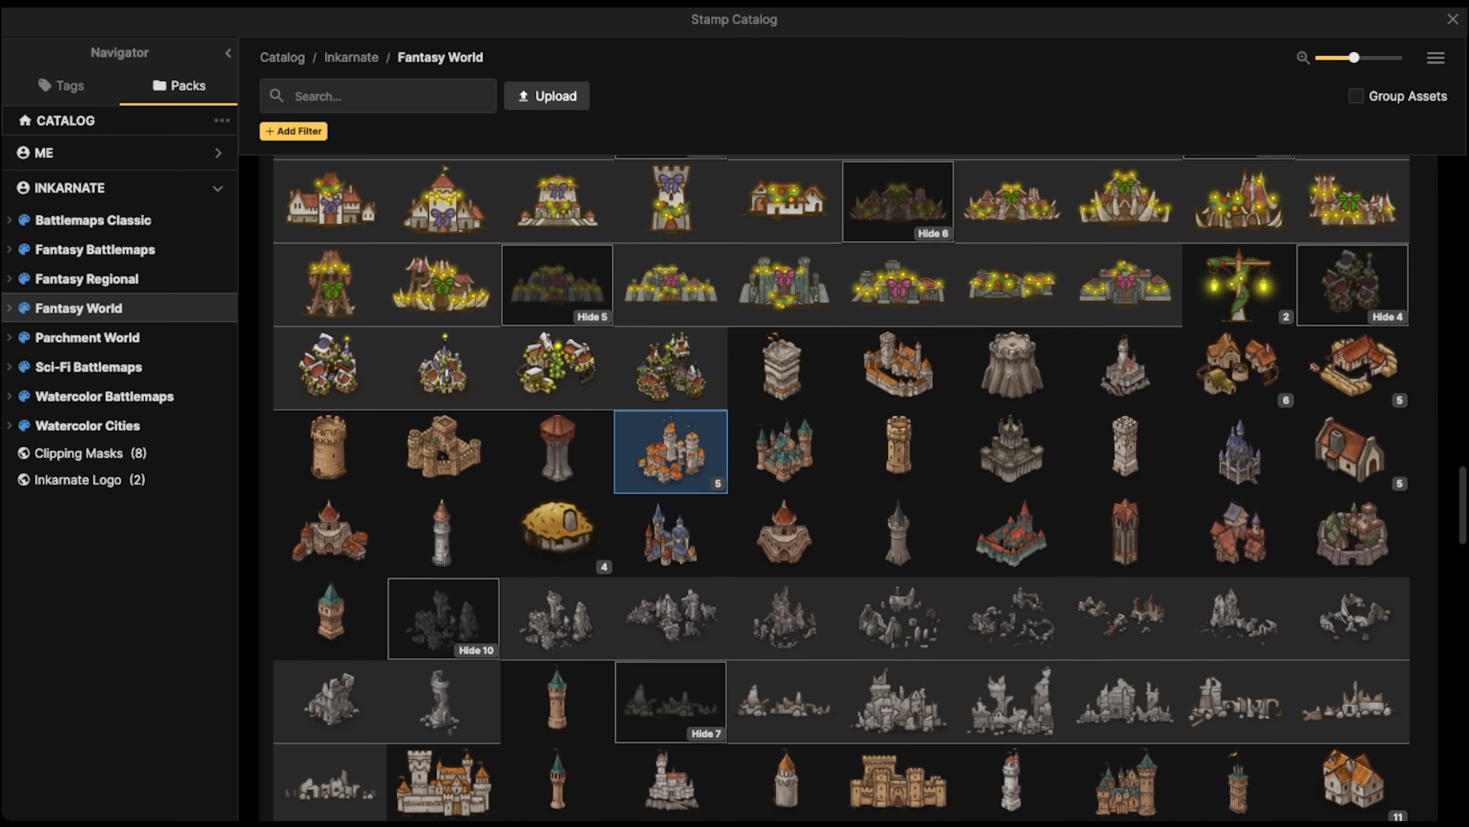
scroll(785, 533, down, 6)
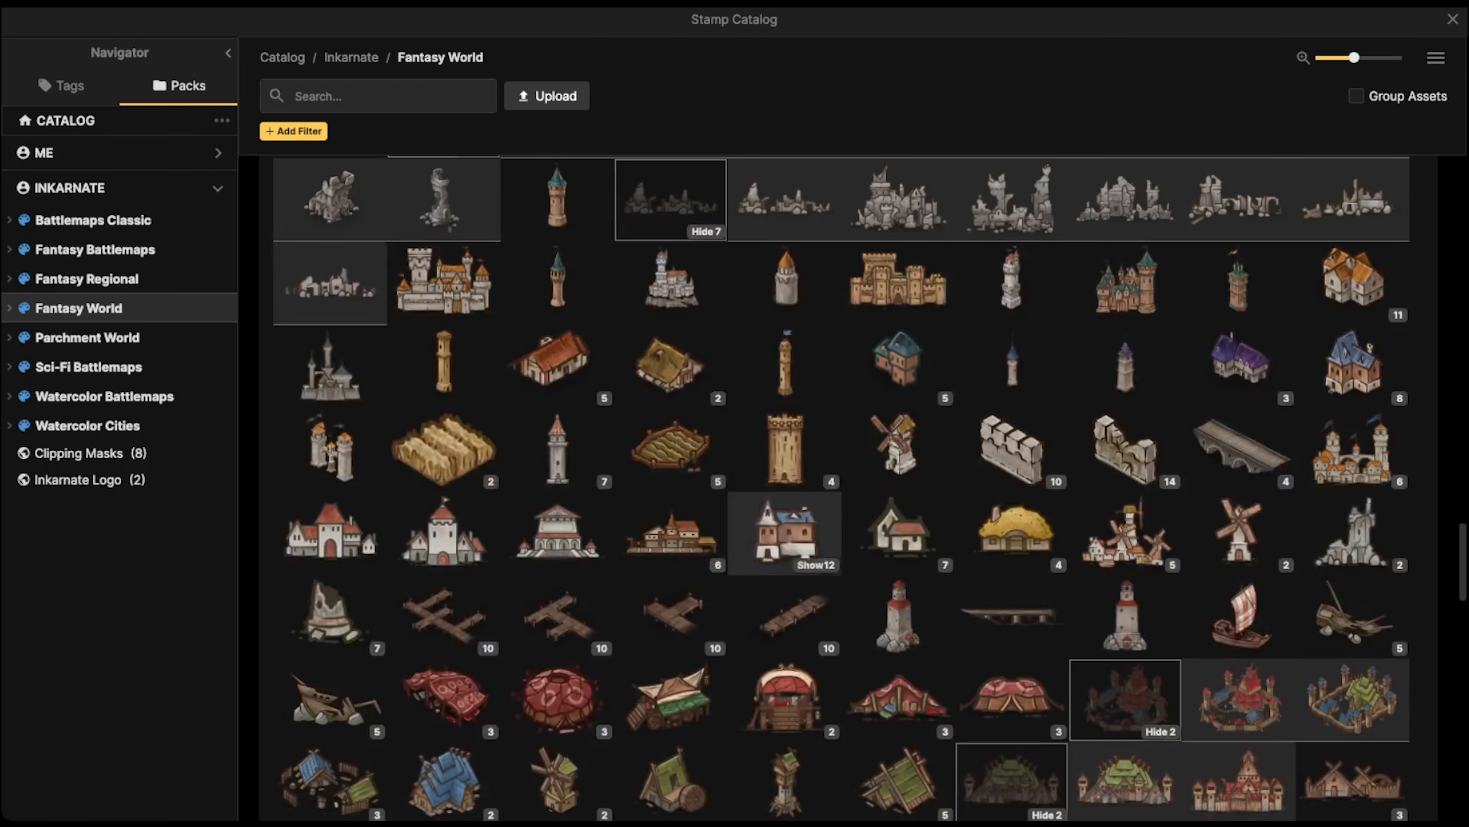
scroll(1012, 533, down, 1)
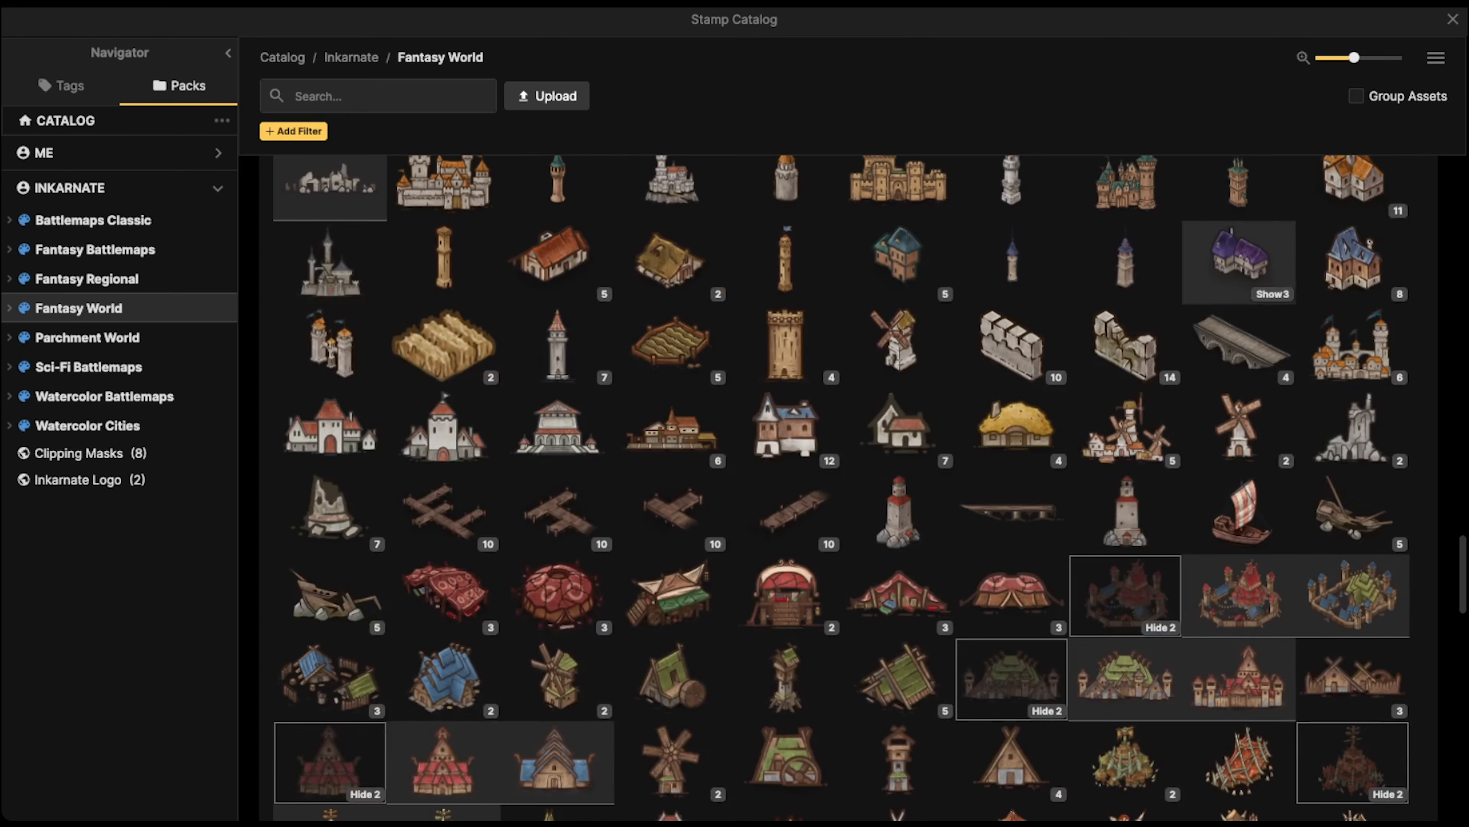
scroll(1239, 261, up, 2)
click(1239, 261)
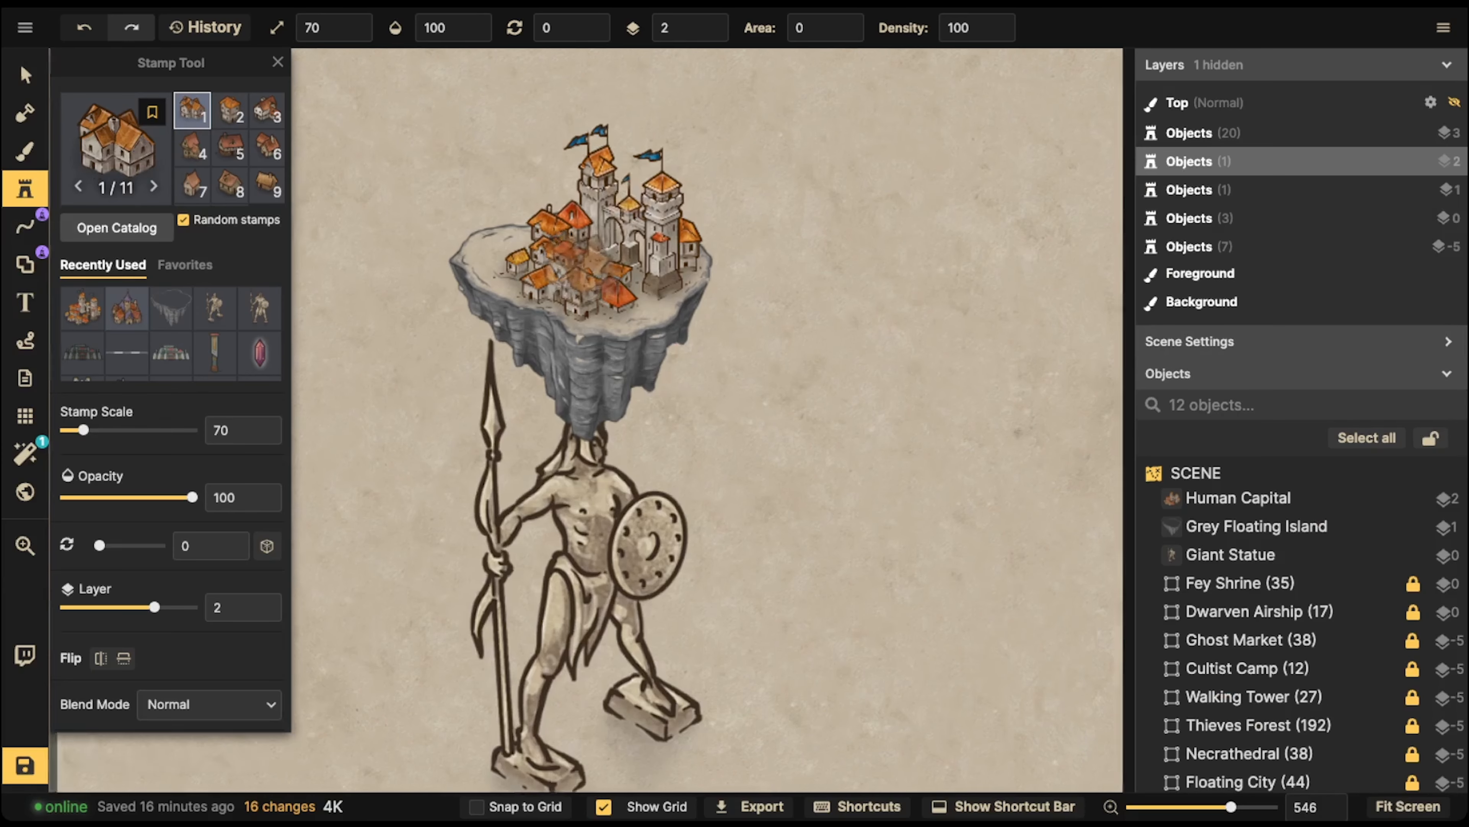
- Place three orange-roofed houses at scale 70 on layer 2: one before the castle's right tower, two at the island's rear-left edge
scroll(505, 277, up, 4)
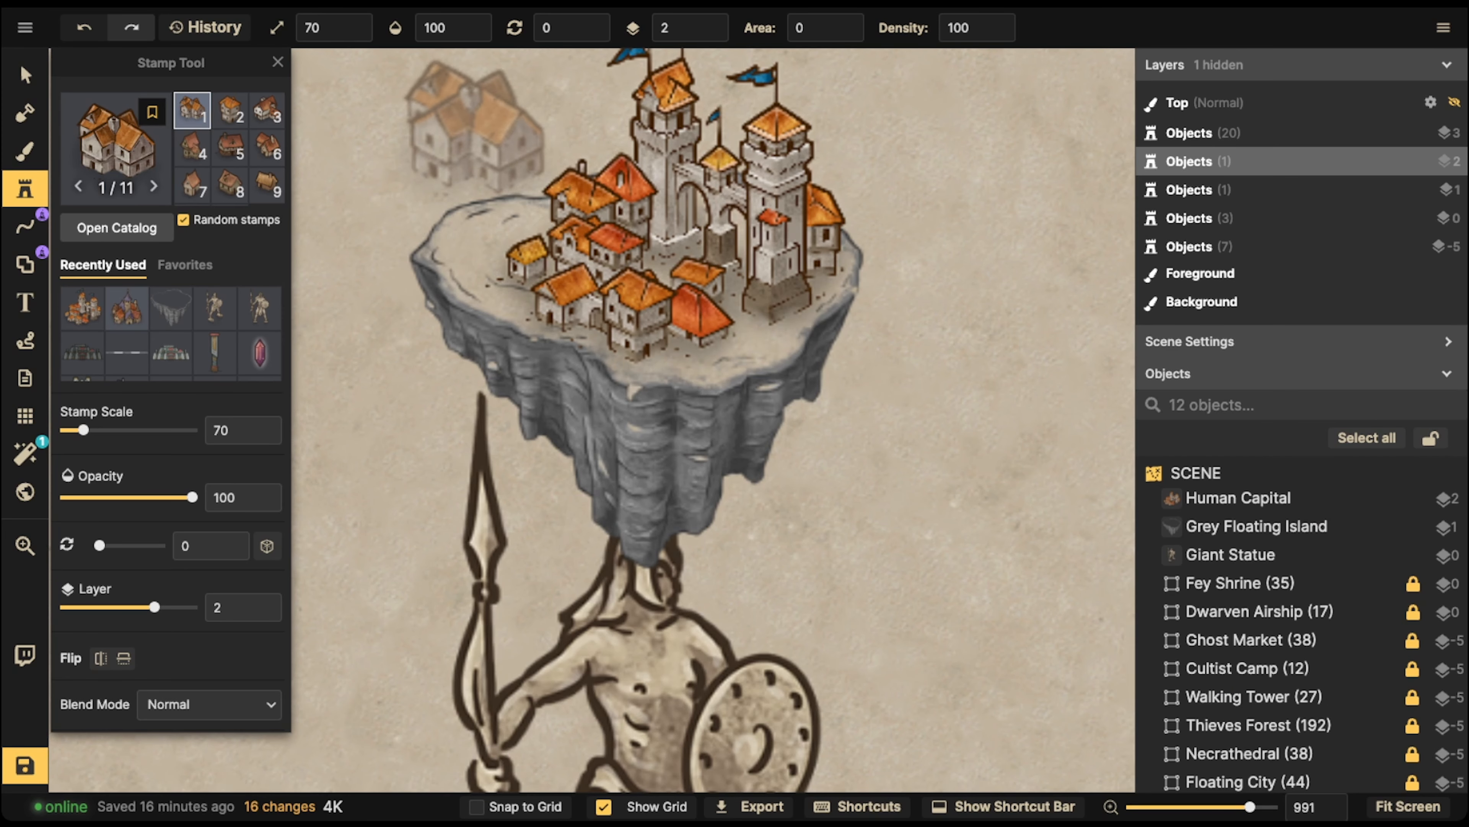
key(Left)
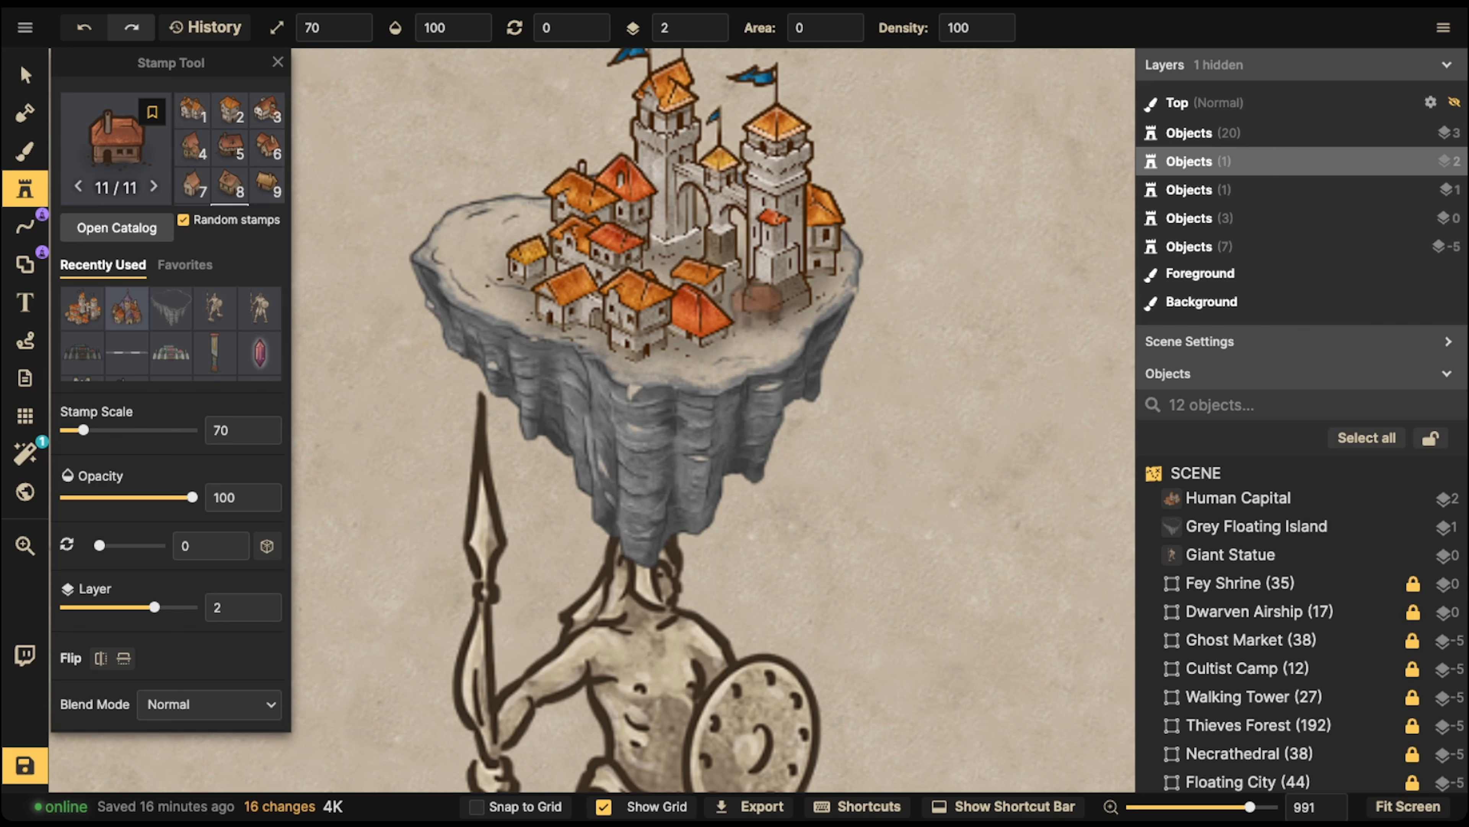
click(758, 333)
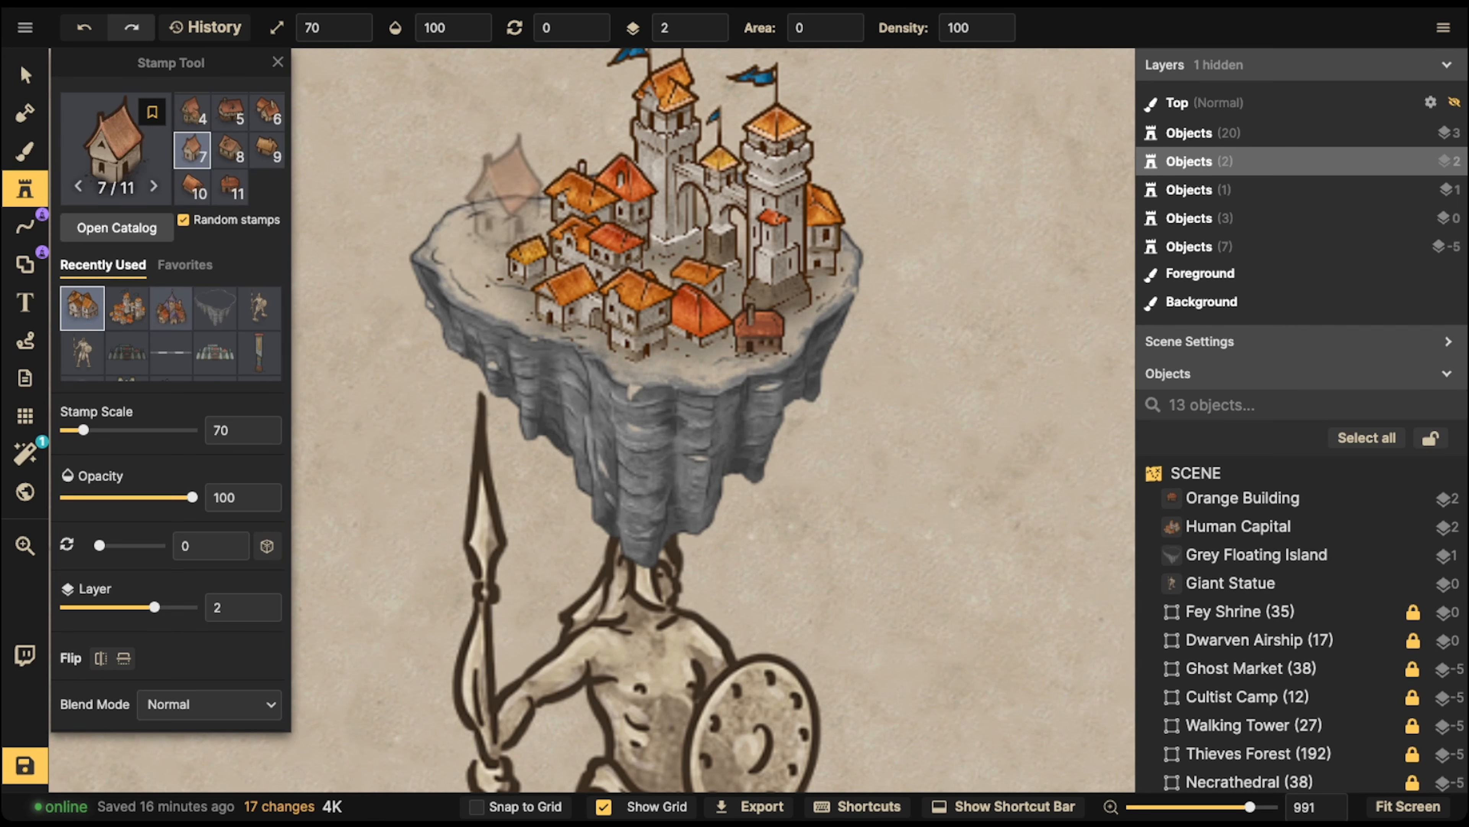
key(Left)
click(503, 196)
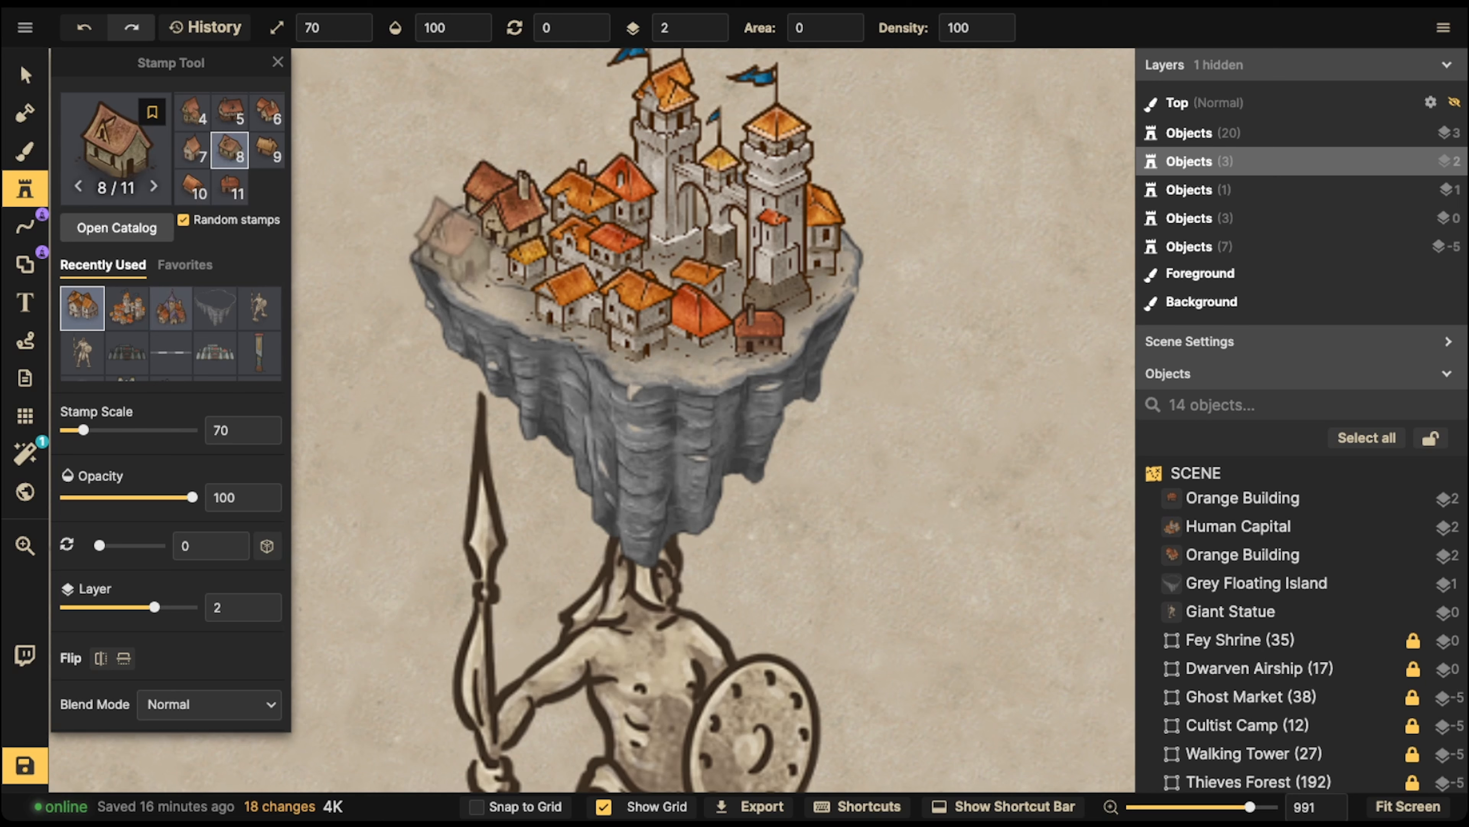
click(462, 231)
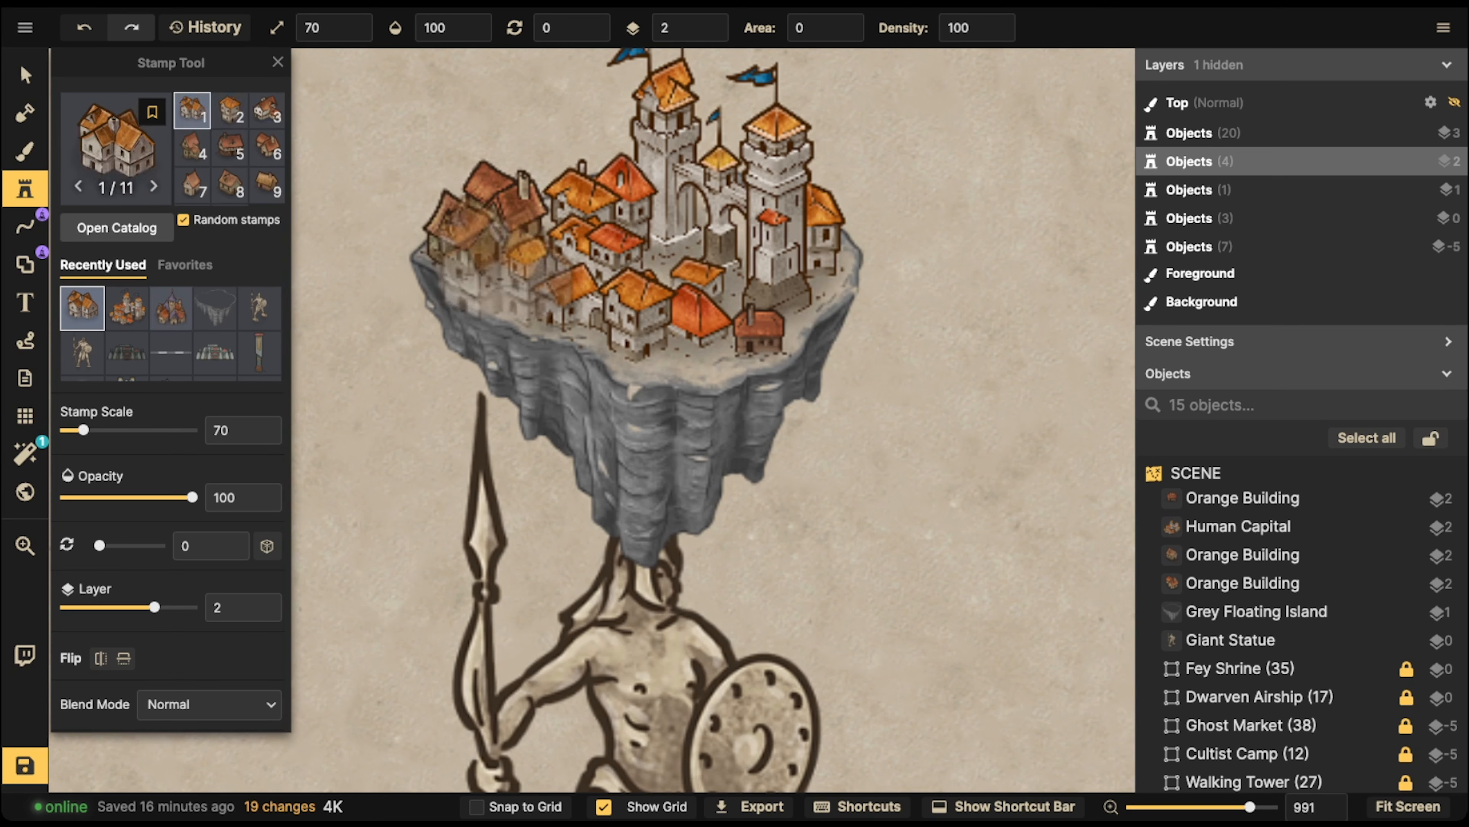
- Go through the house variants and place the small red-roofed variant 11 below the houses on the island's left side
key(Left)
key(Left)
key(Left)
key(Left)
key(Left)
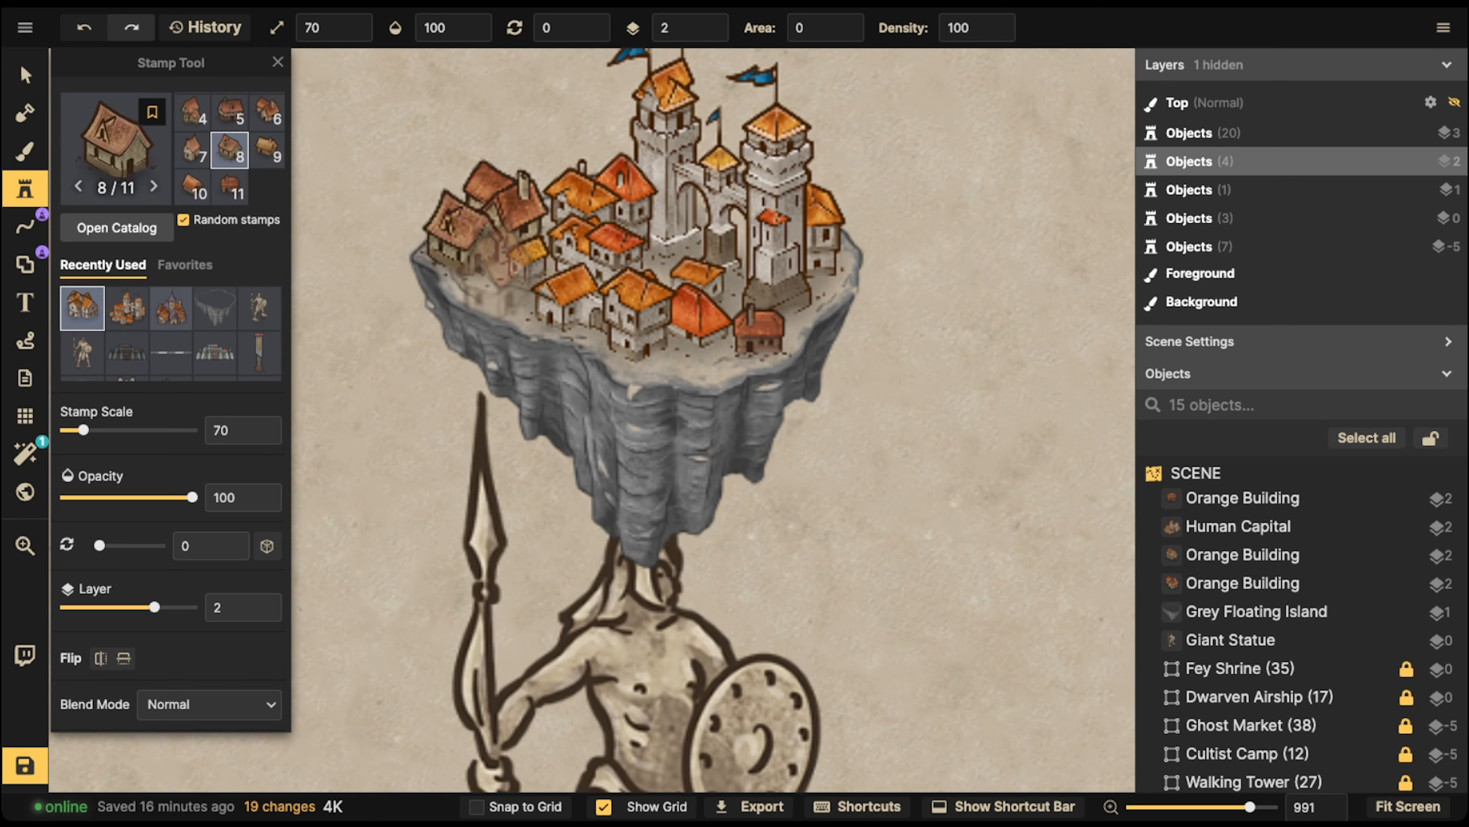
key(Left)
key(Left)
key(Left)
key(Left)
key(Left)
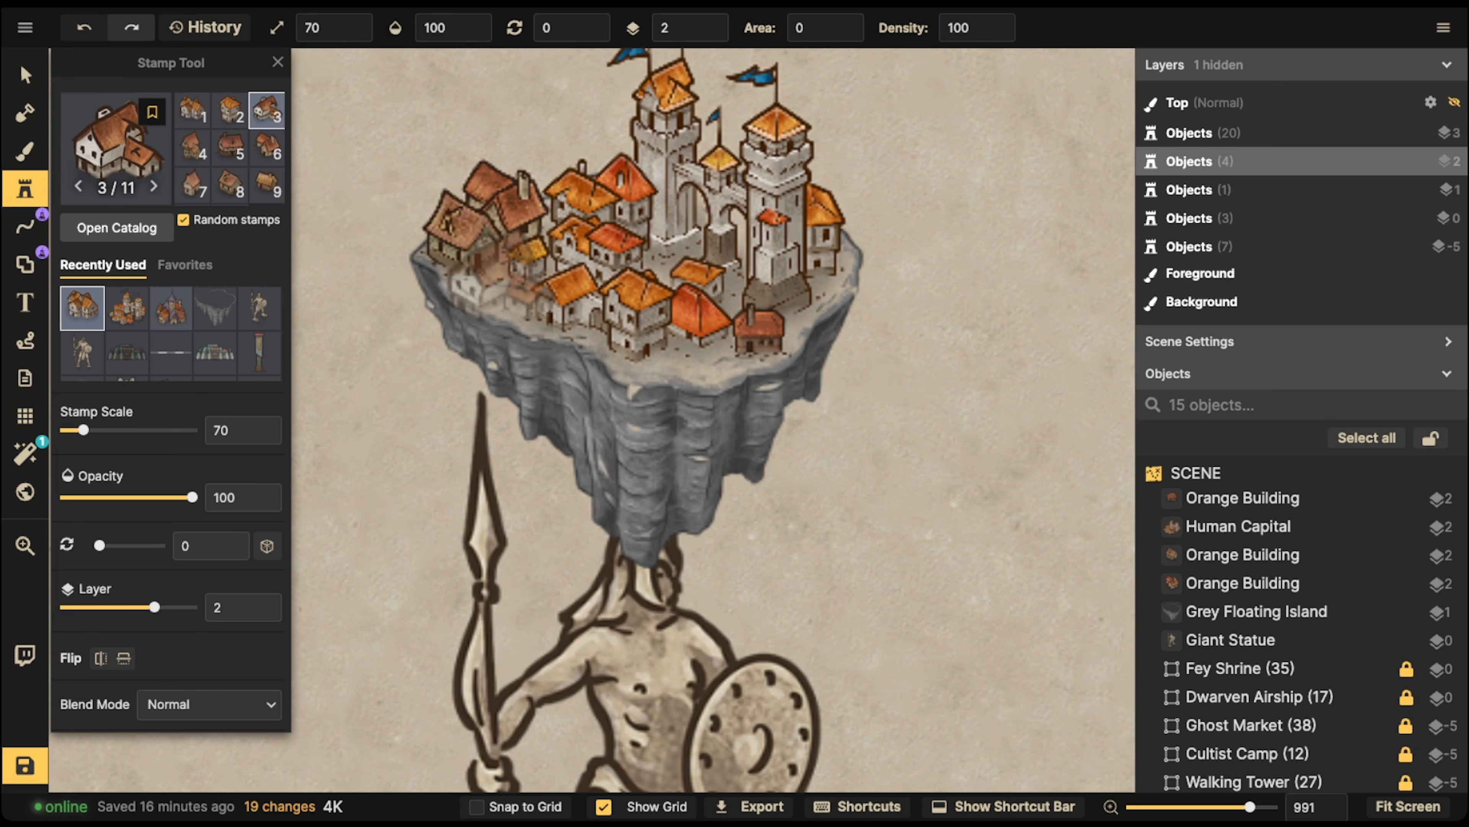
click(502, 283)
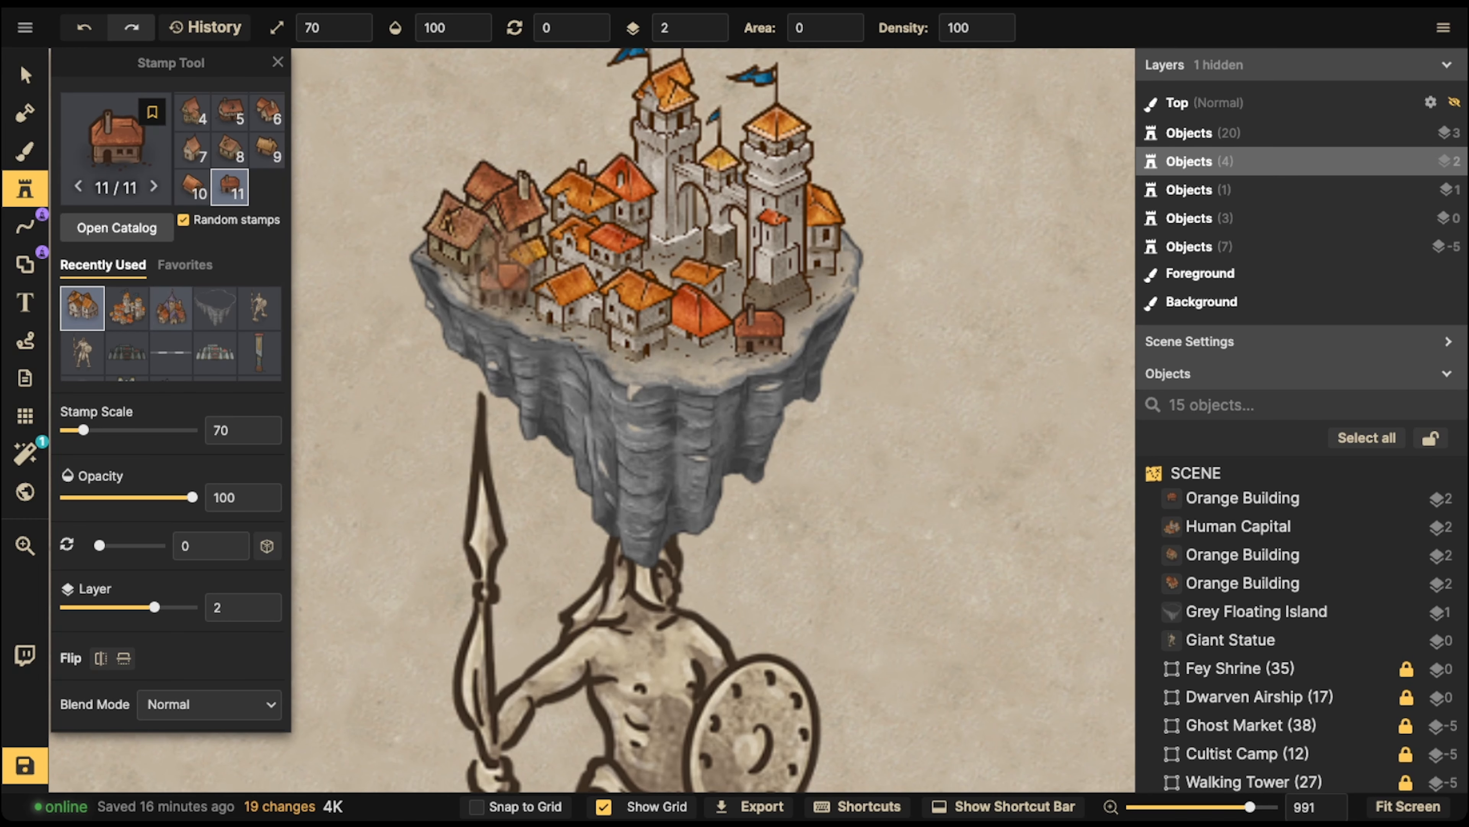
- Nudge the giant statue into position beneath the floating island and clear the selection
click(24, 75)
scroll(482, 343, down, 5)
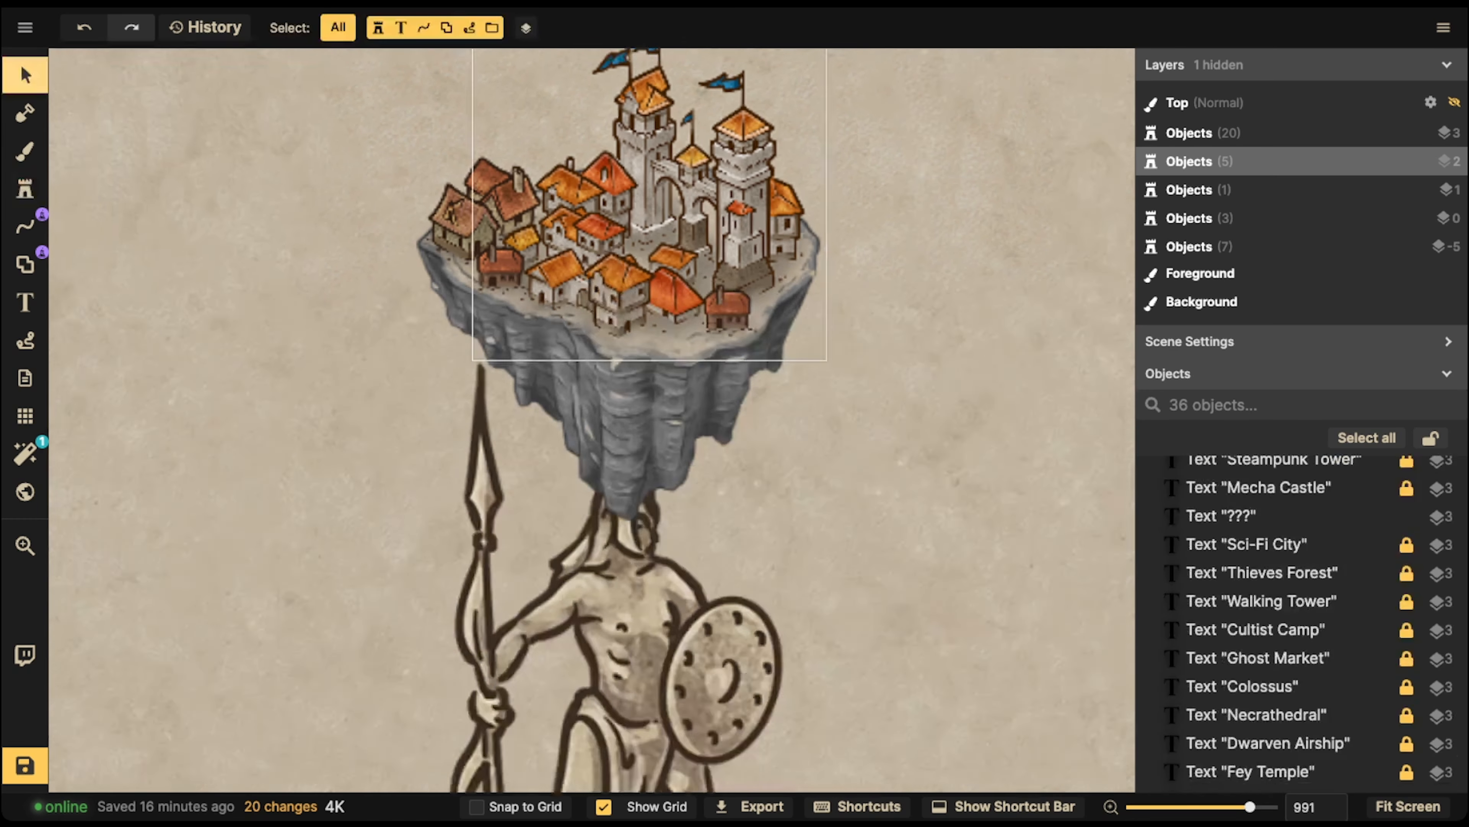
drag(366, 148, 801, 315)
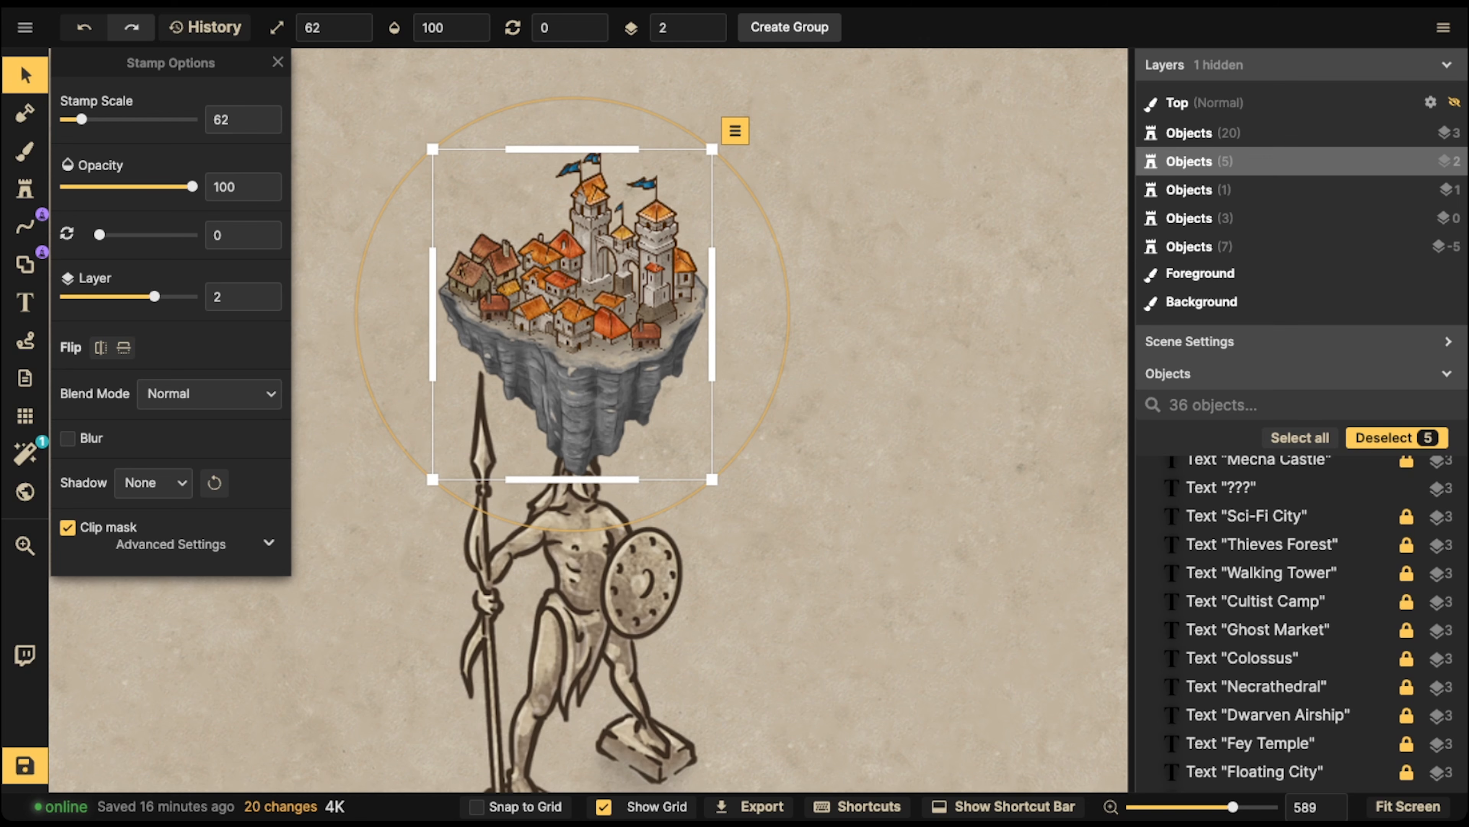
click(581, 570)
drag(582, 570, 521, 539)
scroll(584, 570, down, 5)
key(Escape)
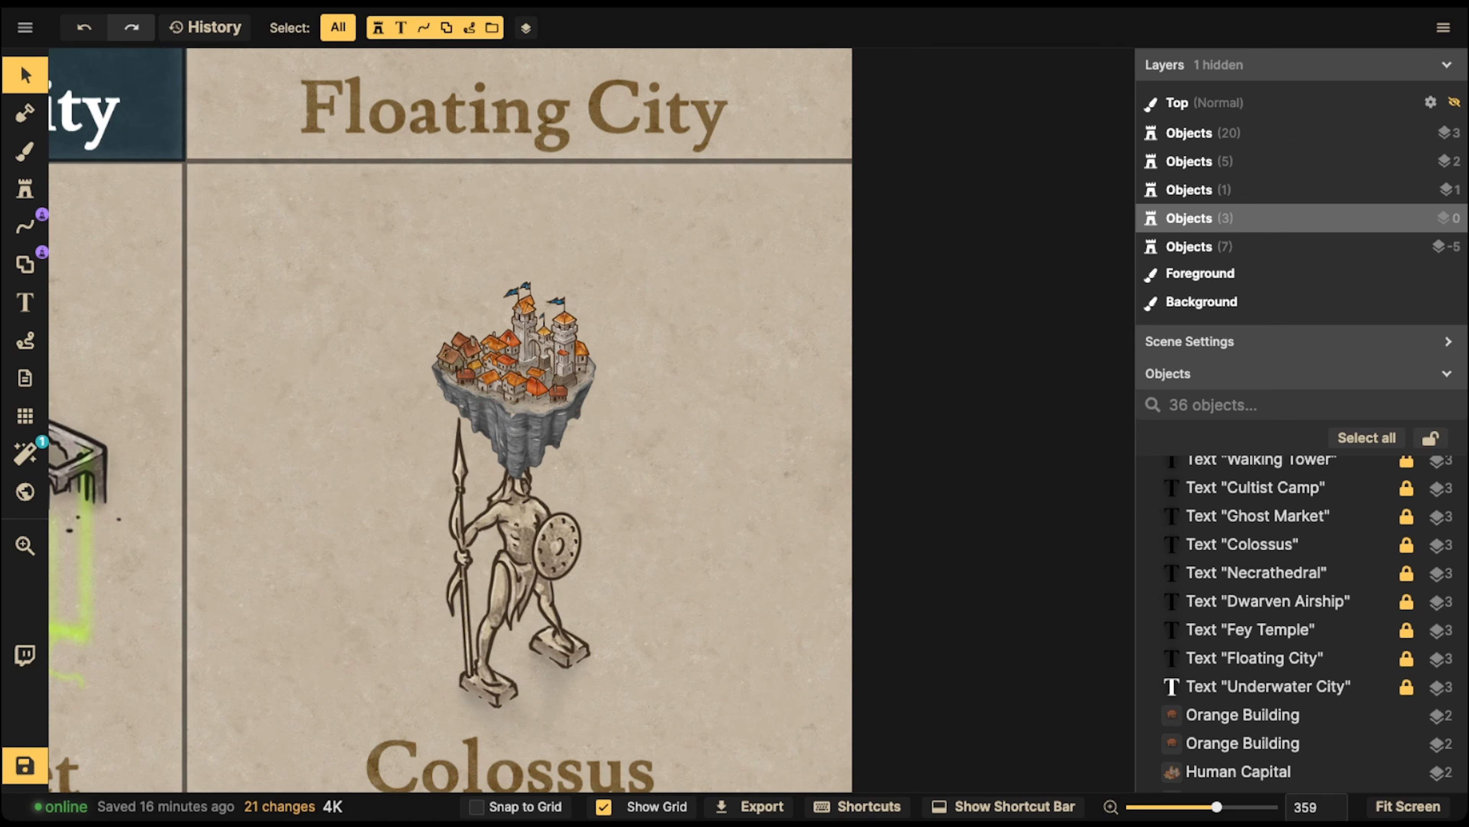
- Select the statue, island and city stamps together, enlarge them to about scale 101 and recenter them in the Colossus cell
drag(365, 264, 629, 563)
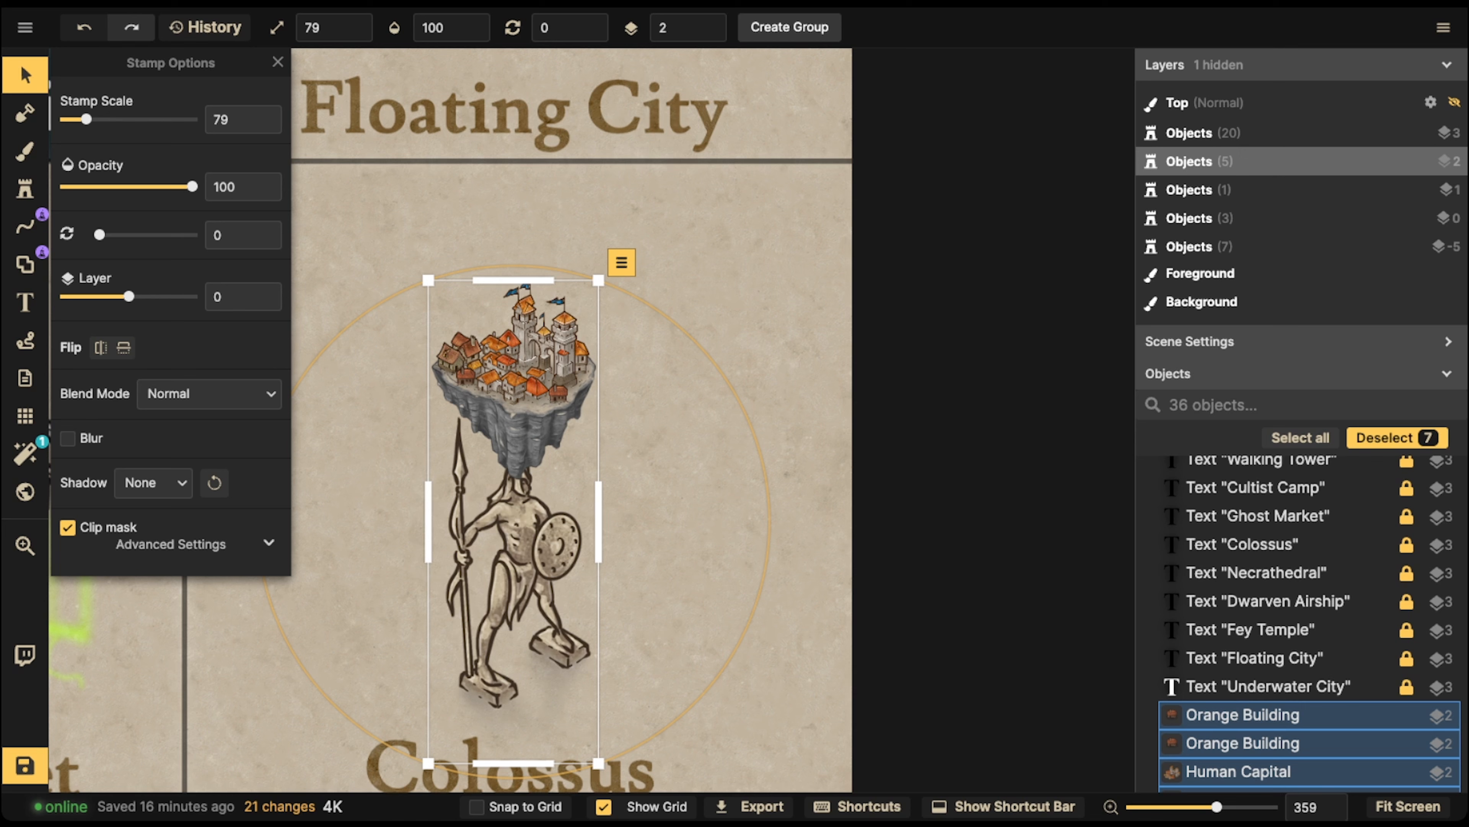
drag(428, 280, 379, 141)
drag(495, 463, 516, 484)
- Nudge the statue slightly down, and raise the floating island with its city slightly on the statue's head
click(517, 492)
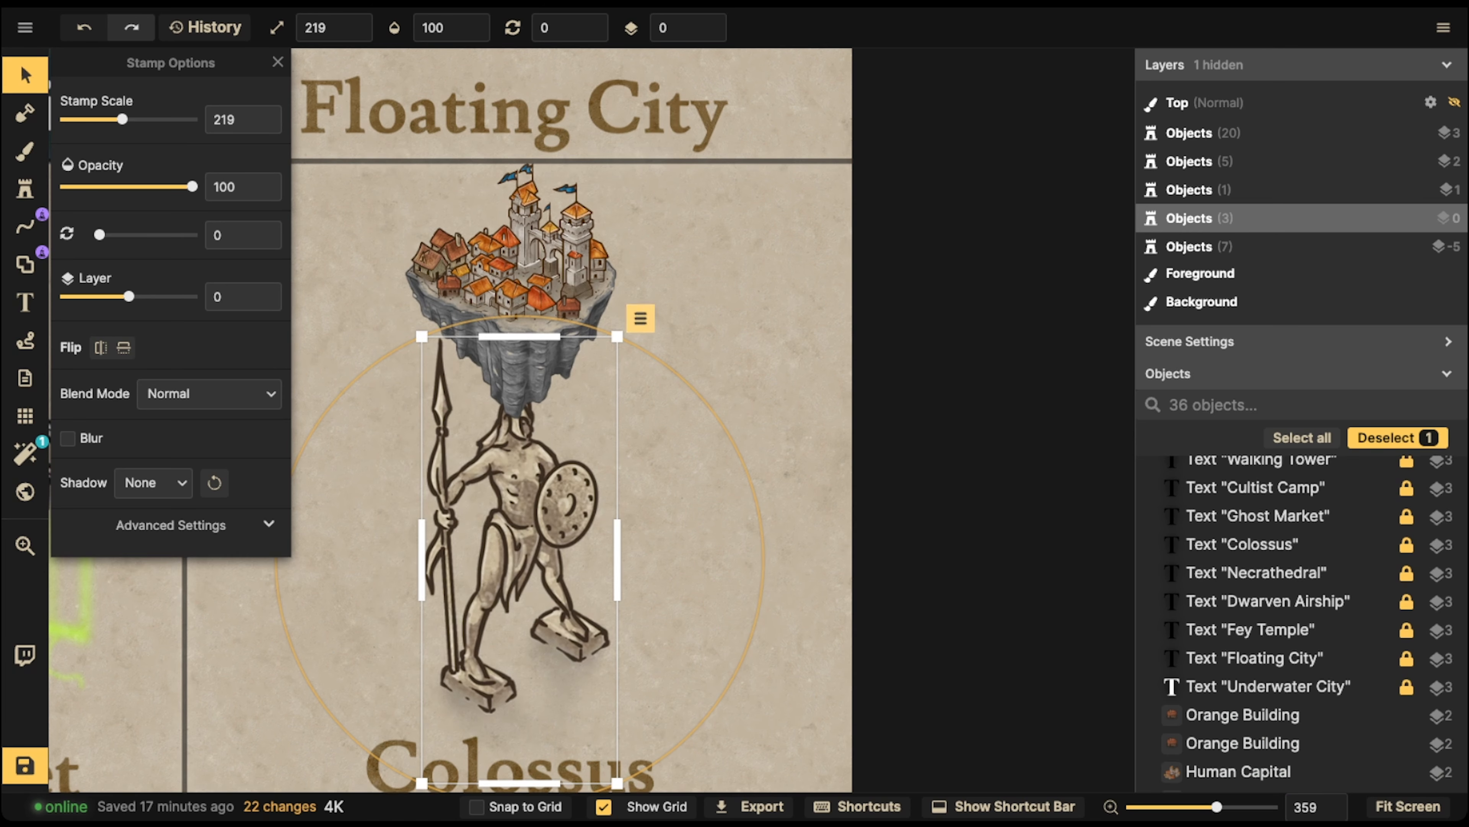
click(528, 260)
drag(528, 261, 528, 259)
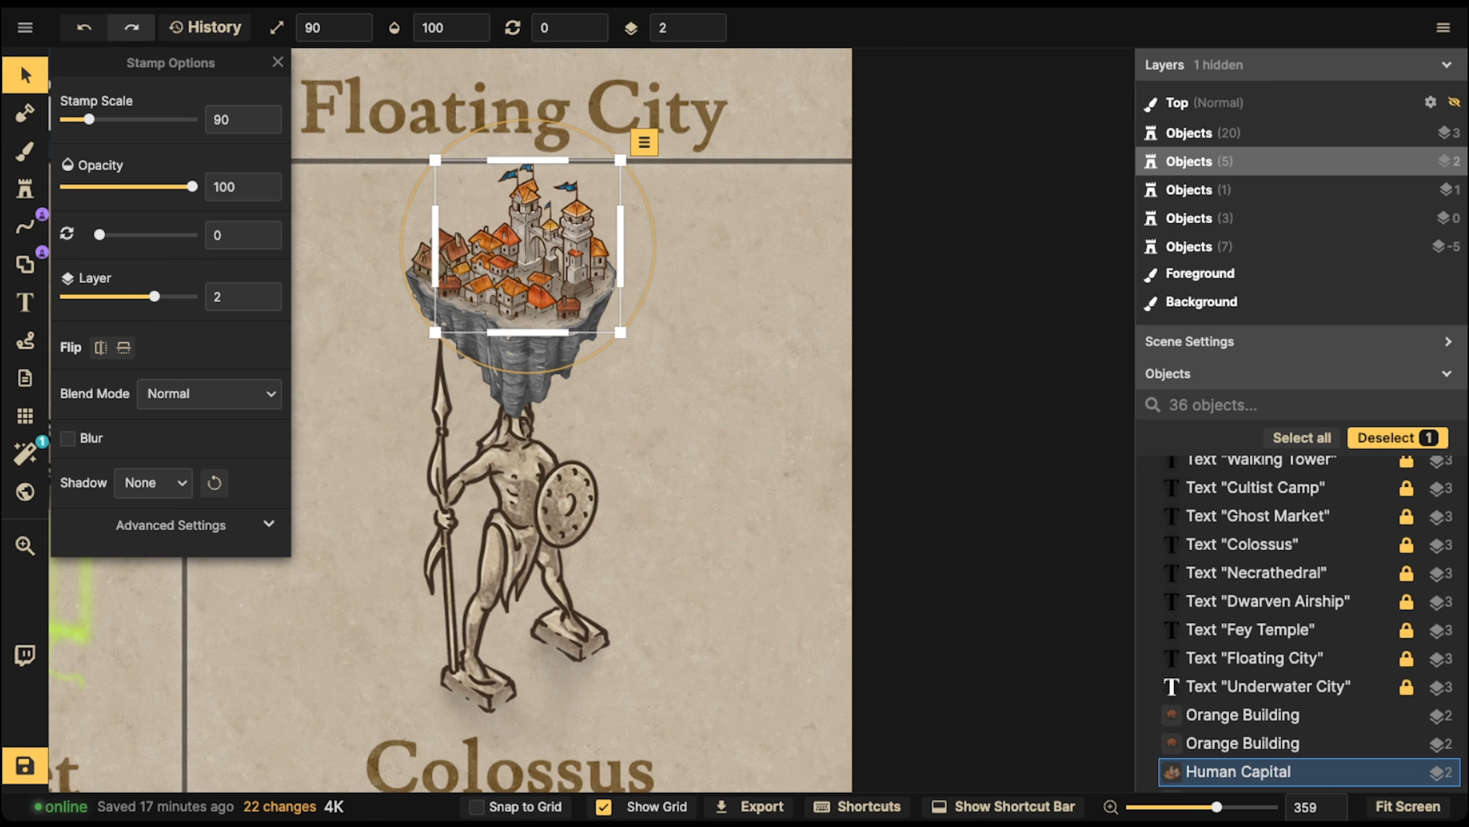
drag(517, 492, 518, 495)
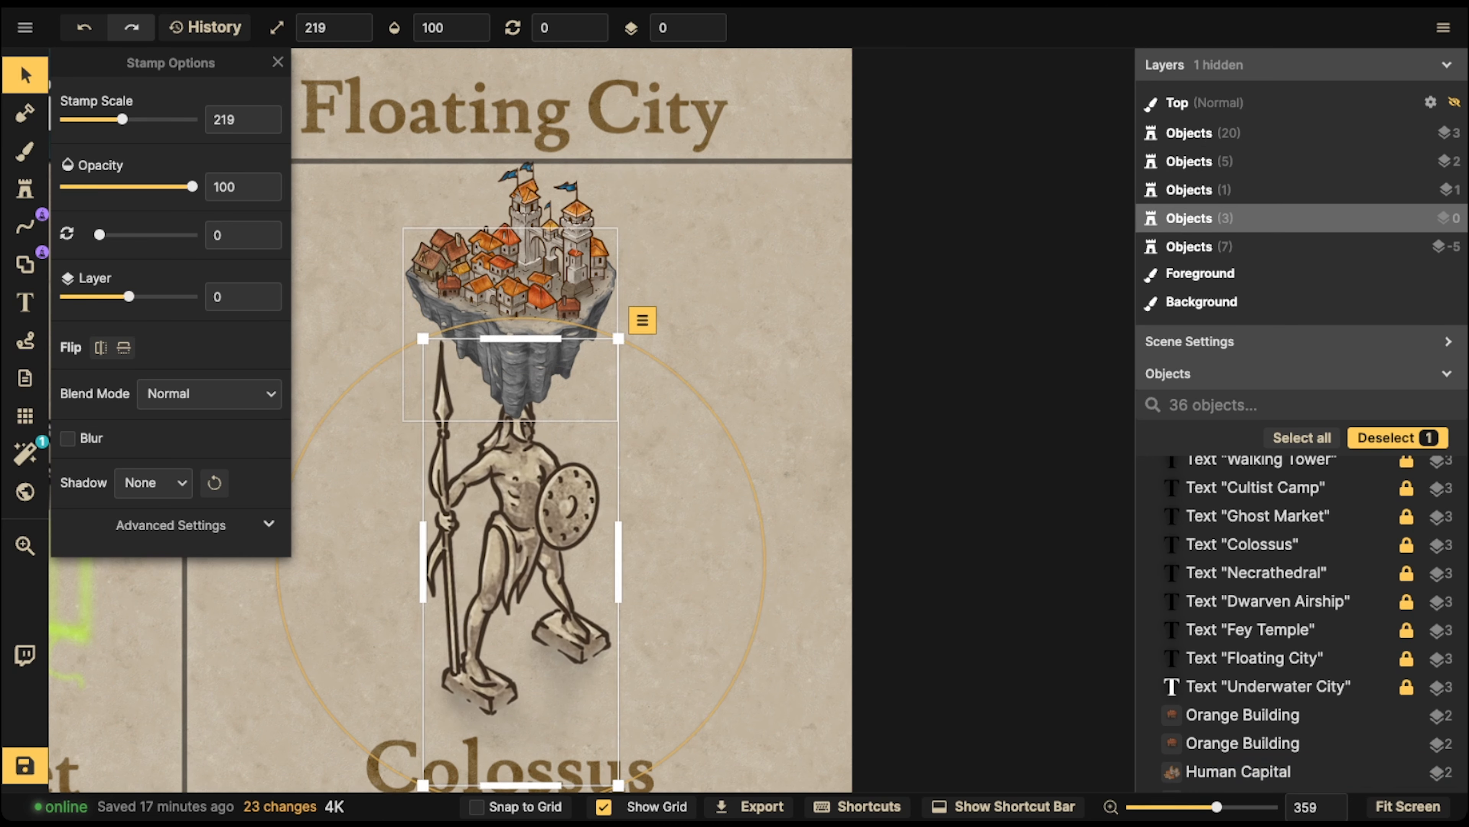
drag(421, 194, 626, 315)
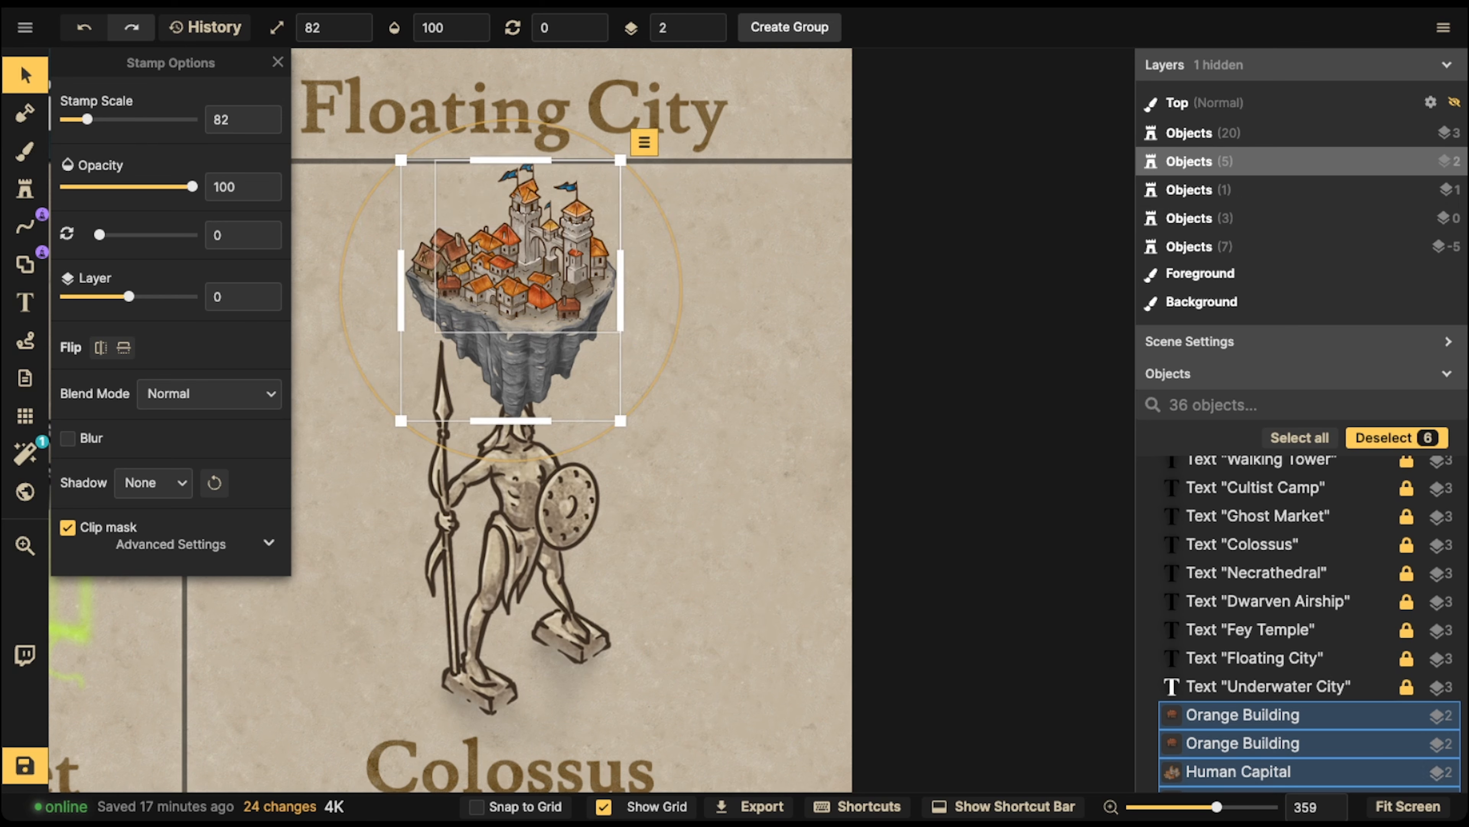
mouse_move(517, 278)
mouse_down()
mouse_move(517, 254)
mouse_move(515, 269)
mouse_up()
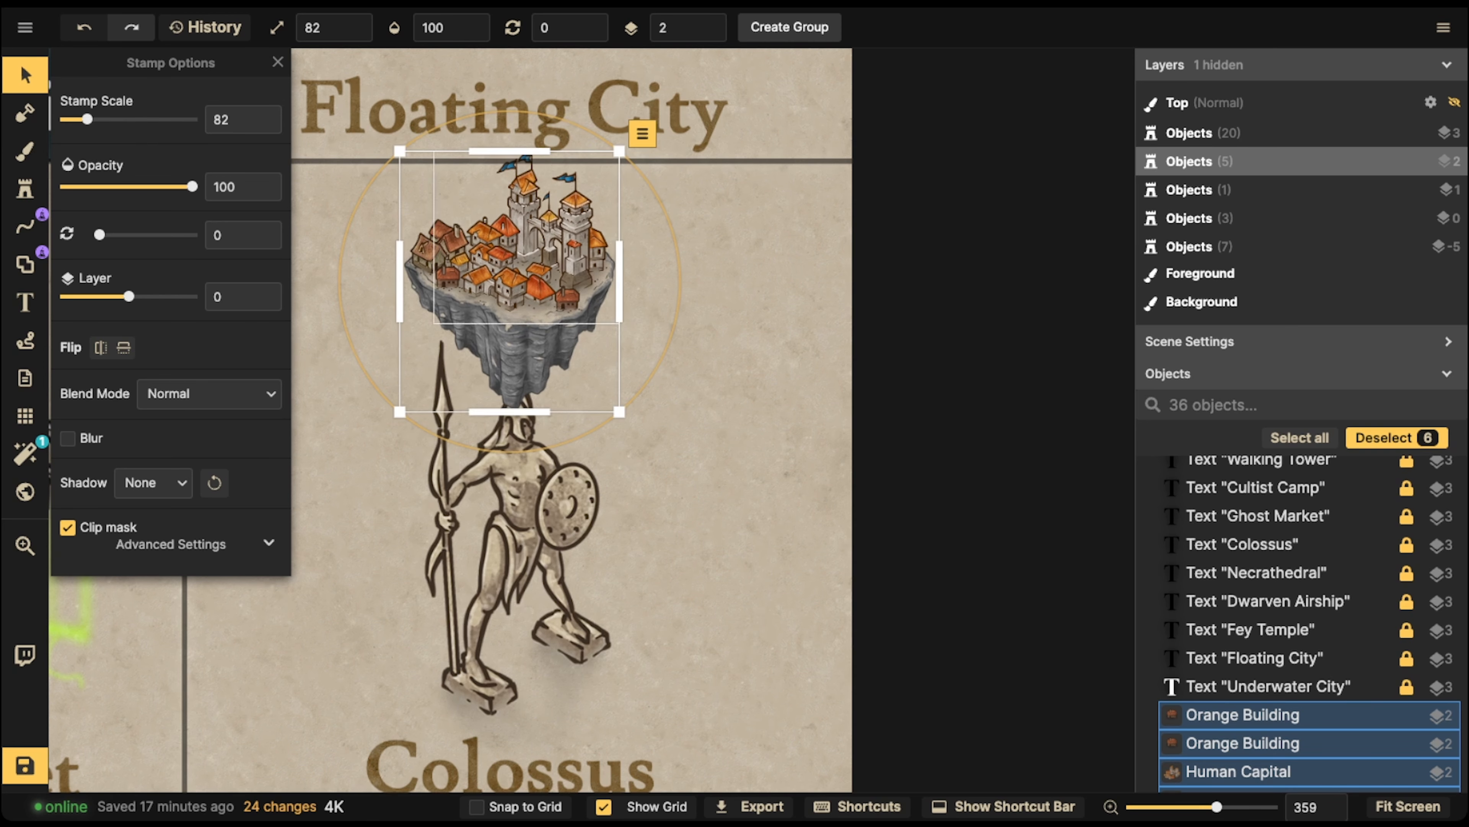
- Select all seven Colossus stamps, shrink them to scale 82 and center them between the cell's upper border and the Colossus label
click(316, 189)
drag(316, 188, 666, 555)
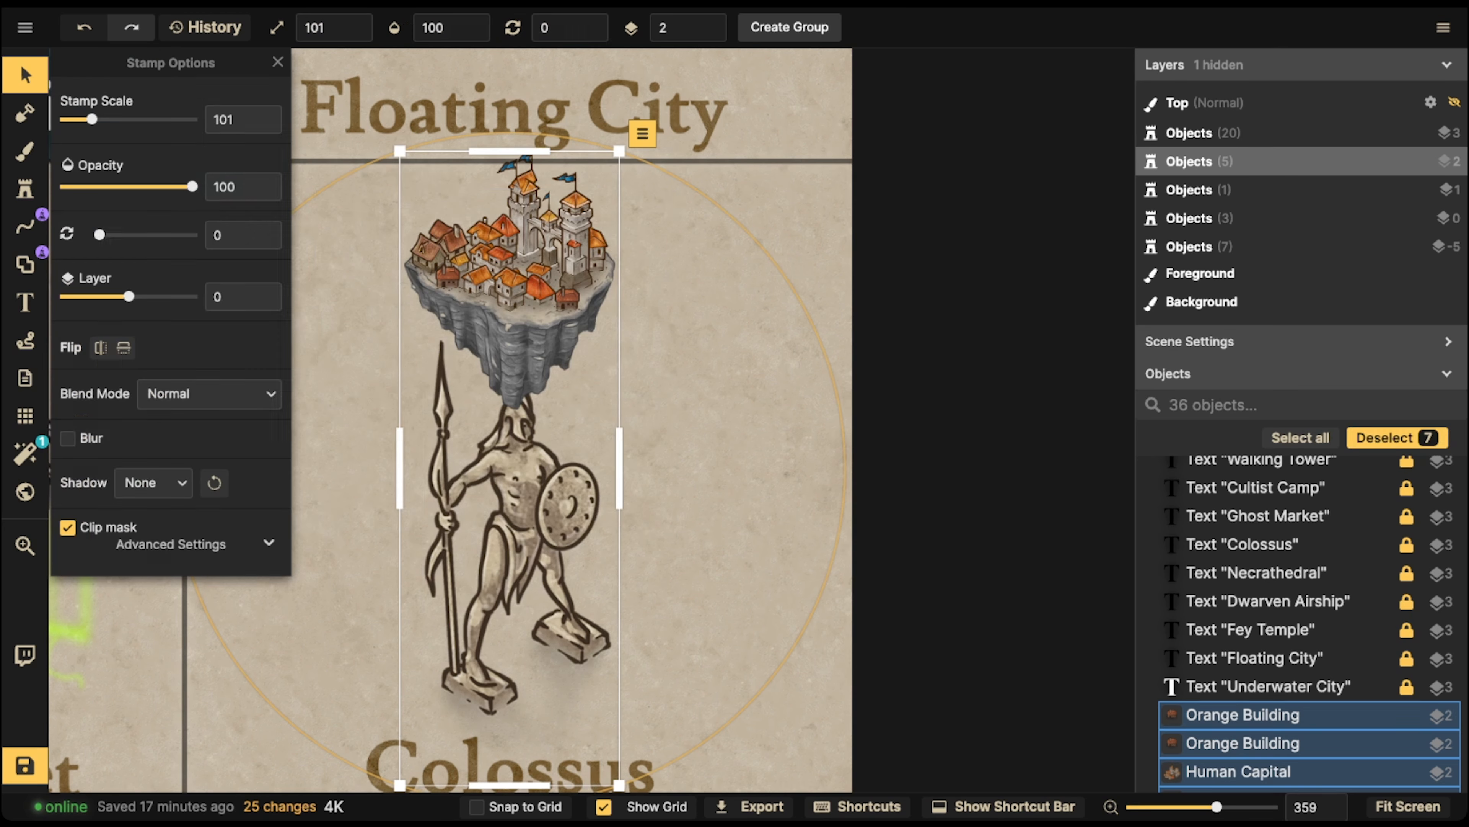
scroll(637, 687, down, 2)
drag(622, 767, 589, 672)
drag(541, 556, 549, 603)
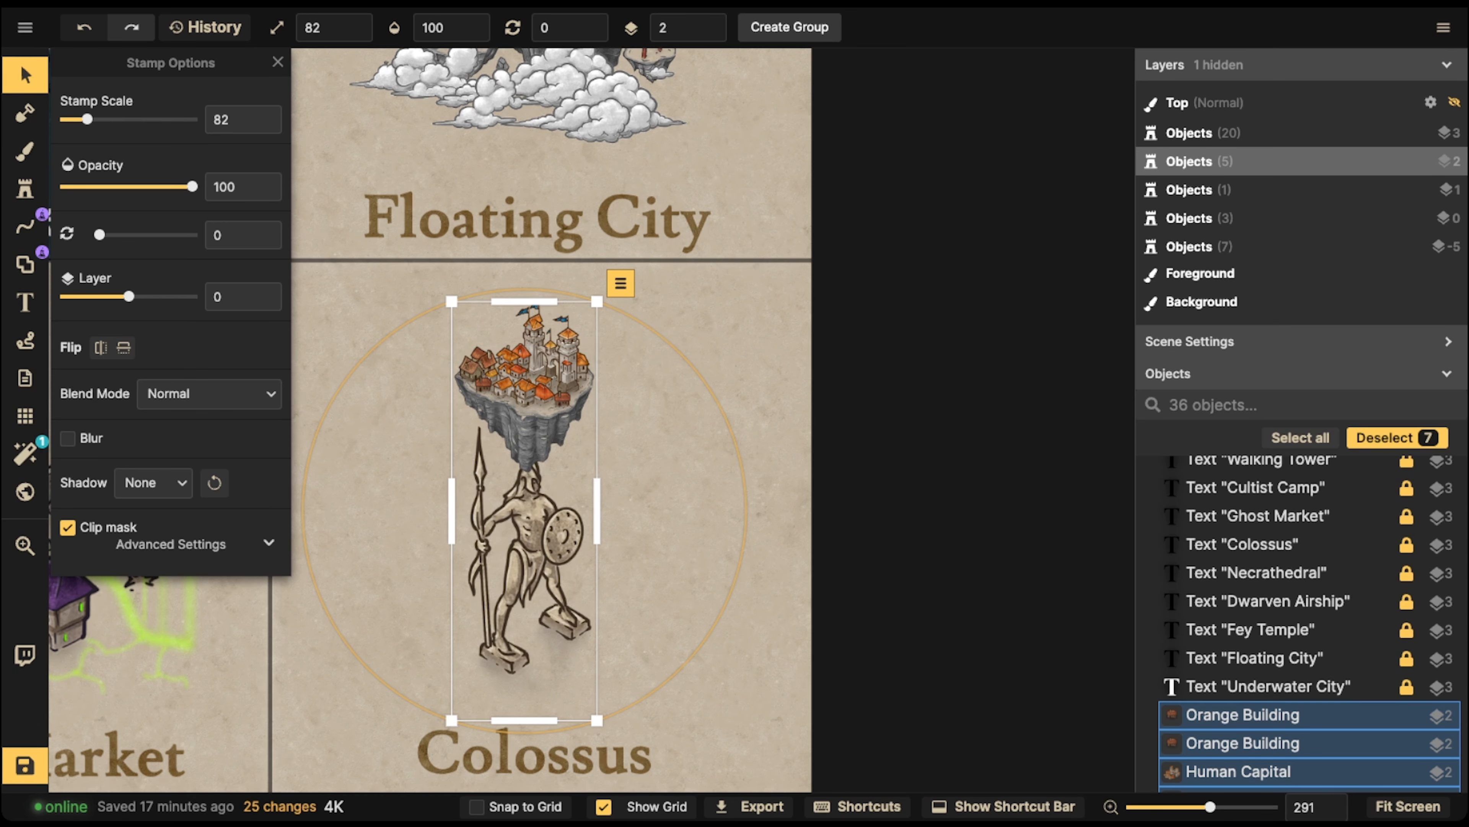
- Draw an ellipse around the statue's feet with no stroke, a black fill and a blur radius of 16.5
click(25, 264)
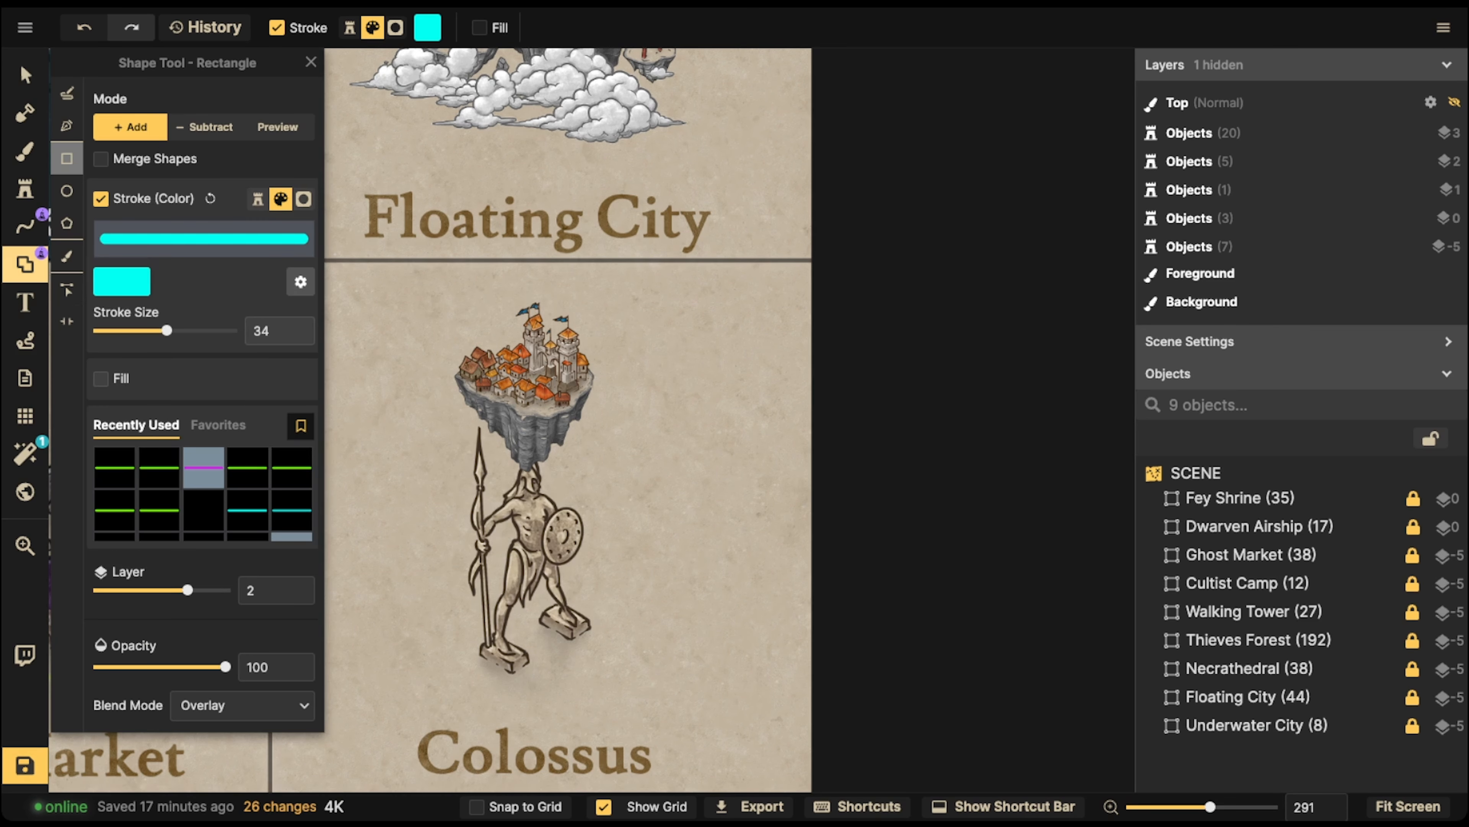
click(101, 198)
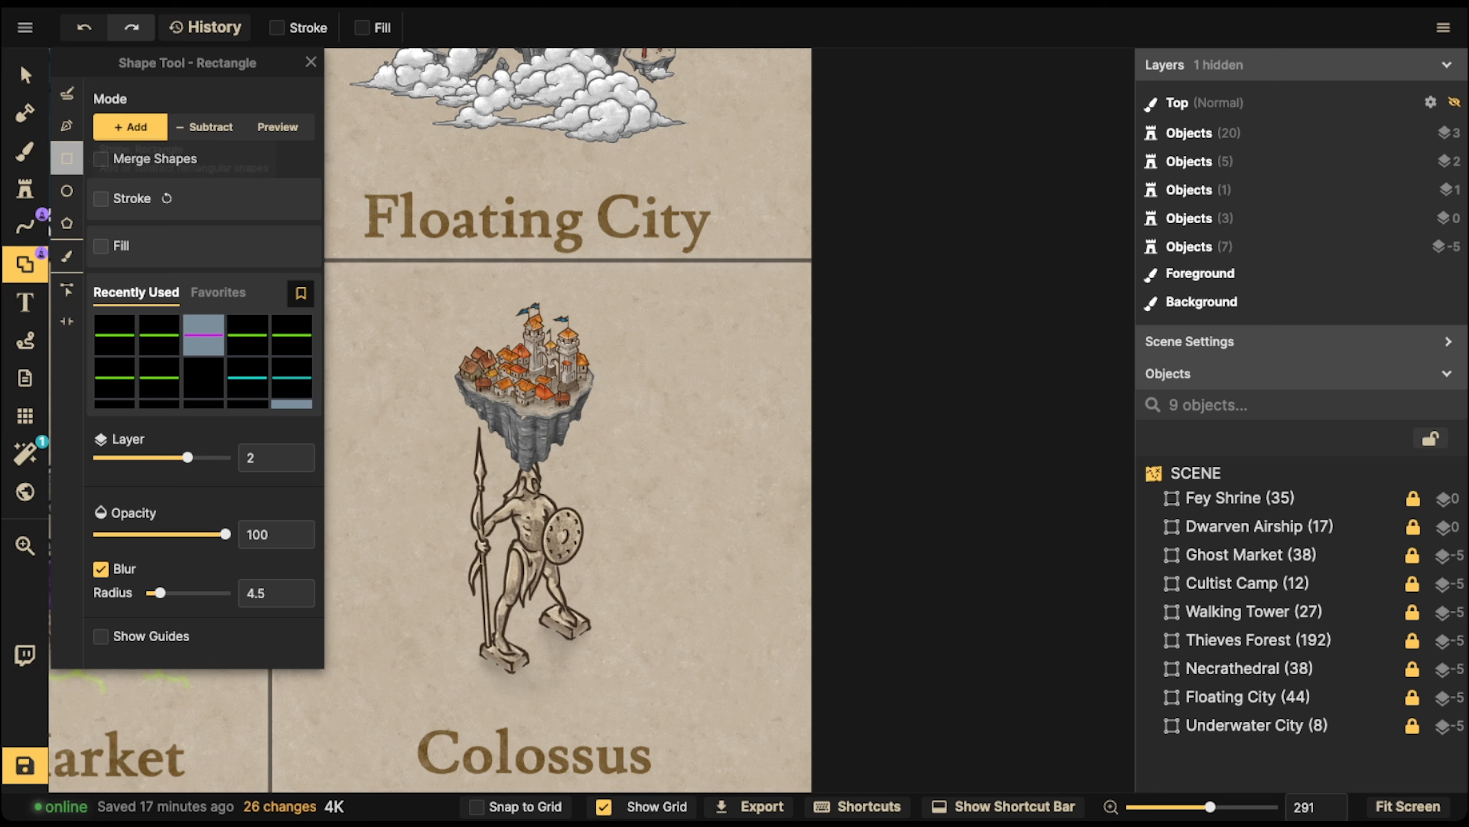
click(67, 191)
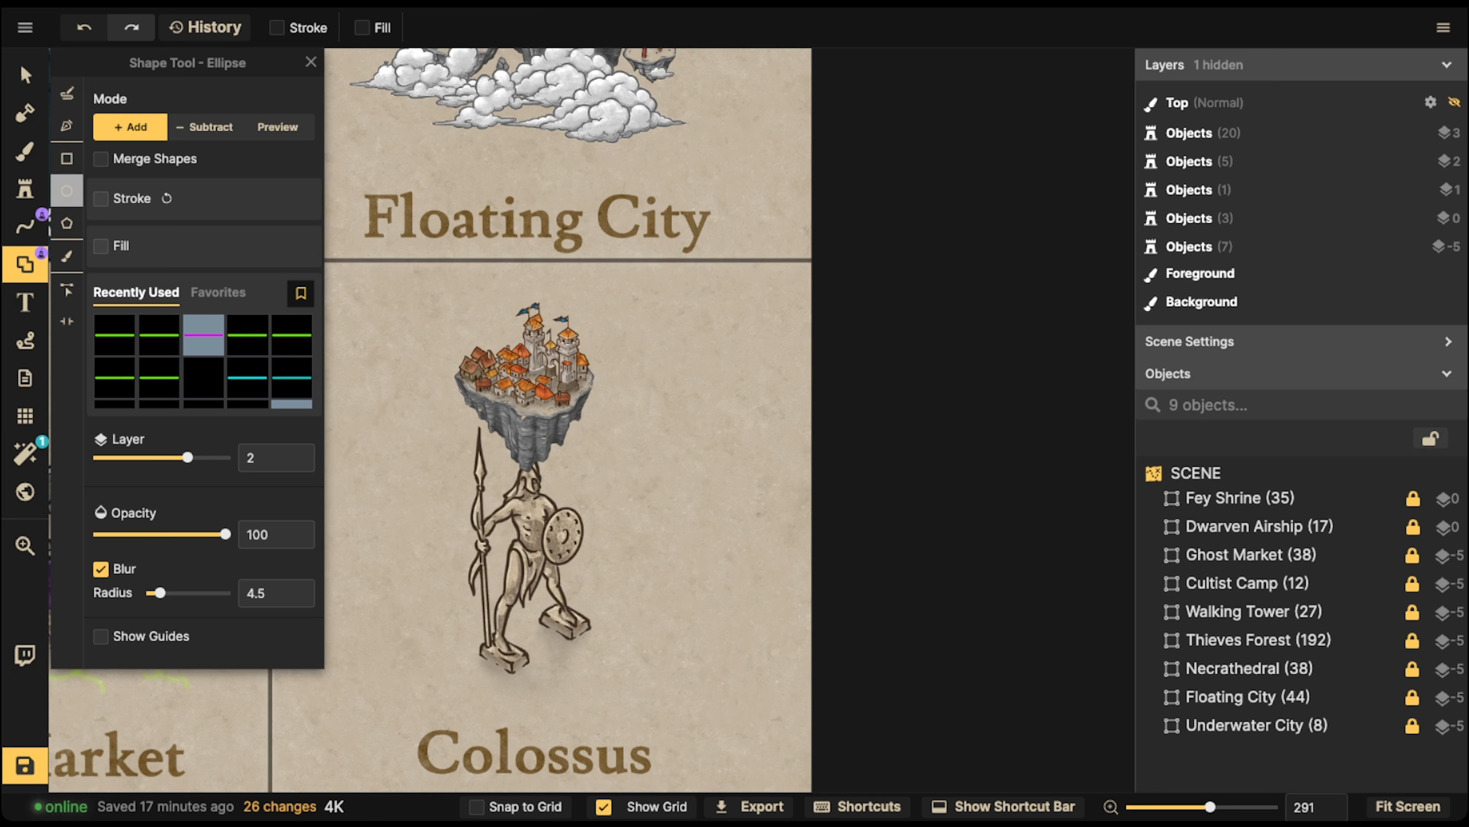
click(101, 246)
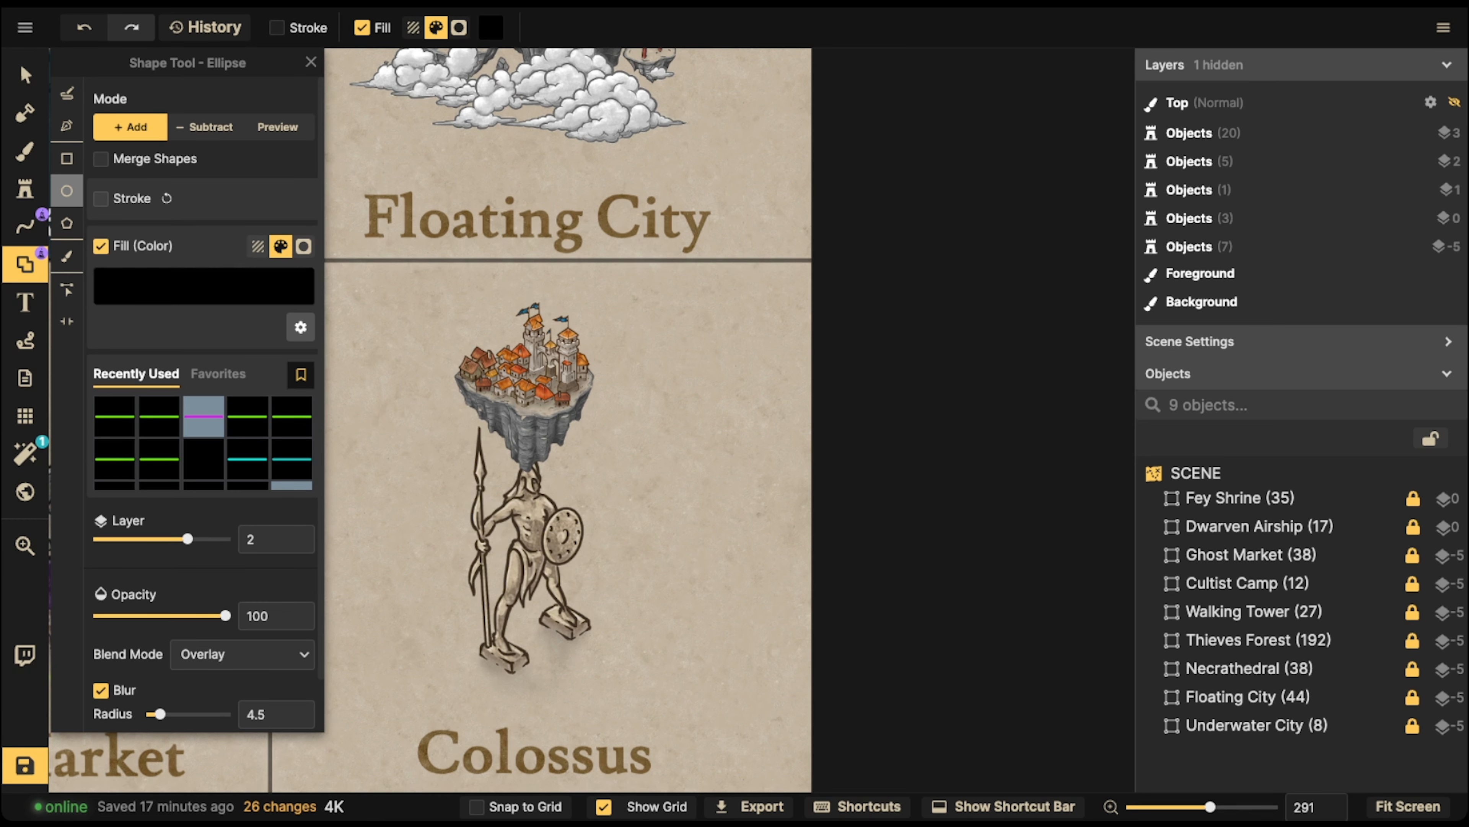
scroll(292, 415, down, 1)
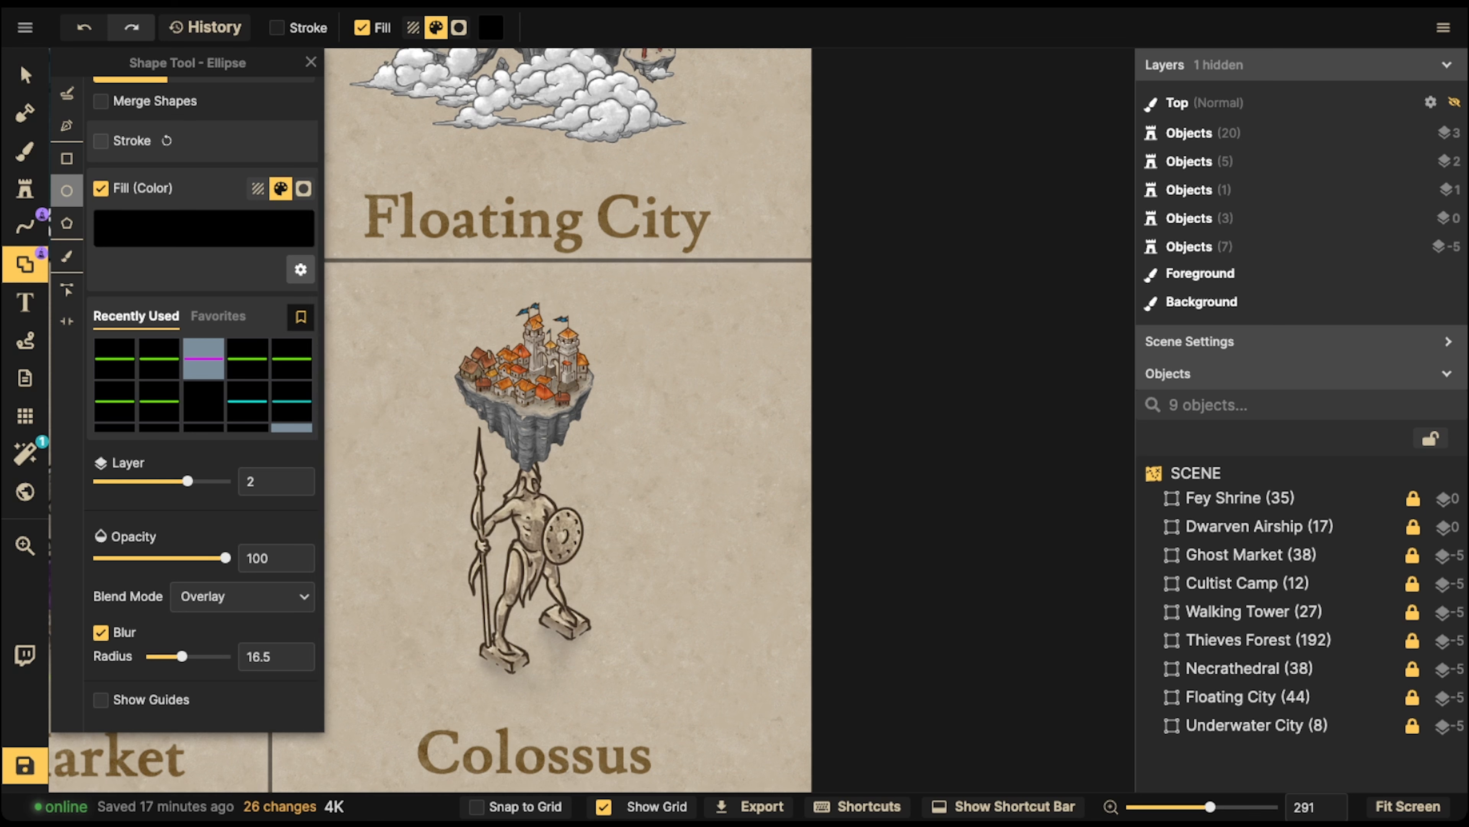
drag(430, 602, 576, 691)
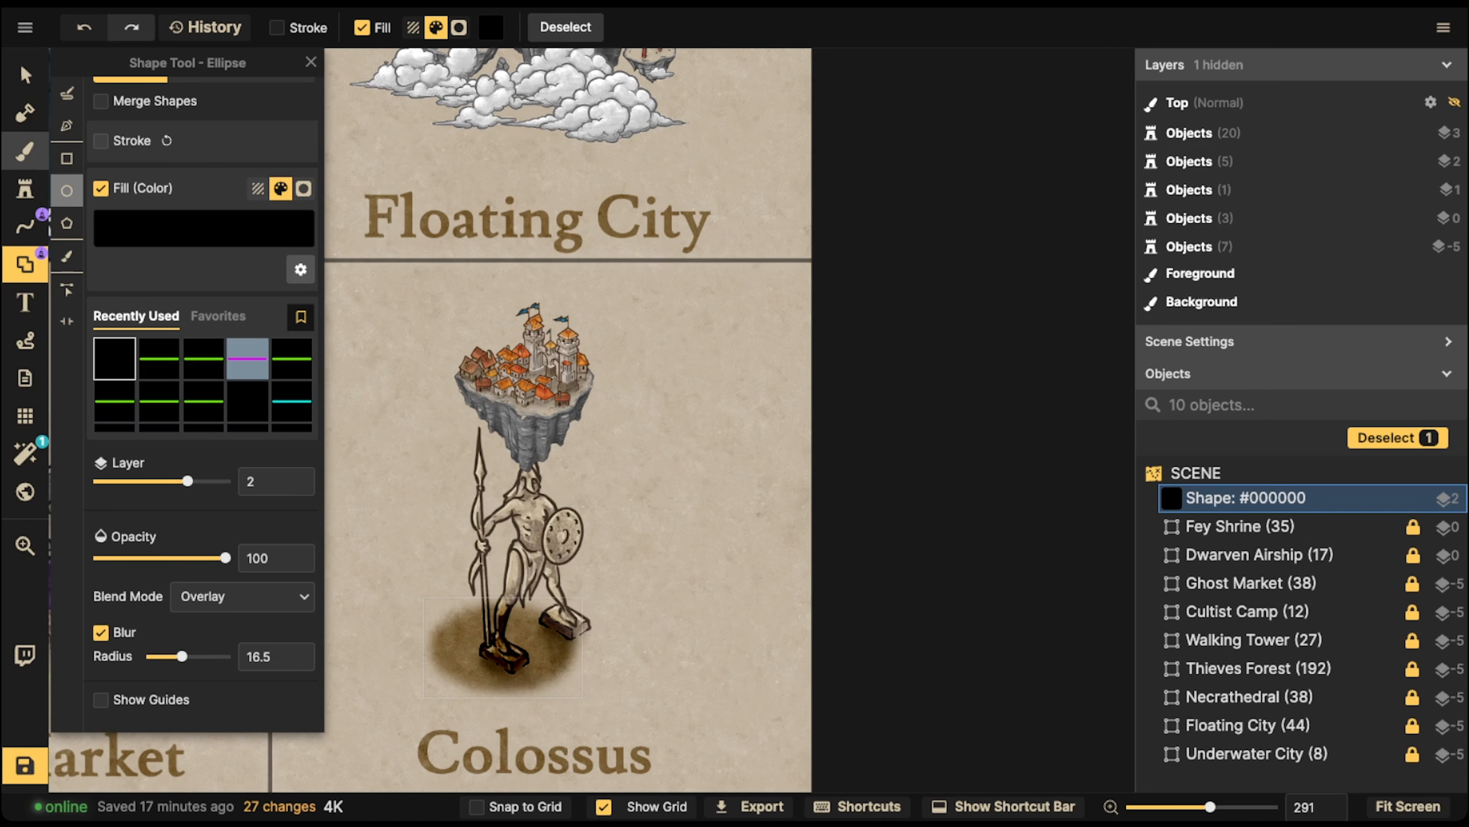
- Set the black ellipse's blend mode to Normal and its opacity to 33
click(25, 76)
scroll(171, 405, down, 2)
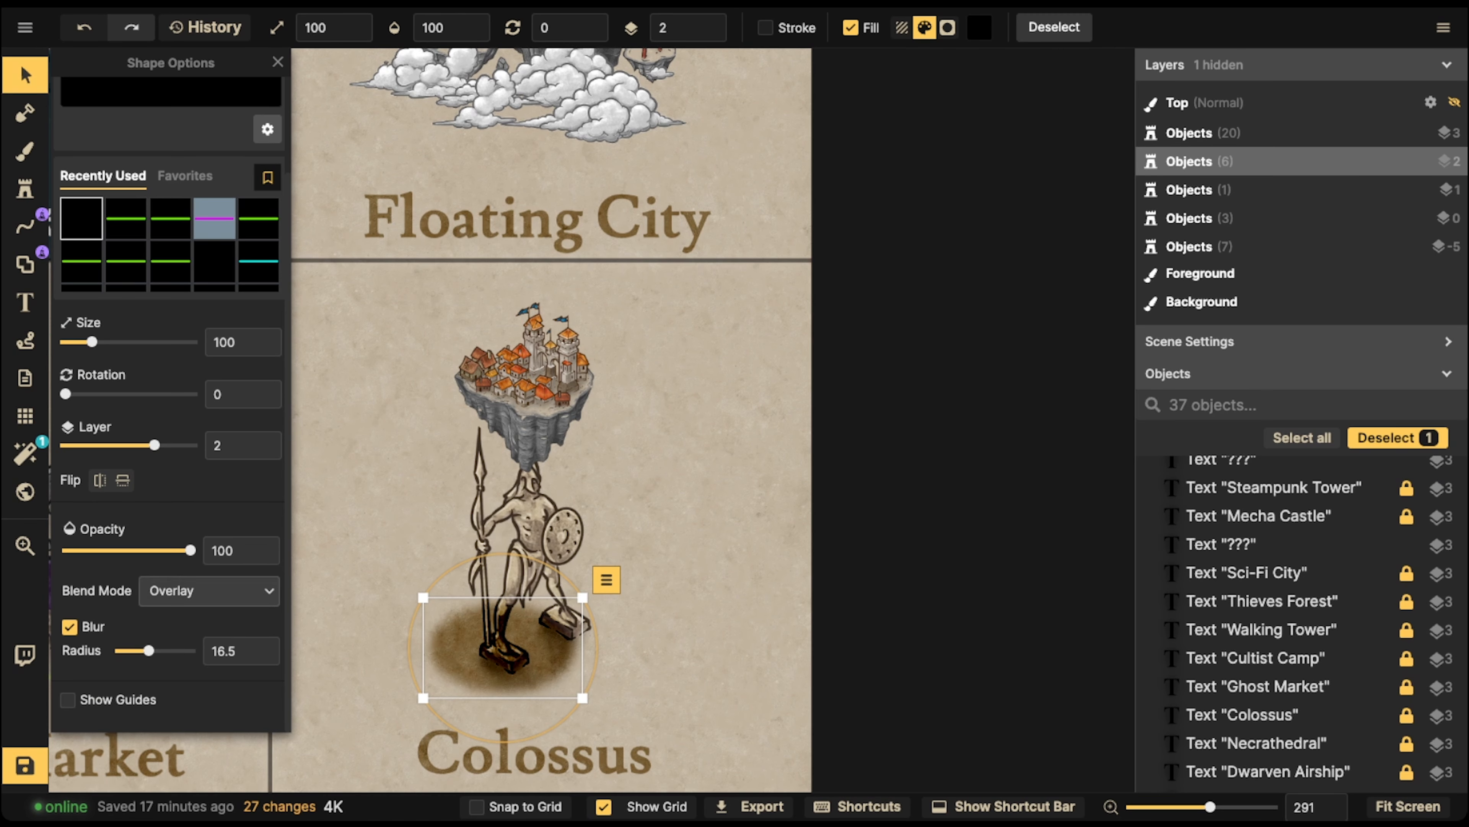
click(209, 590)
click(177, 321)
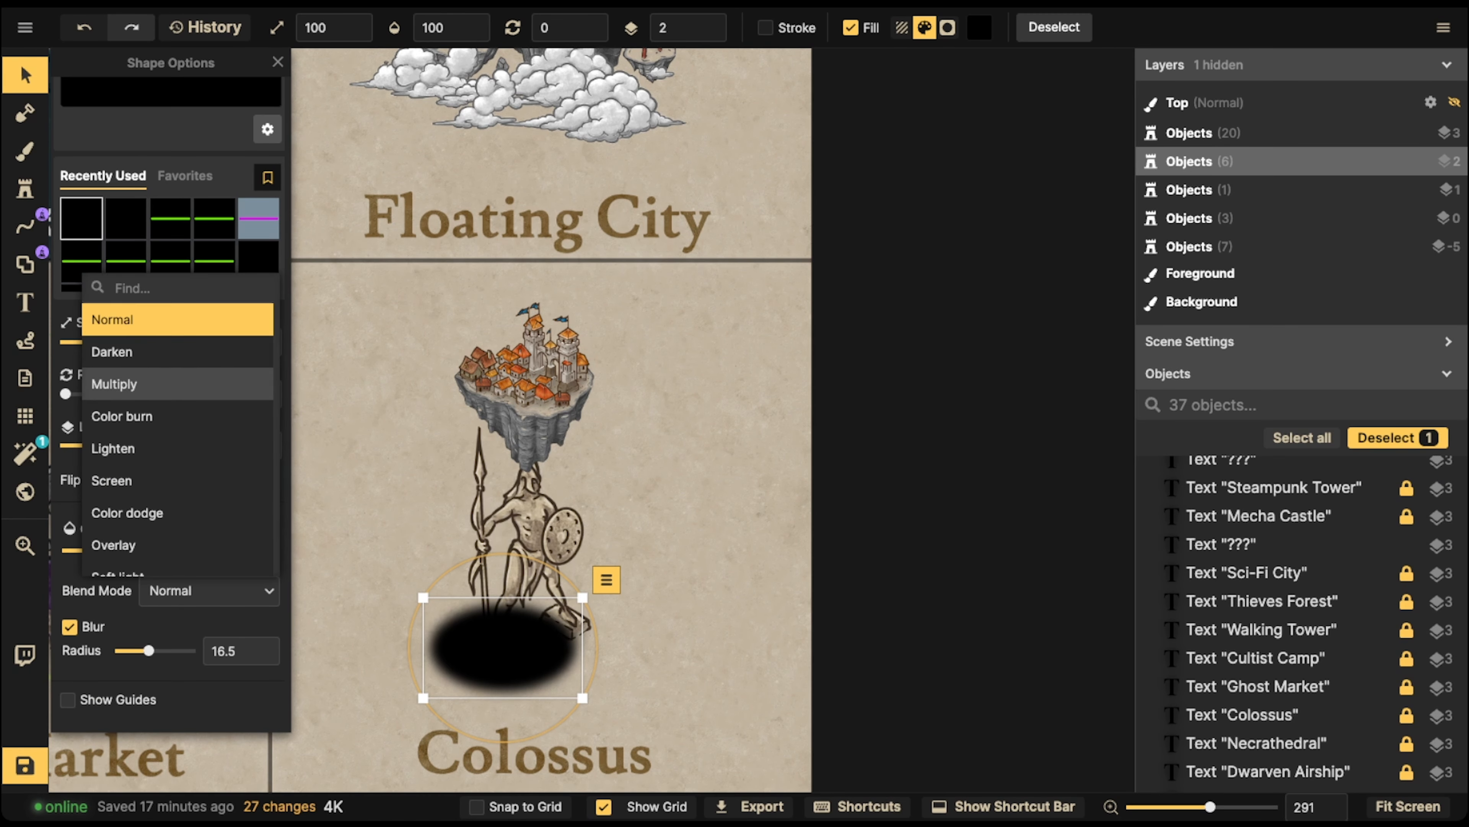
key(Escape)
click(504, 648)
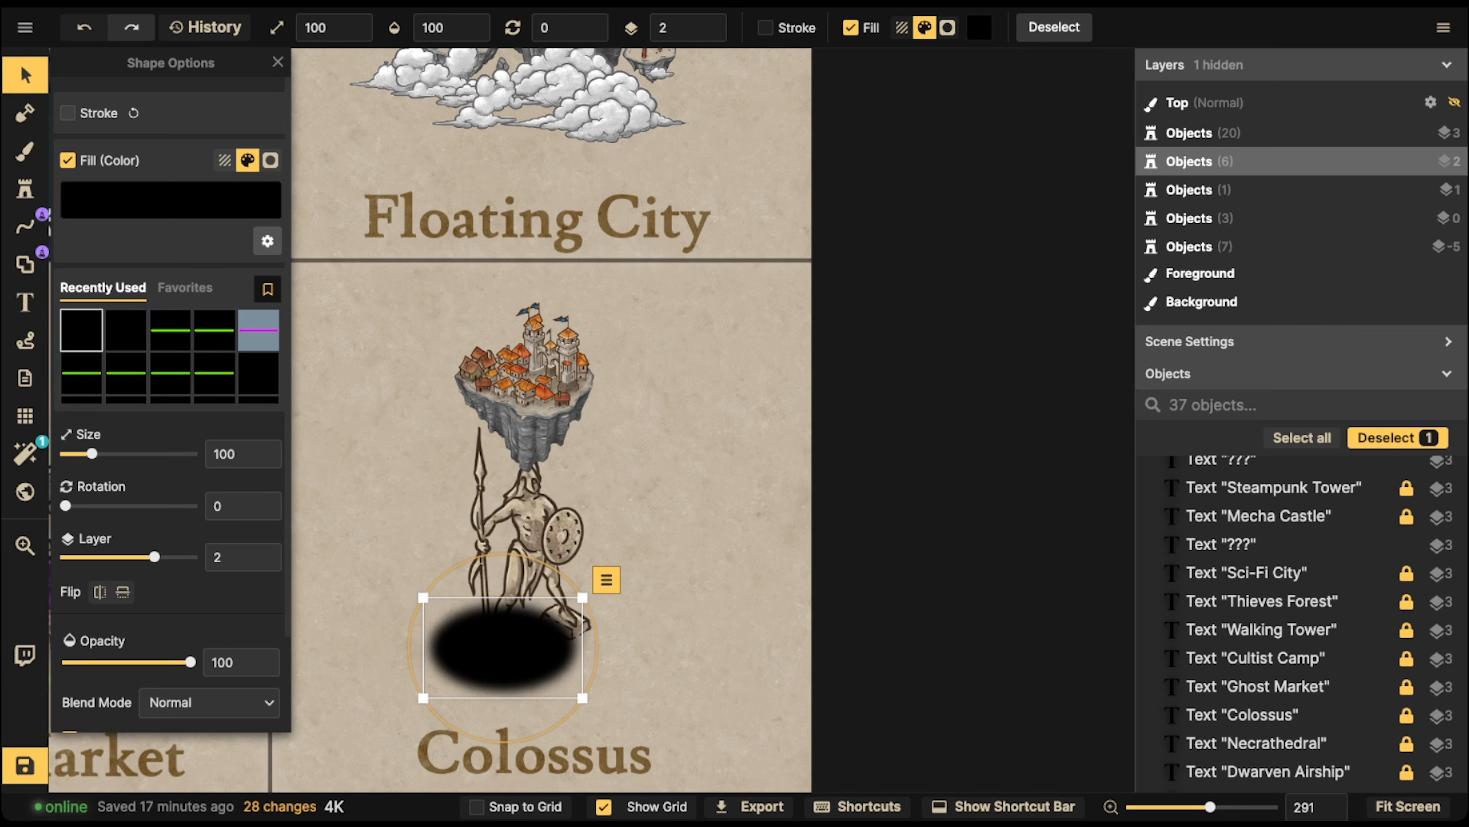
scroll(196, 550, down, 2)
click(113, 550)
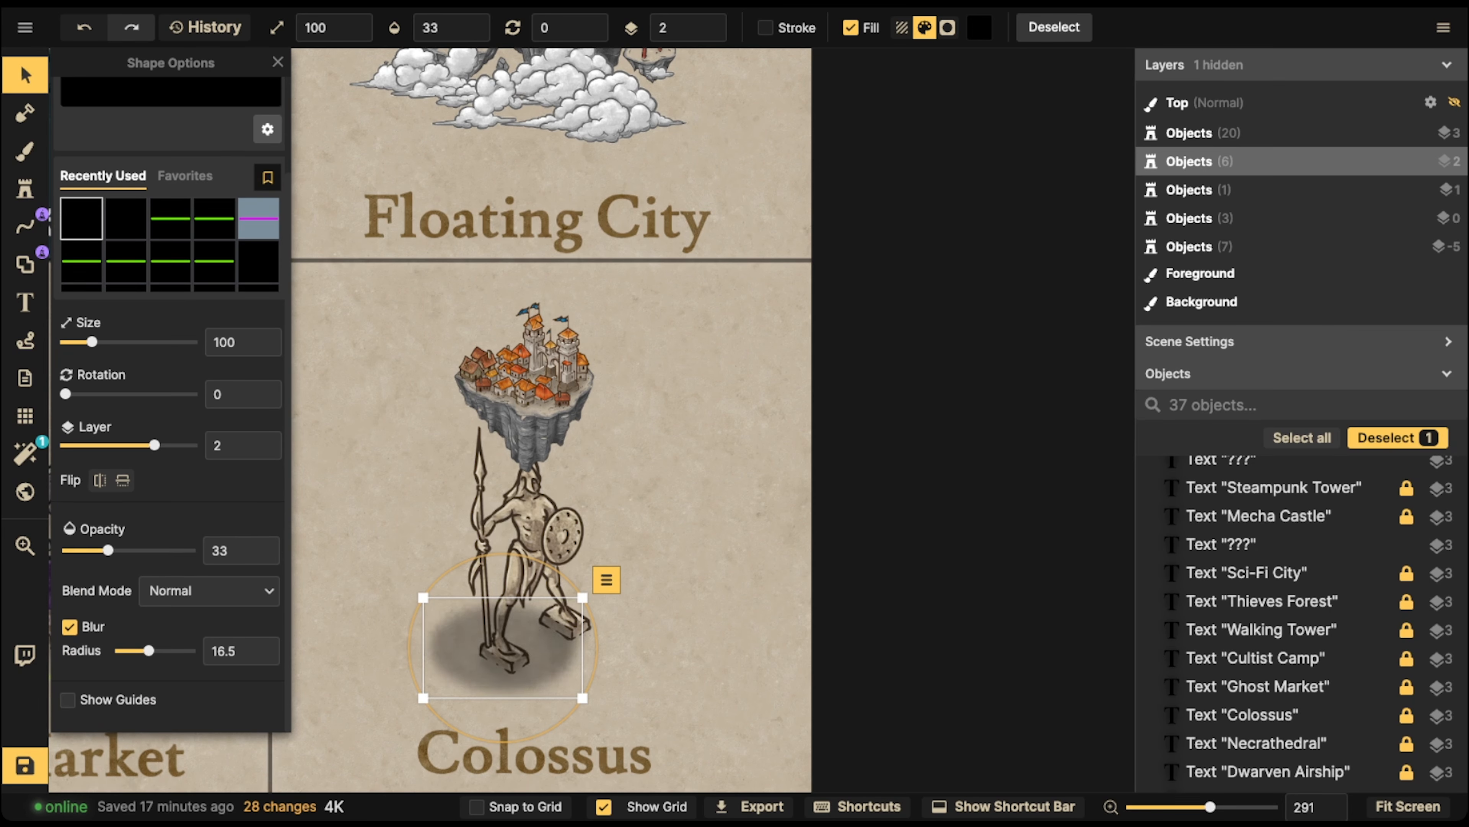
- Move the shadow ellipse to layer -1, behind the statue
click(708, 35)
click(707, 35)
click(708, 35)
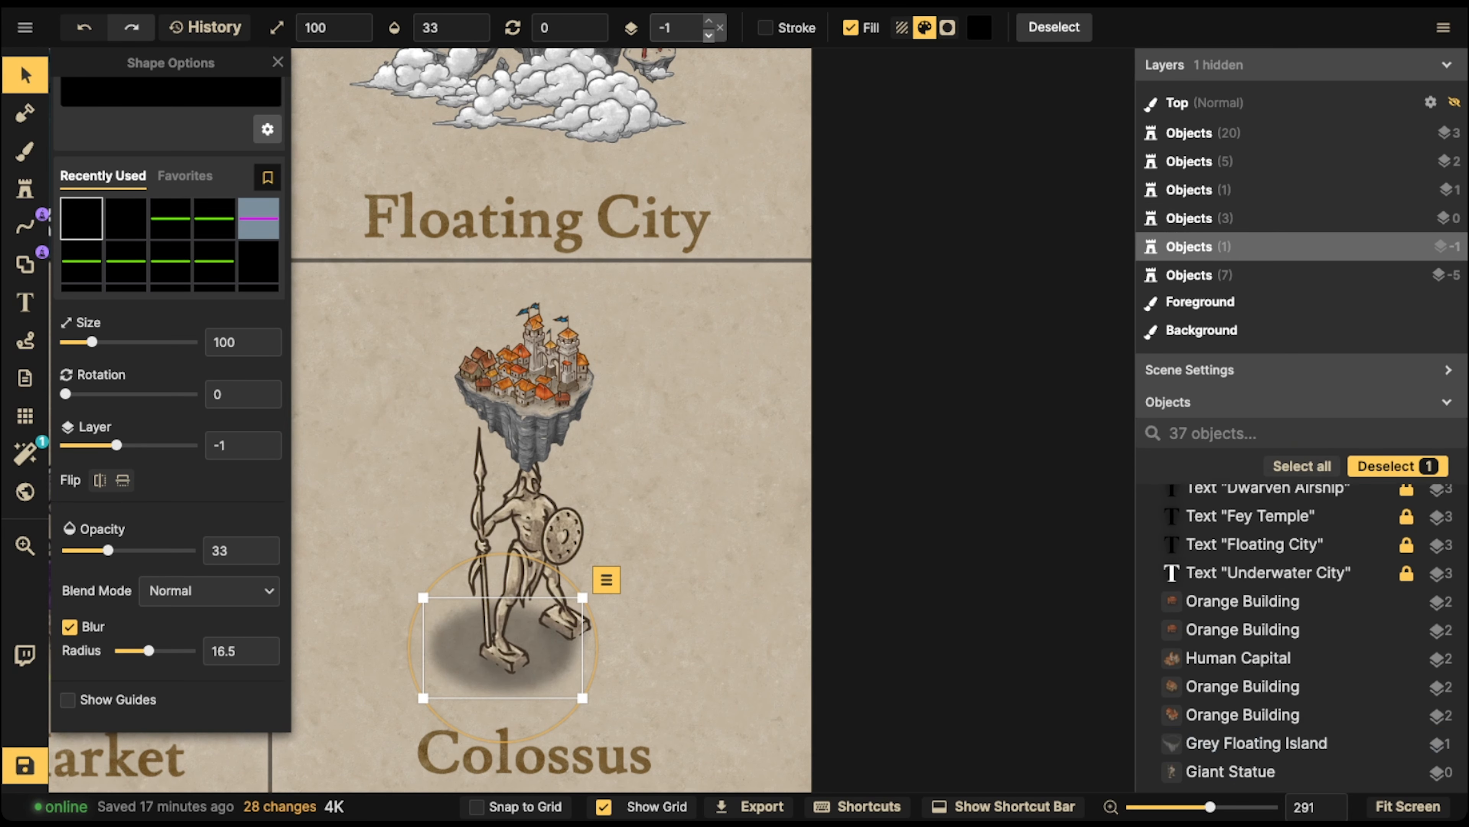
- Move the shadow ellipse to layer -2, center it under the statue's feet and set its size to 90
click(707, 35)
drag(582, 596, 590, 591)
drag(520, 648, 552, 644)
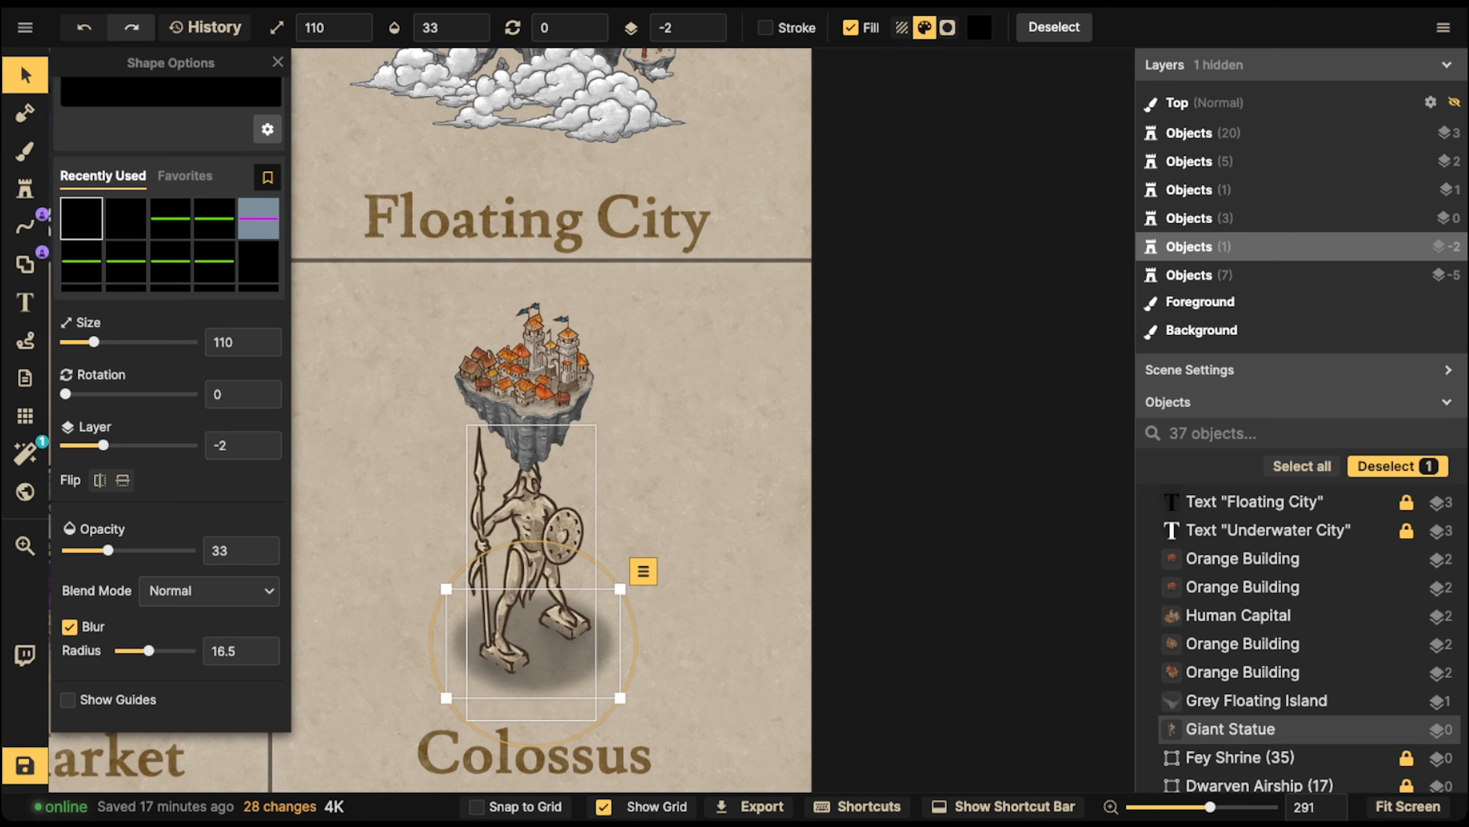
key(bracketleft)
key(bracketleft)
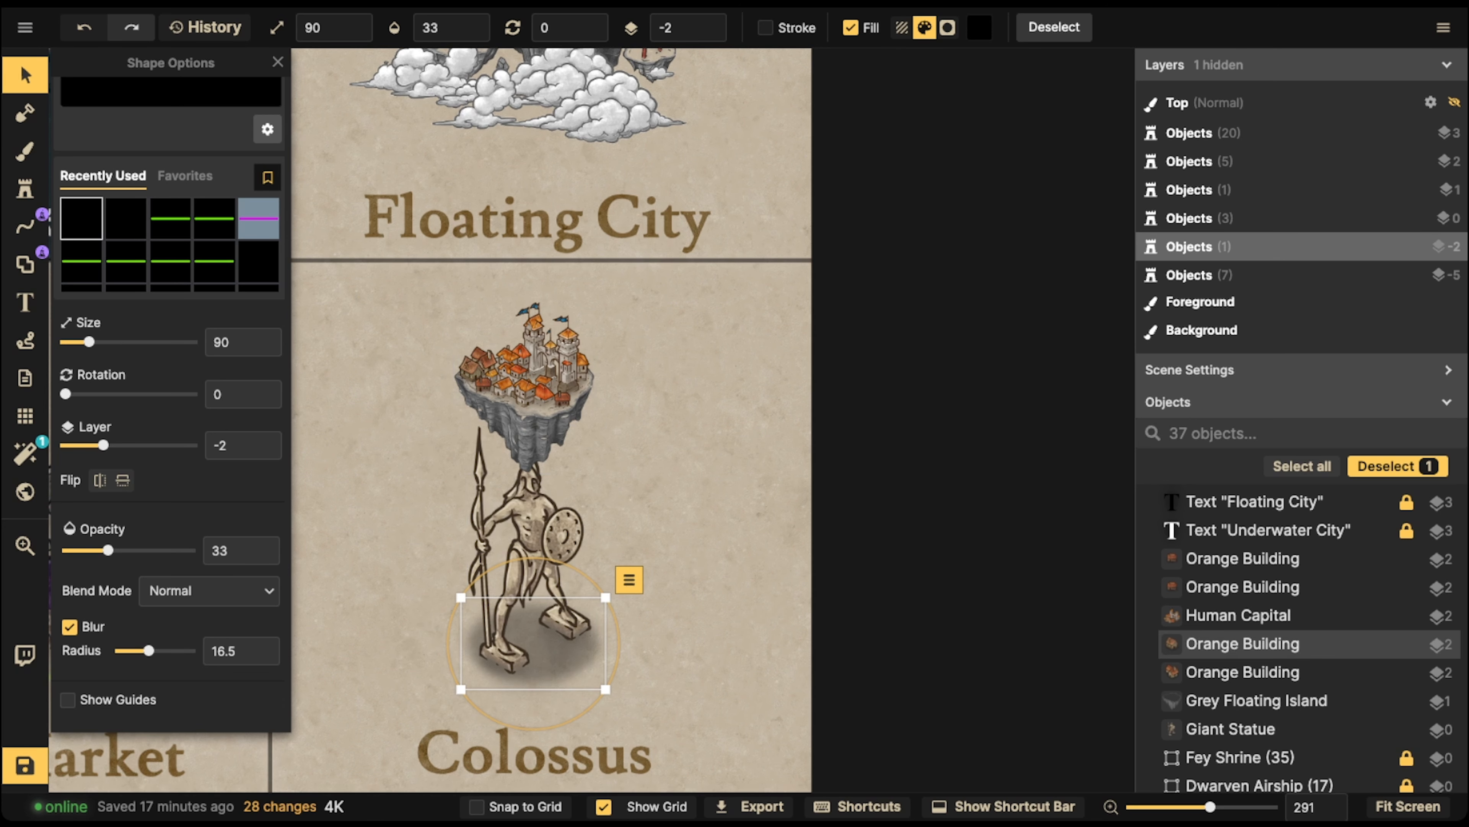
- Select the floating island with its city buildings and nudge the whole set slightly over the statue's head
click(474, 366)
drag(410, 317, 648, 414)
drag(526, 387, 529, 387)
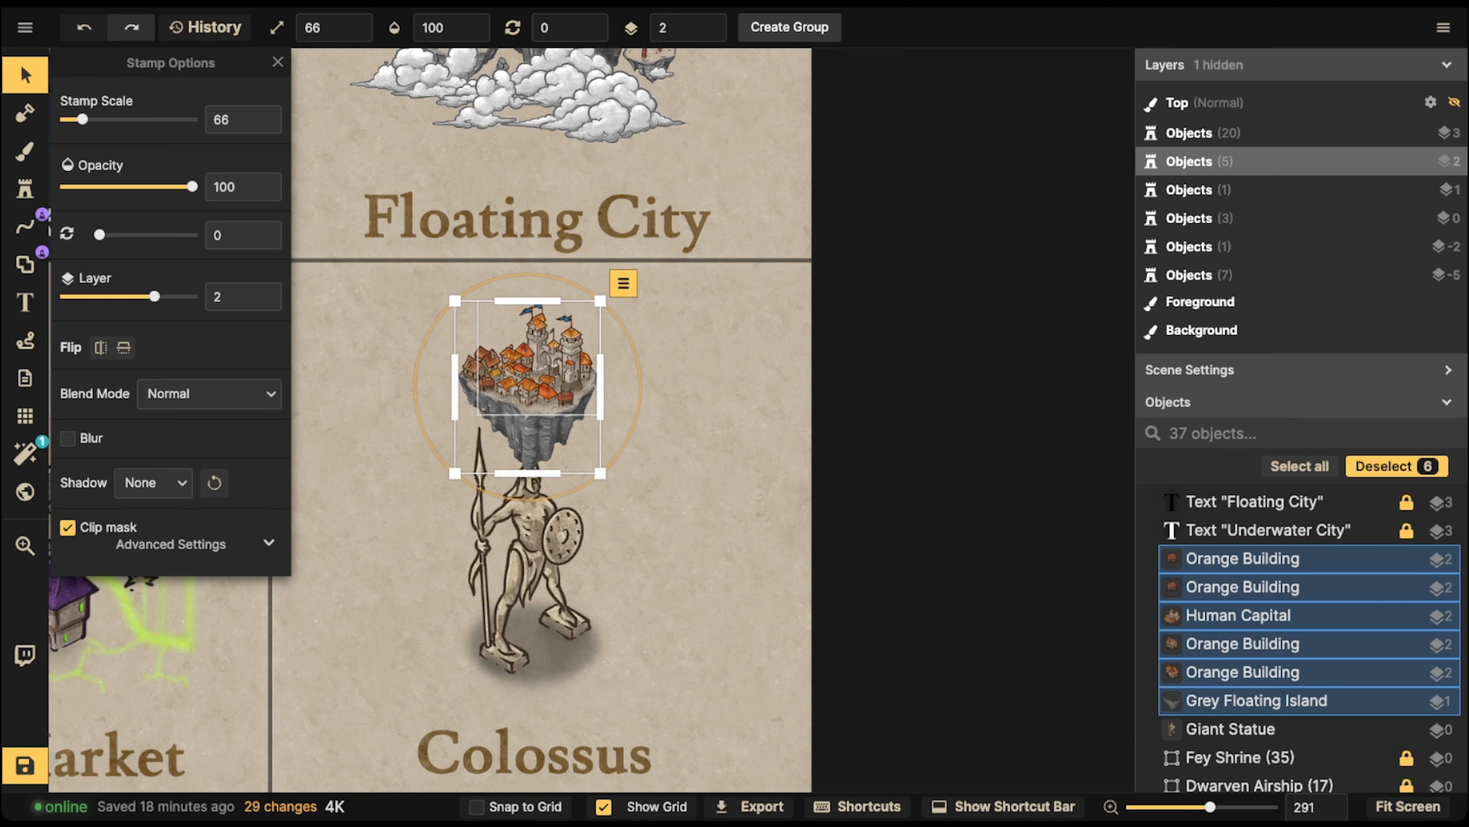
- Move the giant statue aside, lower the floating city to just above the shadow and raise it to the cell's upper border
click(528, 529)
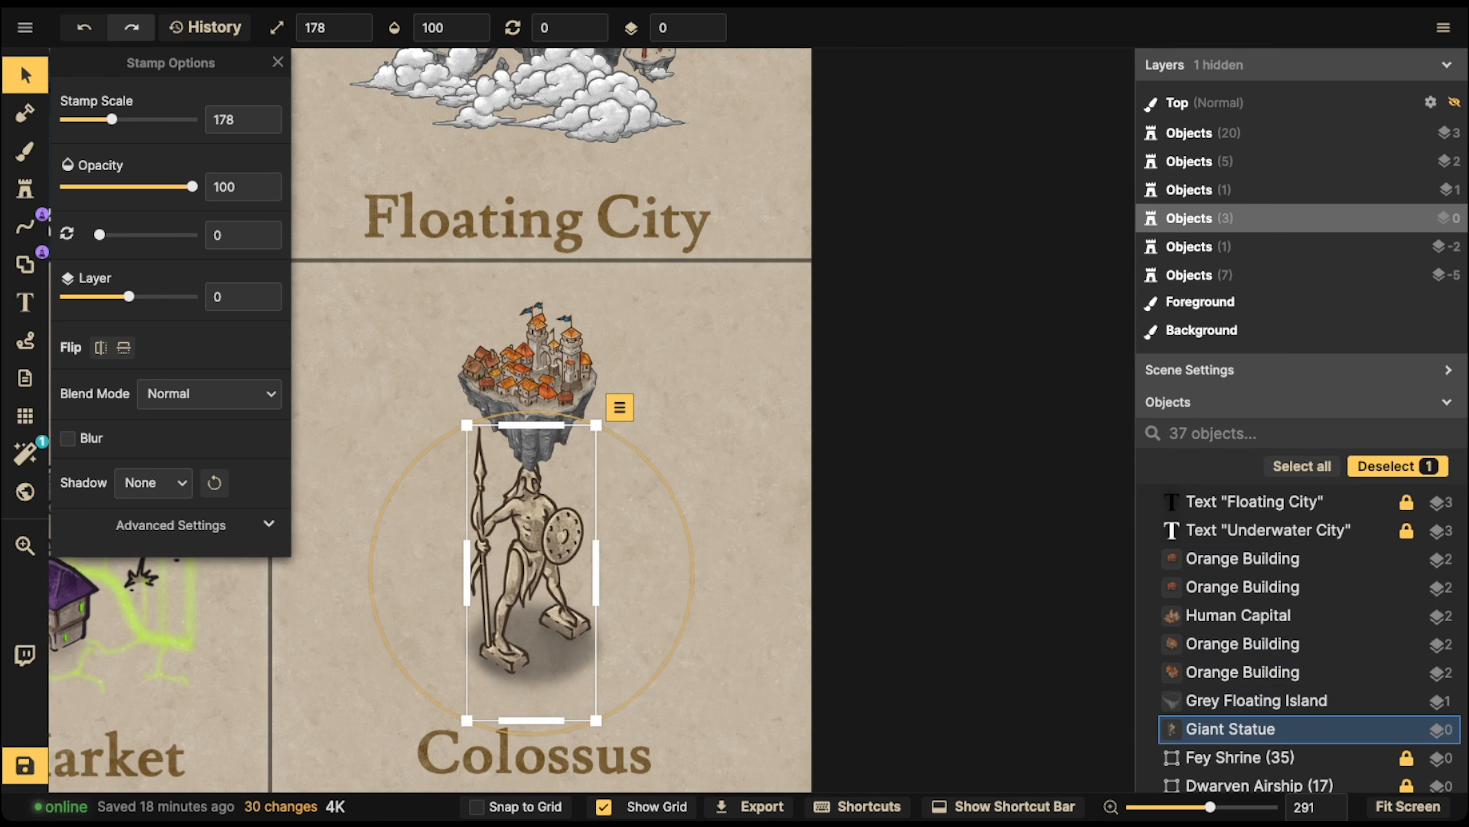
drag(528, 530, 742, 502)
drag(529, 432, 532, 561)
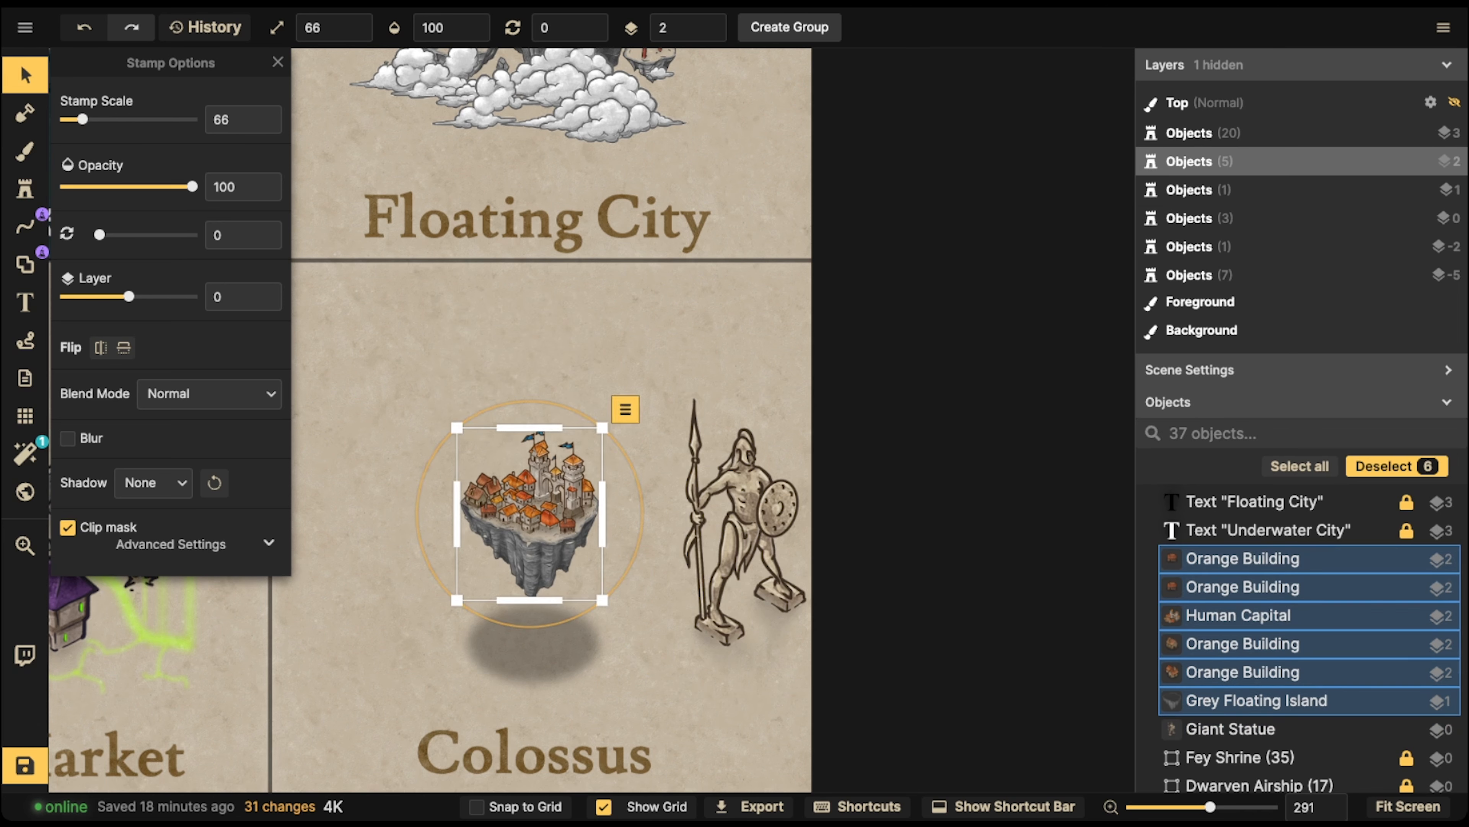
drag(489, 513, 487, 354)
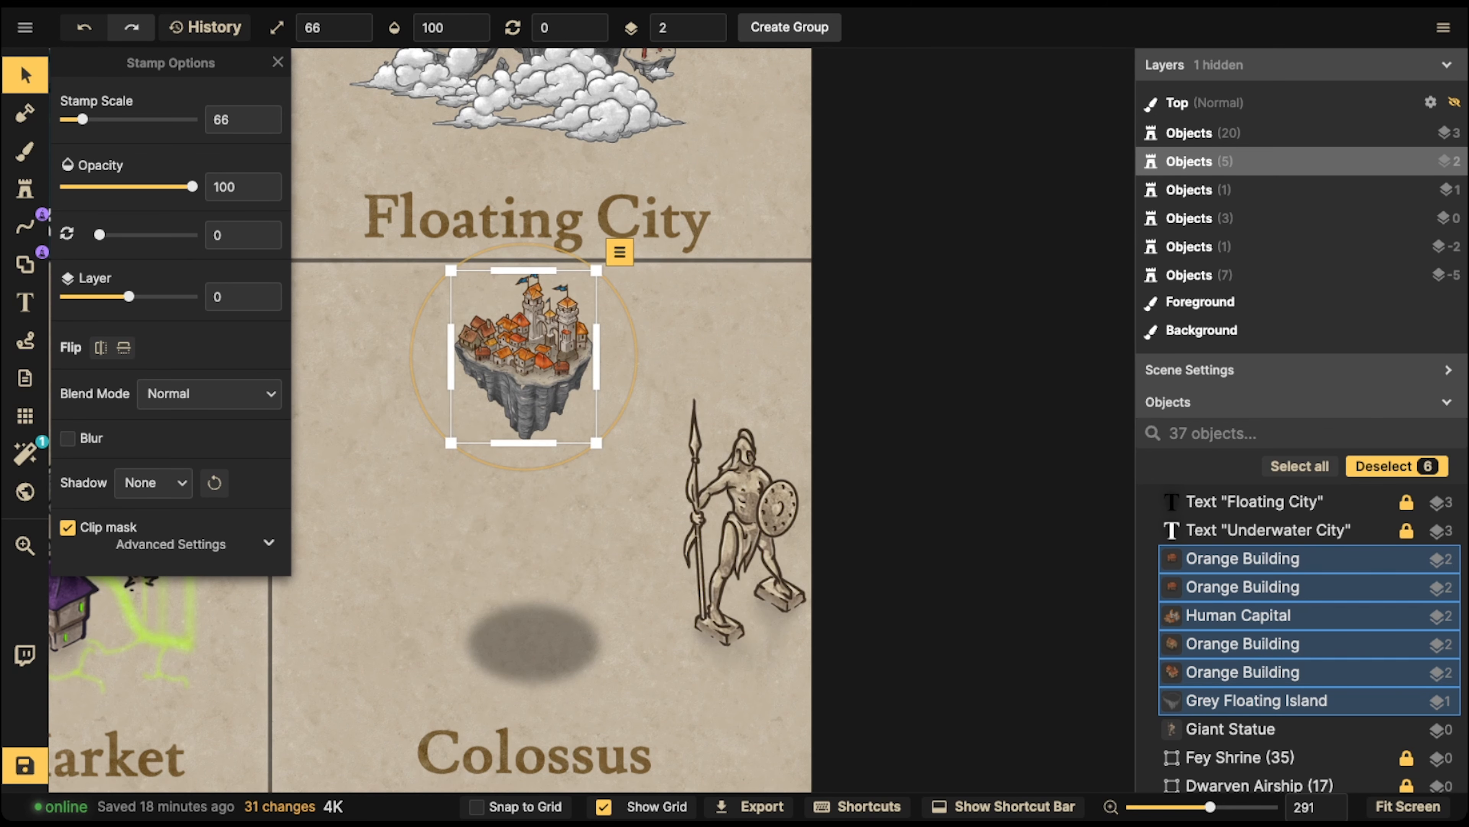
- Shrink the shadow ellipse to size 60 to suit the raised island, and enlarge it again
click(532, 642)
key(bracketleft)
key(bracketleft)
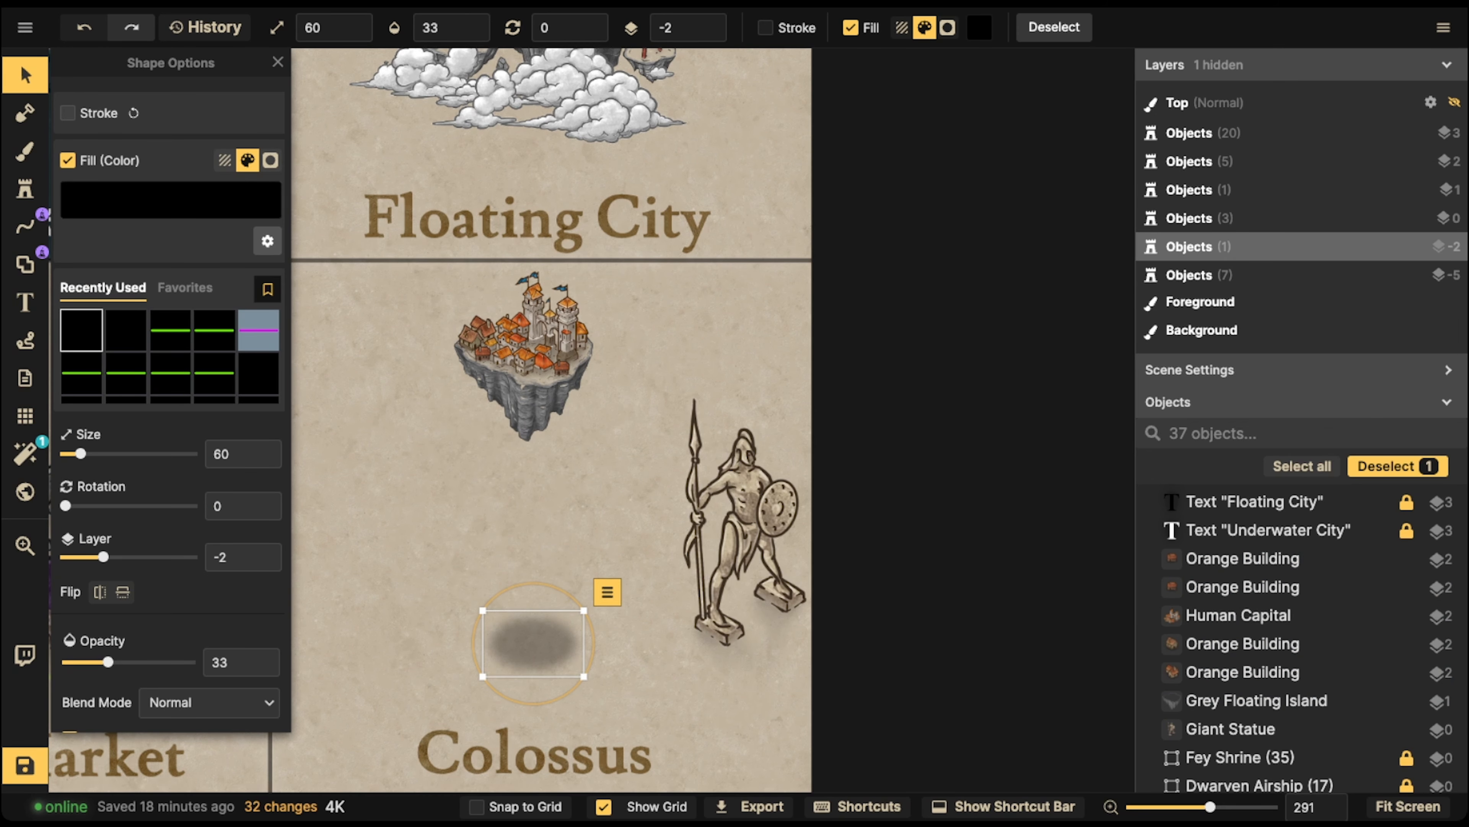
key(bracketright)
key(bracketright)
key(bracketright)
key(bracketright)
- Lower the floating city slightly from the cell's upper border and set the shadow ellipse's size to 80
drag(419, 395, 596, 313)
mouse_move(525, 348)
mouse_down()
mouse_move(532, 492)
mouse_move(528, 335)
mouse_move(528, 511)
mouse_move(527, 360)
mouse_up()
click(532, 643)
key(bracketleft)
key(bracketleft)
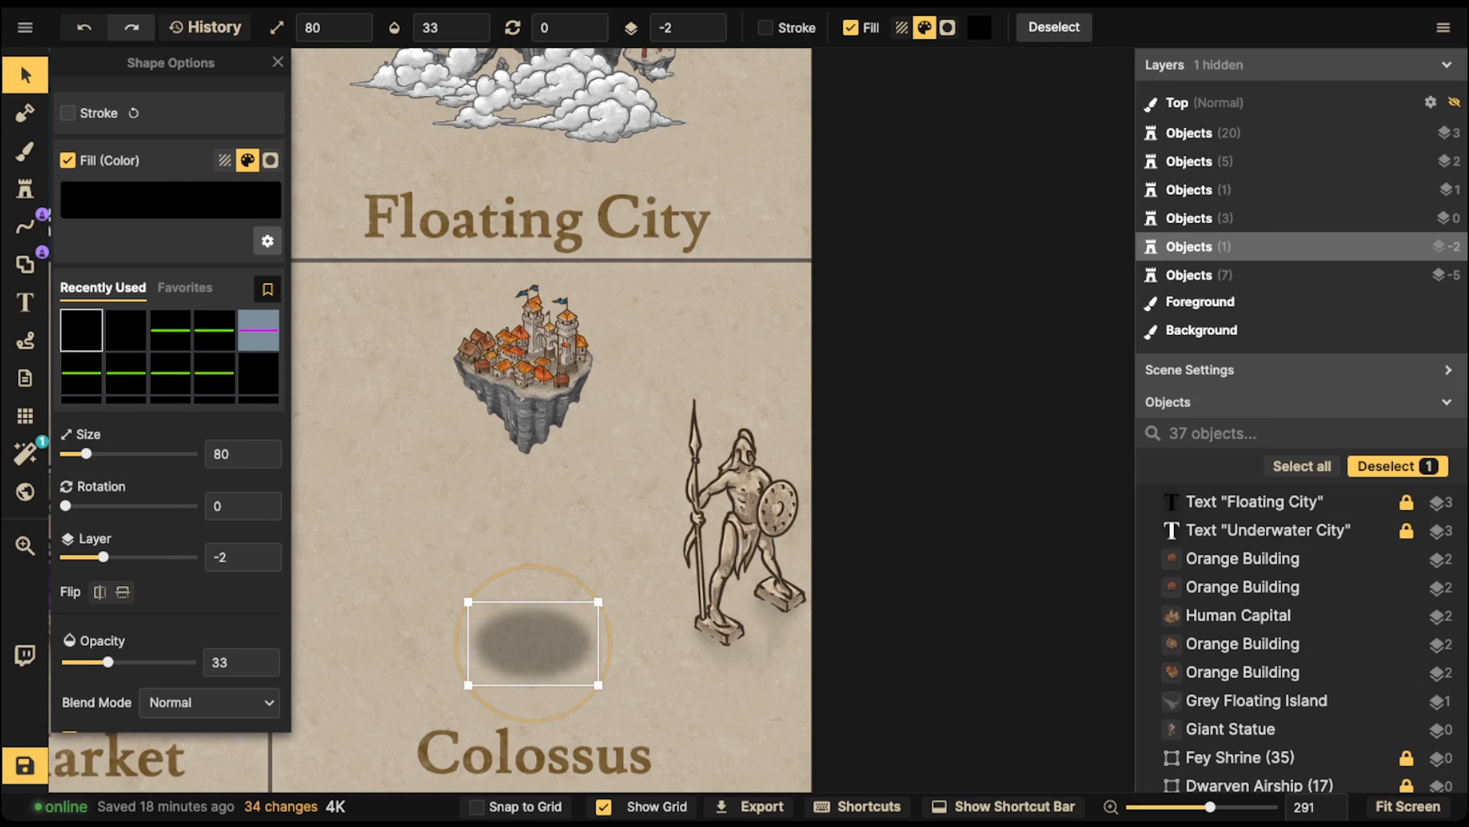
- Move the giant statue back over its shadow and set the floating city on its head
drag(740, 520, 518, 540)
drag(398, 281, 622, 406)
drag(528, 377, 519, 400)
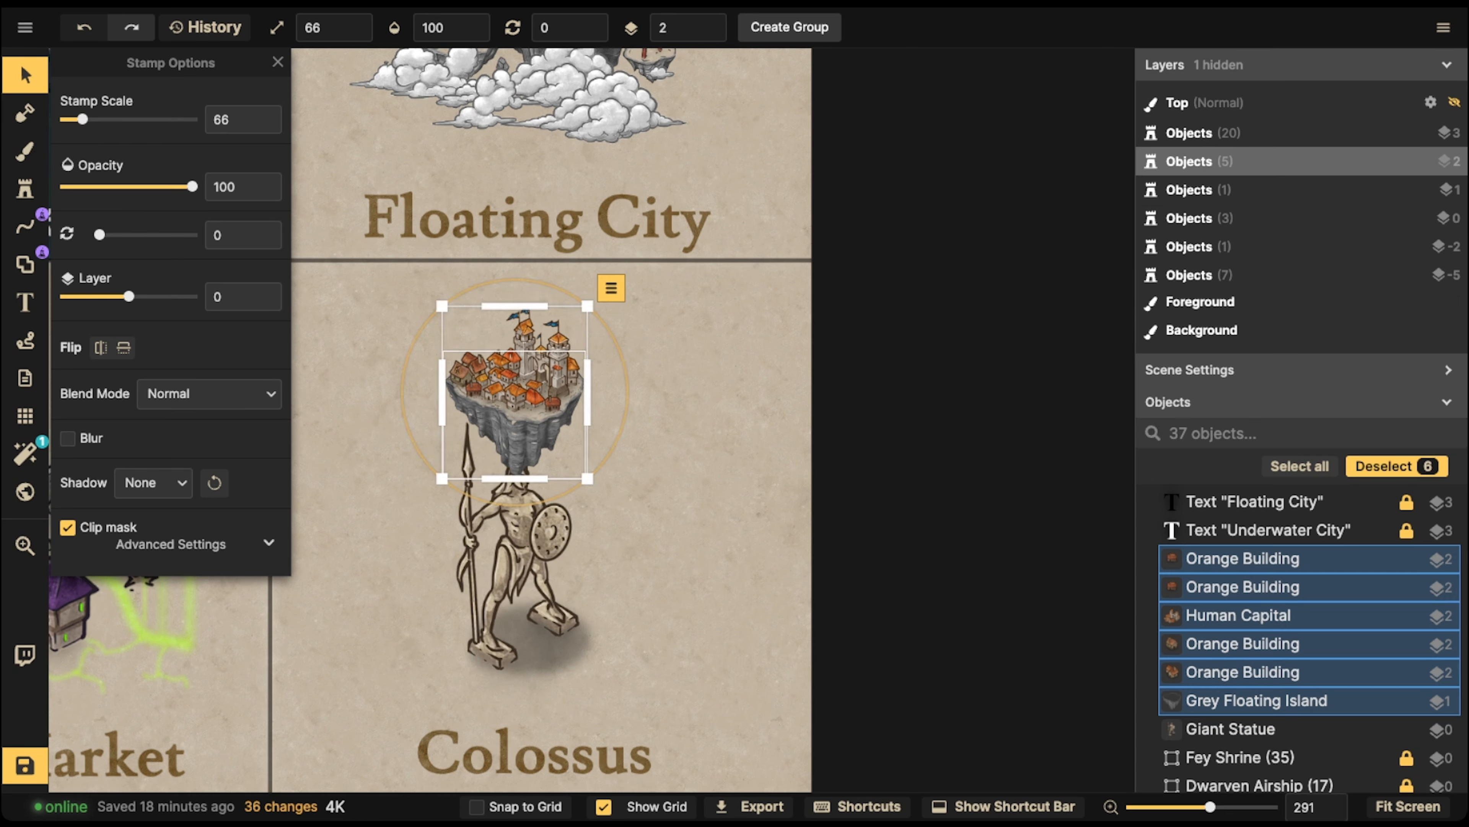
- Stamp three small Grey Floating Islands at scale 51 on layer 1: left of the spear, over the spear arm and beside the shield
click(519, 421)
click(24, 188)
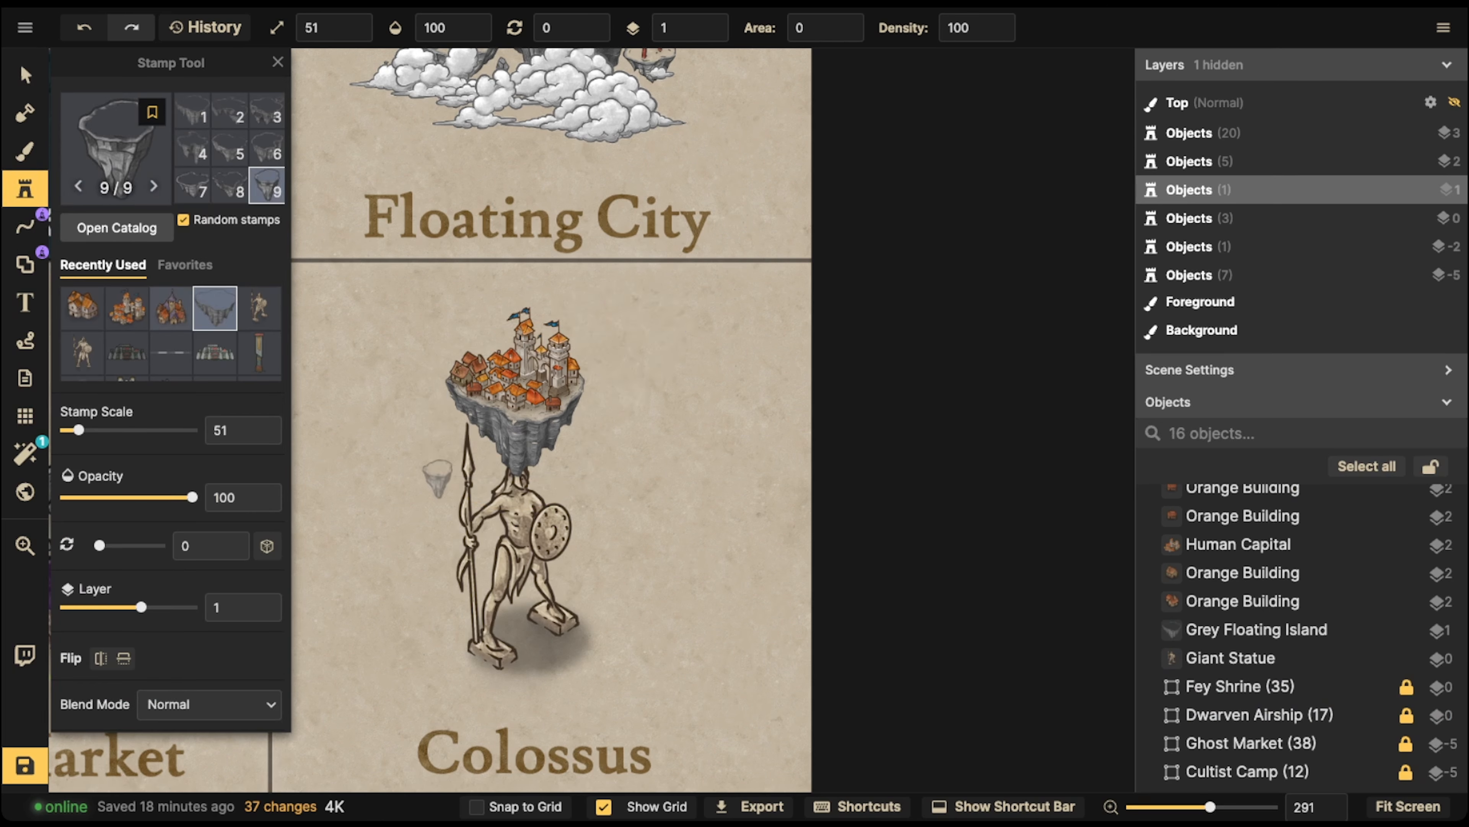
click(425, 468)
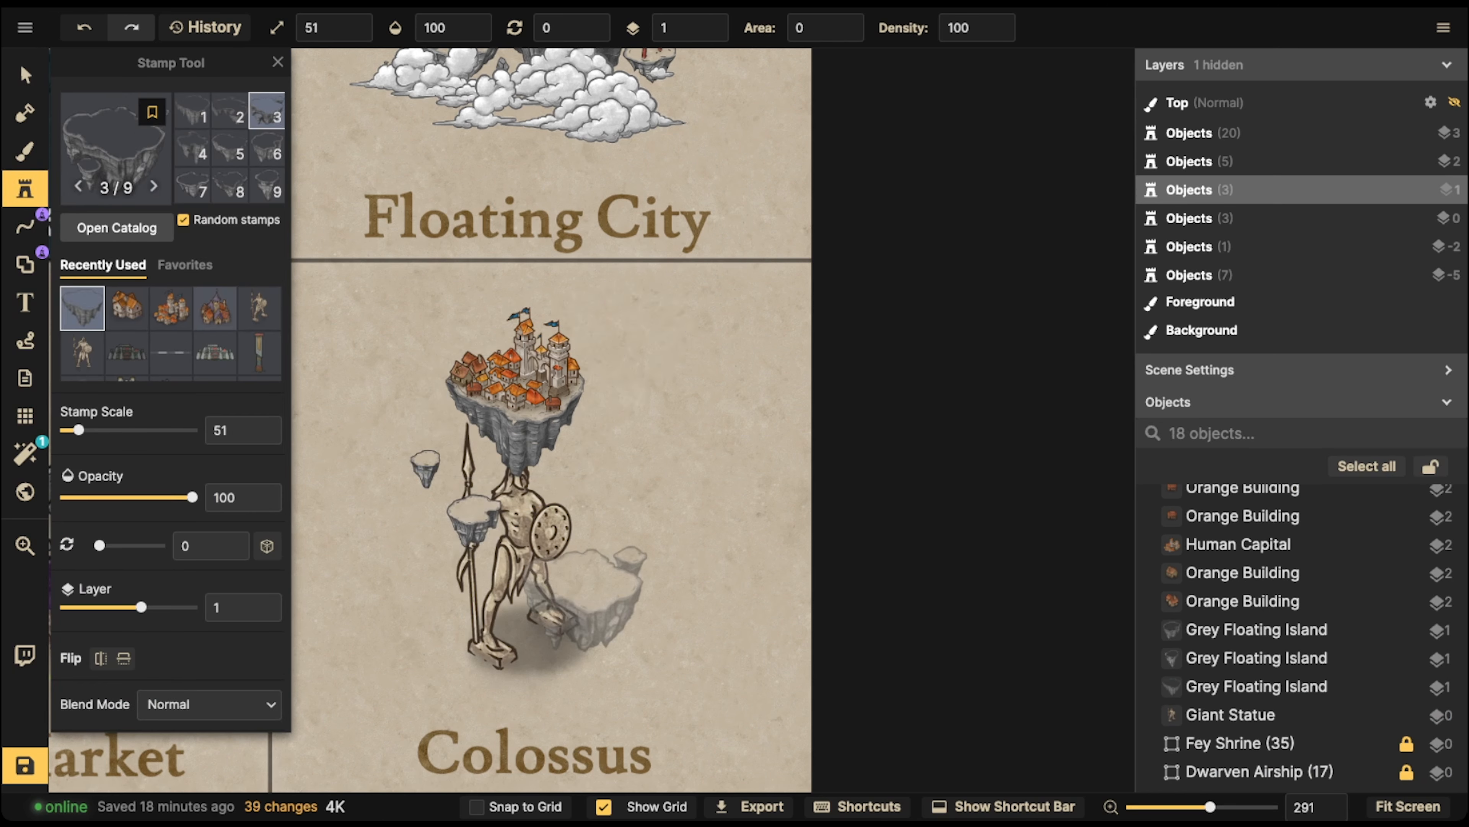
click(602, 505)
key(Left)
key(Left)
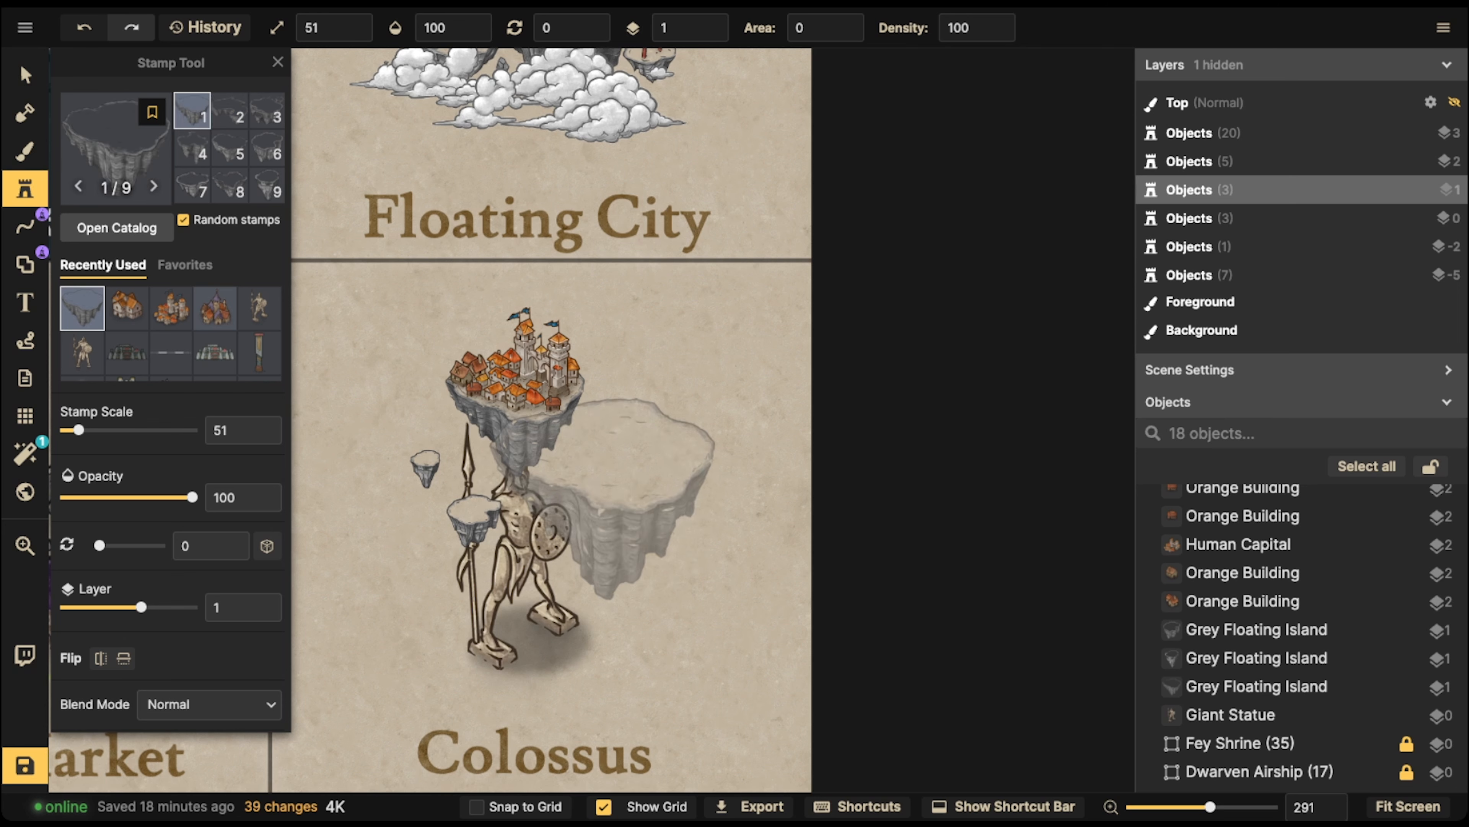
scroll(581, 513, down, 1)
key(Left)
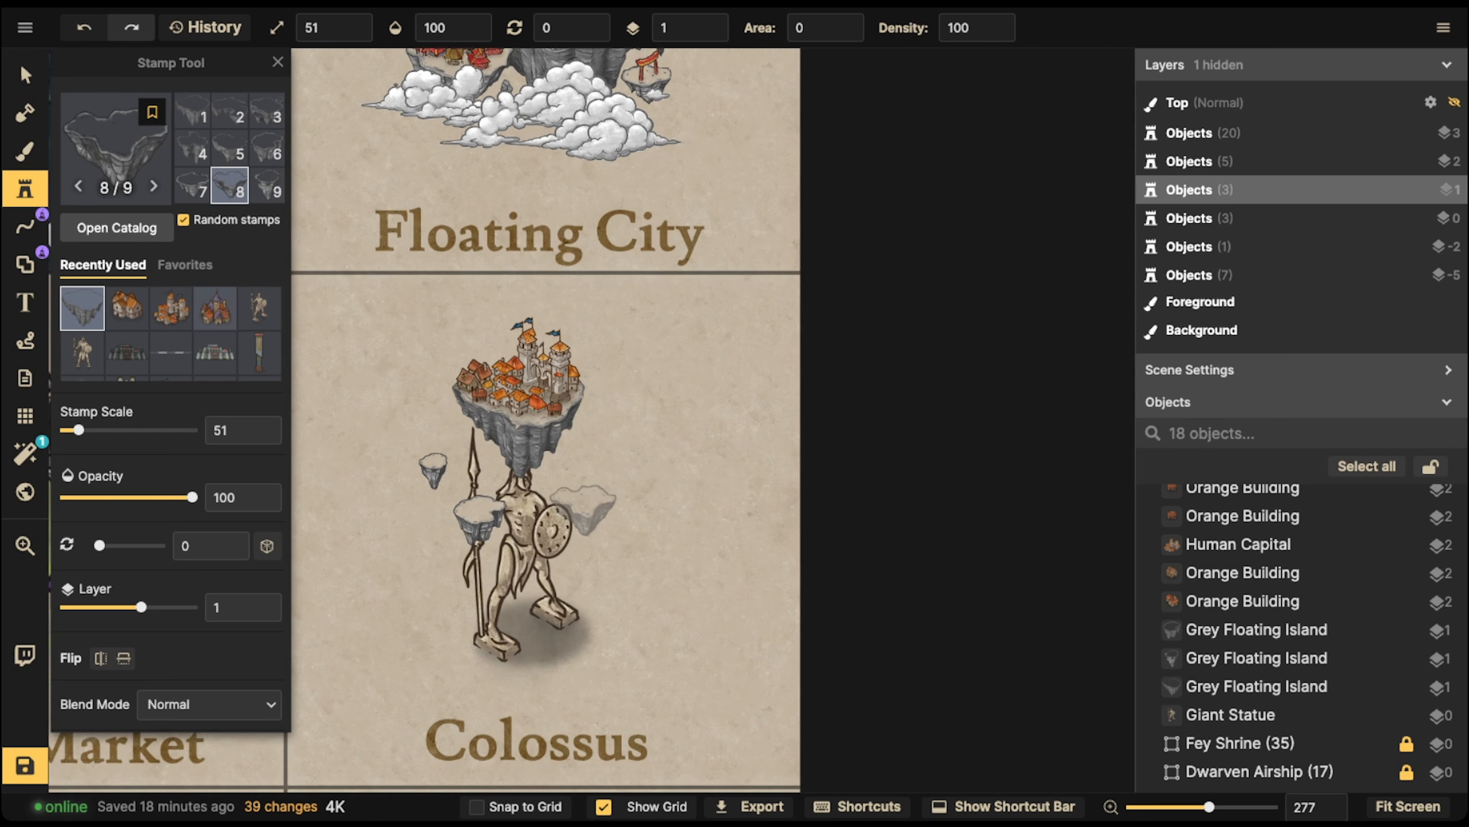
click(582, 512)
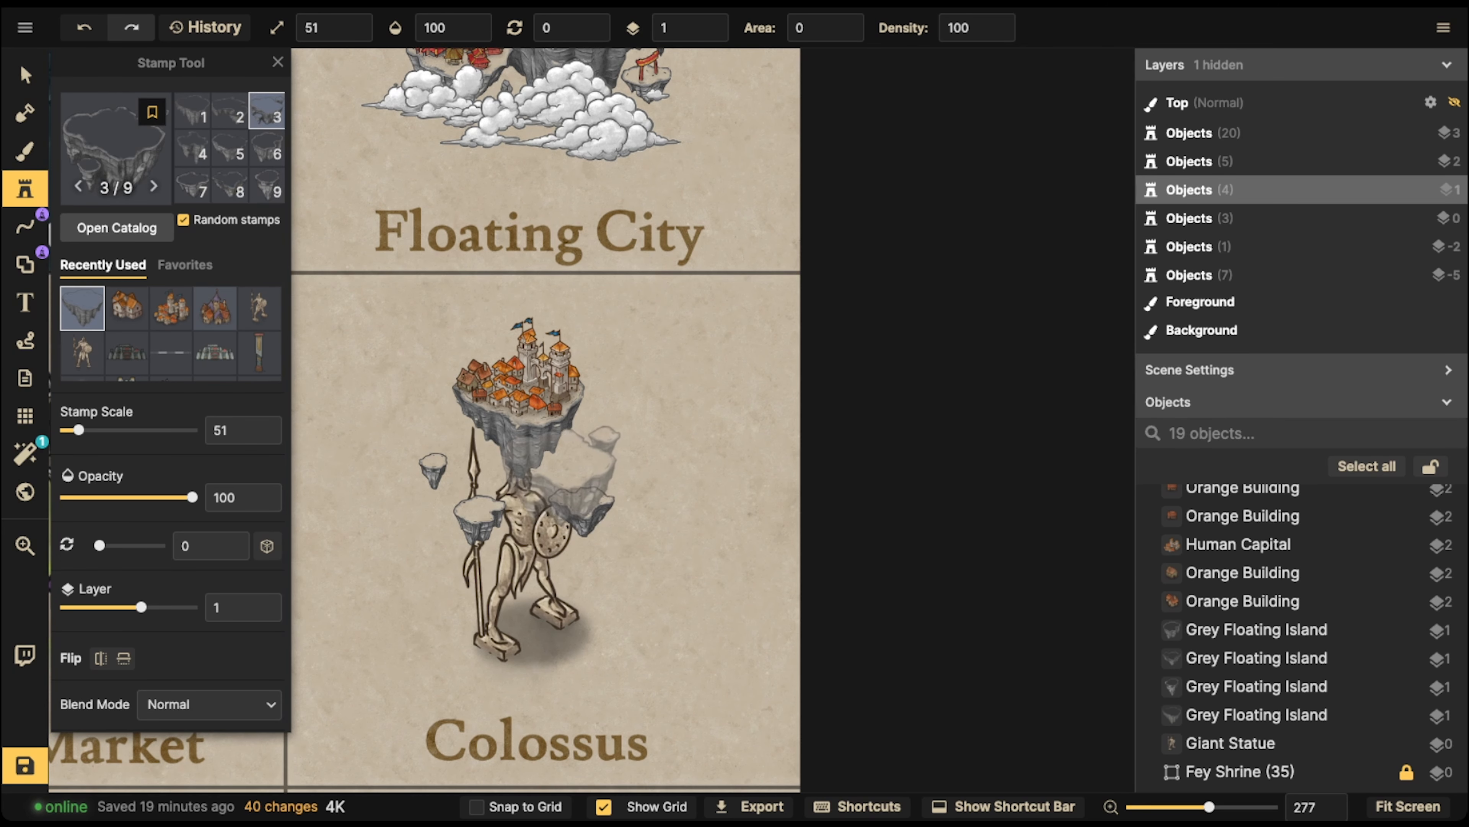
- Try a larger Grey Floating Island behind the statue's head on layer -2, and delete it
click(567, 458)
key(Left)
key(Left)
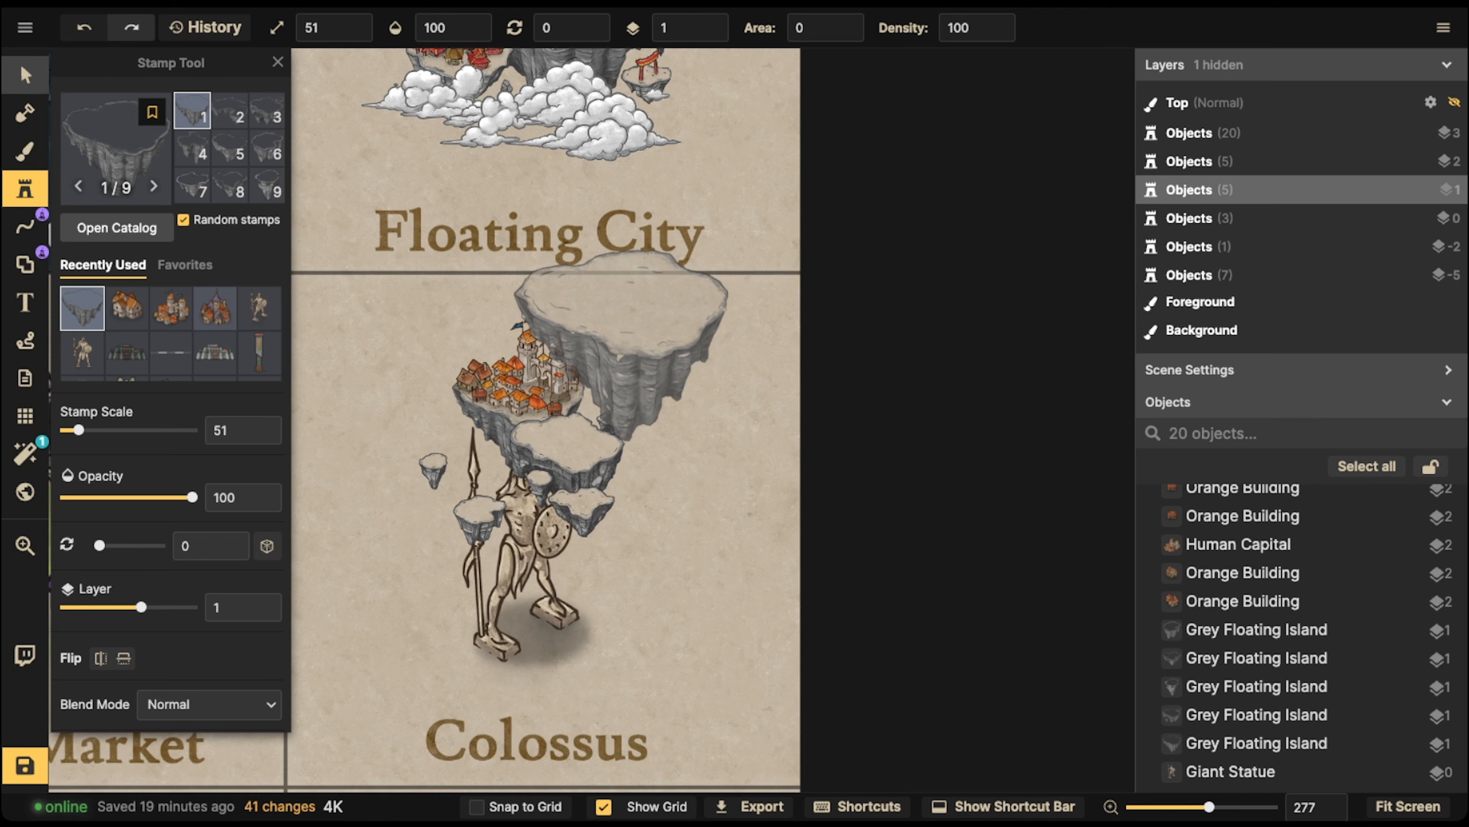
click(25, 74)
click(708, 34)
click(709, 33)
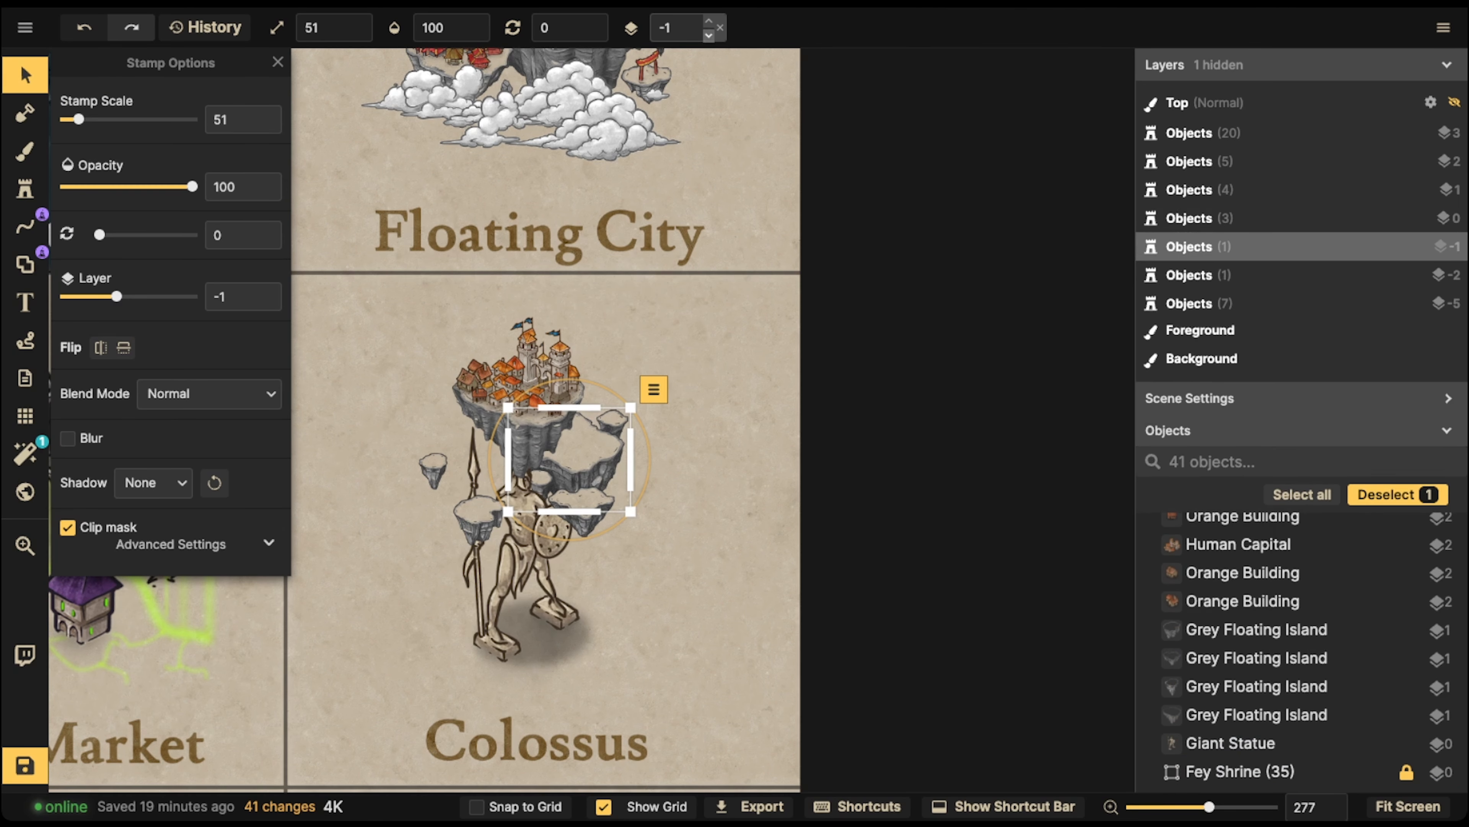
click(708, 34)
drag(581, 455, 685, 450)
key(Delete)
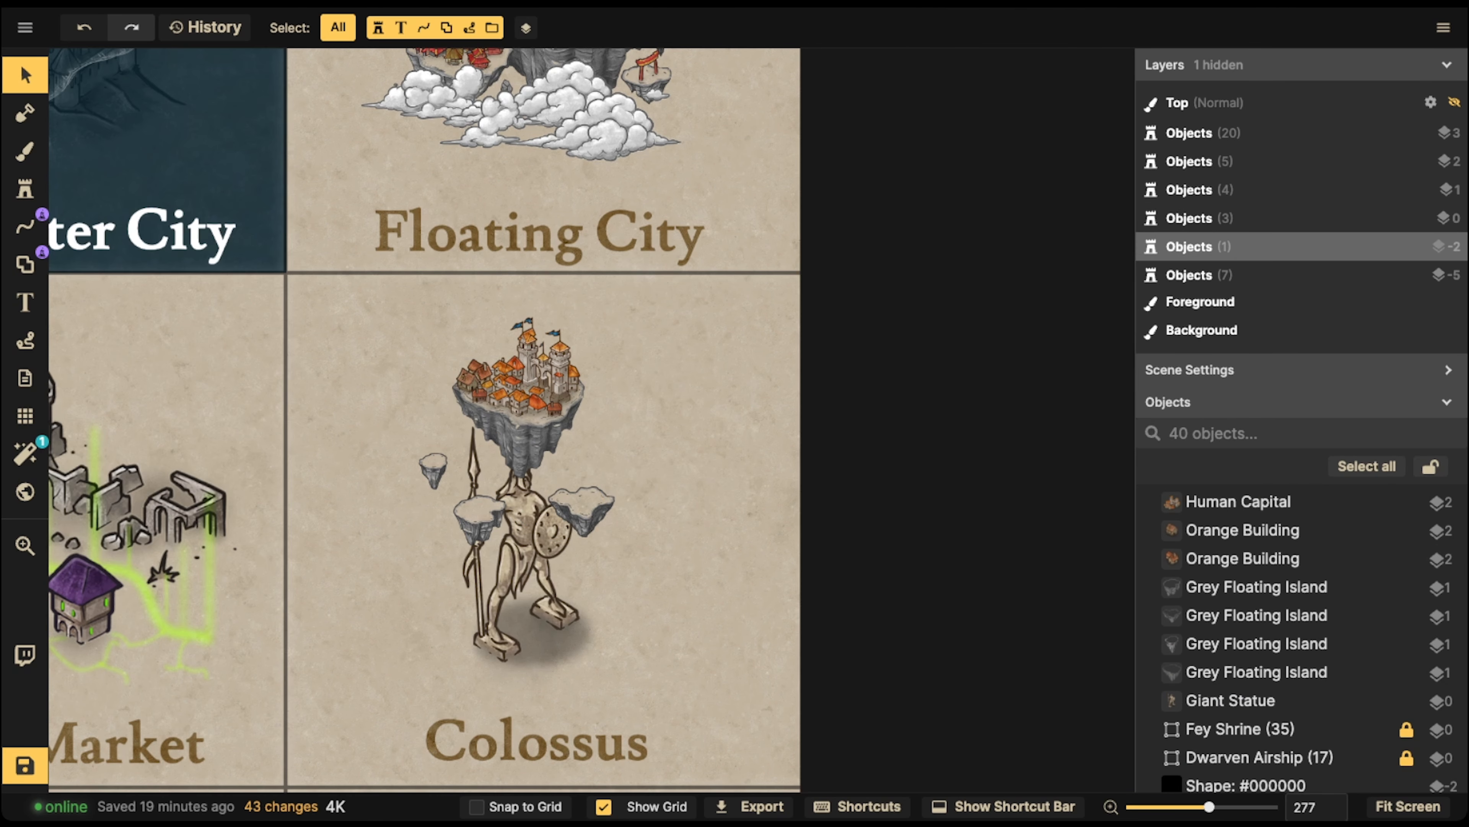
- Stamp a small Grey Floating Island at scale 51 on layer -2, behind the right side of the statue's head
click(25, 189)
key(Left)
key(Left)
key(Left)
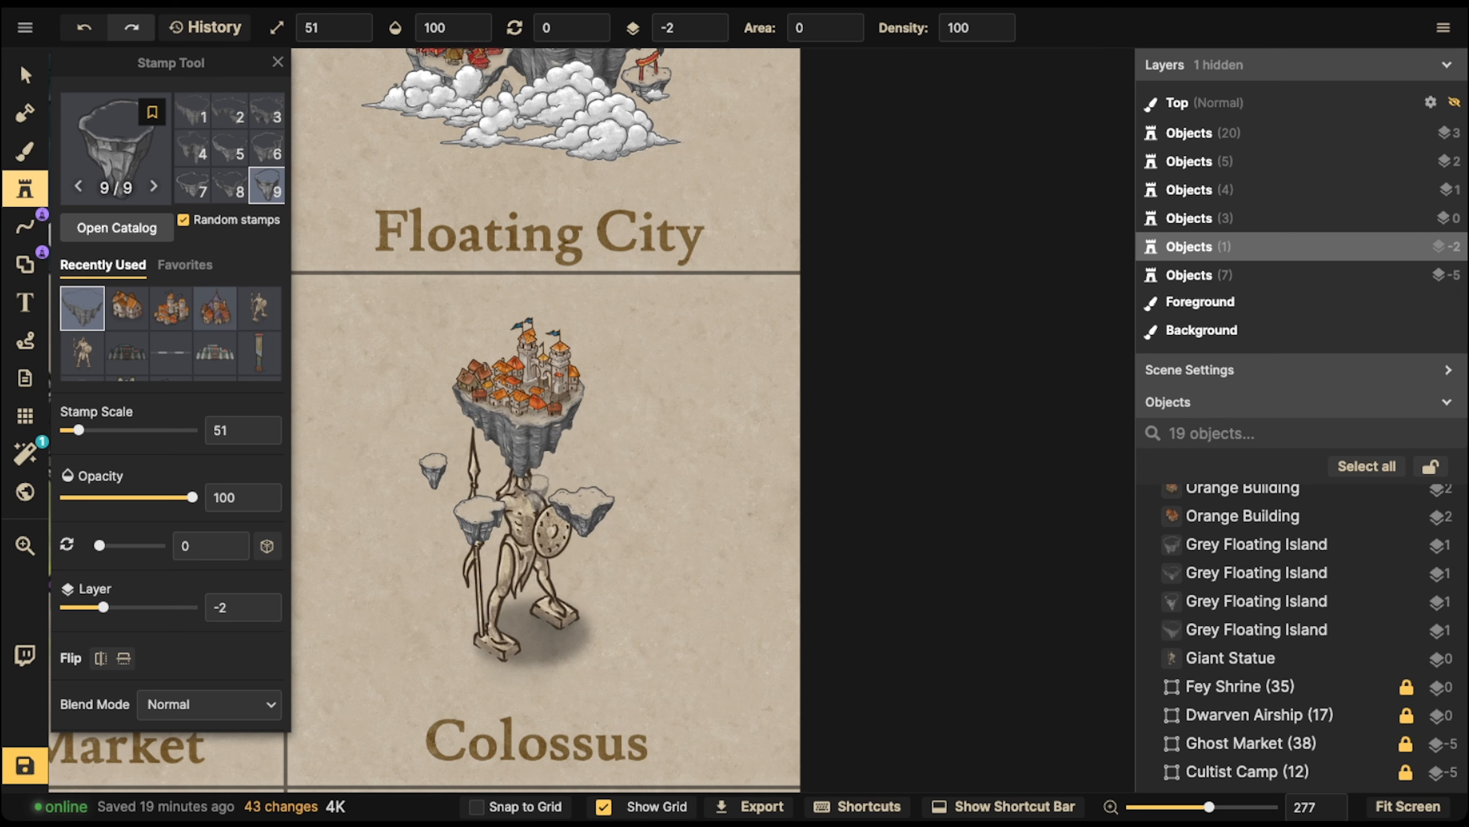
key(Left)
key(Left)
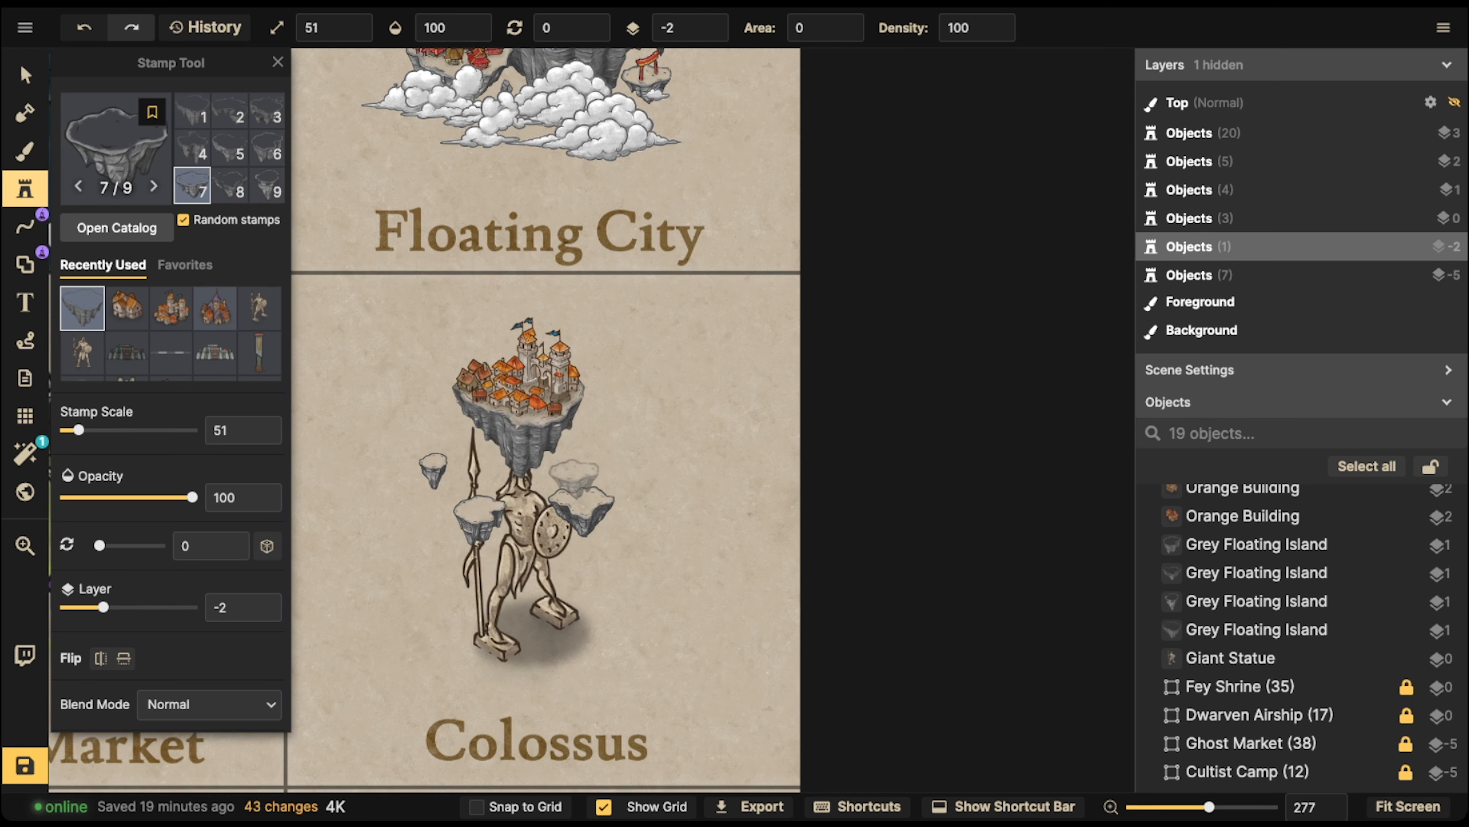
click(620, 346)
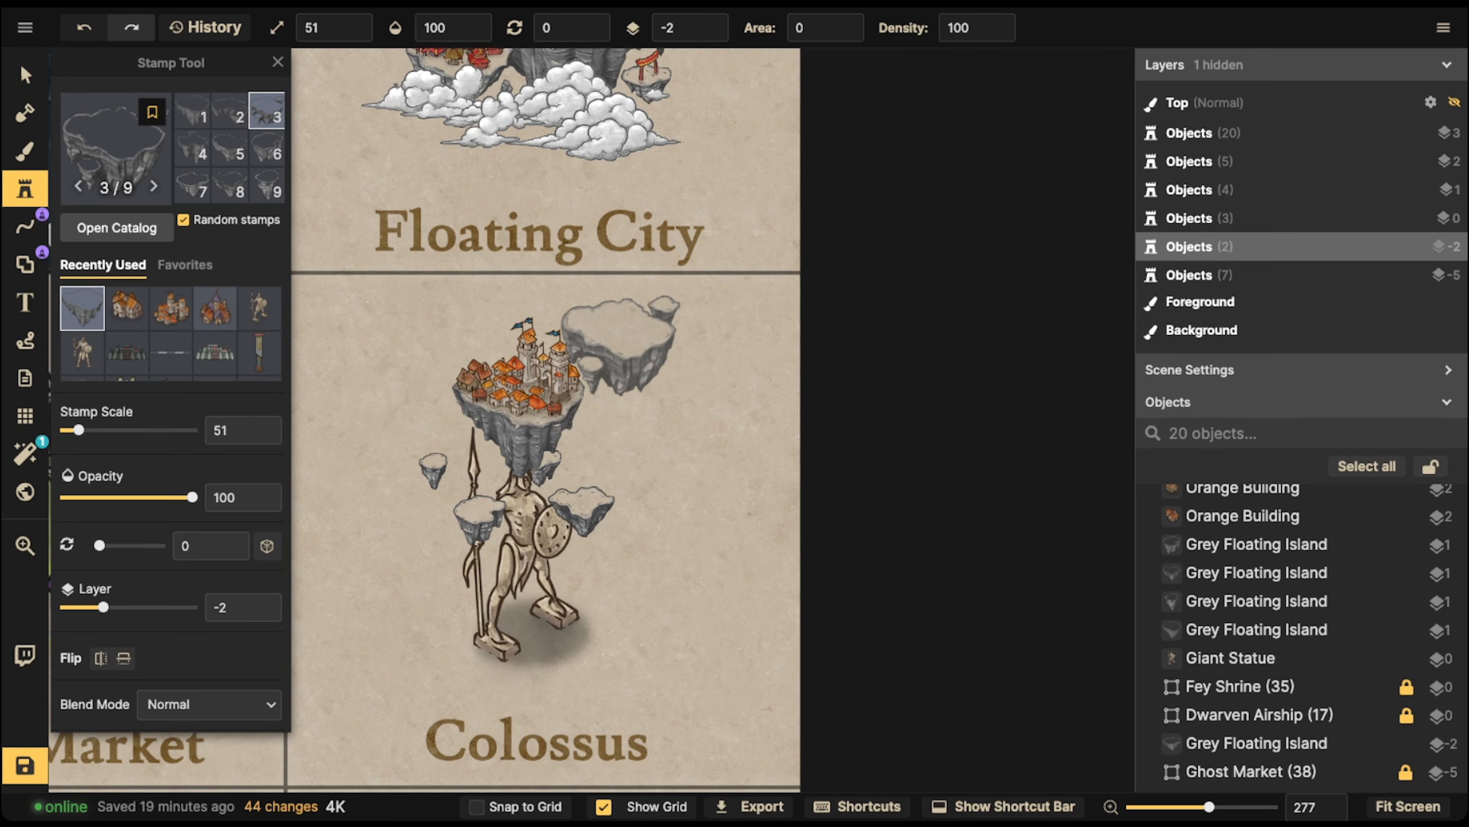
- Spread the small floating islands slightly outward so they sit spaced around the statue's head and shoulders
click(25, 75)
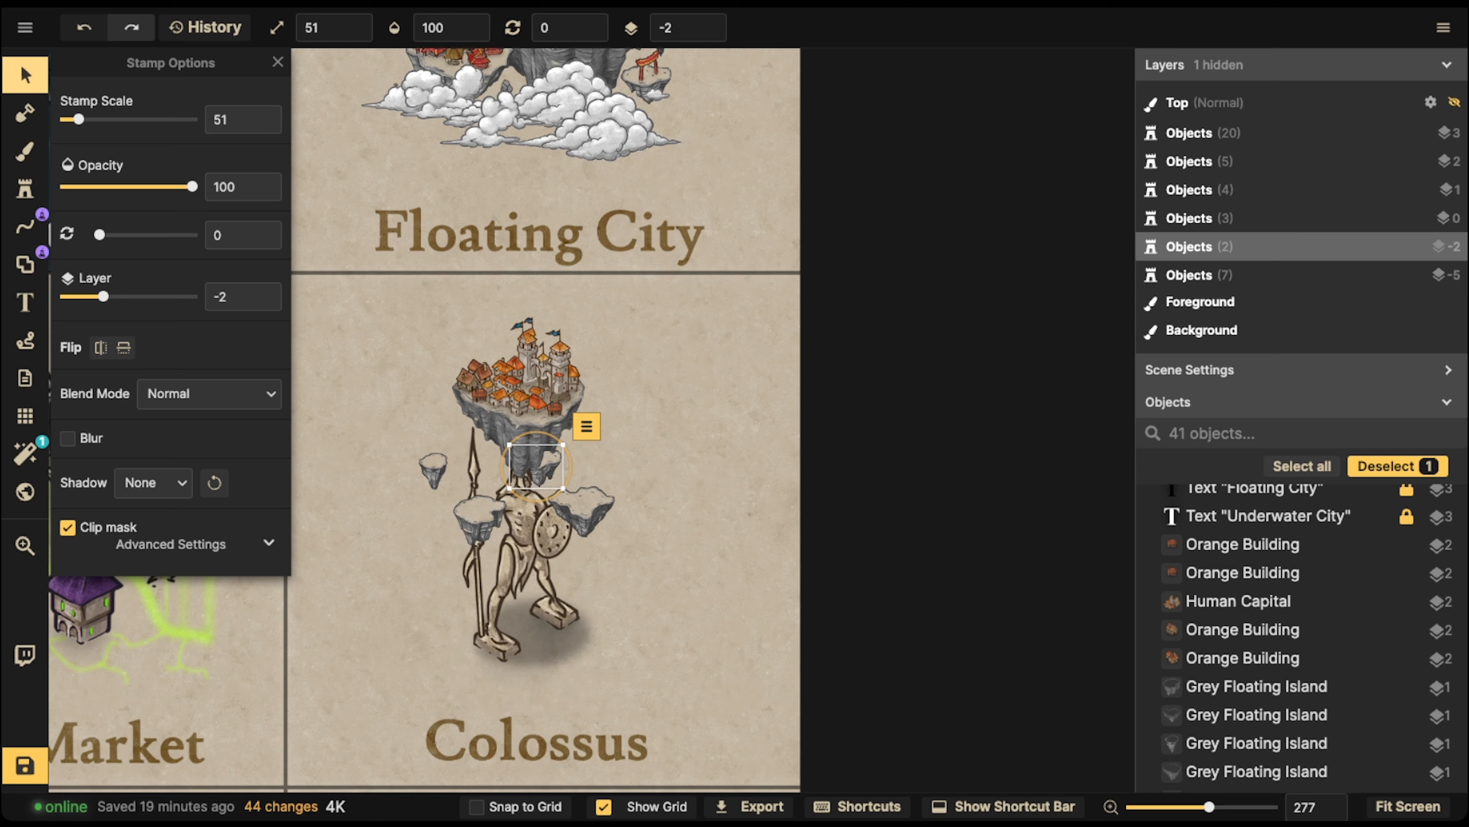
drag(546, 466, 602, 509)
drag(480, 514, 476, 517)
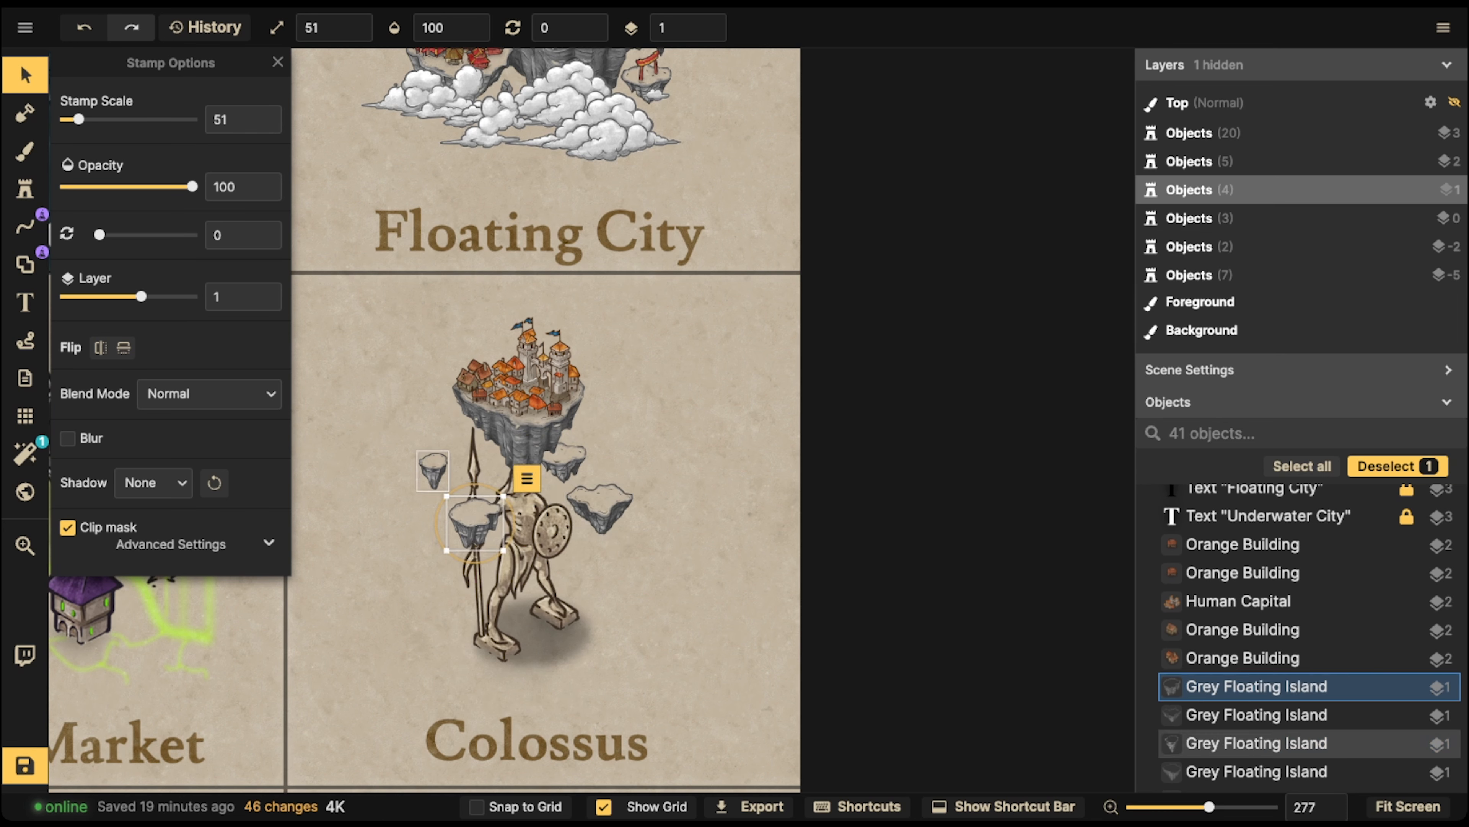
drag(434, 470, 432, 471)
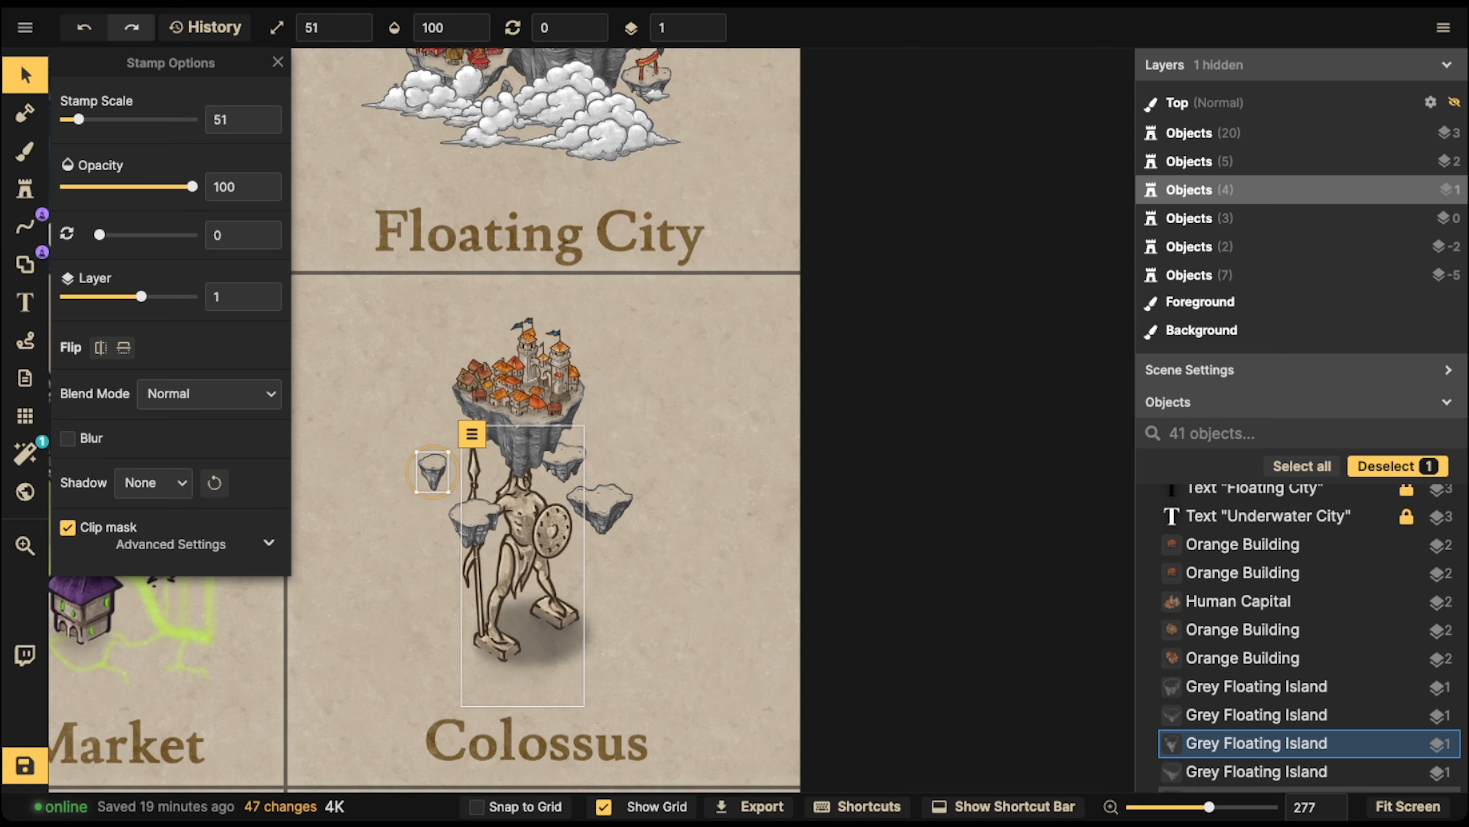
- Try scattering Grey Floating Rock stamps at scale 31 around the small islands, and undo them
click(25, 190)
click(115, 149)
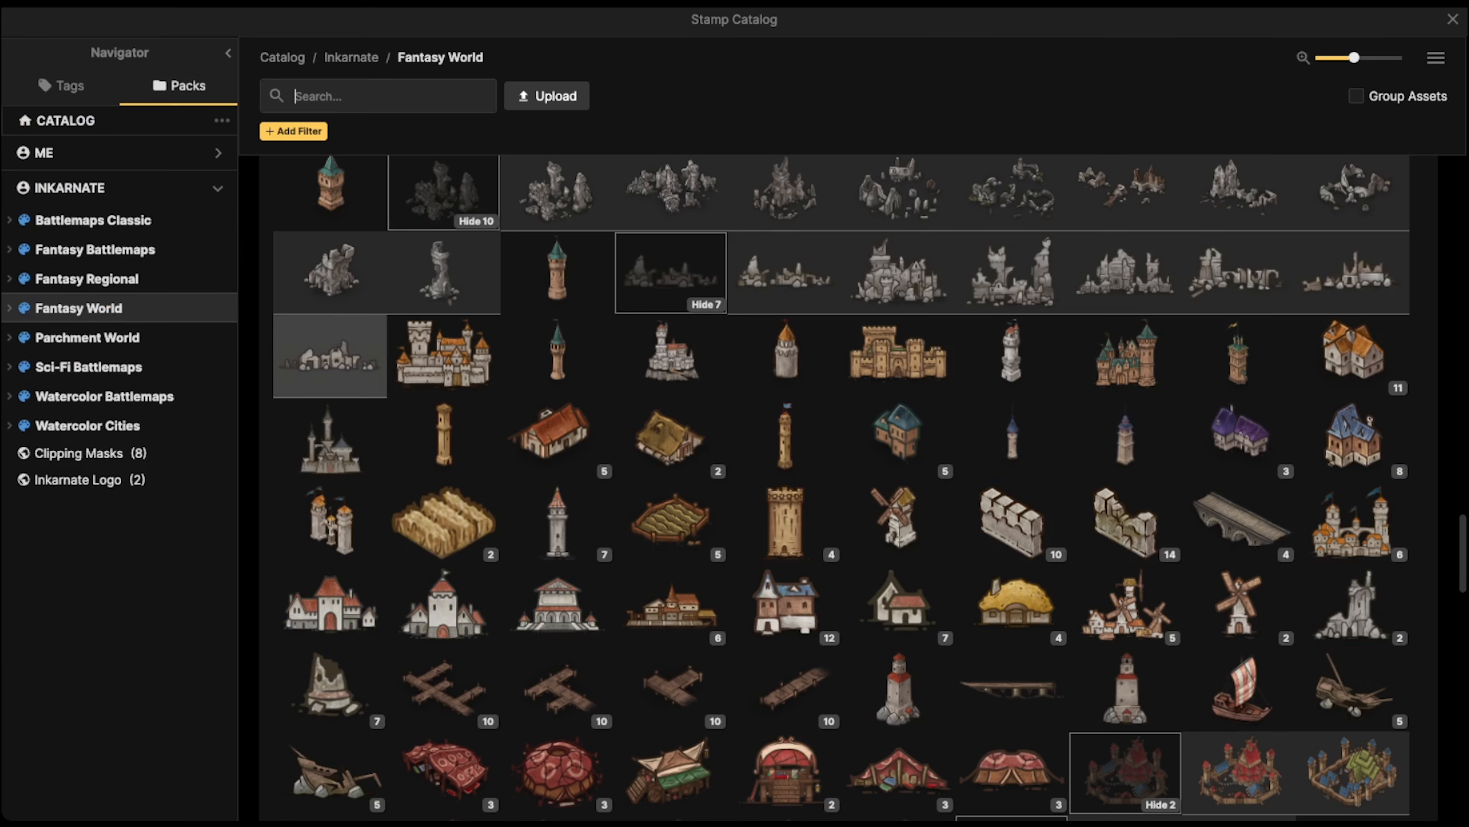
scroll(428, 428, down, 10)
scroll(671, 493, down, 10)
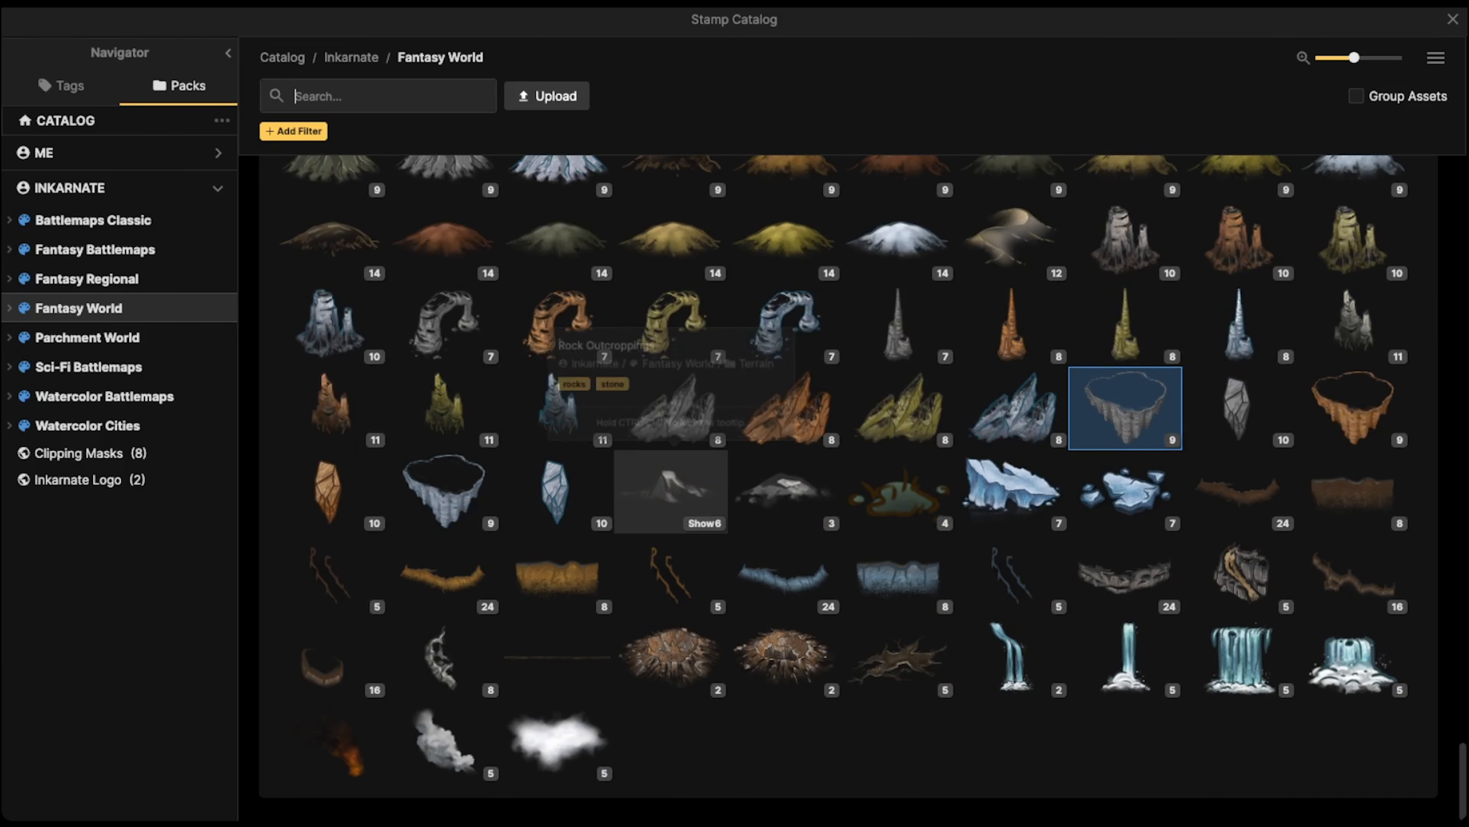
click(1237, 406)
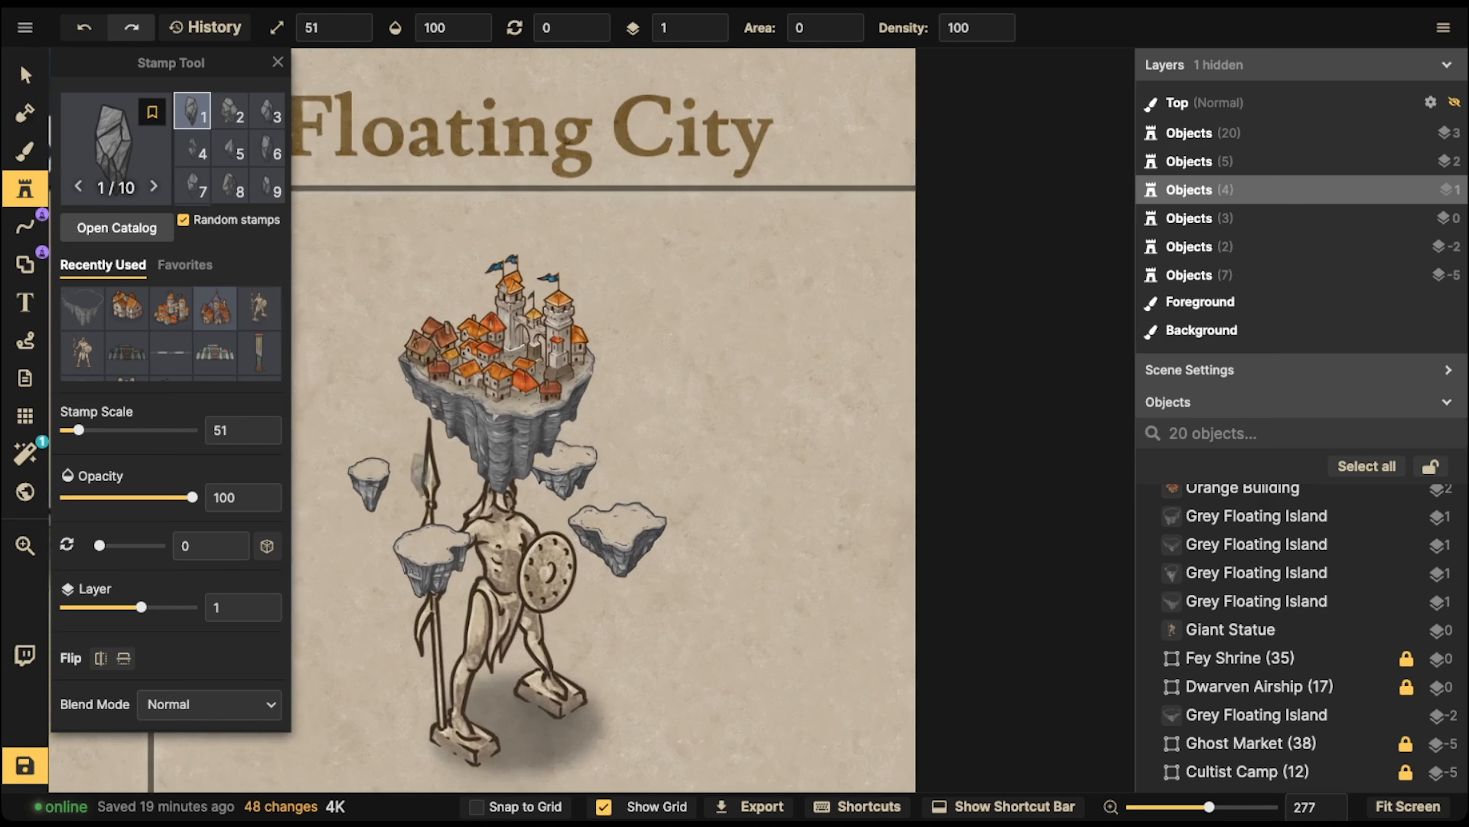
key(space)
mouse_move(352, 513)
mouse_down()
mouse_move(497, 393)
mouse_move(507, 366)
mouse_move(538, 400)
mouse_up()
scroll(503, 381, down, 2)
click(429, 337)
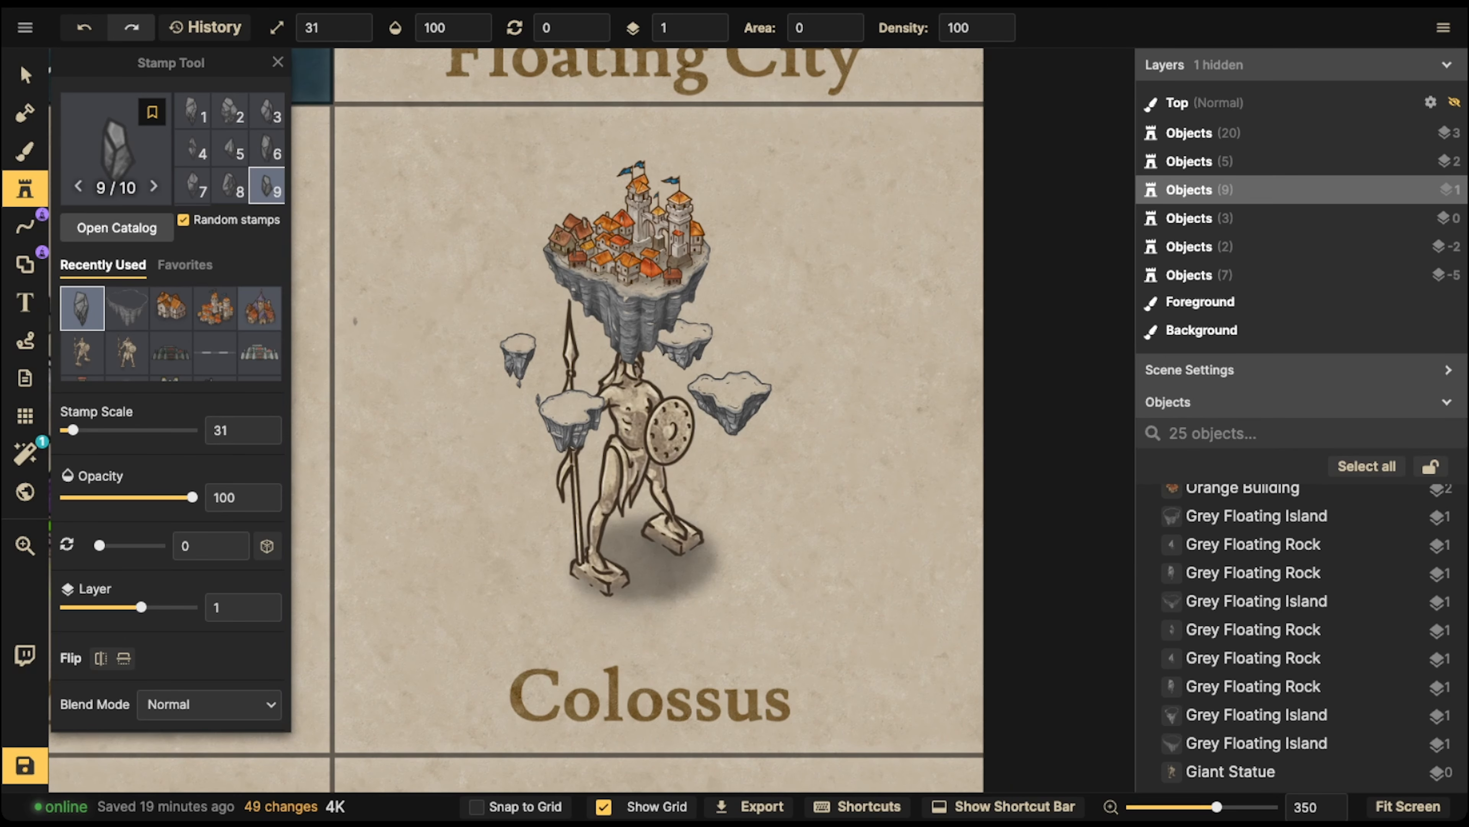
key(ctrl+z)
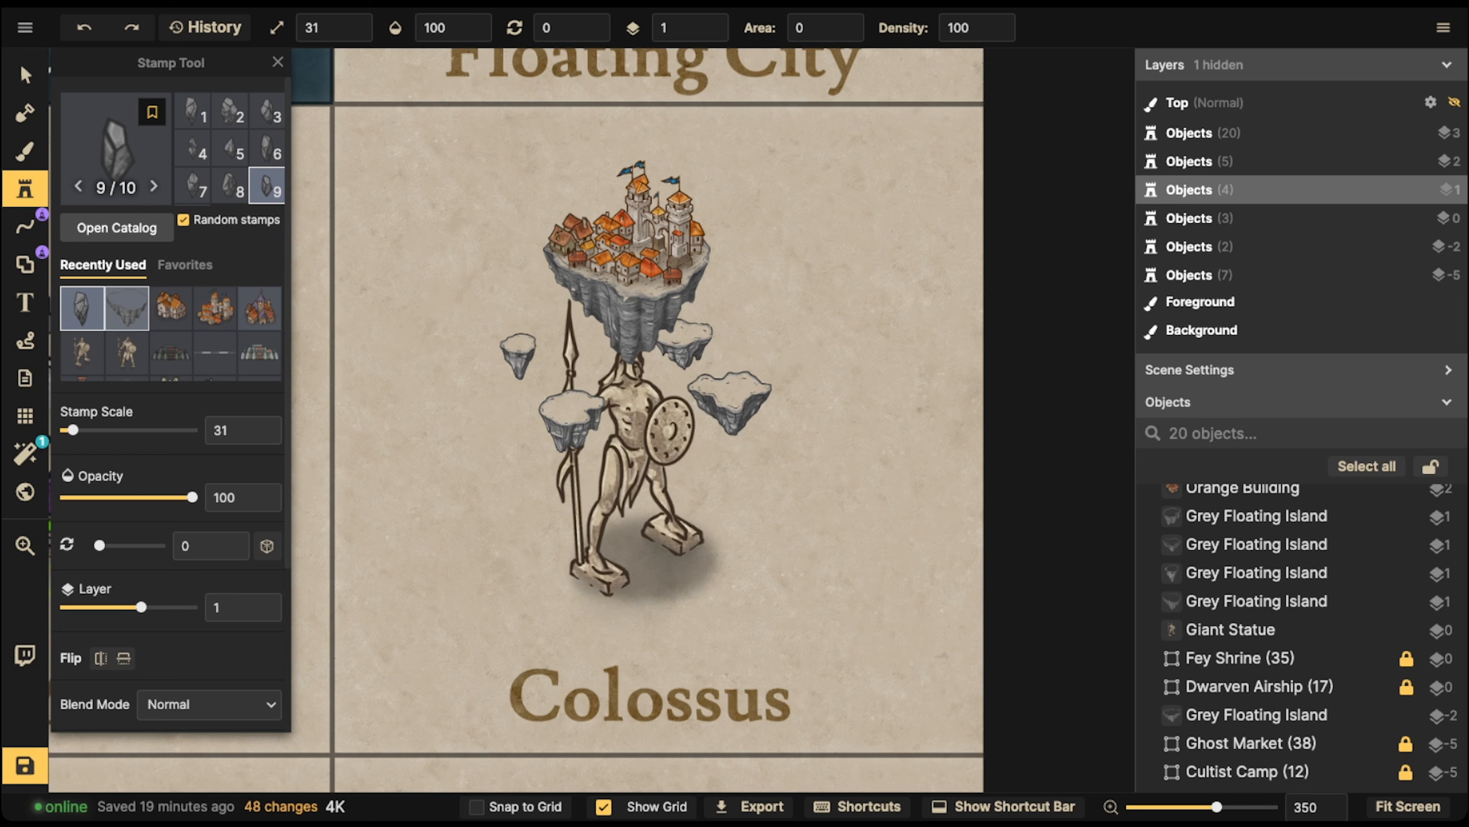
- Draw a wide ellipse around the statue's torso with no fill and a cyan color stroke of size 27 on layer -2
click(25, 264)
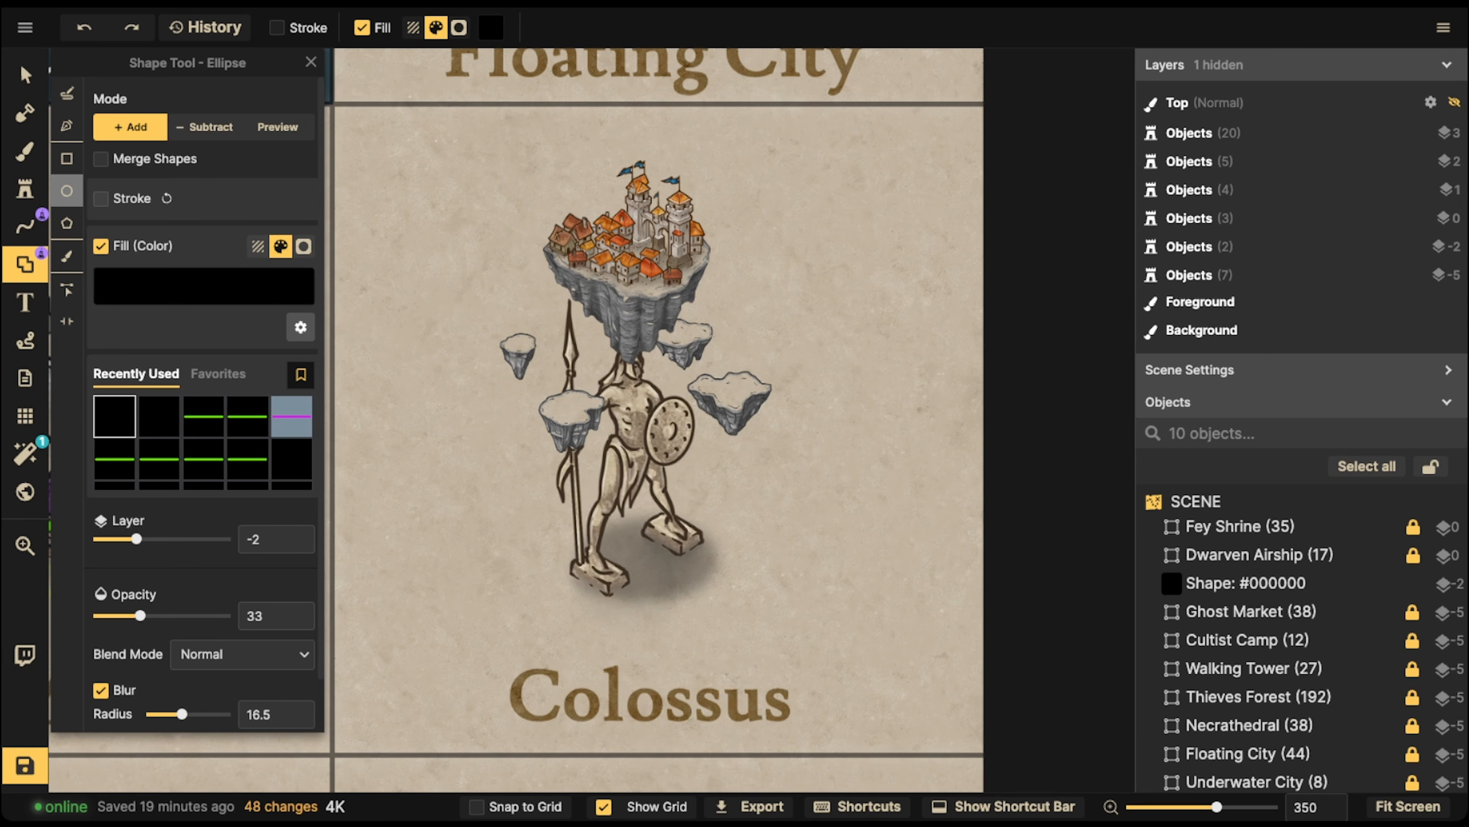
click(101, 246)
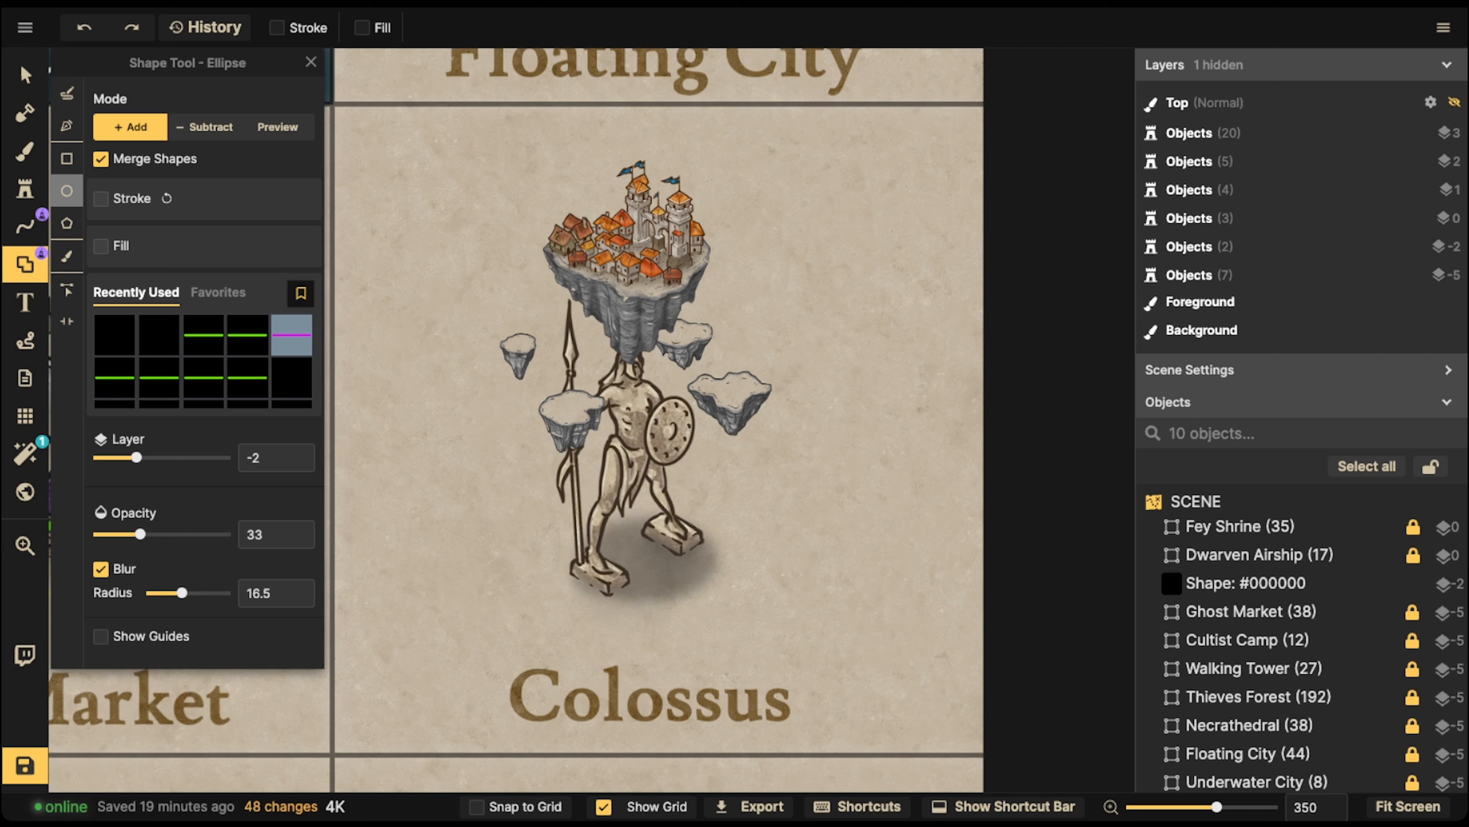
click(100, 198)
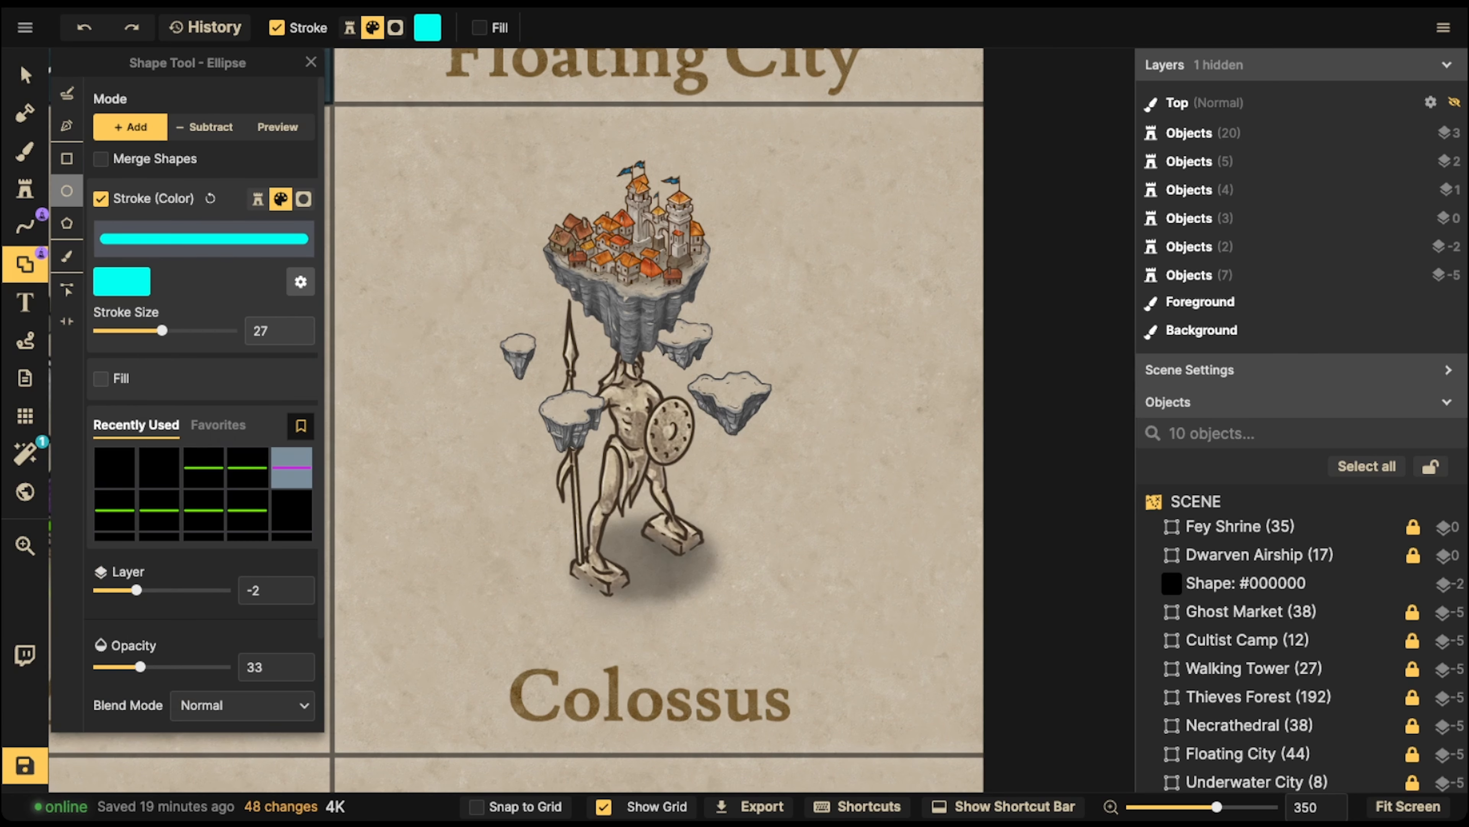
mouse_move(463, 365)
mouse_down()
mouse_move(767, 467)
mouse_move(769, 486)
mouse_up()
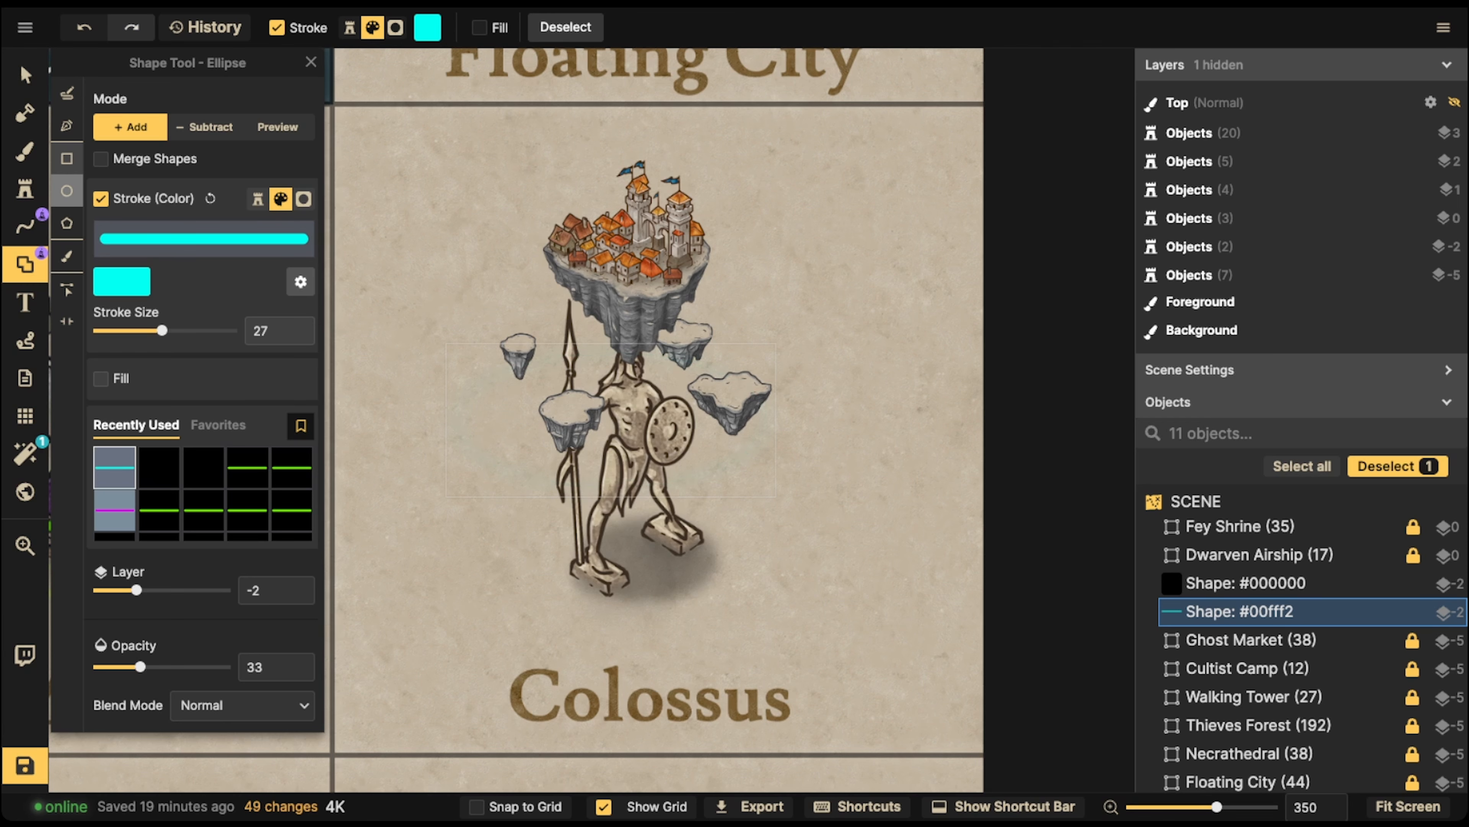
- Turn off the blur on the cyan ellipse ring
click(25, 74)
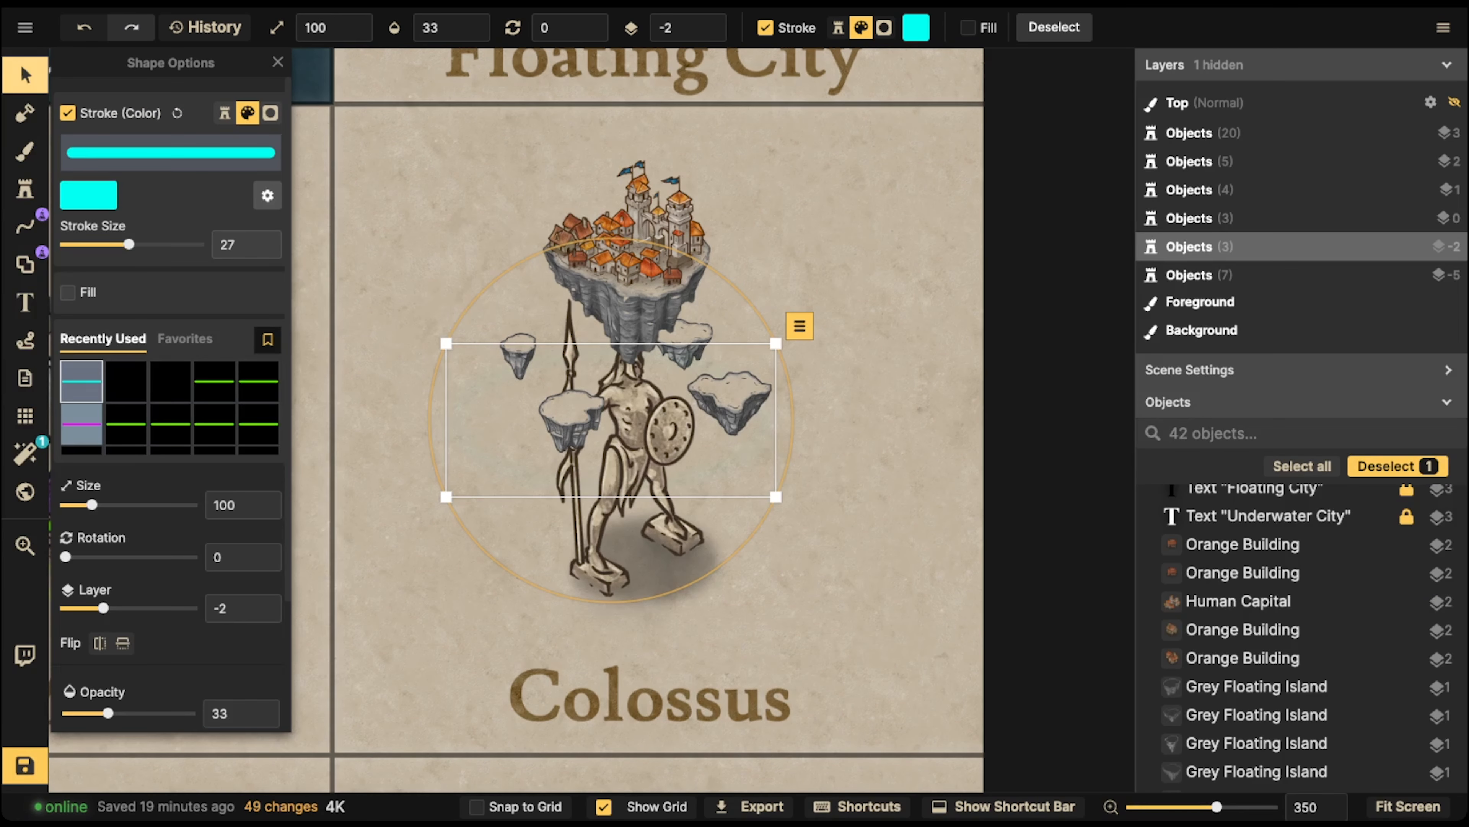
scroll(170, 405, down, 3)
click(70, 628)
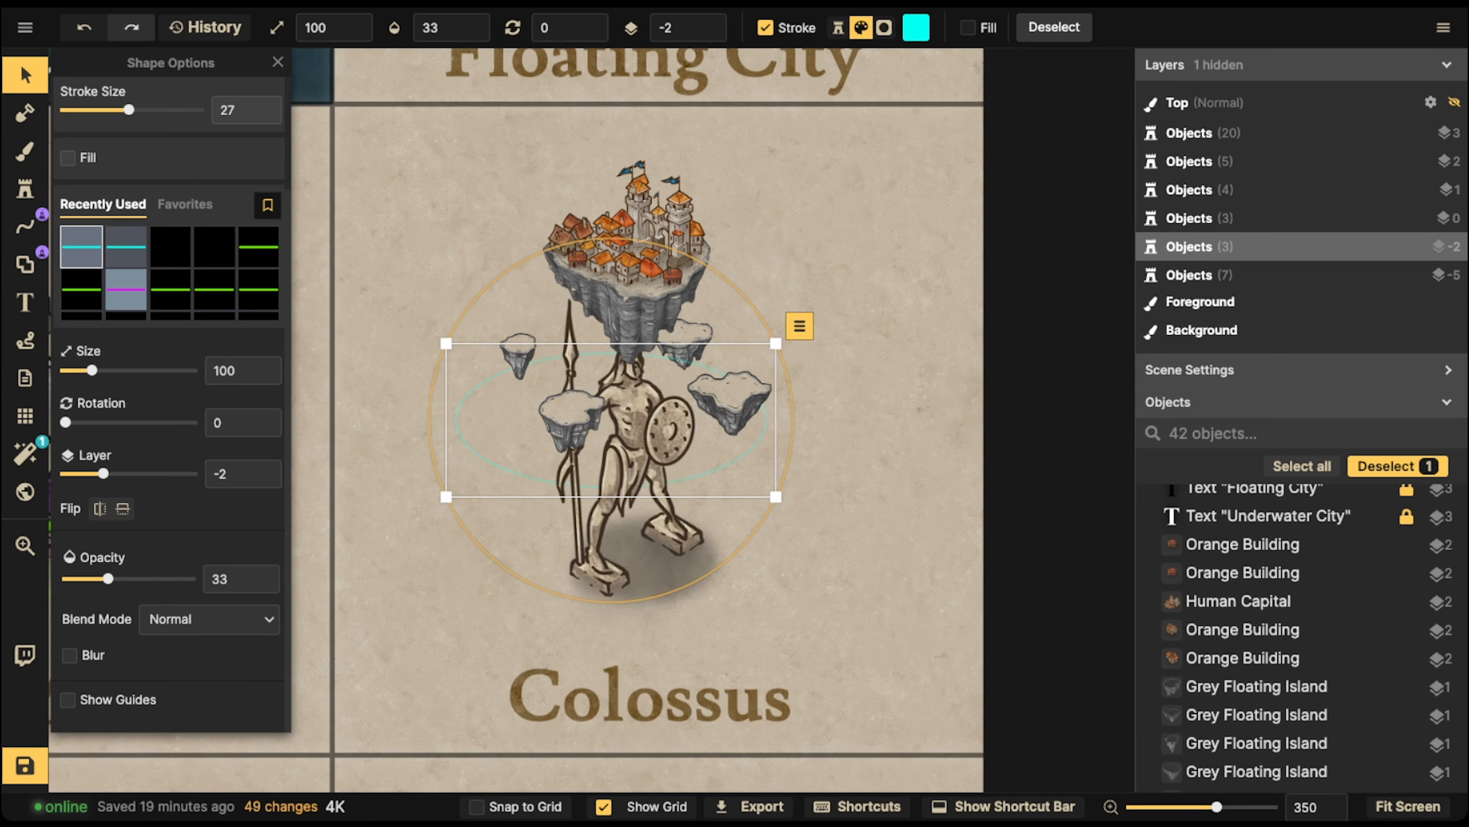
- Set the cyan ring's size to 127 and its stroke size to 79
mouse_move(91, 371)
mouse_down()
mouse_move(138, 371)
mouse_move(104, 371)
mouse_up()
scroll(104, 371, up, 3)
drag(136, 244, 154, 244)
scroll(572, 416, down, 3)
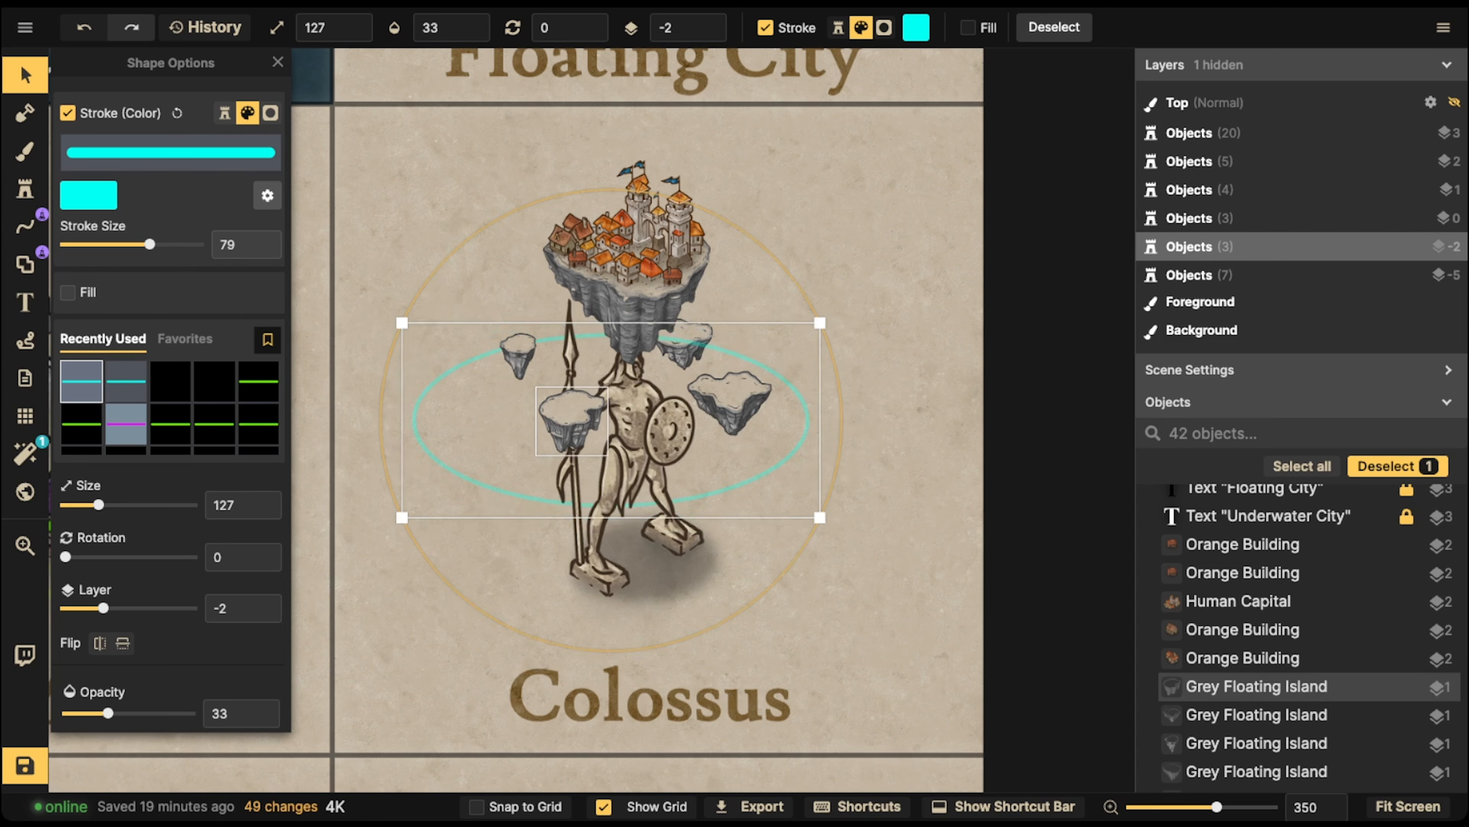
- Move the cyan ring up around the statue's torso and reduce its size to 107
drag(571, 416, 593, 387)
scroll(633, 385, down, 1)
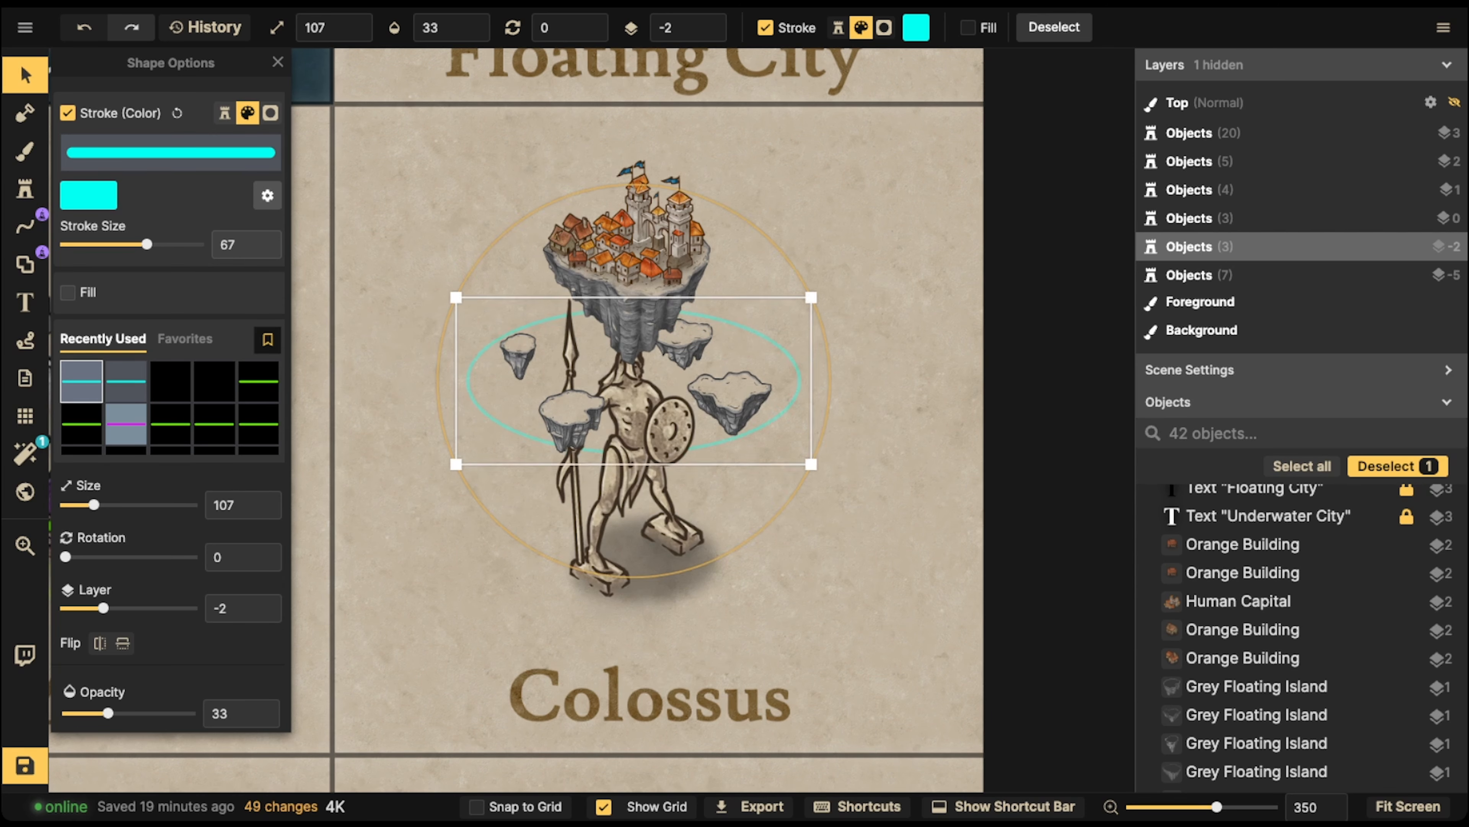
key(Escape)
- Reposition the four small floating islands outward so they sit along the cyan ring around the statue
drag(572, 416, 560, 437)
key(Escape)
drag(730, 399, 759, 429)
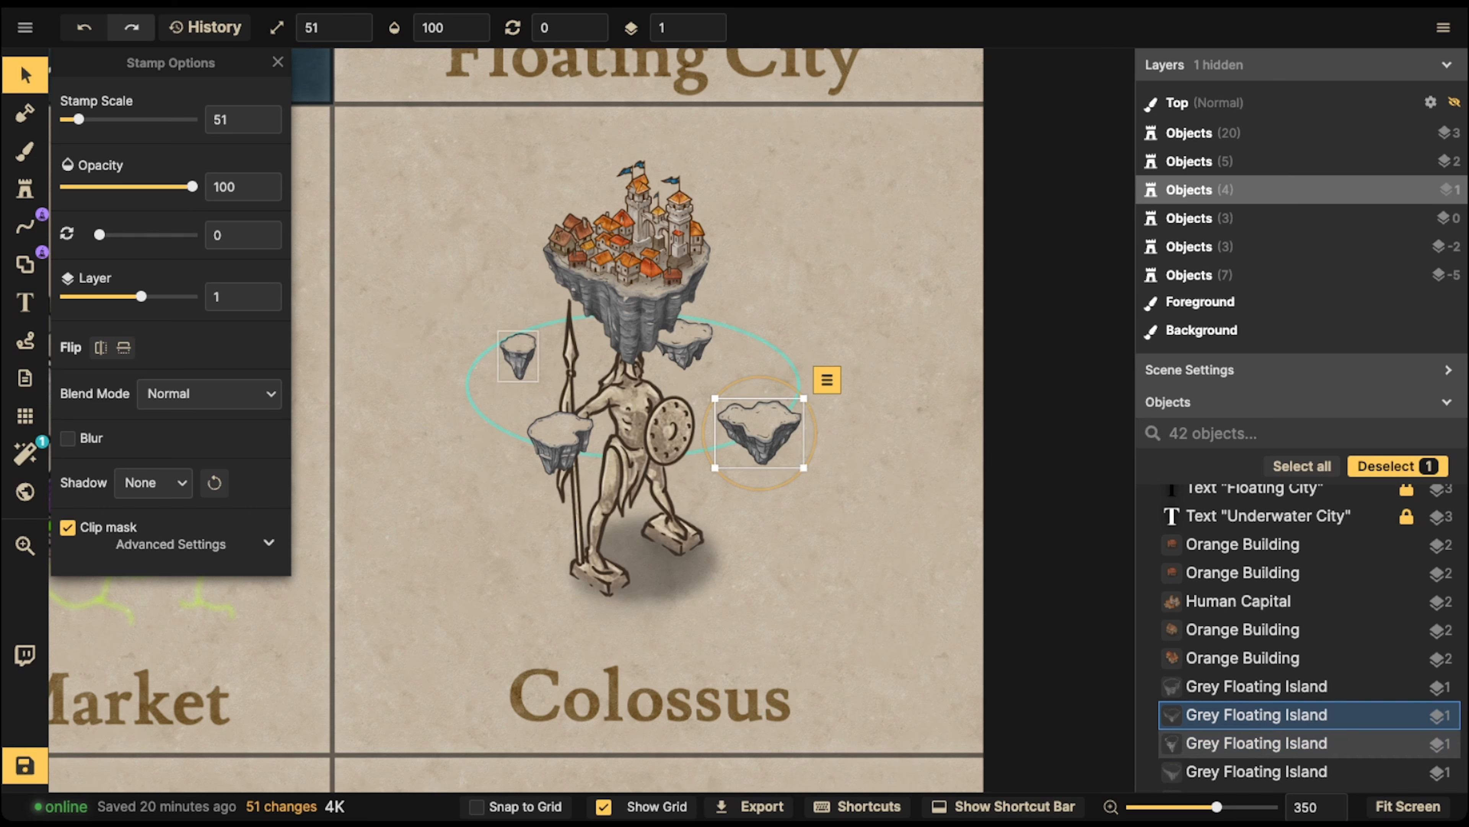
drag(519, 354, 515, 339)
drag(690, 345, 701, 327)
key(Escape)
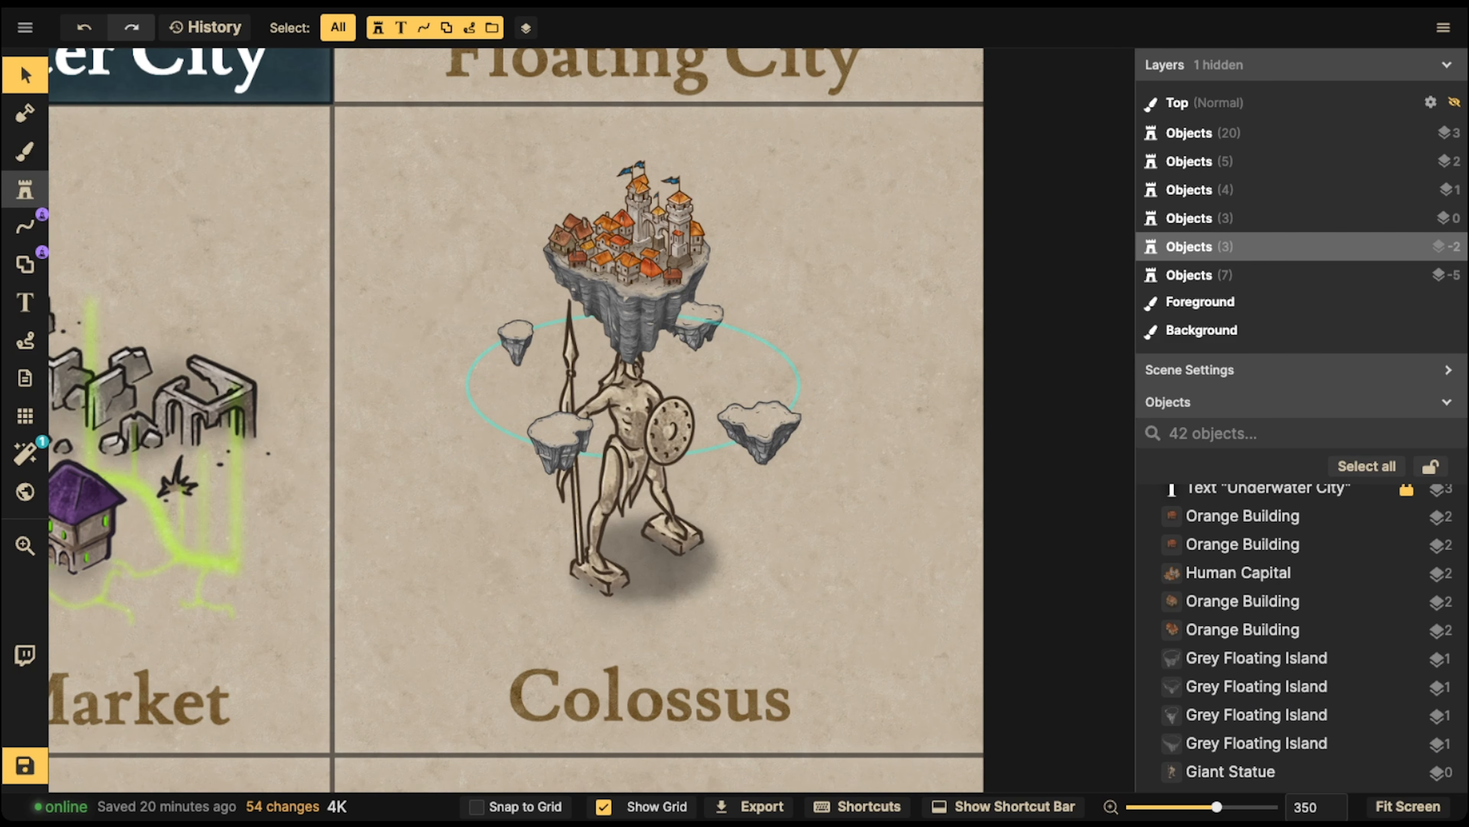
- Stamp Grey Floating Rocks at scale 41 on layer 0 along the ring's western and front arc
click(25, 190)
scroll(542, 348, up, 5)
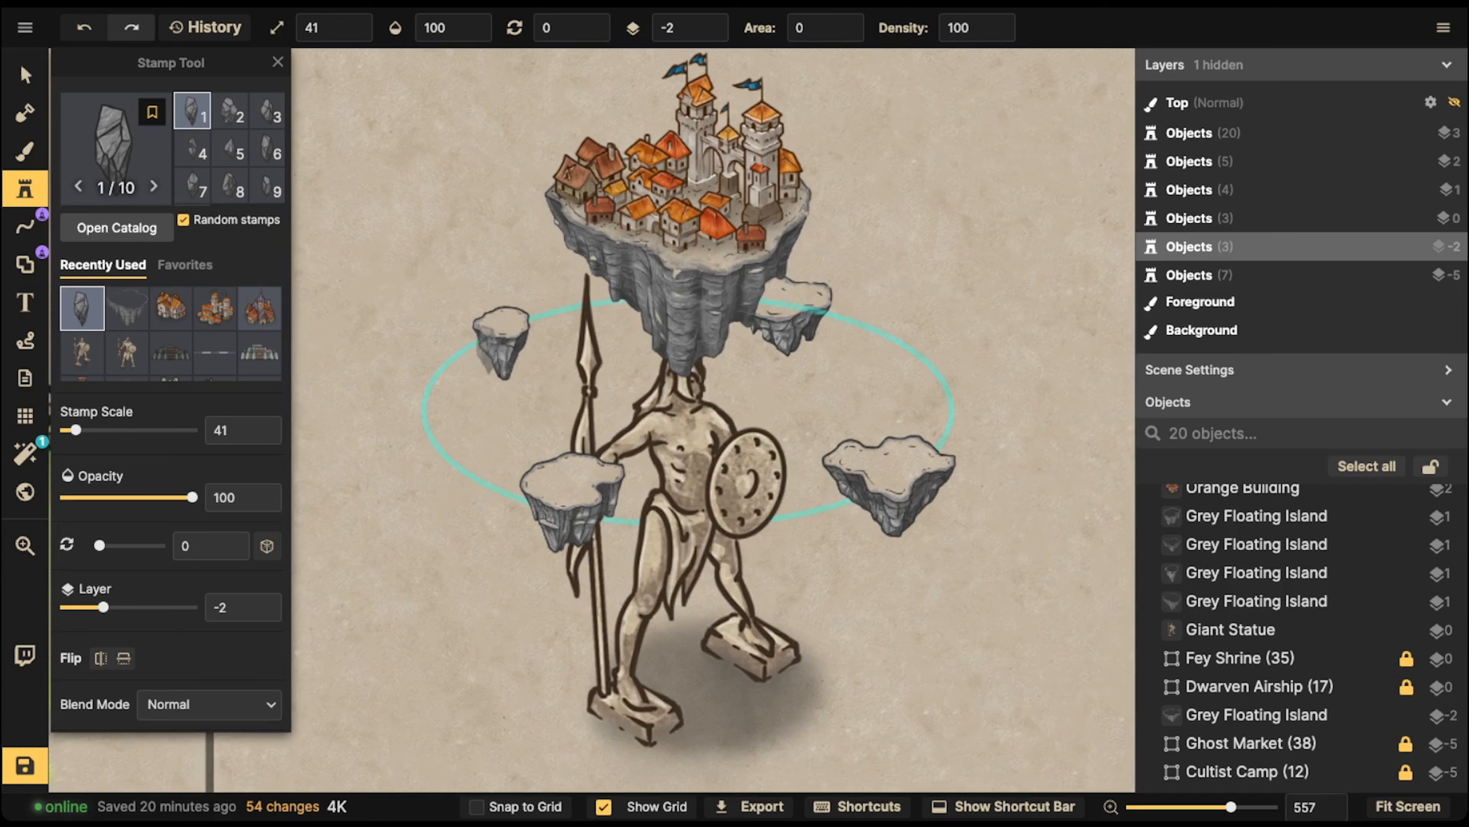
double_click(711, 20)
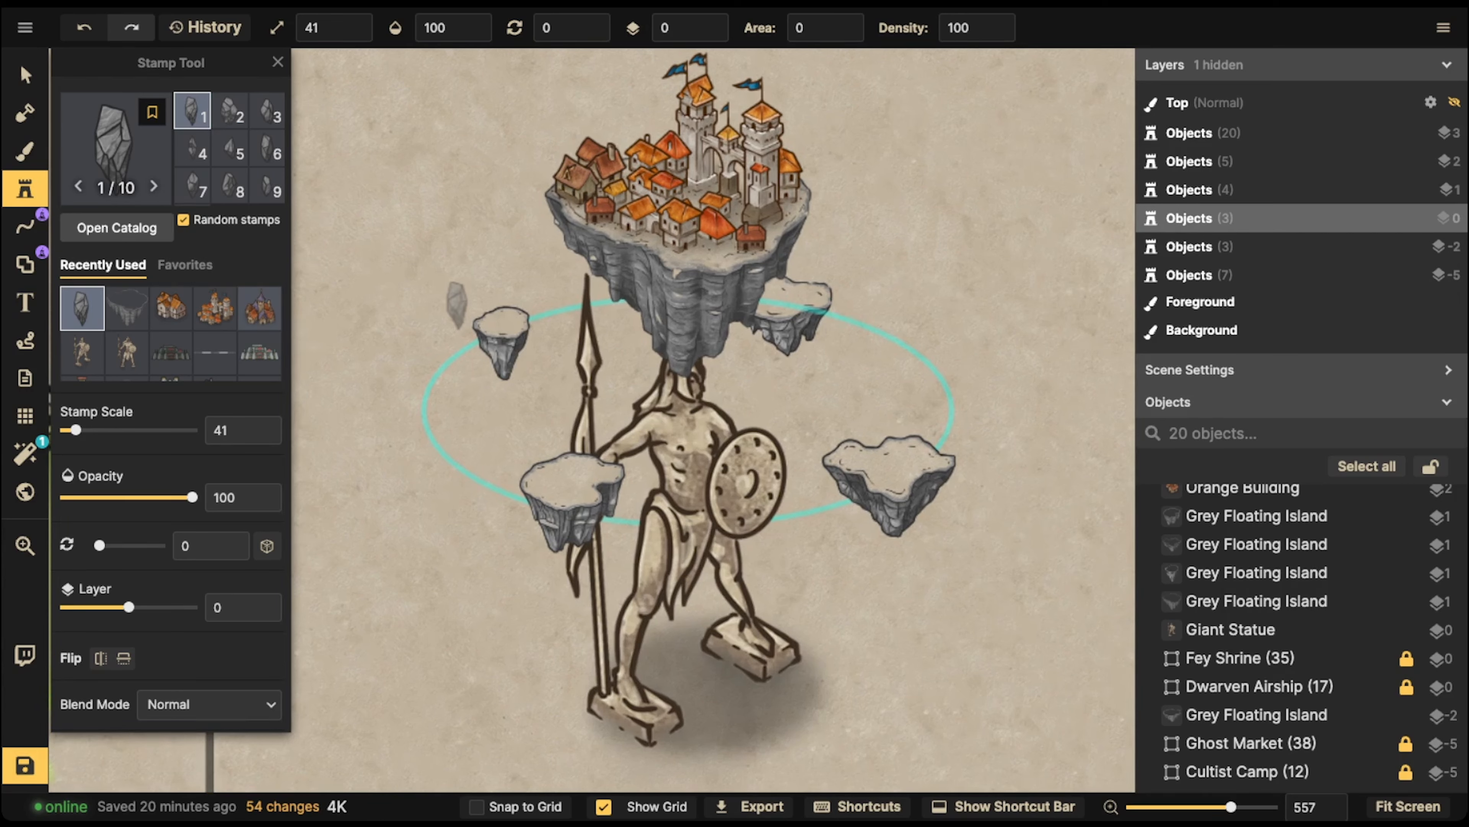
click(457, 339)
click(423, 385)
click(434, 399)
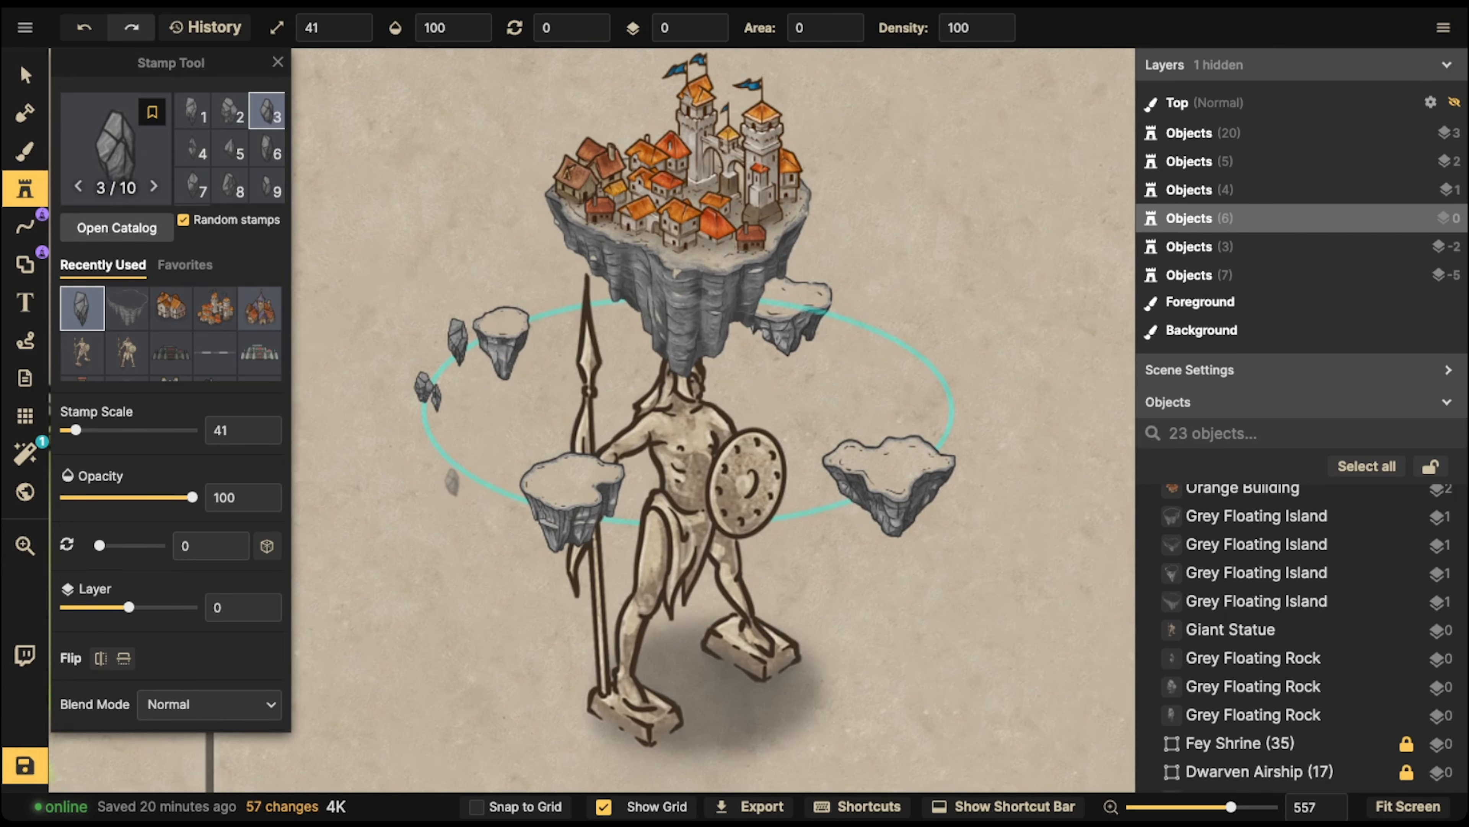
click(457, 466)
click(485, 481)
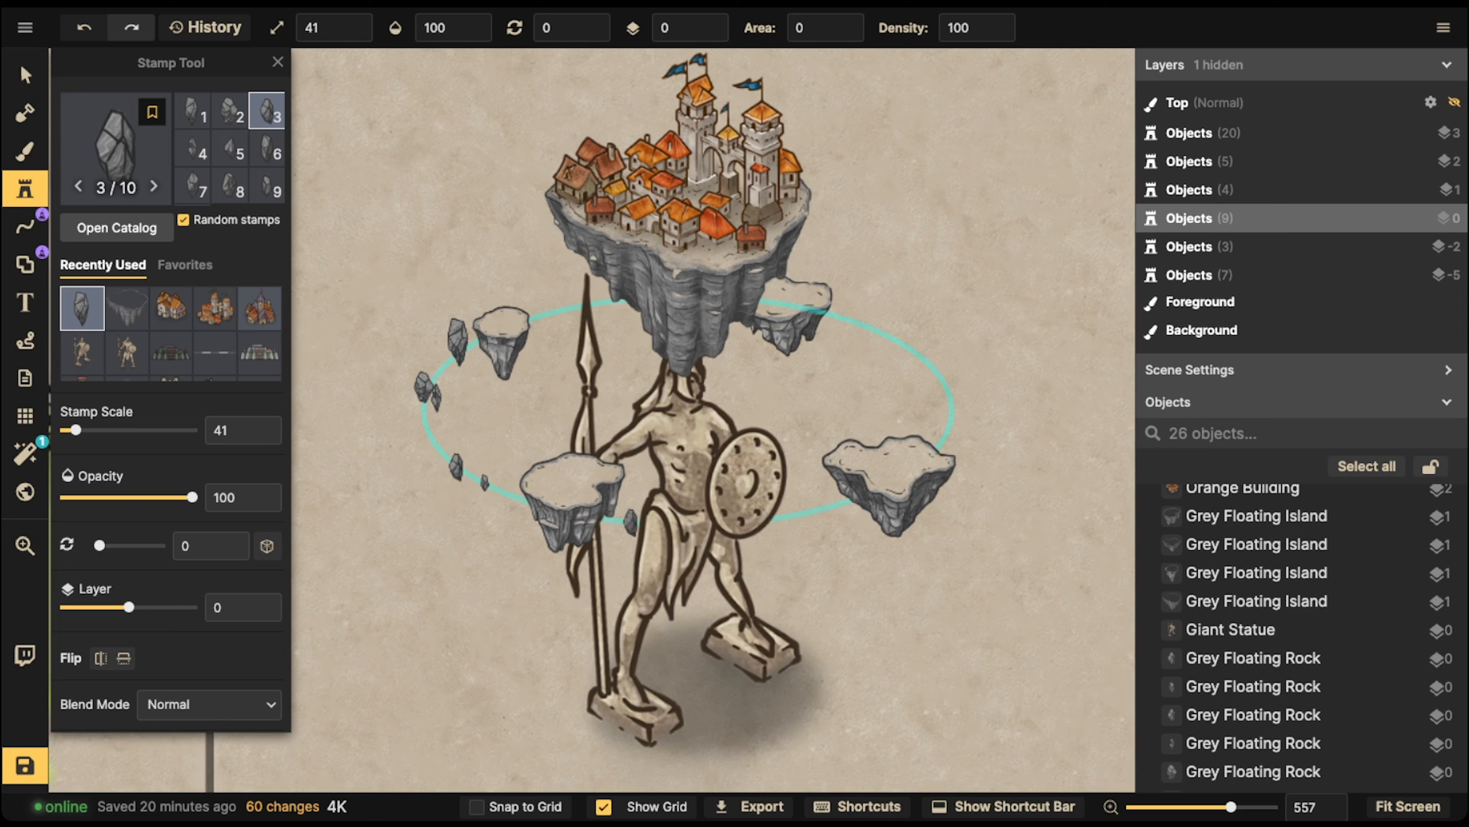
click(678, 525)
click(694, 526)
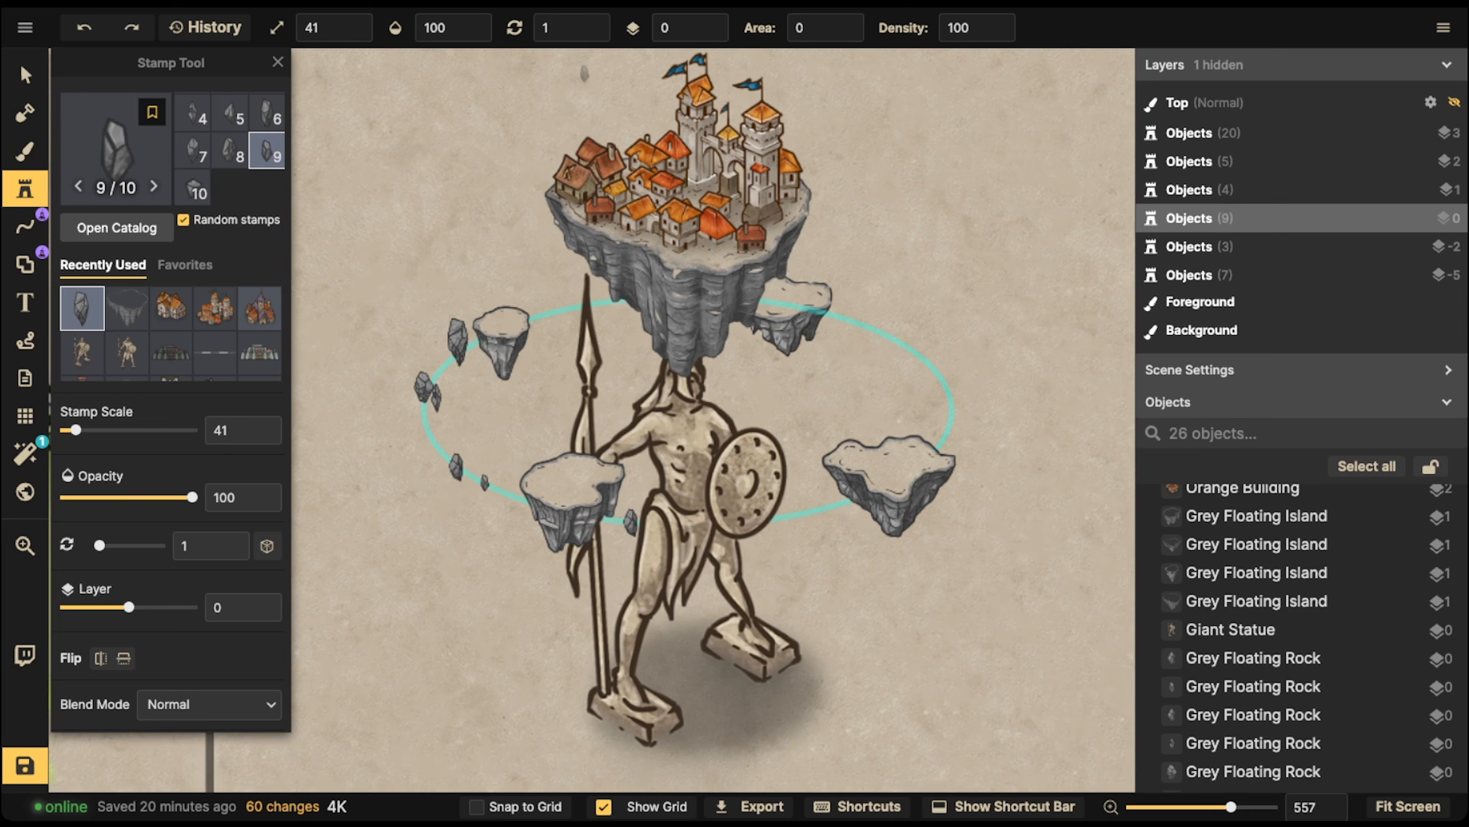
- Stamp more Grey Floating Rocks on layer 2 in front of the statue and around the rest of the ring
click(711, 21)
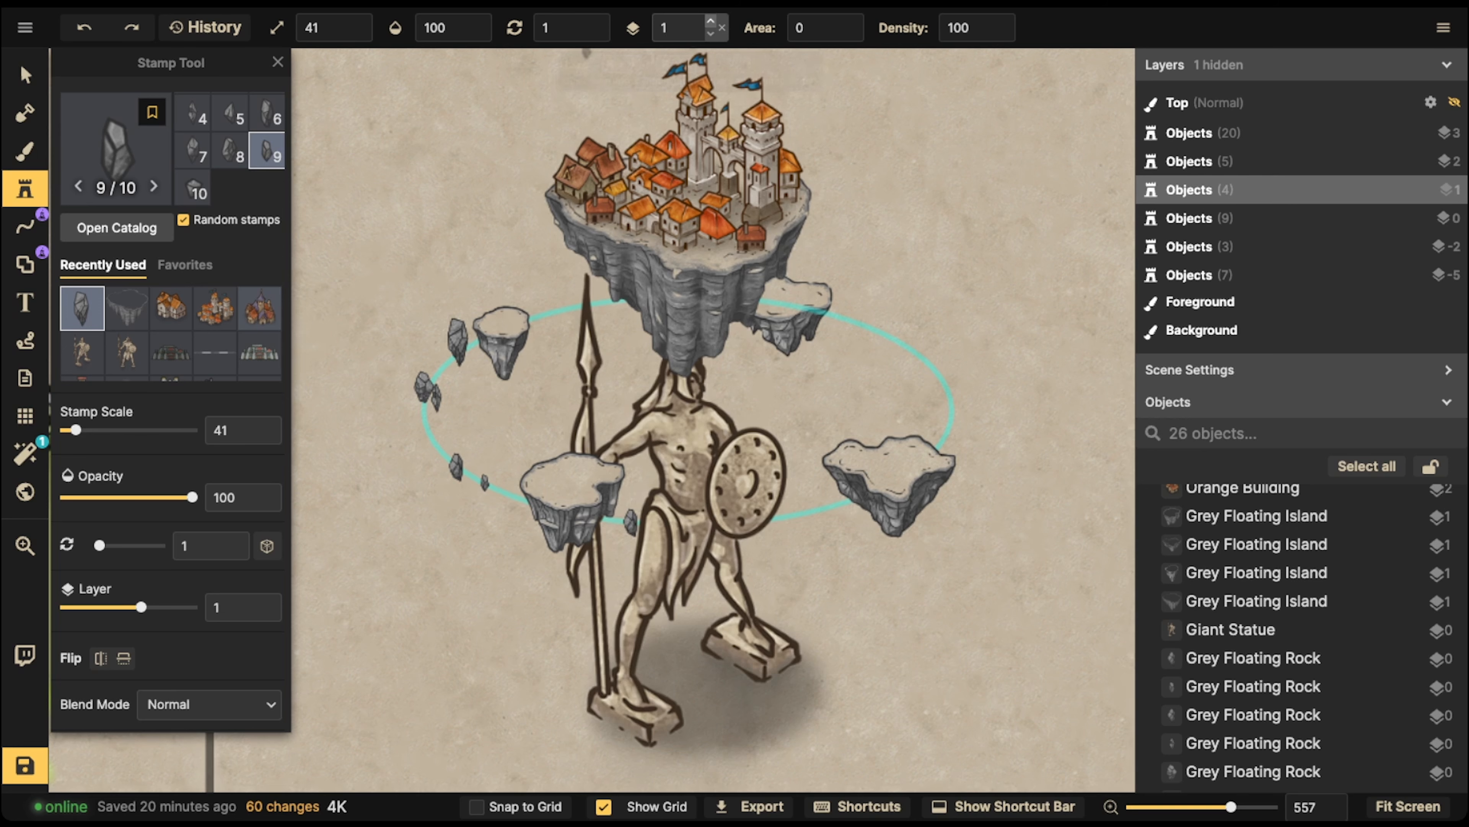
click(711, 22)
click(686, 513)
click(684, 541)
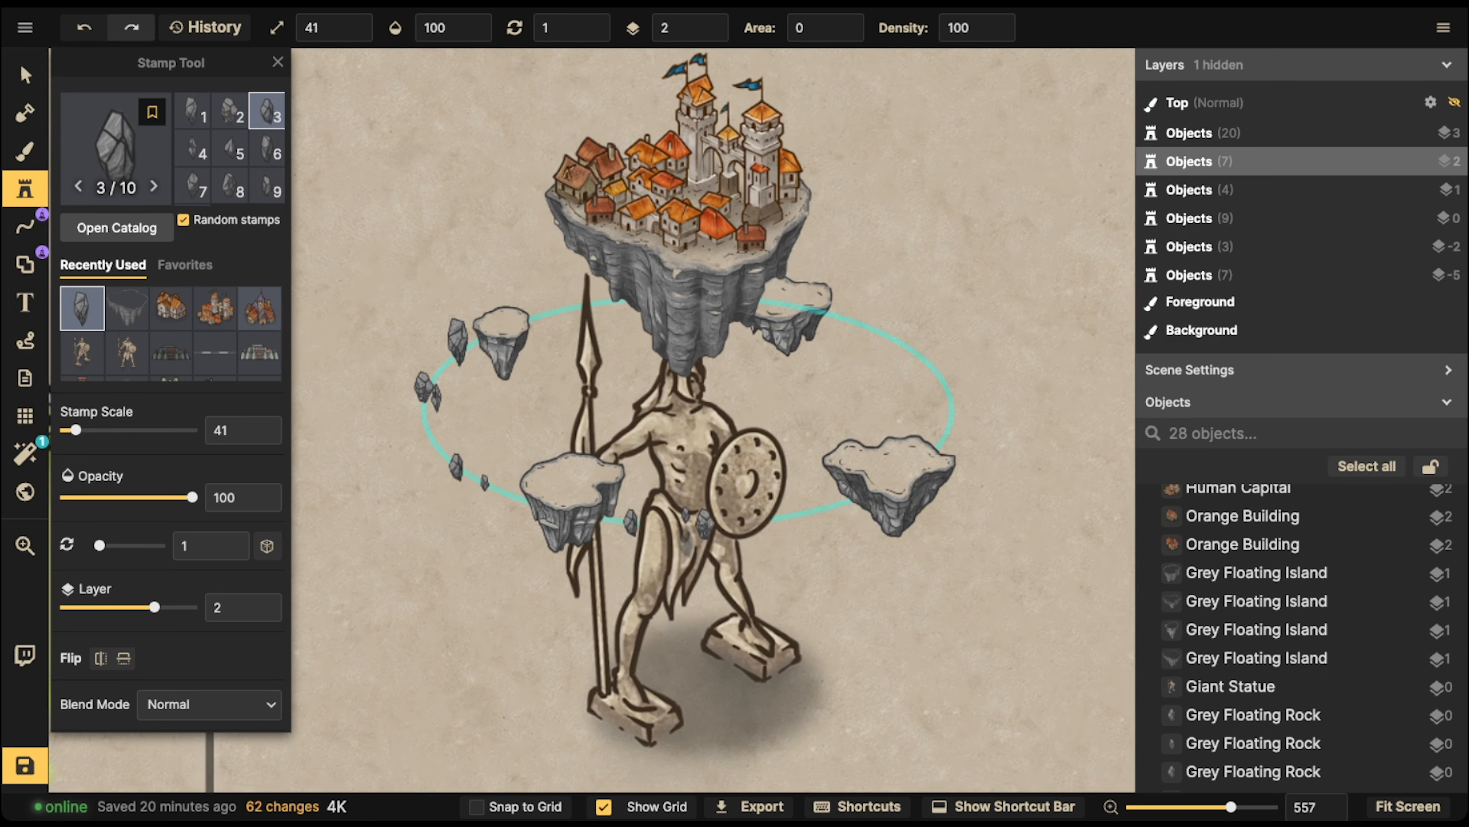
click(706, 524)
click(800, 514)
click(931, 370)
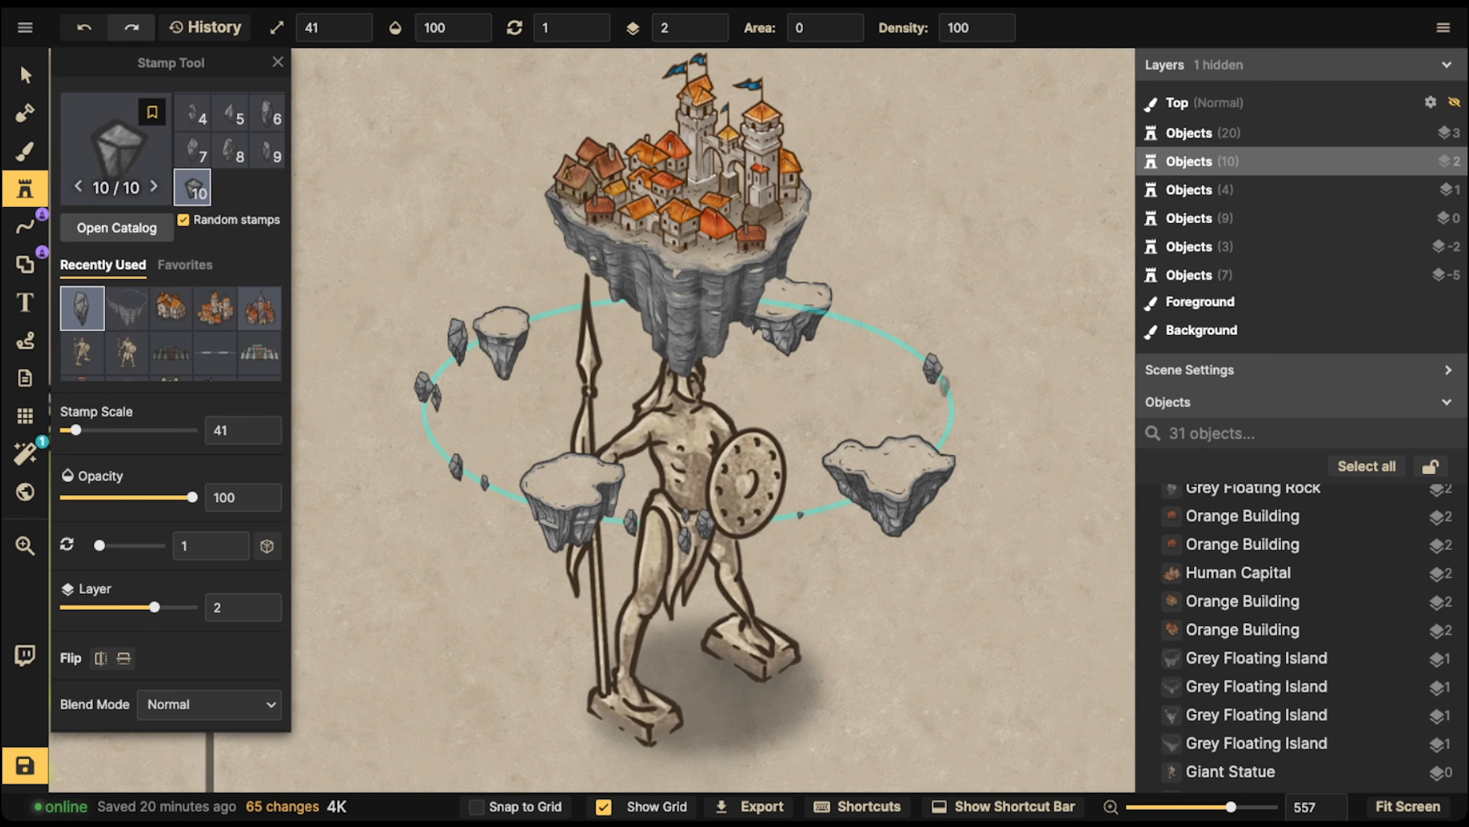
click(944, 385)
click(857, 319)
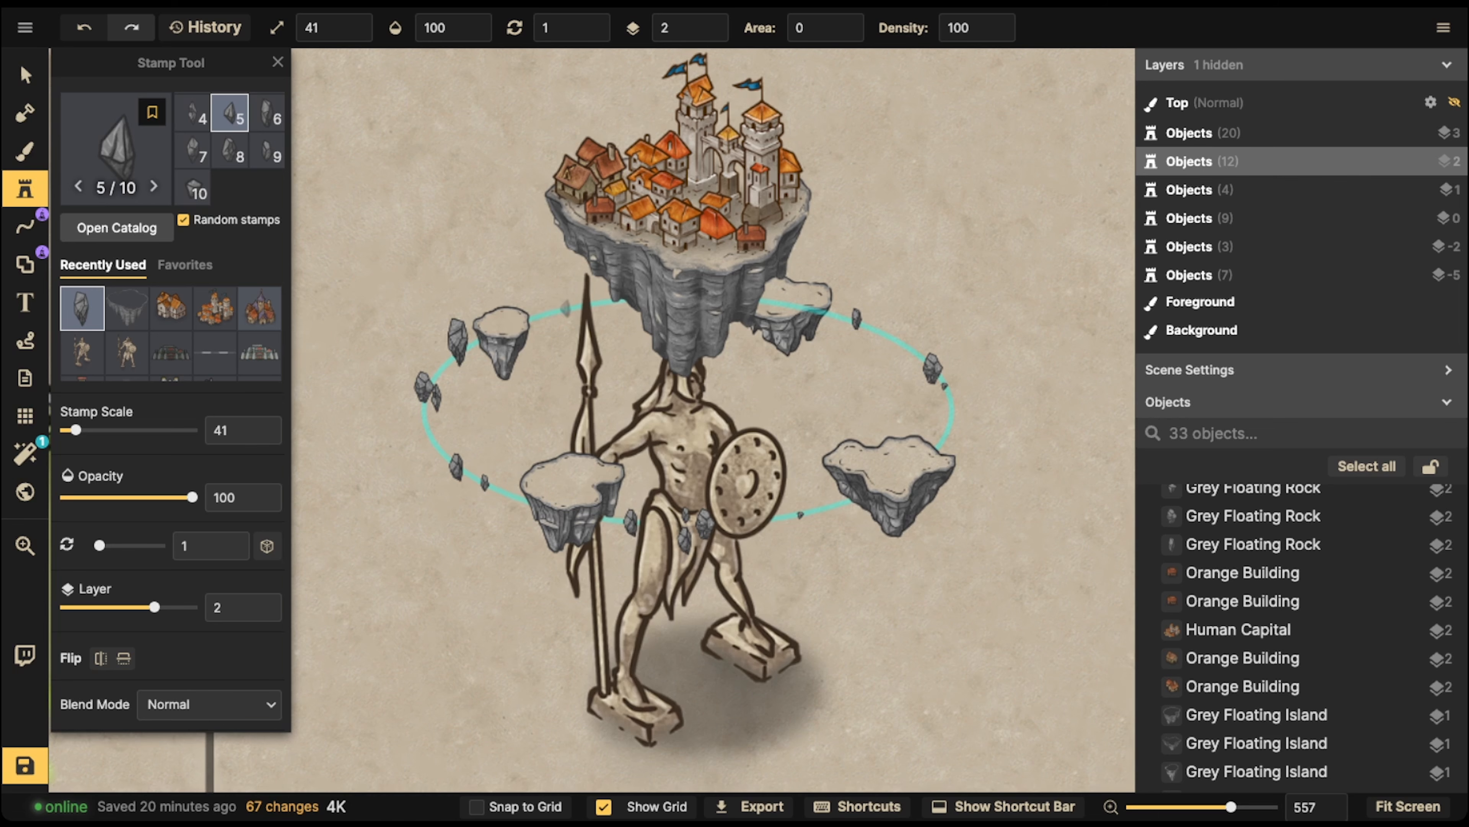
click(566, 308)
click(762, 521)
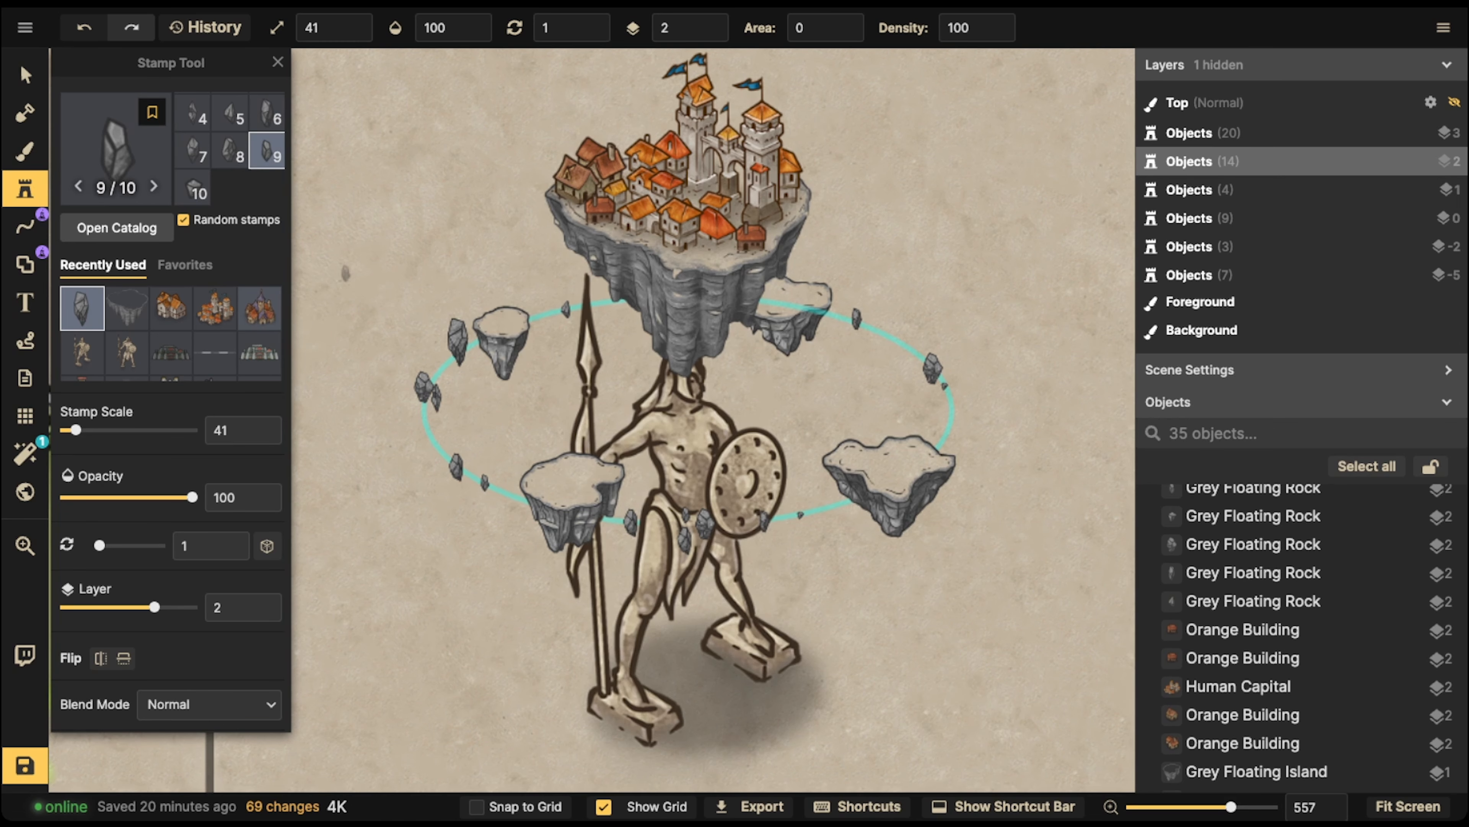
- Delete the cyan ellipse ring around the statue
key(v)
click(537, 316)
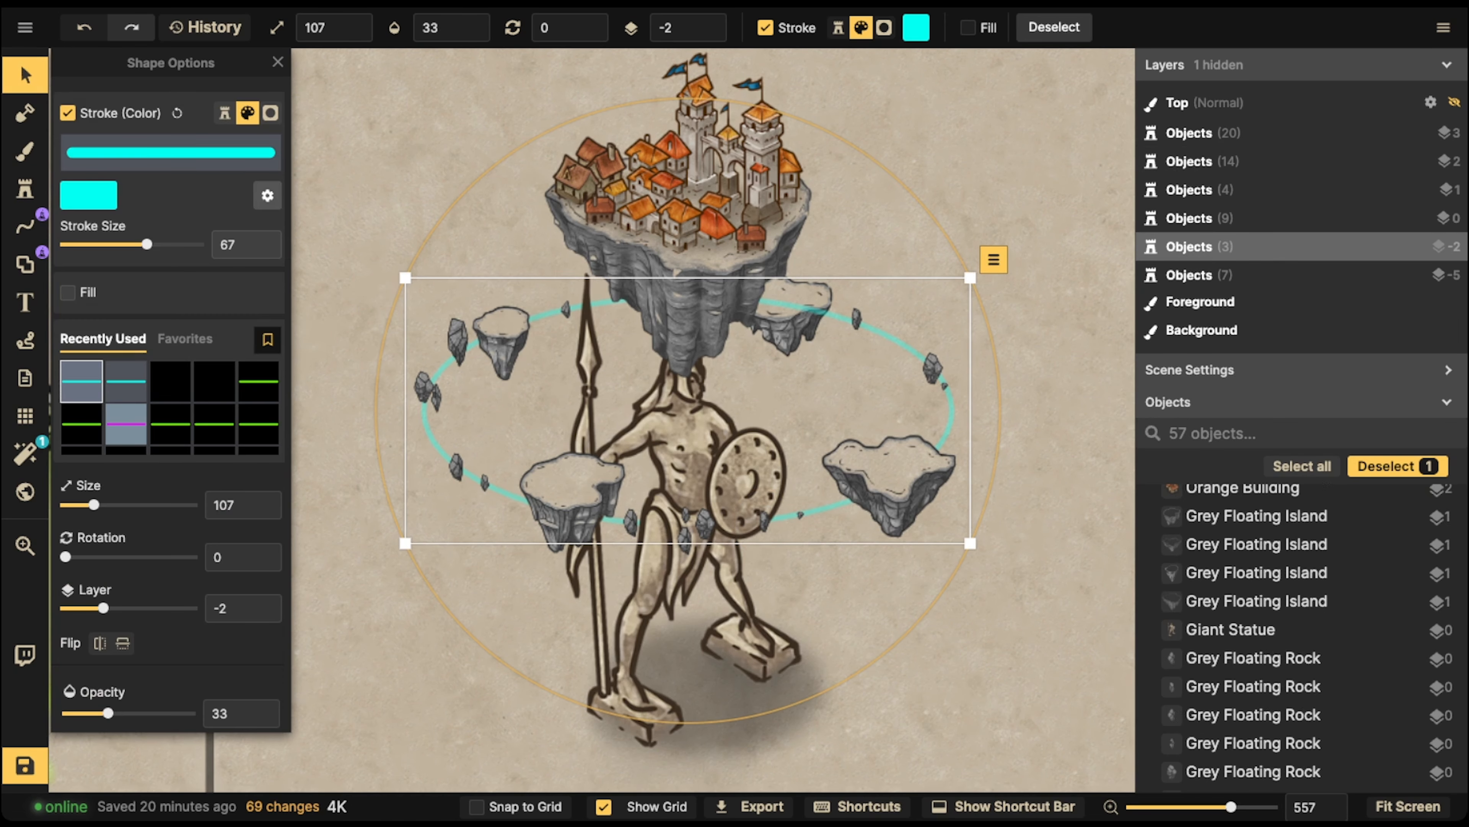
key(Delete)
scroll(536, 334, down, 5)
scroll(502, 307, down, 2)
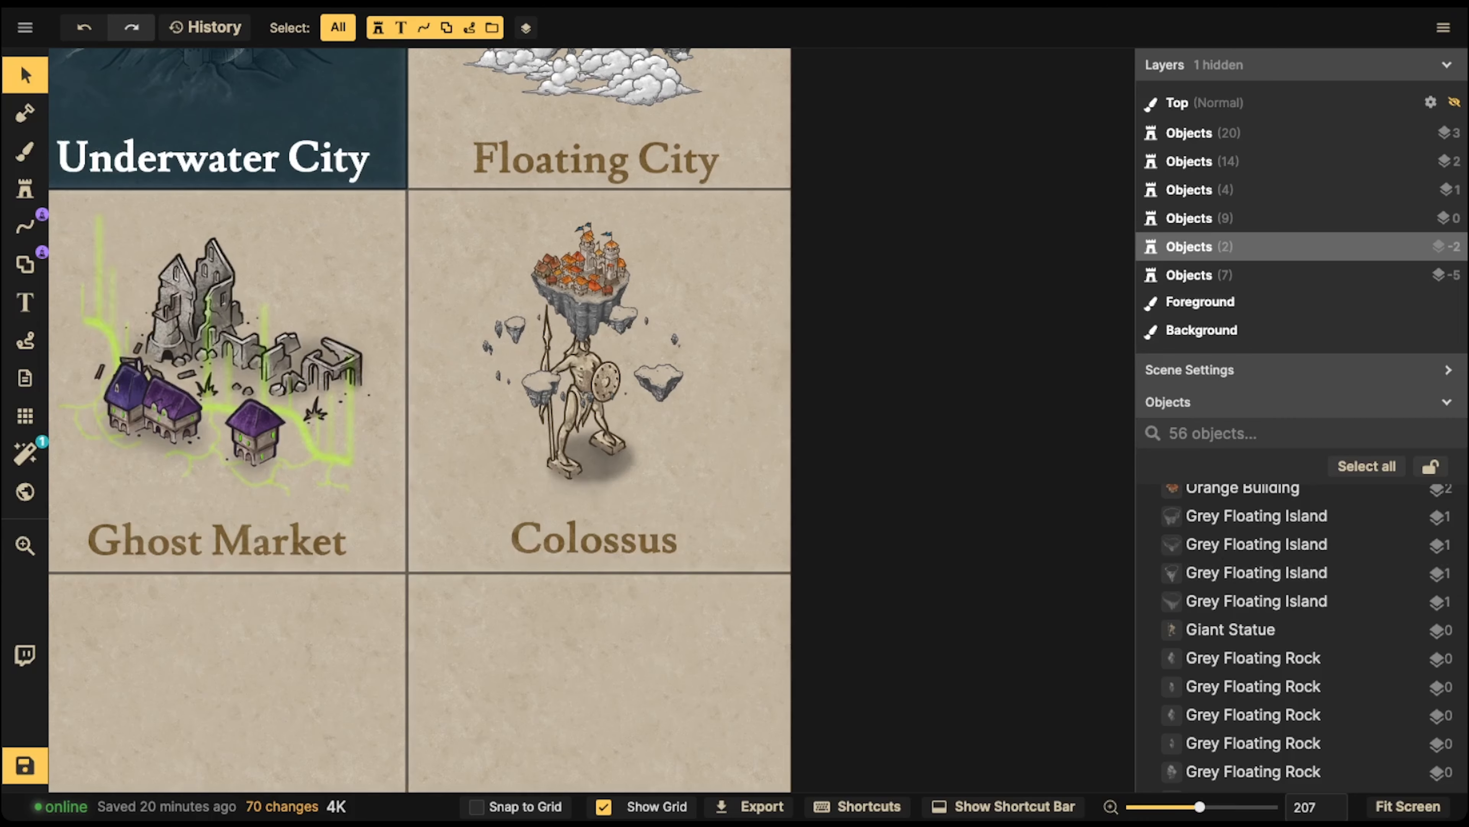
- Duplicate the statue's ground shadow at size 30 and place it below the large island on the shield side
scroll(613, 440, up, 3)
click(606, 467)
scroll(606, 468, up, 3)
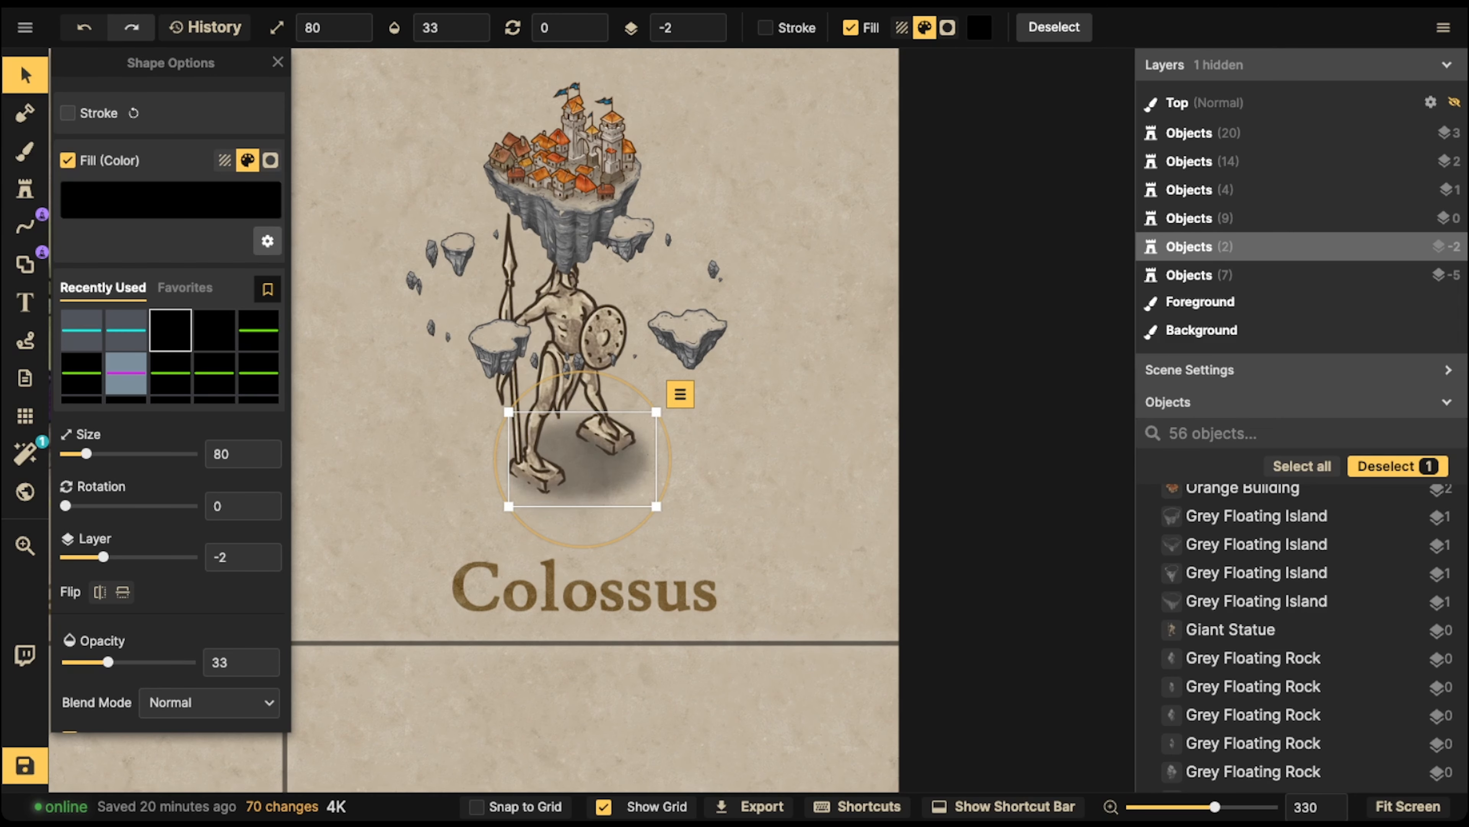
key(ctrl+v)
scroll(693, 484, down, 5)
drag(692, 484, 686, 467)
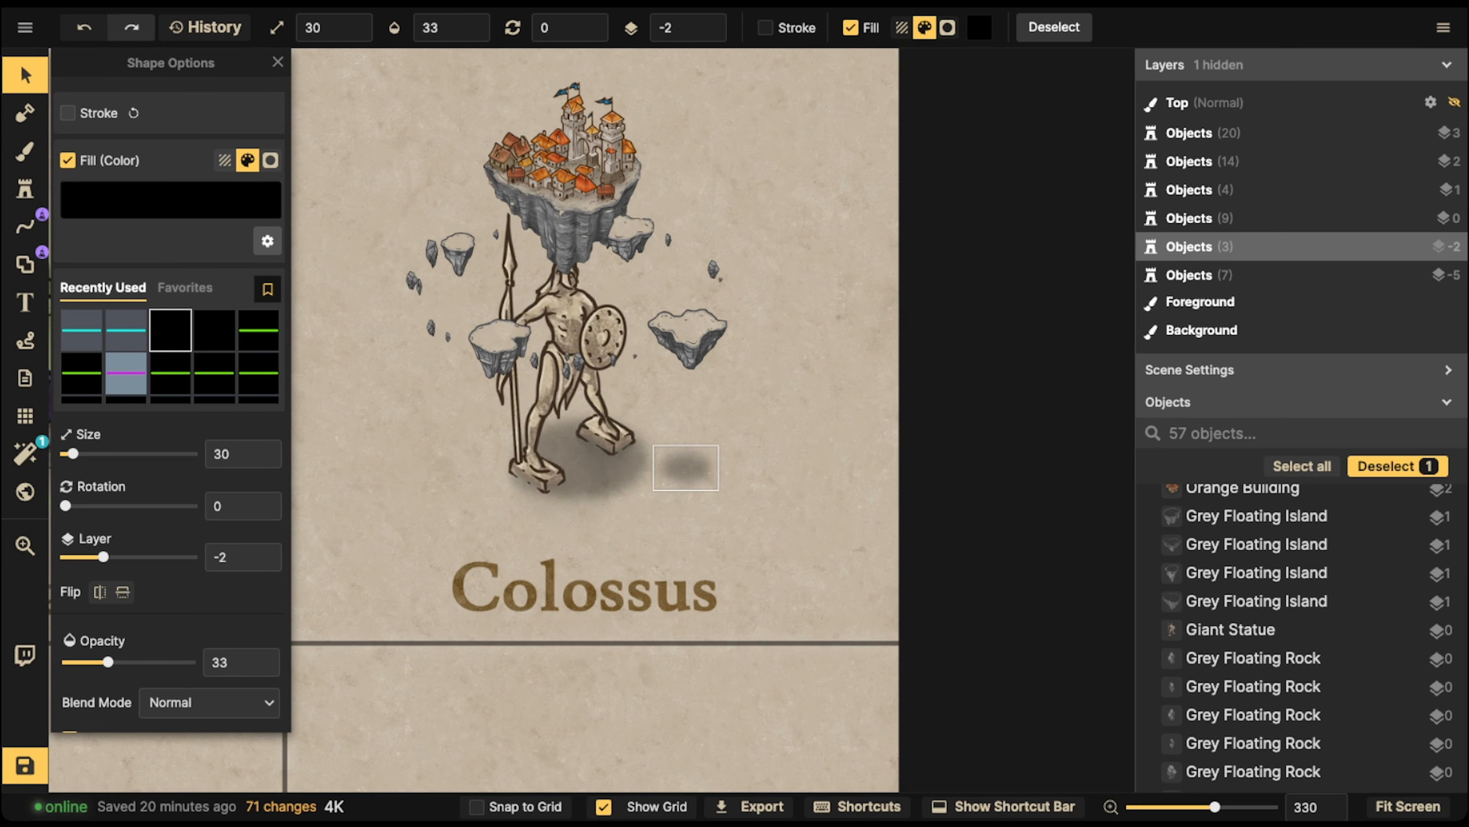
- Paste shadows for the other islands: size 30 below the spear-side island, size 20 below the small far island, and size 30 behind the shield
key(ctrl+v)
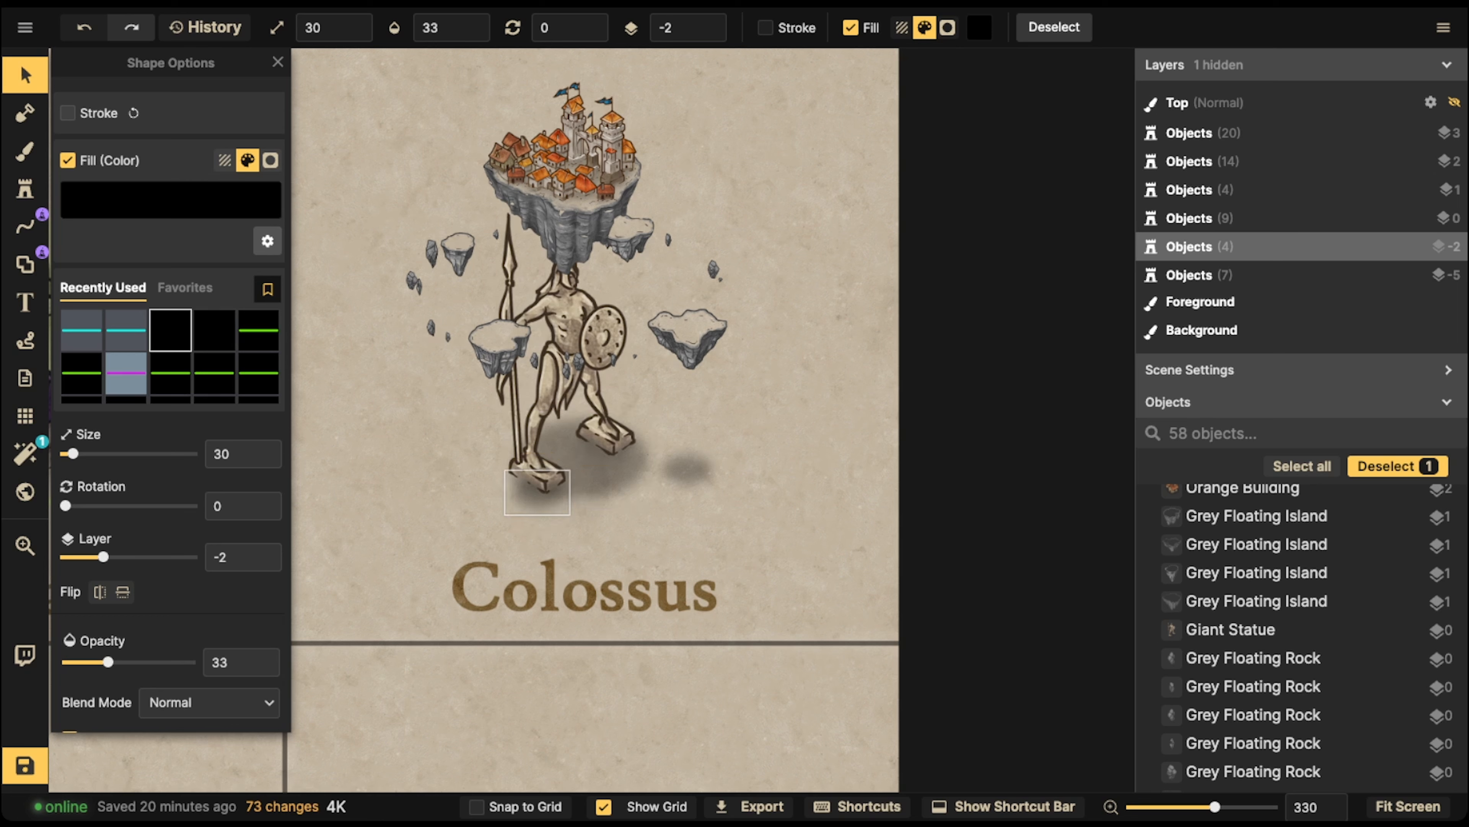
drag(537, 492, 504, 499)
key(ctrl+v)
scroll(447, 398, down, 1)
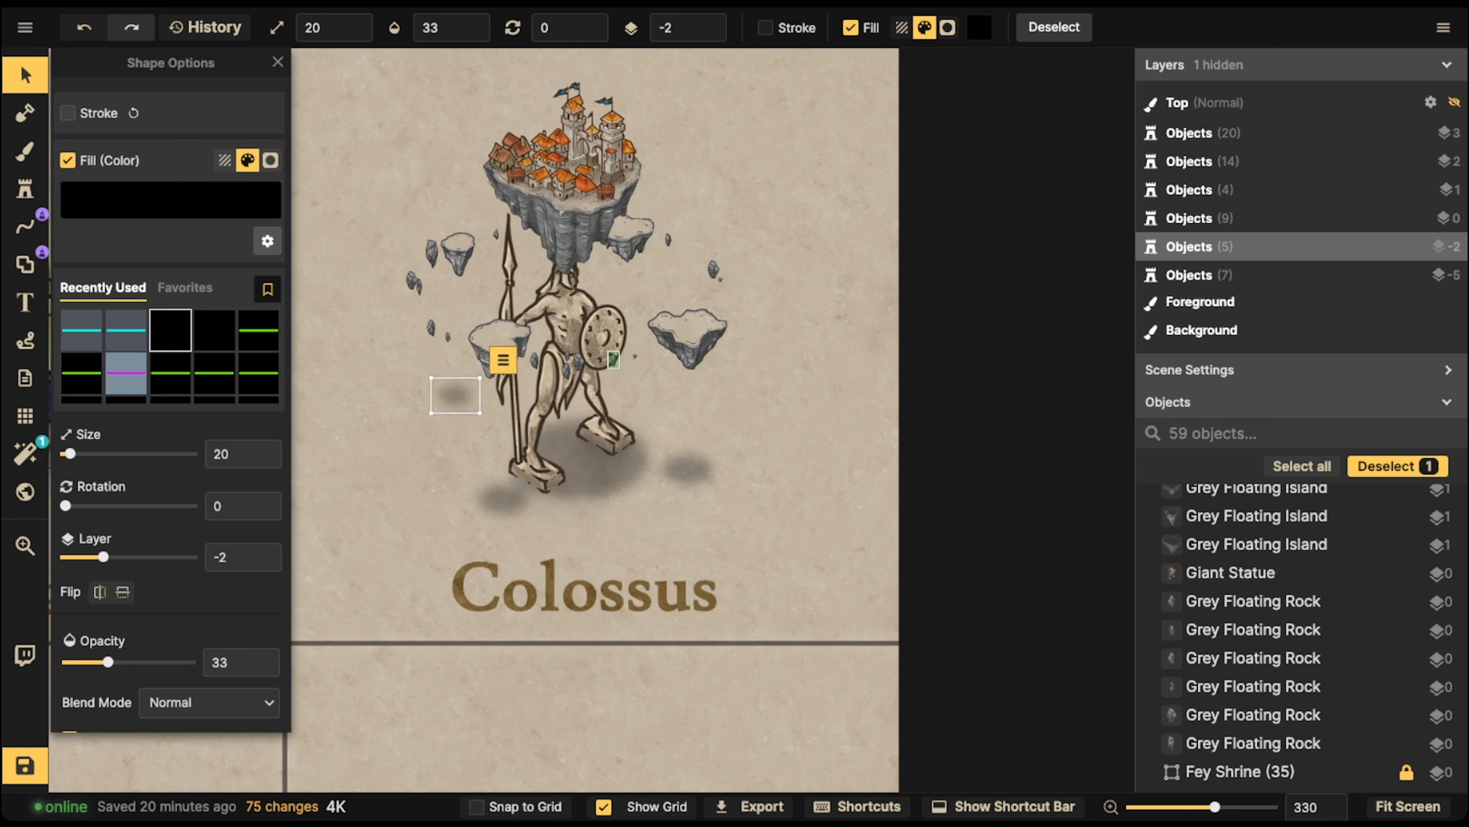
key(ctrl+v)
scroll(613, 359, up, 1)
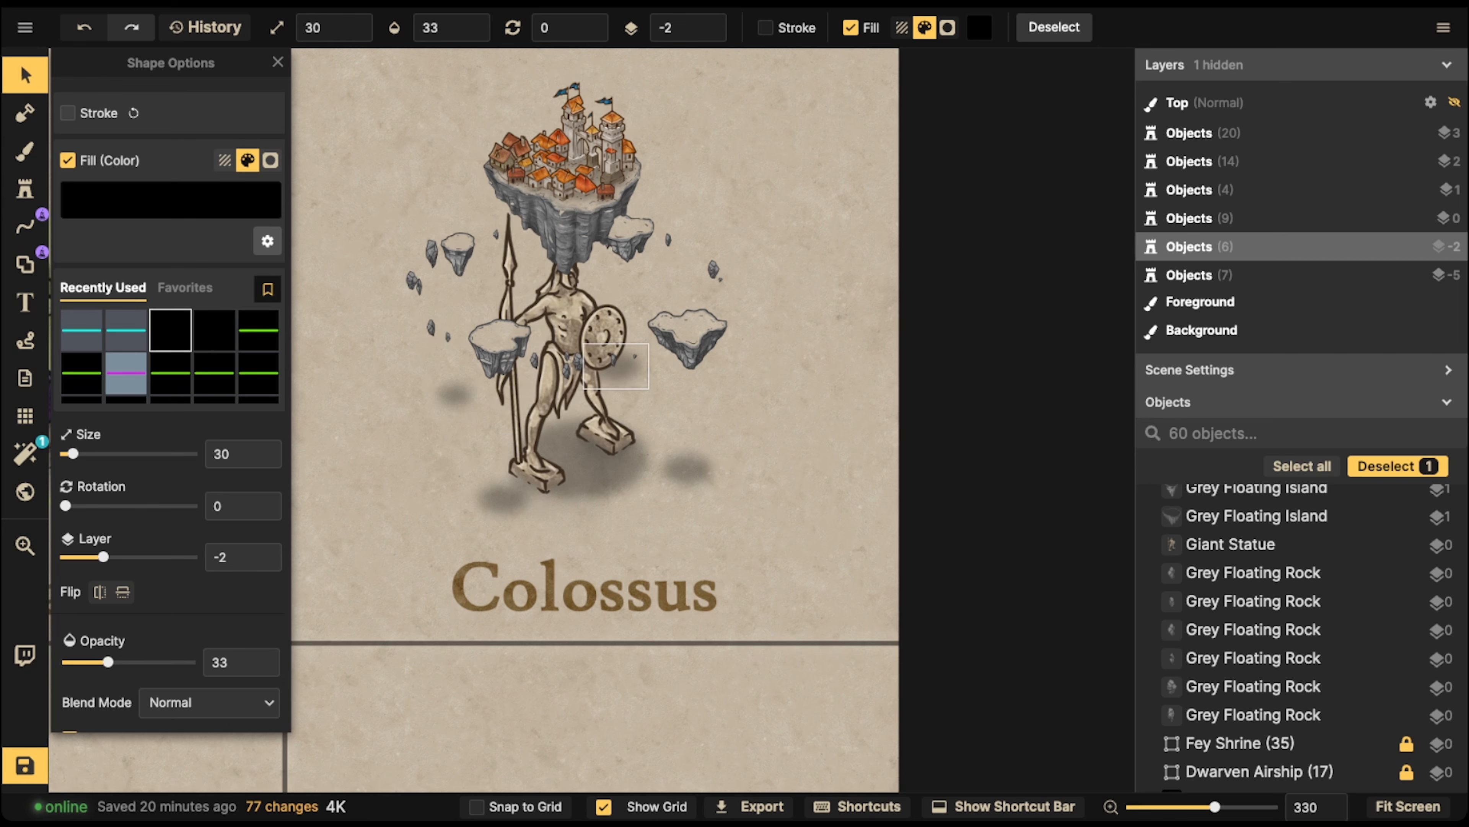
click(400, 425)
scroll(399, 425, down, 2)
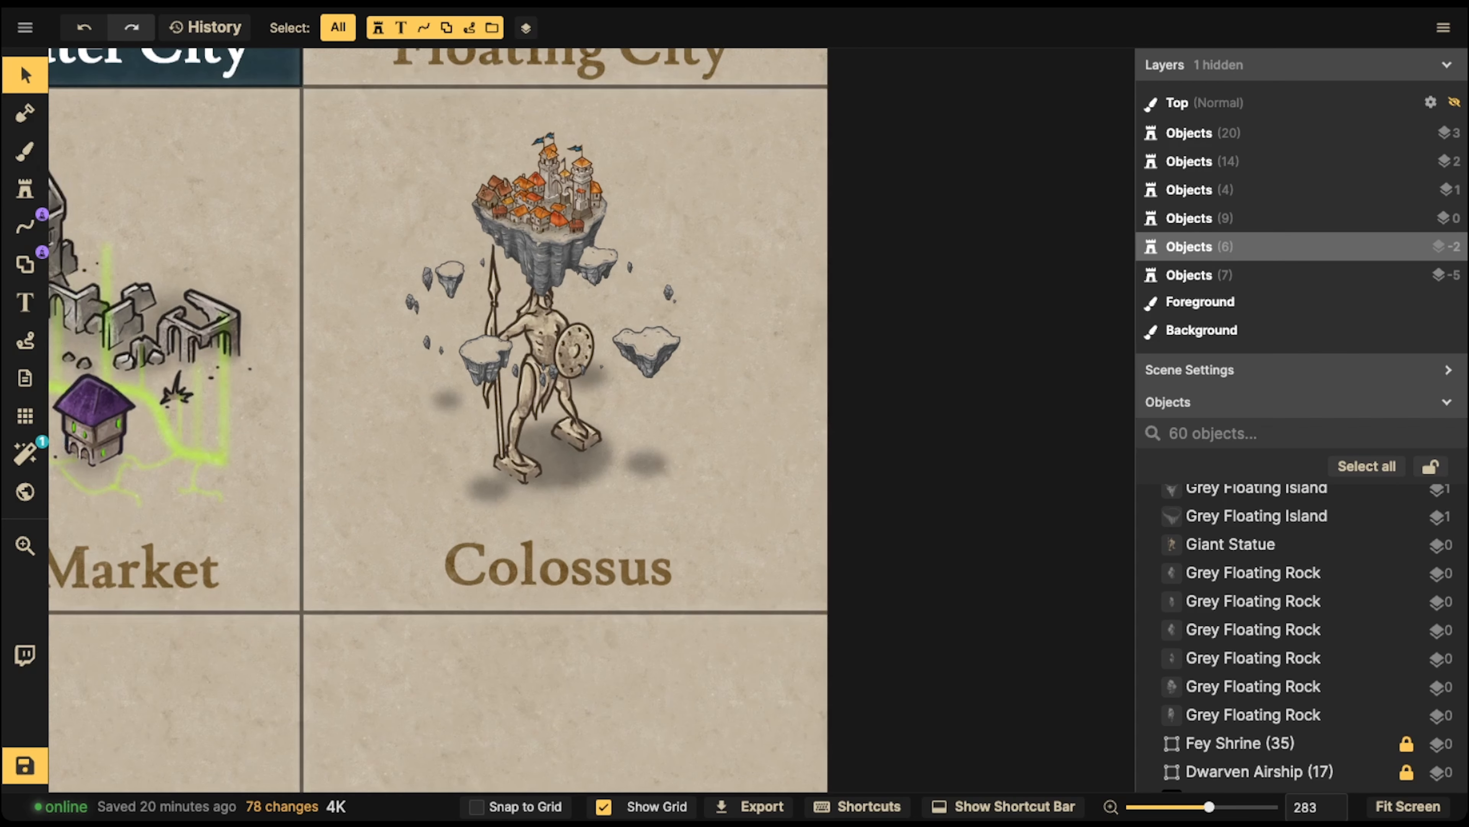
- Select all the Colossus artwork and move it slightly down and right within its cell
drag(338, 138, 683, 510)
drag(544, 353, 564, 370)
scroll(541, 288, up, 5)
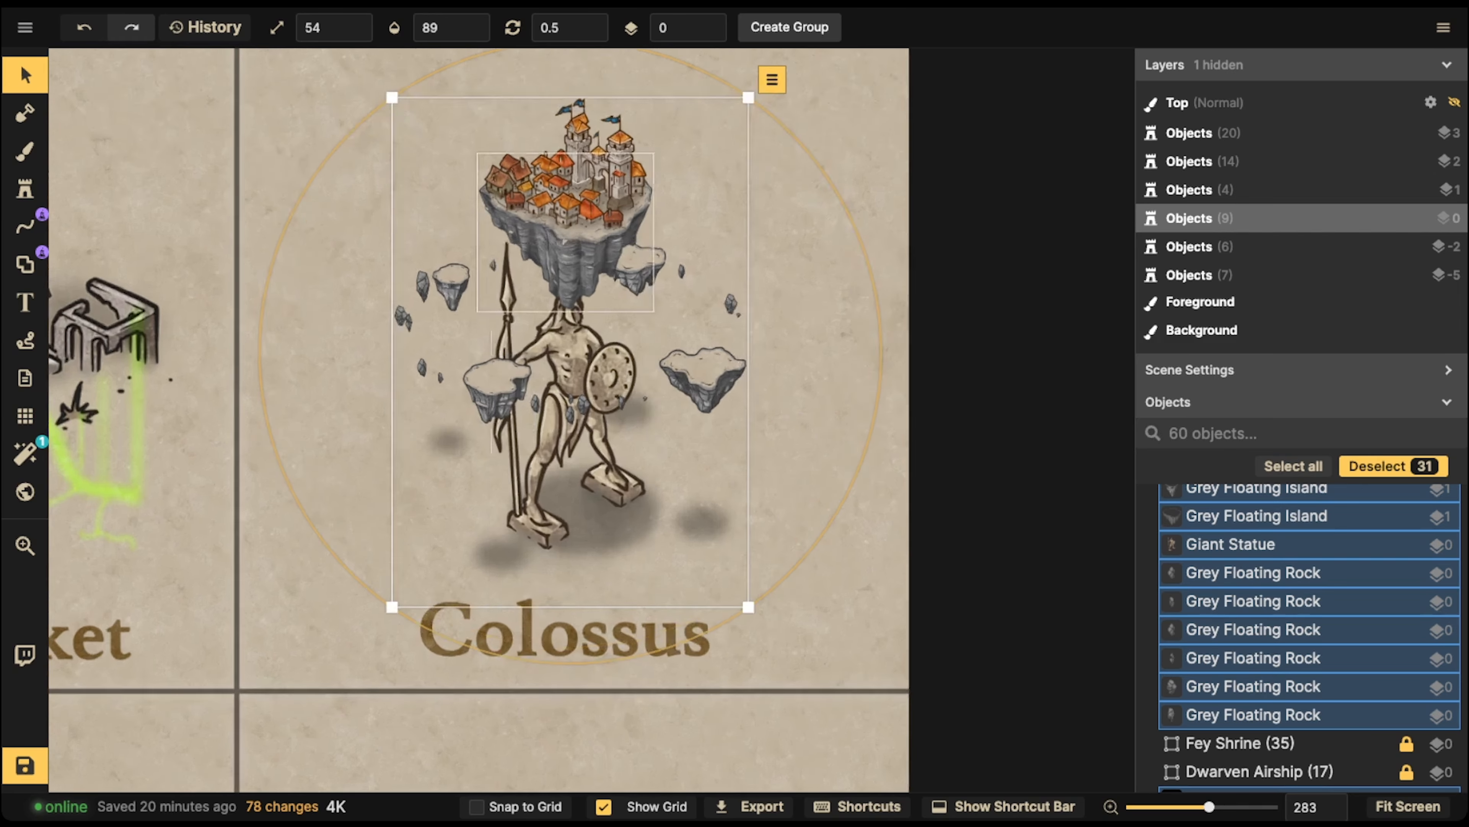
click(509, 173)
- Stamp Orange Buildings at scale 73 on layer 2: two on the large shield-side island and one on the island behind the city
click(25, 189)
scroll(417, 249, up, 5)
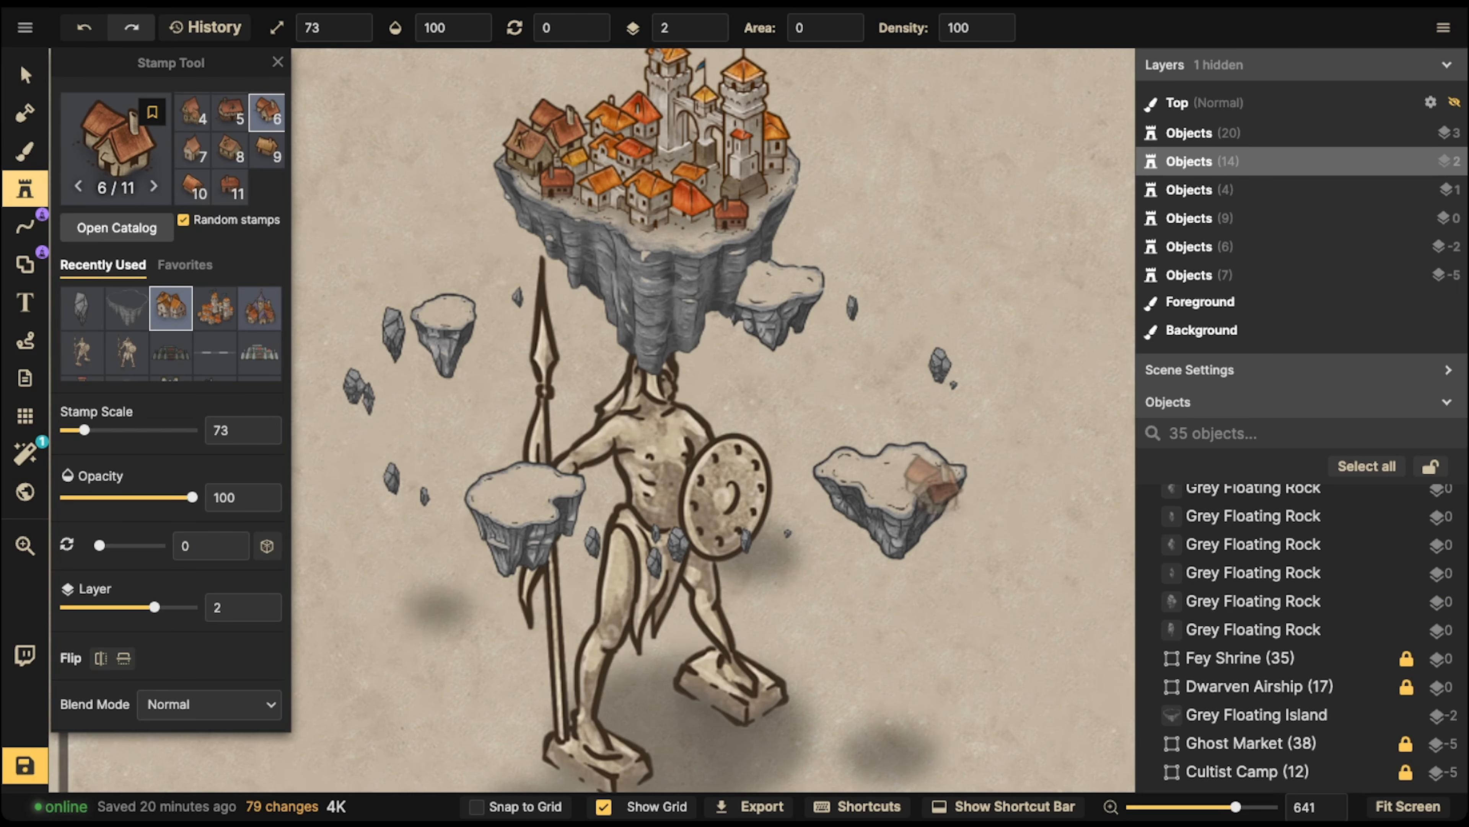
click(903, 458)
click(891, 466)
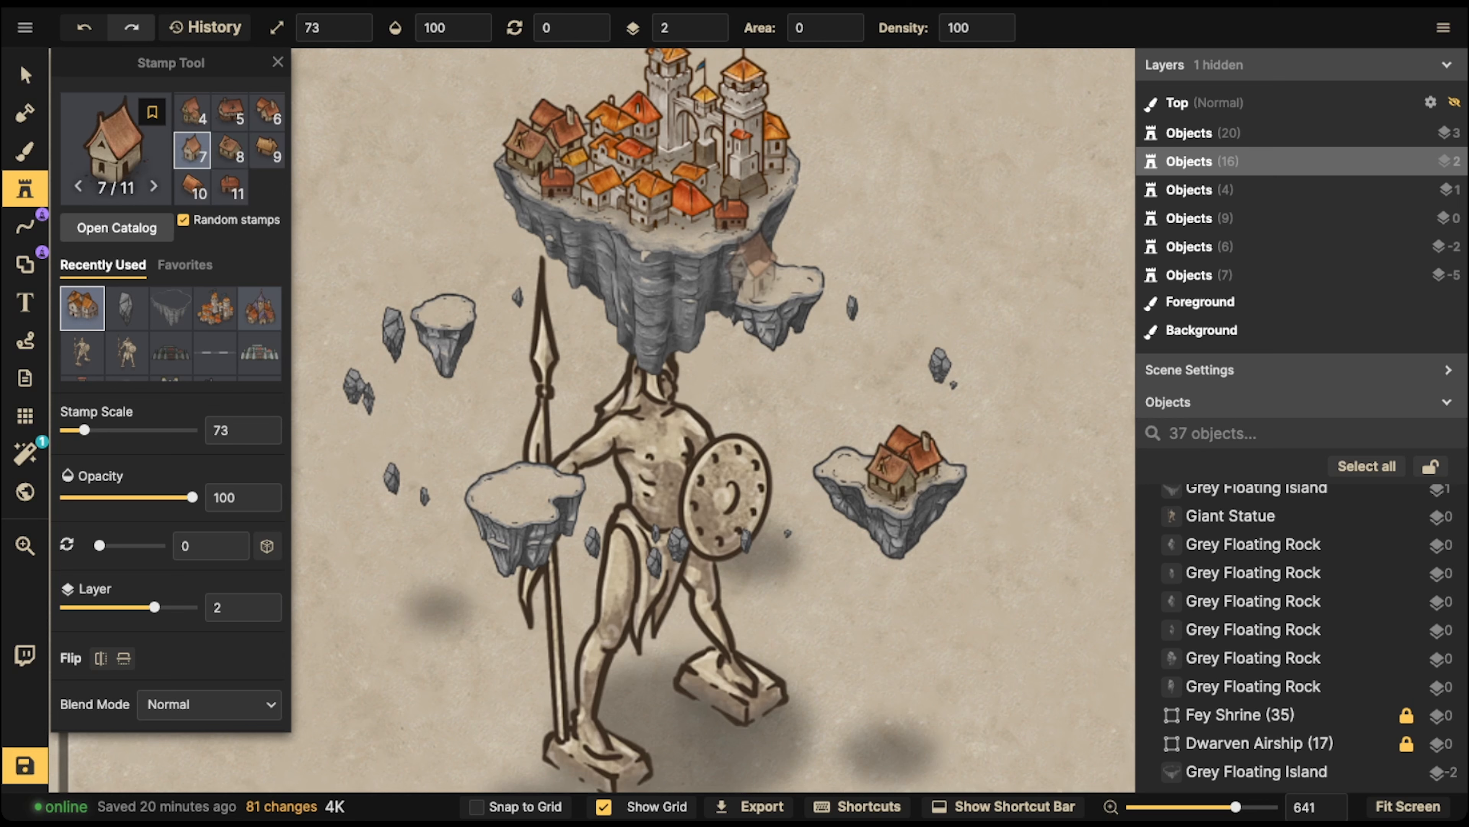
click(784, 269)
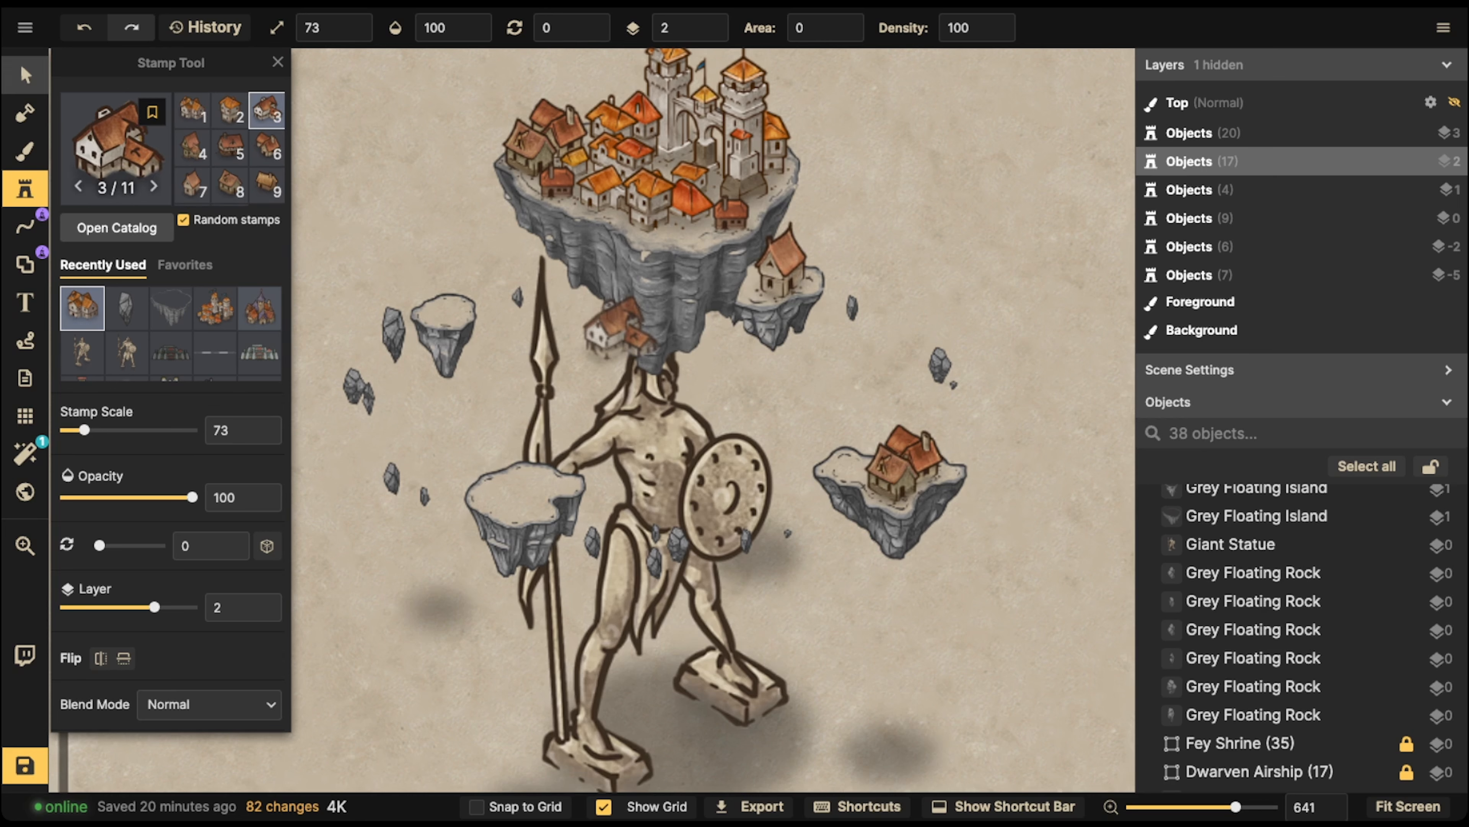
- Set the house on the island behind the city to layer -1 and nudge it slightly left
click(25, 76)
click(783, 268)
click(709, 34)
click(709, 34)
click(709, 33)
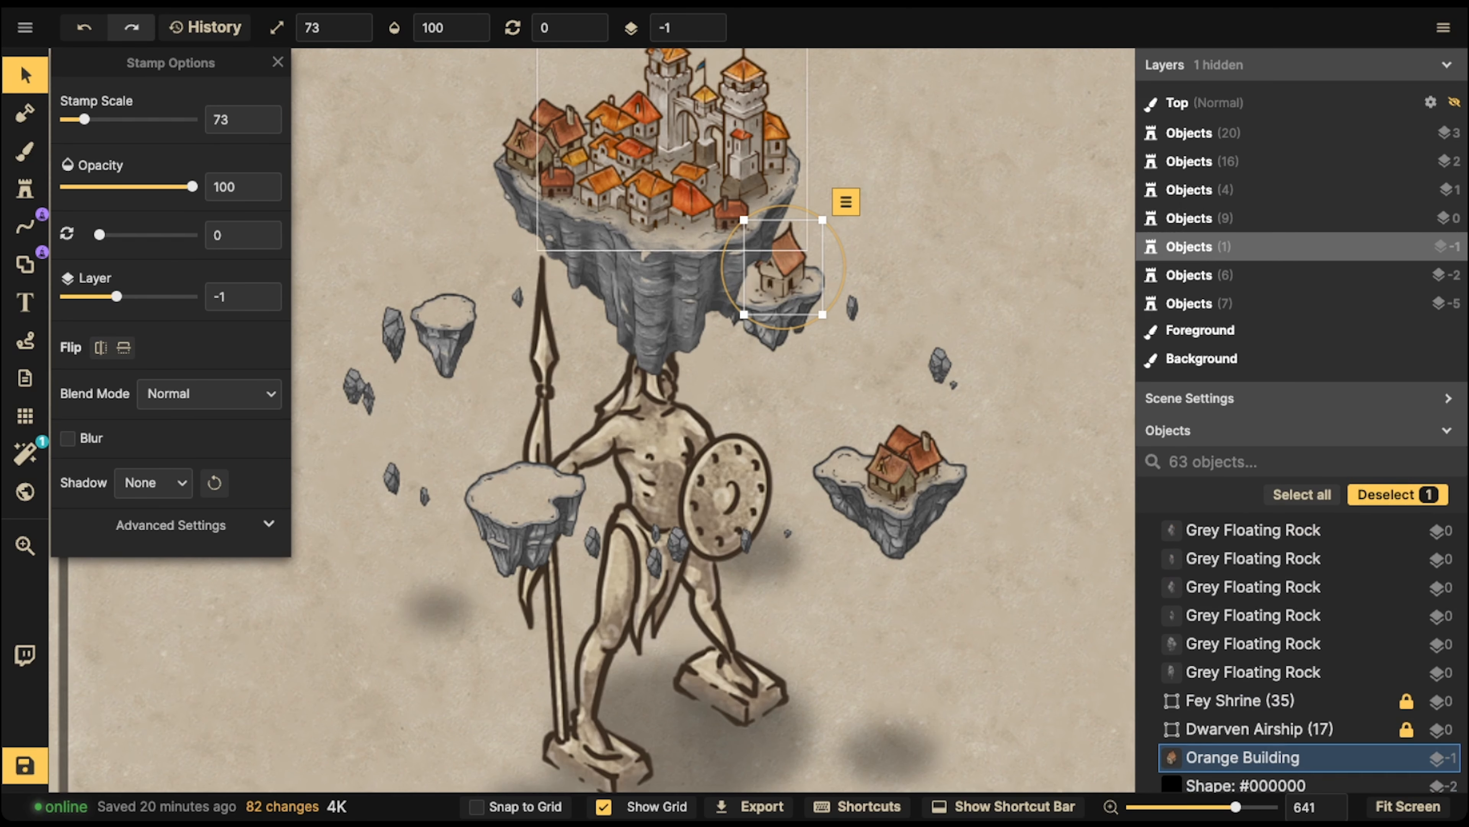
key(Left)
key(Left)
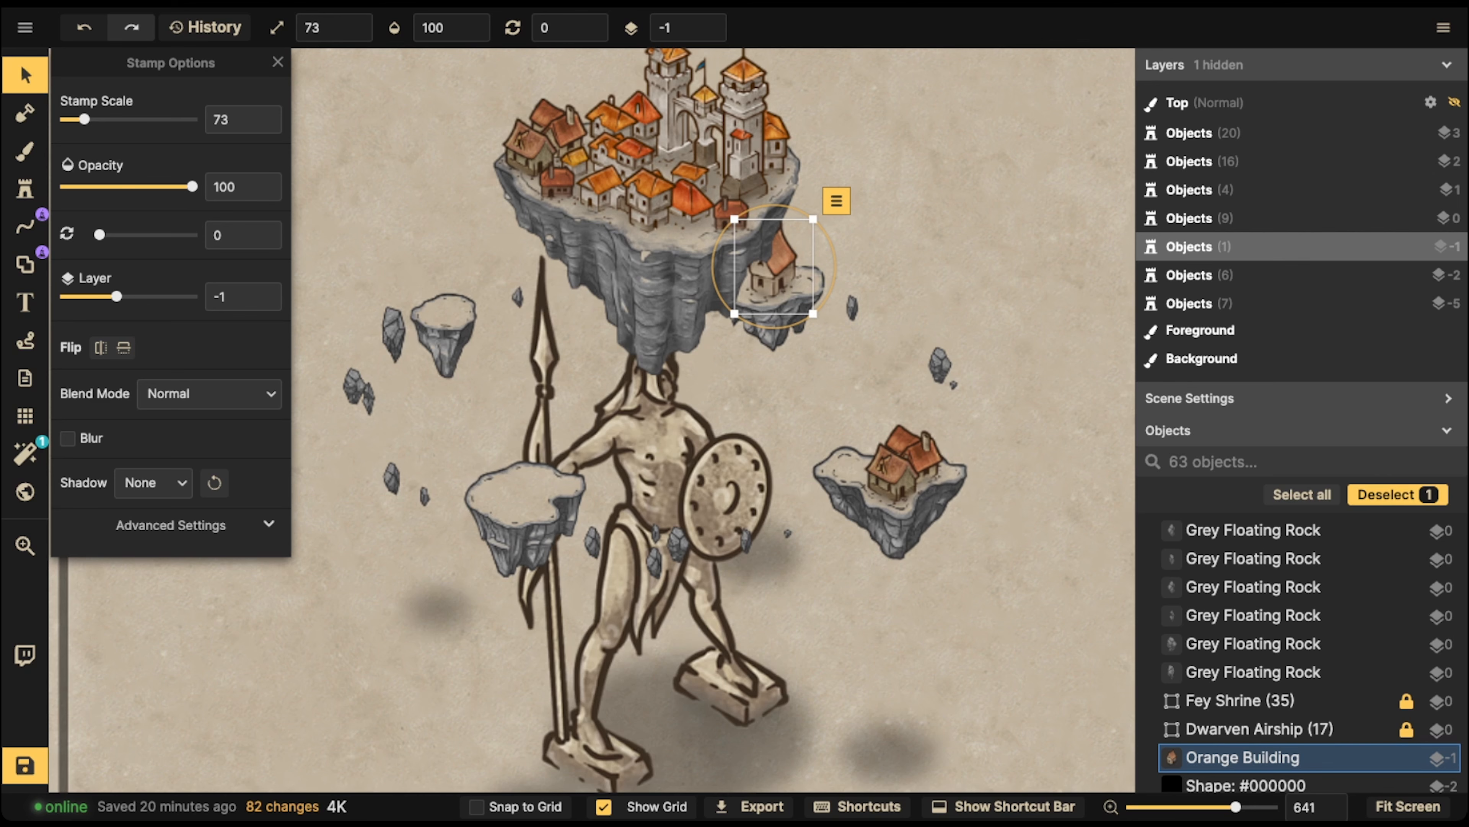
- Find the Human Tower by searching the stamp catalog for "tower" and place it at scale 73 on the spear-side island
click(25, 188)
click(133, 148)
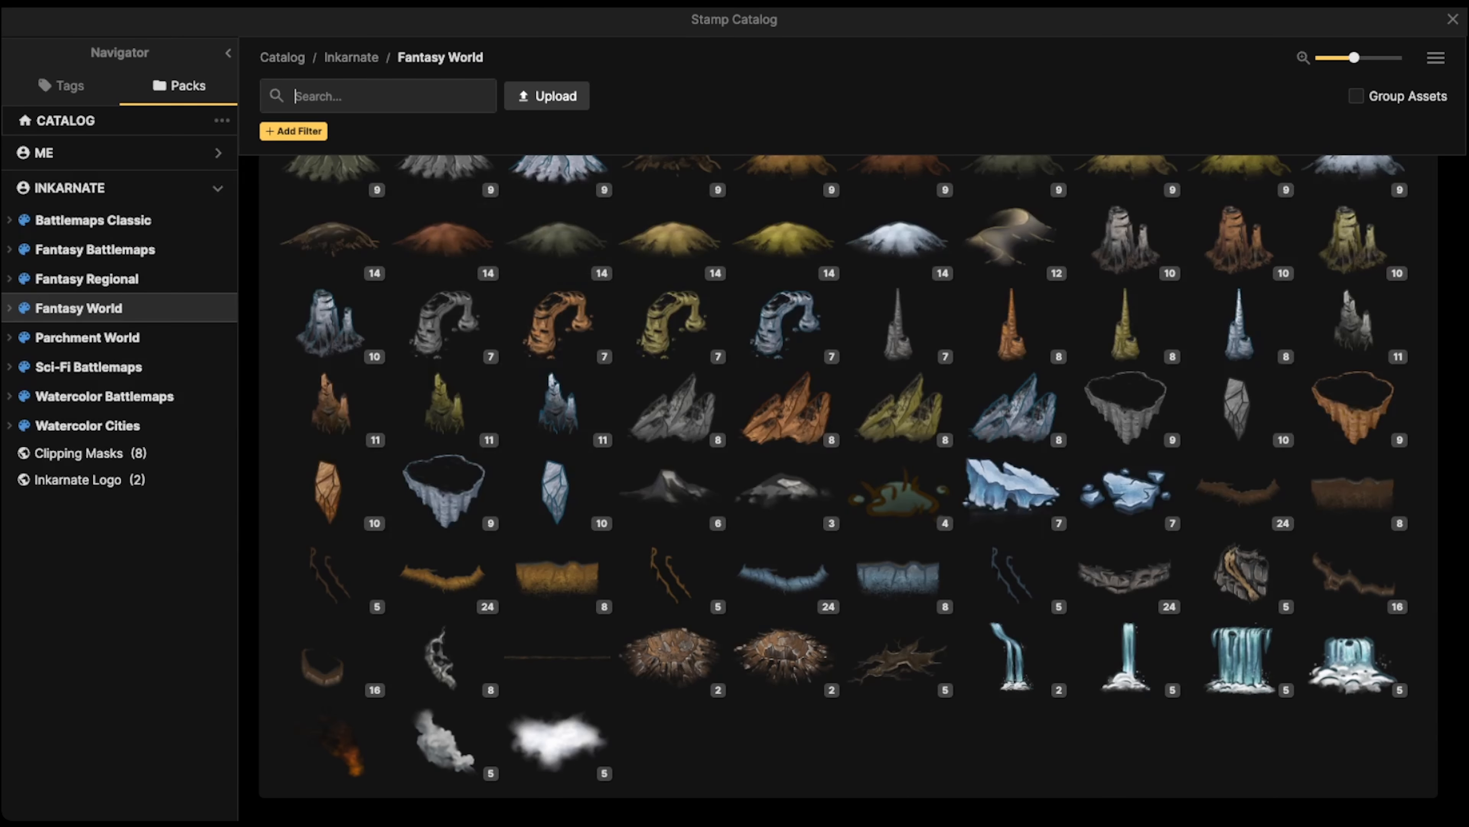
text(tower)
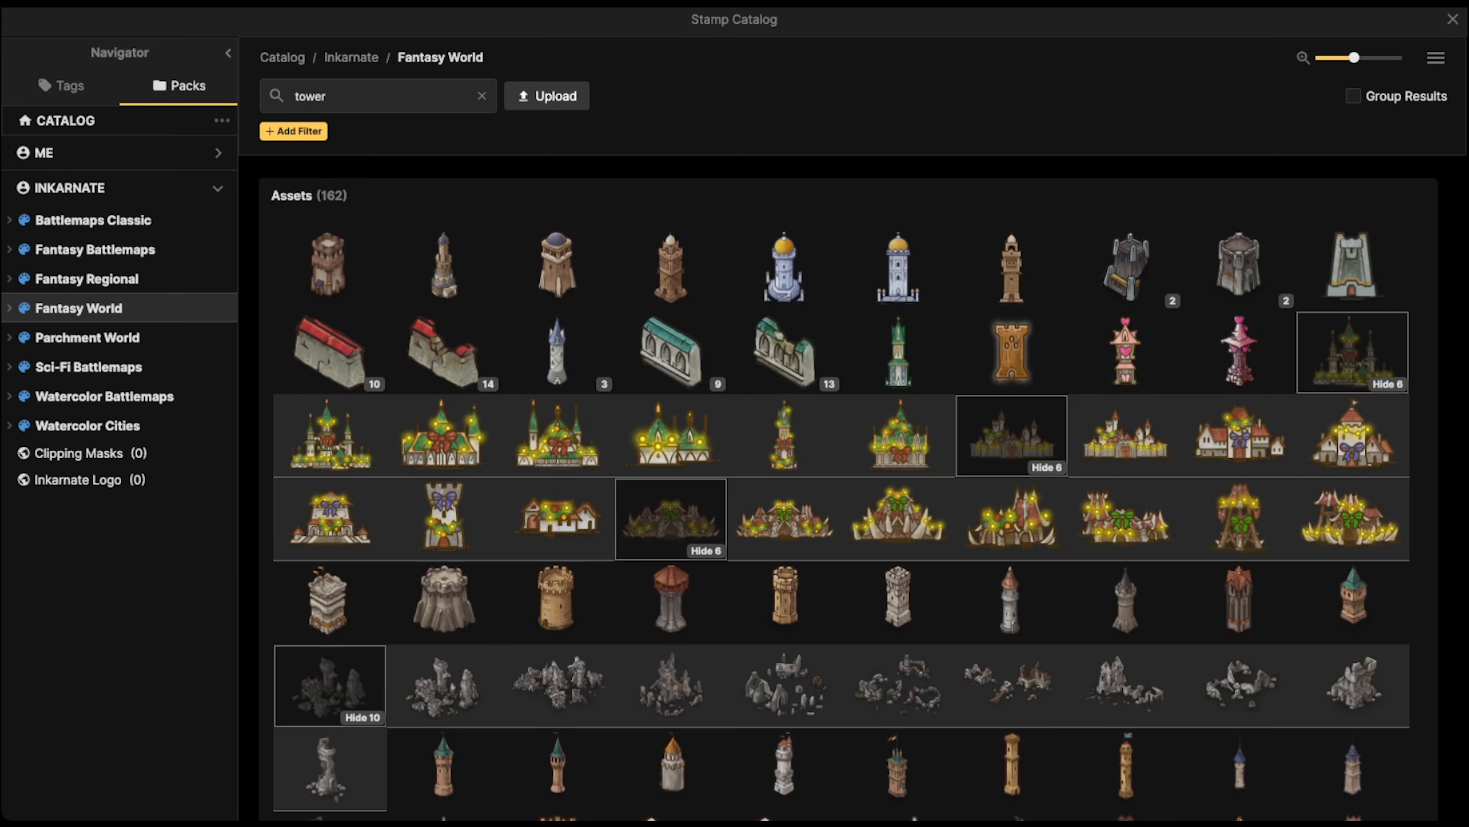
scroll(672, 353, down, 3)
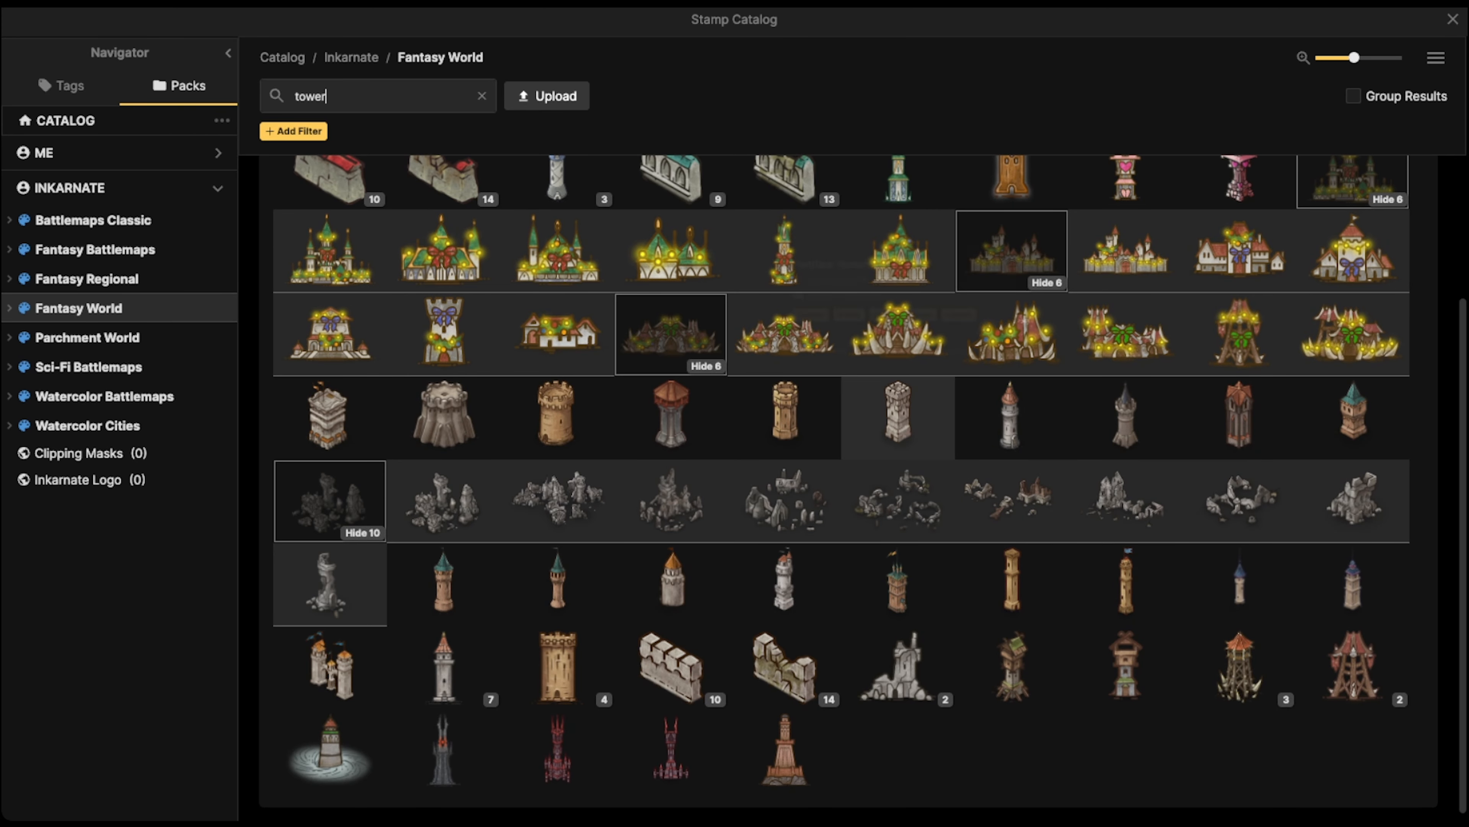
click(1010, 414)
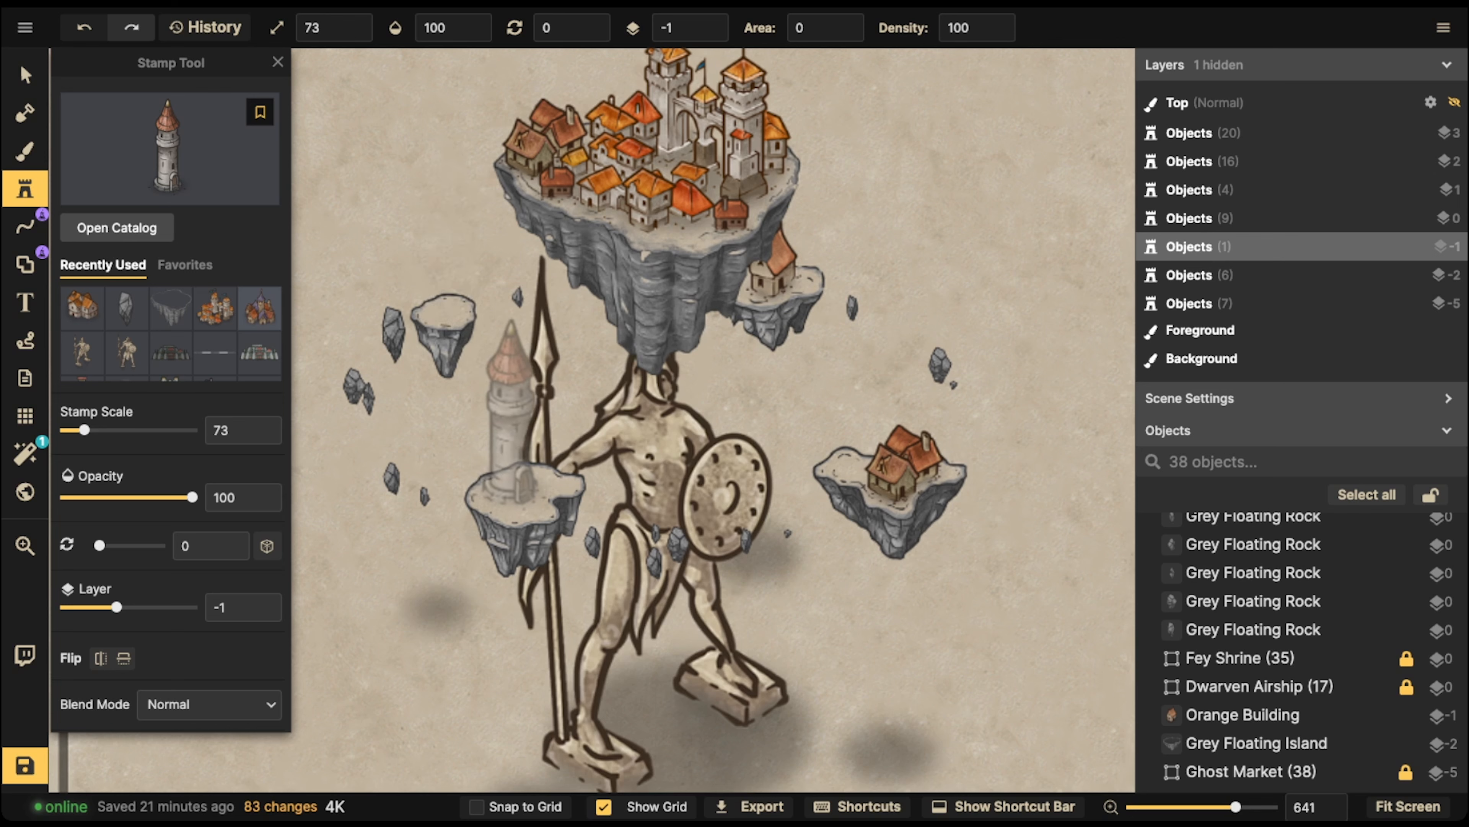
click(518, 426)
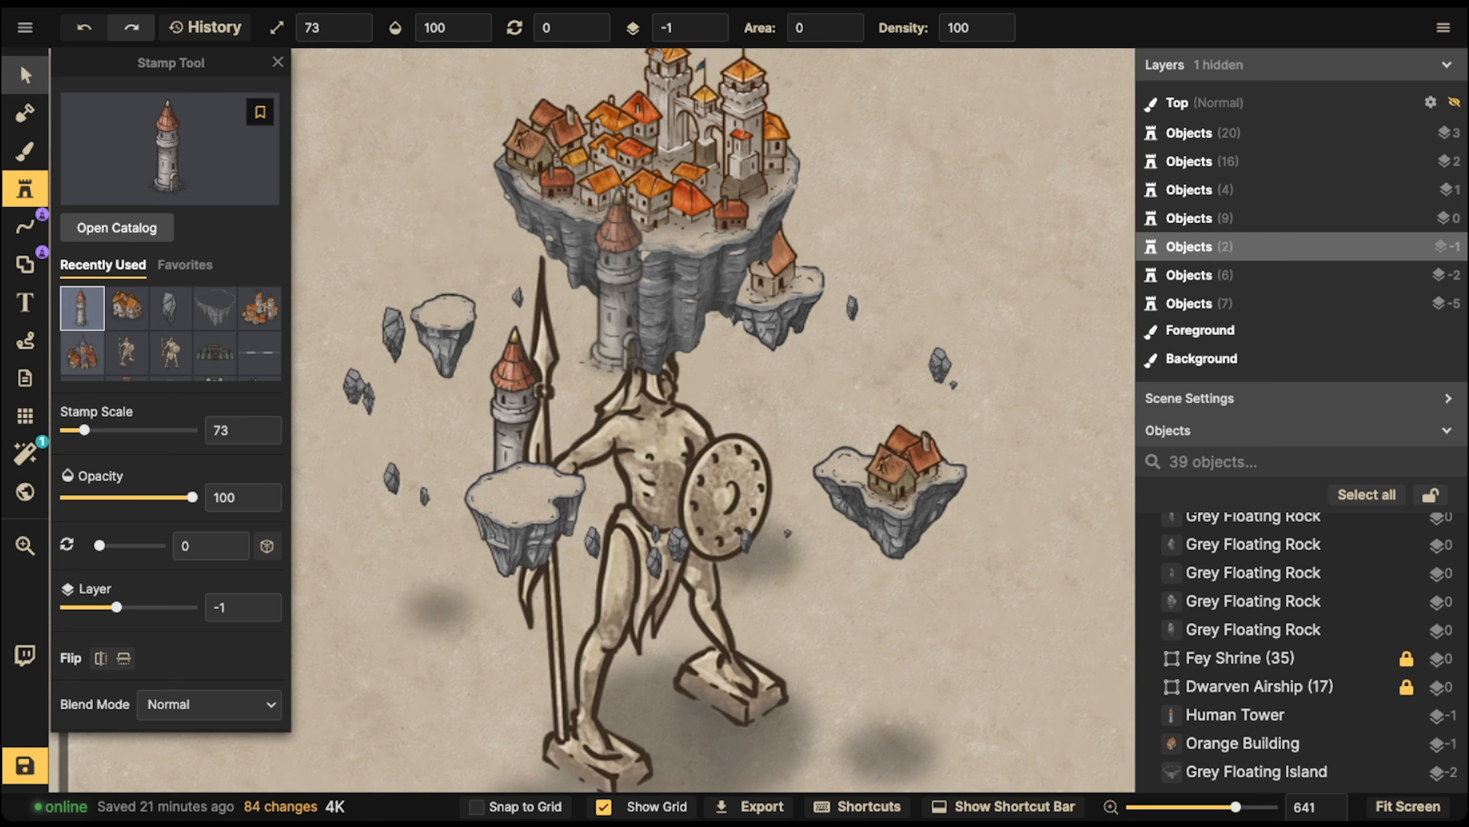
- Set the Human Tower's layer to 2 so it stands in front of its island
click(25, 74)
click(708, 20)
click(708, 21)
click(708, 21)
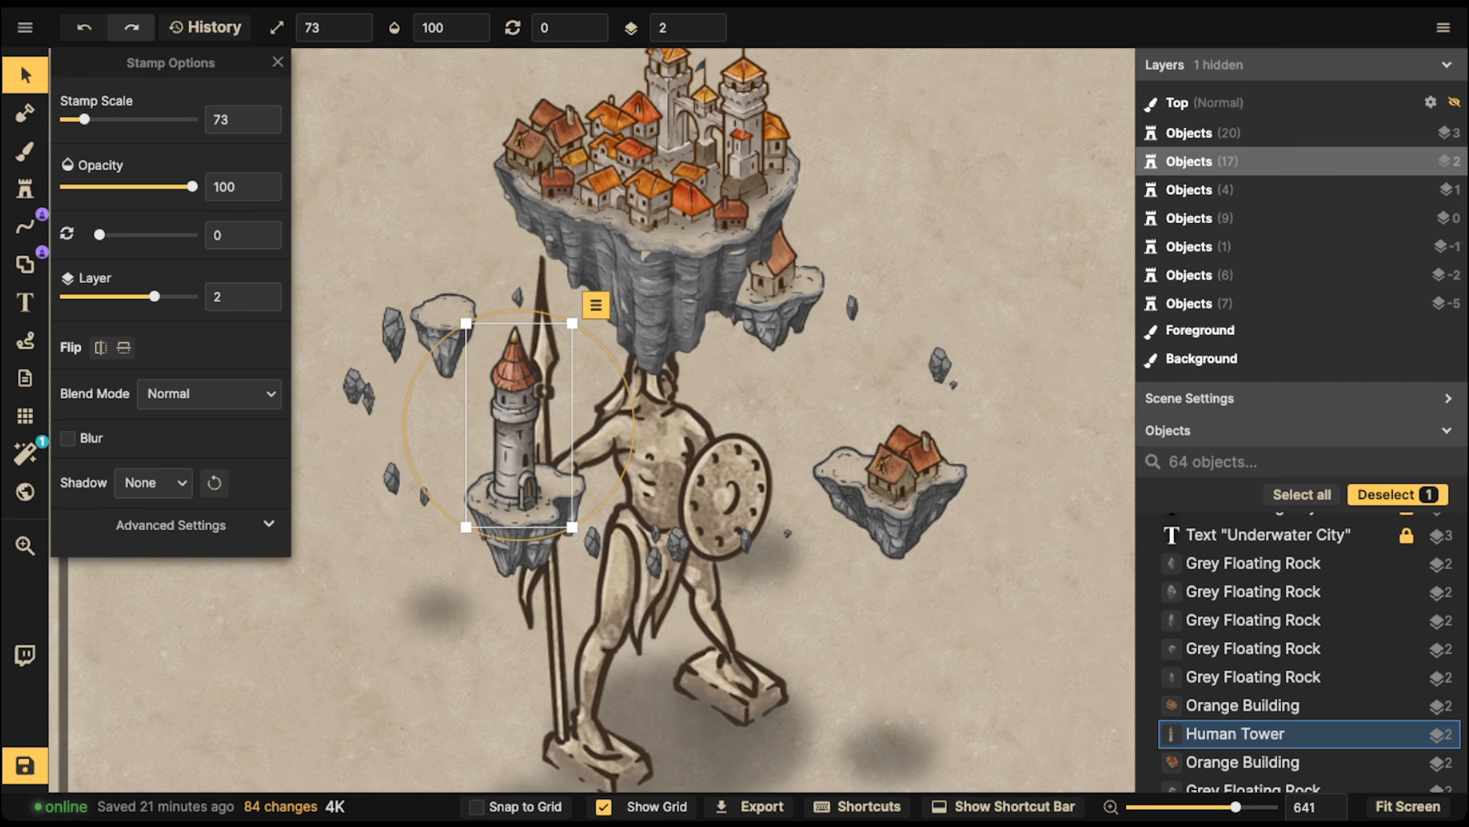
- Duplicate the small orange house at the city's western edge and place it on the small empty island
click(557, 186)
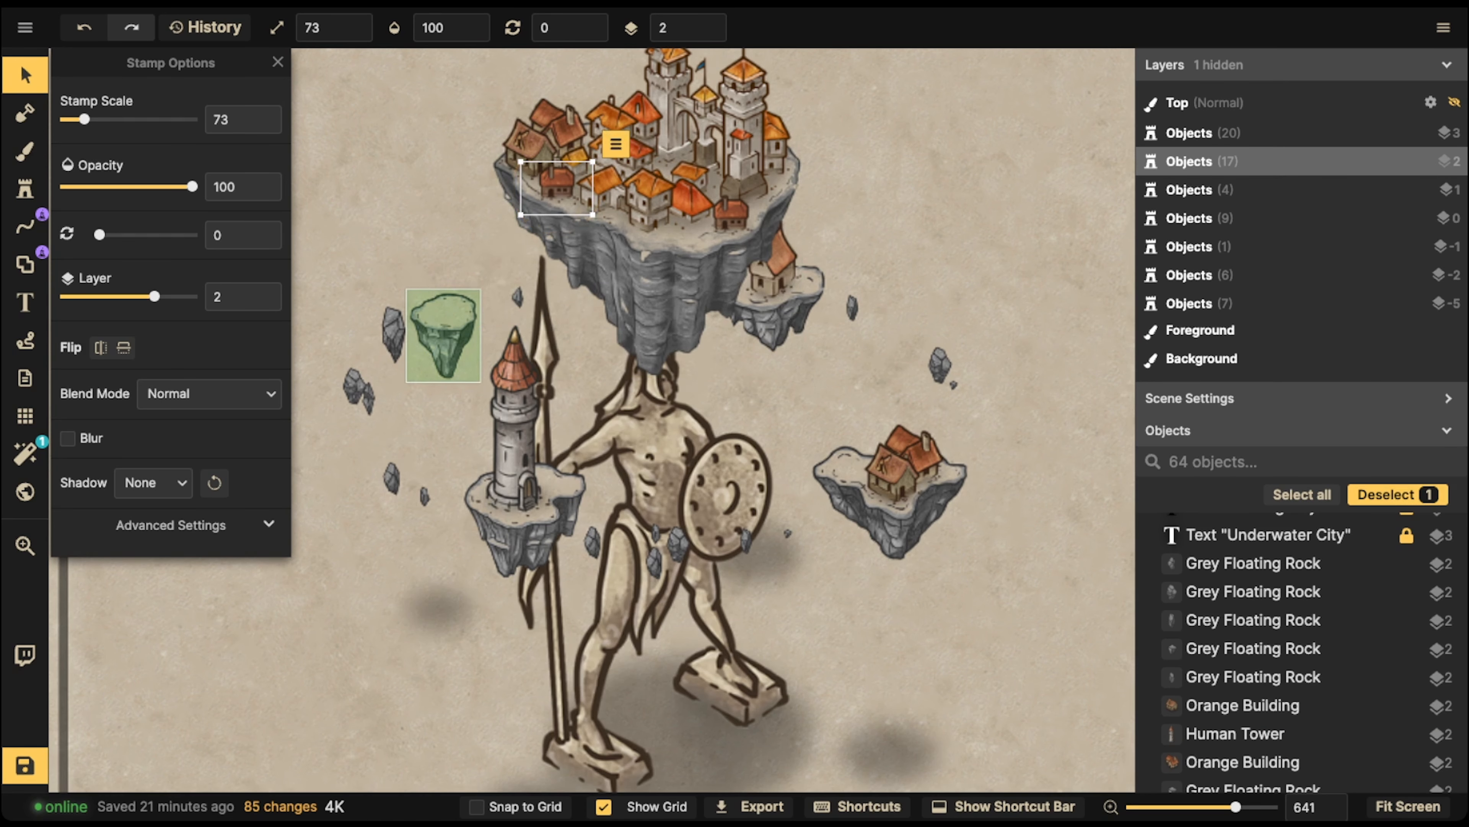
key(ctrl+v)
drag(466, 284, 445, 309)
key(Escape)
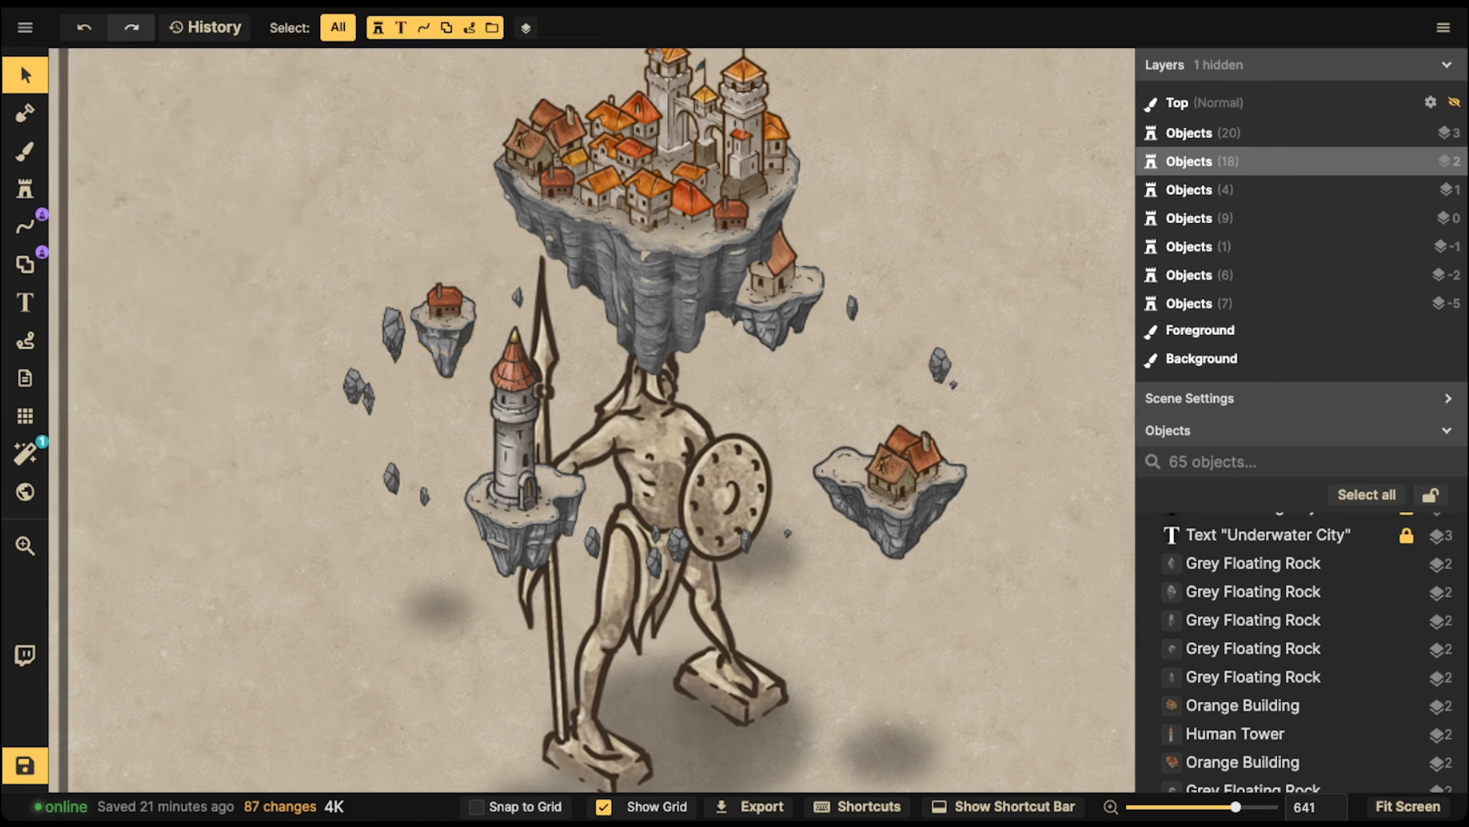
- Group the statue, city, islands, rocks and shadows under the name "Colossus" and nudge the group slightly up and left
scroll(434, 300, down, 5)
drag(306, 173, 674, 515)
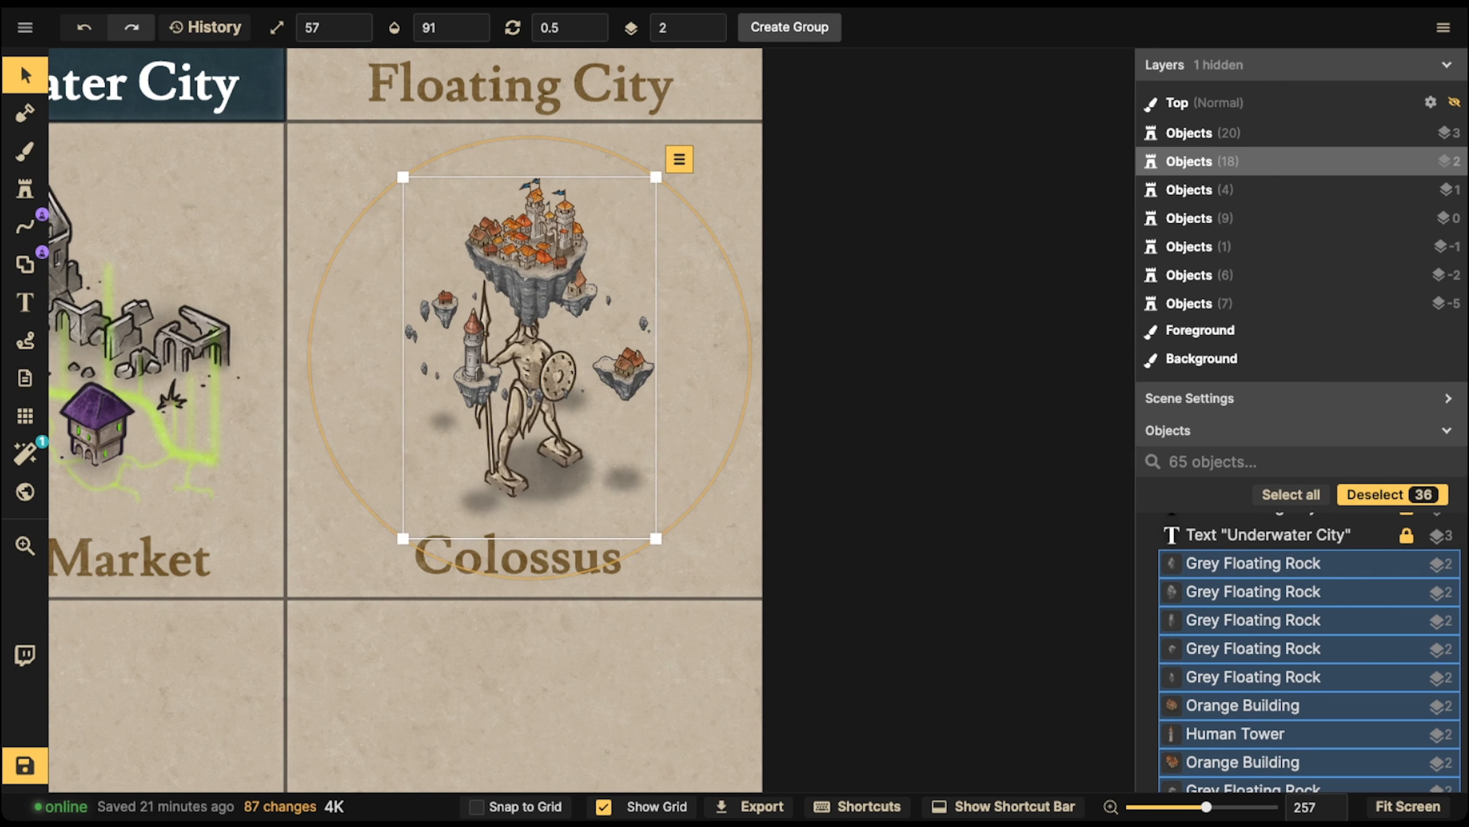
click(790, 27)
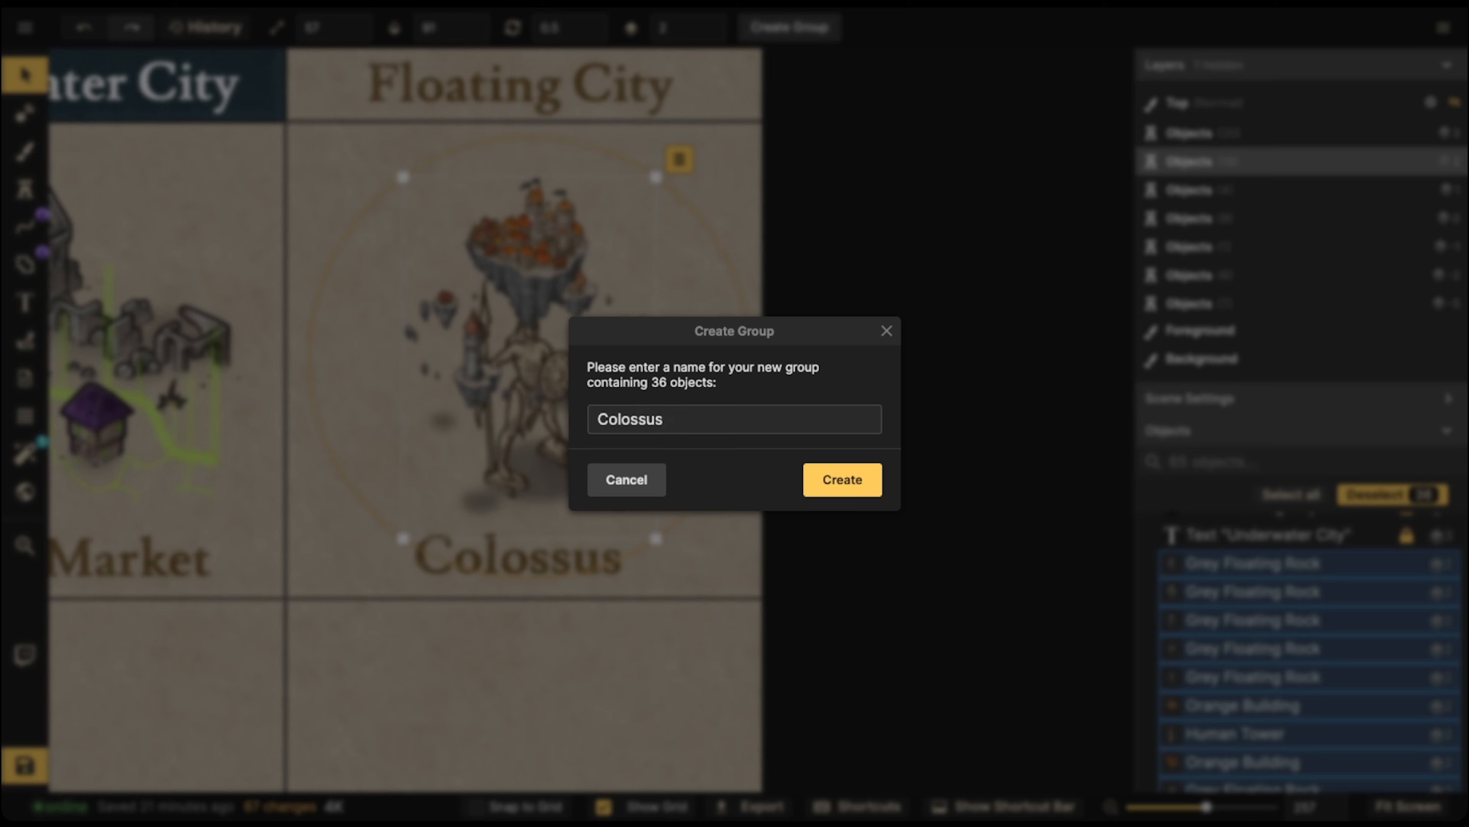
key(Return)
double_click(594, 342)
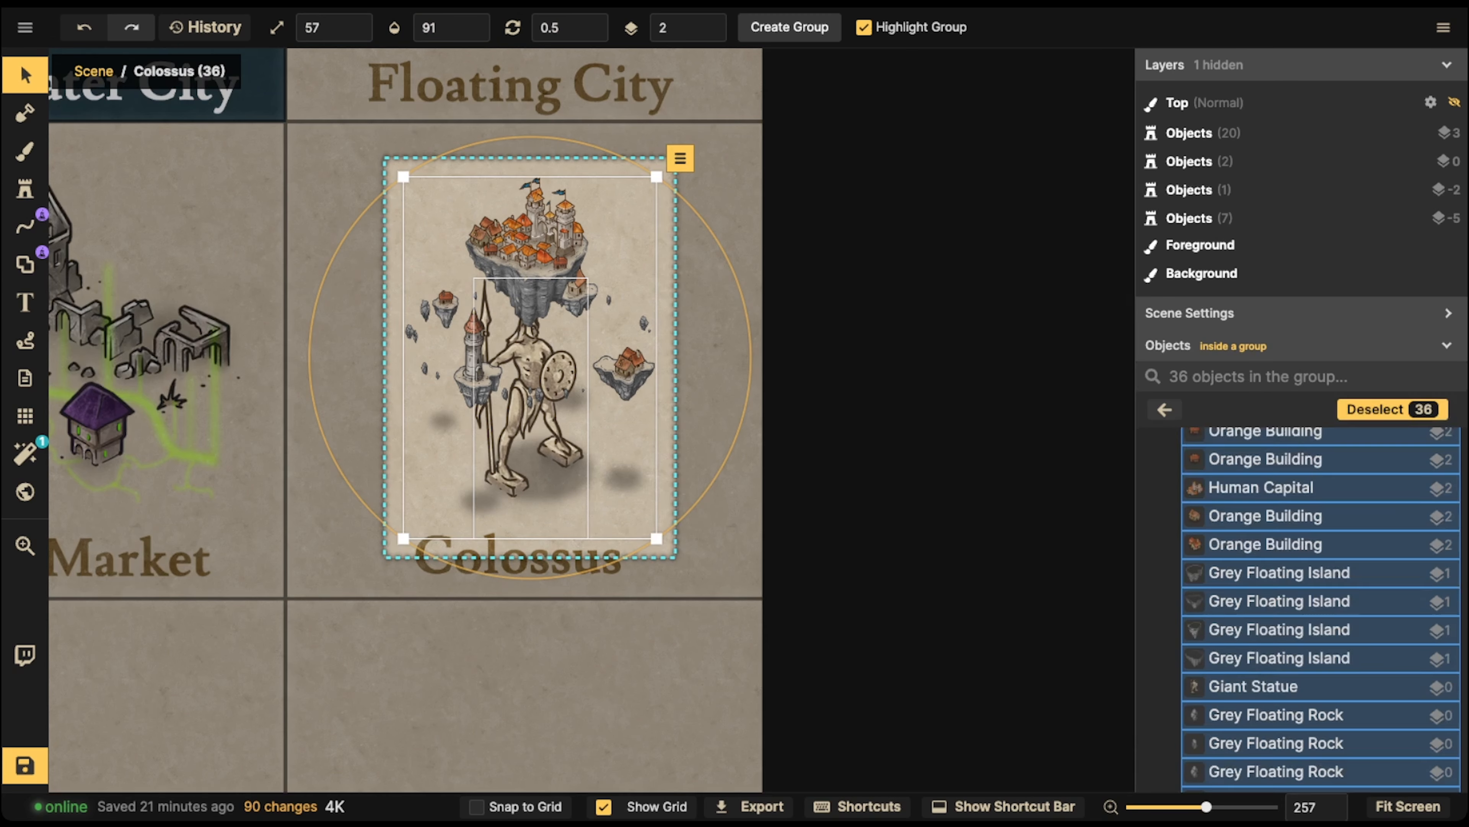
key(Escape)
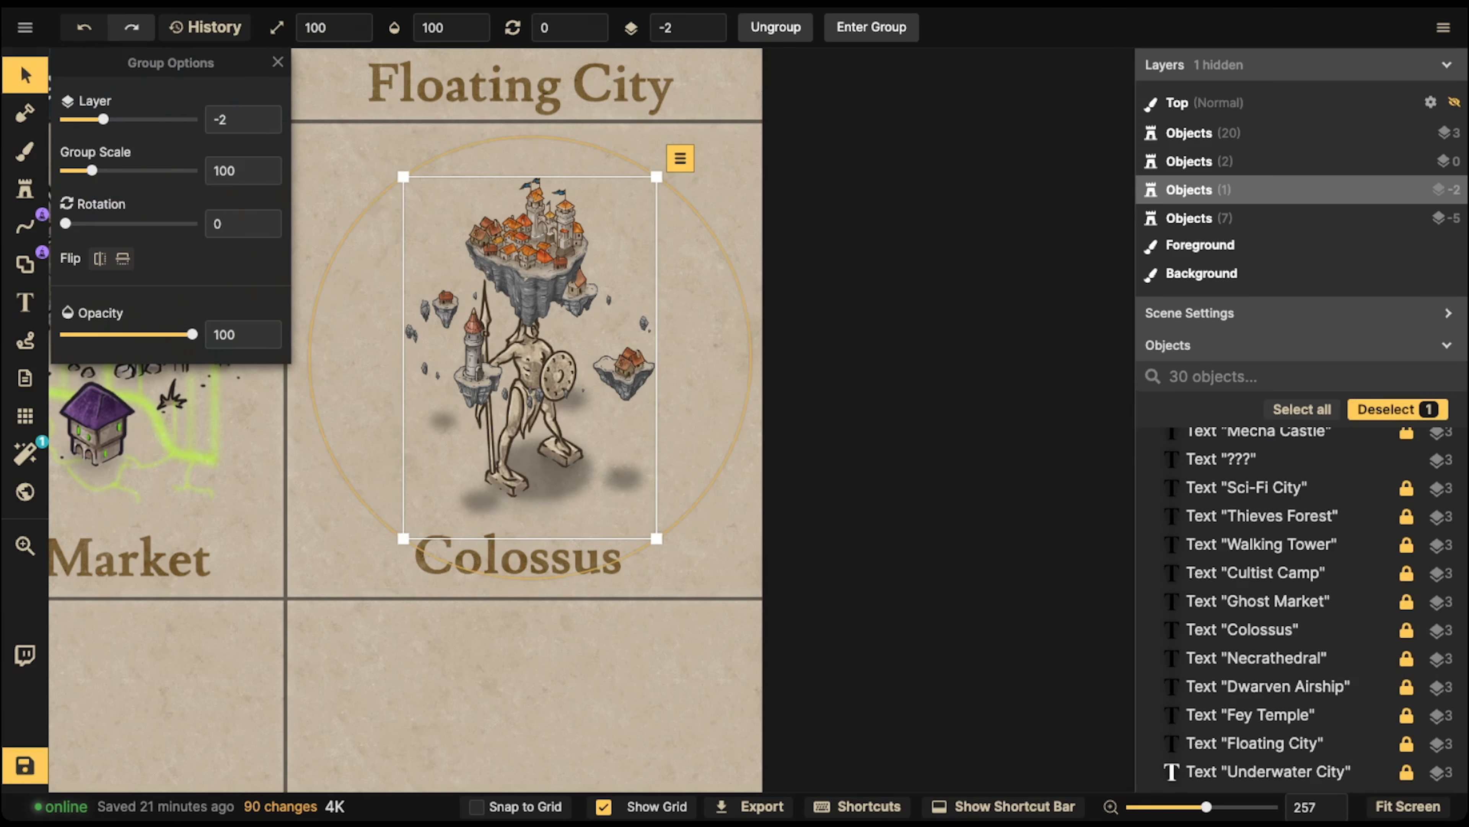
drag(515, 347, 513, 346)
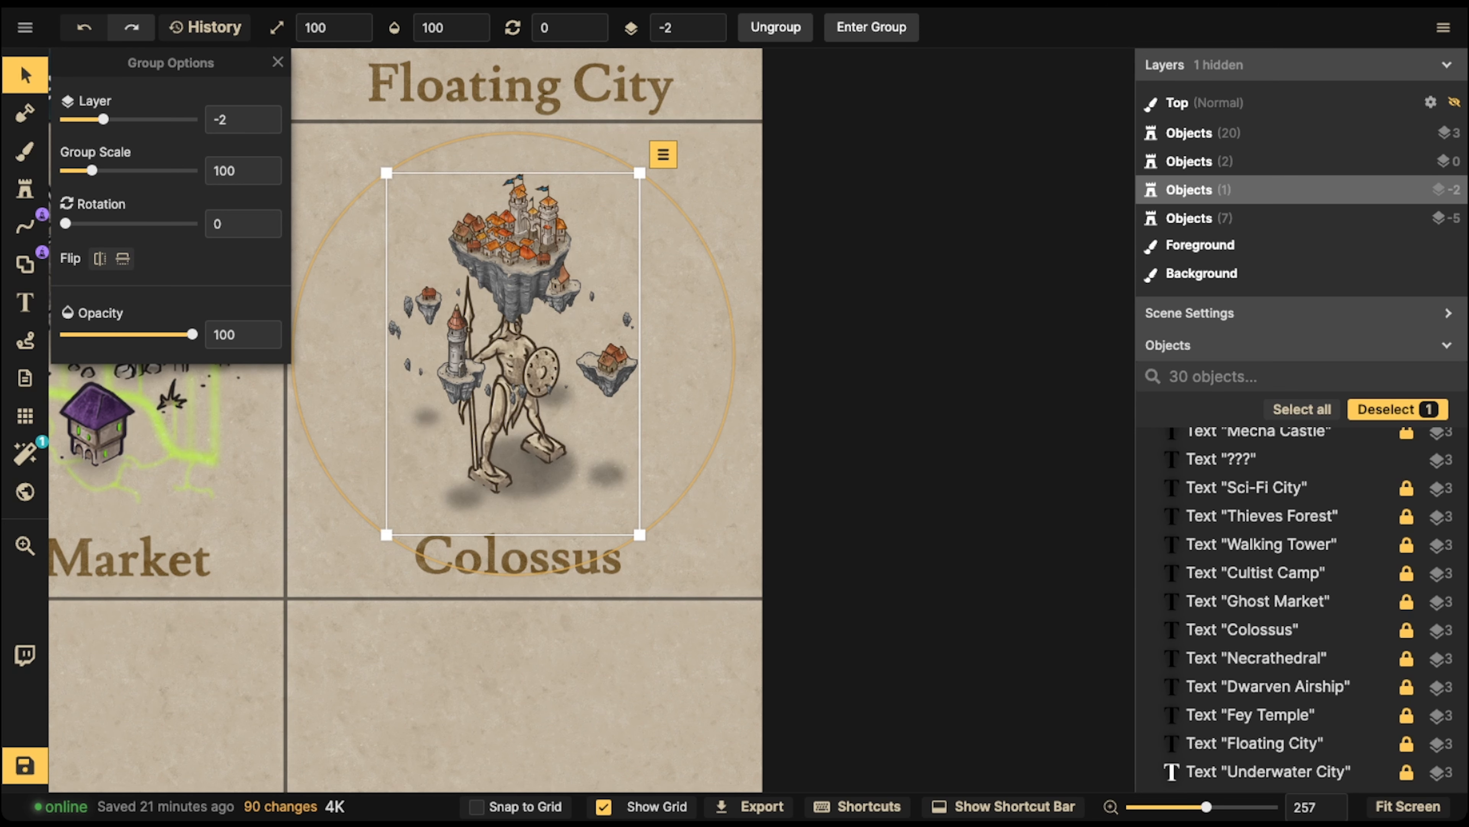
- Inside the Colossus group, search the Watercolor Battlemaps stamps for "summon" and choose the first Summoning Circles stamp
double_click(512, 376)
click(25, 190)
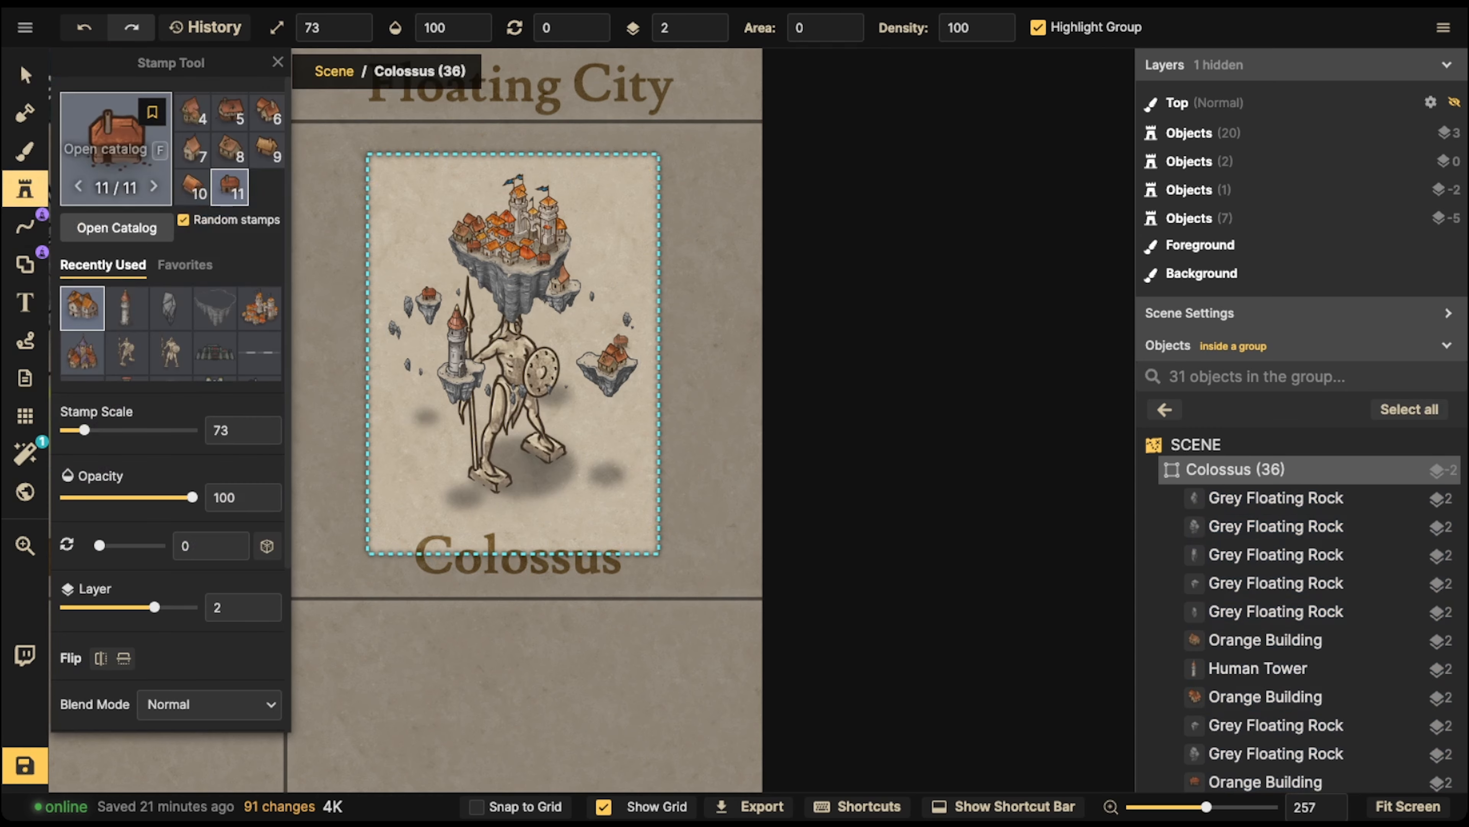
click(107, 151)
text(su)
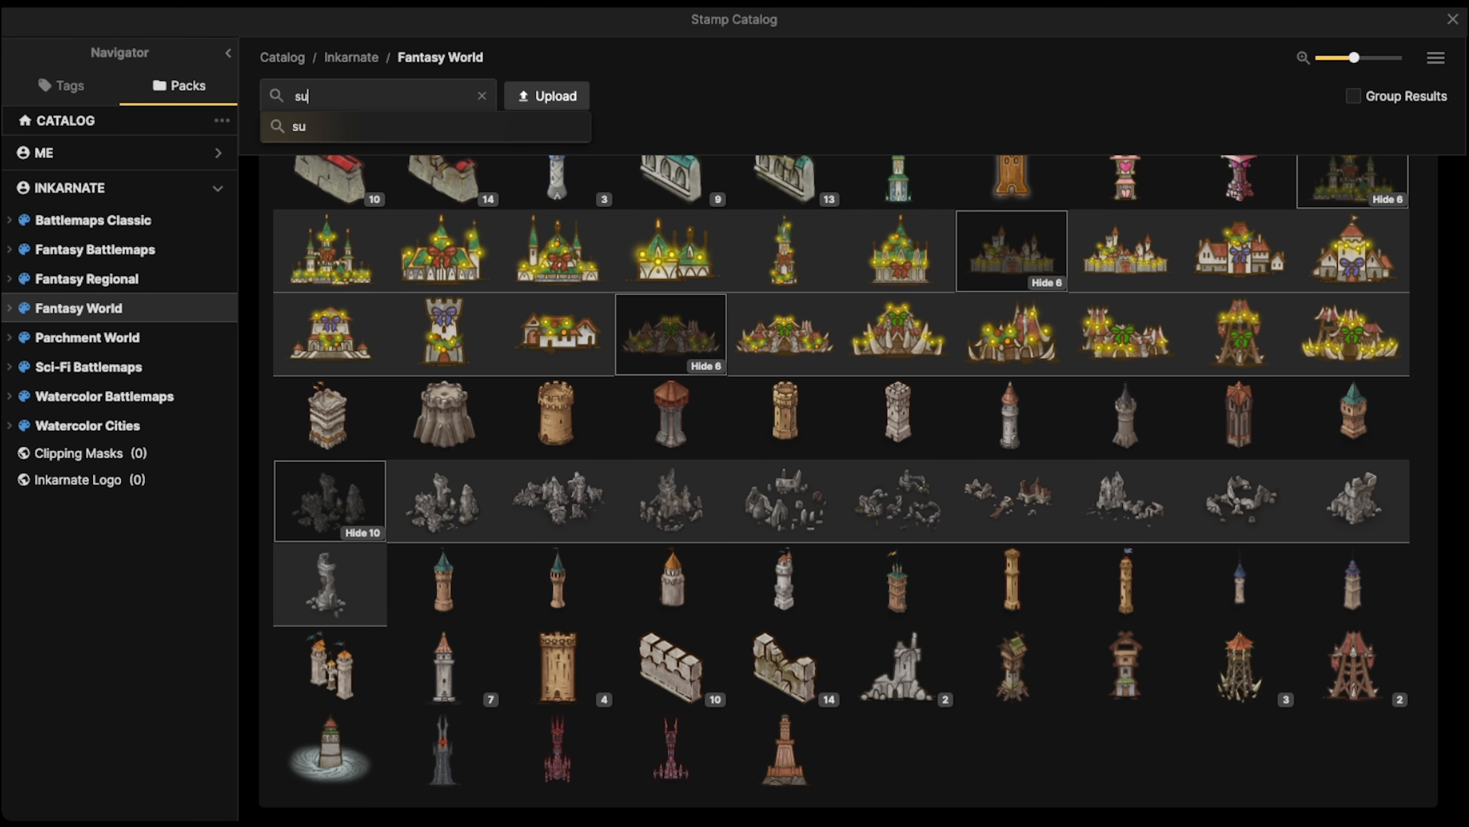
text(mmon)
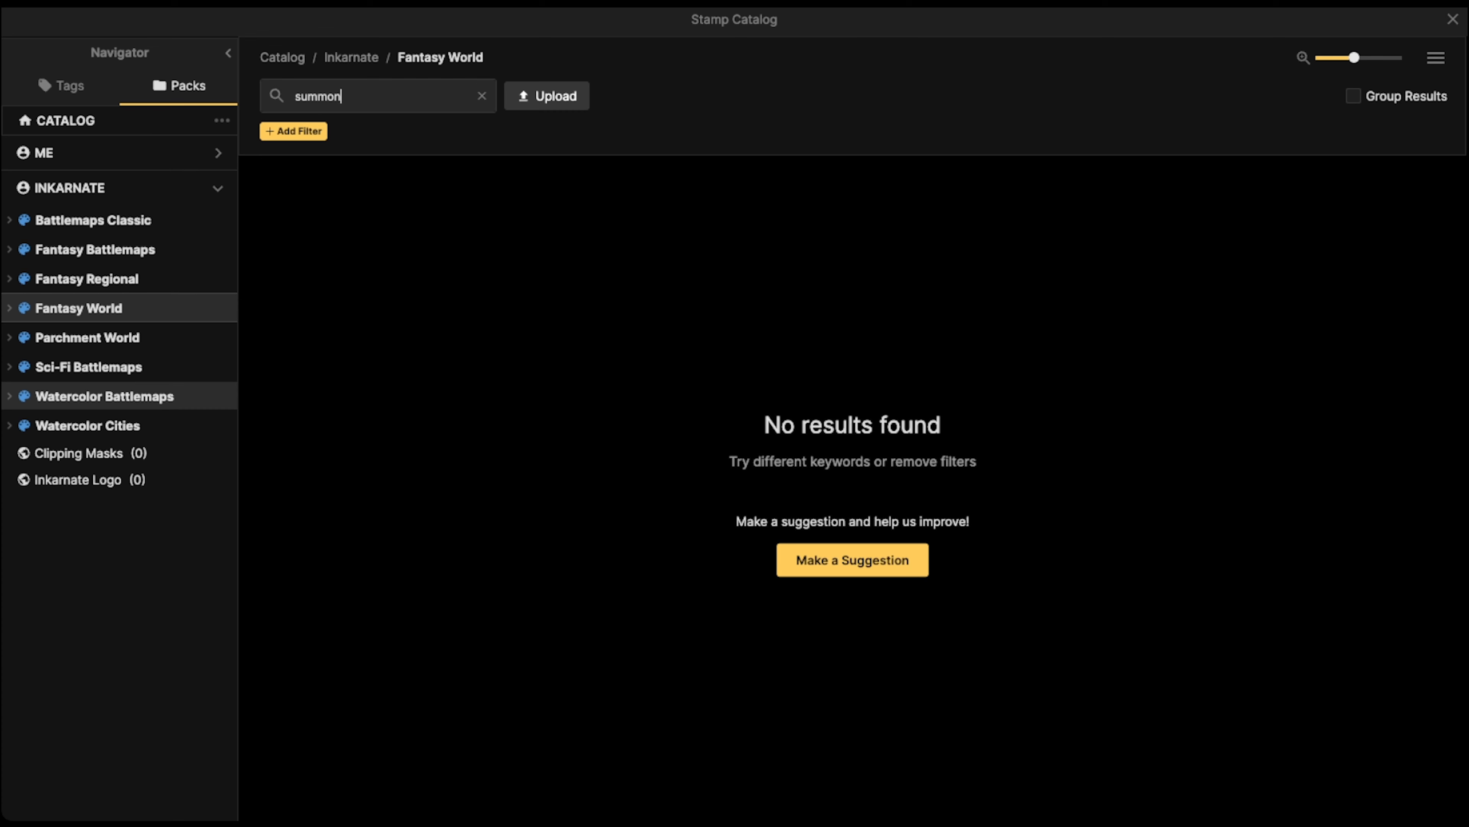
click(104, 396)
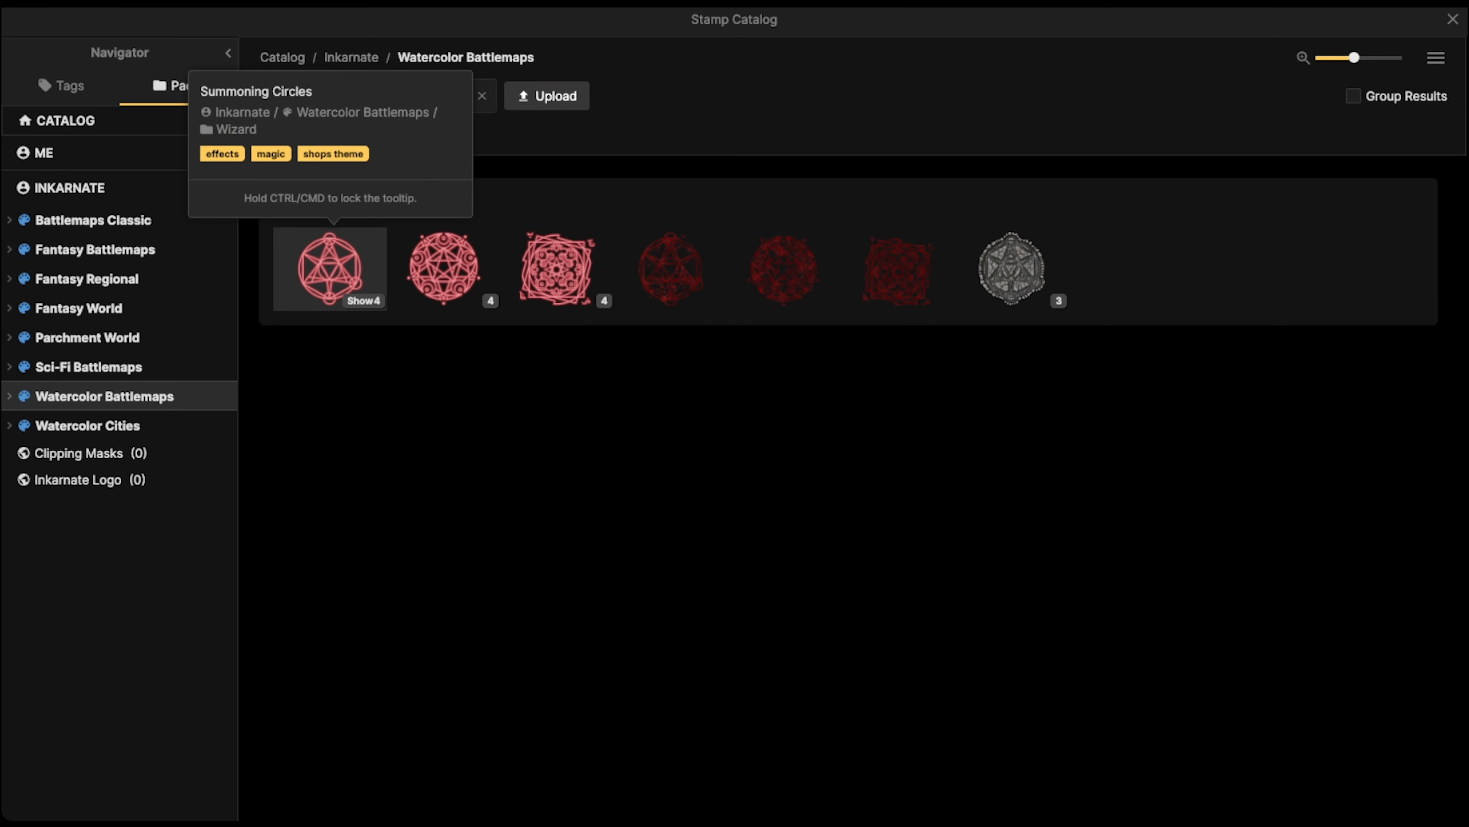
click(330, 268)
- Choose the blue summoning circle variant and place it at scale 73 over the statue and floating city
click(266, 111)
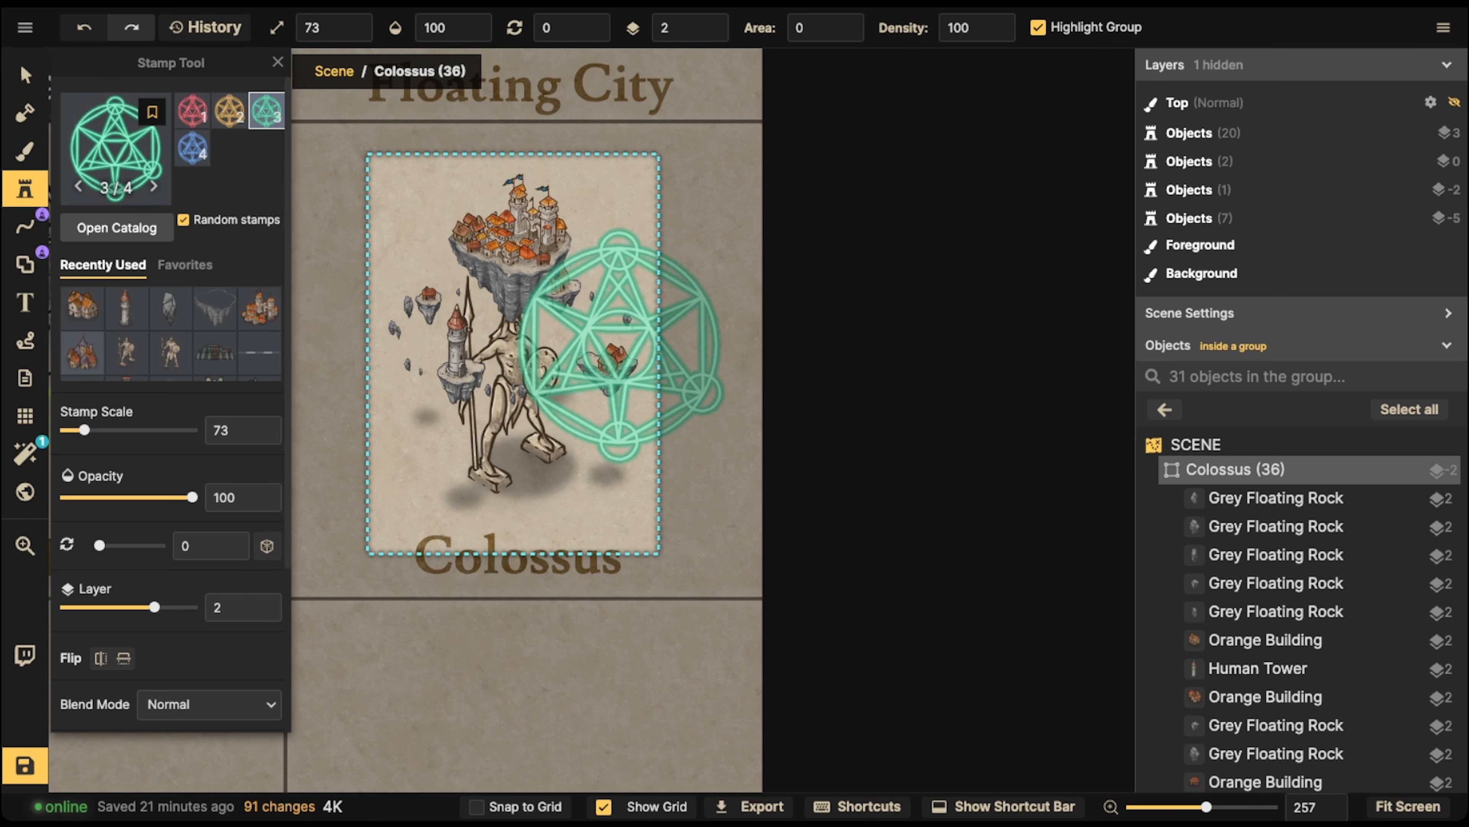
click(230, 111)
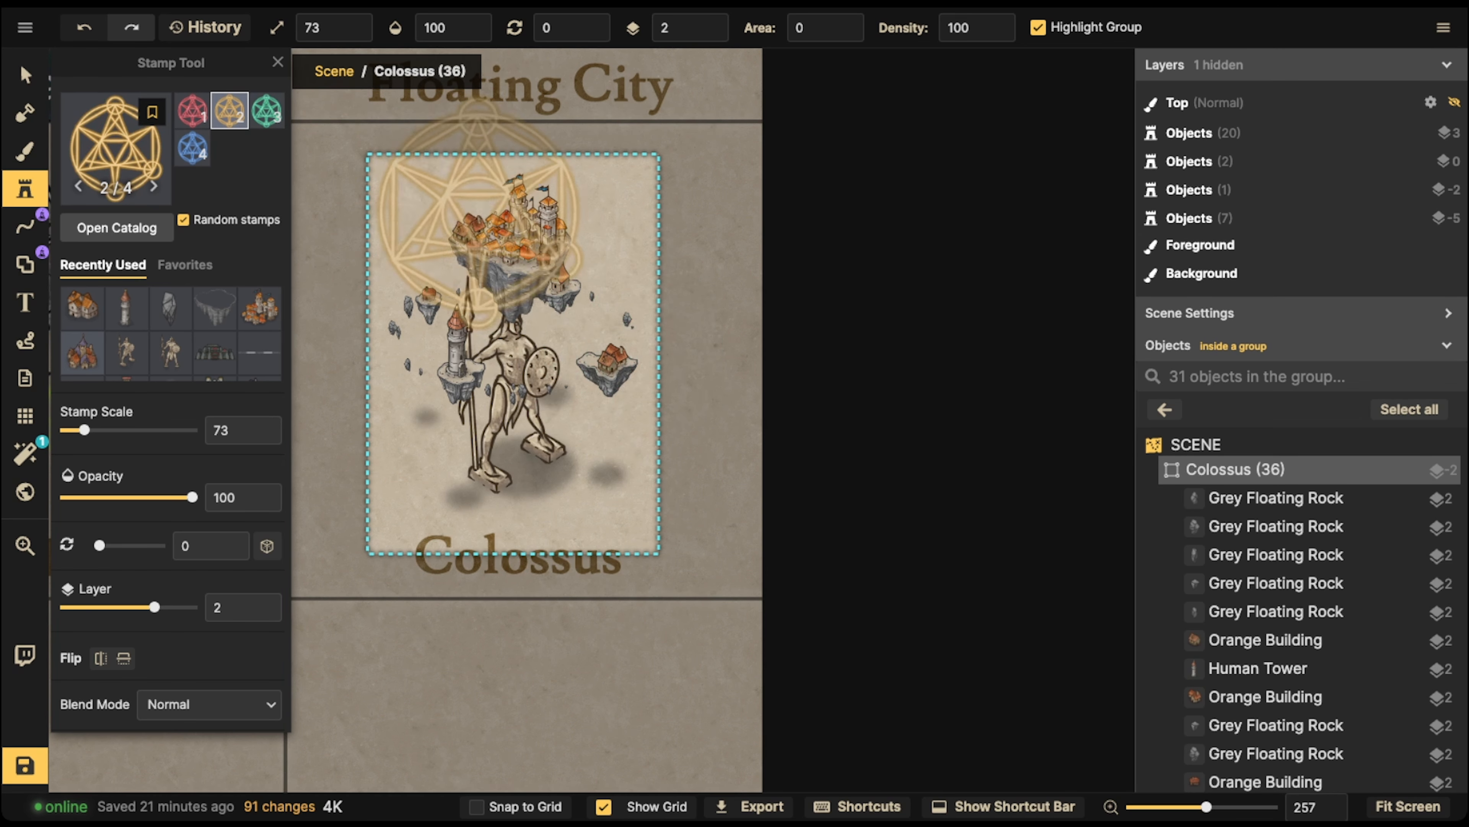
click(192, 148)
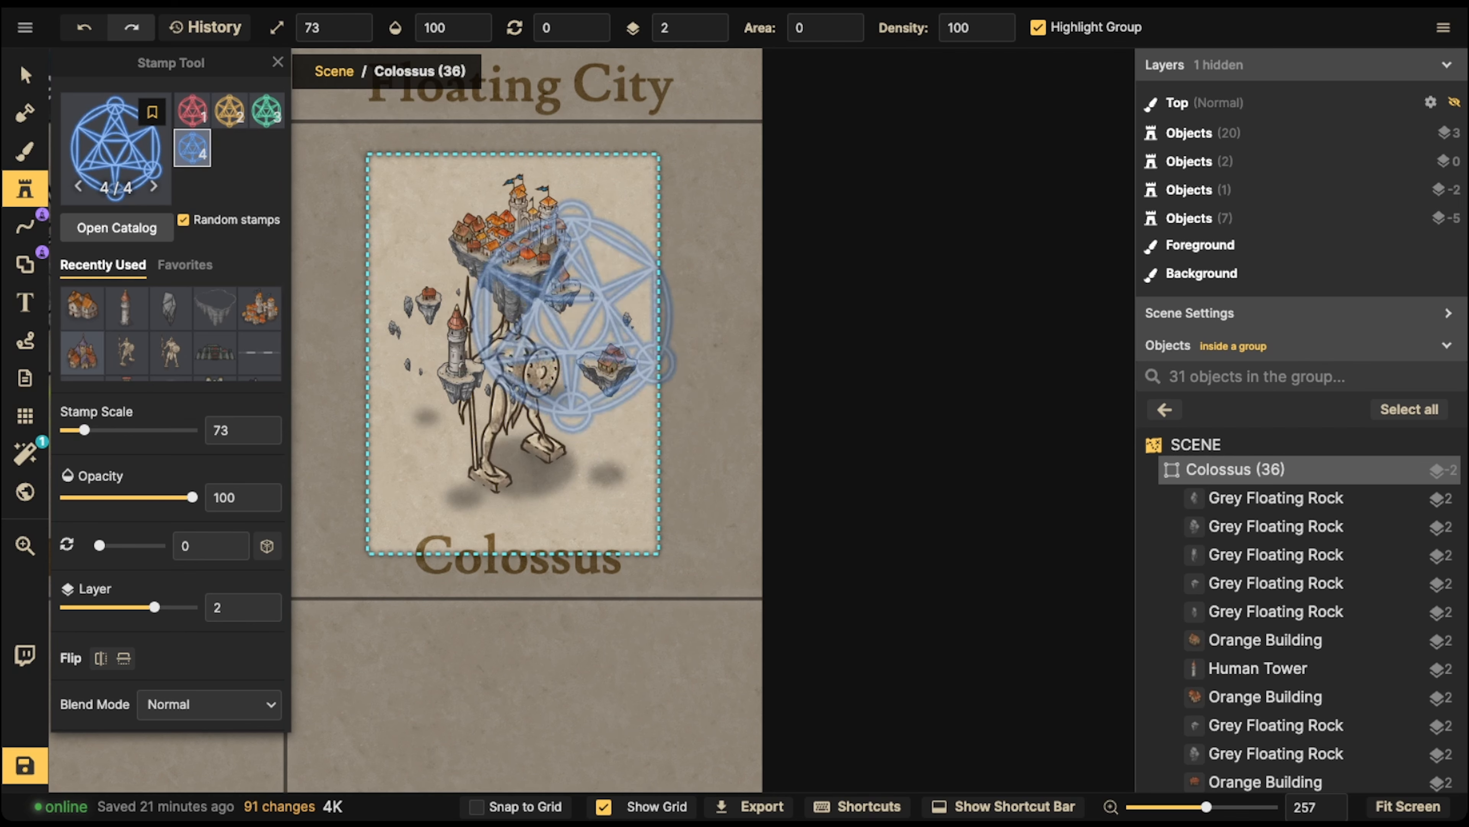
click(574, 316)
- Set the blue summoning circle's layer to 0 and the giant statue's layer to -1
scroll(631, 304, up, 5)
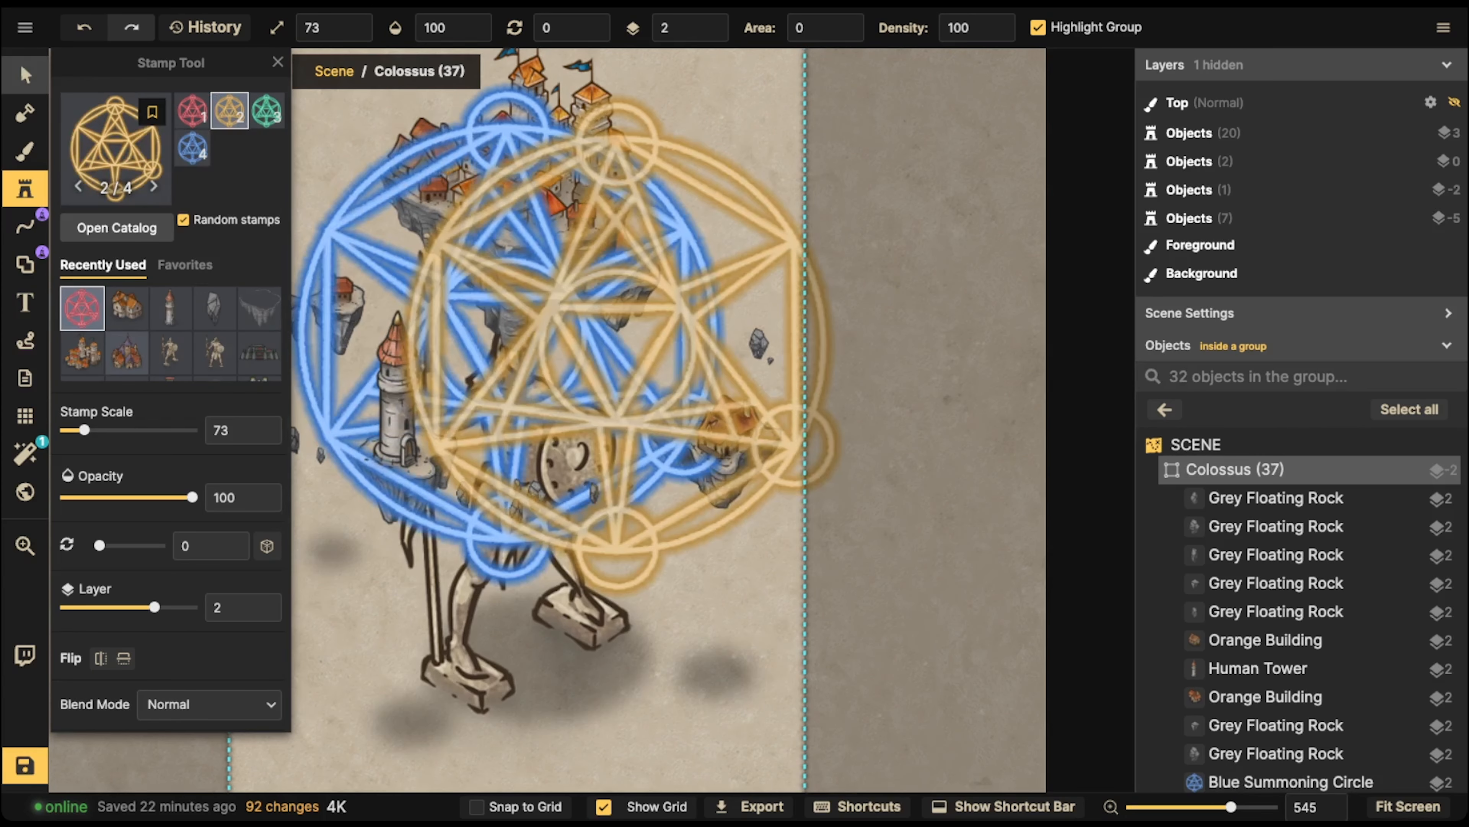
click(25, 74)
click(709, 34)
click(708, 33)
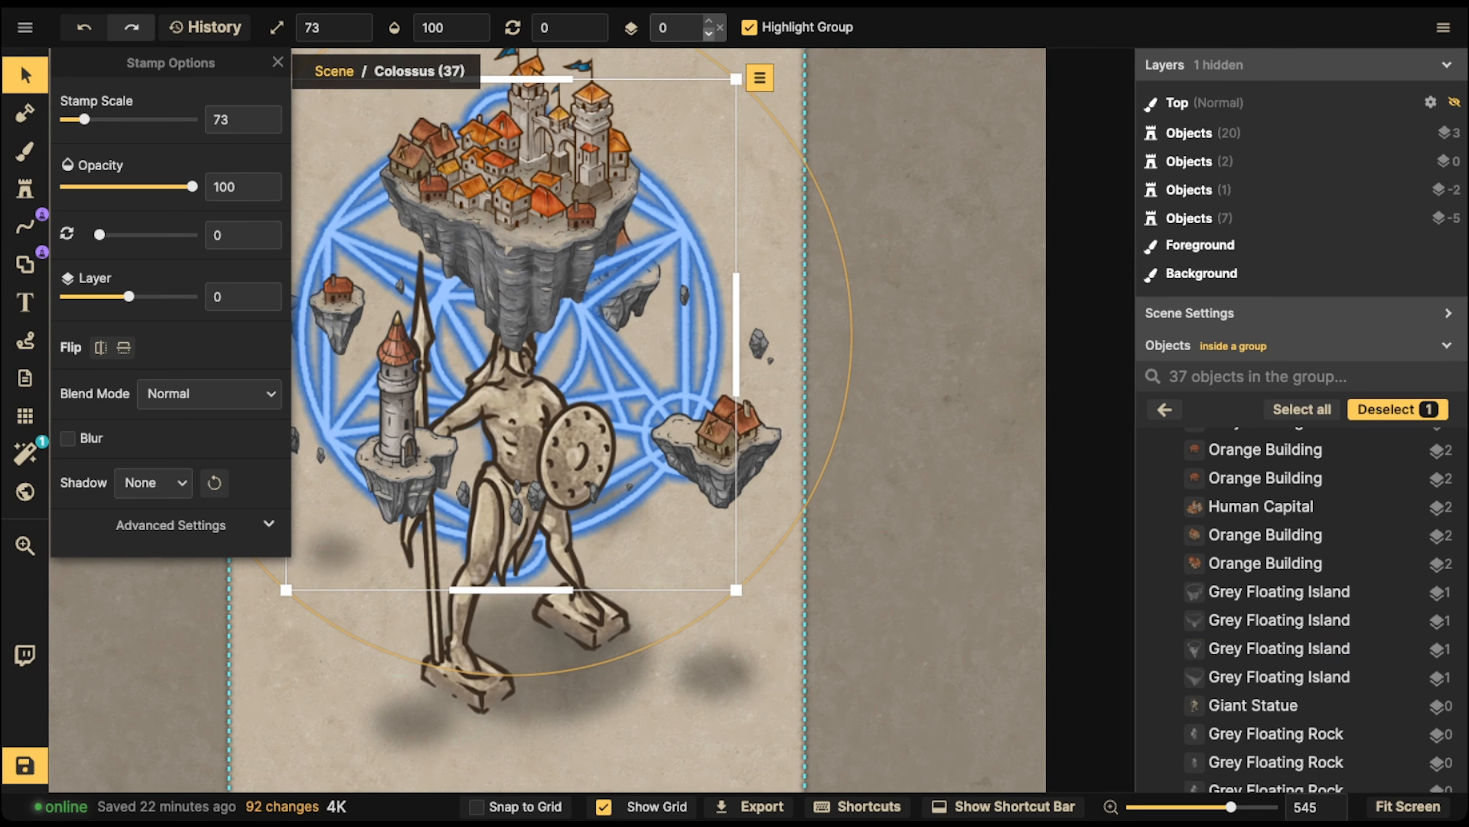
click(519, 421)
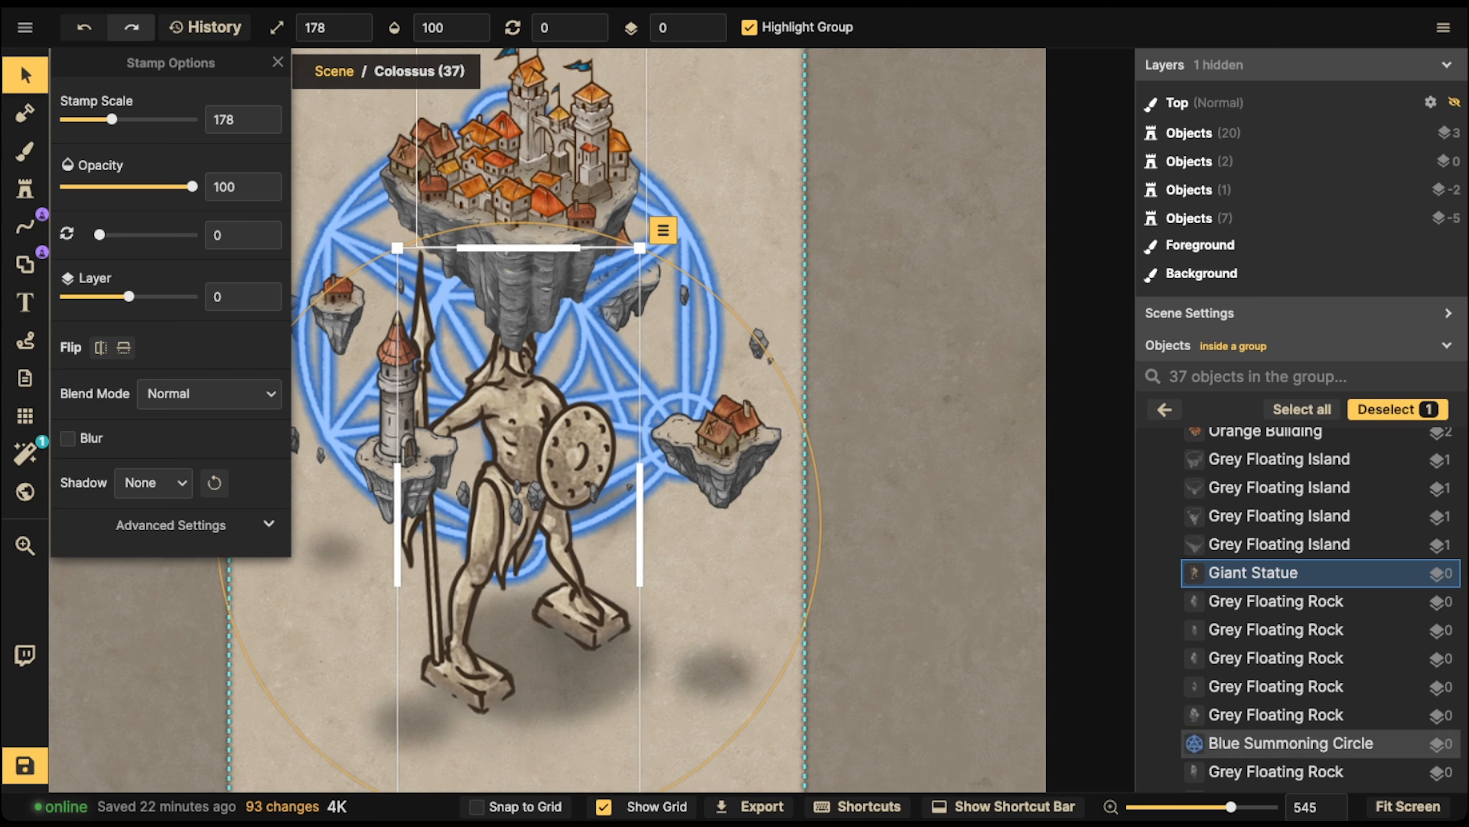
click(709, 35)
- Flatten the blue summoning circle into a wide ellipse and center it around the underside of the floating city
click(683, 238)
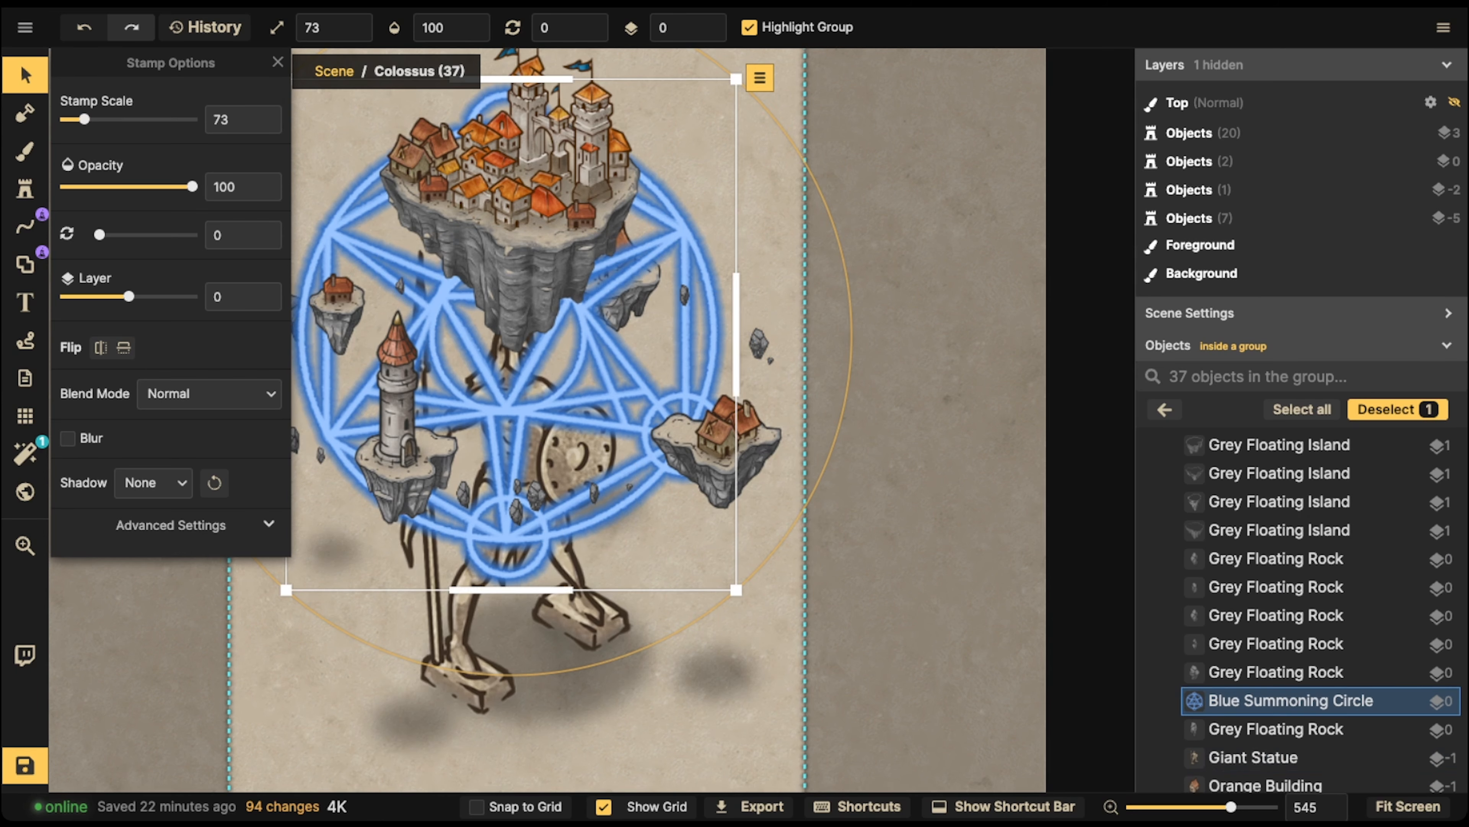
scroll(516, 328, down, 4)
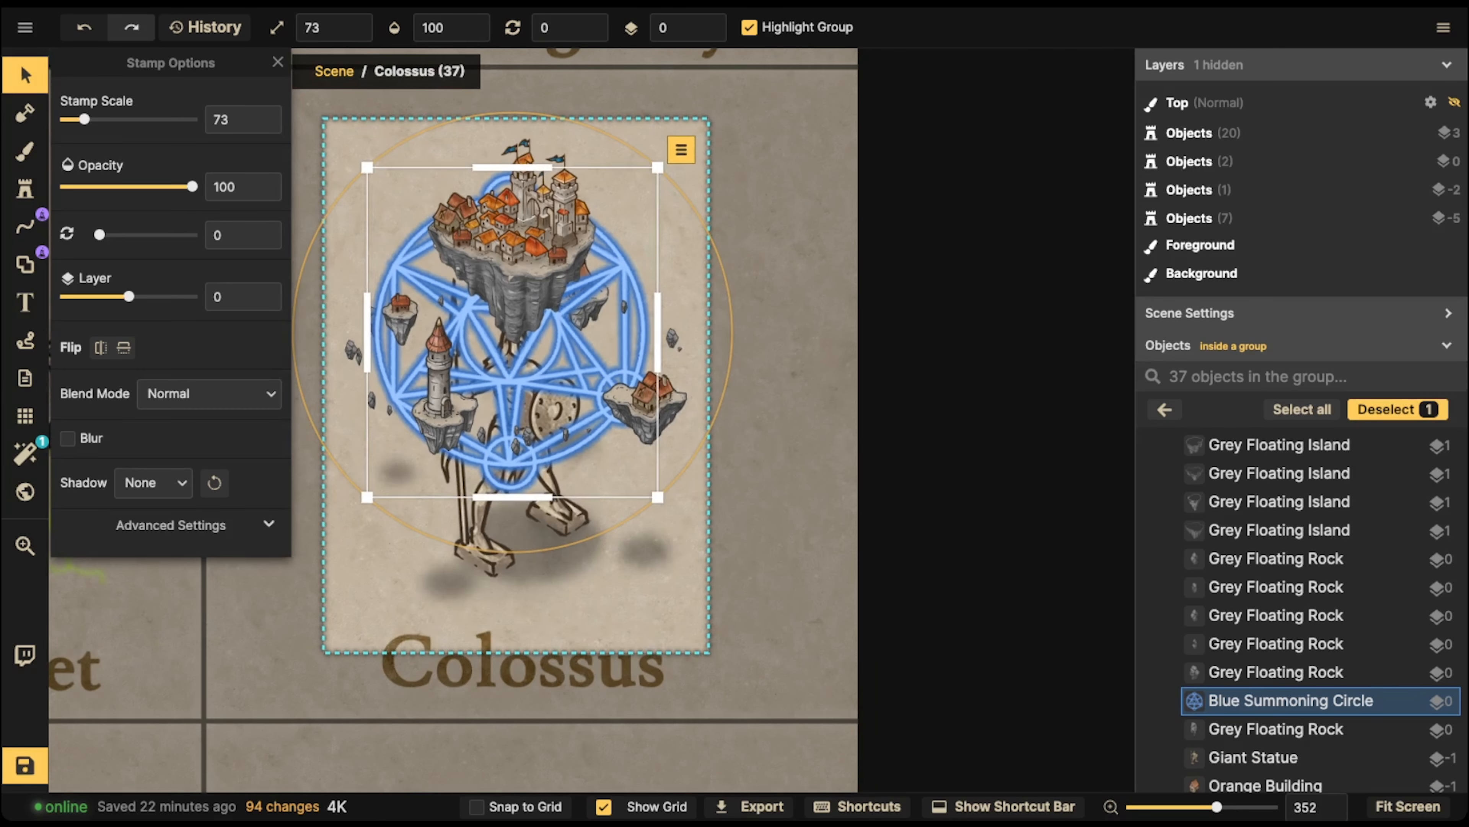
drag(512, 496, 513, 296)
drag(513, 243, 518, 342)
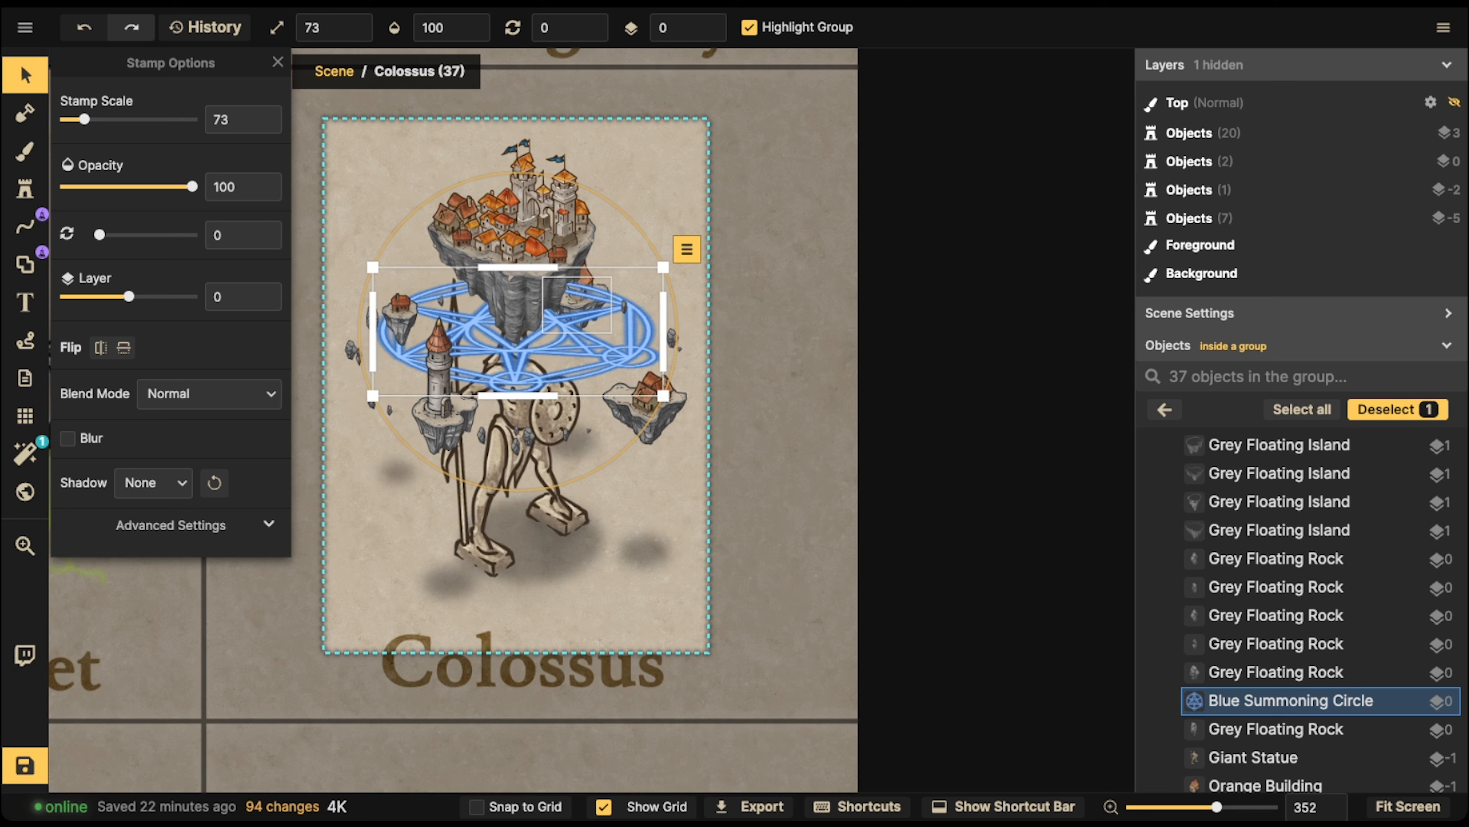
- Compare the Screen, Overlay and Lighten blend modes on the summoning circle and apply Lighten
click(210, 393)
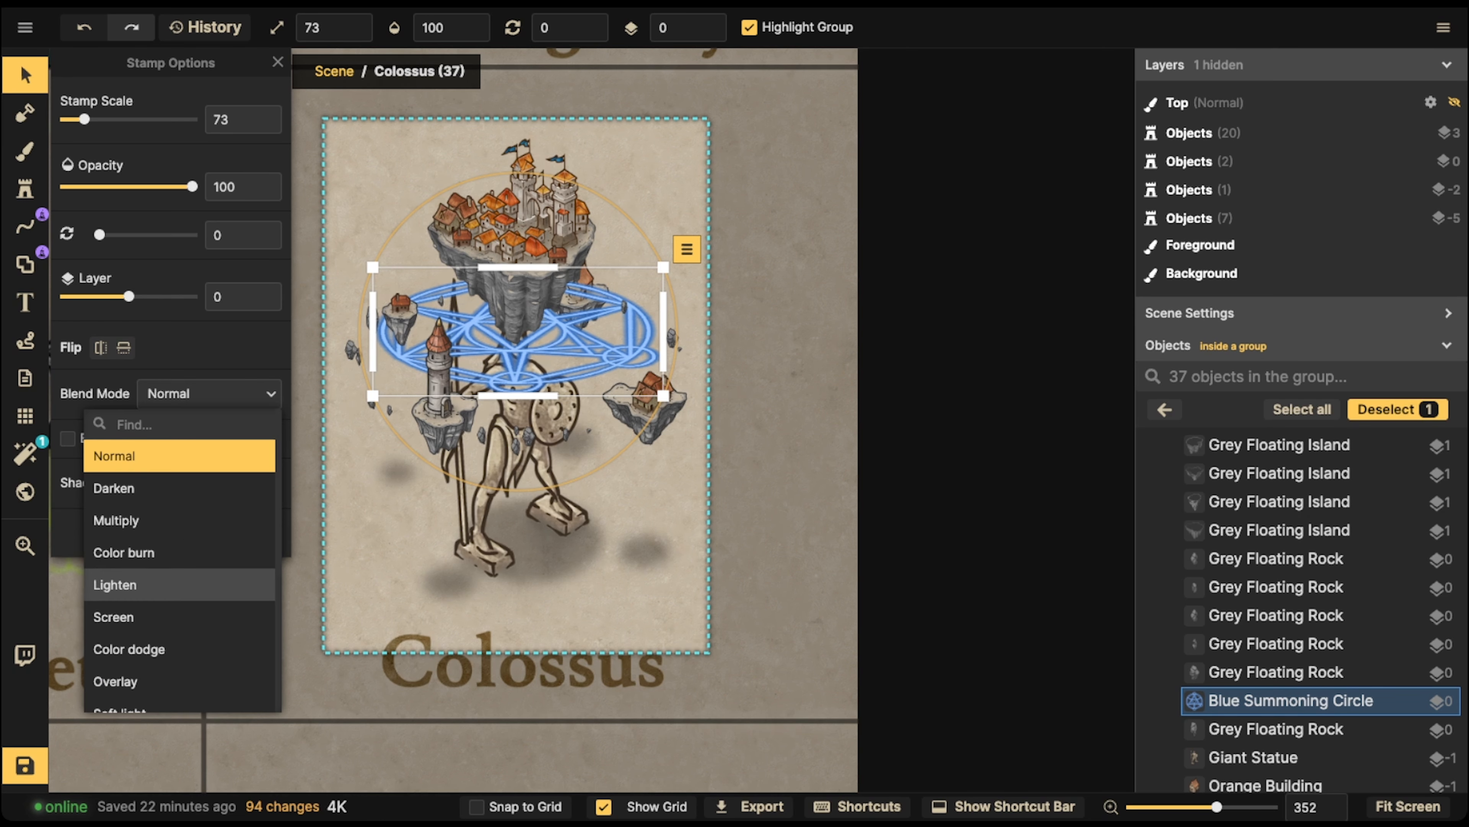
key(Down)
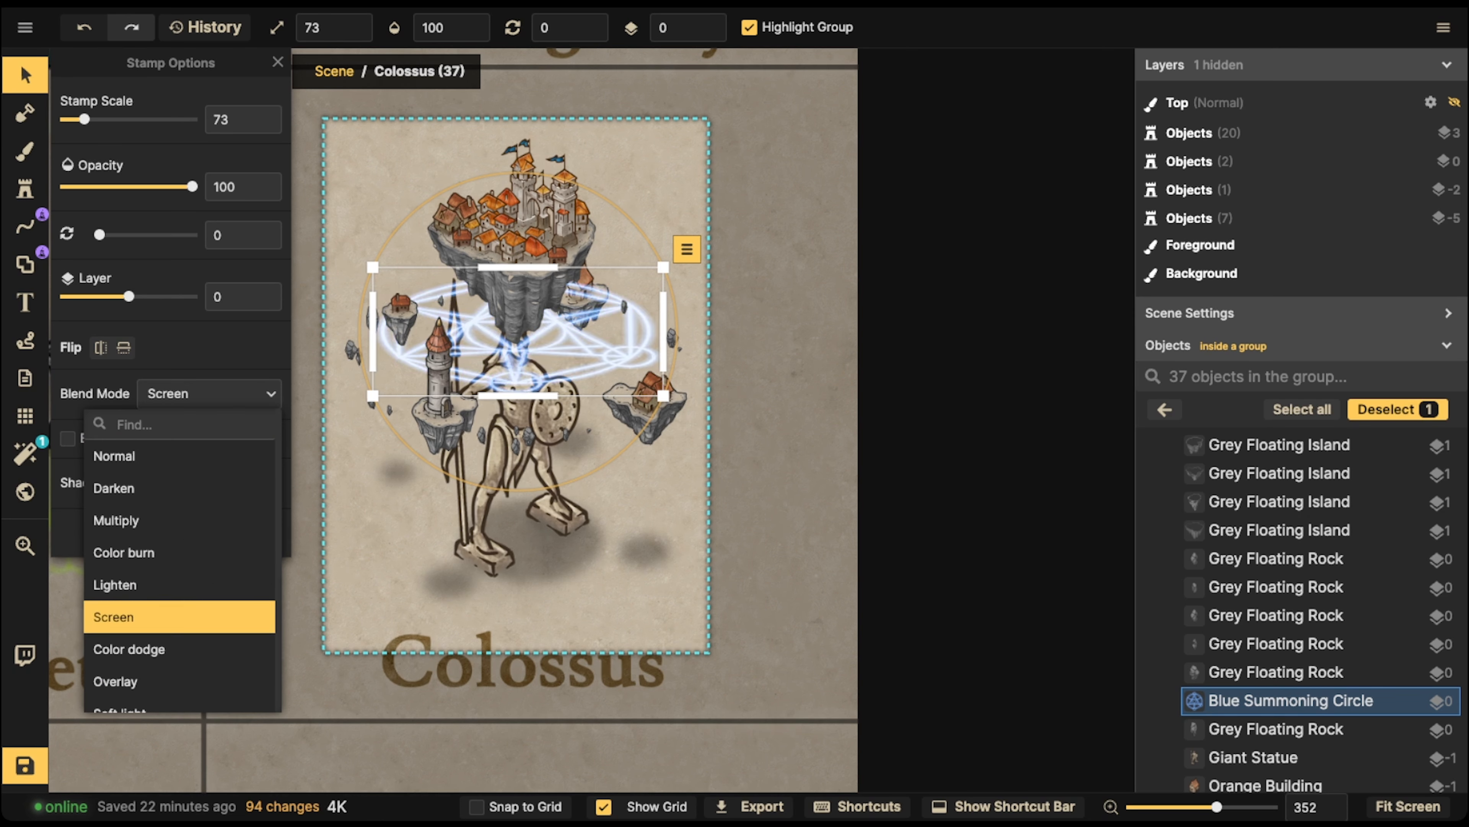
key(Down)
key(Down)
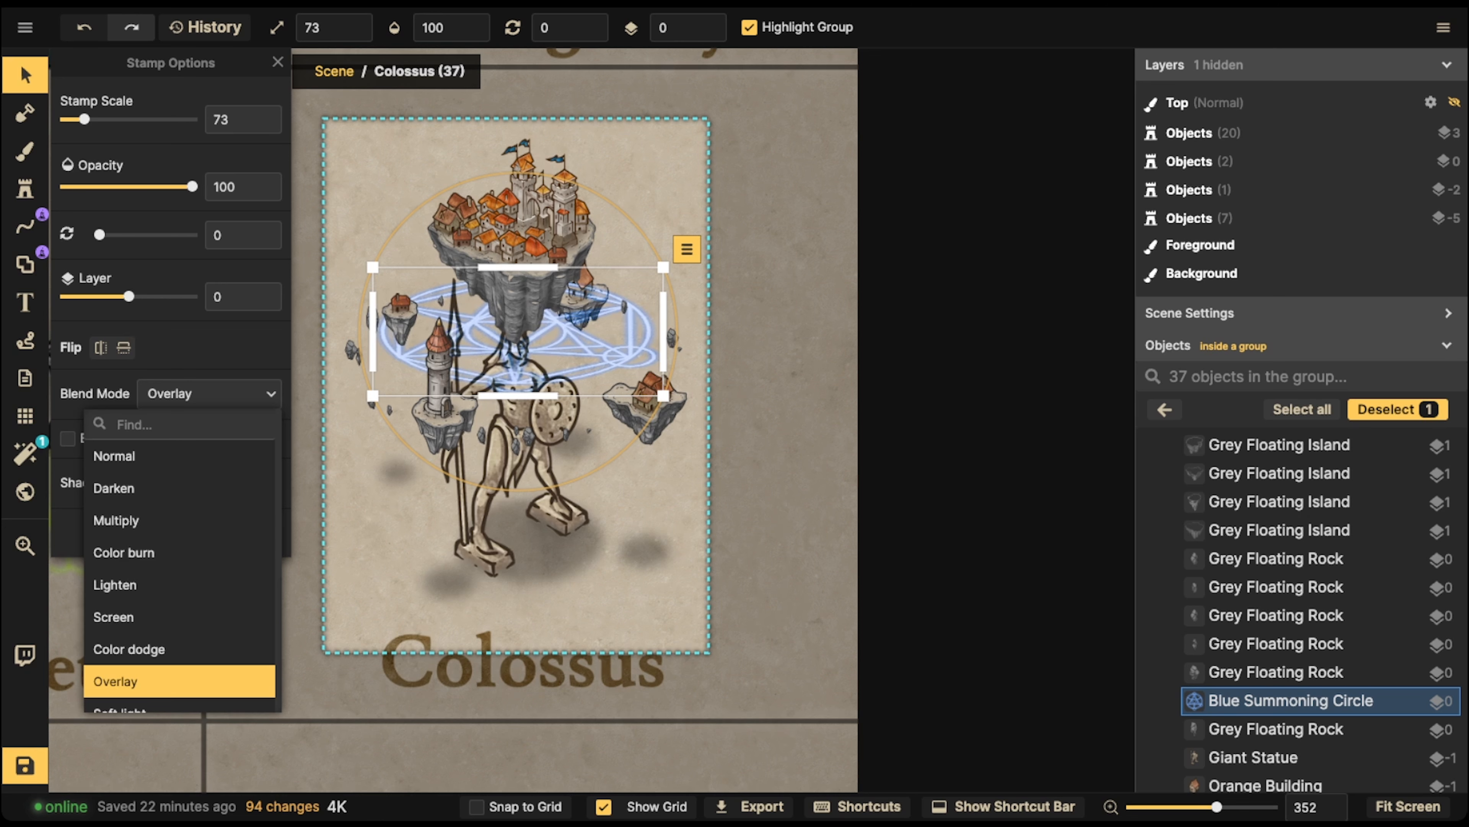
click(180, 585)
click(210, 393)
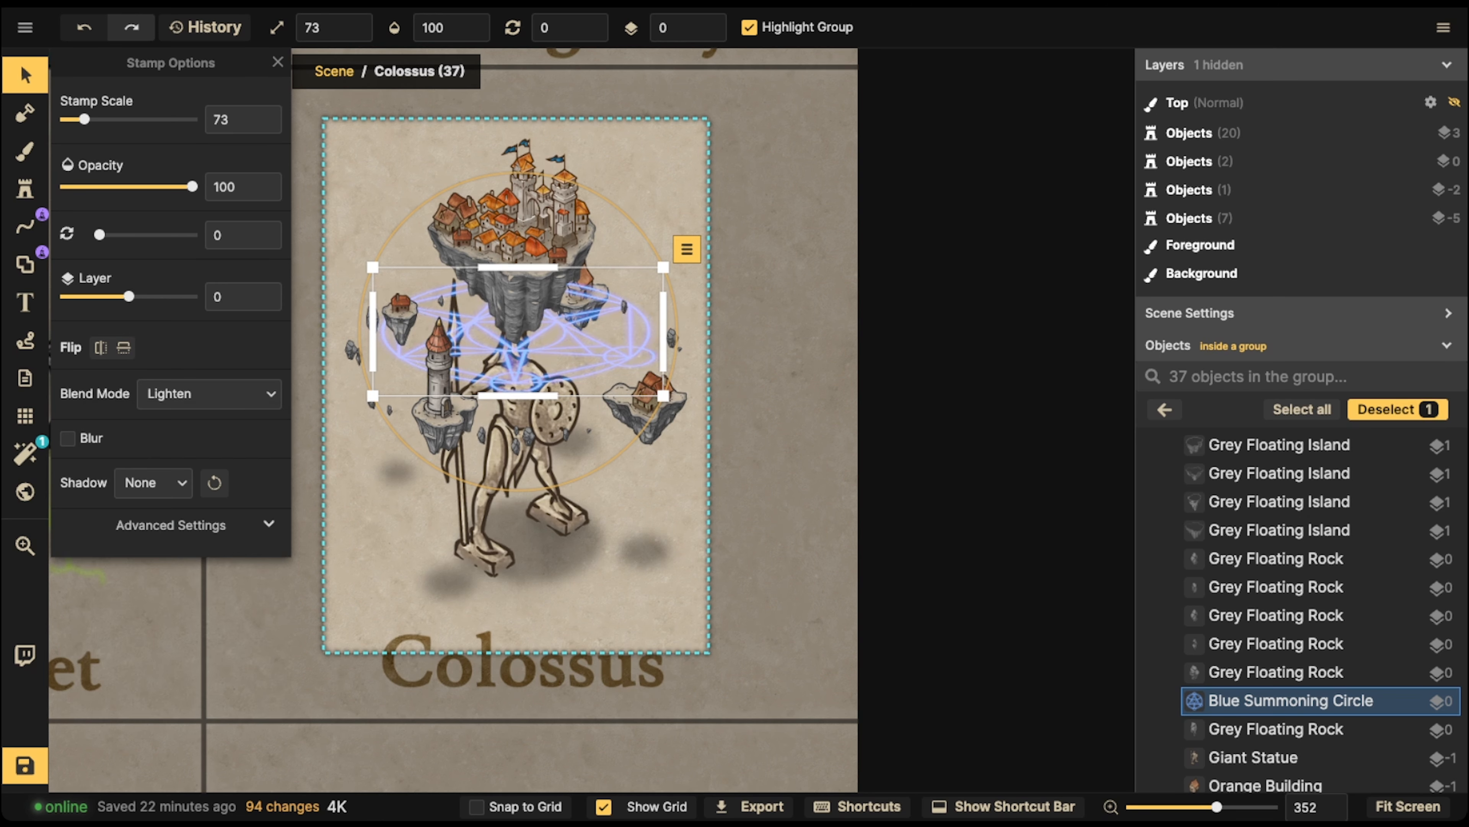
click(210, 394)
click(179, 617)
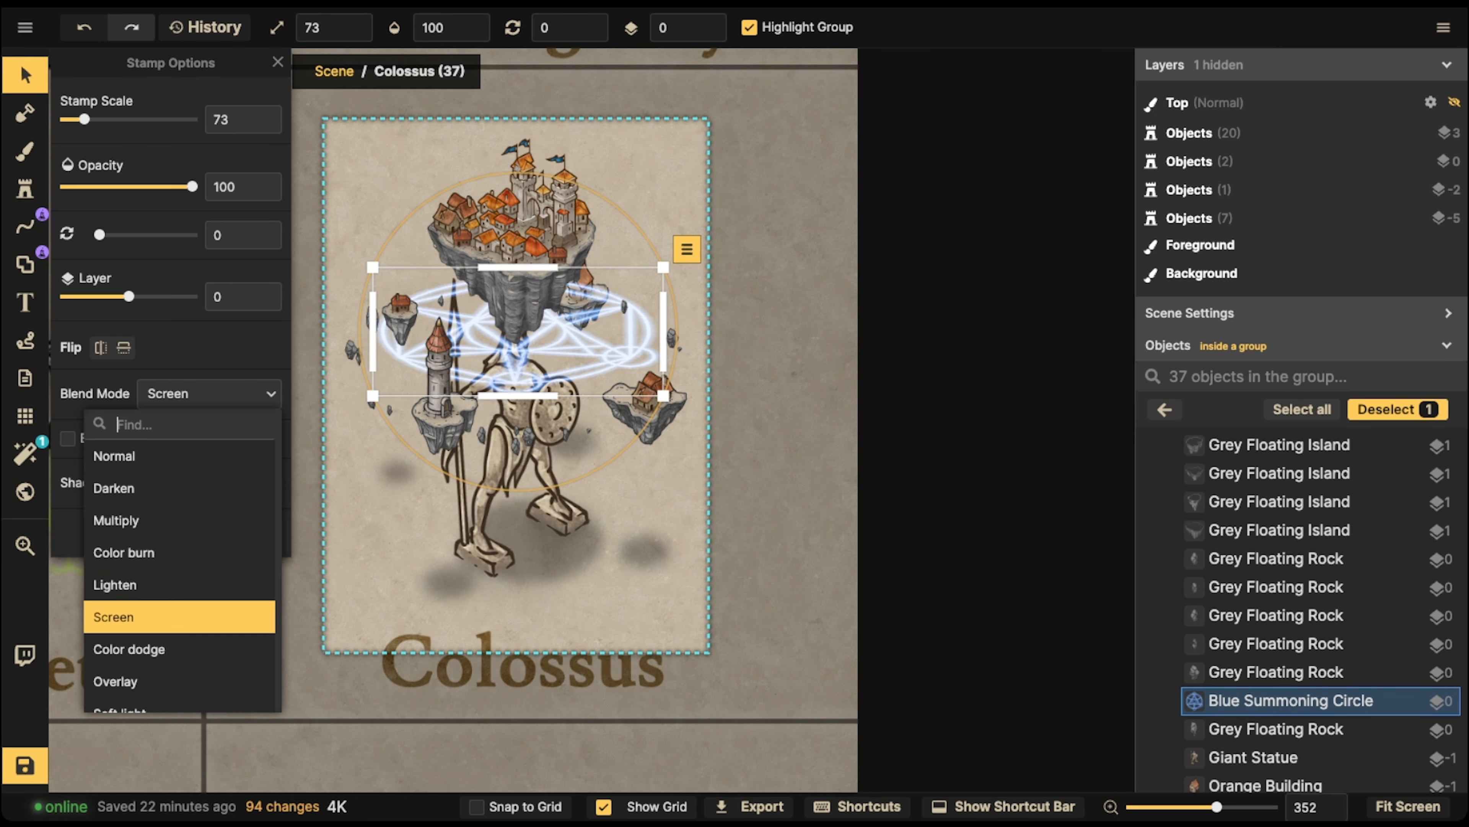
click(179, 584)
scroll(477, 287, up, 1)
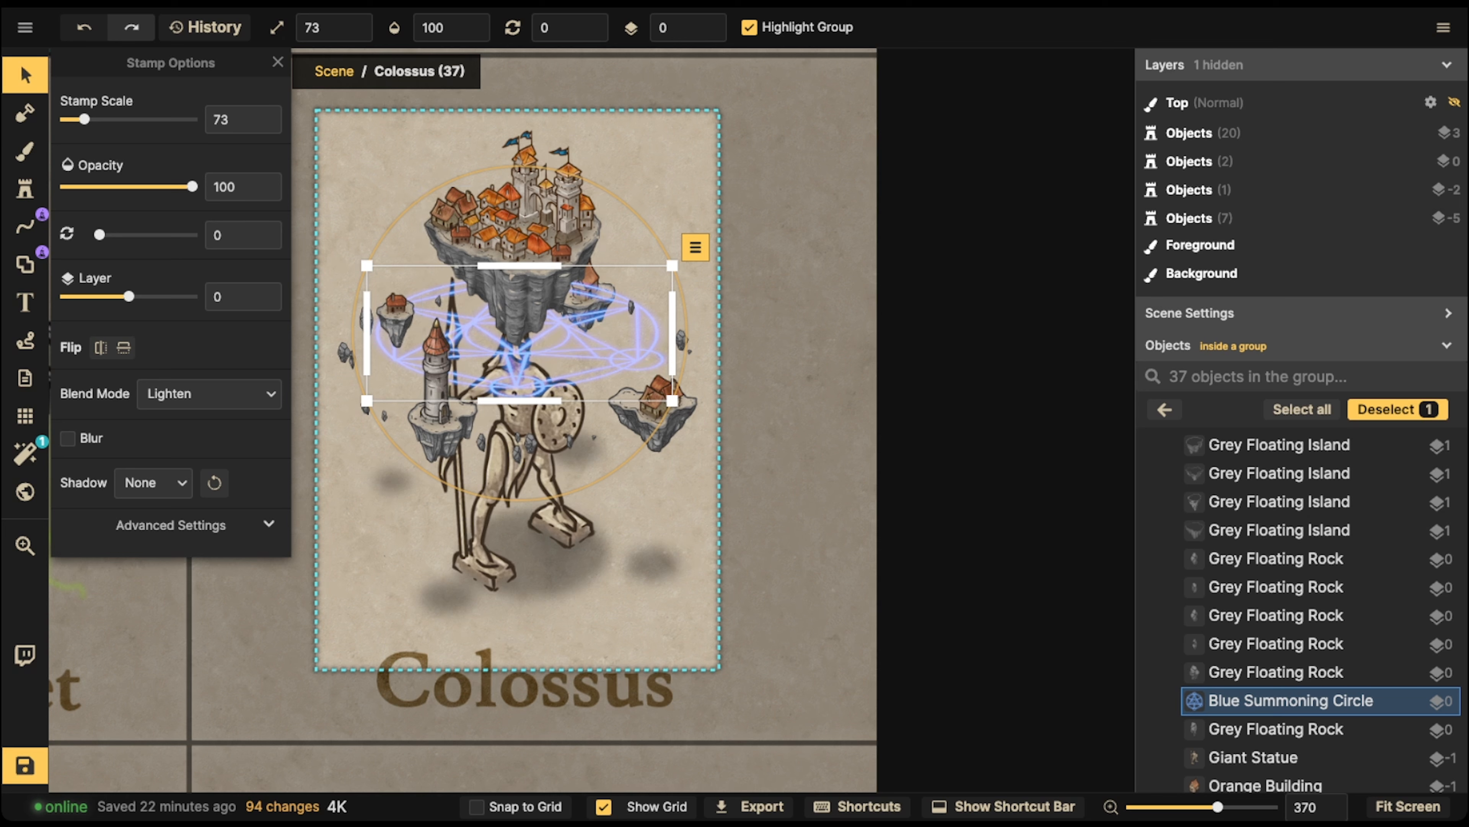
- Recolor the summoning circle green with hue -107 and saturation 134, and exit the Colossus group
click(191, 525)
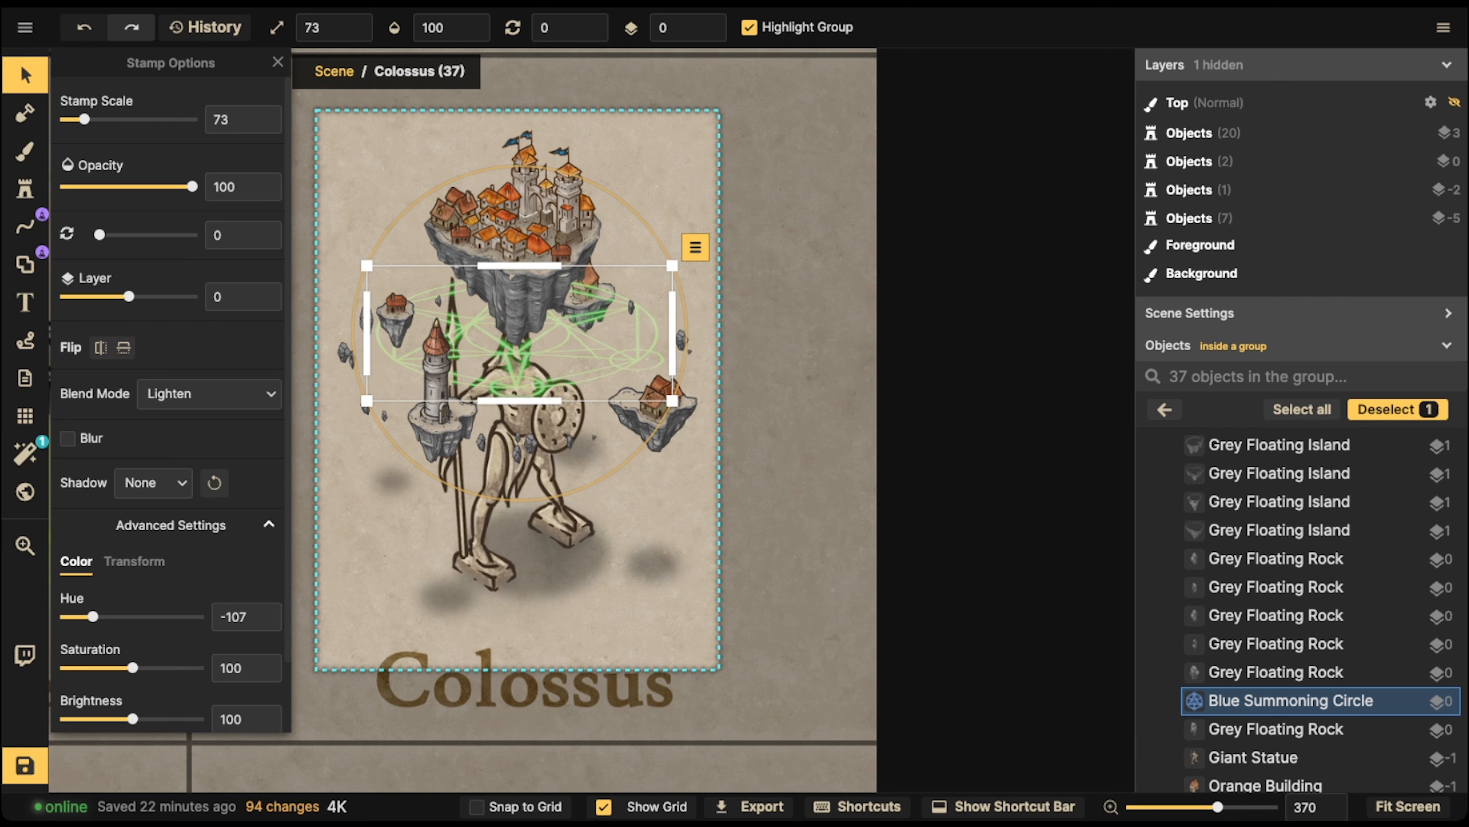
scroll(397, 356, down, 5)
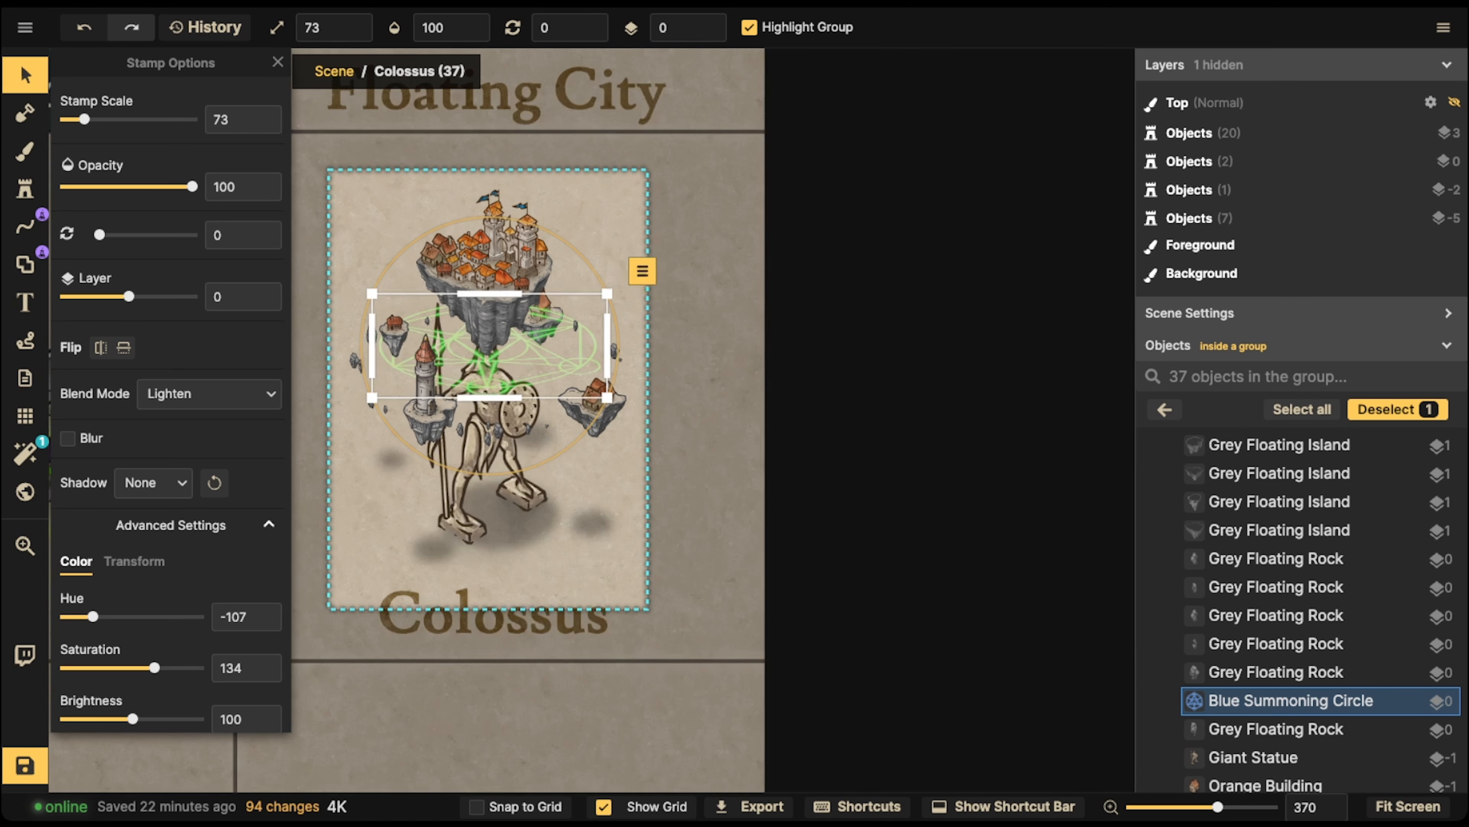
key(Escape)
key(Escape)
scroll(397, 341, down, 5)
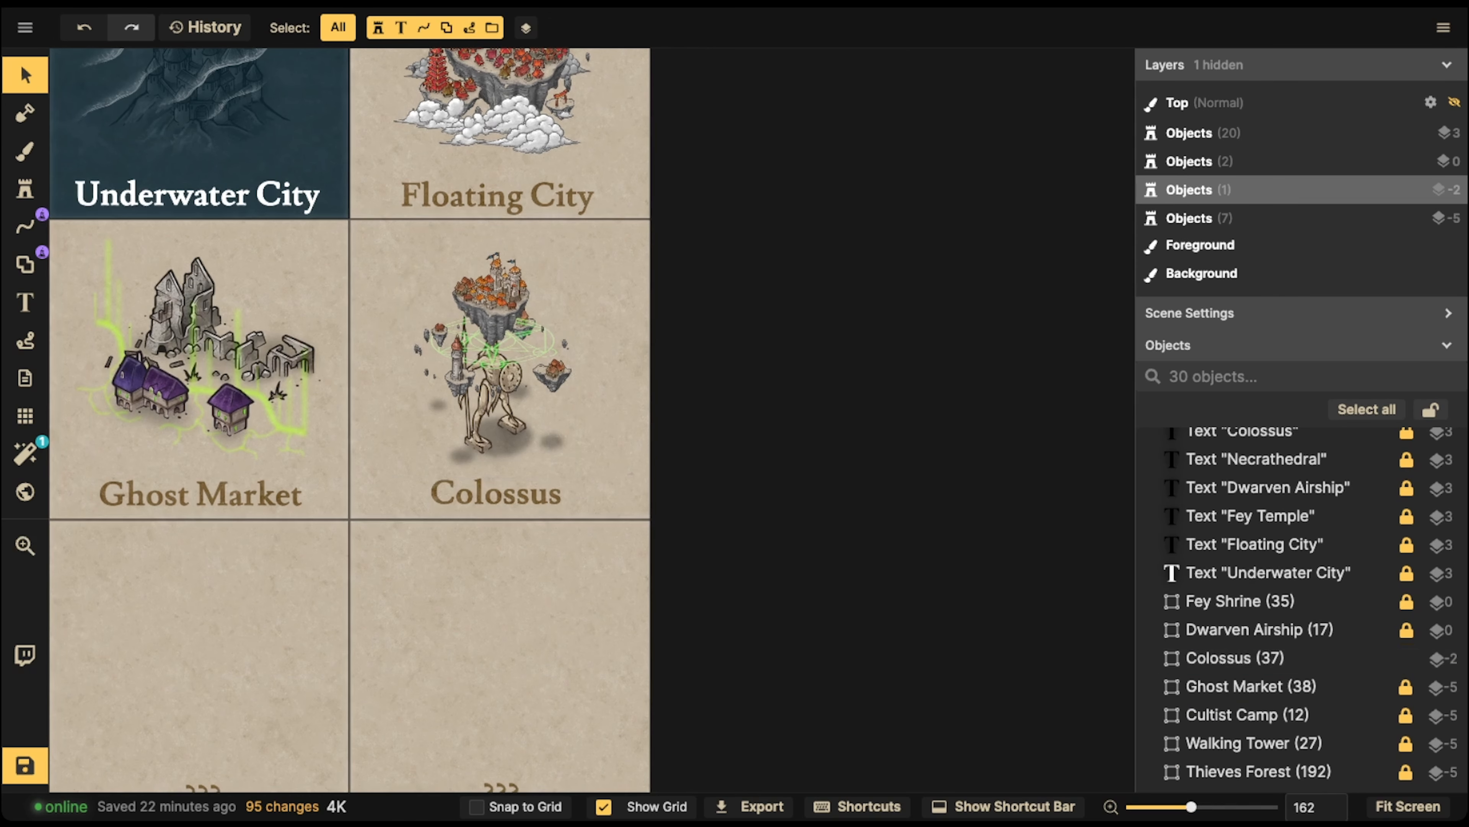
- Enlarge the Colossus group to scale 103, centered in its cell above the label, and save the map
drag(393, 269, 575, 463)
drag(493, 364, 497, 362)
click(403, 325)
scroll(418, 321, down, 5)
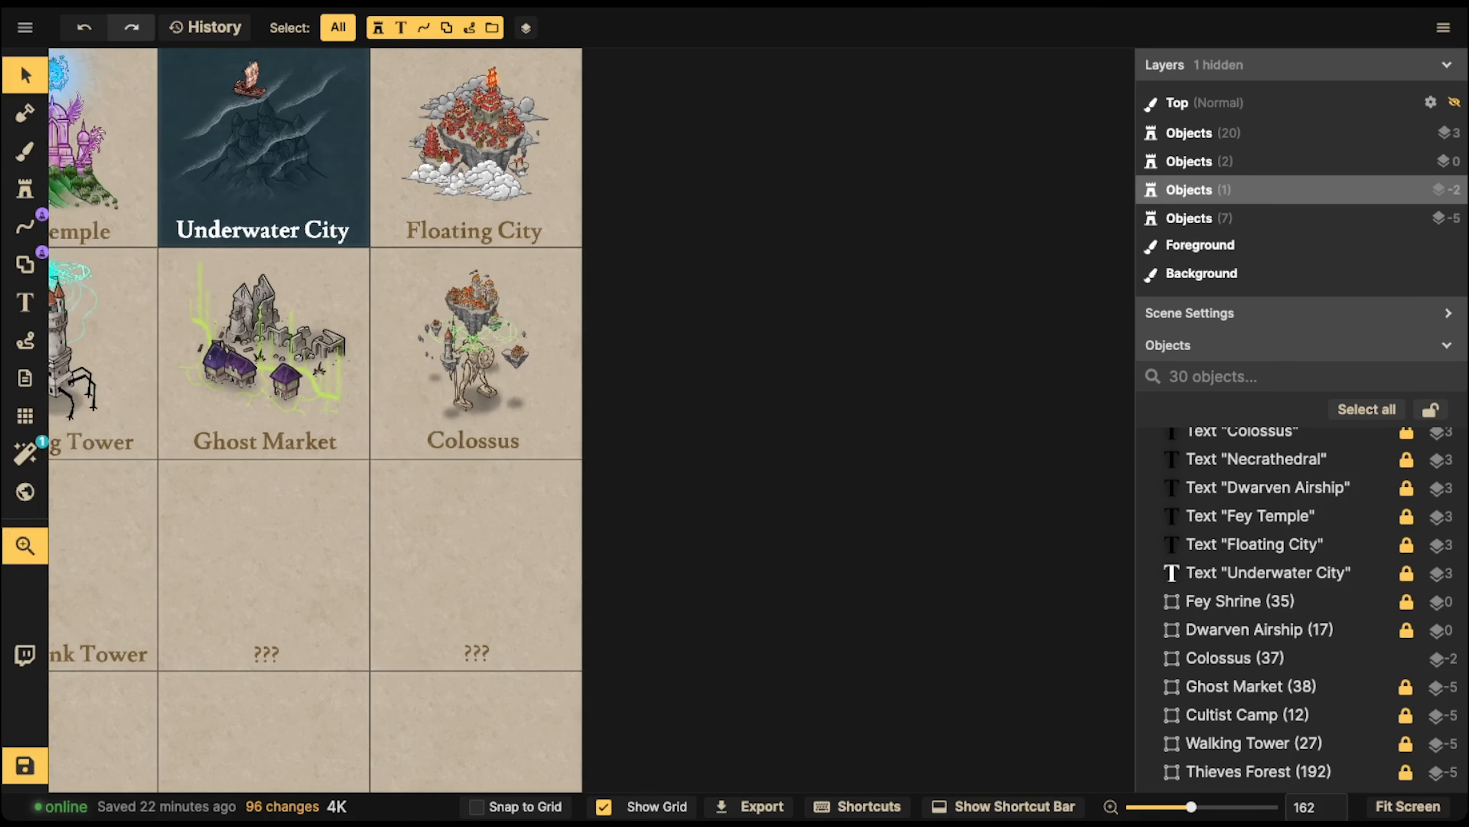
drag(423, 321, 654, 301)
click(705, 324)
drag(762, 247, 764, 244)
drag(706, 324, 705, 323)
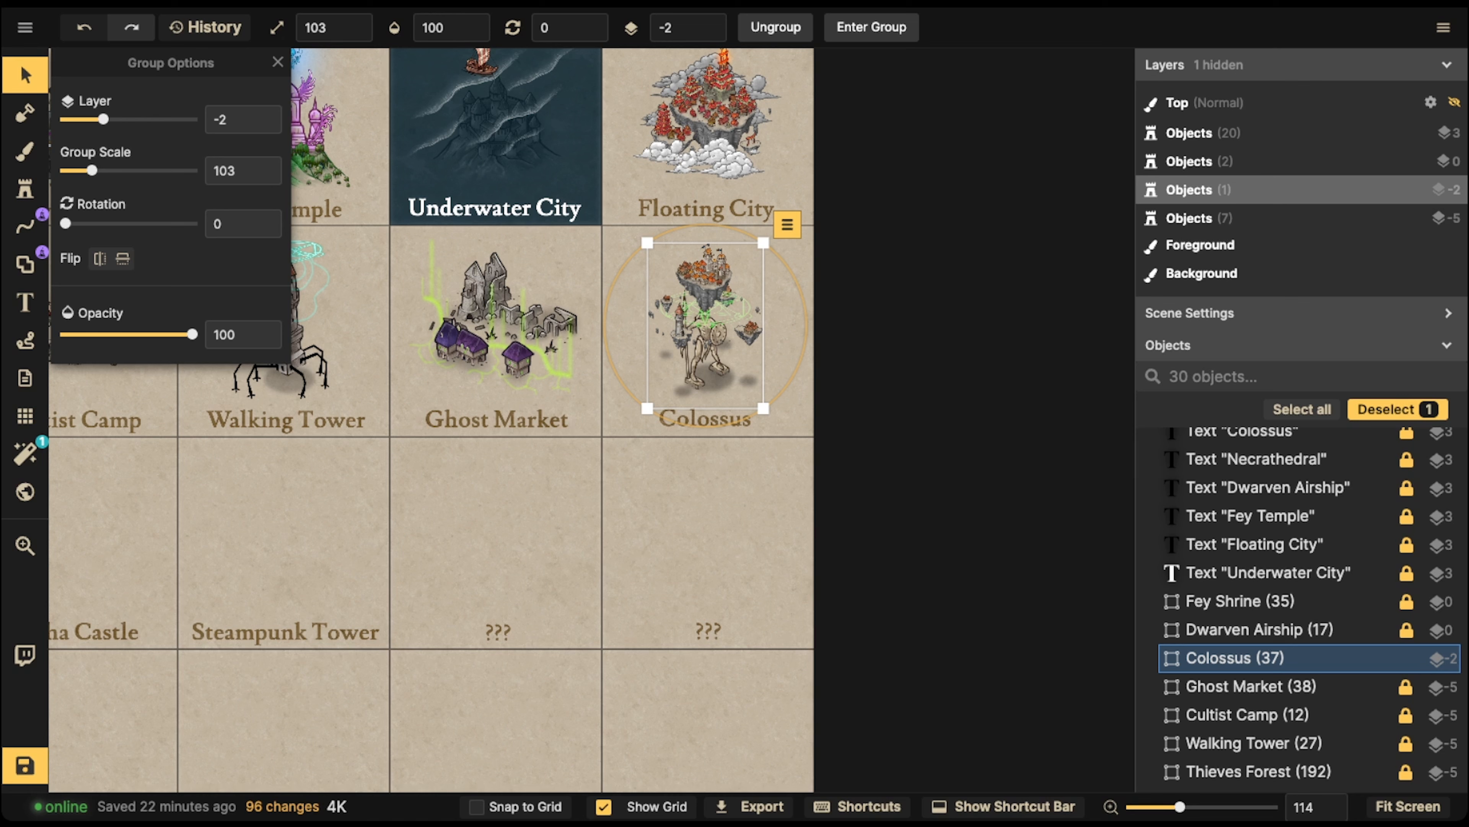
key(ctrl+s)
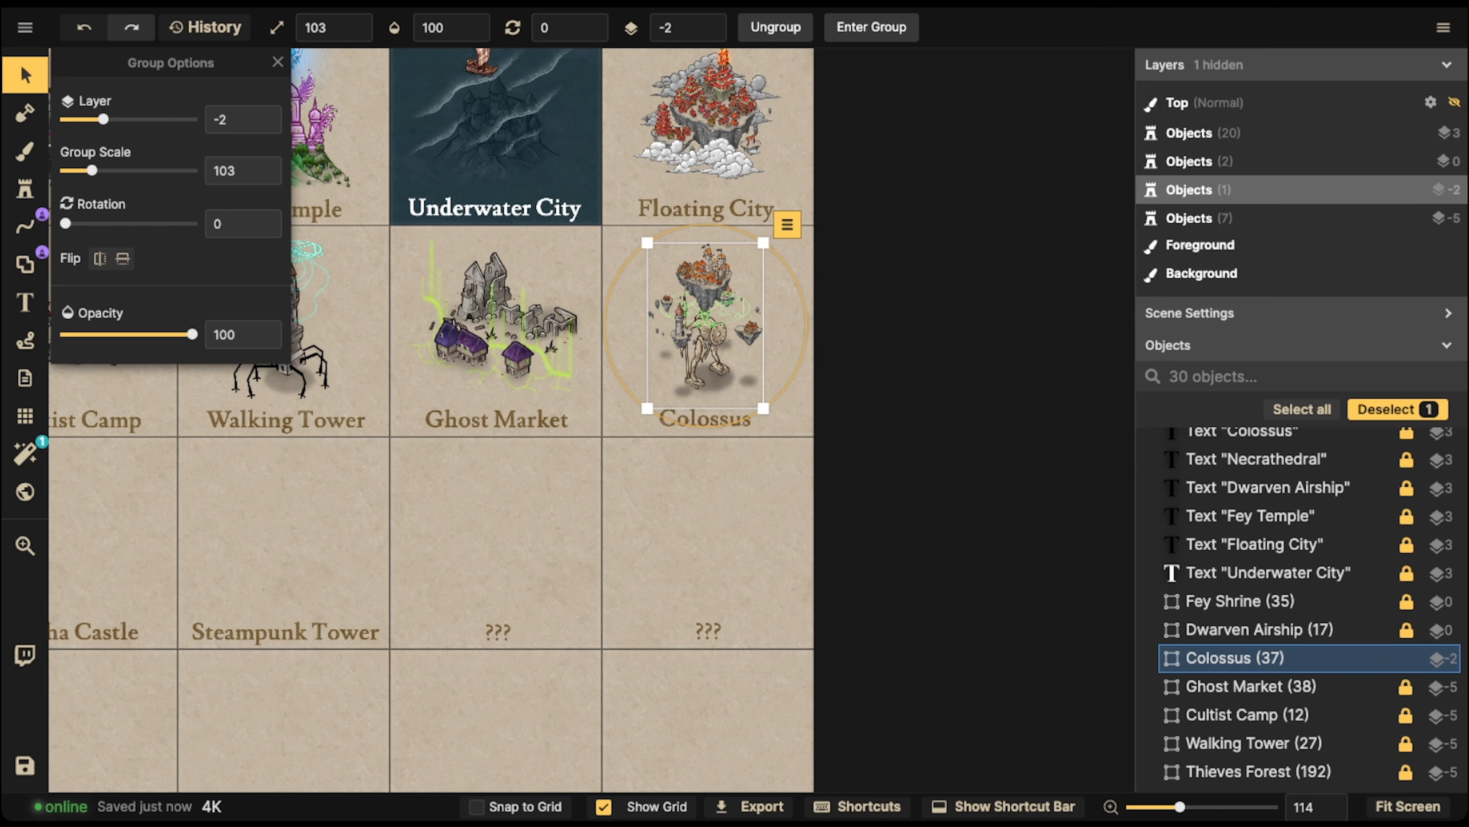
scroll(715, 328, up, 10)
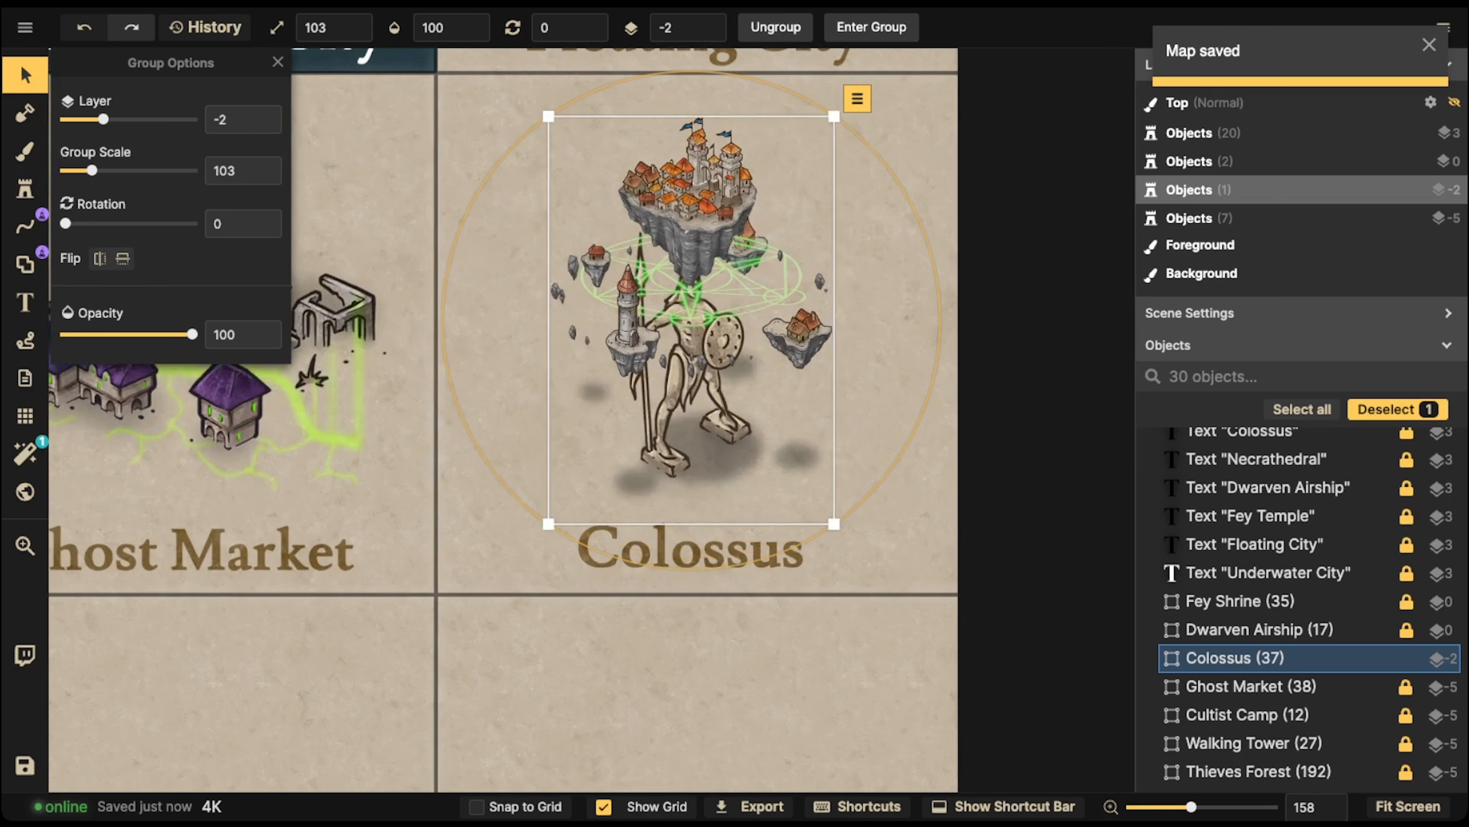
scroll(714, 330, up, 5)
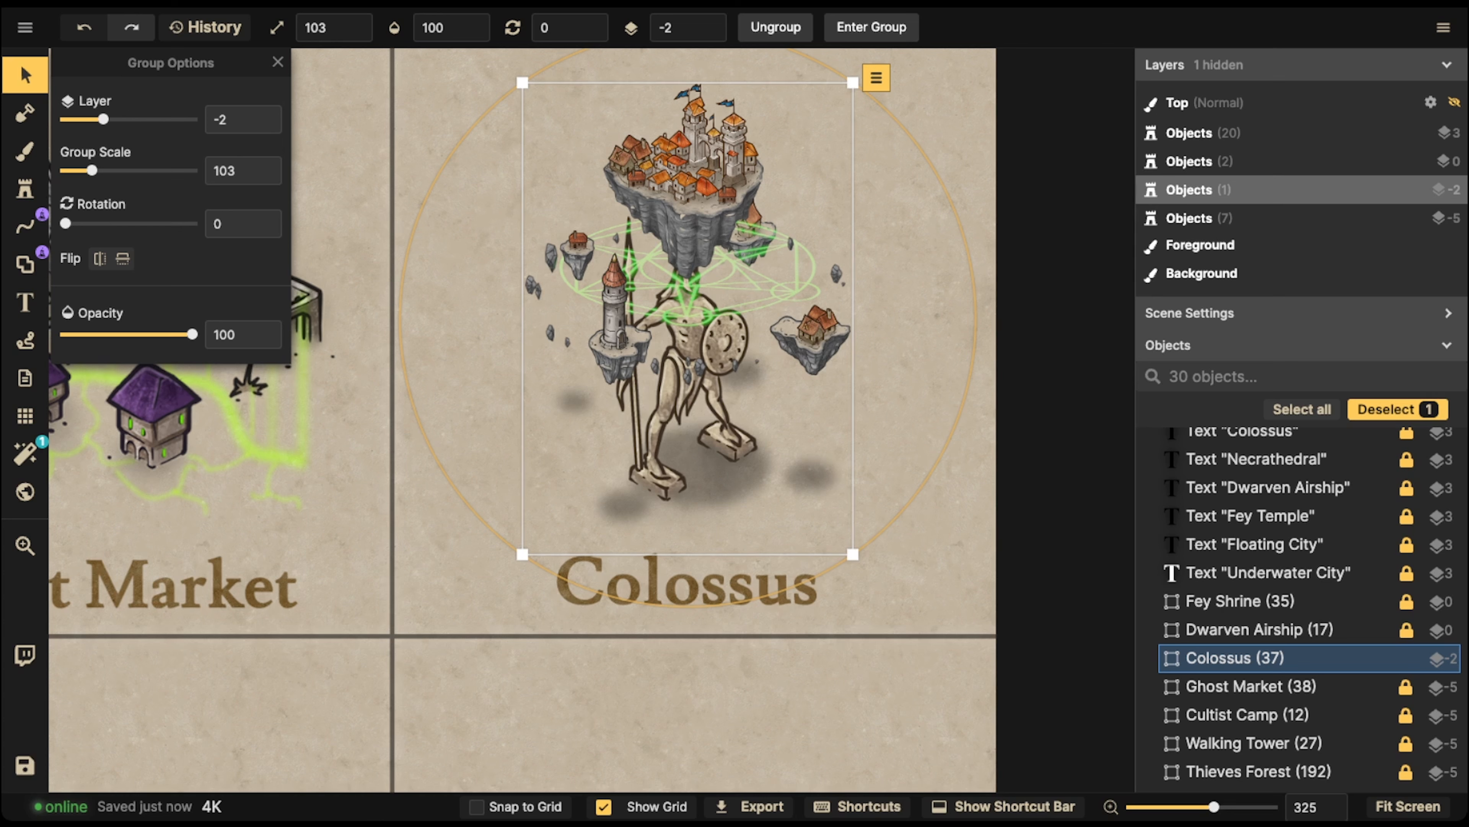
scroll(639, 195, down, 4)
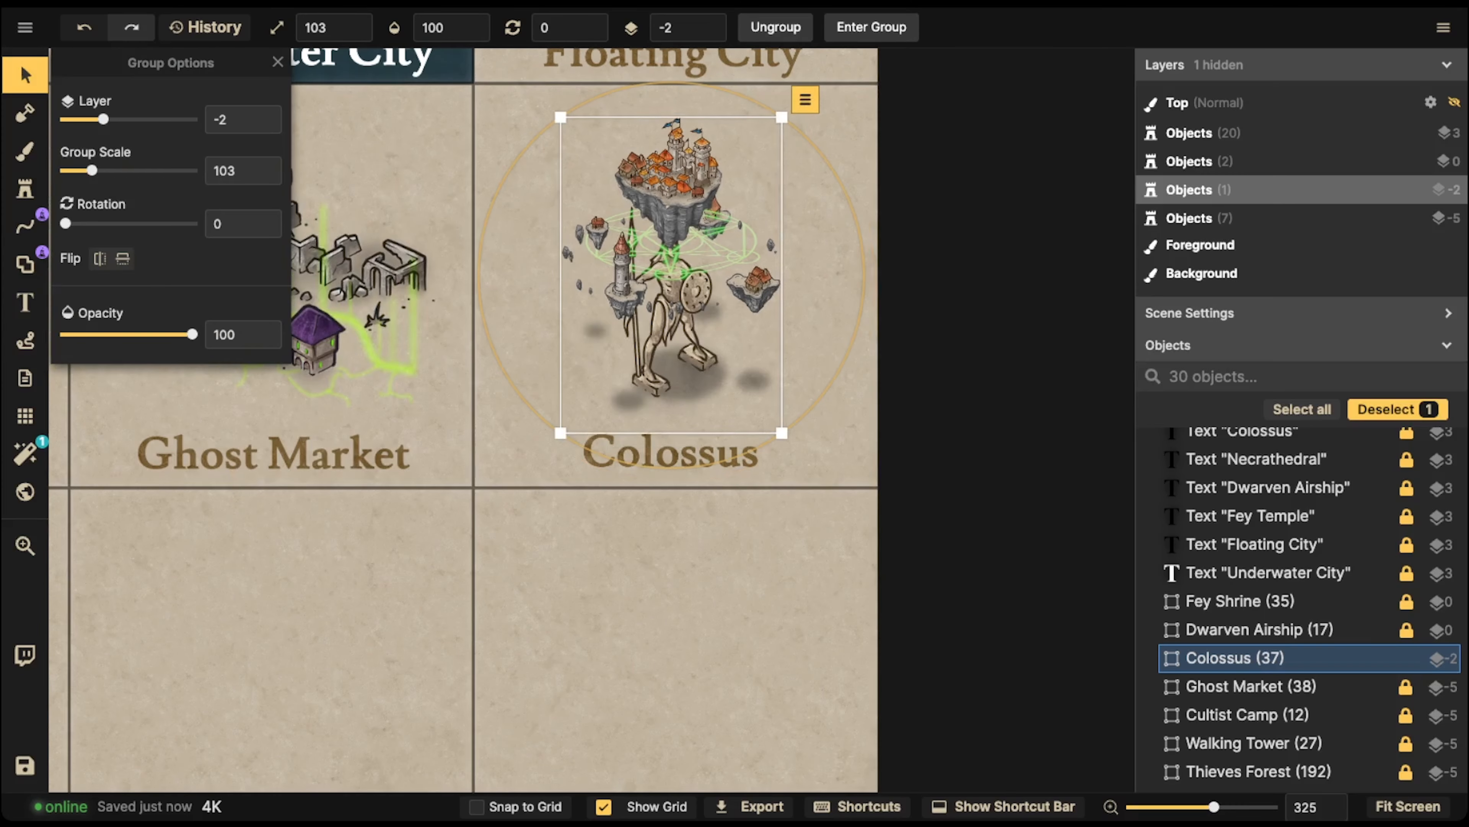
- Deselect the Colossus group and select the ??? label in the empty cell below Ghost Market
click(414, 364)
scroll(408, 364, down, 4)
drag(405, 364, 934, 204)
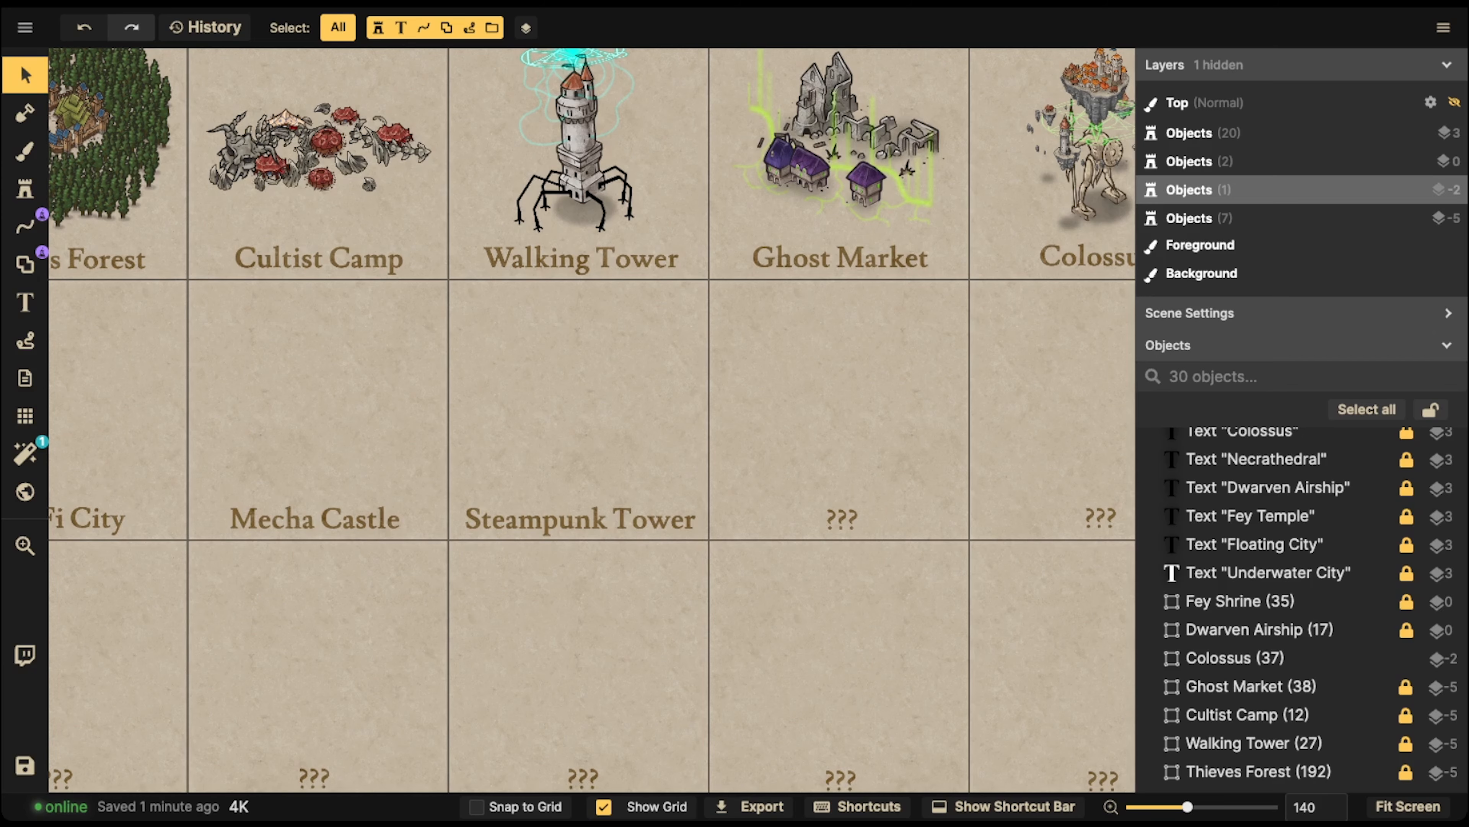
scroll(385, 411, down, 1)
click(792, 509)
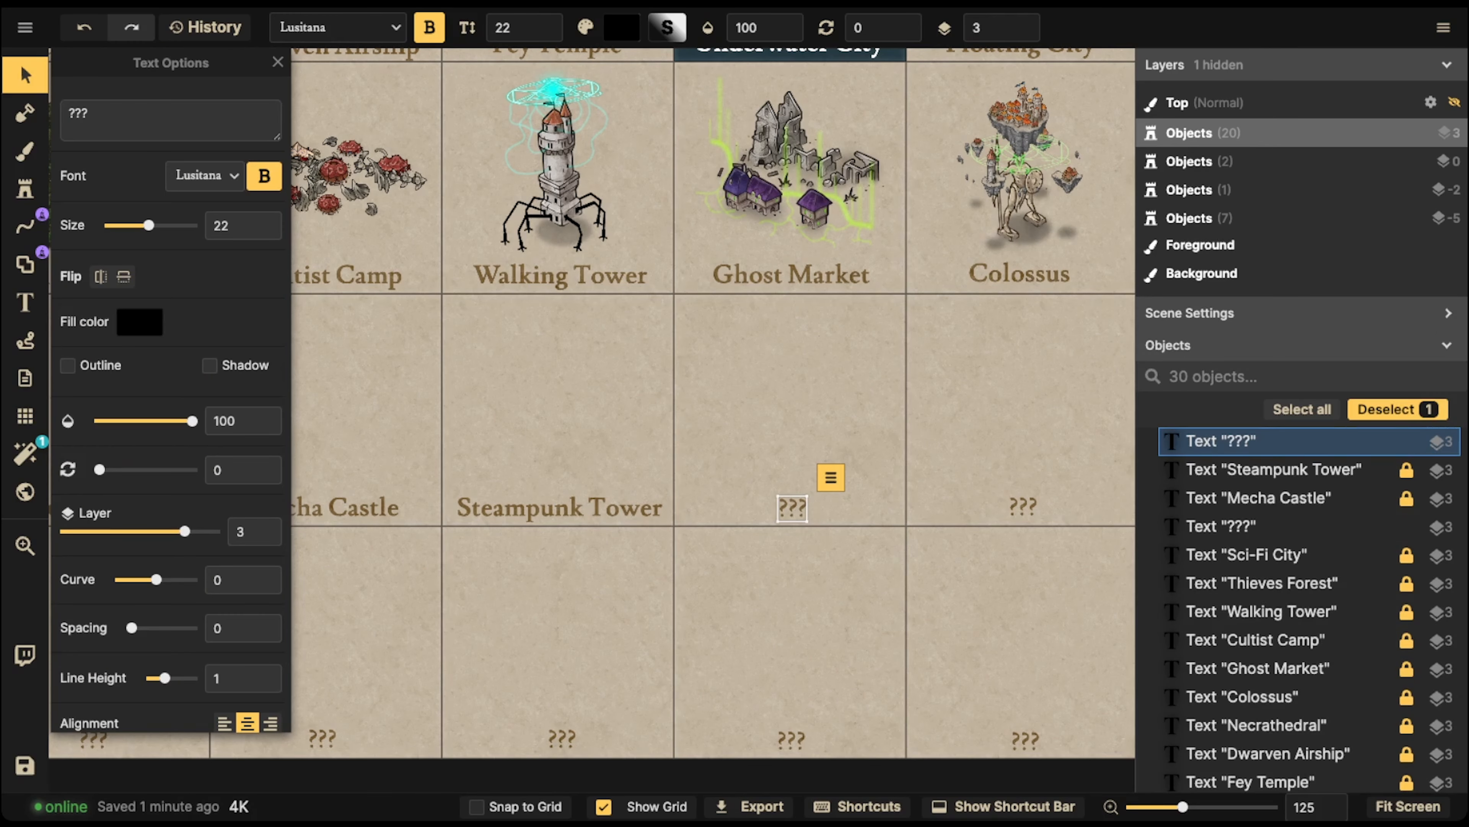
key(s)
key(e)
key(t)
key(l)
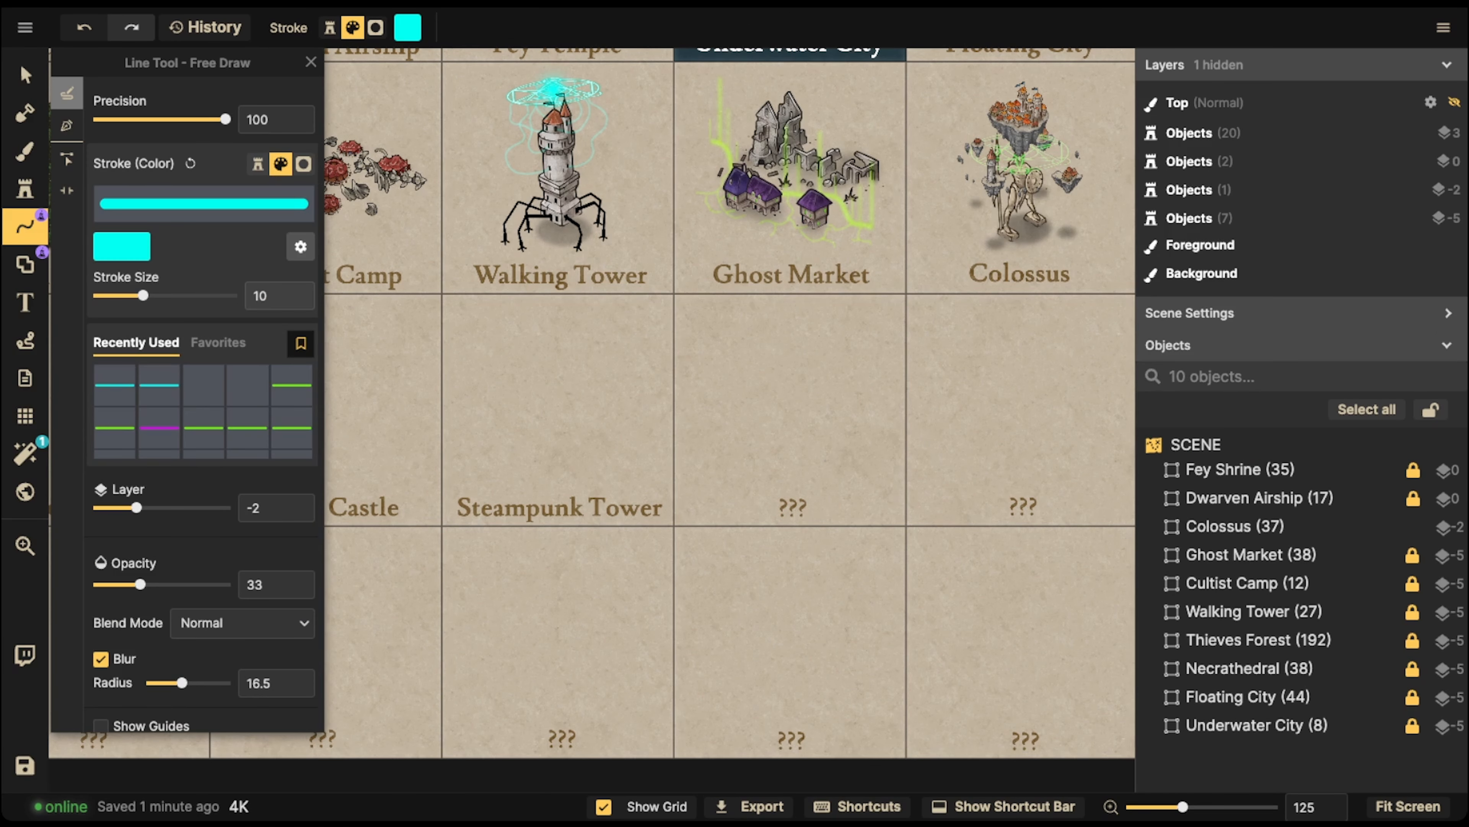
click(25, 75)
- Change the ??? label in the cell below Ghost Market to Portal
click(792, 508)
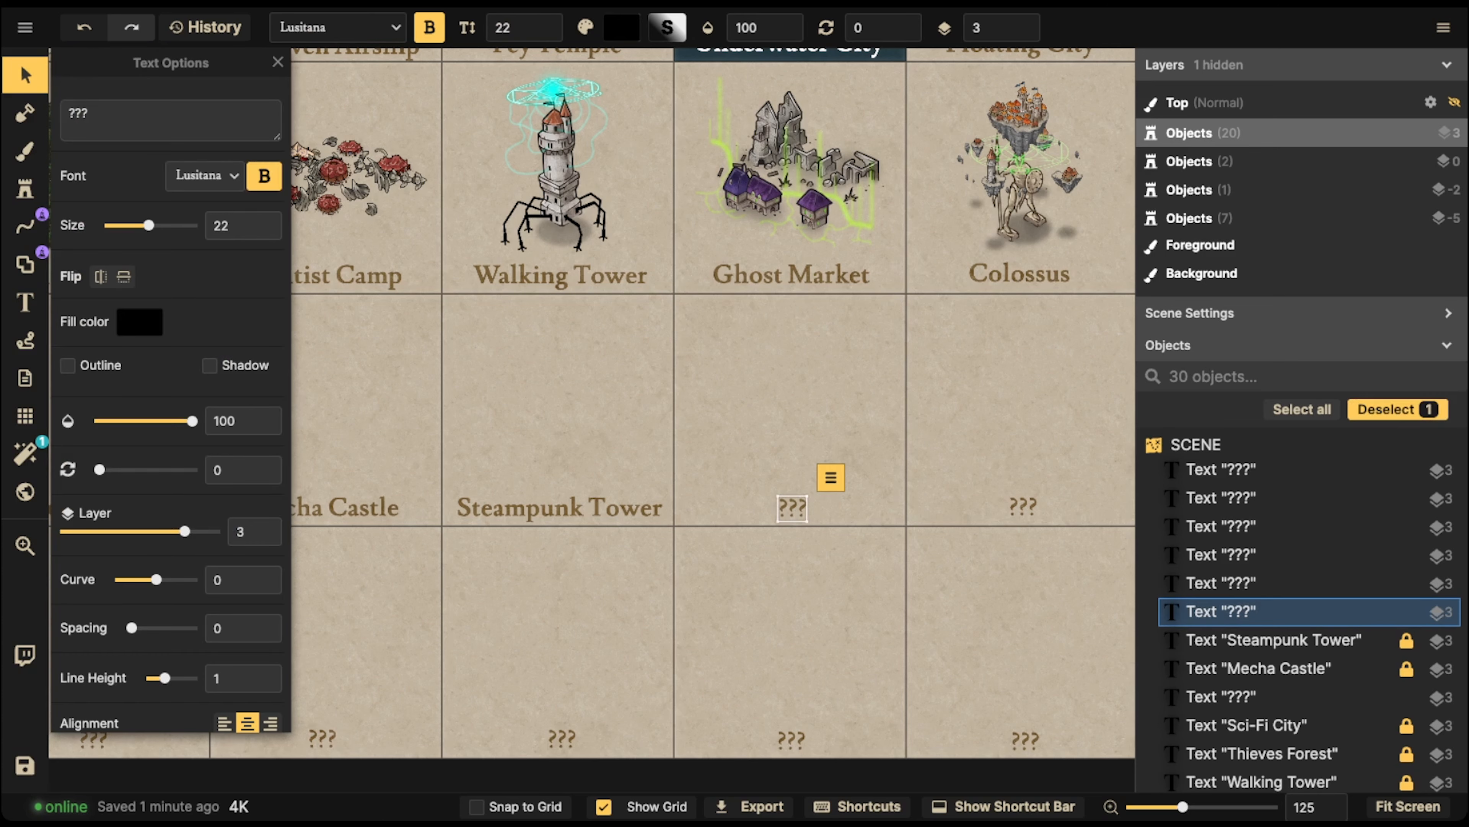
drag(110, 116, 35, 114)
text(Po)
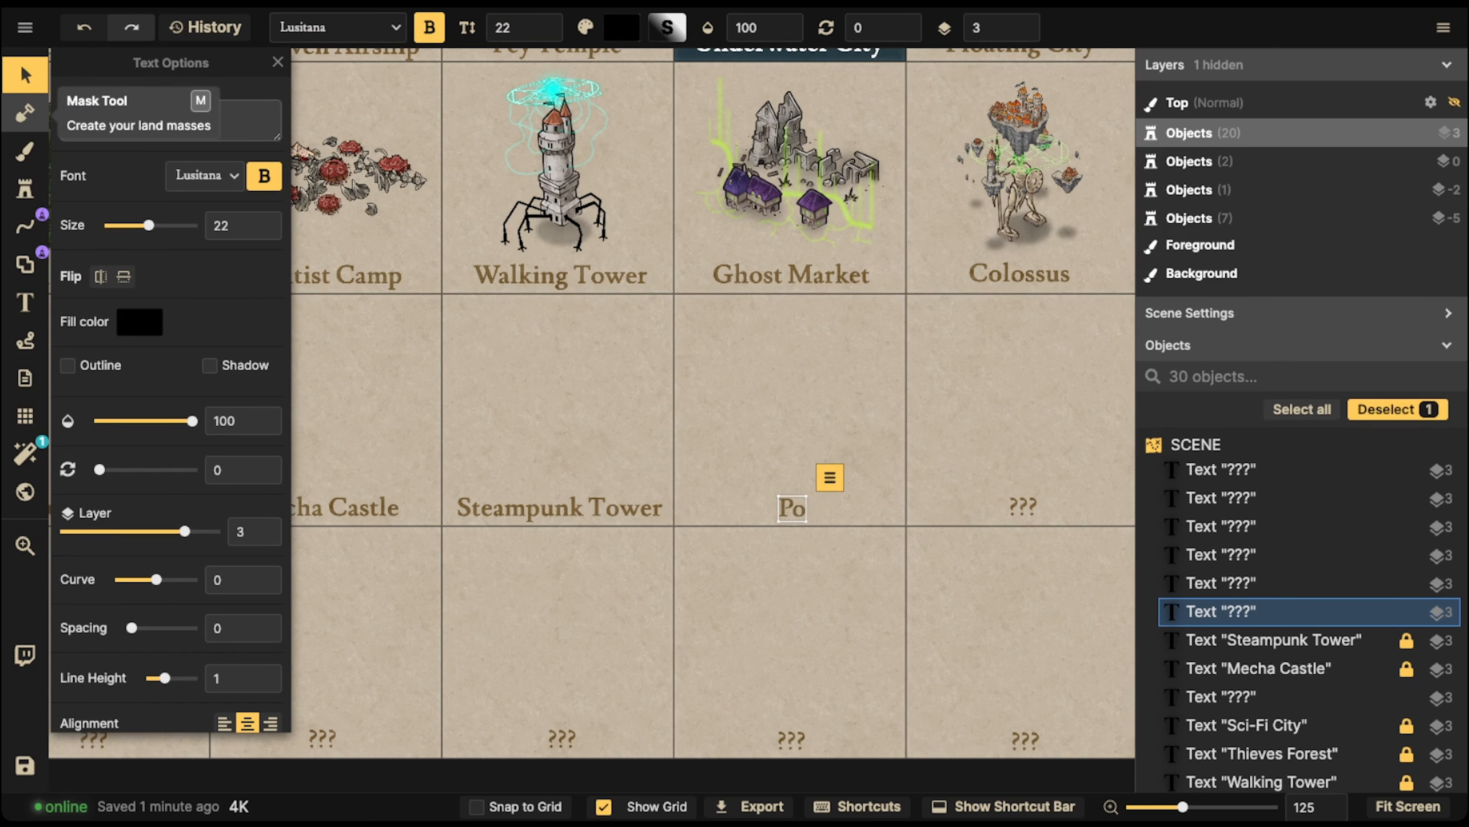
text(rtal)
key(Escape)
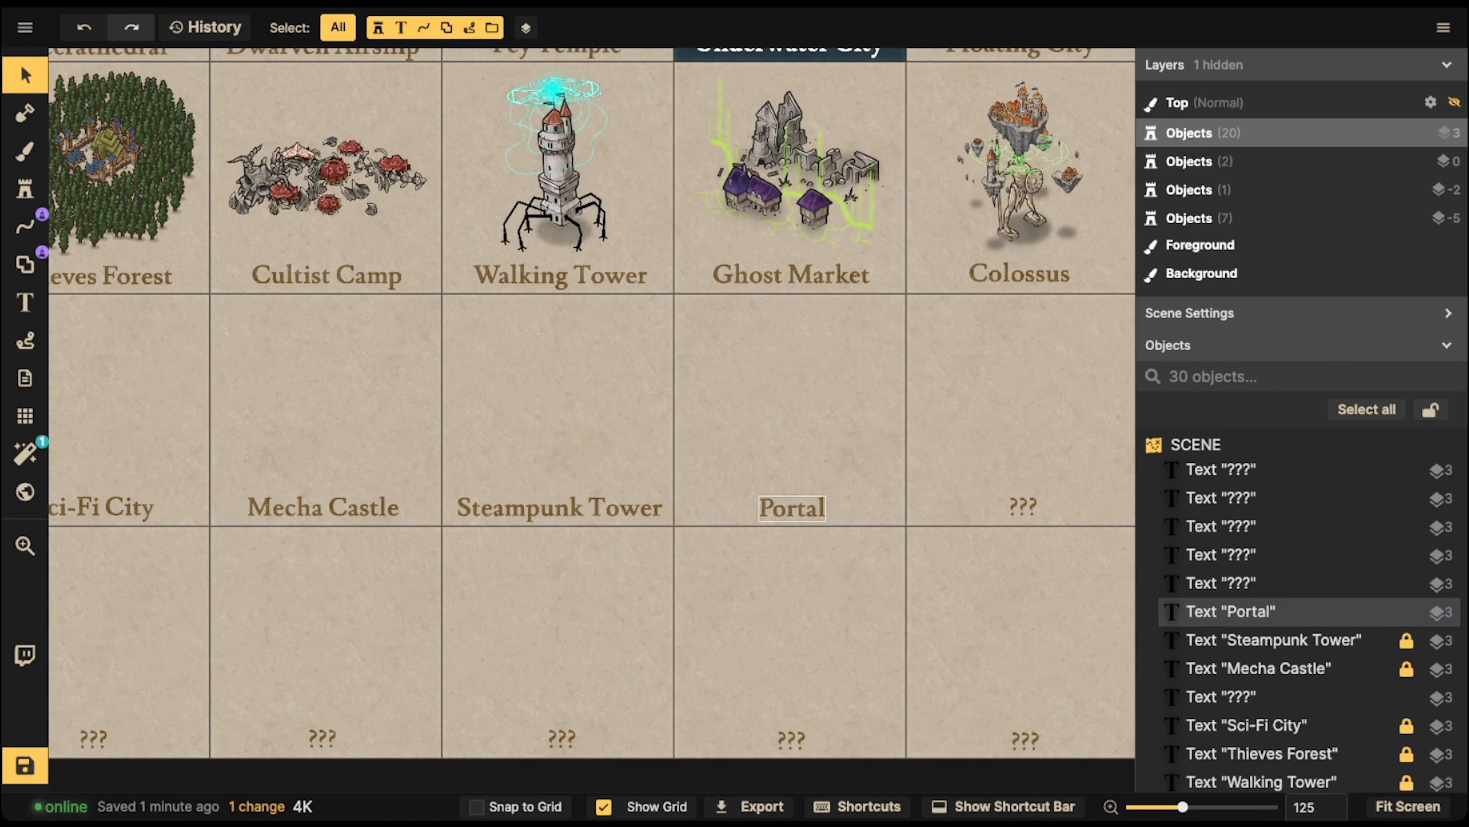
- Switch from text editing to stamping and open the stamp catalog
click(792, 508)
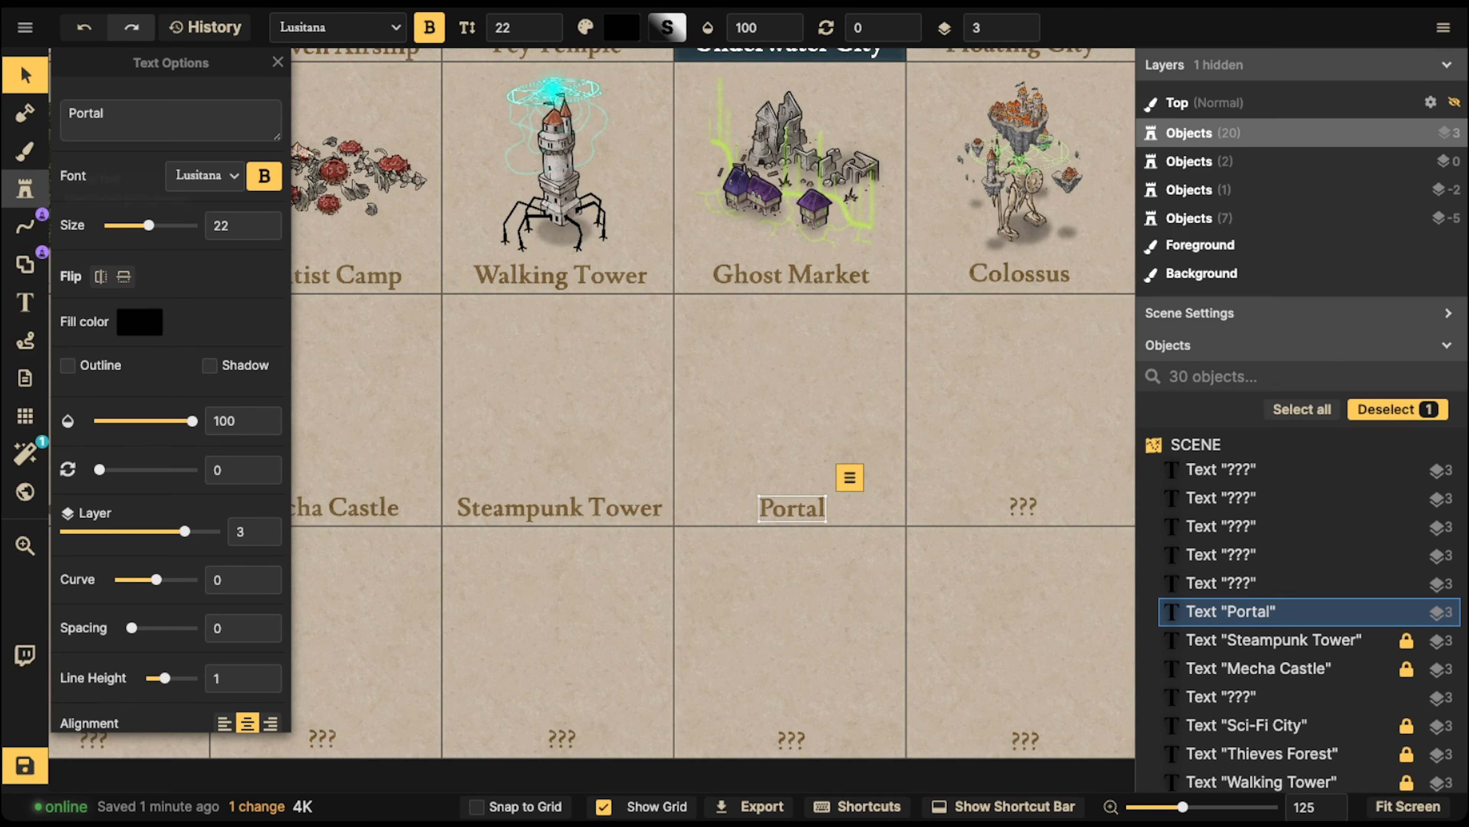
click(25, 188)
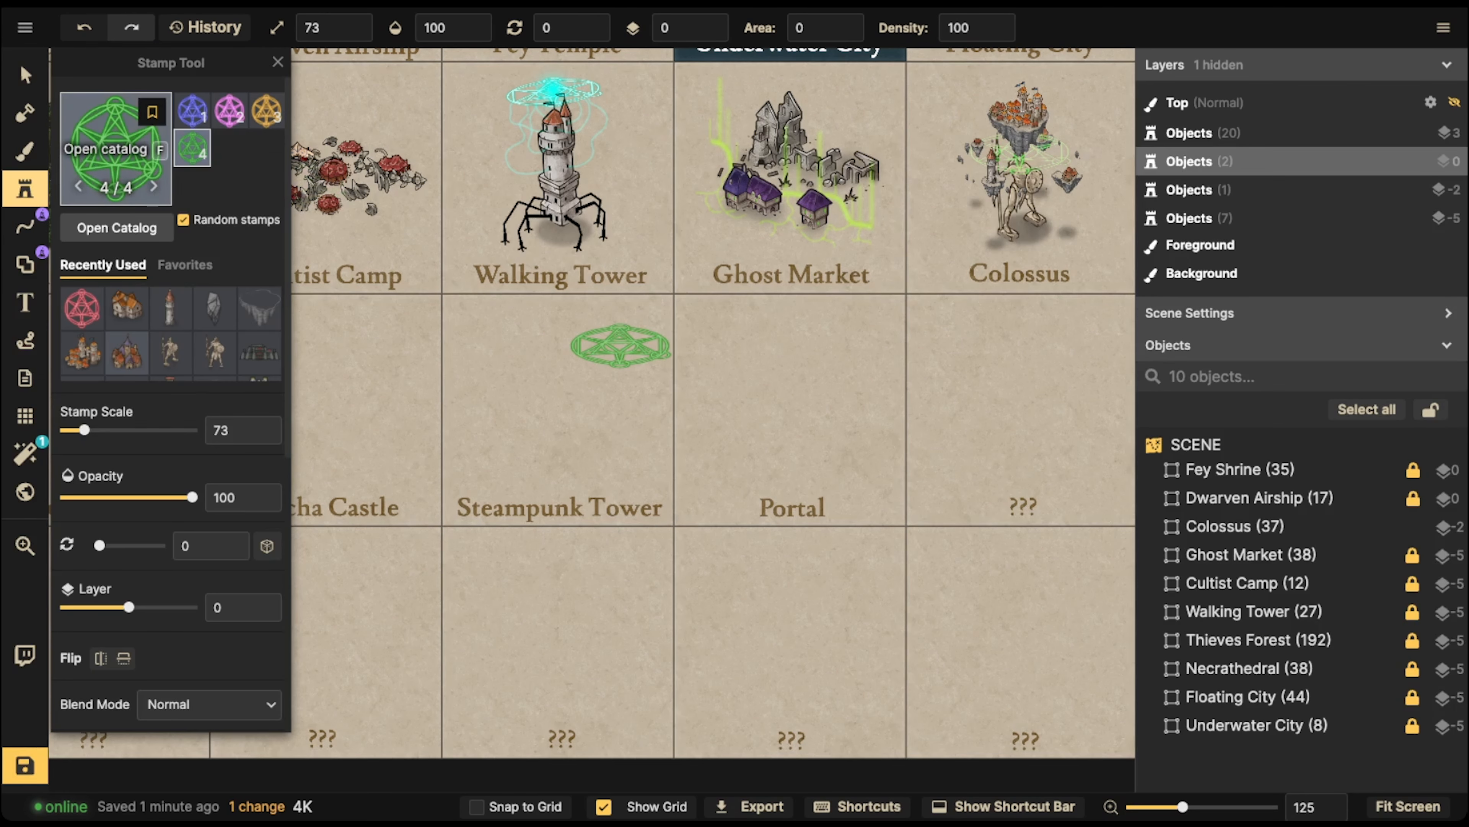
click(114, 134)
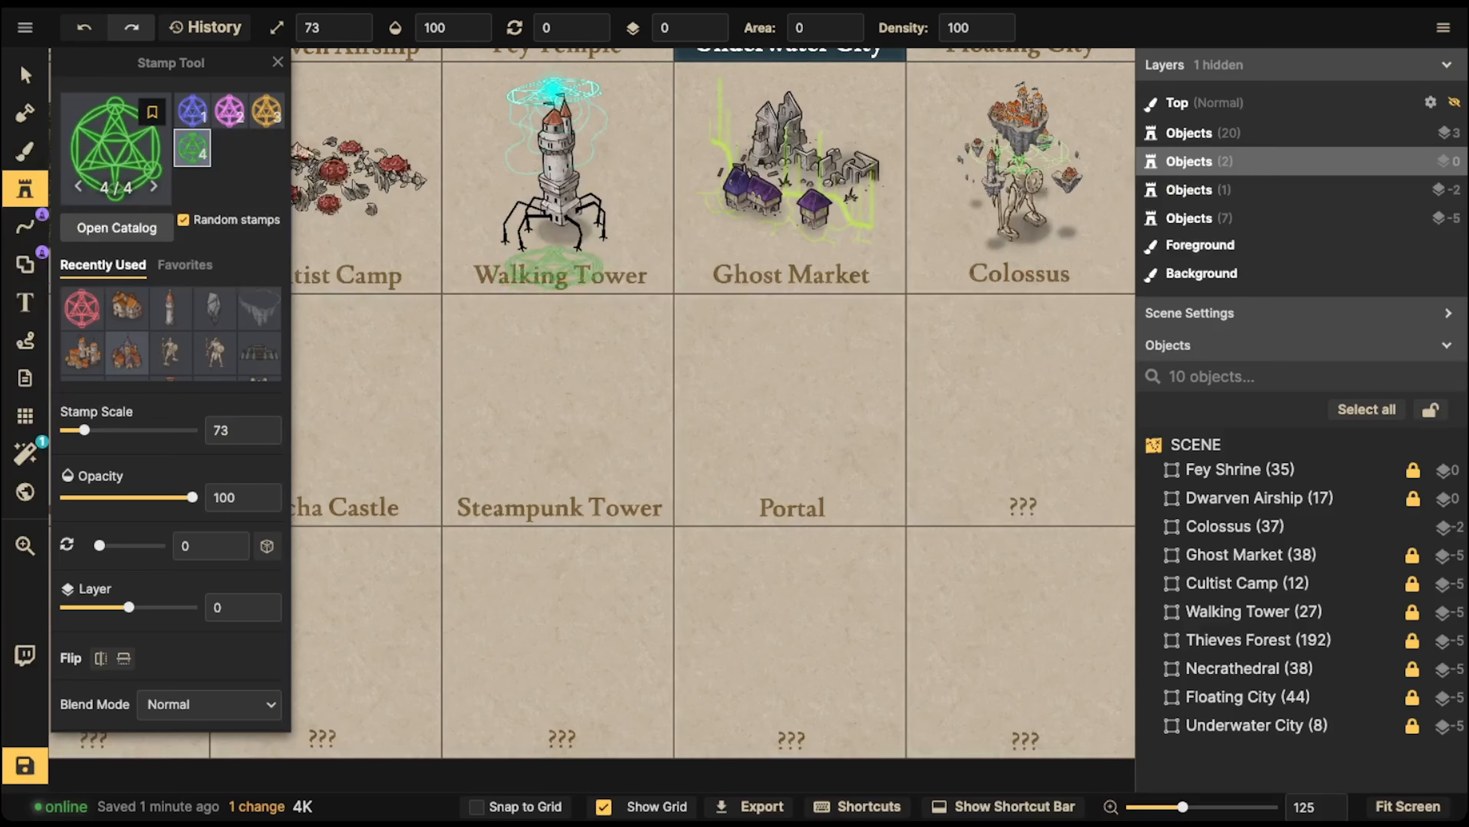
click(113, 149)
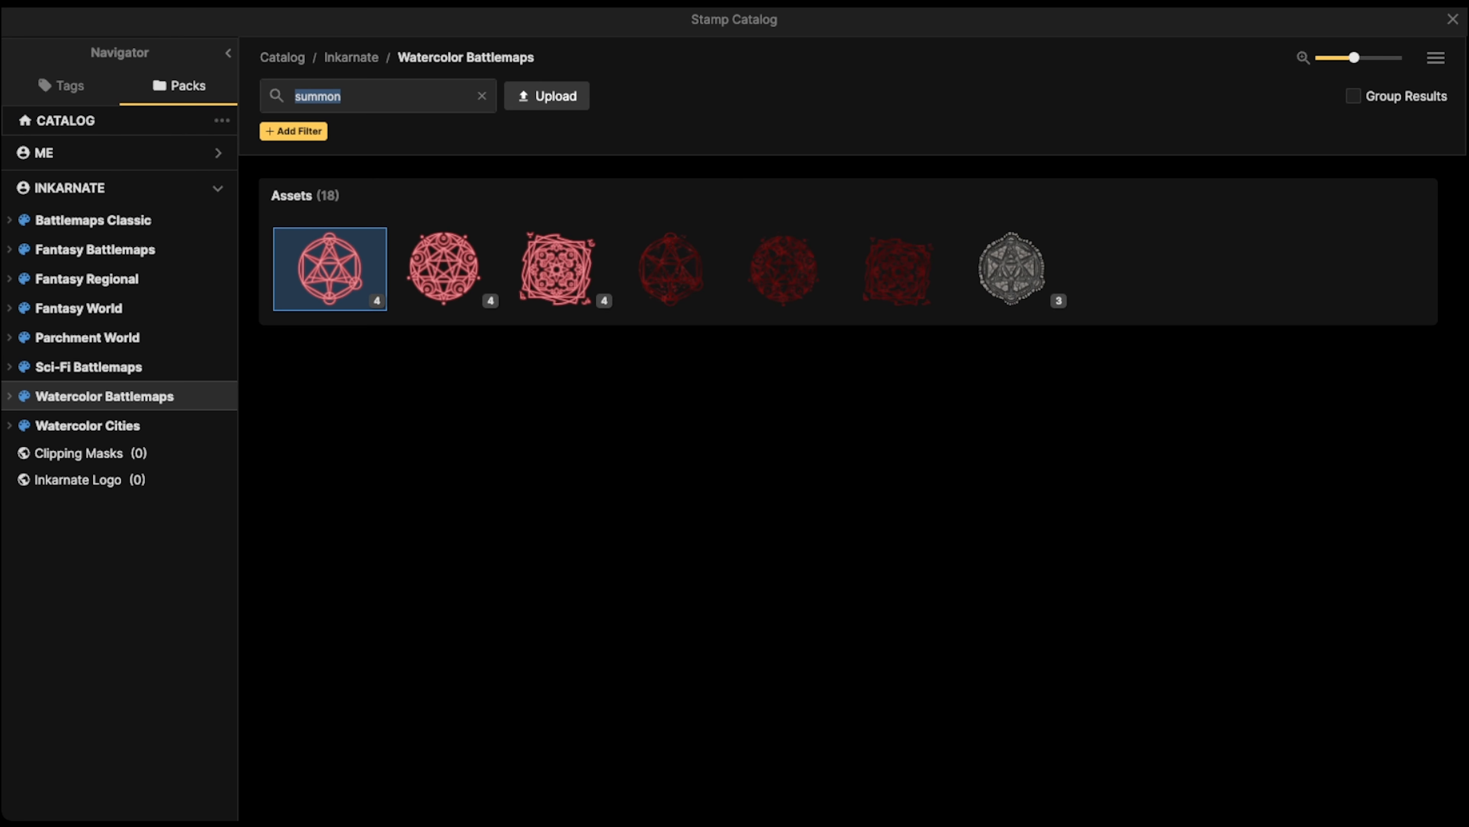
- Search the Watercolor Battlemaps pack for mountain stamps and clear the search
text(hills)
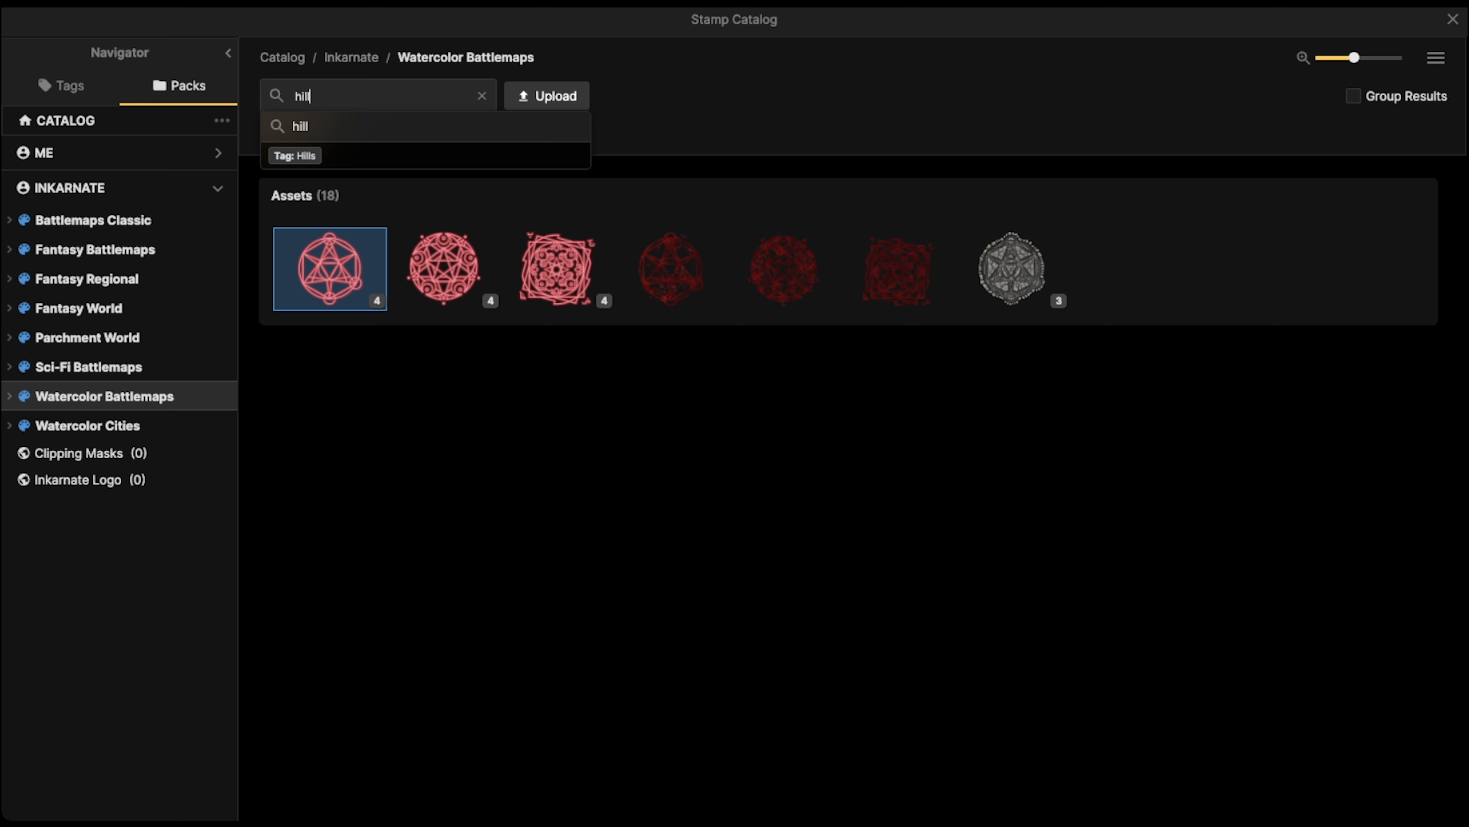
key(BackSpace)
key(BackSpace)
key(BackSpace)
key(BackSpace)
text(m)
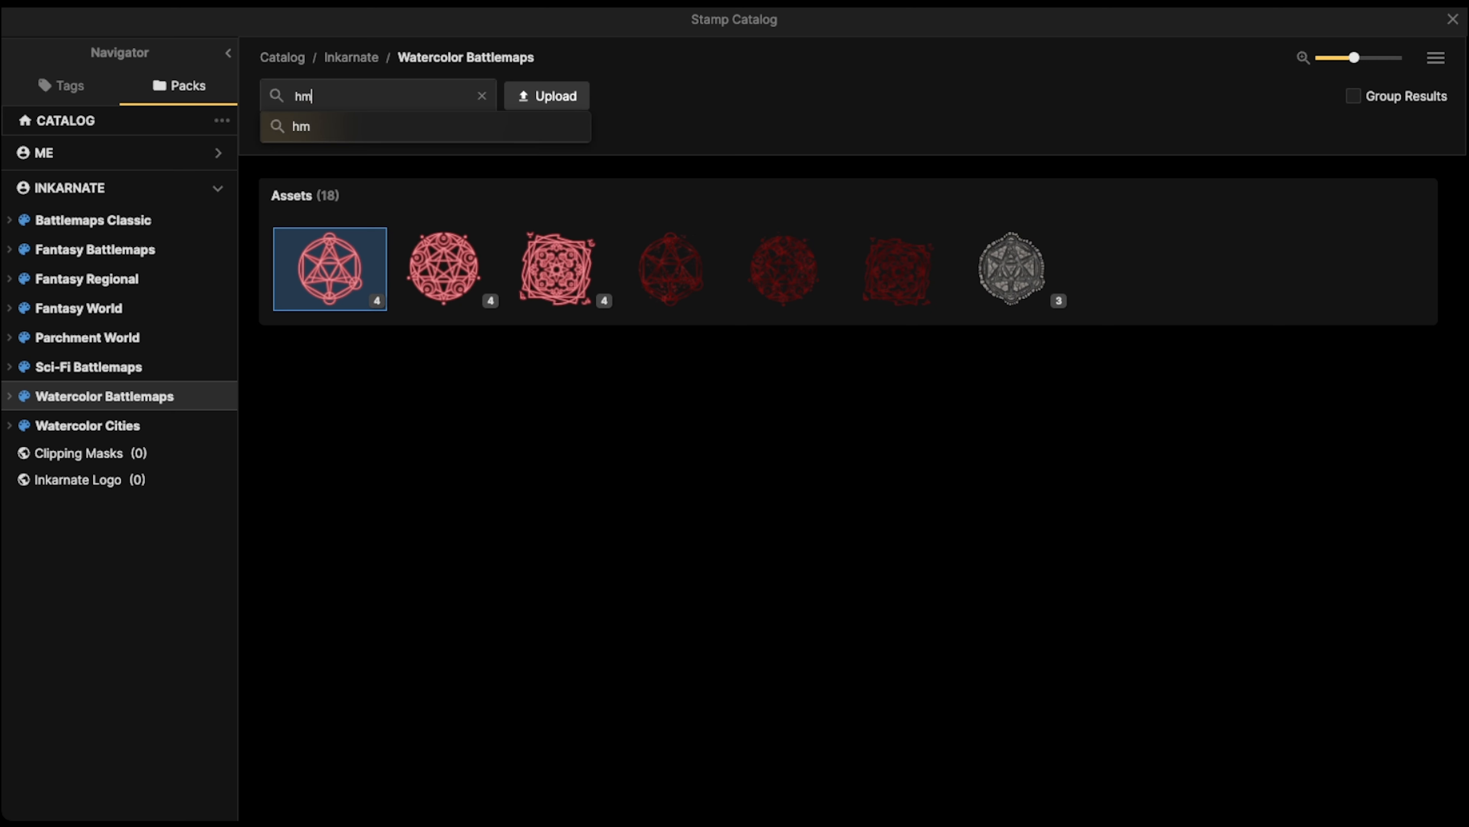
text(ountain)
key(Return)
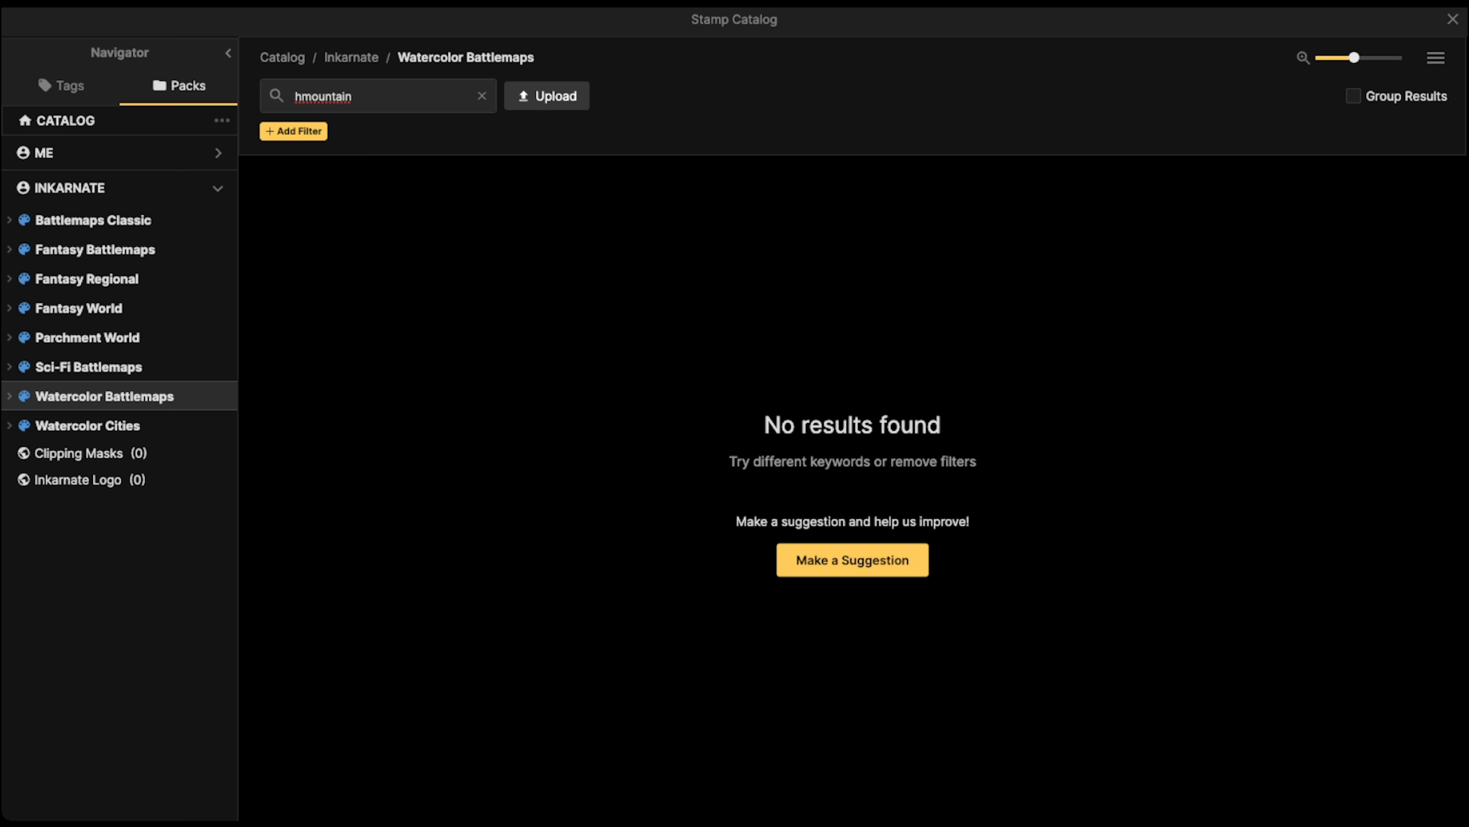
click(301, 96)
key(BackSpace)
key(Return)
click(481, 96)
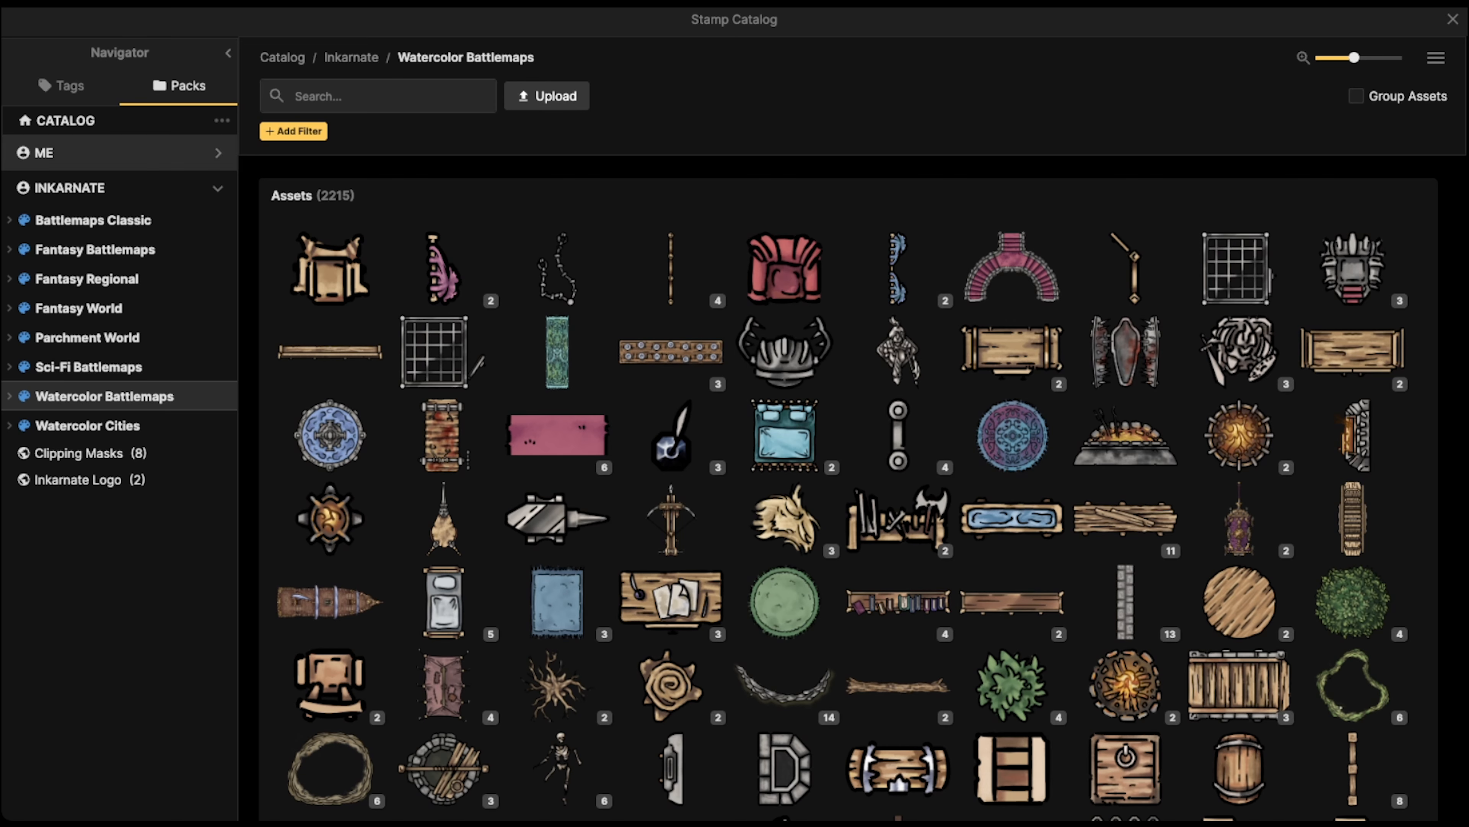
- Search the Fantasy World pack for mountain and choose the low brown mountain stamp set with nine variants
click(87, 338)
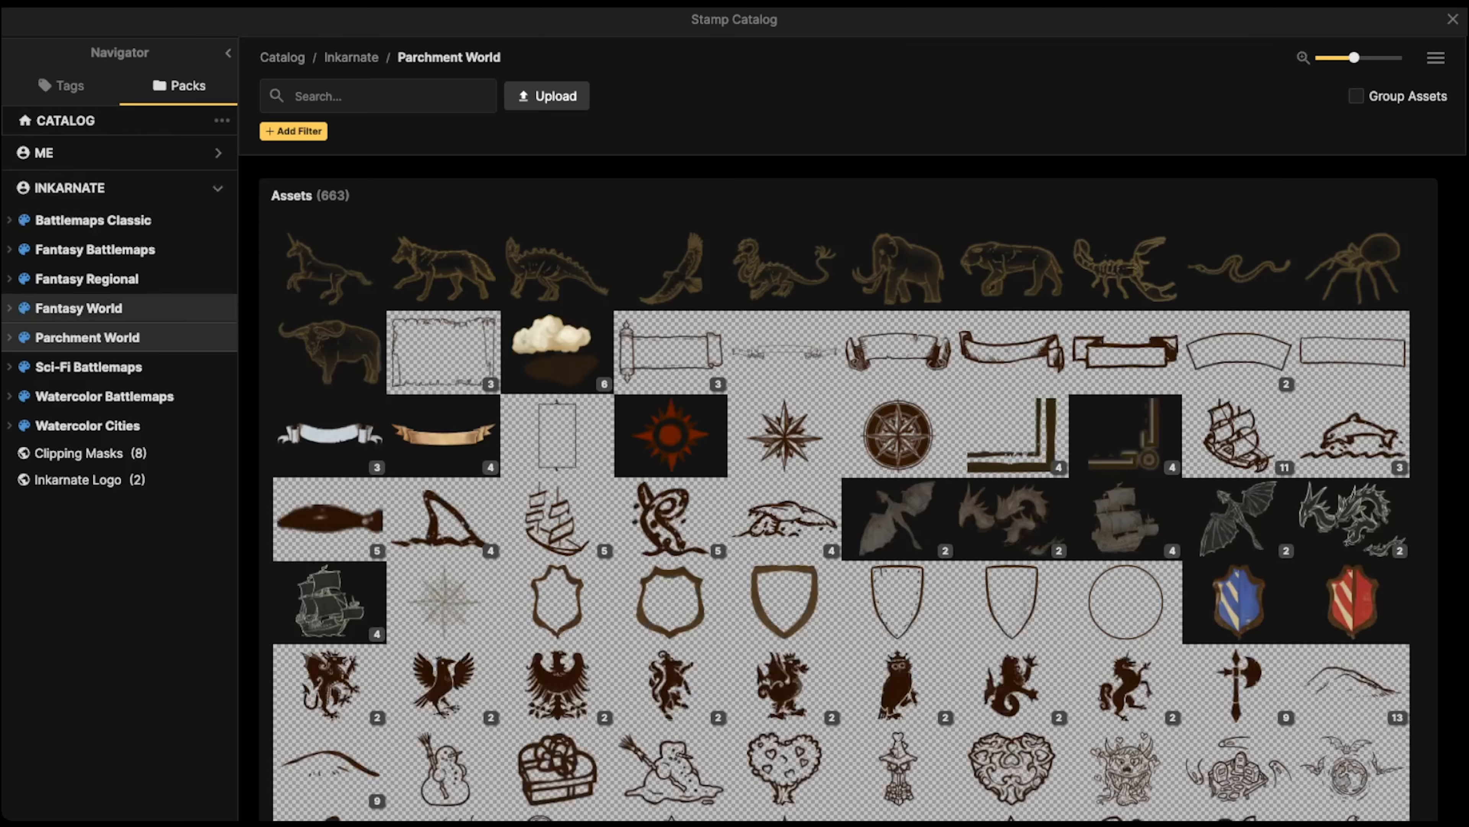
click(78, 308)
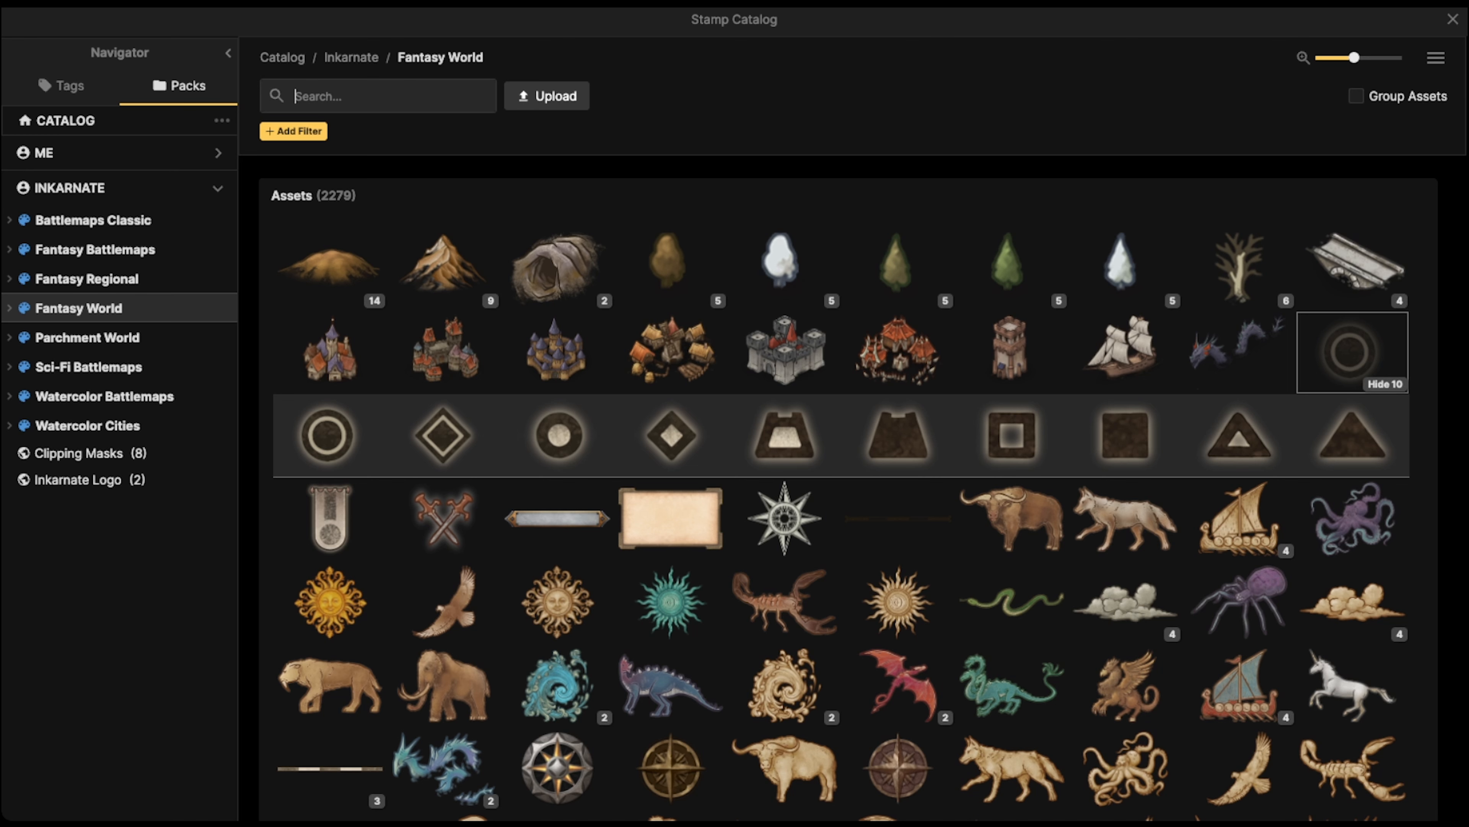
text(mountai)
key(BackSpace)
key(BackSpace)
key(BackSpace)
key(BackSpace)
key(BackSpace)
key(BackSpace)
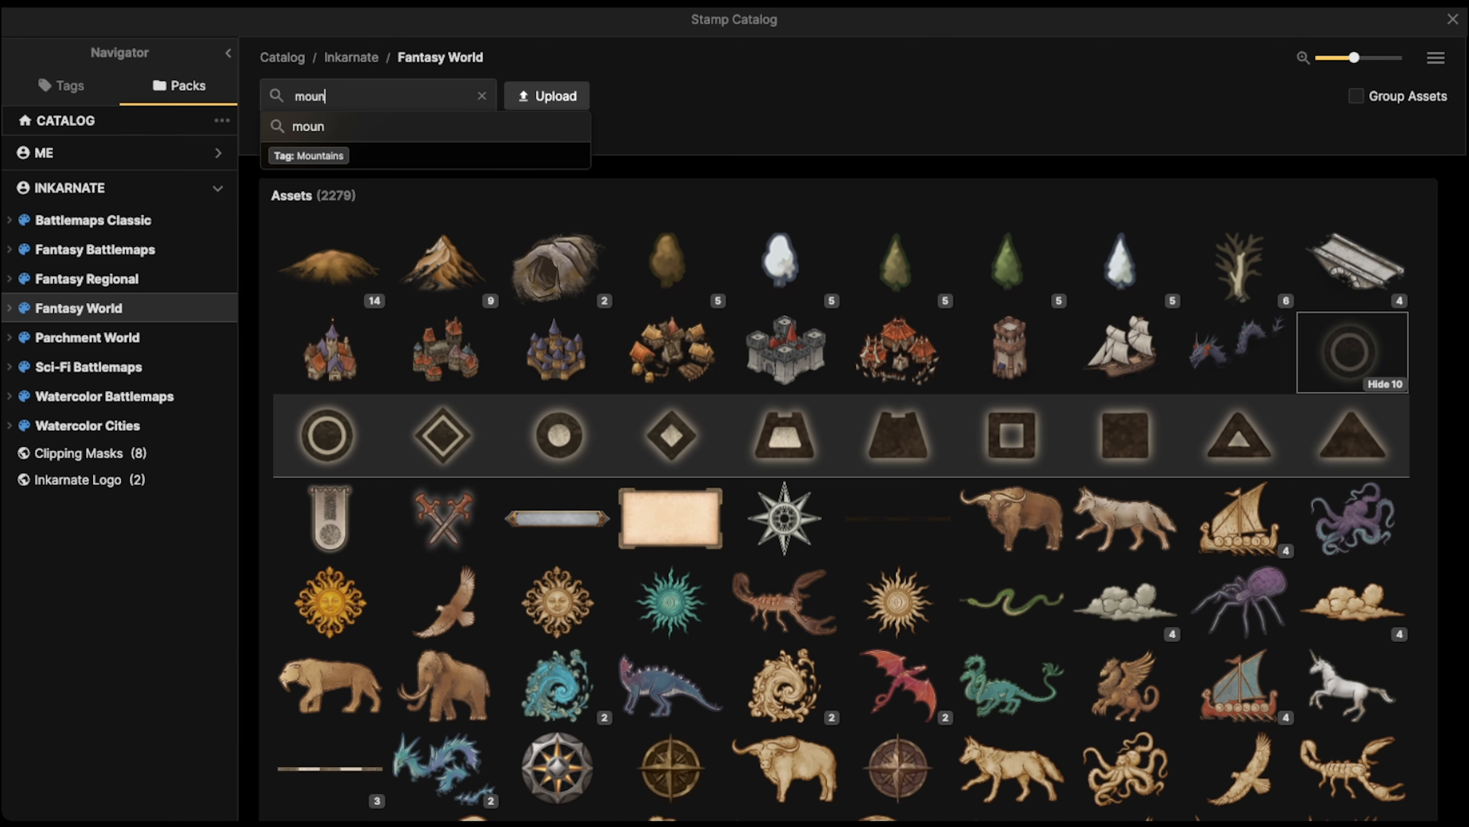
key(BackSpace)
text(mountain)
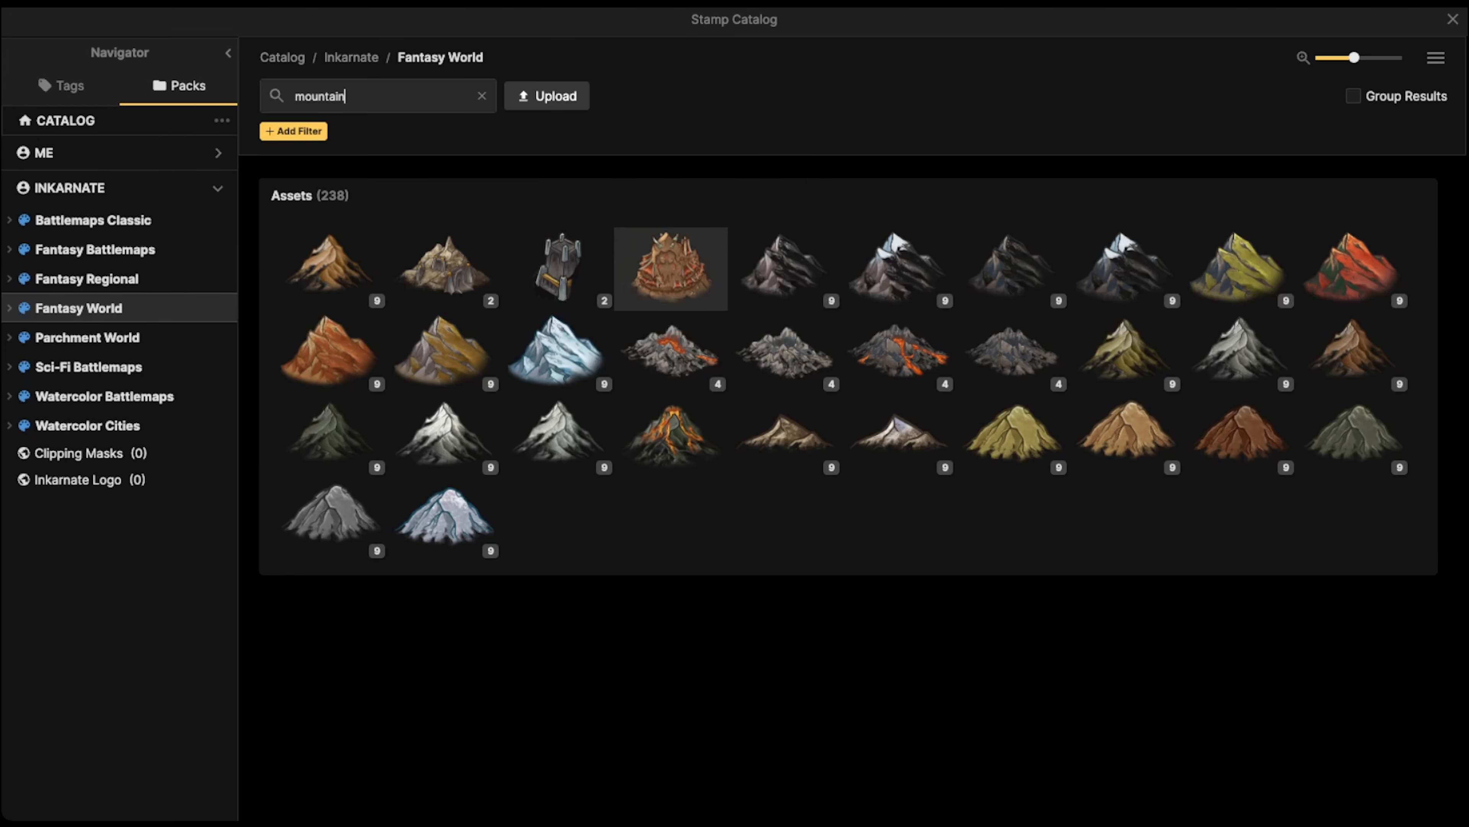
click(785, 433)
- Place mountain variant 7 at scale 93 in the left half of the Portal cell, above the label
scroll(570, 335, up, 2)
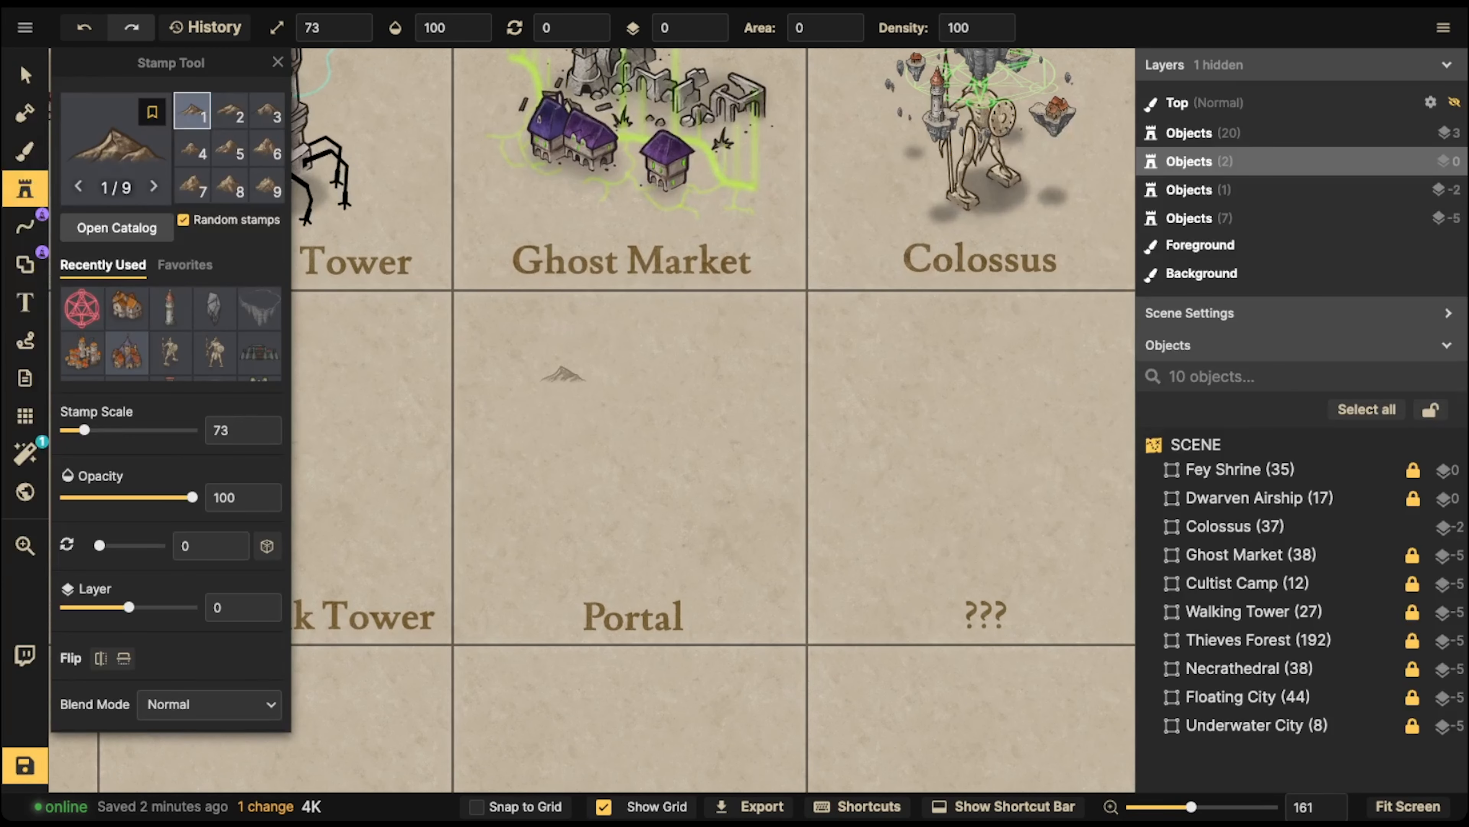
drag(564, 374, 594, 203)
click(230, 111)
scroll(586, 303, up, 1)
scroll(586, 304, up, 1)
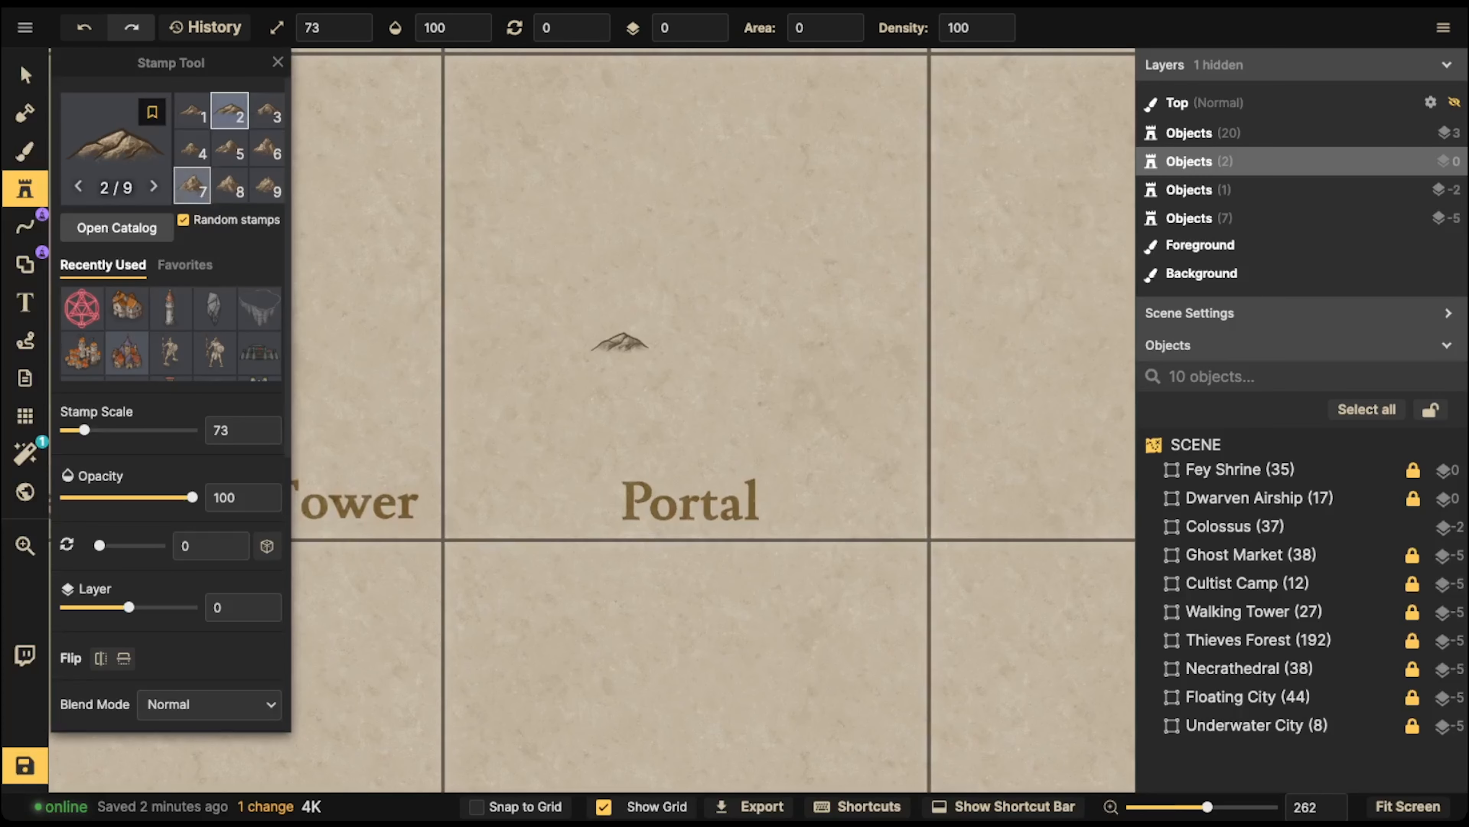
click(192, 185)
key(bracketright)
key(bracketright)
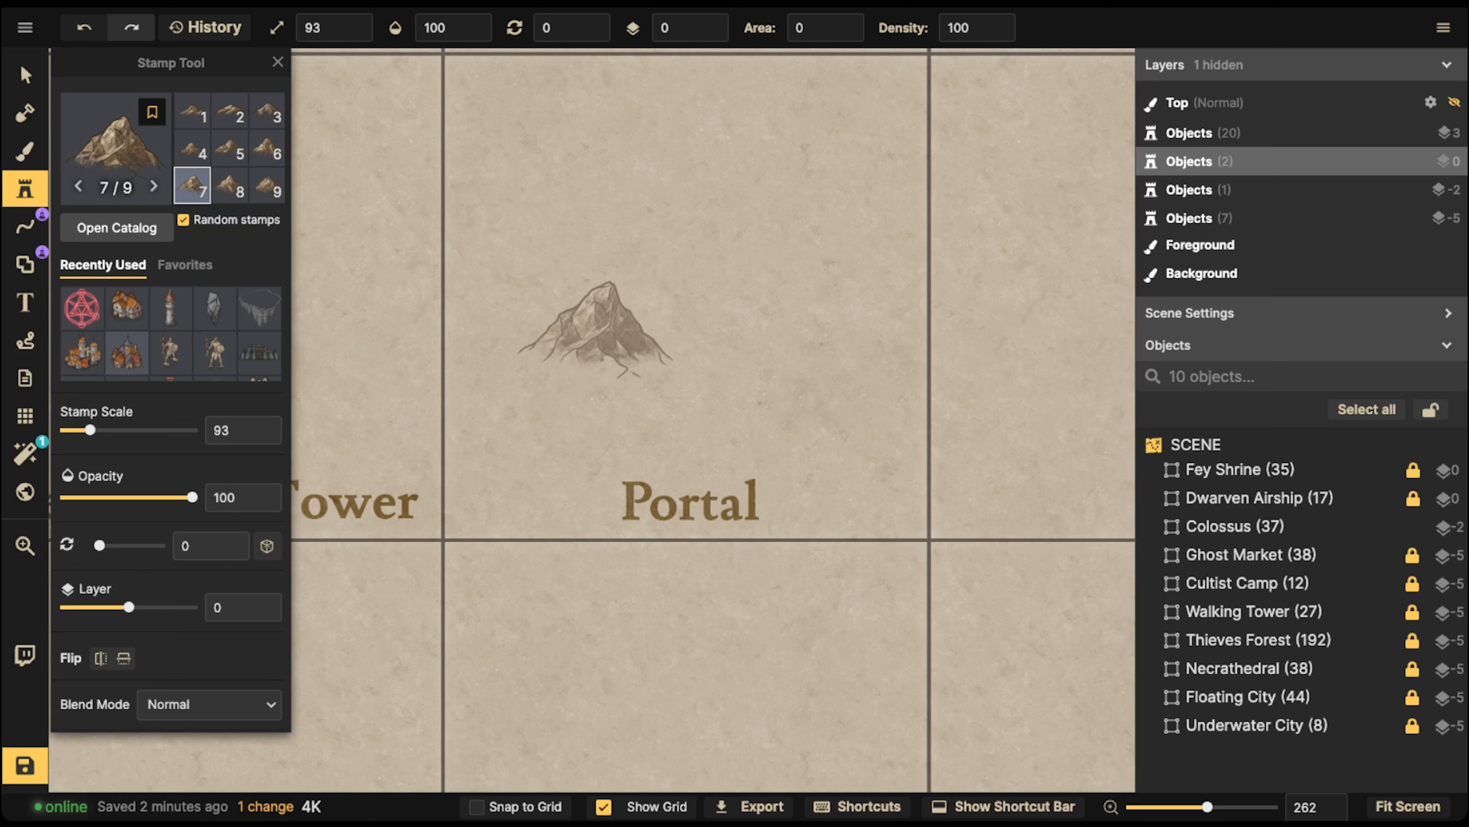
click(593, 330)
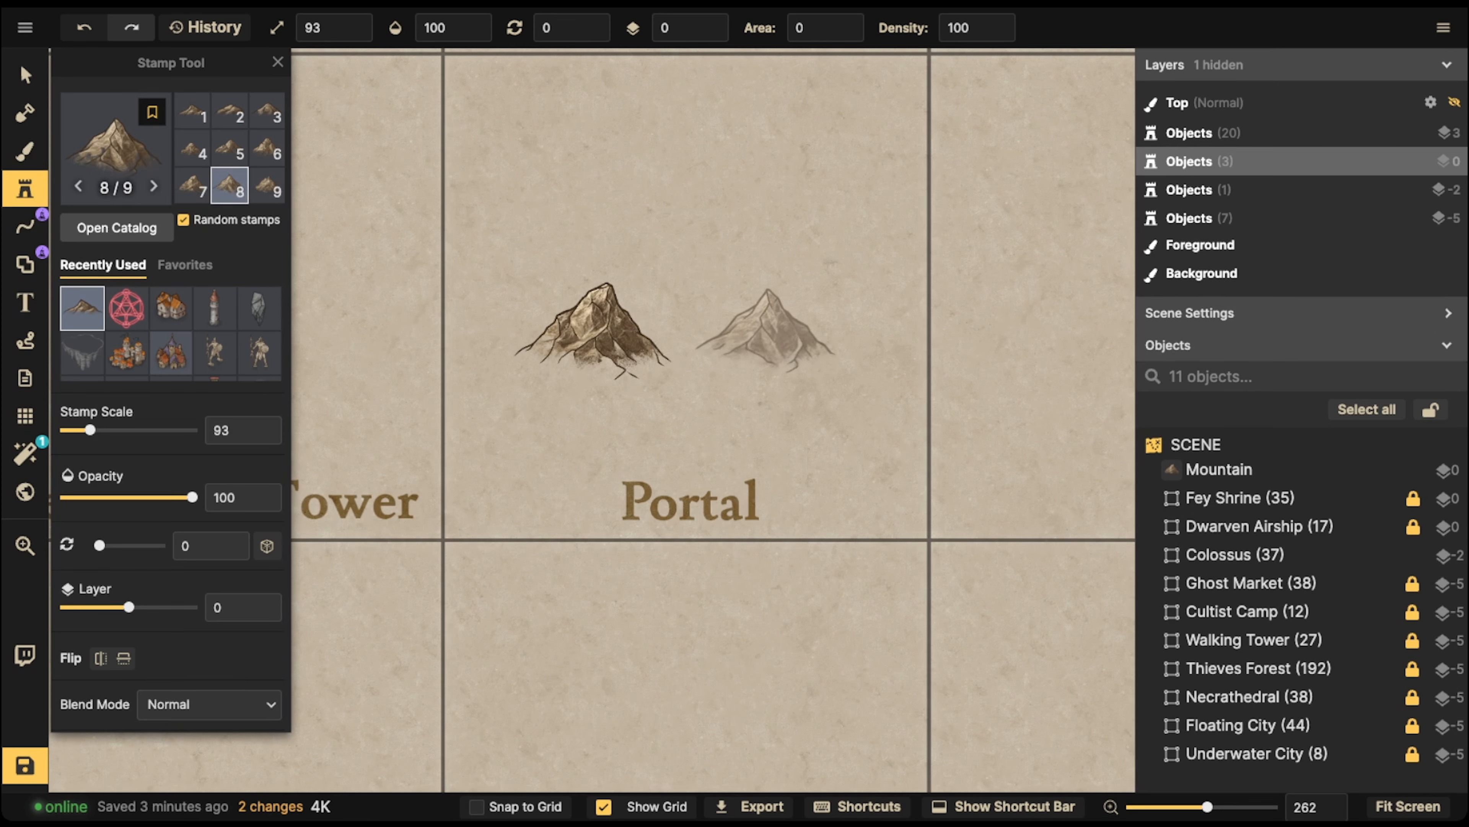
- Place mountain variant 9 at scale 103 to the right of the first mountain in the Portal cell
key(bracketright)
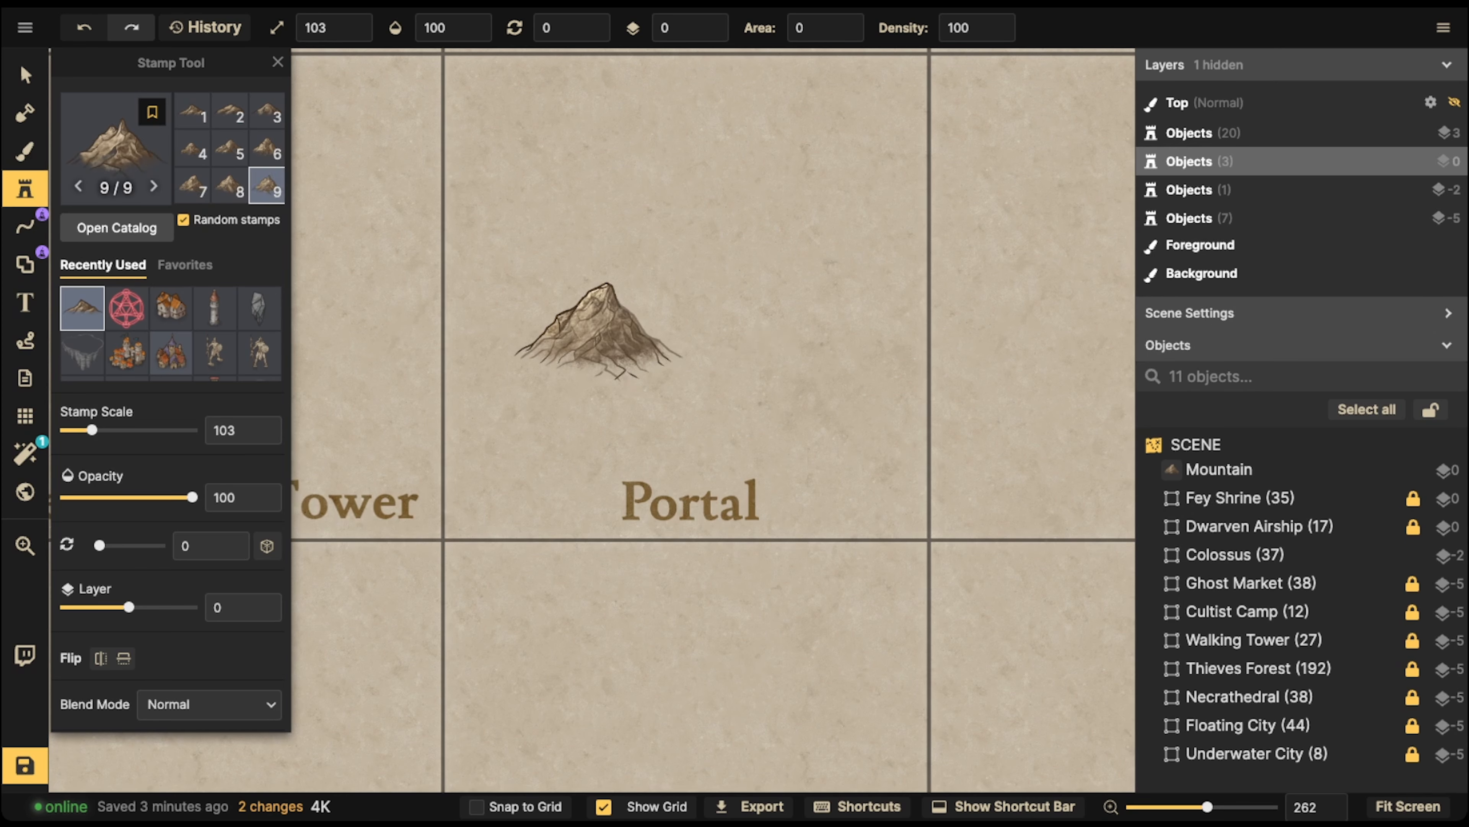
key(bracketright)
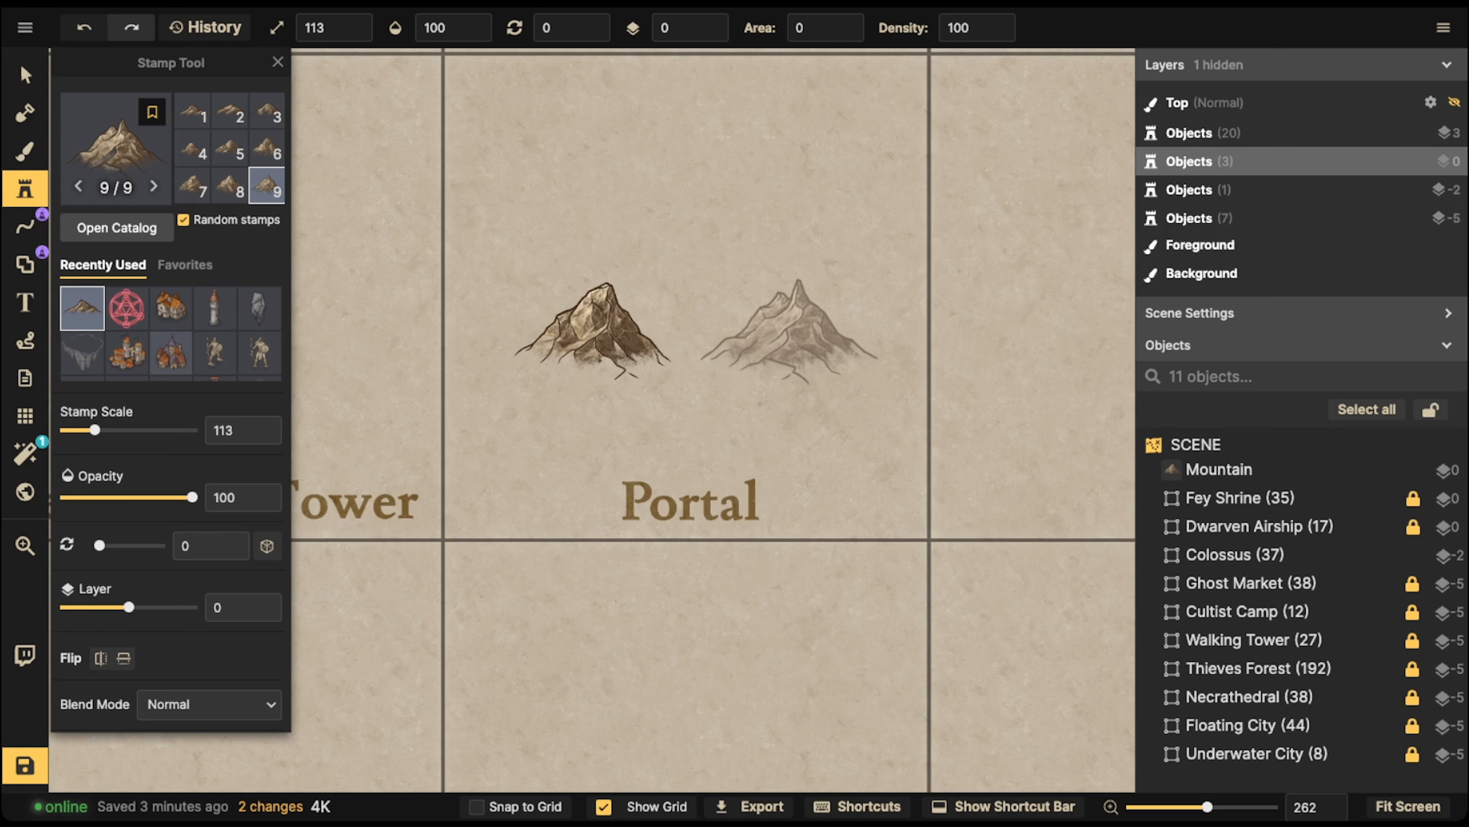
key(bracketleft)
click(791, 333)
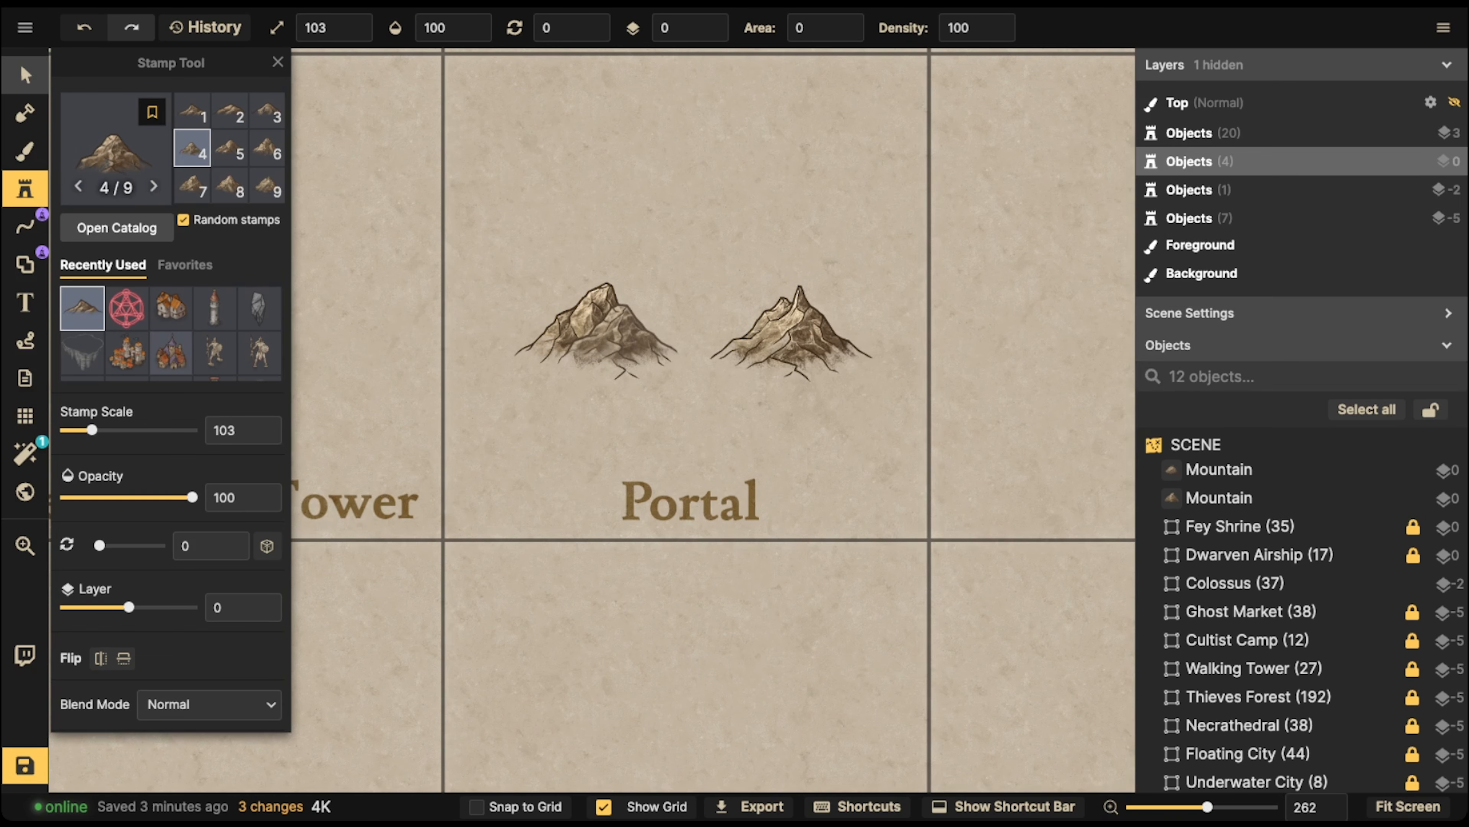
- Nudge the two mountains horizontally so they sit evenly as a pair above the Portal label
click(25, 76)
drag(597, 334, 590, 334)
click(791, 334)
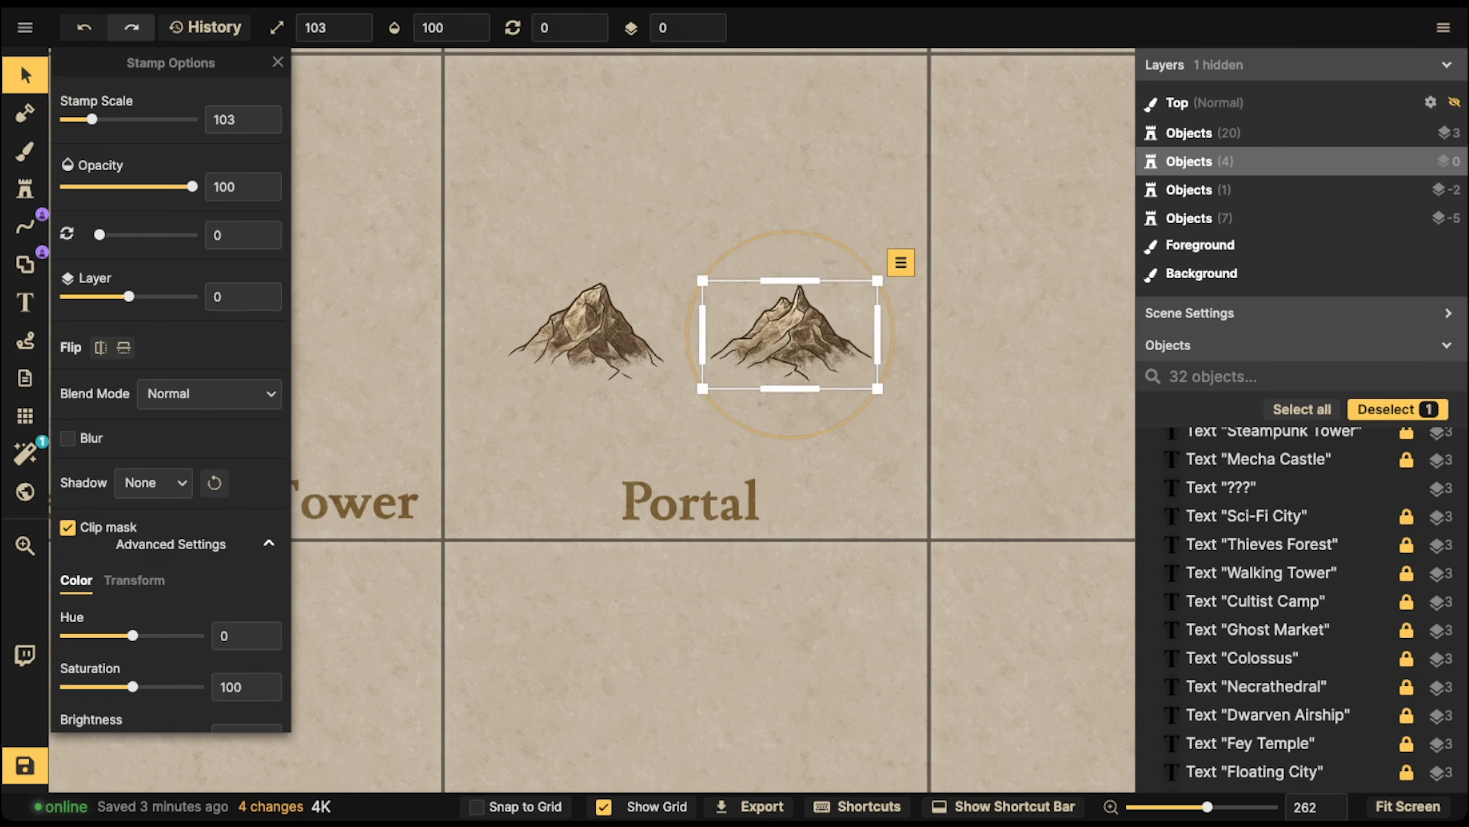
drag(791, 334, 780, 334)
click(590, 334)
drag(590, 334, 592, 334)
click(779, 334)
drag(779, 334, 780, 334)
- Search the Fantasy World stamps for orc and choose the Orc Tower set with three variants
click(25, 152)
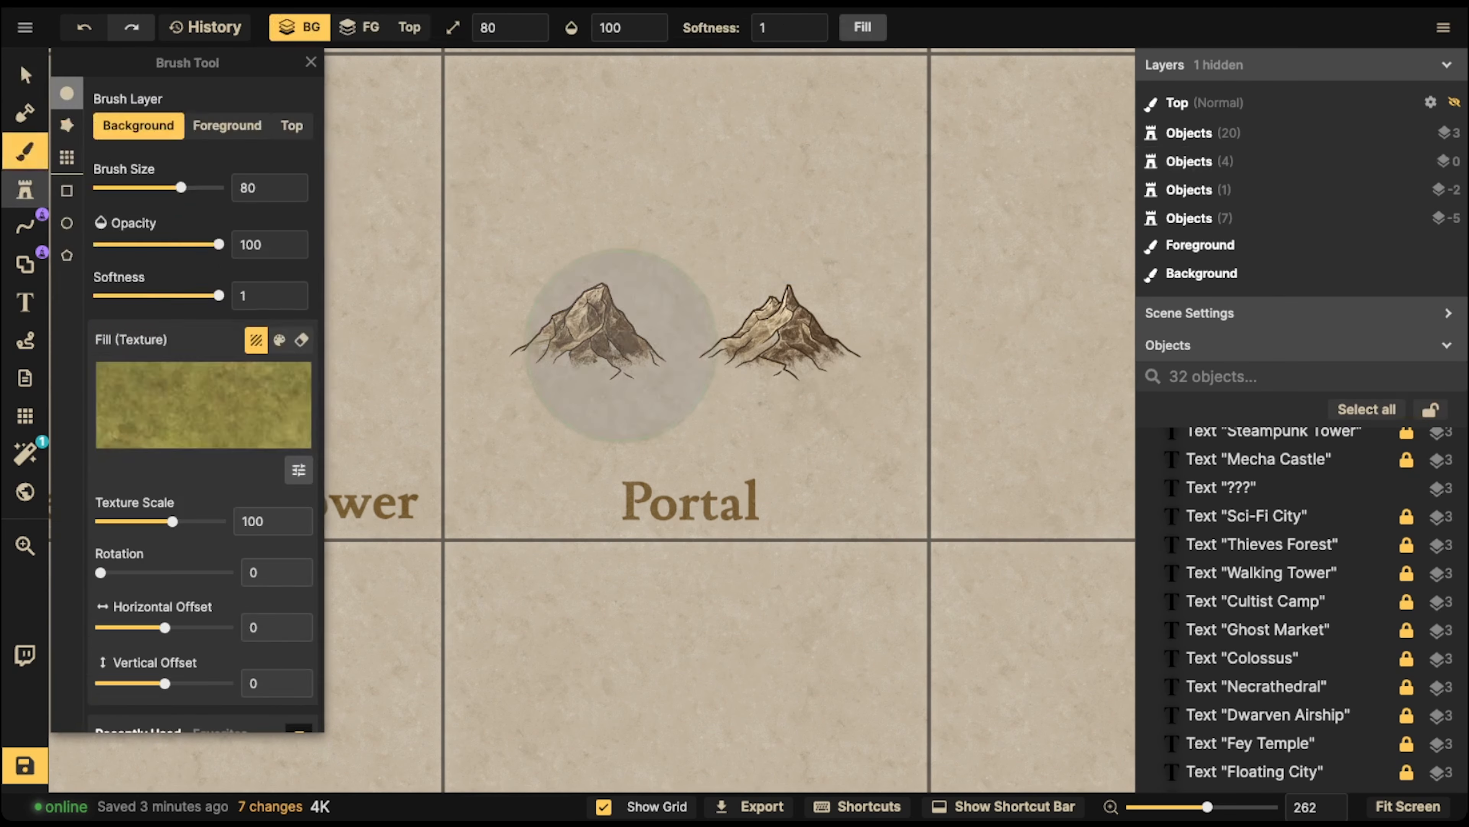
click(25, 189)
click(116, 149)
text(orc)
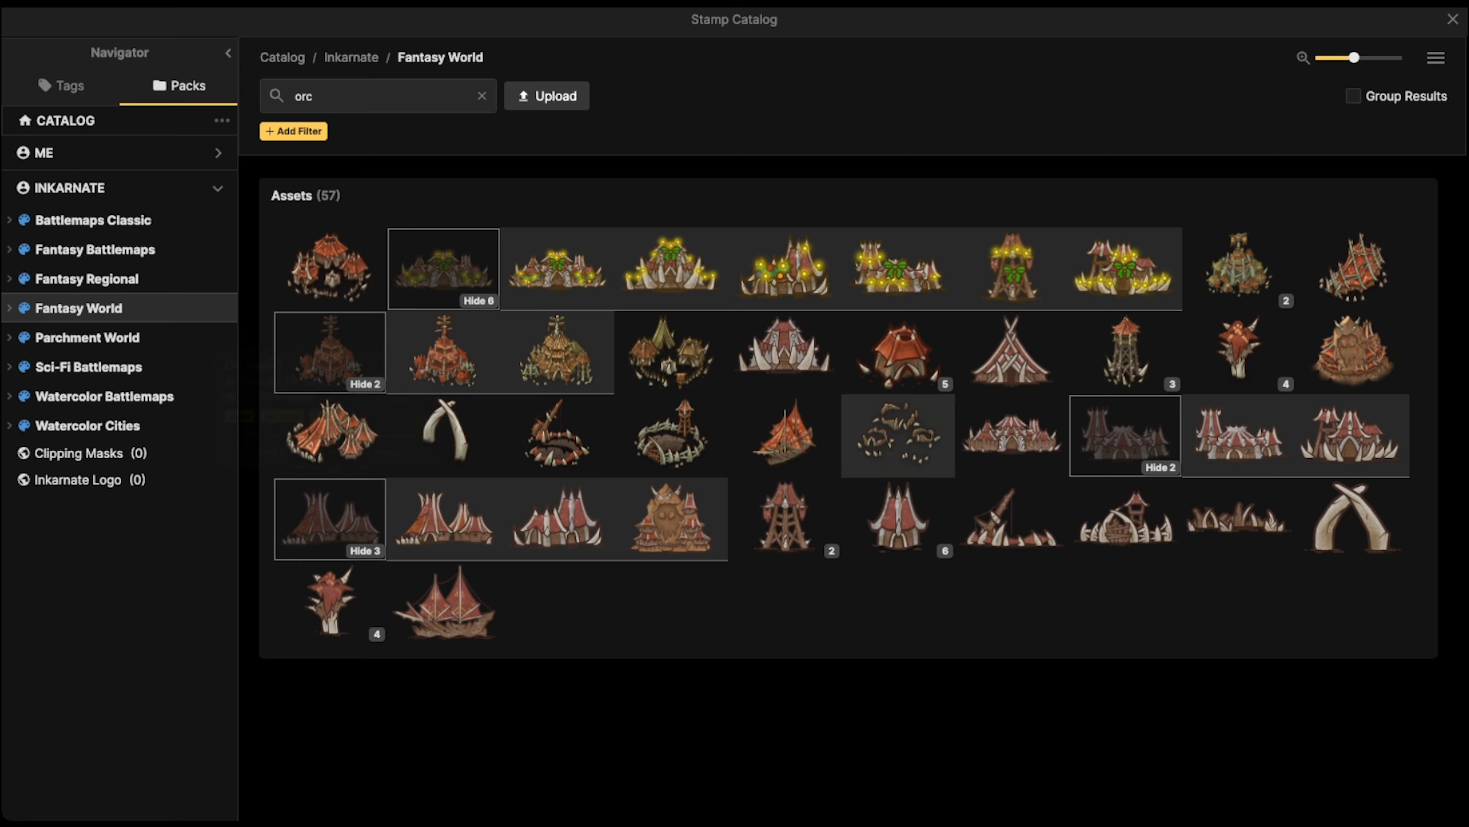
click(1125, 350)
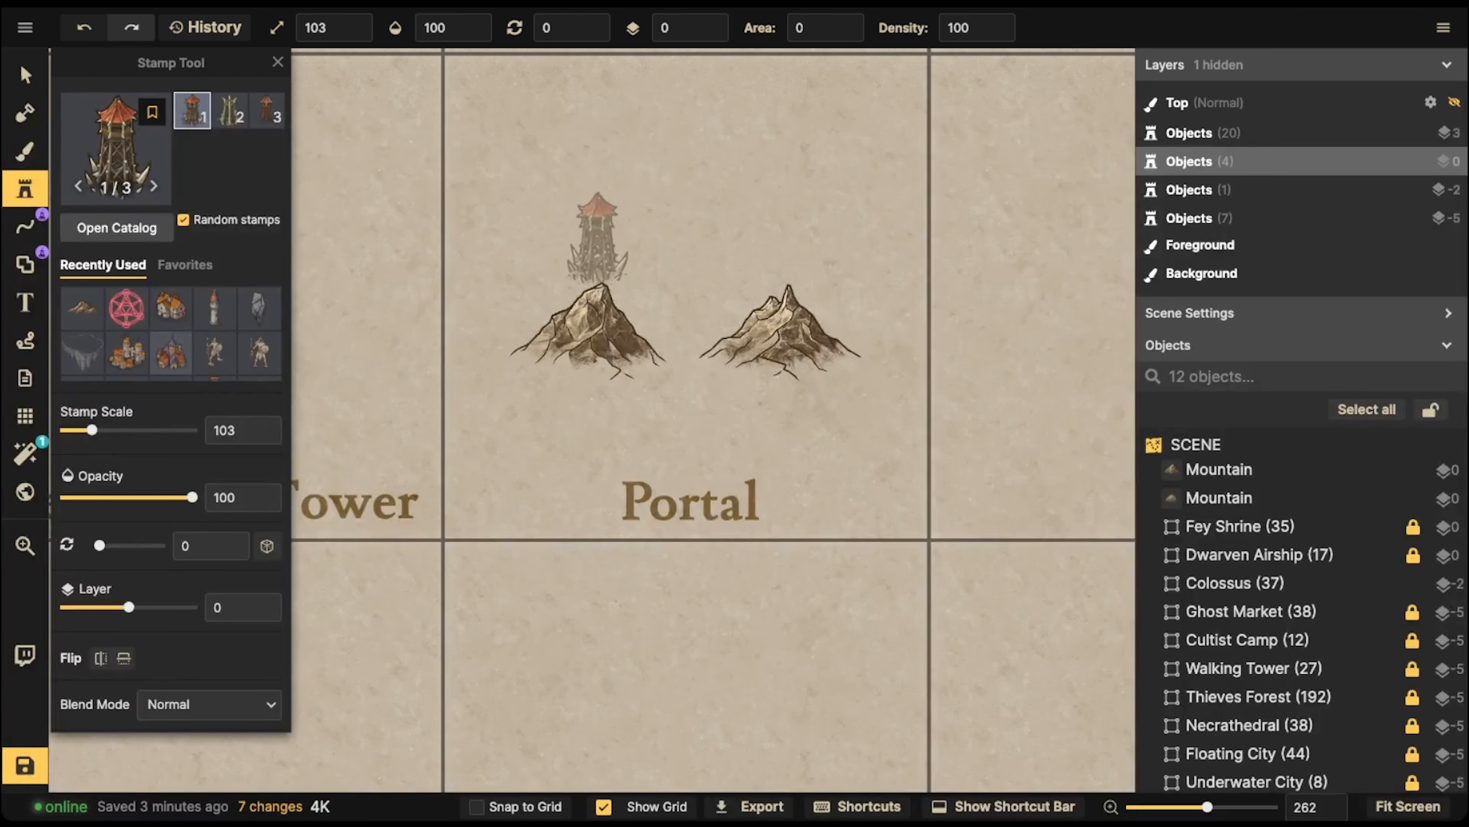
- Place the red-roofed Orc Tower on the left mountain, using layer 1 and stamp scale 123
click(718, 24)
scroll(638, 251, up, 3)
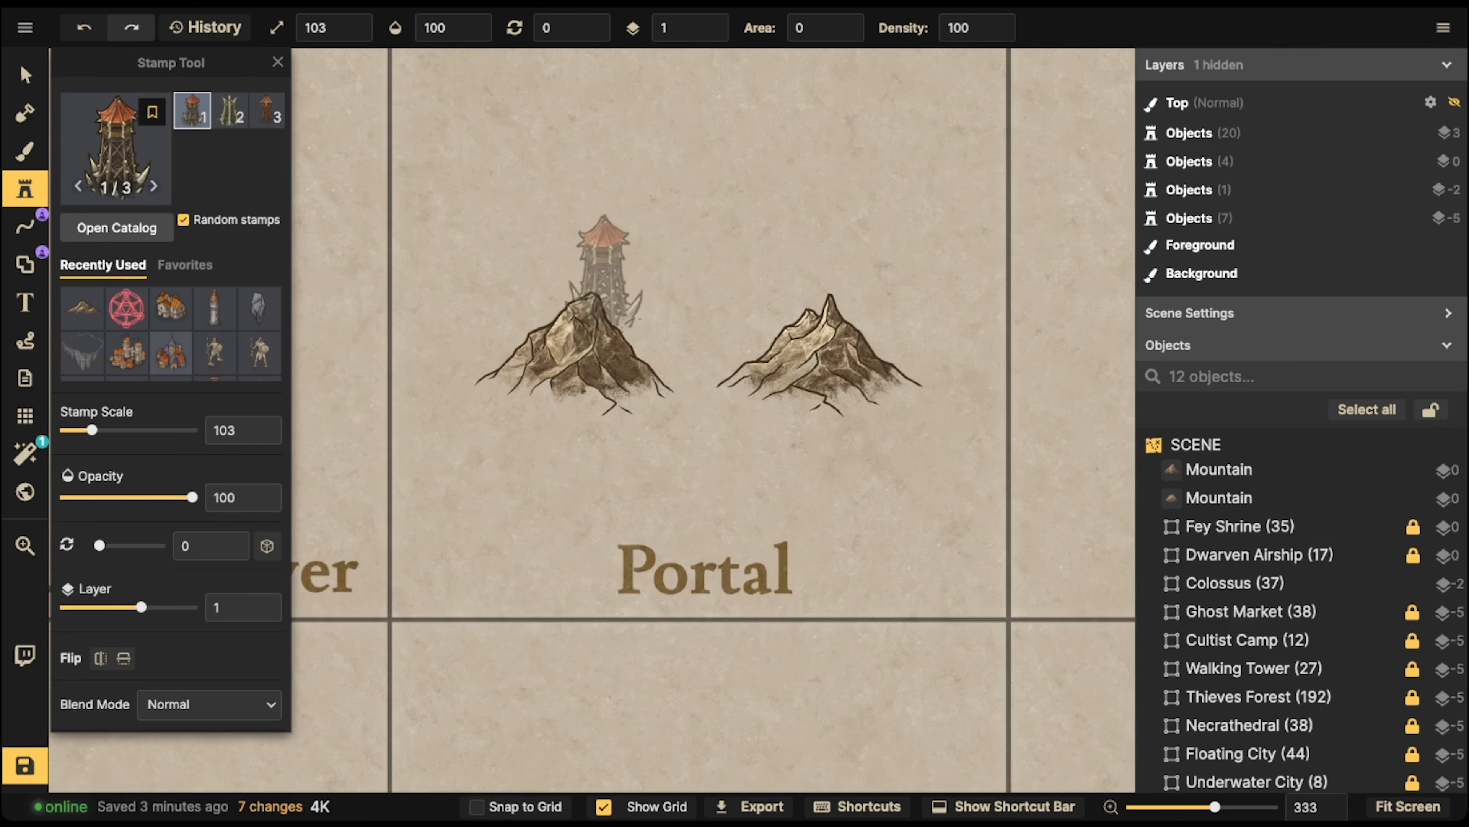
key(])
key(])
key(])
key(bracketleft)
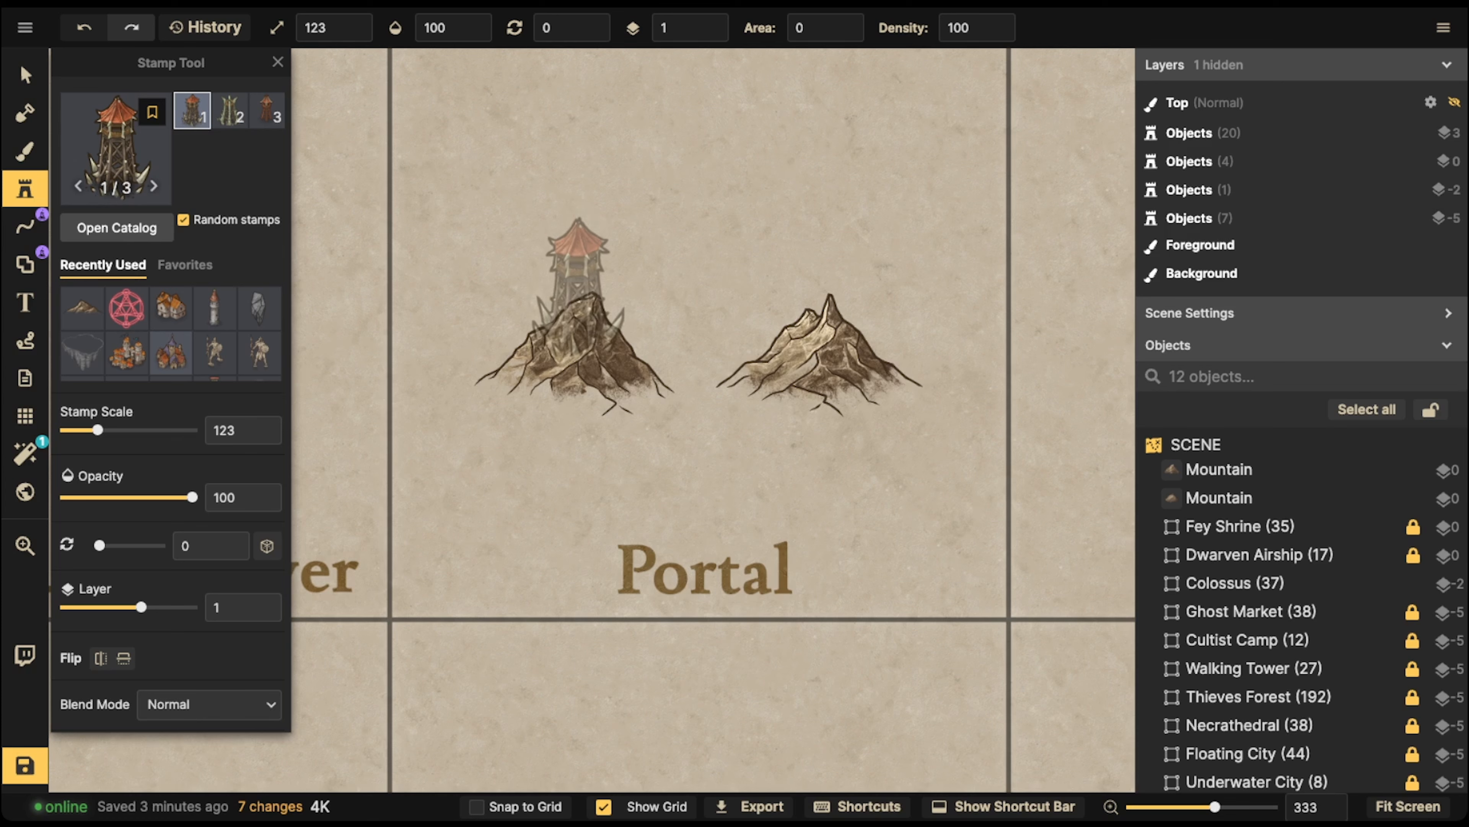
click(579, 289)
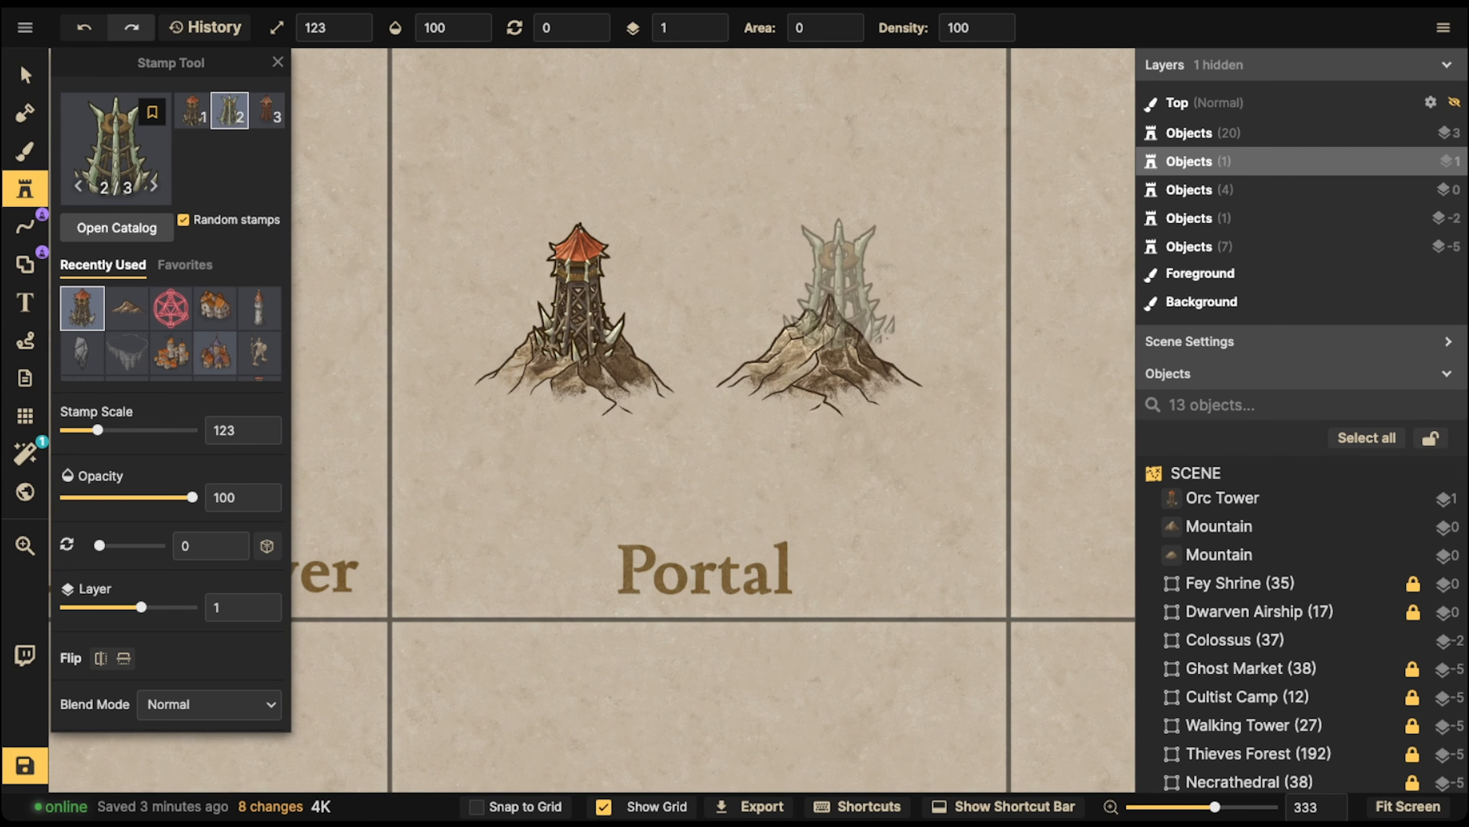
- Place the green spiked Orc Tower on the right mountain and delete the red-roofed tower from the left one
click(804, 200)
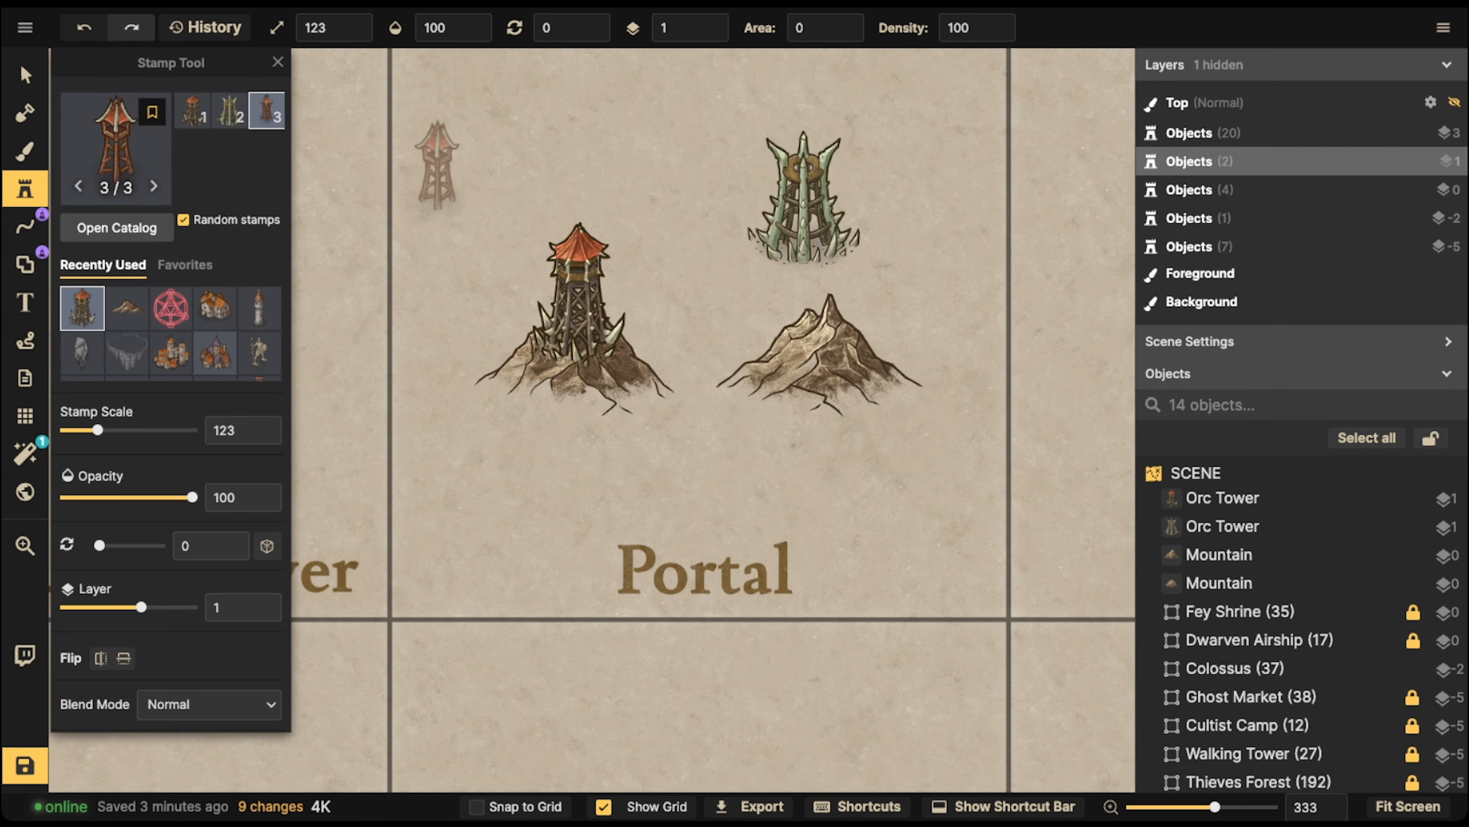
click(25, 75)
click(579, 289)
key(Delete)
drag(804, 200, 823, 303)
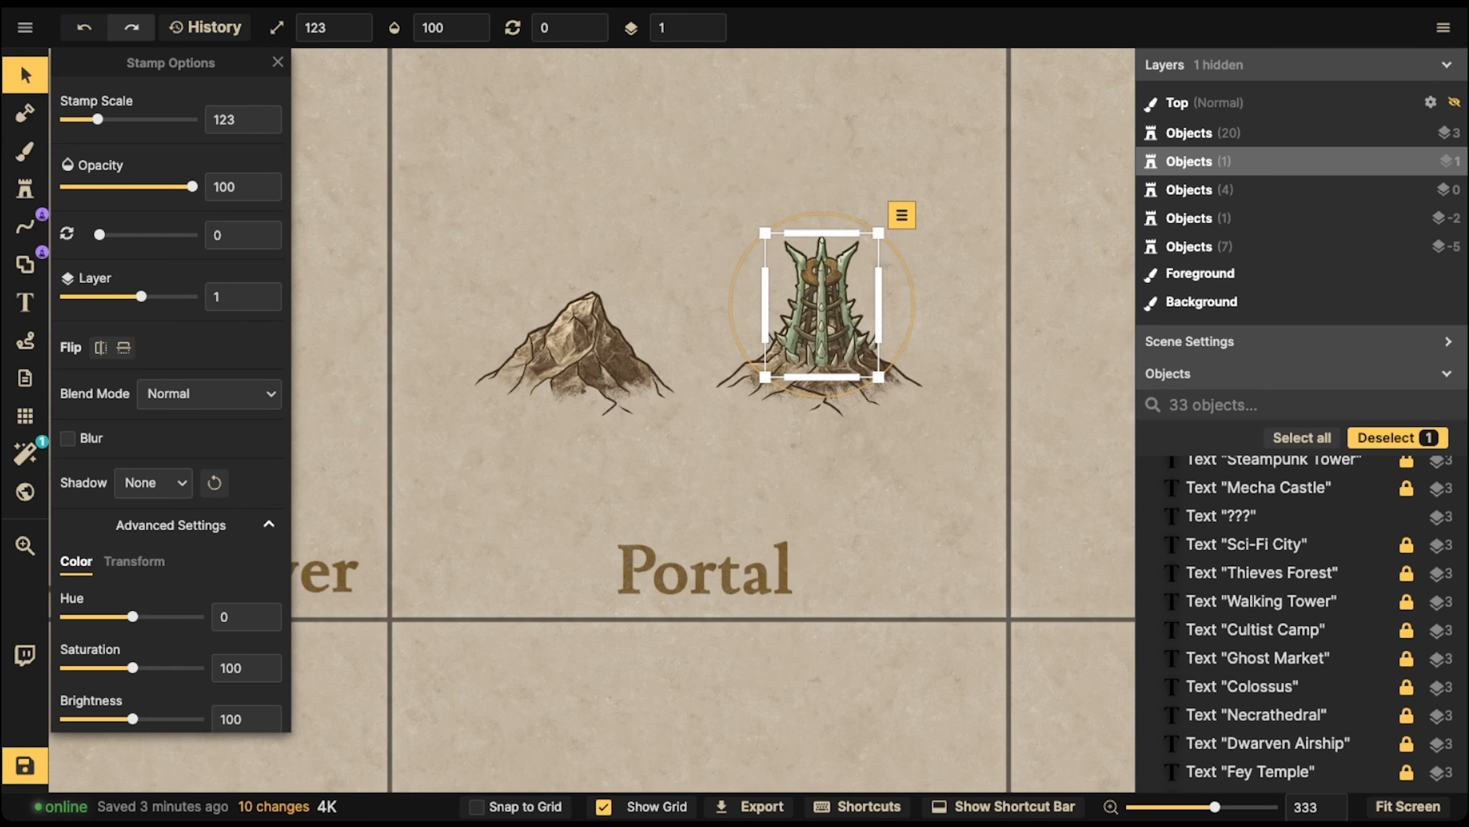
- Duplicate the green spiked Orc Tower and position the copy on the left mountain
key(super+c)
key(super+v)
drag(615, 220, 577, 310)
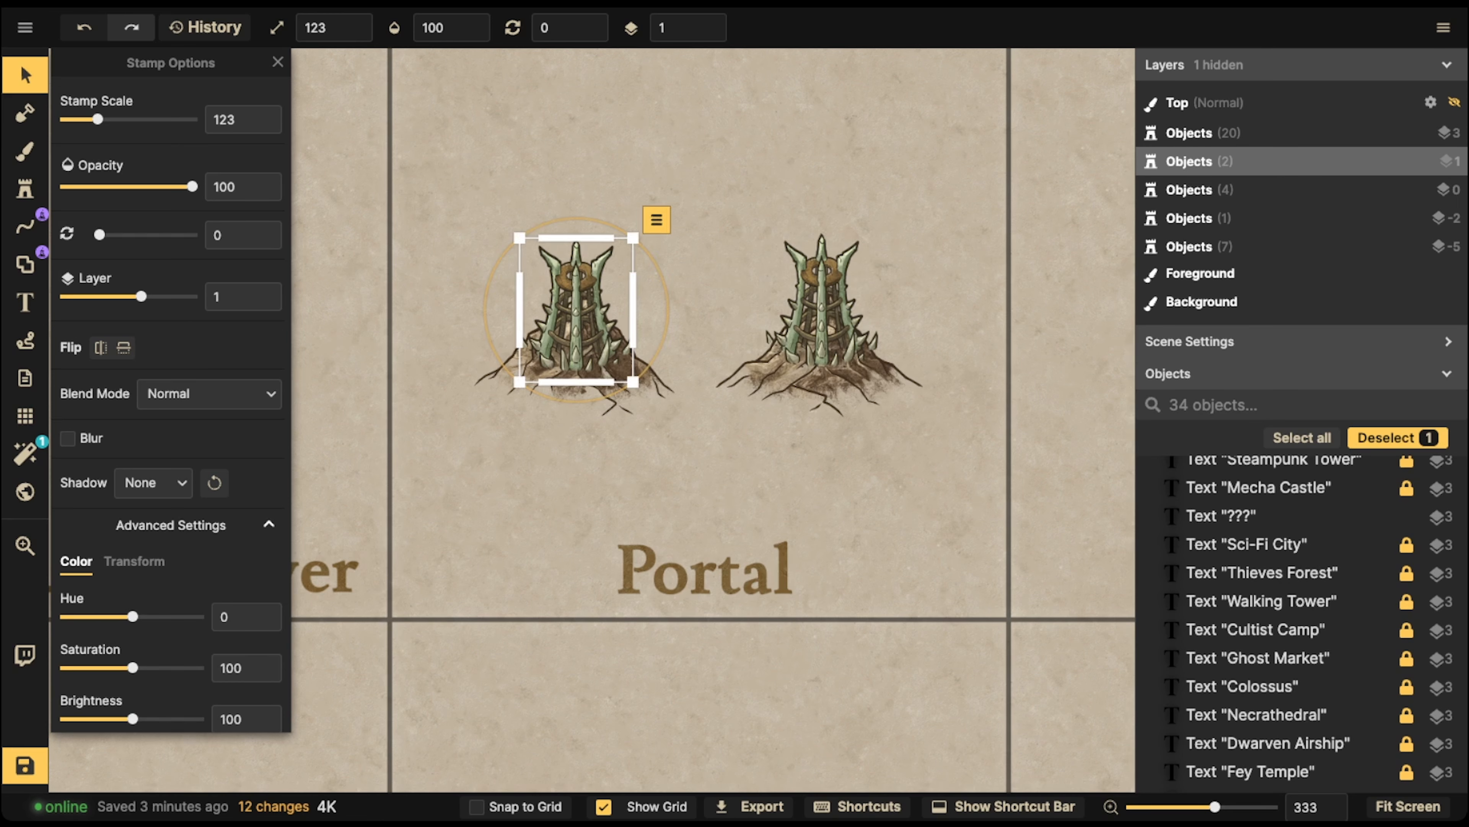
- Select both spiked Orc Towers and align them with Center Vertically
key(Escape)
drag(479, 222, 896, 251)
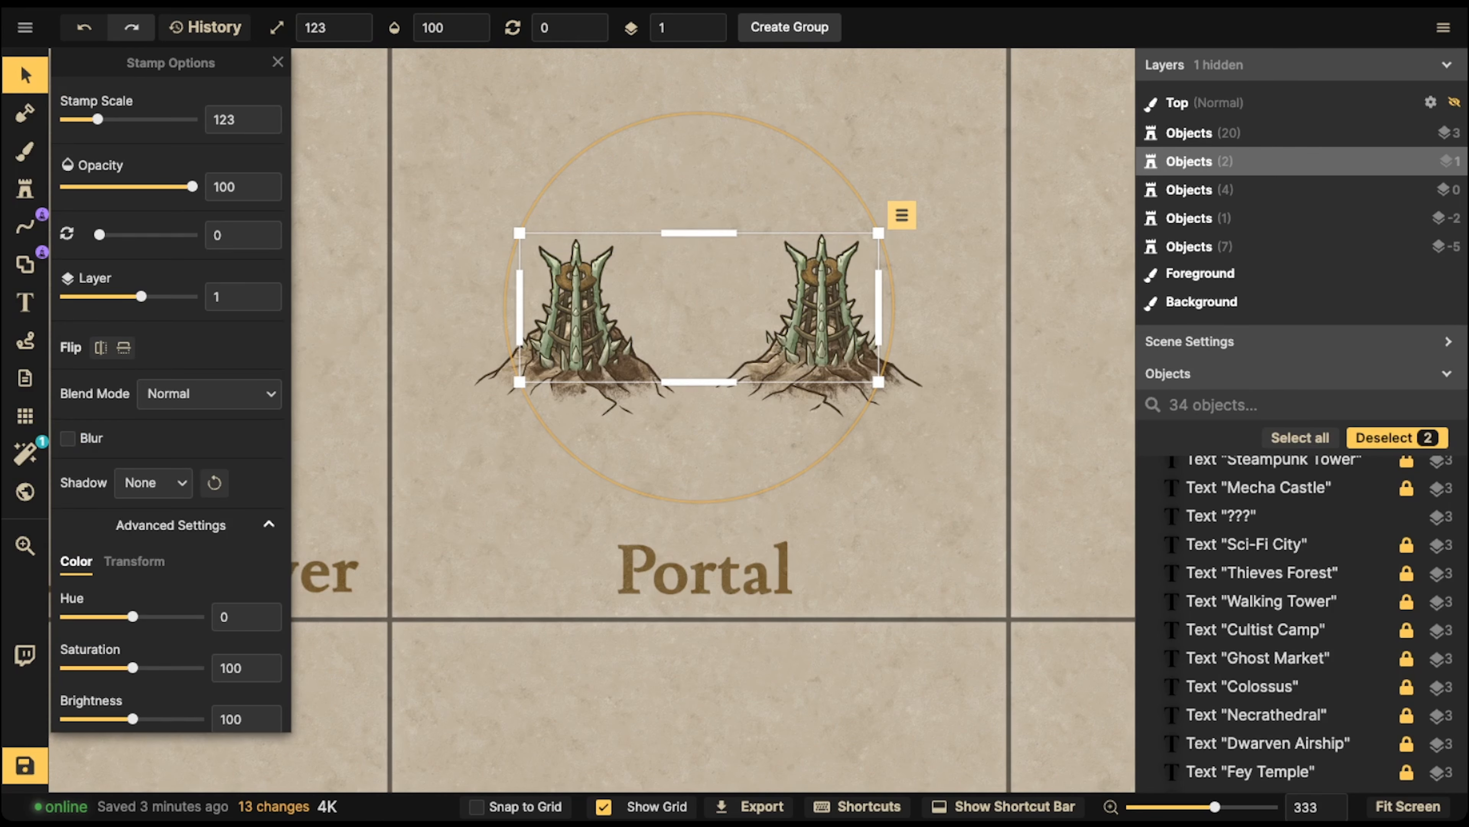
click(902, 214)
mouse_move(983, 244)
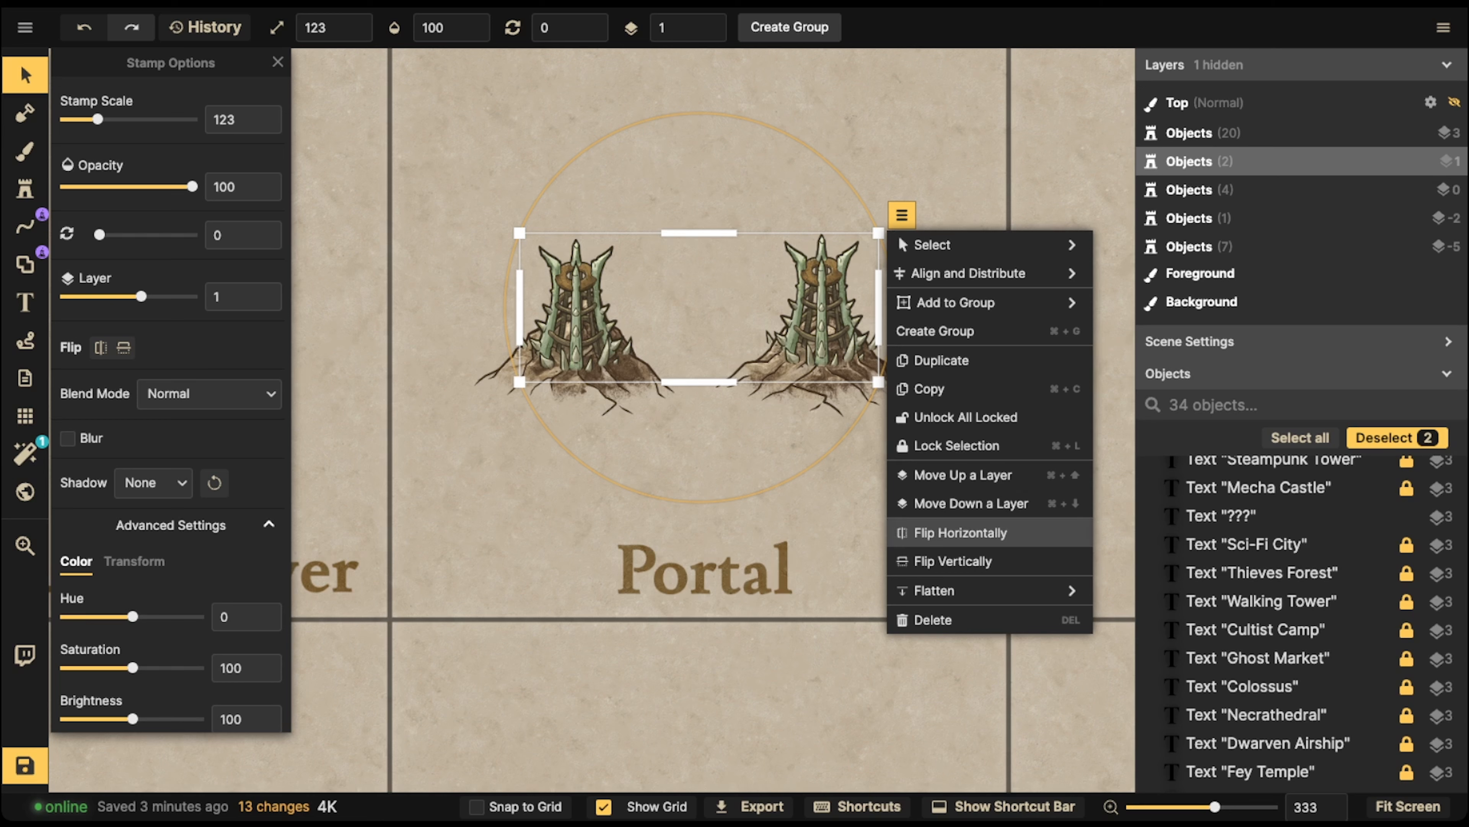
mouse_move(984, 272)
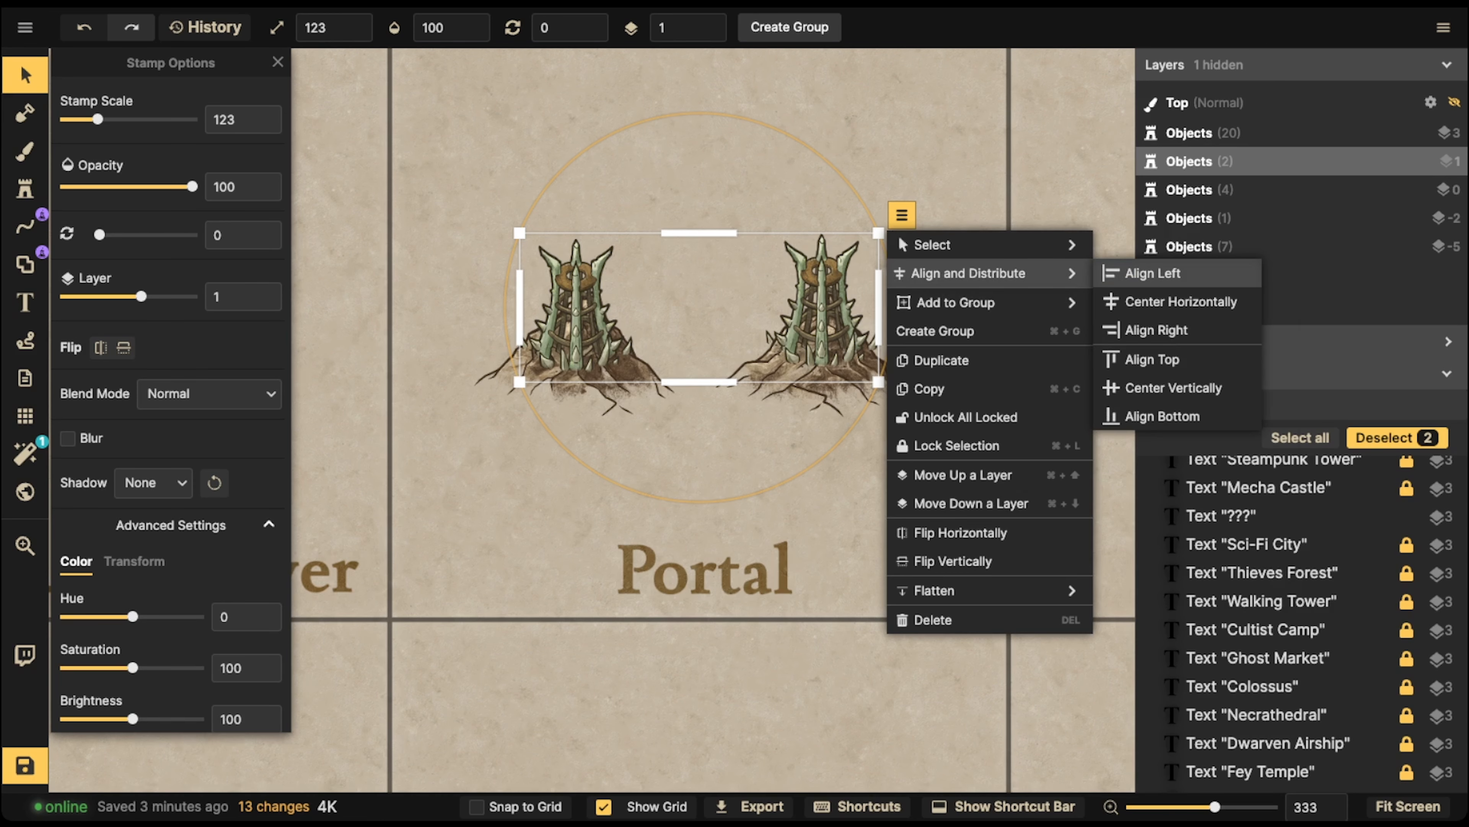
click(1174, 388)
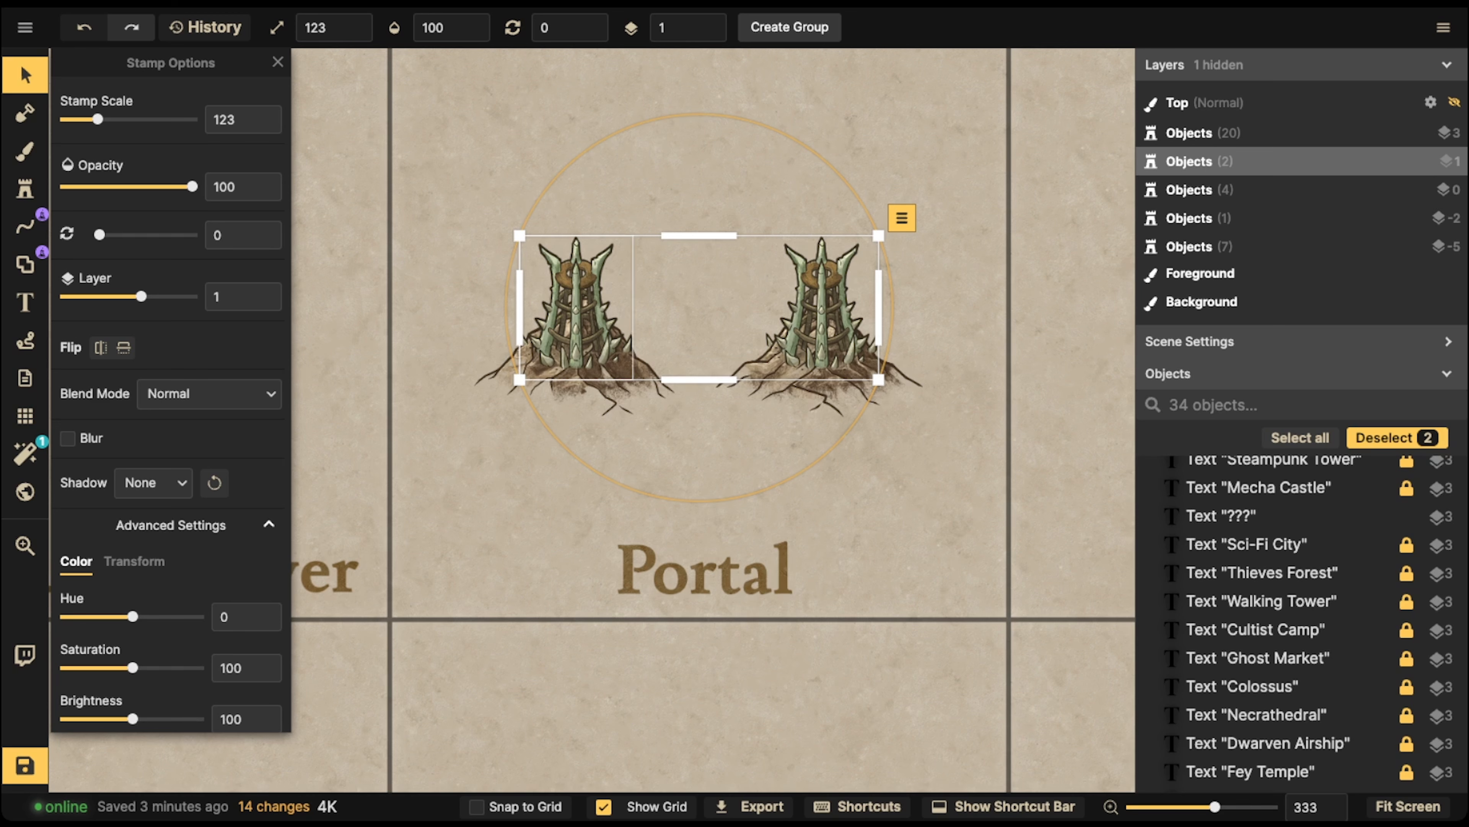
- Shift both towers and their mountains slightly down, and move the left pair closer to the right pair
drag(449, 154, 816, 349)
click(450, 158)
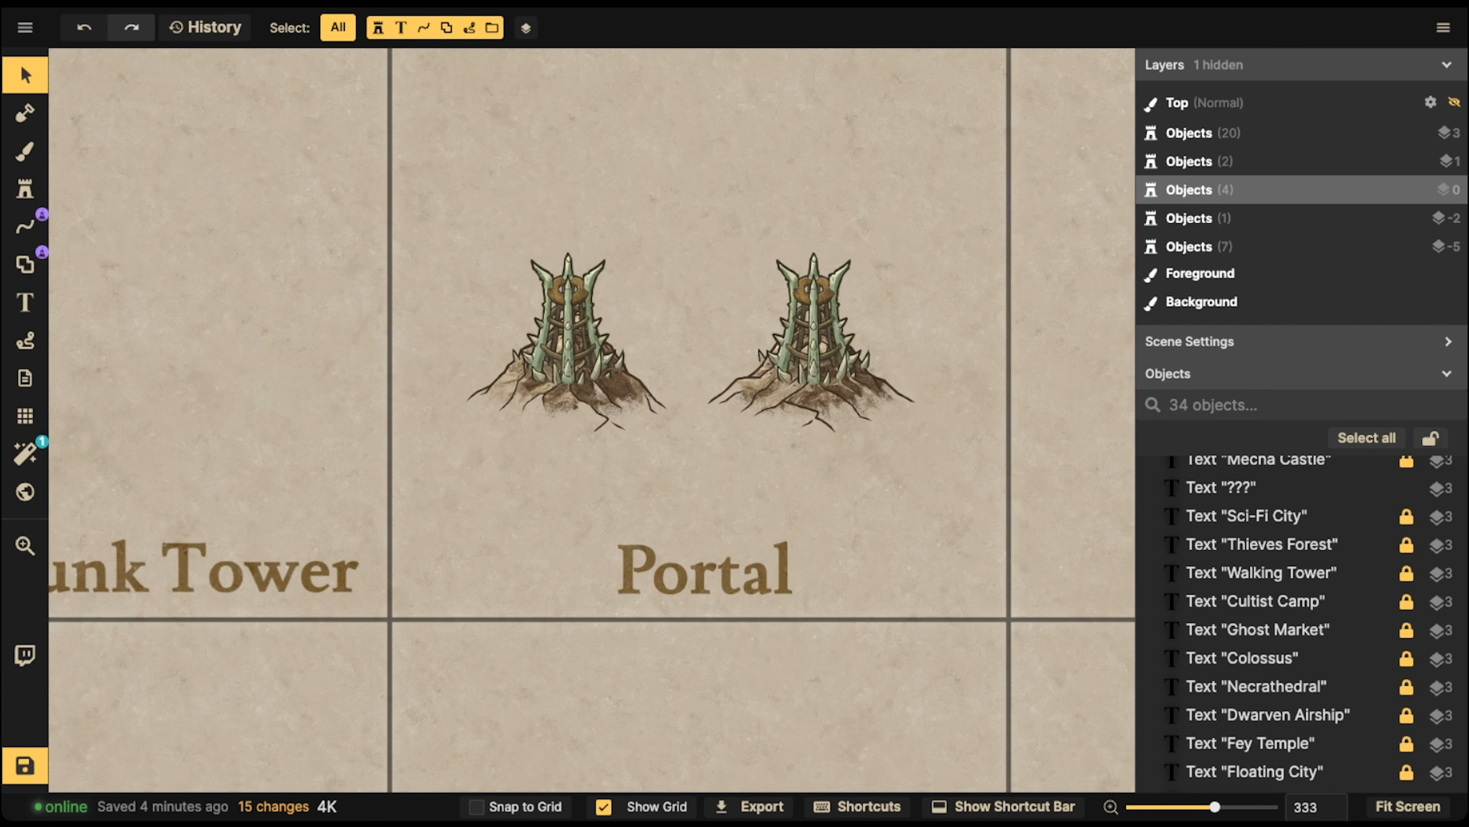
drag(450, 158, 625, 415)
drag(570, 347, 609, 342)
- Search the Watercolor Battlemaps stamps for summon and choose the Blood Summoning Circle with the five-pointed star
click(25, 189)
click(171, 307)
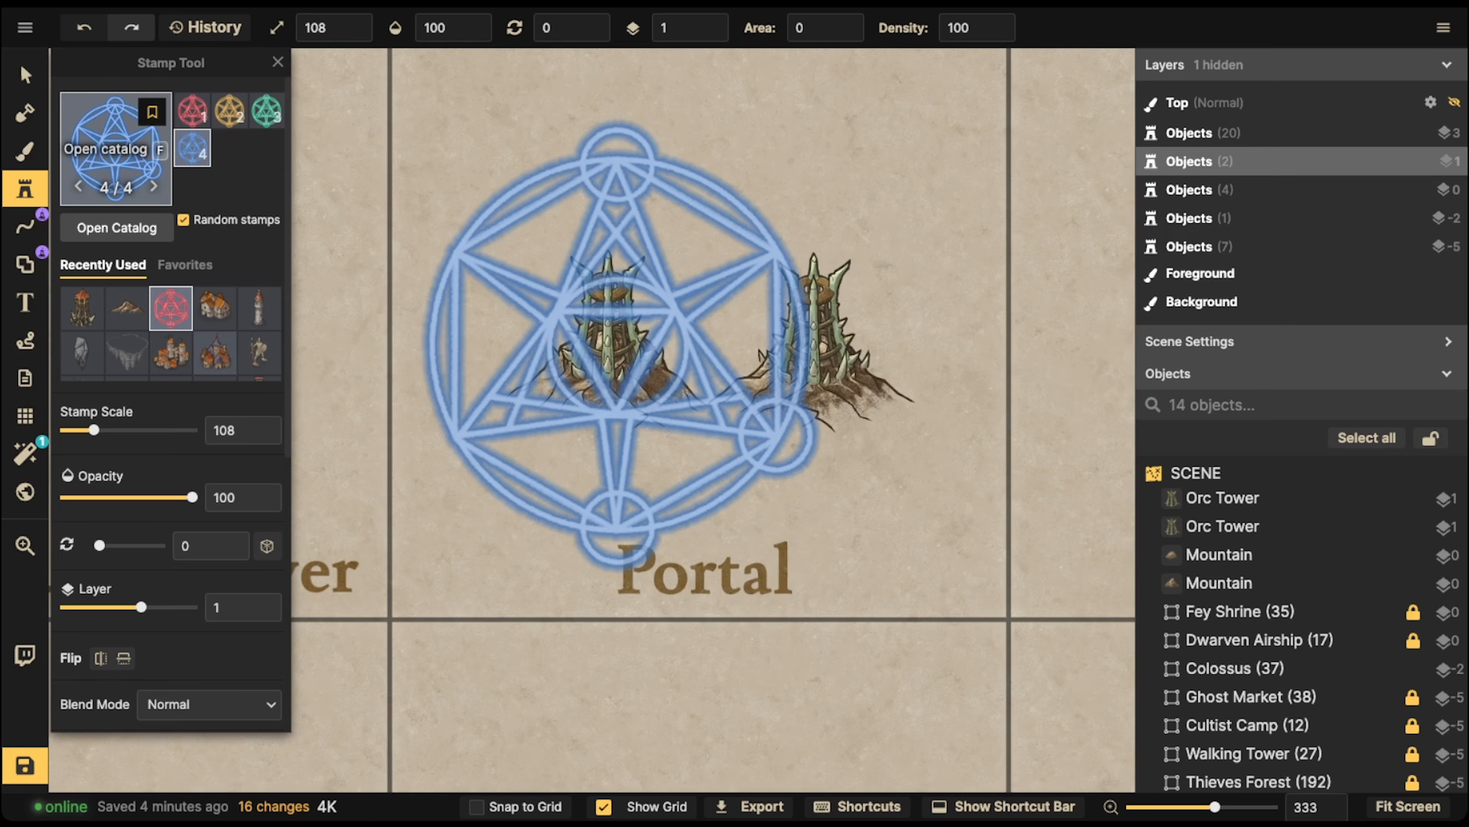
click(117, 227)
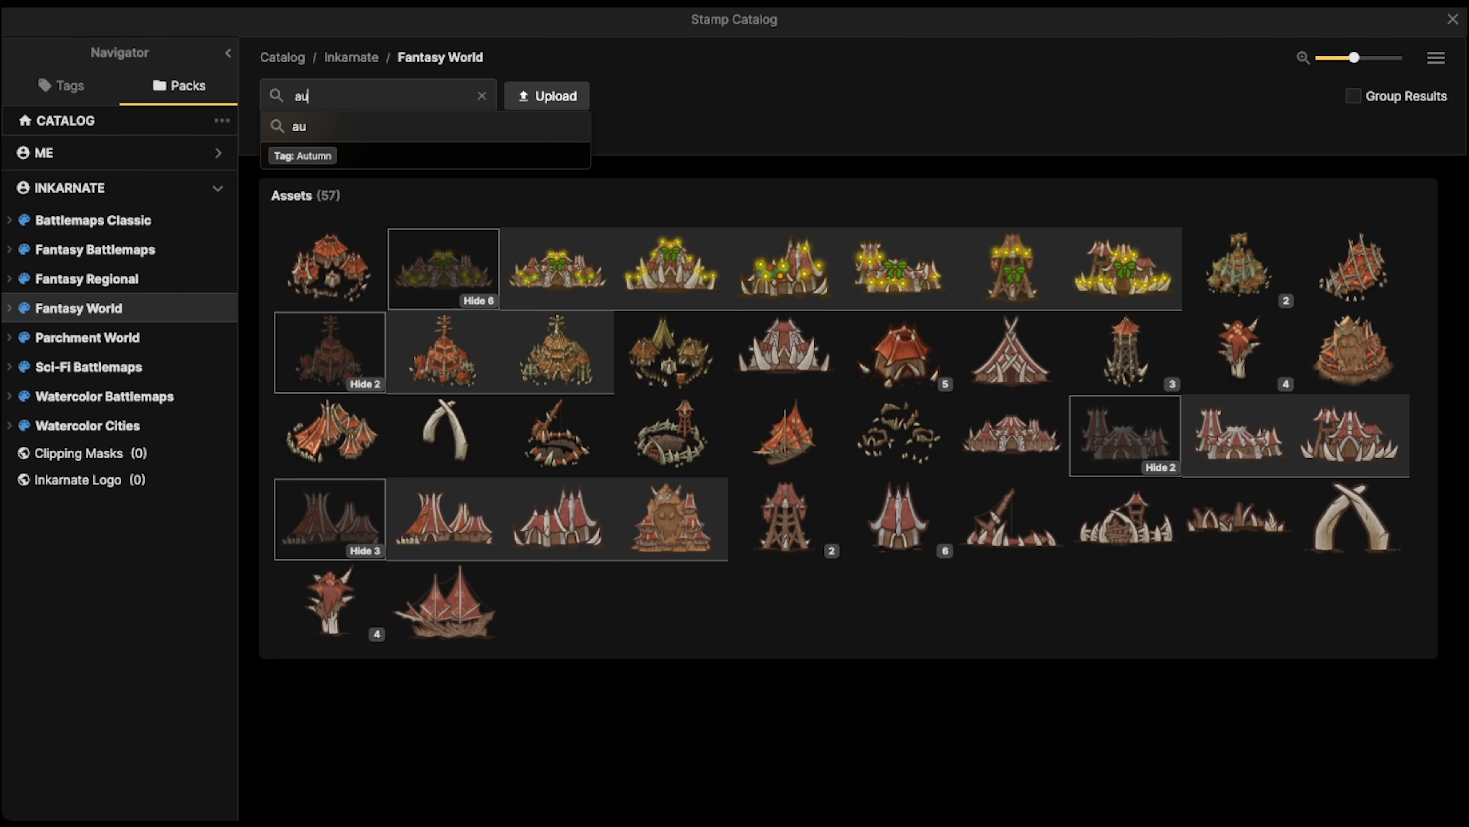
key(BackSpace)
text(summo)
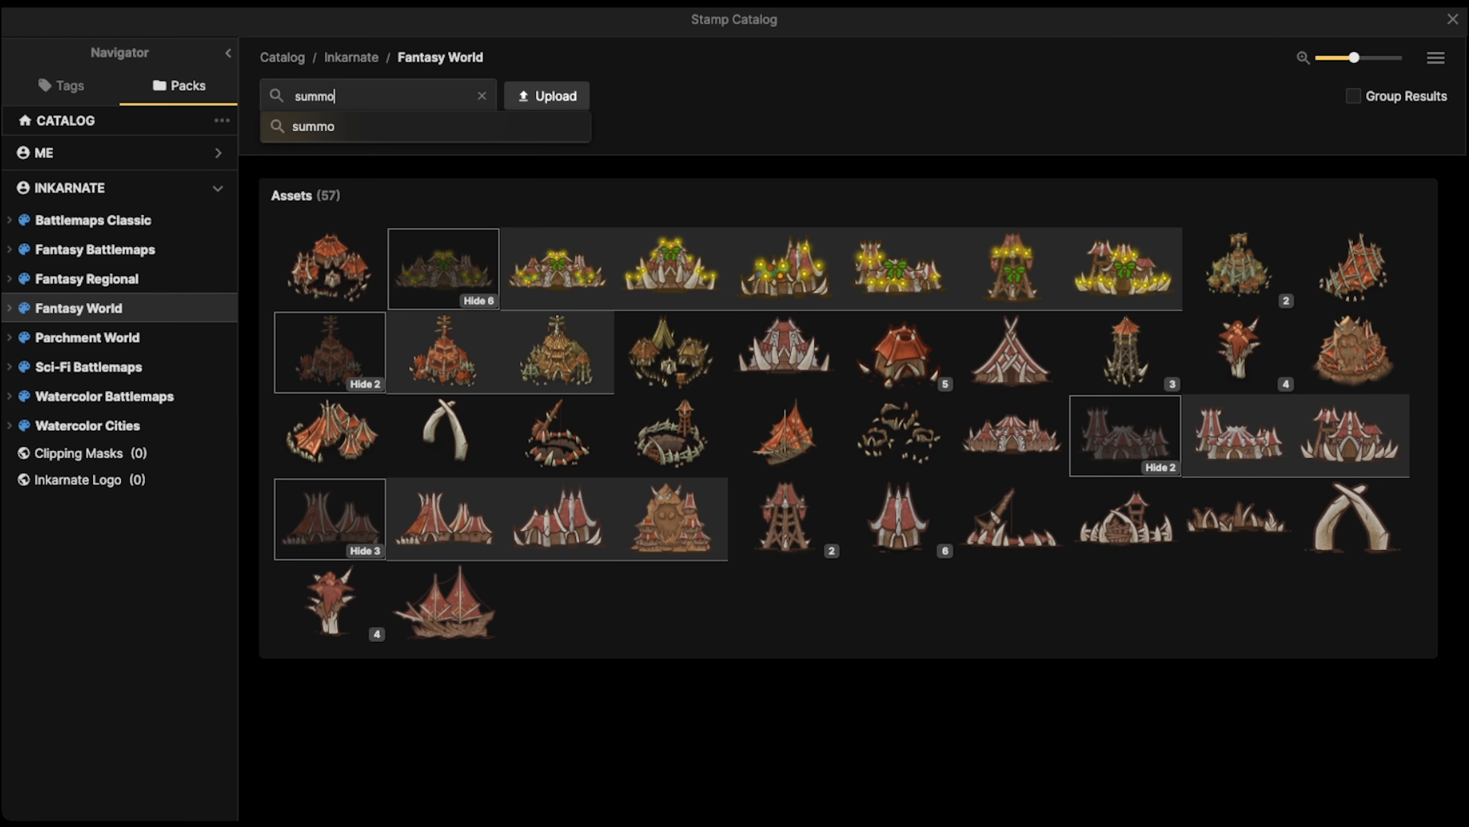
text(n)
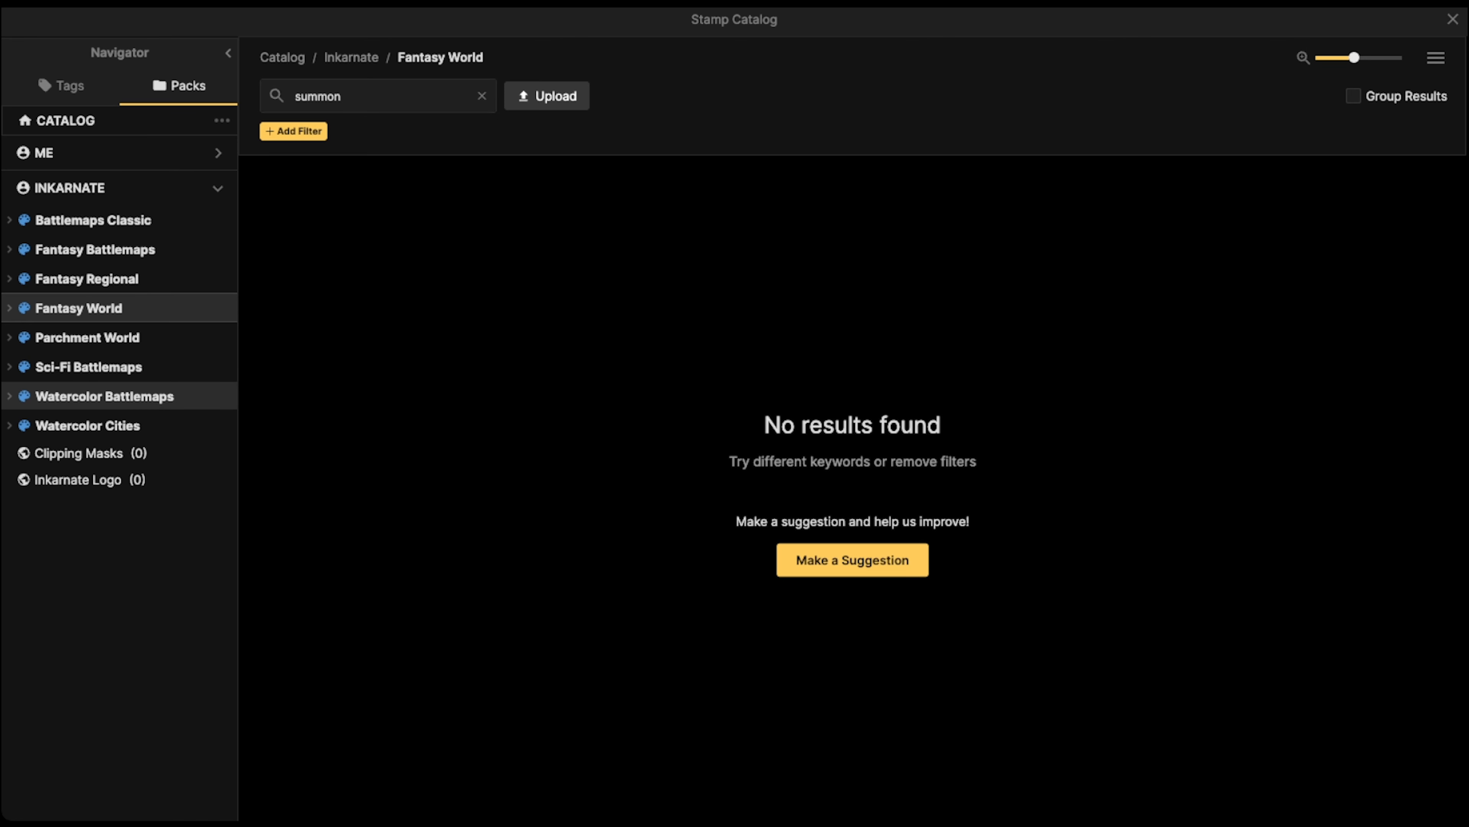
click(104, 396)
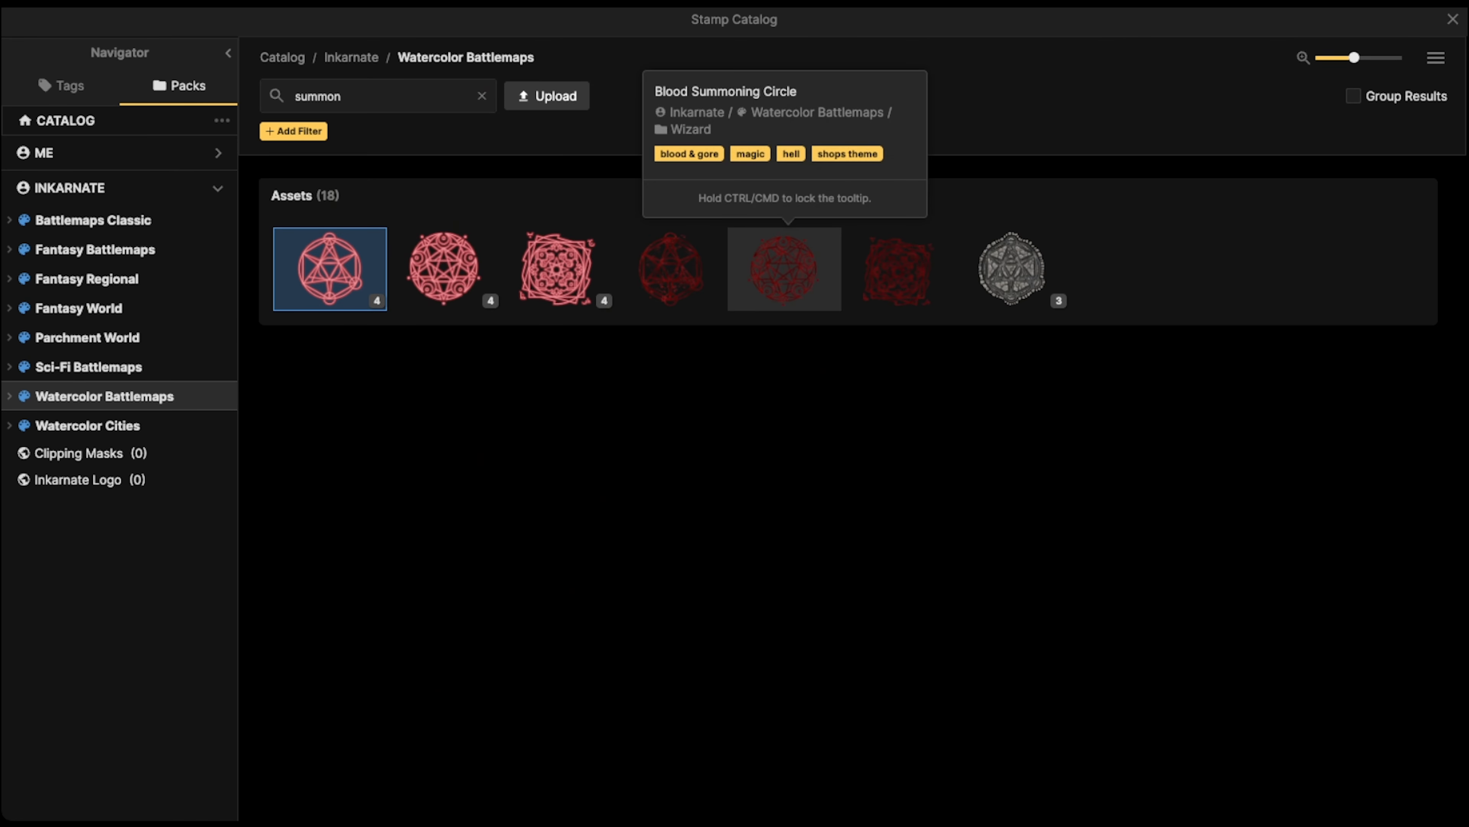
click(784, 267)
- Place the Blood Summoning Circle upright between the two towers at stamp scale 48 on layer 1 and centre it
scroll(696, 297, down, 6)
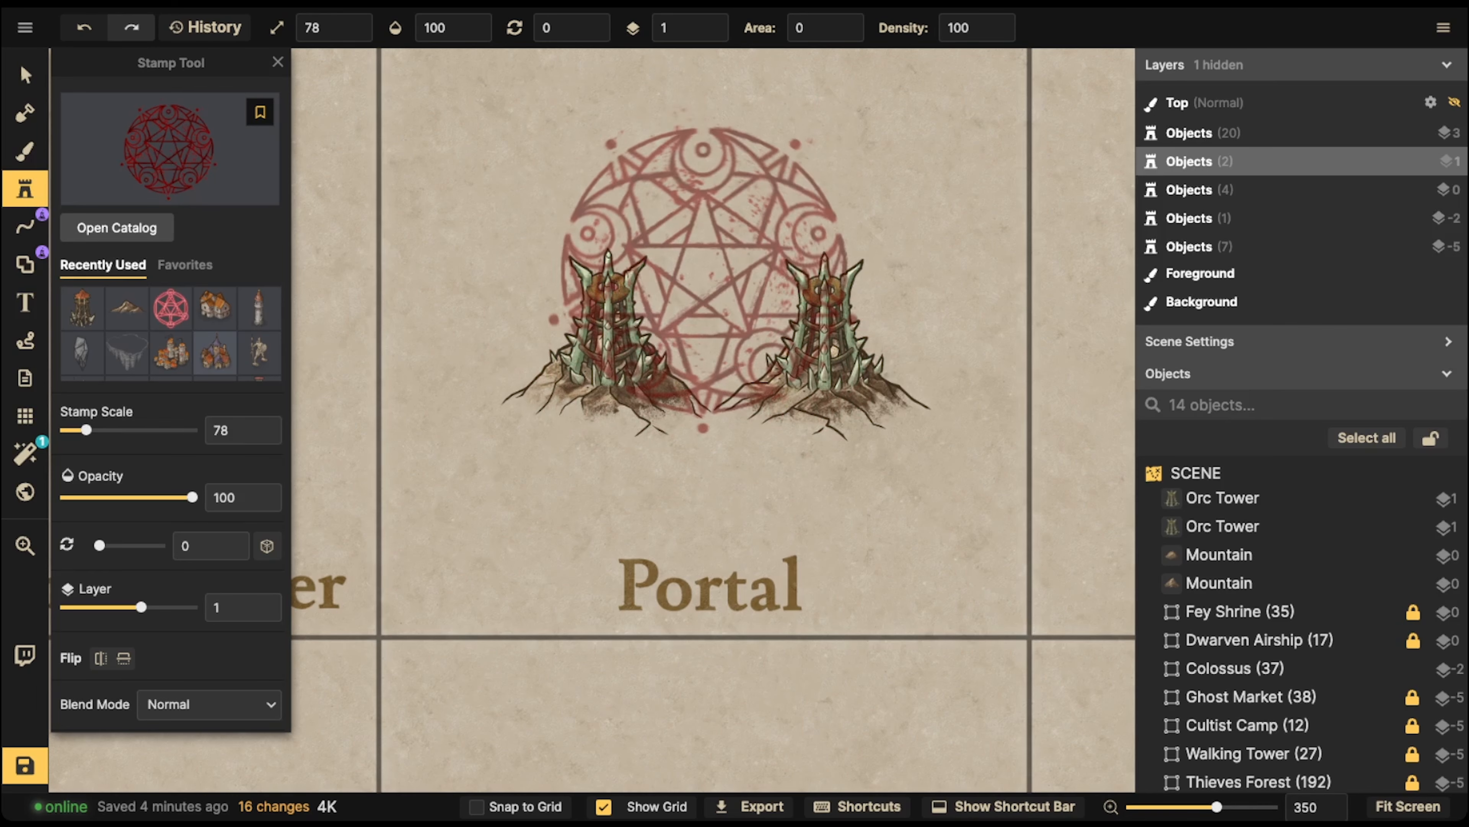
click(713, 312)
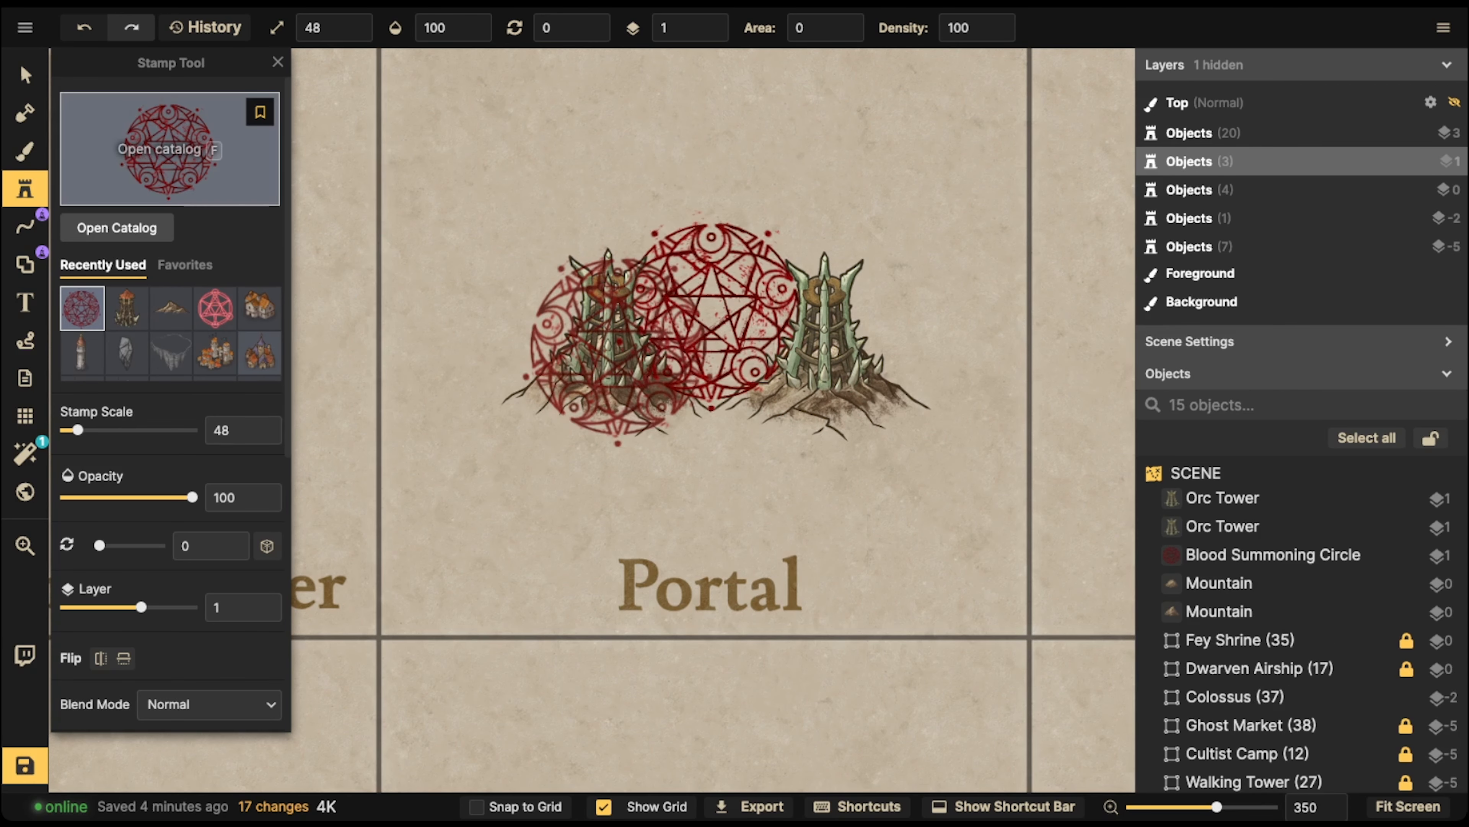
click(25, 76)
scroll(660, 280, up, 2)
mouse_move(723, 317)
mouse_down()
mouse_move(727, 334)
mouse_move(726, 314)
mouse_up()
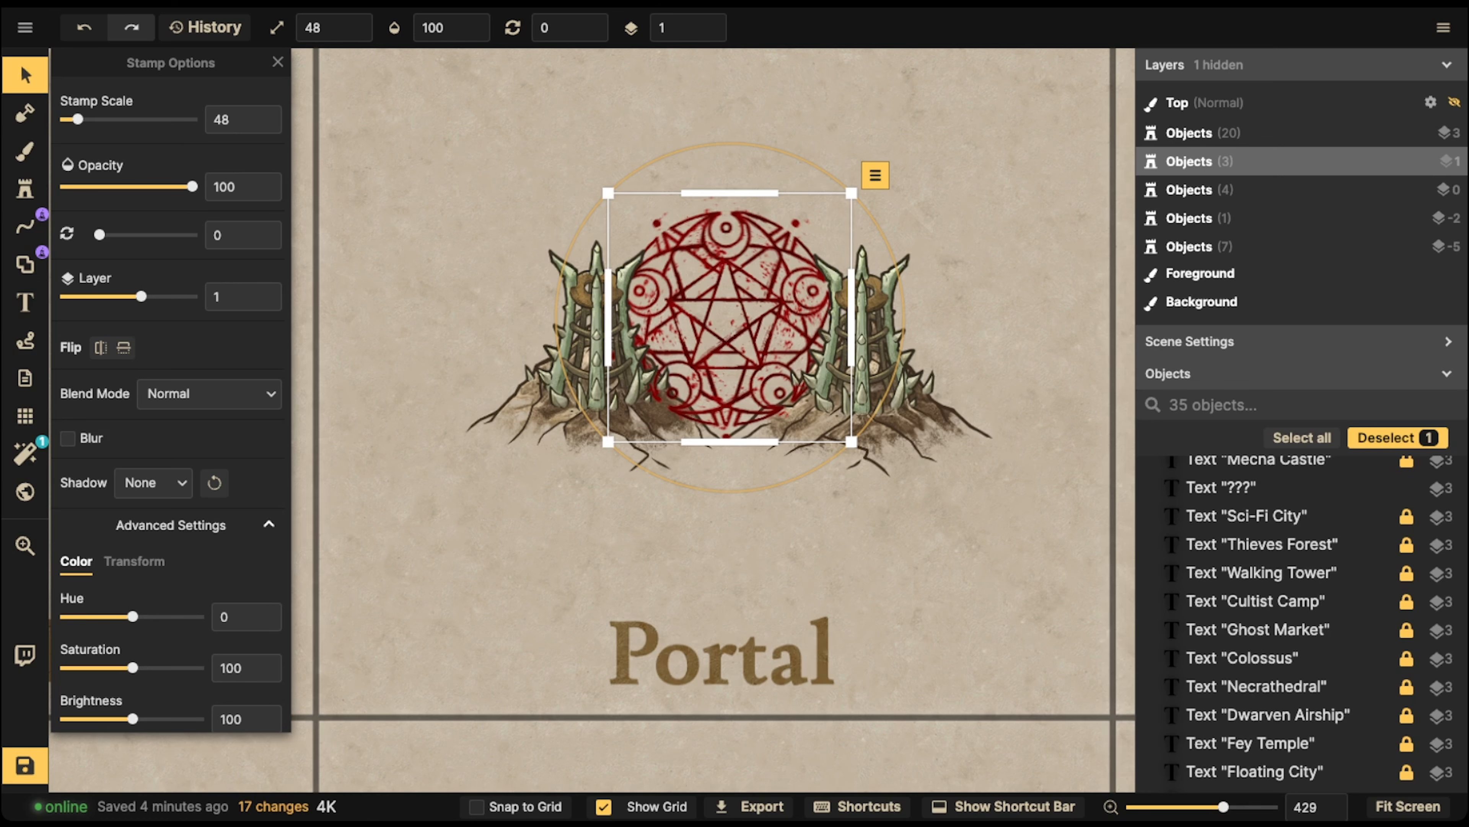
click(528, 215)
scroll(528, 215, down, 2)
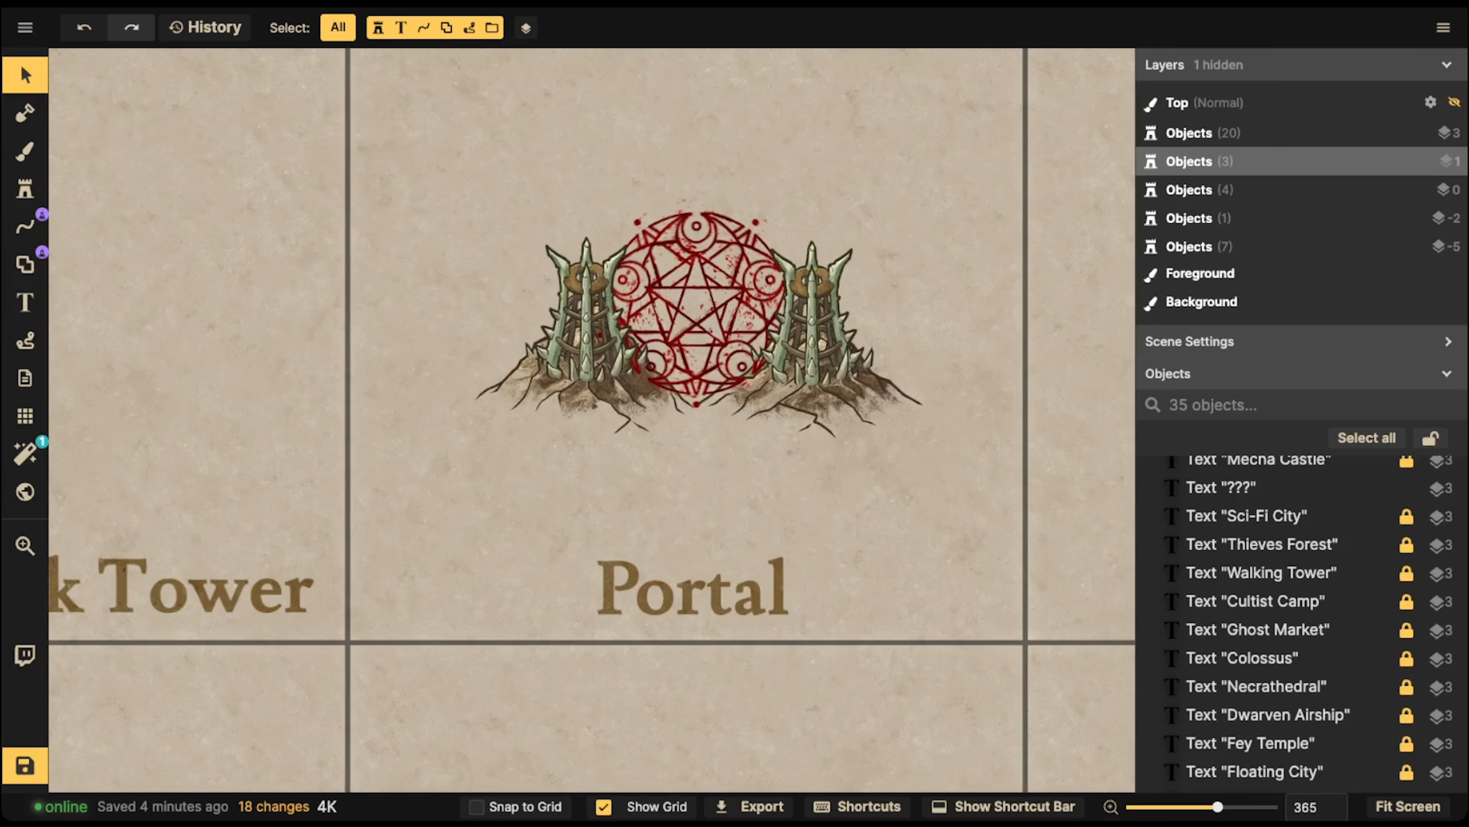
- Choose the hexagonal Blood Summoning Circle and place it above the left tower at stamp scale 28
click(646, 234)
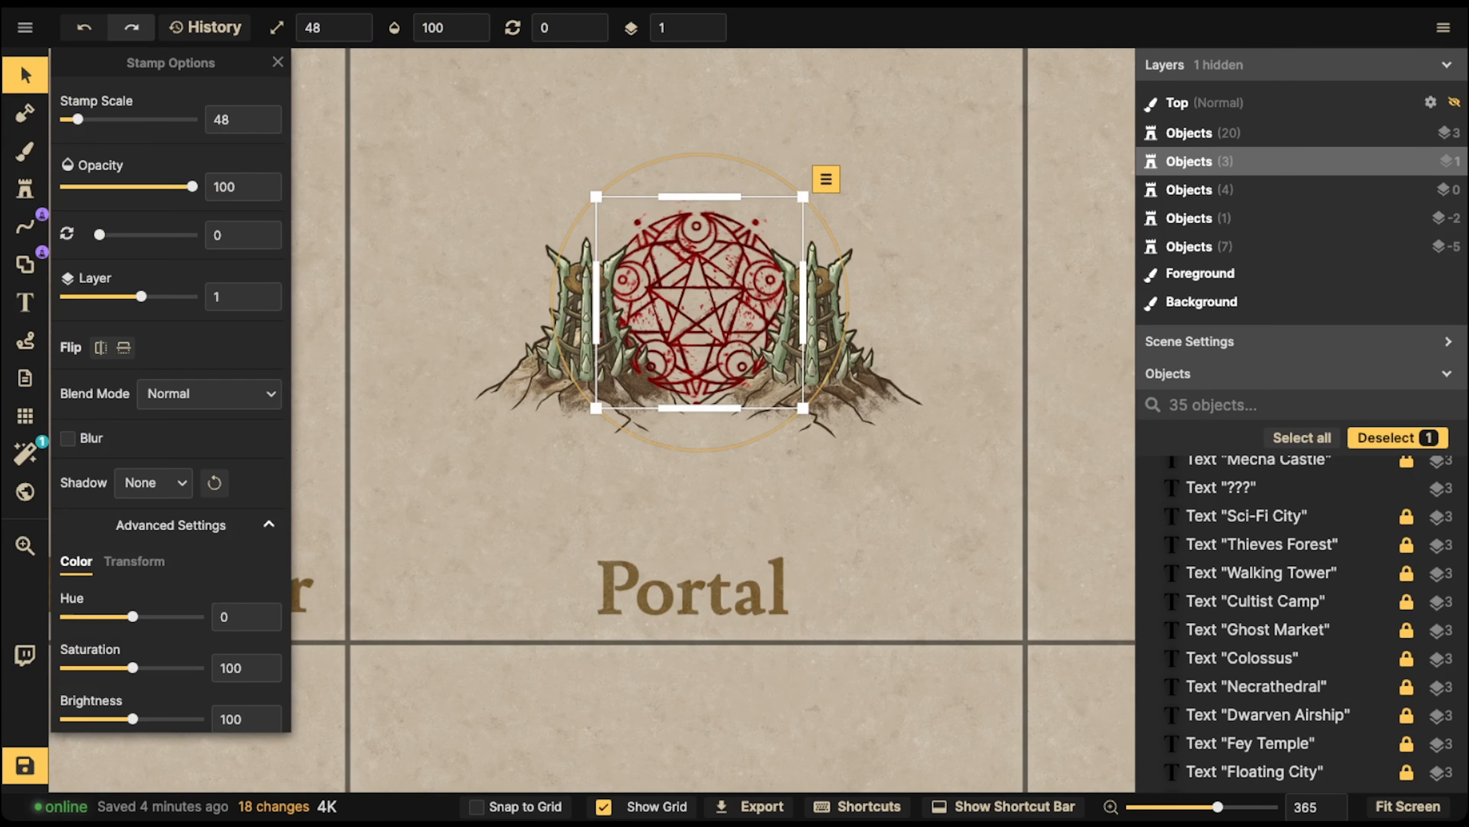
click(25, 189)
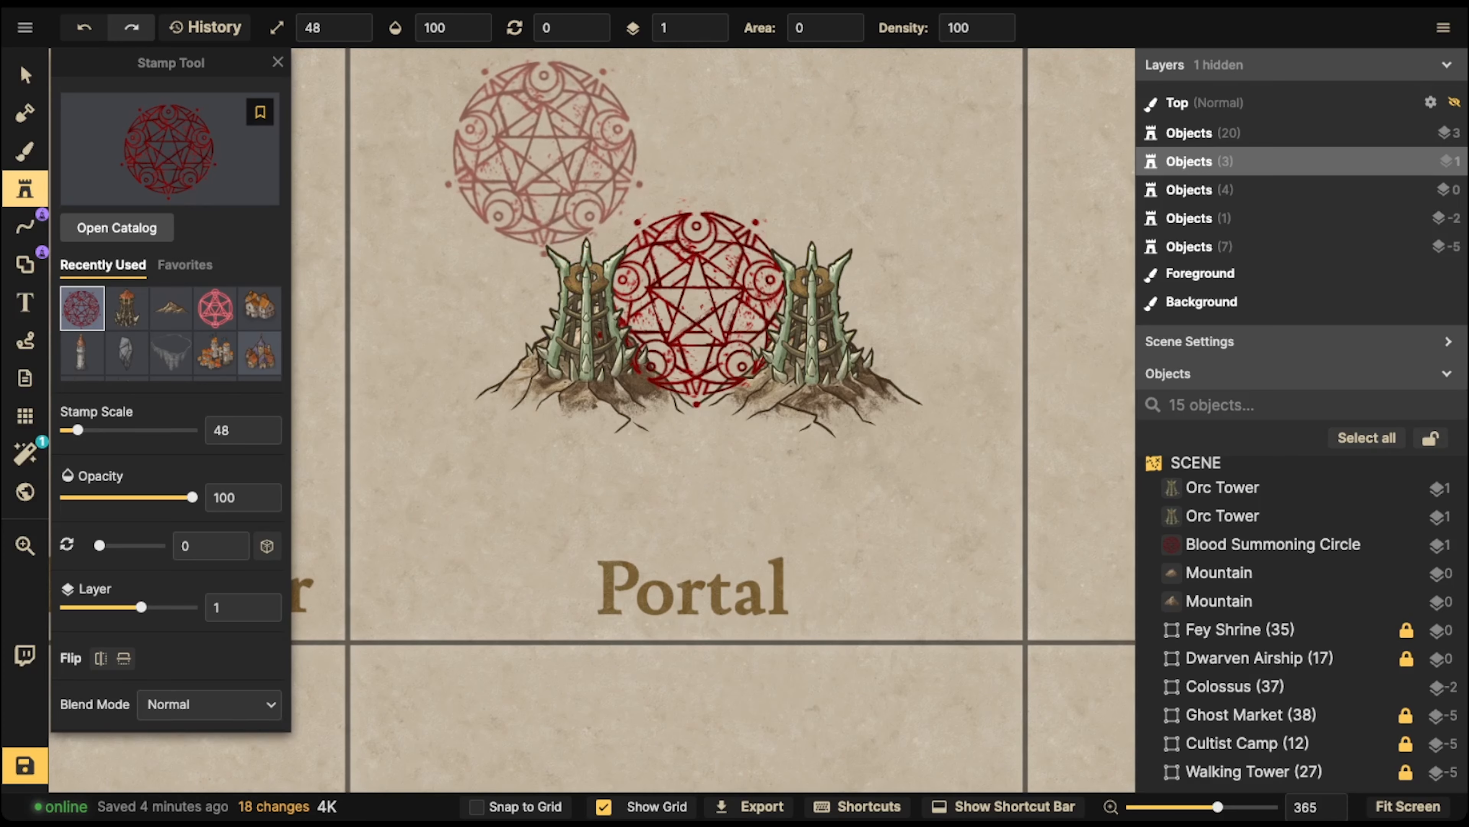
click(167, 149)
click(672, 269)
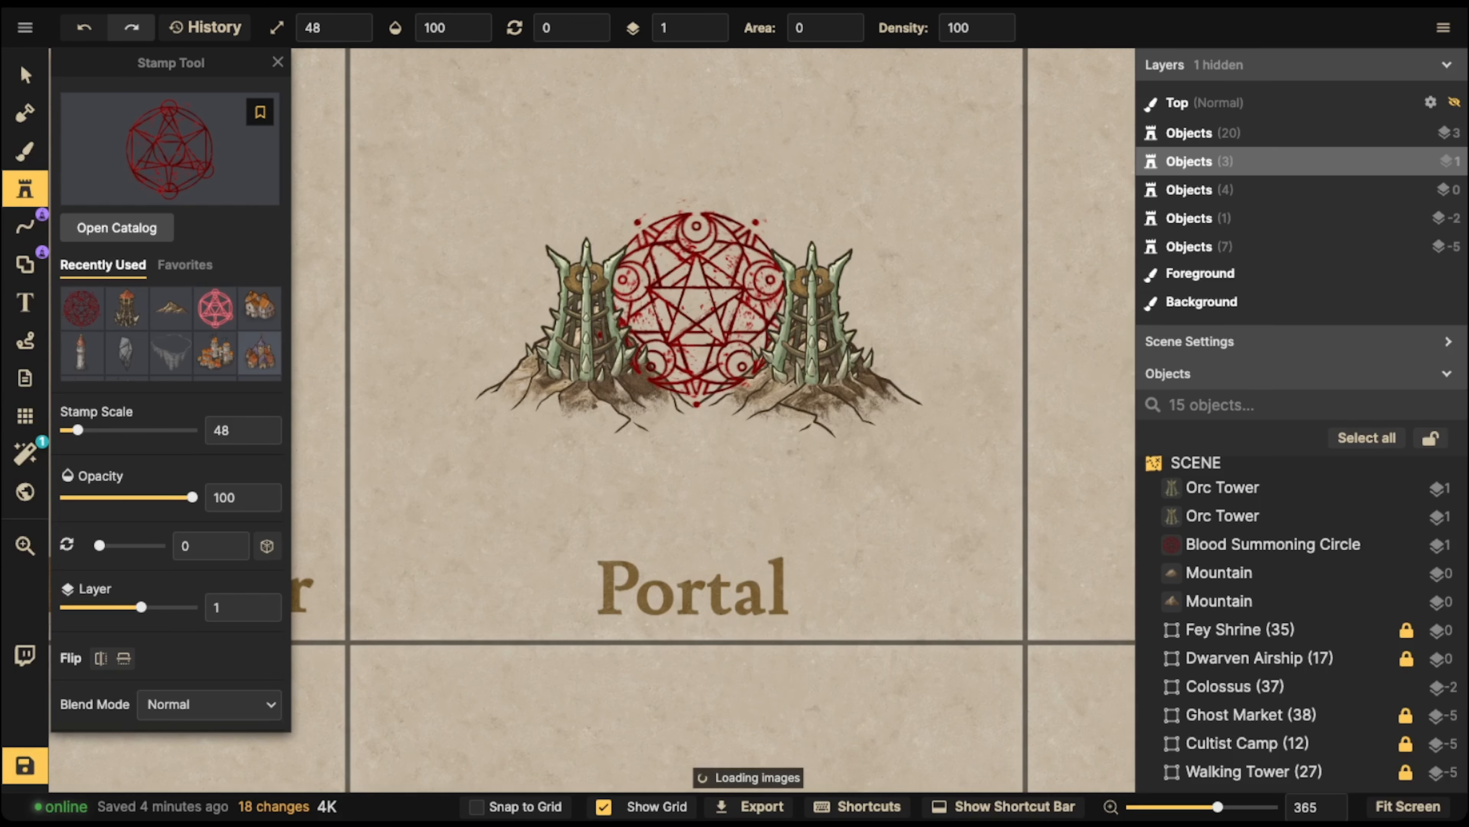
scroll(581, 196, down, 4)
click(570, 154)
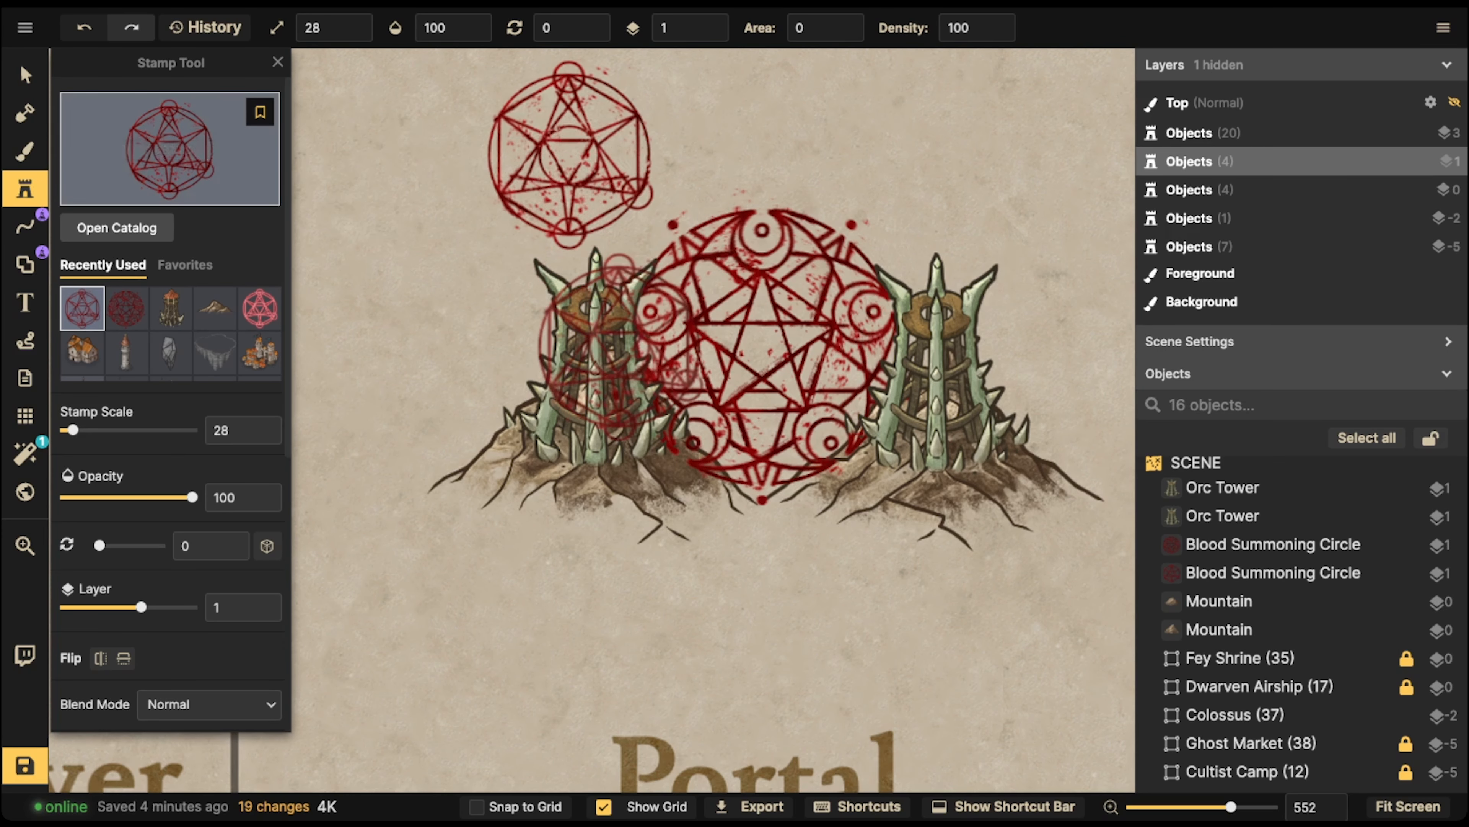
- Flatten the small summoning circle into an ellipse, set it to layer 4, and position it over the left tower's top
click(24, 76)
drag(570, 250, 570, 174)
click(709, 21)
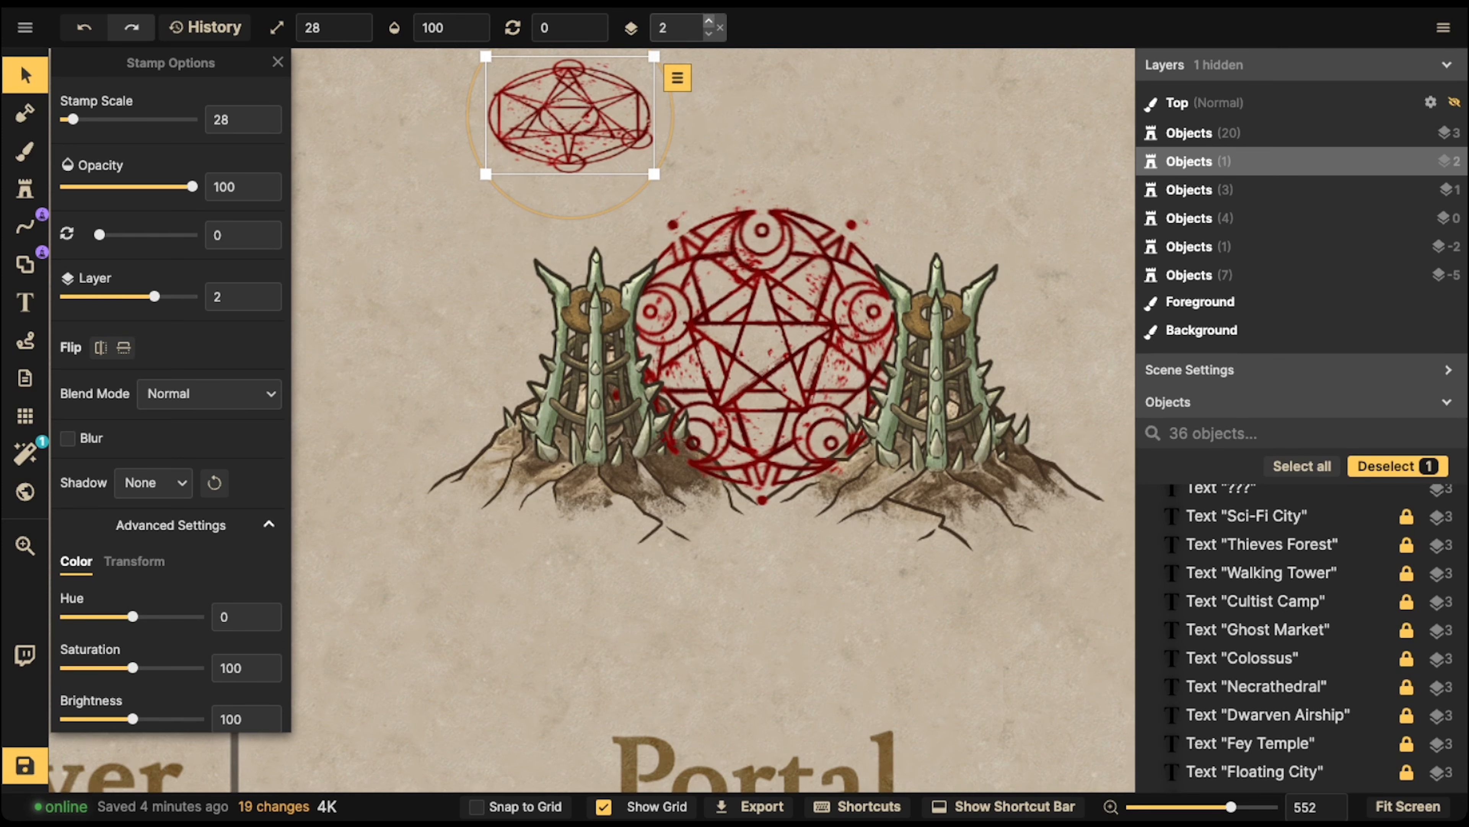
click(708, 21)
click(709, 22)
drag(570, 116, 551, 263)
scroll(594, 255, down, 3)
- Search the Watercolor Battlemaps stamps for skull and choose the Skull set with four variants
click(25, 189)
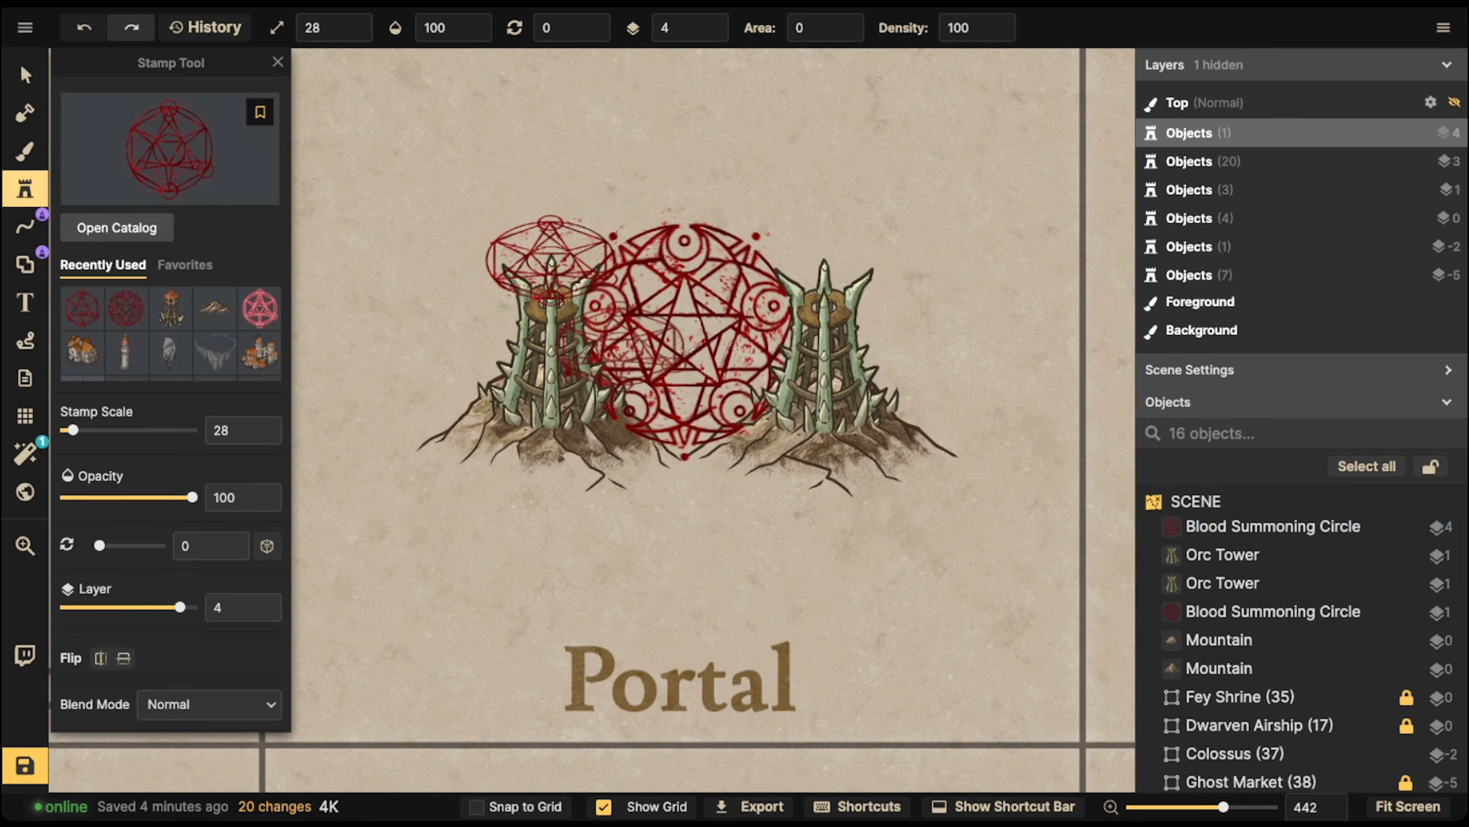
click(118, 227)
double_click(318, 97)
text(skull)
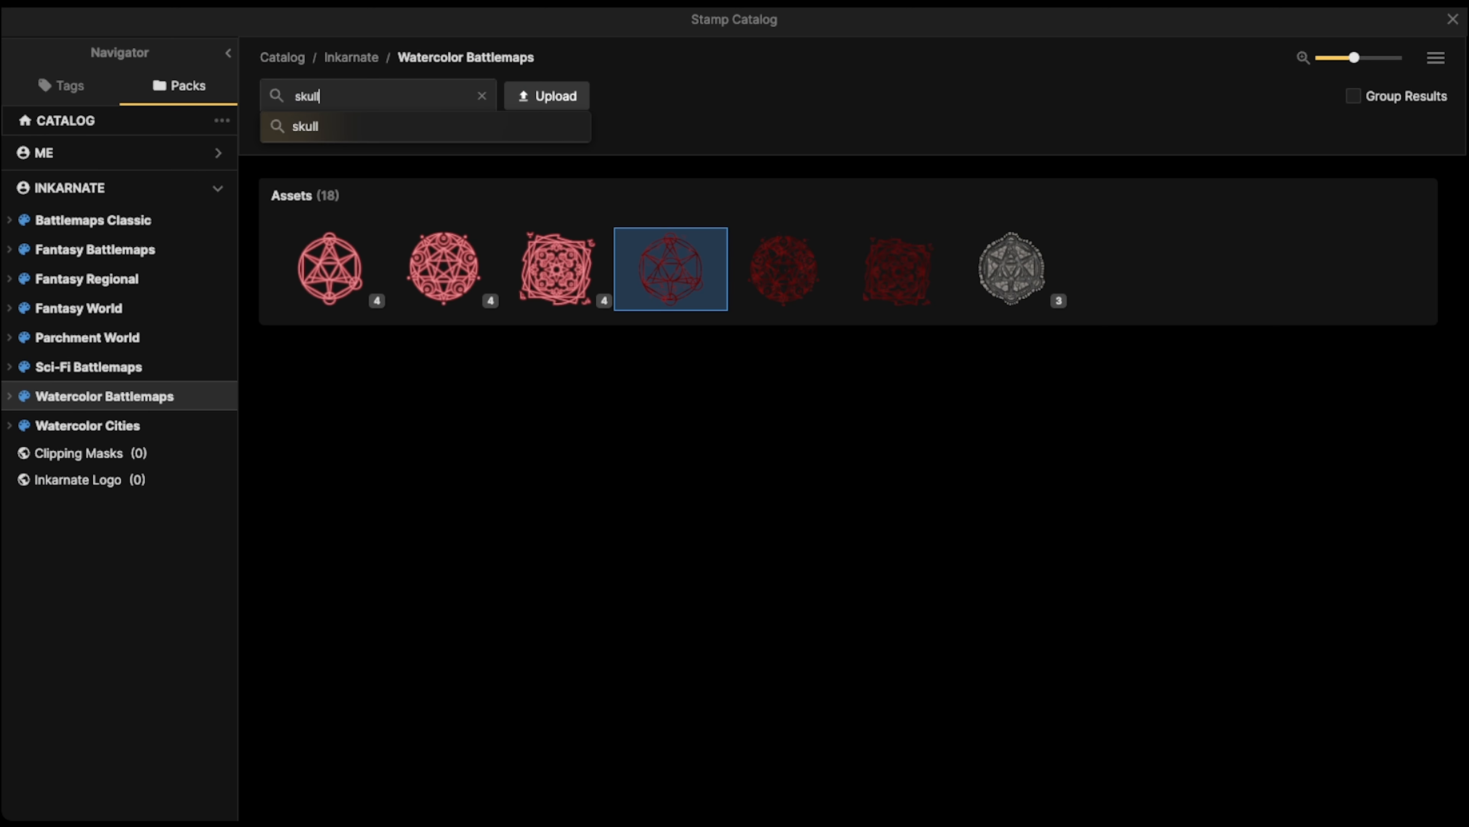
key(Return)
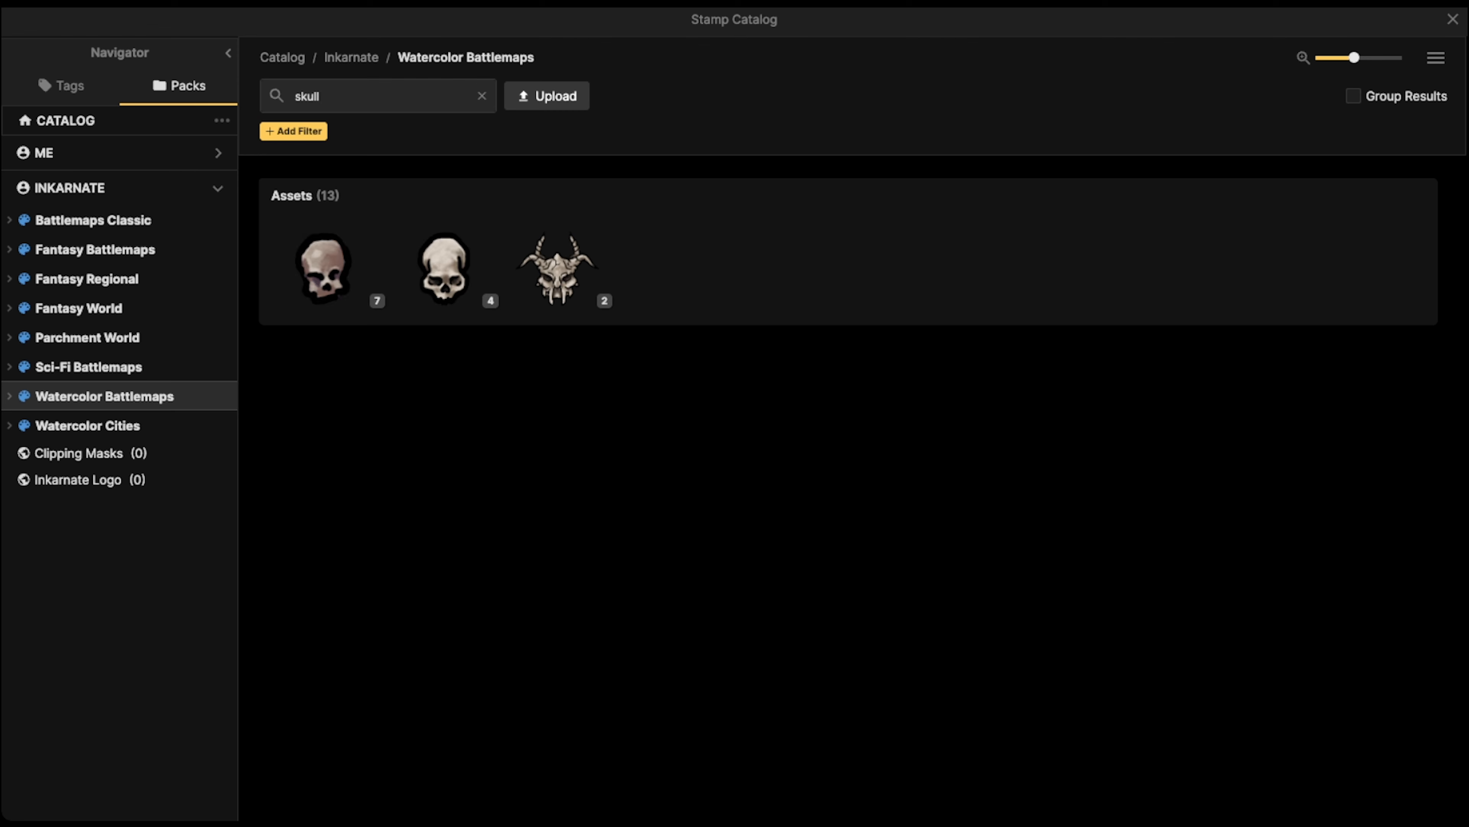
click(444, 268)
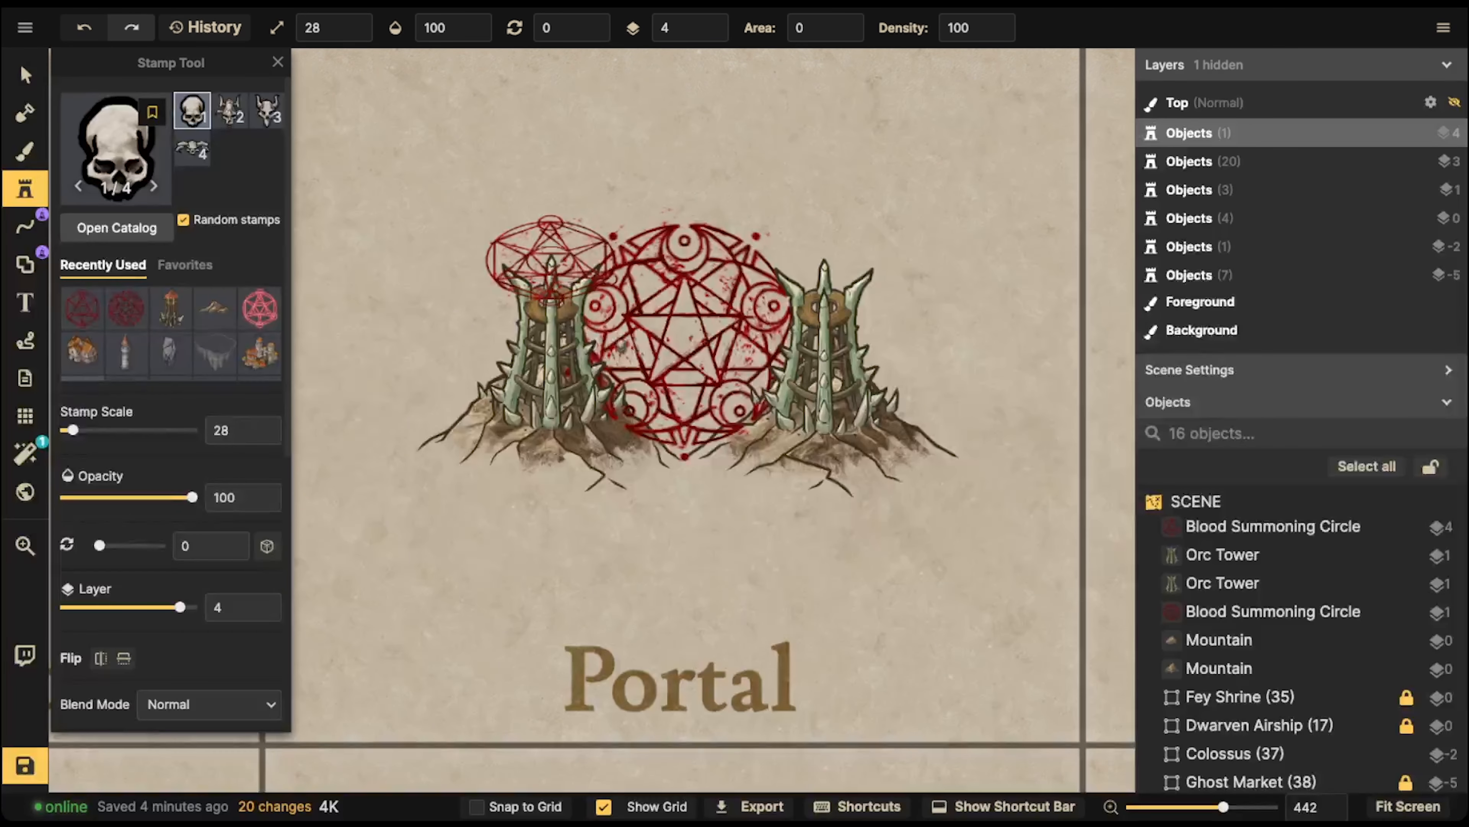
- Place the second, horned skull variant above the left tower at stamp scale 58
click(267, 110)
click(230, 111)
scroll(533, 144, up, 4)
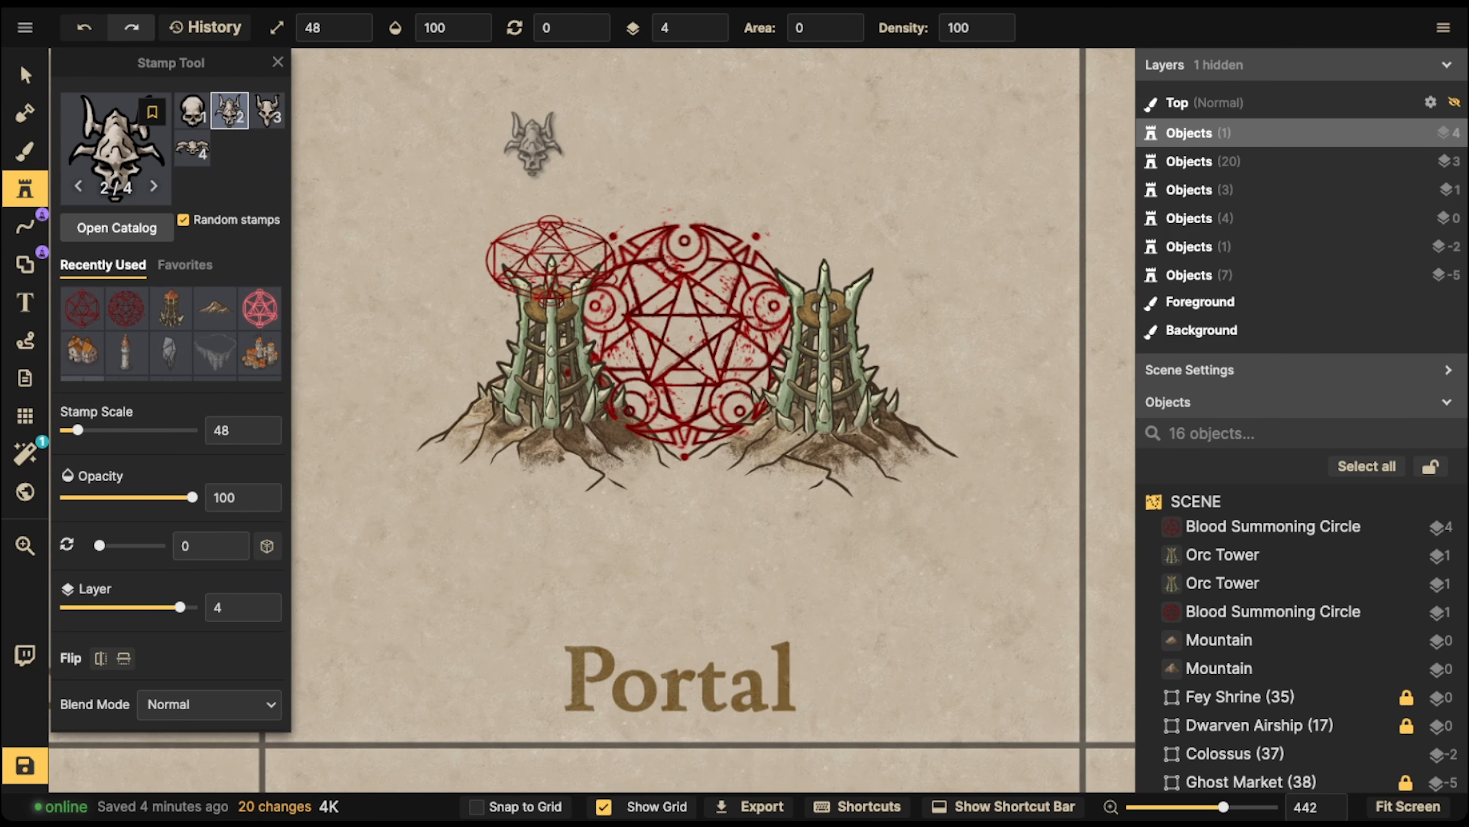
scroll(533, 144, up, 2)
scroll(544, 162, up, 3)
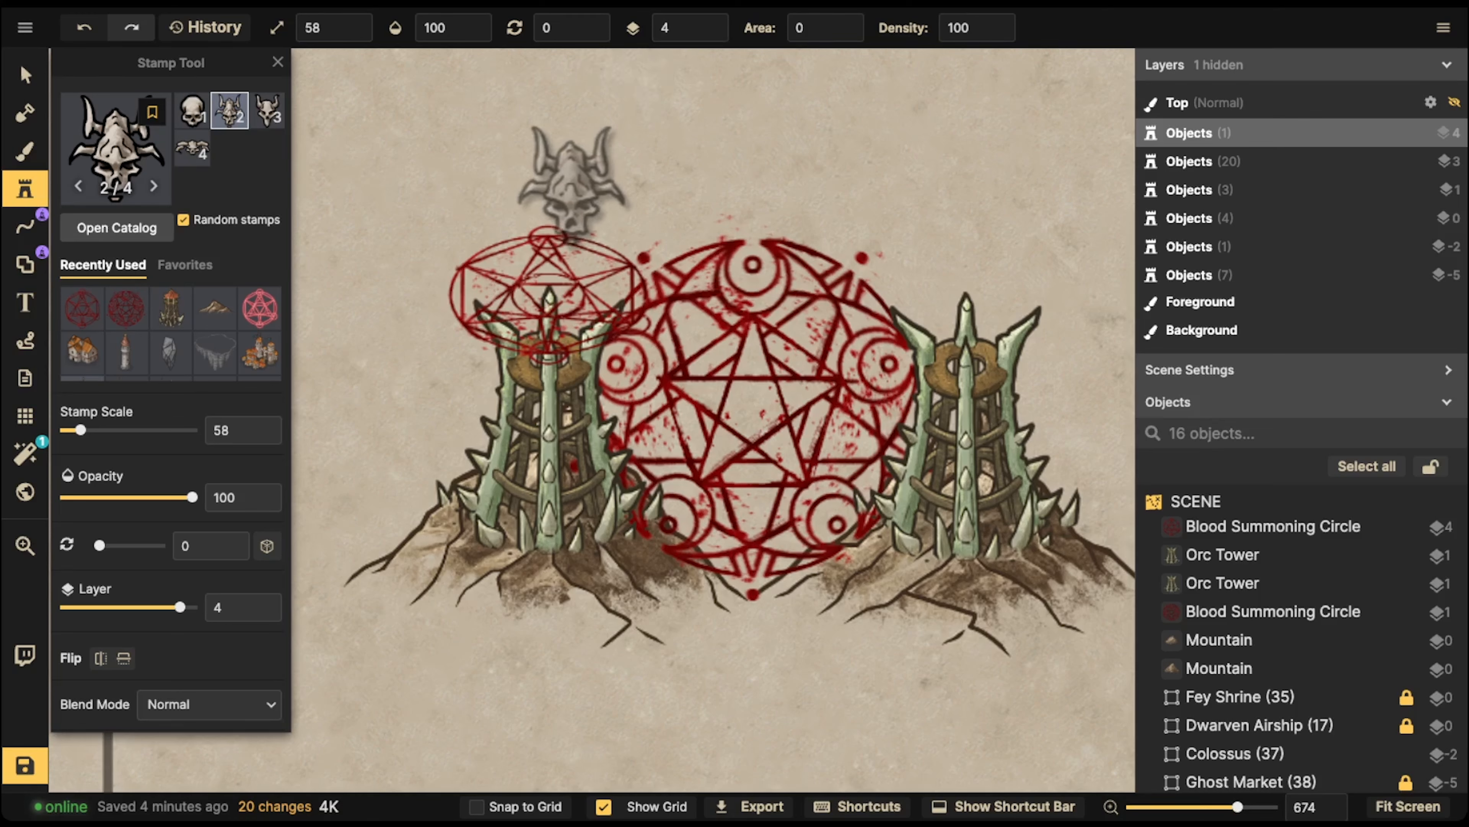
click(549, 252)
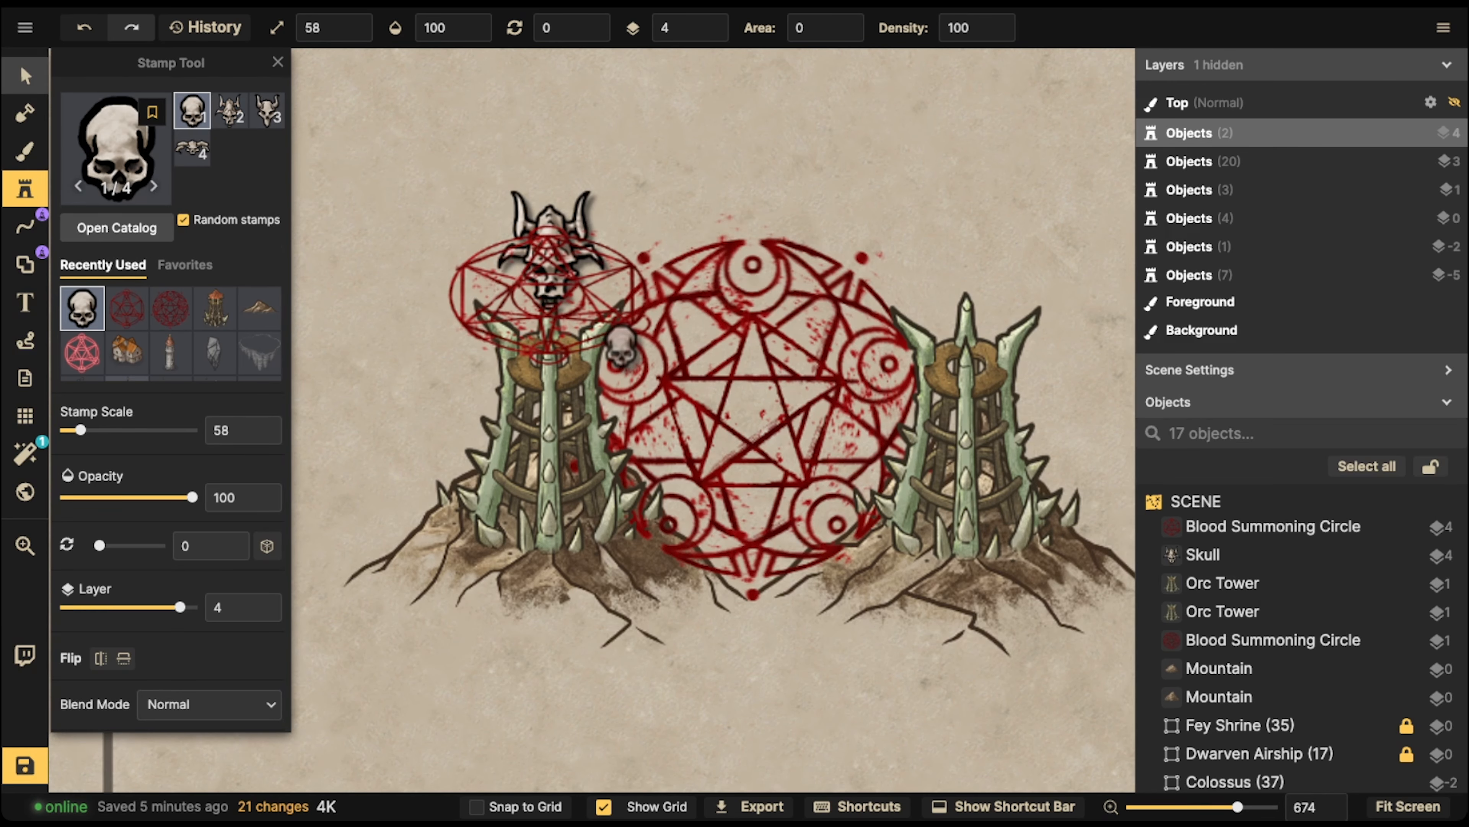
- Set the horned skull to scale 48, layer 5 and shadow None, and lower it into the flattened circle
click(25, 76)
click(720, 23)
scroll(549, 255, down, 2)
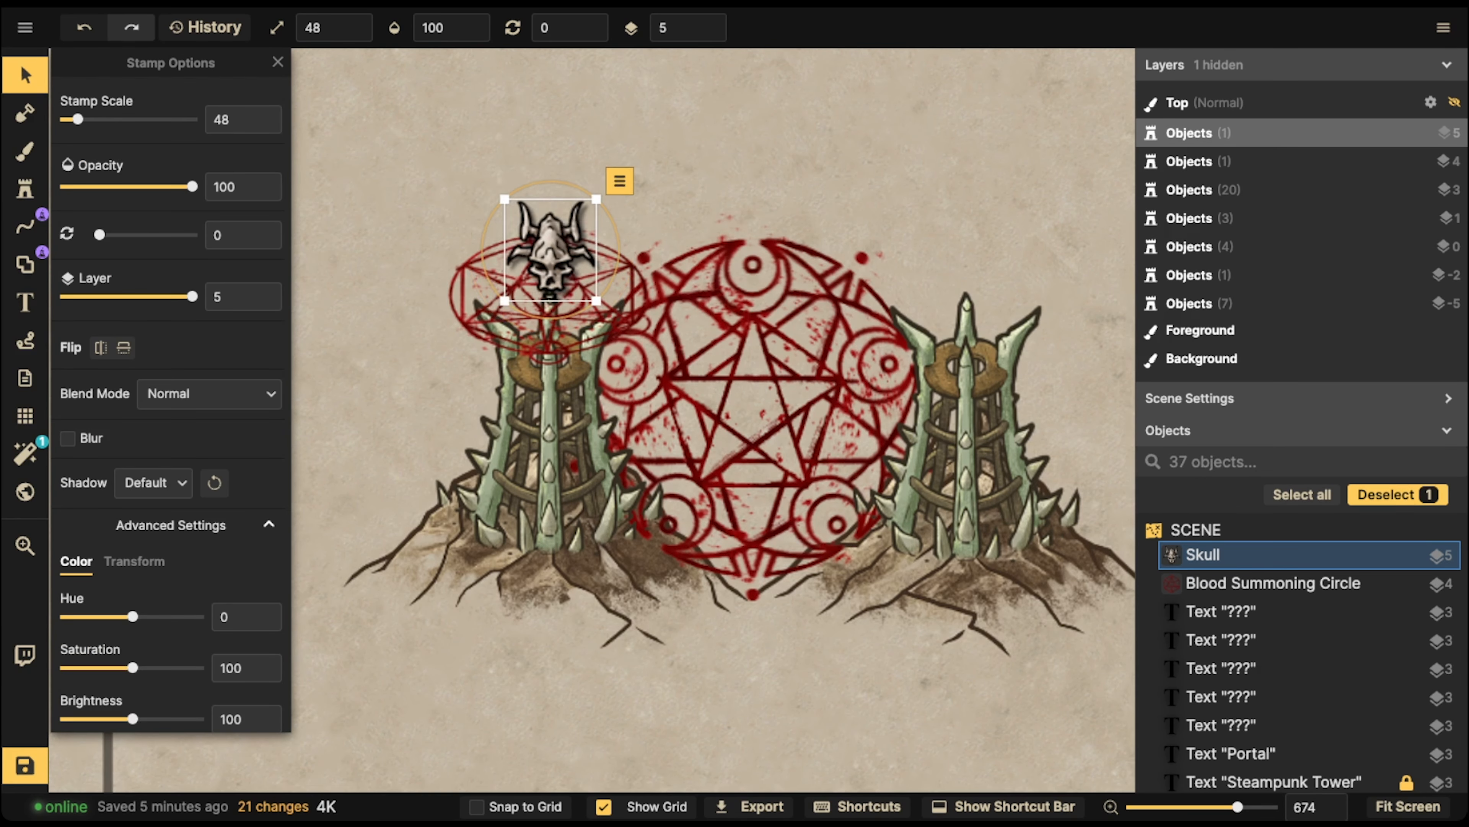
click(153, 482)
click(173, 524)
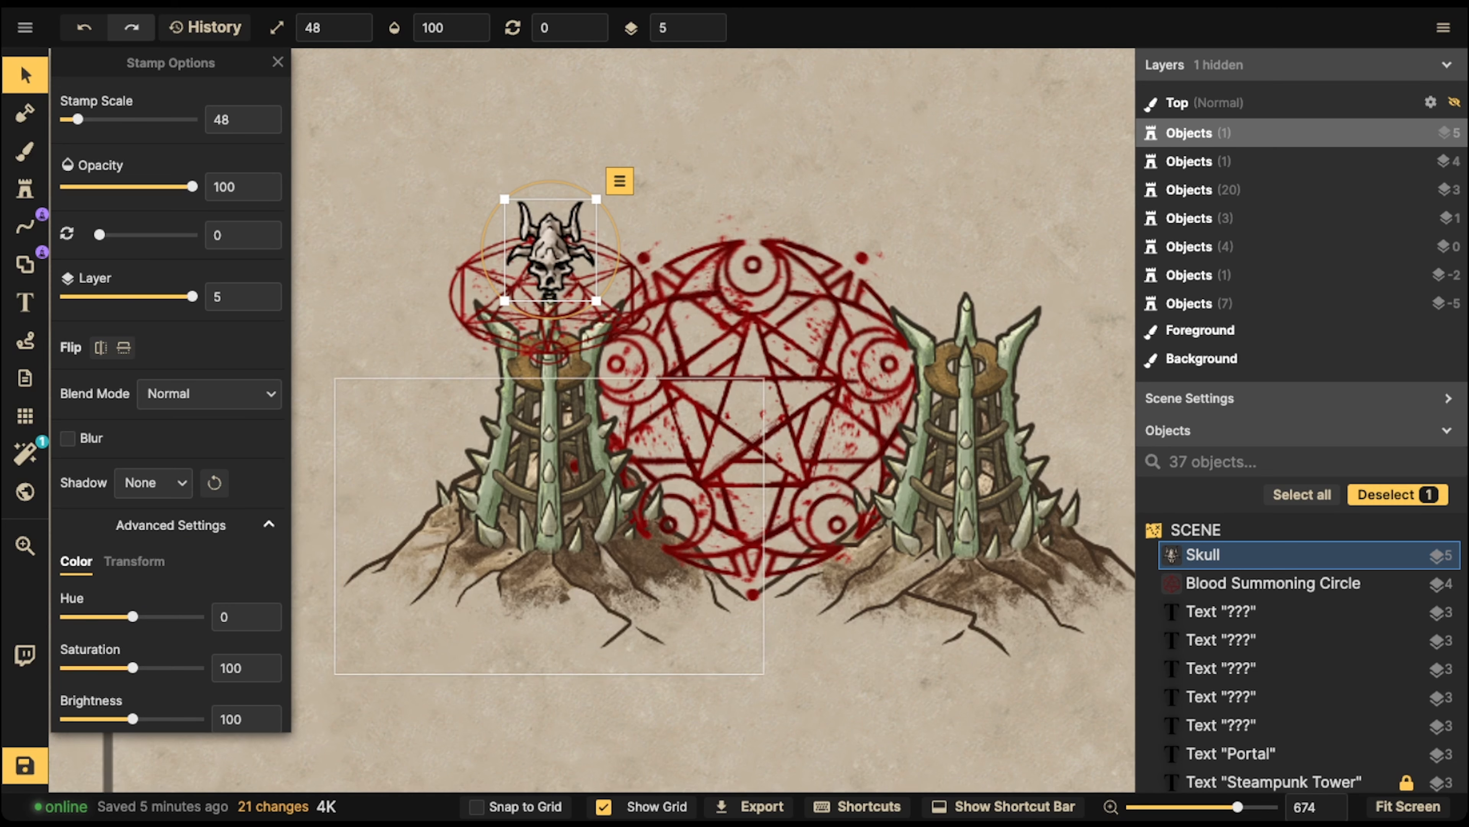
drag(549, 254, 549, 274)
- Set the horned skull's brightness to 118 and contrast to 77, and delete it from above the left tower
scroll(171, 405, down, 1)
scroll(171, 405, down, 2)
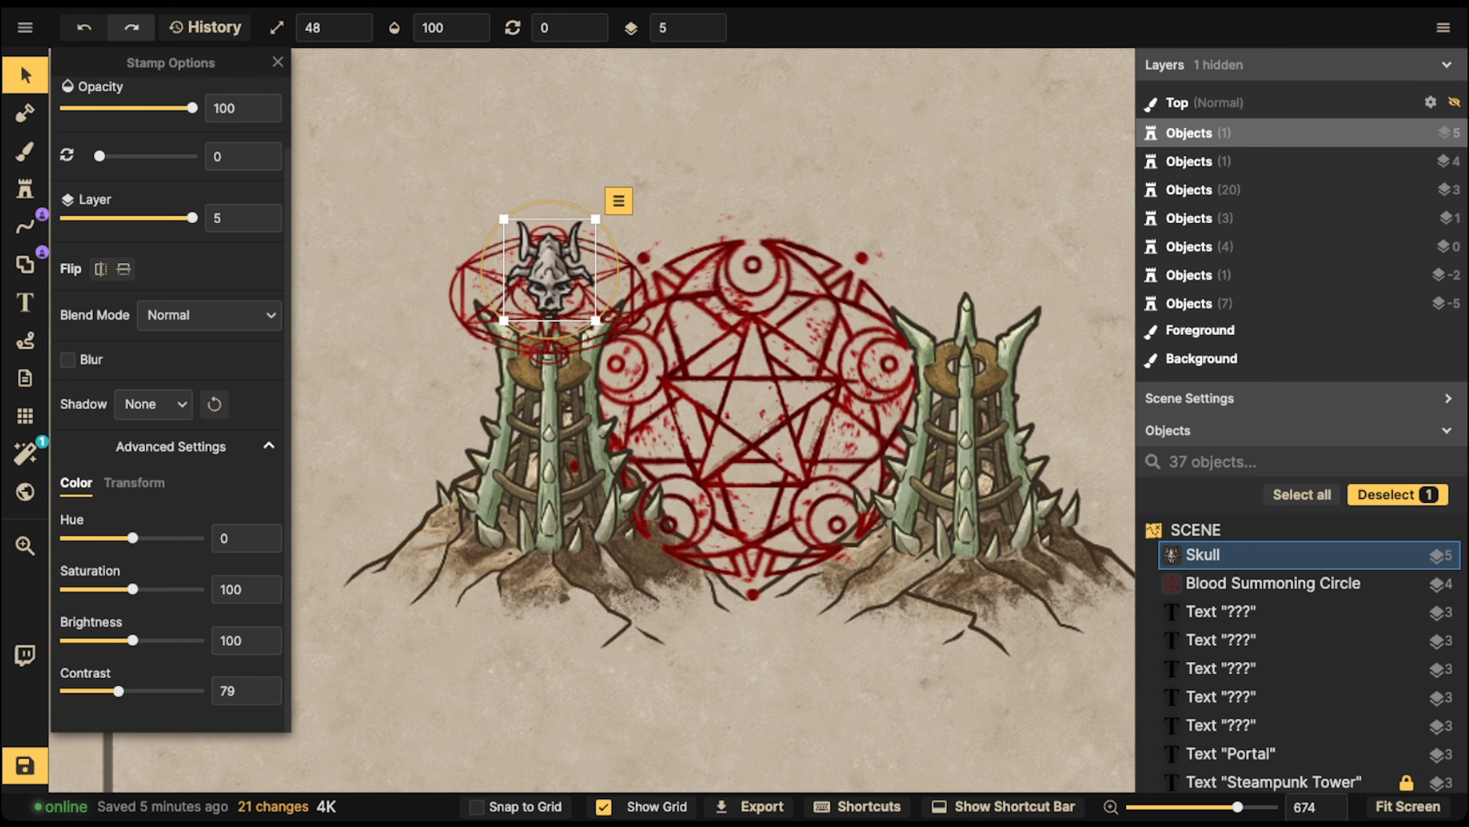
drag(142, 641, 143, 640)
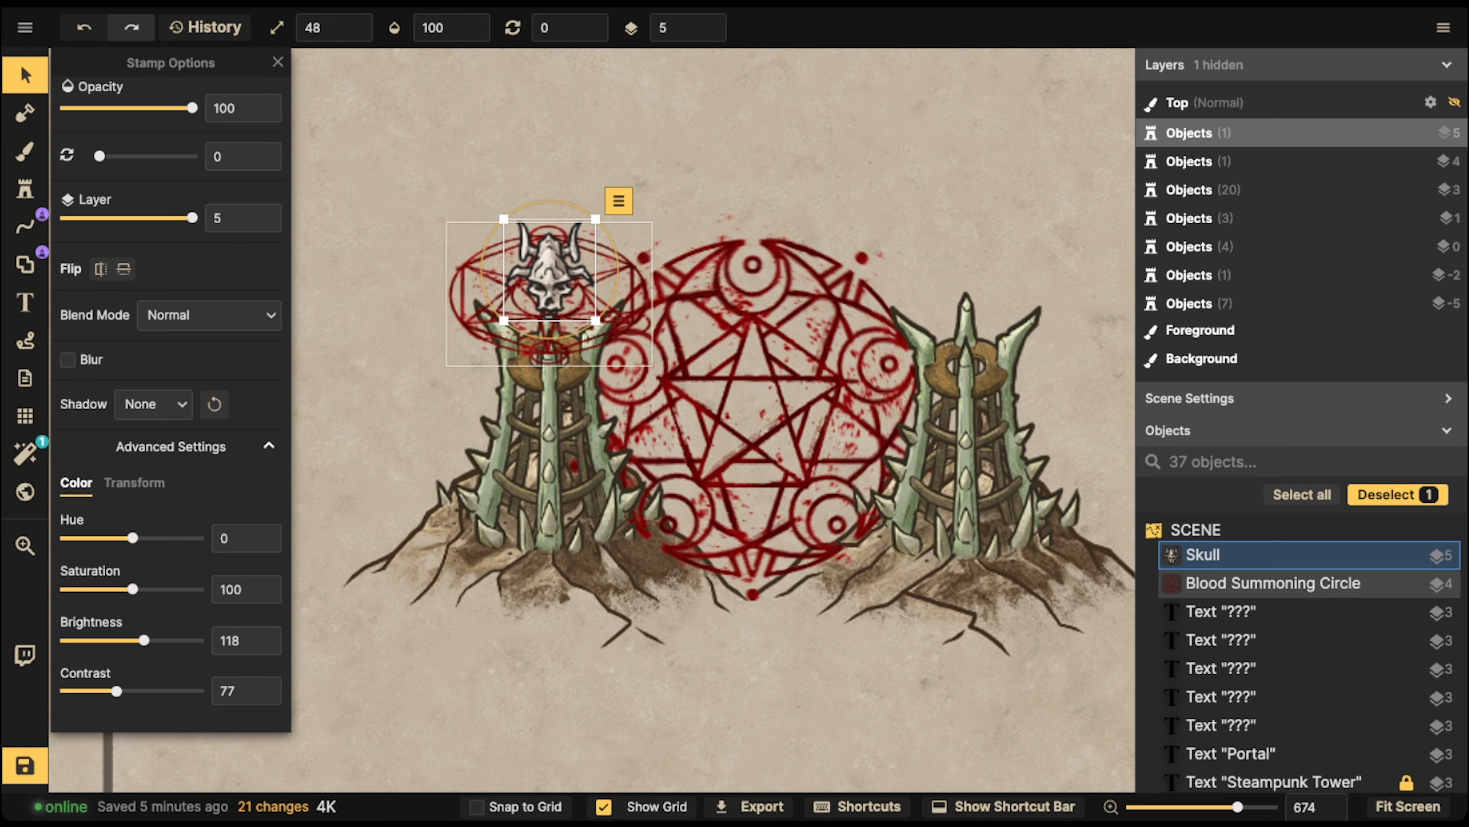
scroll(636, 238, up, 3)
drag(529, 278, 527, 274)
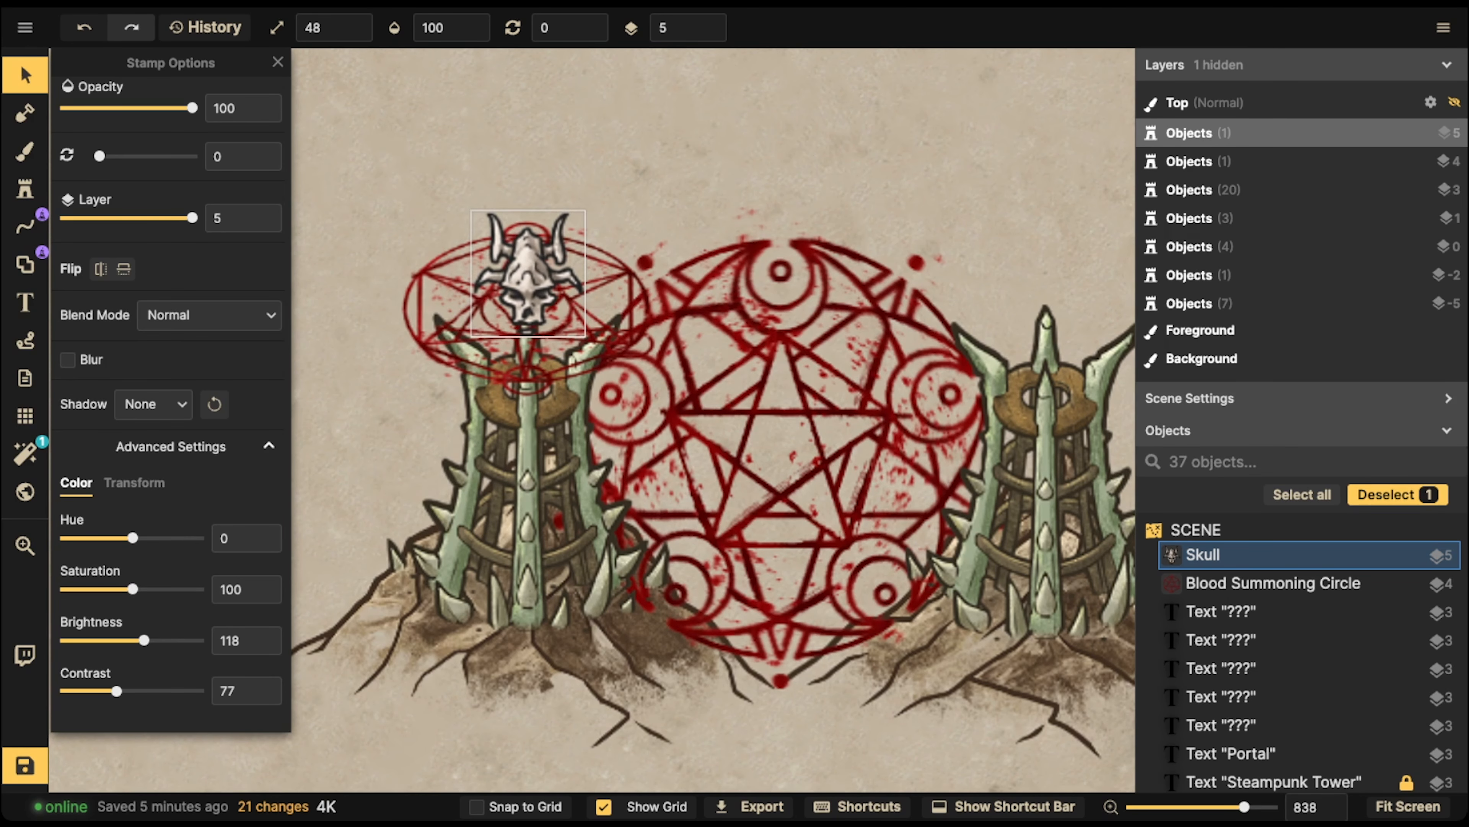
key(Delete)
- Place the plain skull variant in the left tower's flattened circle at stamp scale 78, layer 5, with shadow None
click(25, 189)
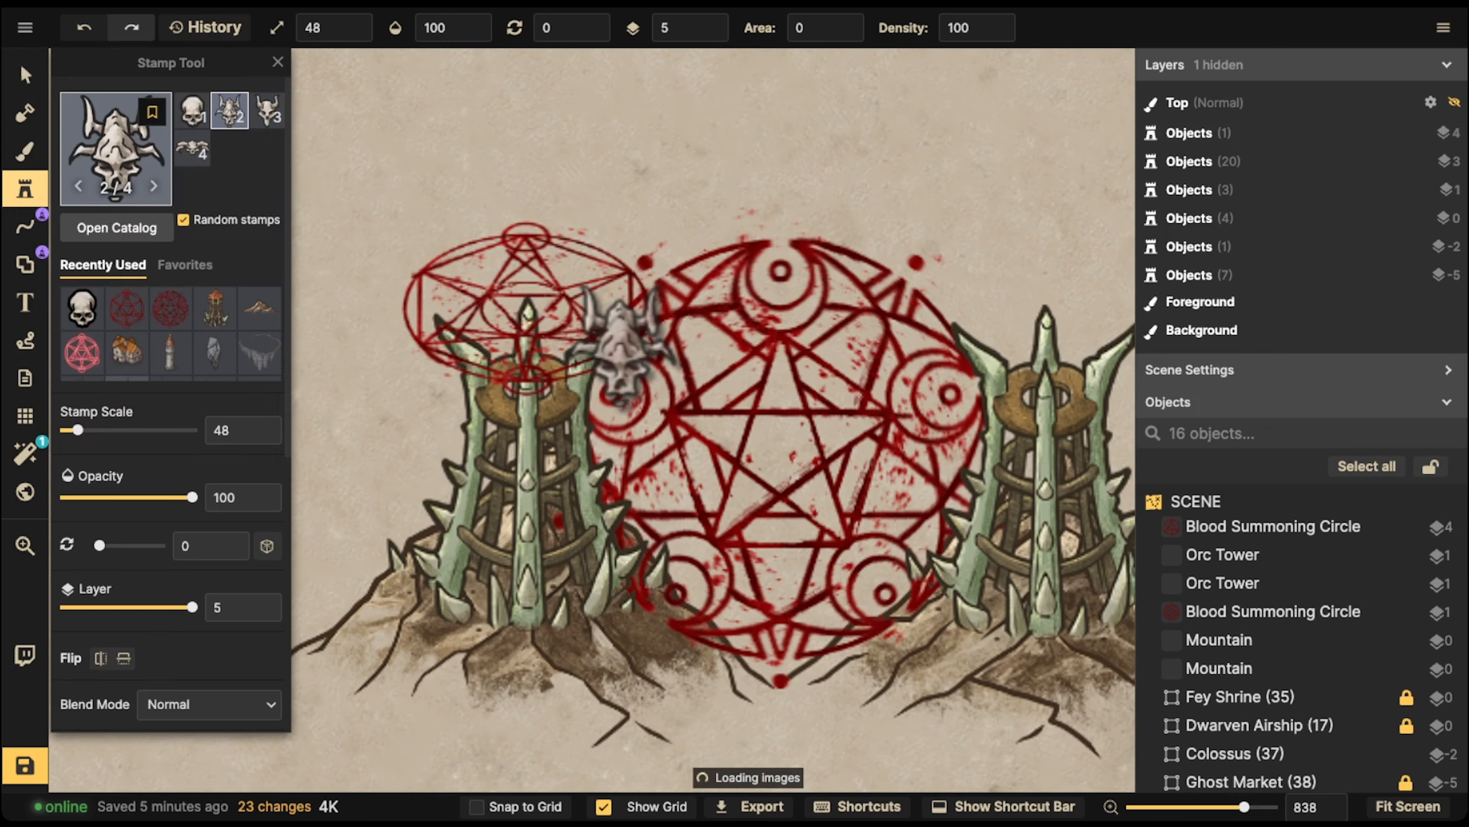
click(192, 111)
scroll(566, 277, up, 4)
scroll(566, 277, up, 2)
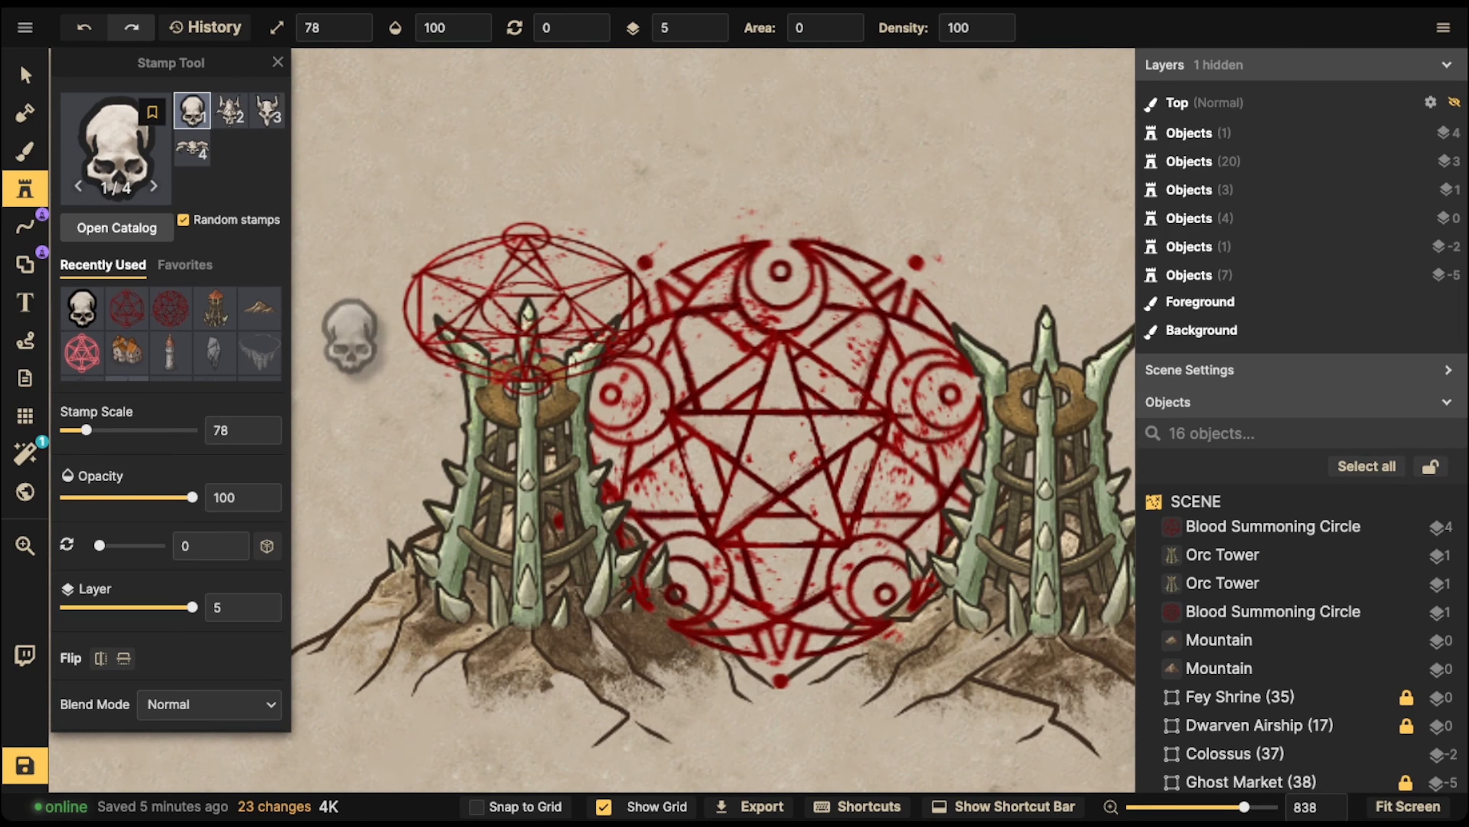
scroll(155, 573, down, 6)
click(154, 431)
click(152, 481)
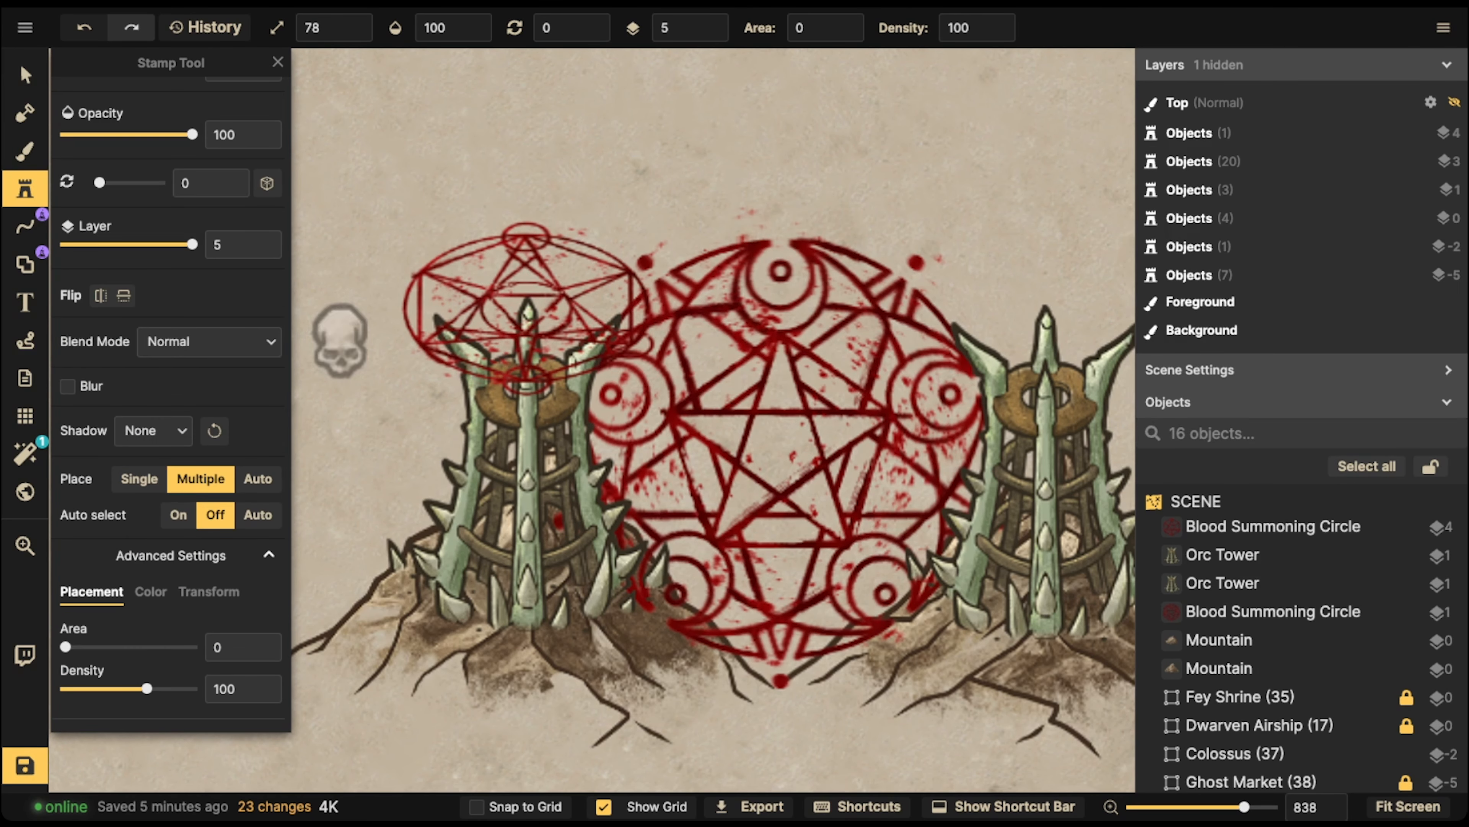
click(527, 284)
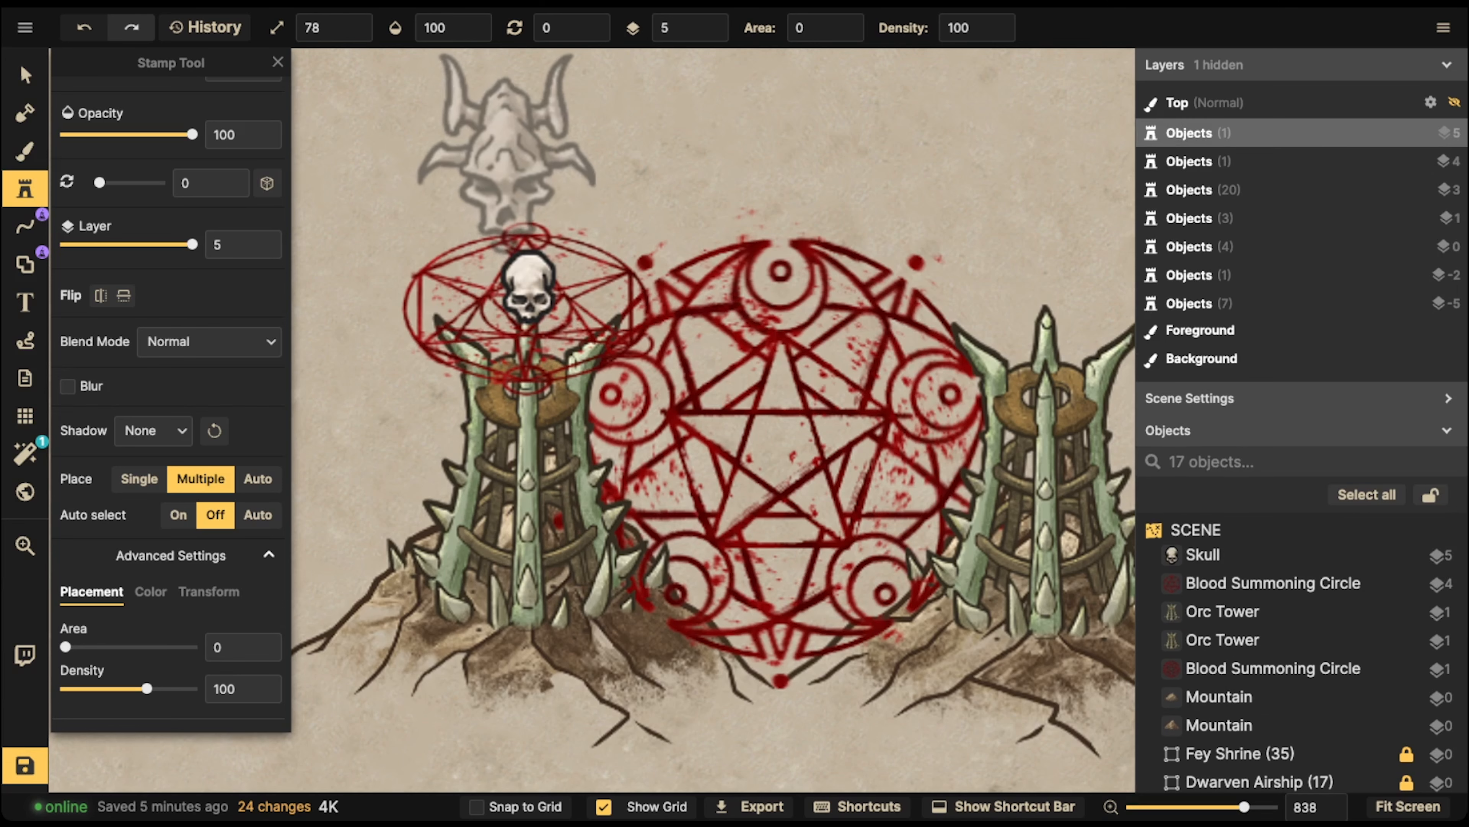
- Enlarge the skull above the left tower to stamp scale 88
key(Escape)
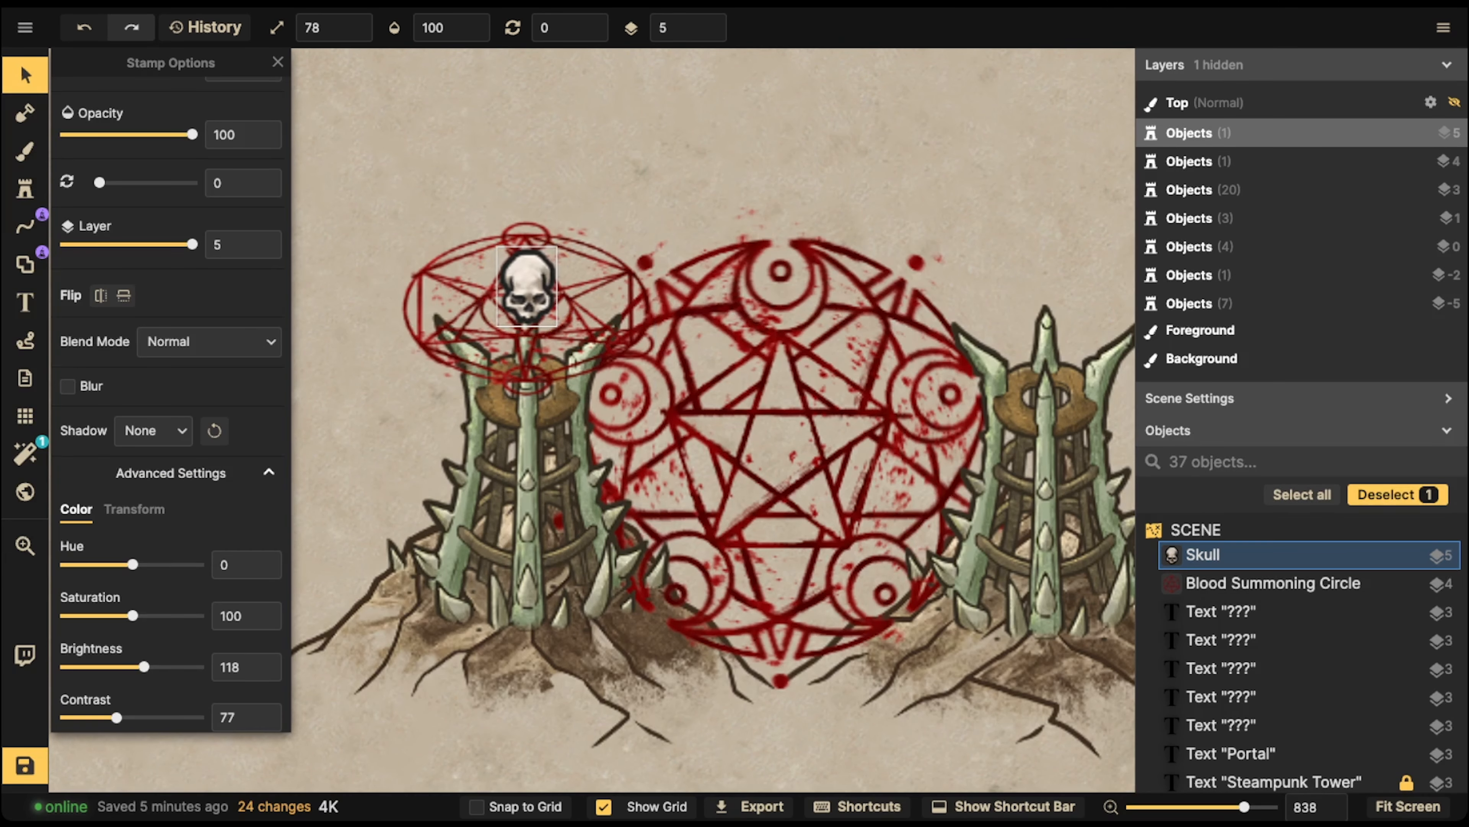
scroll(523, 289, down, 2)
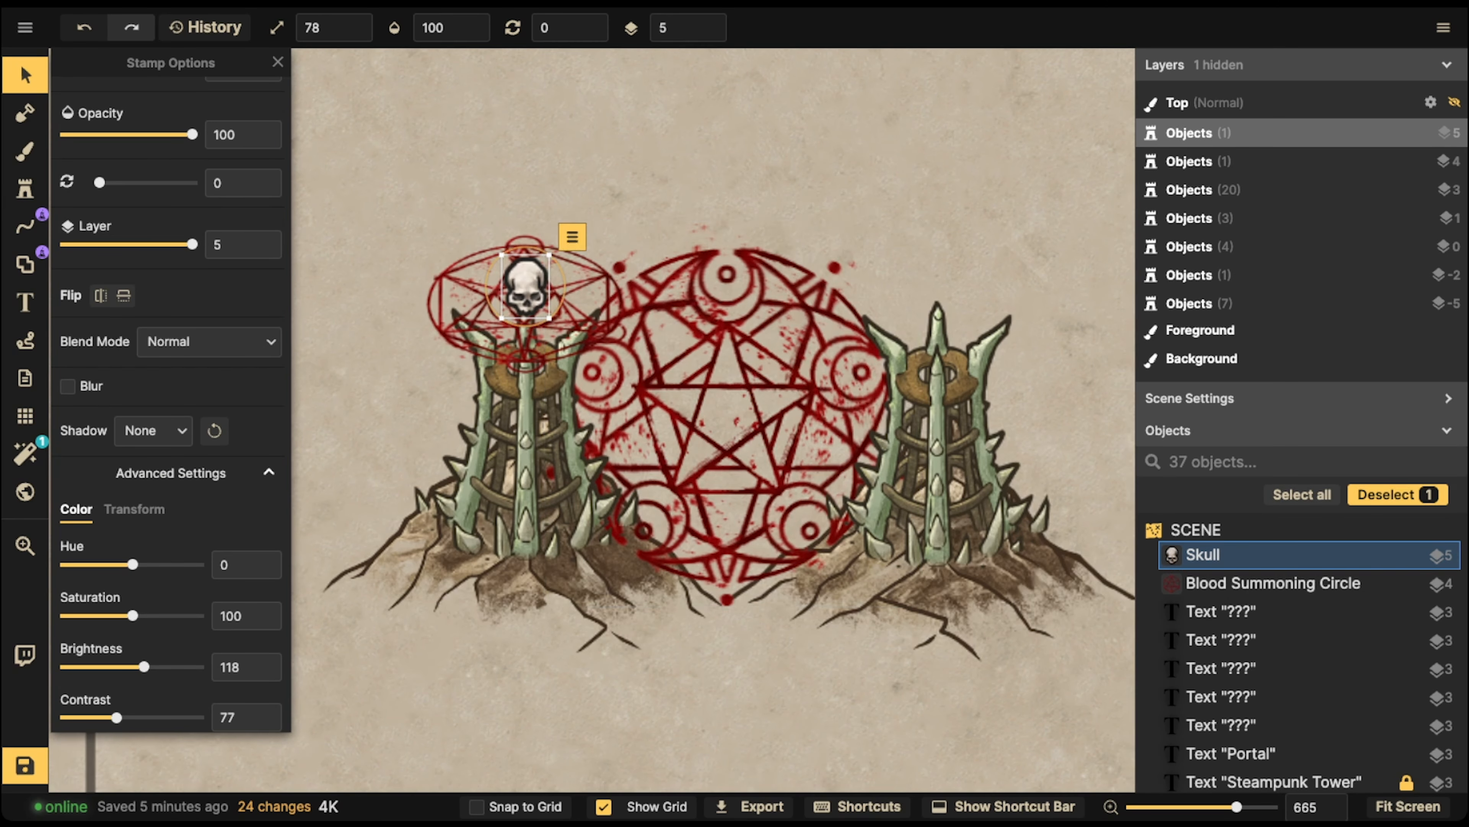
key(ctrl+v)
key(Delete)
click(554, 293)
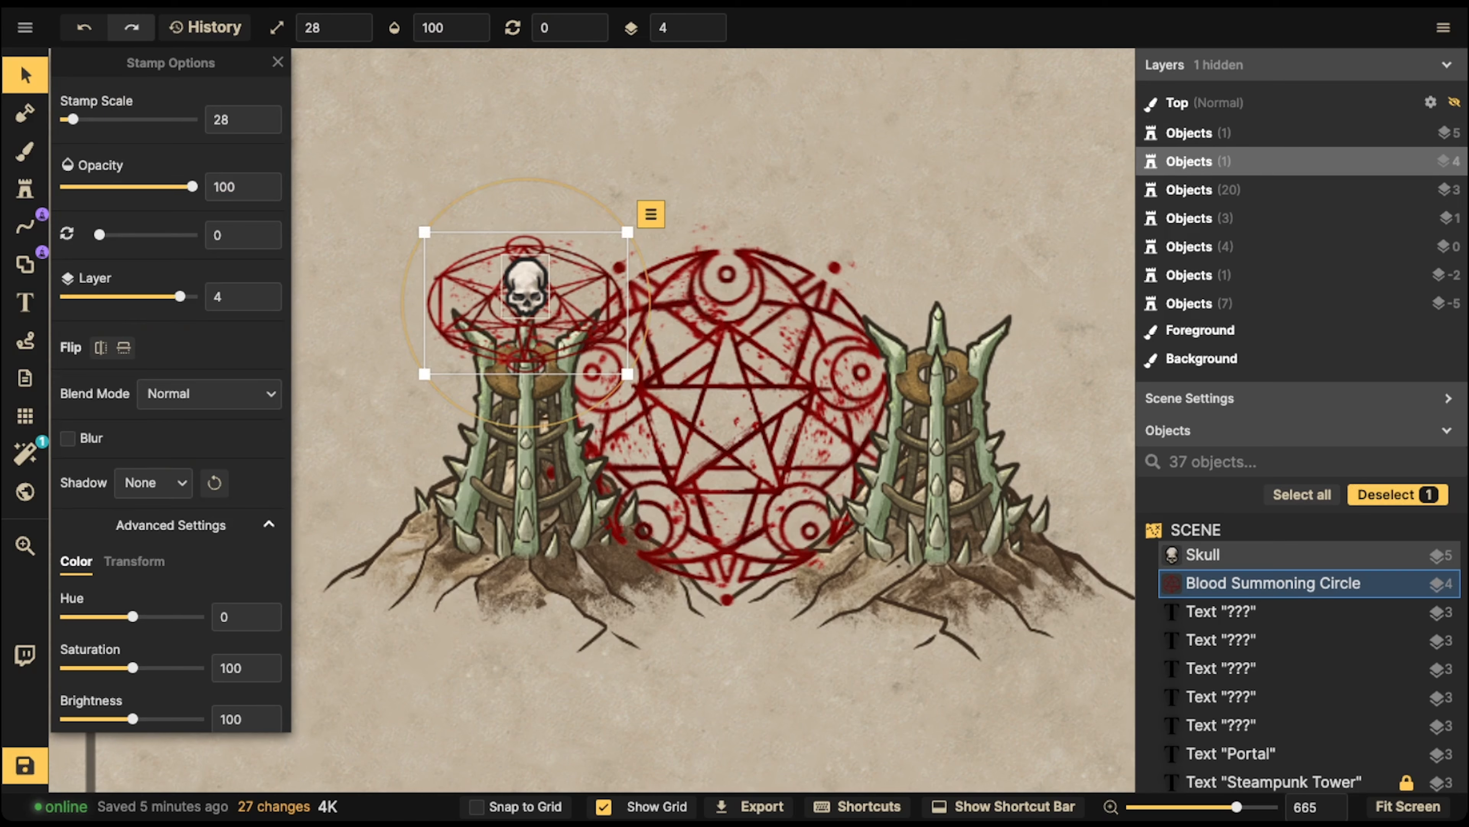
click(526, 287)
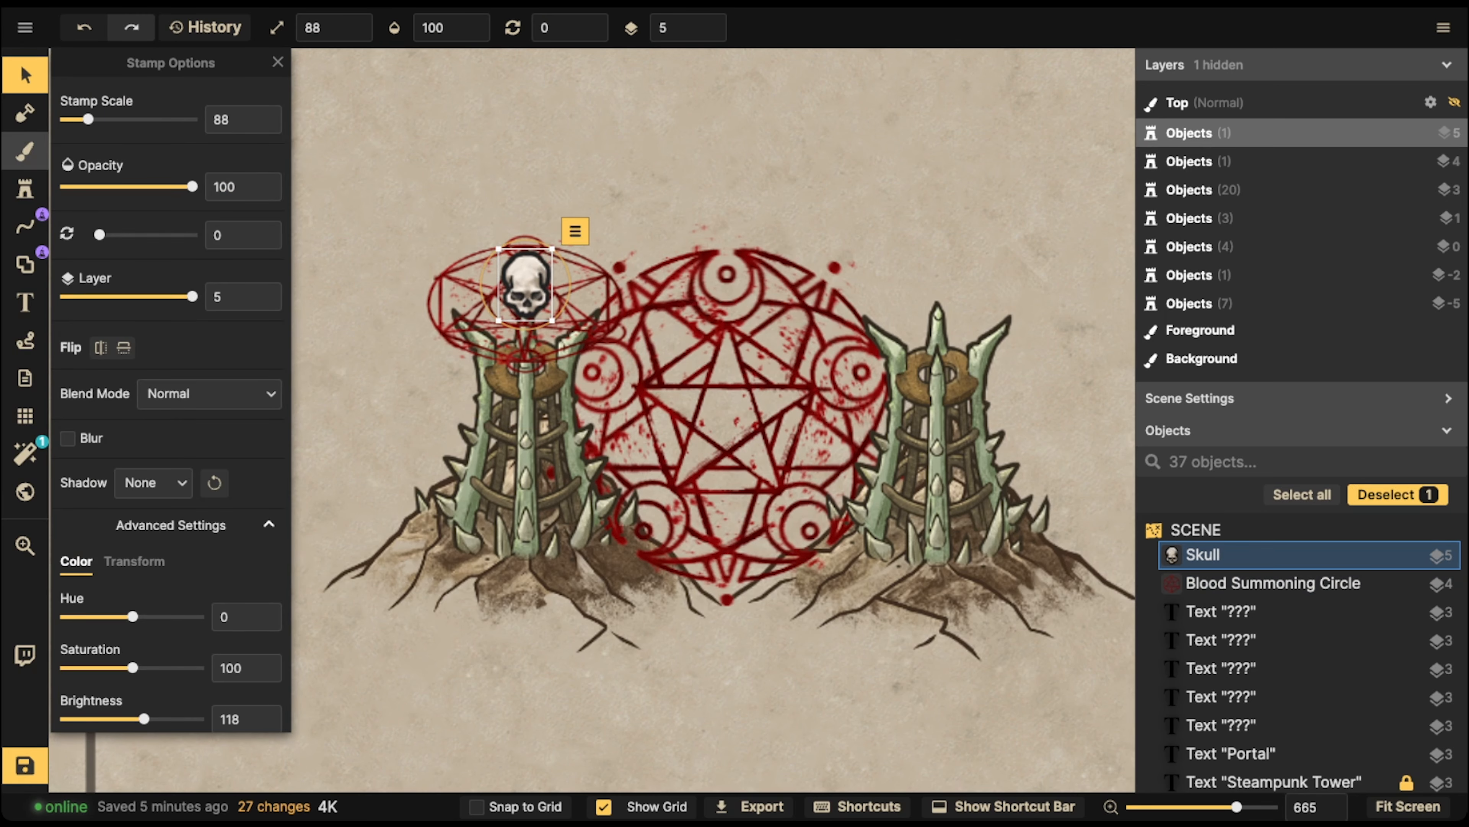
- Search the stamp catalog for "flame", widening the search from Watercolor Battlemaps to all Inkarnate packs
click(24, 188)
click(118, 224)
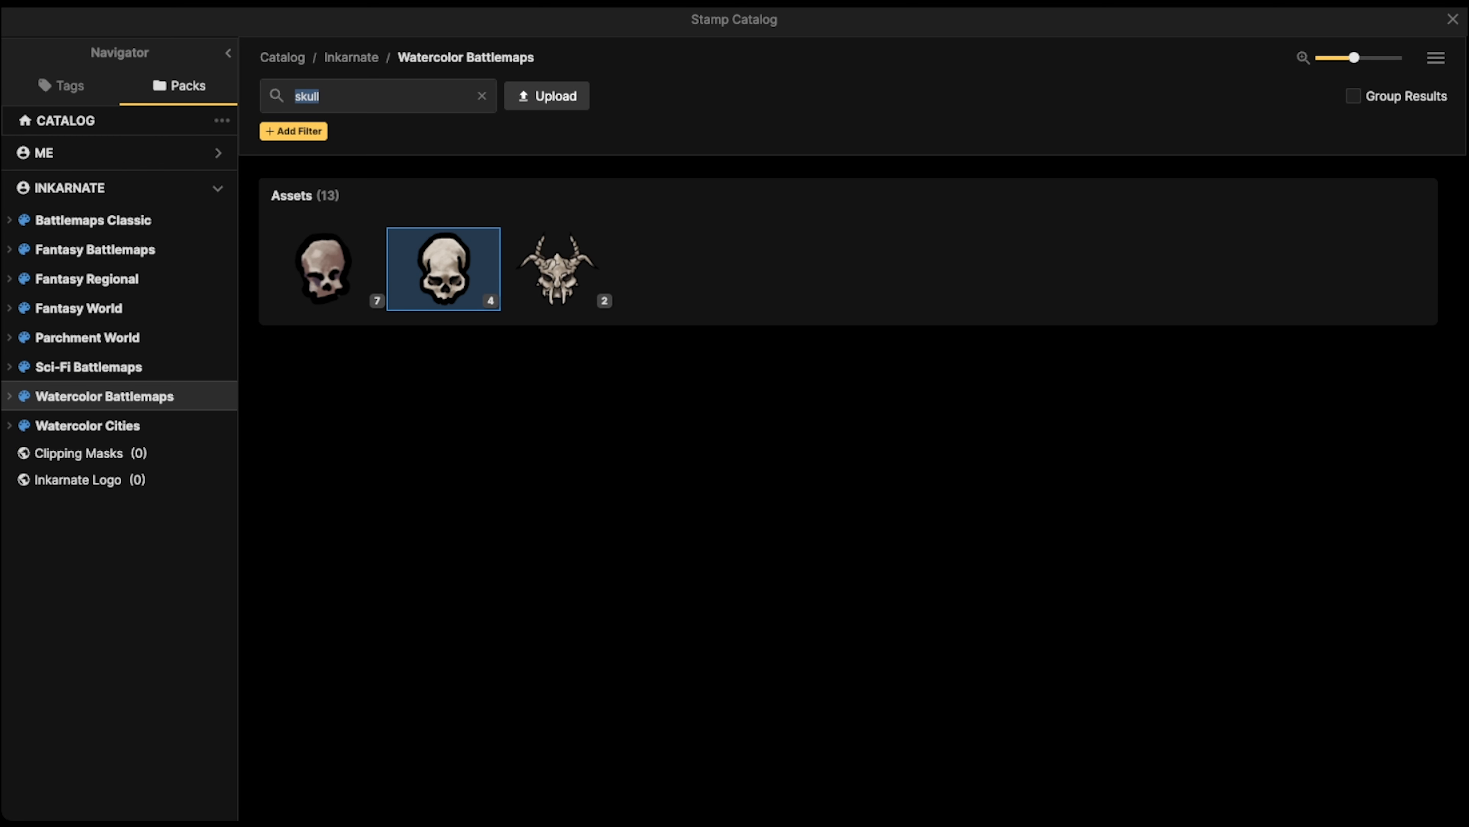
text(flame)
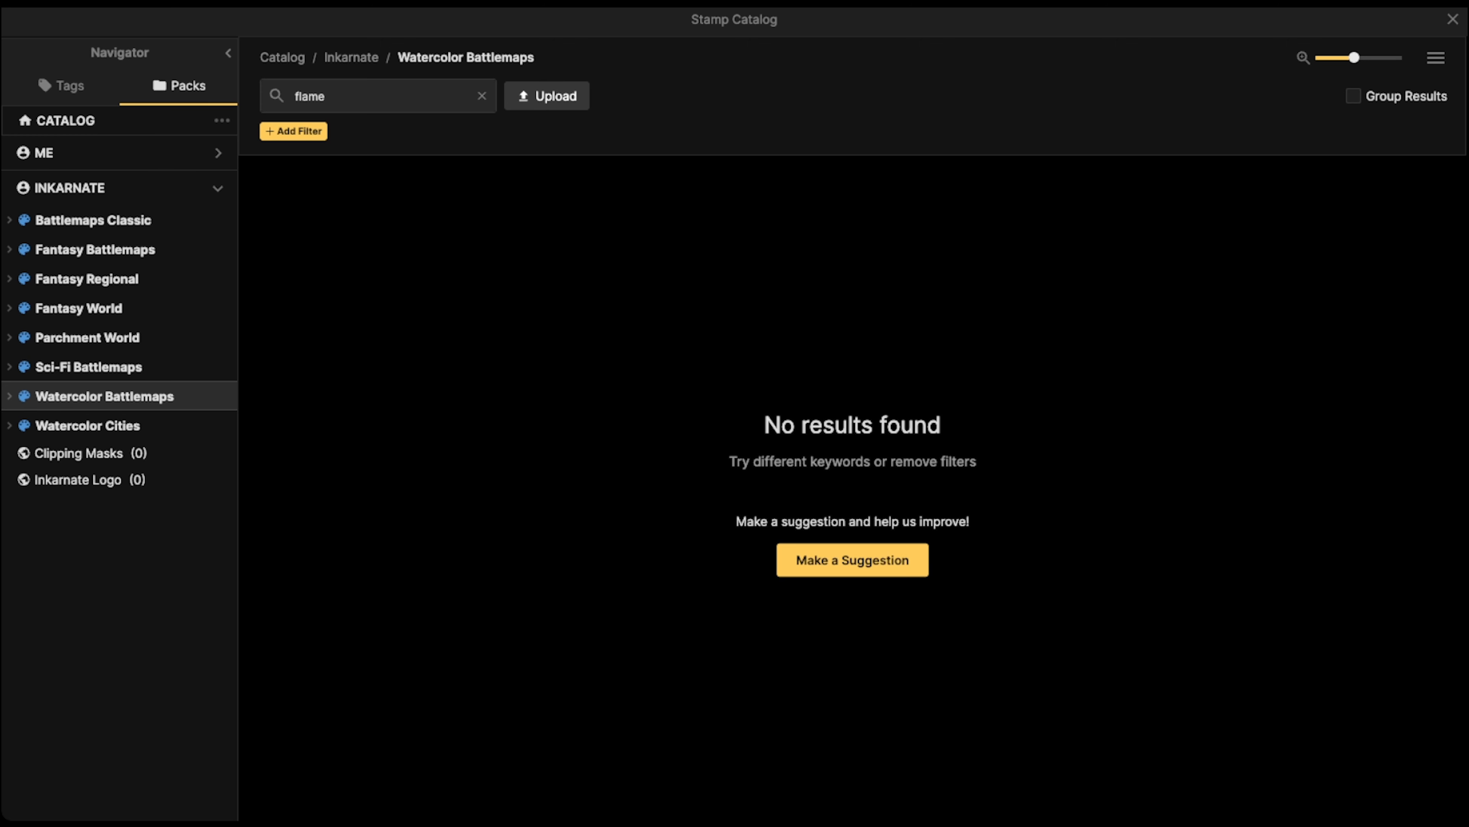
click(351, 58)
click(330, 270)
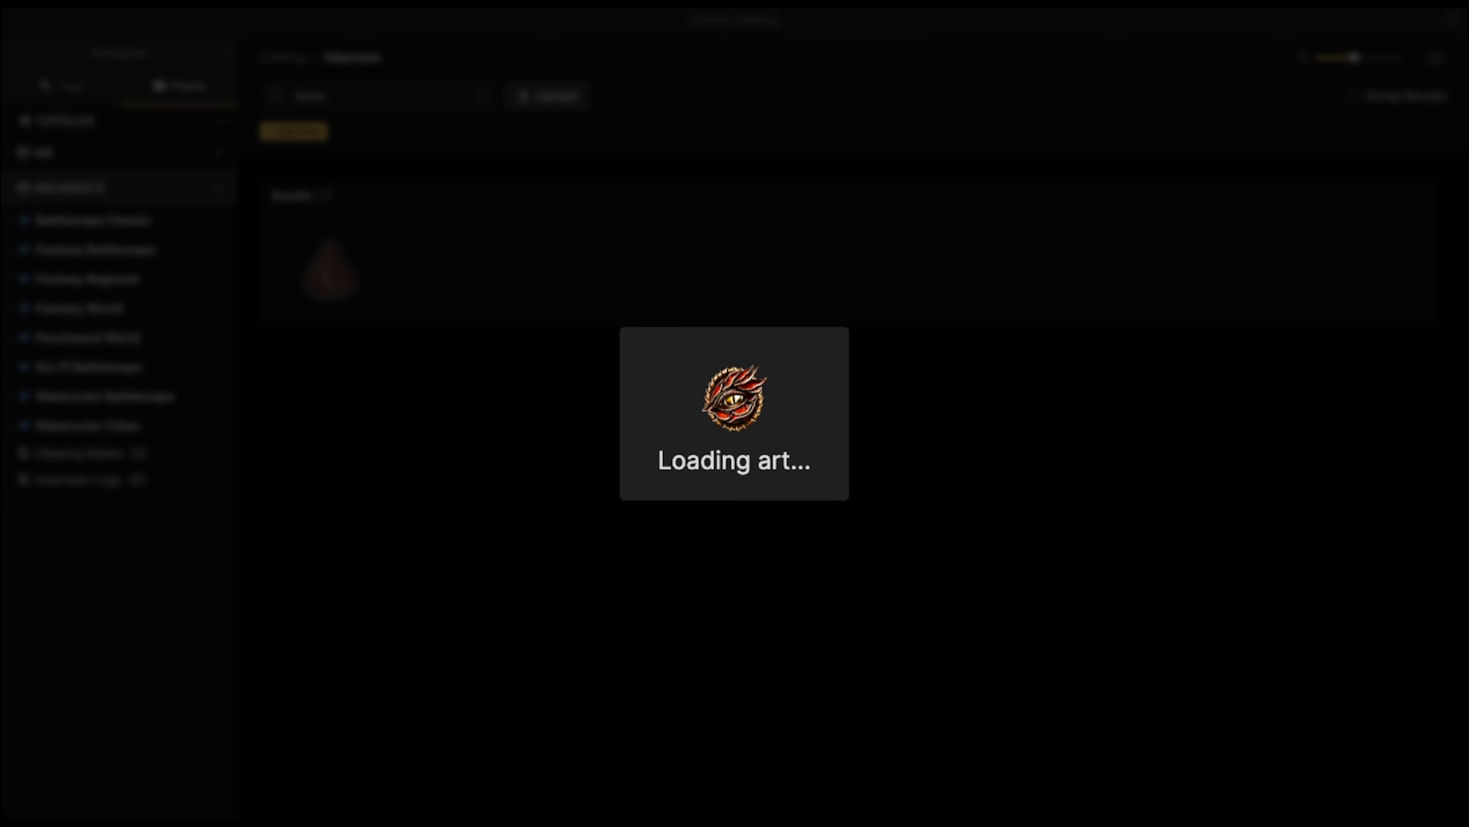
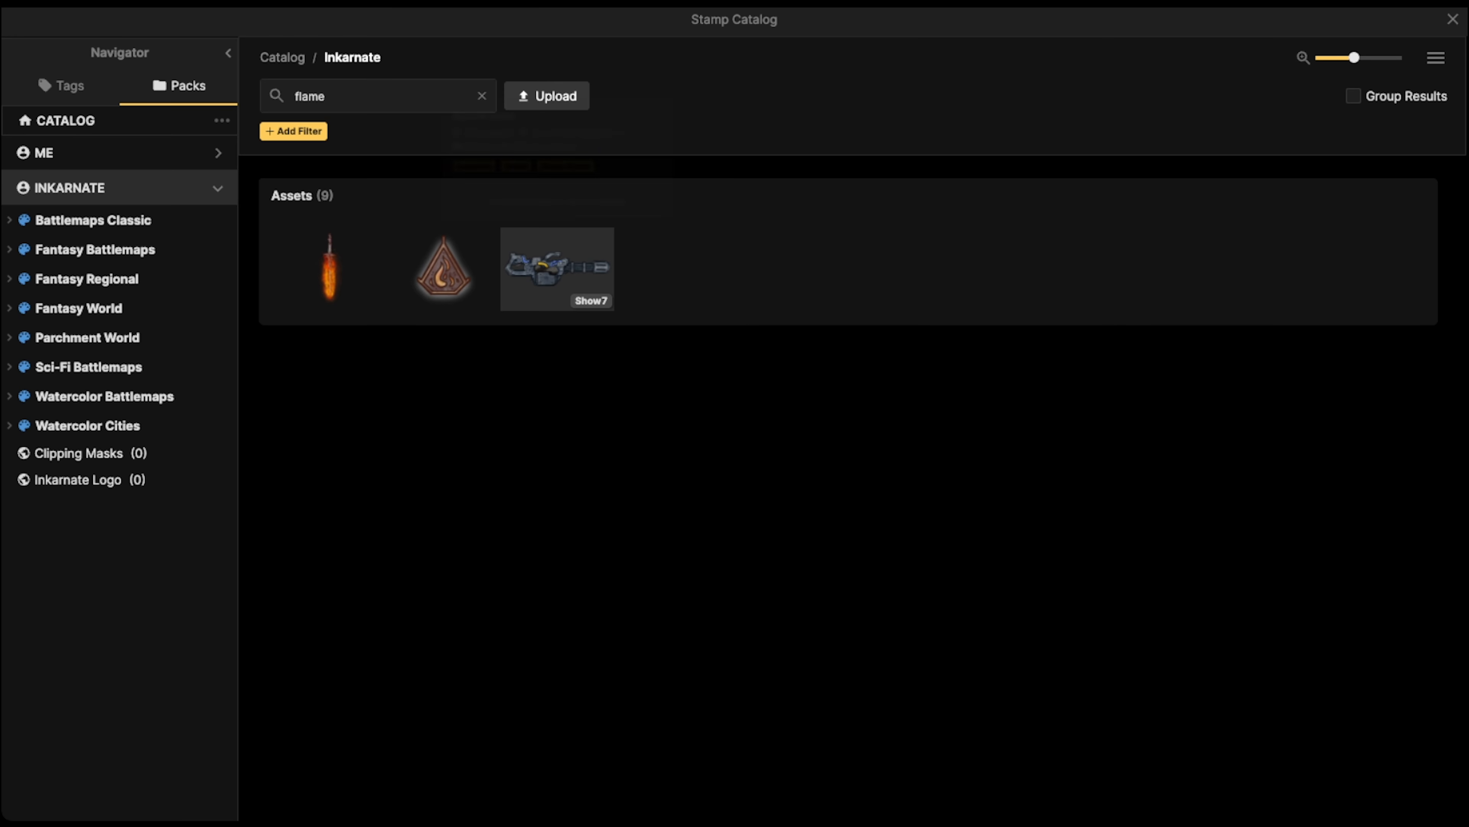
- Search the Inkarnate catalog for "fire" and choose the fire stamp that has 11 variants
key(ctrl+a)
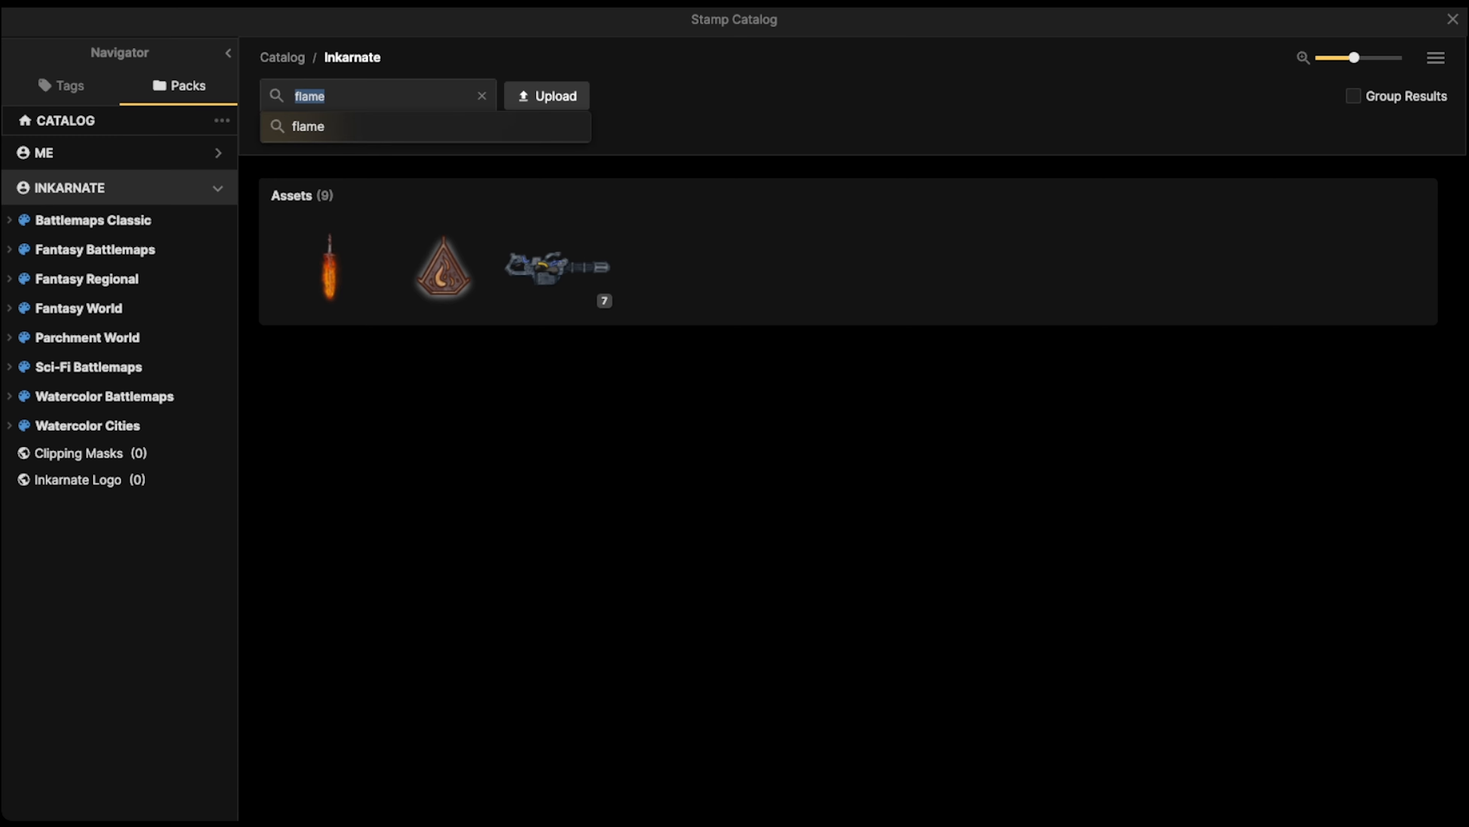
key(BackSpace)
text(fire)
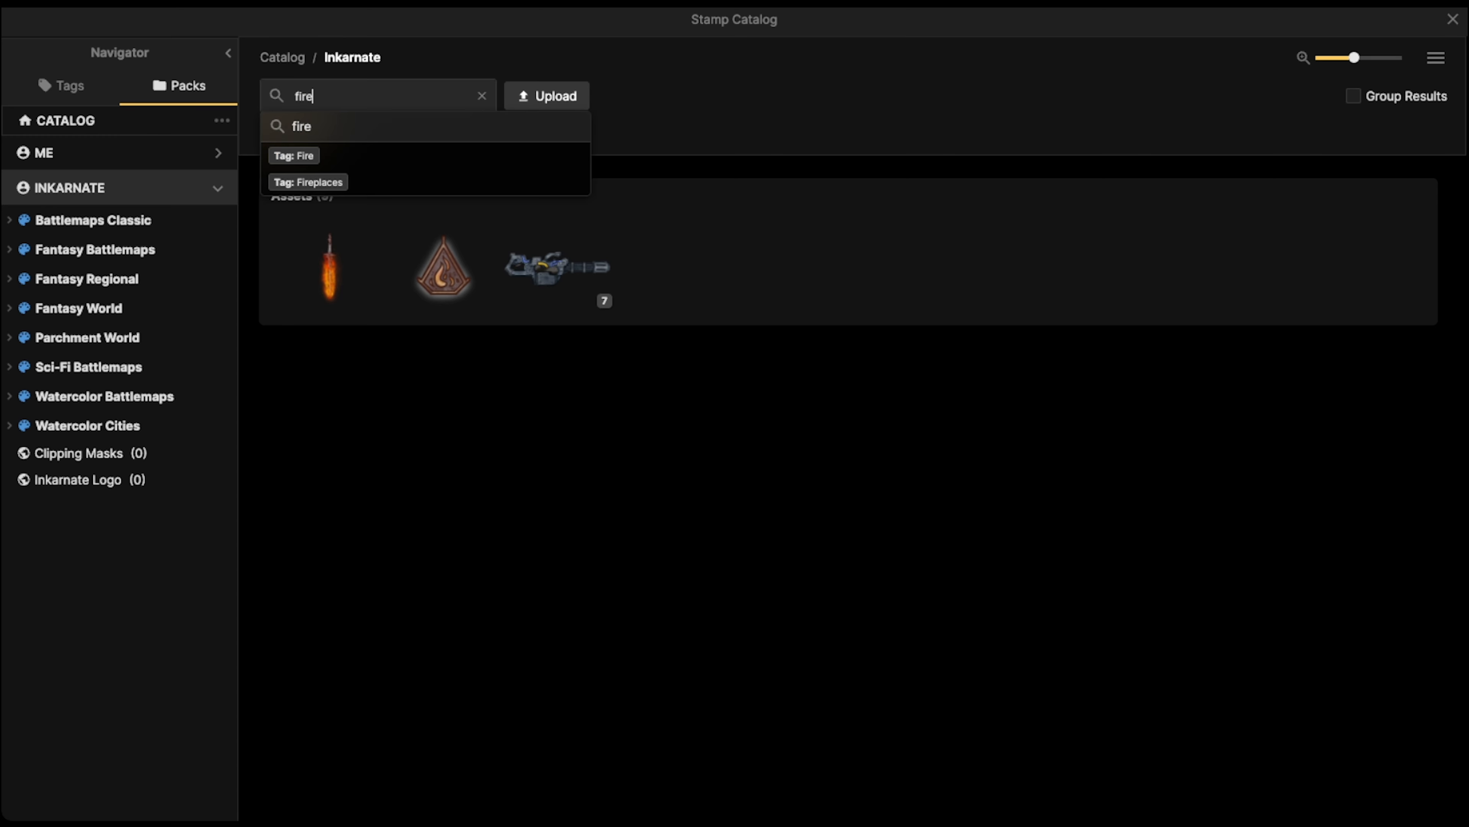
key(Return)
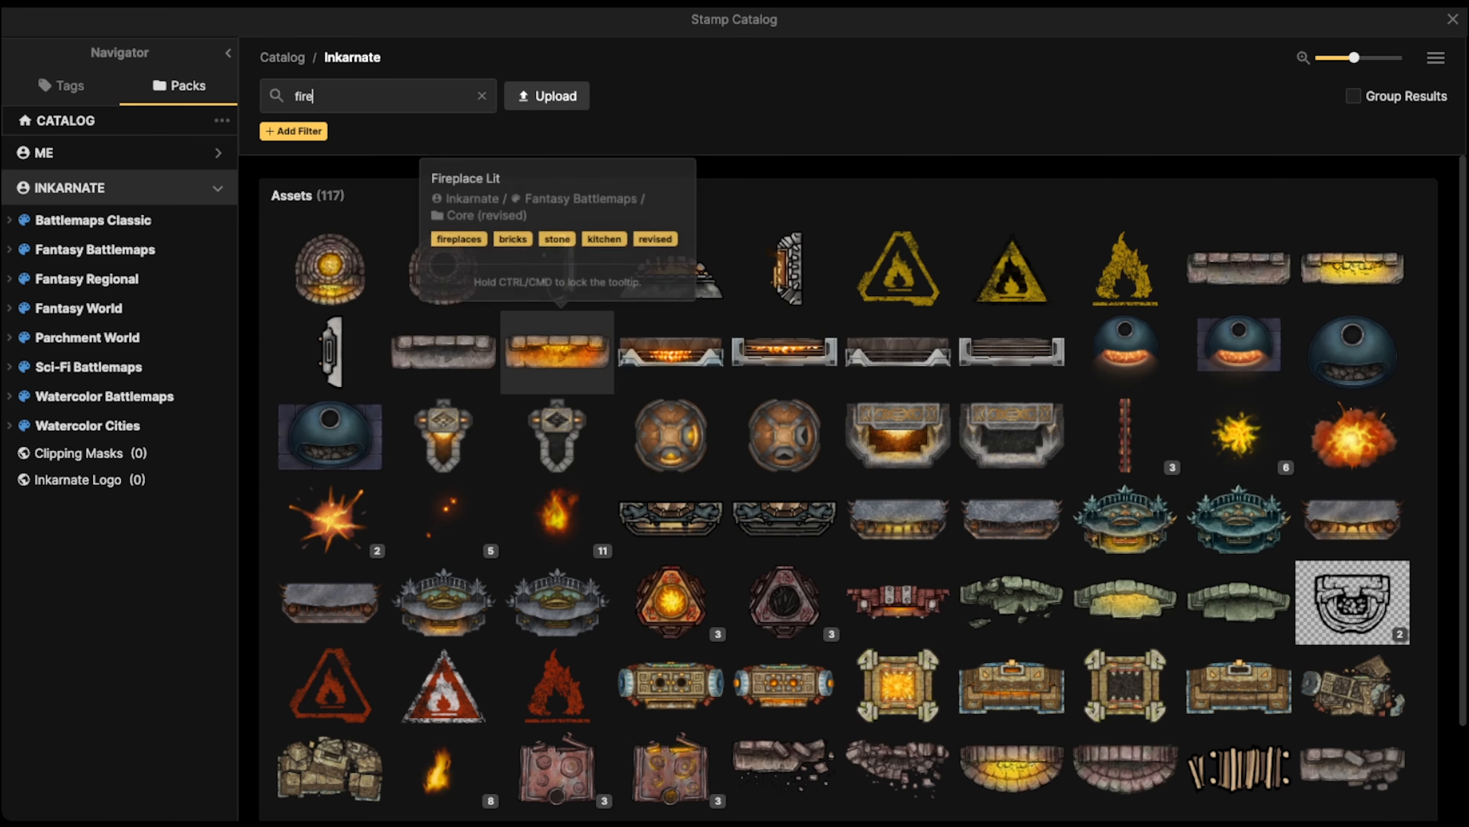
click(559, 513)
- Place the first fire variant rising from the left tower's skull at stamp scale 28, rotation 4 and layer 5
scroll(540, 292, up, 3)
scroll(558, 174, down, 6)
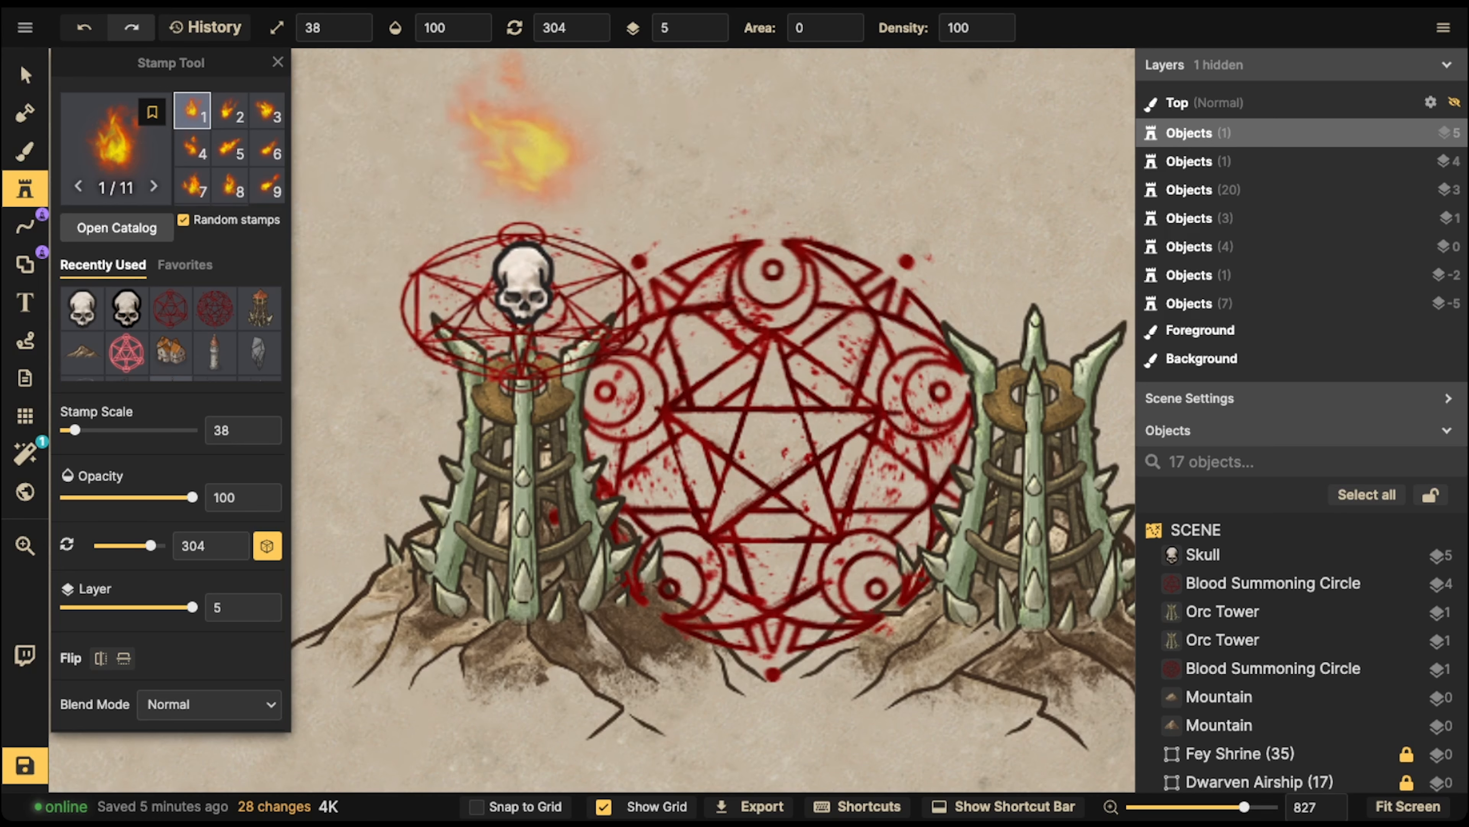
scroll(535, 165, up, 6)
click(529, 234)
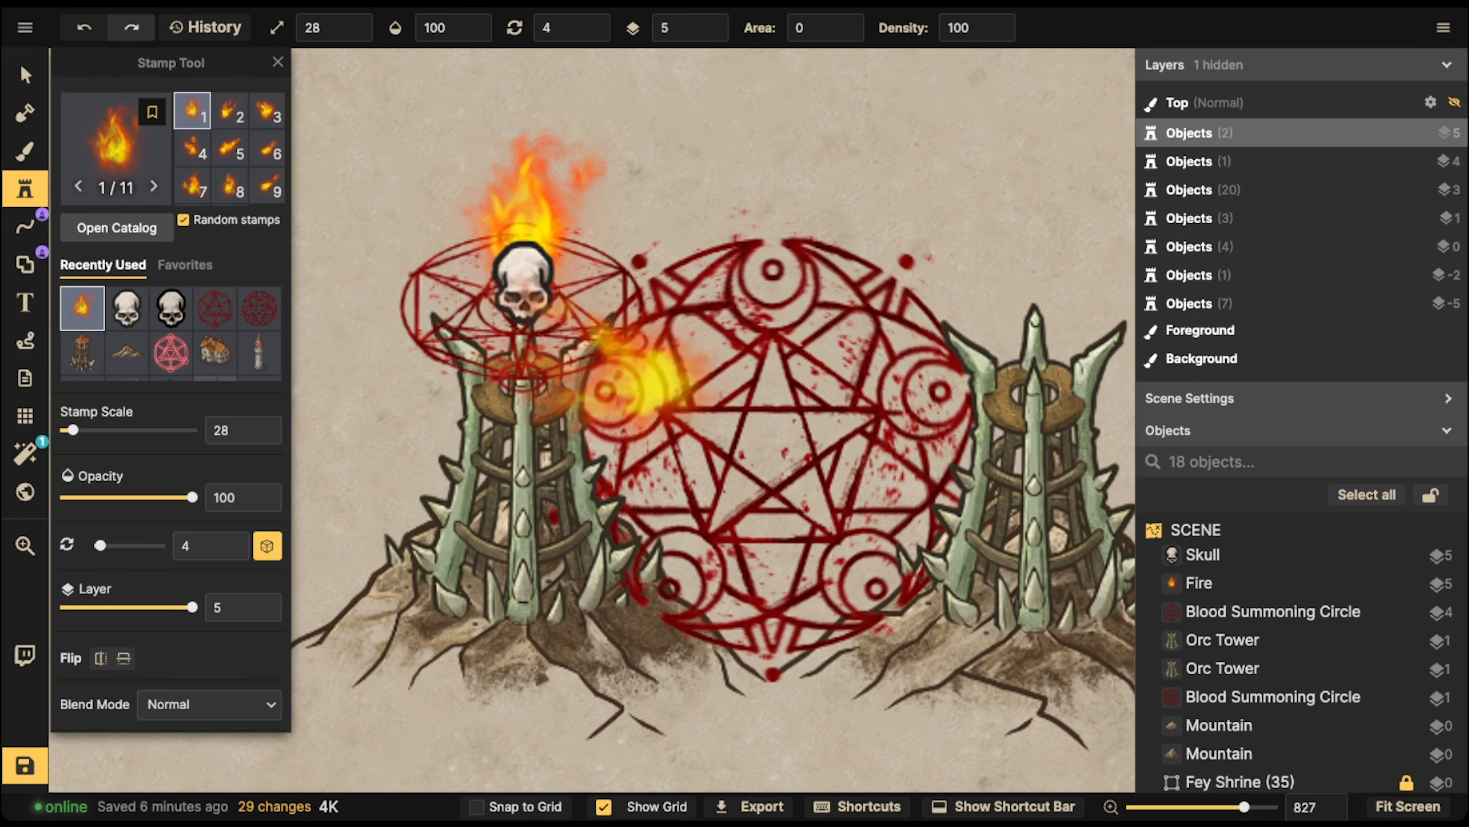
- Set the flattened blood summoning circle above the left tower to layer 2
key(v)
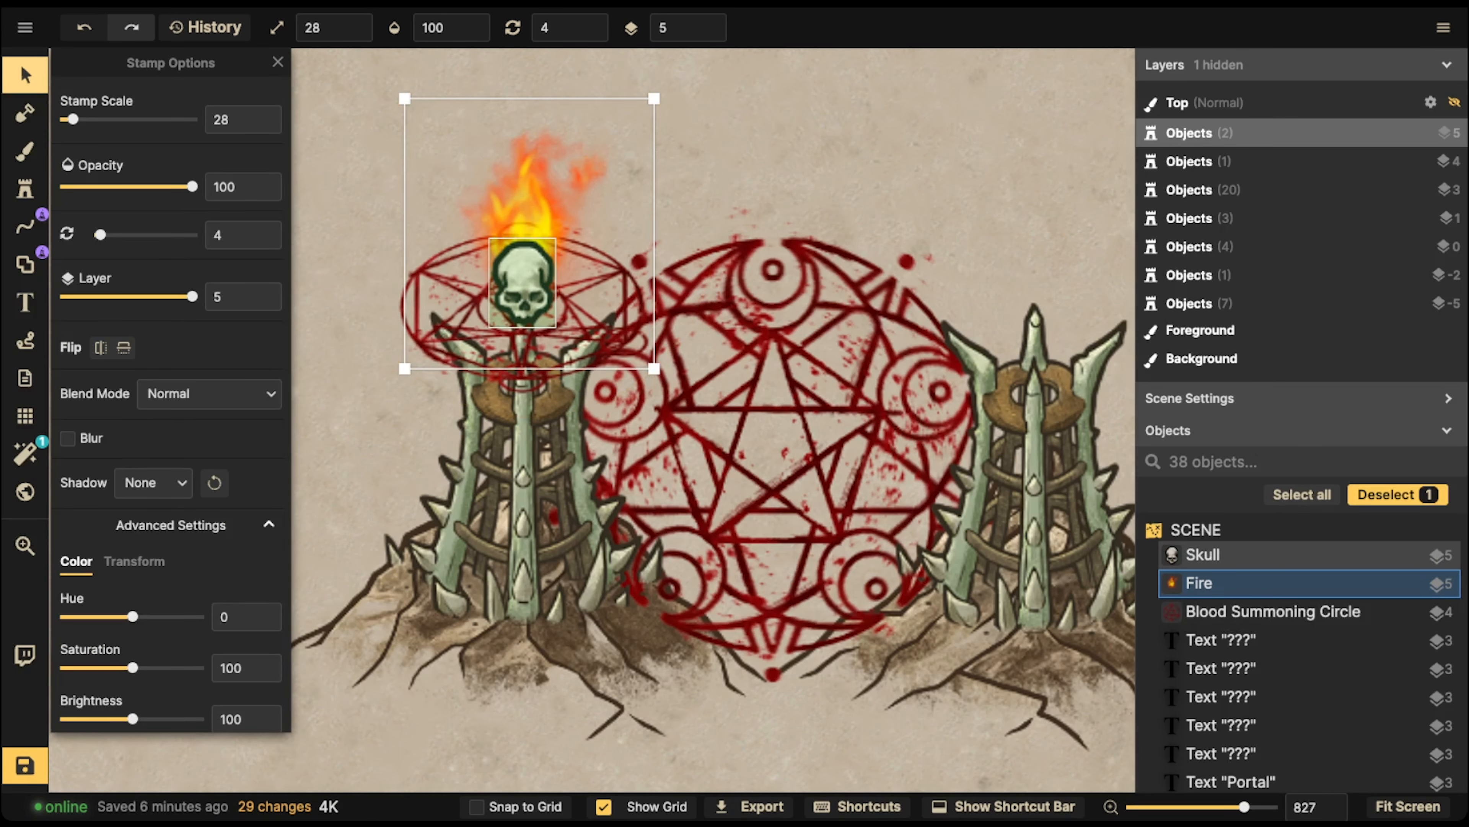
click(444, 335)
scroll(444, 336, down, 3)
click(444, 335)
click(492, 446)
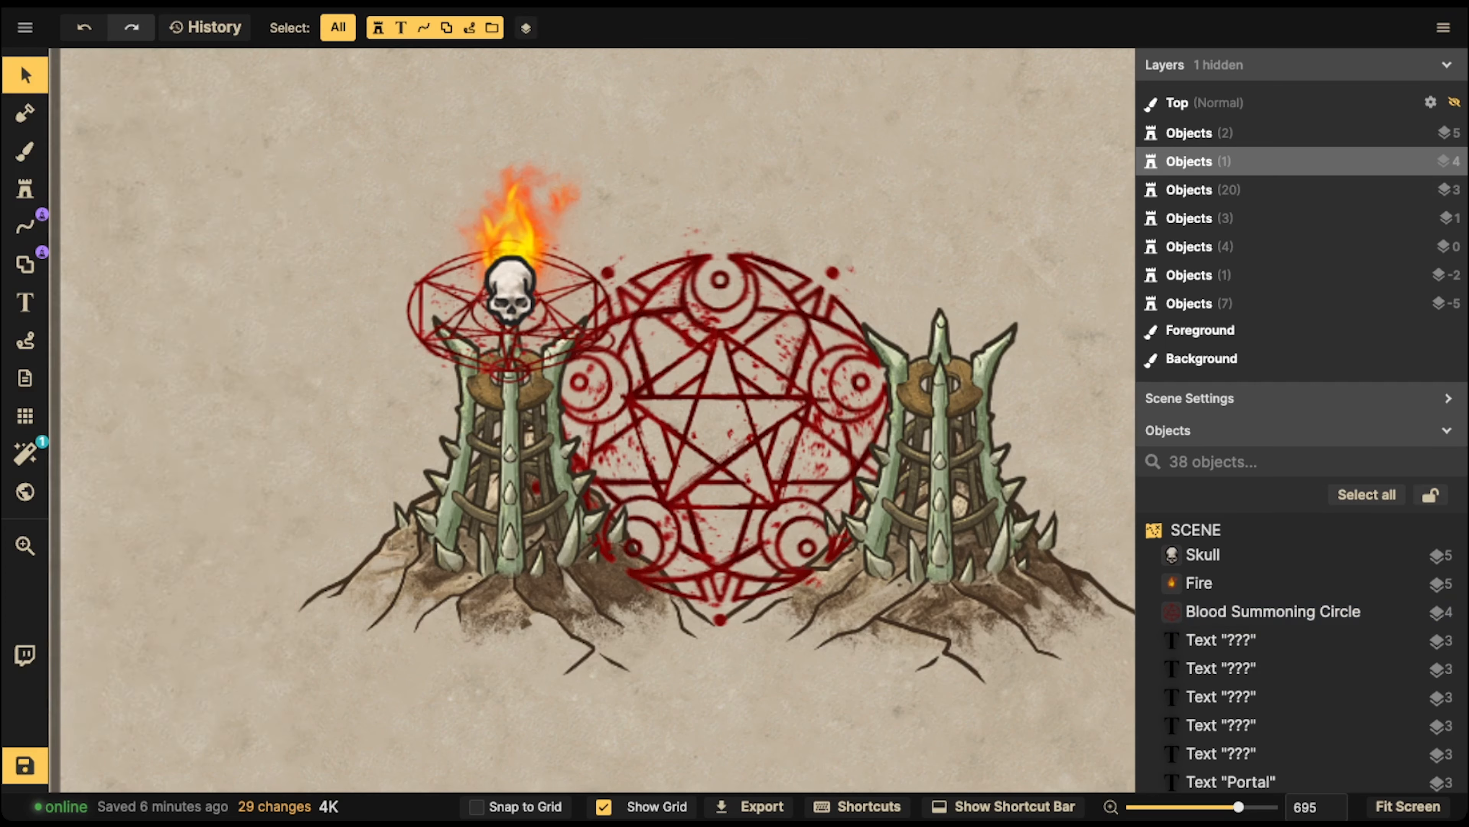
click(492, 446)
click(457, 278)
click(457, 277)
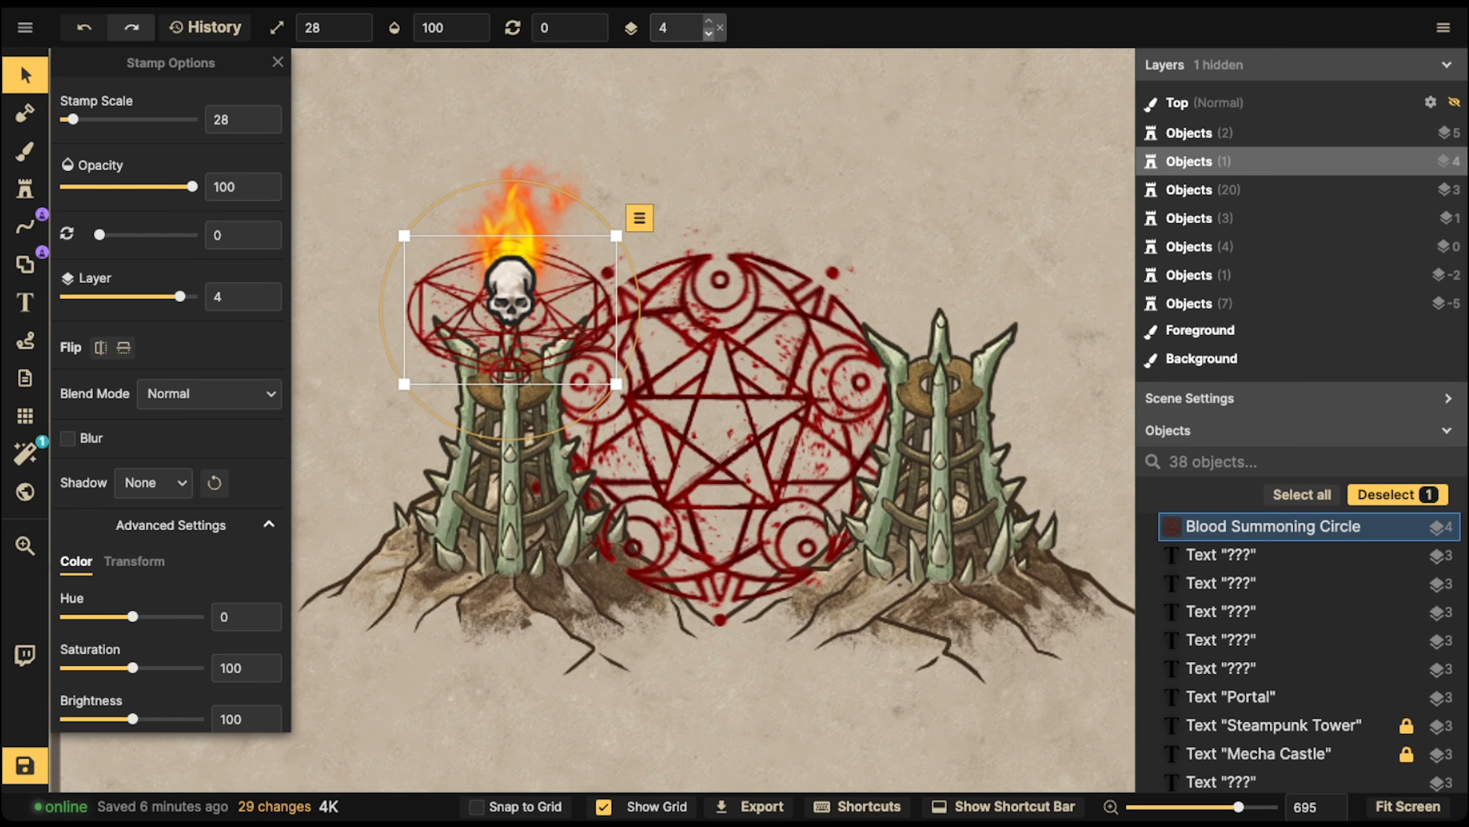
click(709, 34)
click(708, 34)
click(642, 145)
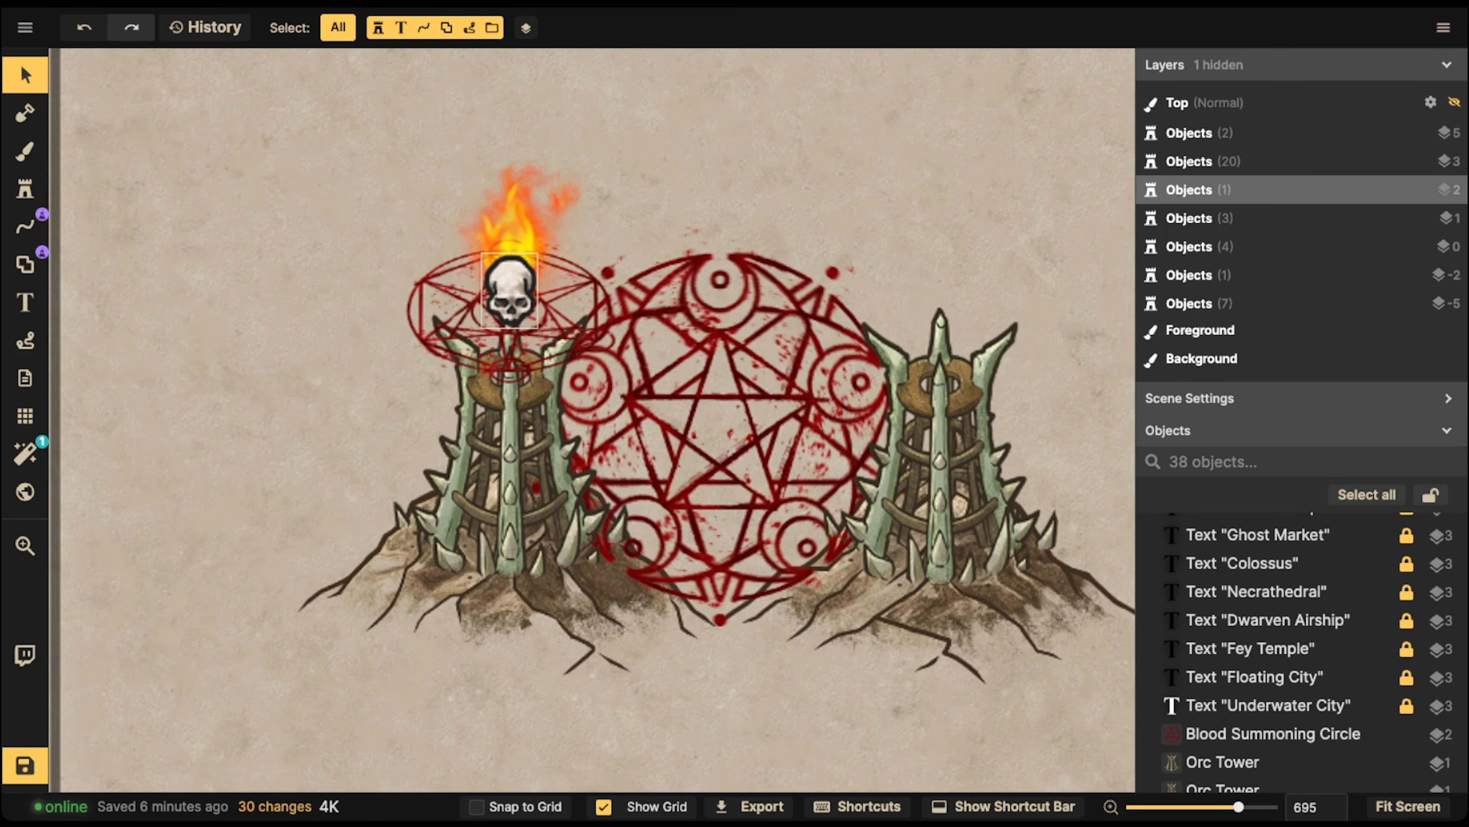
- Set the skull in the flattened circle to layer 3
click(510, 291)
click(709, 34)
click(709, 34)
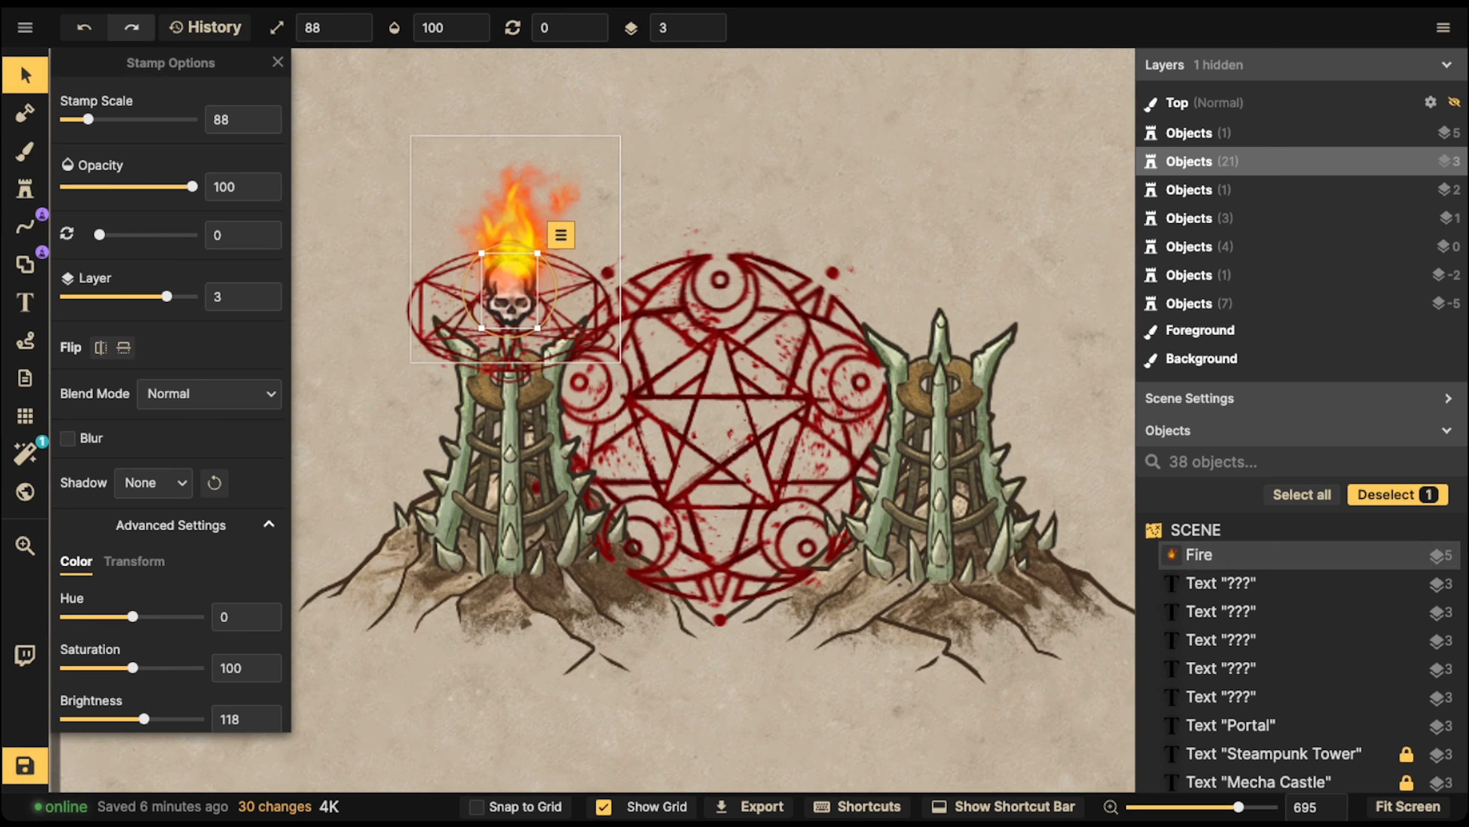
- Raise the fire higher above the skull, and try the Lighten and Screen blend modes on it
click(509, 191)
click(209, 394)
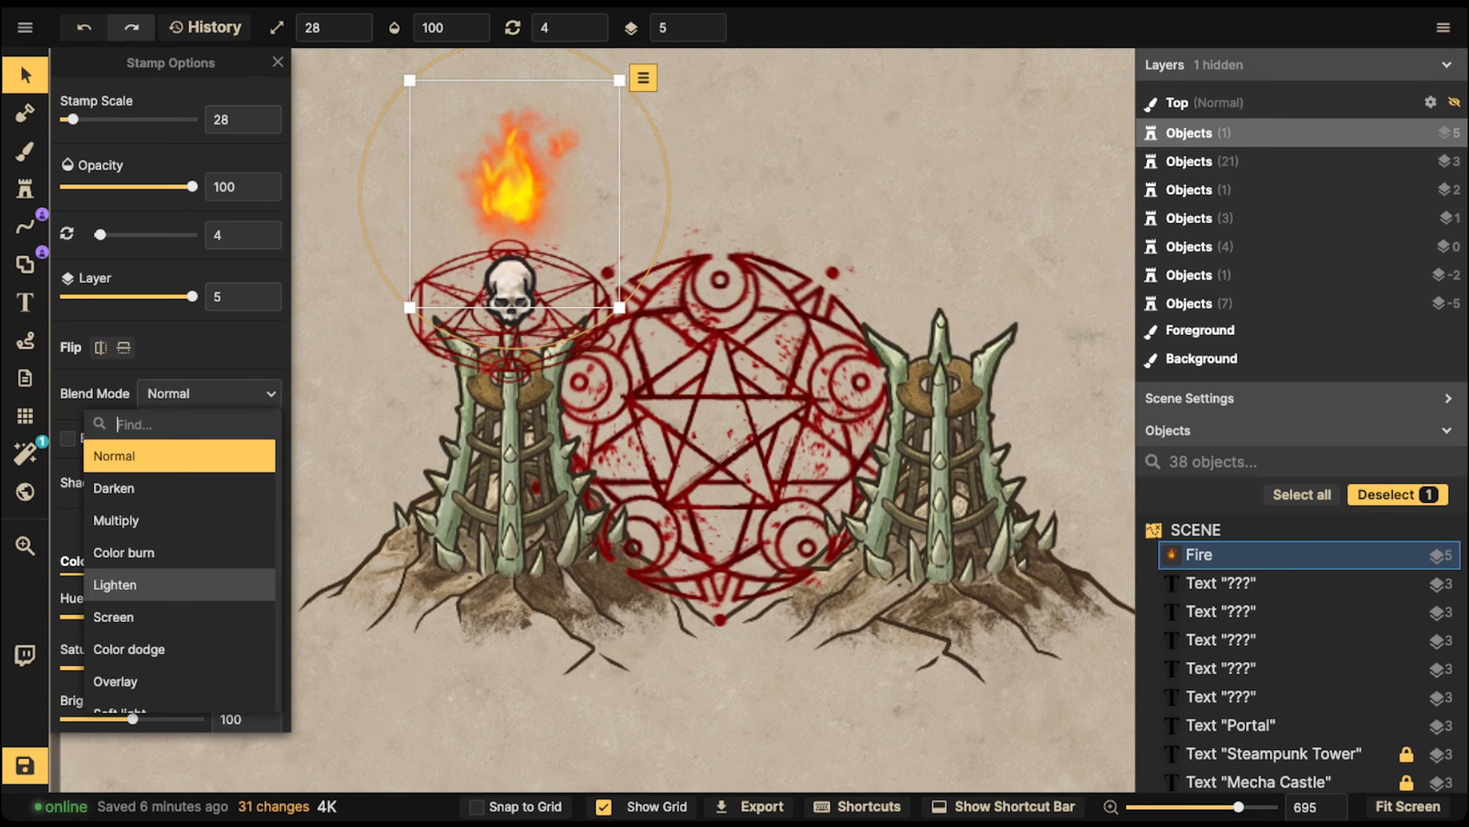
click(145, 585)
click(145, 617)
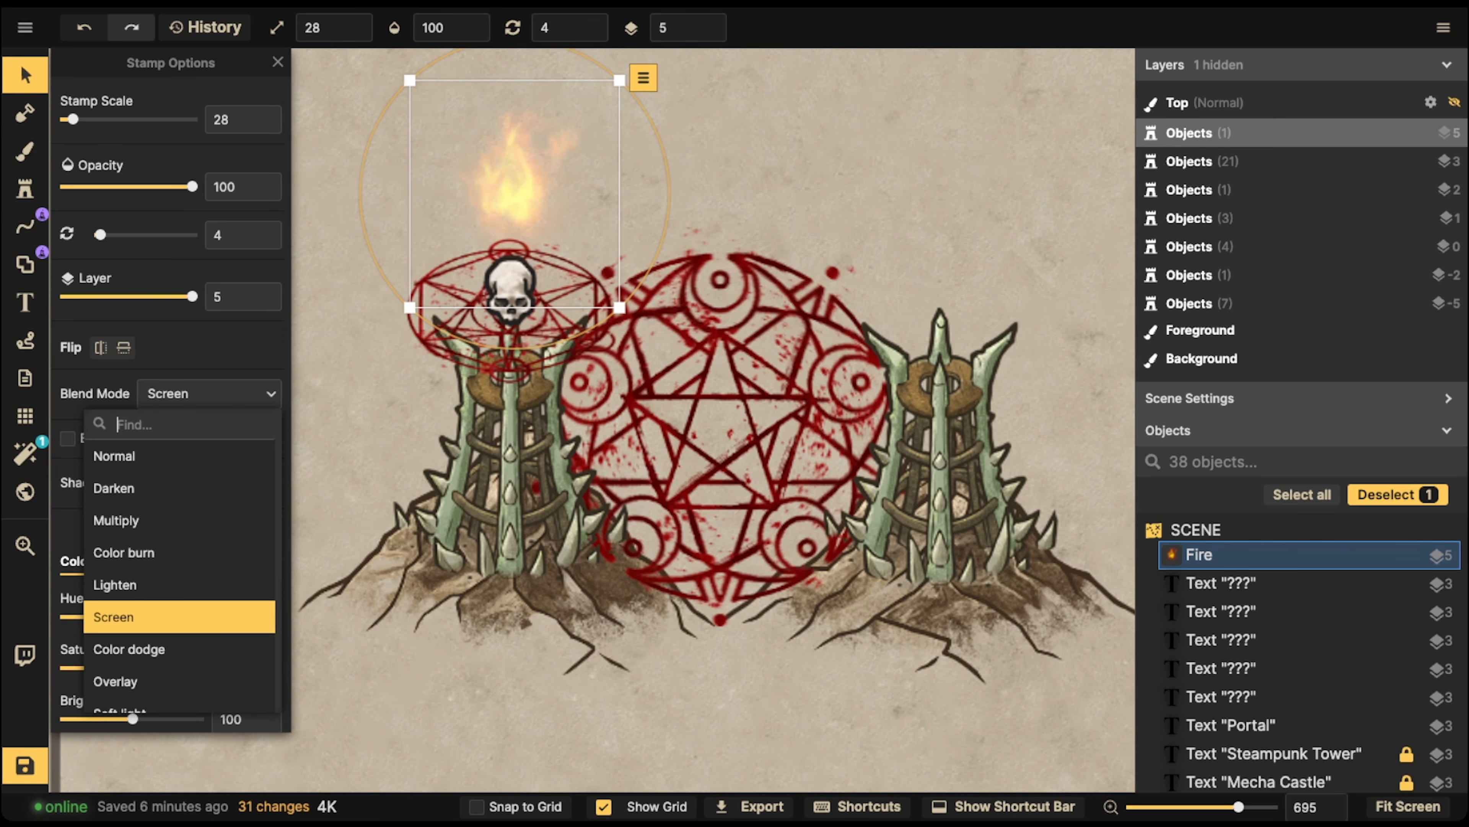
- Shrink the fire stamp to scale 18 and place it on top of the skull over the left tower
click(487, 164)
scroll(486, 163, down, 2)
drag(599, 284, 507, 234)
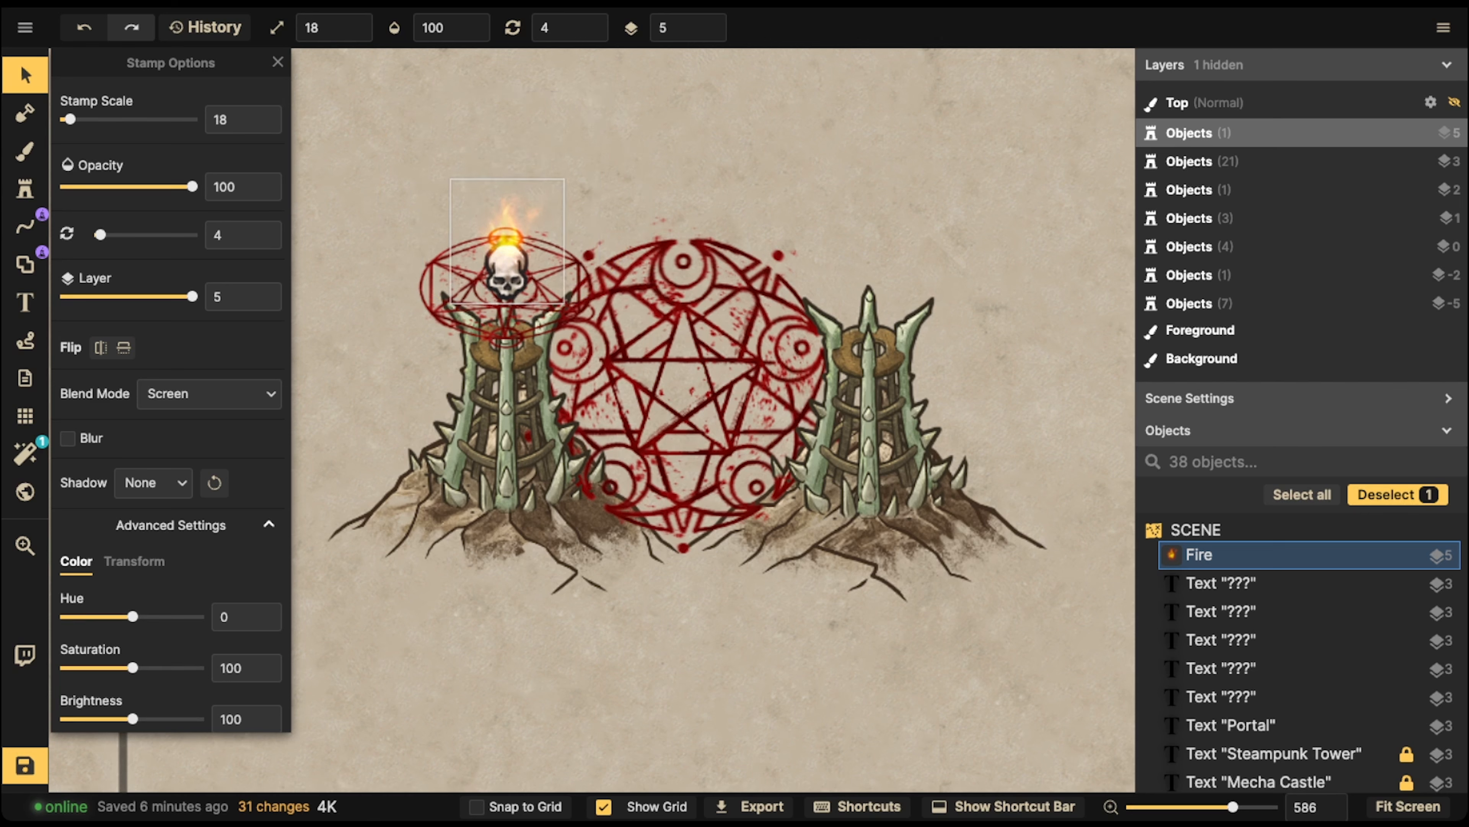
- Duplicate the left tower's fire, skull and small blood summoning circle together onto the top of the right tower
shift+click(507, 275)
shift+click(537, 301)
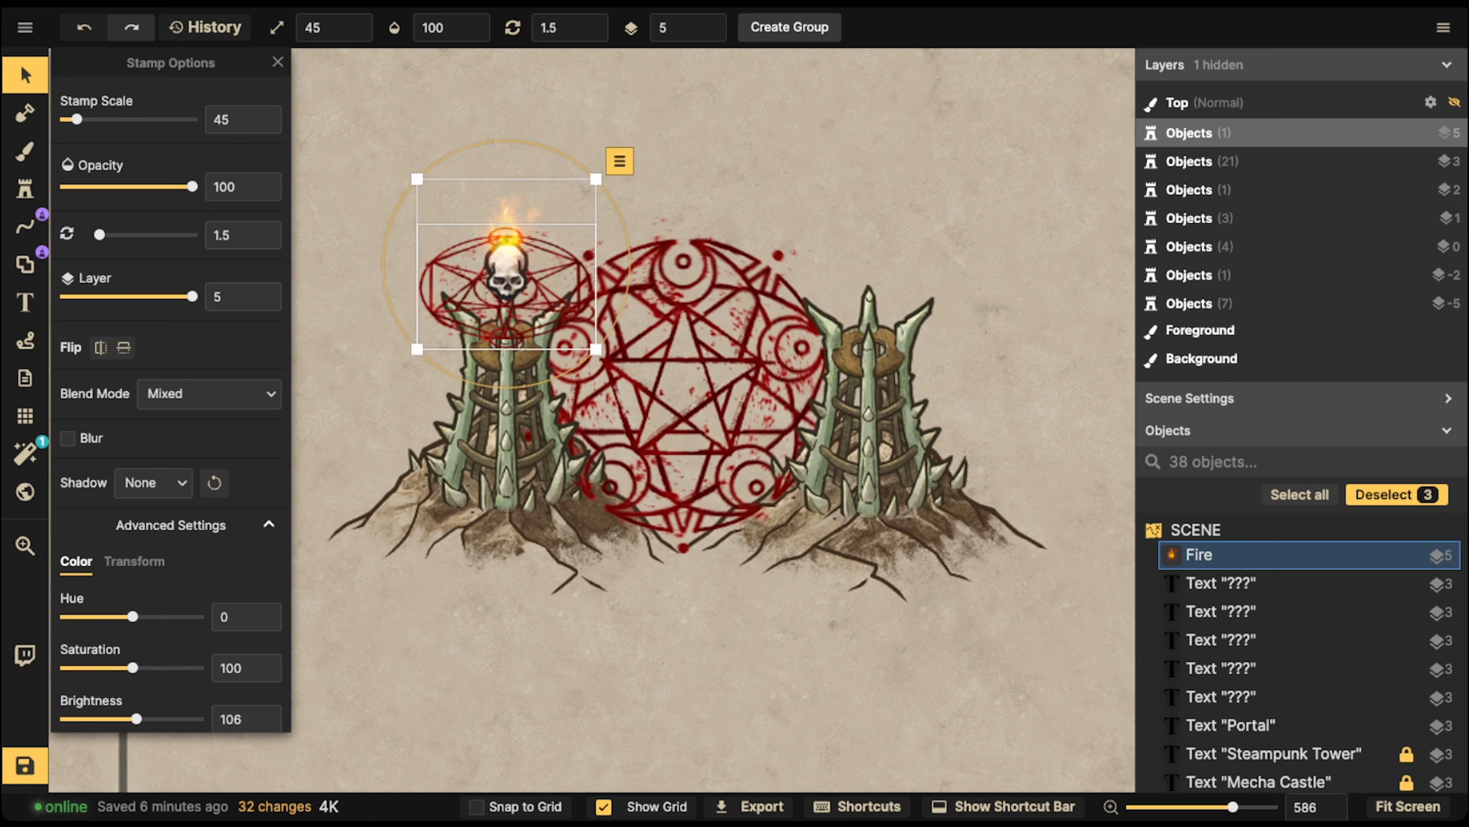
key(ctrl+c)
key(ctrl+v)
drag(839, 301, 873, 261)
click(567, 165)
scroll(567, 166, down, 3)
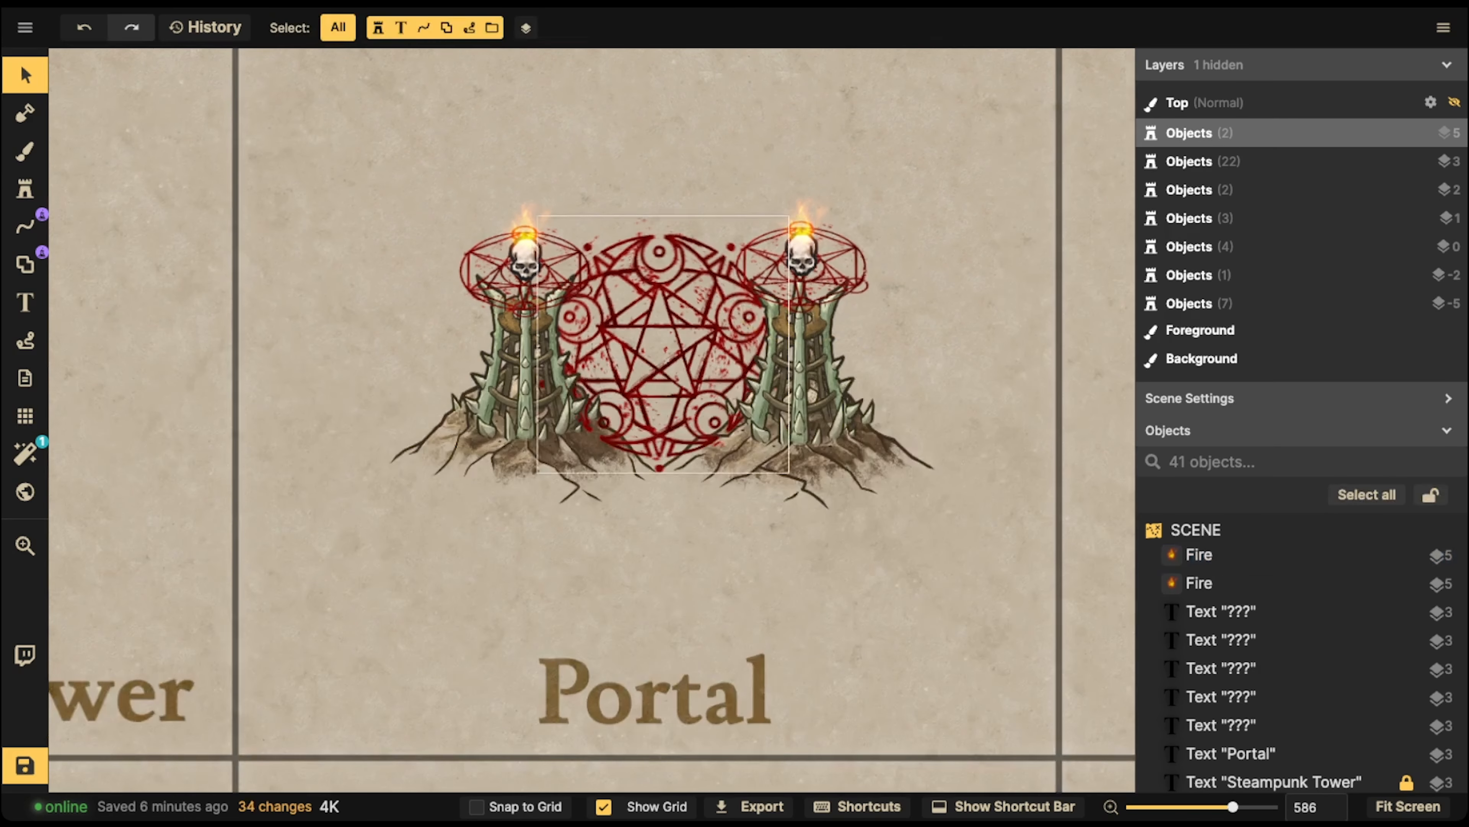
- Move the whole portal artwork, with both towers and the circles, slightly up and to the left within its cell
mouse_move(347, 186)
mouse_down()
mouse_move(772, 503)
mouse_move(937, 535)
mouse_up()
drag(723, 371, 706, 335)
click(336, 301)
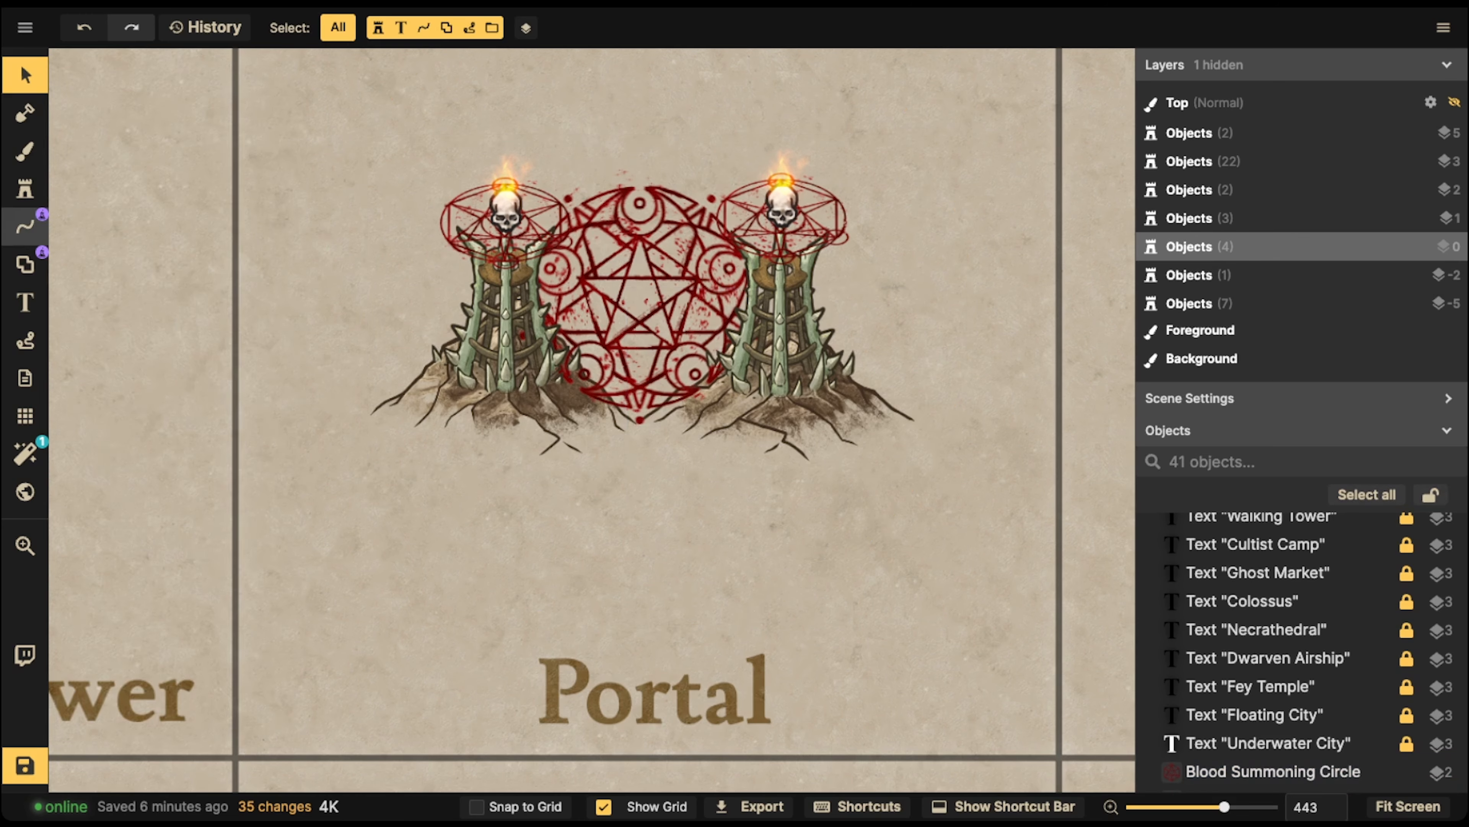
- Browse the Fantasy World stamp pack with the search text cleared and choose the fourth variant of the grey stone ruins
click(25, 188)
key(f)
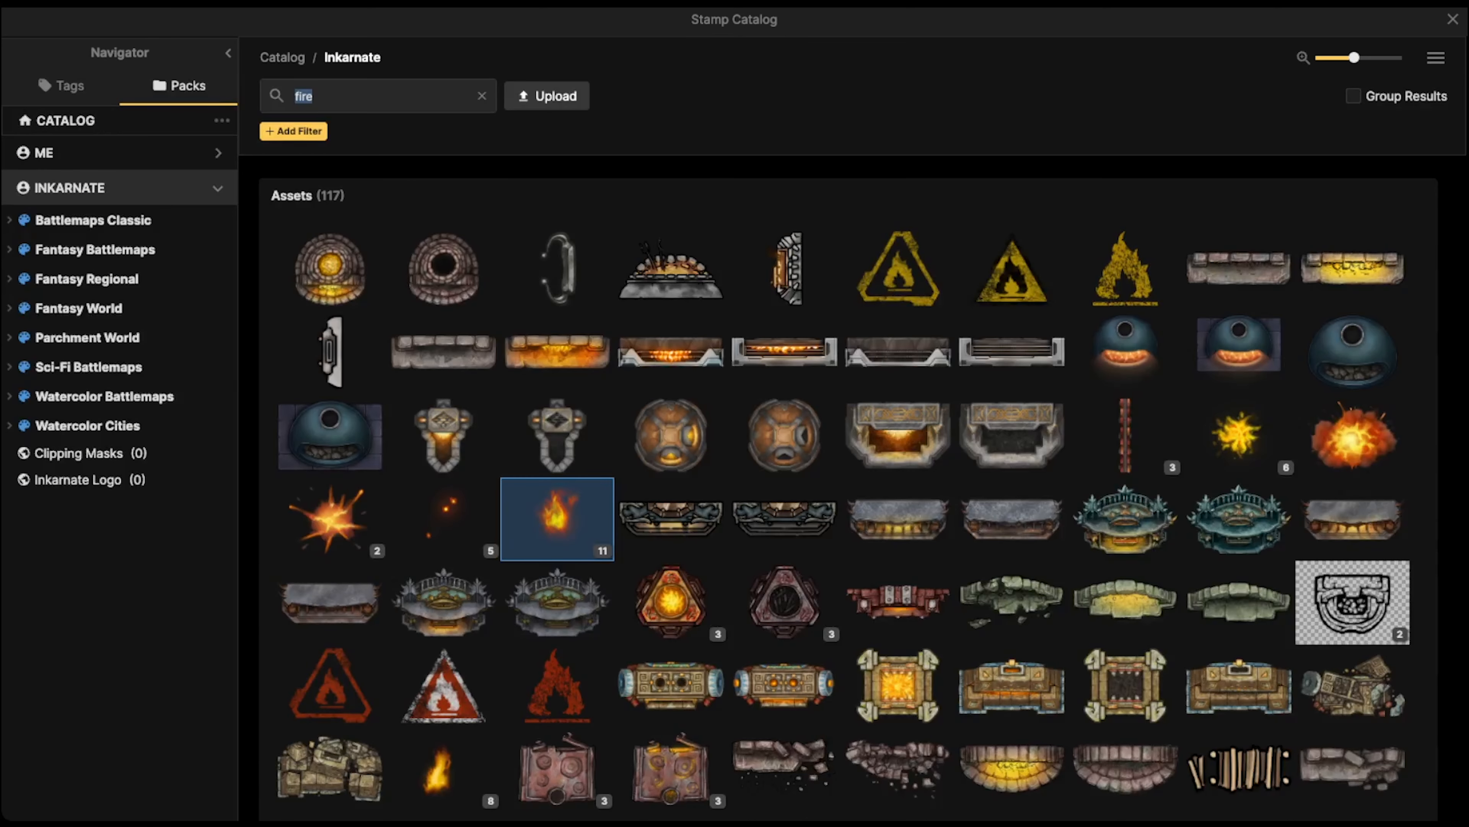
click(79, 308)
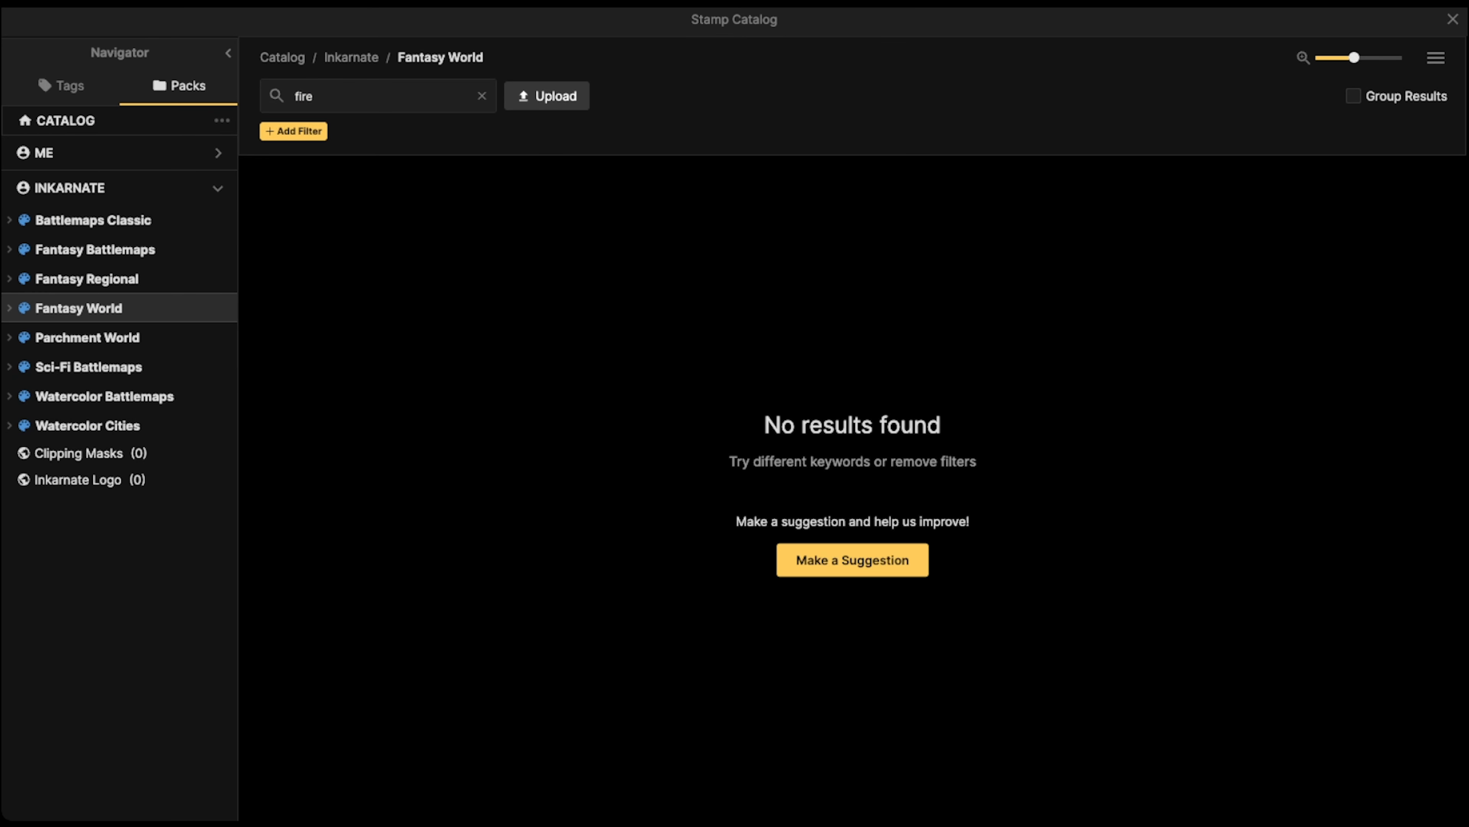
click(482, 96)
scroll(784, 348, down, 10)
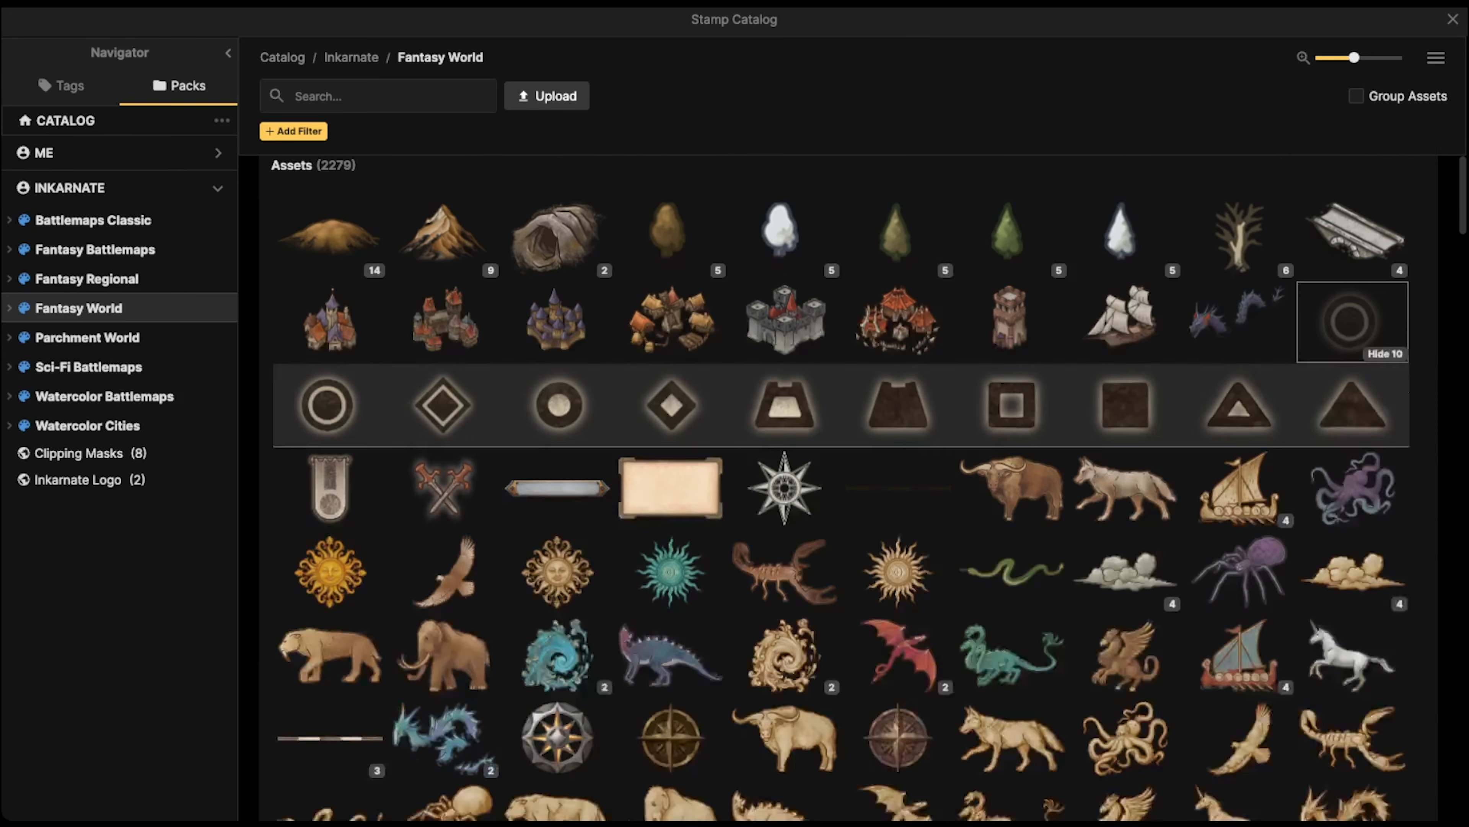
scroll(671, 394, down, 5)
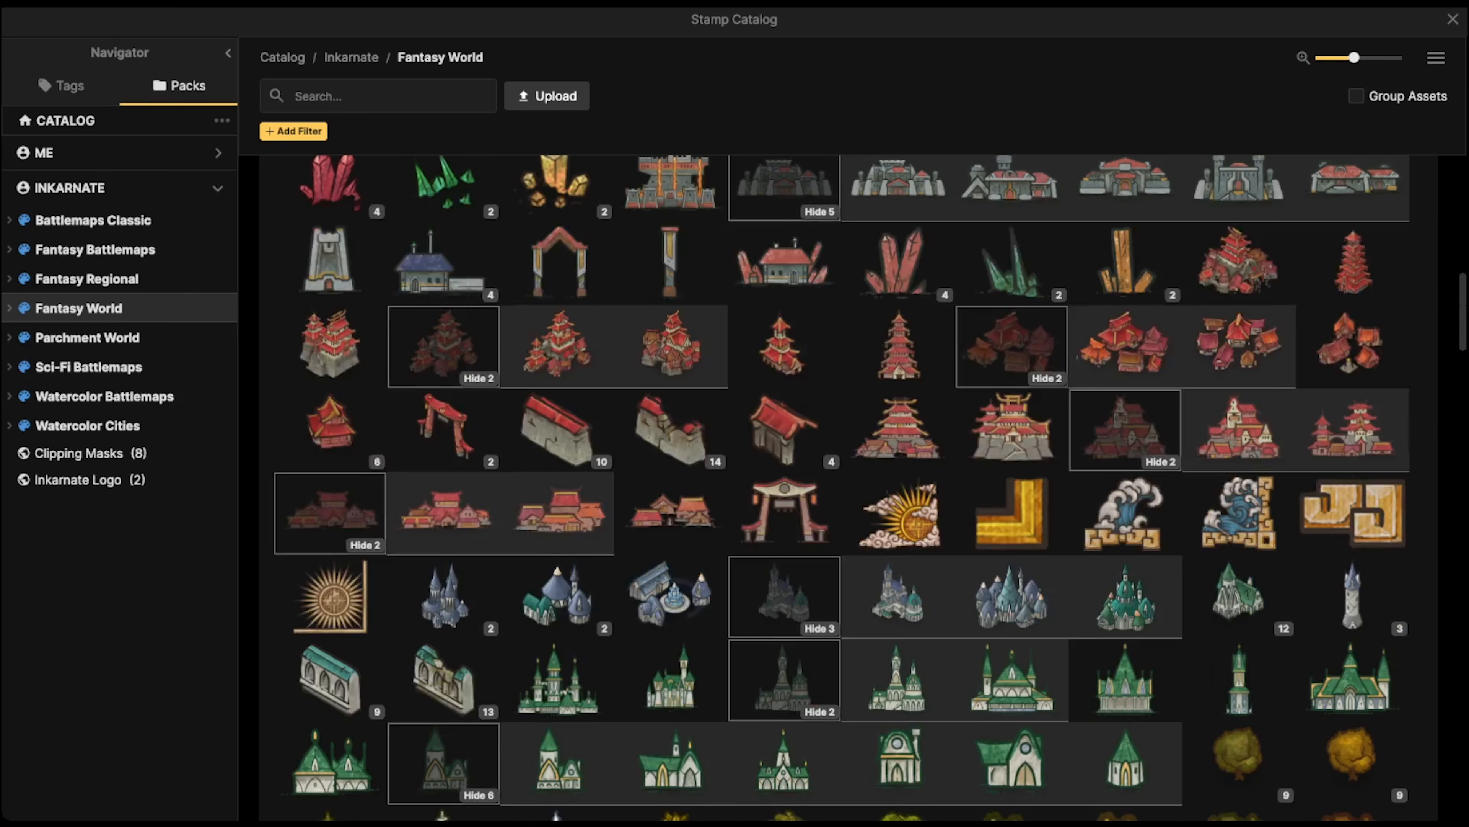
scroll(841, 488, down, 10)
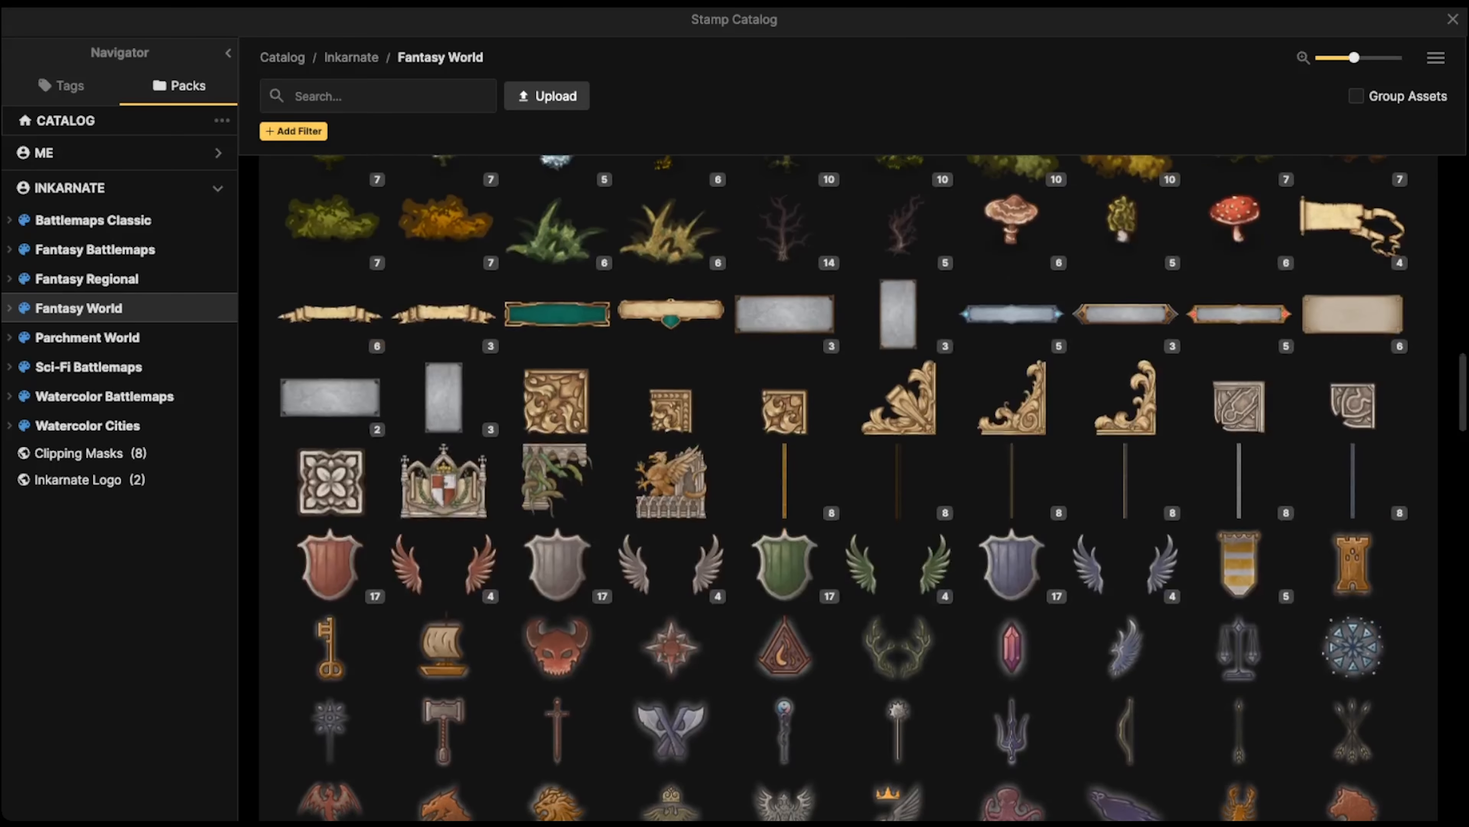
scroll(897, 523, down, 12)
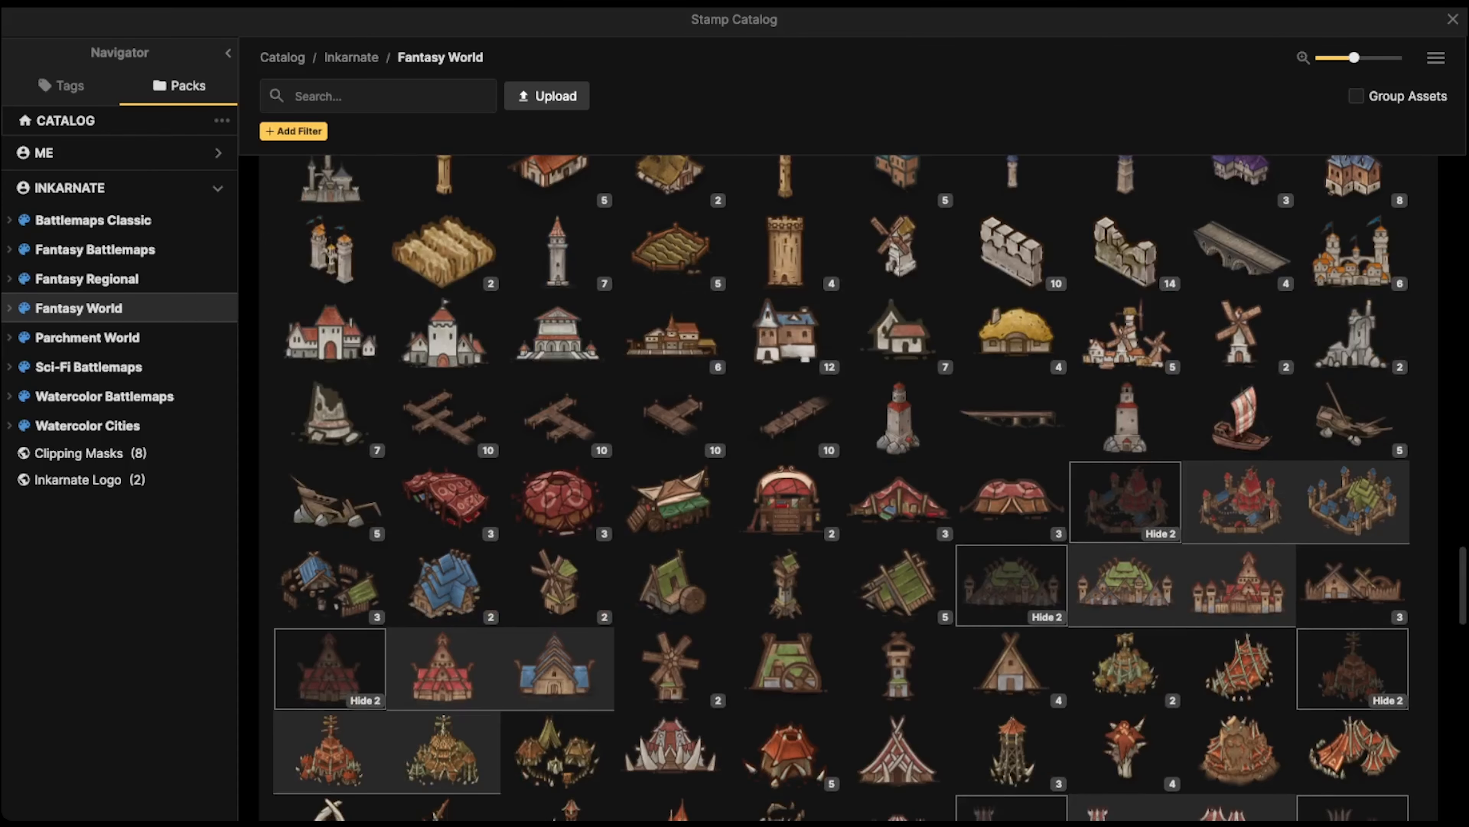
scroll(897, 524, up, 8)
click(897, 529)
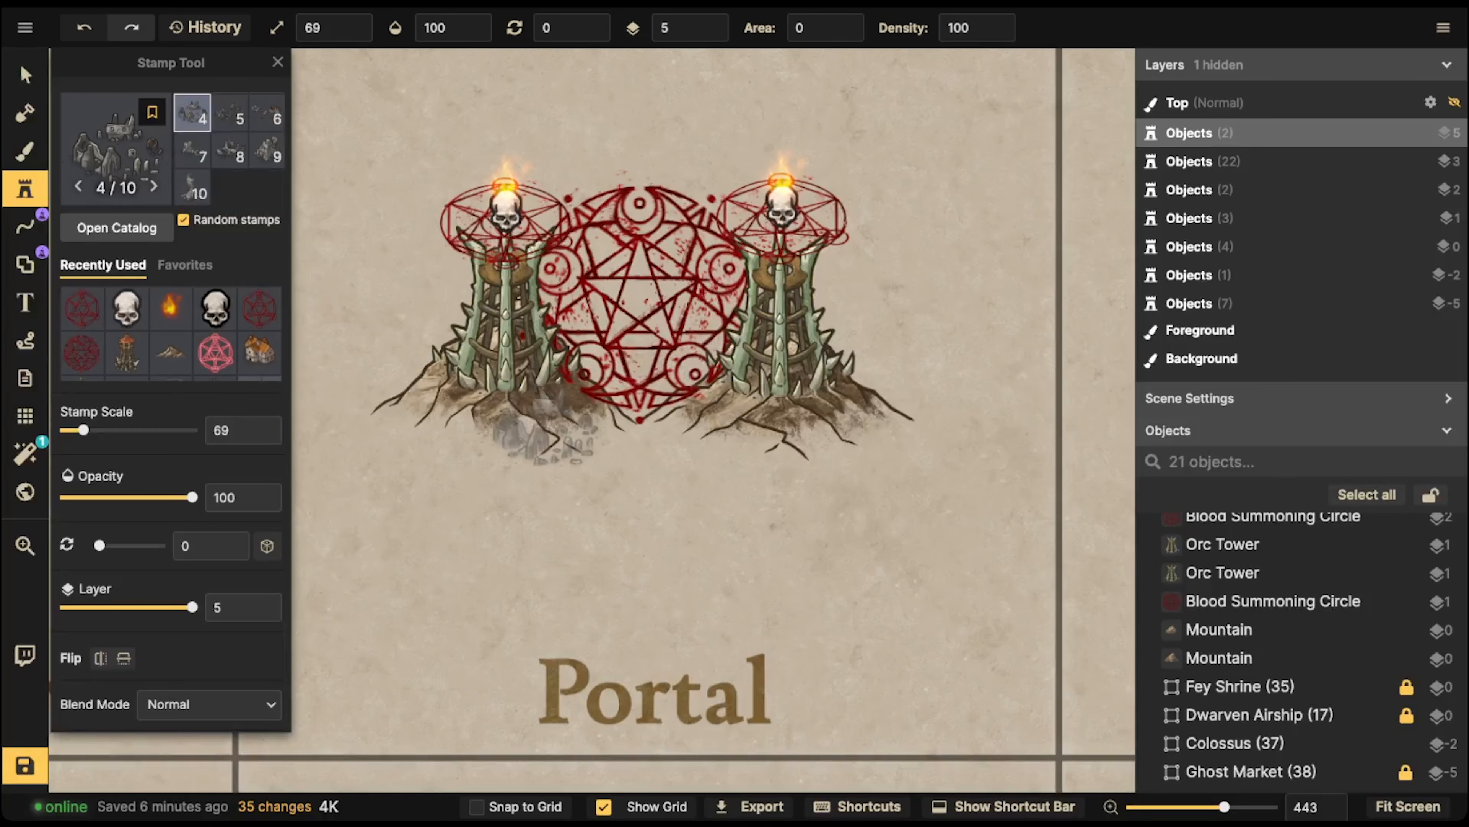
- Place ruin variant 5 at scale 99 on layer 2 over the base of the right tower
key(Right)
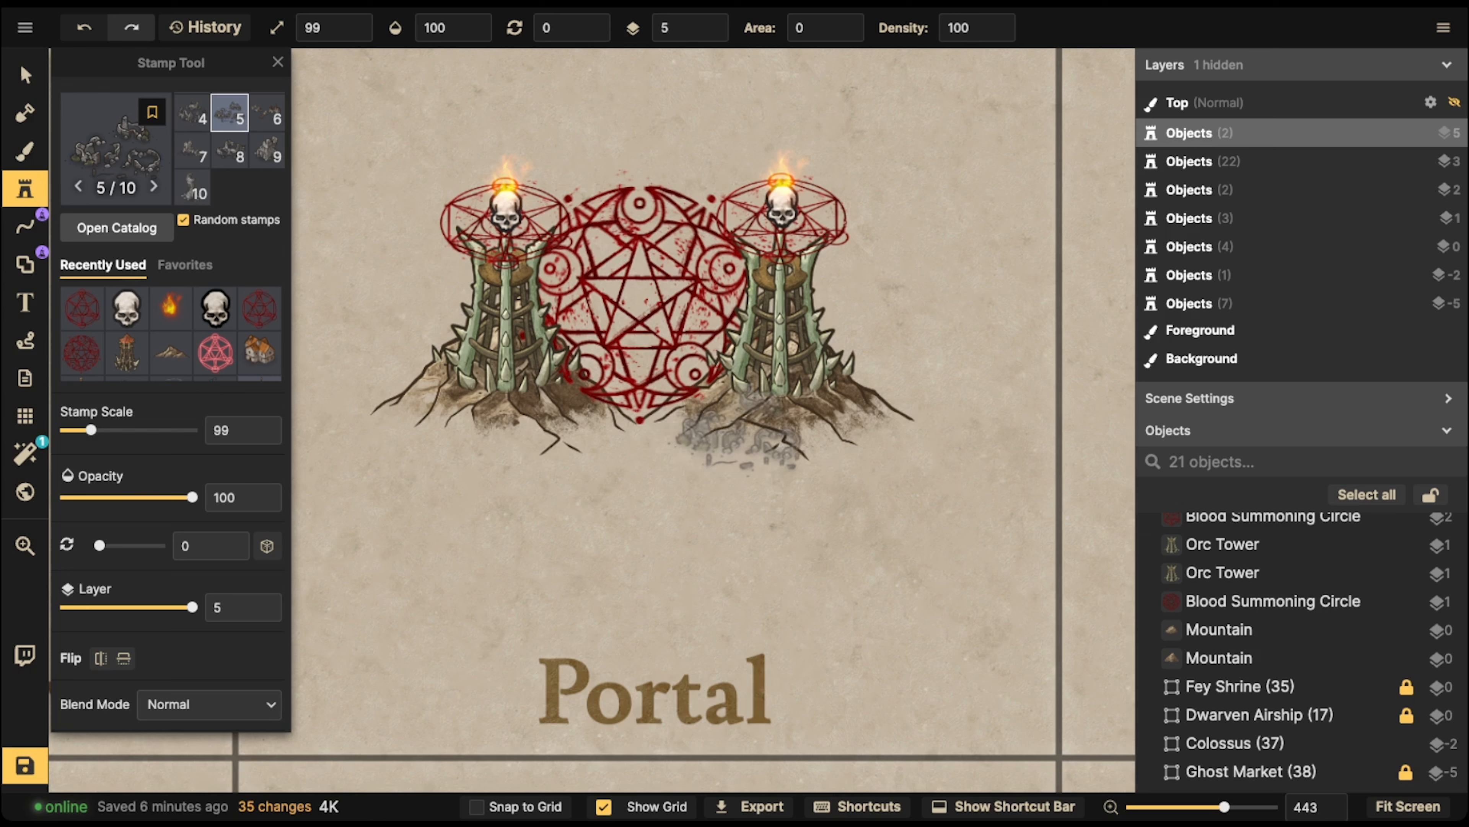
click(723, 28)
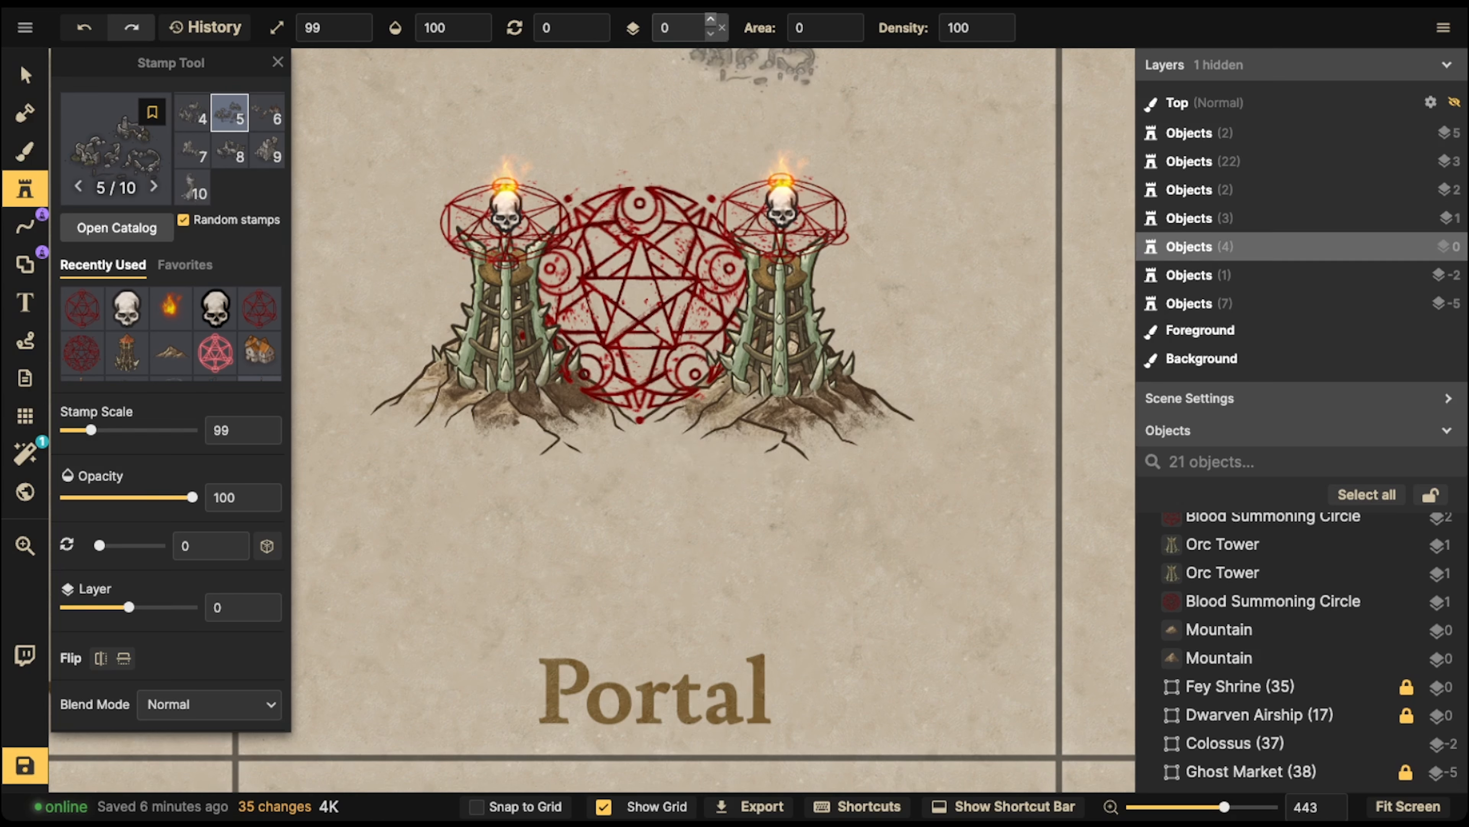
click(710, 22)
click(710, 22)
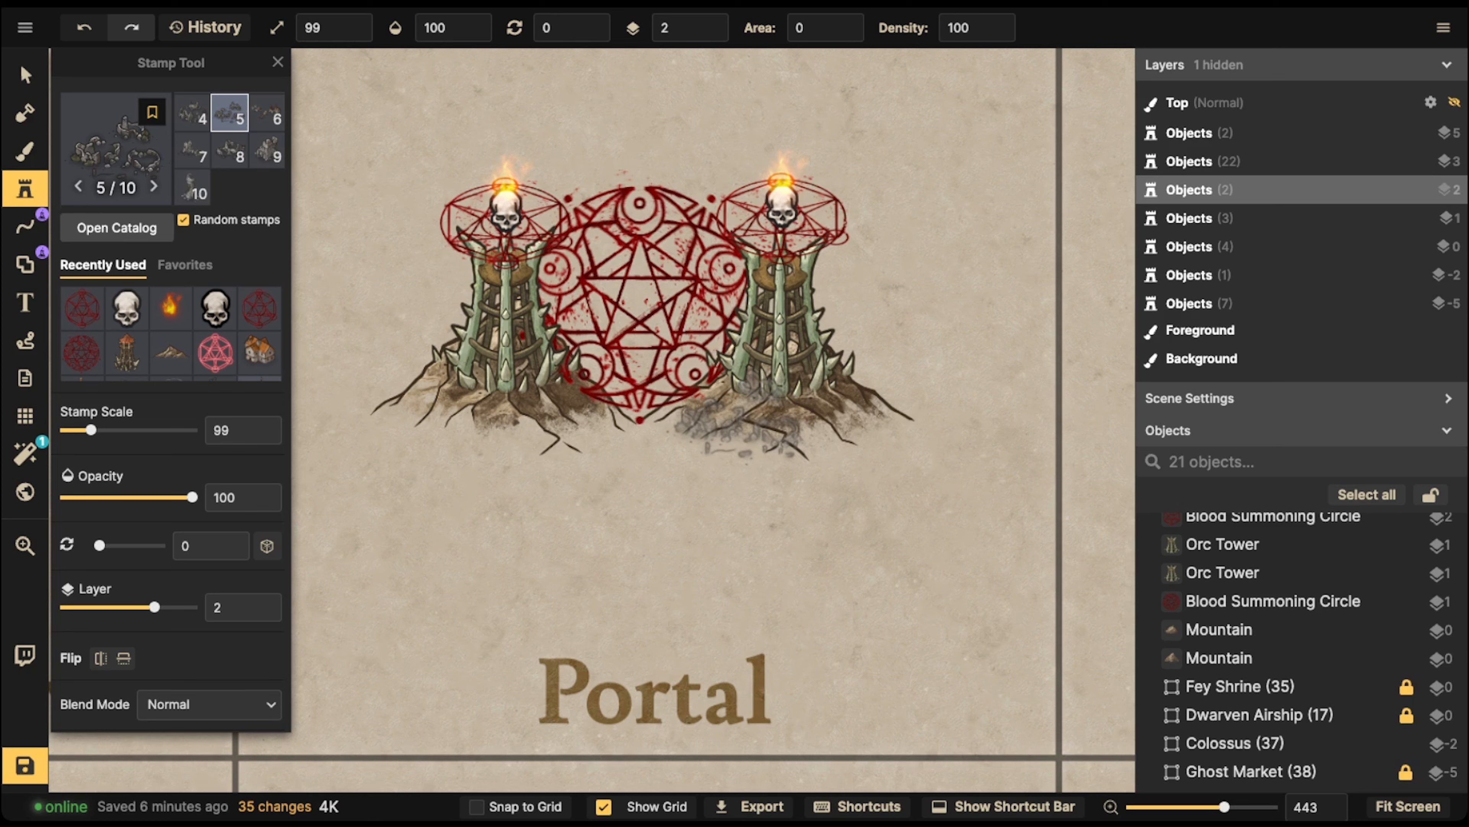
click(737, 426)
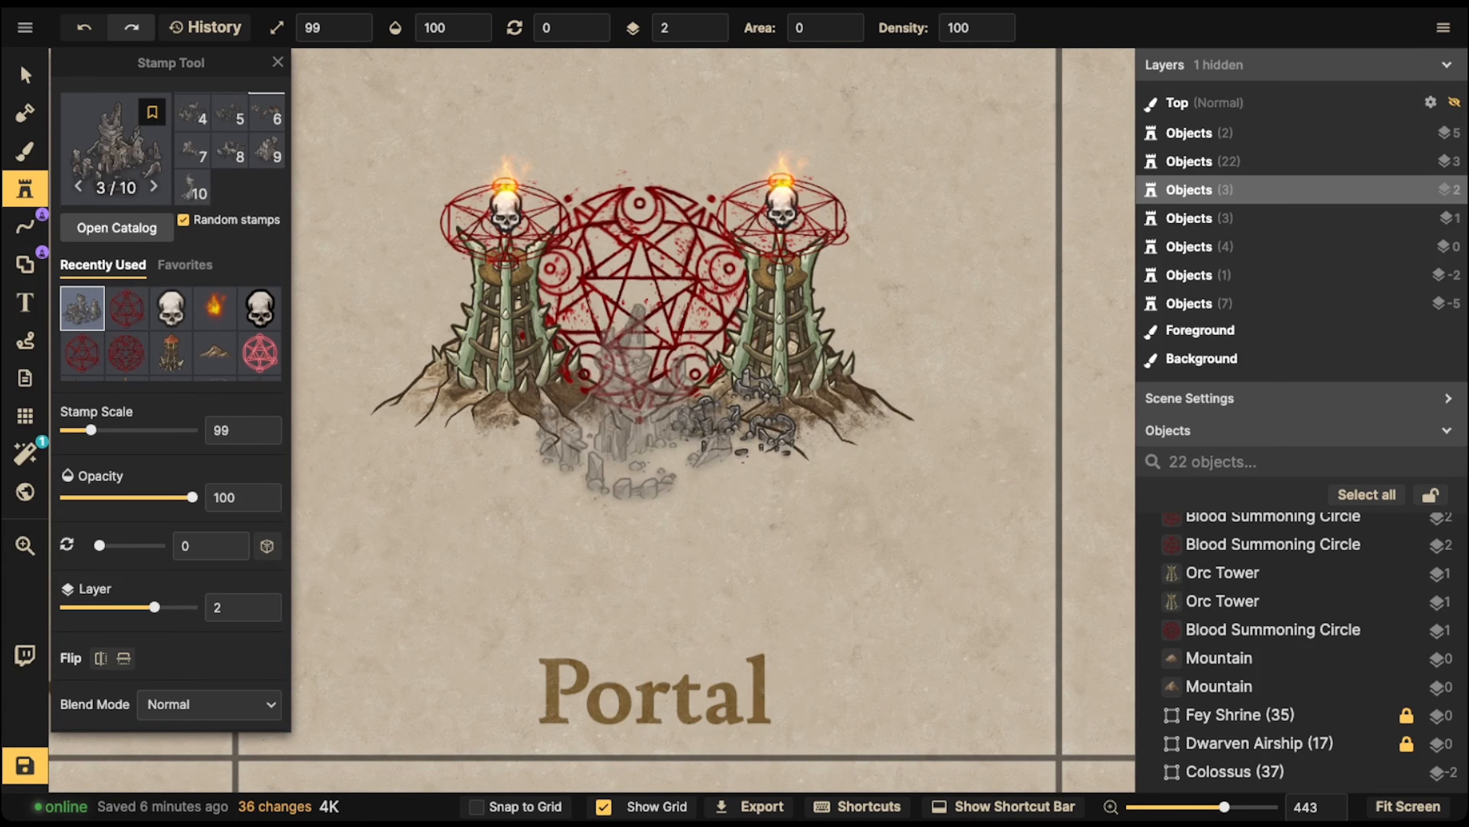
- Place ruin variant 8 at scale 79 over the inner side of the left tower's base
key([)
key([)
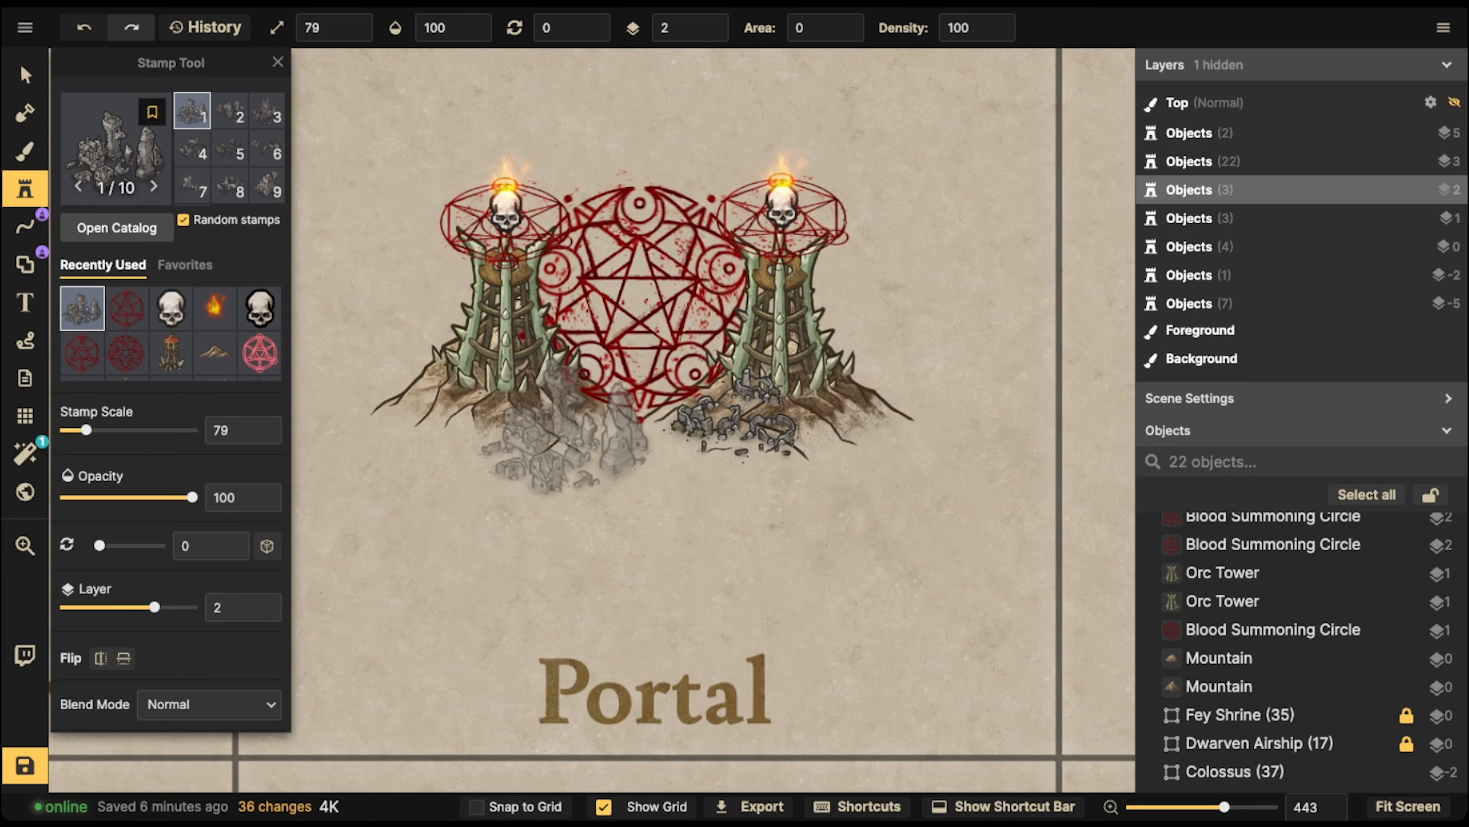
key(Left)
key(Left)
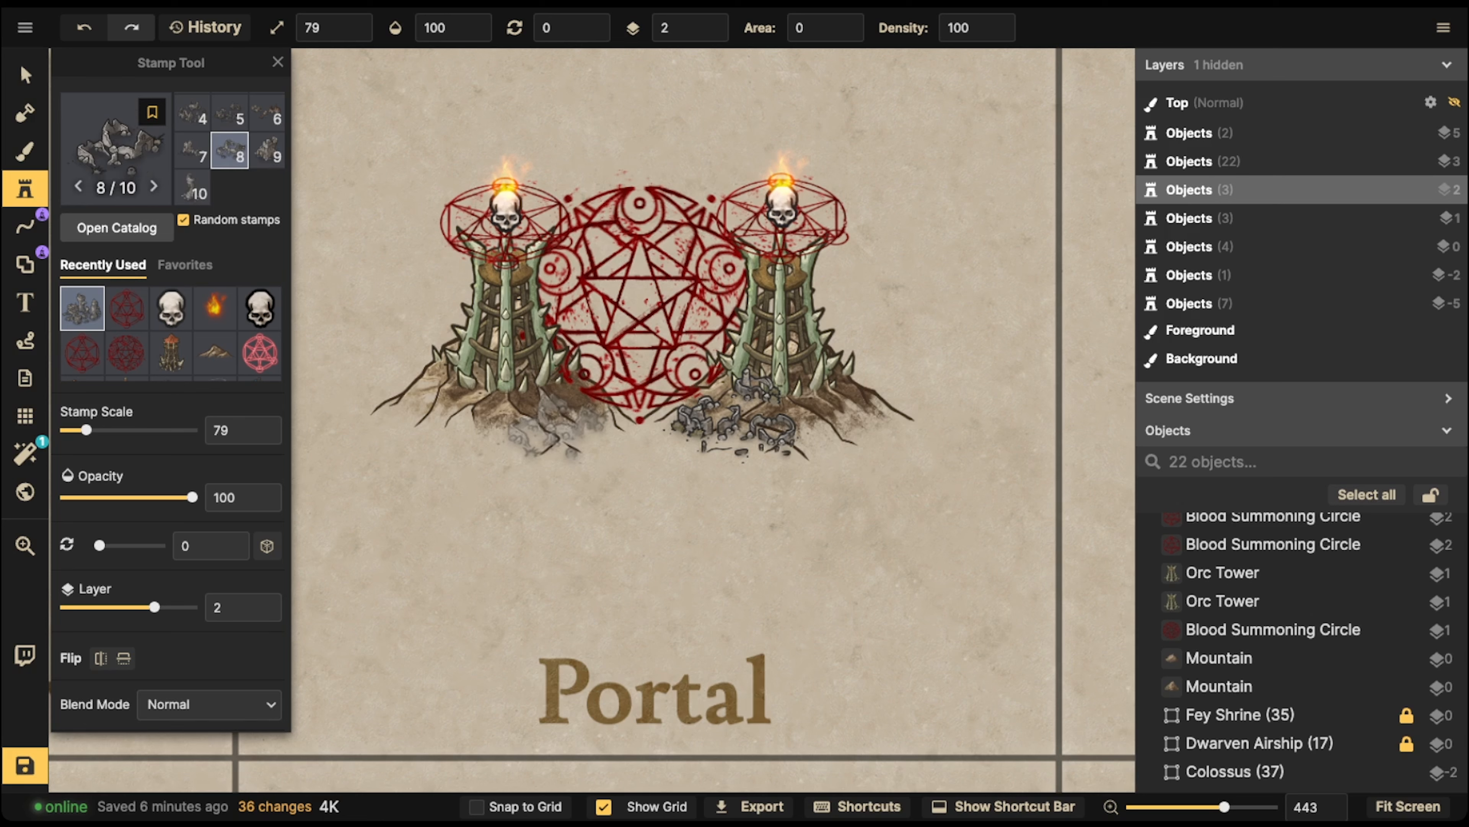
click(556, 415)
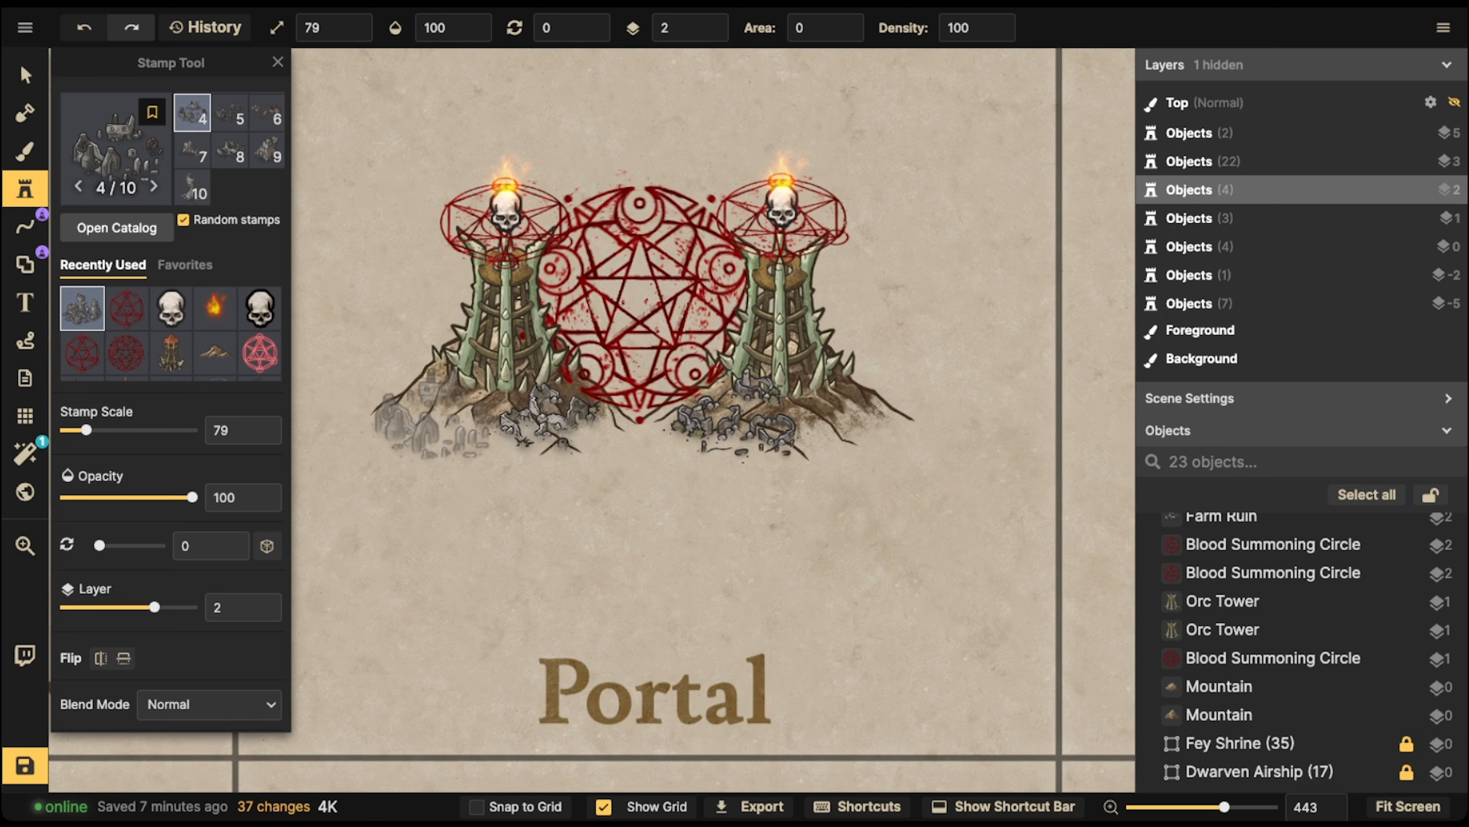
- Place another ruin variant 8 at scale 59 on the outer side of the left tower's base
key(Left)
key([)
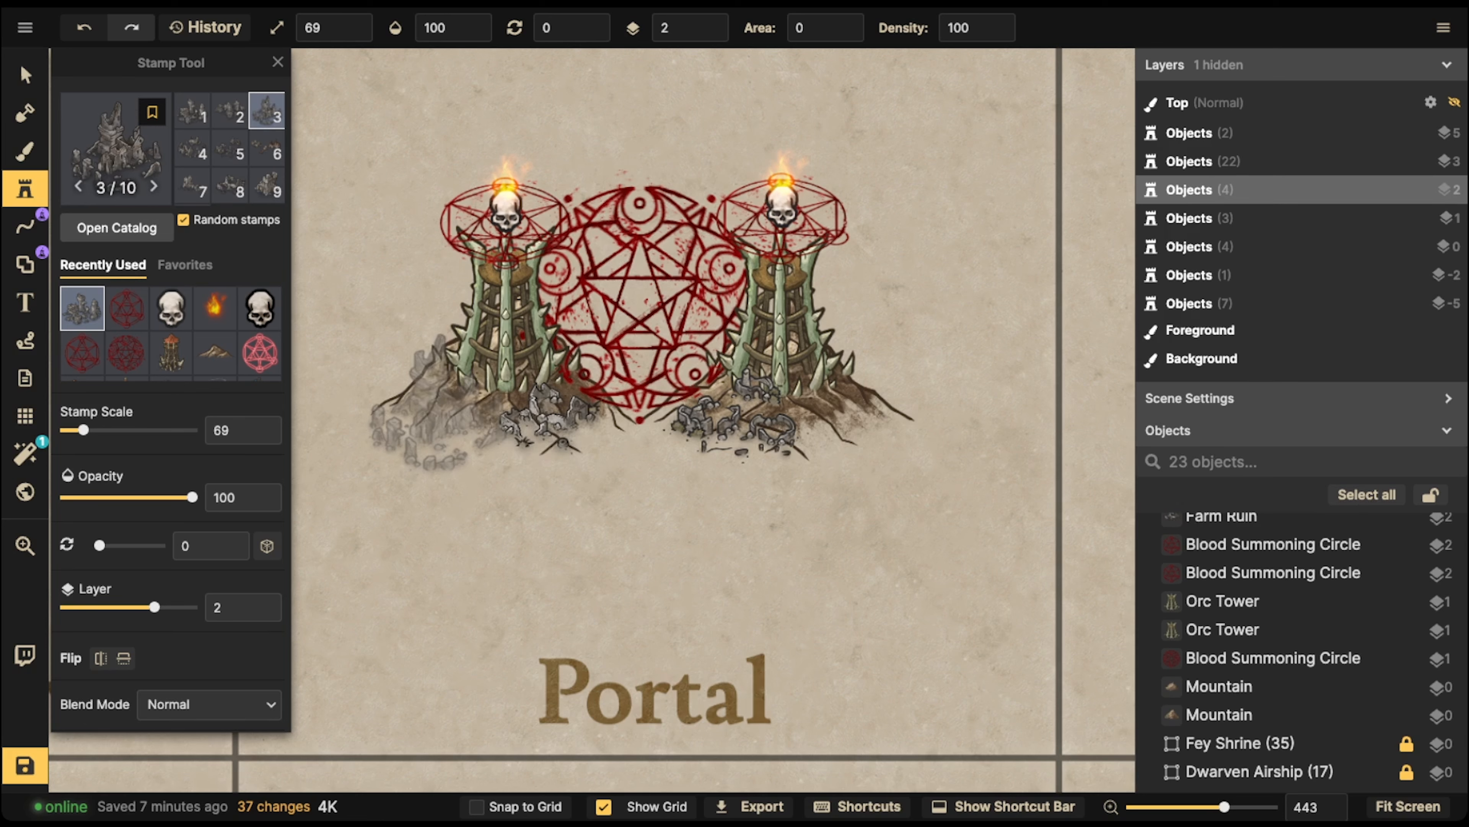
key(Left)
key(Left)
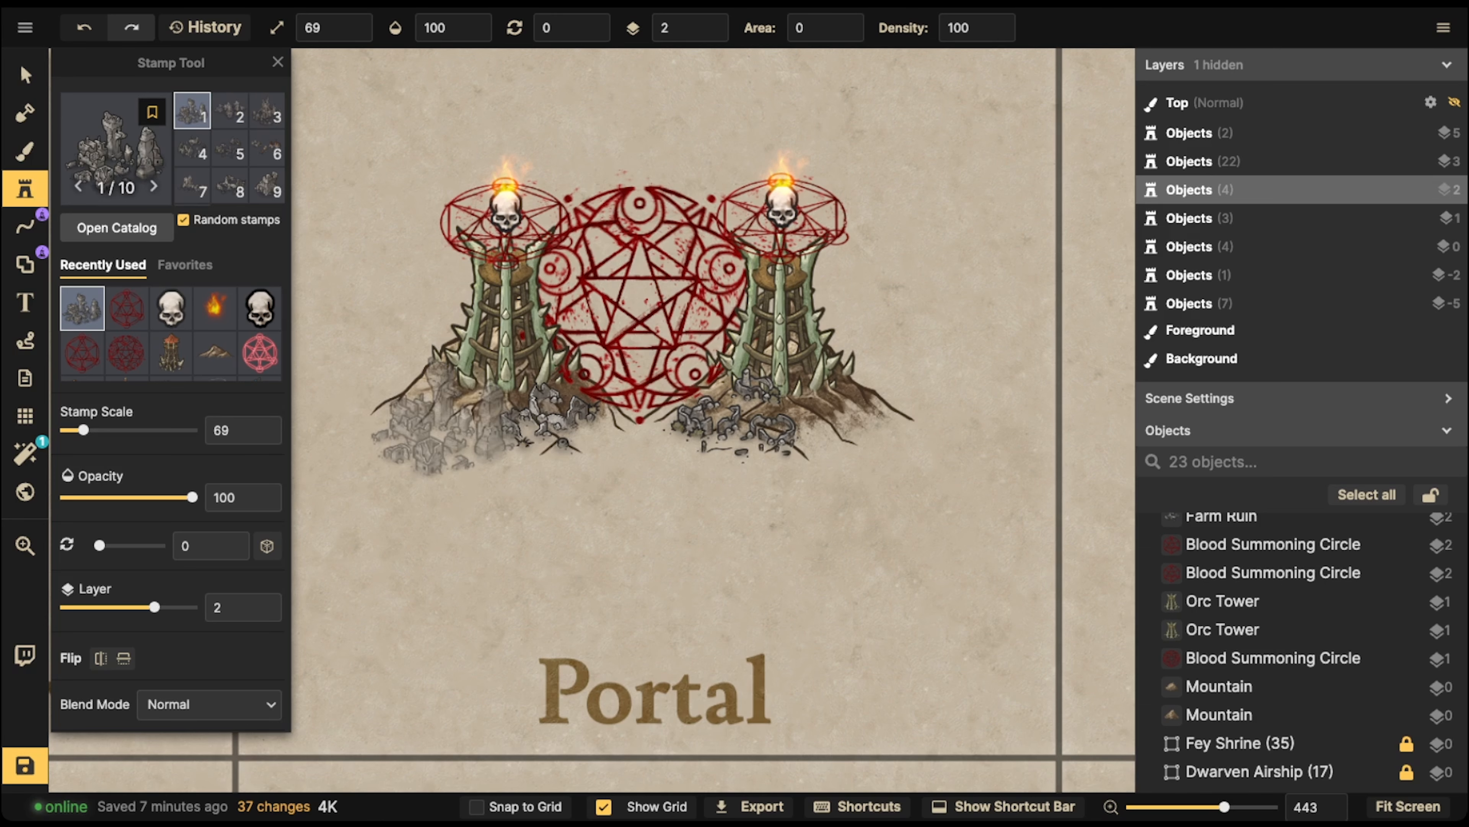
key([)
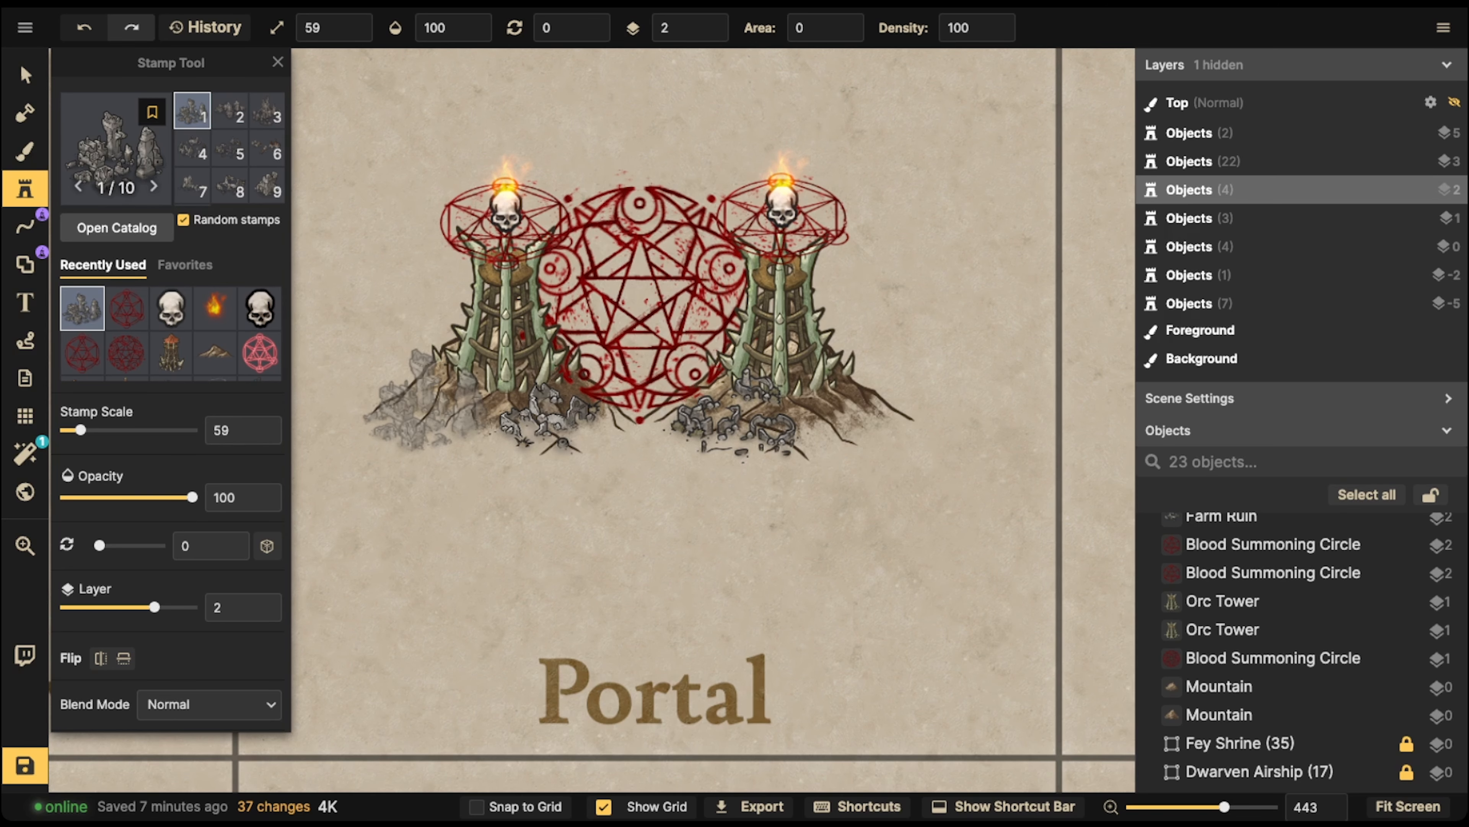
key(Left)
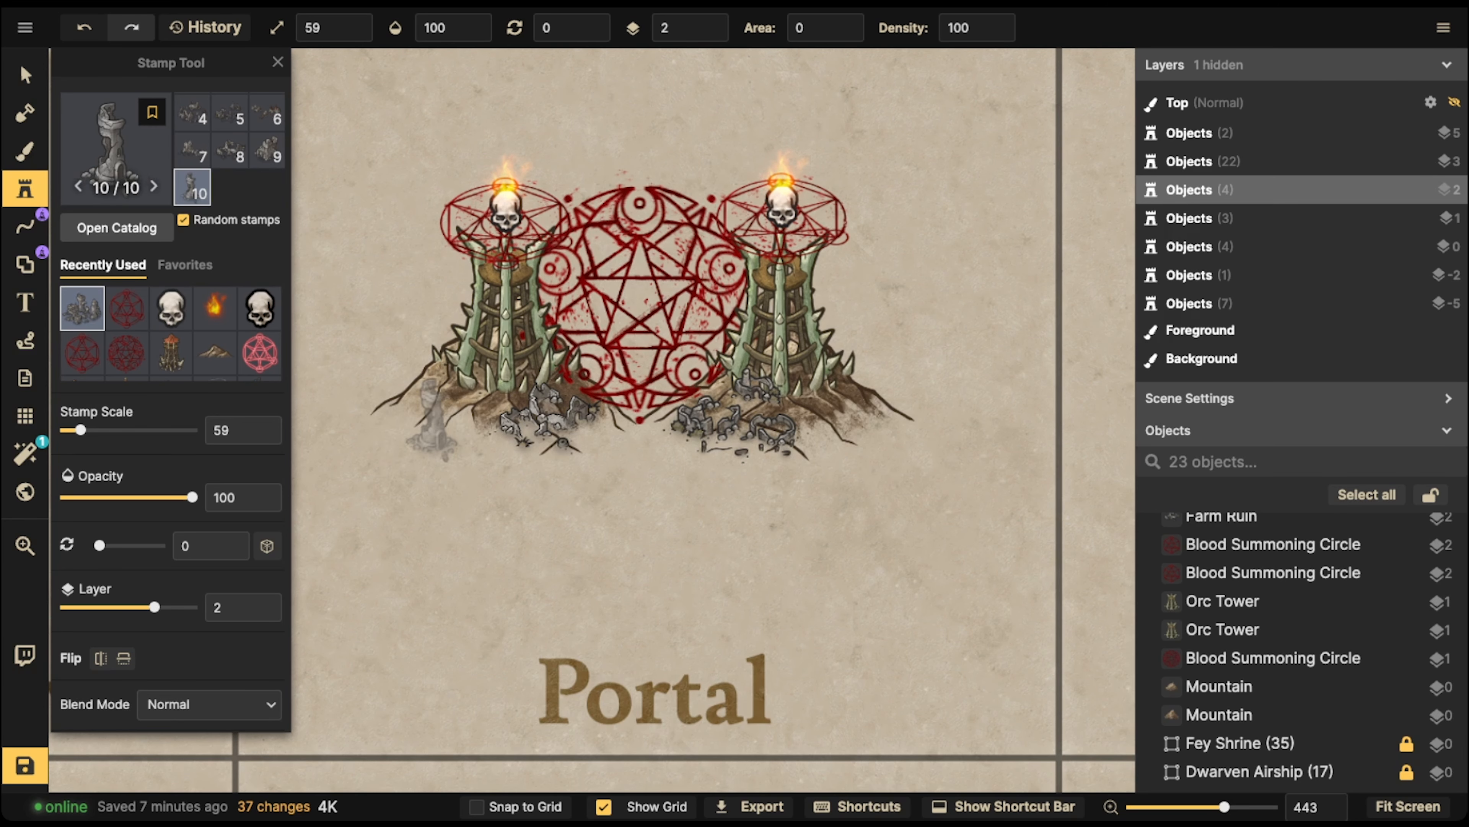
drag(652, 335, 673, 345)
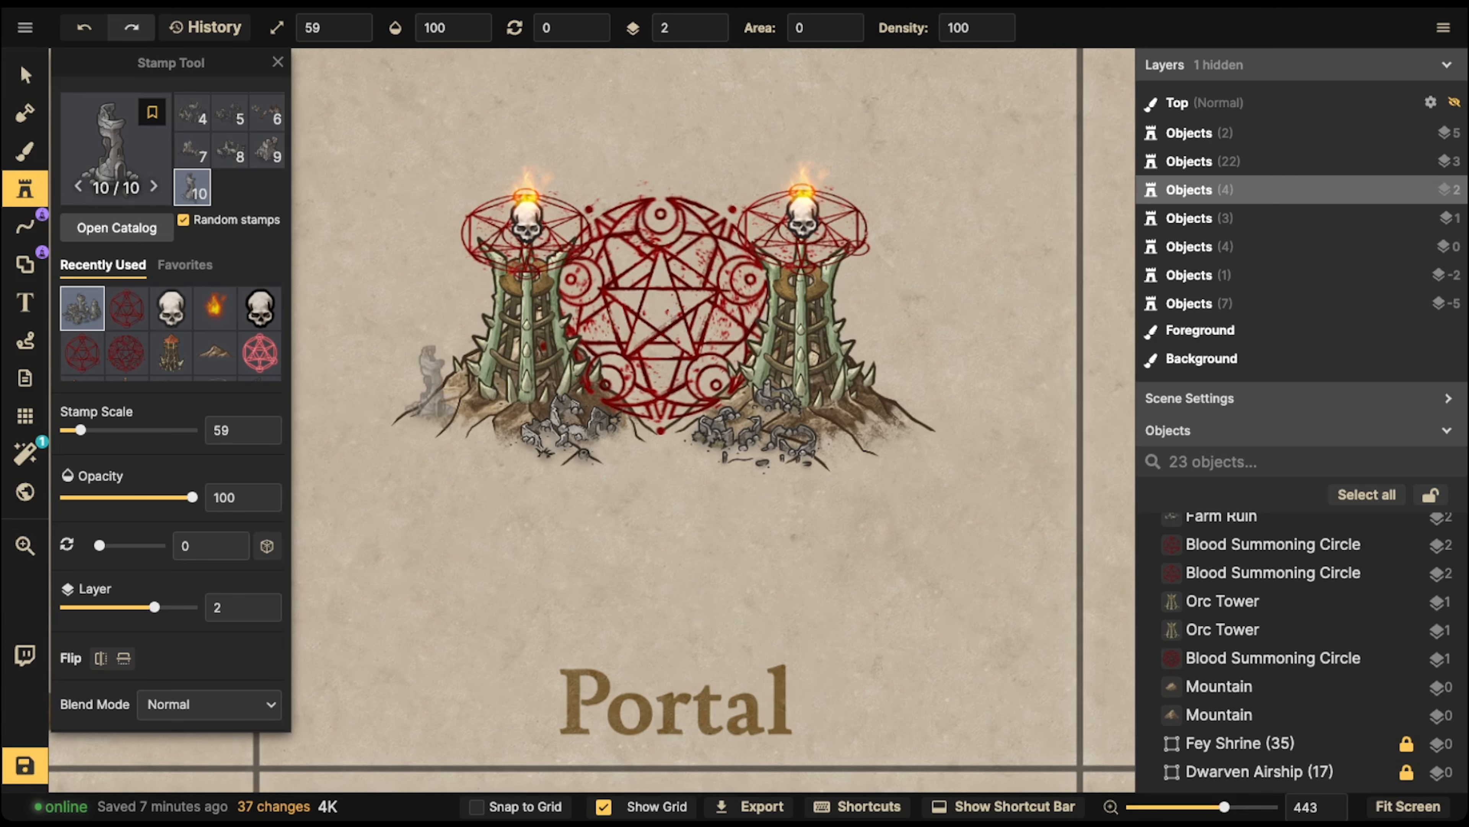
key(Left)
key(Left)
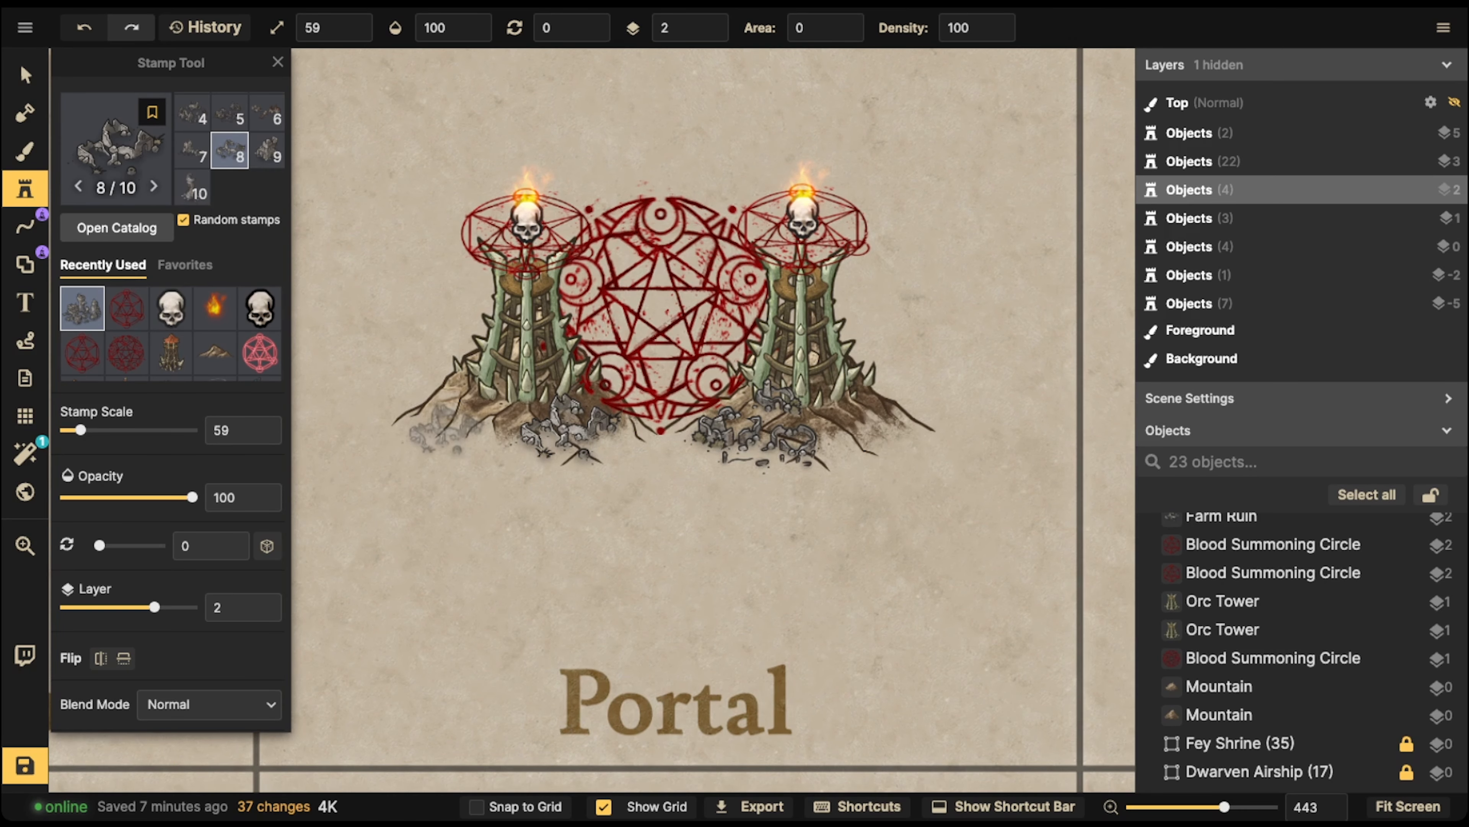
click(450, 423)
- Reposition the small outer ruin on the rocks beside the left tower
key(v)
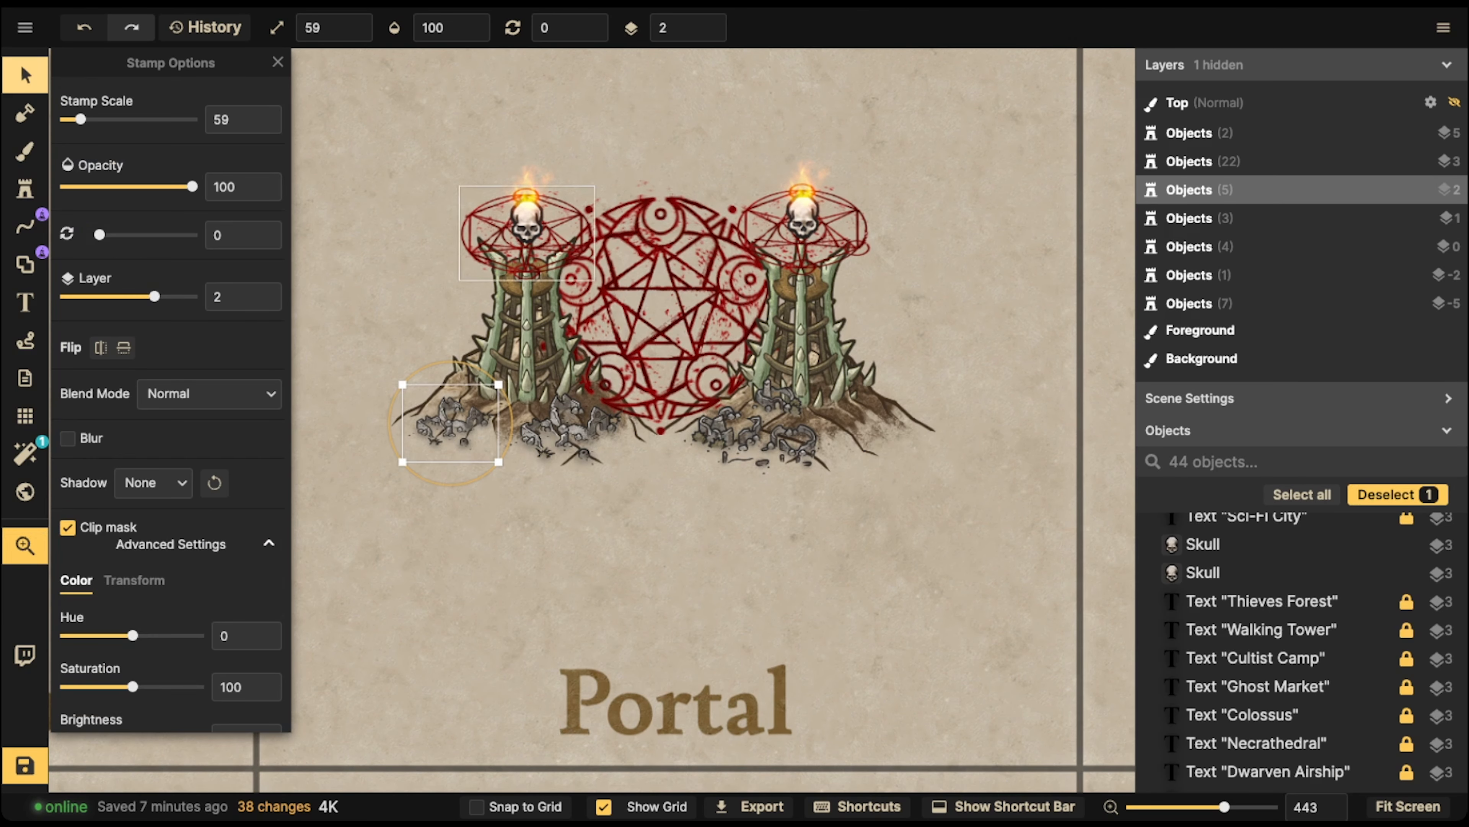
drag(623, 328, 629, 327)
drag(456, 421, 434, 401)
- Duplicate the small outer ruin onto the outer side of the right tower's base and select all the portal's stamps
click(792, 408)
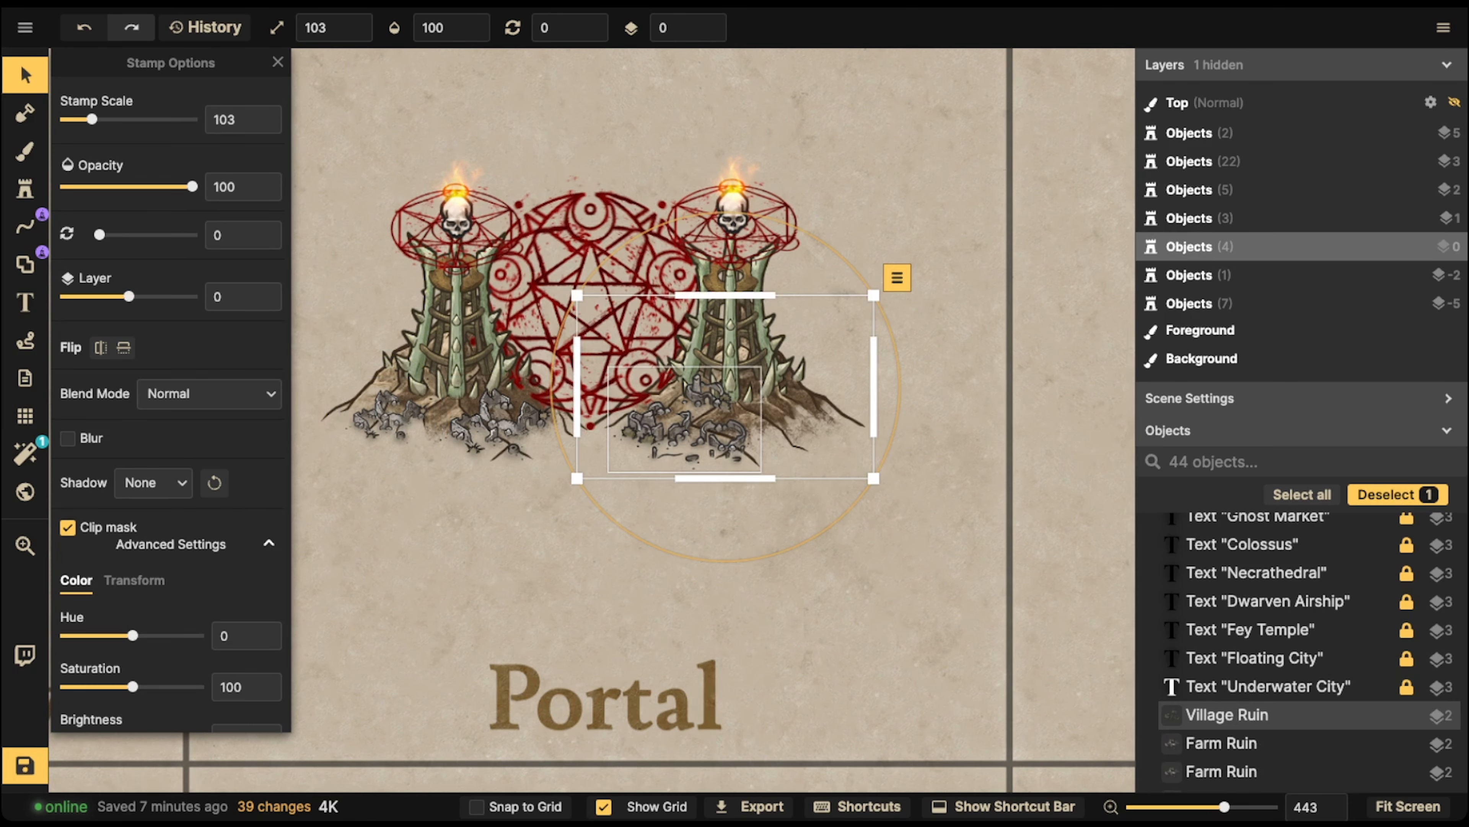
click(388, 417)
key(ctrl+c)
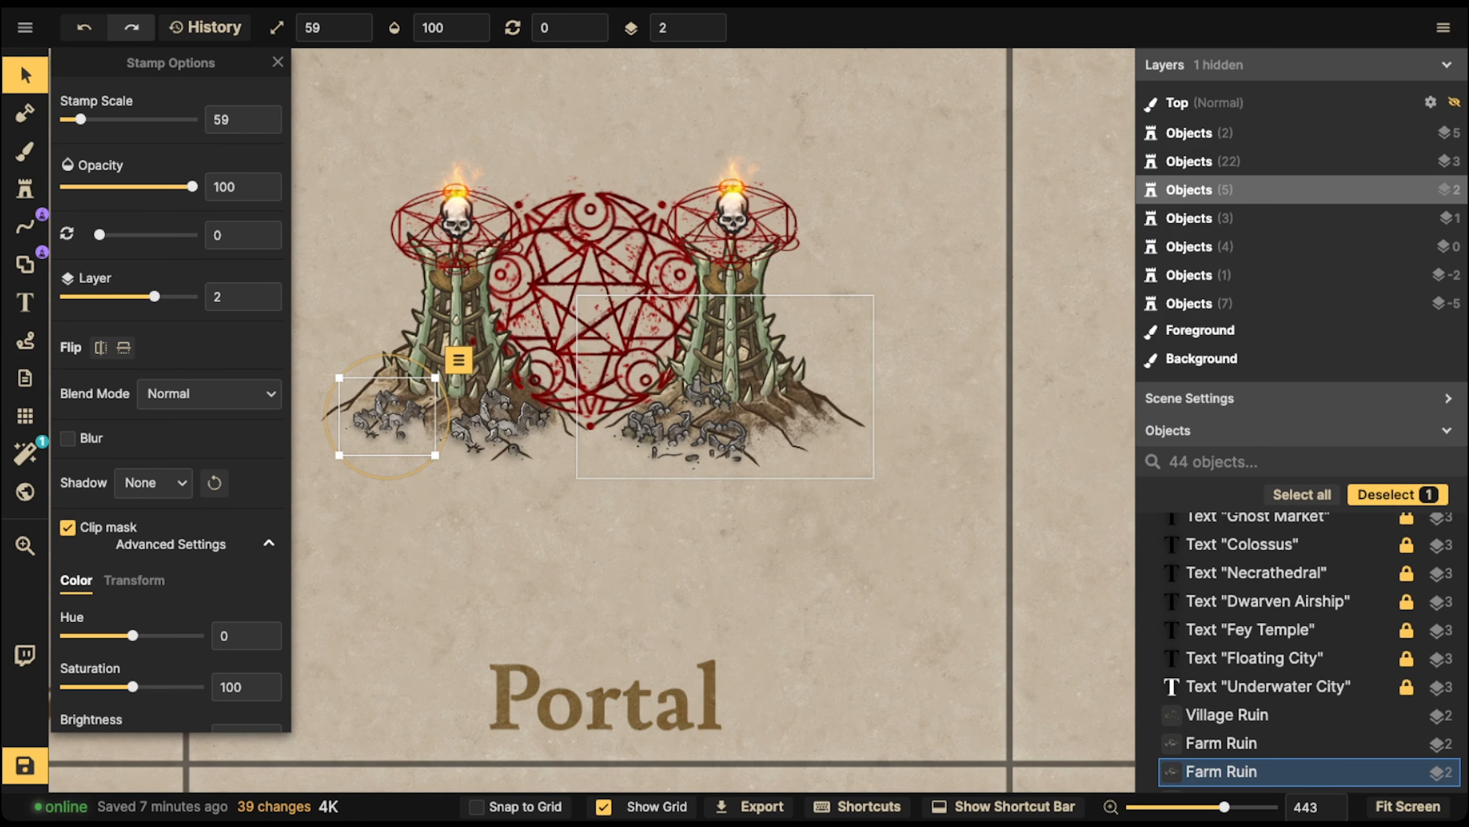
key(ctrl+v)
drag(746, 421, 800, 422)
key(Escape)
scroll(534, 221, down, 5)
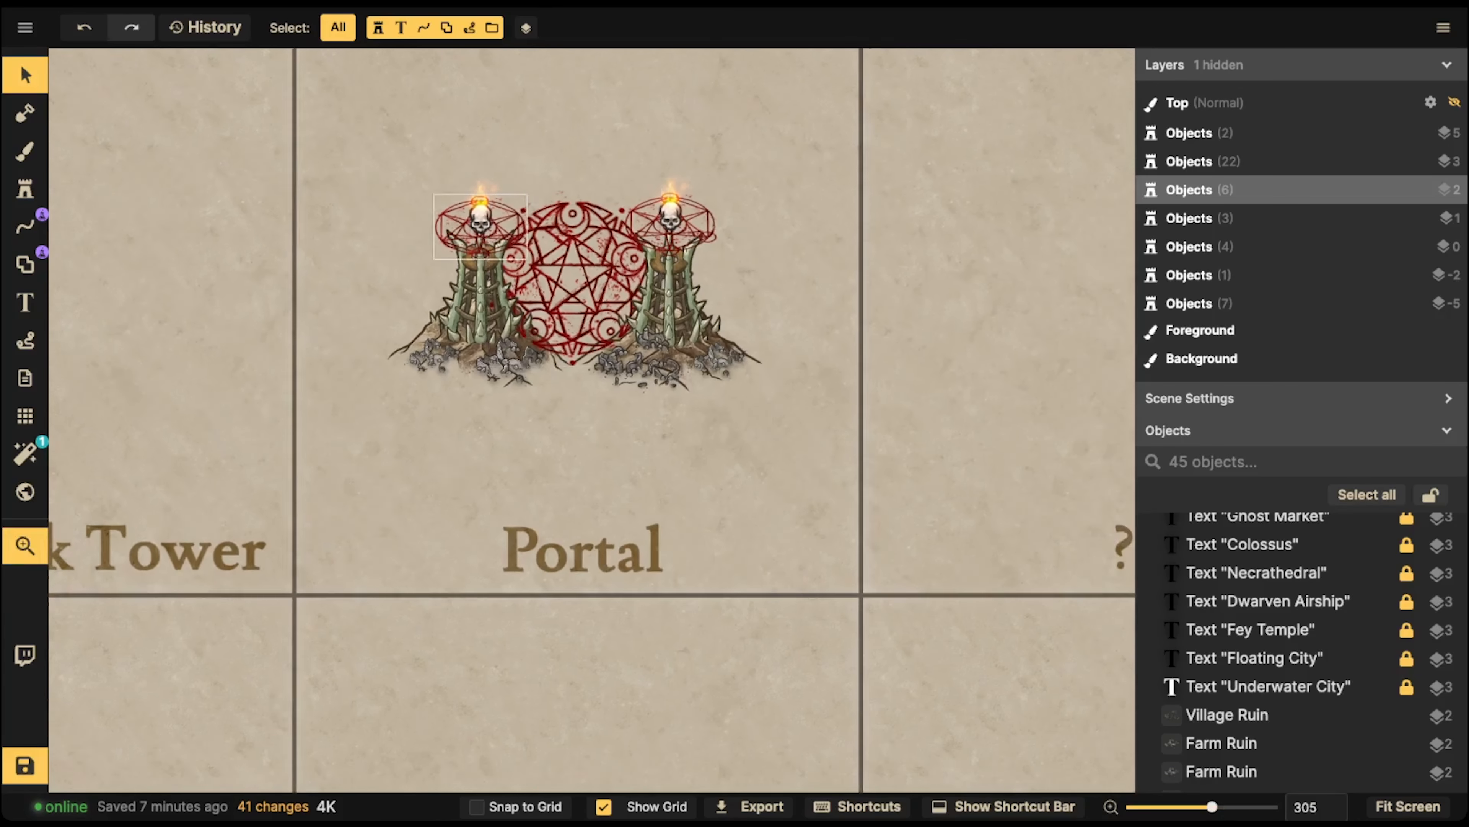
drag(360, 166, 819, 437)
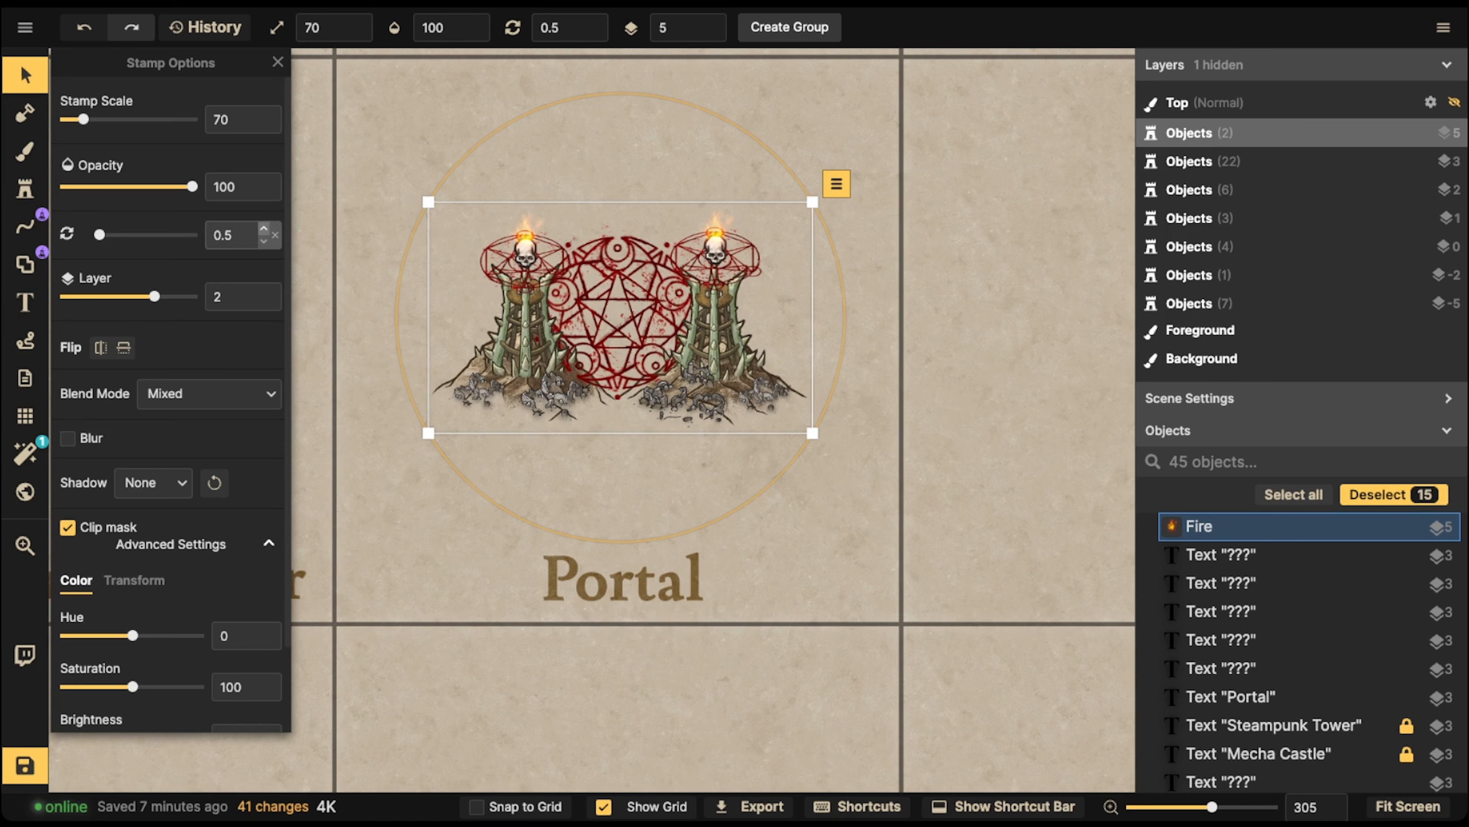
- Search the stamp catalog for "light" and widen the search from Fantasy World to all Inkarnate packs
click(25, 189)
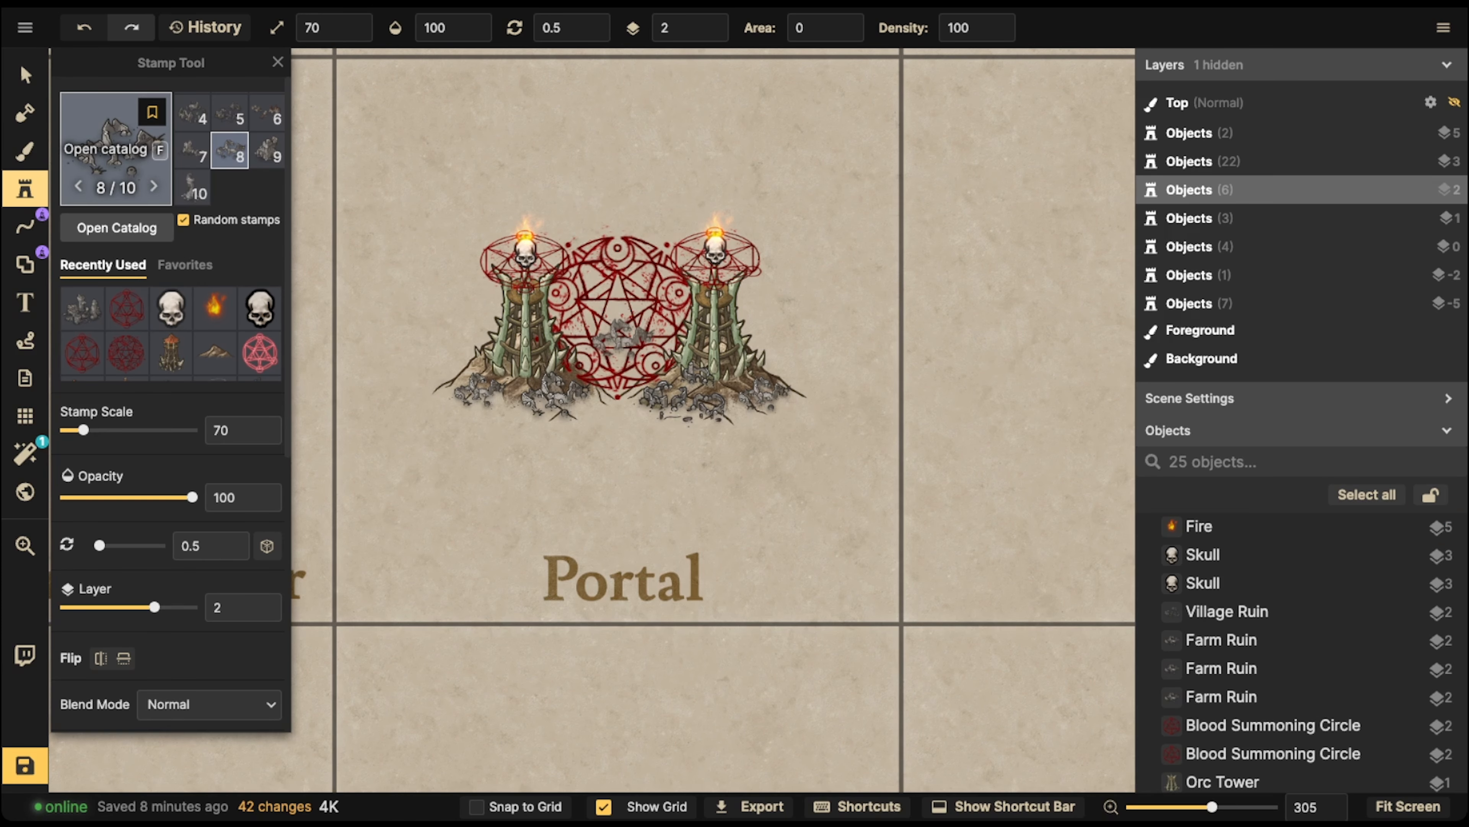
click(115, 149)
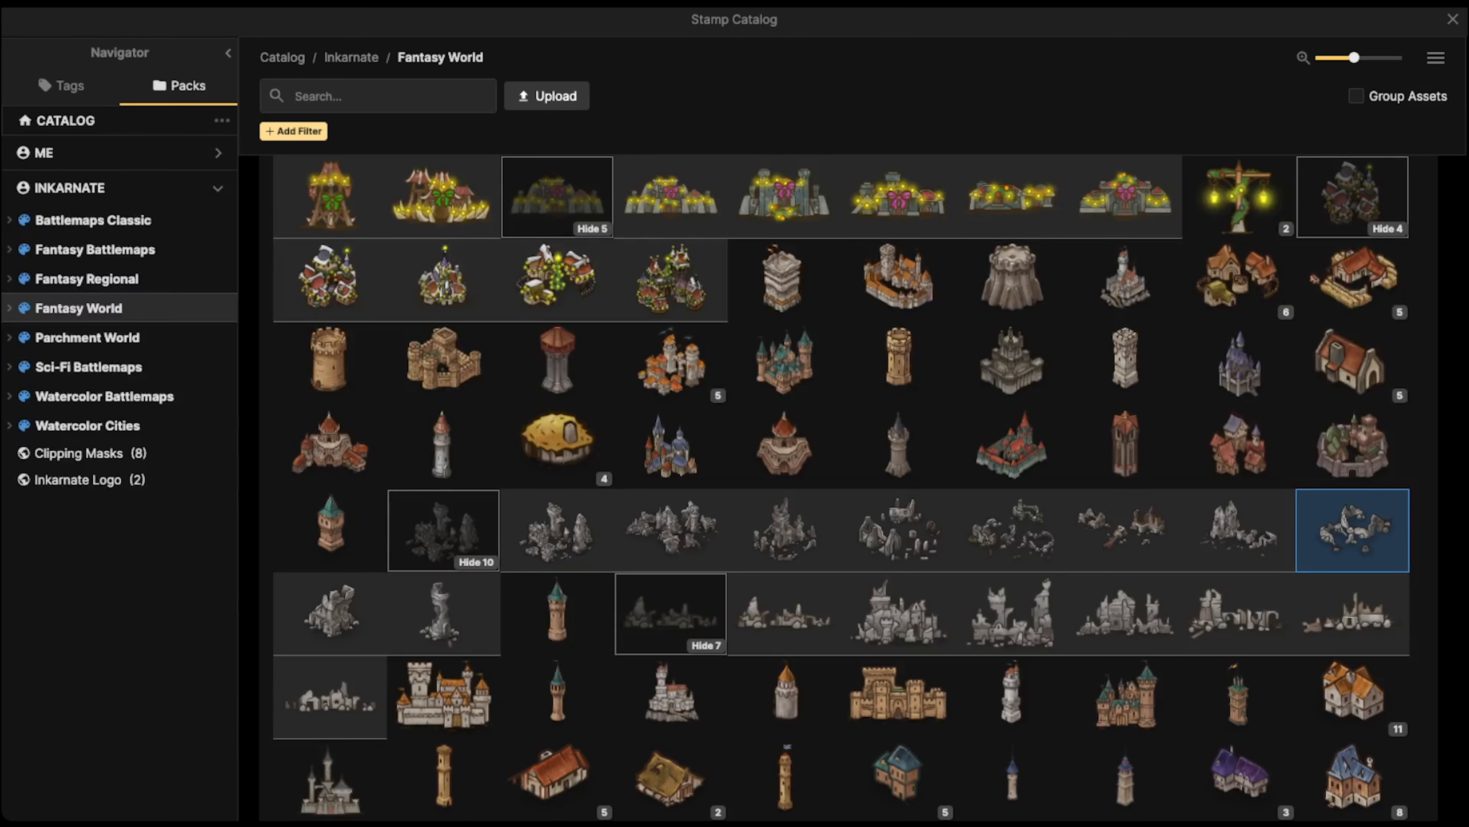
text(light)
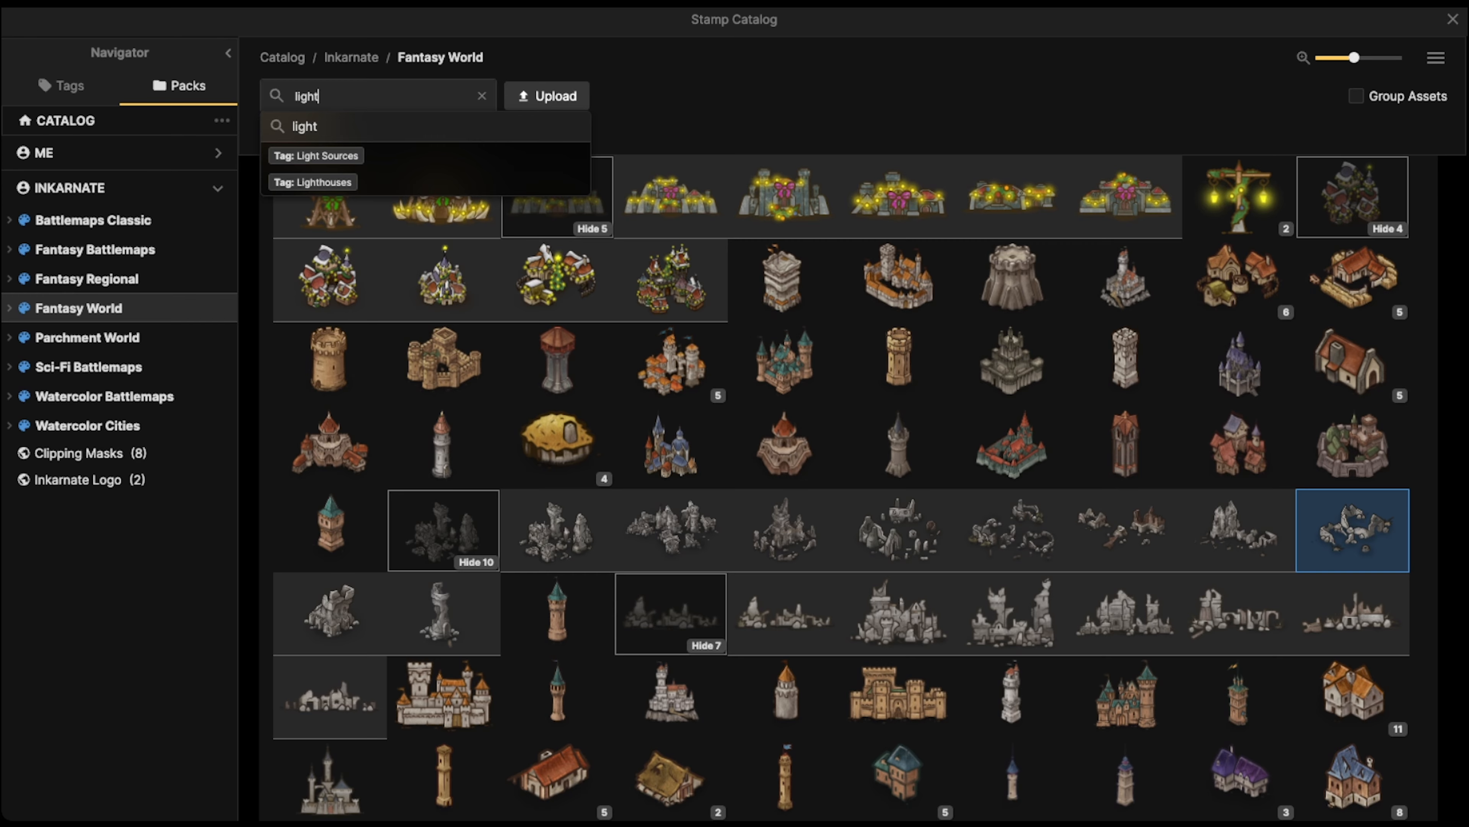
key(Return)
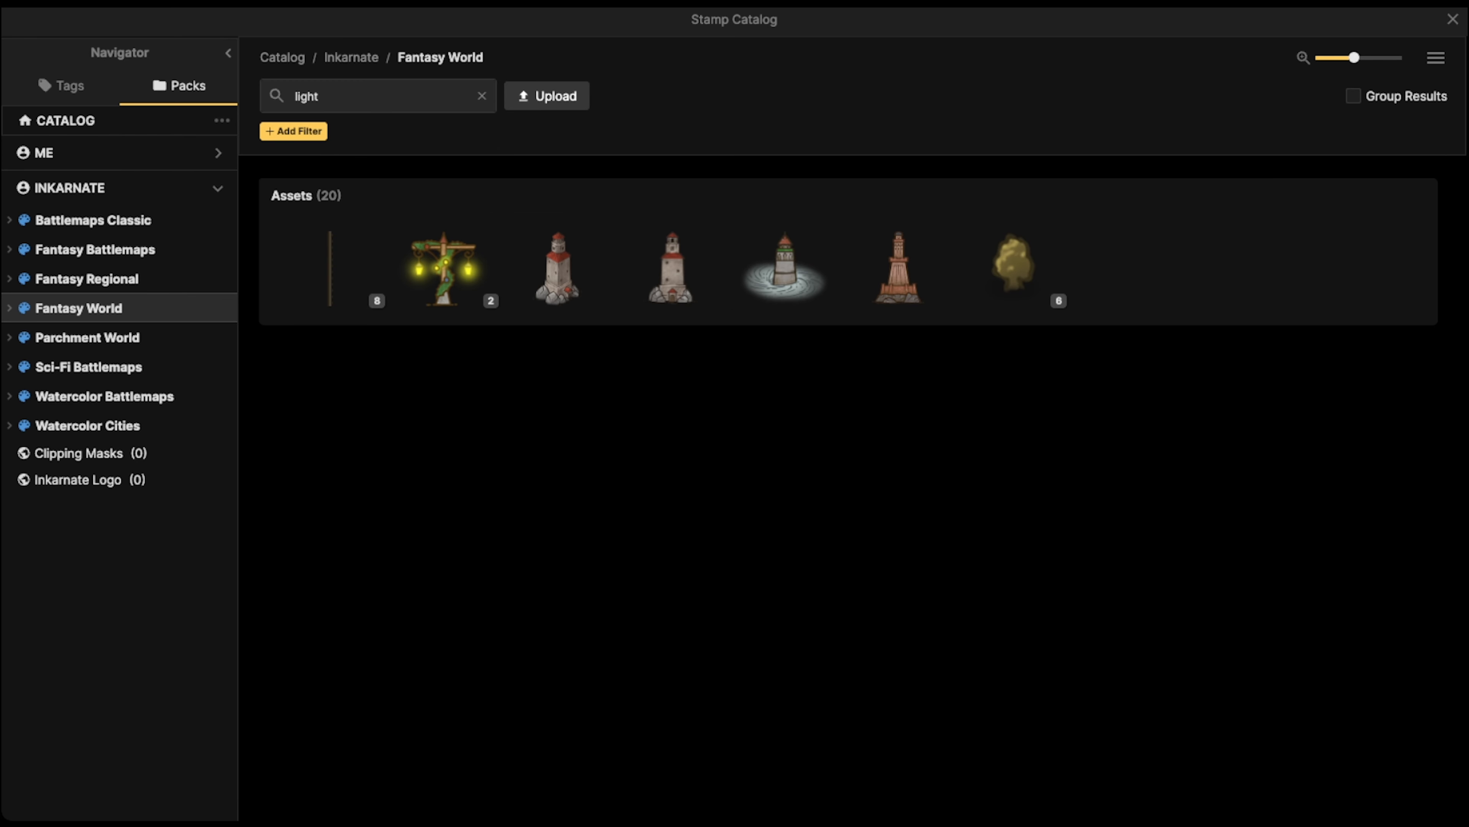
mouse_move(443, 268)
click(352, 56)
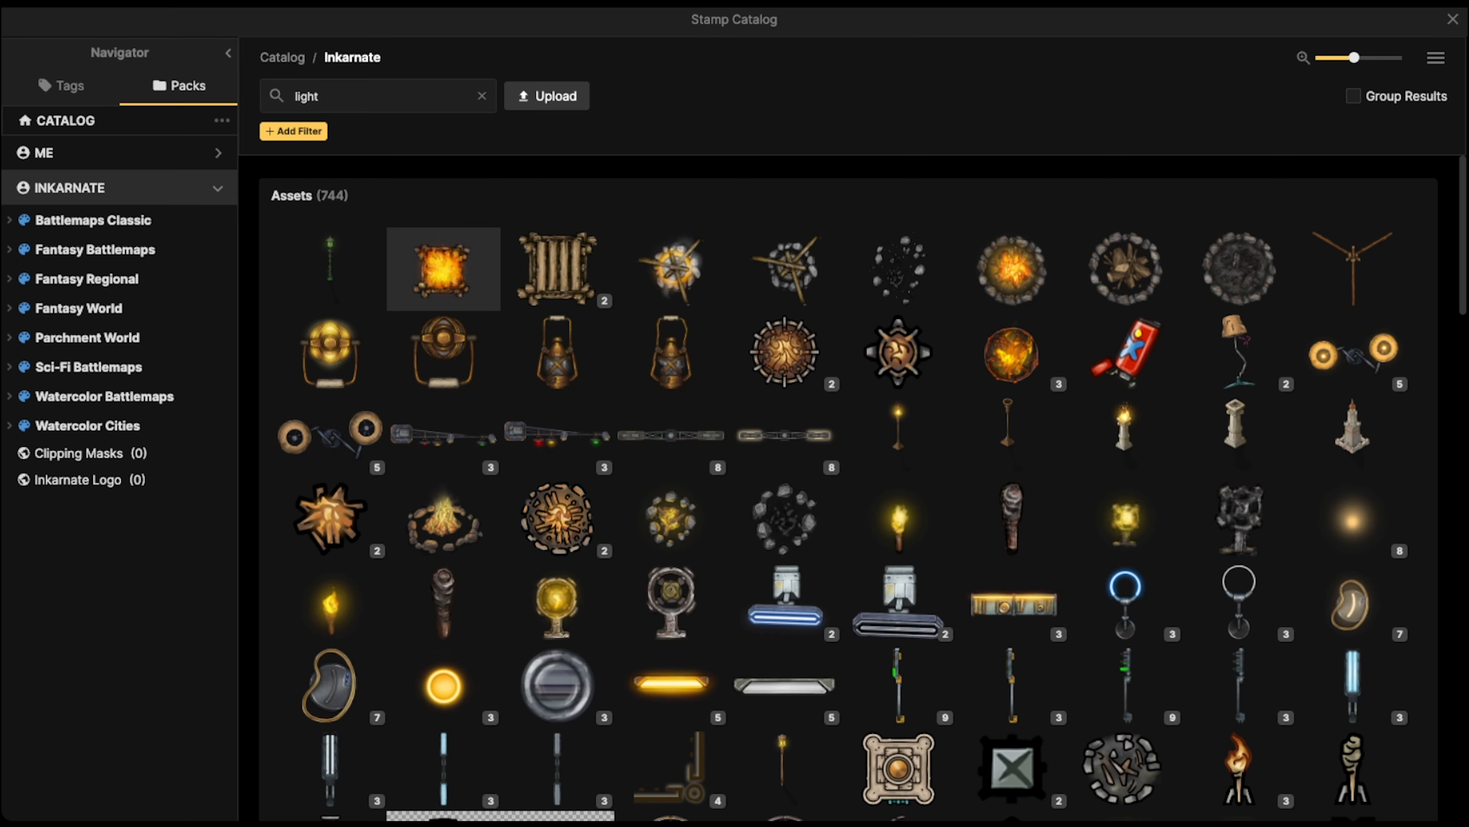
- Choose the red round neon light stamp from the Sci-Fi Battlemaps pack
scroll(1131, 492, down, 10)
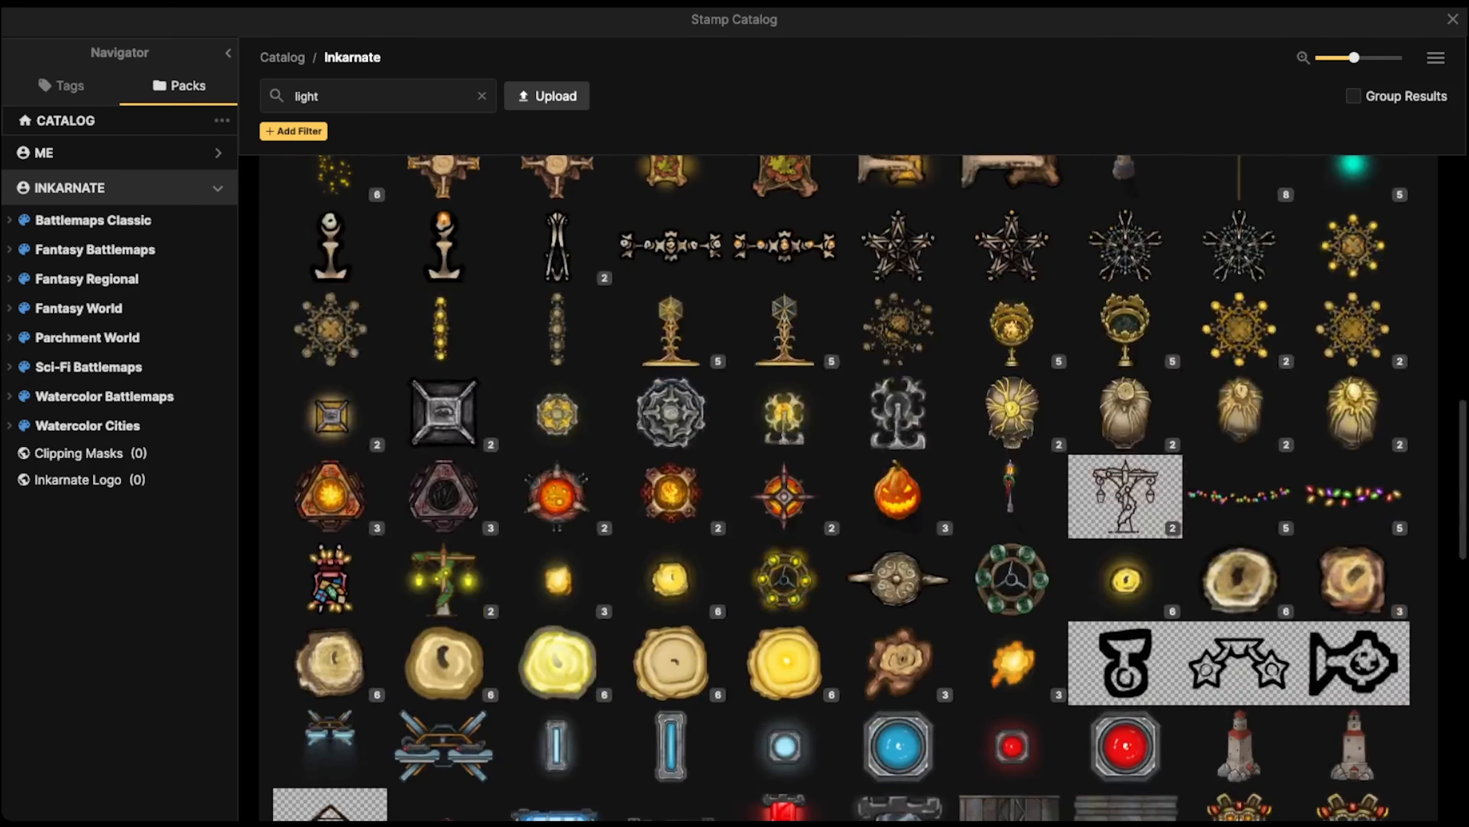
scroll(1125, 606, up, 5)
scroll(898, 622, down, 17)
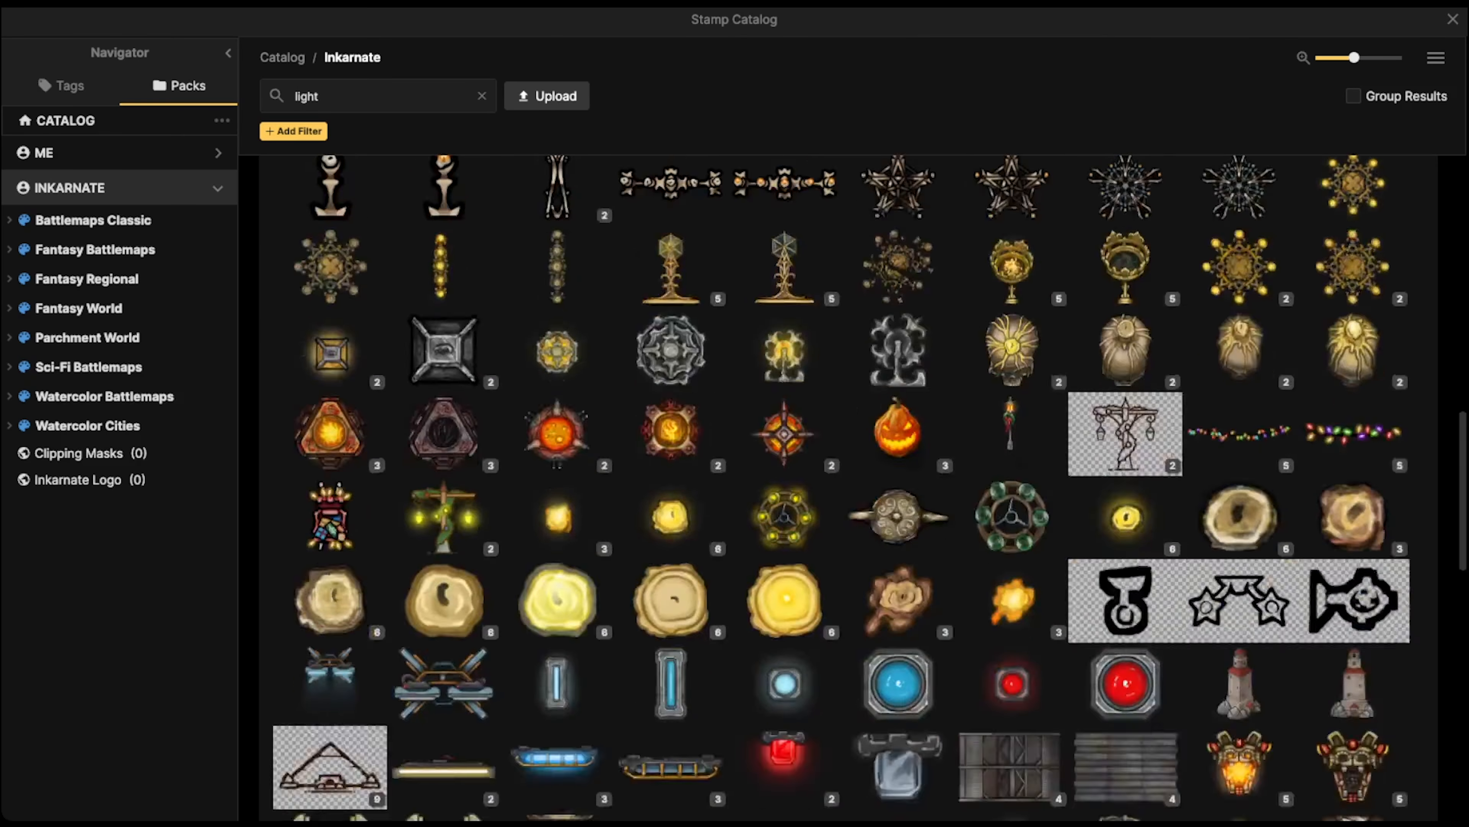
scroll(898, 622, down, 6)
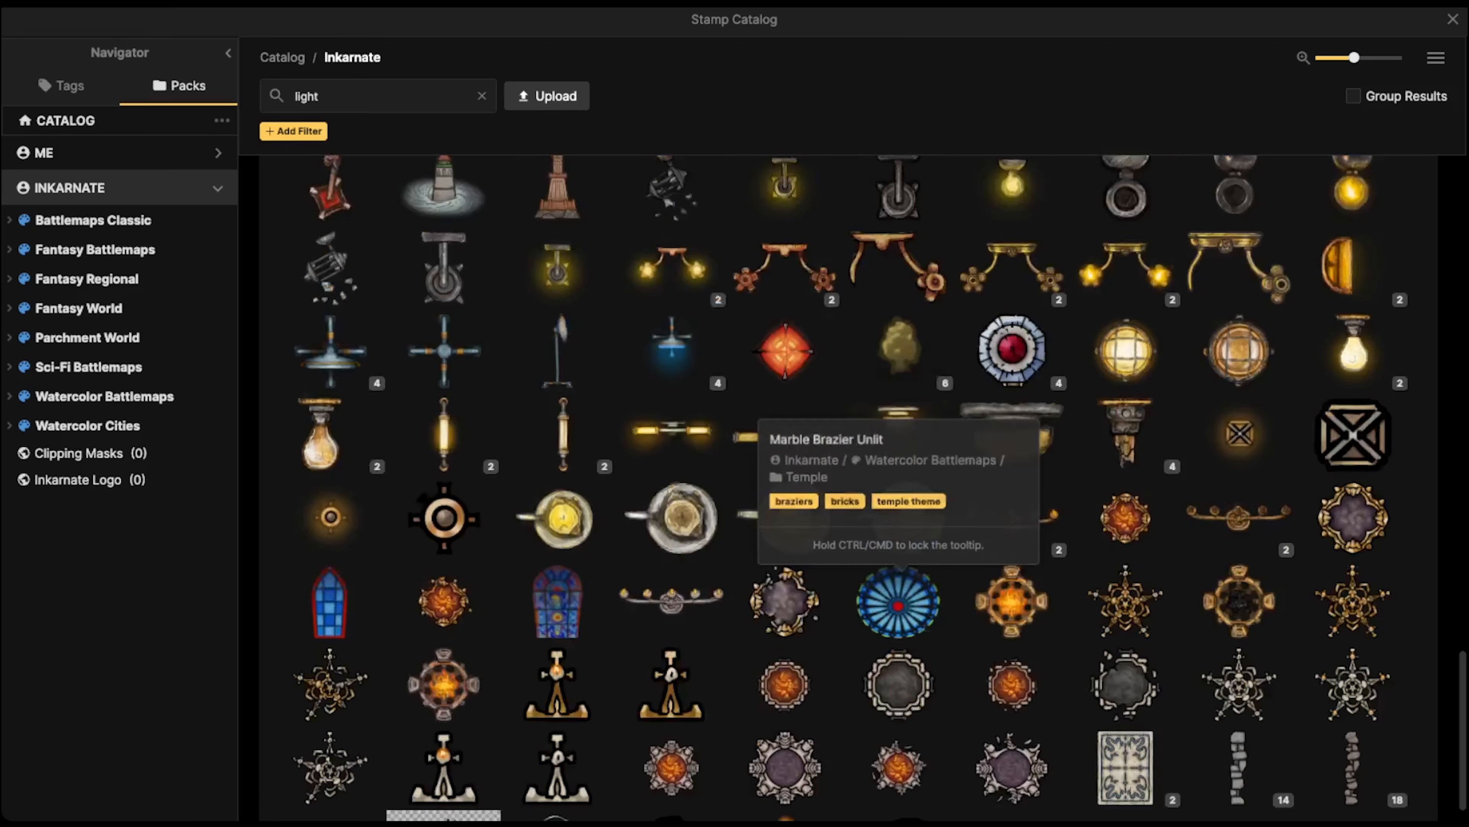
scroll(897, 622, up, 9)
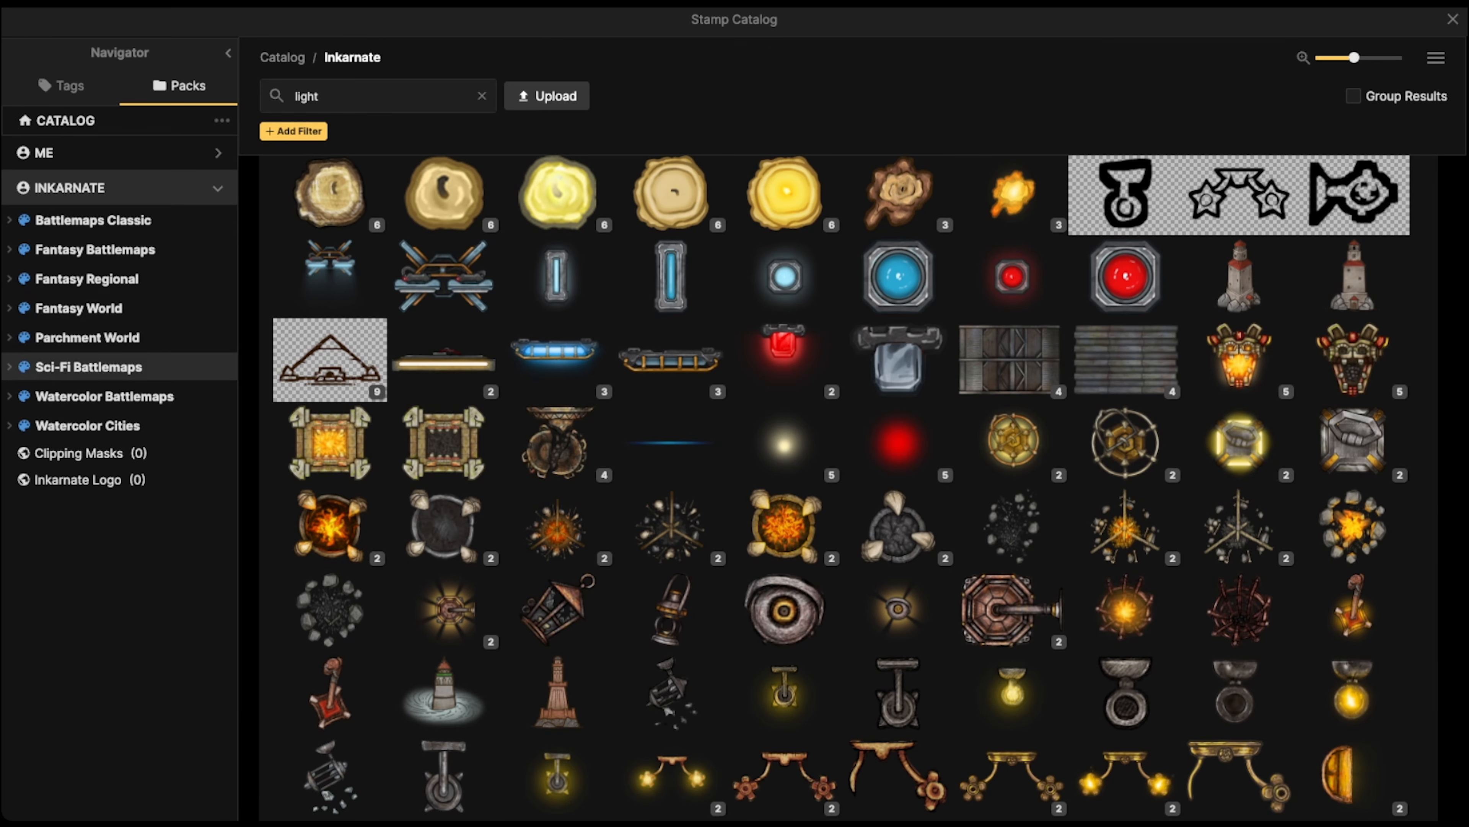
click(87, 366)
click(894, 600)
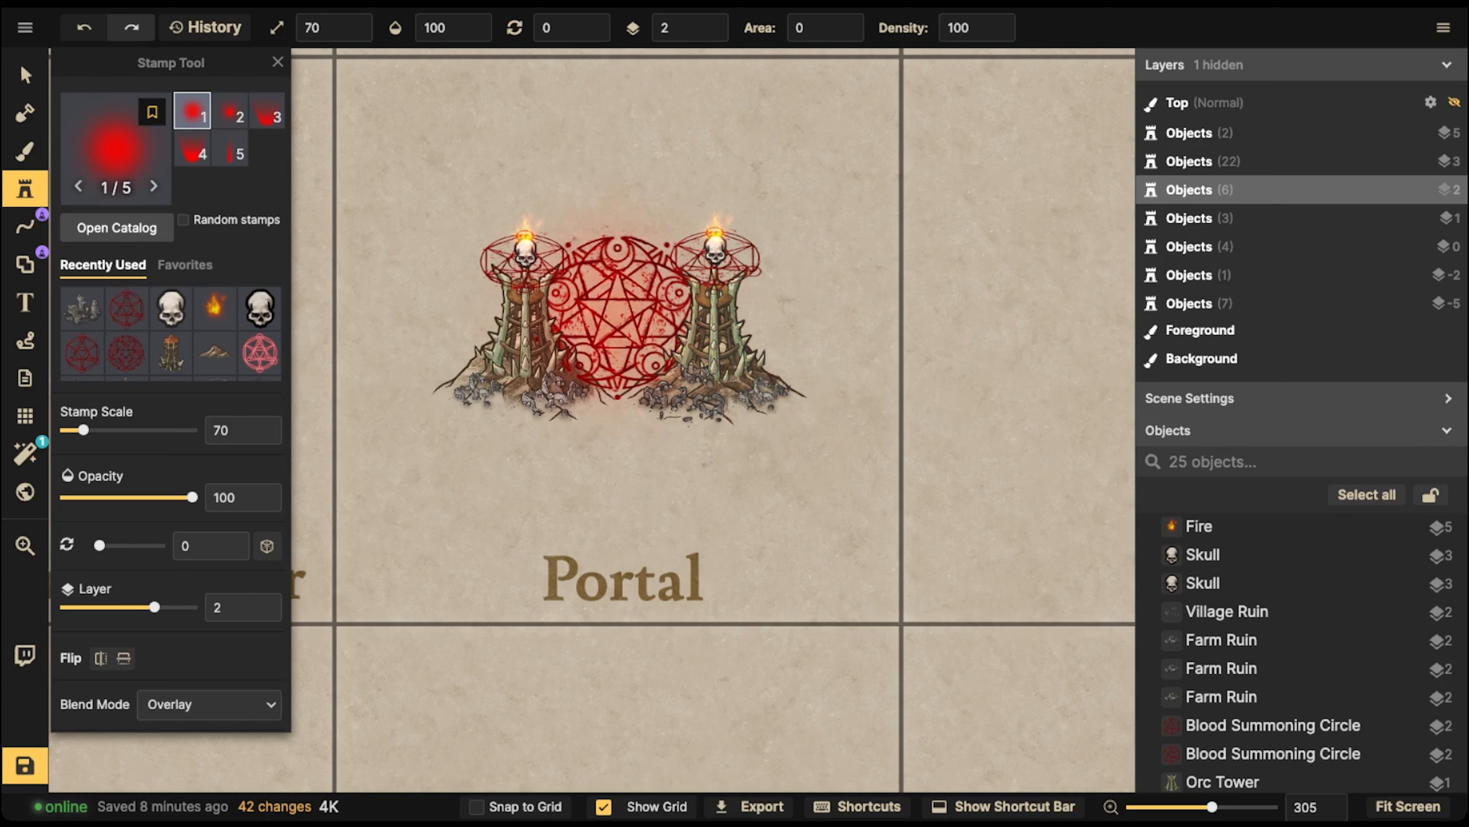
- Place the red light at scale 70 on layer 2 and center it over the large summoning circle
click(618, 315)
click(25, 75)
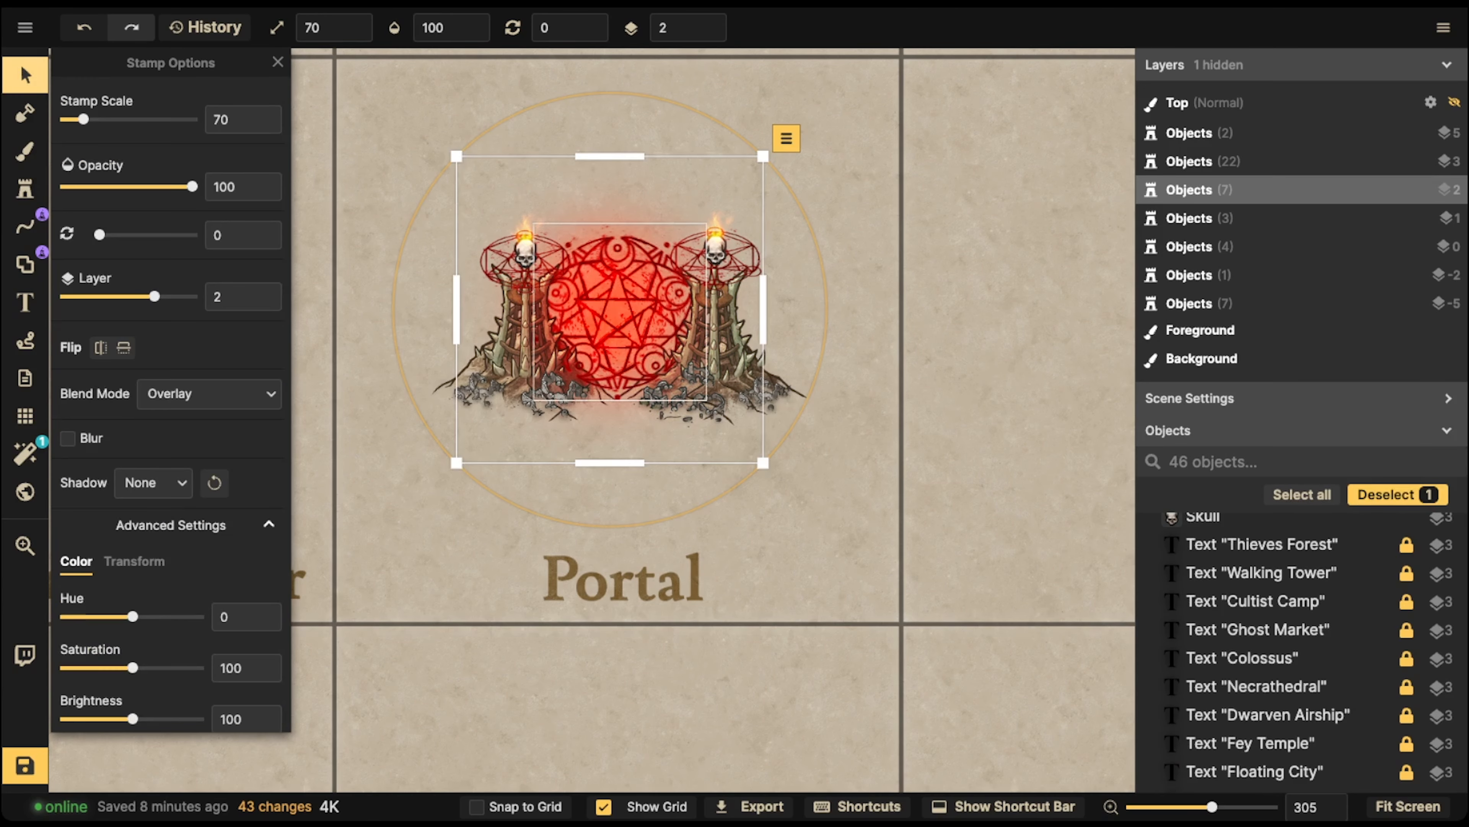
mouse_move(614, 312)
mouse_down()
mouse_move(641, 317)
mouse_move(612, 321)
mouse_move(634, 299)
mouse_move(622, 313)
mouse_up()
- Compare blend modes for the red light over the summoning circle and set it to Lighten
click(208, 394)
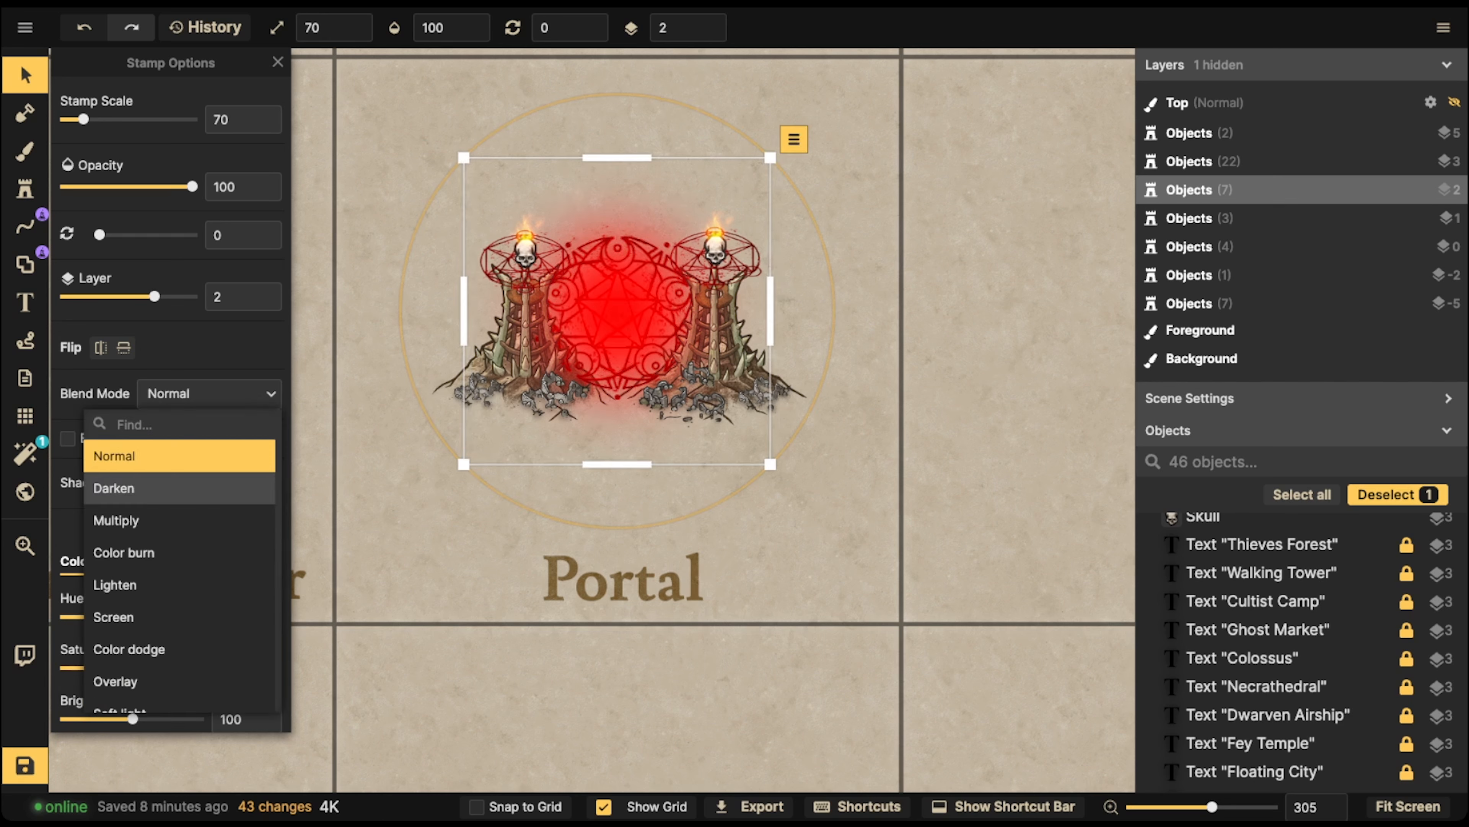
key(Down)
key(Down)
key(Down)
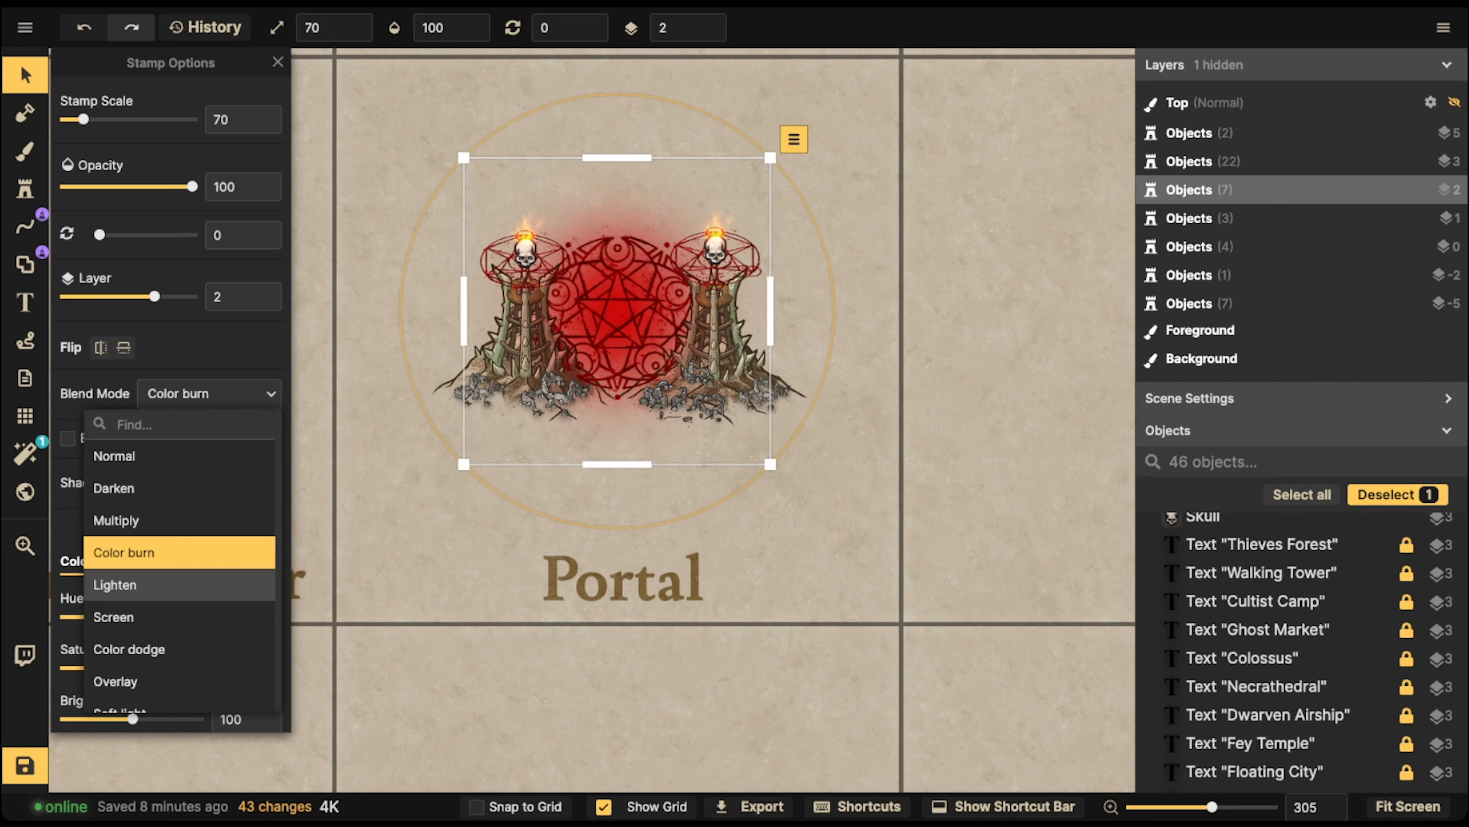
key(Down)
key(Up)
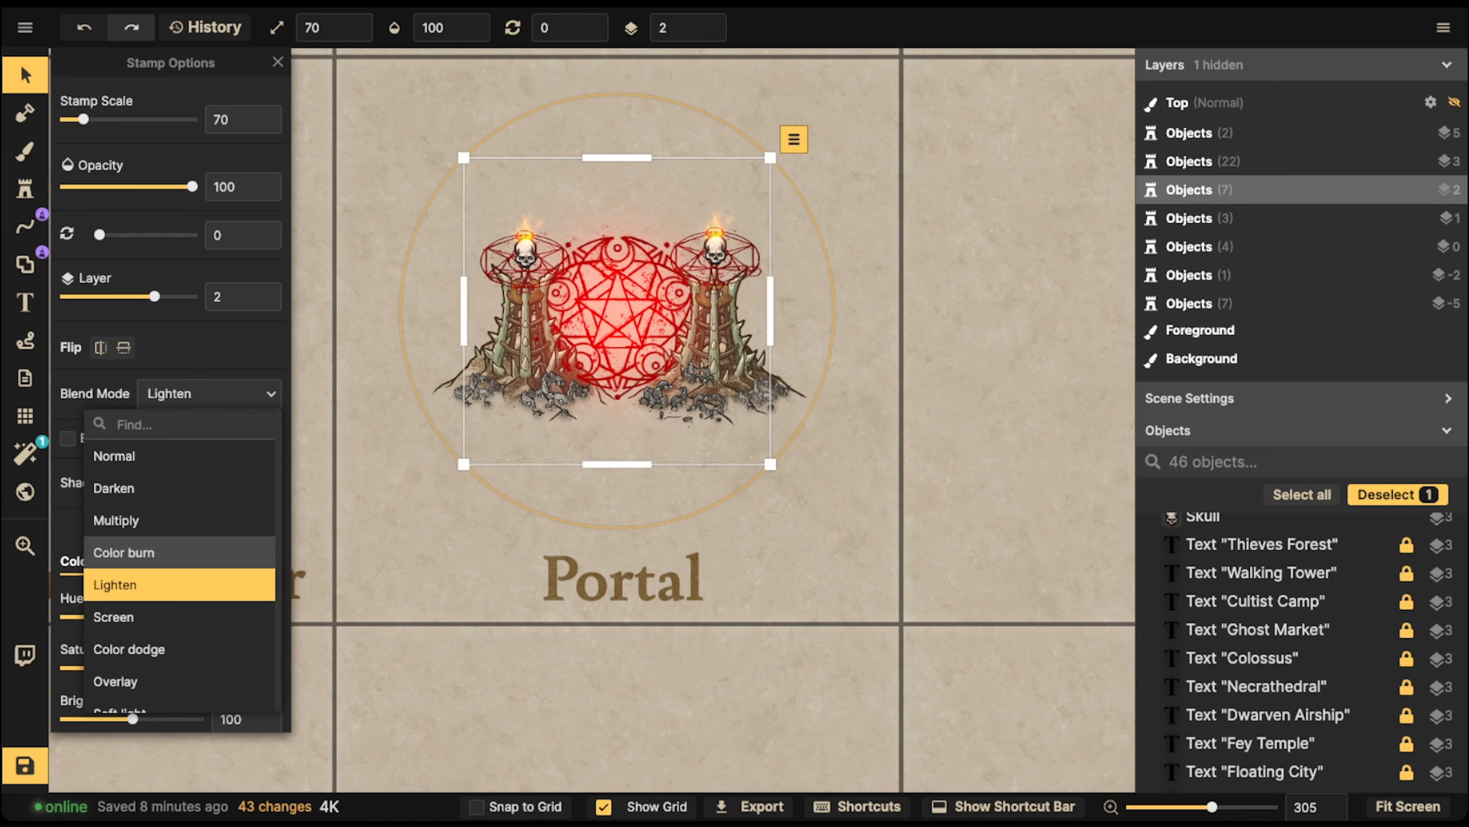
click(219, 394)
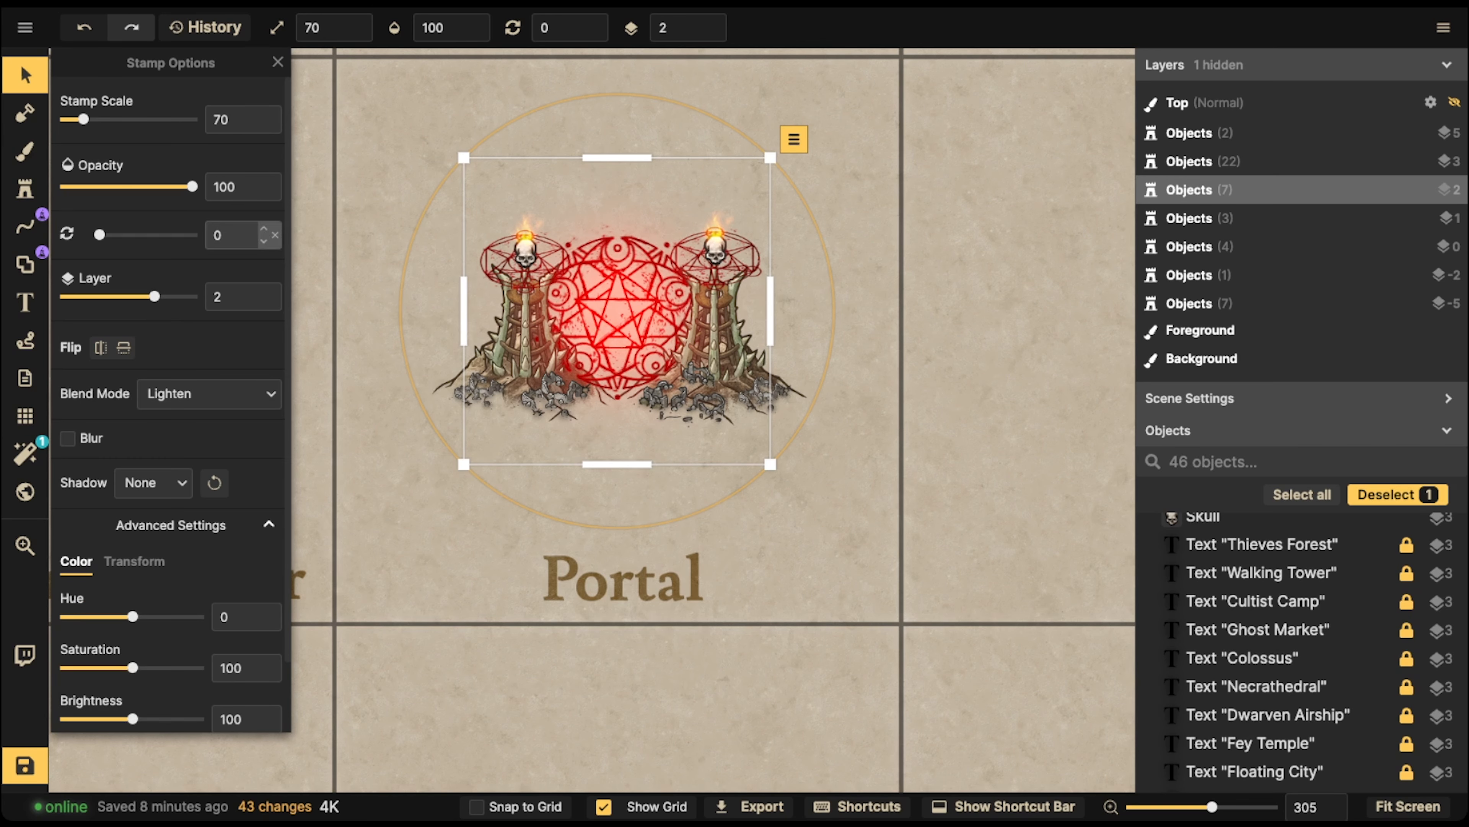
- Duplicate the red light, shrink the copy to scale 10 and position it at the center of the summoning circle
scroll(630, 298, down, 2)
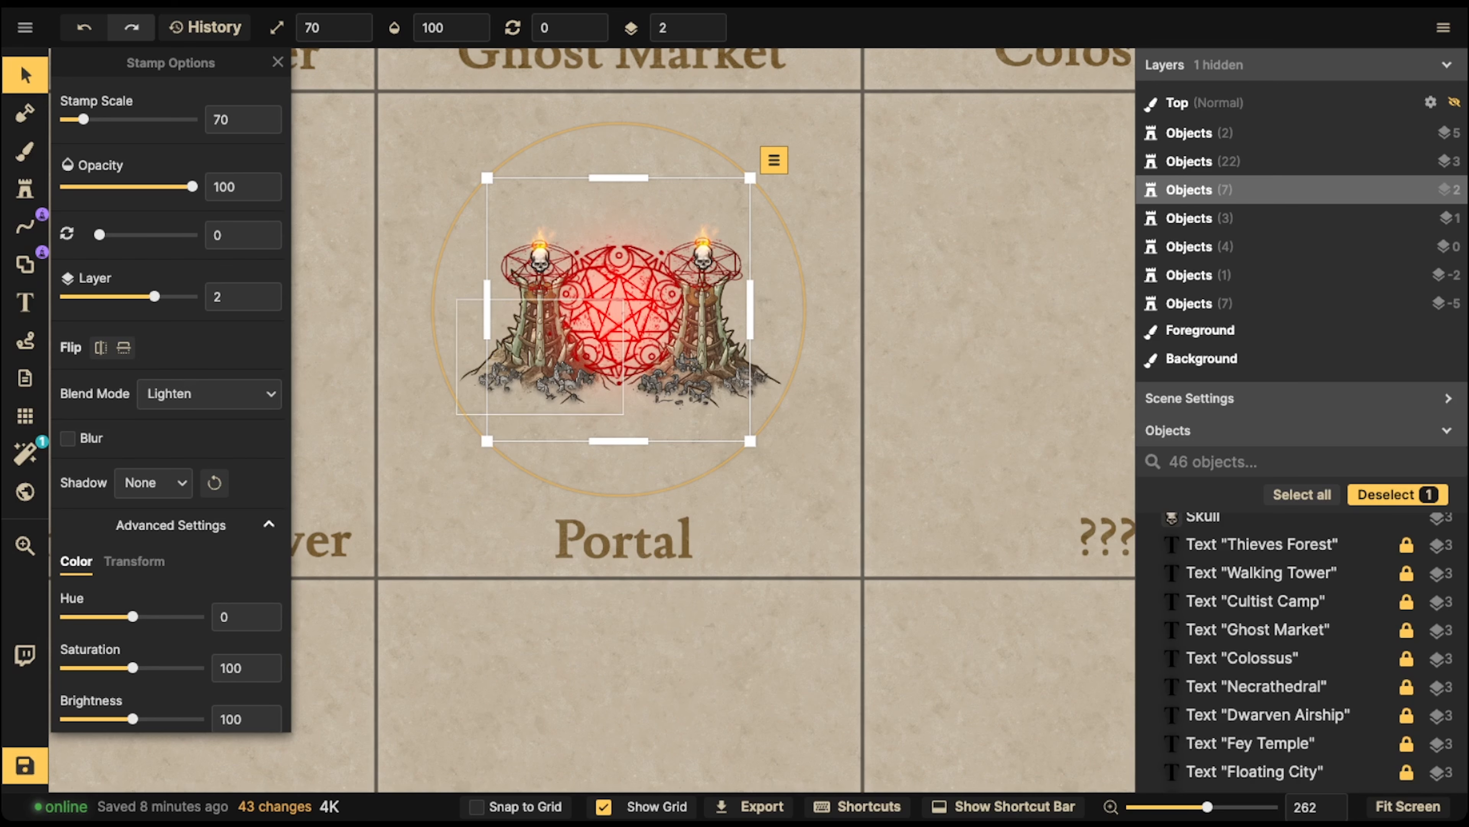
key(ctrl+c)
key(ctrl+v)
scroll(616, 334, up, 2)
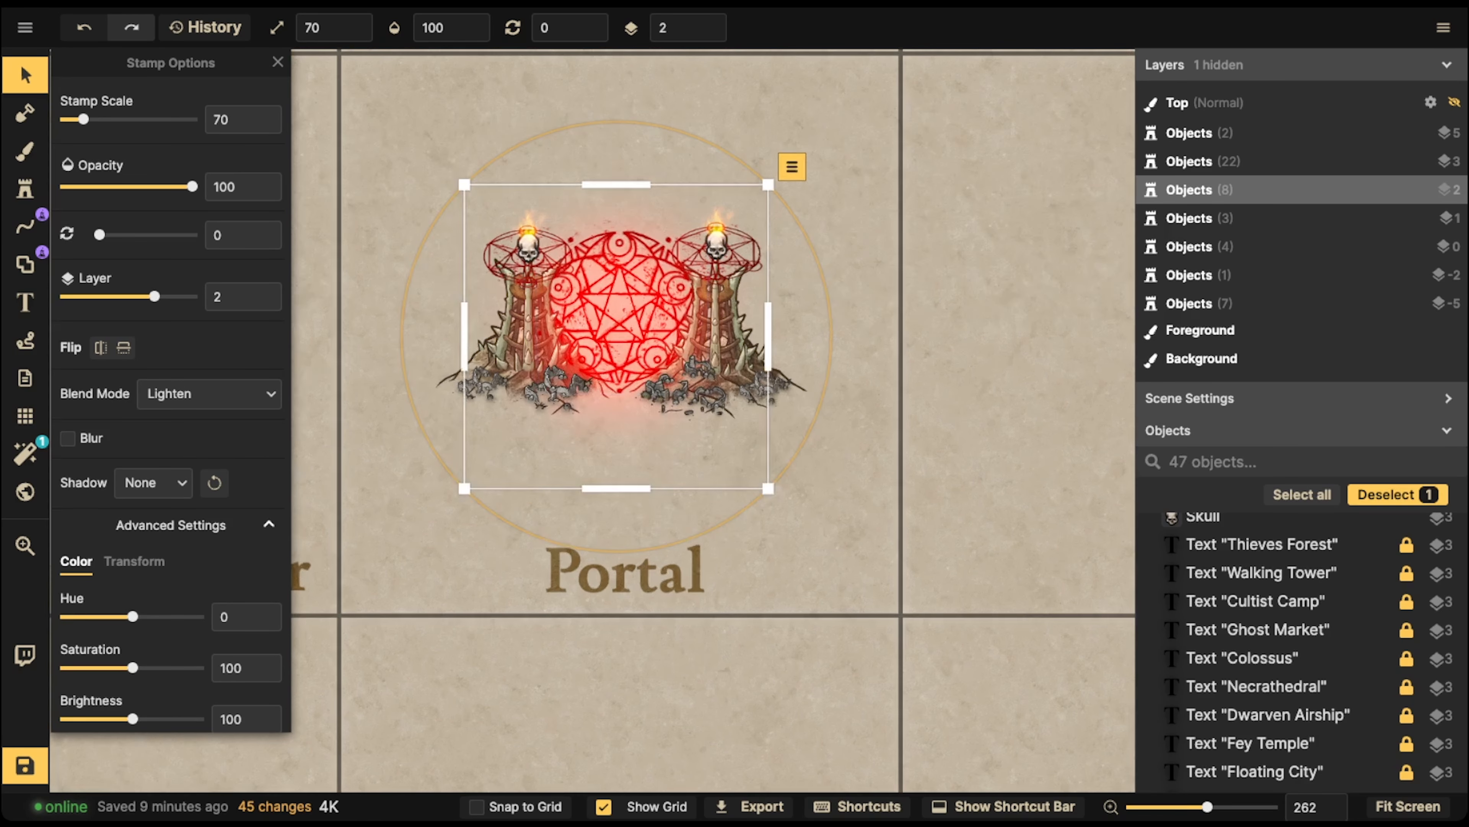
scroll(617, 334, up, 1)
key(bracketleft)
key(bracketleft)
key(bracketleft)
key(bracketleft)
key(bracketleft)
key(bracketleft)
drag(616, 336, 618, 320)
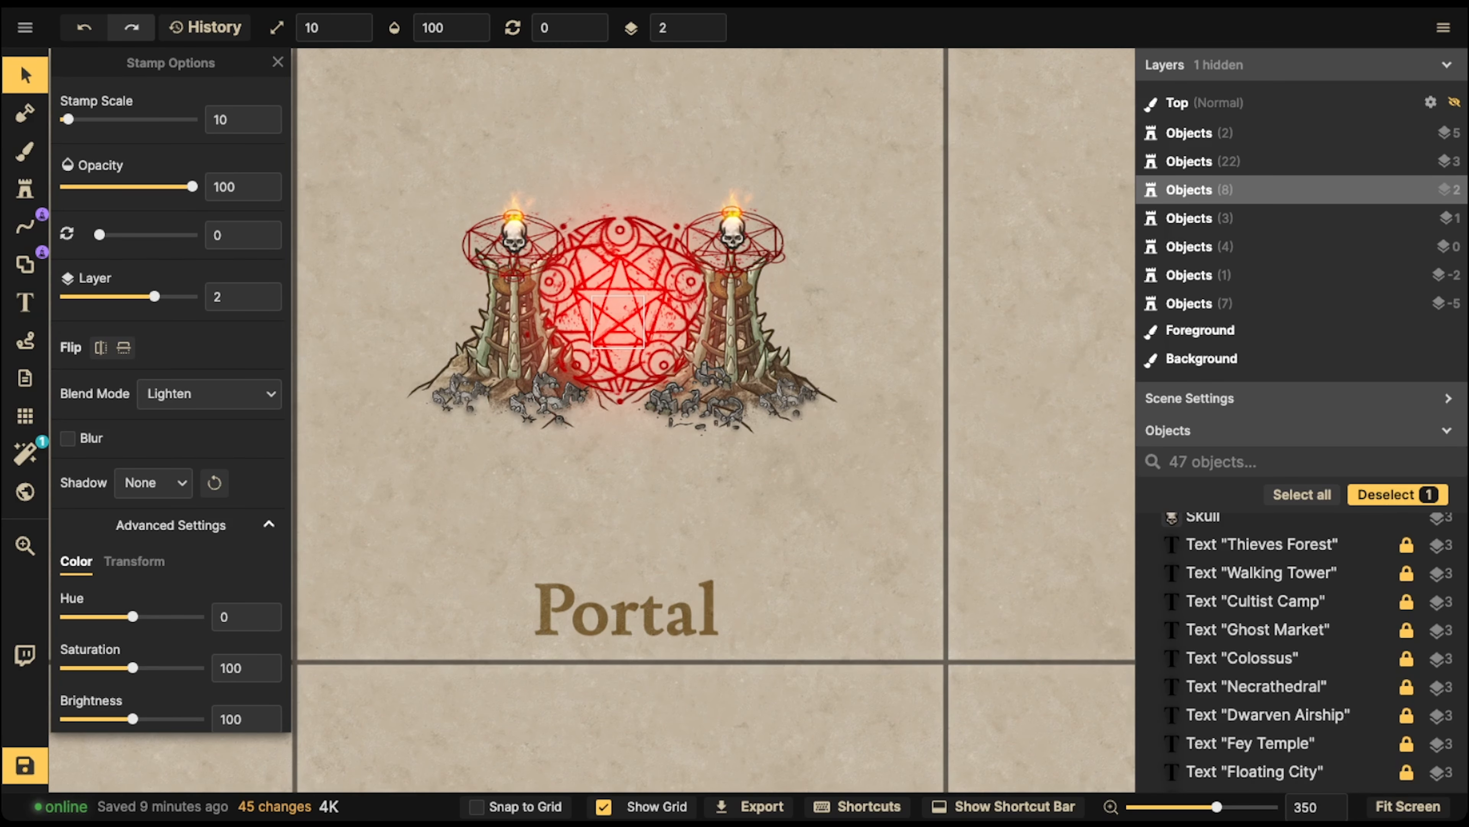
- Set the small red light's blend mode to Normal and its scale to 20
click(209, 394)
click(98, 491)
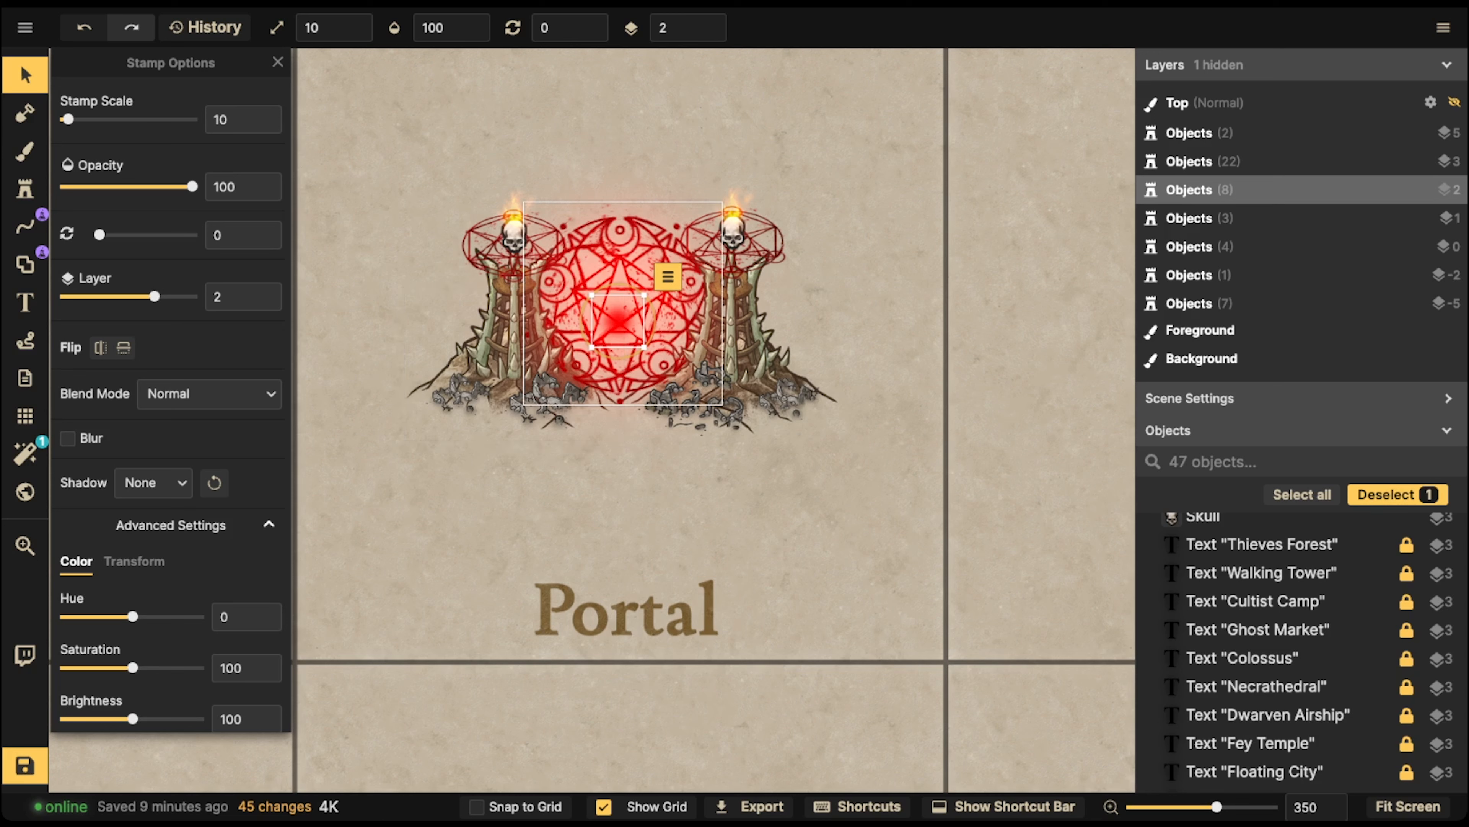
key(bracketright)
key(bracketright)
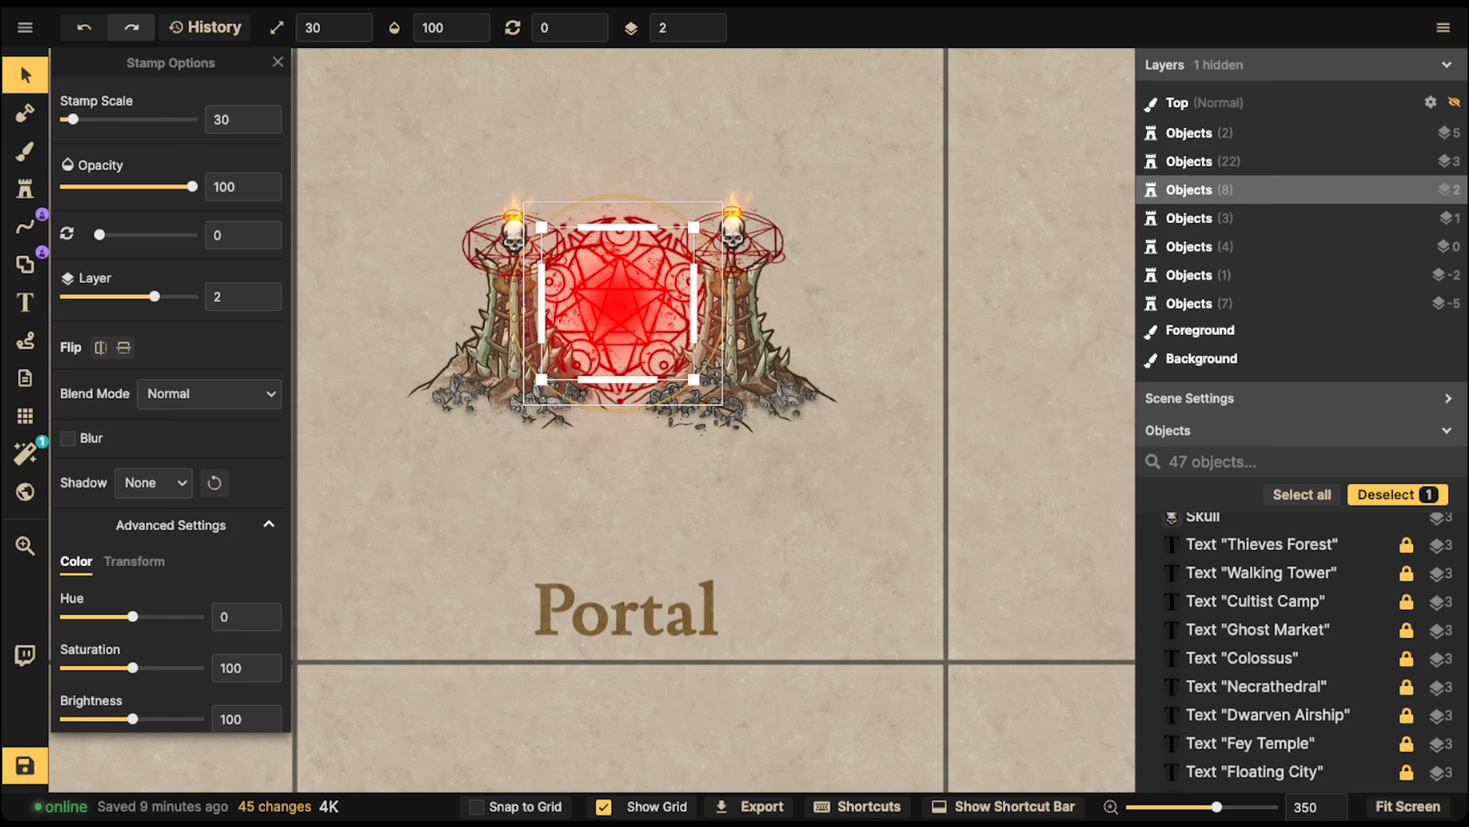
key(bracketleft)
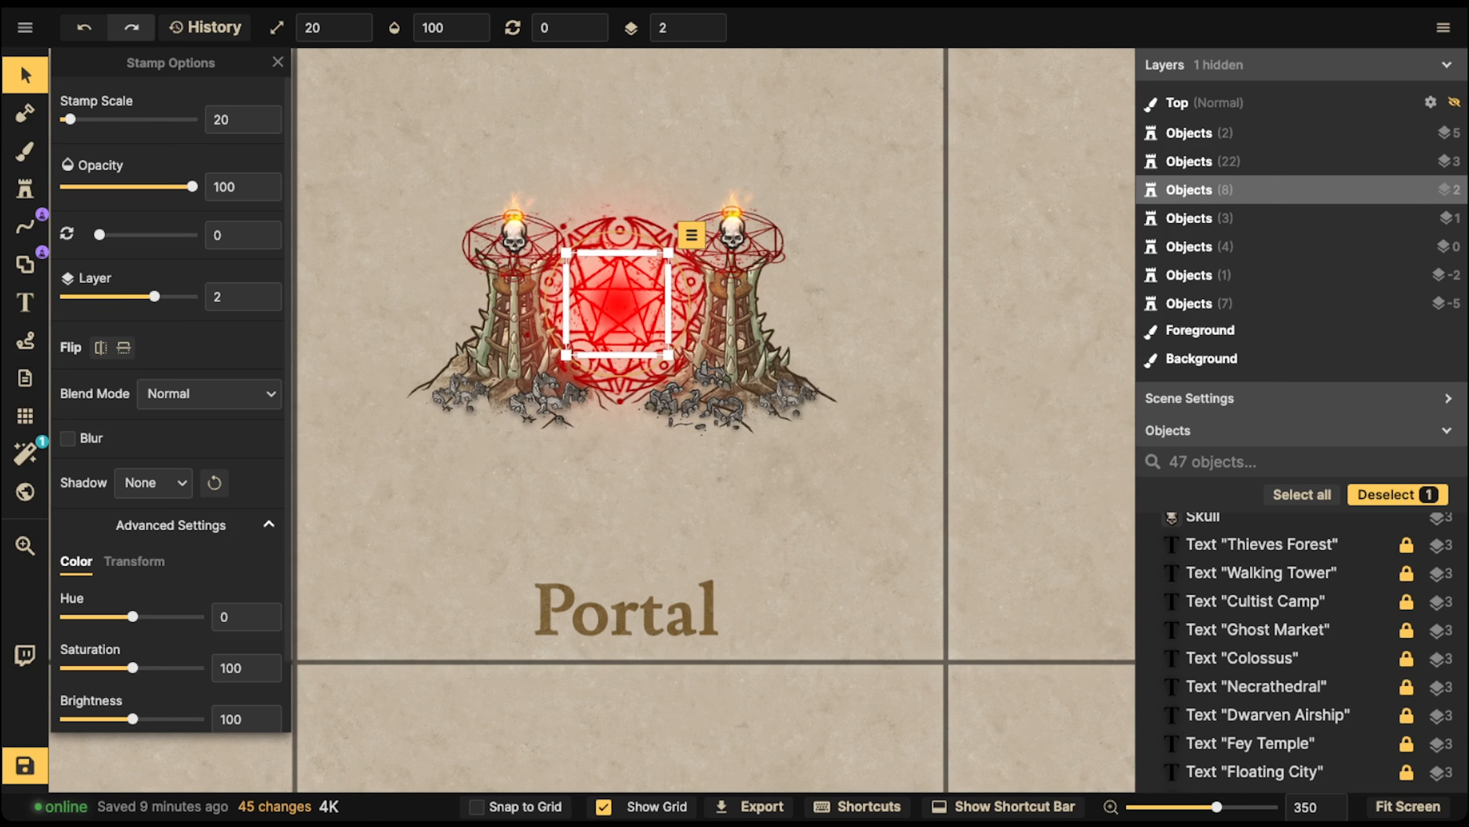
- Set the small red light's blend mode to Overlay and move it onto the left tower's flaming skull
click(208, 394)
click(110, 681)
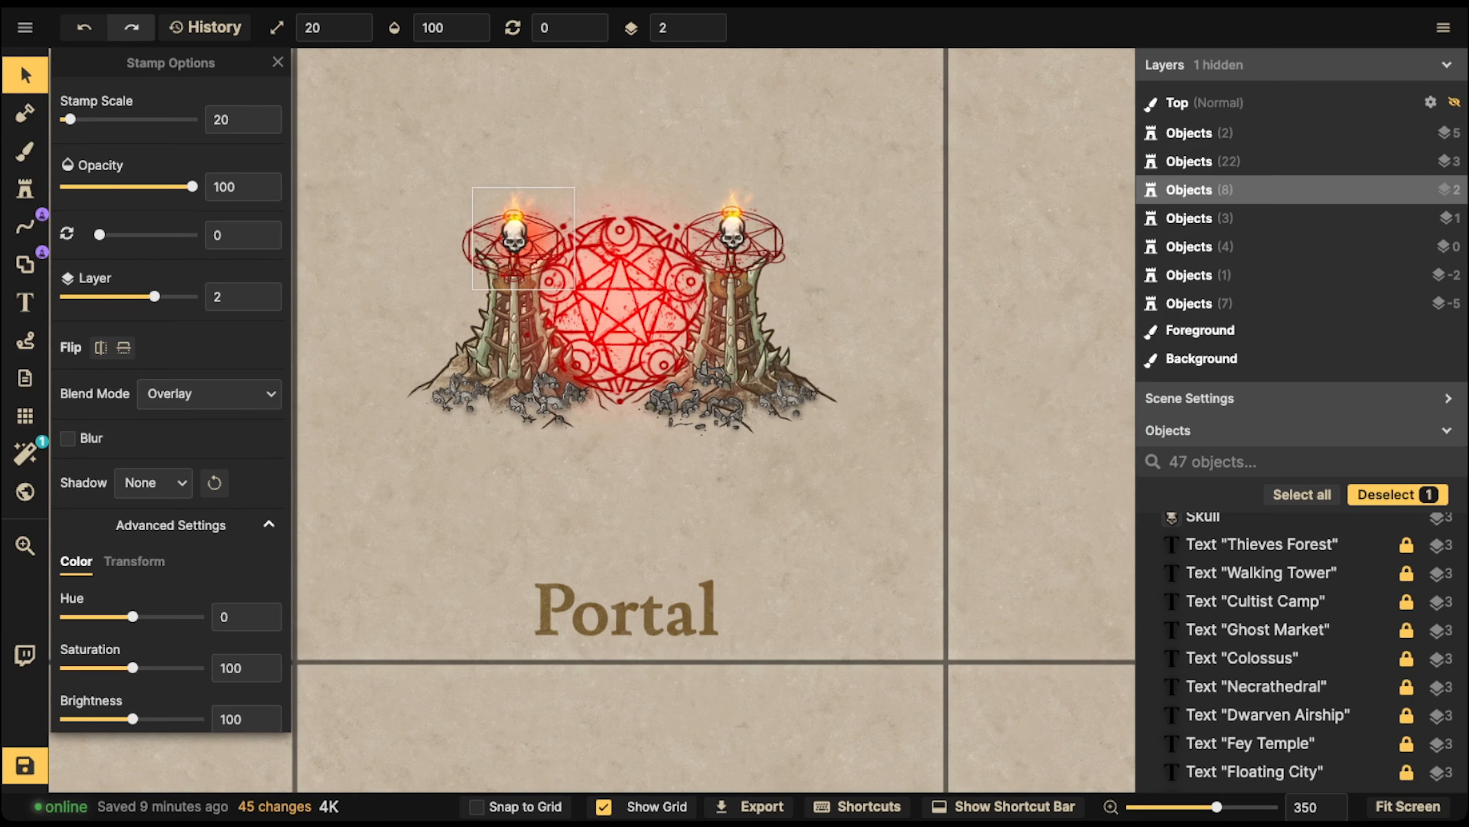
drag(518, 237, 517, 236)
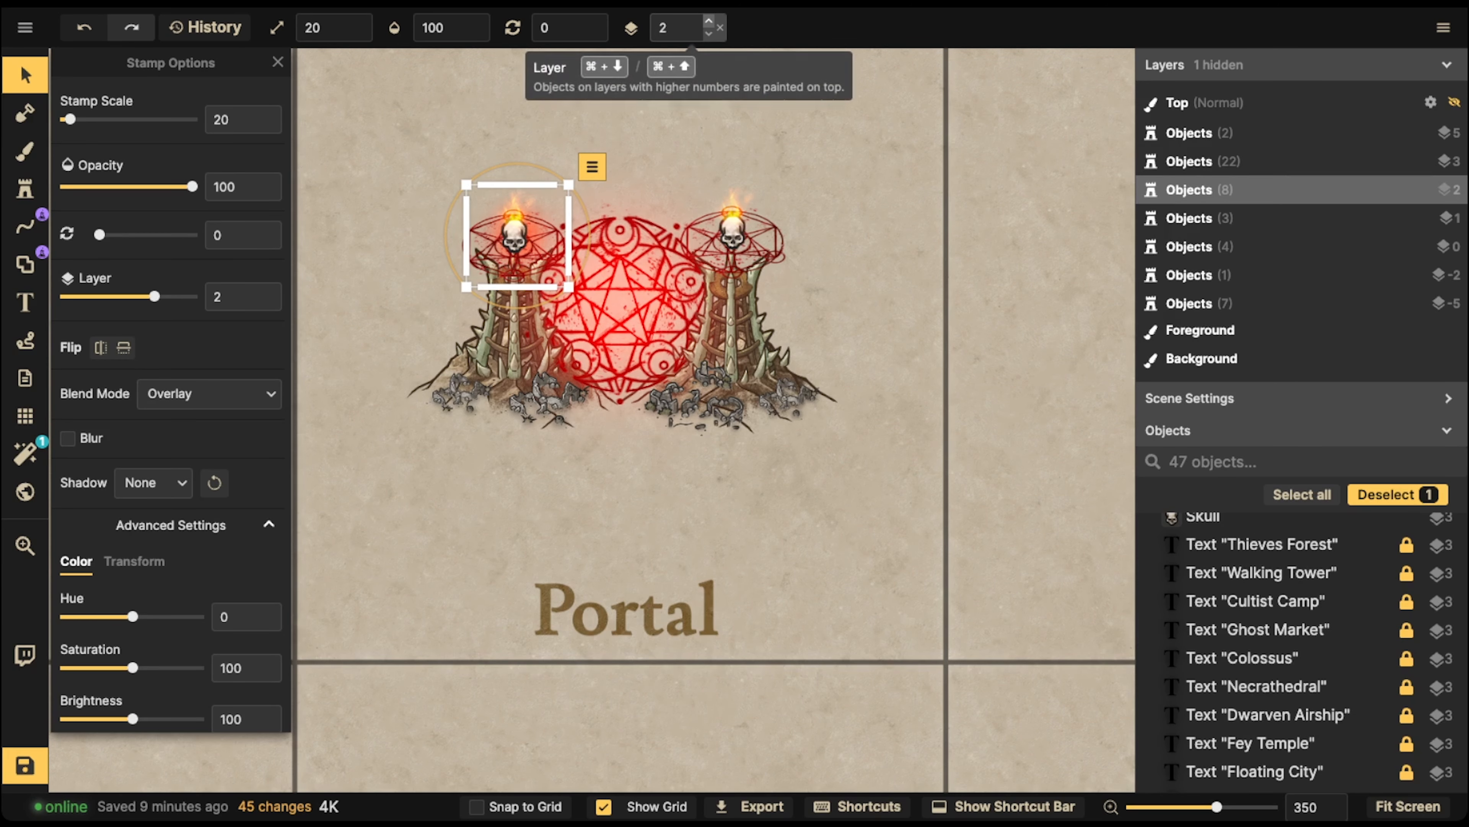
- Raise the left skull's red light to layer 4 and center it over the skull at scale 20
click(708, 21)
drag(569, 185, 595, 160)
drag(516, 239, 516, 232)
click(709, 22)
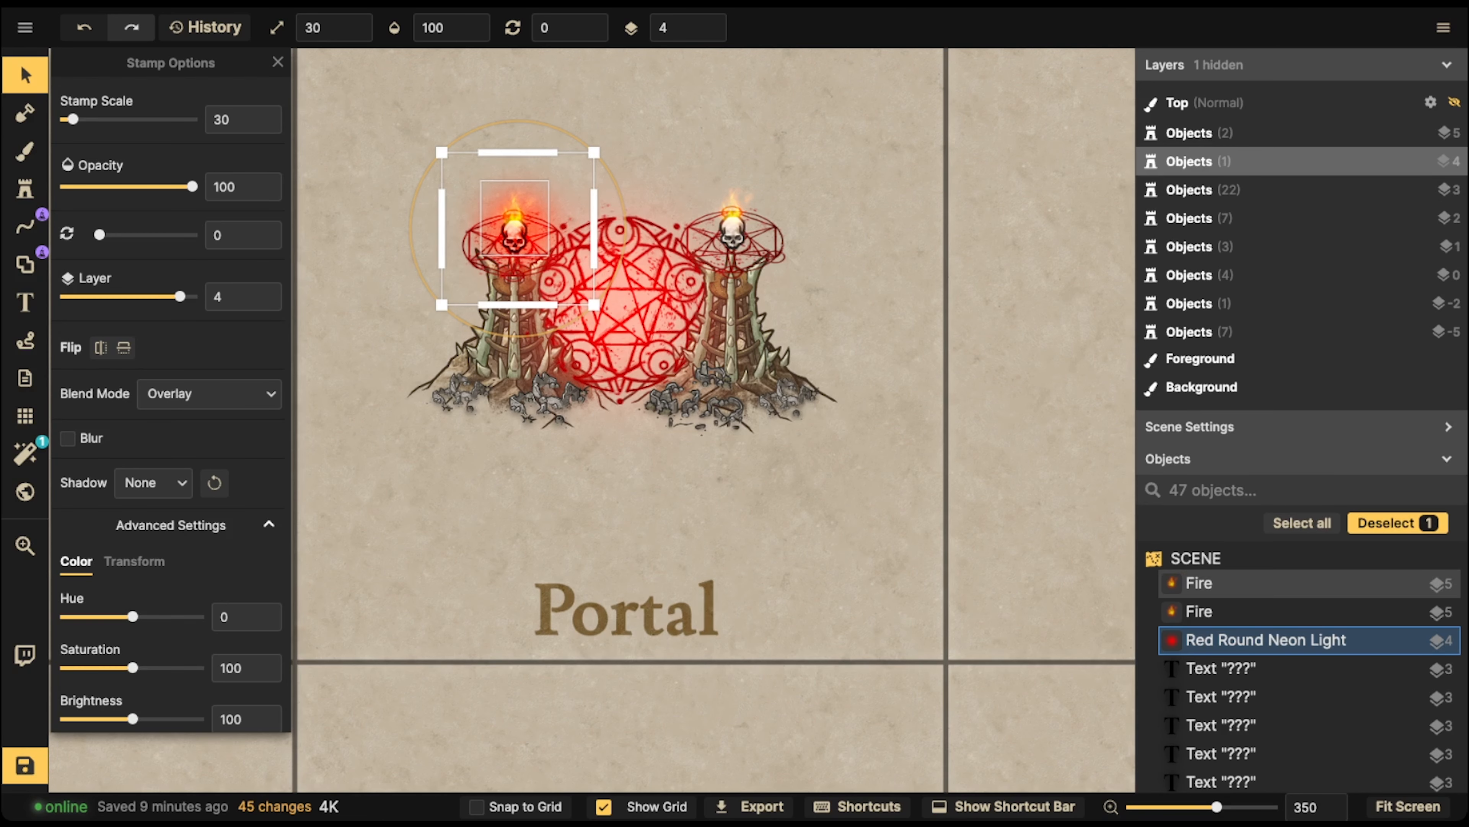
drag(594, 152, 570, 177)
drag(516, 232, 516, 238)
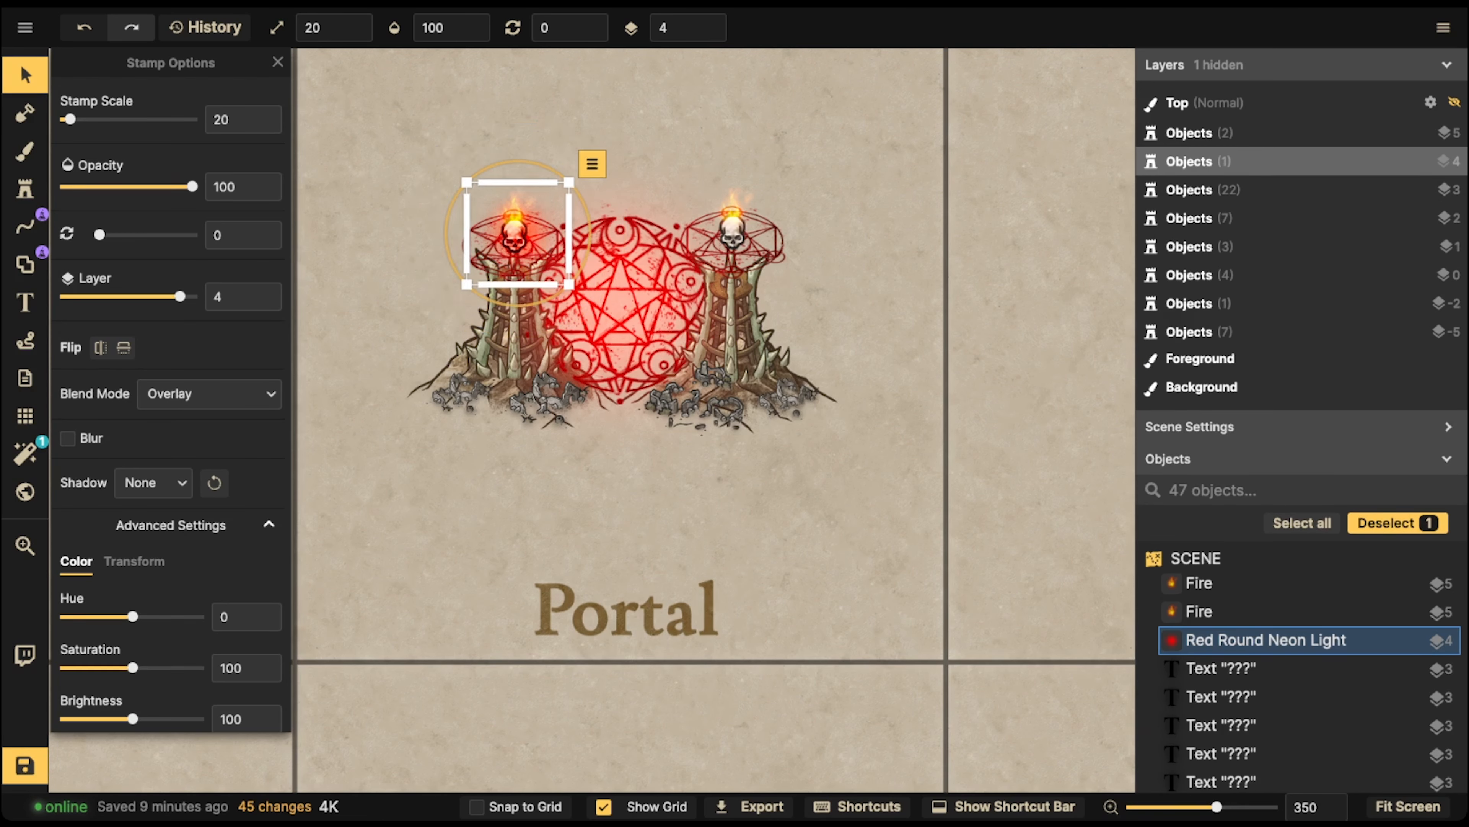
- Duplicate the left skull's red light onto the right tower's flaming skull
key(ctrl+c)
key(ctrl+v)
drag(690, 232, 727, 233)
- Search the Watercolor Battlemaps stamps for "blood" and choose the red blood splatter stamp with nine variants
click(25, 190)
click(130, 150)
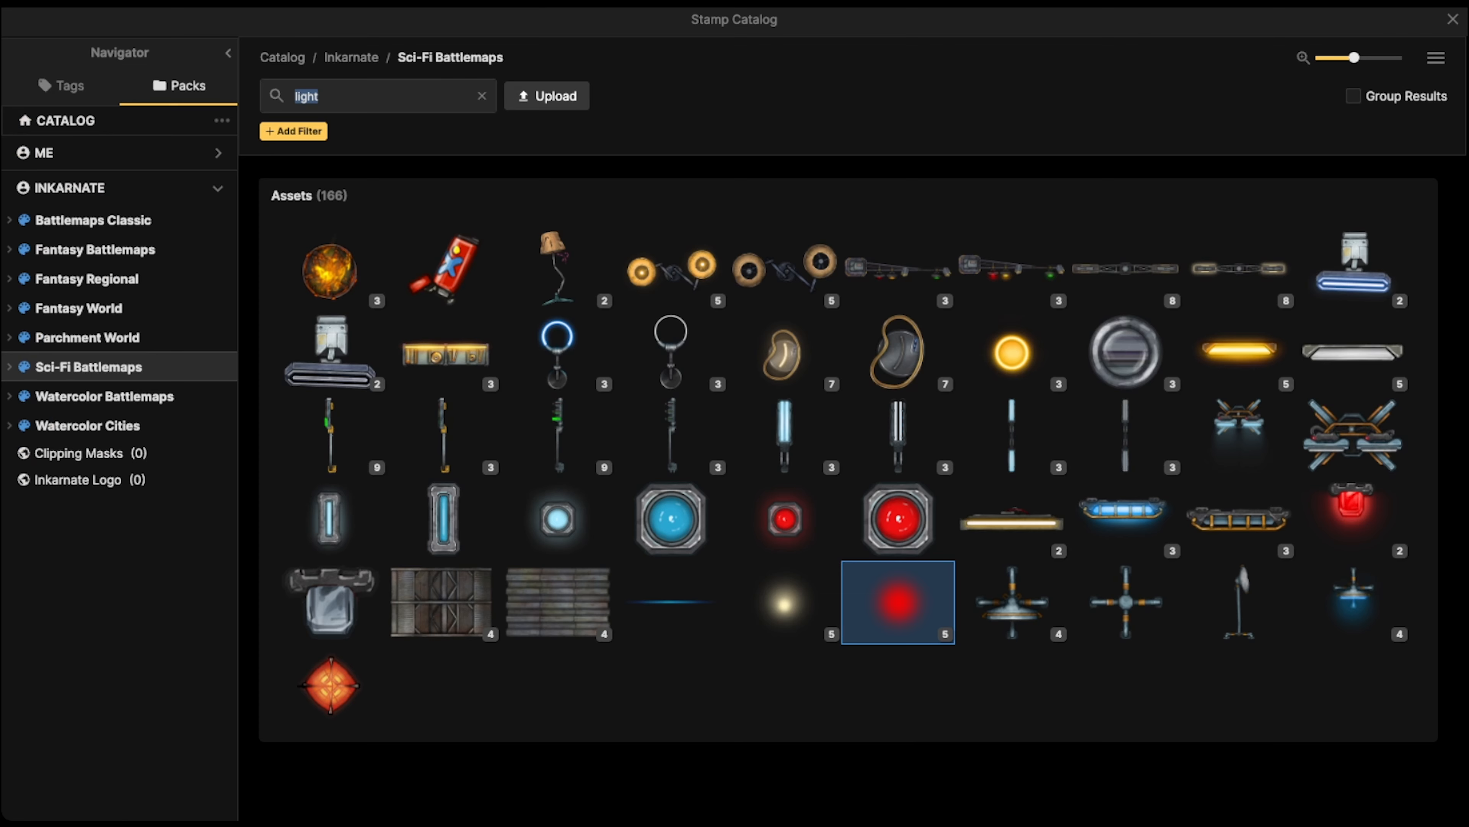
click(104, 396)
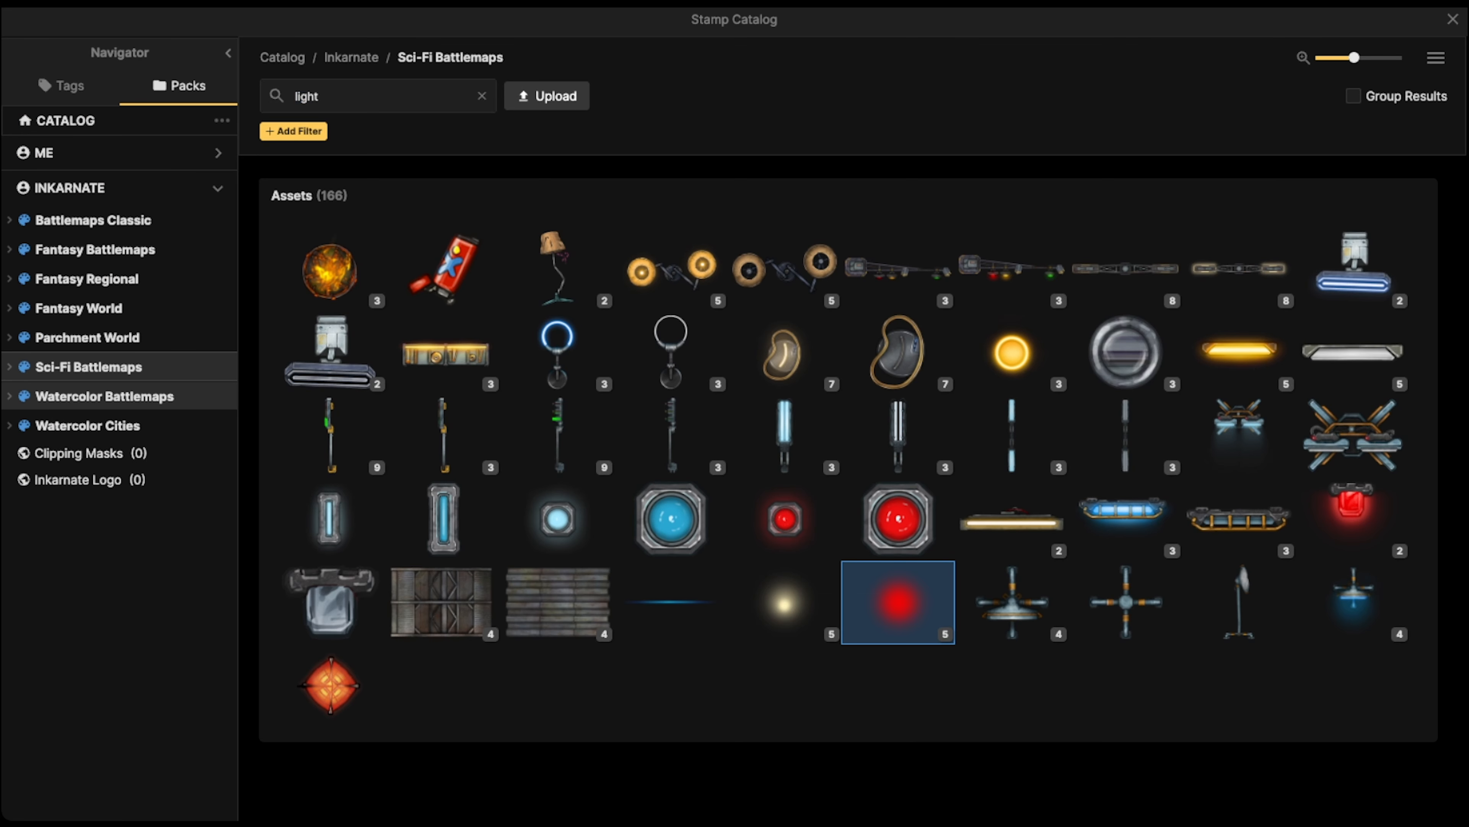
click(347, 96)
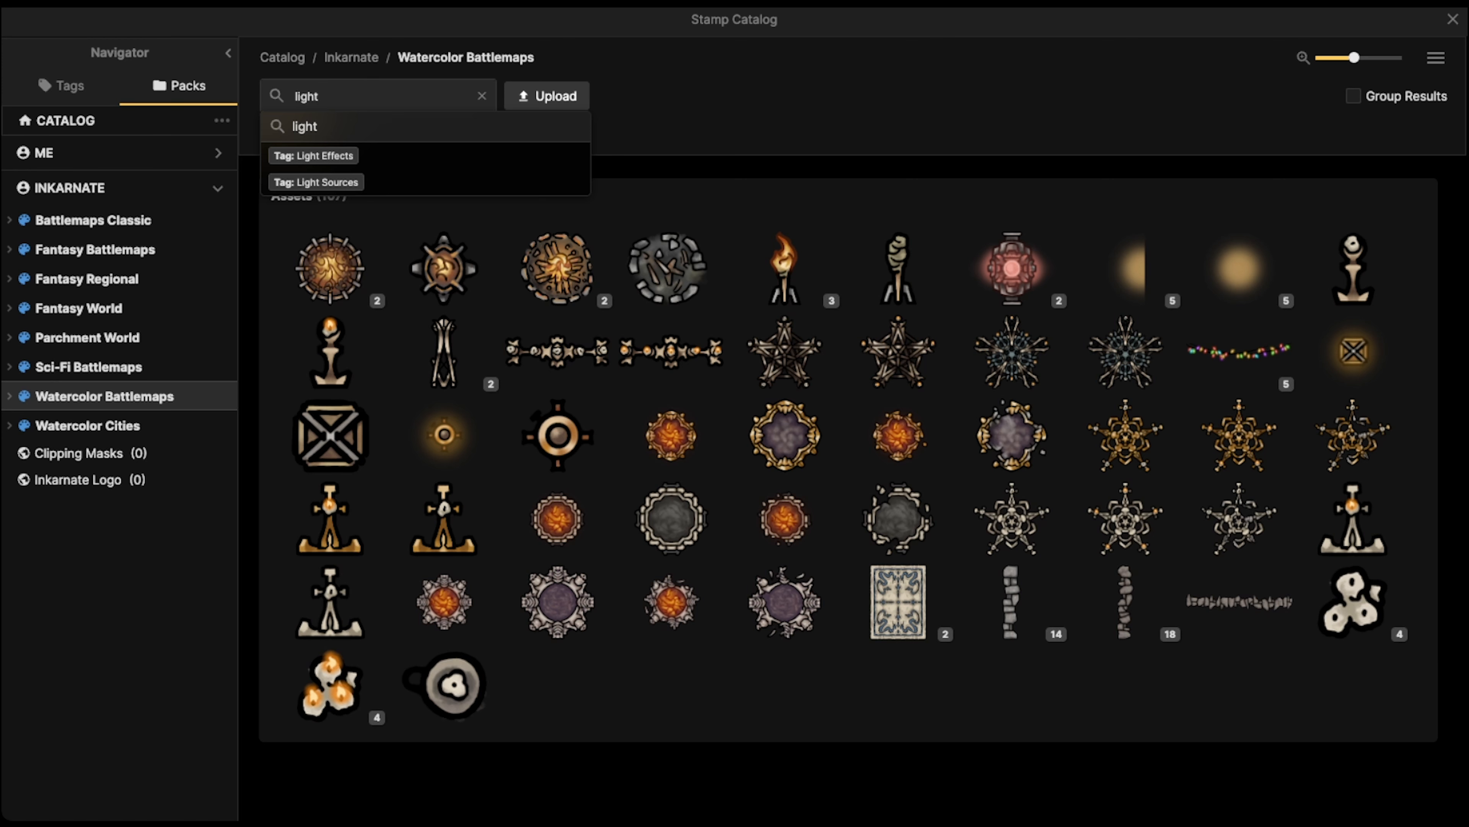
key(BackSpace)
key(BackSpace)
key(BackSpace)
key(BackSpace)
key(BackSpace)
text(blood)
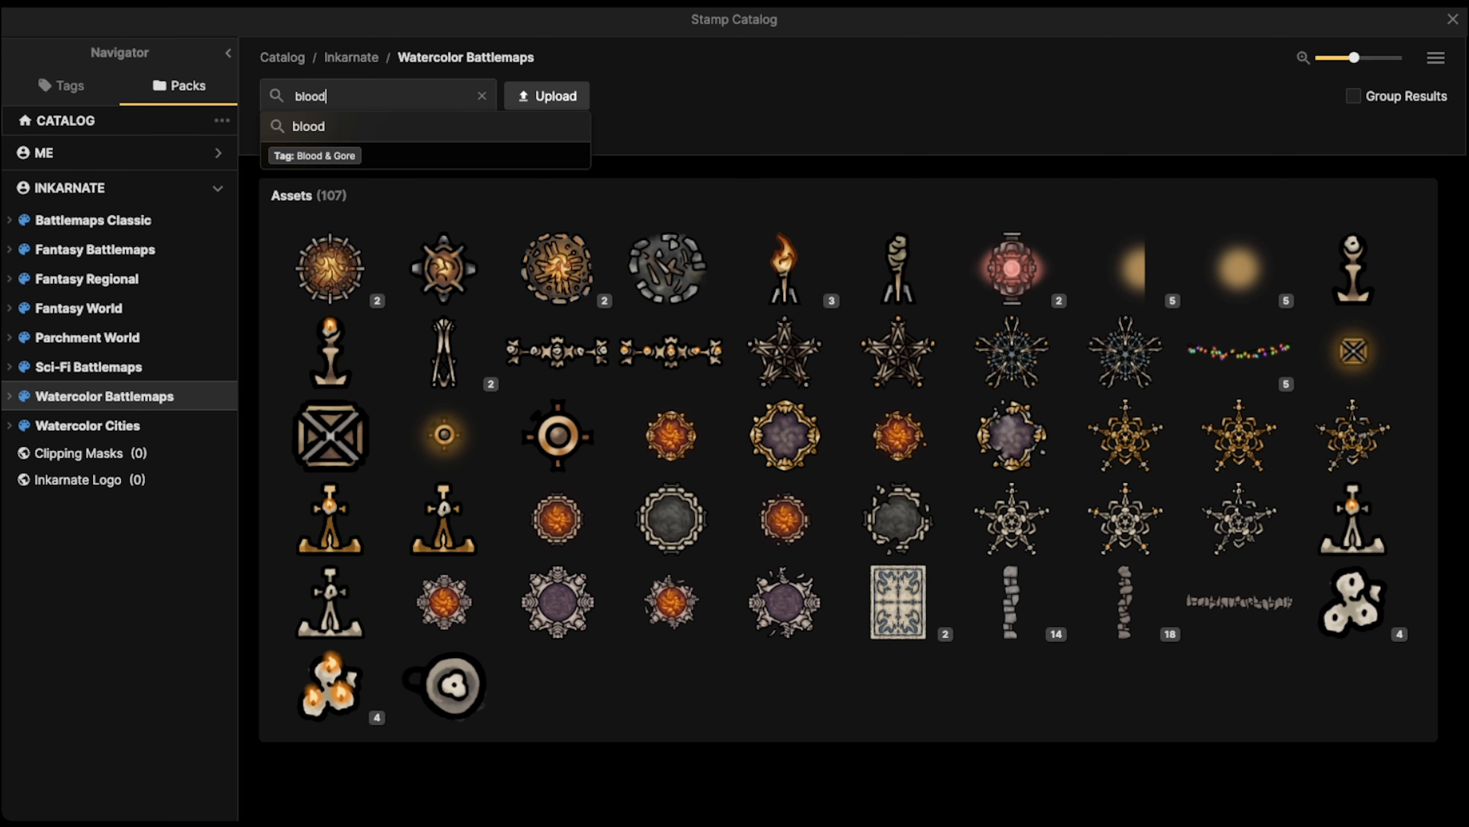
key(Return)
click(373, 292)
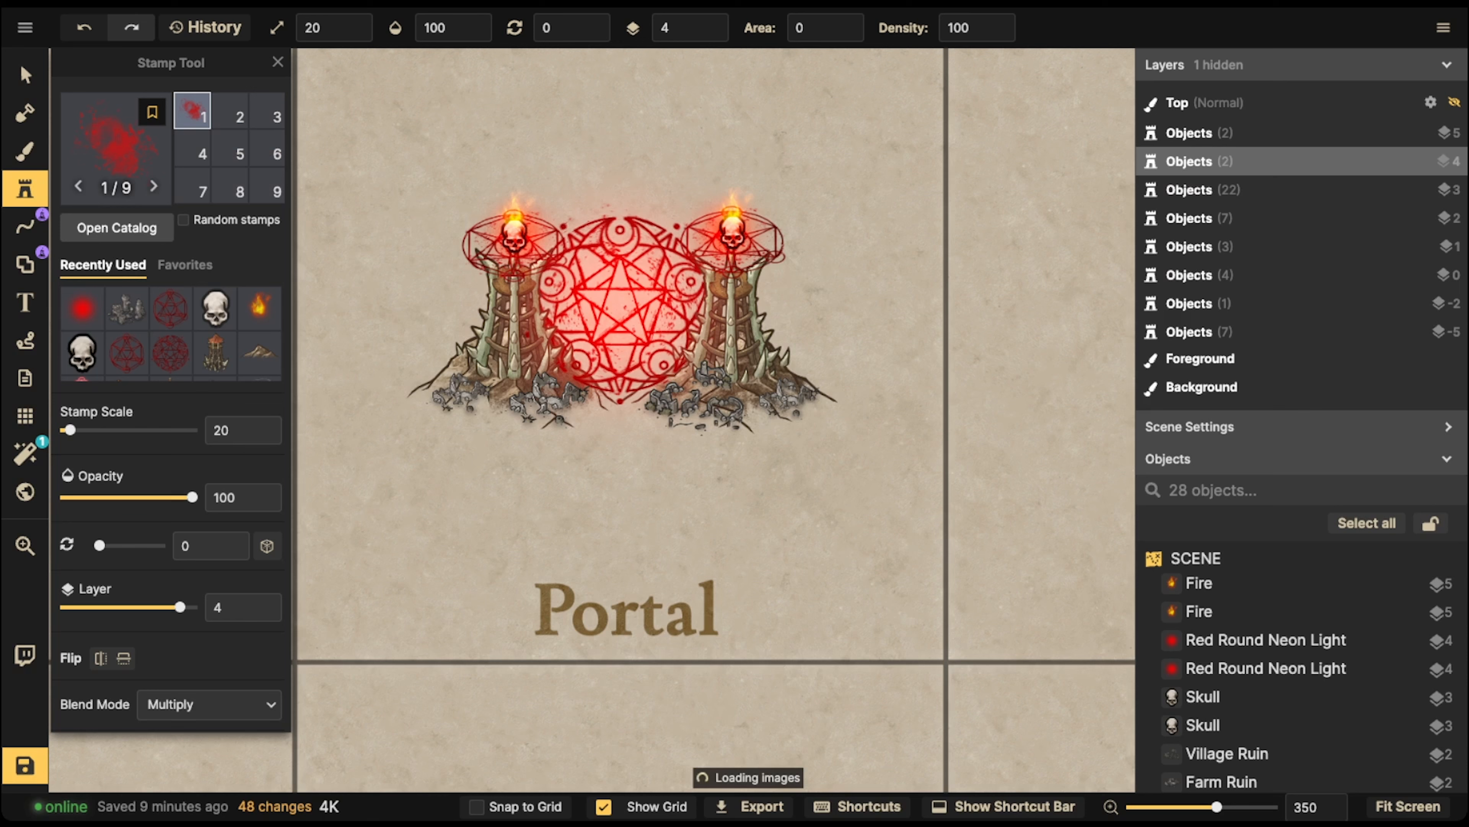
- Place blood variant 1 at scale 90 and rotation 315 on the ground between the two tower bases
key(Up)
key(Up)
key(Up)
key(Up)
key(Up)
key(Up)
key(Left)
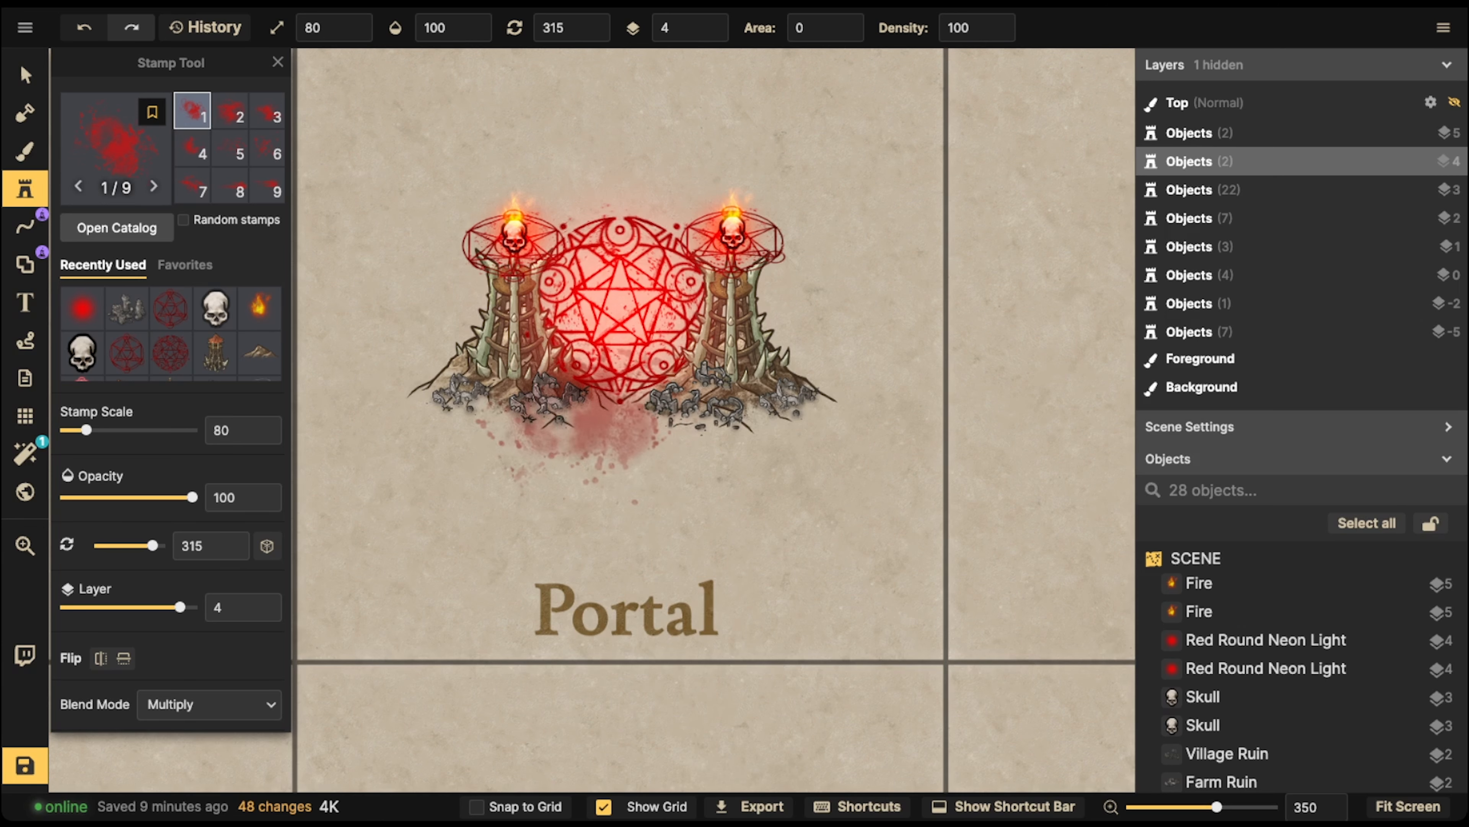
key(Up)
click(598, 415)
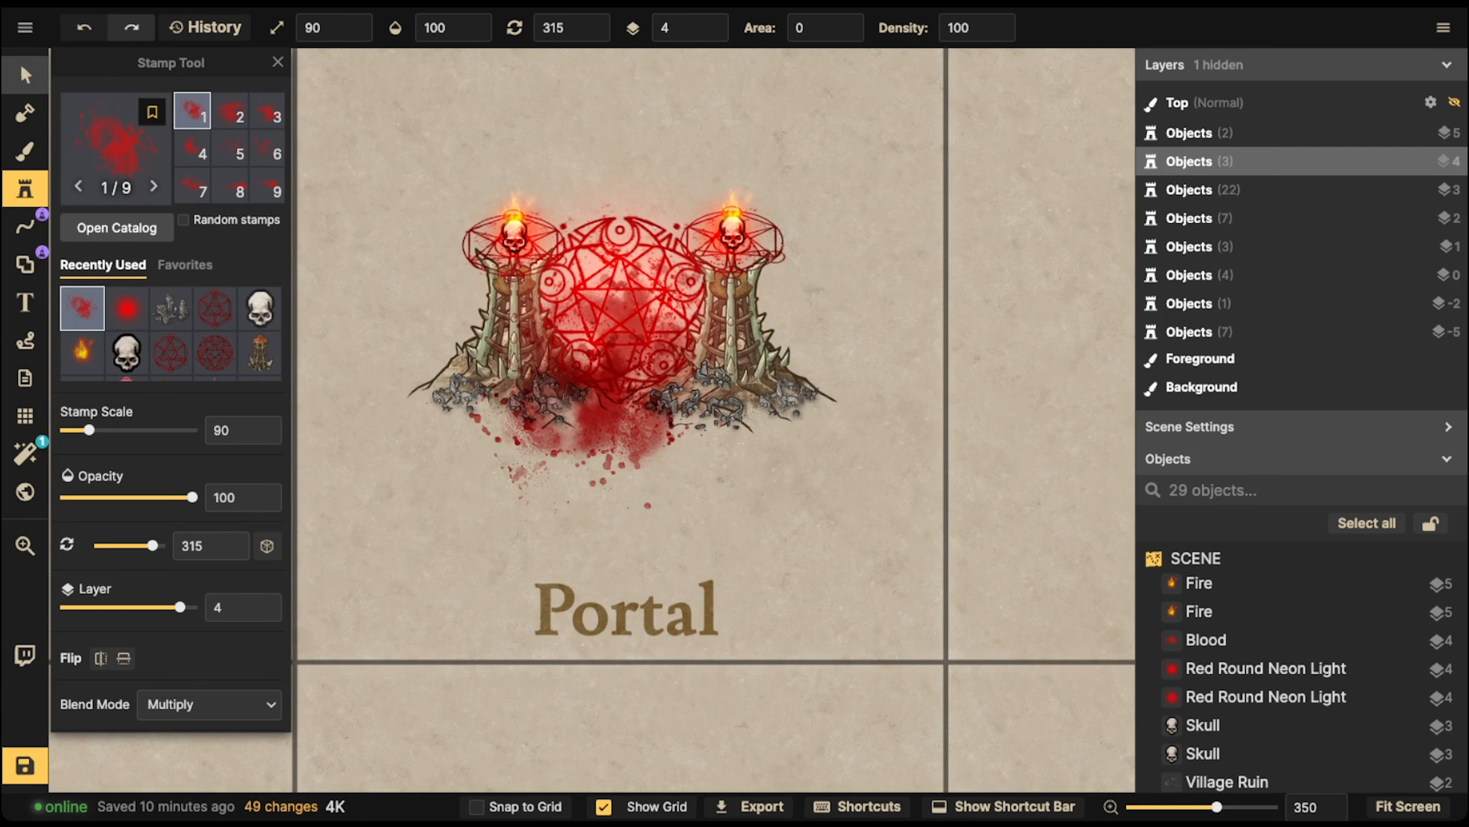
- Compare blend modes for the blood splatter below the portal and set it to Overlay
click(25, 76)
click(209, 394)
click(179, 553)
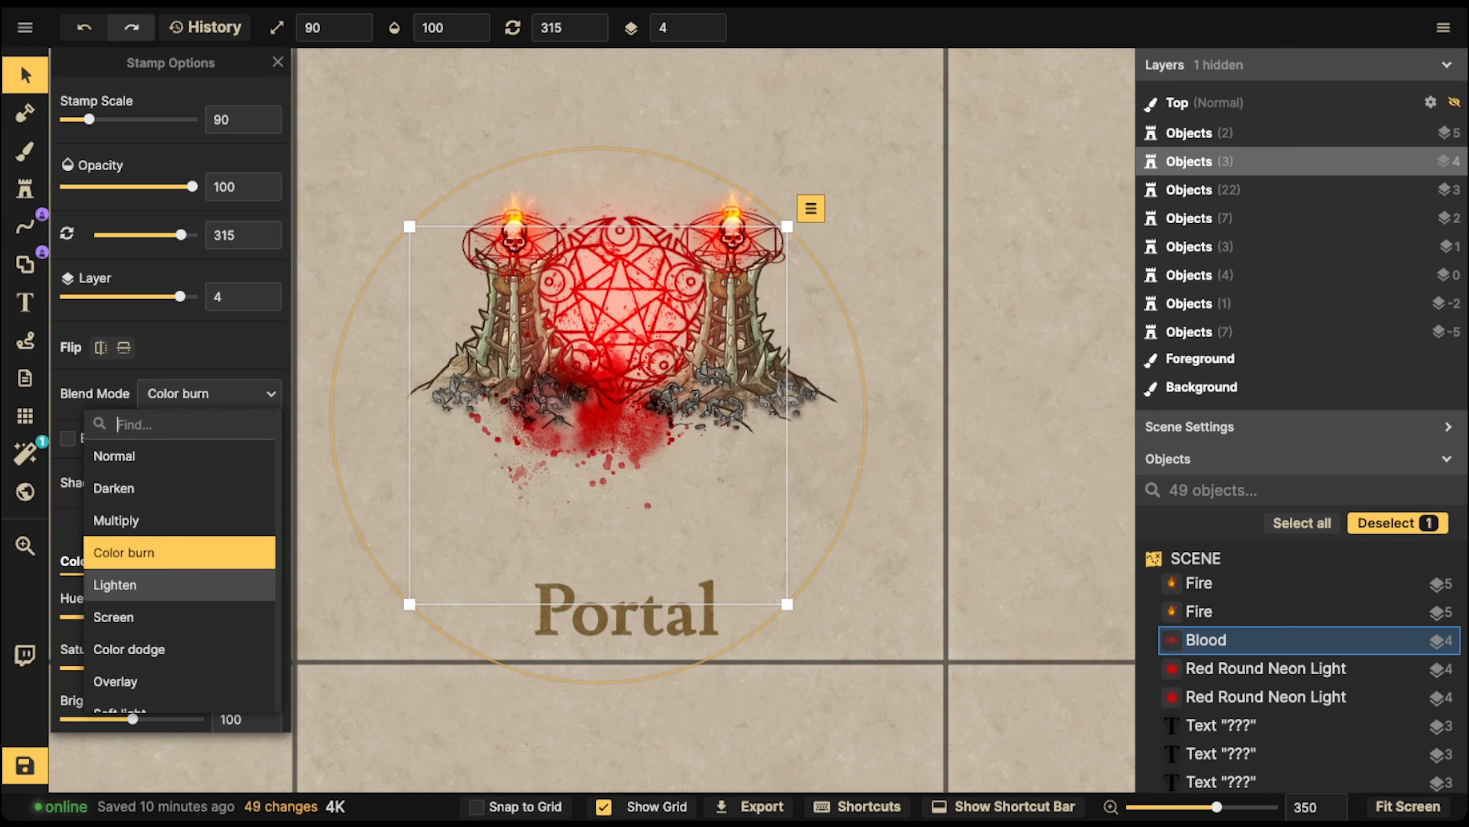
click(178, 585)
click(179, 617)
click(179, 649)
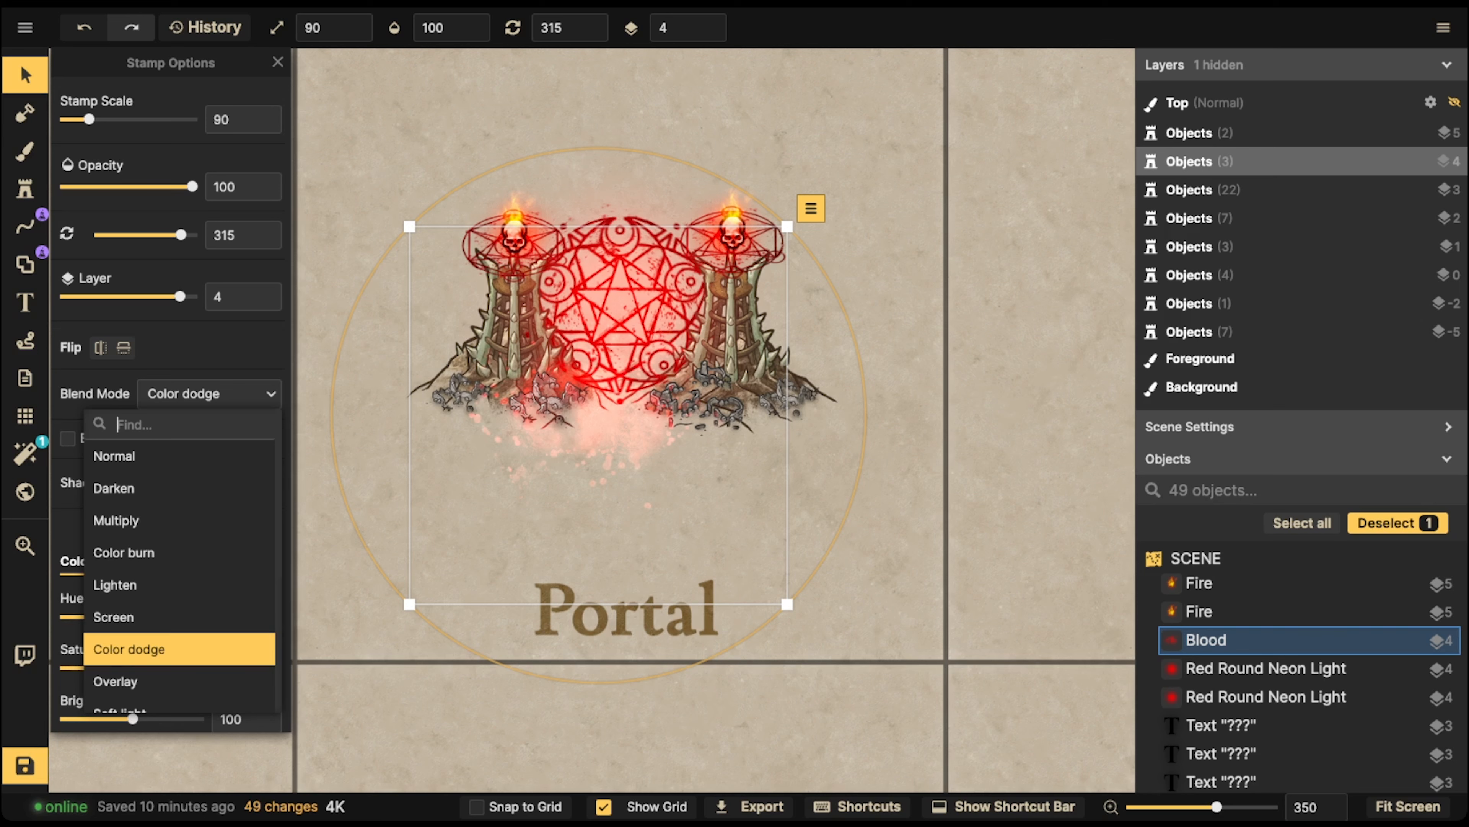
click(179, 681)
key(Escape)
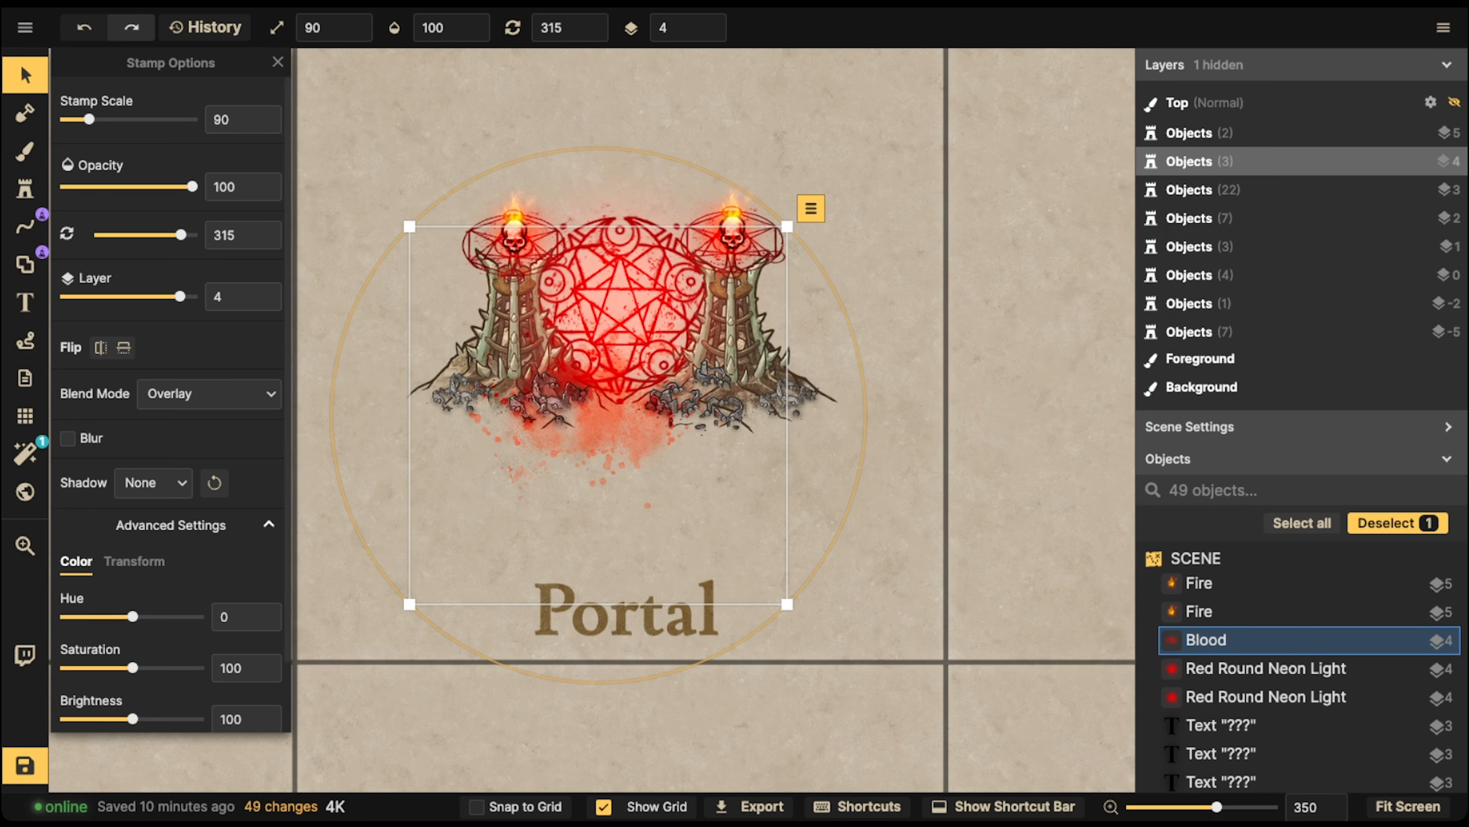
- Lower the blood splatter's opacity to 66 and move it across the left tower's base
drag(192, 187, 148, 186)
drag(607, 416, 558, 395)
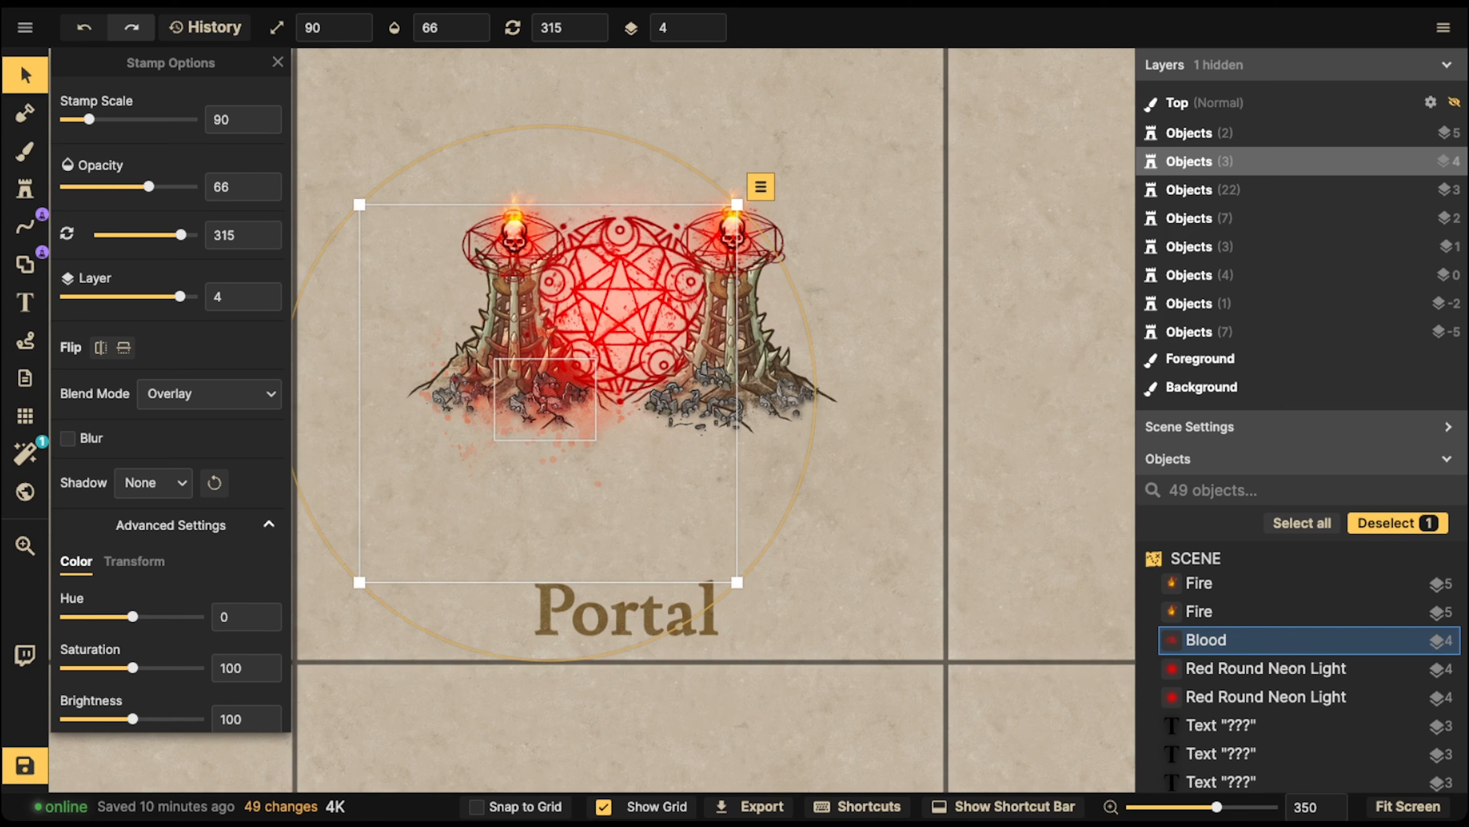
- Place blood variant 9 at scale 90, rotation 270 and opacity 66, streaming down below the summoning circle
click(25, 189)
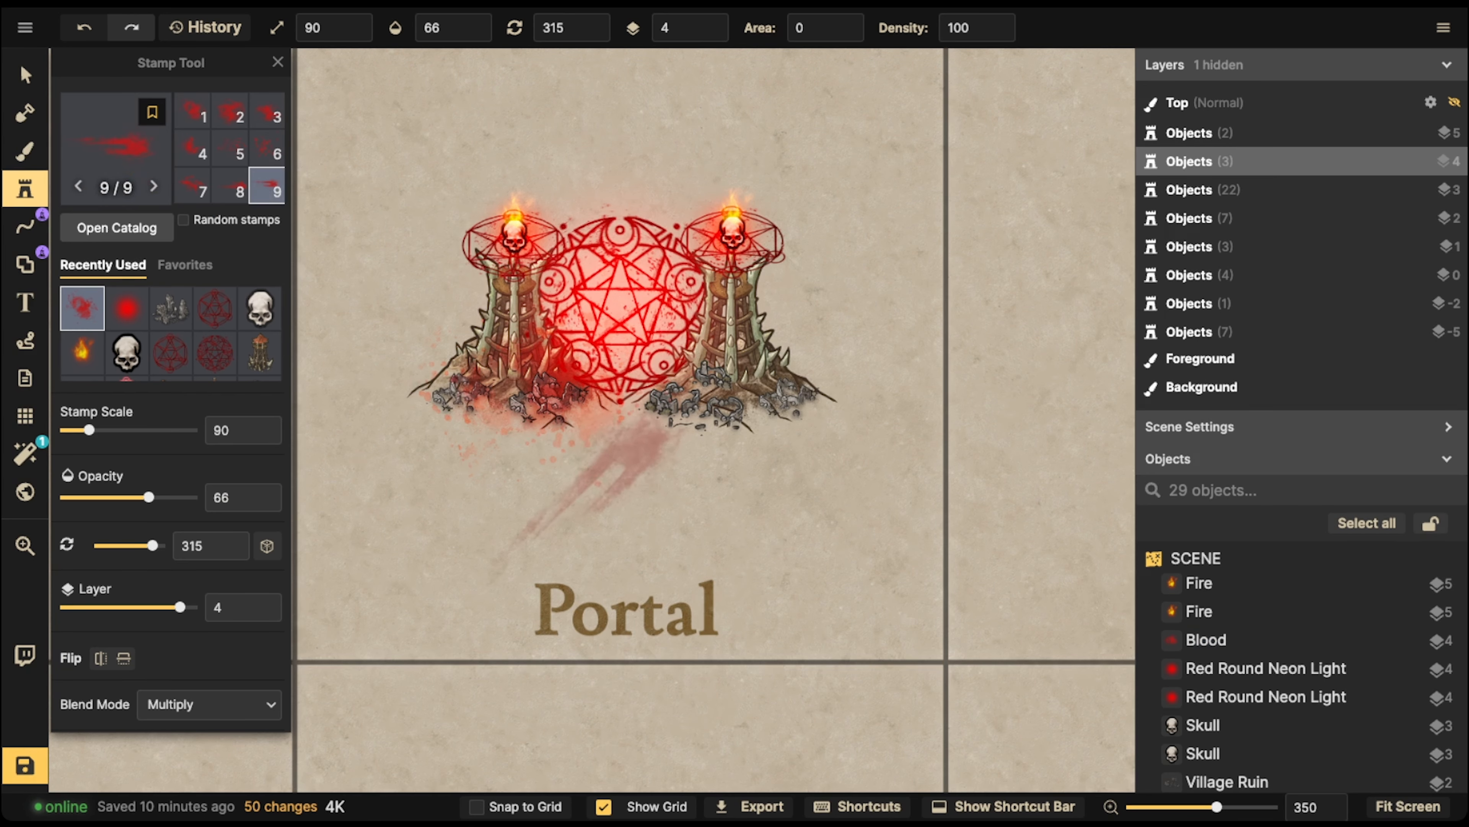
key(r)
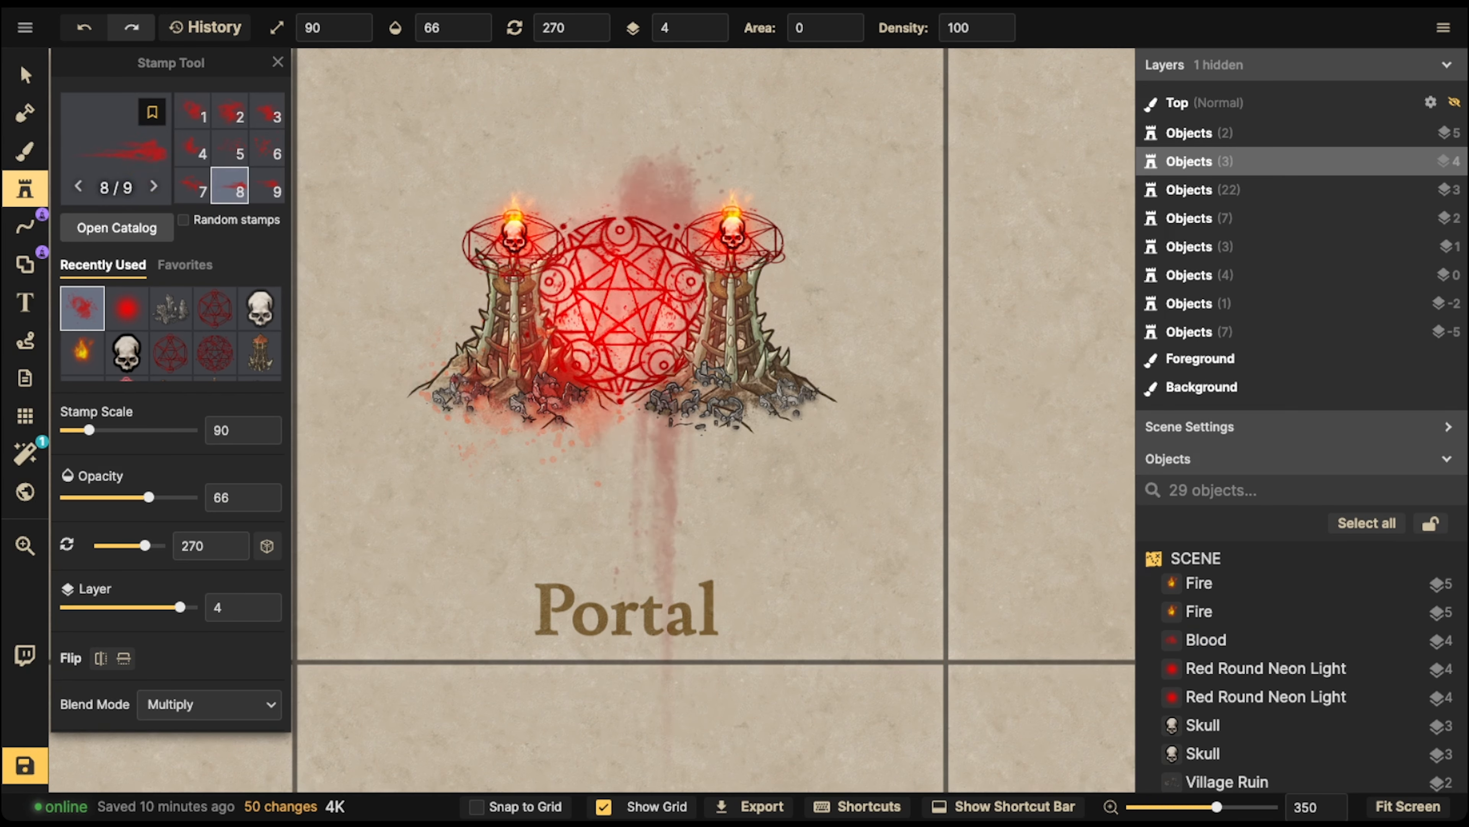
click(618, 451)
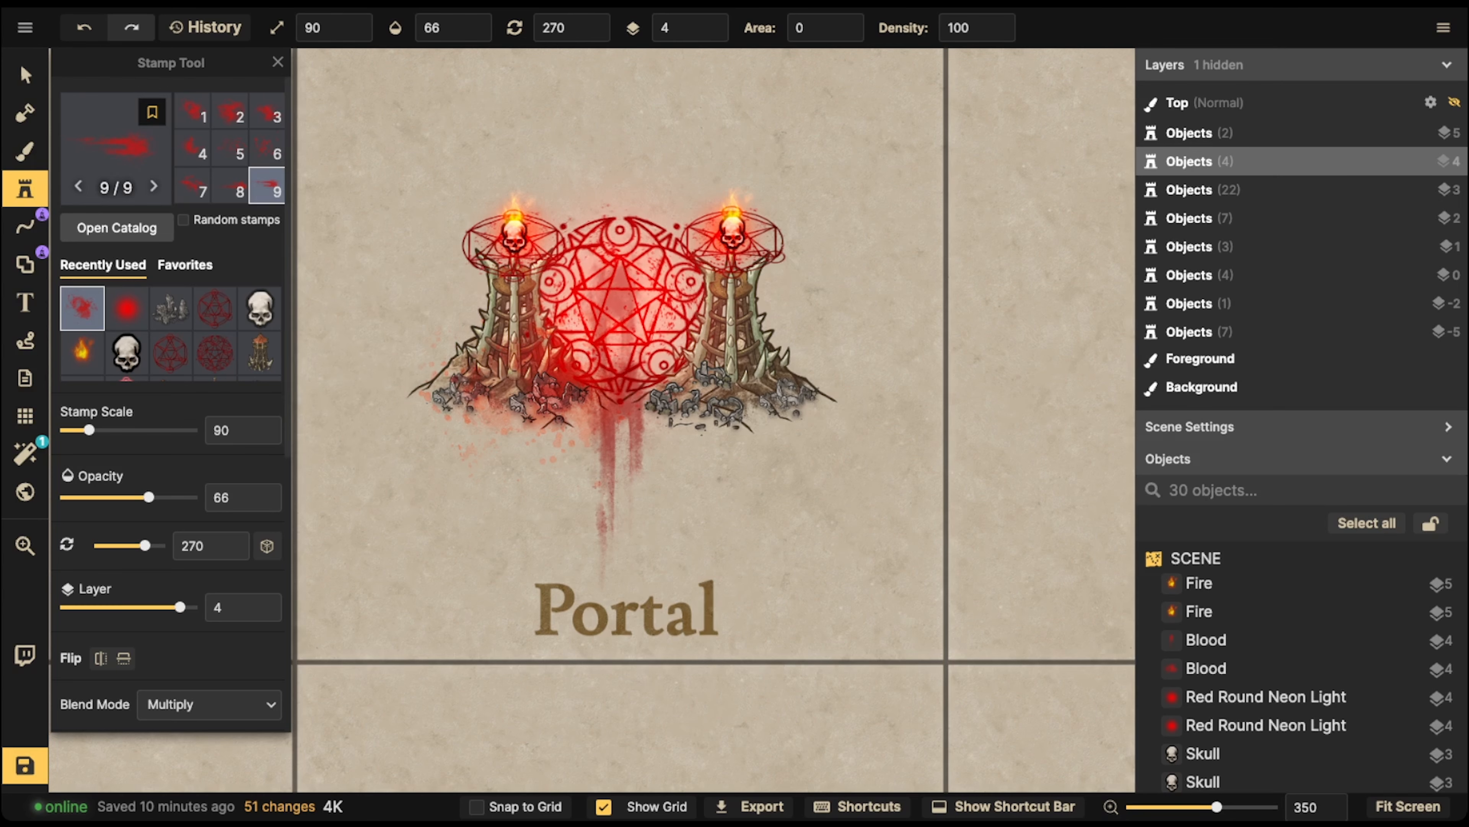
- Set the downward blood streak's blend mode to Overlay and nudge it slightly lower beneath the portal
click(25, 75)
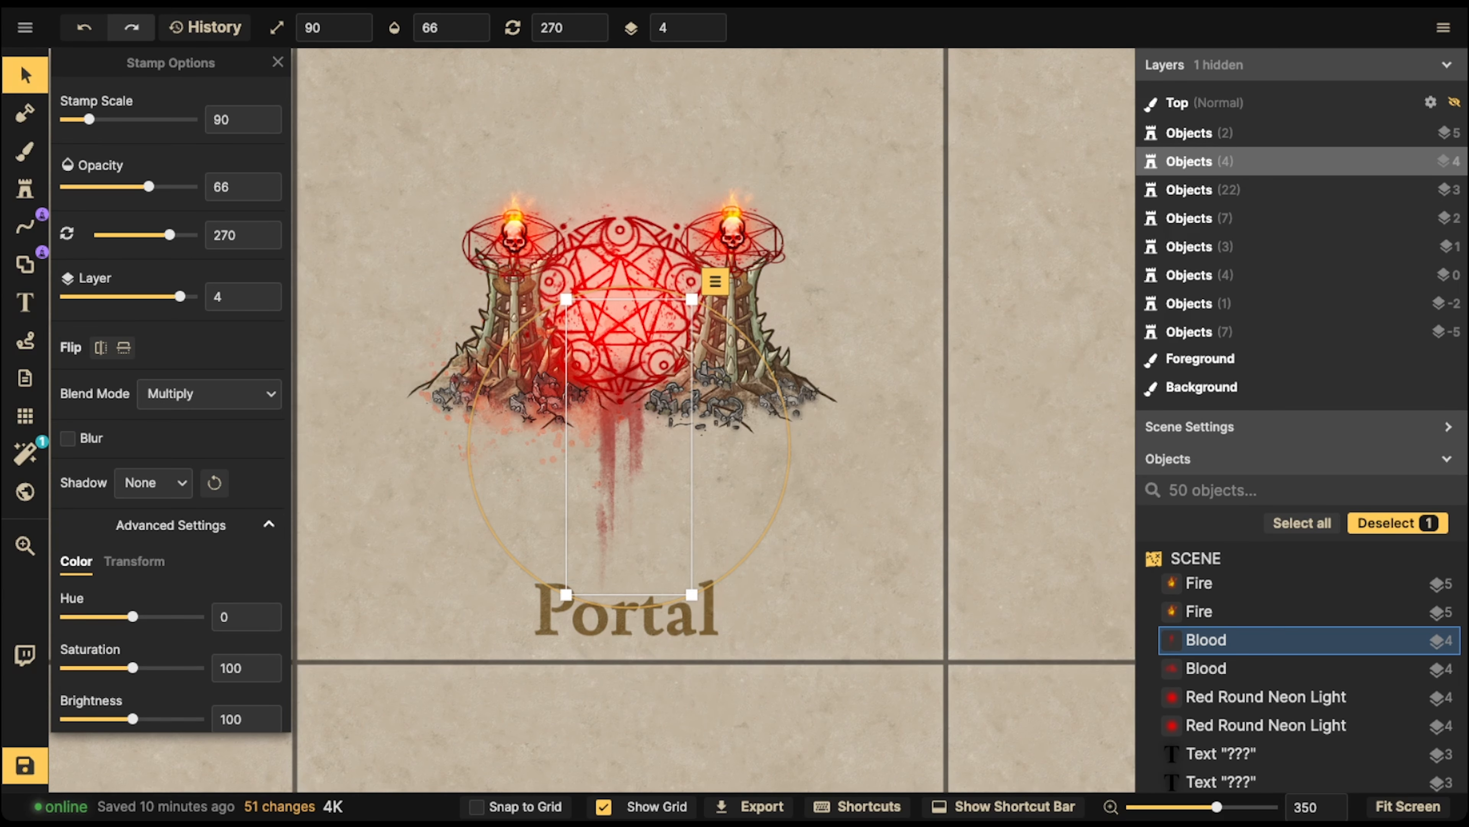
click(610, 452)
click(610, 451)
click(610, 451)
click(610, 452)
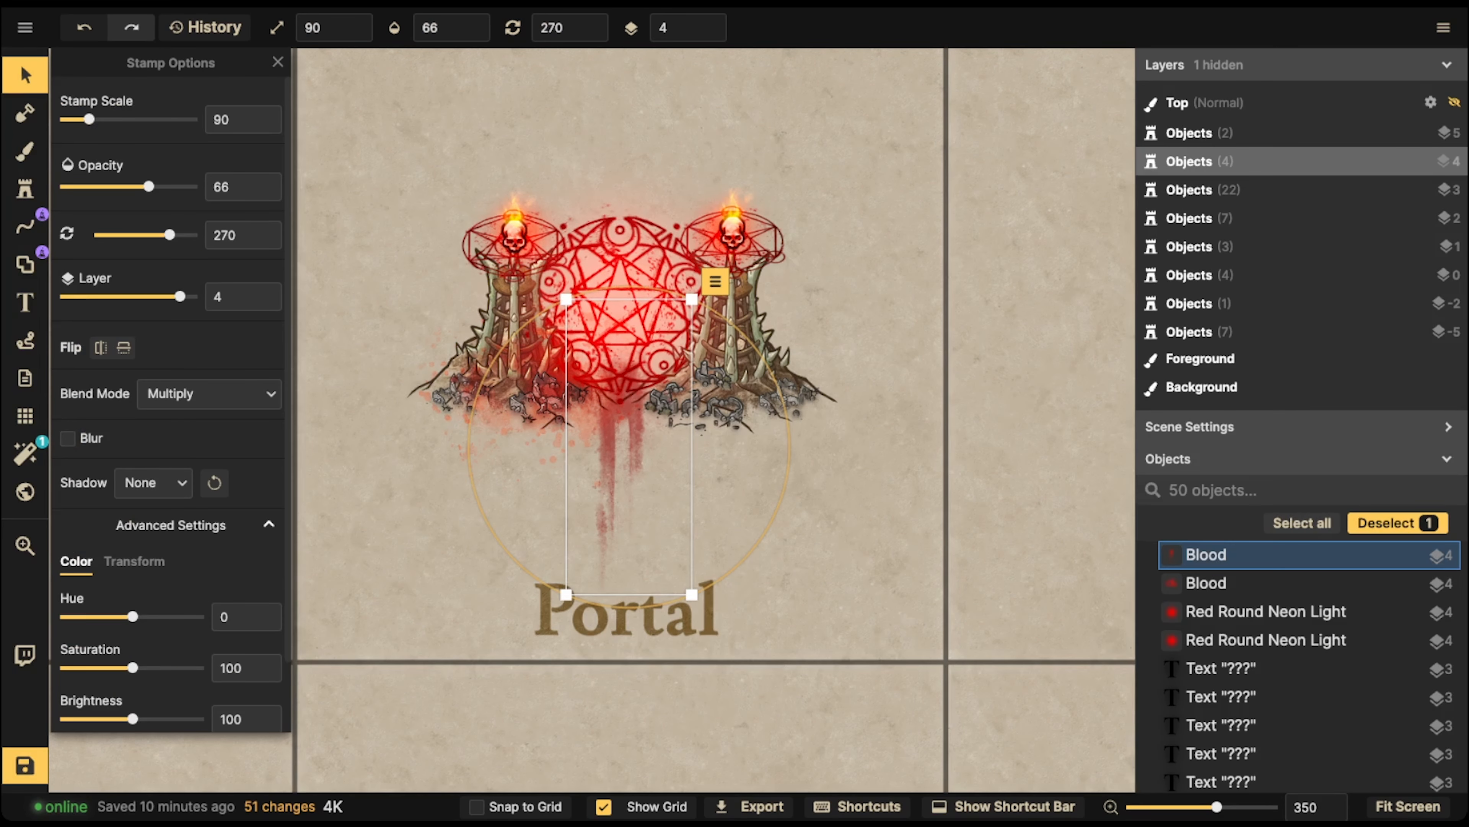
click(208, 393)
click(145, 681)
drag(613, 440, 611, 460)
click(410, 215)
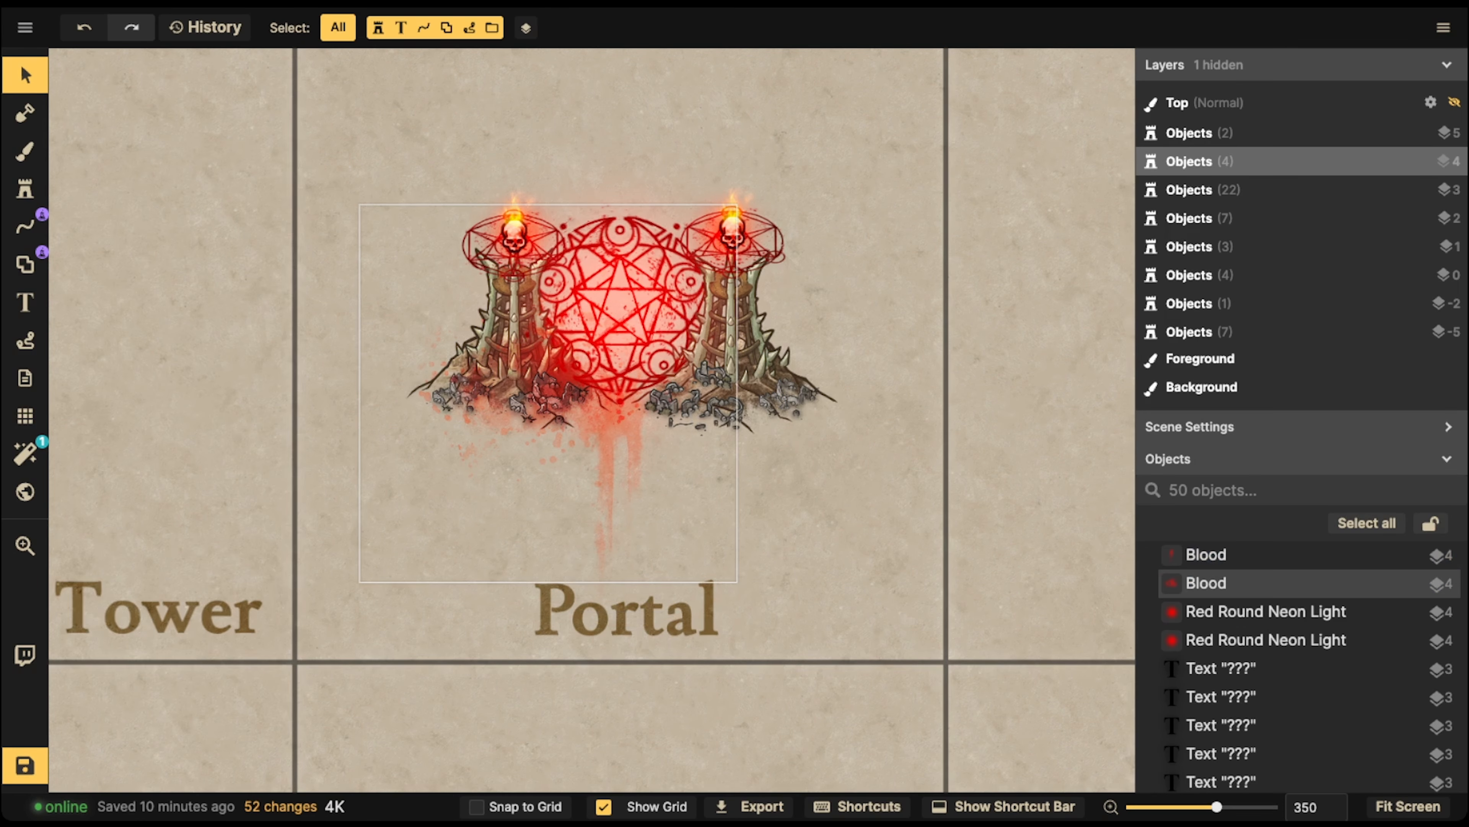
- Select all 20 portal objects and enlarge them together to scale 70 above the Portal label
drag(408, 213, 776, 334)
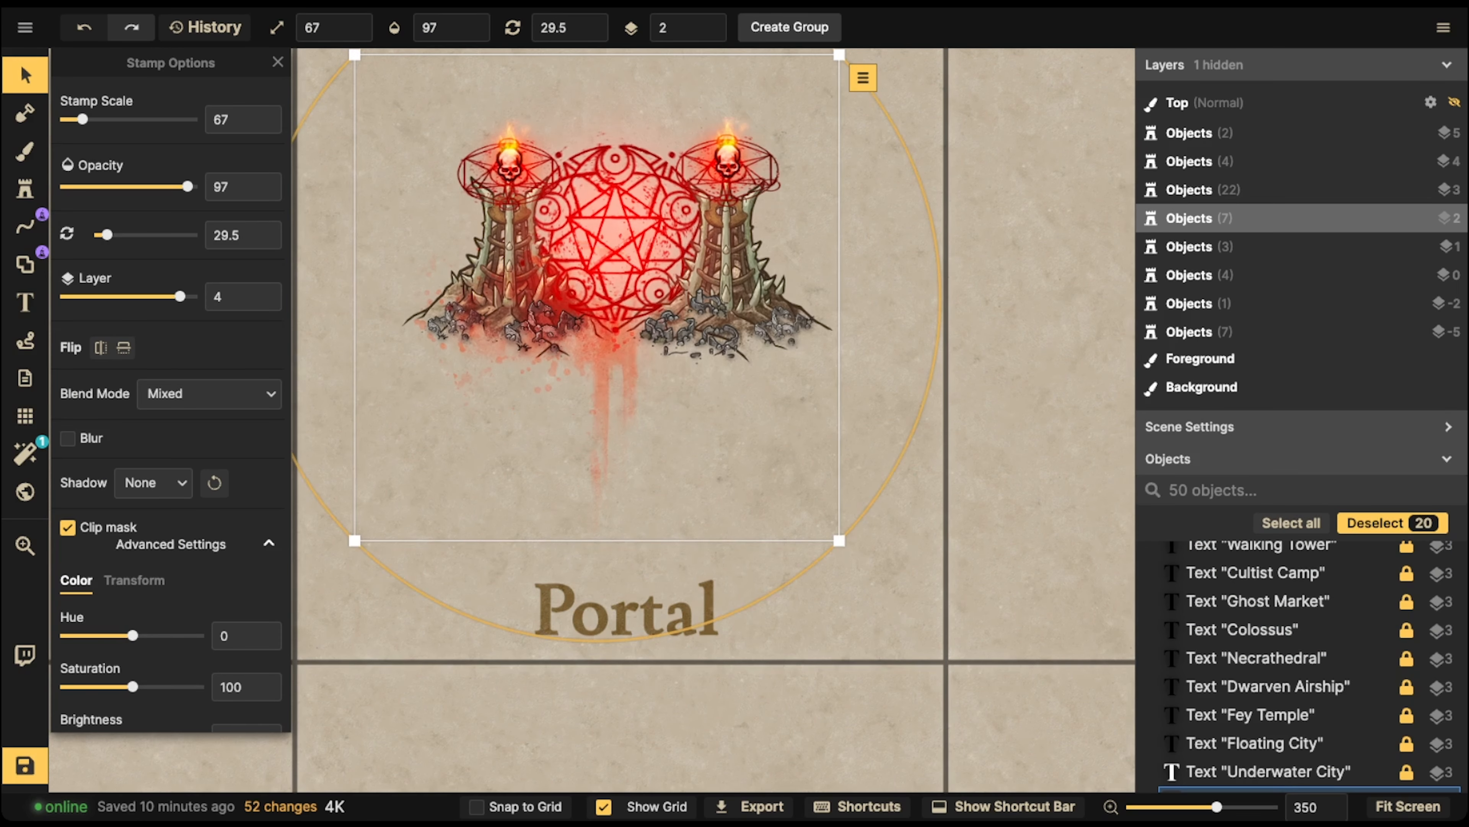
drag(840, 542, 856, 558)
scroll(516, 222, down, 3)
scroll(516, 222, down, 3)
key(space)
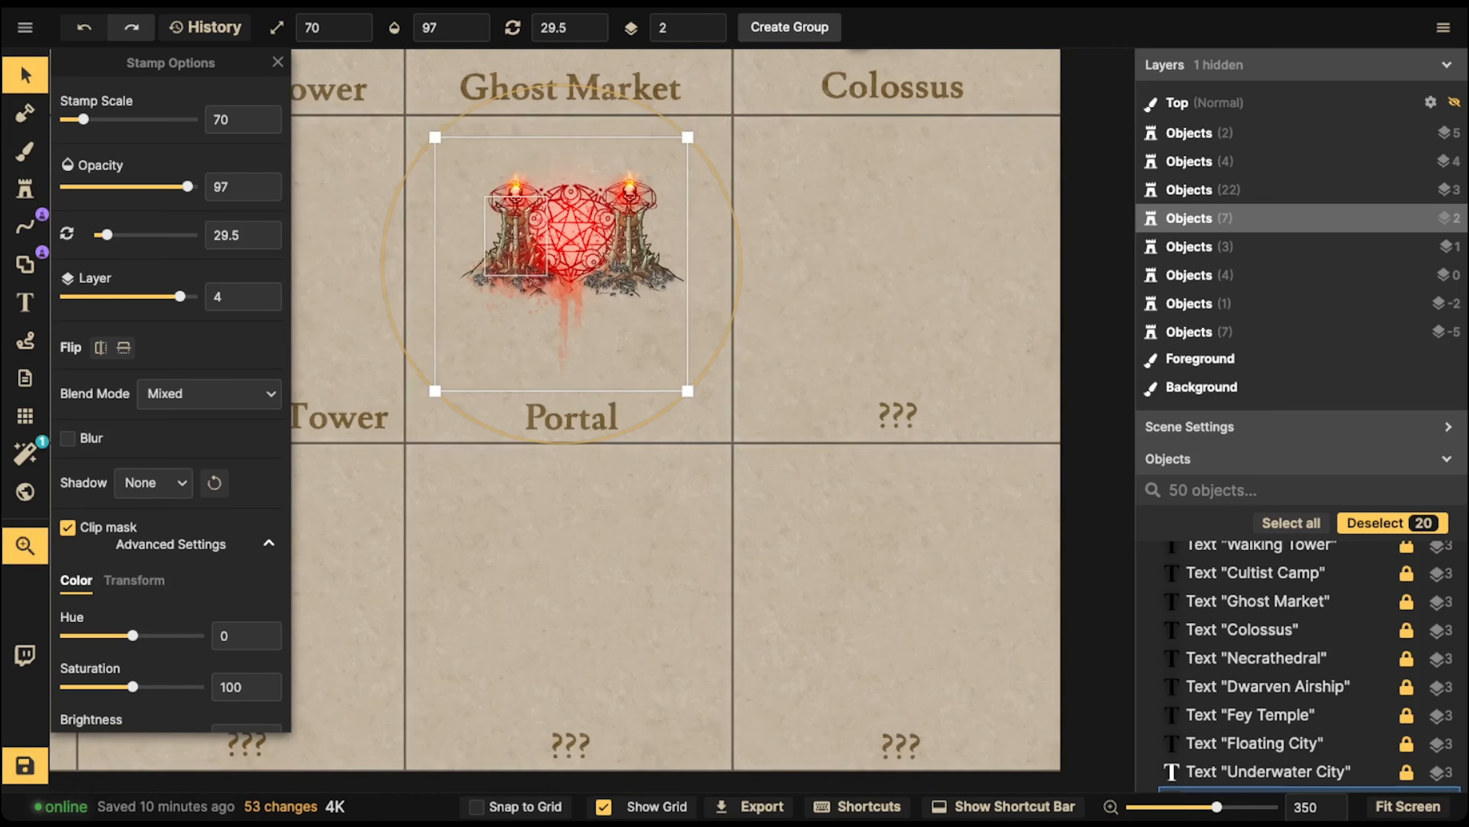
drag(515, 222, 532, 282)
mouse_move(533, 285)
mouse_down()
mouse_move(530, 317)
mouse_move(533, 300)
mouse_up()
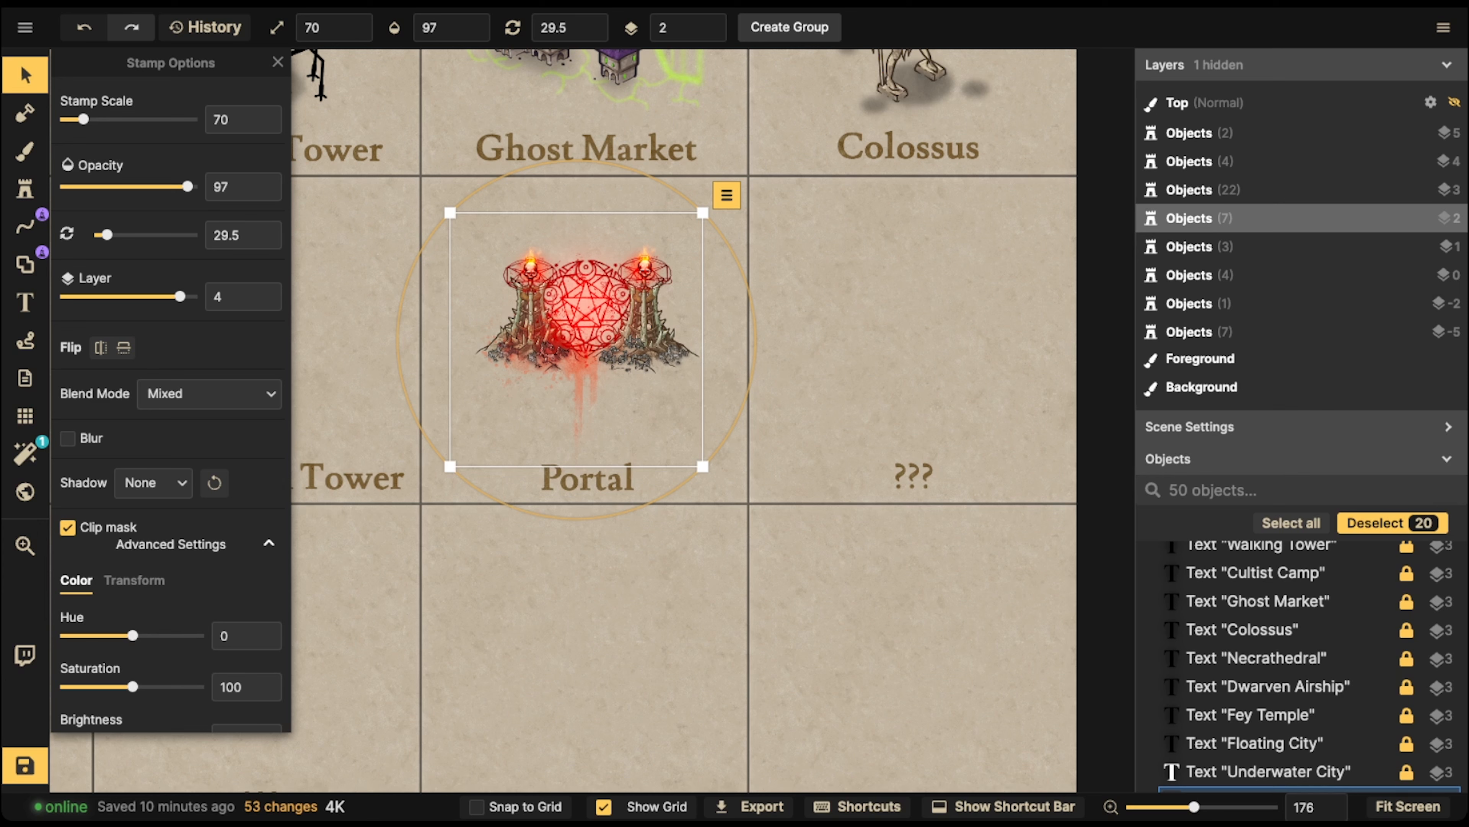
- Group the selected portal objects under the name "Orc Portal"
click(789, 27)
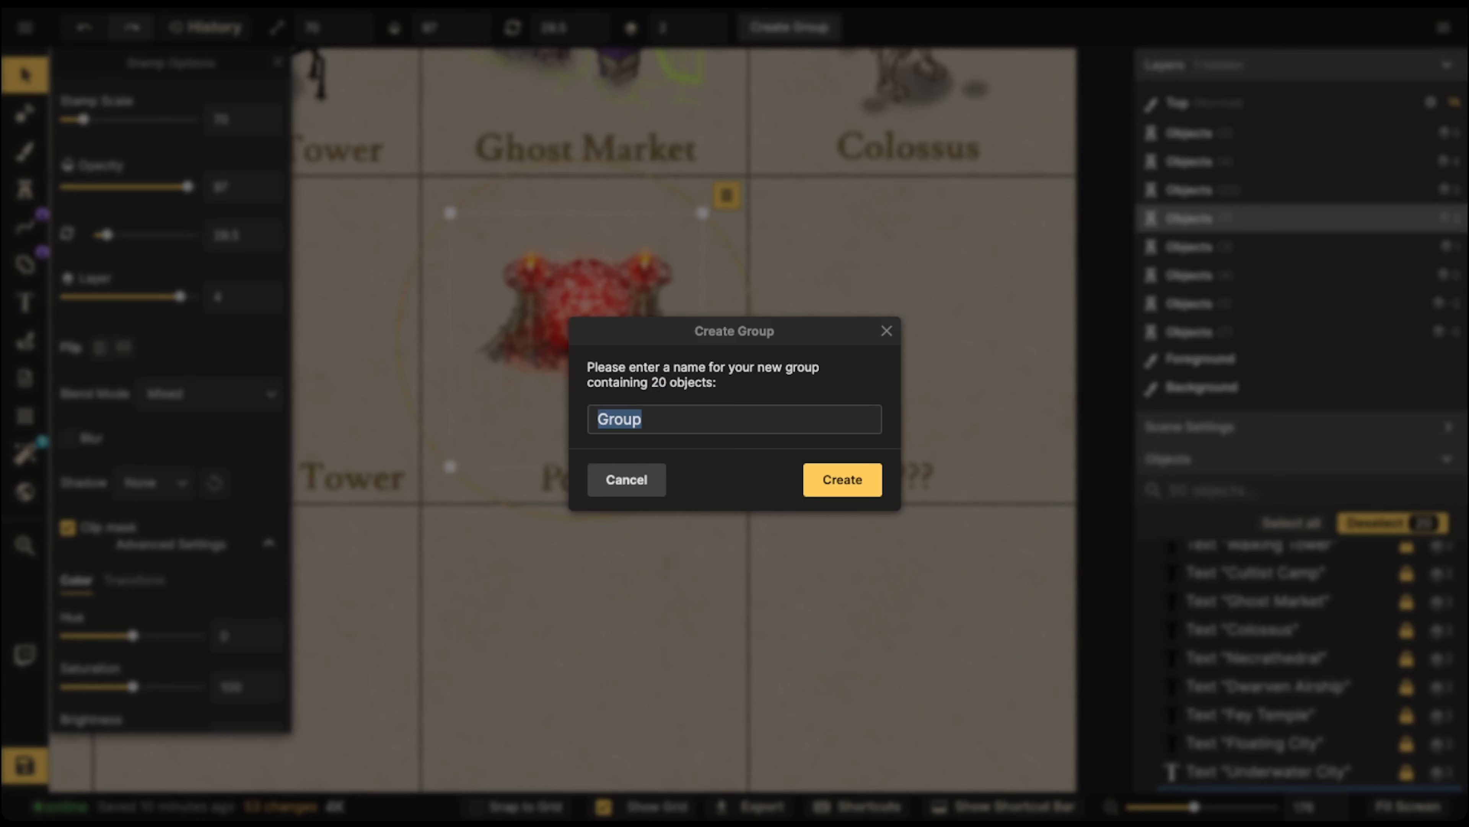
text(Orc Portal)
click(842, 479)
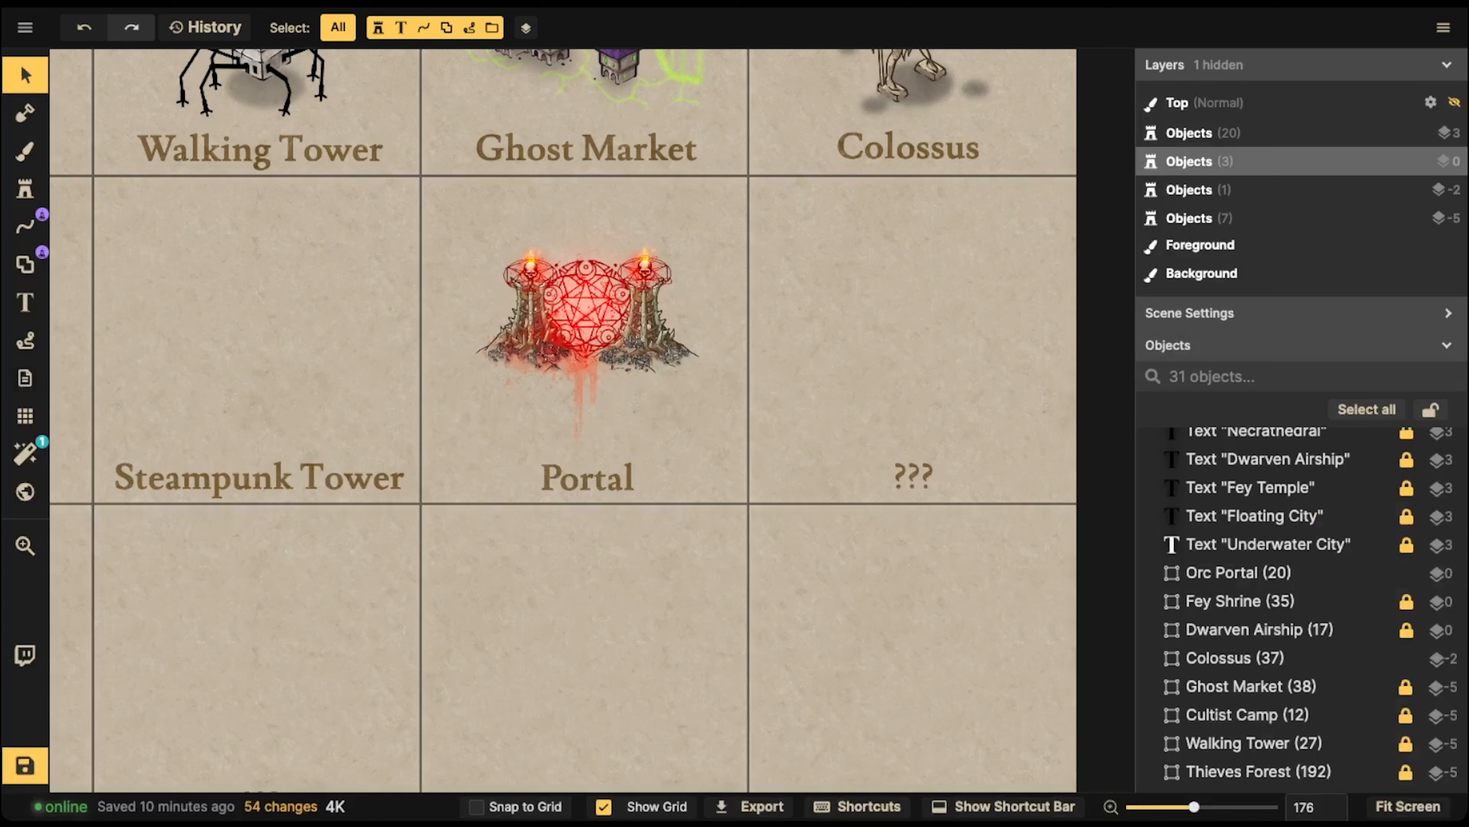
- Change the Portal label's text to "Orc Portal" and lock the label
click(588, 479)
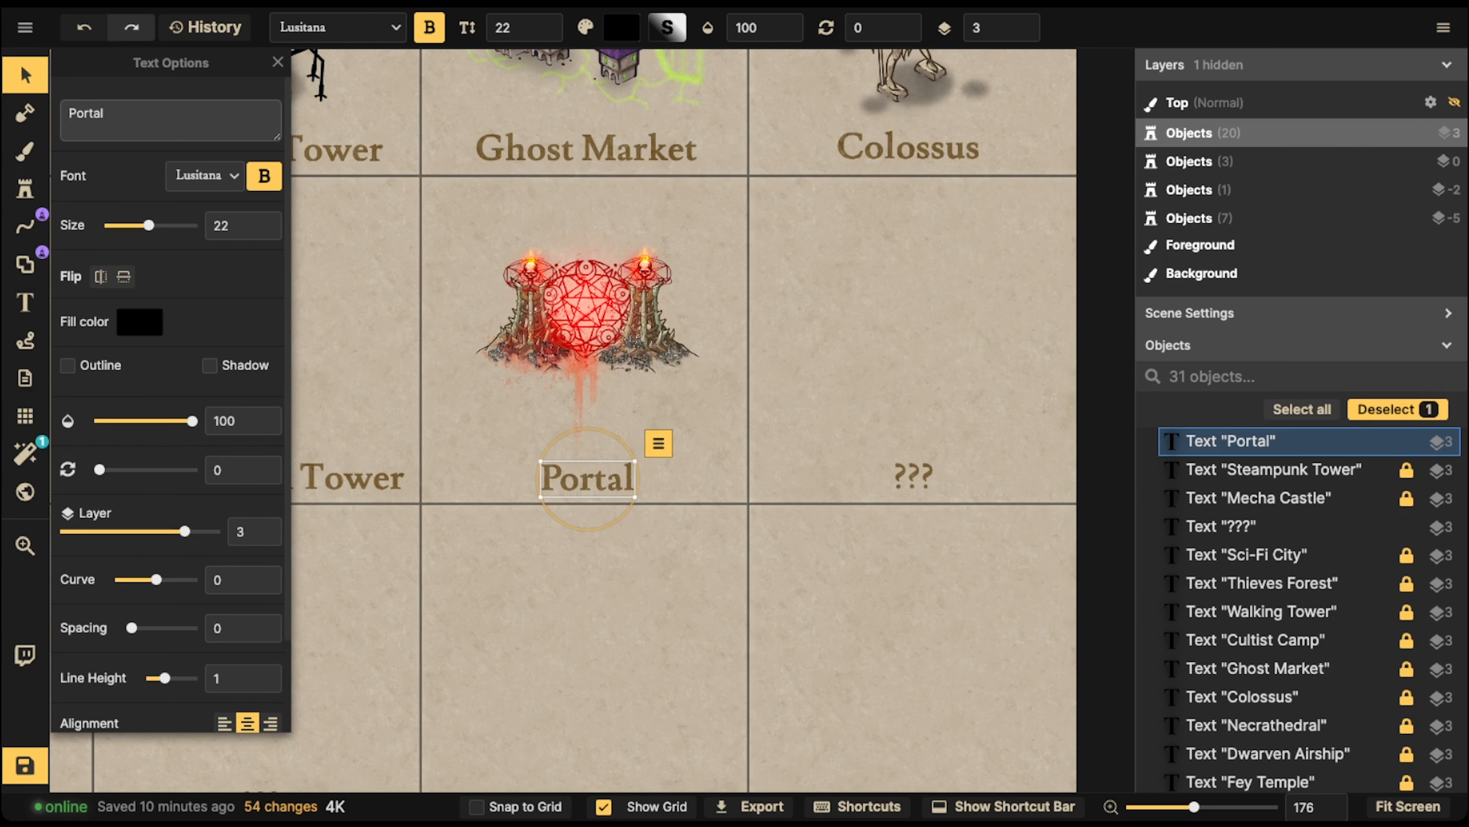
text(Orc)
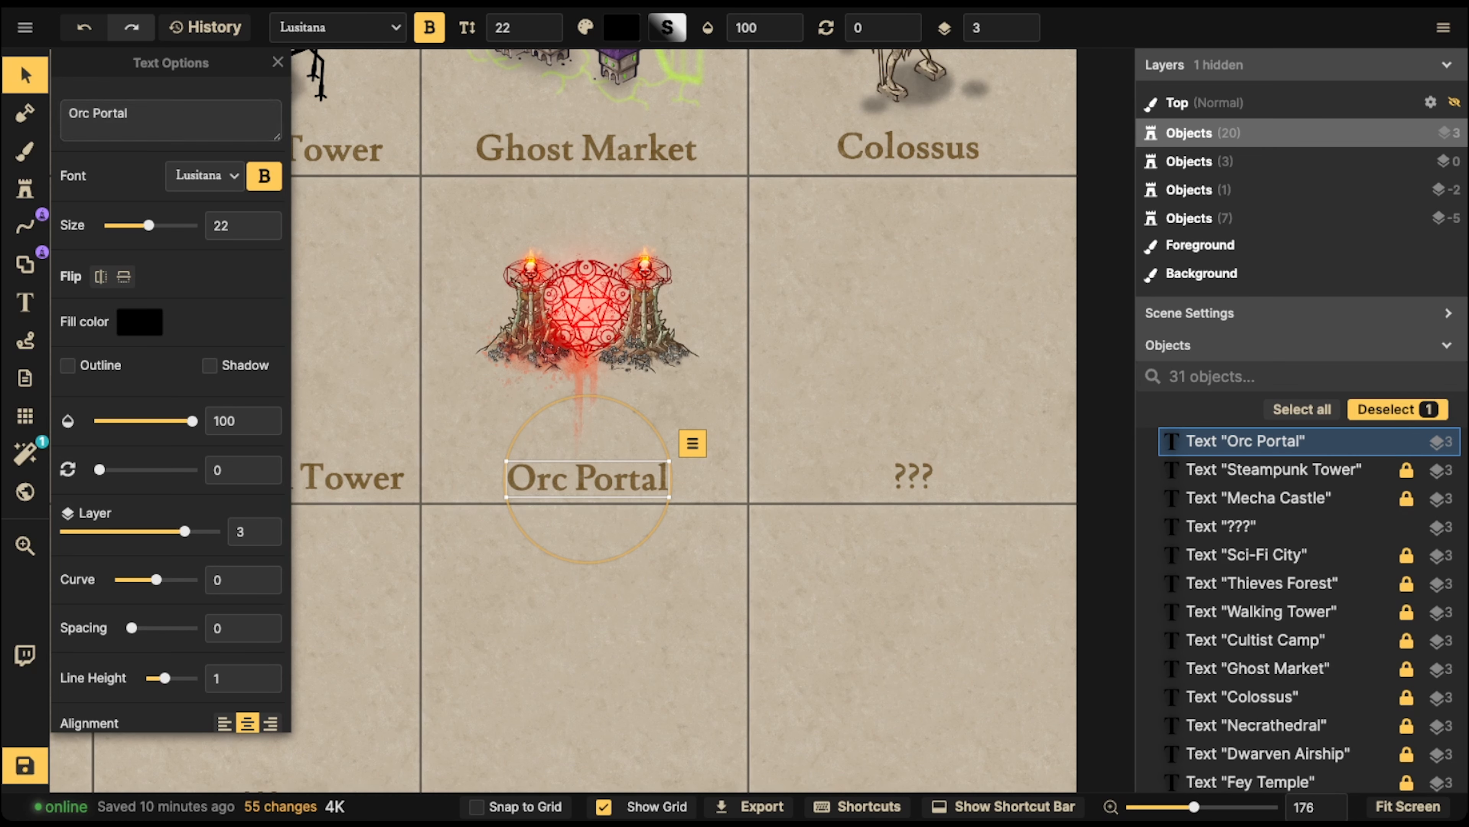
click(451, 399)
click(587, 479)
key(l)
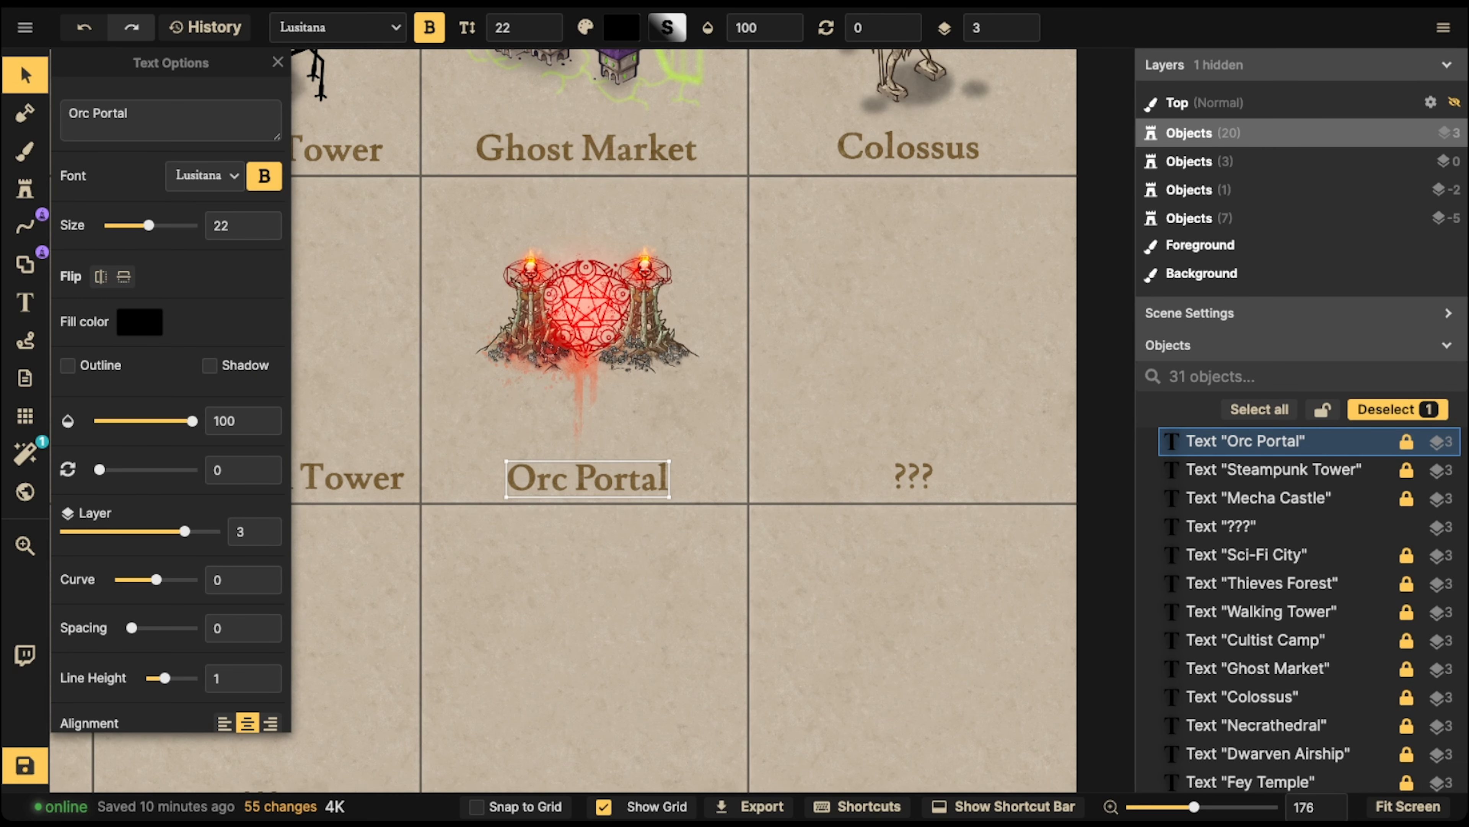
- Try to lock the Orc Portal group and clear the selection
click(588, 348)
click(588, 324)
key(l)
scroll(587, 405, up, 2)
key(Escape)
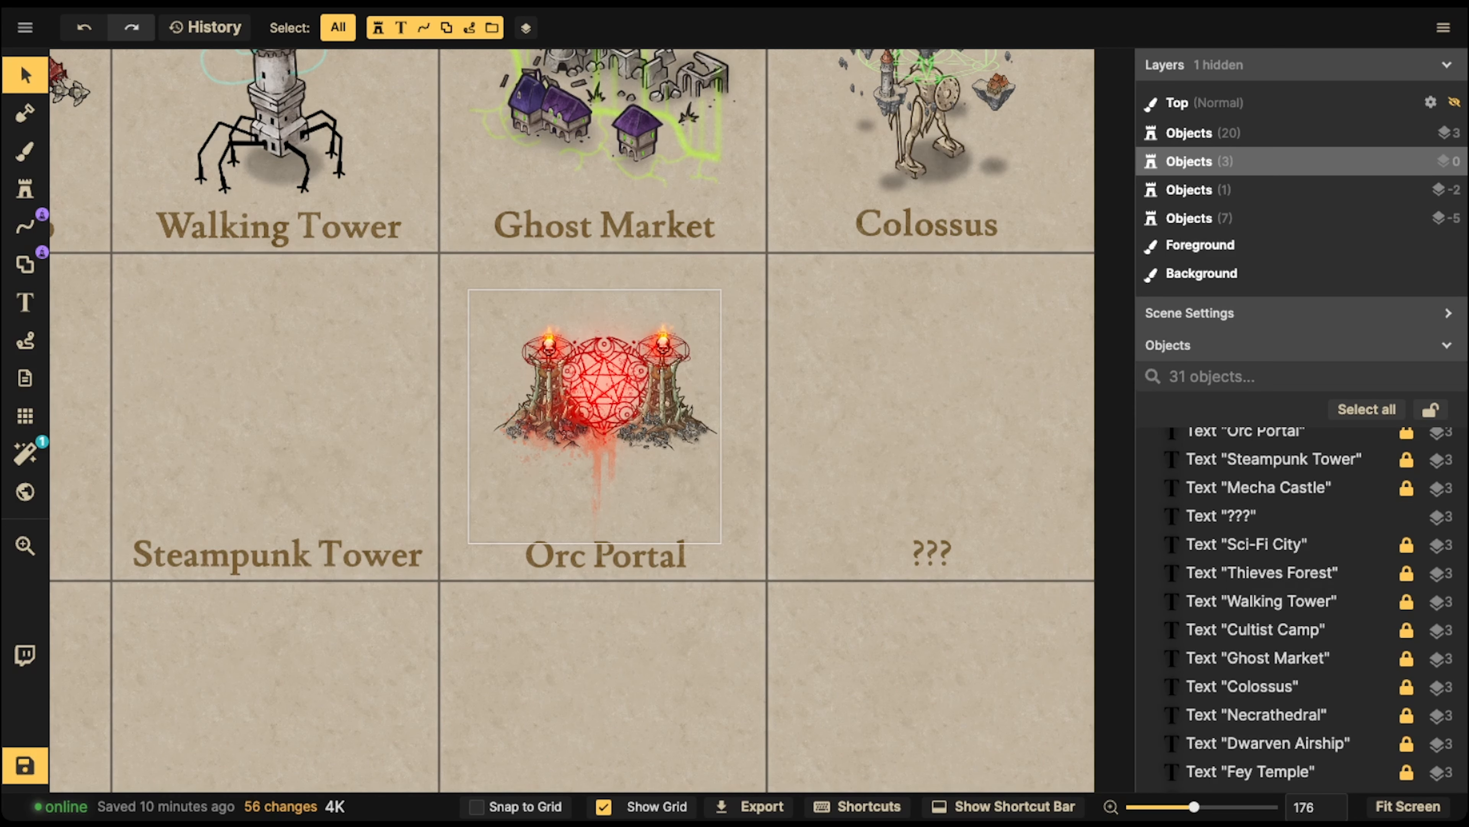
- Shift the Orc Portal group slightly within its cell and enter the group for editing
key(space)
drag(603, 394, 599, 381)
double_click(598, 381)
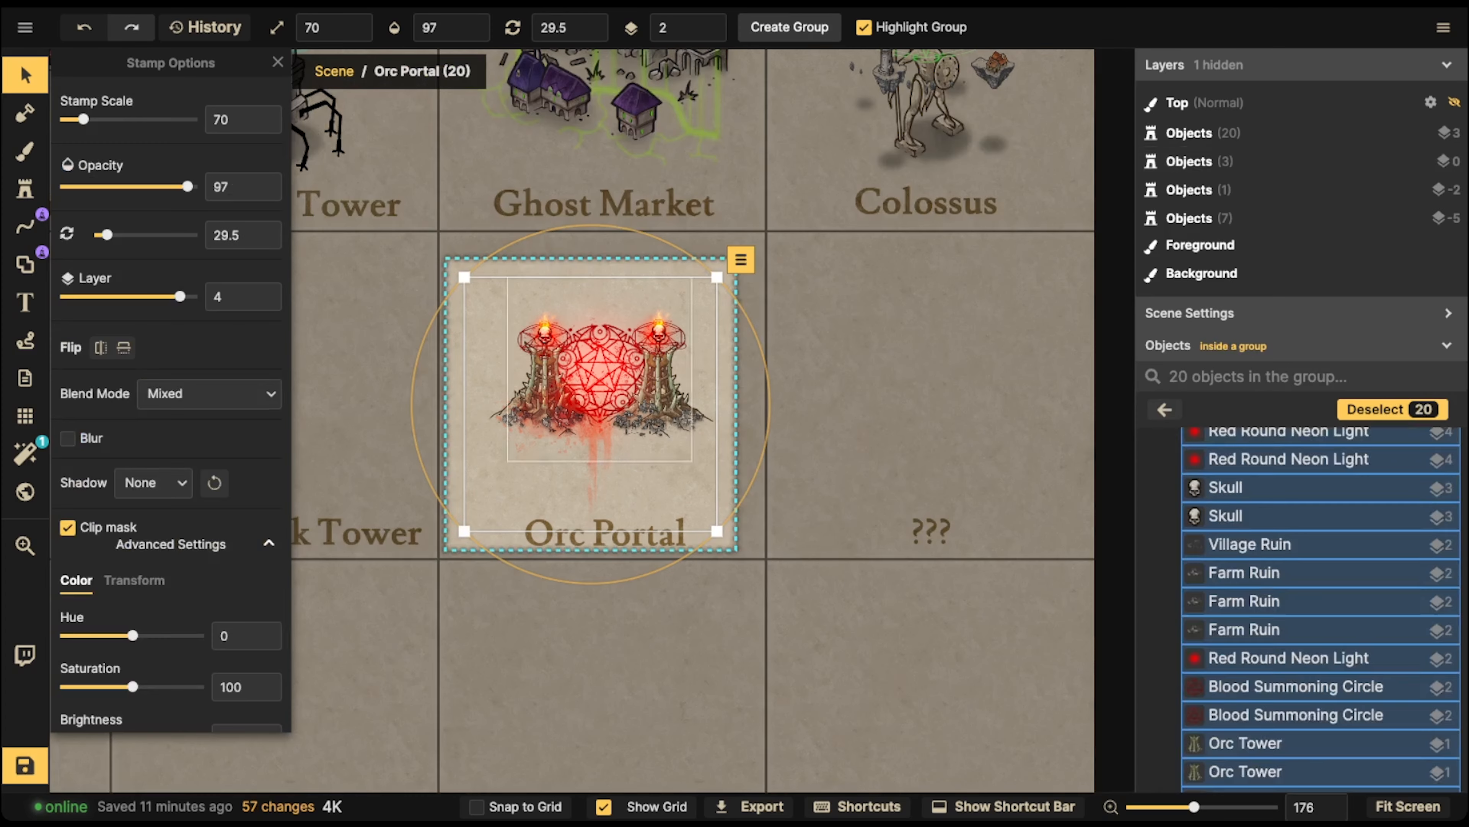
- Search the stamp catalog for "spell" and choose the denser red swirl stamp from Fantasy Battlemaps
click(25, 189)
key(f)
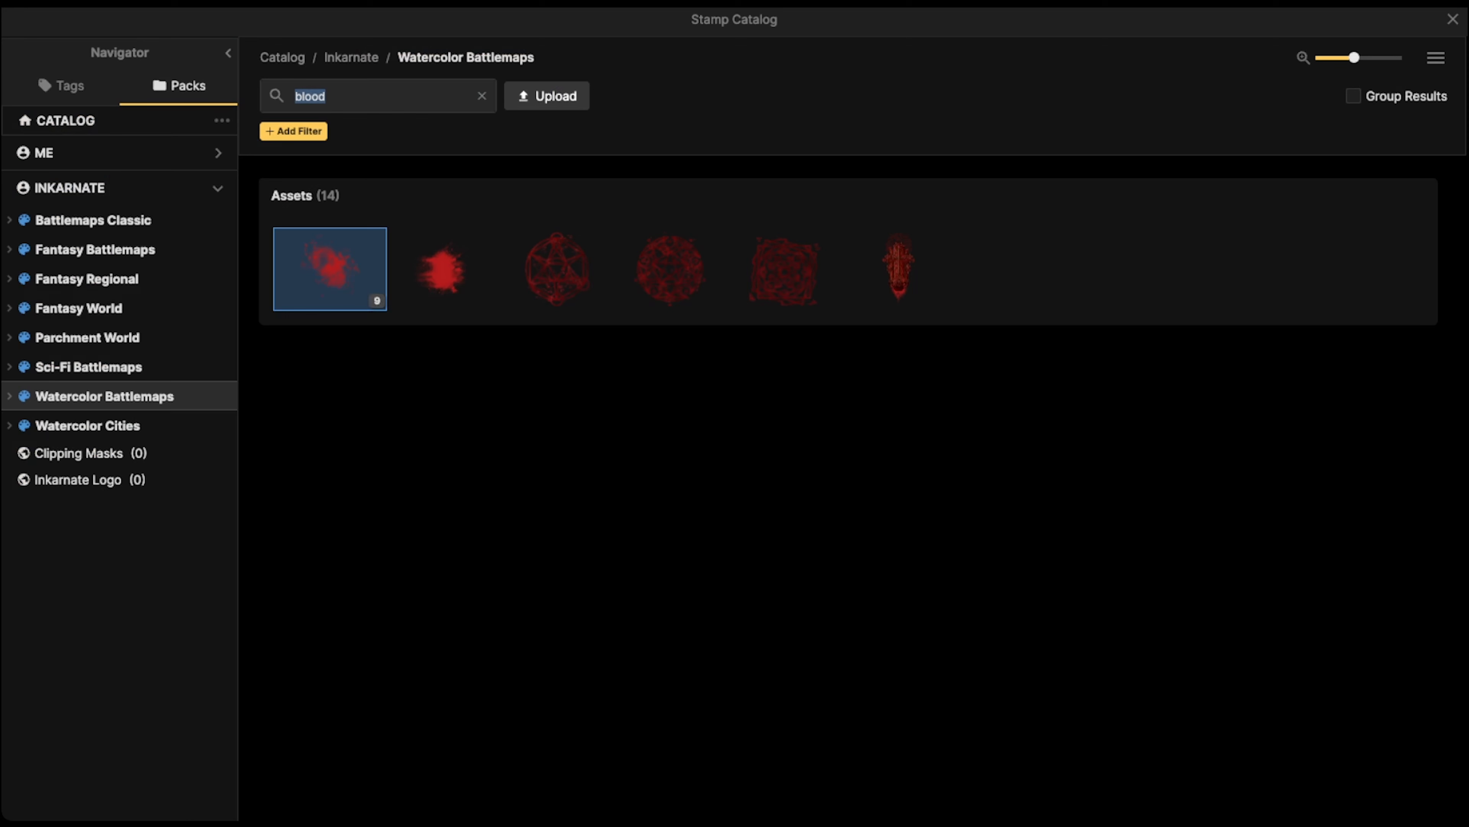
text(spell)
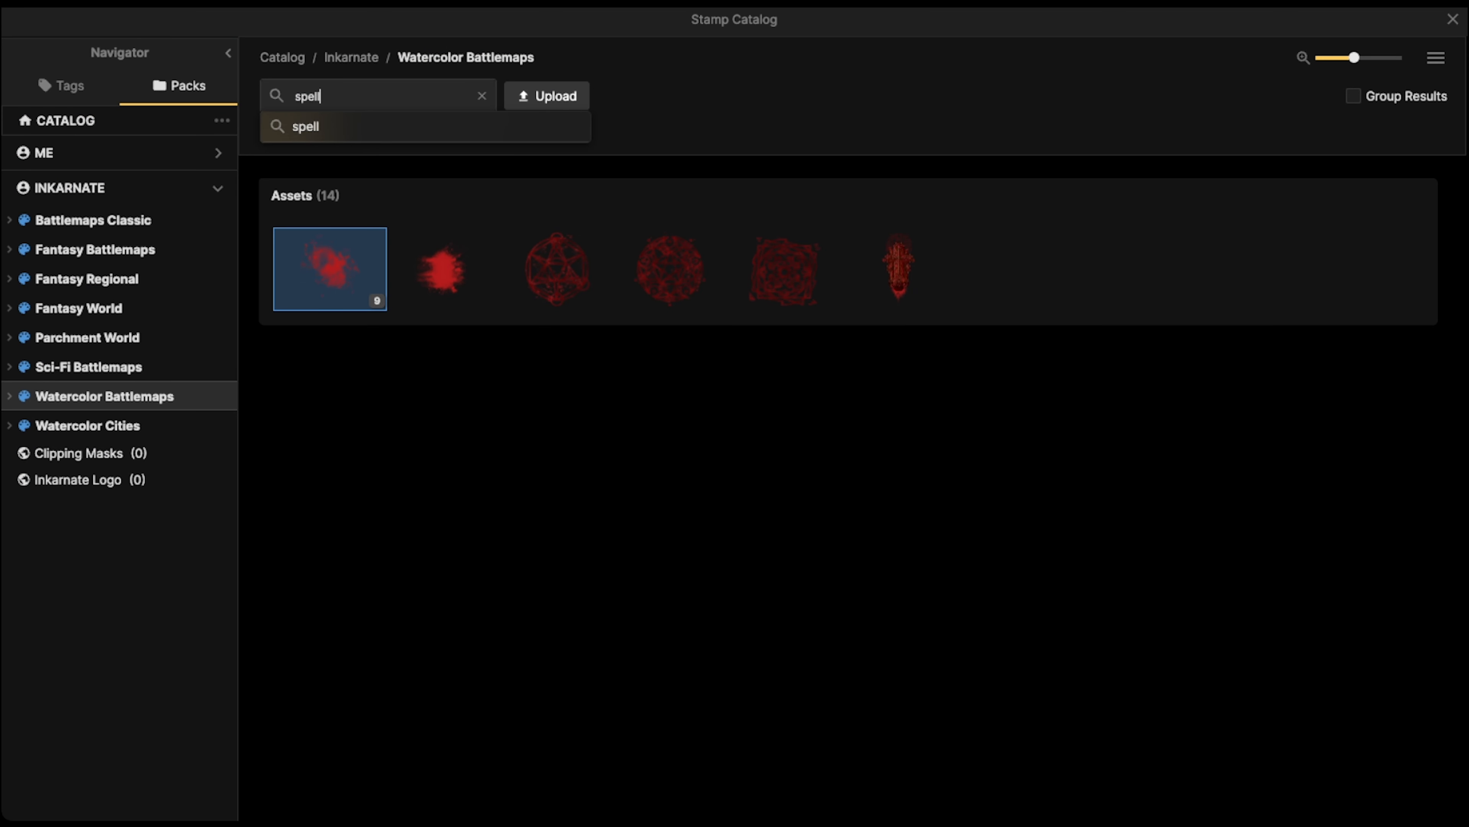
key(Return)
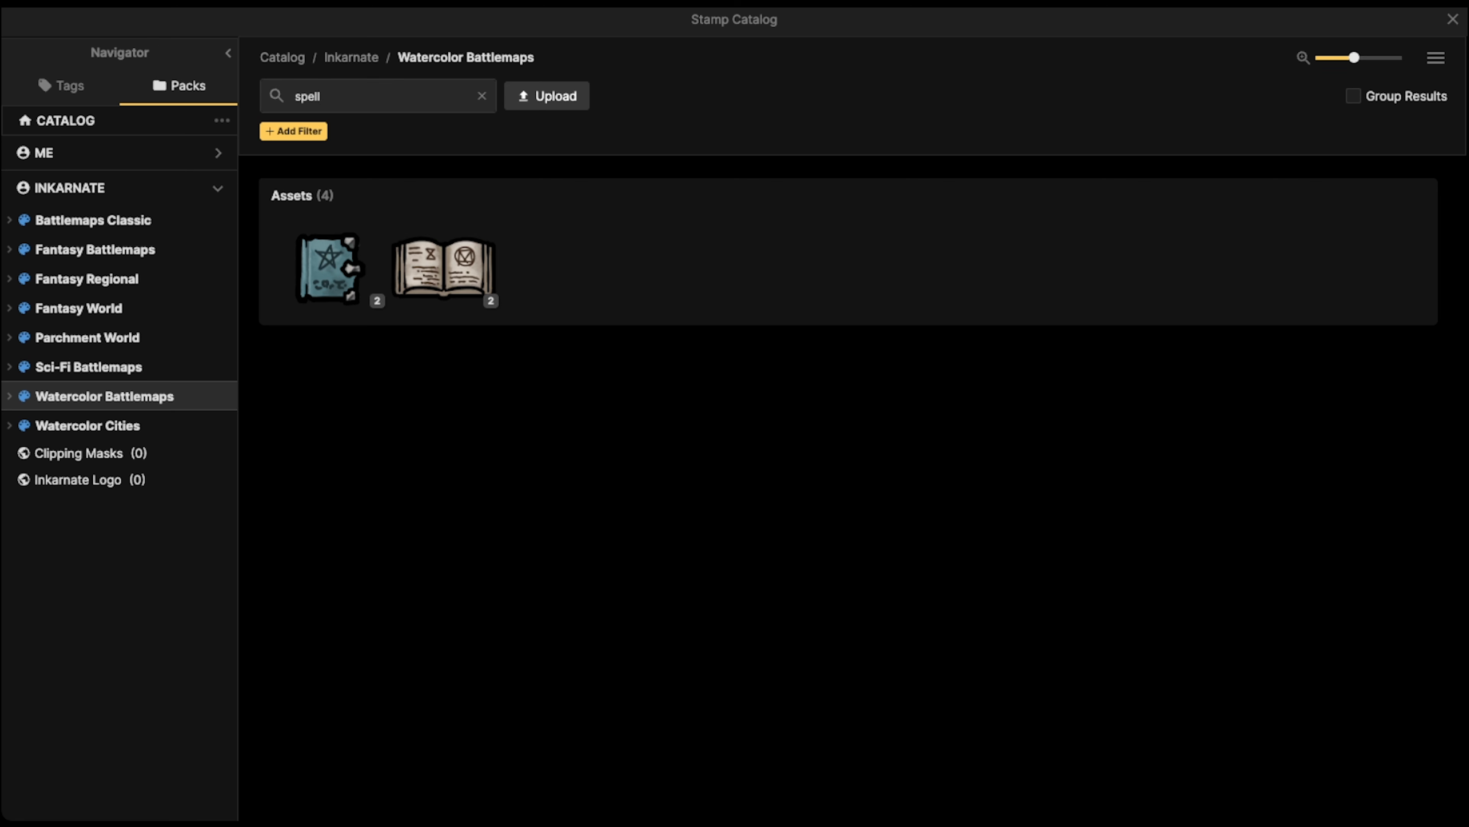
click(95, 249)
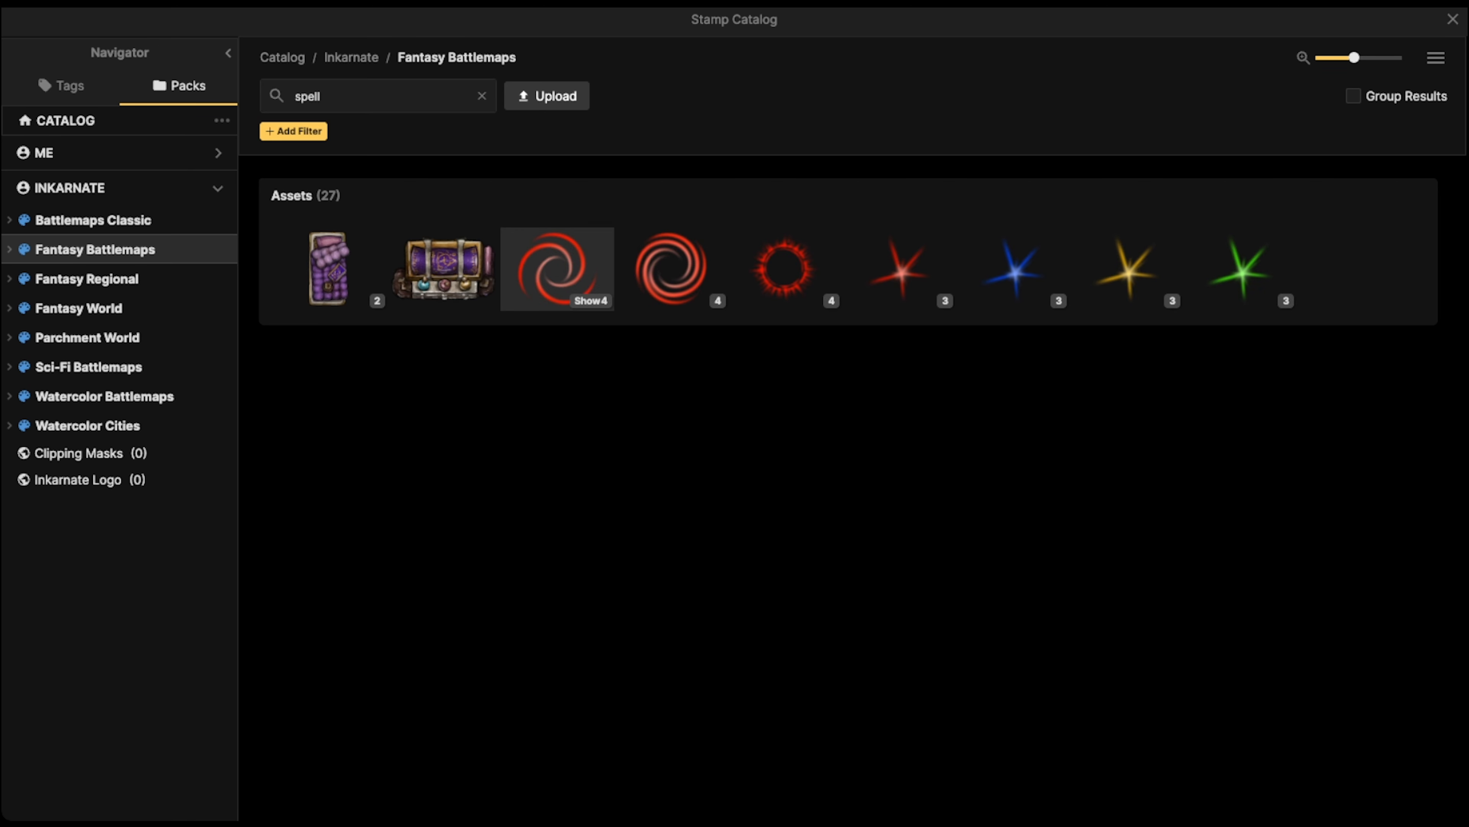
click(672, 268)
- Place the red spell swirl at scale 90 centred over the portal's summoning circle
scroll(522, 378, up, 4)
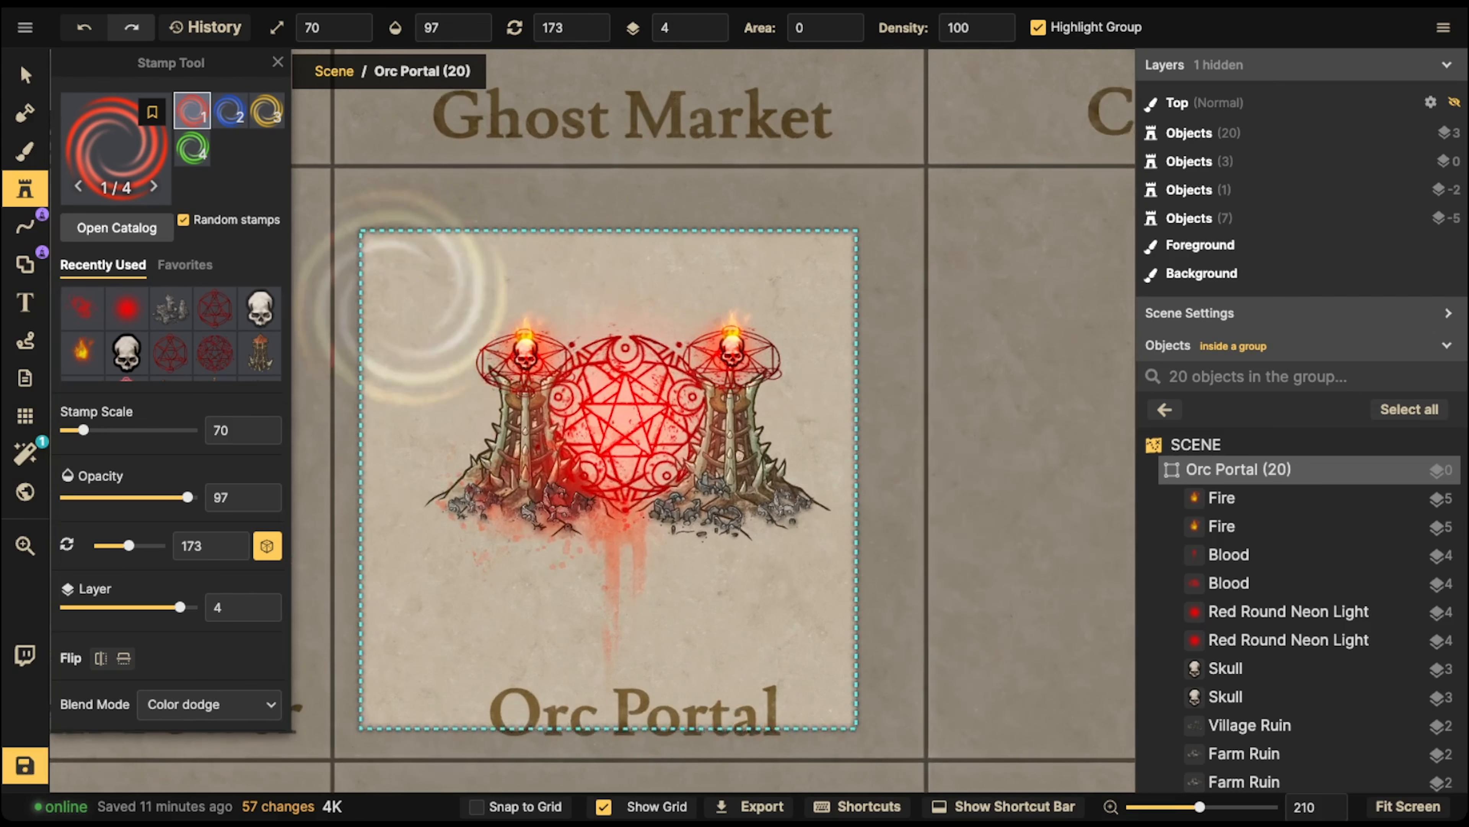
key(bracketright)
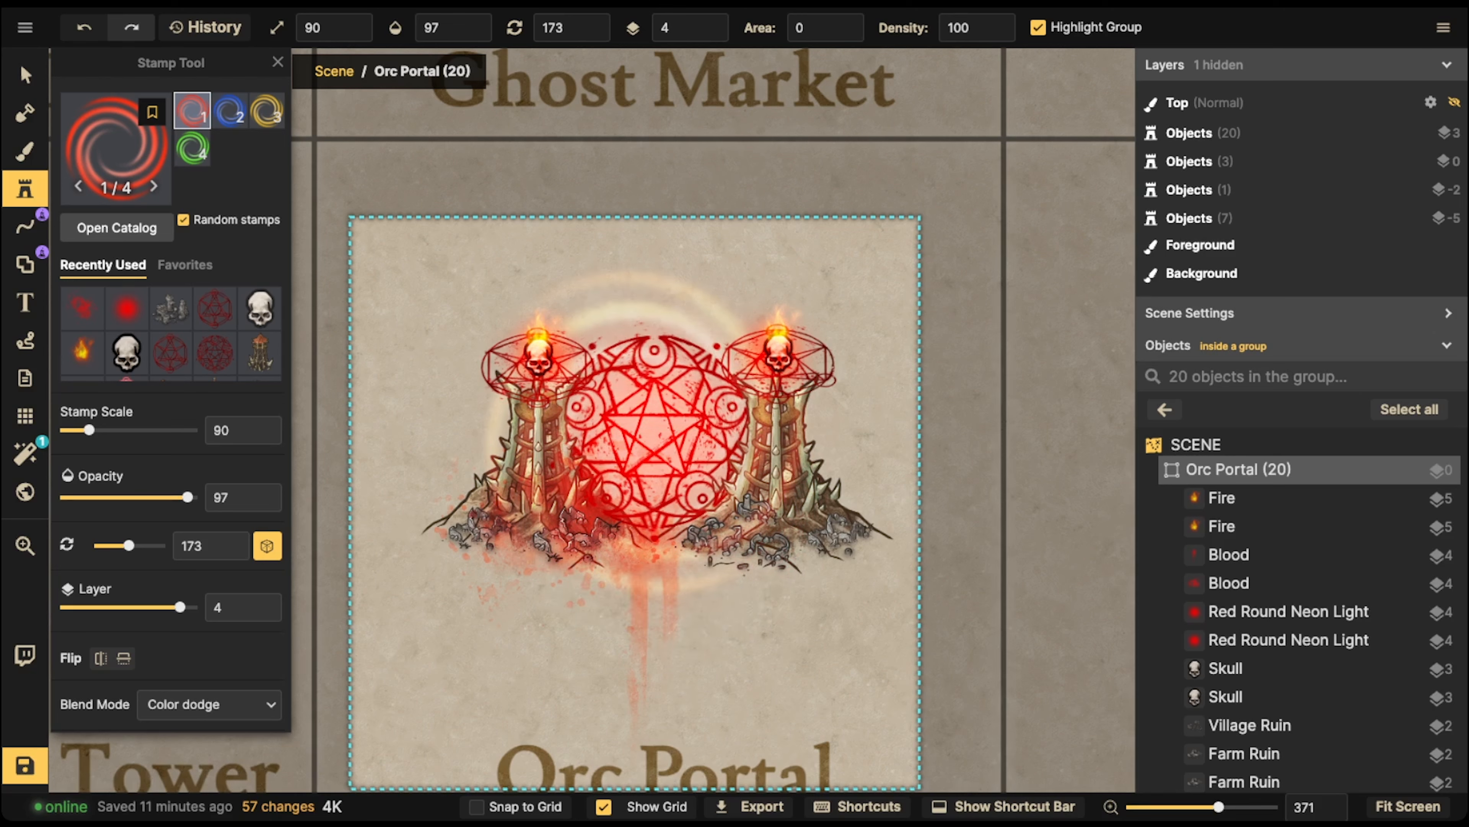
key(bracketright)
click(652, 424)
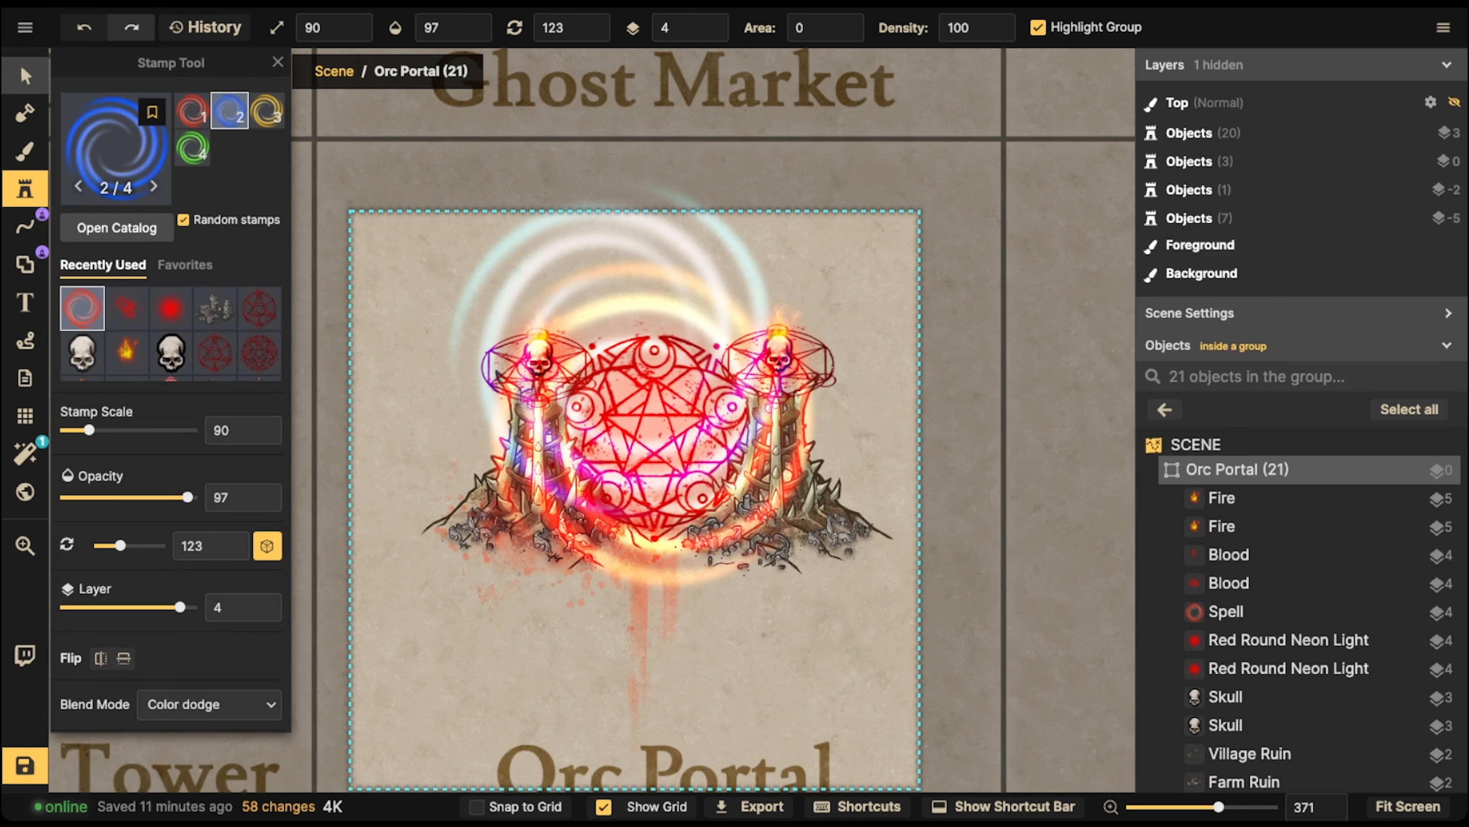
- Move the spell swirl to layer -3, reduce its scale to 70, and reposition it behind the portal
click(25, 75)
click(710, 33)
click(710, 33)
click(710, 33)
click(710, 33)
click(710, 33)
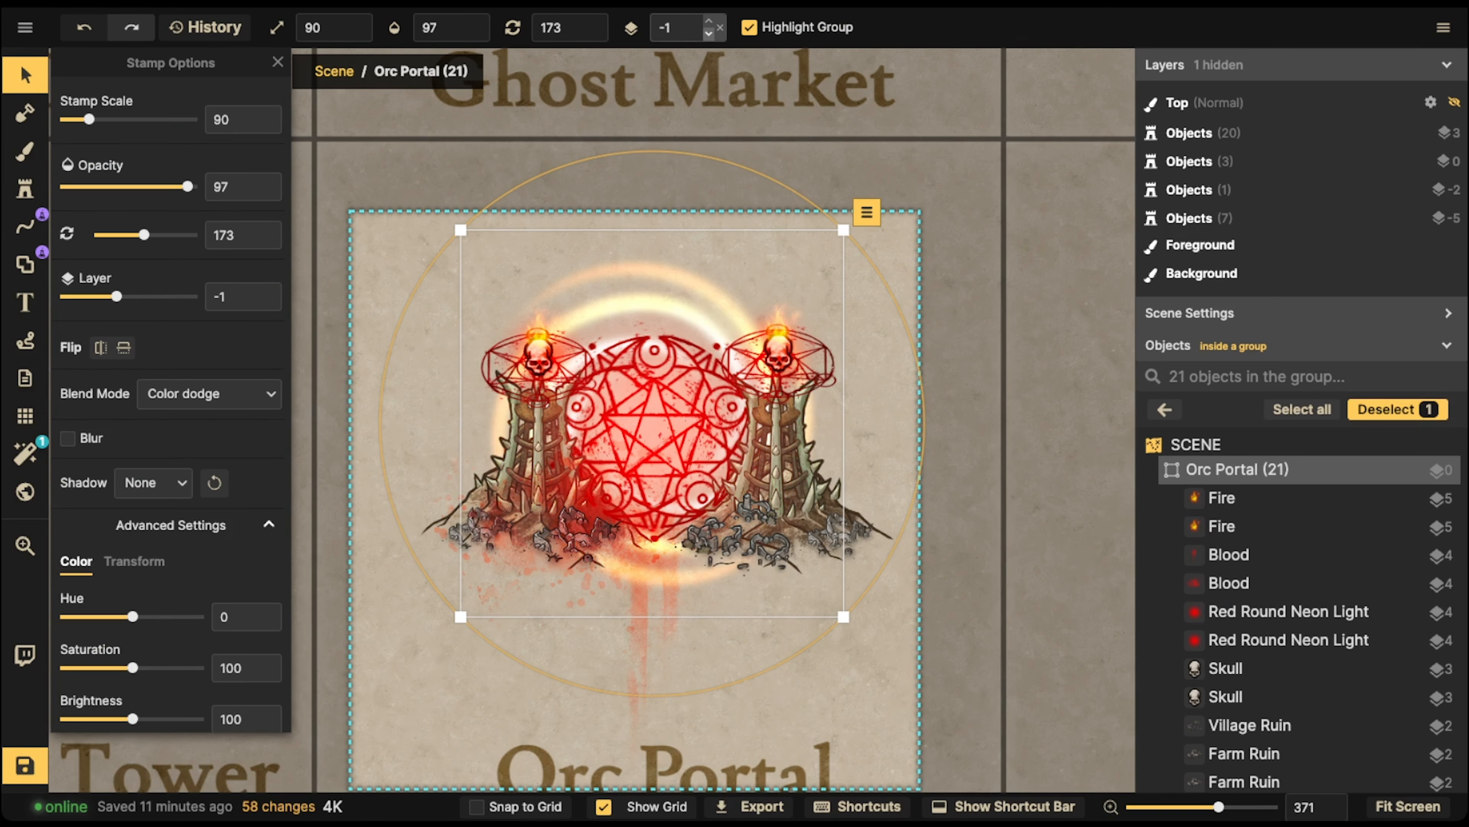
click(710, 33)
click(709, 33)
key(bracketleft)
key(bracketleft)
drag(677, 400, 684, 384)
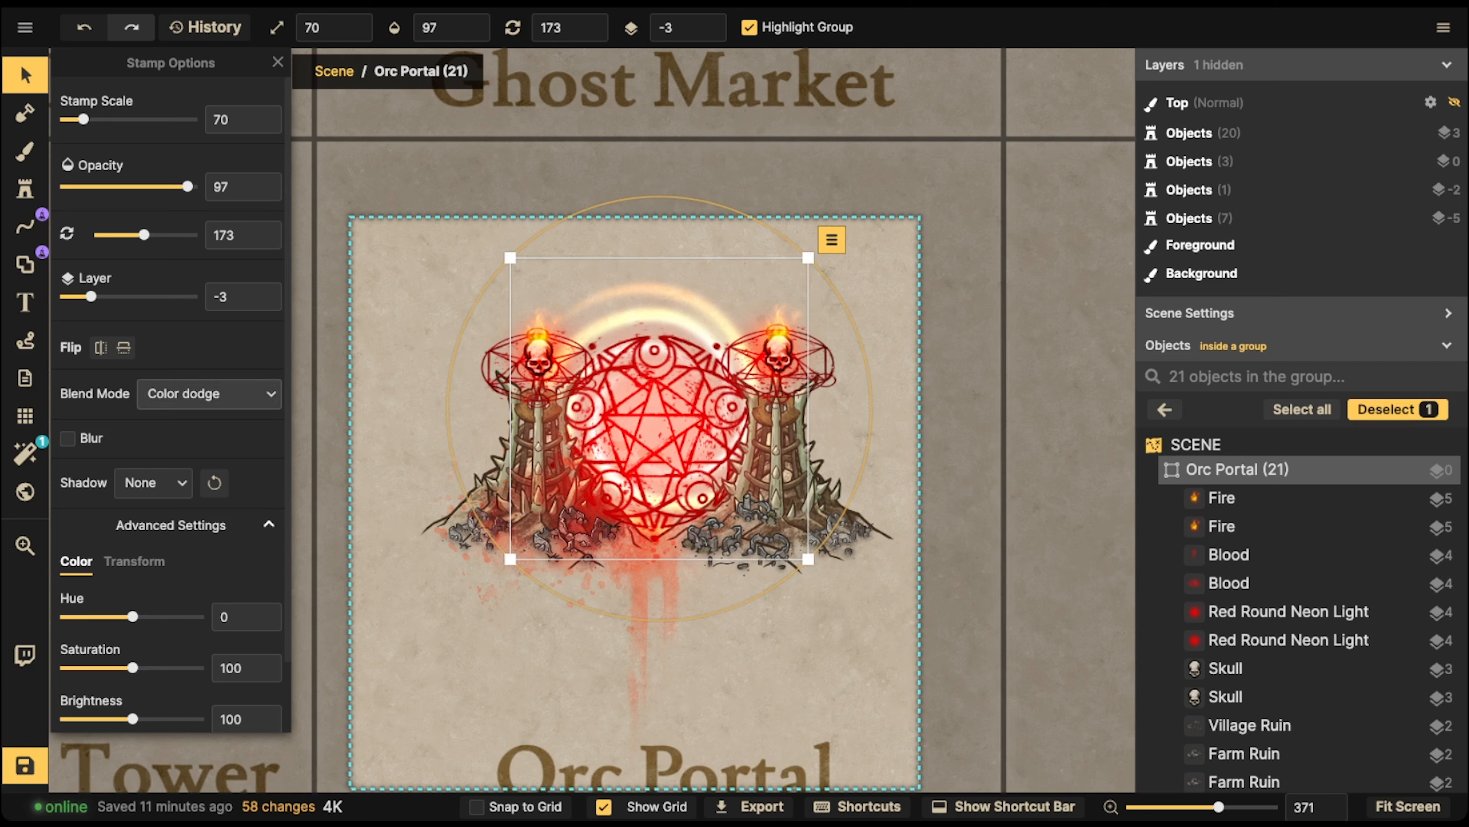
- Compare the Darken, Overlay and other blend modes on the spell swirl and set it to Screen
click(209, 393)
click(133, 456)
click(134, 489)
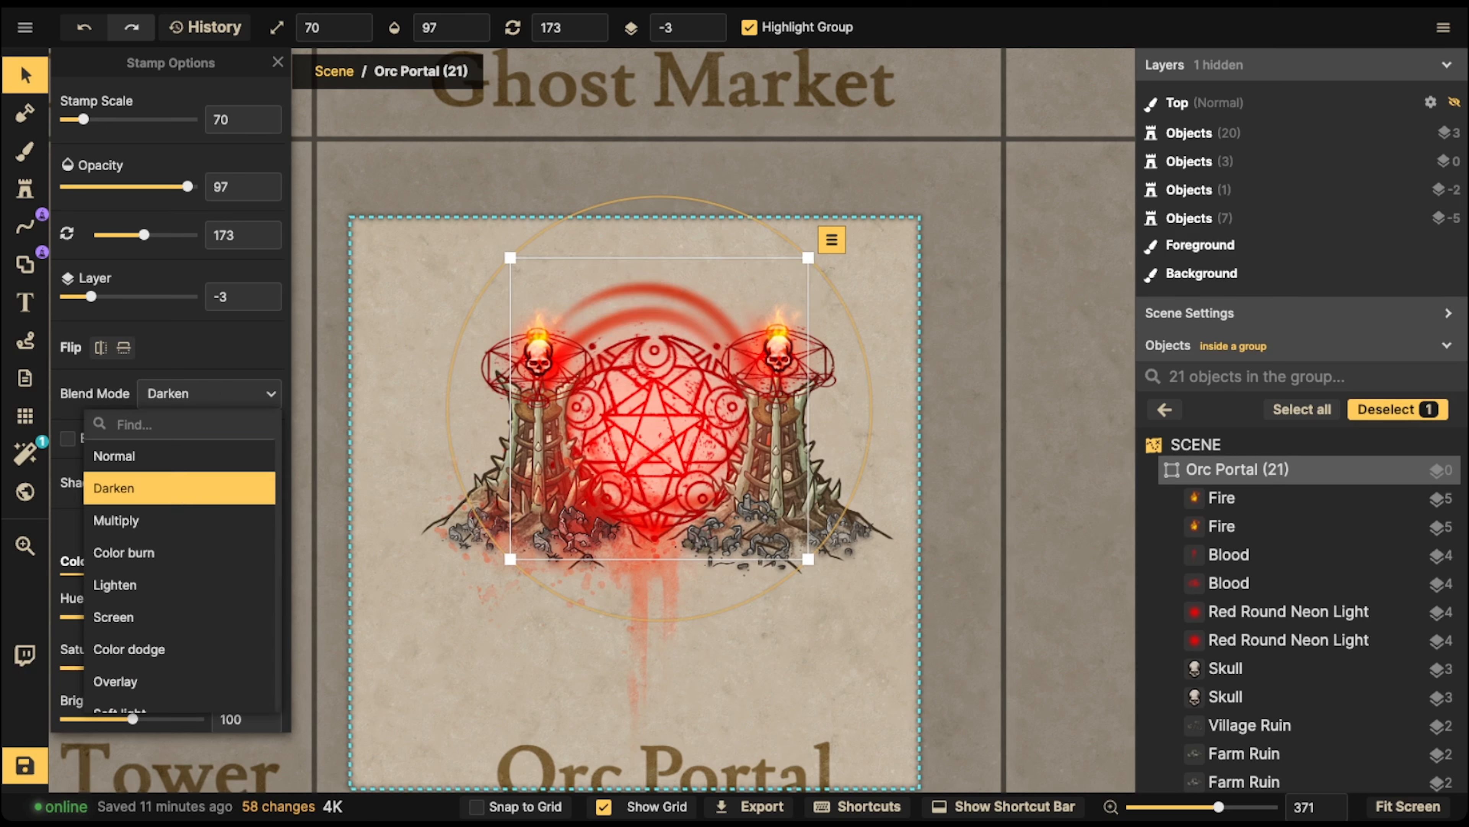
click(133, 520)
click(133, 585)
click(134, 617)
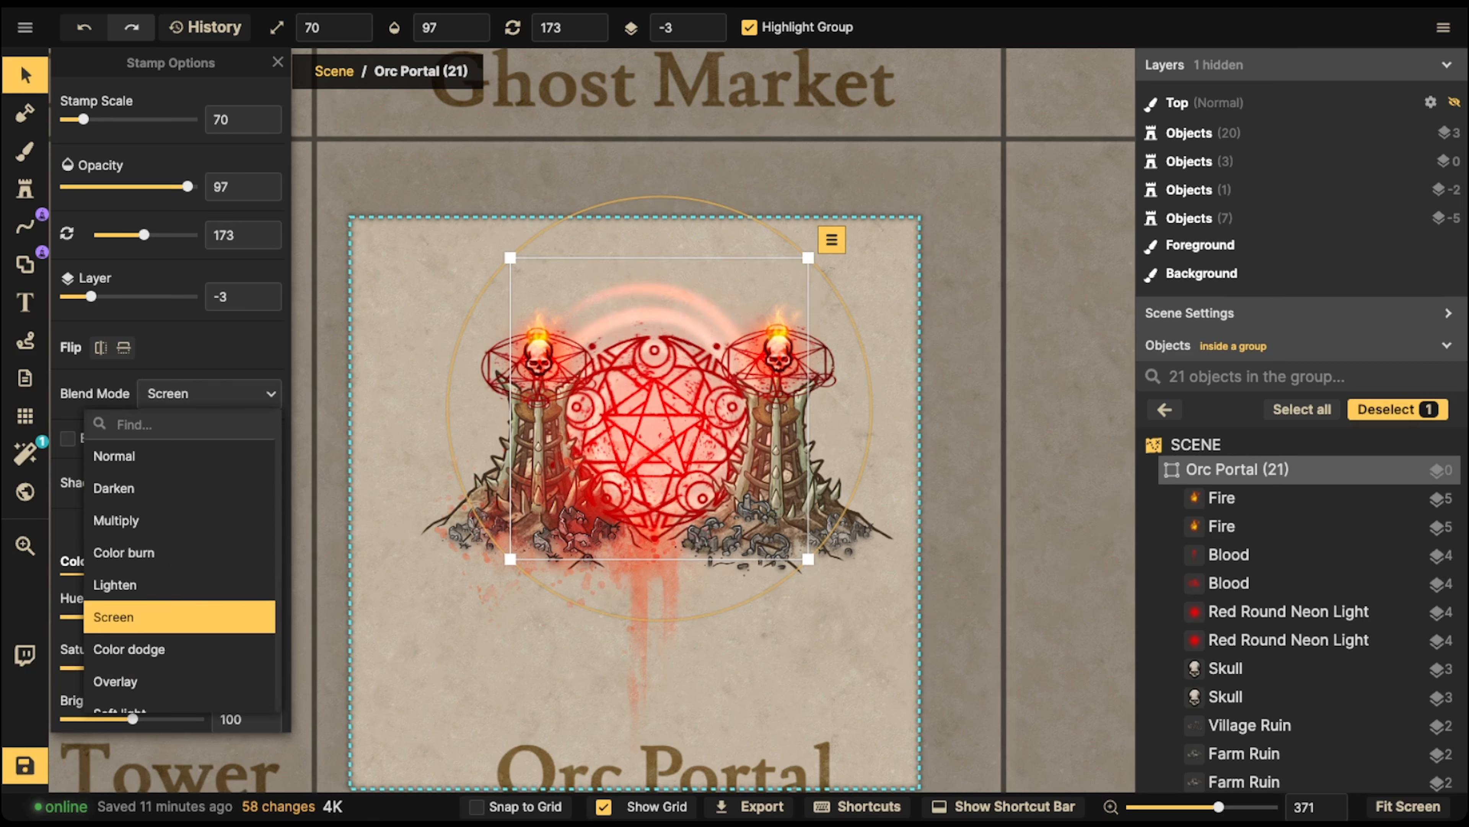
click(134, 681)
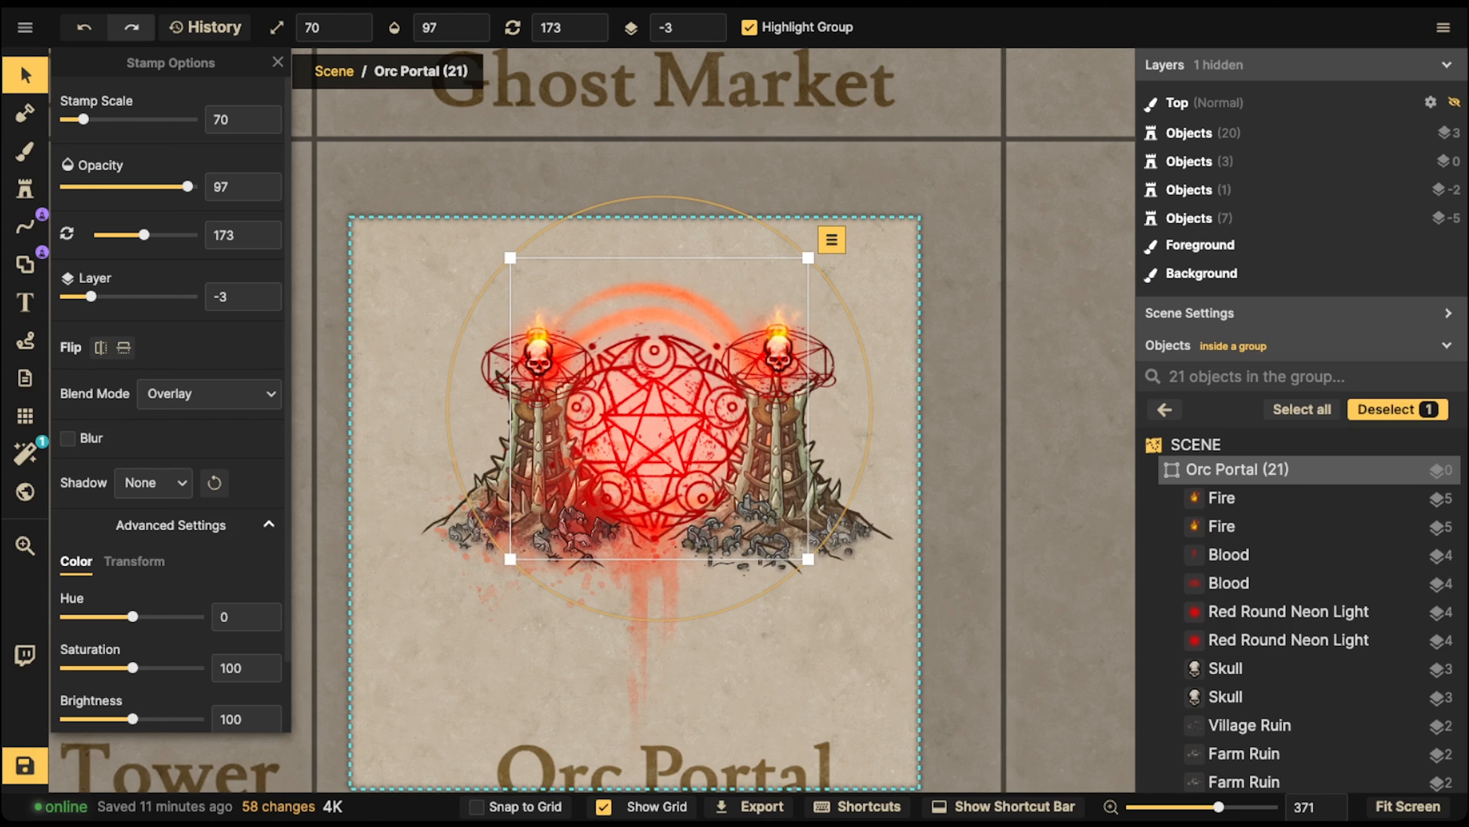
click(153, 482)
click(208, 394)
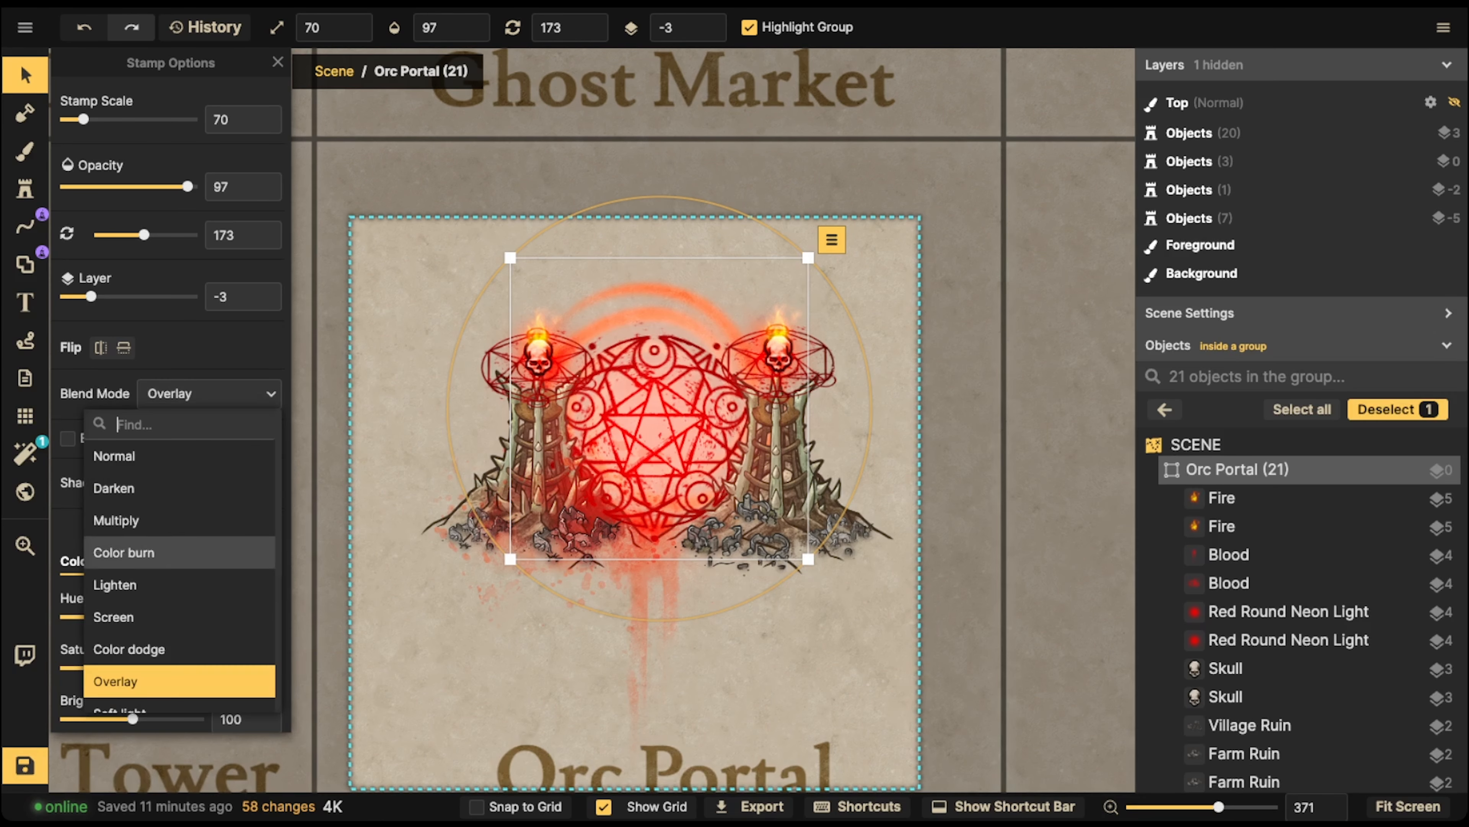
click(129, 649)
click(116, 617)
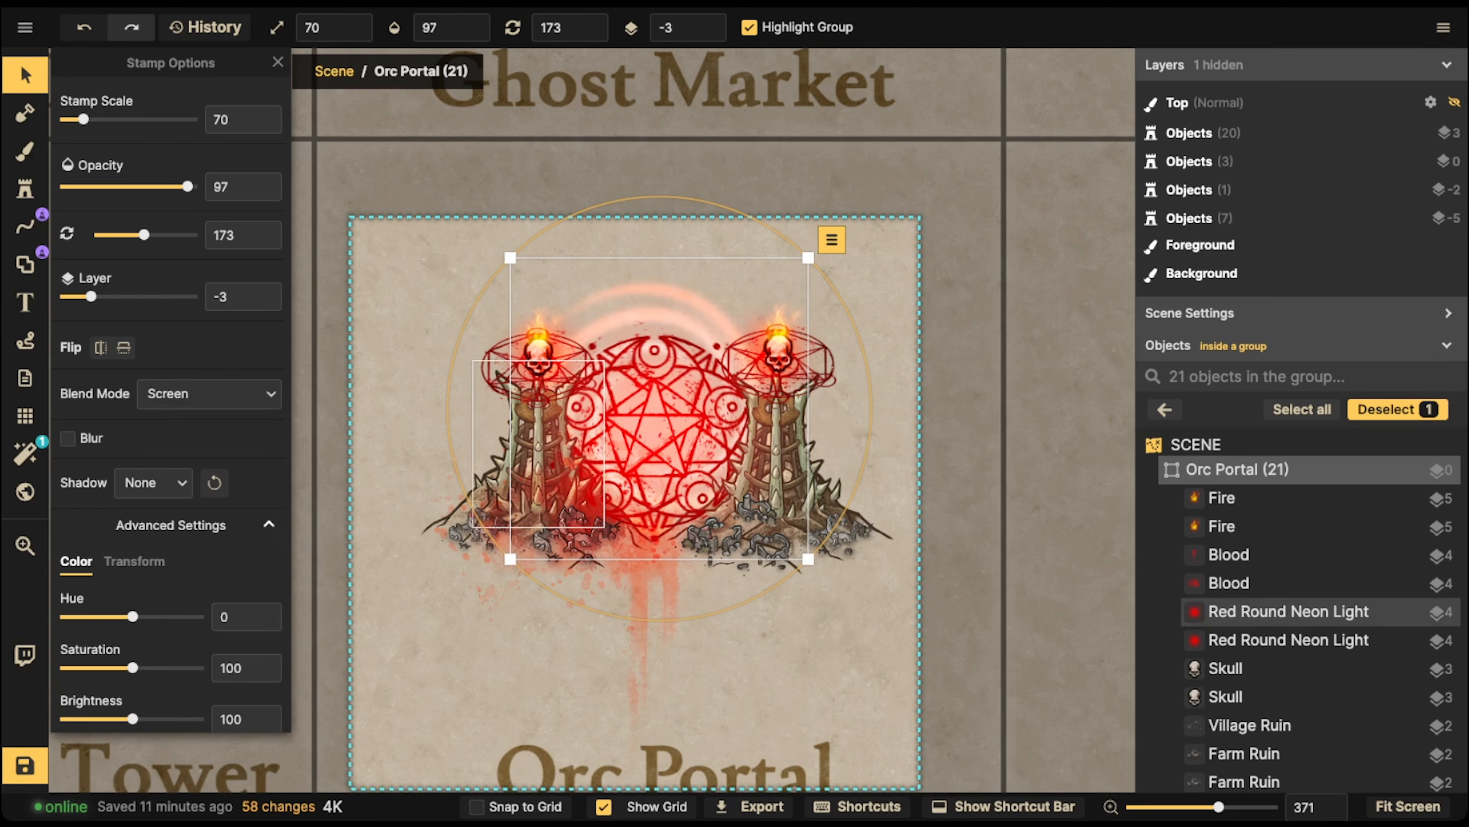
- Enlarge the spell swirl to scale 80, rotate it, and centre its arcs behind the summoning circle
mouse_move(659, 408)
mouse_down()
mouse_move(659, 391)
mouse_move(660, 414)
mouse_up()
key(])
key([)
key(])
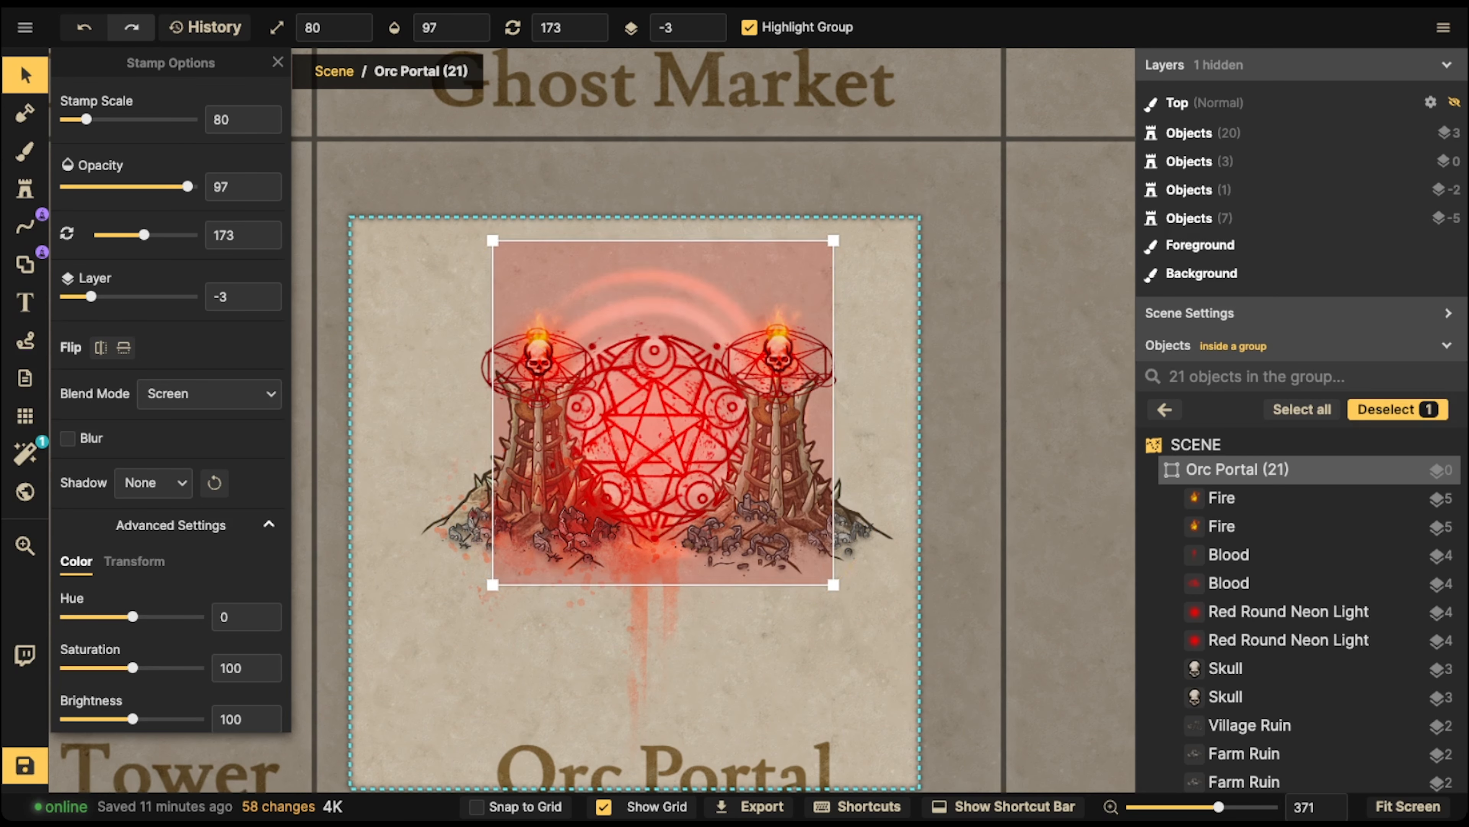
drag(663, 171, 835, 241)
drag(660, 414, 663, 419)
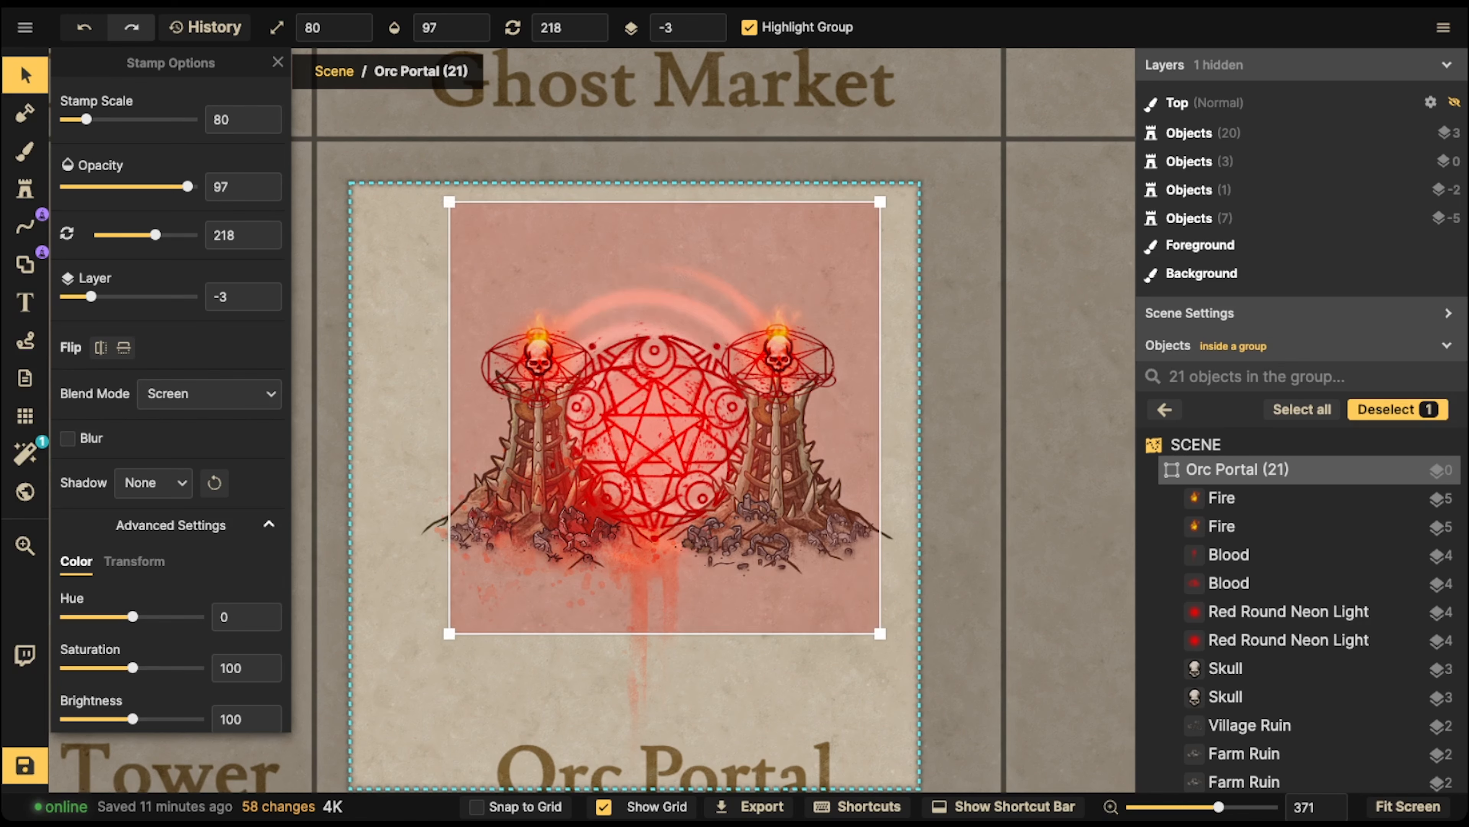
scroll(662, 419, up, 11)
scroll(663, 419, up, 20)
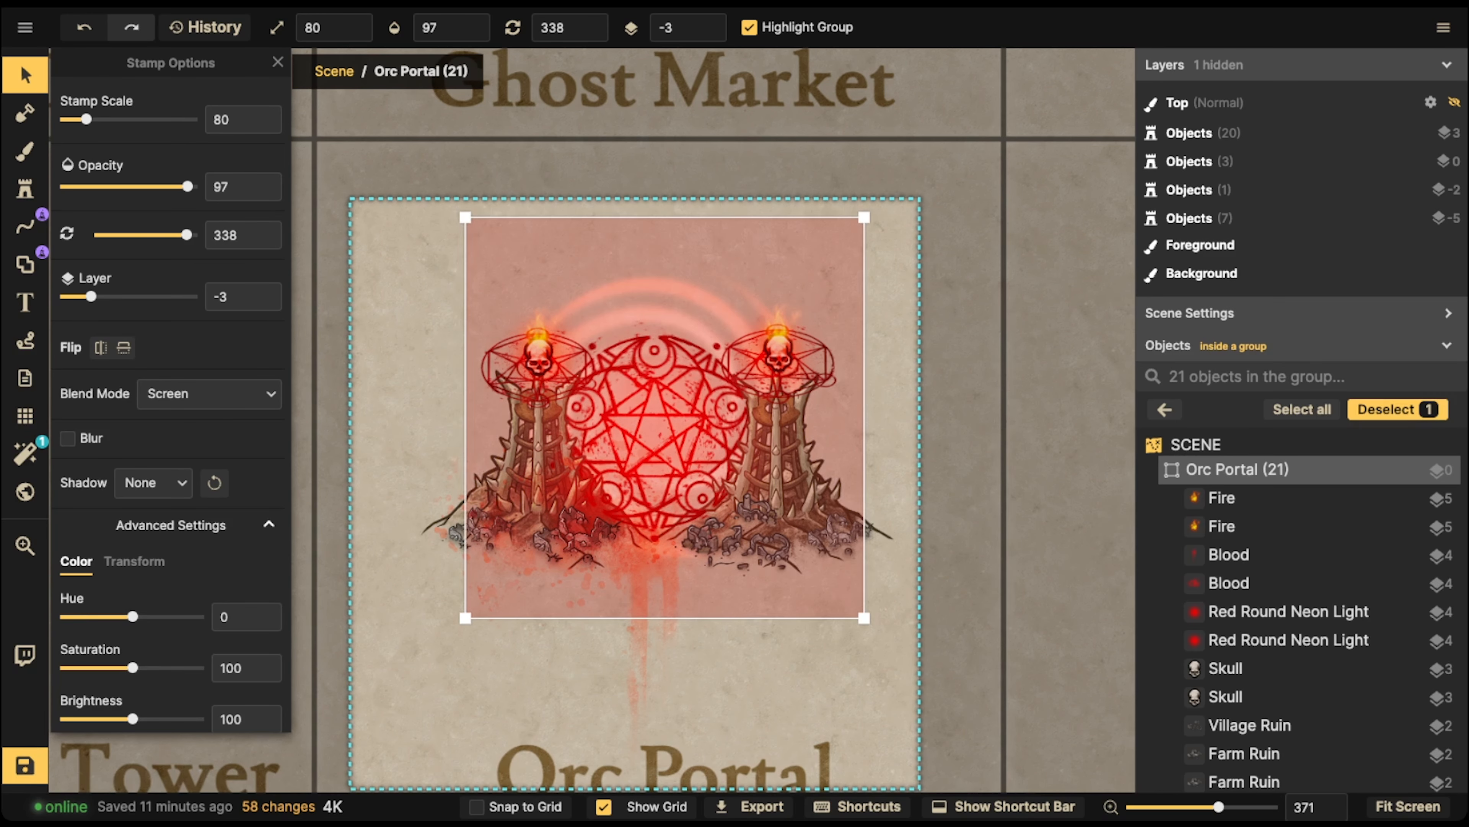
scroll(662, 419, up, 6)
- Deselect the spell swirl and exit the Orc Portal group back to the scene
key(Escape)
key(Escape)
key(Escape)
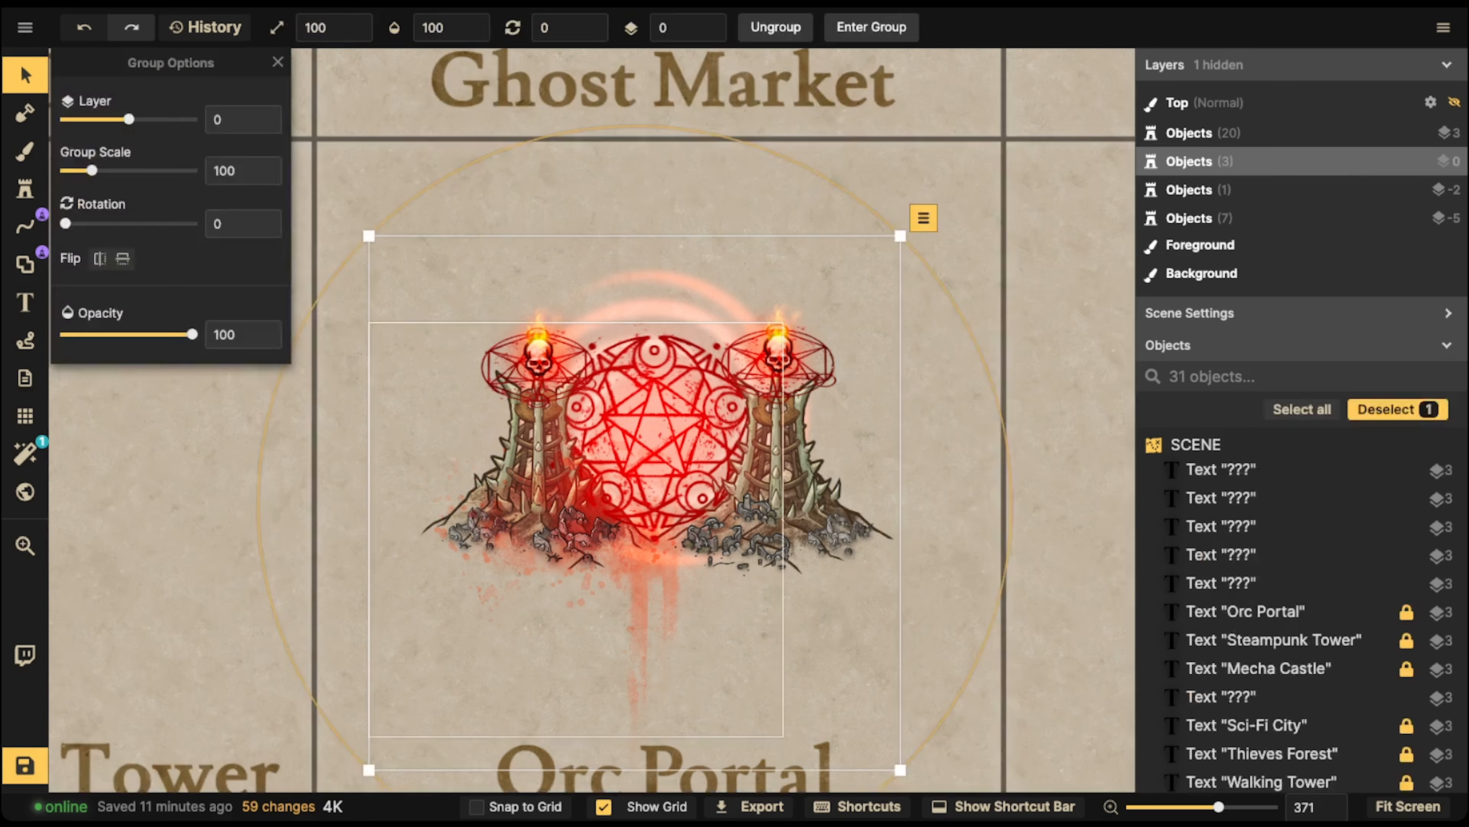
- Deselect the Orc Portal group and save the map
scroll(469, 394, down, 3)
scroll(473, 384, down, 3)
drag(472, 384, 474, 386)
key(Escape)
scroll(758, 336, down, 5)
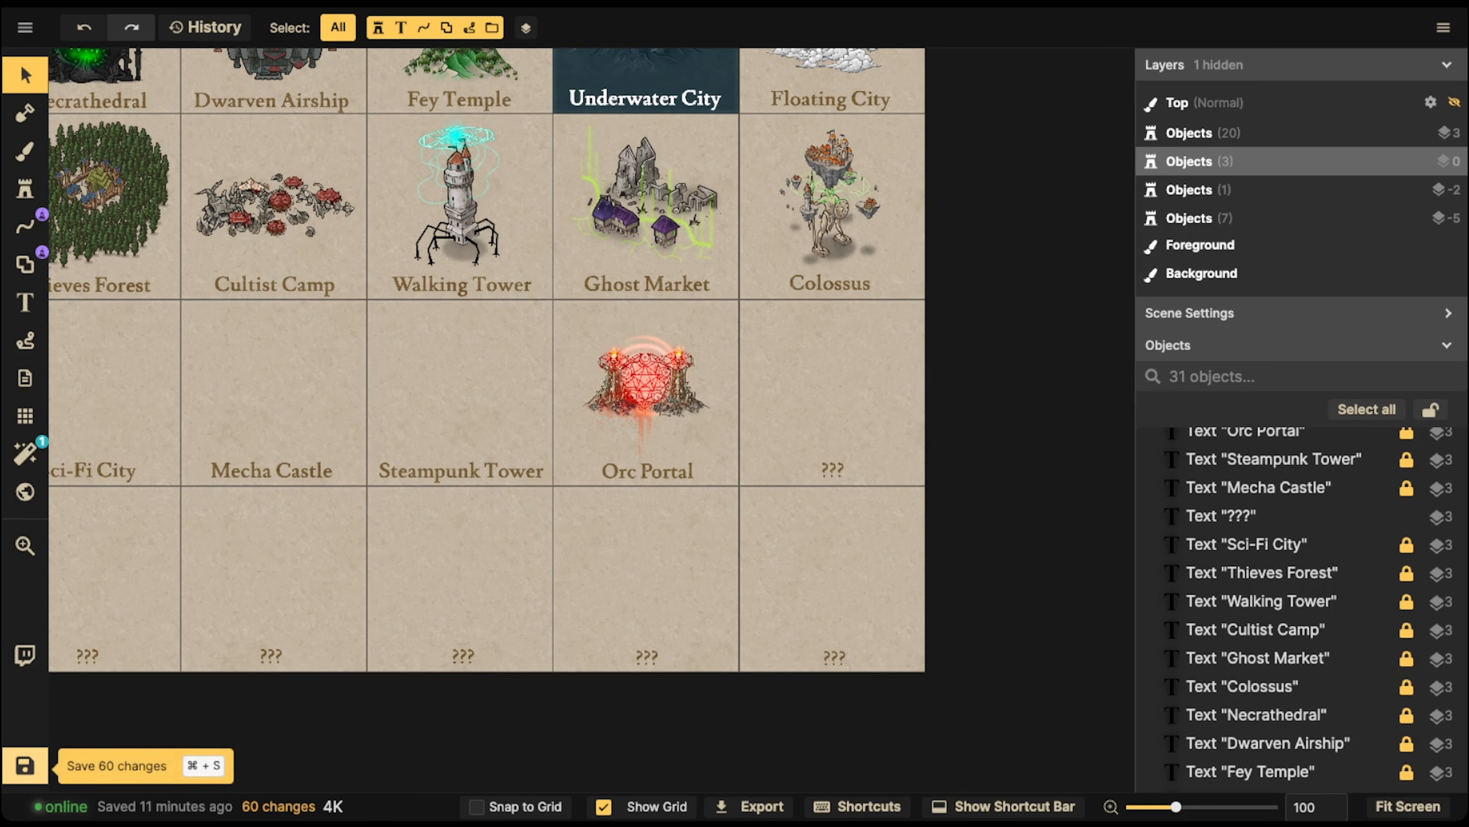
click(24, 765)
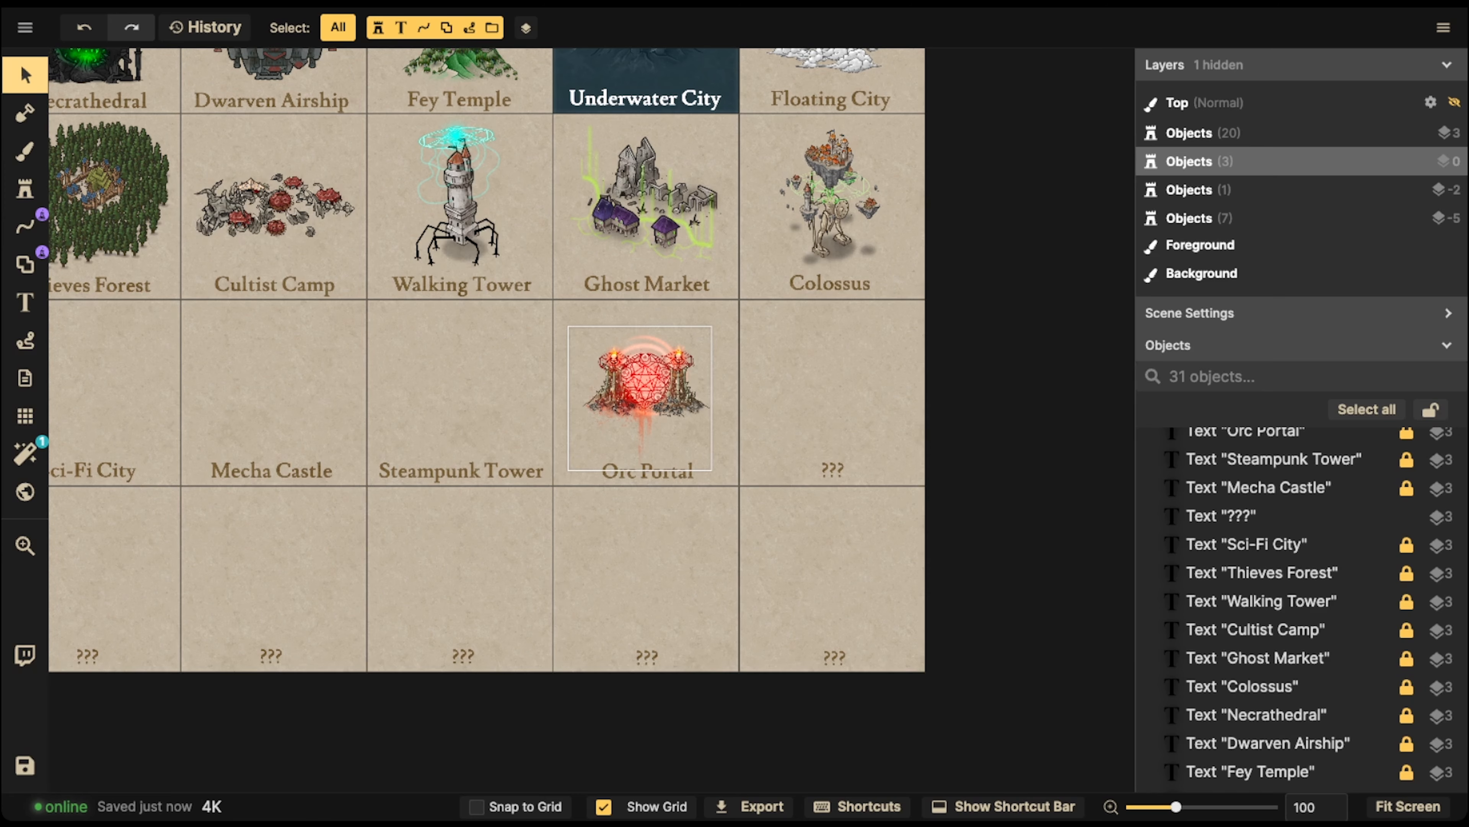
- Lock the Orc Portal and Colossus groups together and clear the selection
scroll(659, 386, up, 2)
click(660, 386)
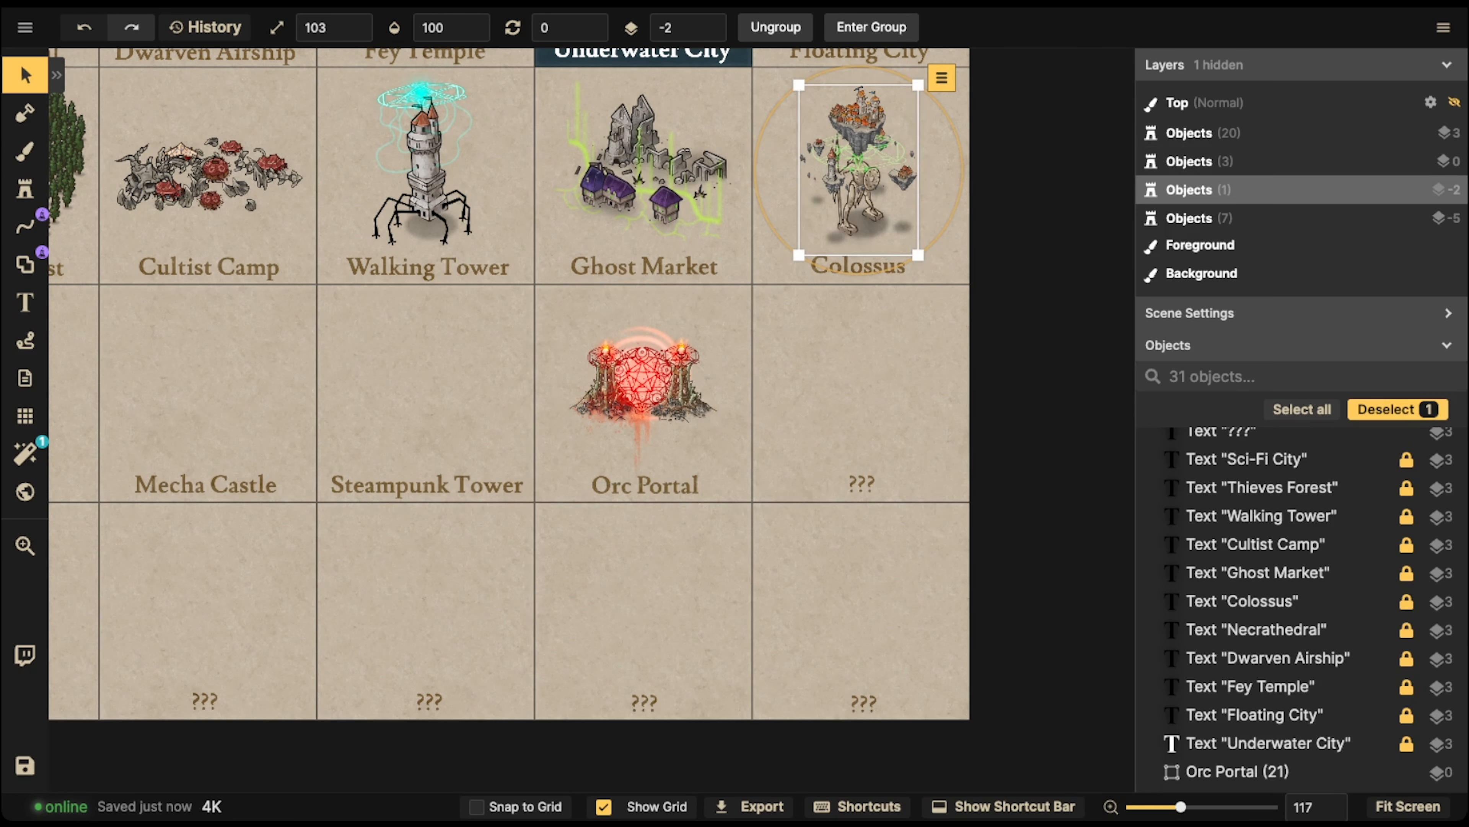
shift+click(859, 168)
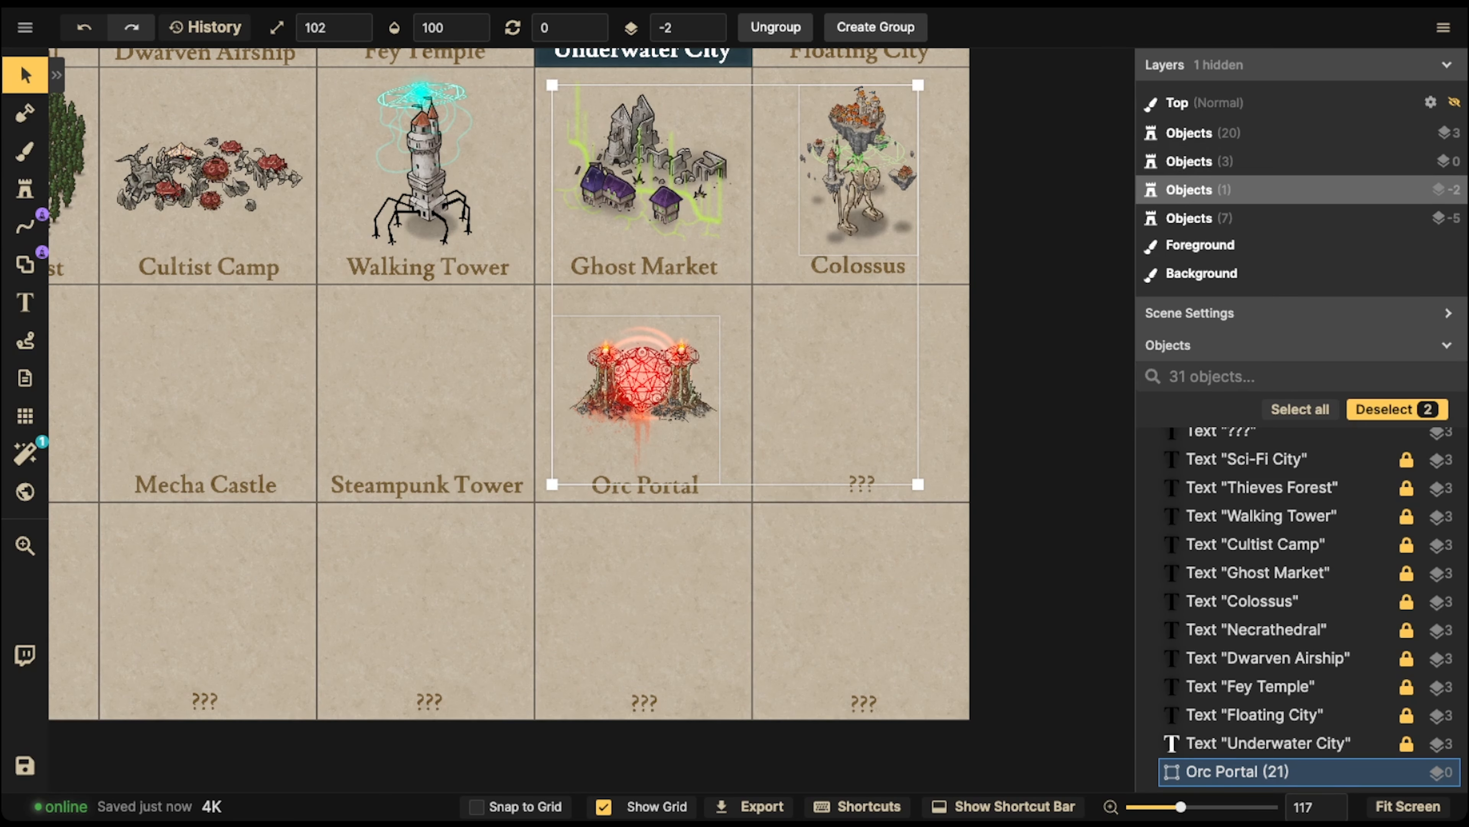
key(l)
key(Escape)
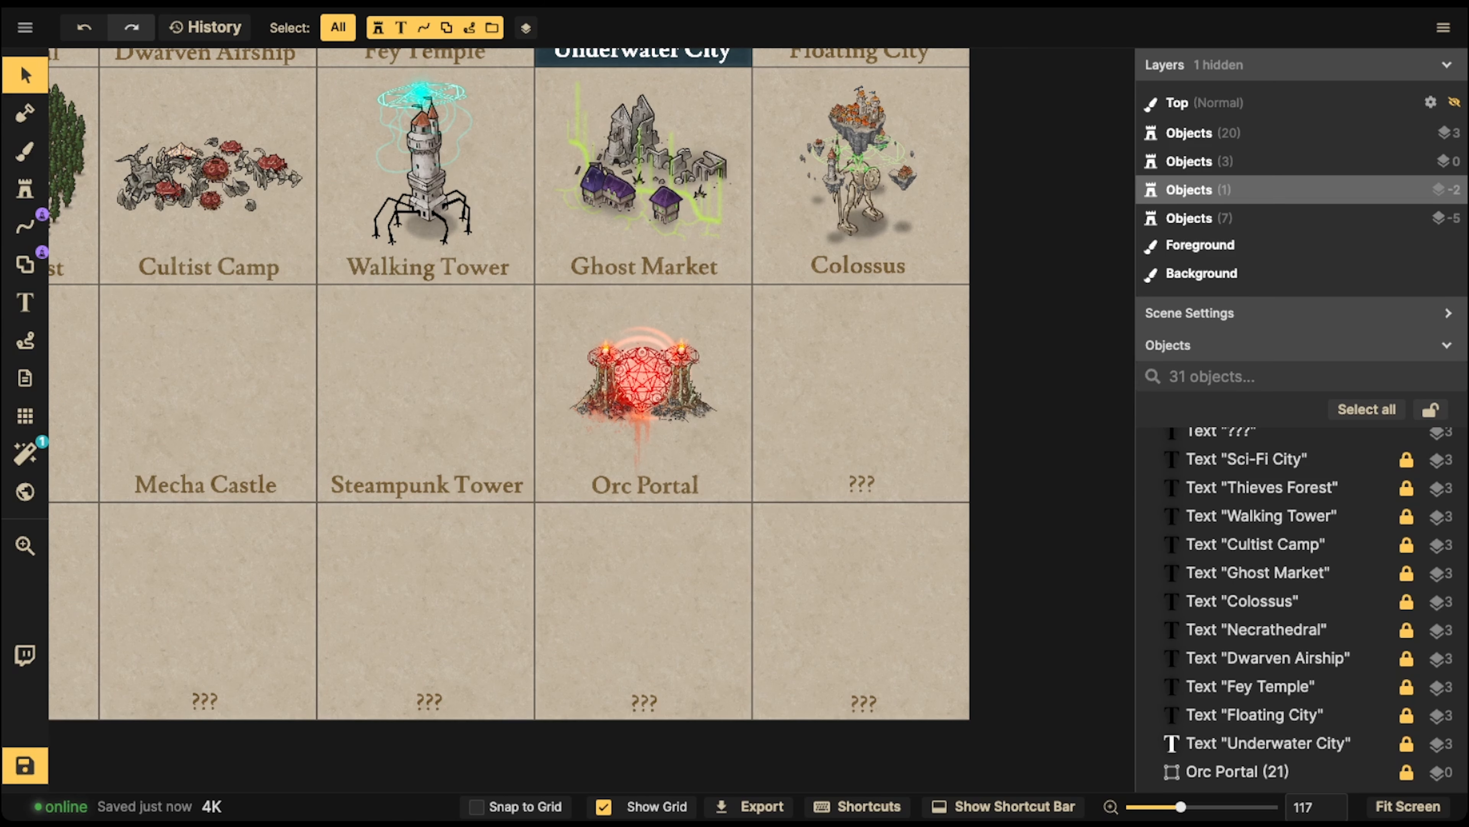
scroll(325, 450, up, 3)
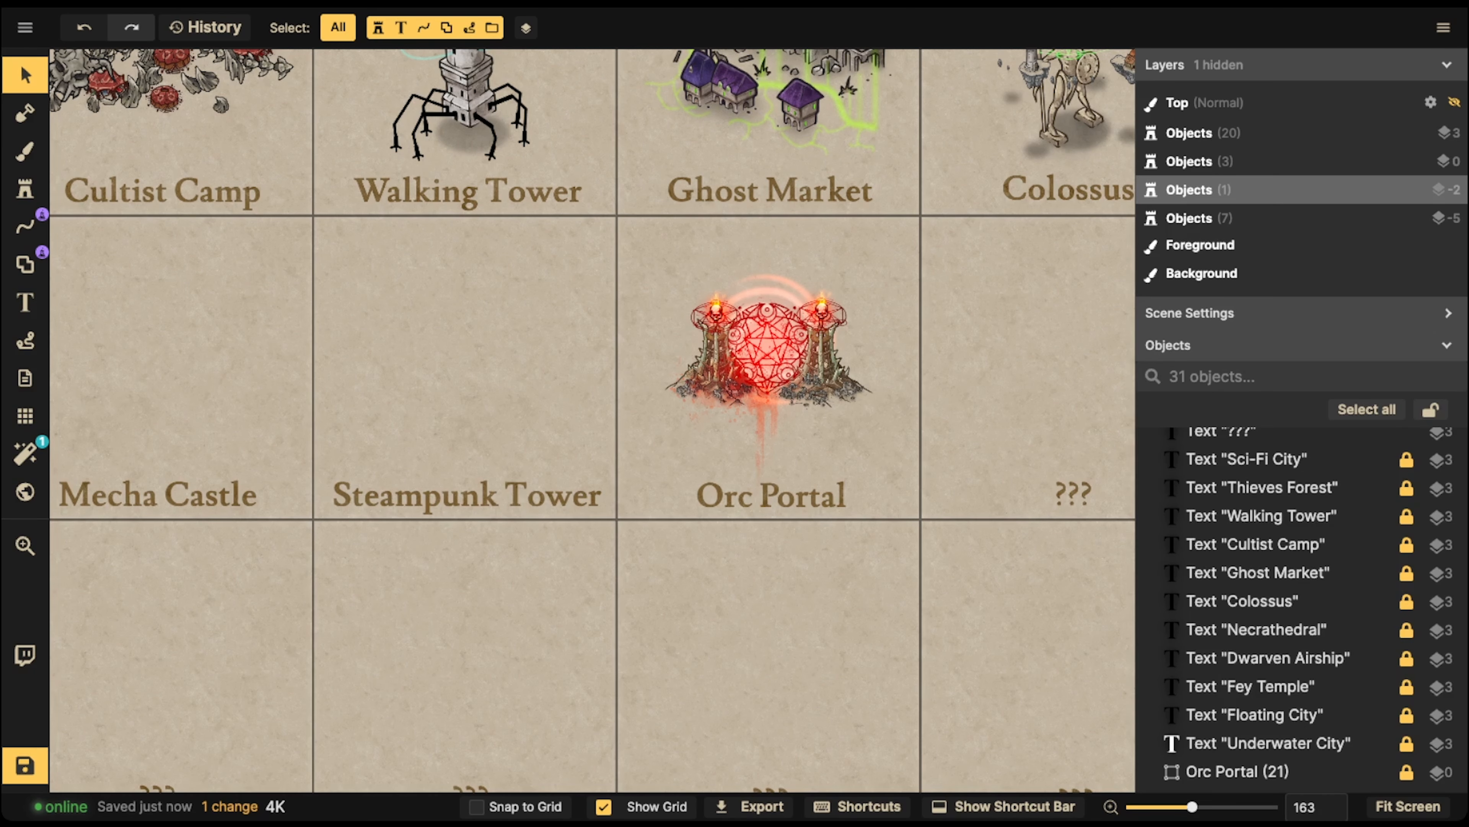
click(25, 190)
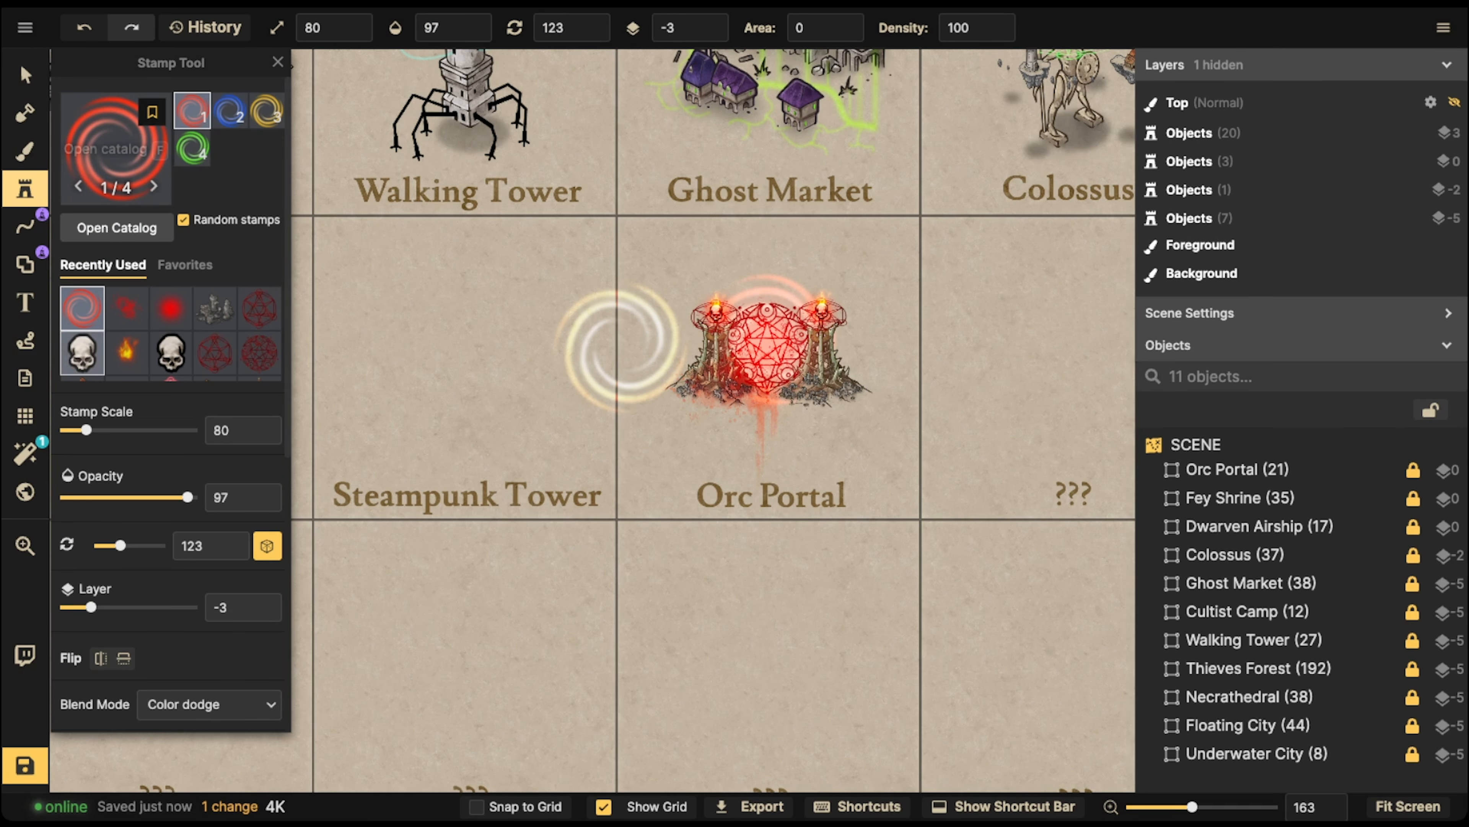
click(278, 62)
click(25, 76)
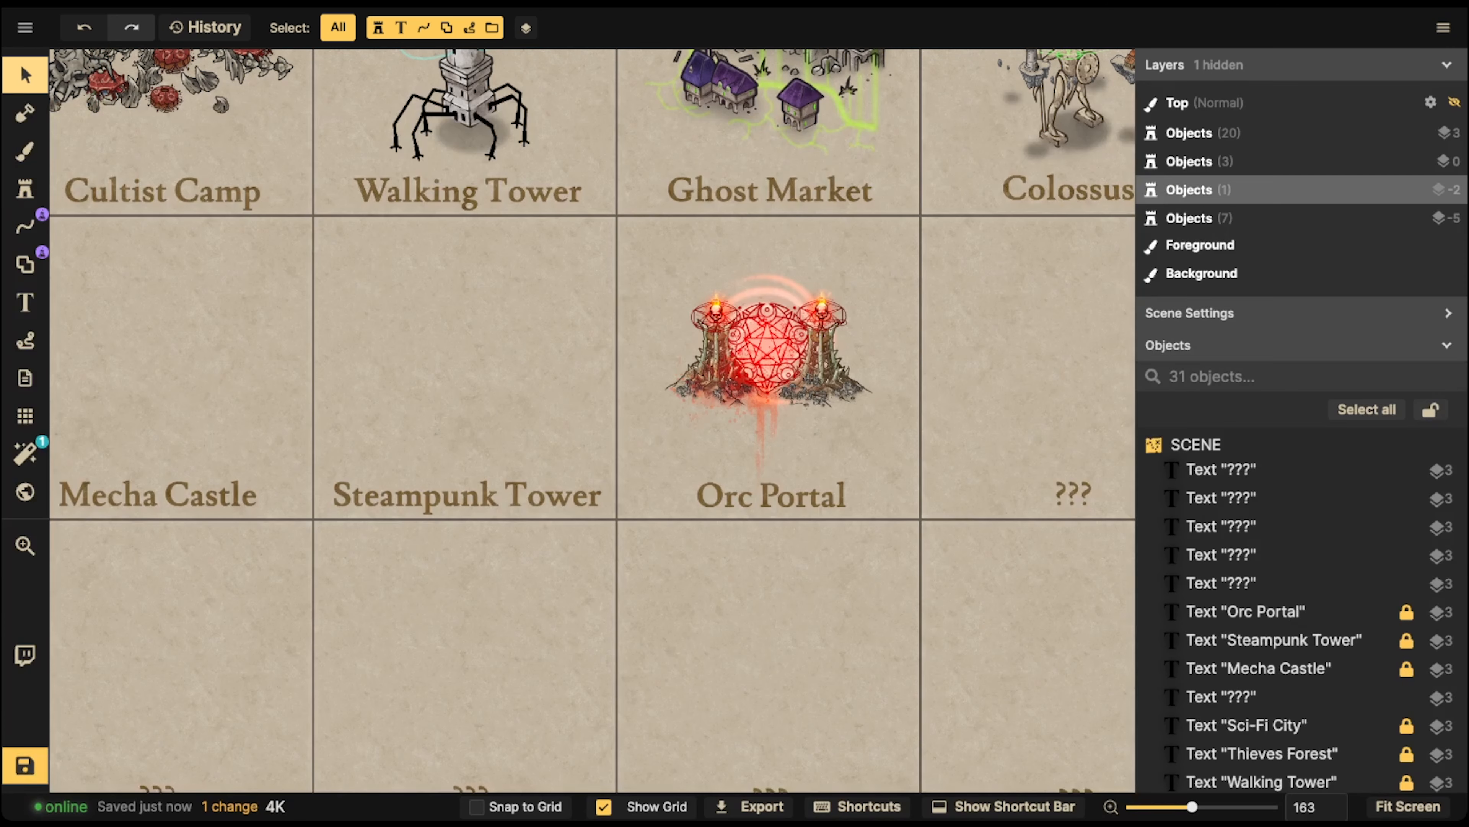
scroll(392, 402, down, 2)
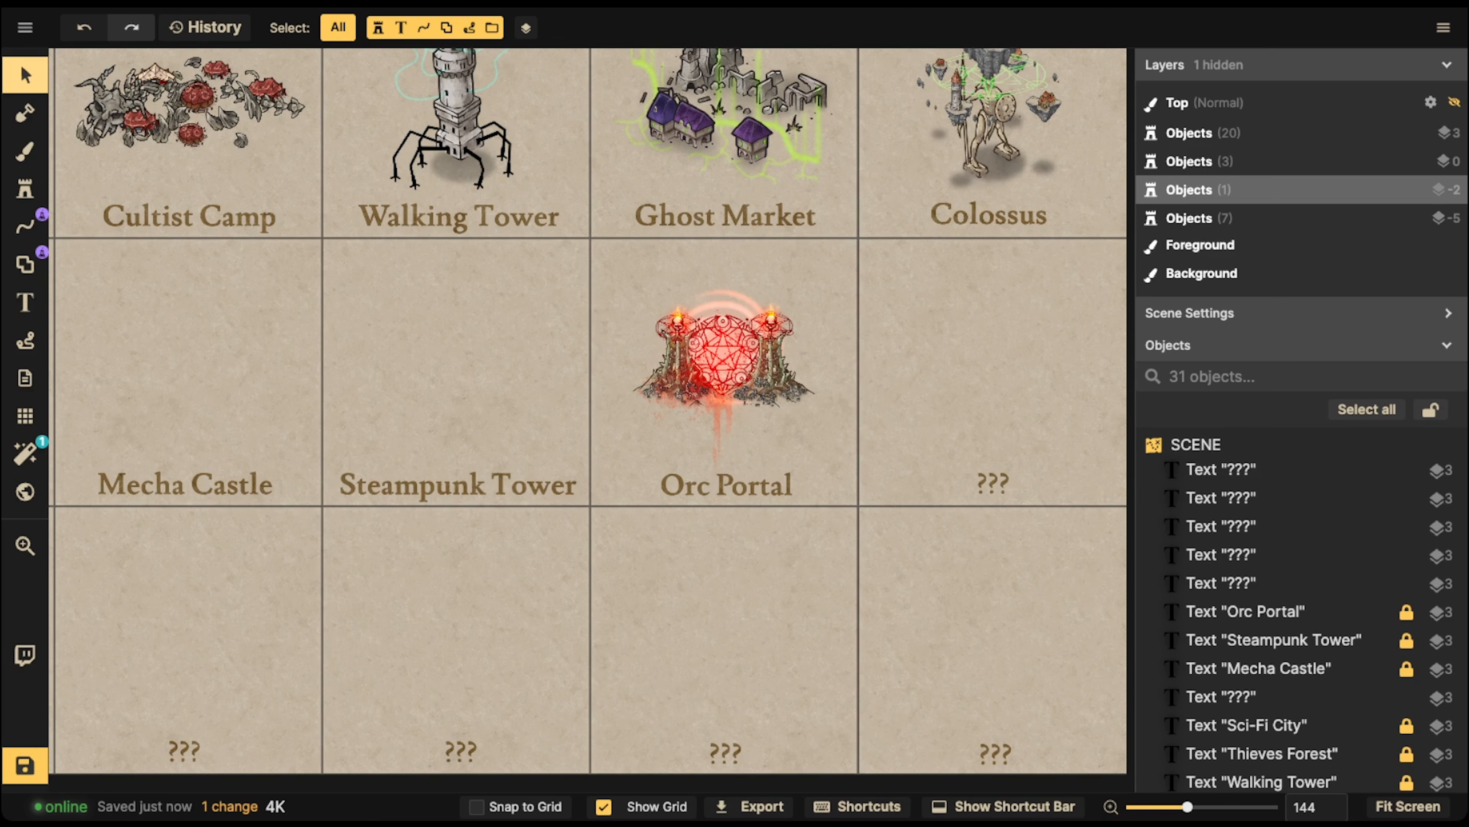
- Search the Fantasy Battlemaps stamp catalog for "gear" and choose the copper gear with three spokes
click(25, 190)
click(117, 149)
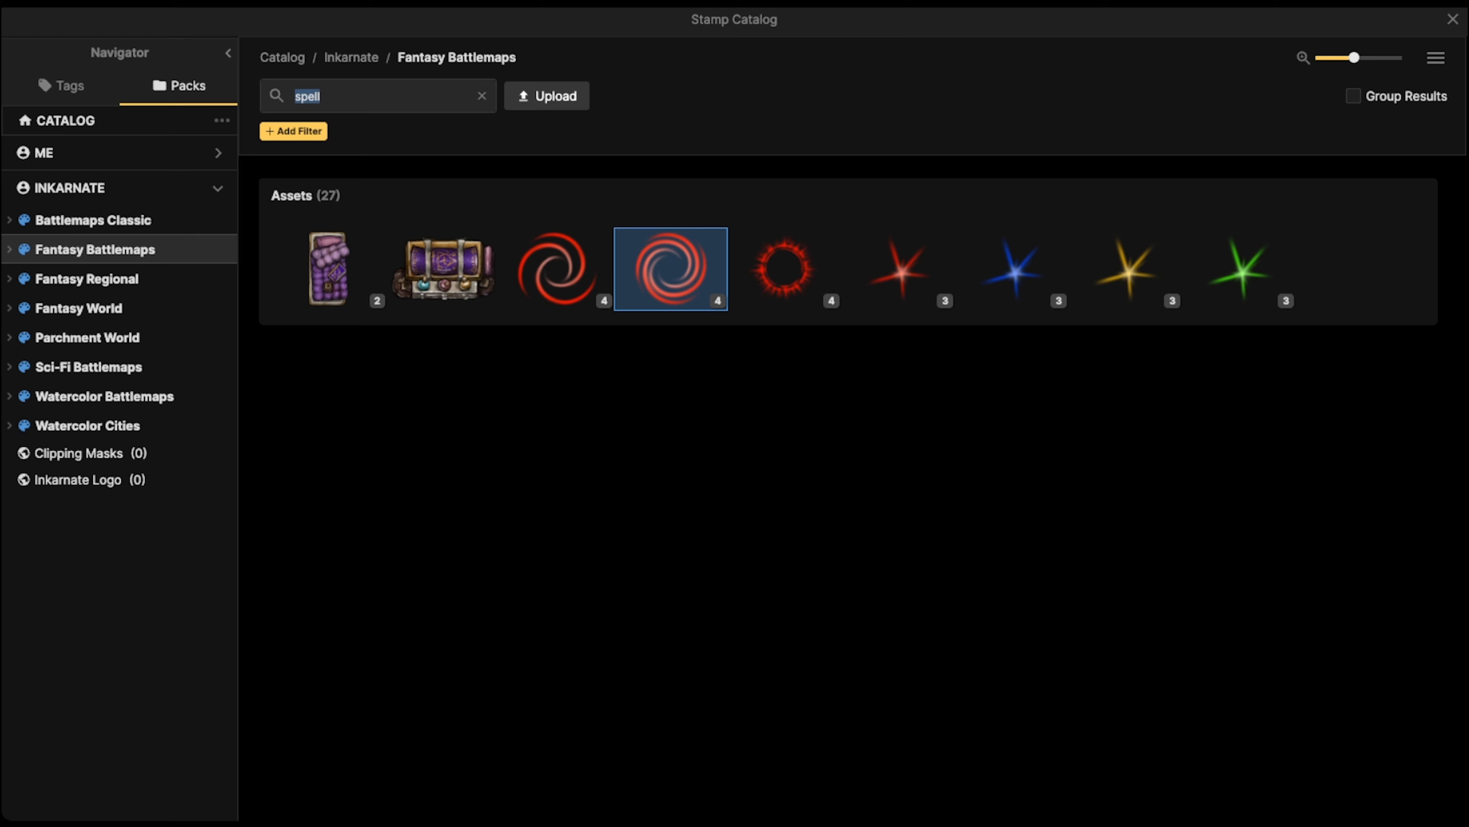
text(gear)
key(Return)
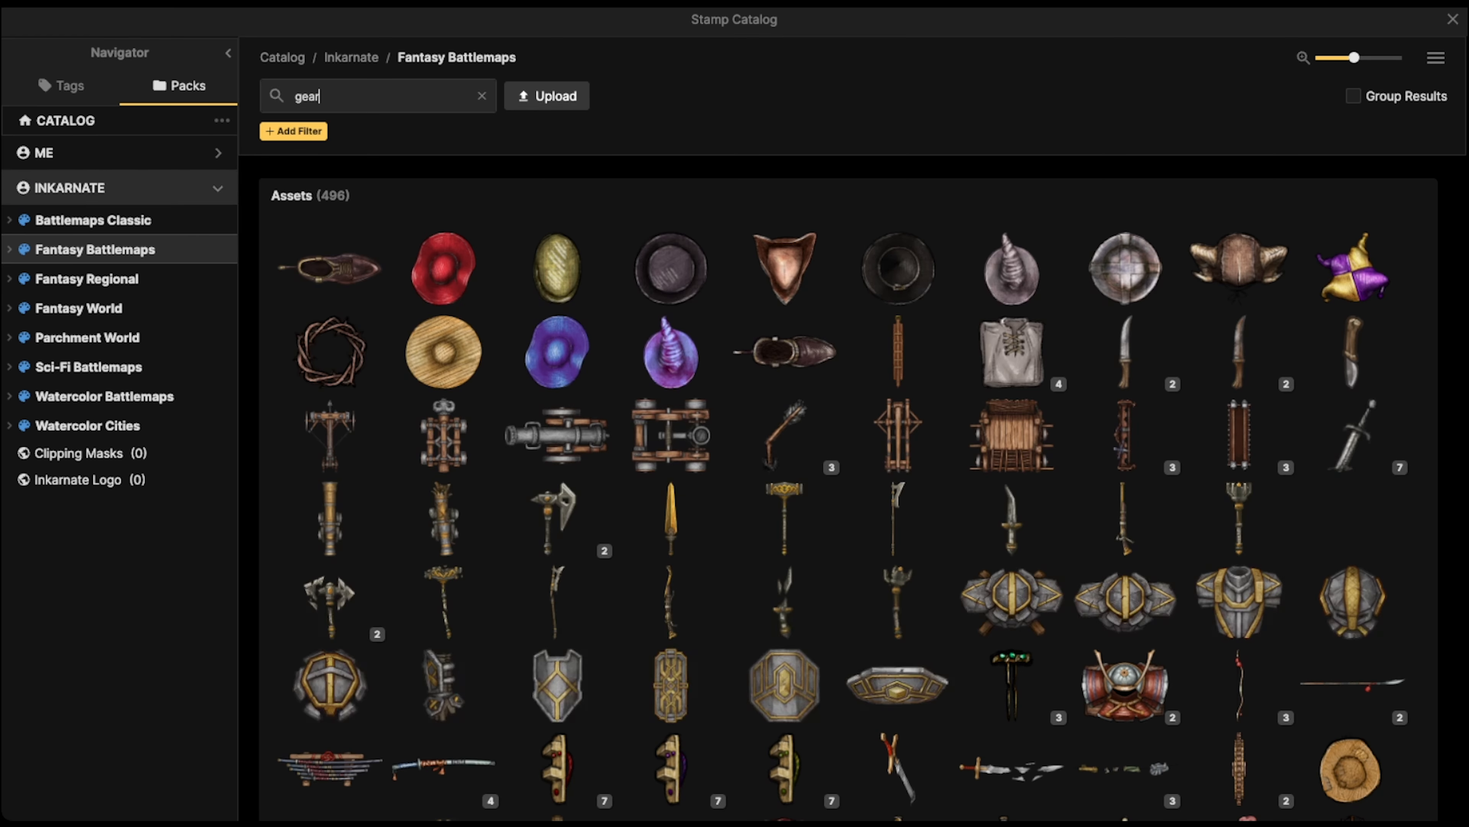
scroll(848, 487, down, 2)
scroll(1014, 347, down, 10)
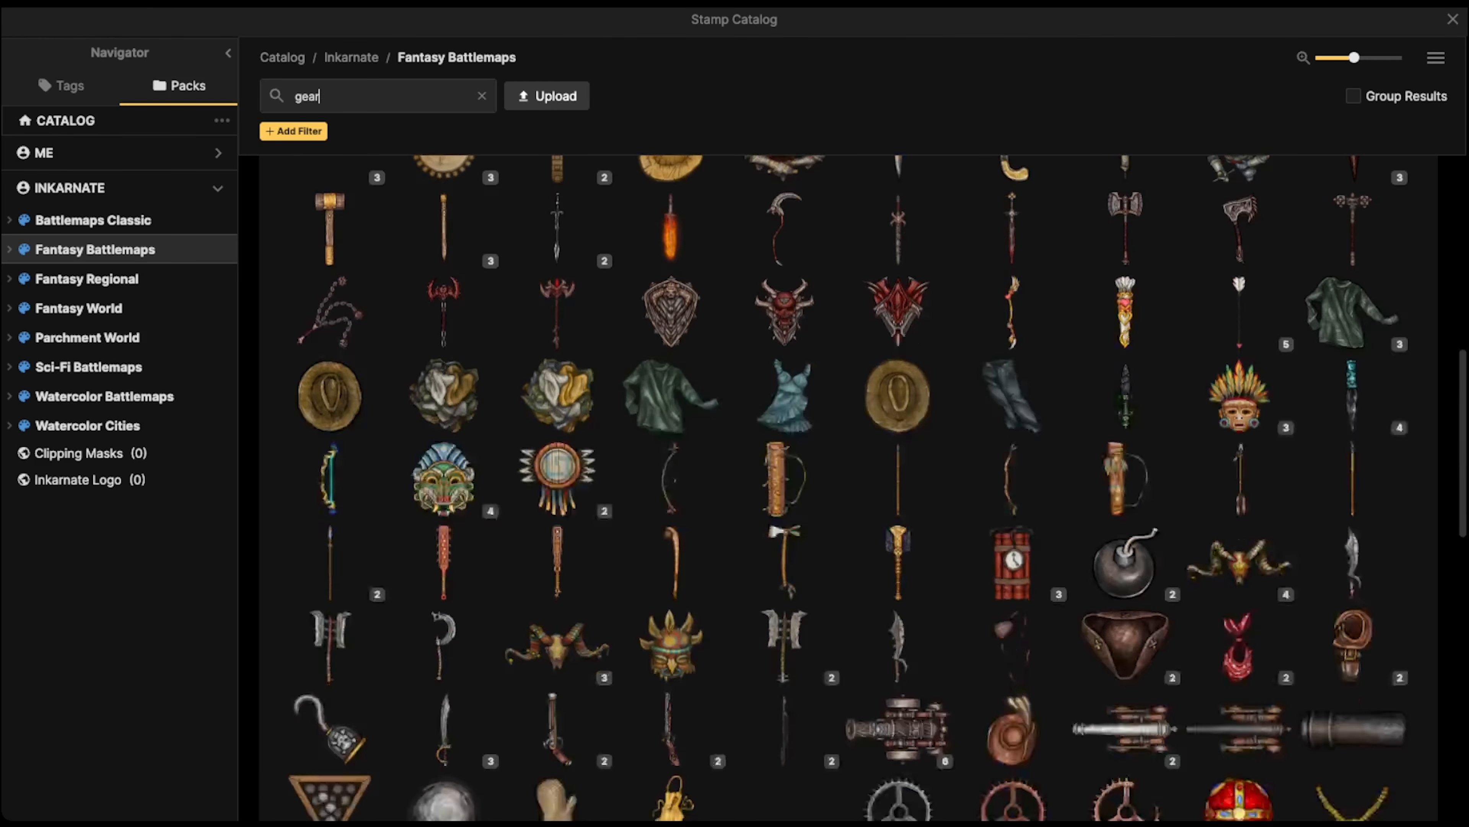
click(1012, 336)
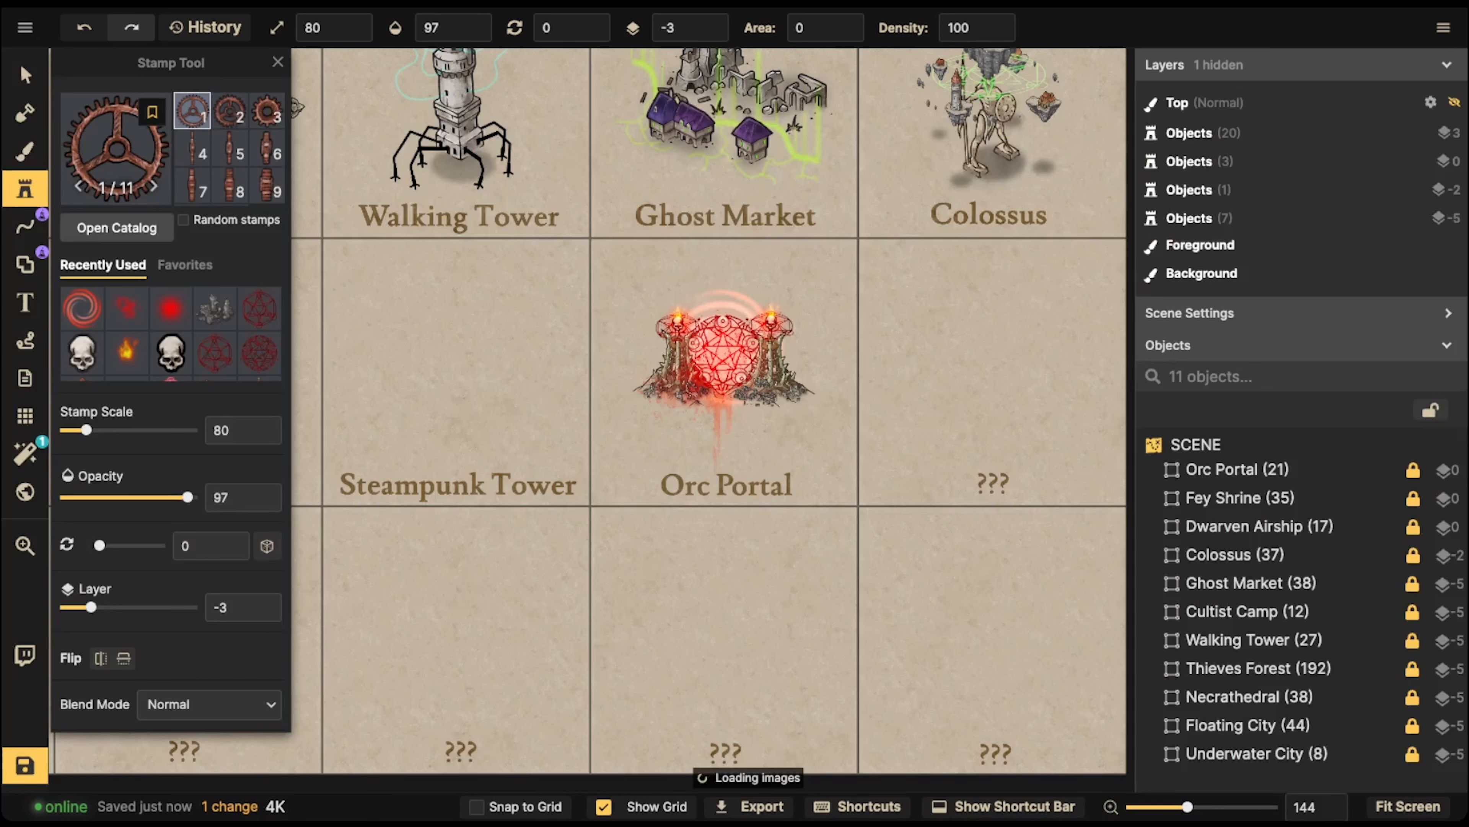
- Place the copper gear at scale 140 in the cell above the Steampunk Tower label and select it
key(])
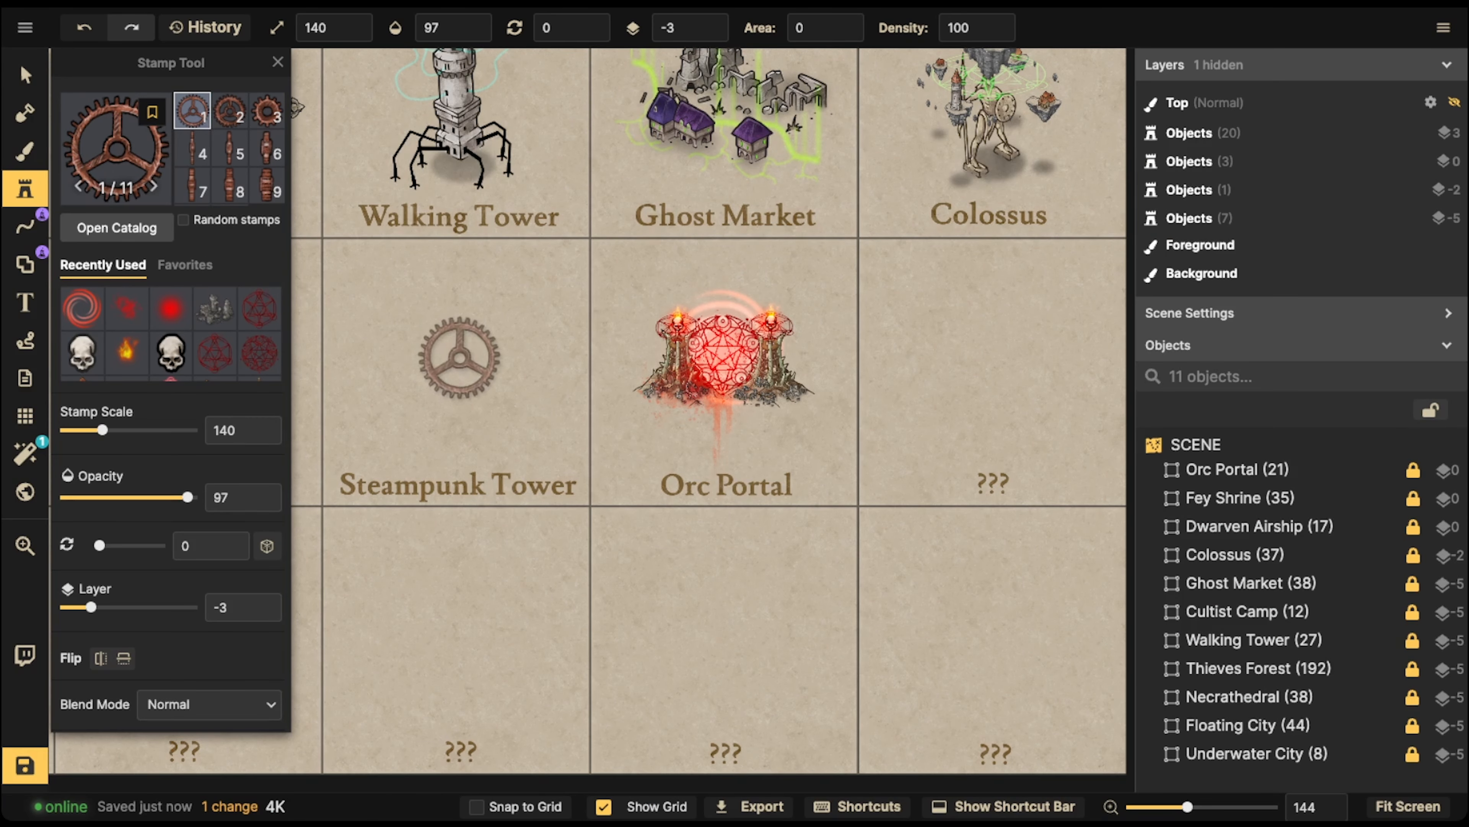
click(459, 357)
click(25, 75)
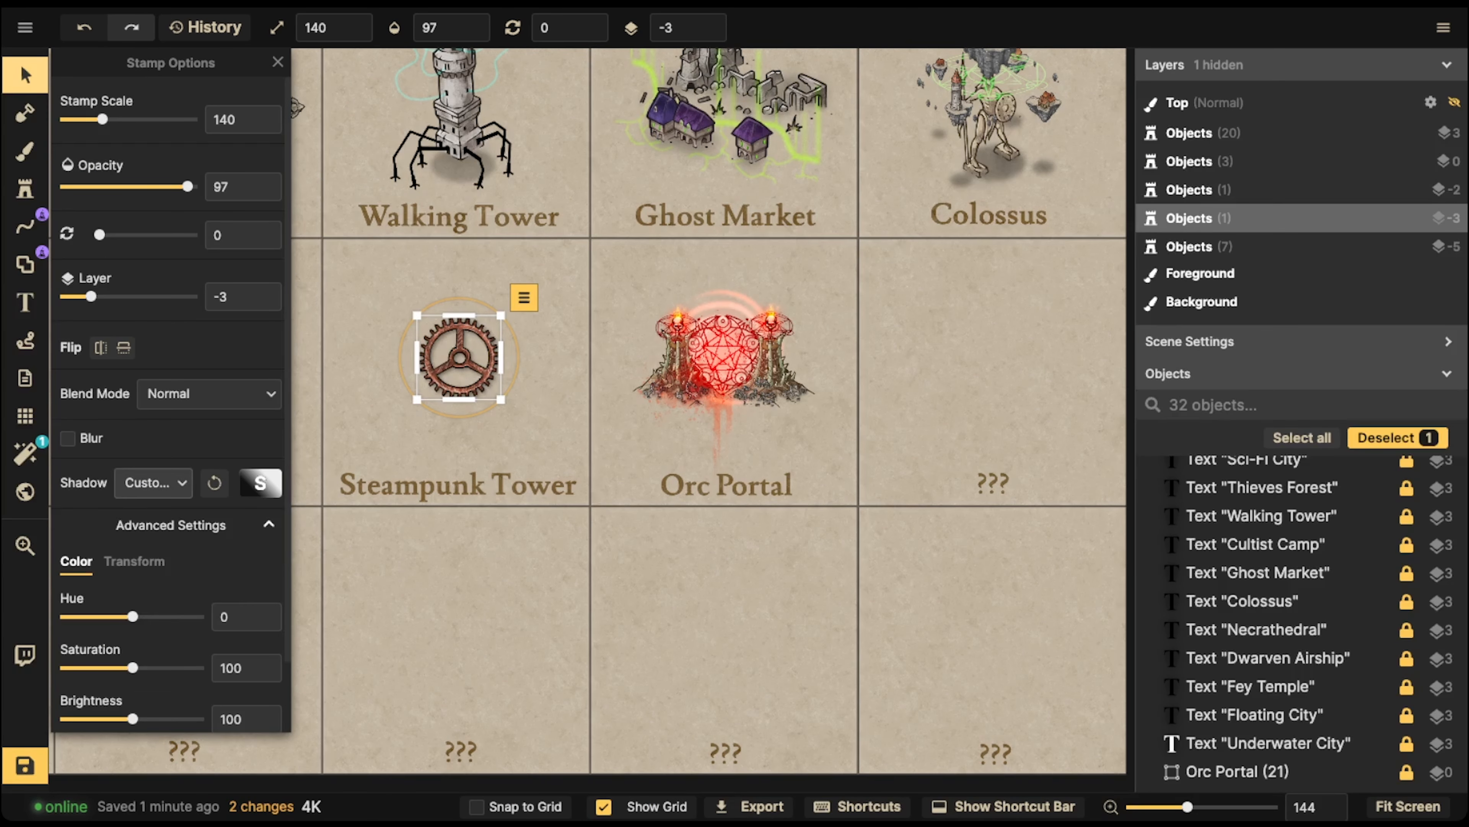
- Remove the copper gear's shadow, set its scale to 170 and opacity to 100, and nudge it slightly within its cell
click(153, 482)
click(139, 513)
key(])
key(])
key(])
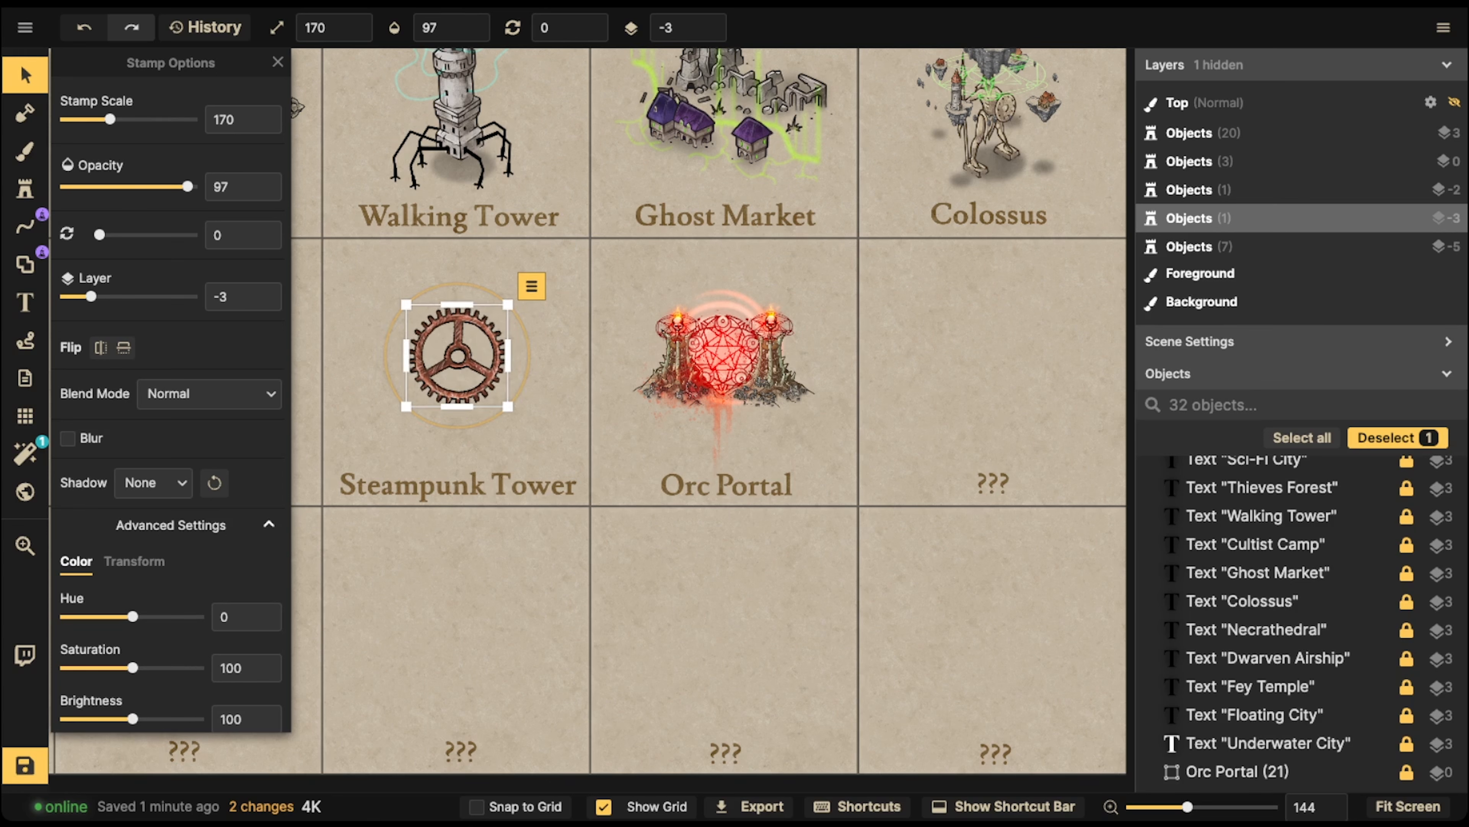
scroll(457, 356, up, 3)
drag(457, 356, 454, 353)
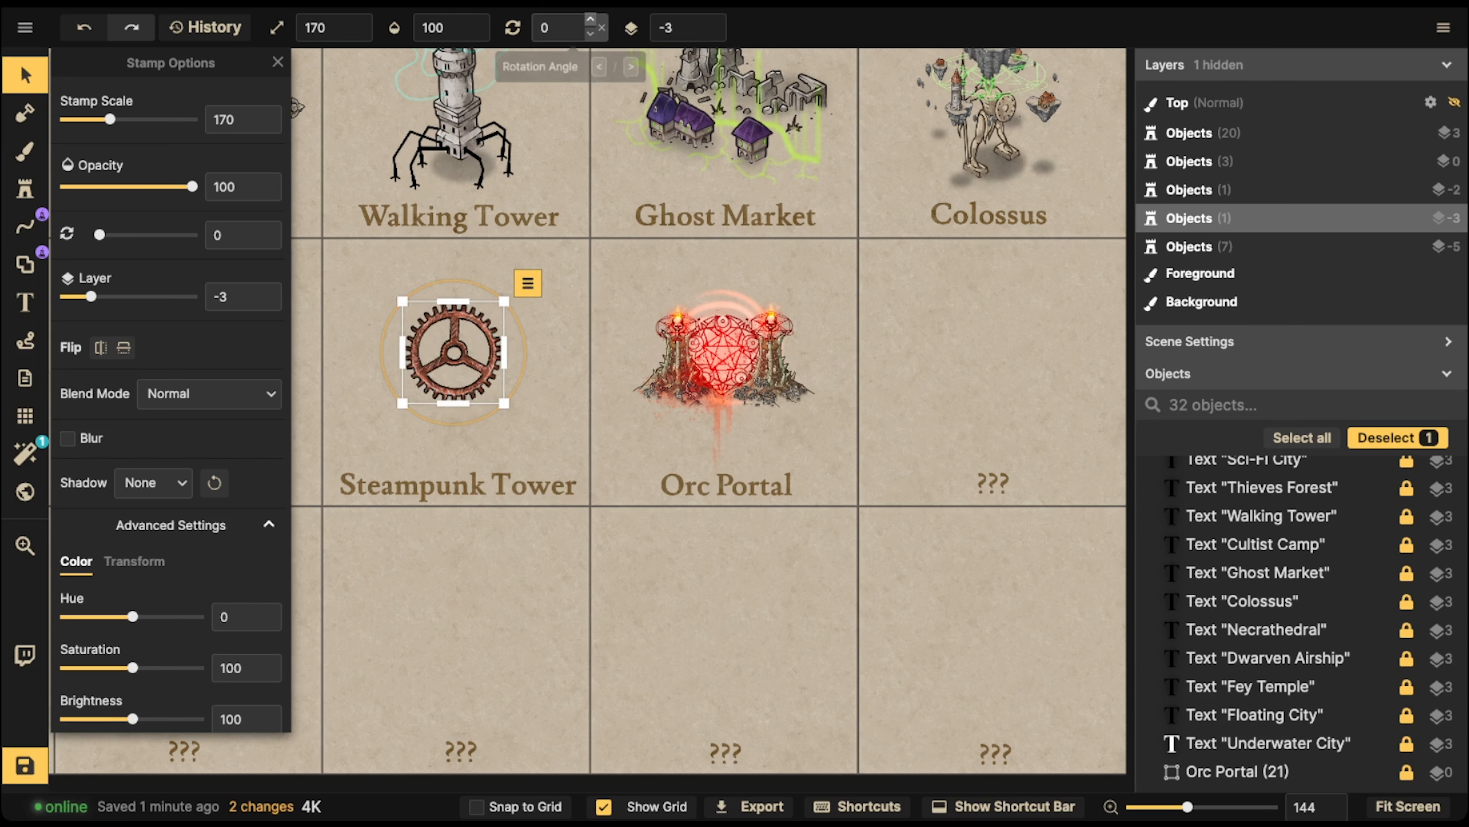
- Enlarge the copper gear to scale 269 and squash it vertically into a flat platform centred in the Steampunk Tower cell
click(590, 22)
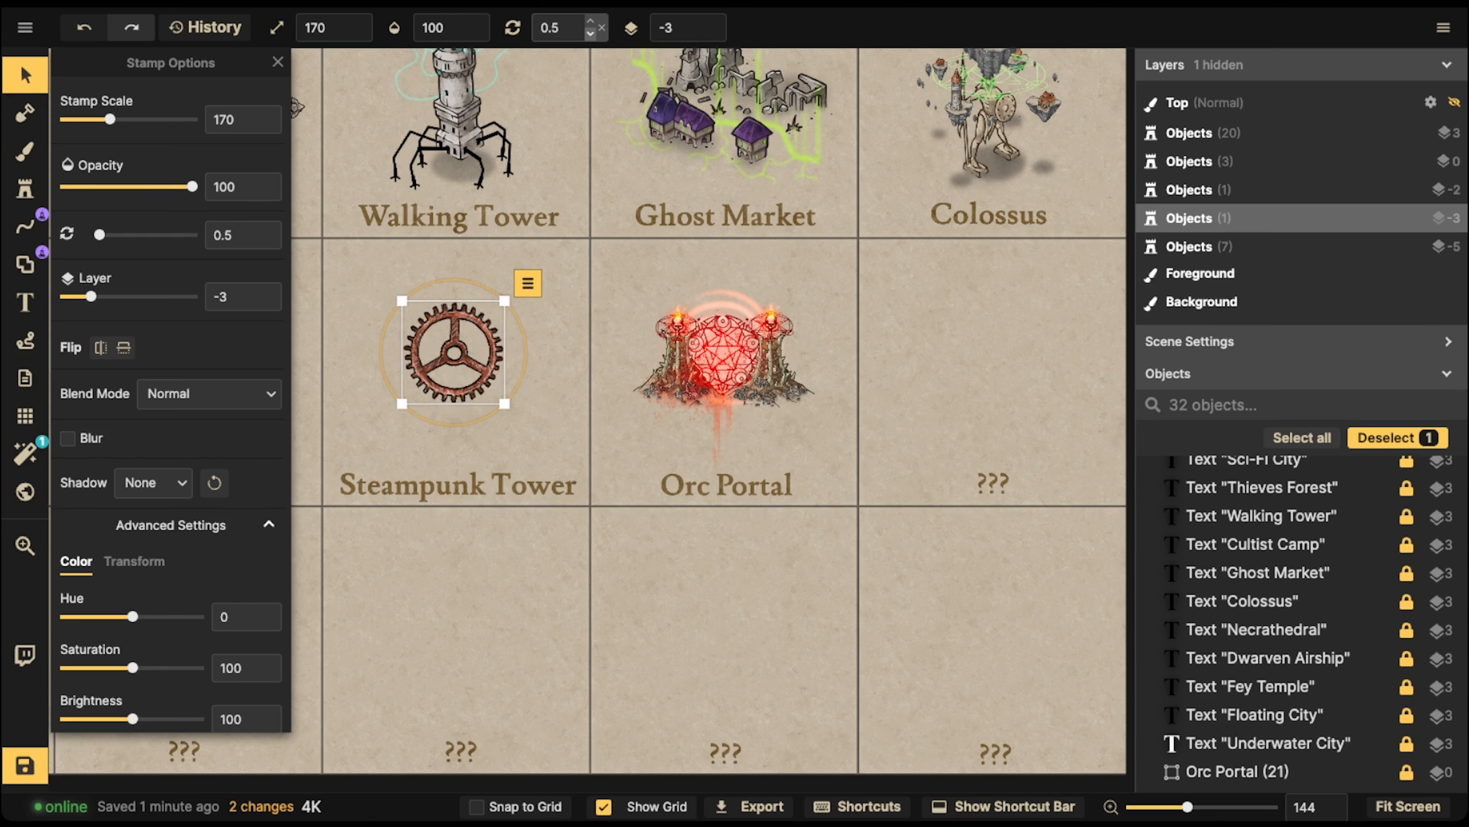
click(601, 28)
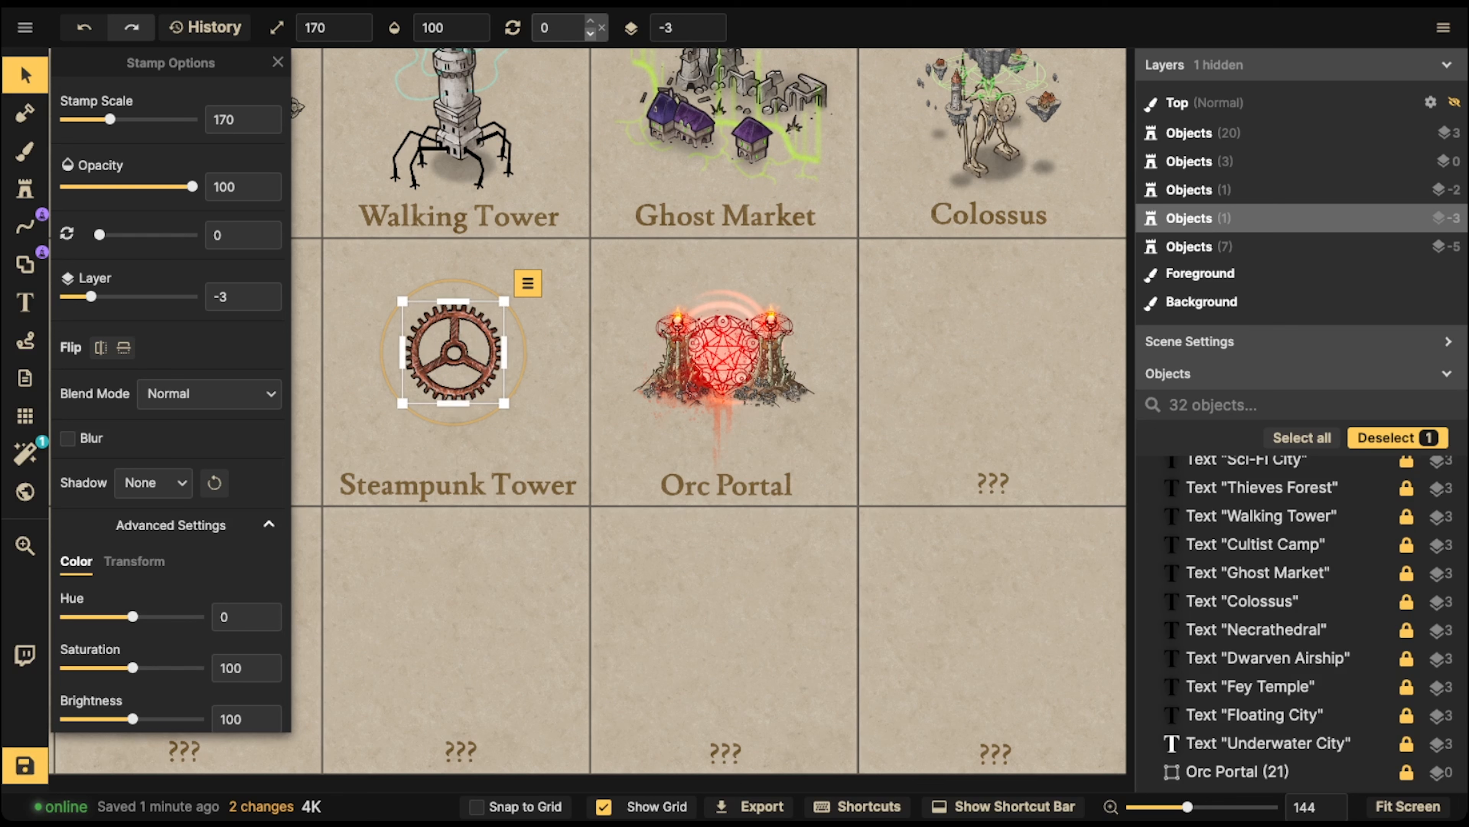
drag(504, 403, 470, 310)
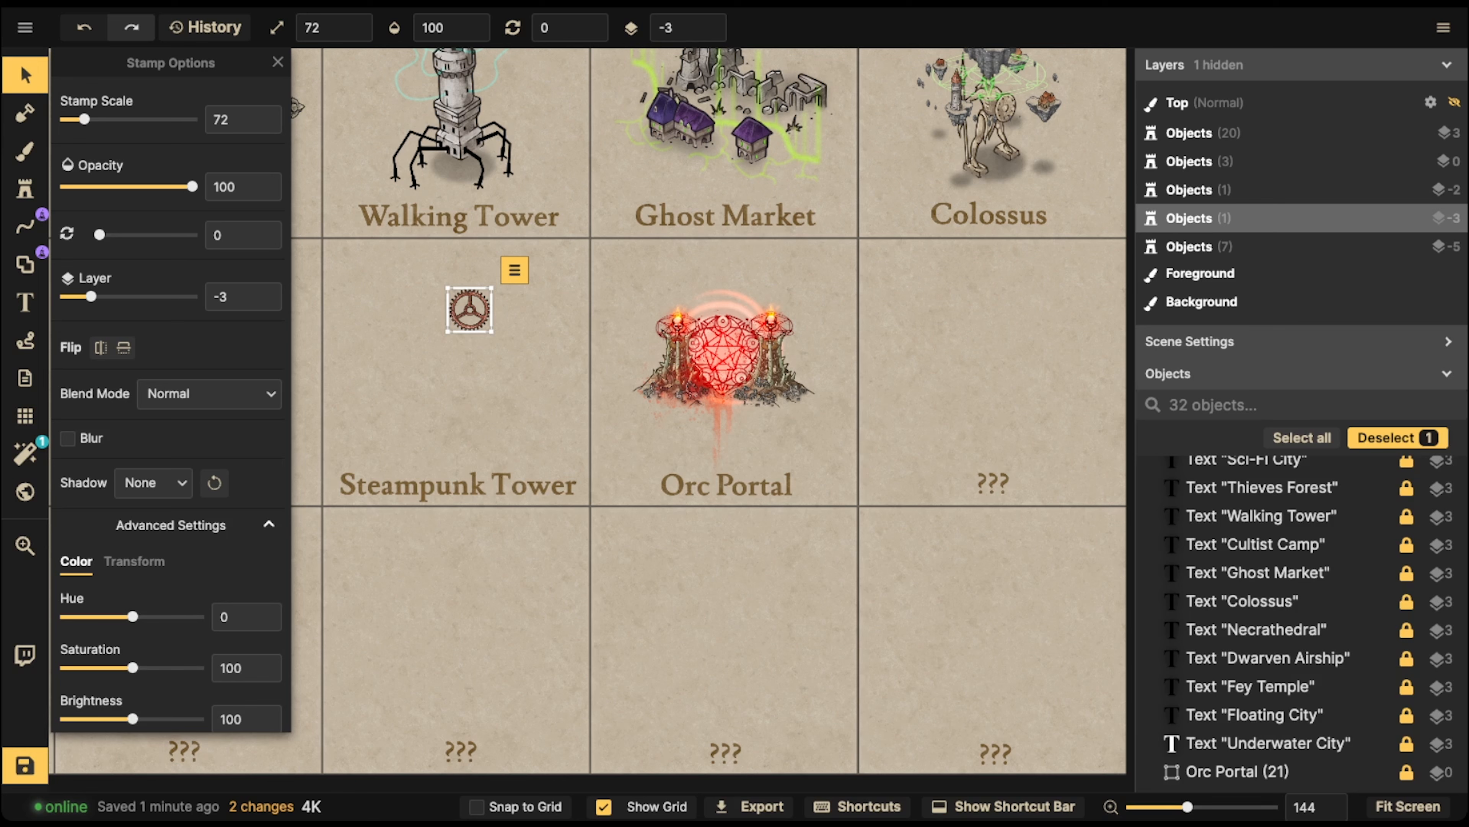
drag(84, 120, 134, 120)
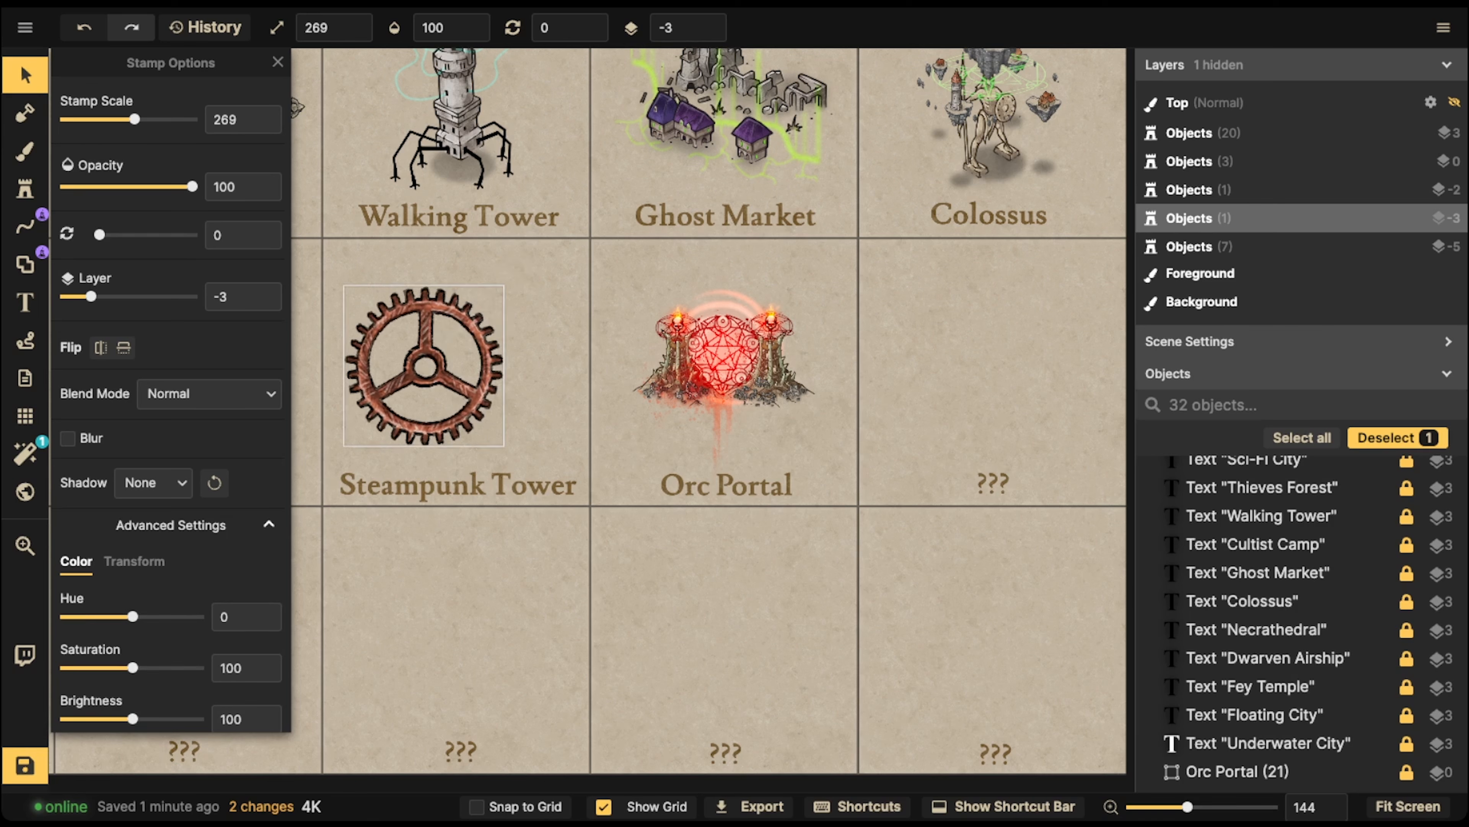
drag(459, 442, 459, 384)
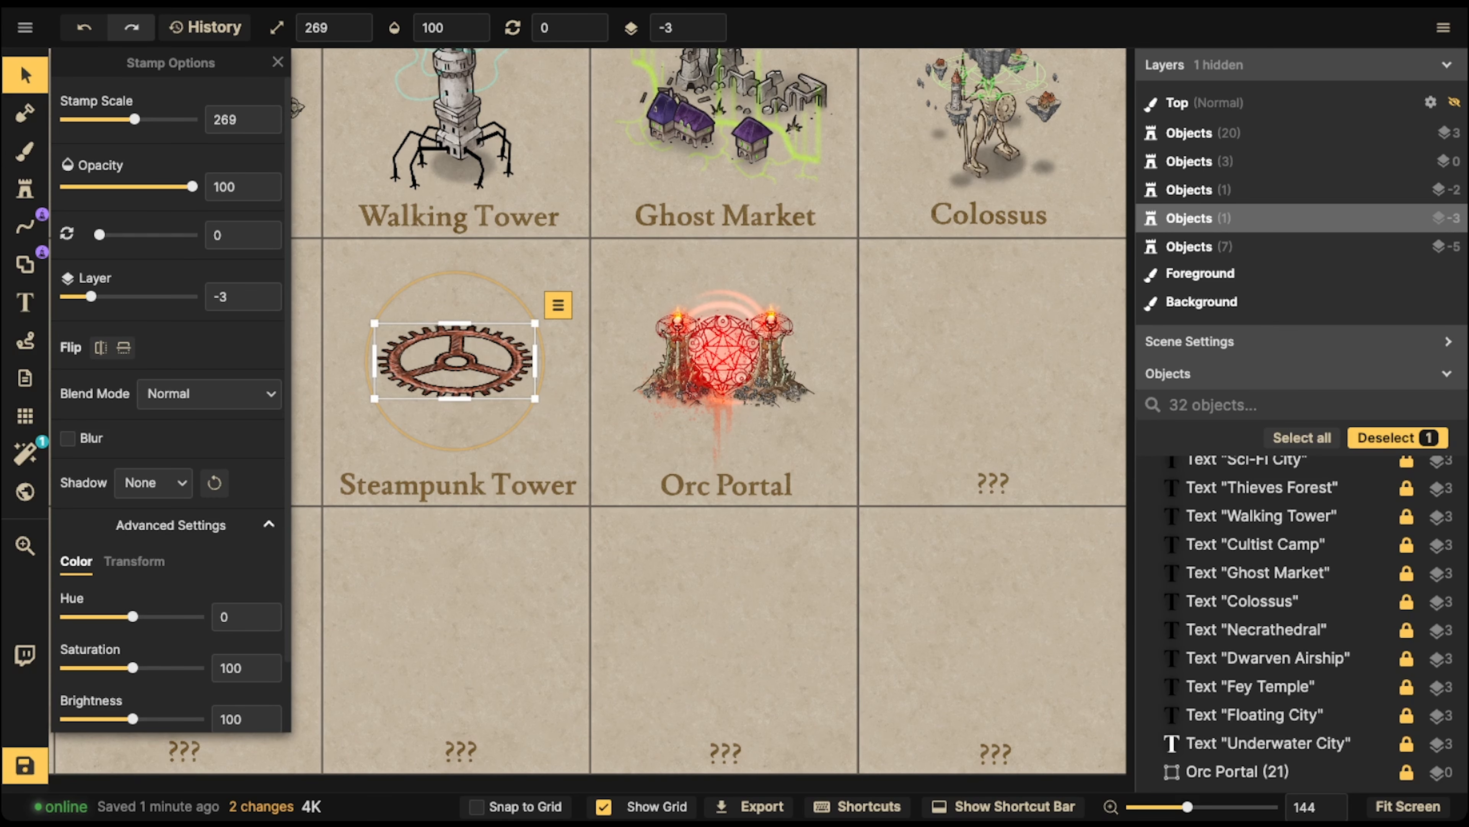
- Switch the stamp catalog to the Fantasy World pack and clear the gear search
click(25, 189)
click(117, 150)
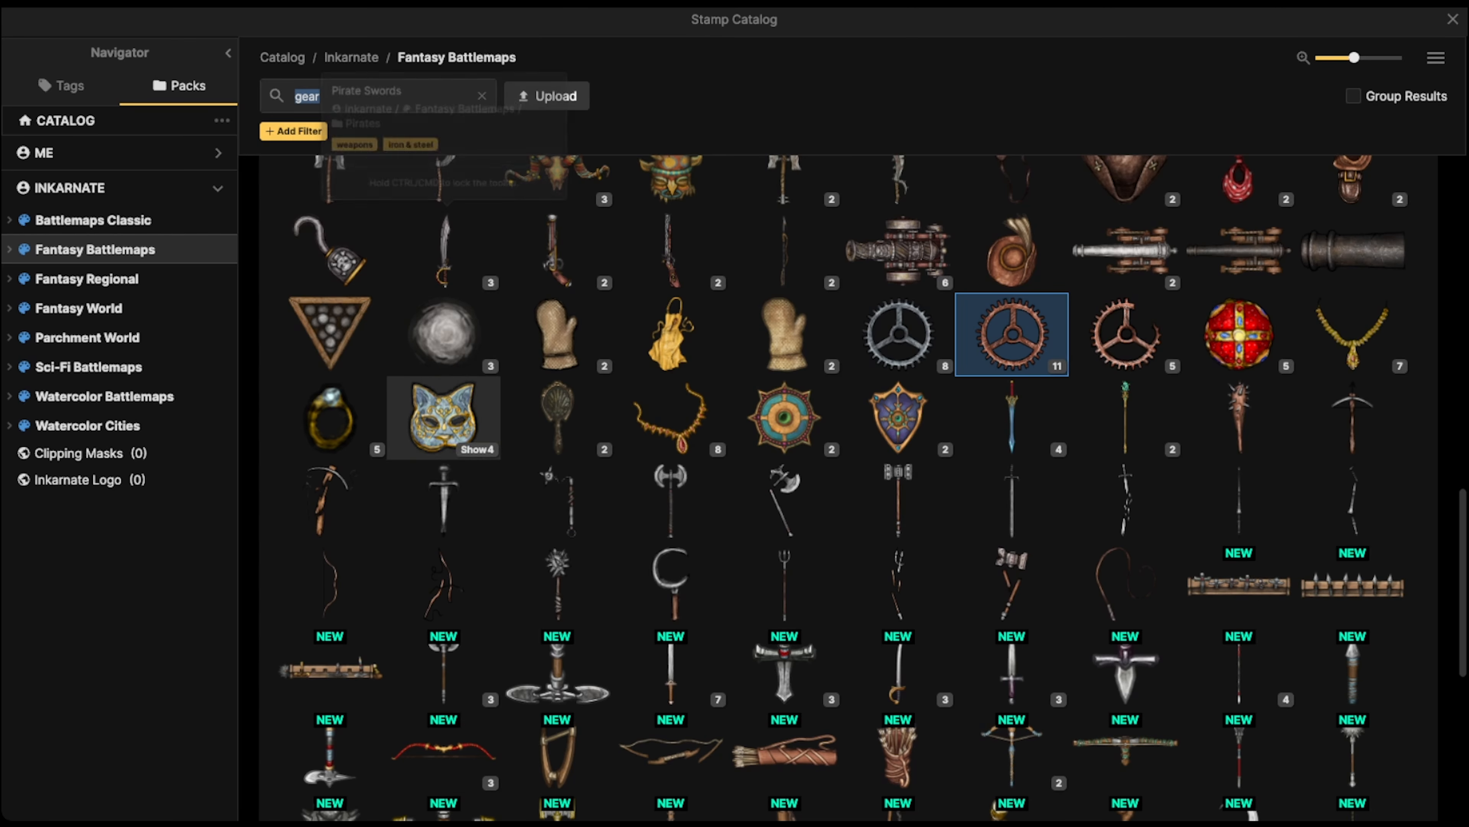
click(87, 279)
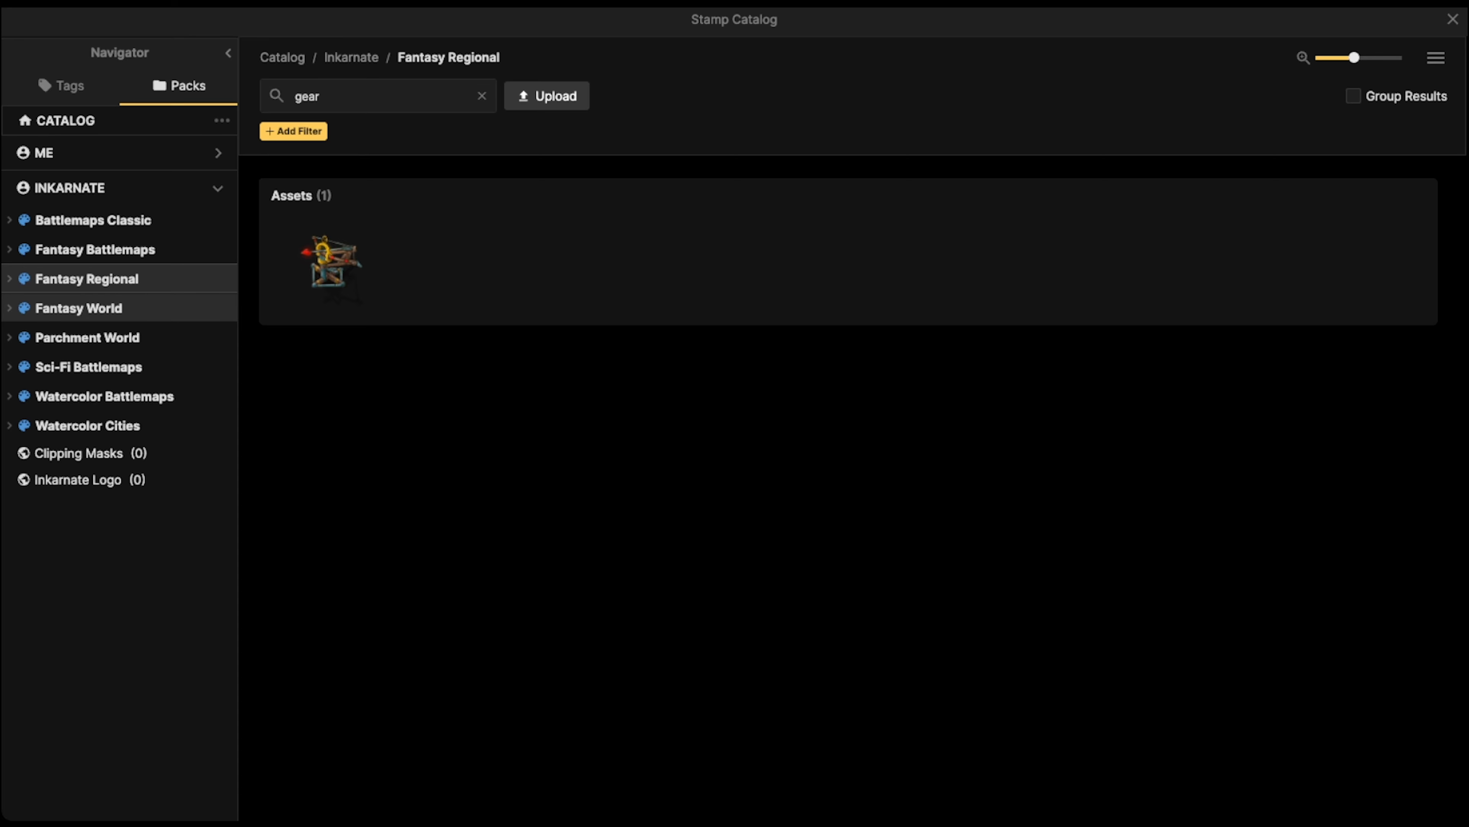
click(78, 308)
click(482, 96)
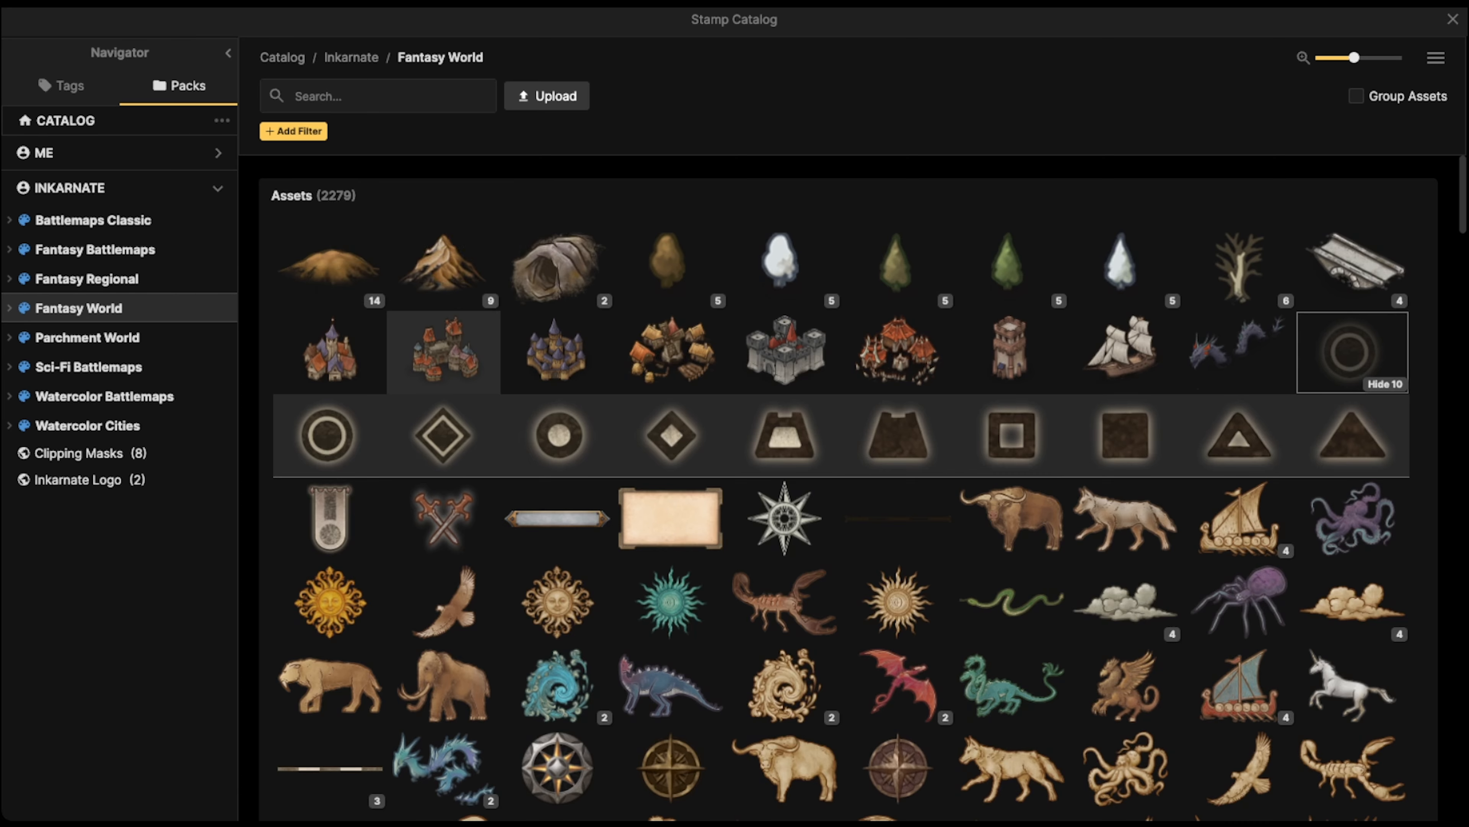
- Browse the Fantasy World stamps and choose the stone fortress with glowing lava for the Steampunk Tower
scroll(848, 488, down, 13)
scroll(841, 488, down, 10)
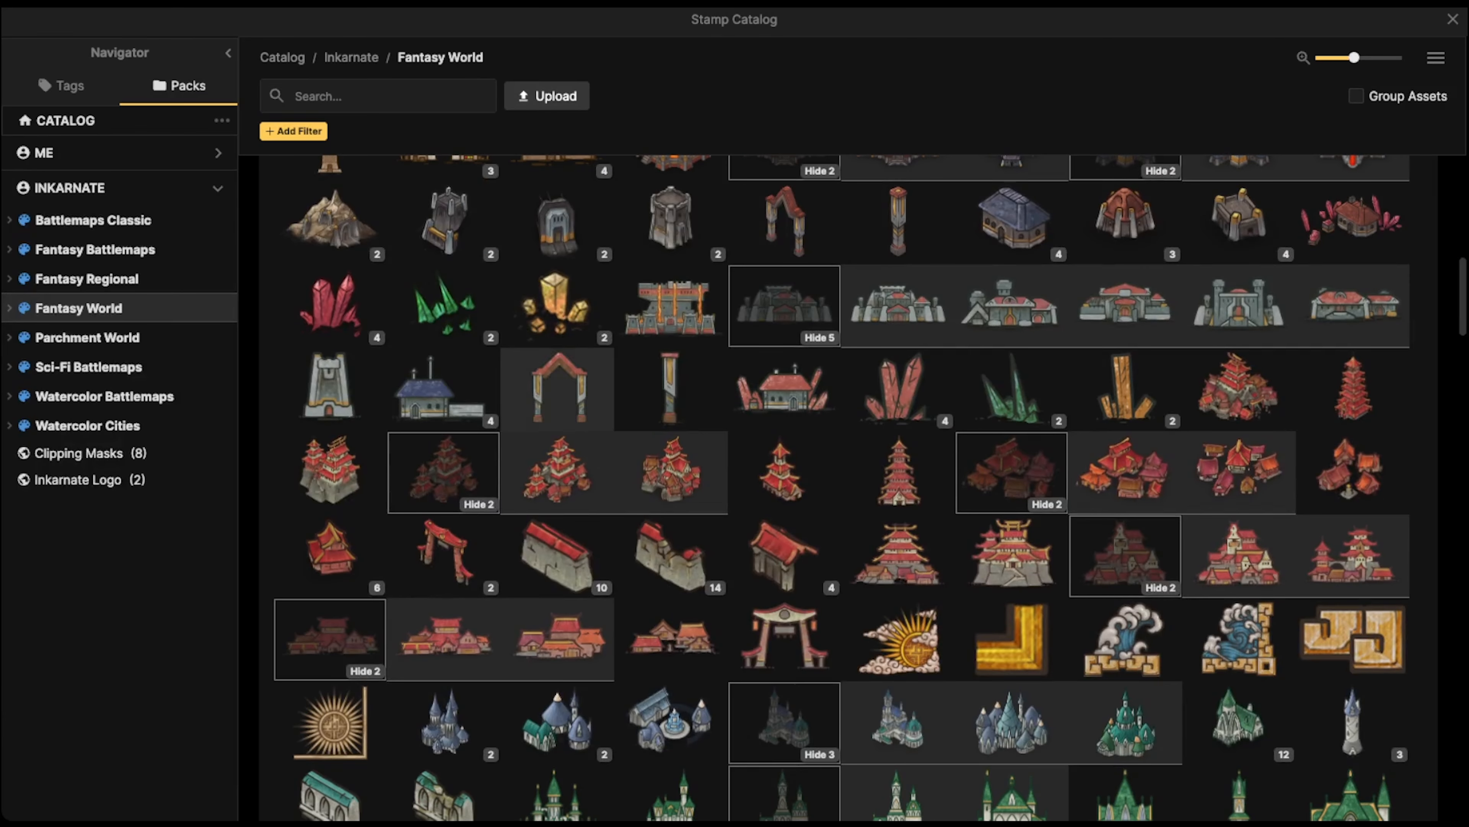
scroll(444, 506, down, 10)
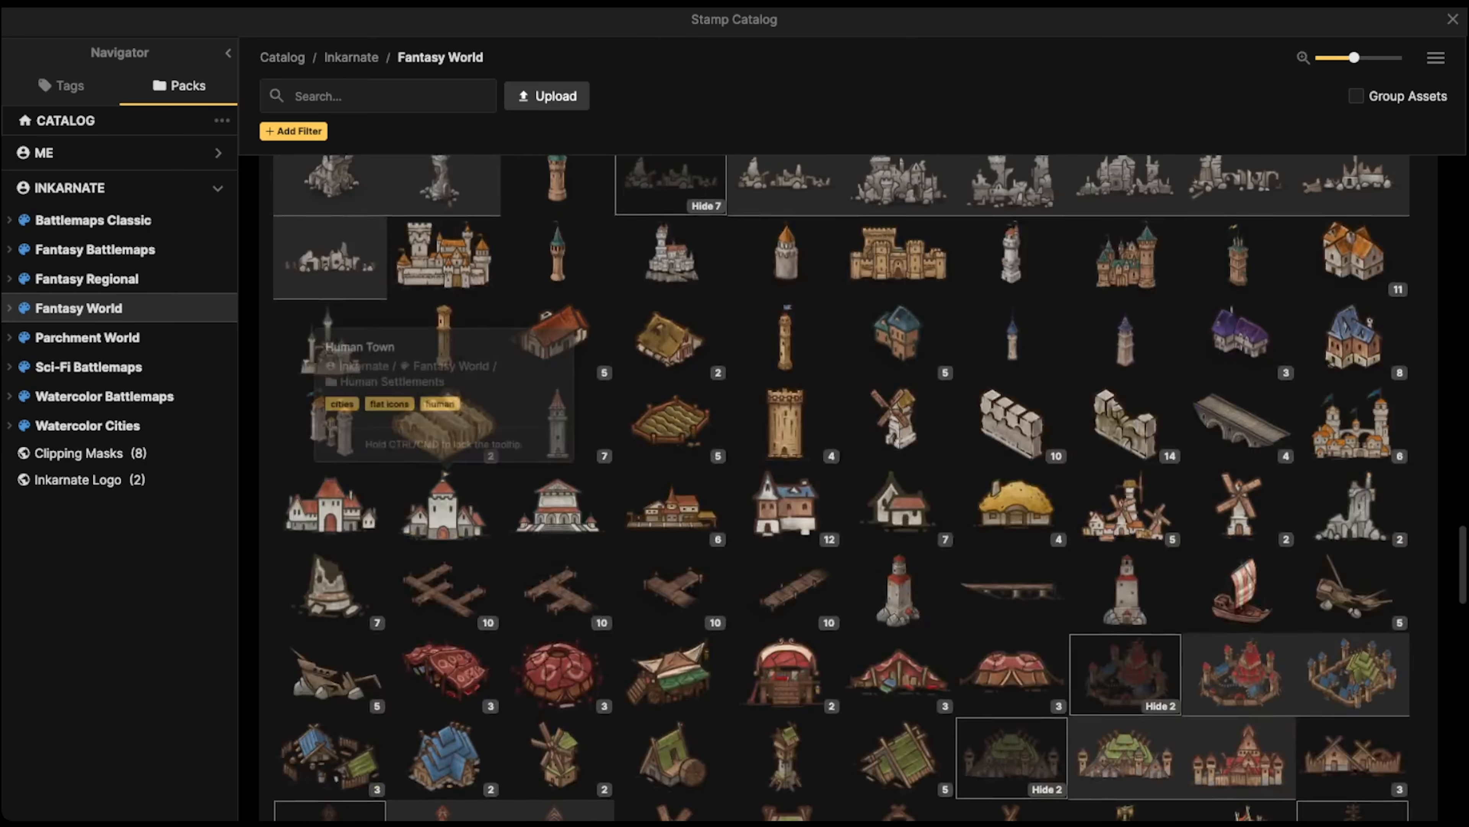
scroll(444, 505, down, 5)
scroll(841, 488, down, 15)
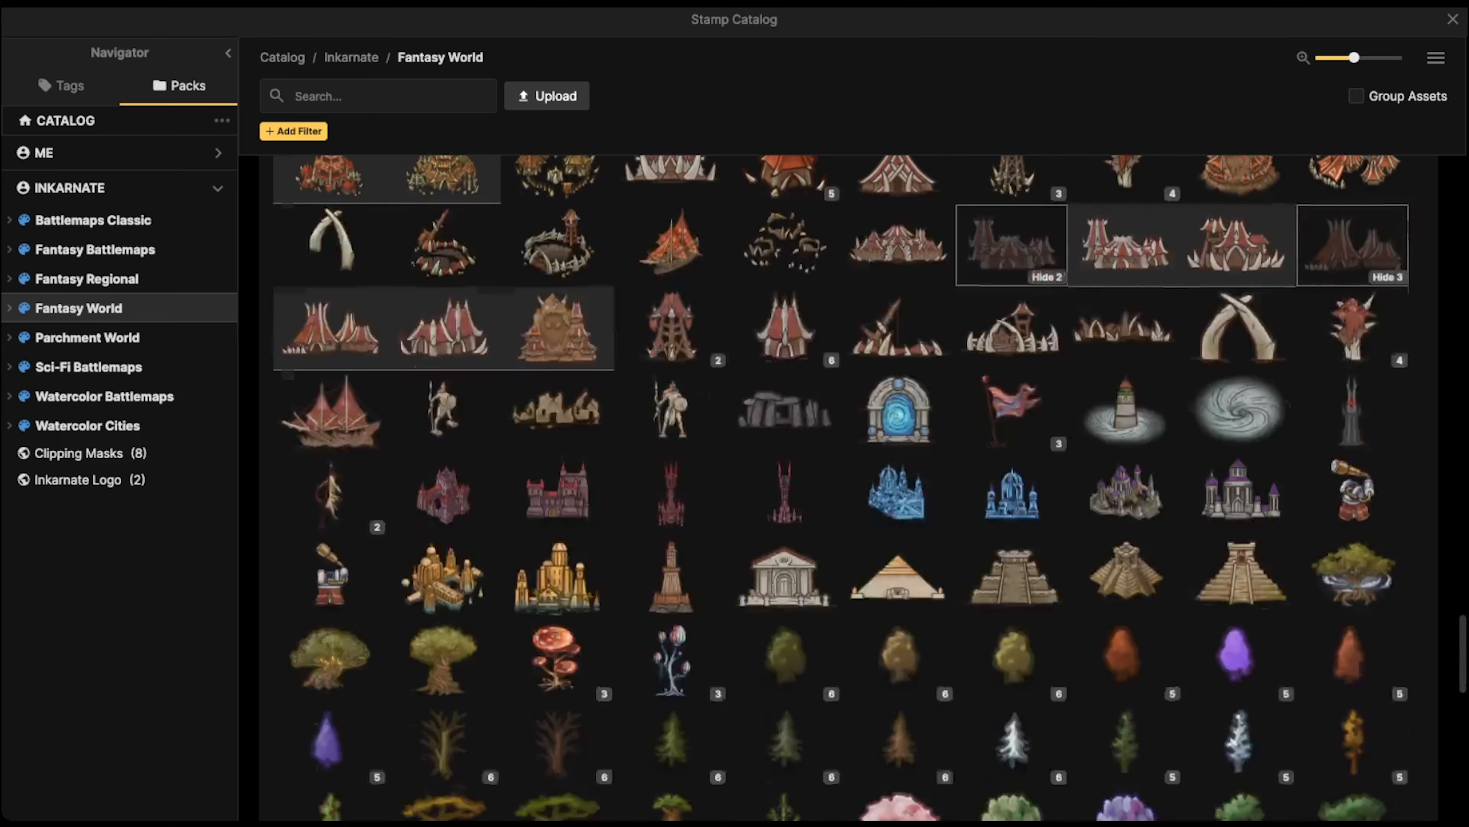
scroll(841, 488, down, 5)
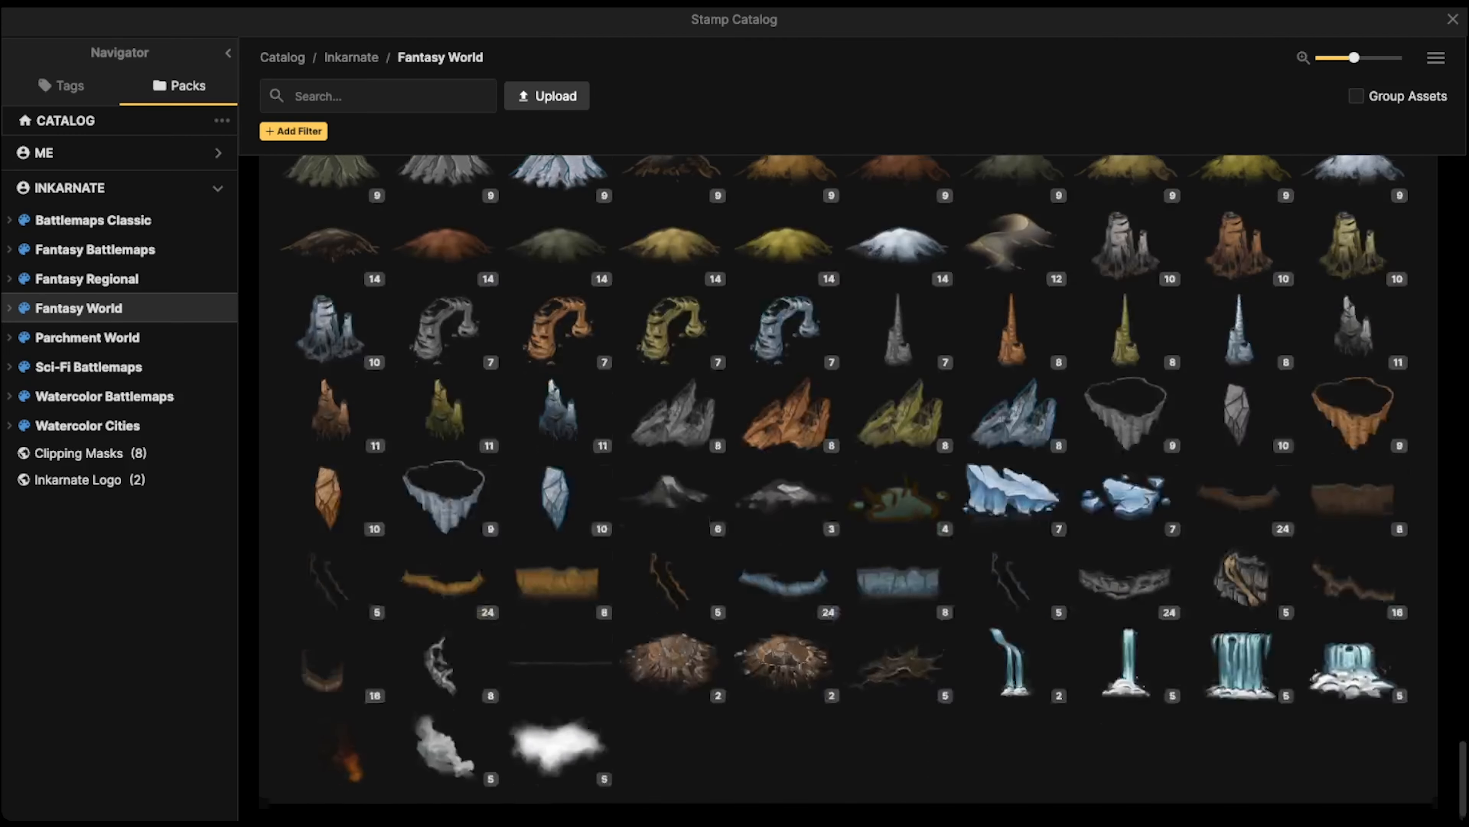
scroll(841, 488, up, 12)
scroll(672, 387, up, 15)
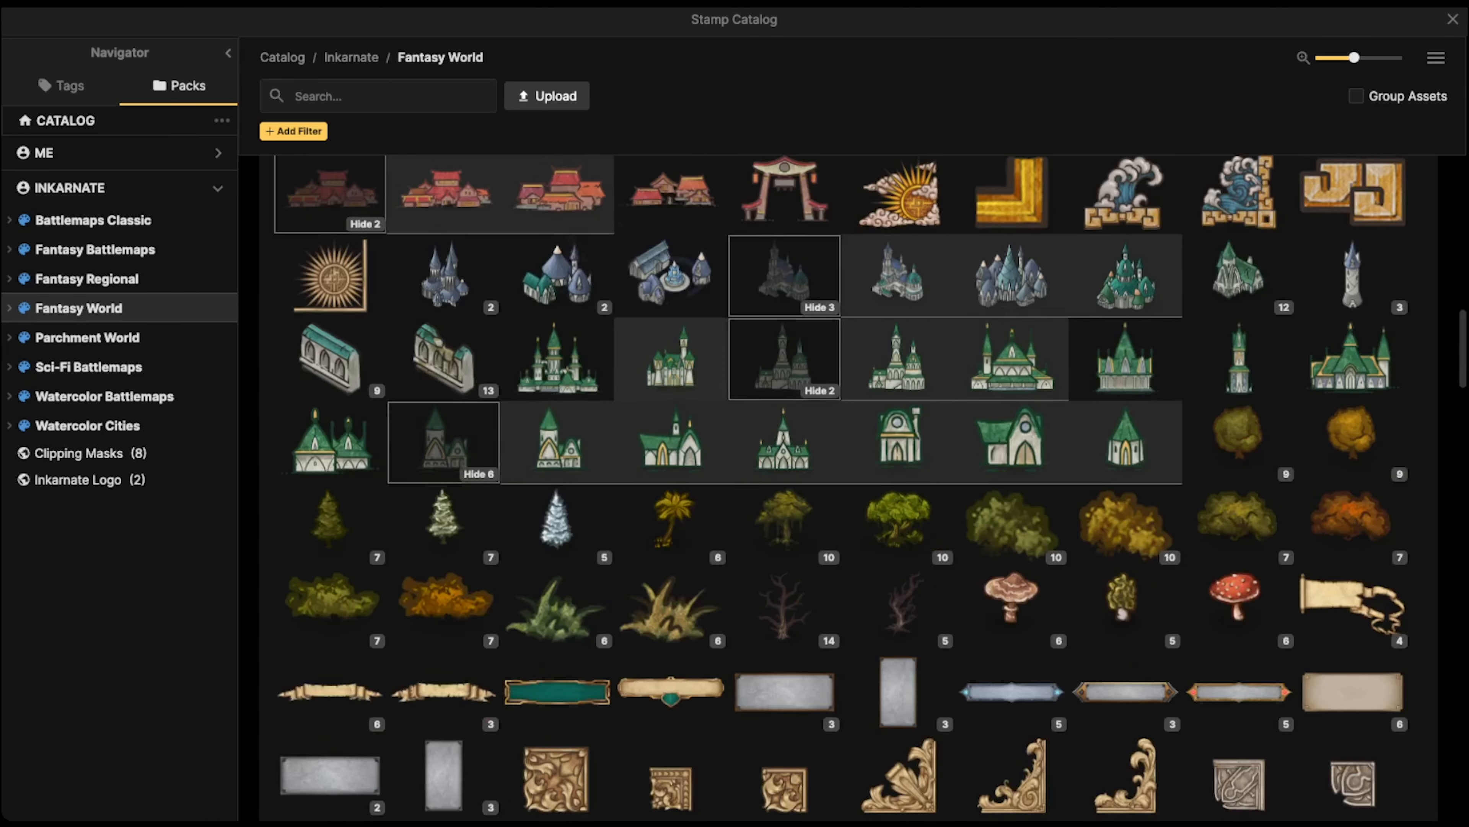
scroll(841, 487, up, 10)
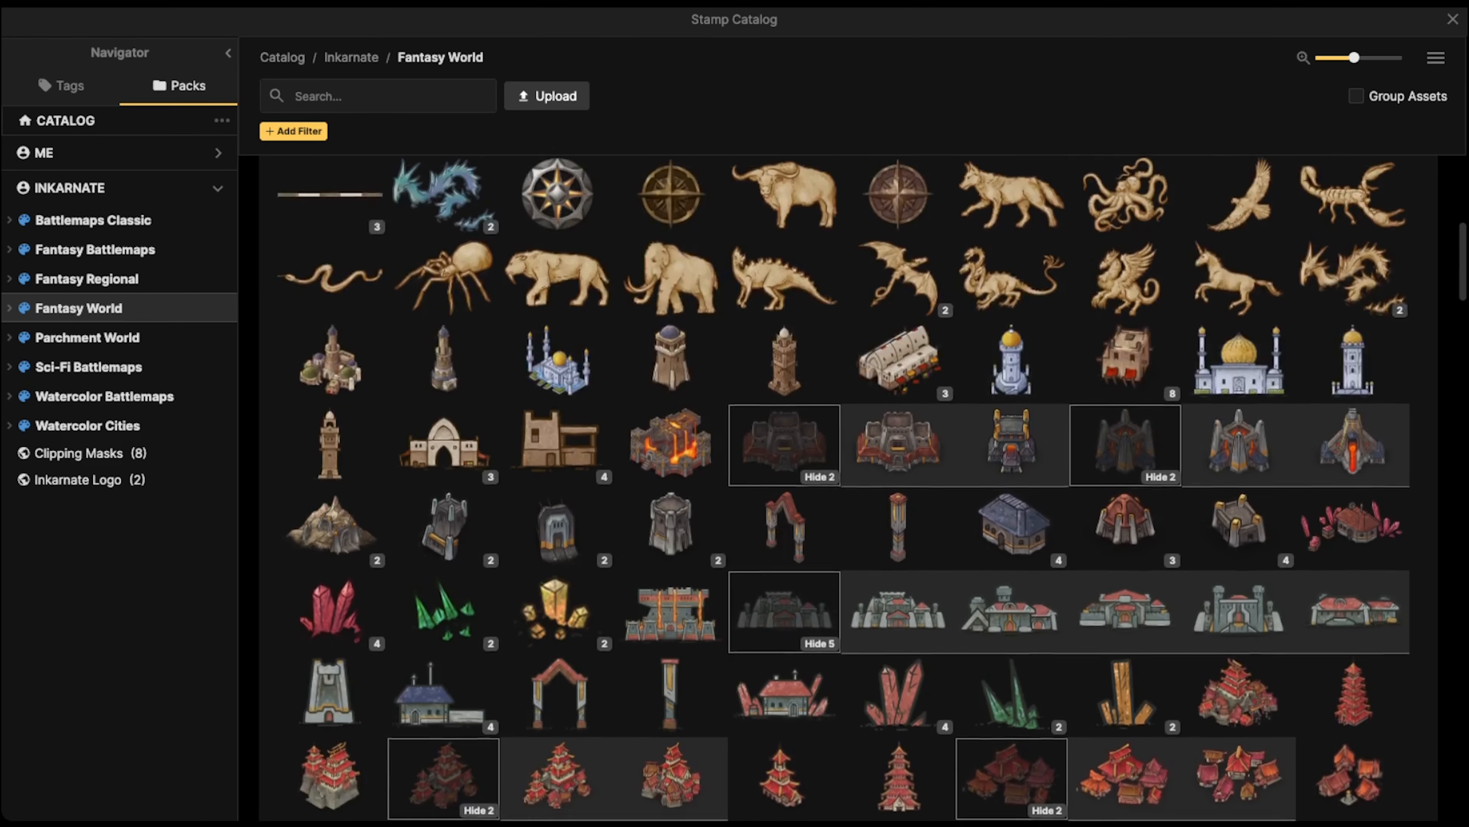
scroll(841, 488, up, 4)
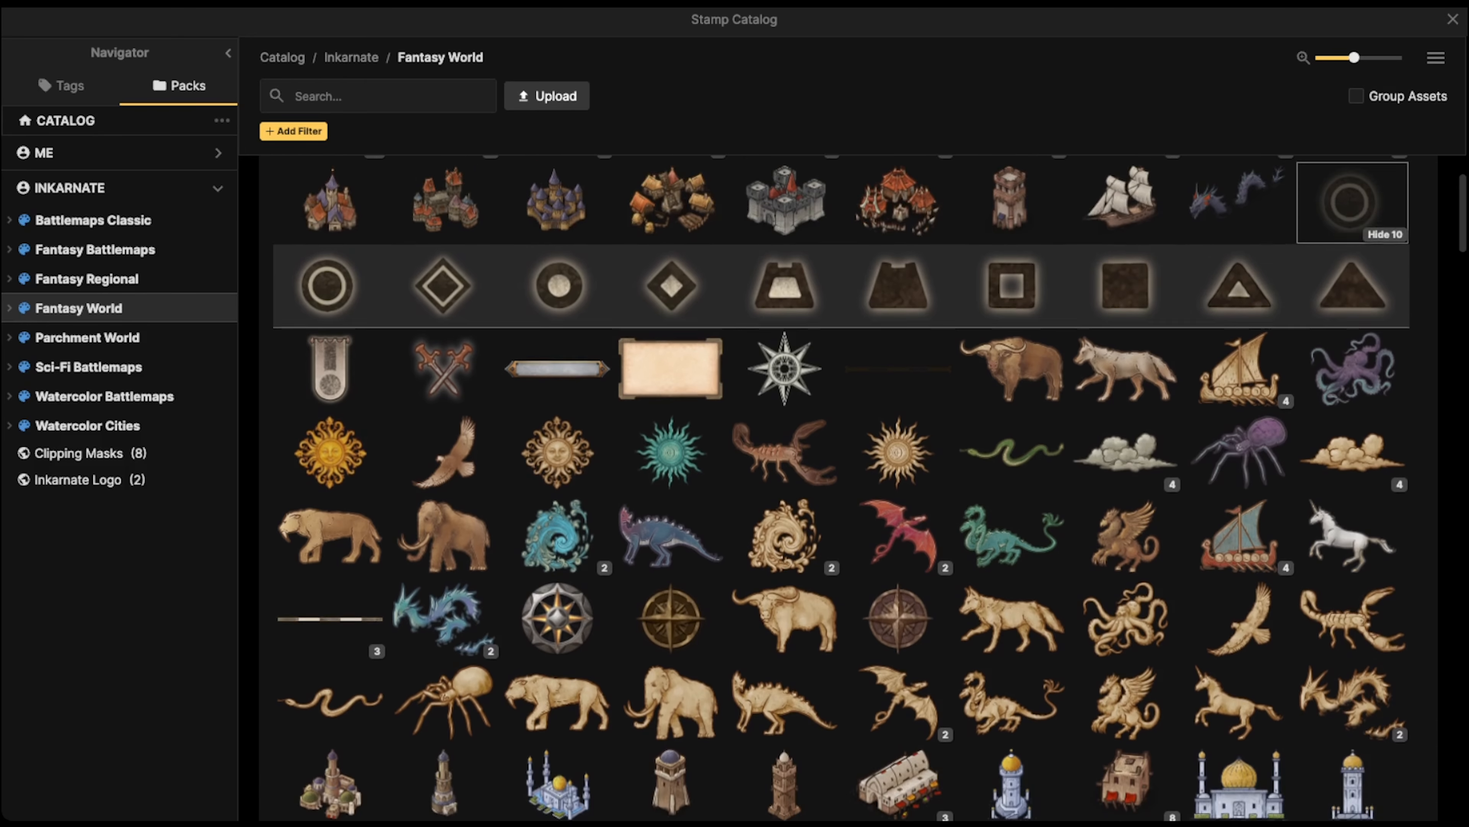
scroll(841, 488, down, 12)
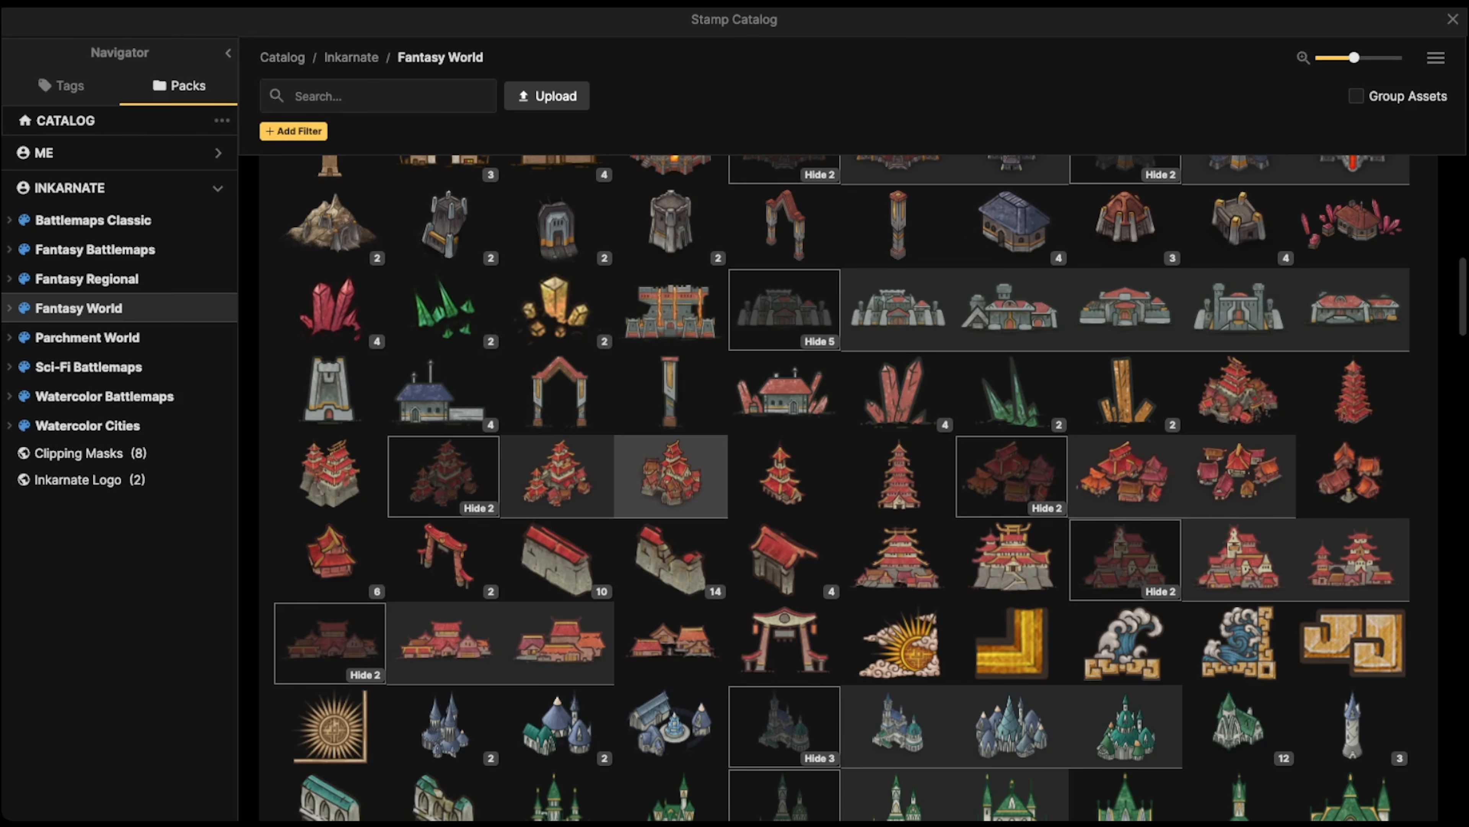
scroll(841, 488, up, 8)
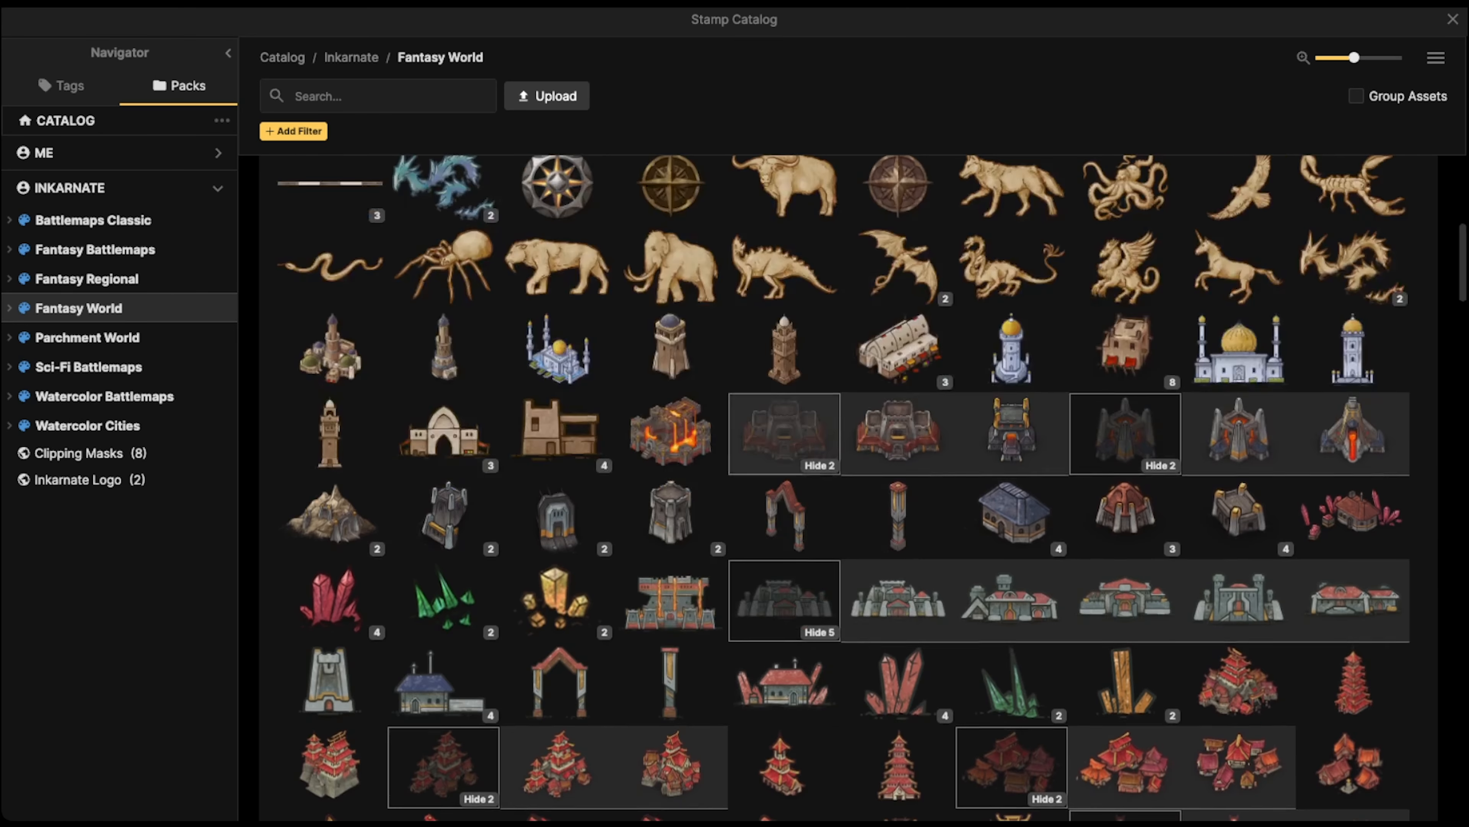
click(671, 703)
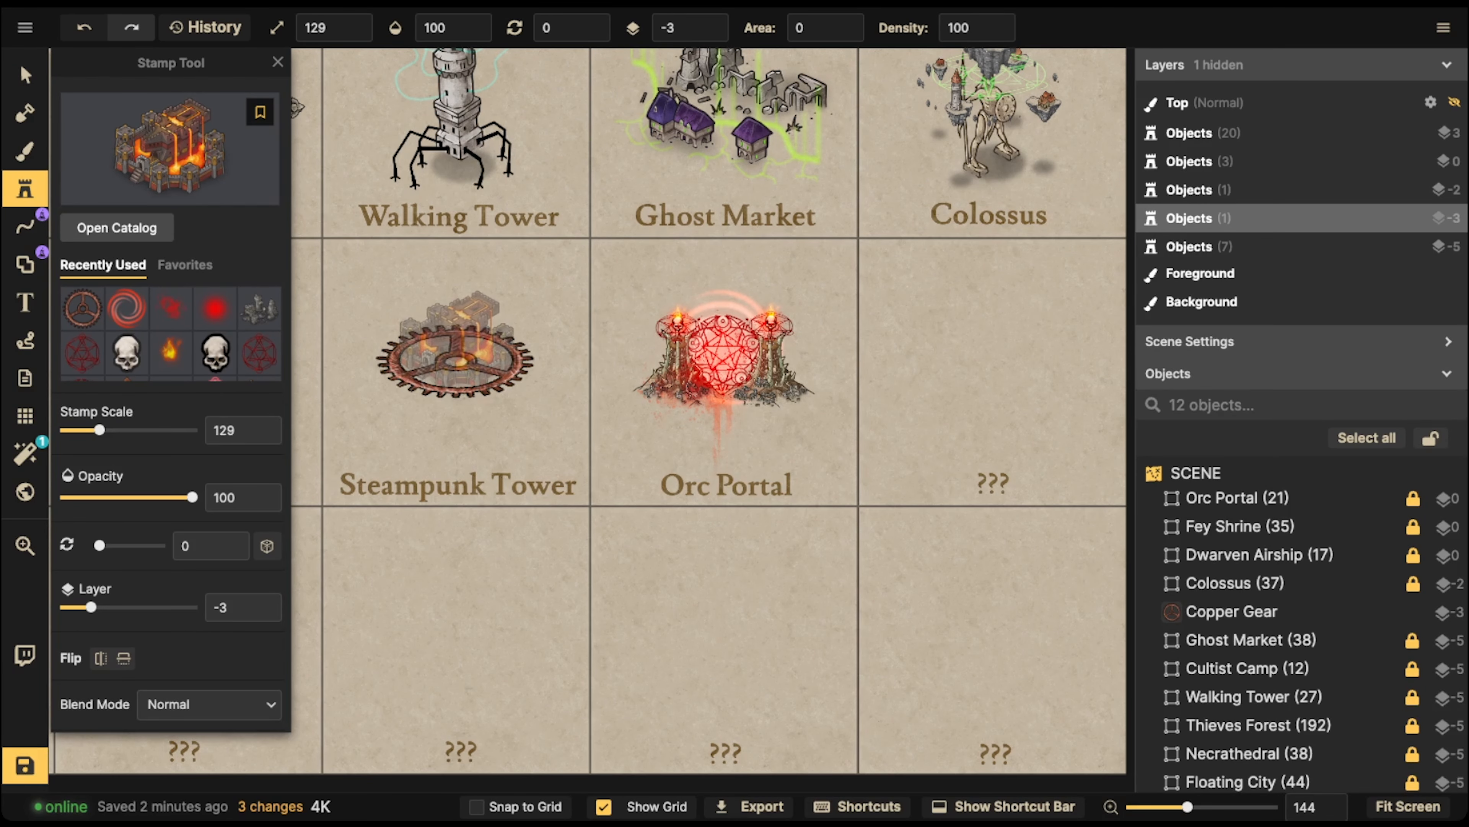
- Place the lava fortress on the gear in the Steampunk Tower cell, set its layer to -2 and nudge it into position
click(455, 345)
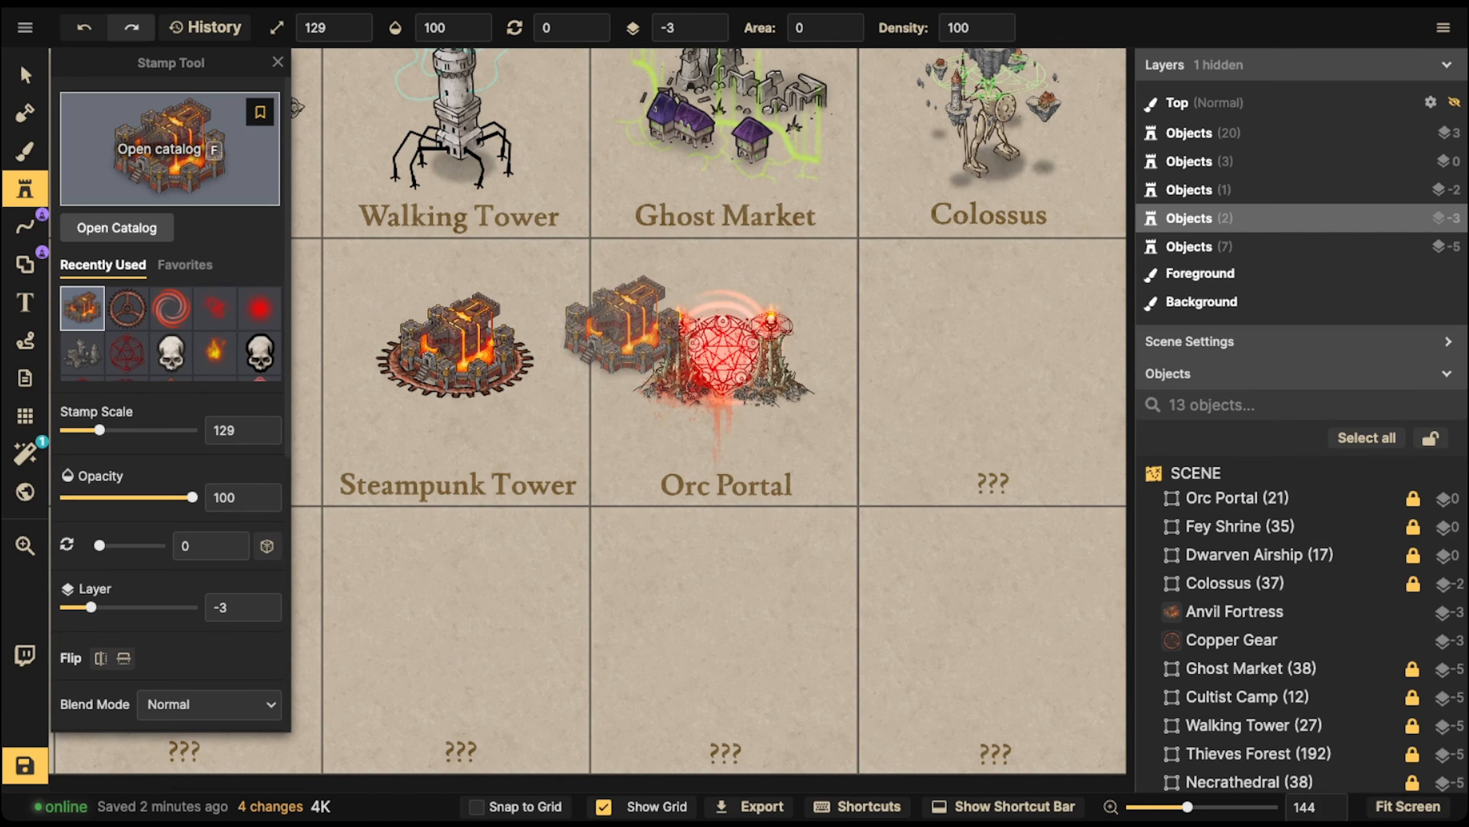
click(25, 76)
scroll(439, 363, up, 6)
drag(439, 362, 440, 361)
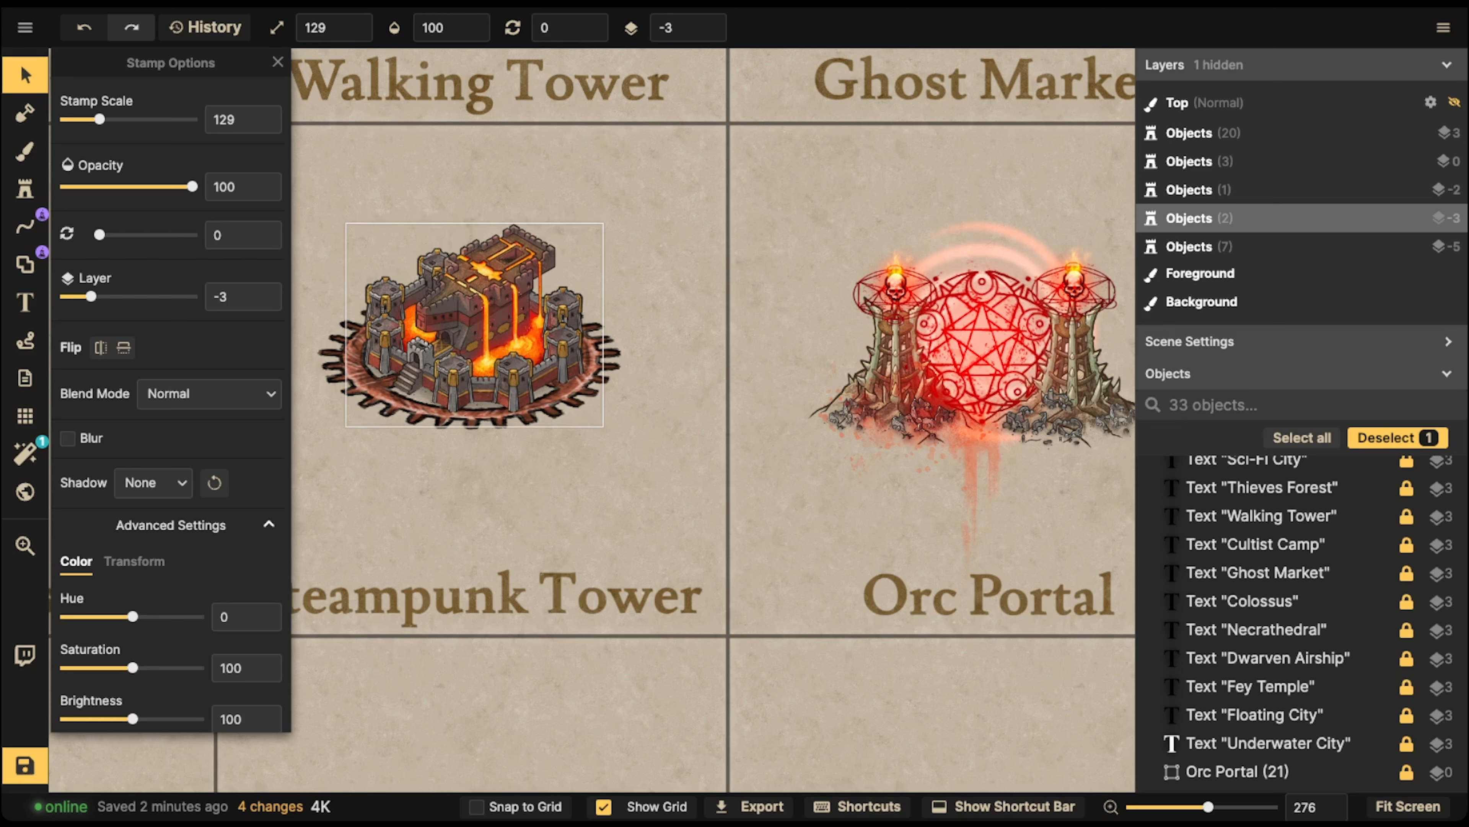
click(709, 22)
drag(562, 314, 559, 316)
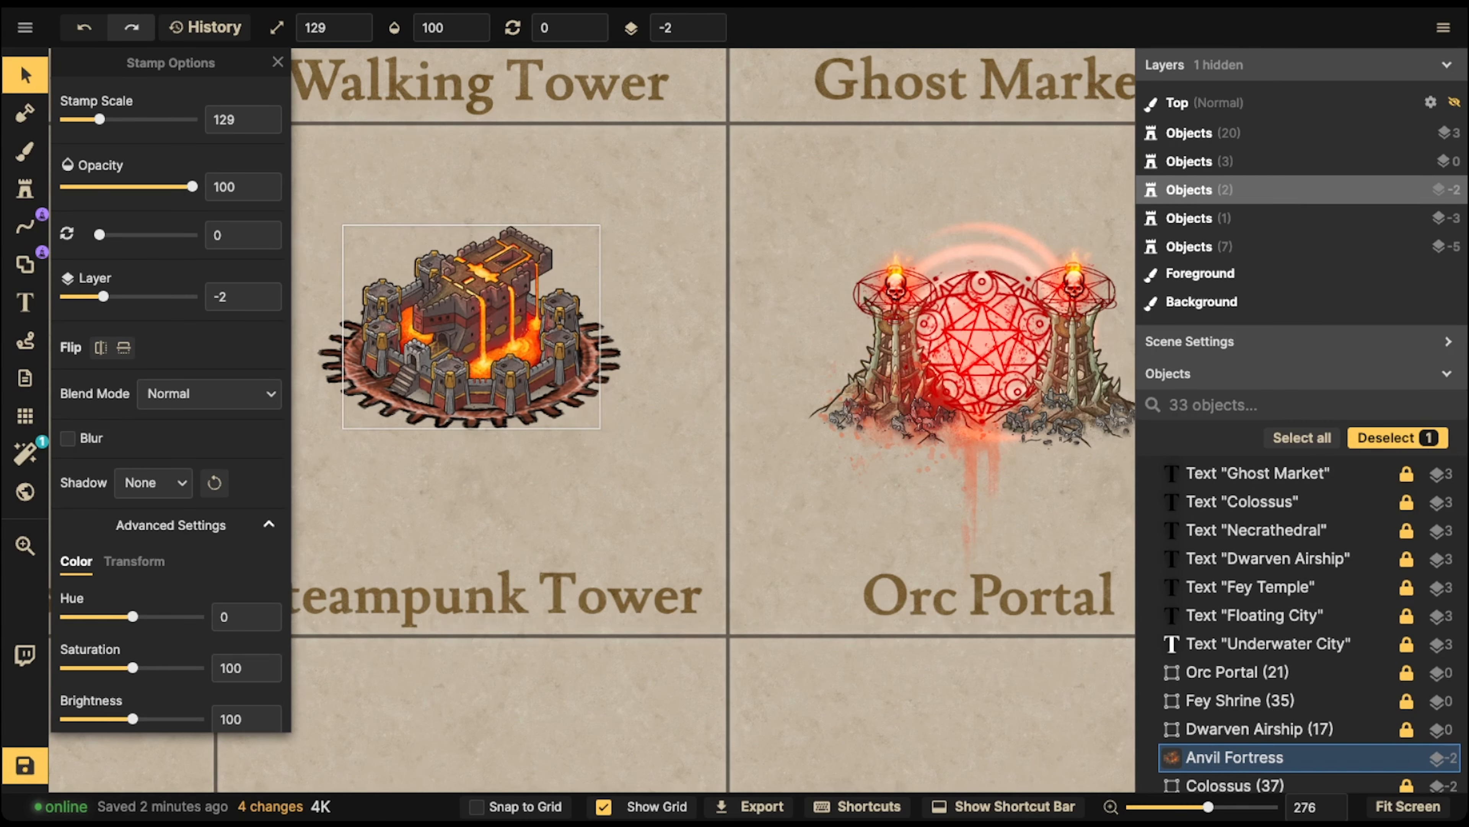
- Select the lava fortress and gear together and shift them slightly up and to the right within the cell
click(328, 223)
drag(331, 225, 533, 432)
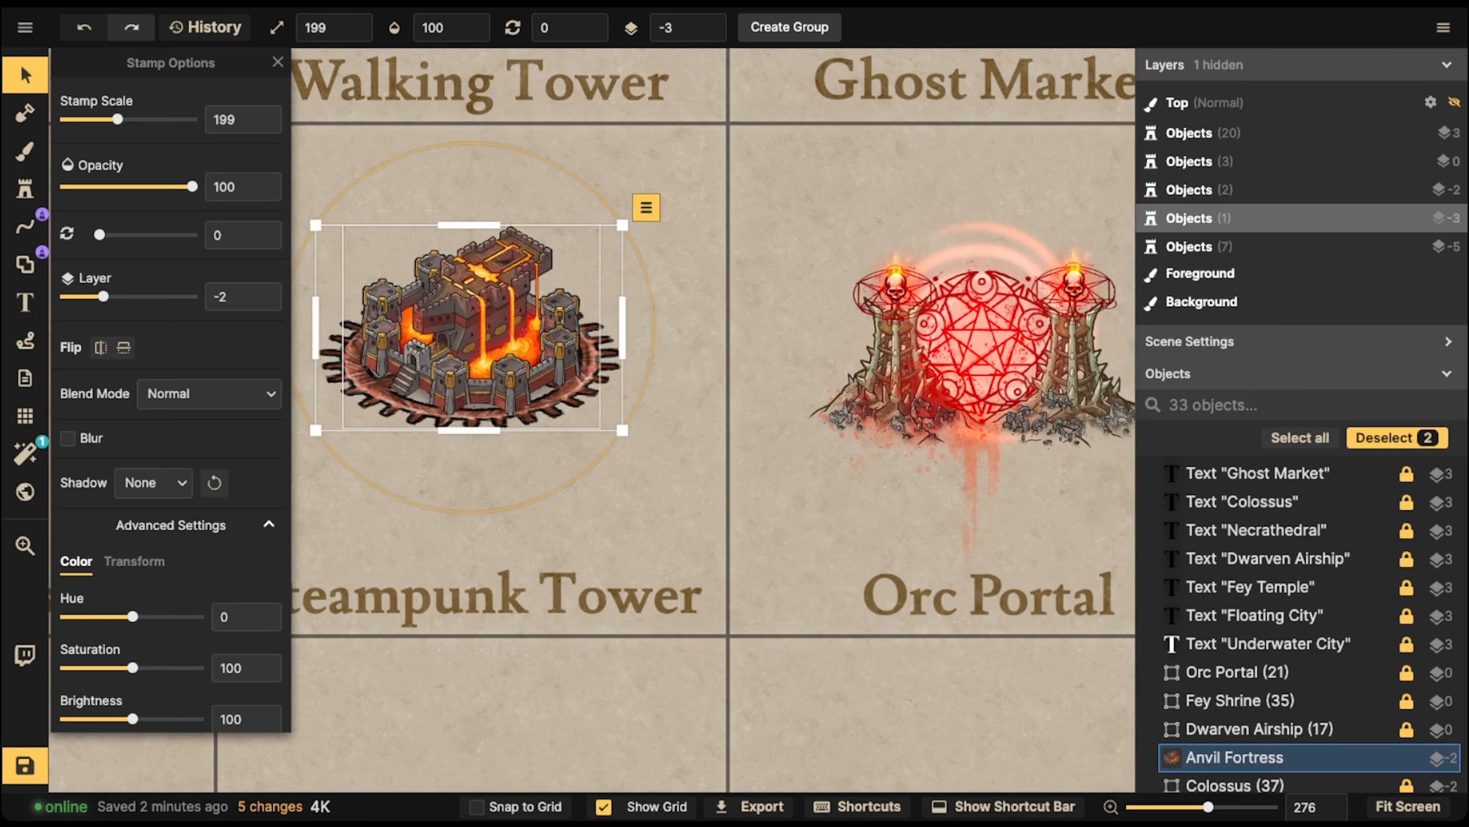
drag(483, 347, 511, 323)
click(511, 323)
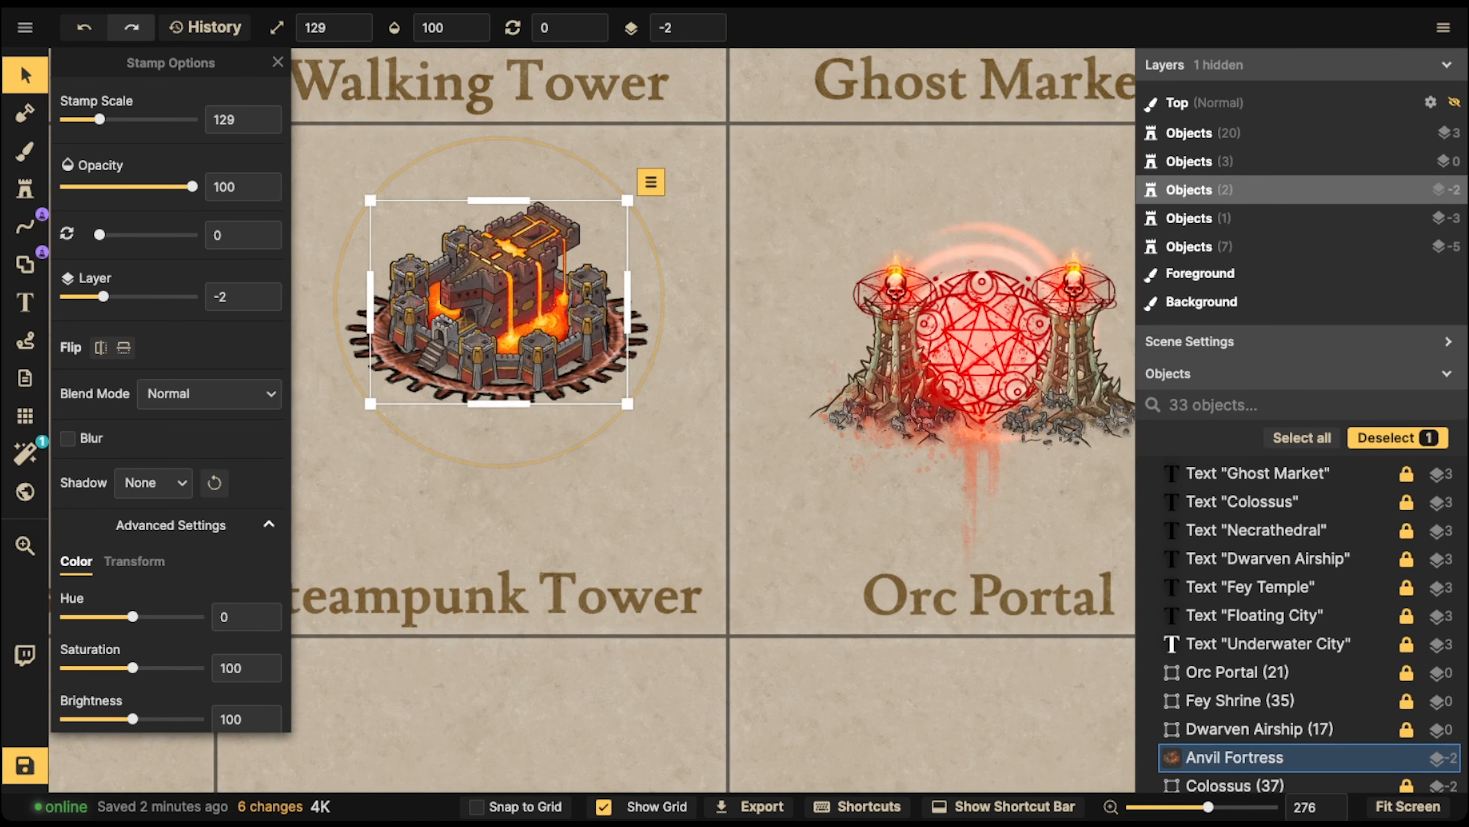
- Turn the gear grey with saturation 4 and contrast 72, and slightly adjust its height beneath the fortress
click(509, 391)
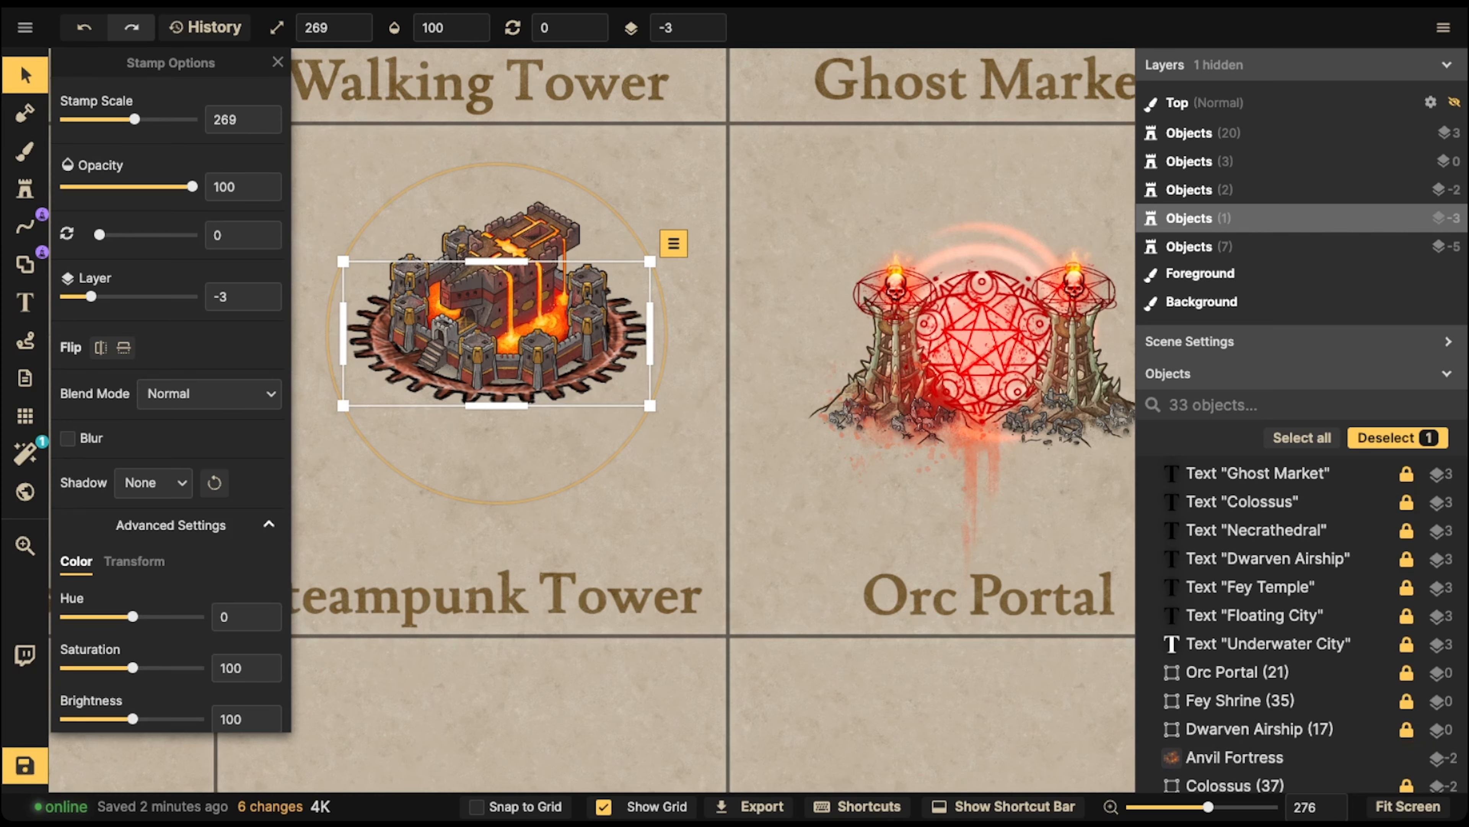
scroll(491, 303, up, 5)
scroll(481, 321, up, 2)
key(space)
drag(480, 321, 659, 312)
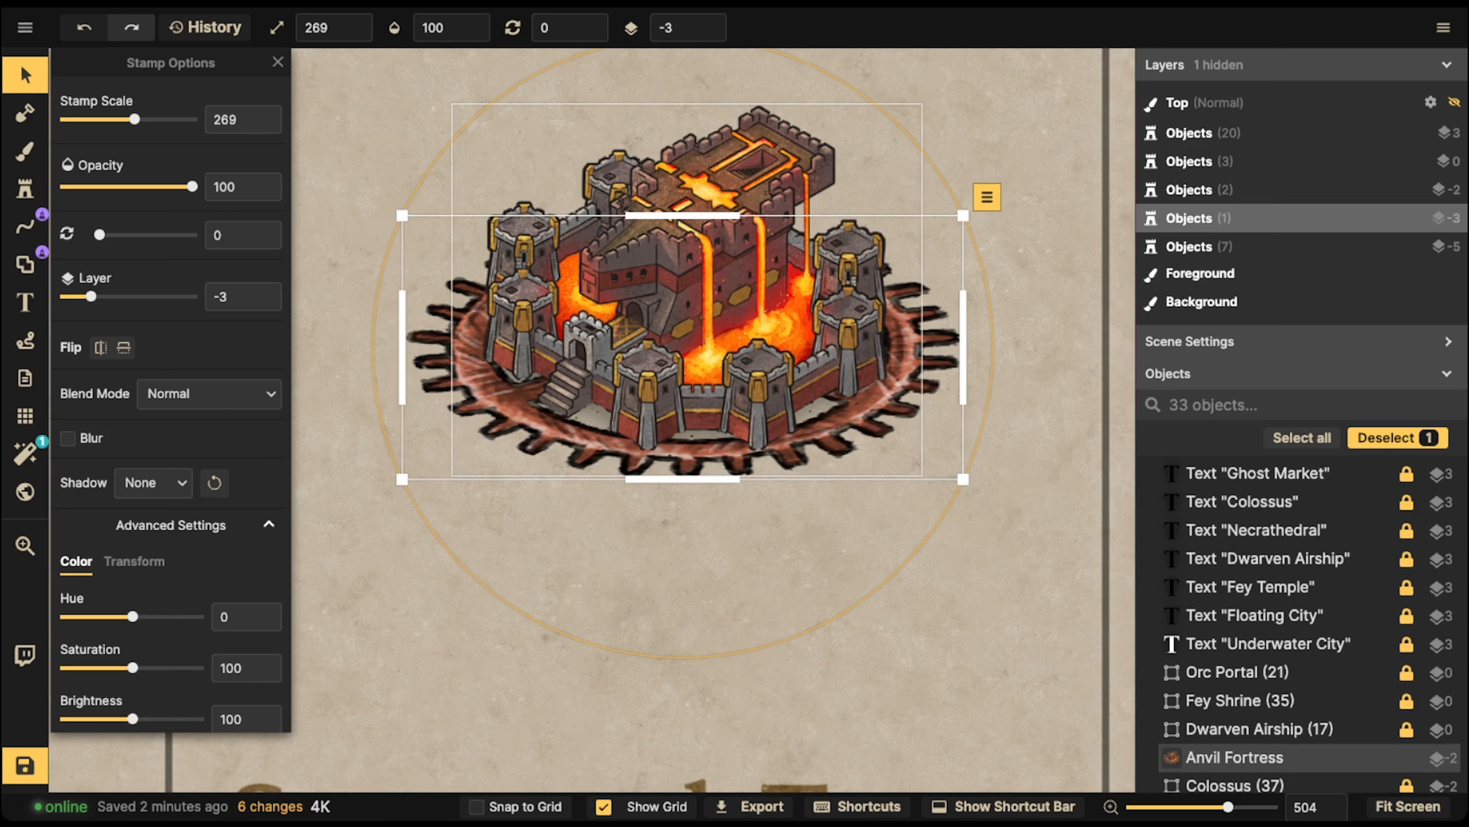
drag(132, 668, 106, 668)
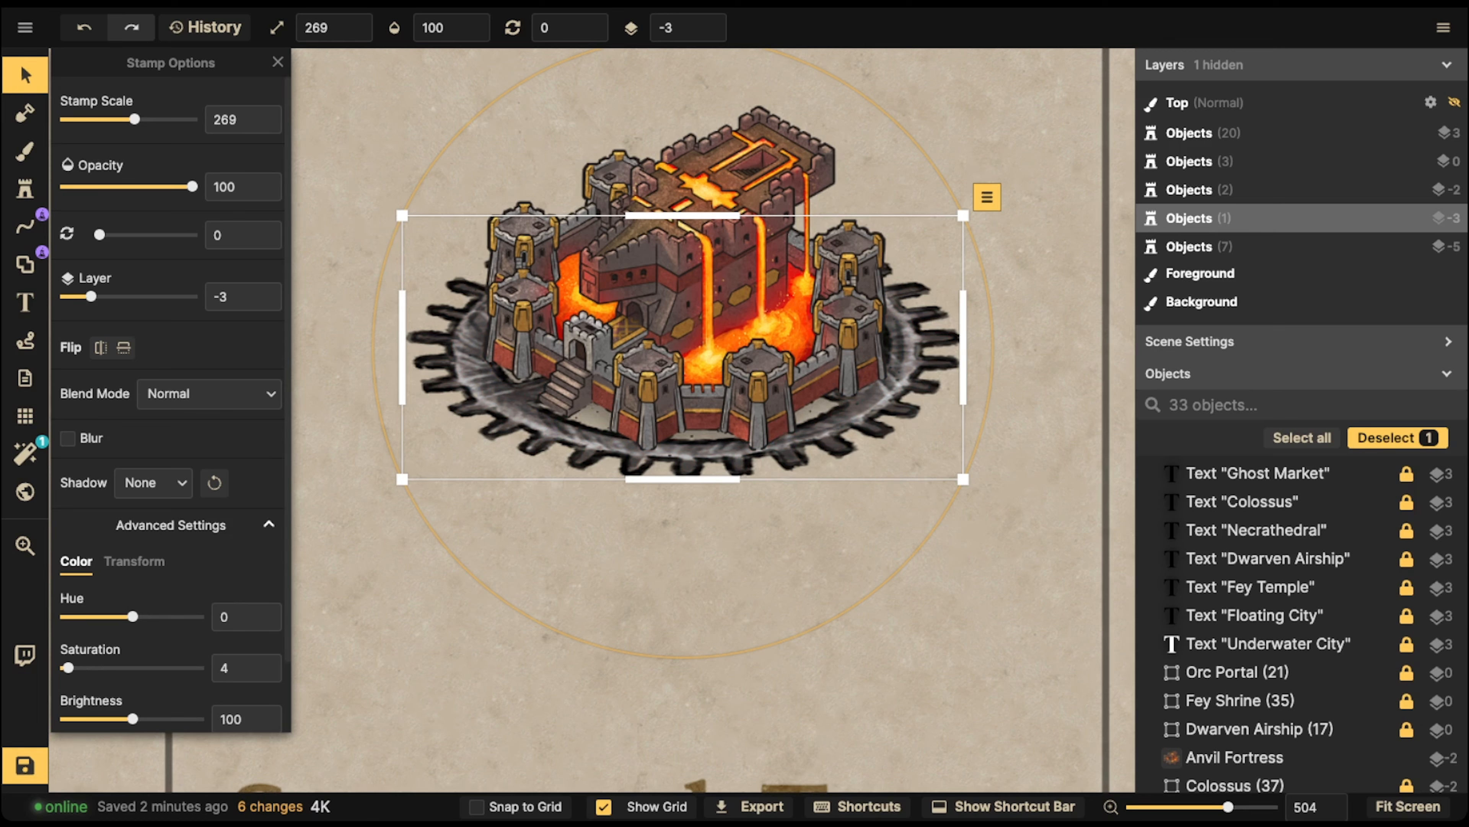
scroll(170, 393, down, 2)
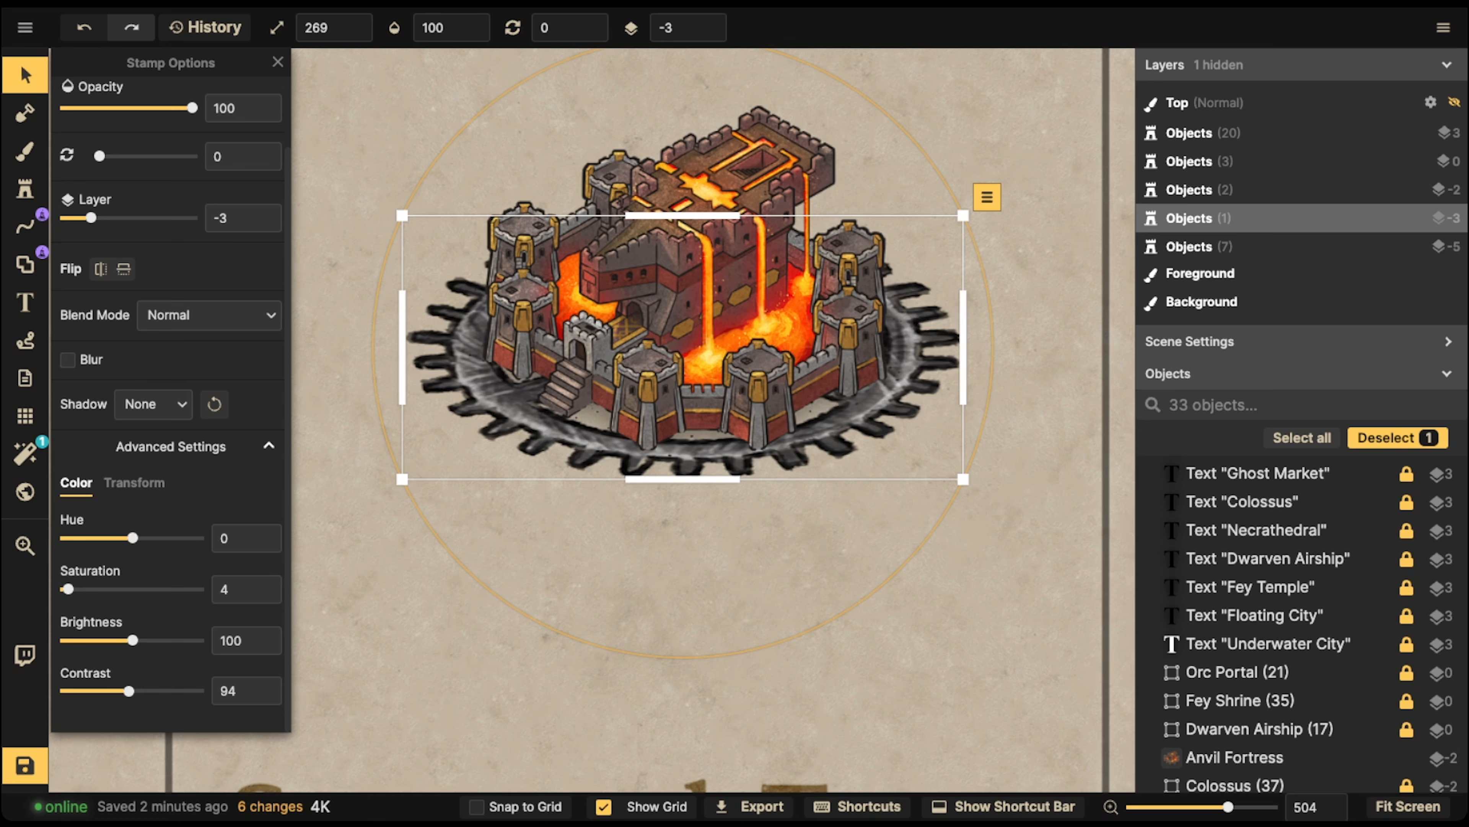
drag(129, 691, 119, 692)
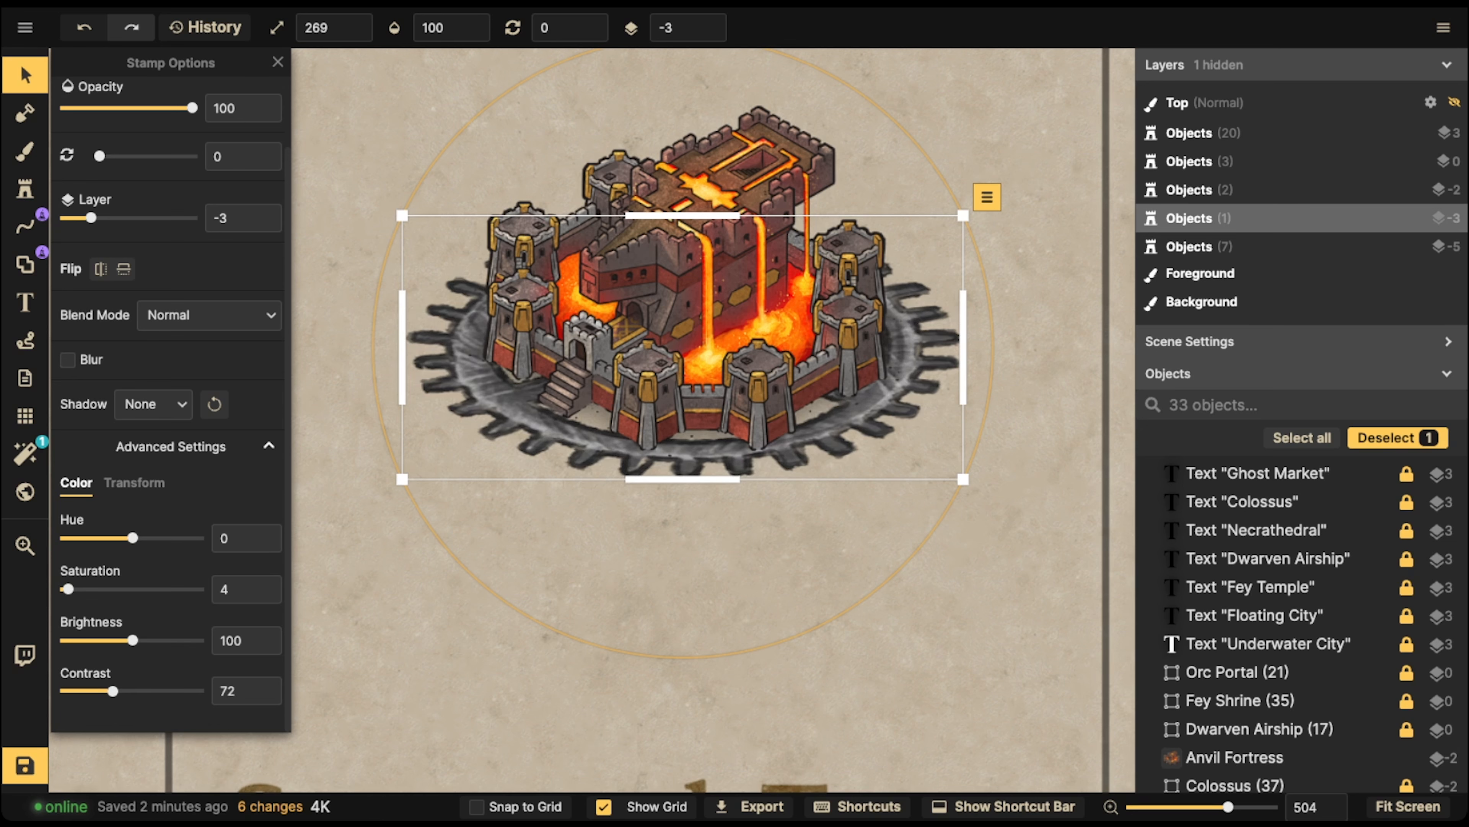
mouse_move(682, 479)
mouse_down()
mouse_move(682, 503)
mouse_move(678, 454)
mouse_up()
scroll(675, 373, down, 5)
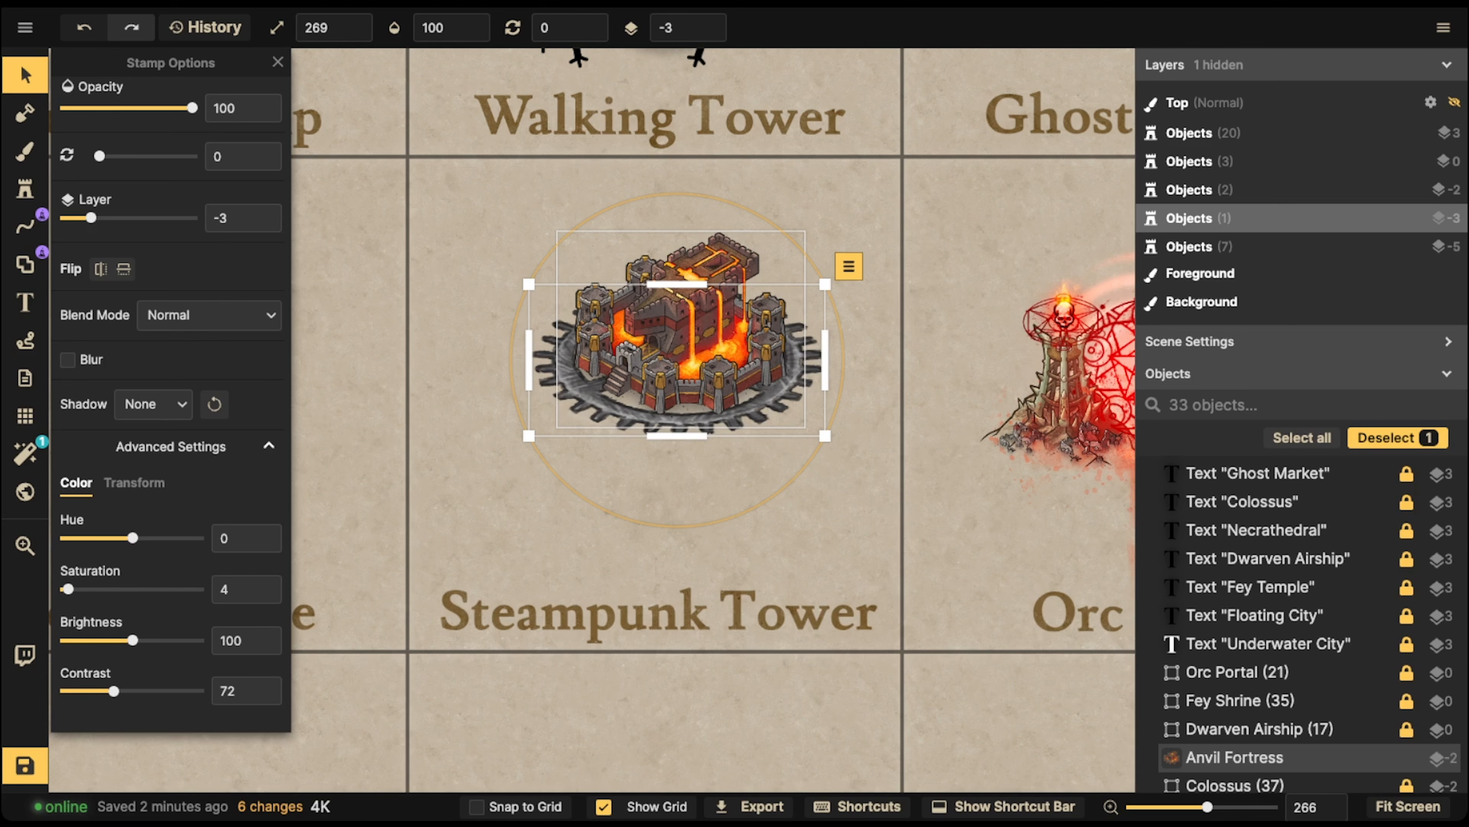
- Choose the reddish-brown compass stamp from the Fantasy World pack in the stamp catalog
click(24, 190)
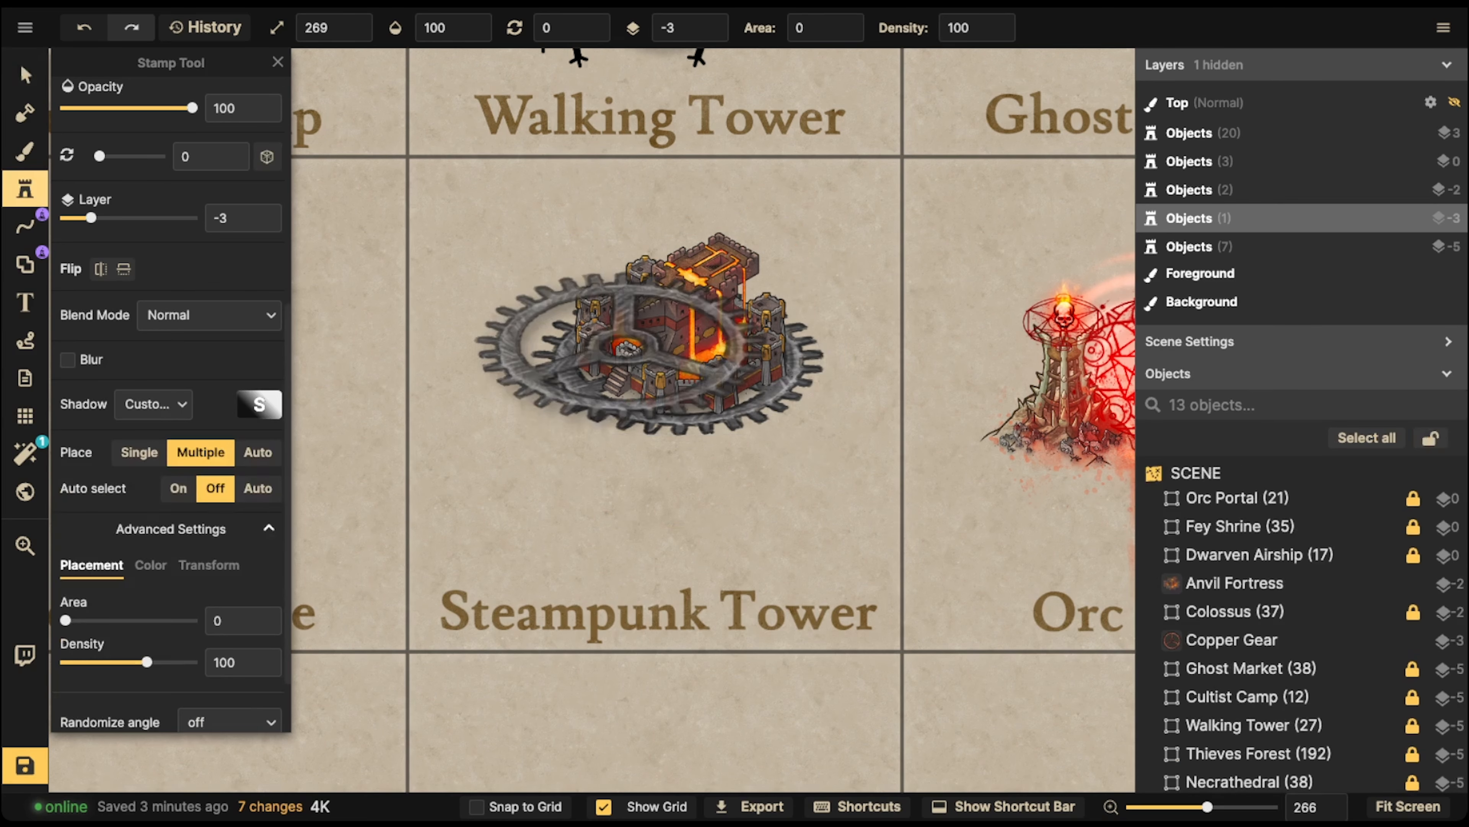
scroll(174, 261, up, 5)
click(122, 148)
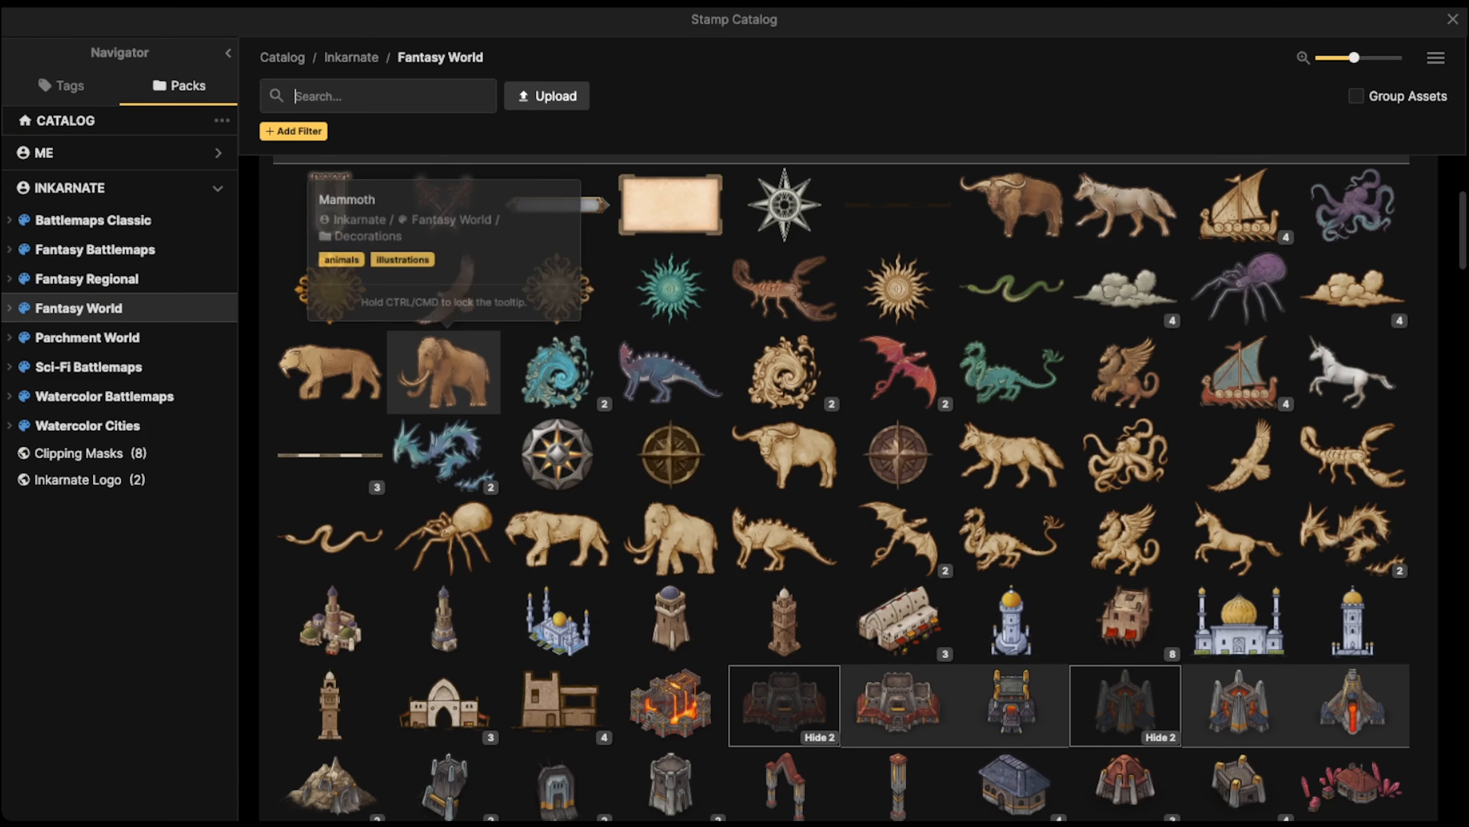
scroll(899, 432, down, 1)
scroll(899, 432, up, 2)
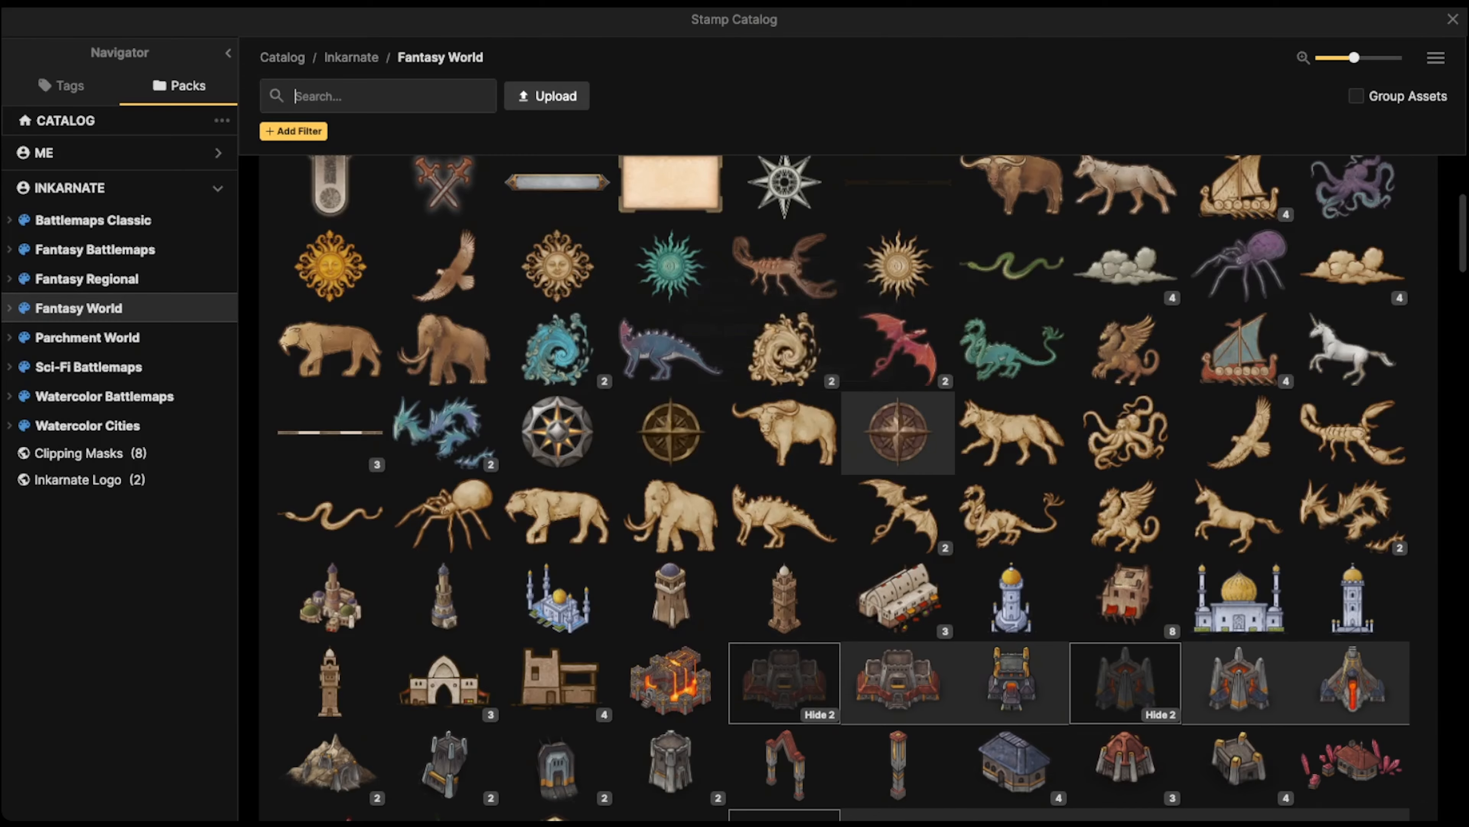
click(899, 433)
- Reduce the compass stamp scale to 19 and place it below and left of the fortress
scroll(532, 354, up, 2)
key(bracketleft)
key(bracketleft)
key(bracketleft)
key(bracketleft)
key(bracketleft)
key(bracketleft)
key(bracketleft)
key(bracketleft)
key(bracketleft)
key(bracketleft)
key(bracketleft)
key(bracketleft)
key(bracketleft)
key(bracketleft)
key(bracketleft)
key(bracketleft)
key(bracketleft)
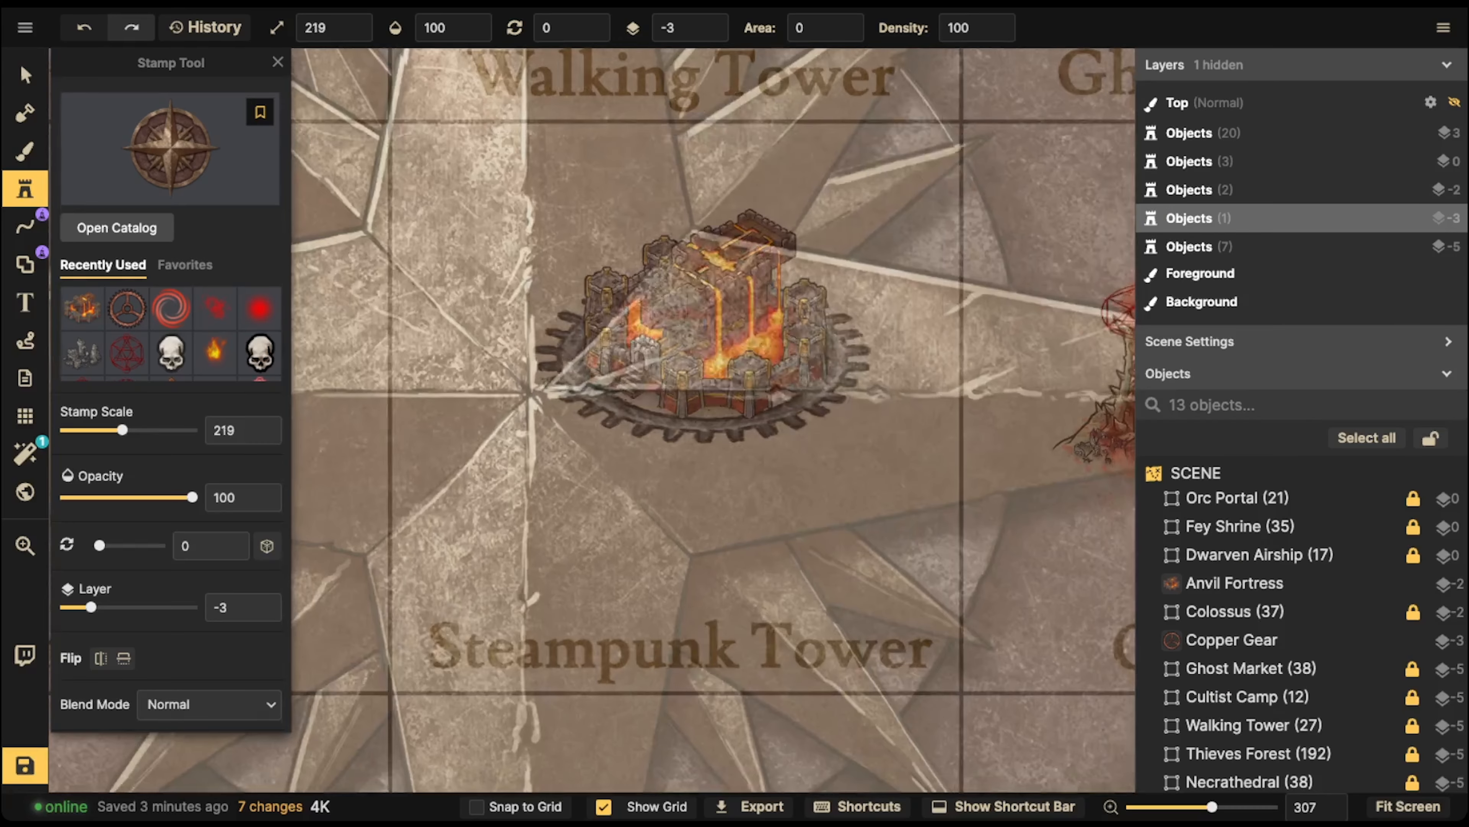
key(bracketleft)
key(bracketleft)
key(bracketleft)
key(bracketleft)
key(bracketleft)
key(bracketleft)
key(bracketleft)
key(bracketleft)
click(543, 504)
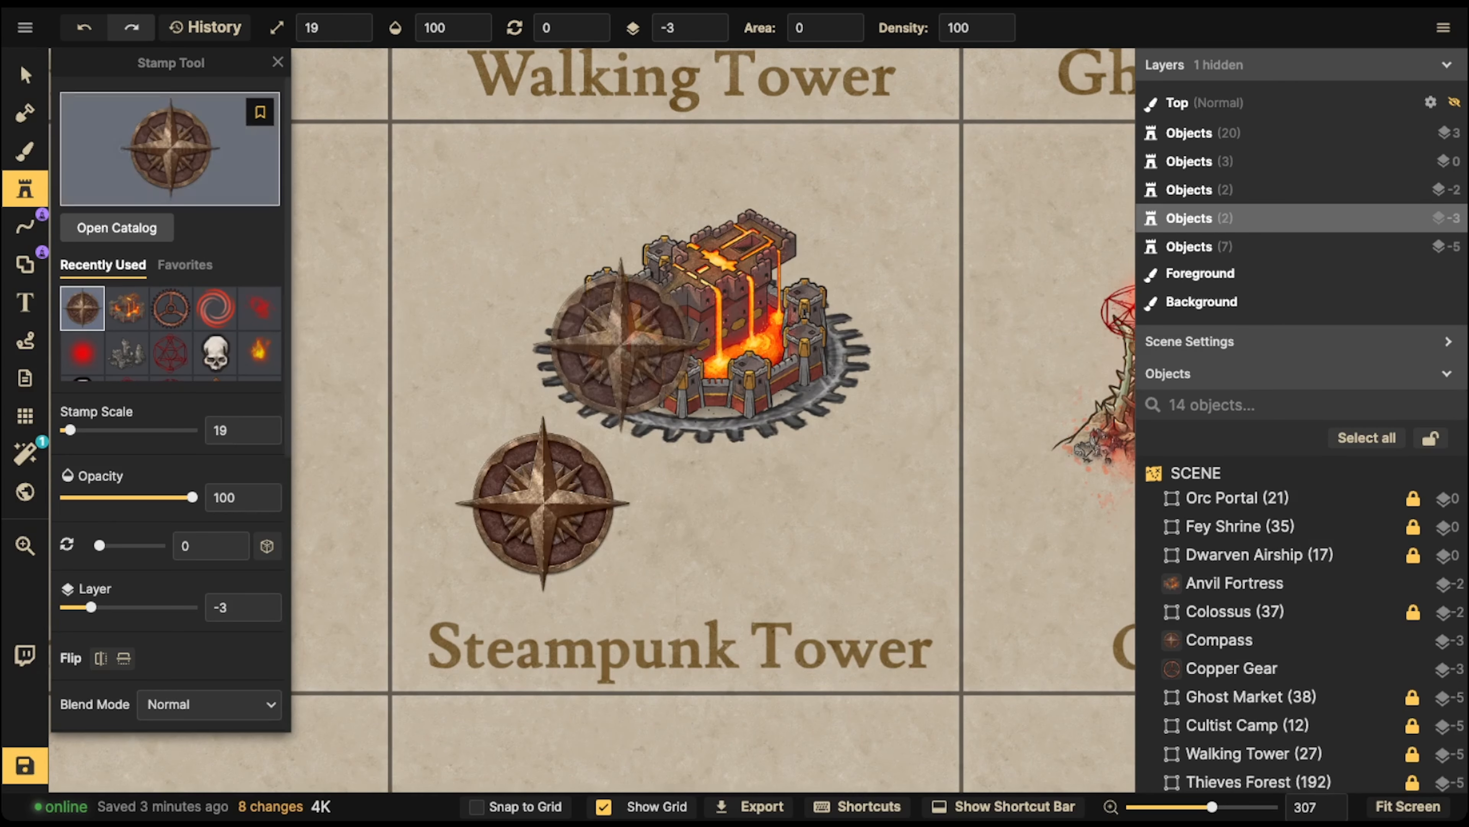
- Recolour the compass grey with saturation 0, brightness 126 and contrast 86
click(26, 76)
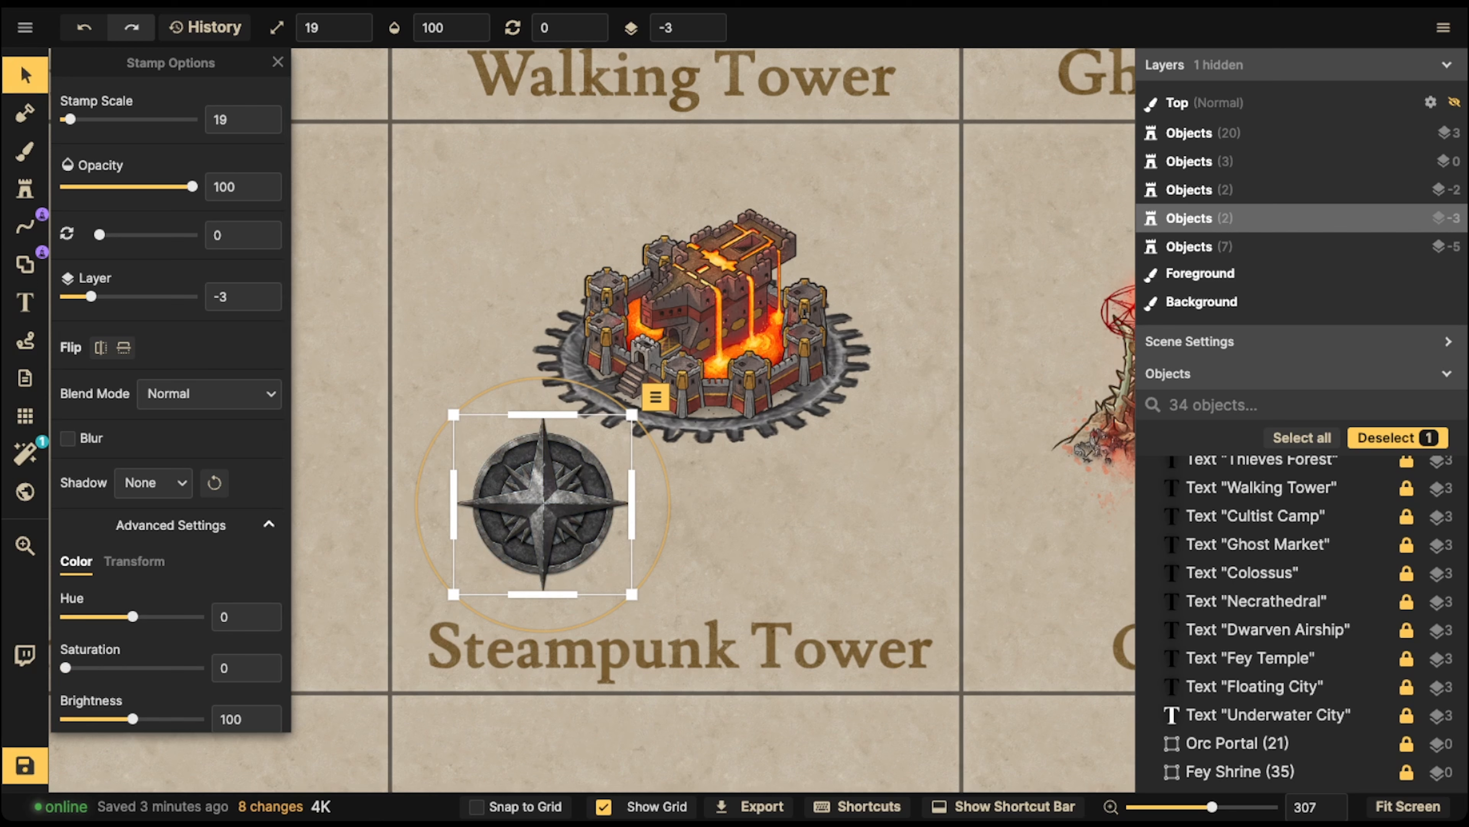
mouse_move(133, 718)
mouse_down()
mouse_move(150, 719)
mouse_move(123, 691)
mouse_up()
scroll(150, 718, down, 2)
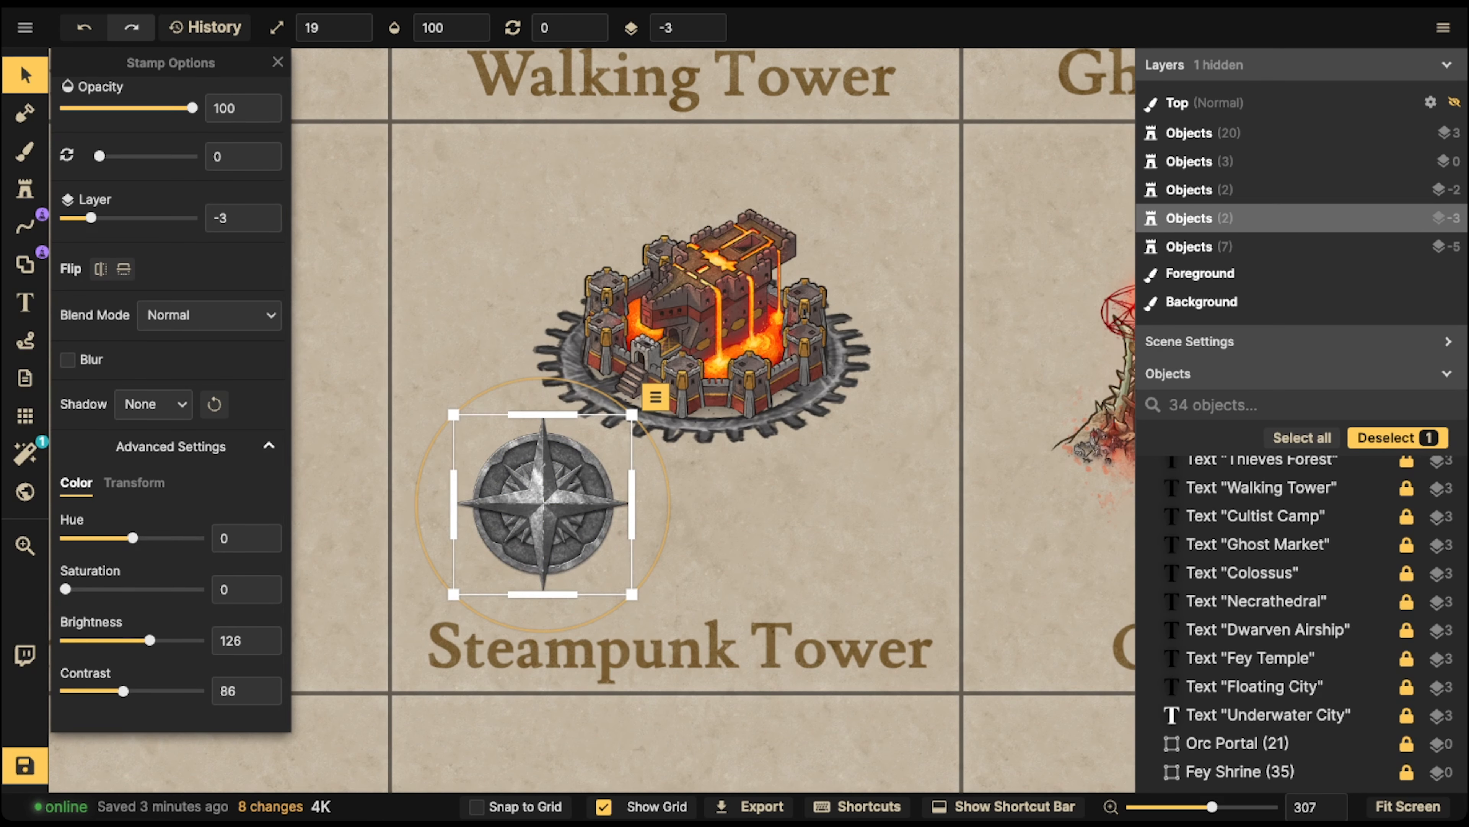
- Flatten the compass, set its layer to -4 and fit it under the fortress as the gear's floor at scale 29
drag(542, 594, 543, 506)
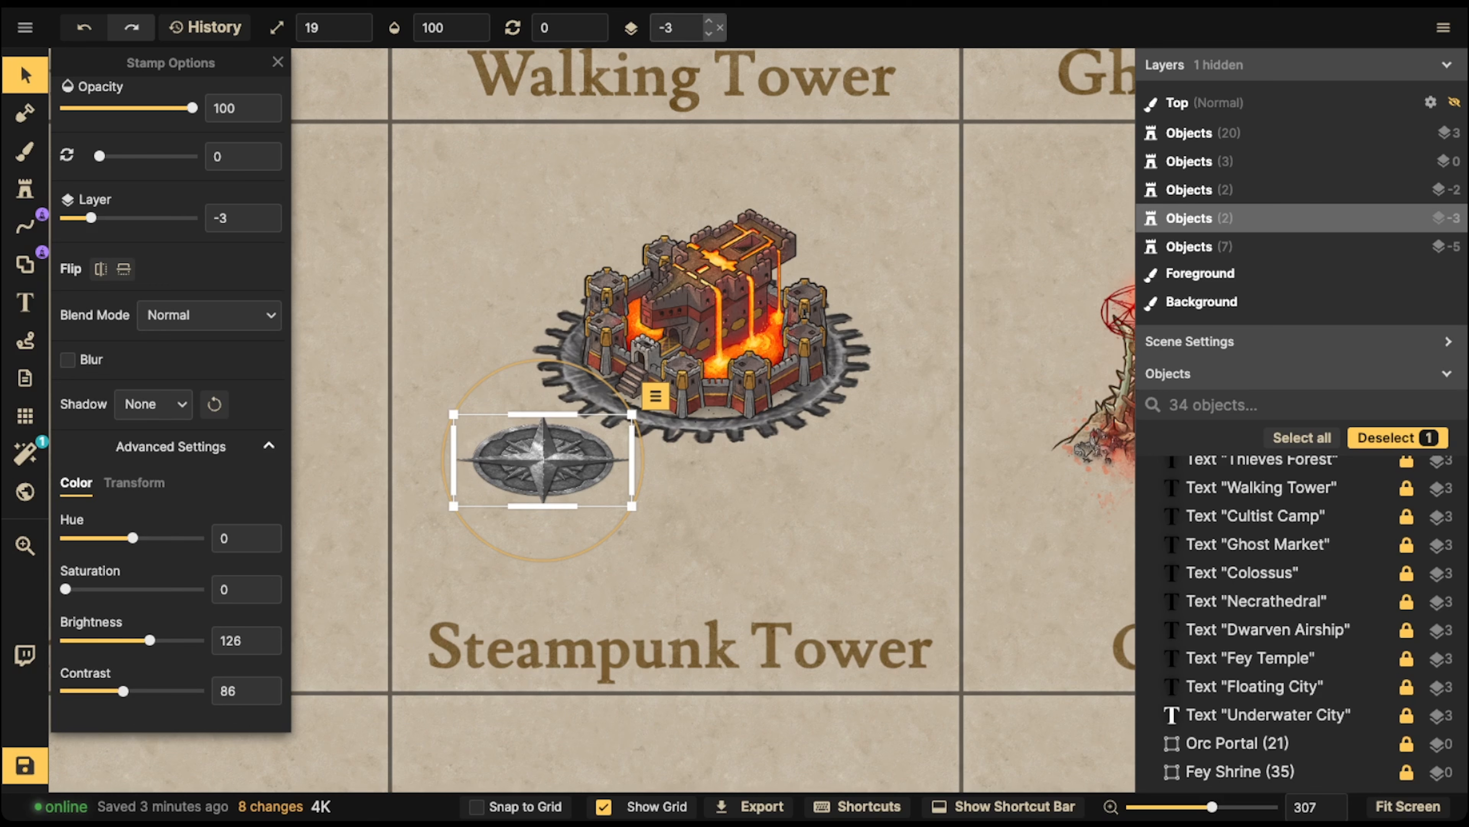
click(709, 34)
drag(631, 414, 866, 295)
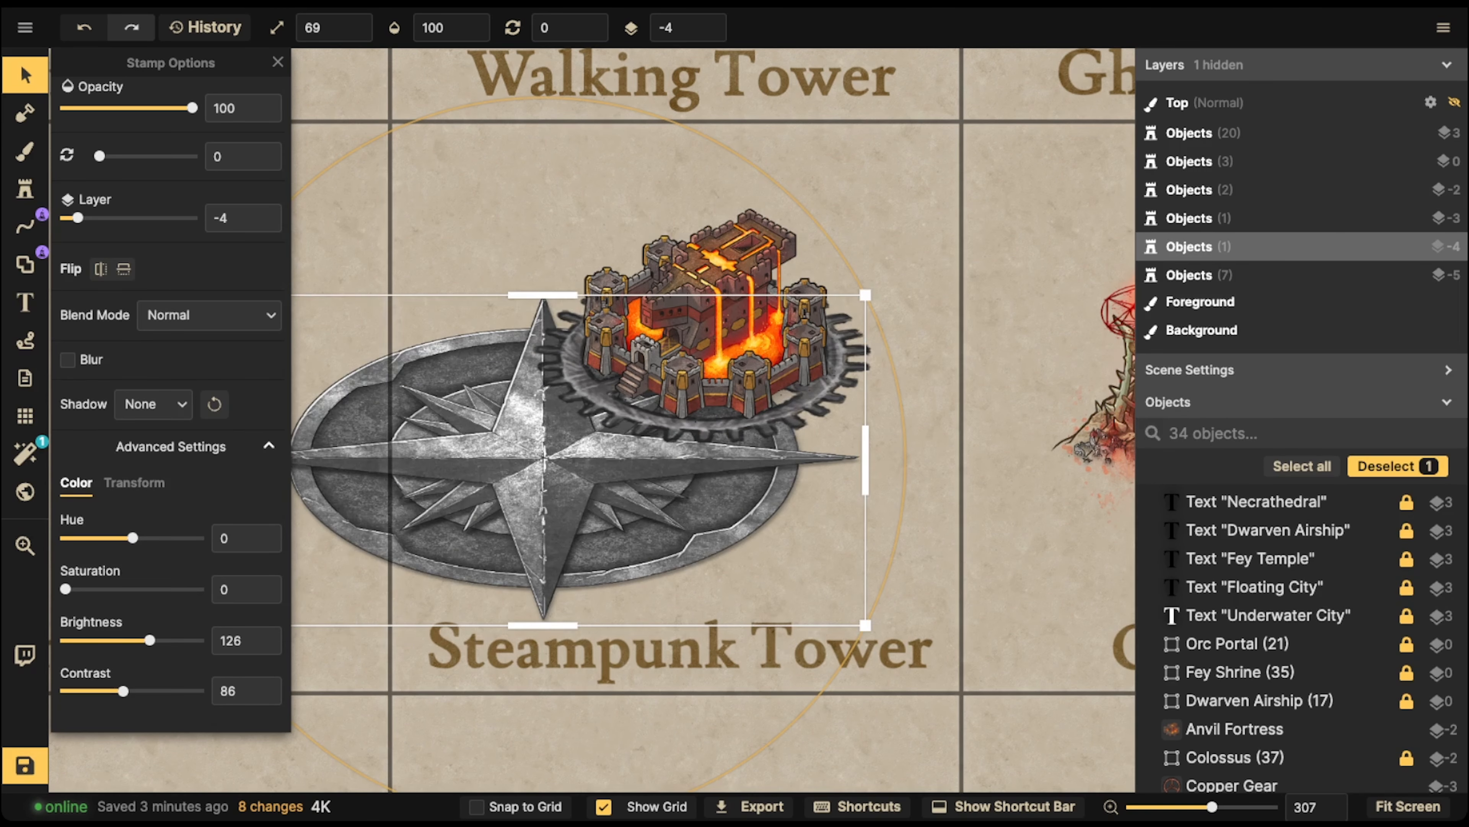
scroll(544, 457, down, 2)
drag(543, 458, 708, 367)
scroll(709, 367, down, 2)
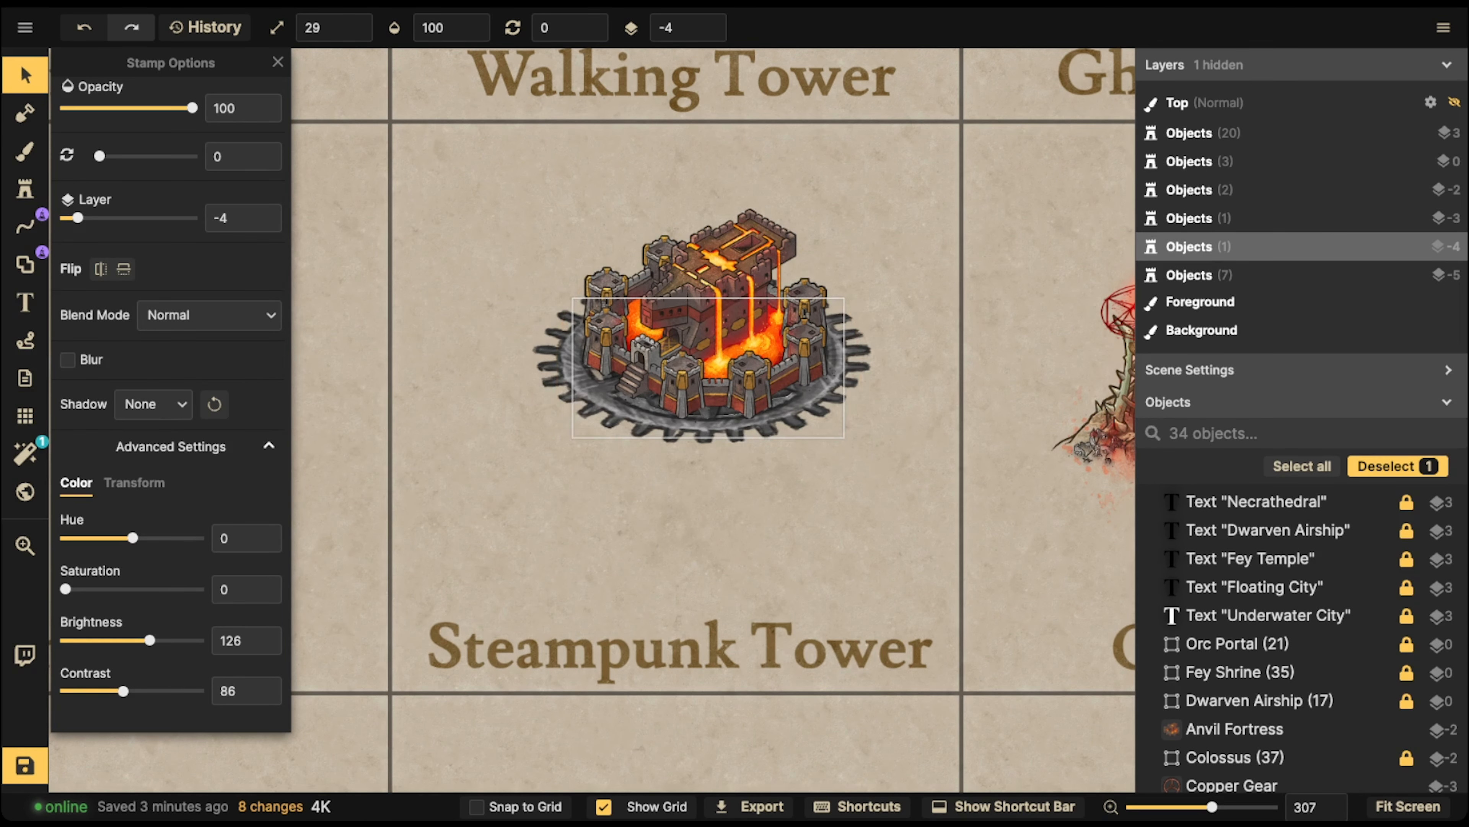
key(Escape)
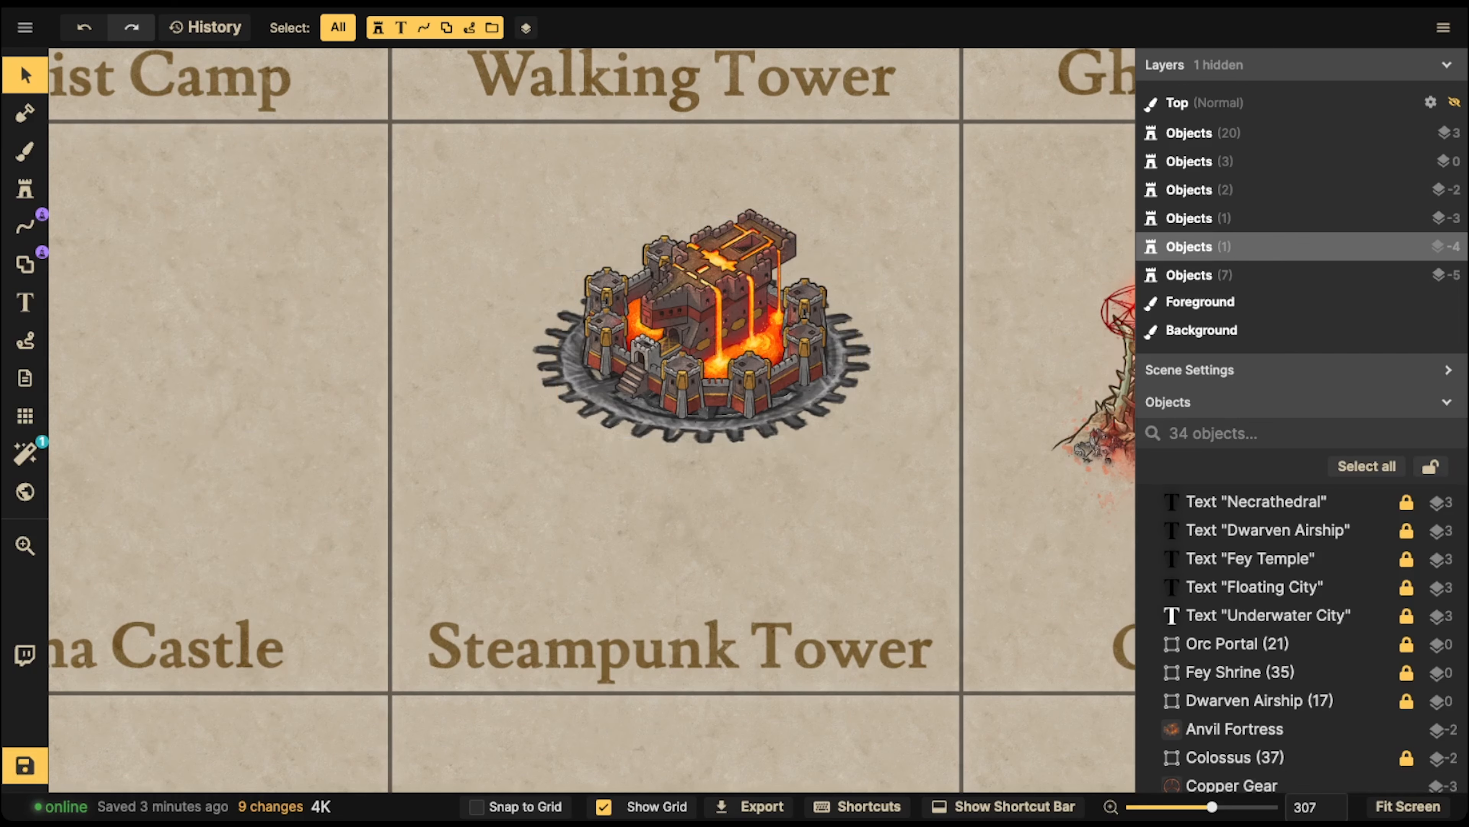
- Move the fortress, gear and compass together slightly left and down, closer to the Steampunk Tower label
drag(502, 188, 900, 497)
mouse_move(703, 347)
mouse_down()
mouse_move(655, 365)
mouse_move(690, 345)
mouse_up()
click(24, 189)
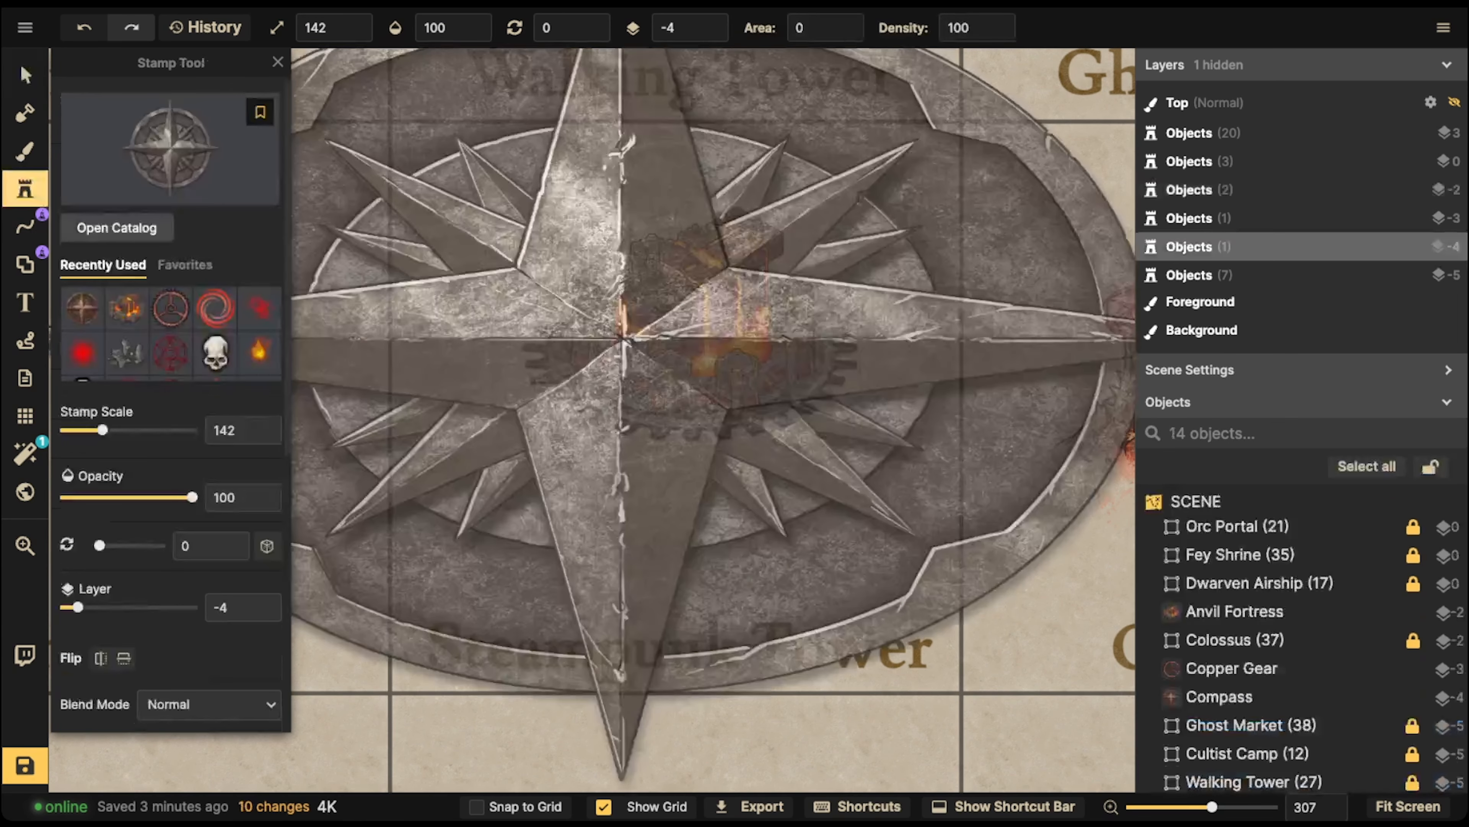
click(25, 75)
scroll(517, 345, down, 5)
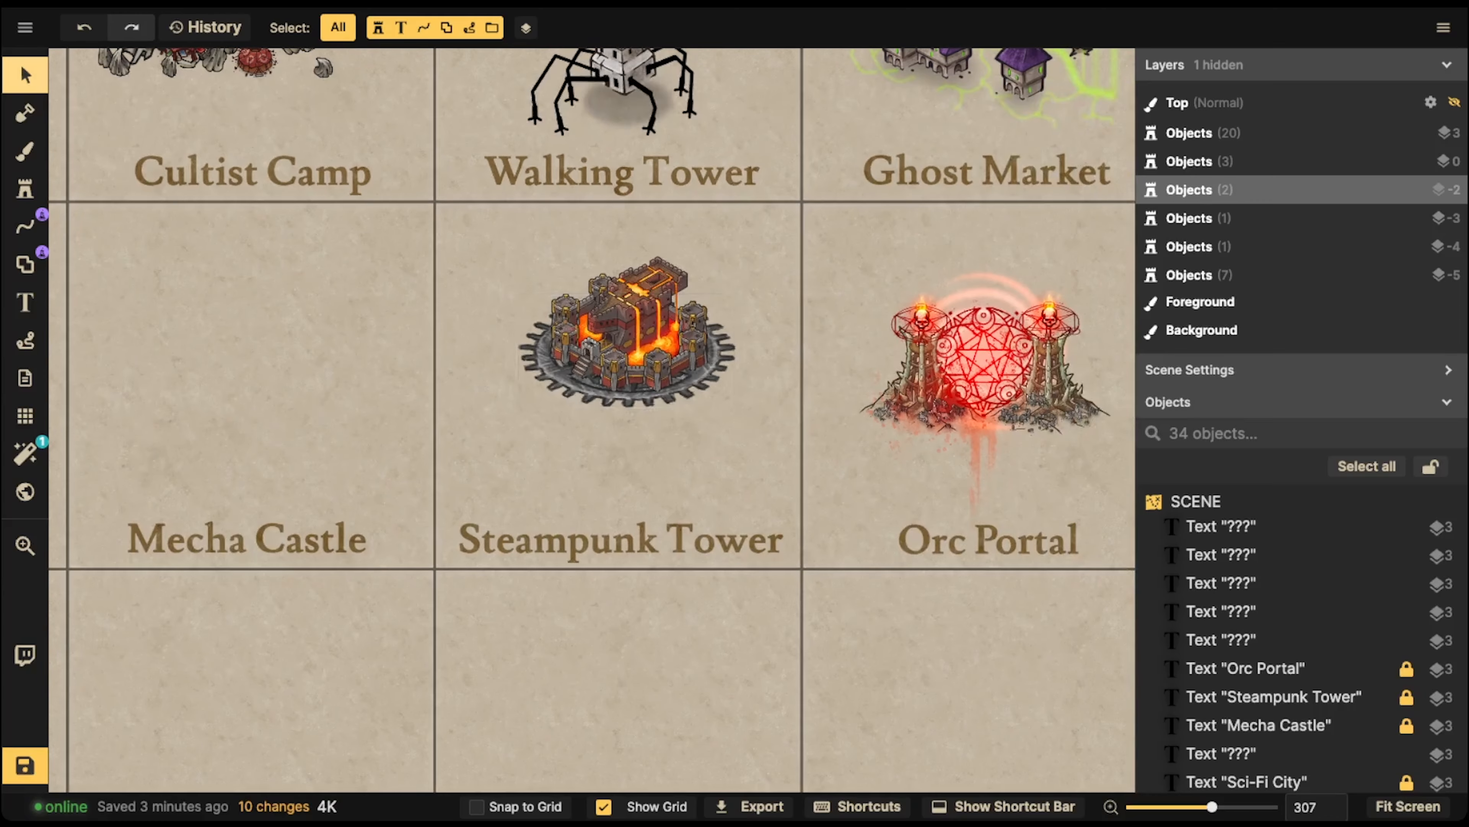
drag(508, 269, 732, 412)
drag(636, 335, 620, 391)
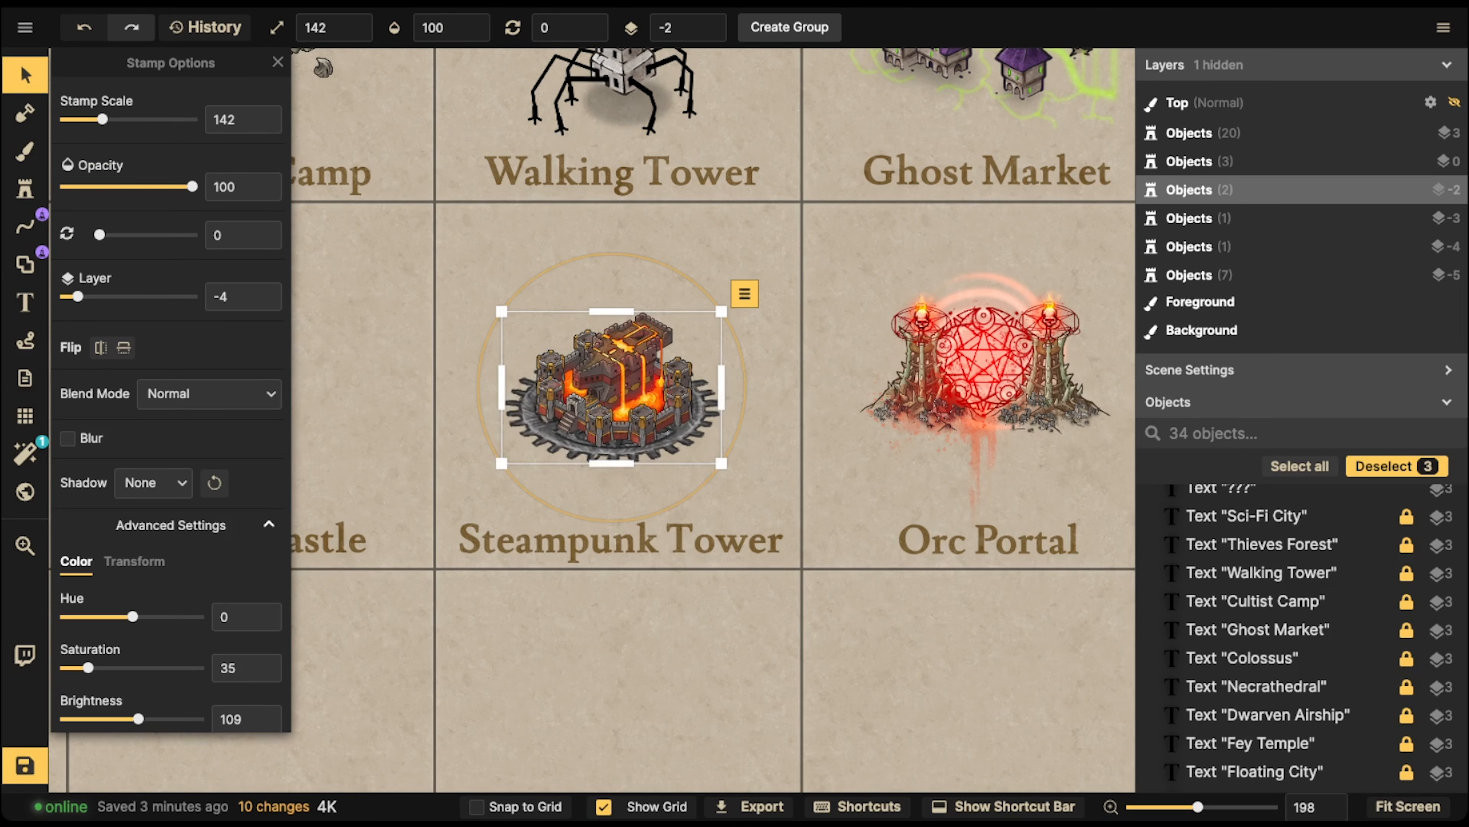
click(25, 189)
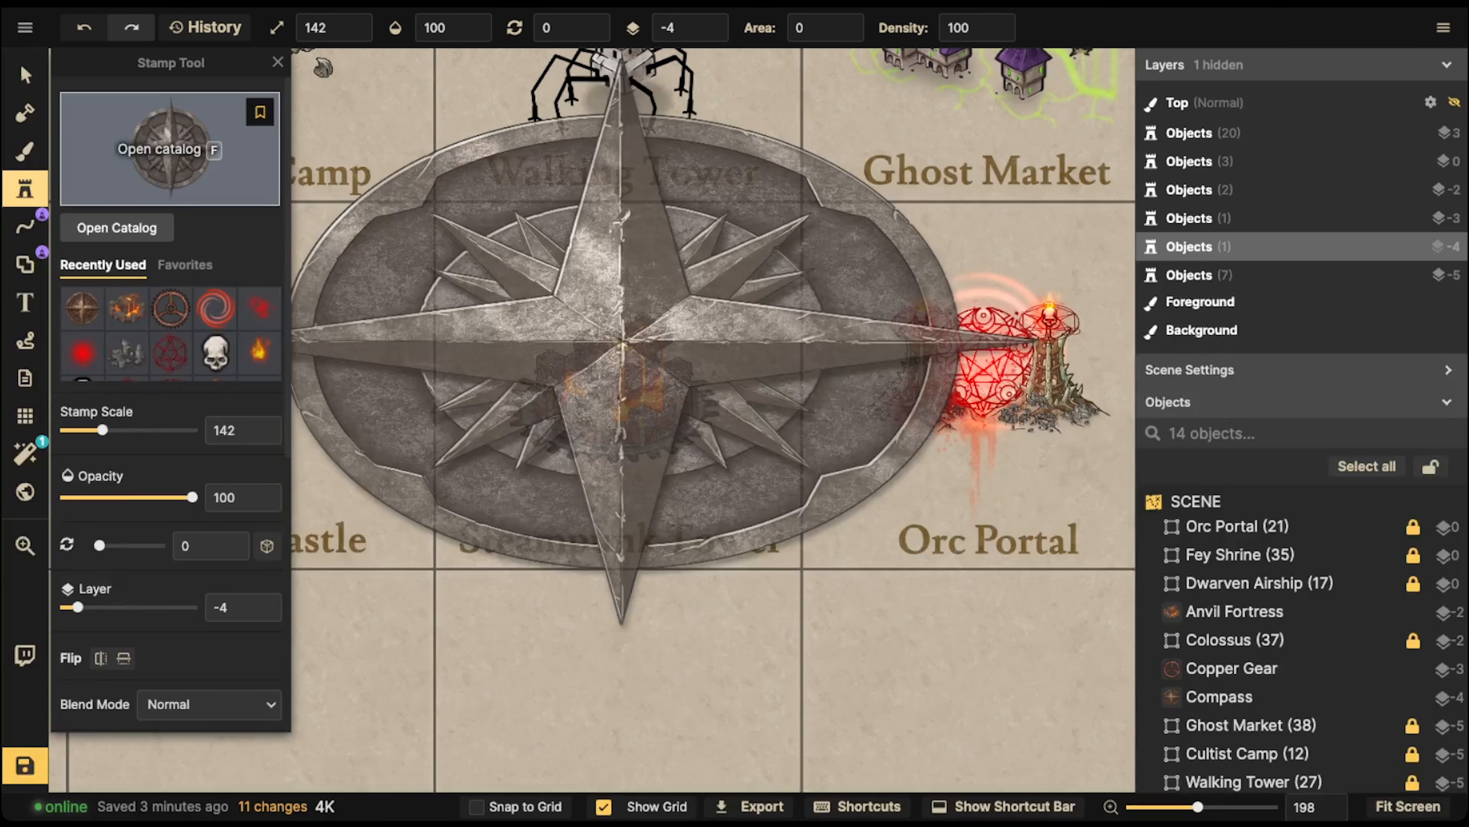
click(171, 309)
click(24, 75)
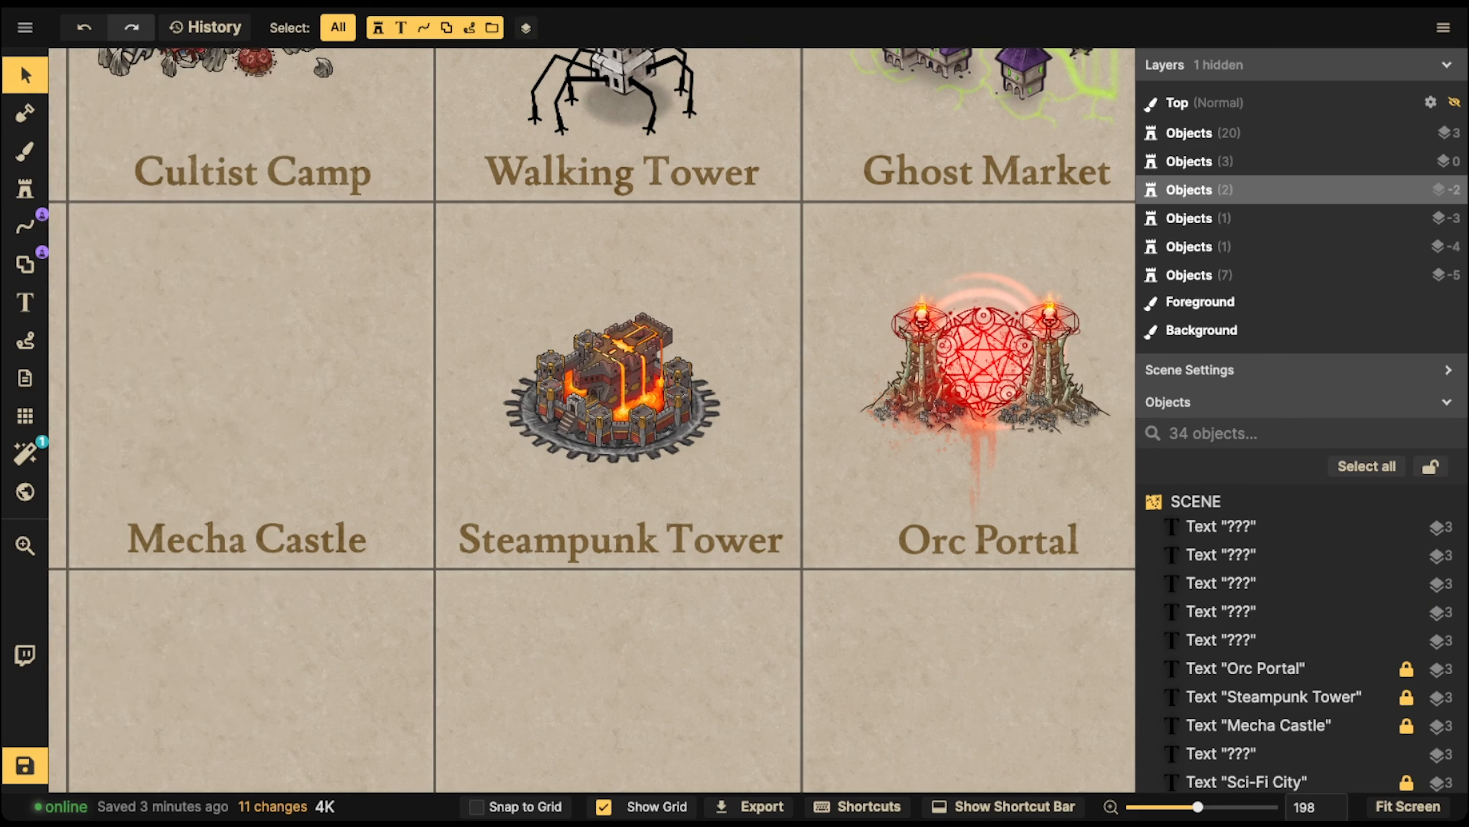
- Reuse the flattened grey gear's settings for a new gear stamp and reduce its scale to 149
click(625, 384)
click(706, 457)
click(697, 428)
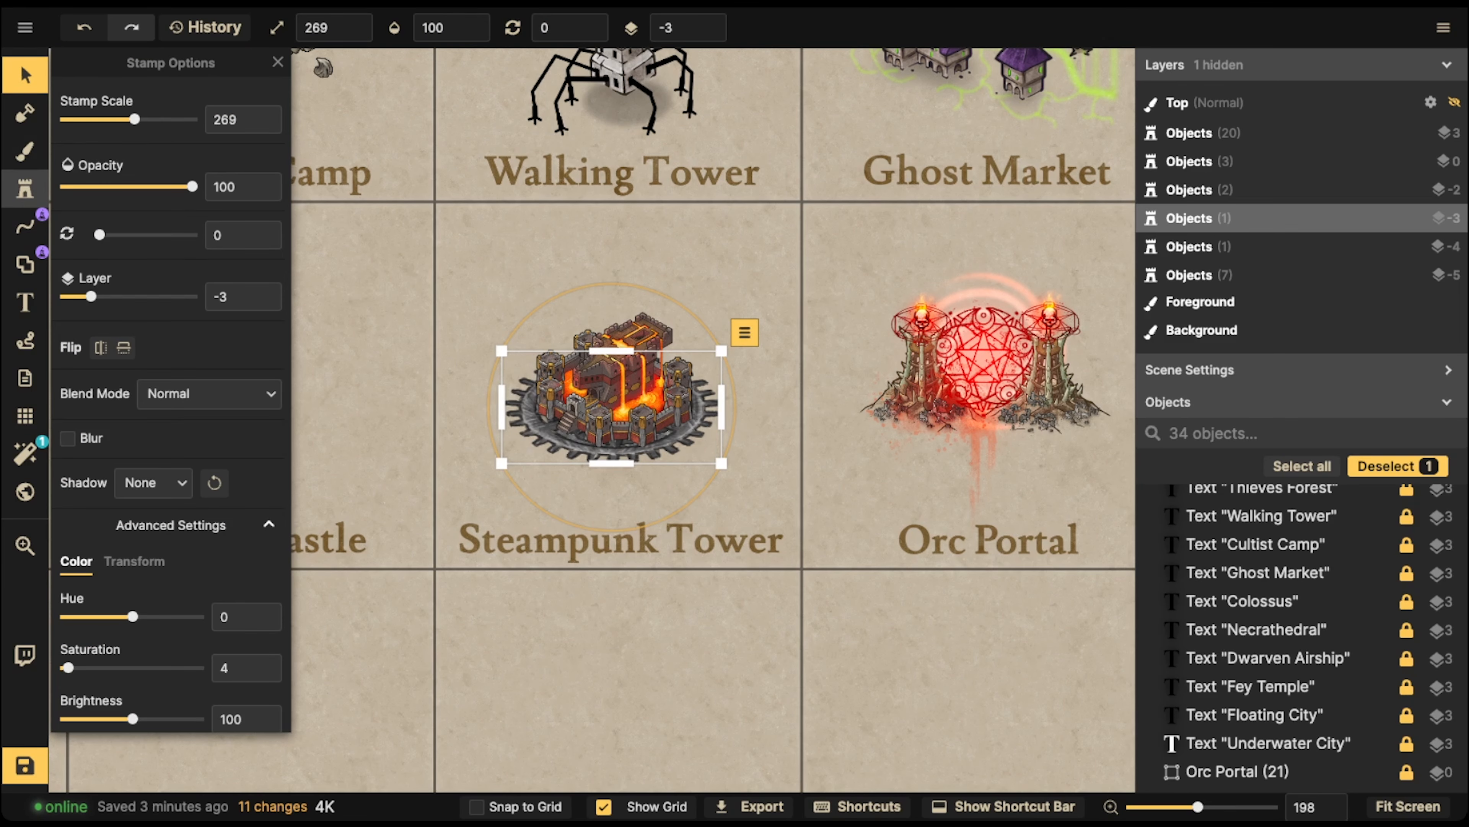
click(25, 189)
scroll(408, 436, up, 5)
key(bracketleft)
key(bracketleft)
key(bracketleft)
key(bracketleft)
key(bracketleft)
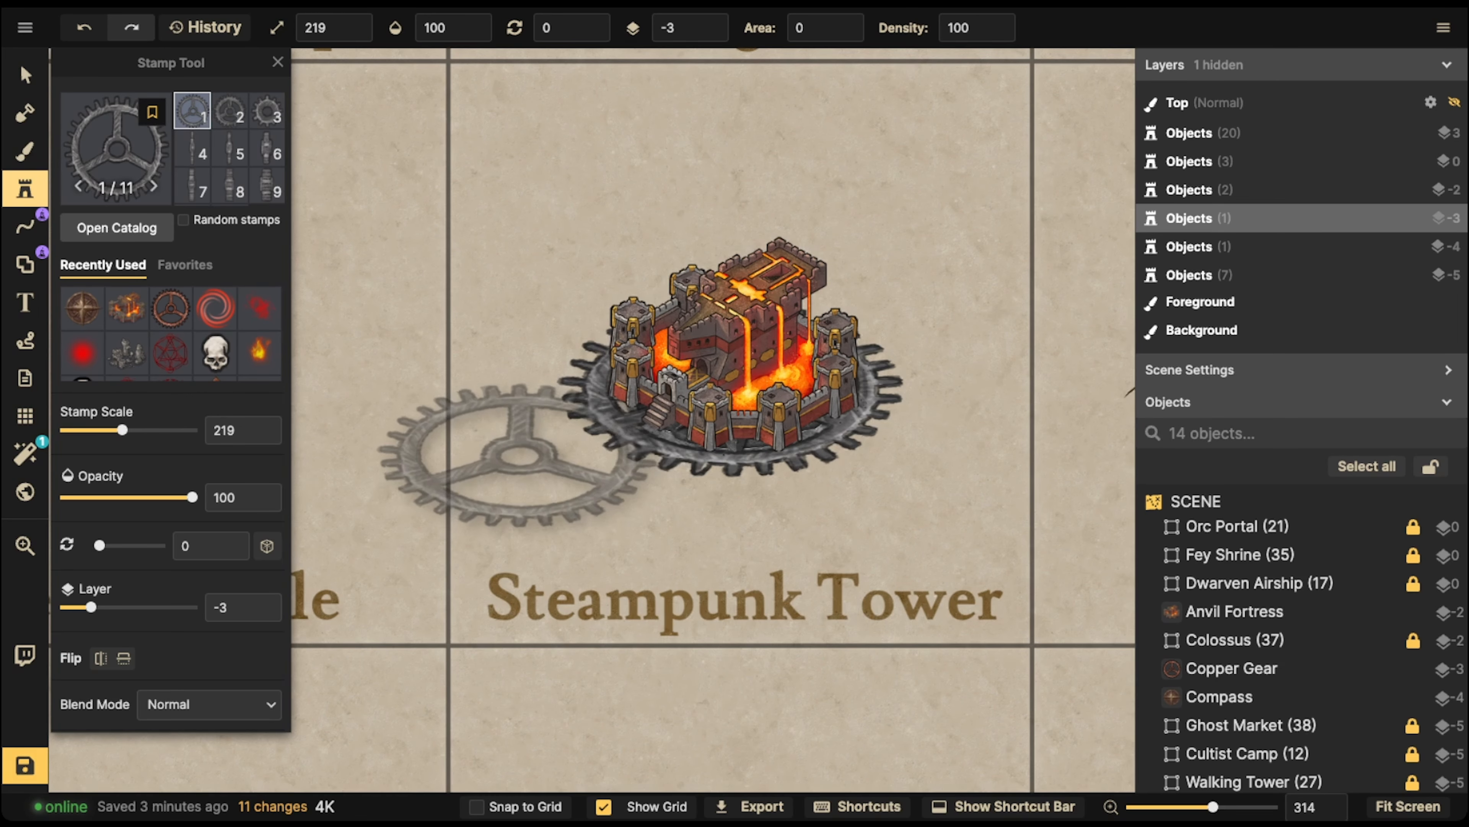
key(bracketleft)
key(bracketleft)
key(bracketleft)
key(bracketleft)
key(bracketleft)
key(bracketleft)
key(bracketleft)
- Place gear variant 3 at the platform's lower-left edge and variant 2 behind the fortress's upper left, both at scale 169
key(Left)
key(Left)
key(Left)
key(Left)
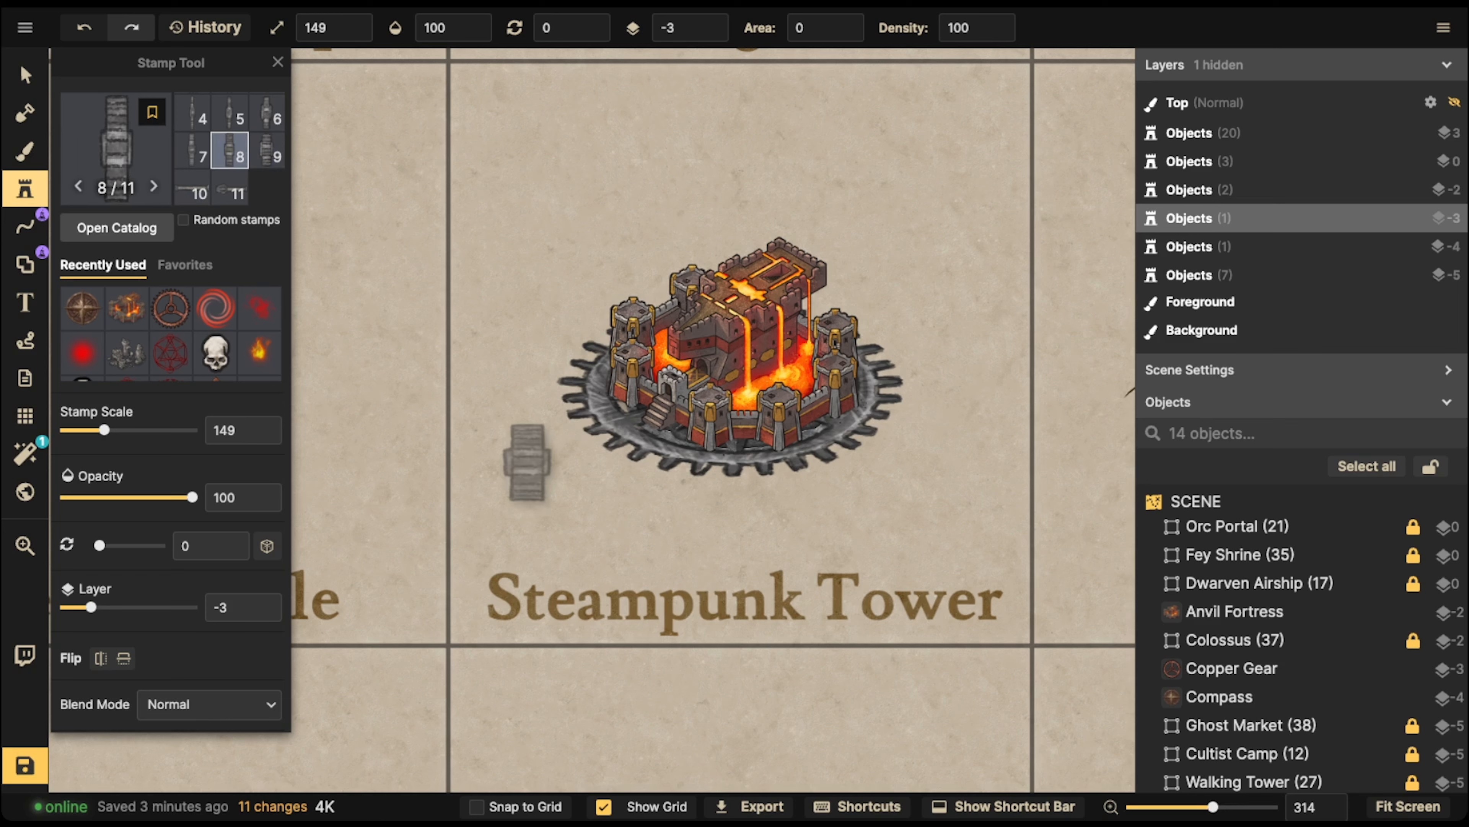
key(Left)
key(Left)
key(Left)
key(Left)
key(Left)
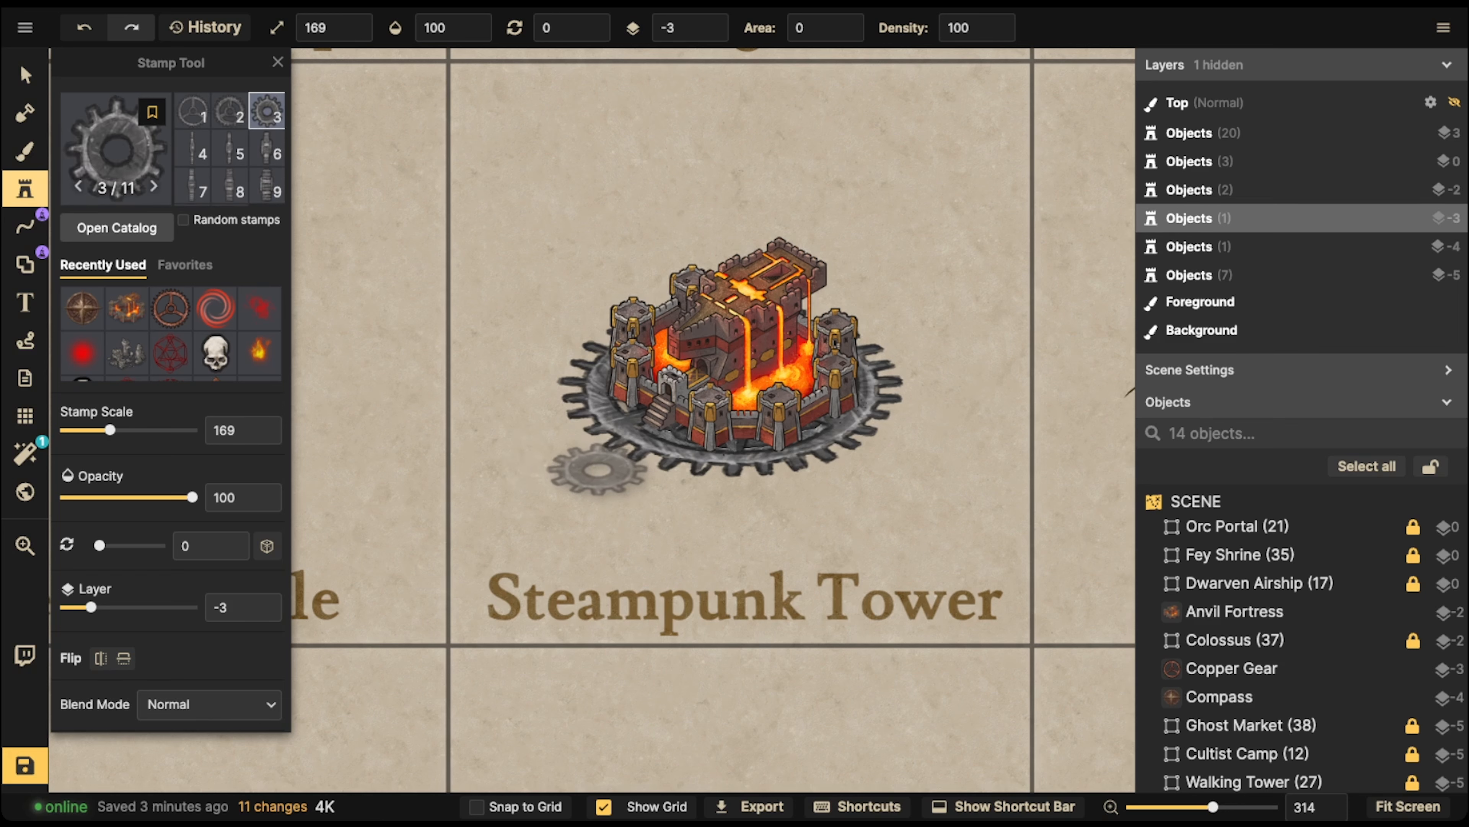
click(602, 469)
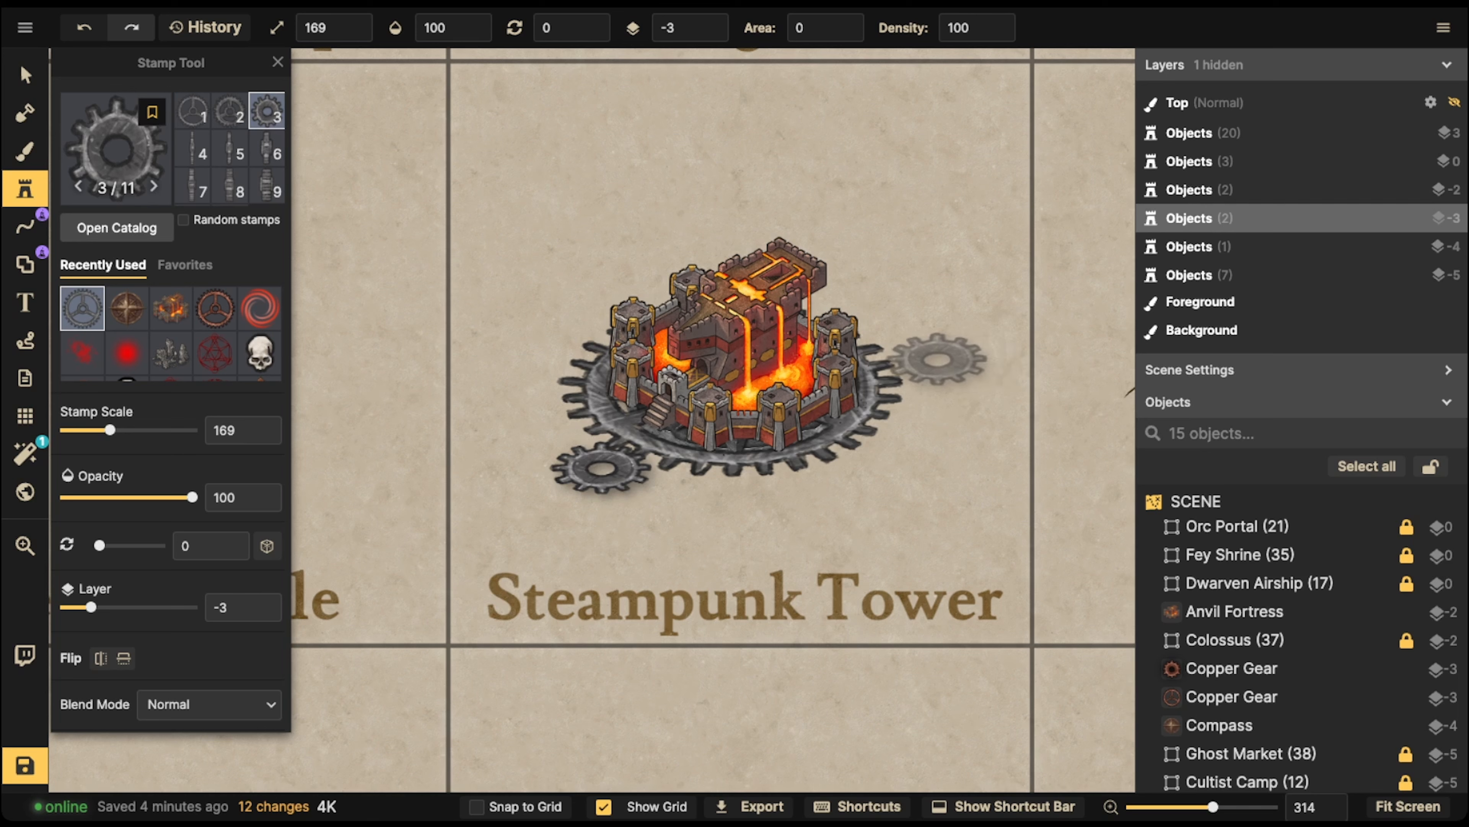
key(Left)
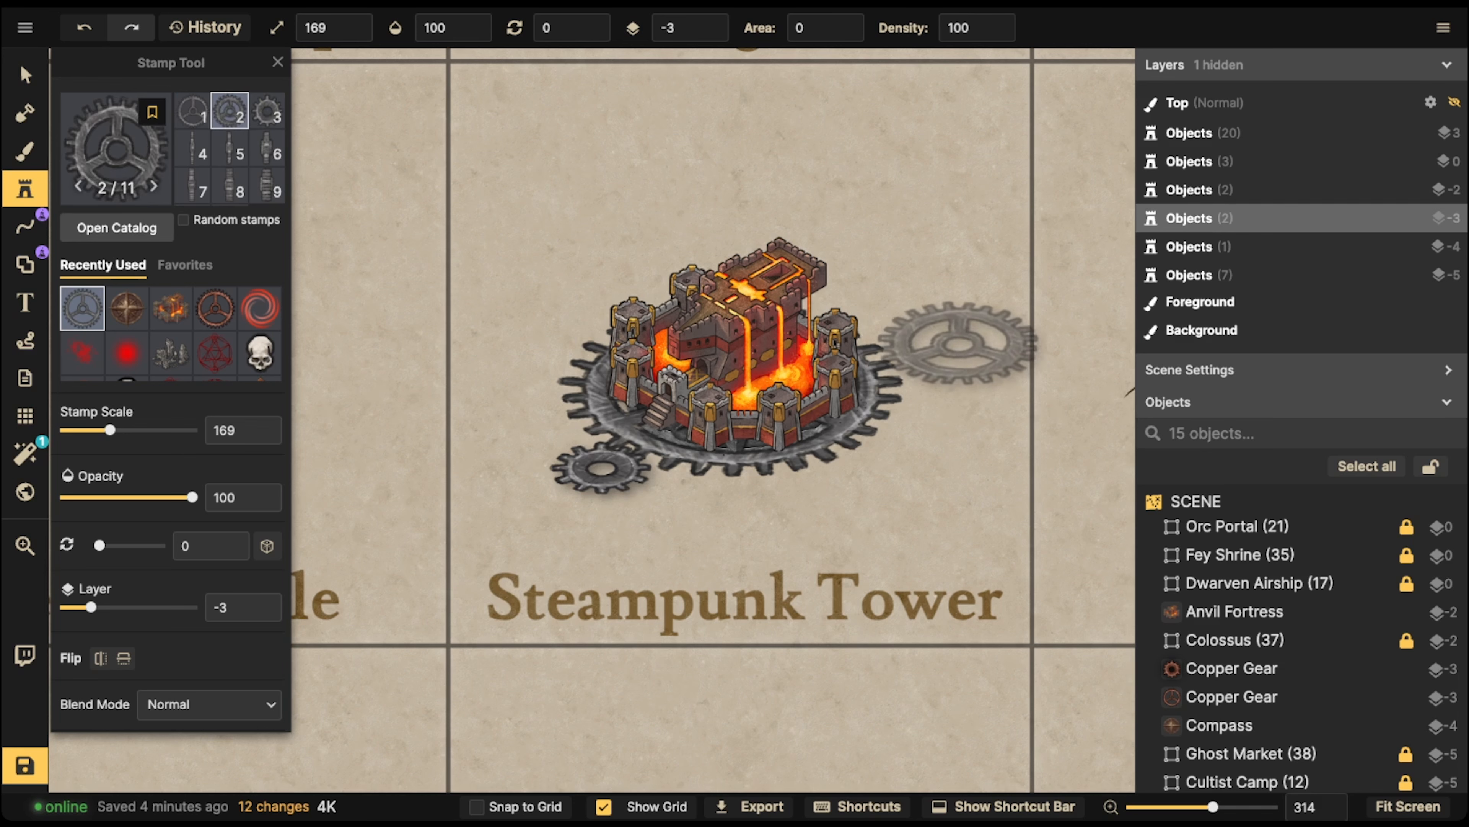
click(665, 279)
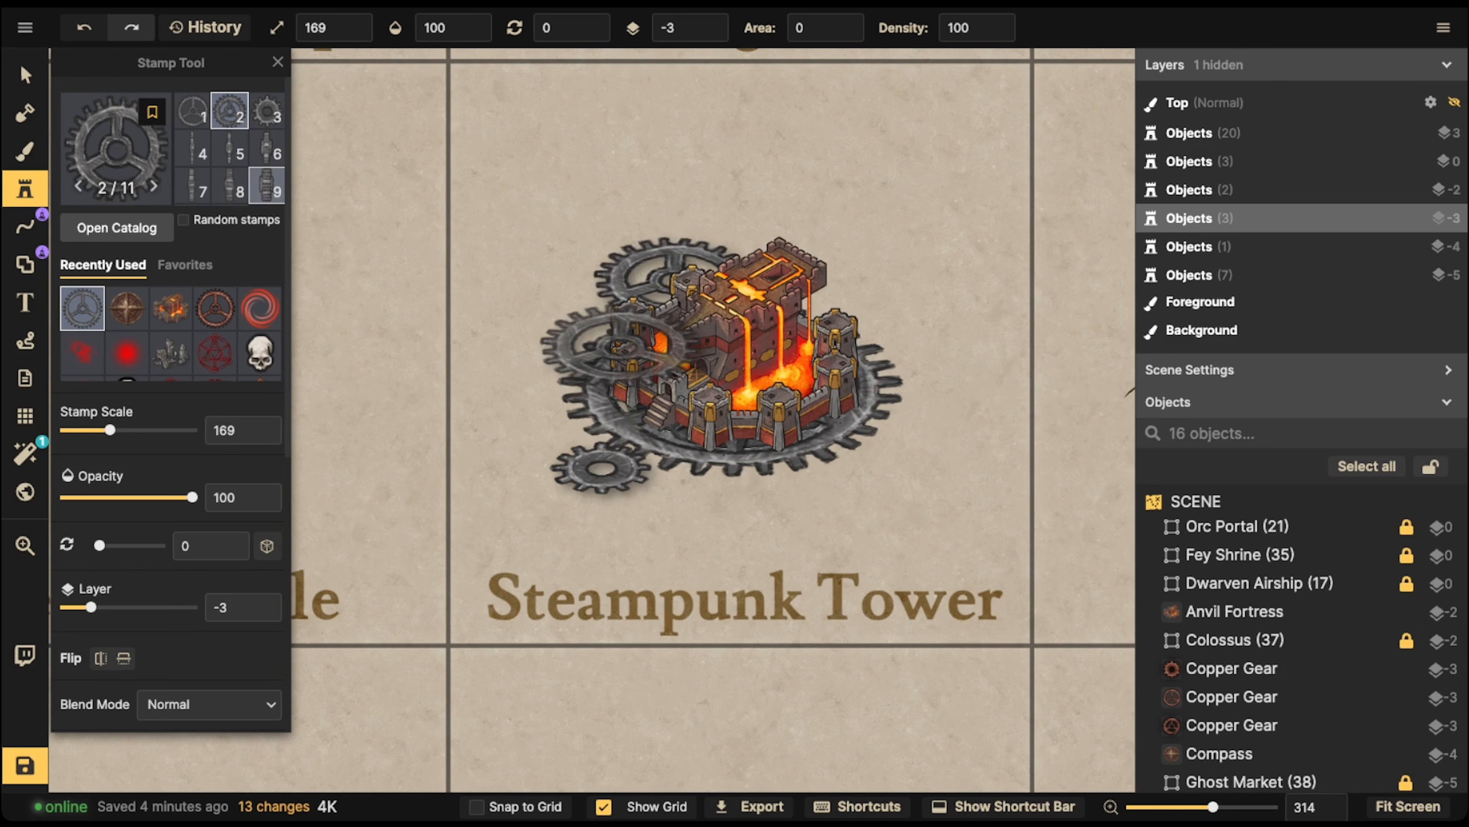
- Remove the shadow from the two small grey gears at the platform's lower-left edge and behind the fortress
click(25, 76)
shift+click(602, 469)
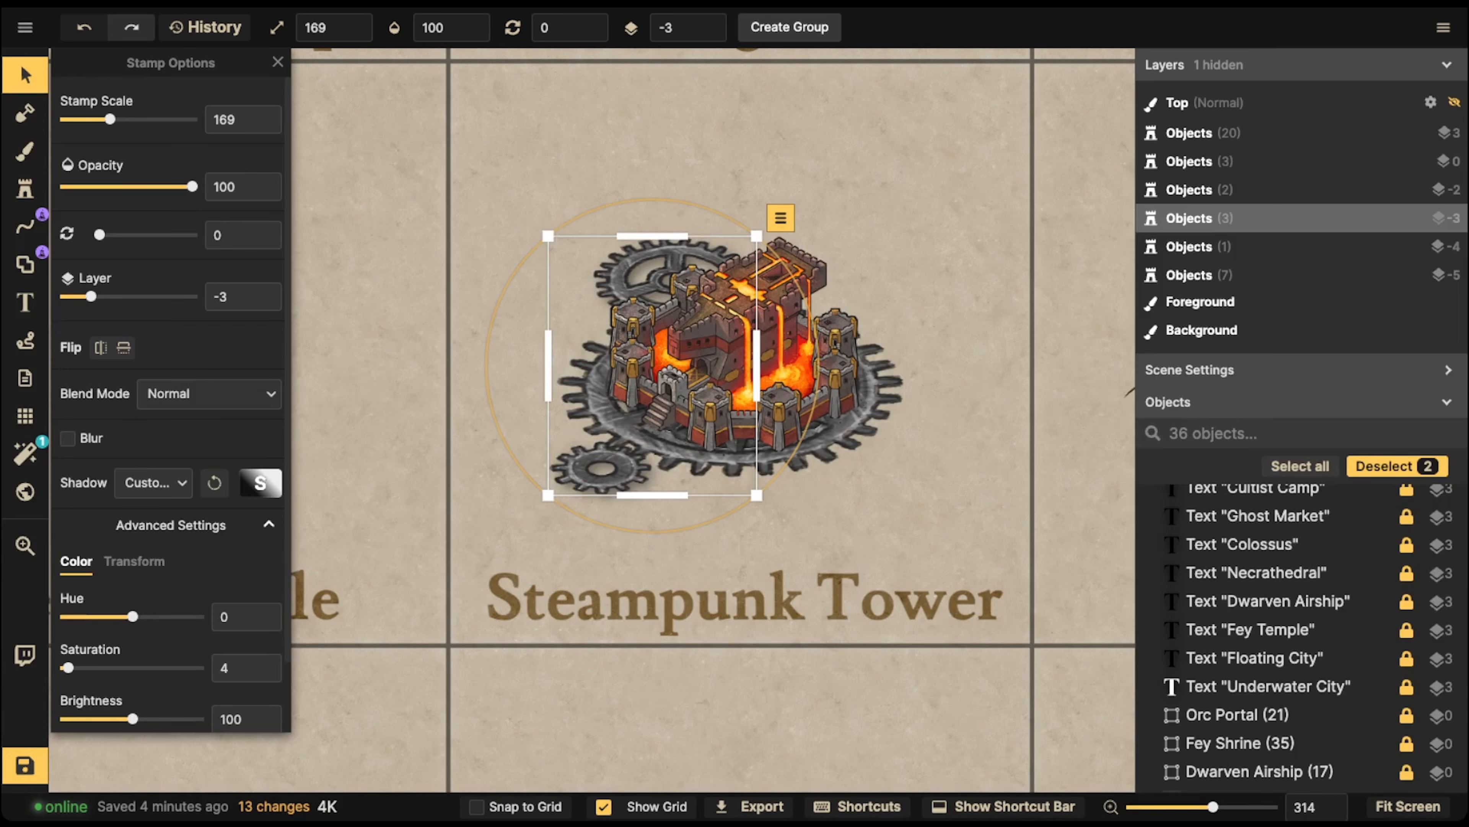
click(153, 482)
click(148, 517)
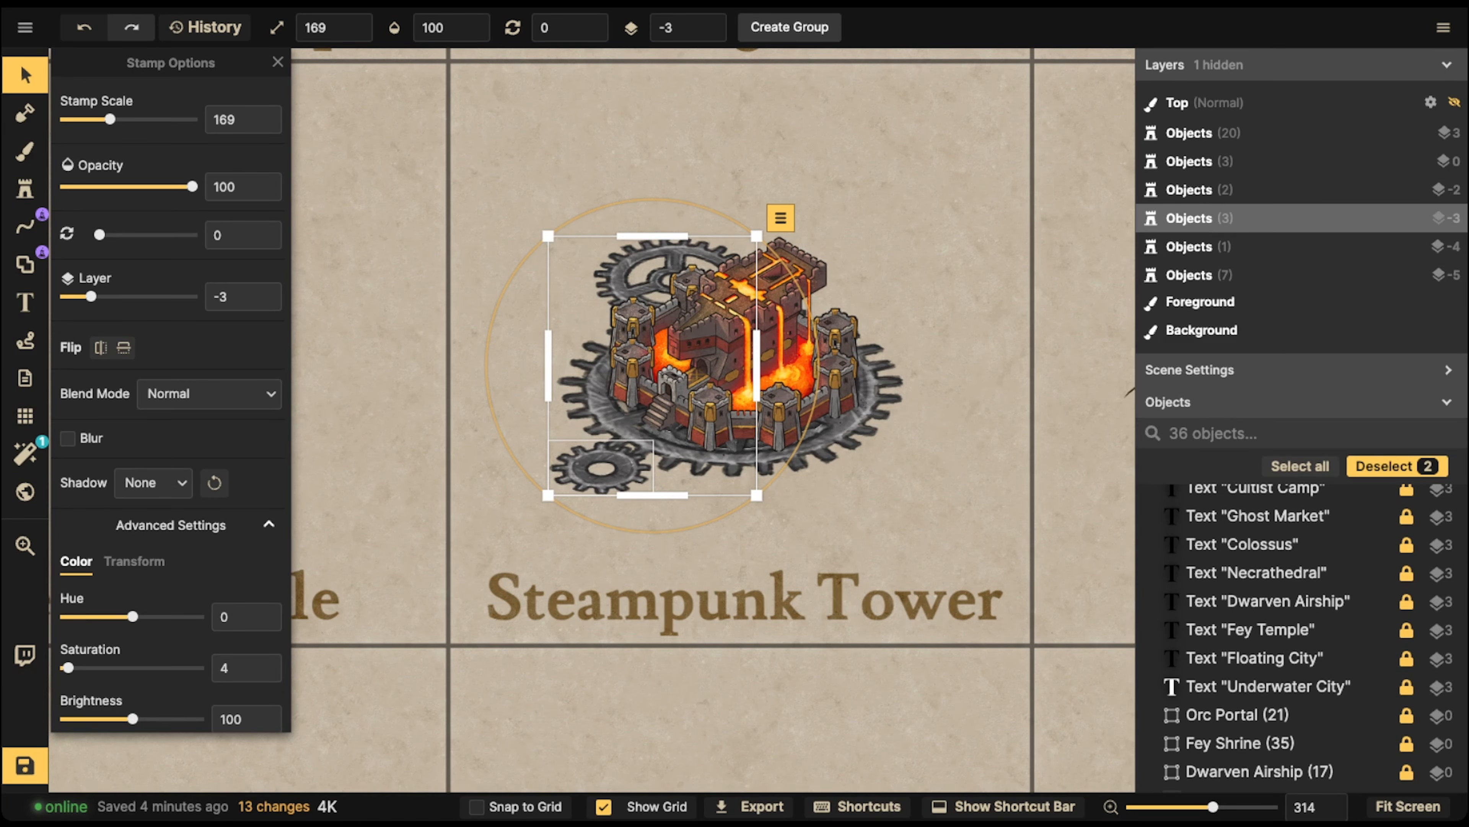
- Search the Fantasy World stamps for "dwarven" and place the domed Dwarven Red Building left of the fortress at scale 169
click(24, 188)
click(121, 230)
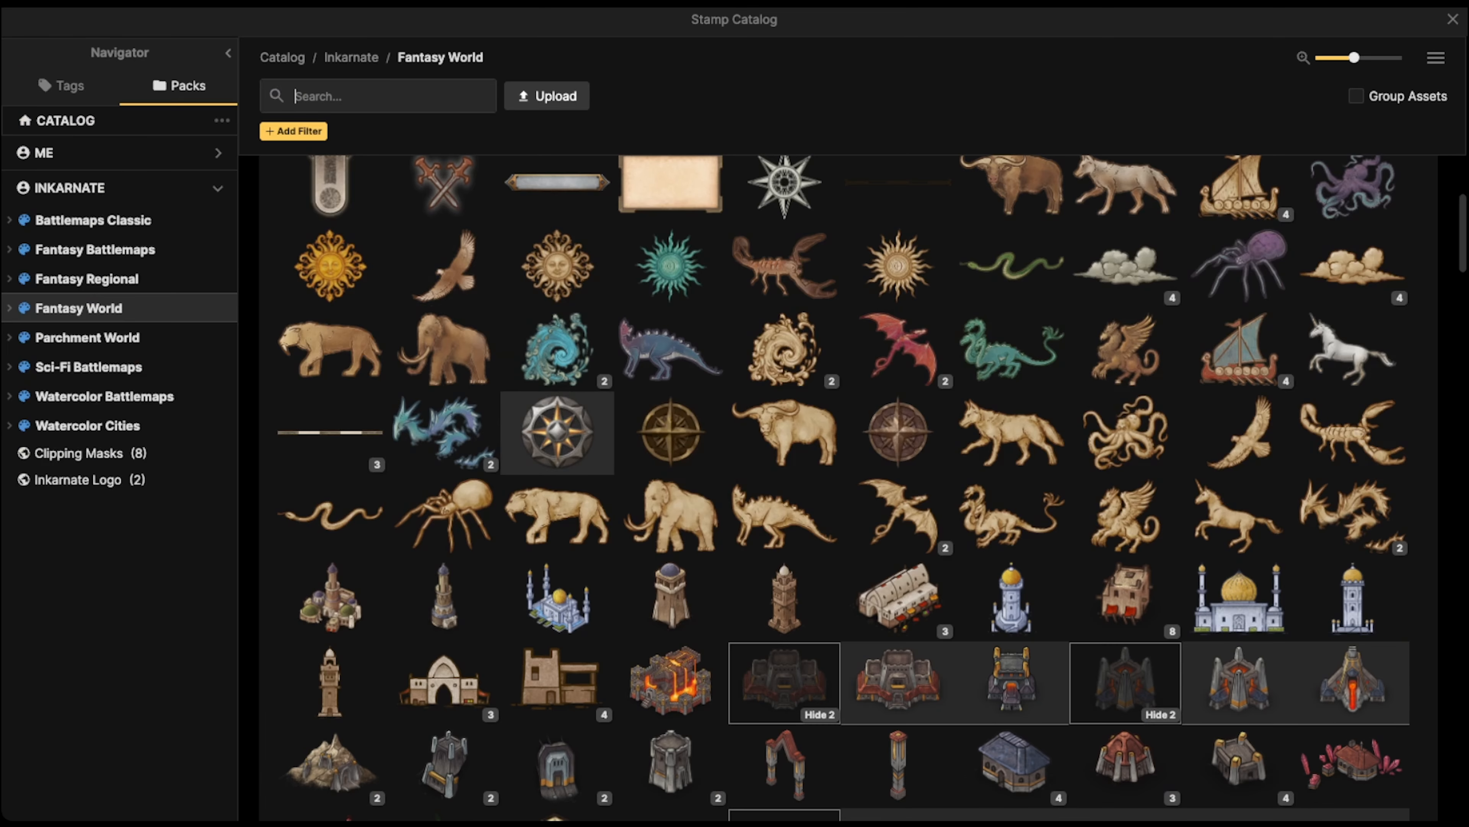
scroll(544, 429, down, 2)
scroll(543, 428, down, 1)
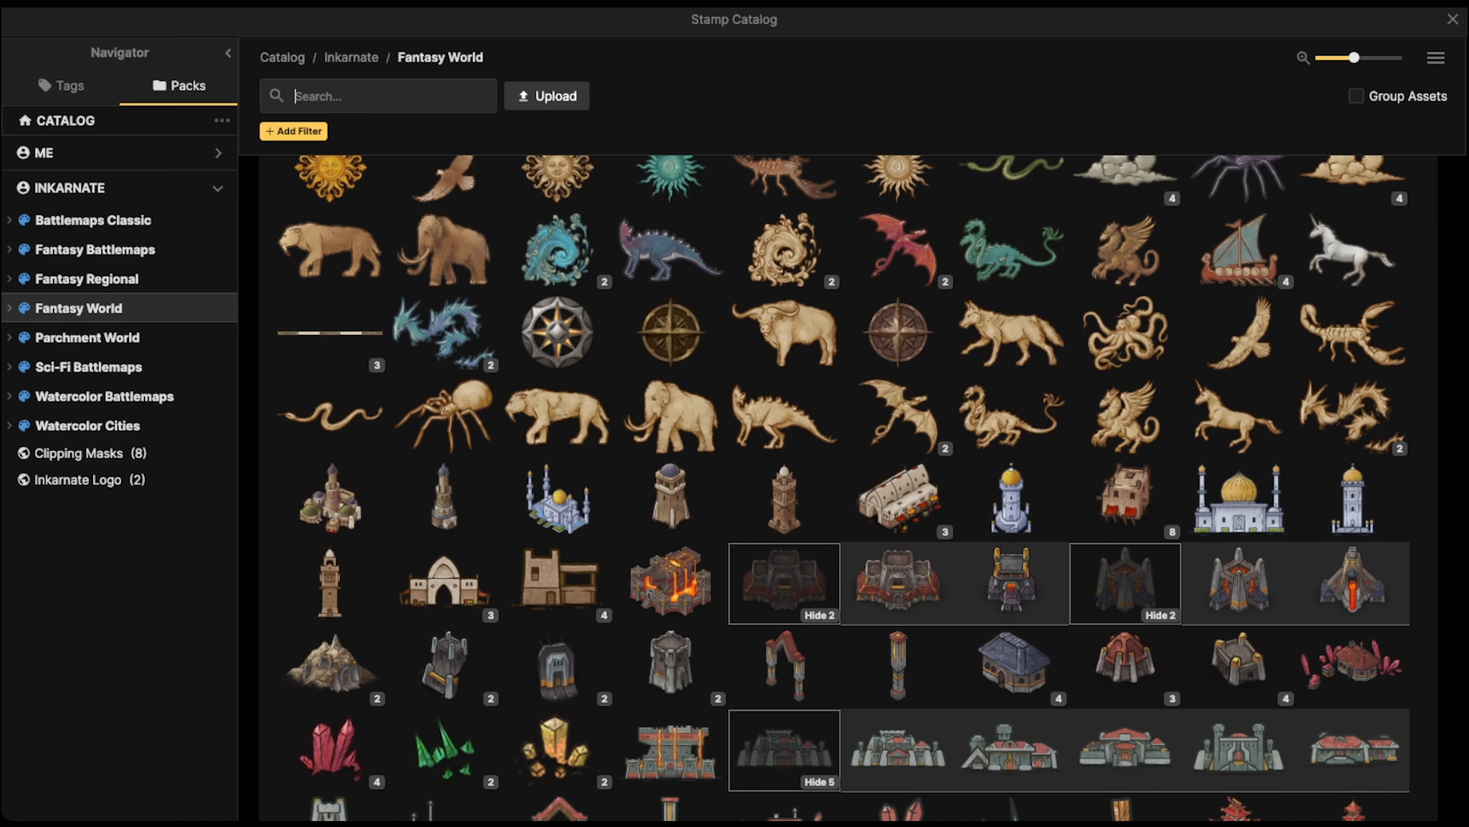
text(dwarven)
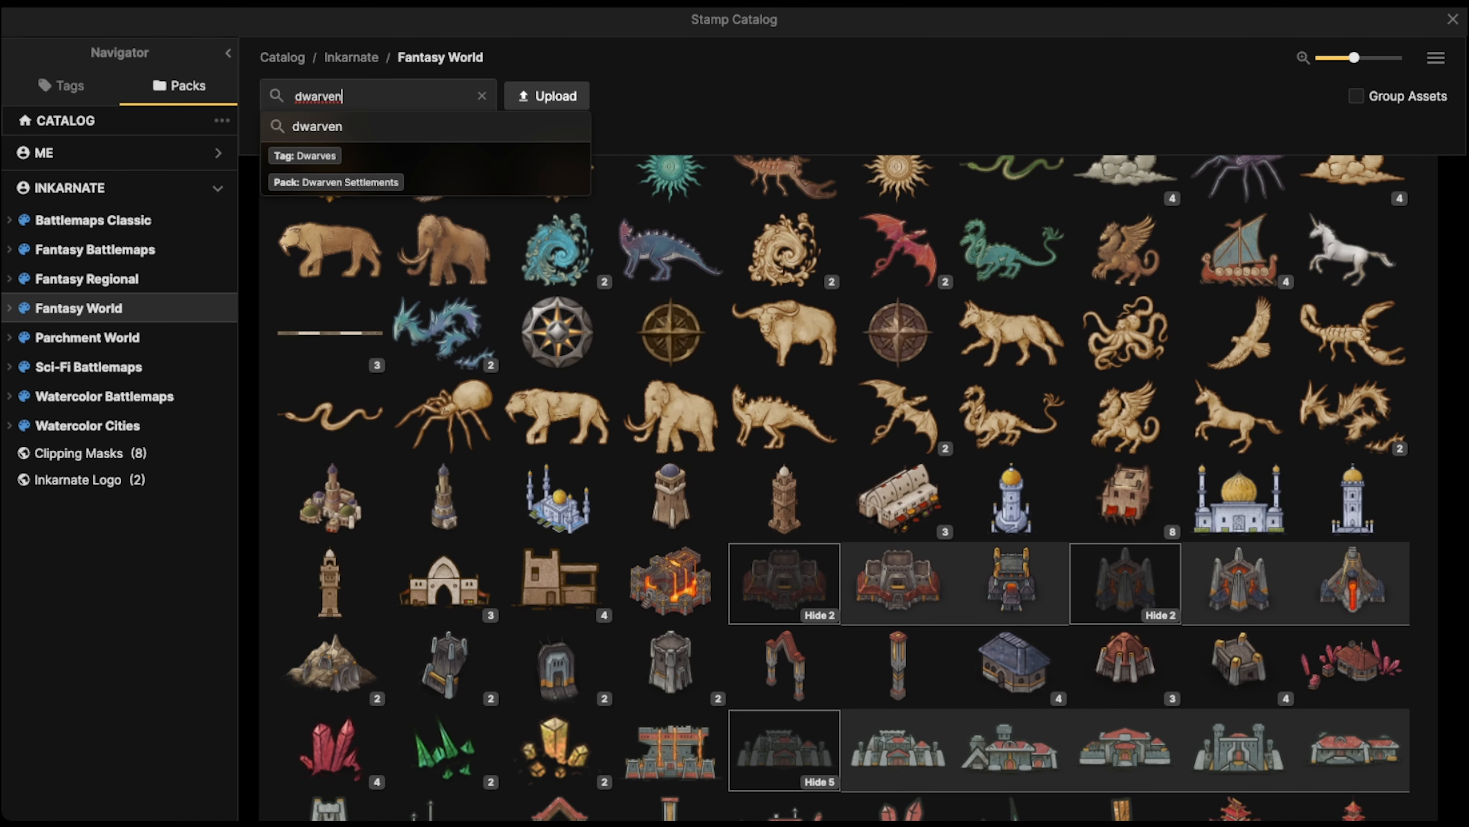
key(Return)
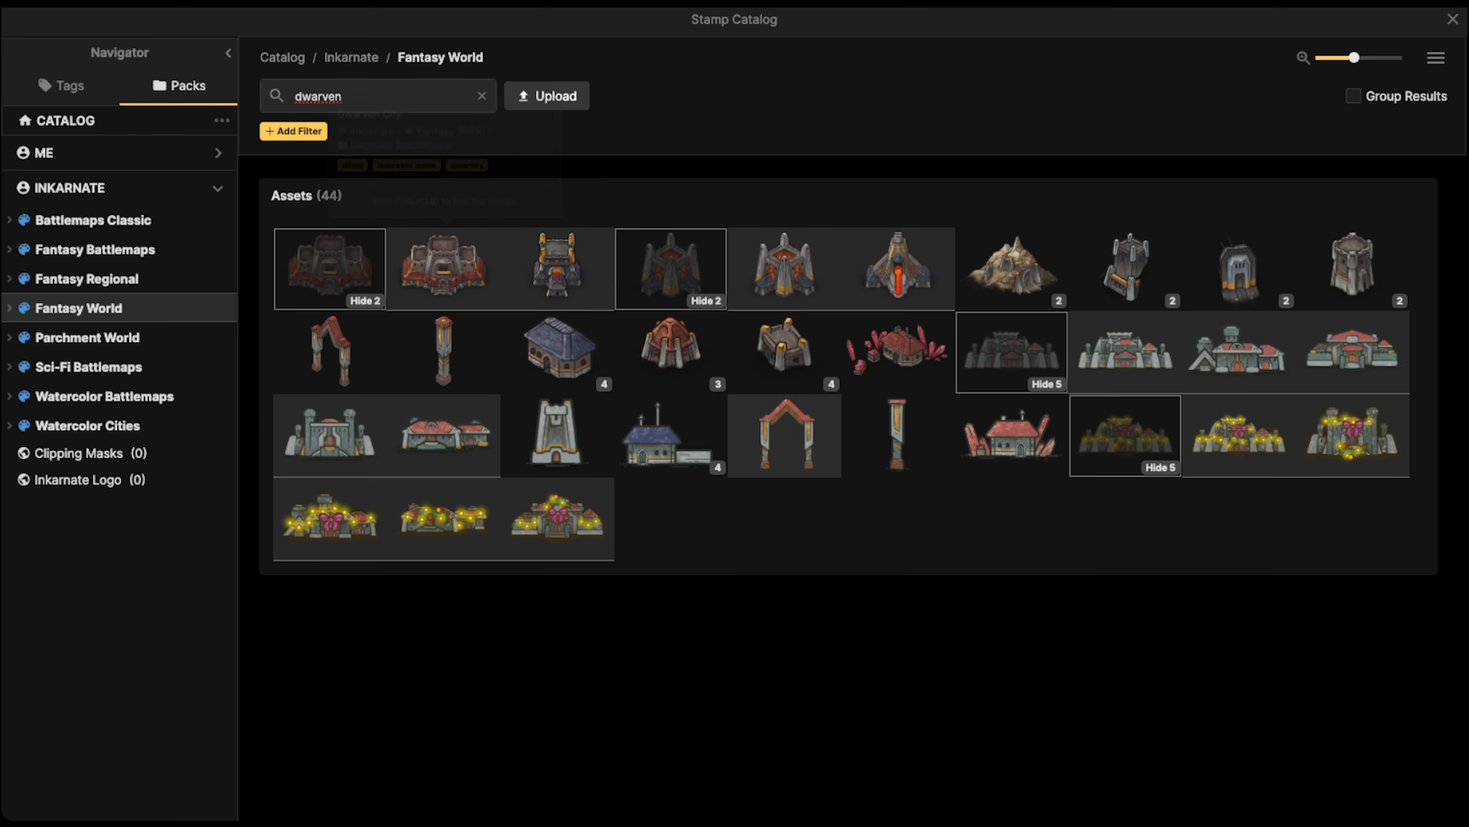
click(671, 348)
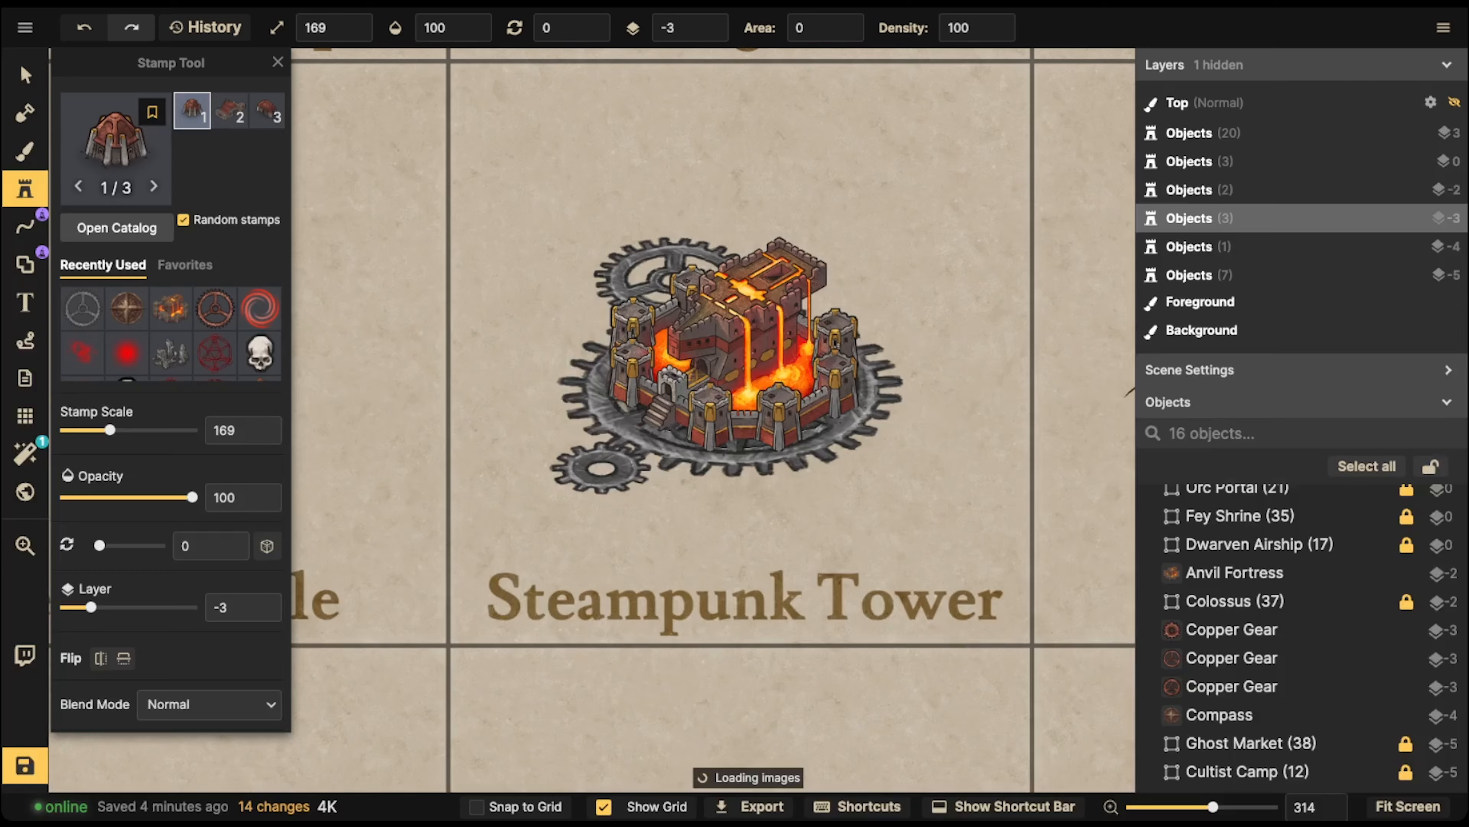
scroll(598, 457, up, 5)
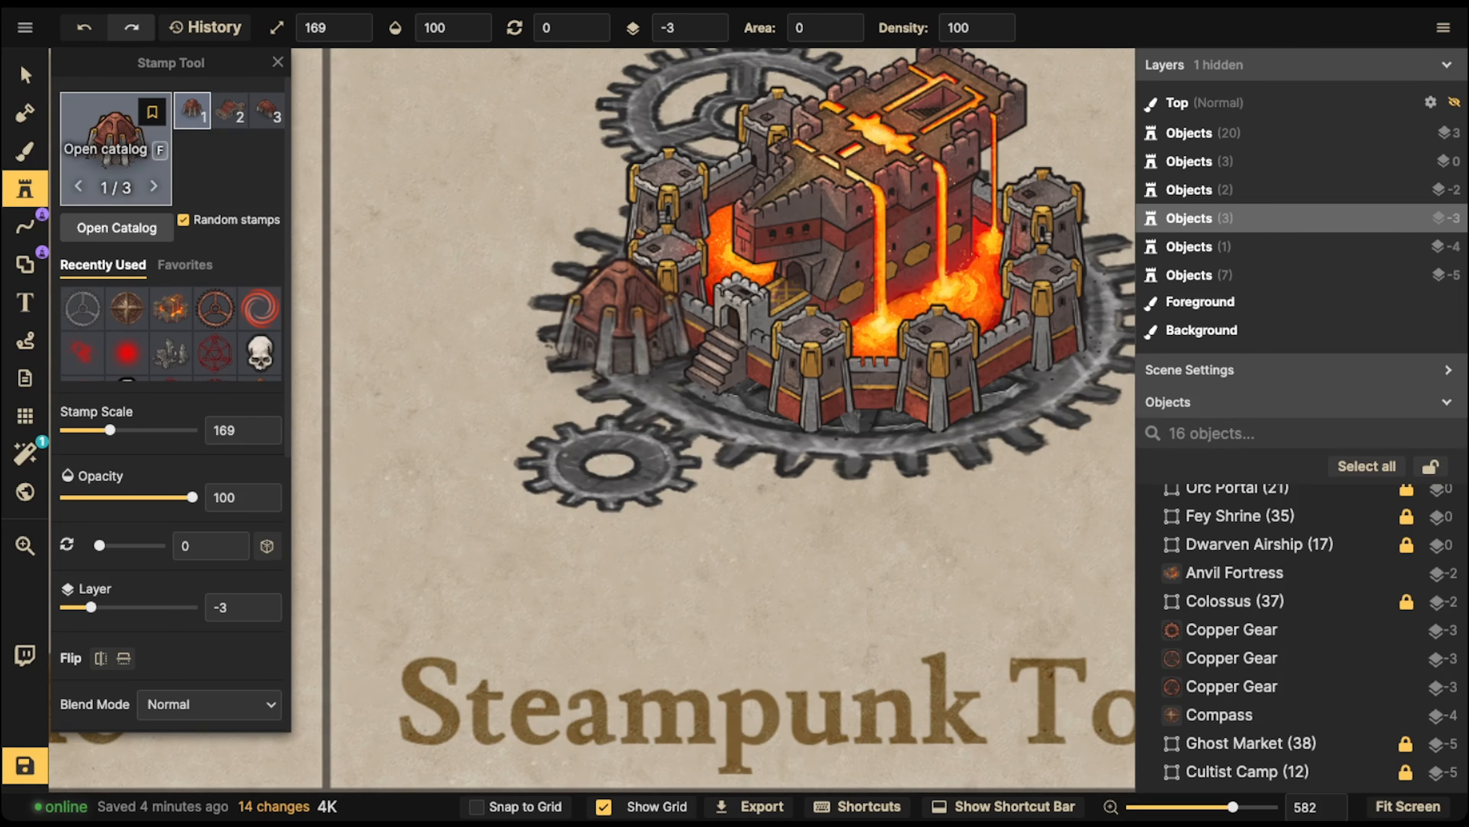
click(115, 144)
click(671, 347)
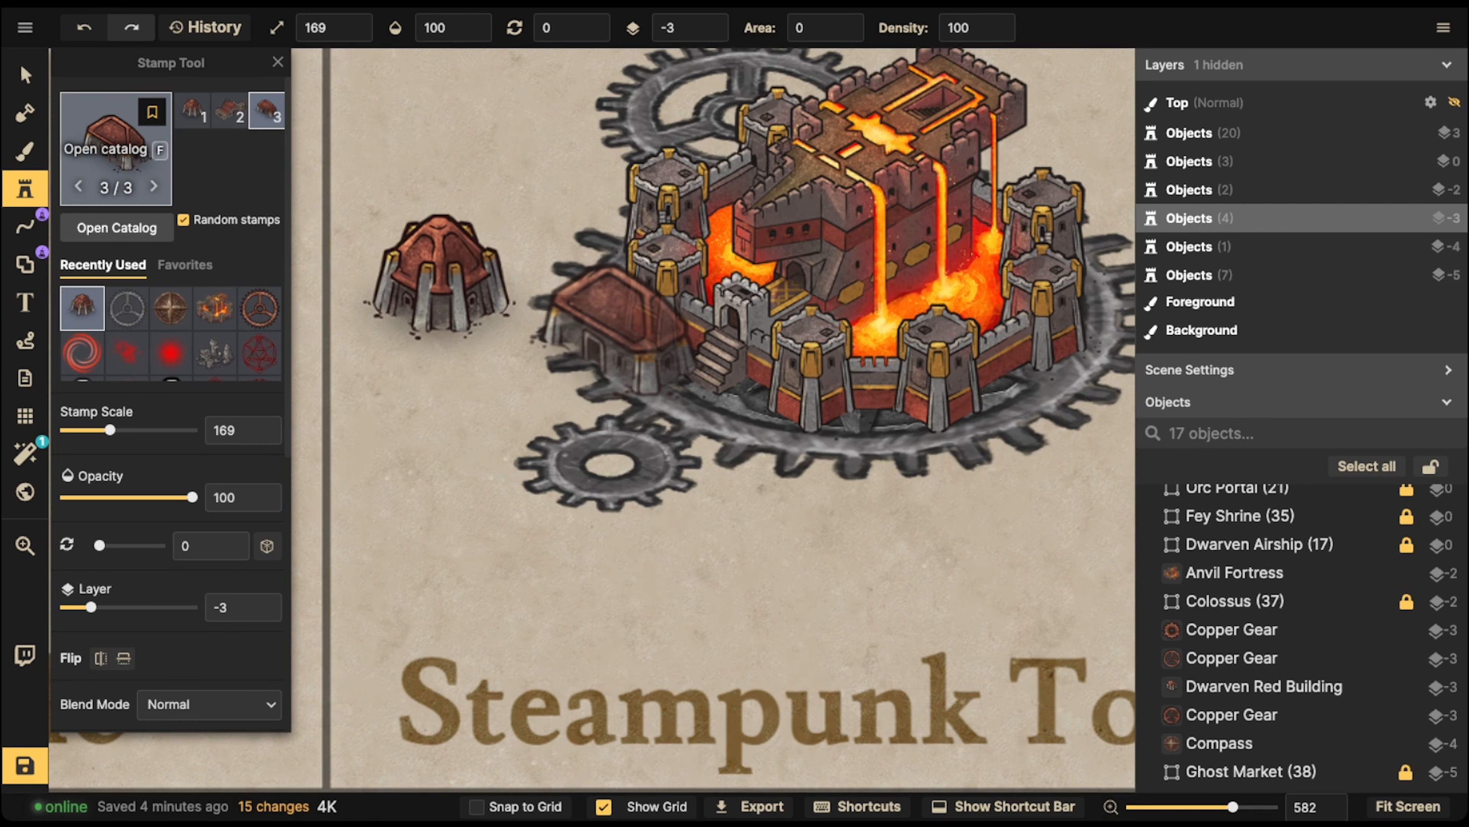
- Pick the grey Dwarven Tower stamp from the catalog and place it above and left of the fortress at scale 169
key(f)
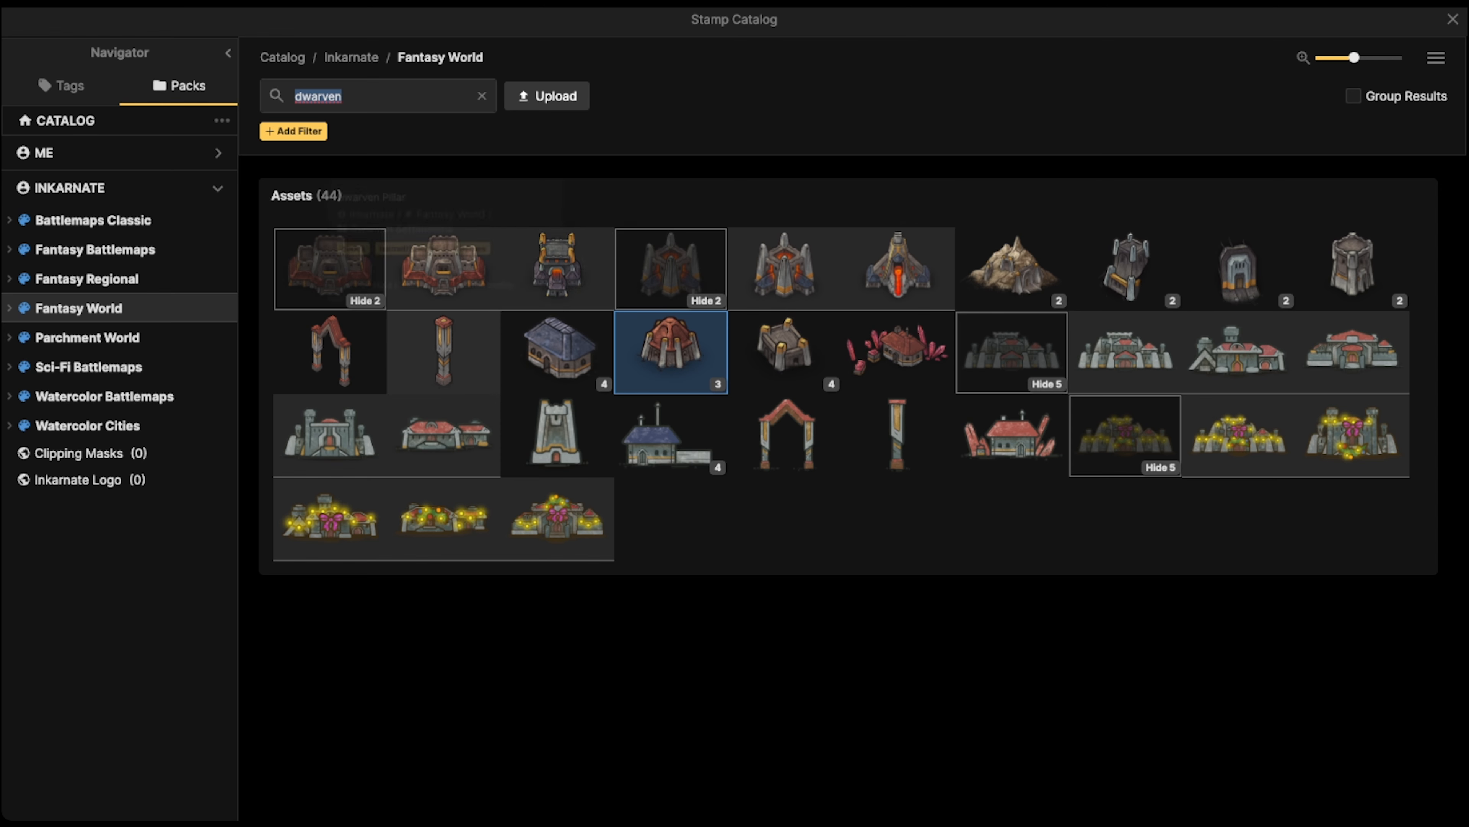
click(1353, 266)
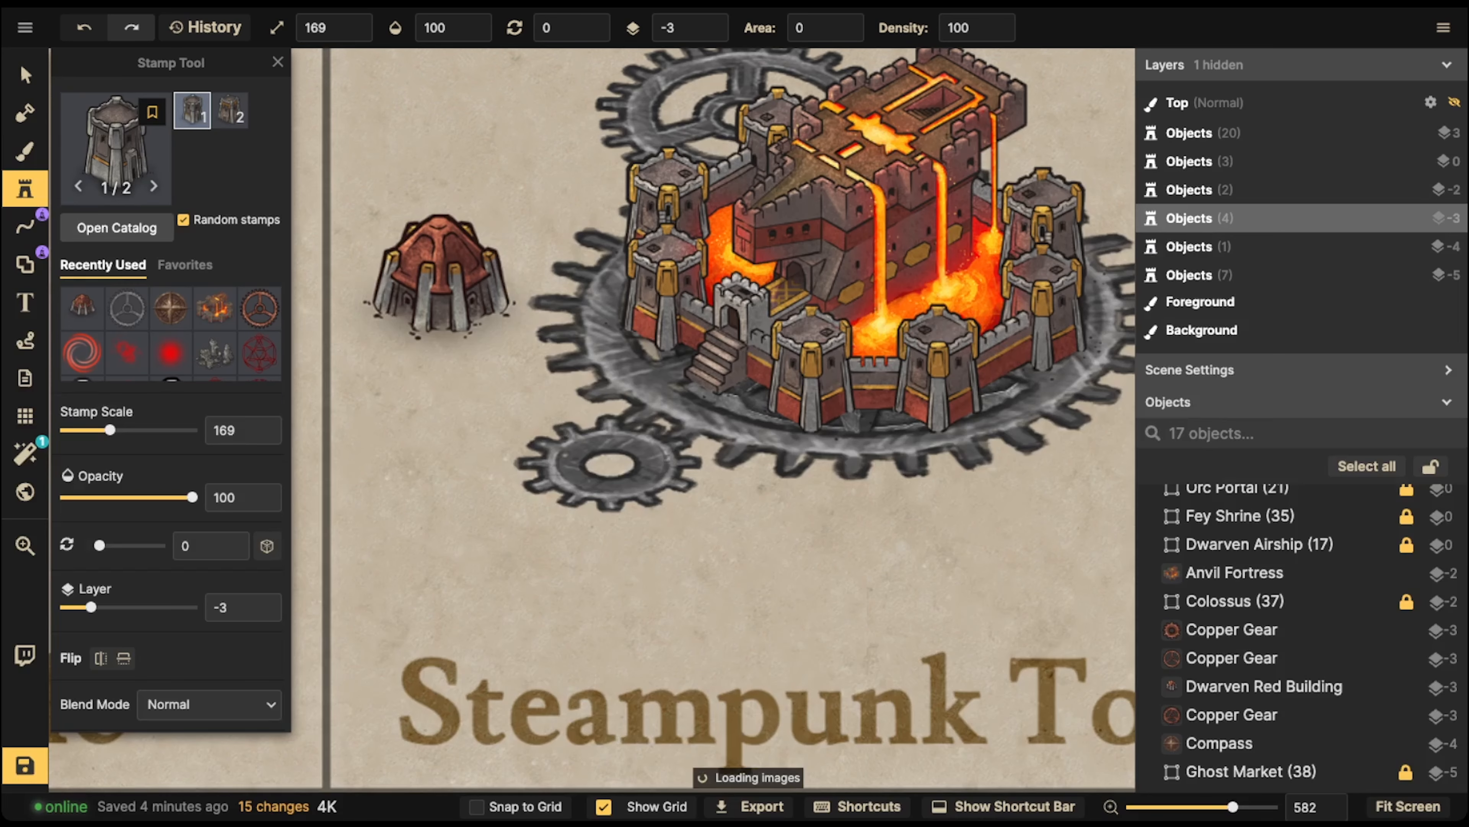
scroll(521, 335, down, 4)
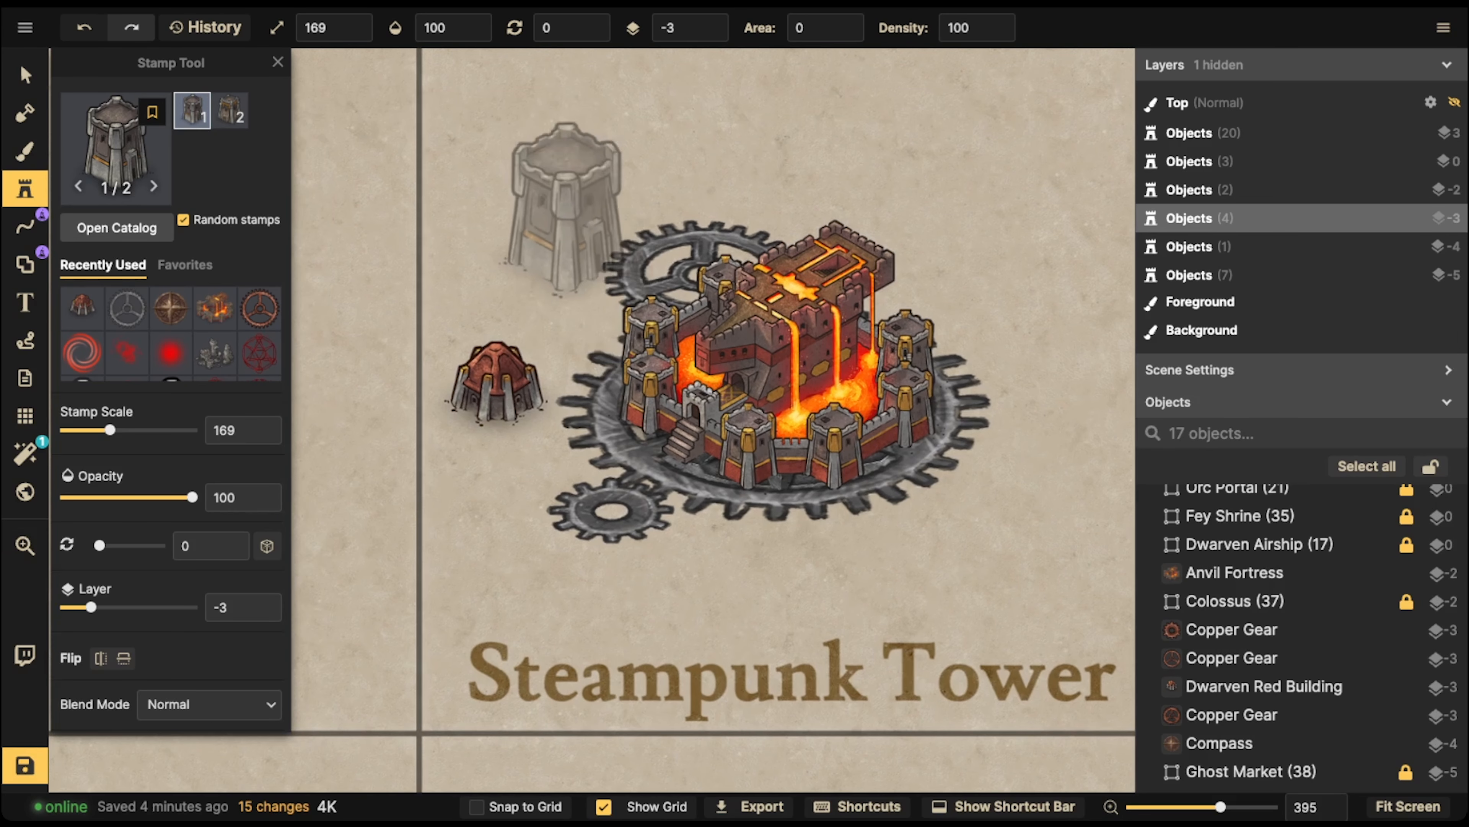
click(544, 169)
key(v)
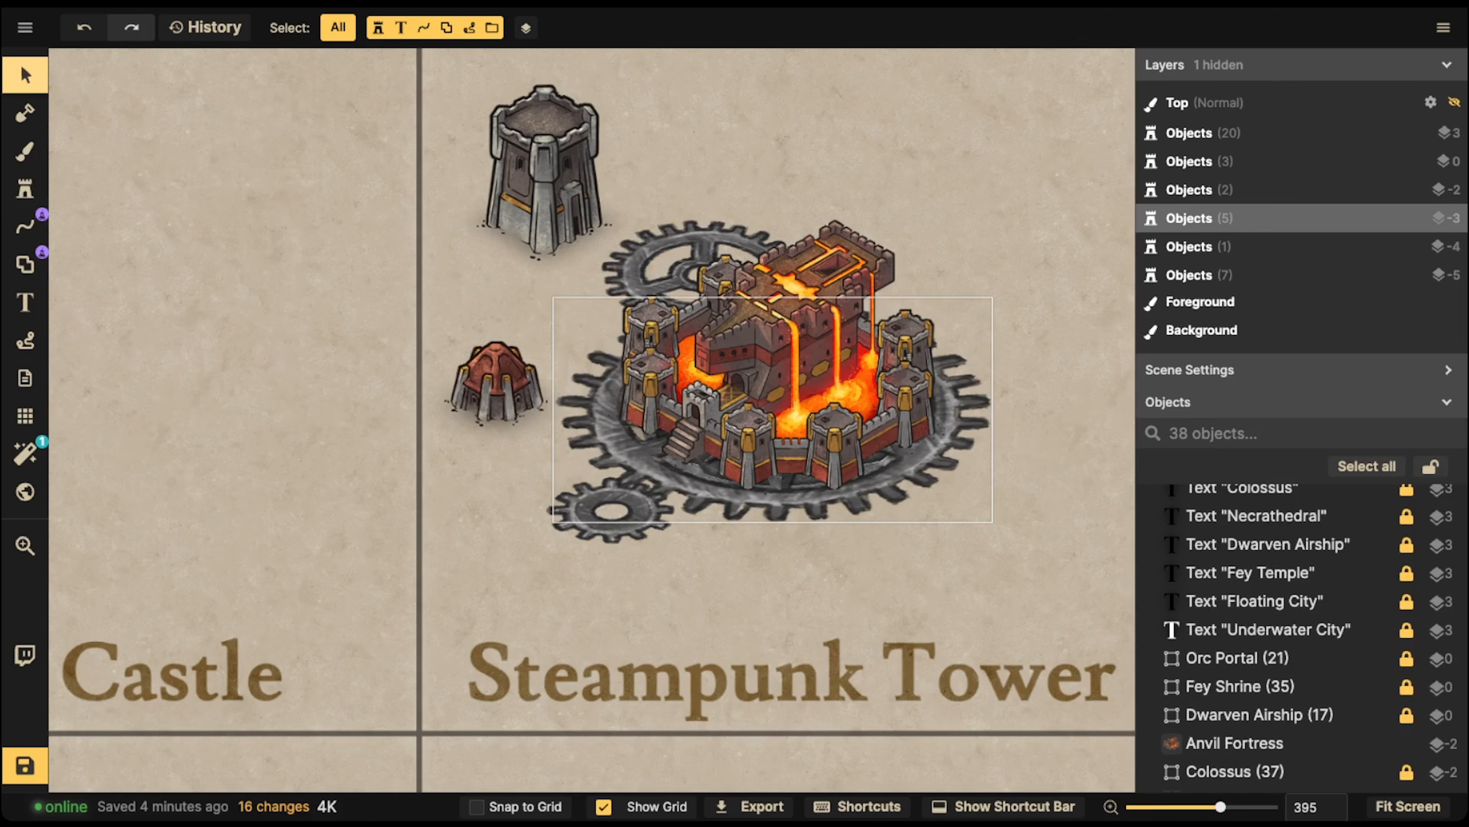
- Reduce the Dwarven Tower to scale 129 and fit it on the upper-left gear behind the fortress on layer -2
click(653, 255)
click(752, 370)
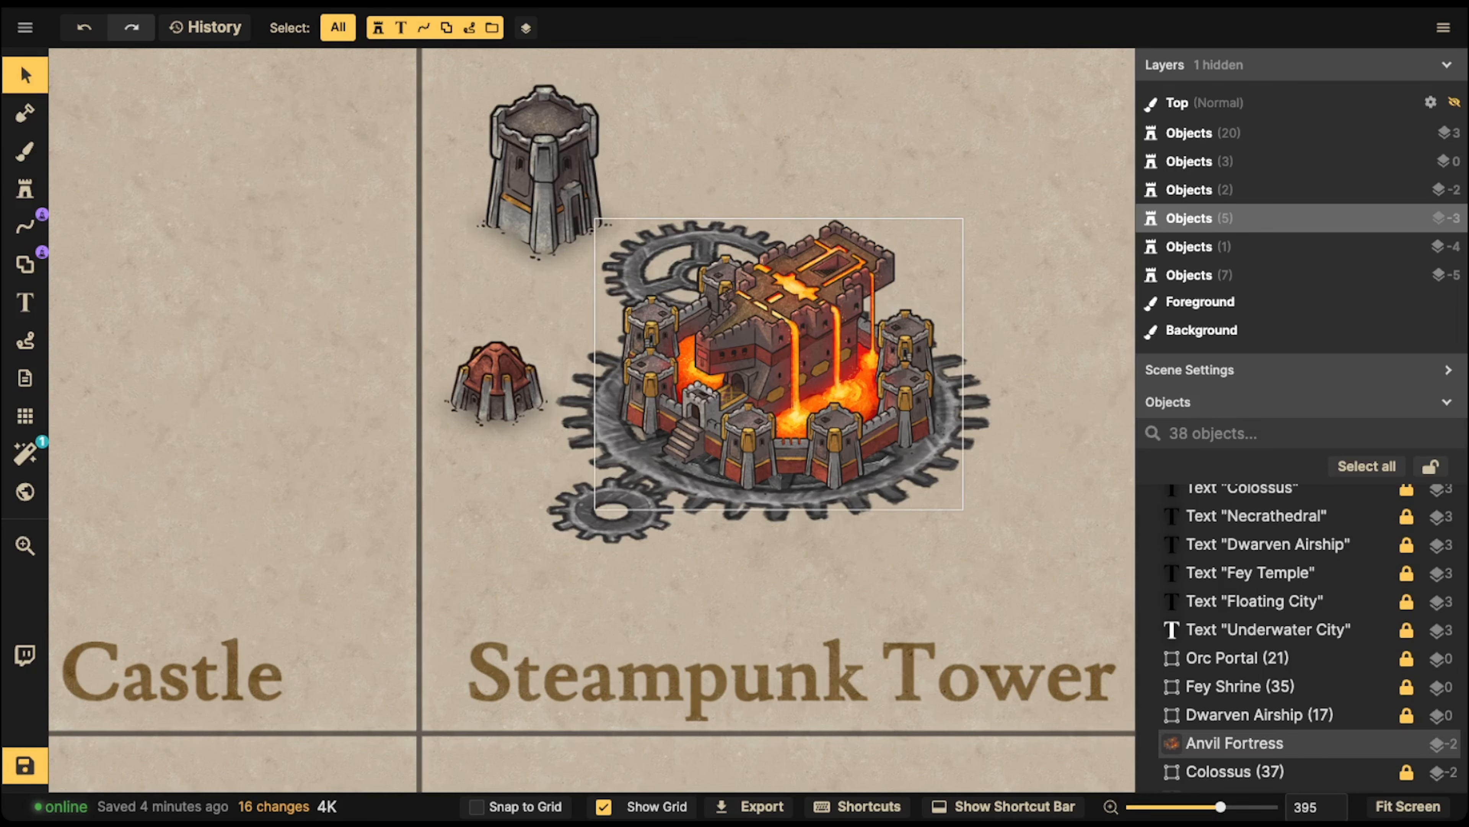
click(778, 359)
click(544, 179)
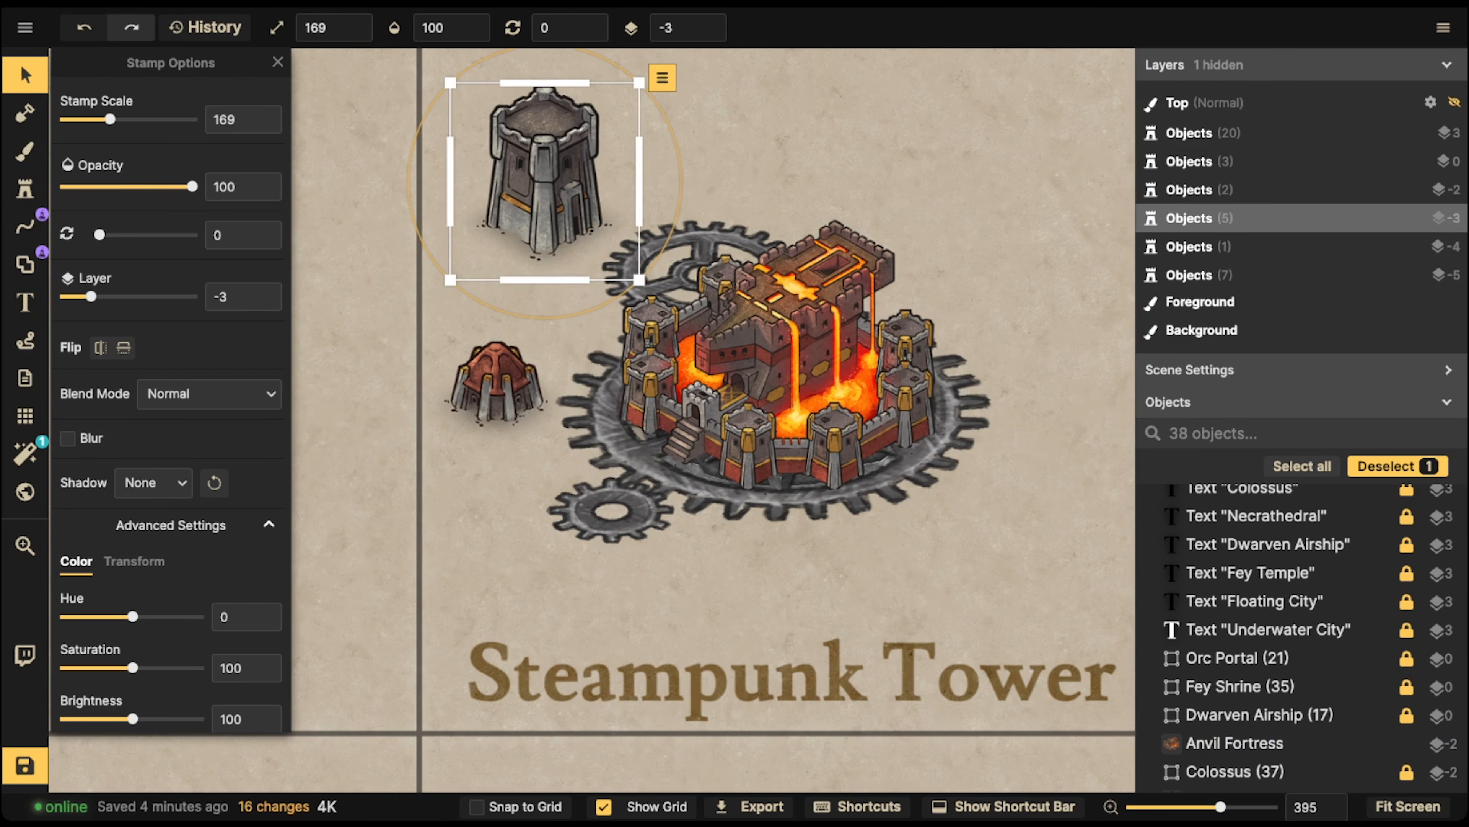
scroll(544, 179, down, 5)
scroll(543, 180, up, 1)
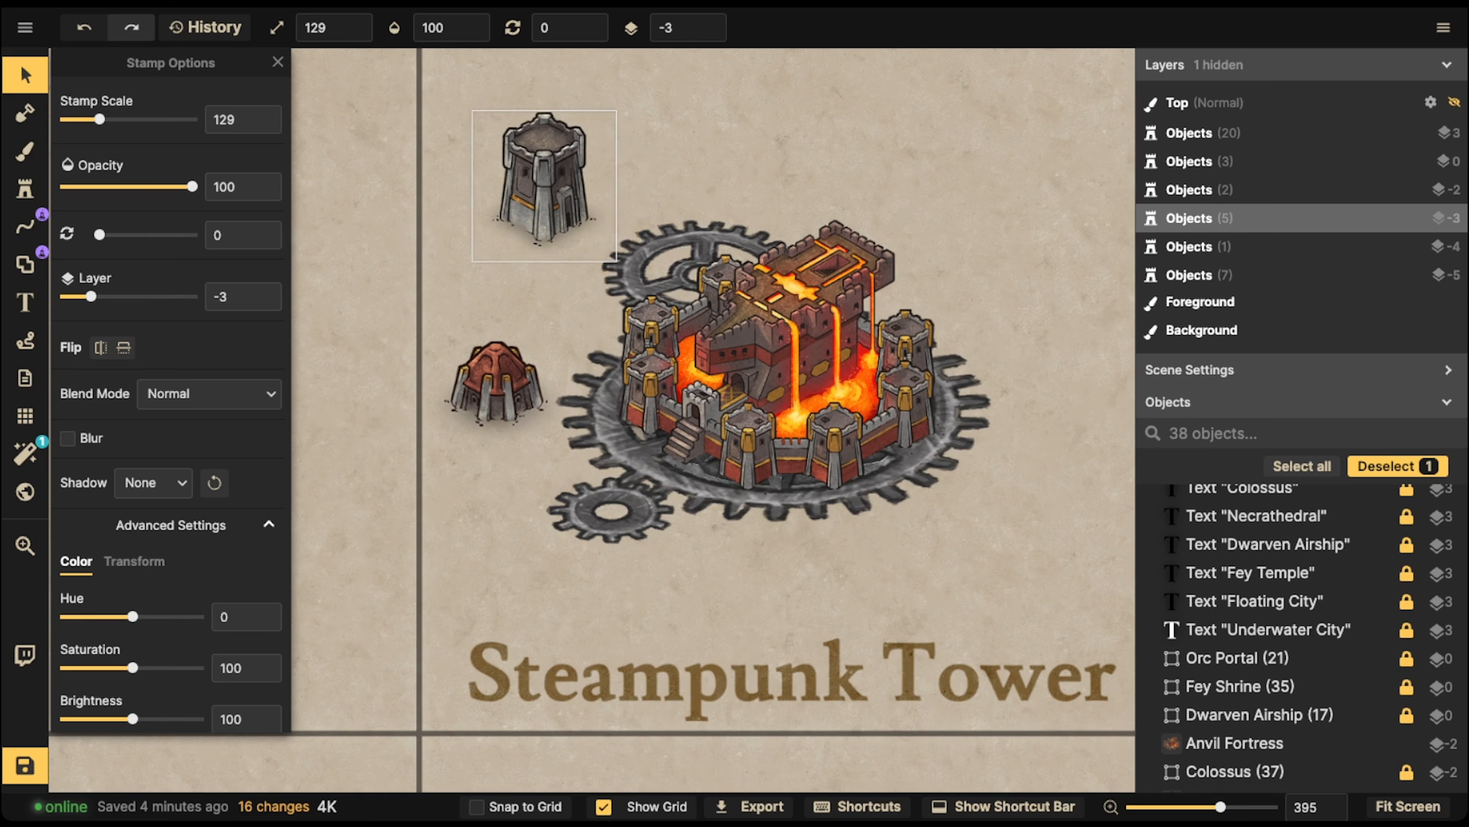
drag(543, 180, 704, 225)
click(707, 21)
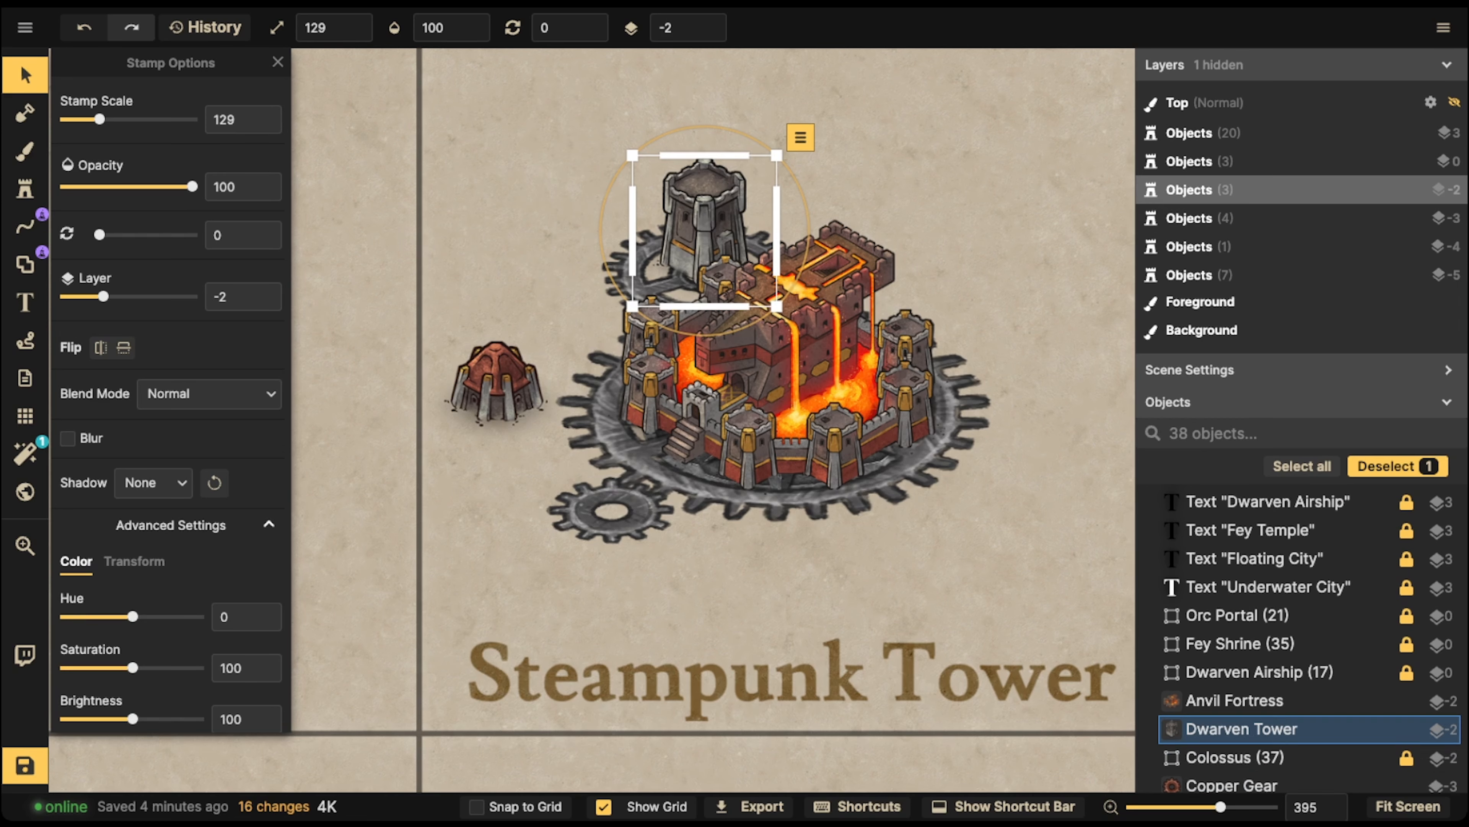
drag(705, 226, 706, 227)
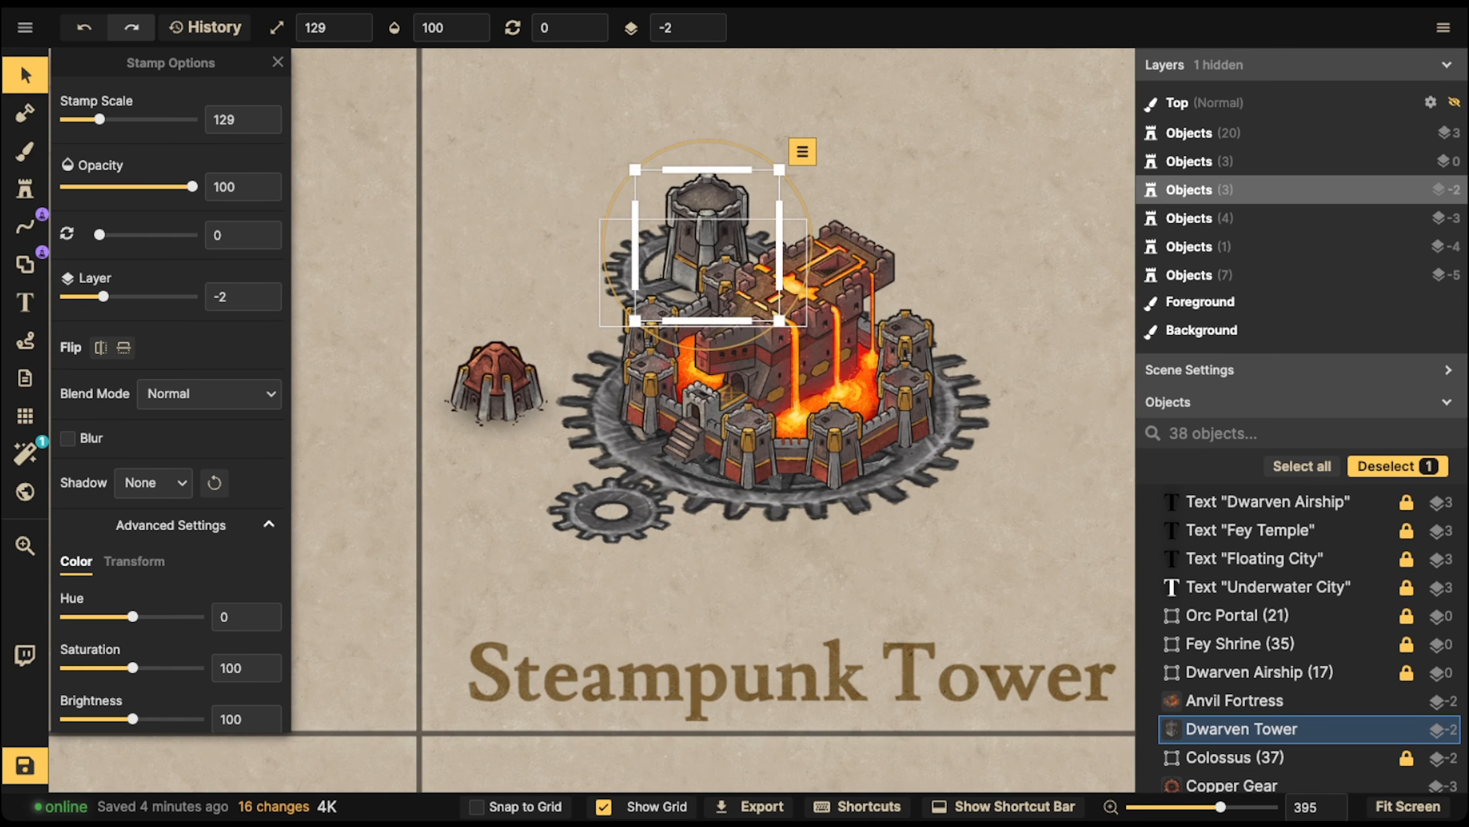
- Move the Dwarven Red Building onto the small lower-left gear, raise it to layer -1 and shrink it to scale 119
drag(496, 382, 605, 503)
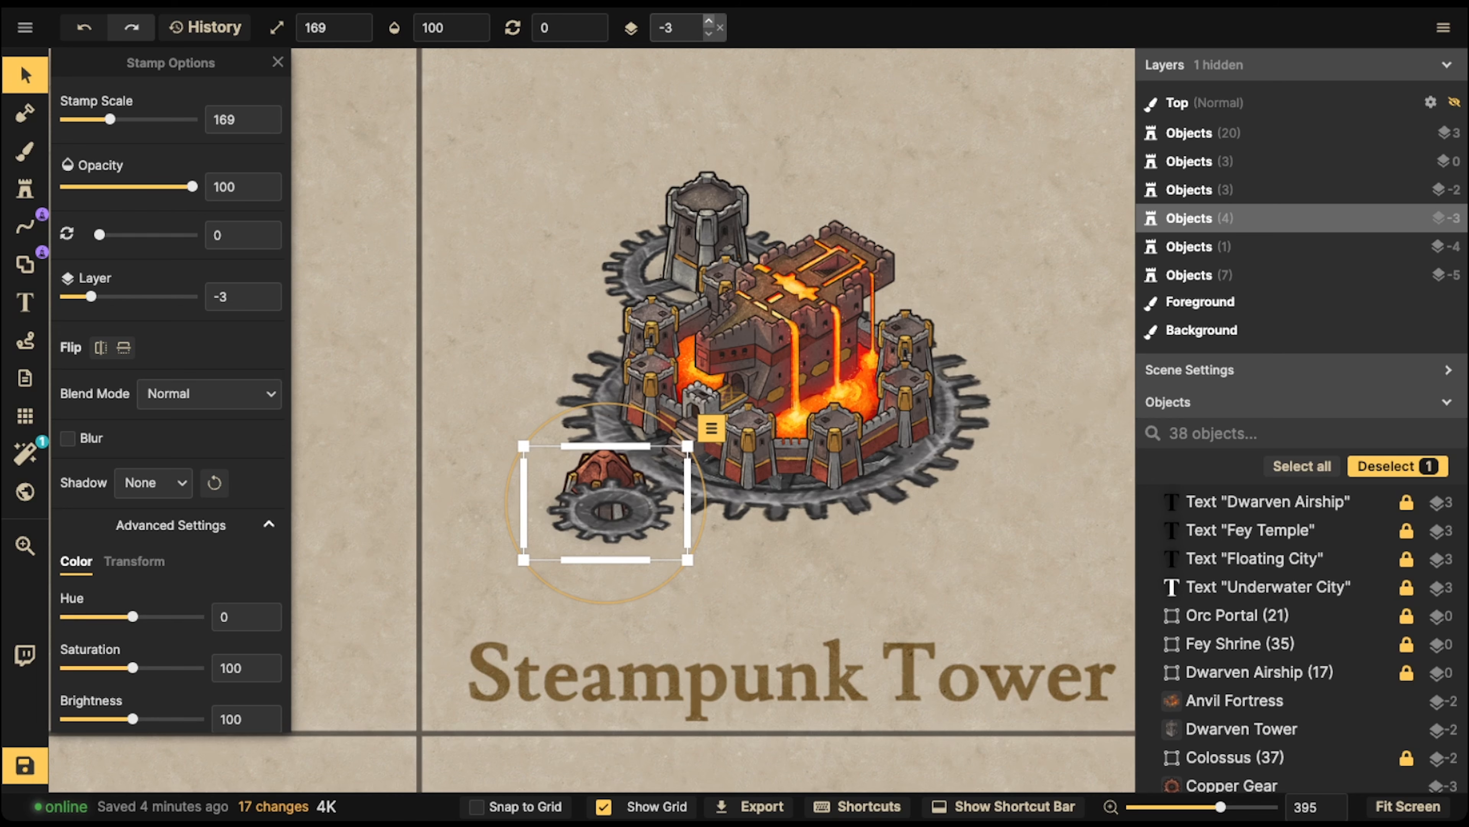
click(707, 21)
click(707, 22)
drag(687, 446, 663, 464)
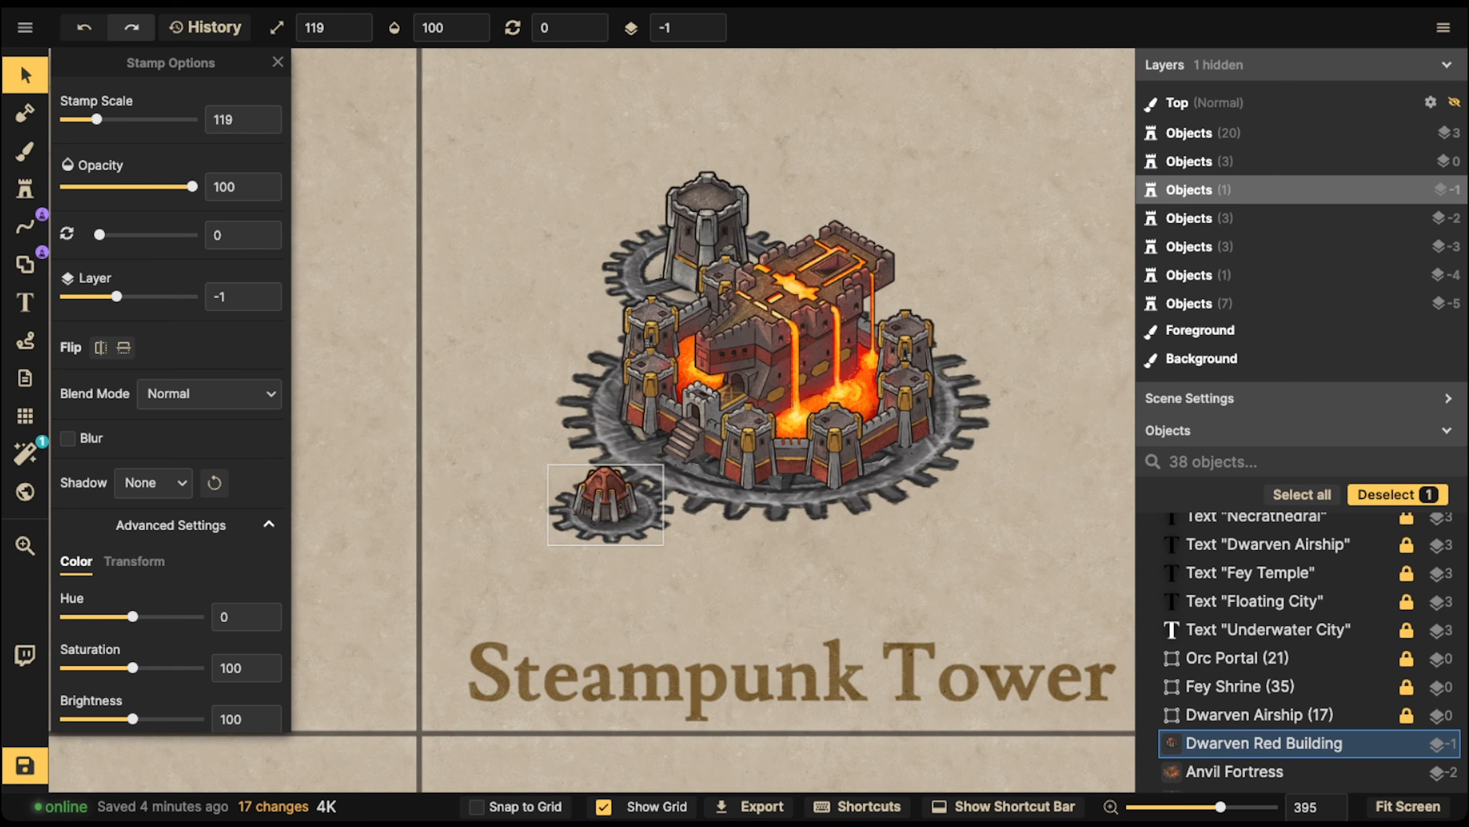
- Move all the fortress, tower, building and gear pieces together slightly up, away from the Steampunk Tower label
click(538, 274)
scroll(538, 273, down, 4)
drag(509, 176, 827, 476)
drag(709, 359, 707, 304)
click(530, 416)
- Reuse the red building as a new stamp, set its layer to -5 and lower its brightness to 59
click(1262, 742)
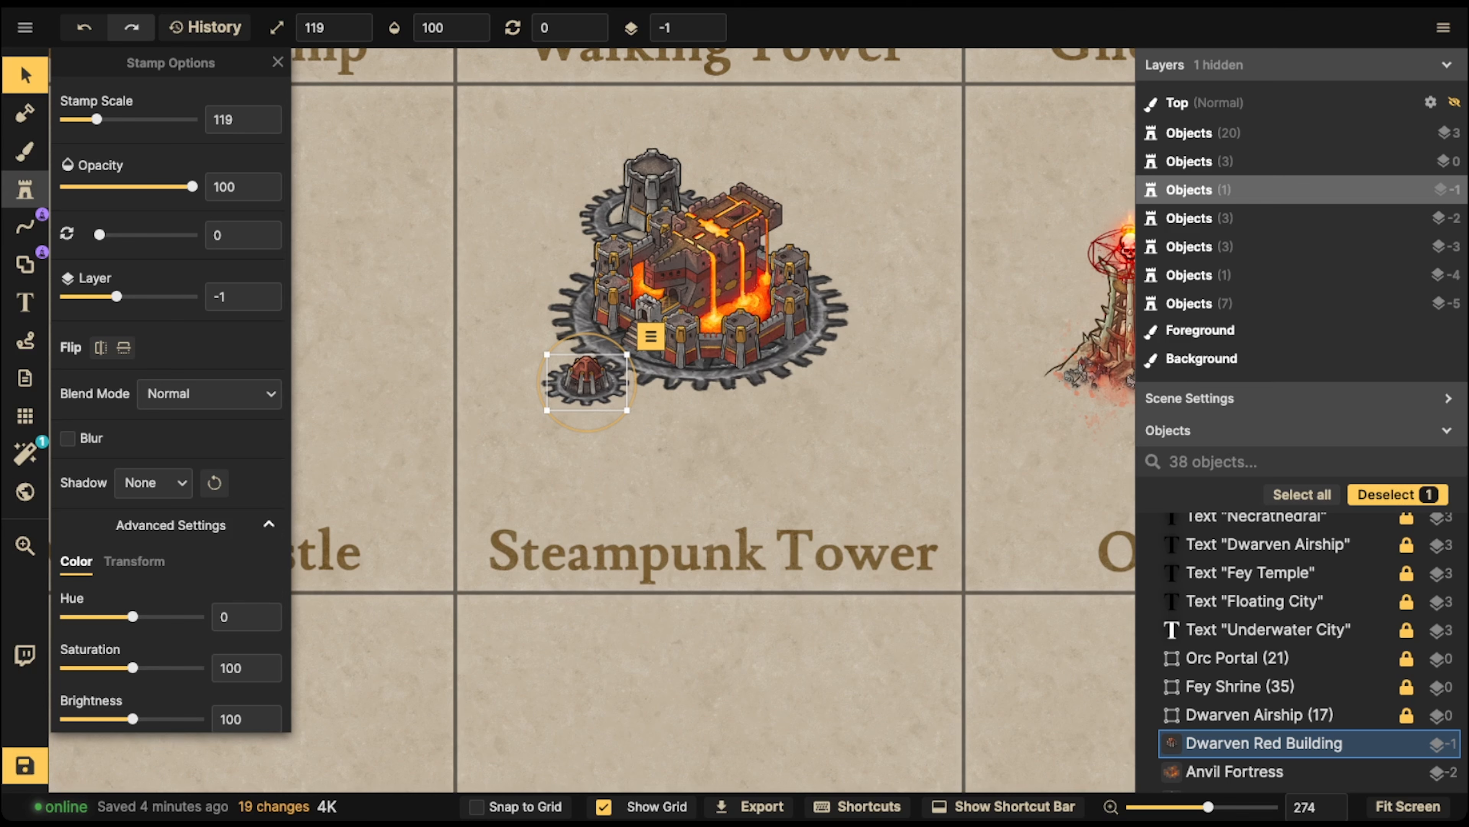
click(25, 189)
click(711, 34)
click(711, 33)
click(711, 34)
click(711, 34)
scroll(174, 393, down, 8)
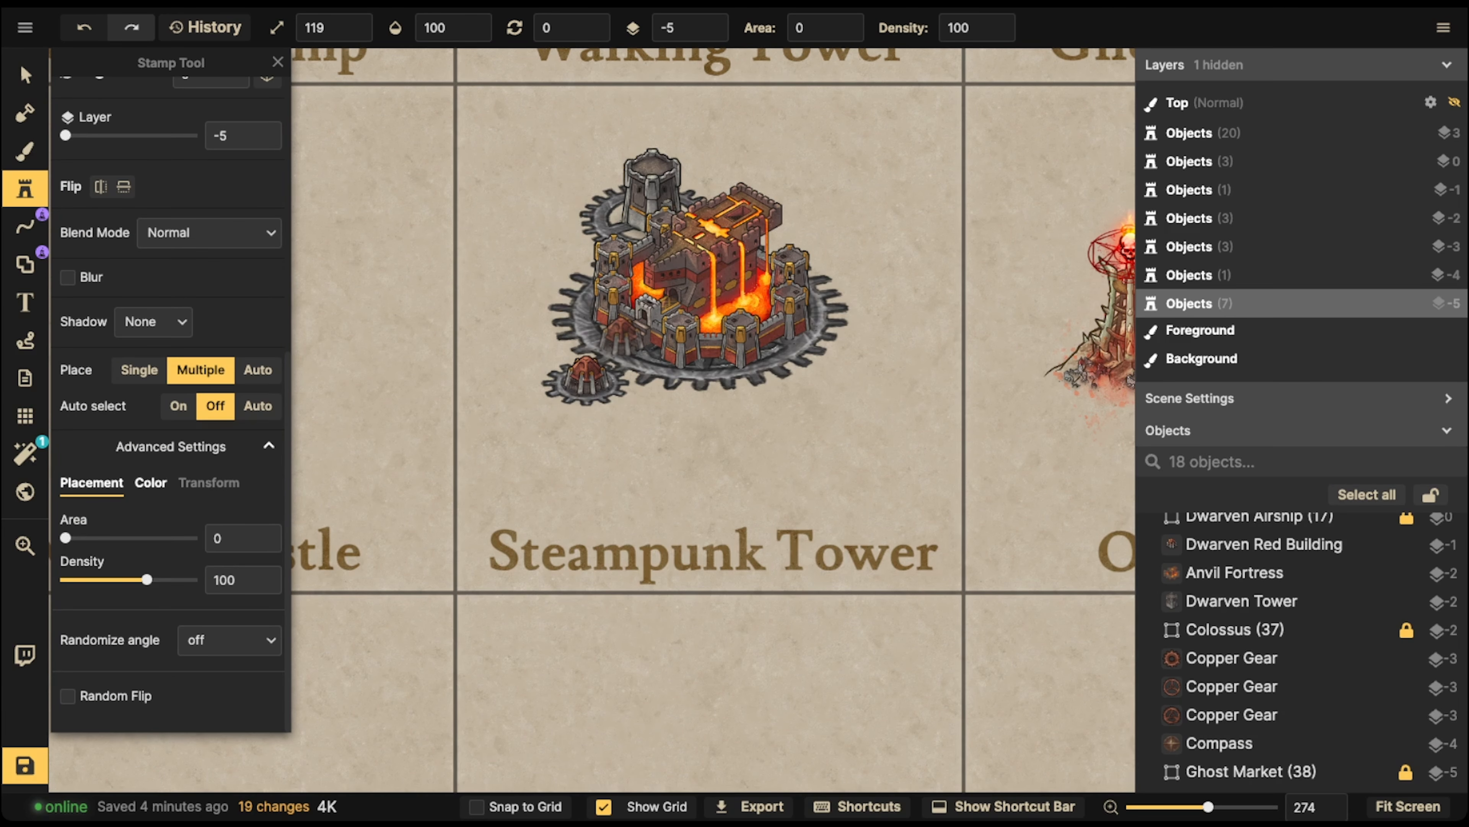
click(151, 483)
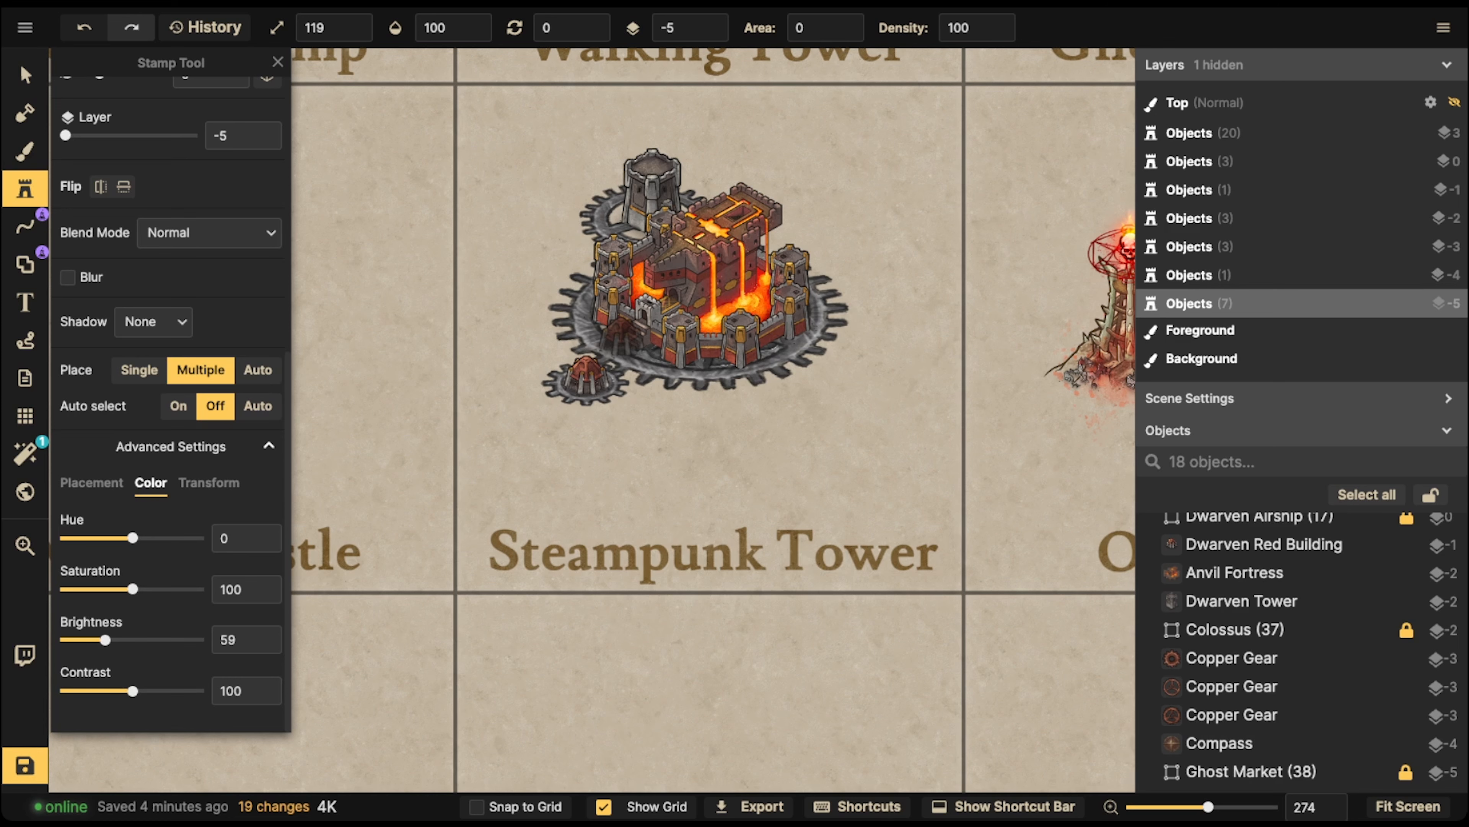
scroll(171, 324, up, 8)
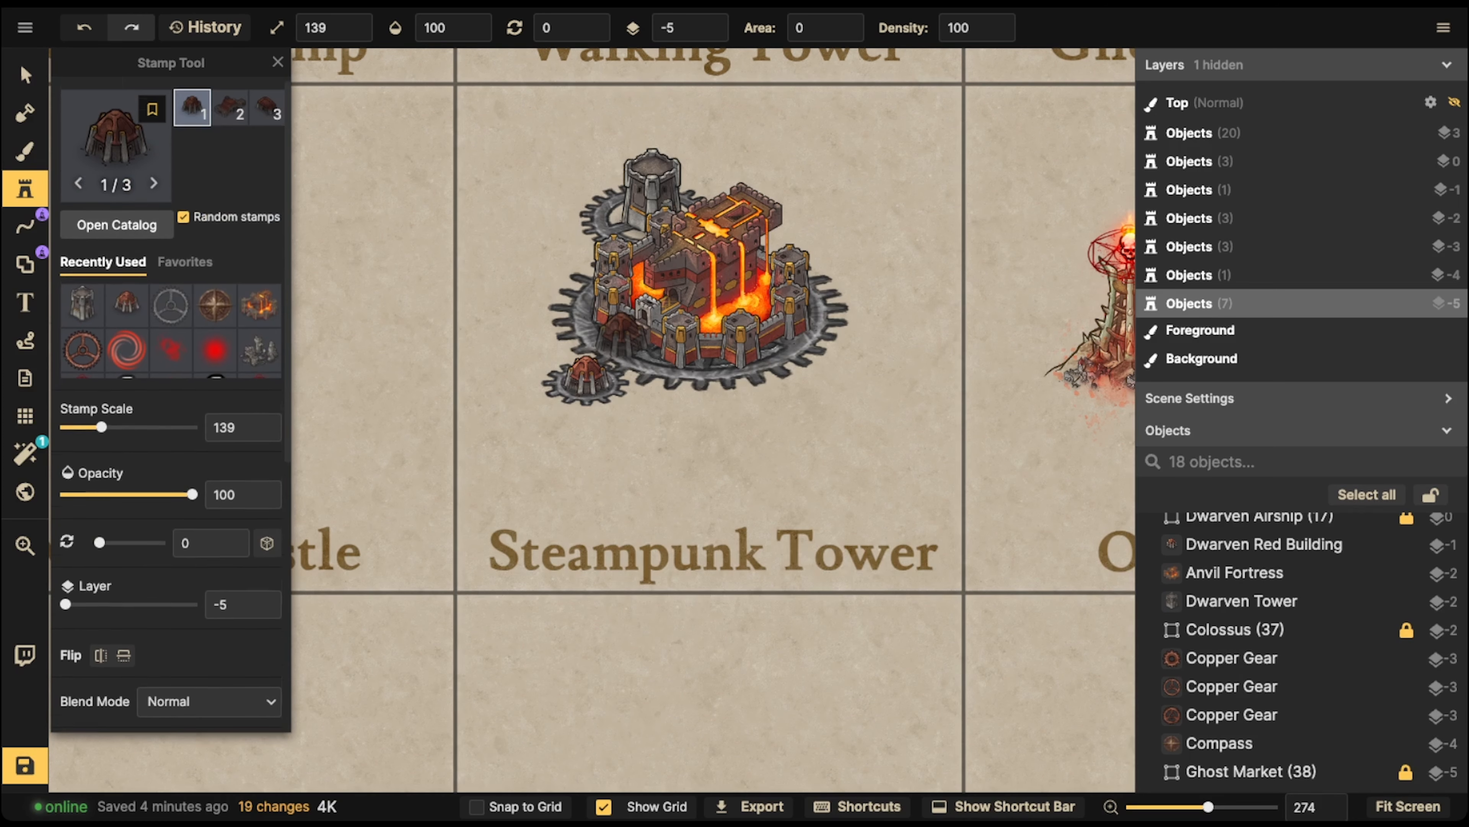
- Switch the stamp to the recently used grey gear, darken it to brightness 39 and set its scale to 179
click(170, 307)
scroll(171, 406, down, 8)
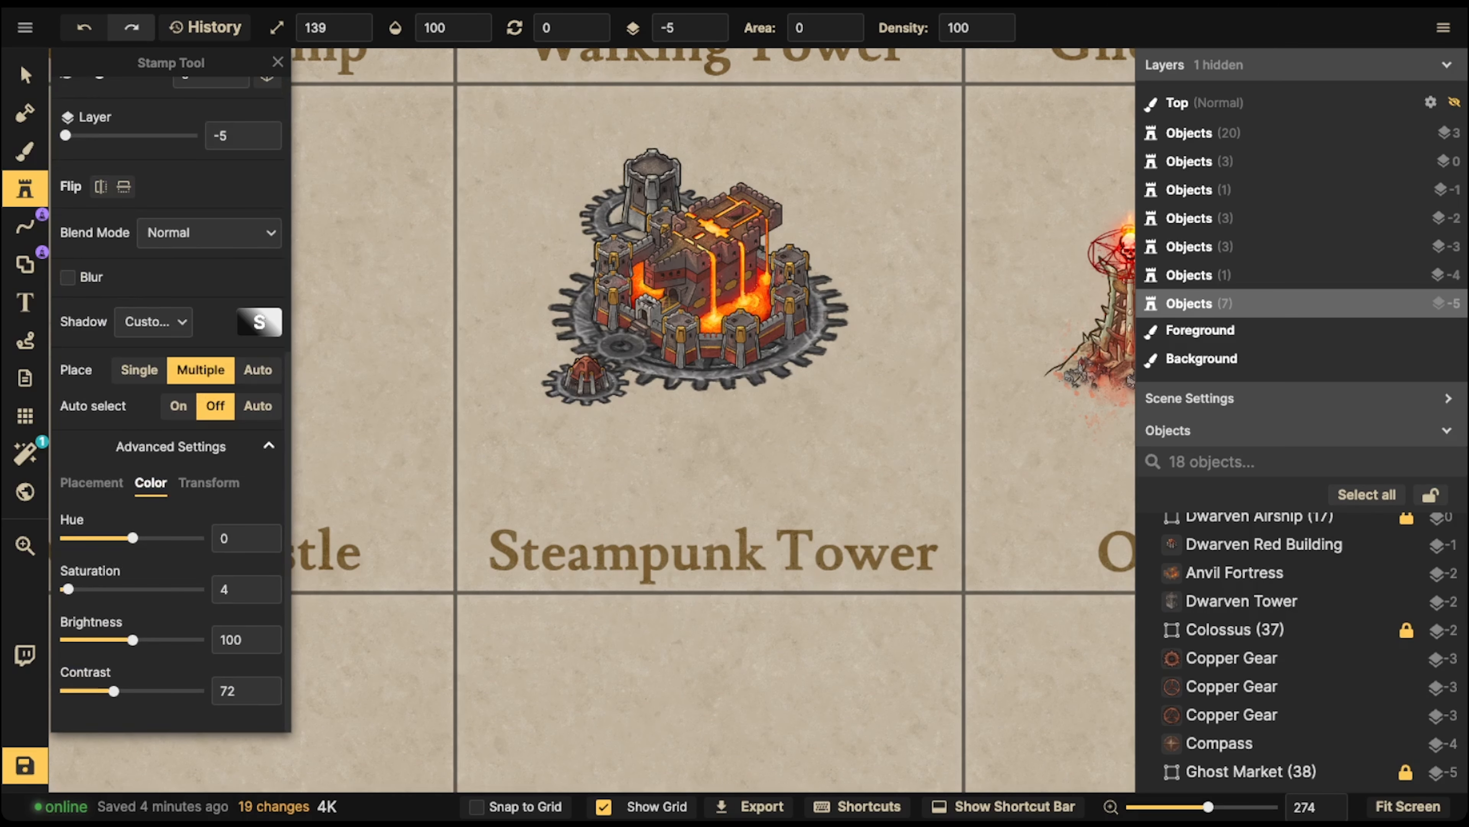
drag(132, 639, 91, 639)
scroll(720, 450, up, 5)
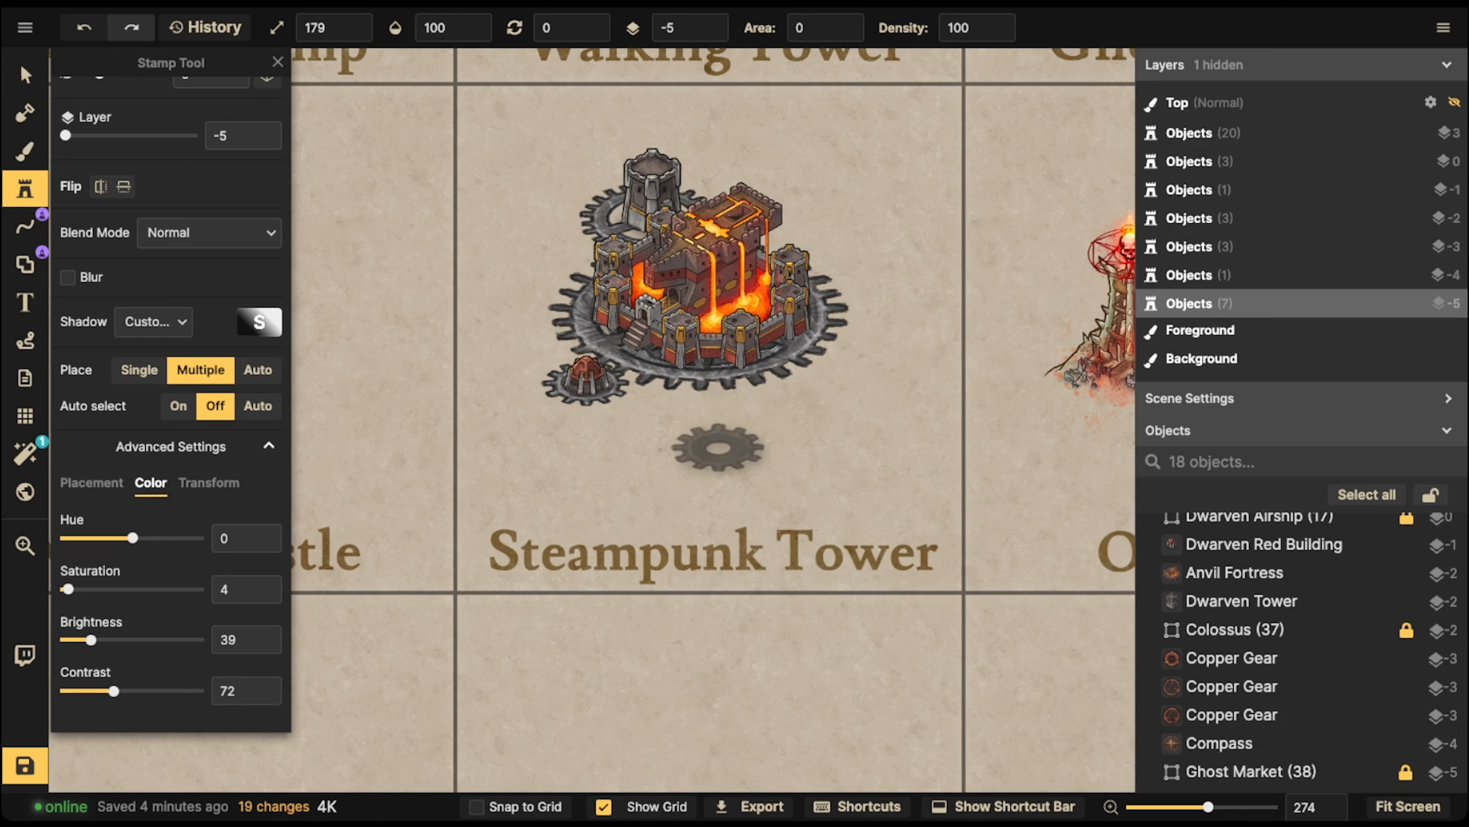
- Choose the larger spoked gear variant, rotate it to 255 and place it partly hidden beneath the platform on layer -5
scroll(718, 425, up, 3)
scroll(717, 424, up, 12)
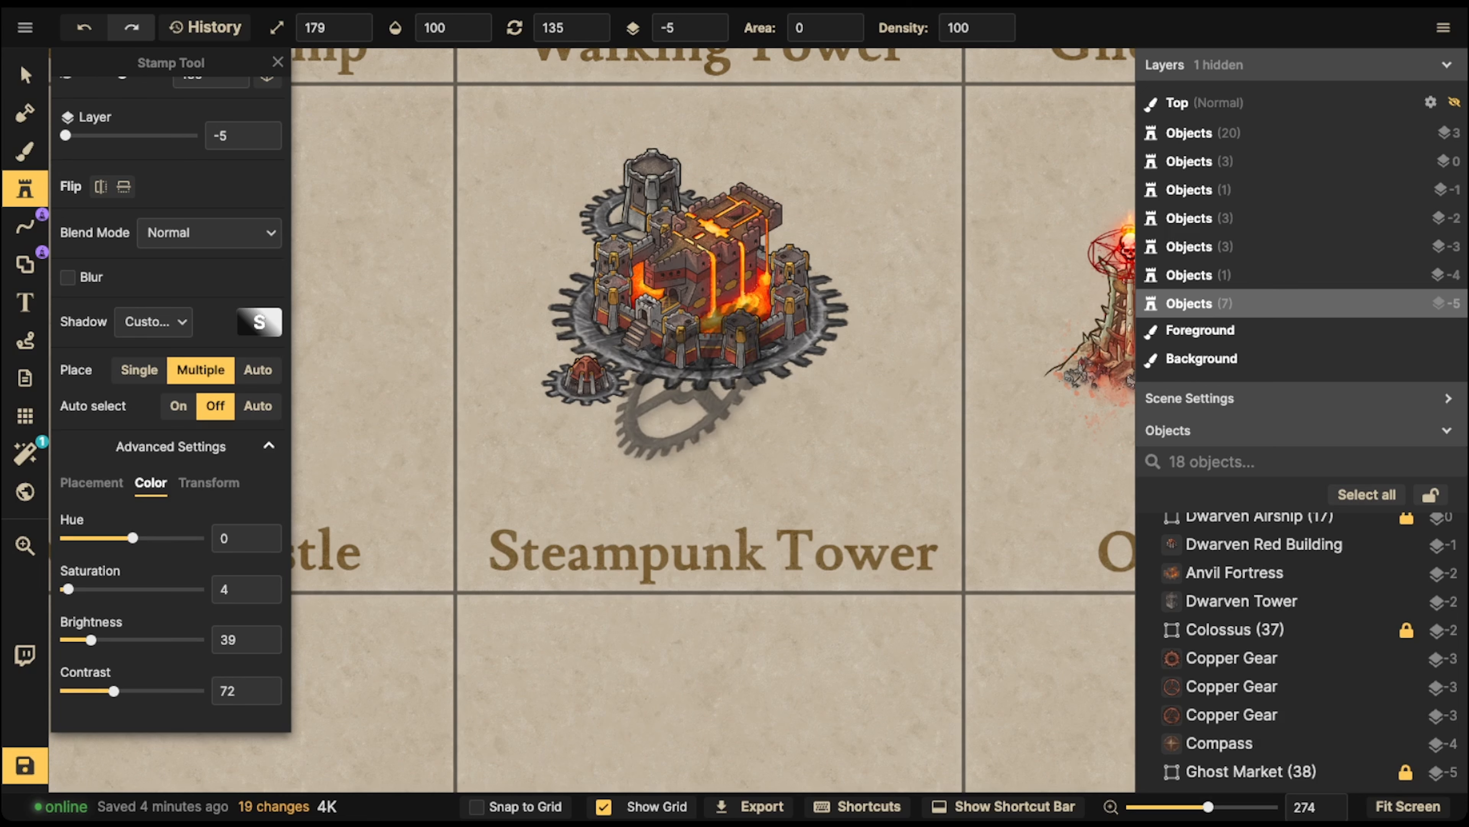
scroll(613, 405, up, 4)
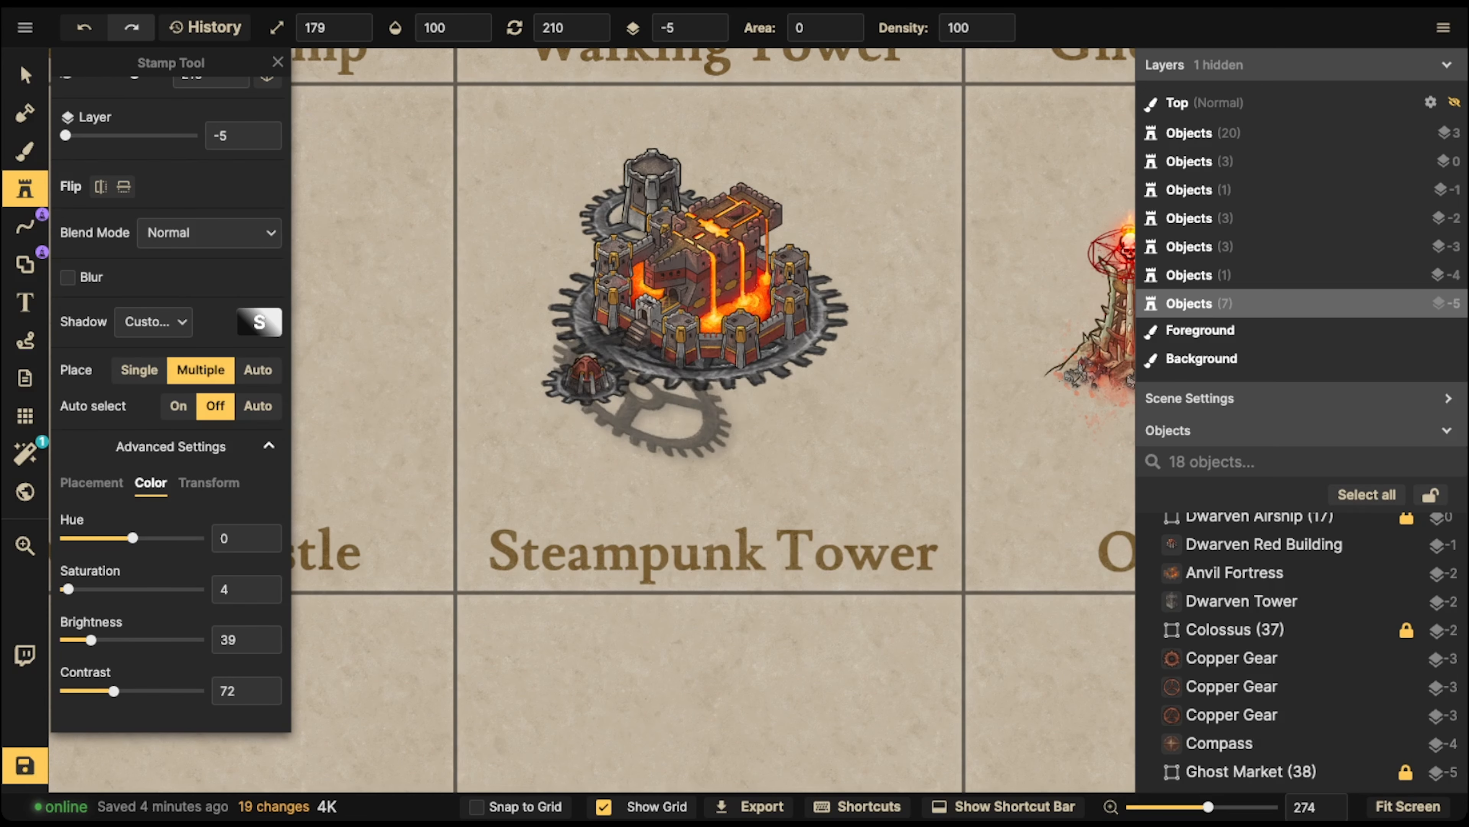
click(676, 355)
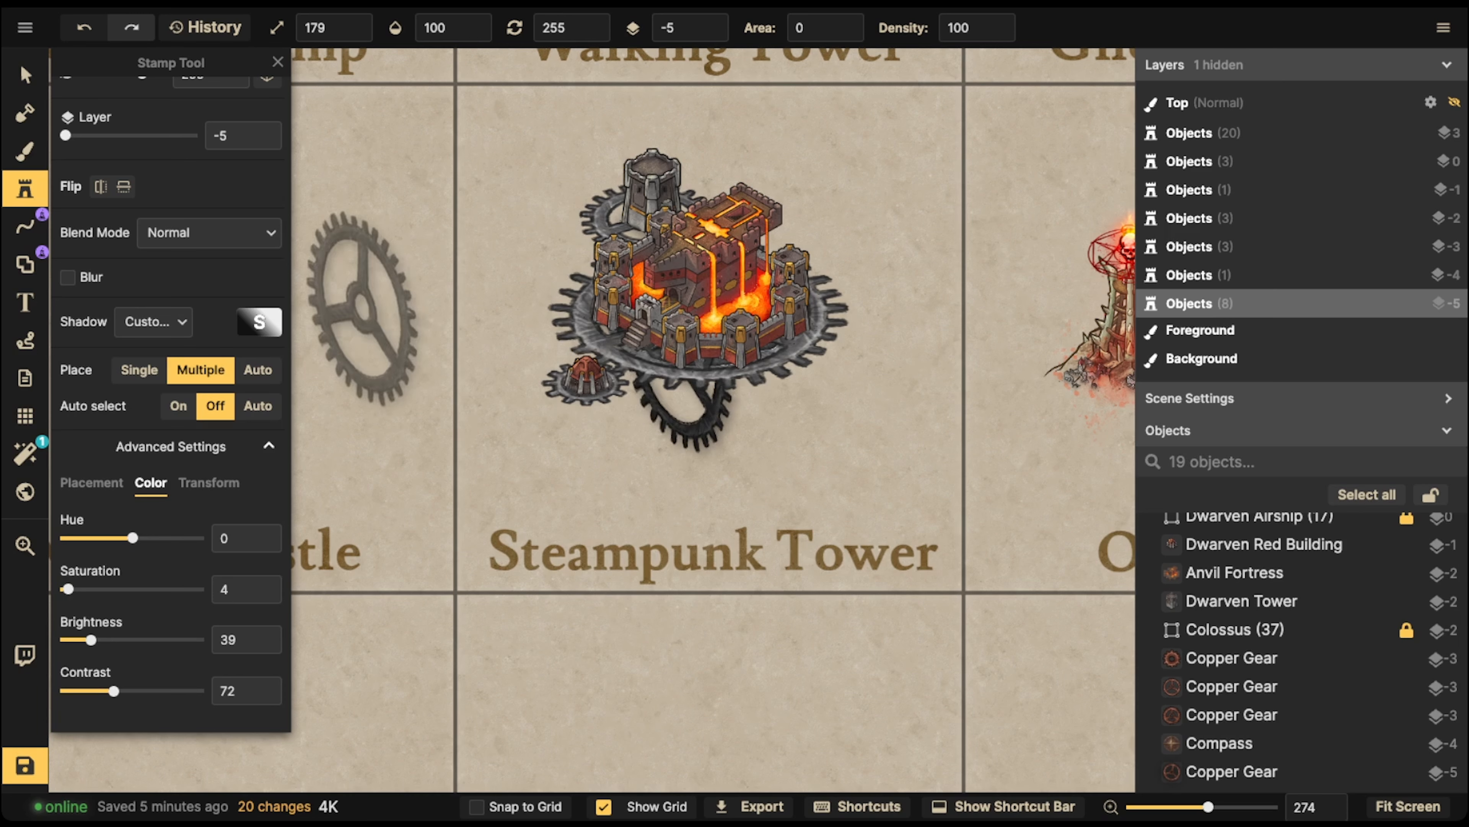
- Remove the shadow from the dark gear hanging beneath the platform
key(Escape)
click(682, 427)
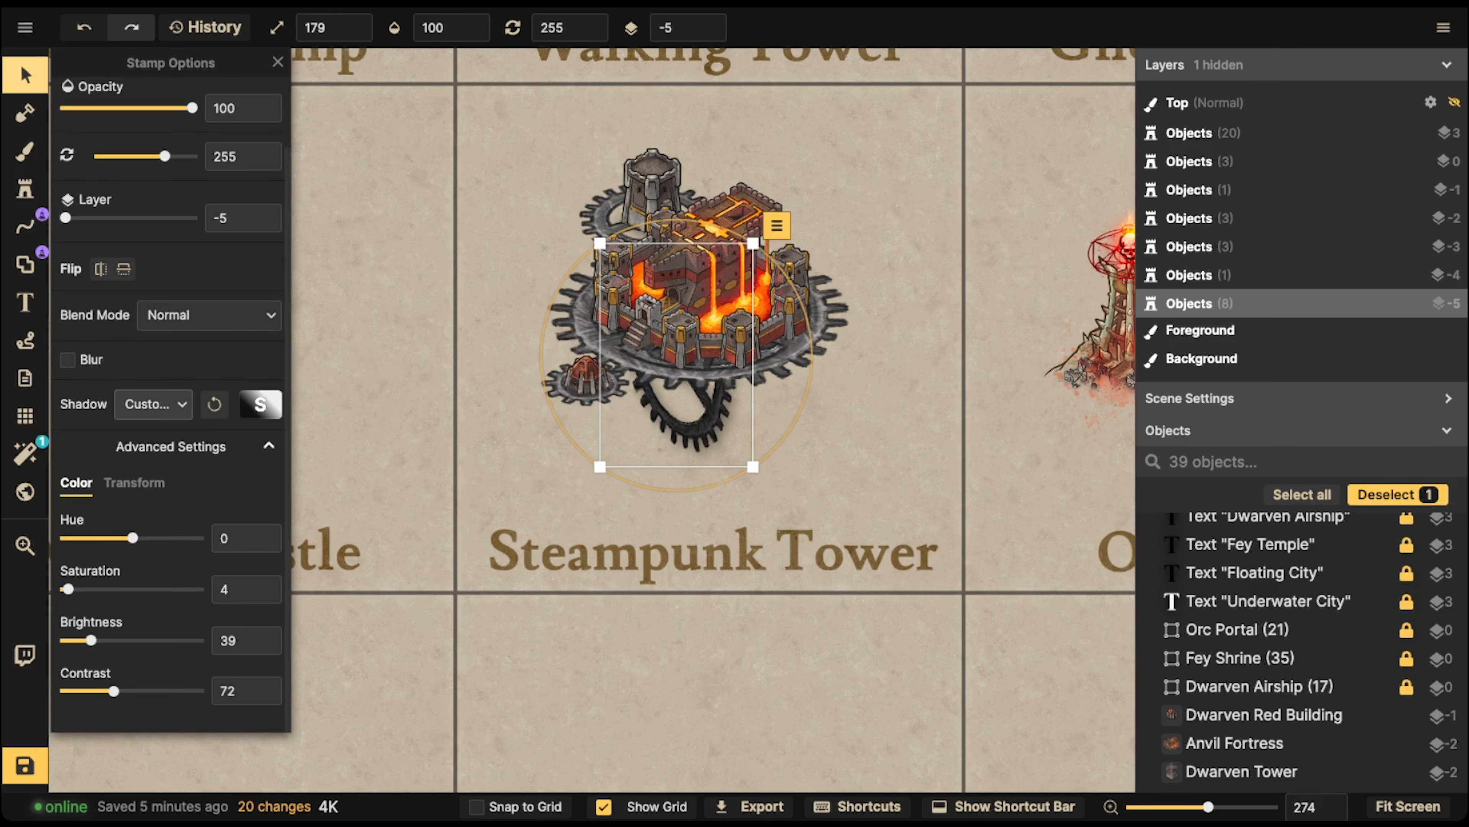
click(154, 404)
click(156, 165)
- Shift the dark hanging gear slightly right under the platform and enlarge it to scale 199
mouse_move(689, 427)
mouse_down()
mouse_move(724, 417)
mouse_move(713, 422)
mouse_up()
drag(777, 463, 781, 470)
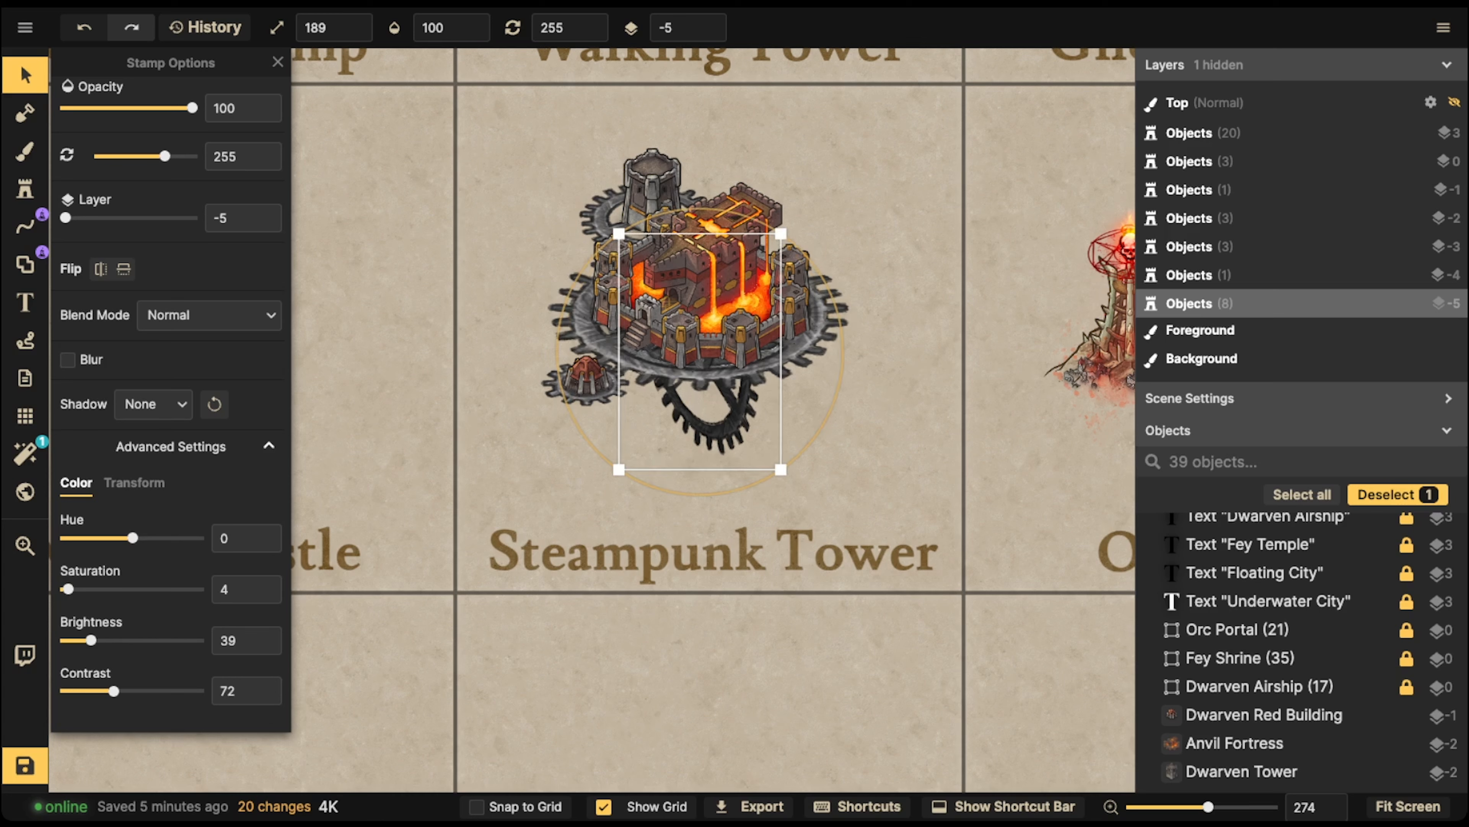
key(])
- Reuse the dark gear's settings for a new stamp and switch it to the small thick-rimmed gear variant
click(25, 190)
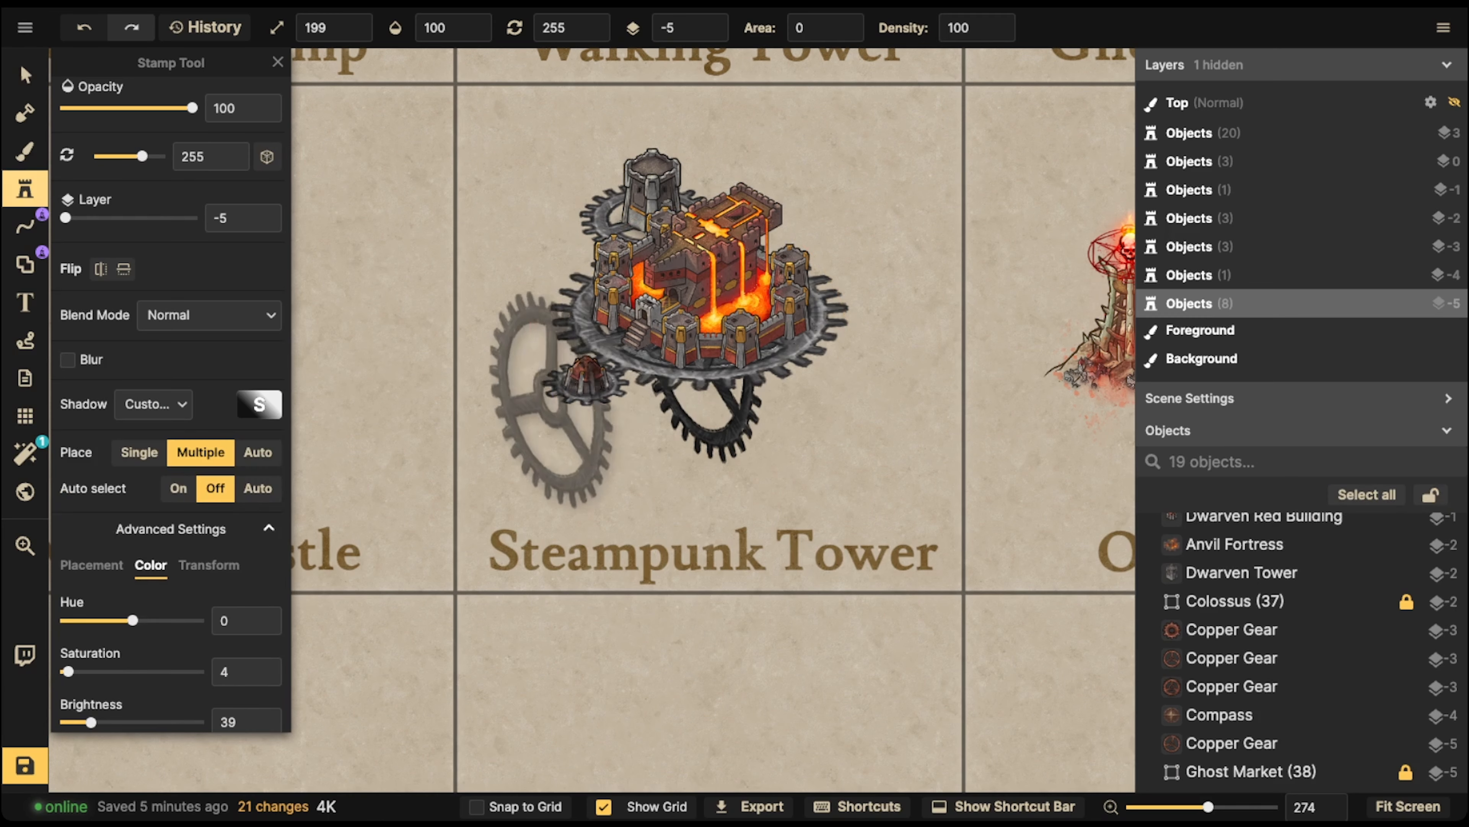
key(Right)
key(Right)
key(Right)
key(Right)
key(Right)
key(Right)
key(Right)
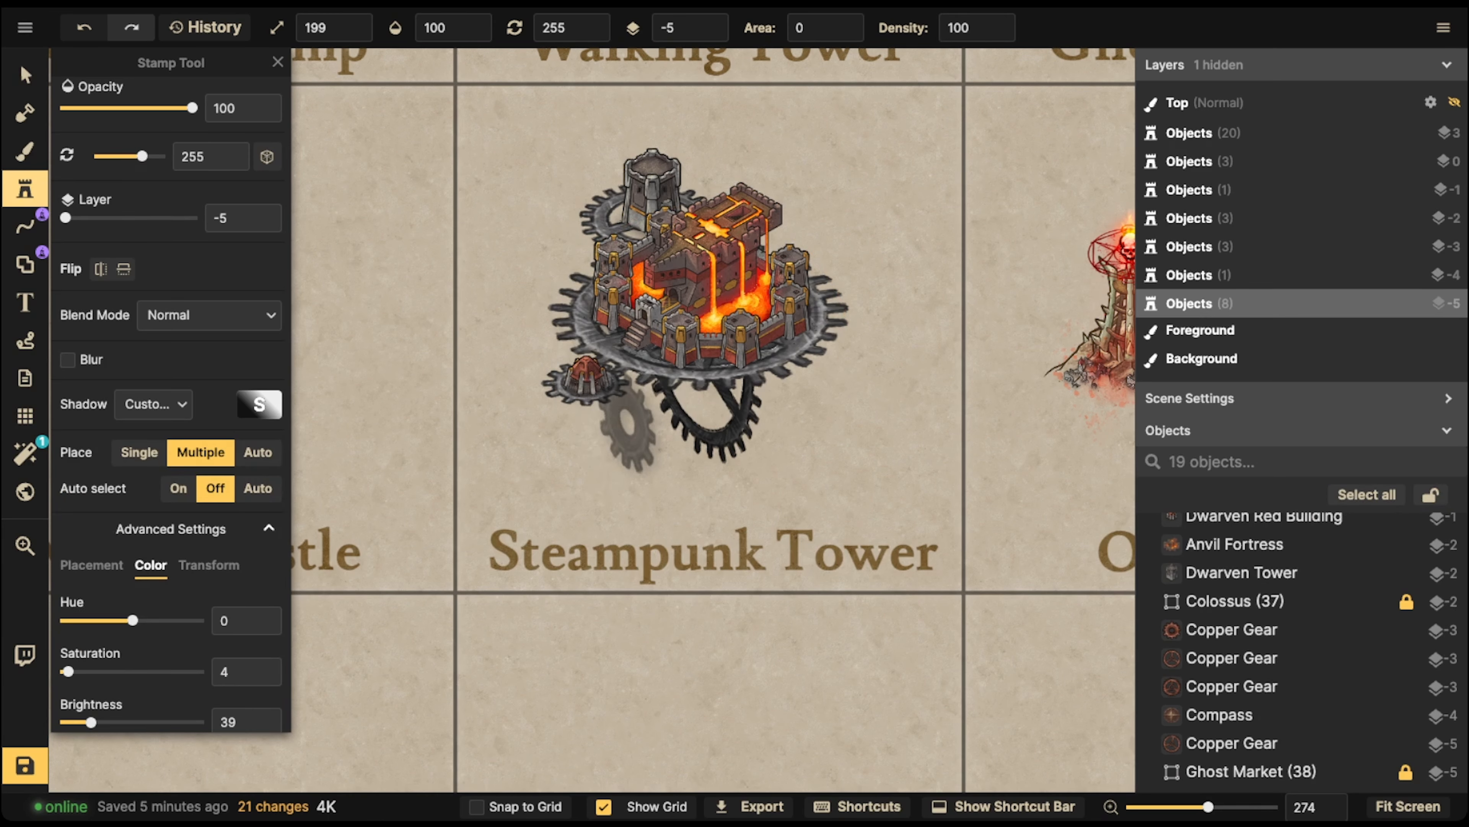
- Reset the gear's rotation to 0, set its scale to 179 and place it behind the small lower-left gear on layer -5
key(.)
key(.)
key(.)
key(.)
key(.)
key(.)
key(.)
key(.)
key([)
key([)
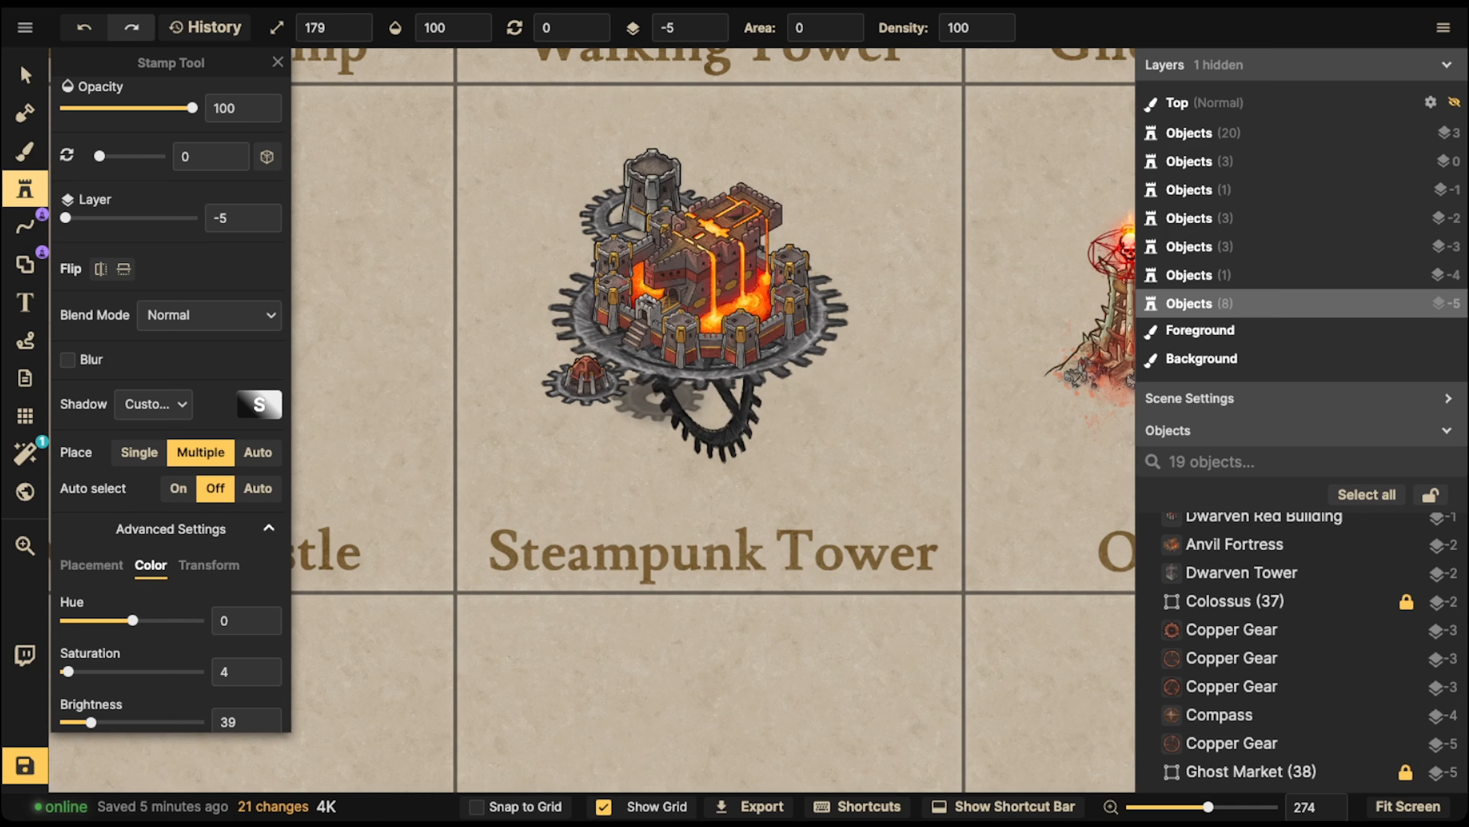
click(586, 379)
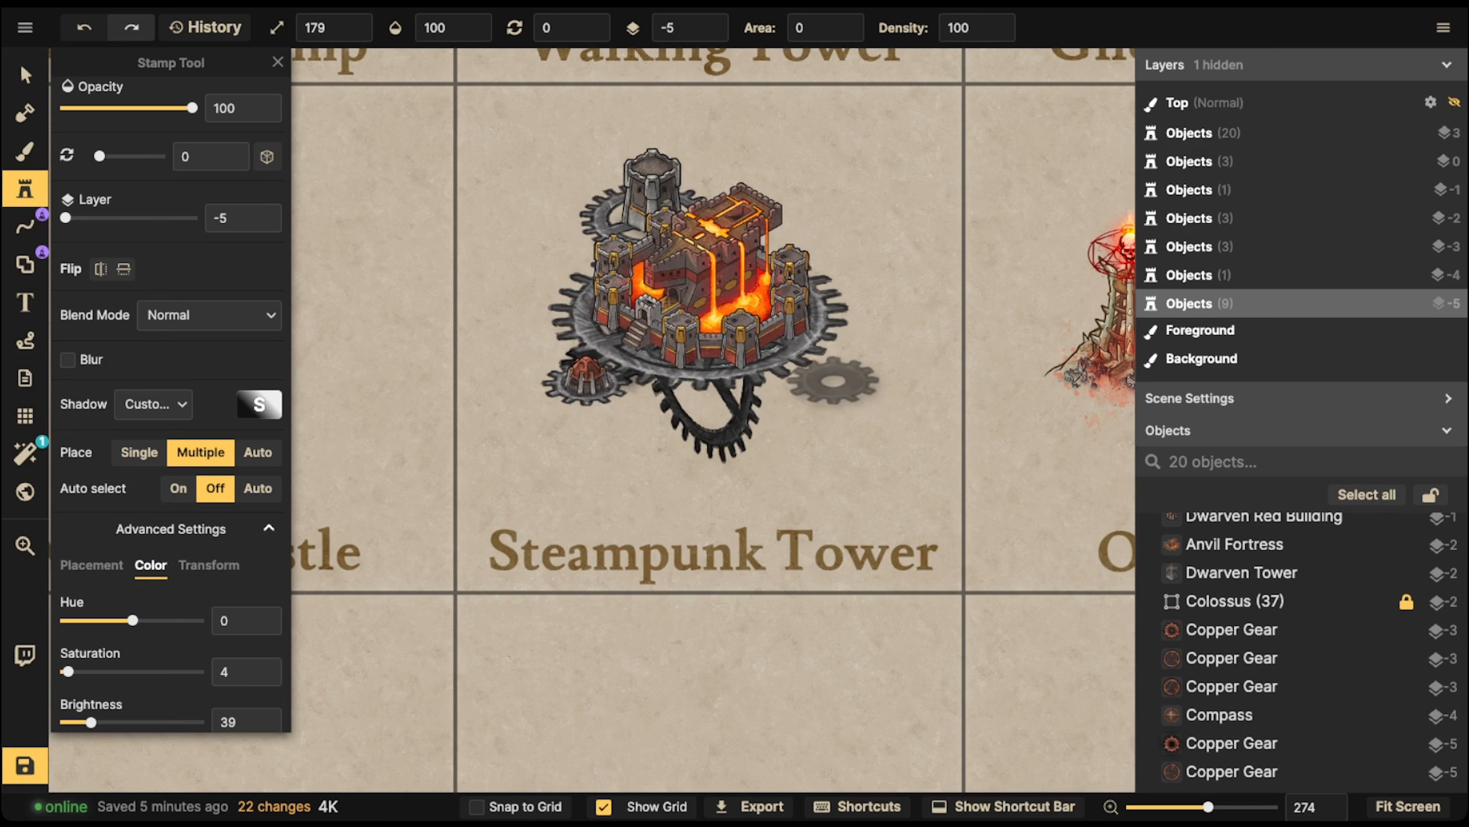
- Undo the shadowed gear and, with shadow set to None, place gears behind the platform's right edge (scale 179) and over the hanging gear (scale 159)
key(ctrl+z)
click(153, 403)
click(138, 431)
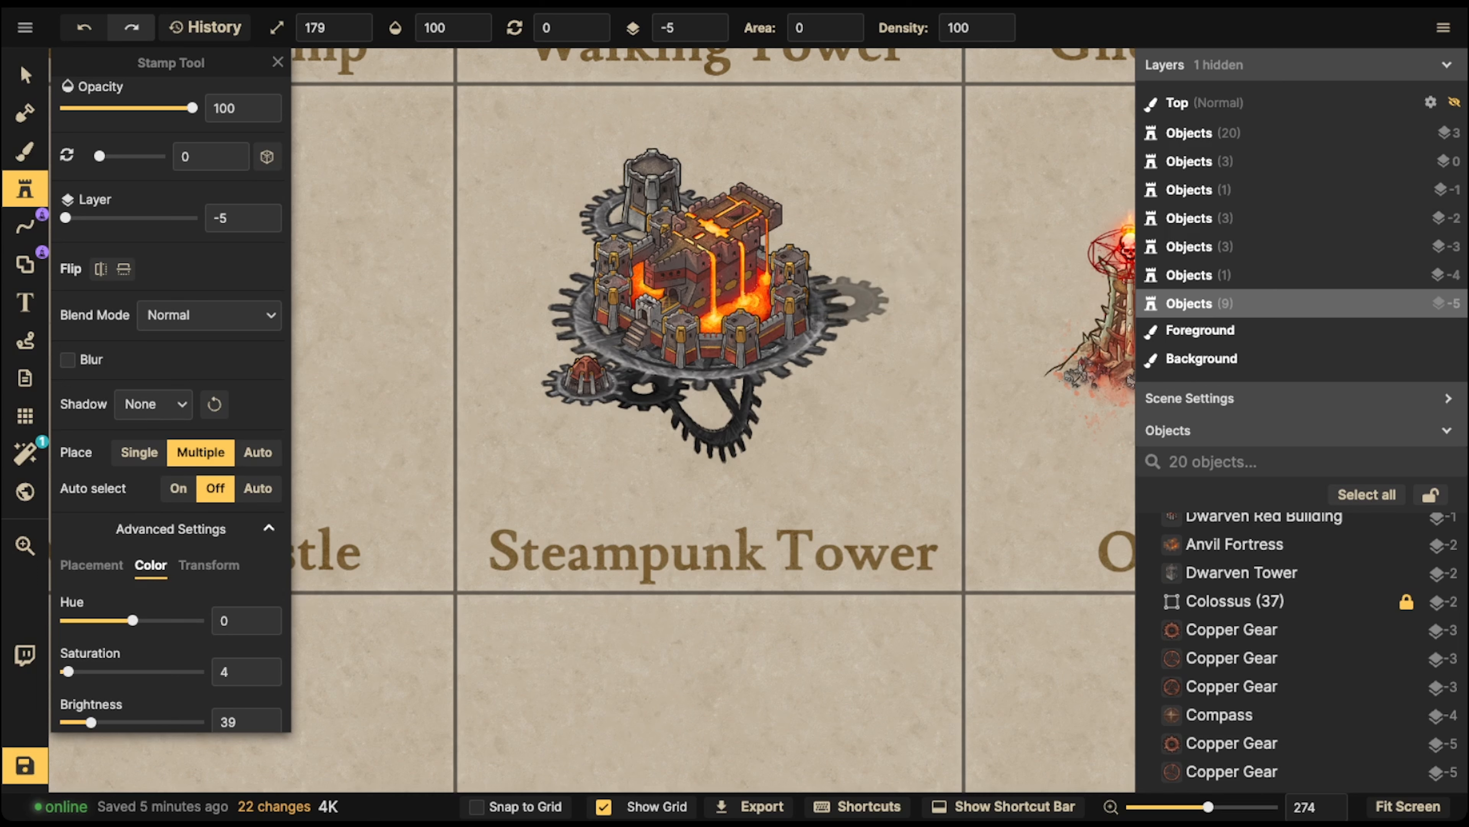
click(795, 342)
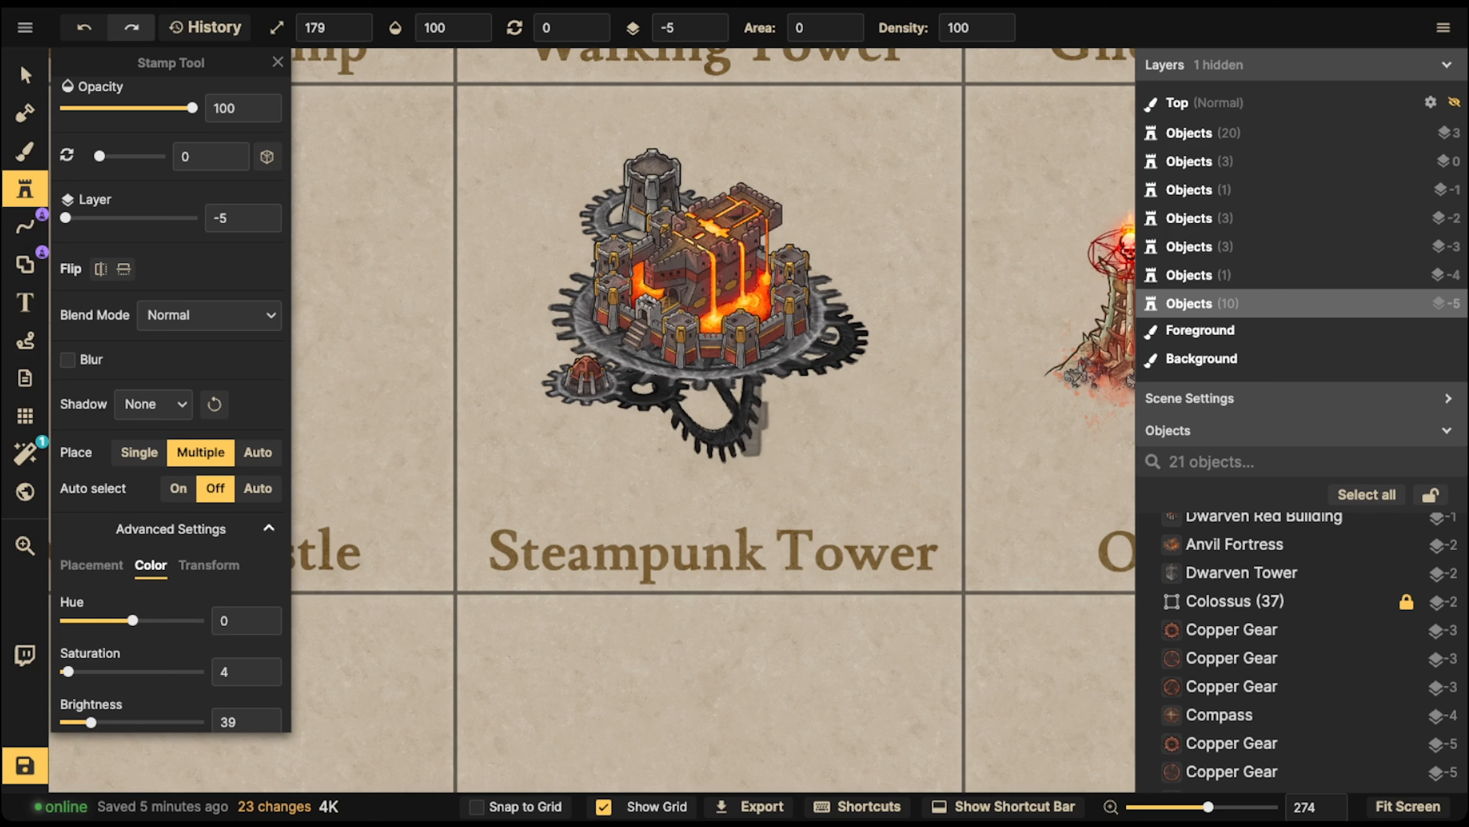
key(Right)
key(Right)
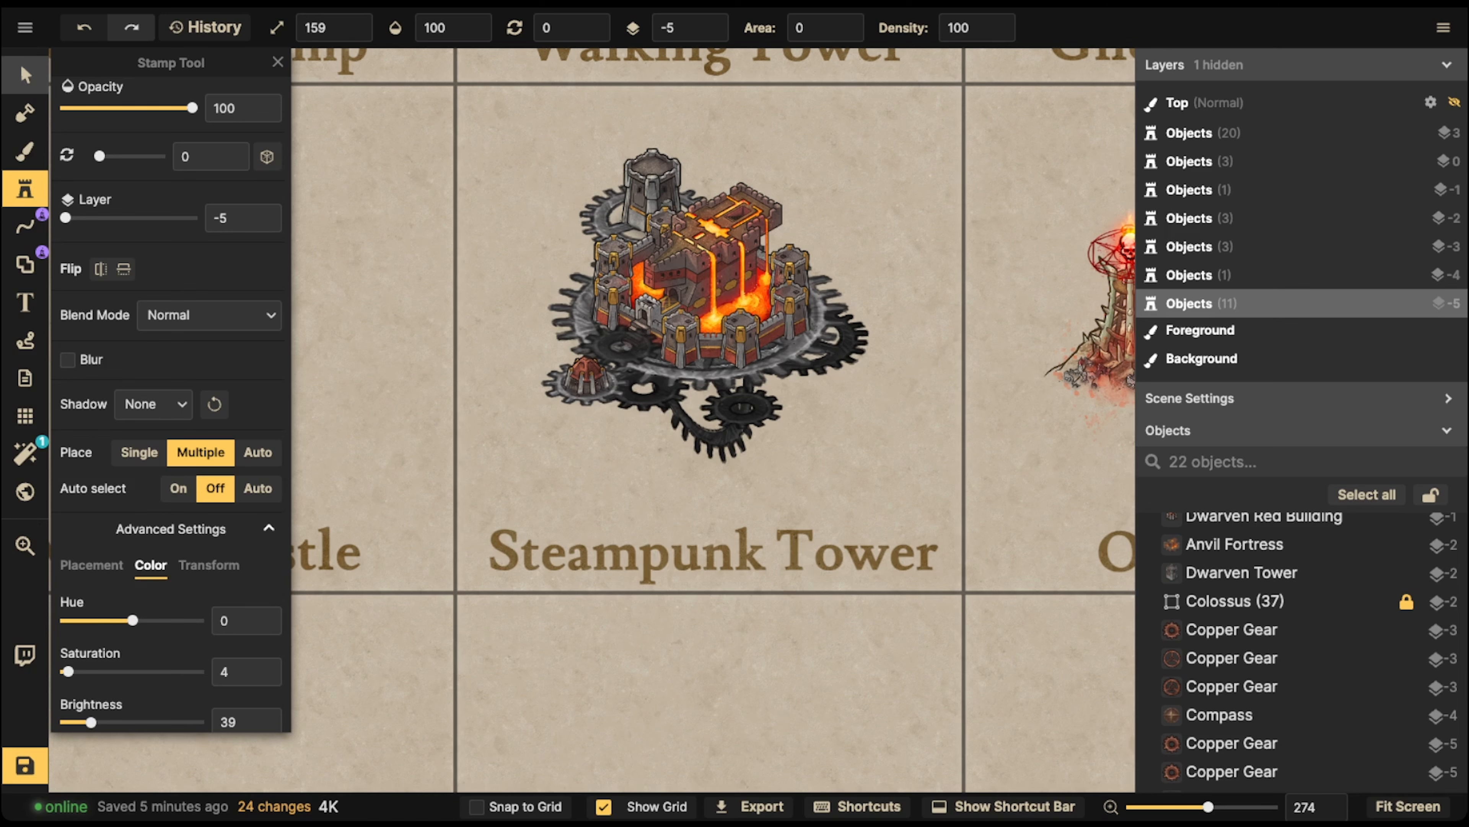
- Raise the large dark hanging gear to layer -4 and shift it slightly toward the platform
click(26, 75)
click(713, 438)
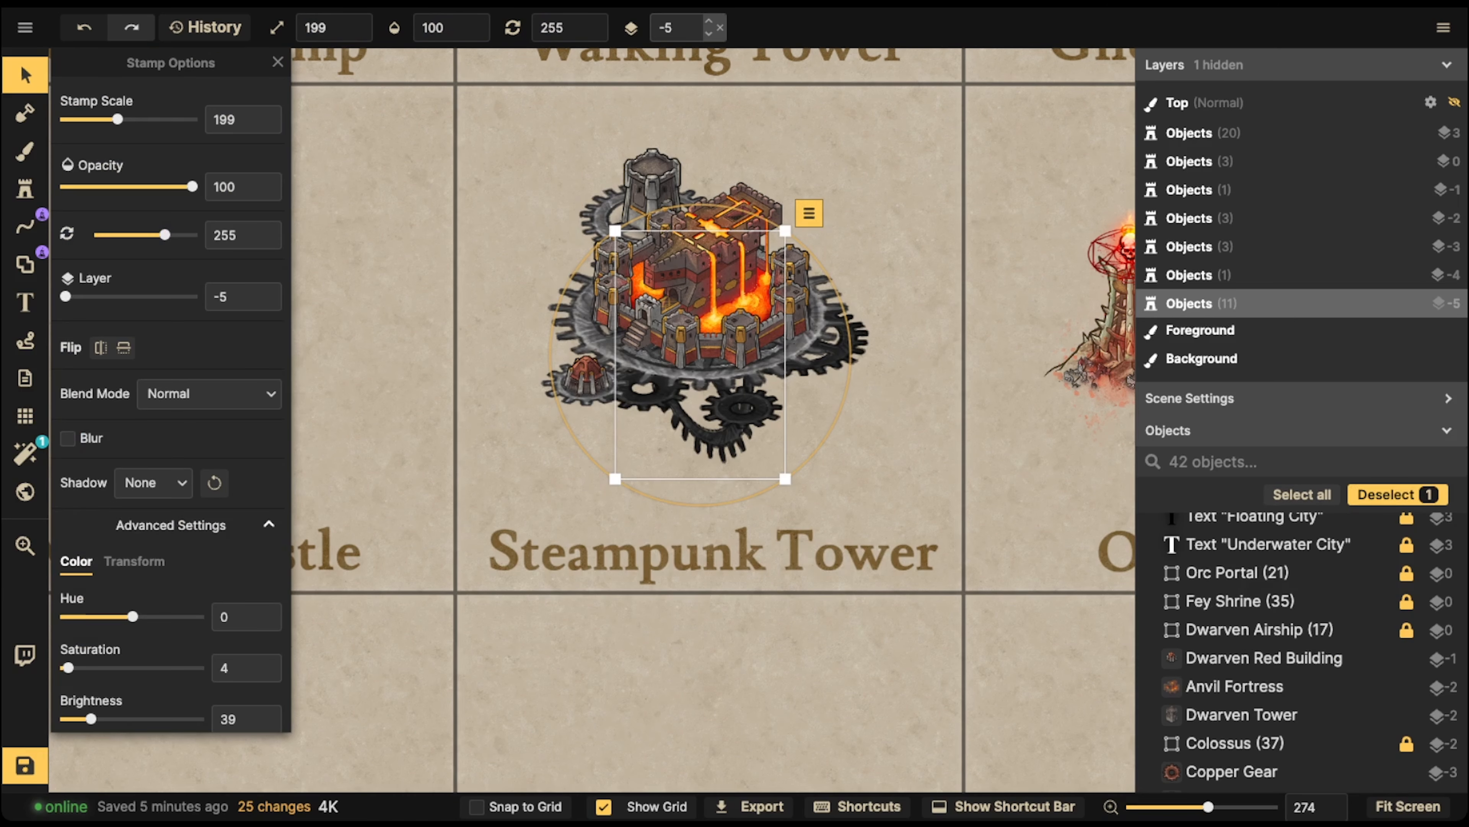
click(708, 21)
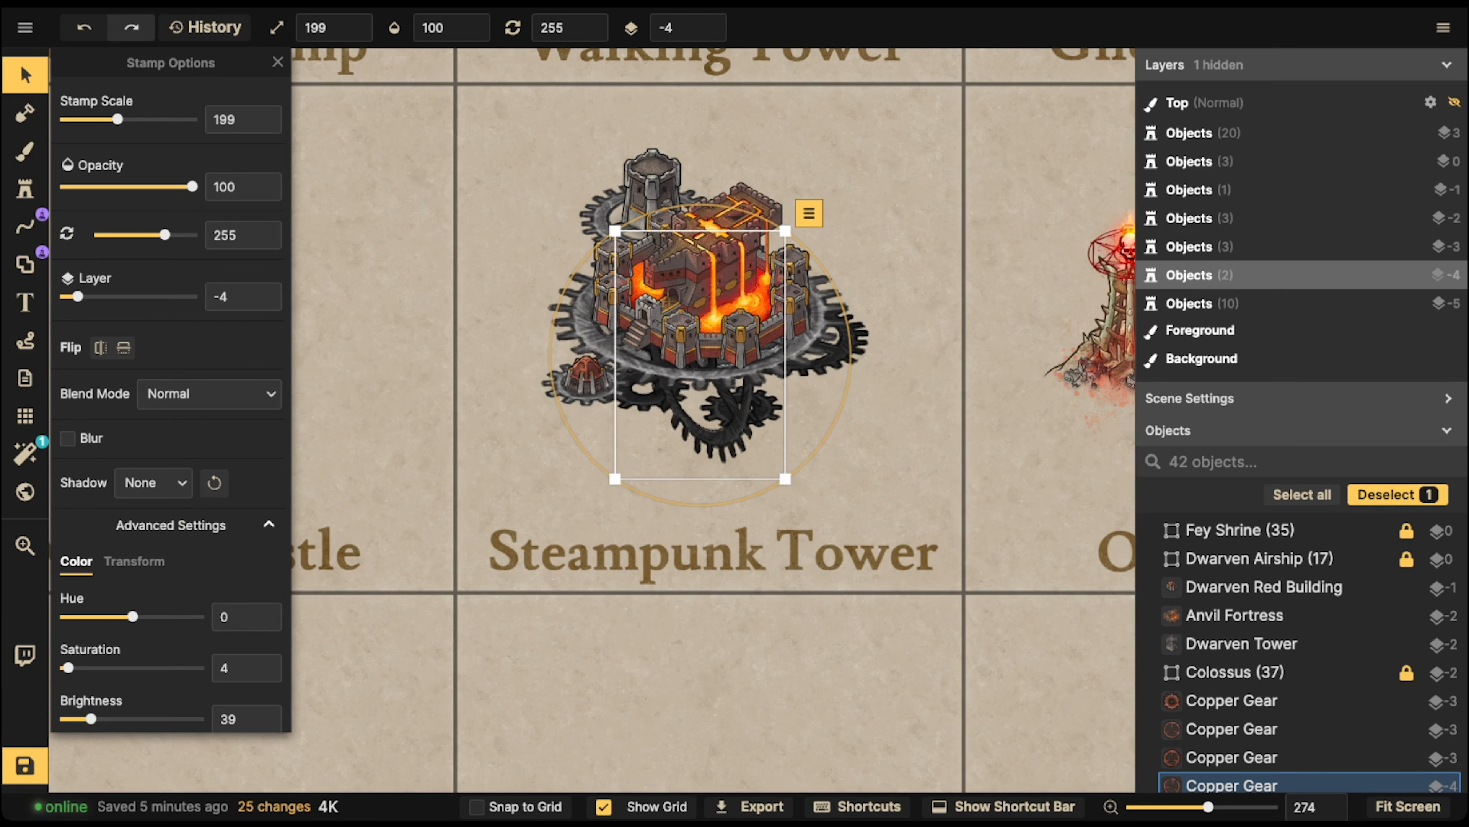
drag(717, 434, 724, 429)
key(Escape)
- Select all the Steampunk Tower pieces and move them slightly down and right within their cell
scroll(591, 221, down, 3)
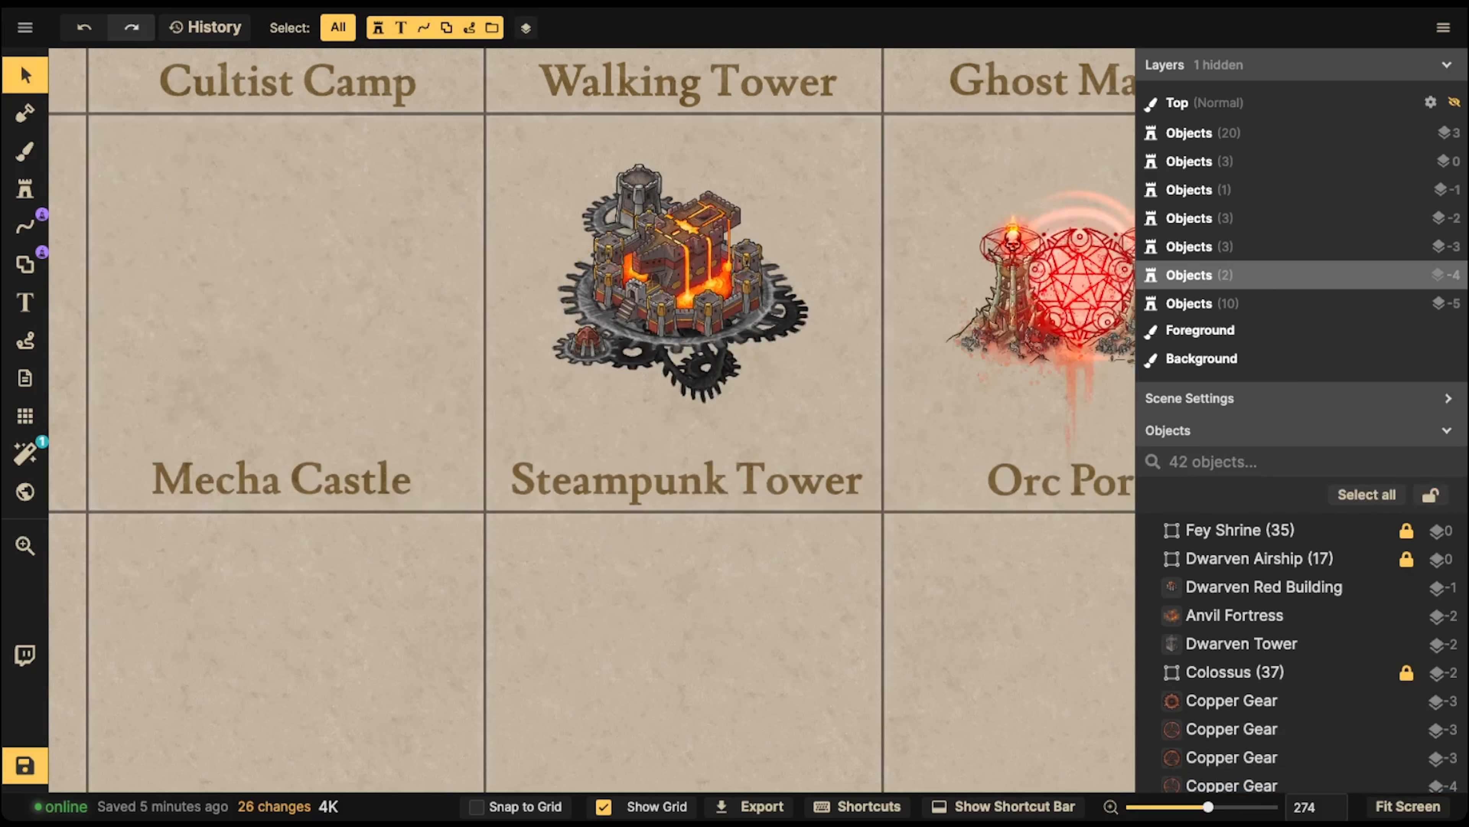
drag(519, 163, 813, 423)
mouse_move(681, 289)
mouse_down()
mouse_move(734, 351)
mouse_move(703, 303)
mouse_up()
key(Escape)
- Move the small scale 159 gear up behind the platform's lower-left side, shift the large hanging gear slightly left and rotate it to 270
click(731, 383)
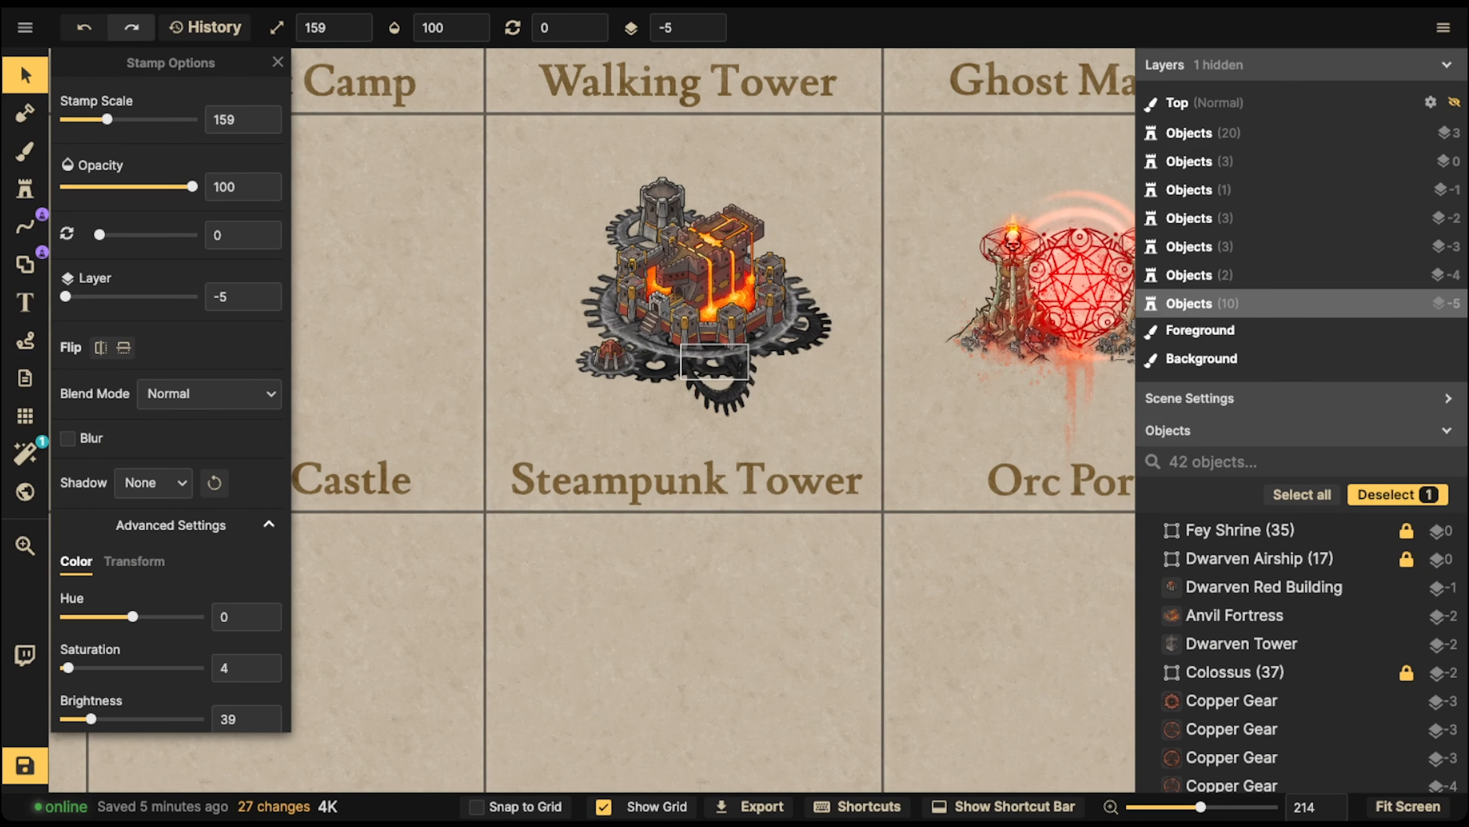
key(Escape)
drag(710, 360, 626, 341)
key(Escape)
drag(725, 396, 715, 393)
scroll(716, 393, up, 1)
key(Escape)
- Bring the right-hand dark gear down and inward under the platform, and shift the large hanging gear left to sit beside it
click(778, 340)
scroll(766, 335, up, 1)
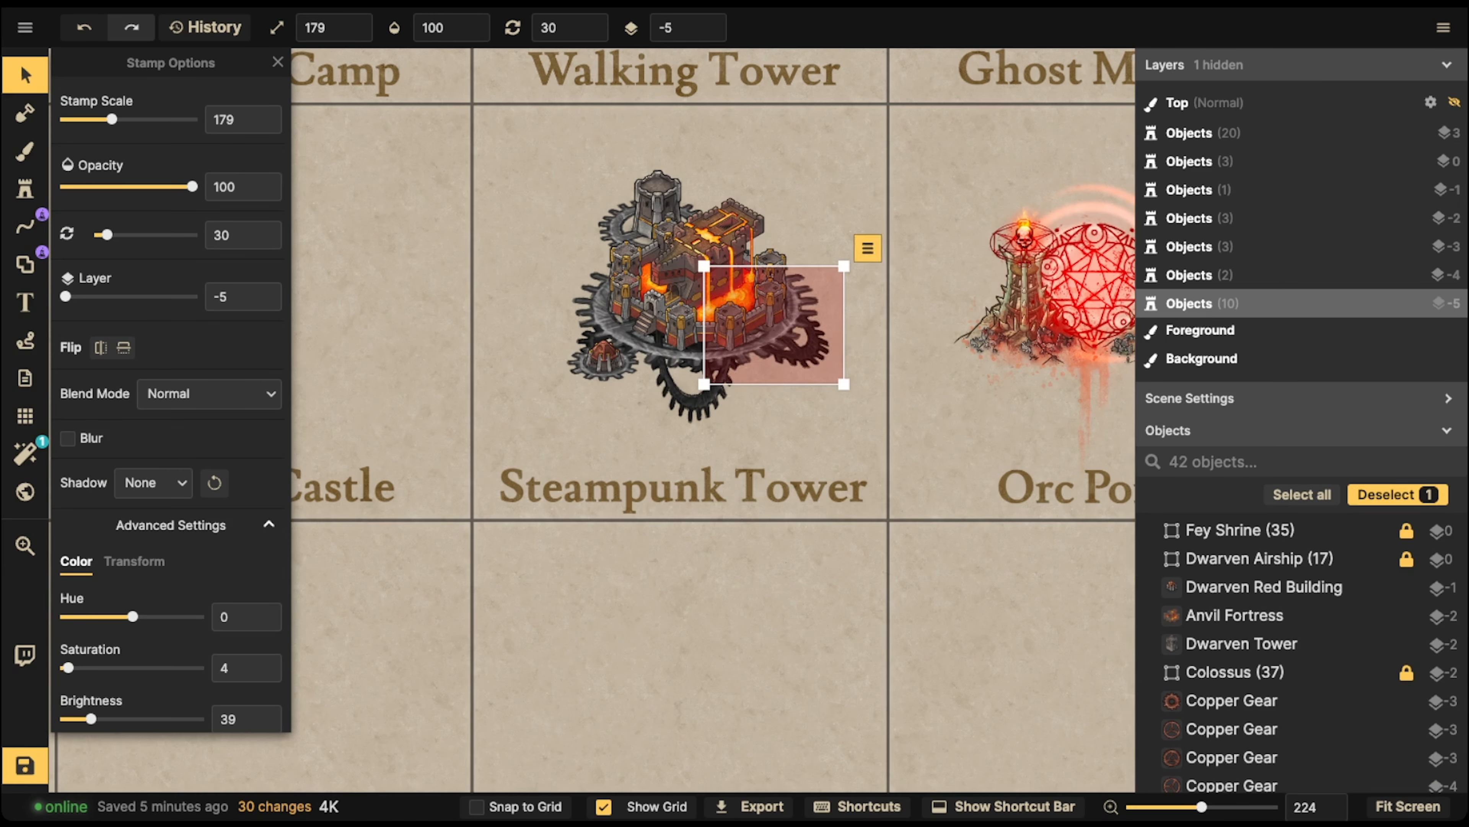
drag(803, 347, 765, 366)
key(Escape)
click(738, 367)
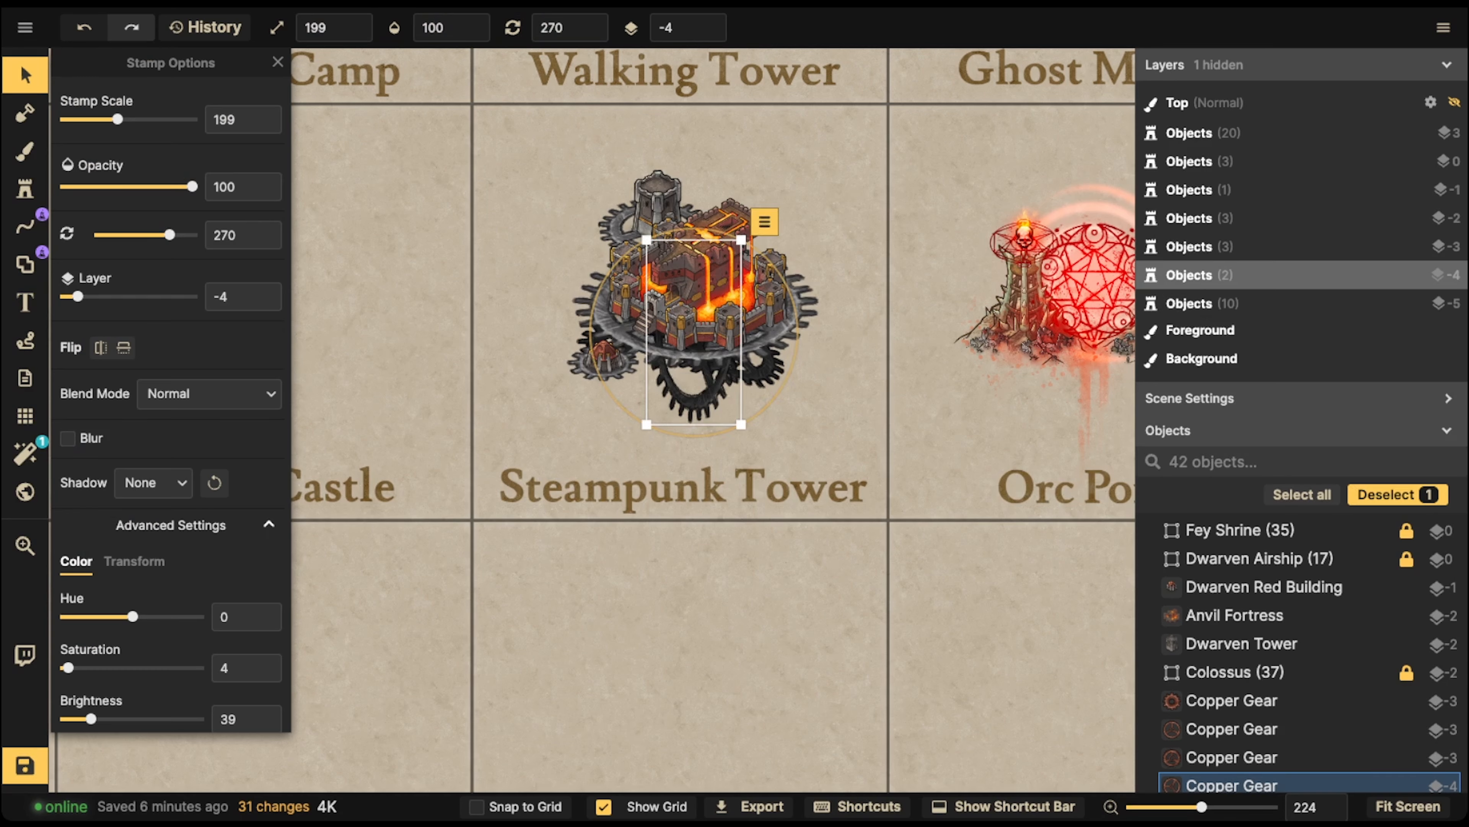
drag(683, 396, 682, 396)
key(Escape)
click(765, 367)
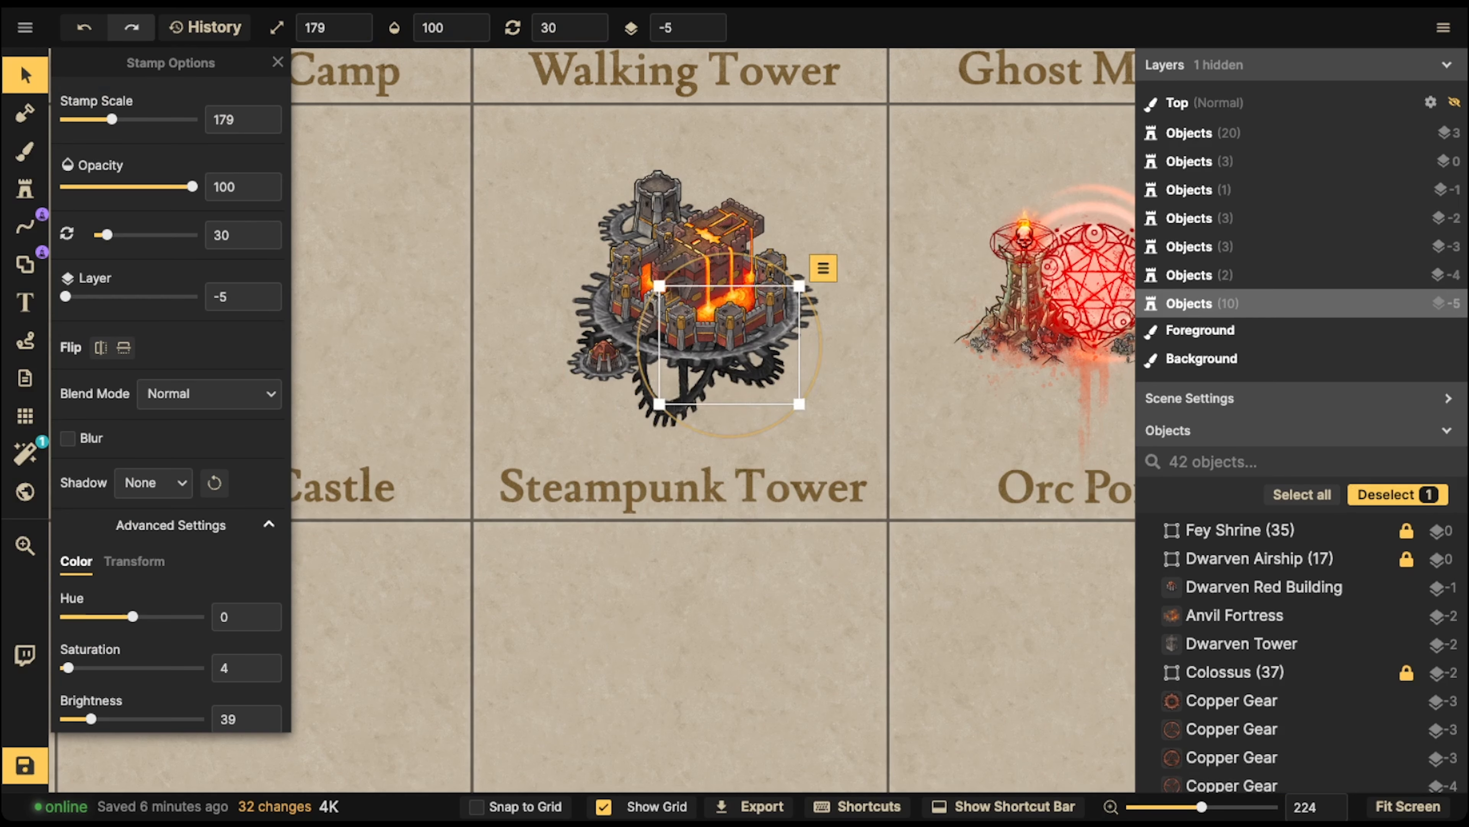
scroll(764, 367, up, 1)
drag(765, 367, 766, 363)
key(Escape)
- Select all the tower pieces and move them slightly up in the Steampunk Tower cell
drag(500, 165, 742, 362)
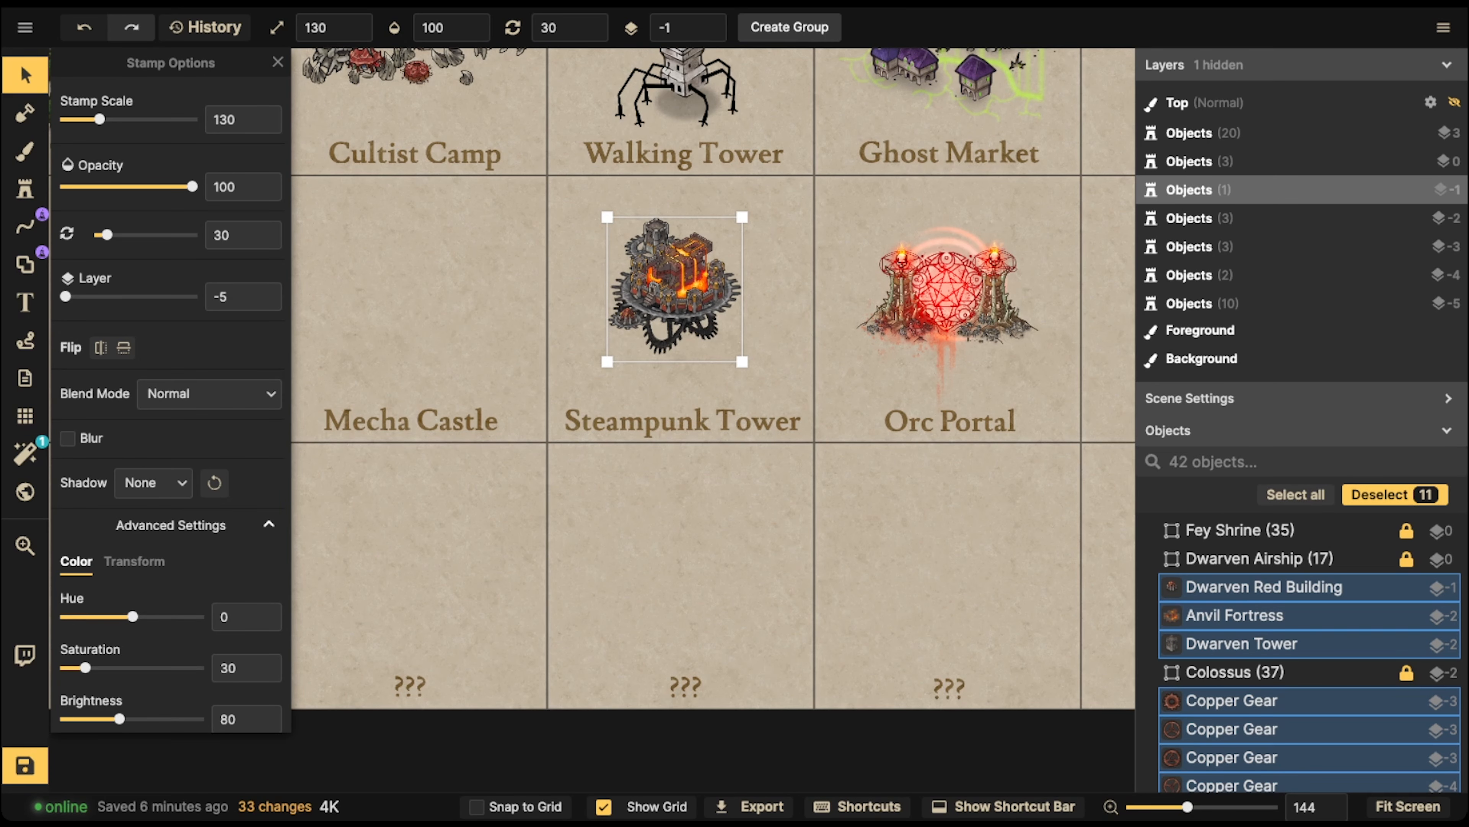
drag(685, 294, 688, 285)
click(889, 347)
scroll(889, 348, down, 2)
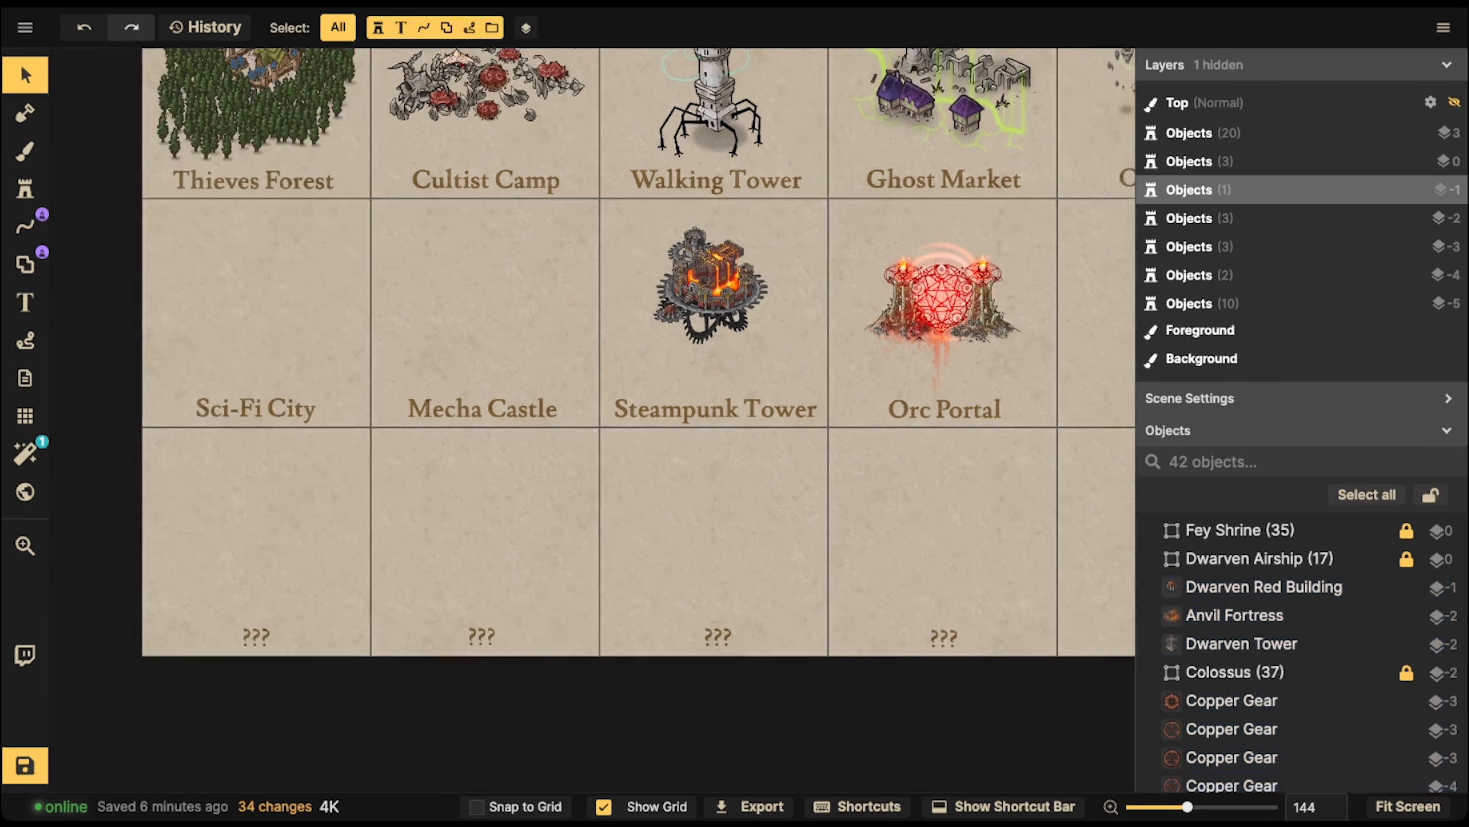
- Copy the black ground-shadow shape out of the Colossus group and paste it beneath the floating Steampunk Tower at size 102
key(space)
drag(889, 347, 518, 534)
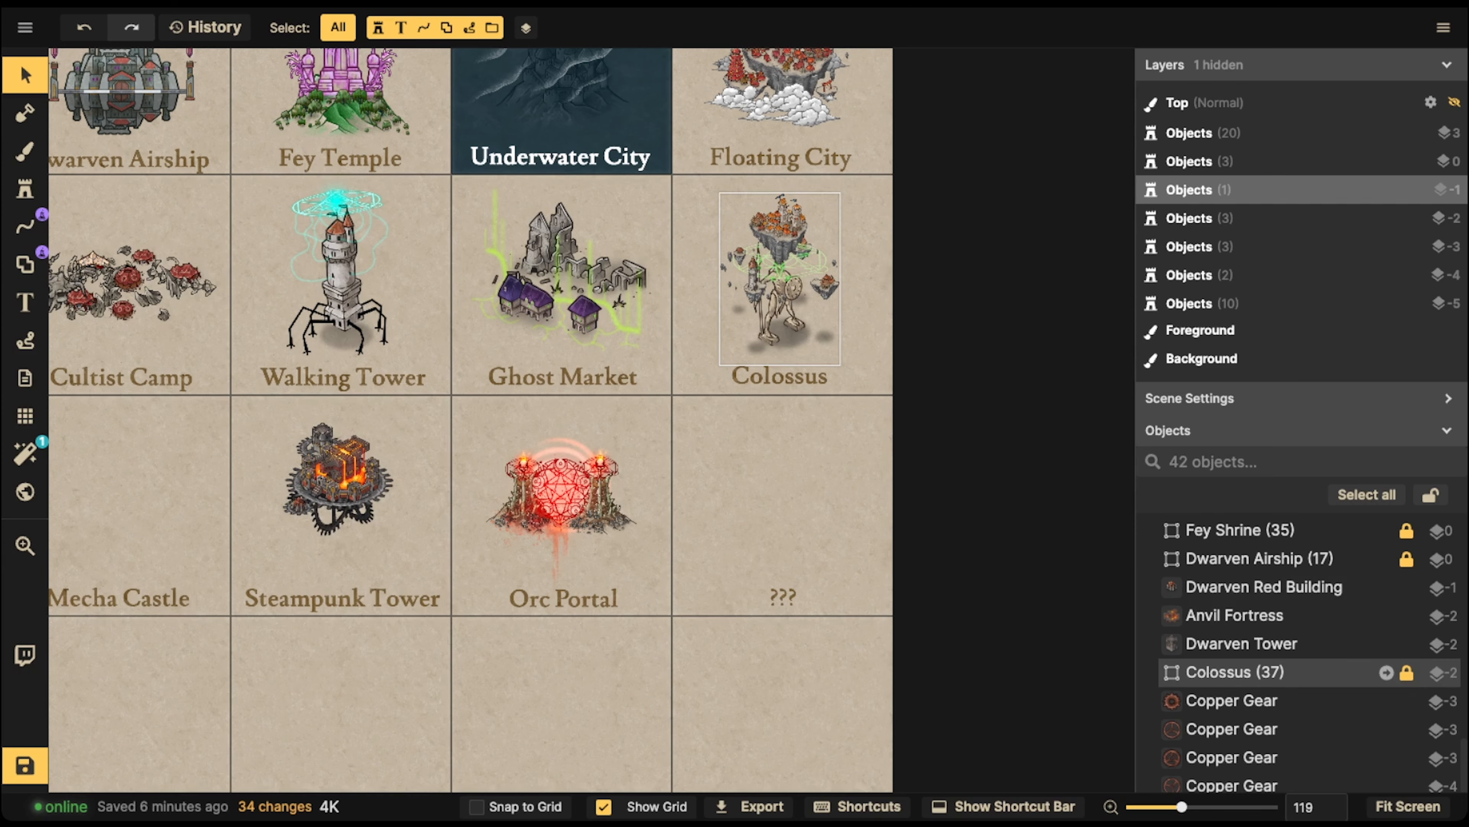
double_click(780, 284)
click(786, 334)
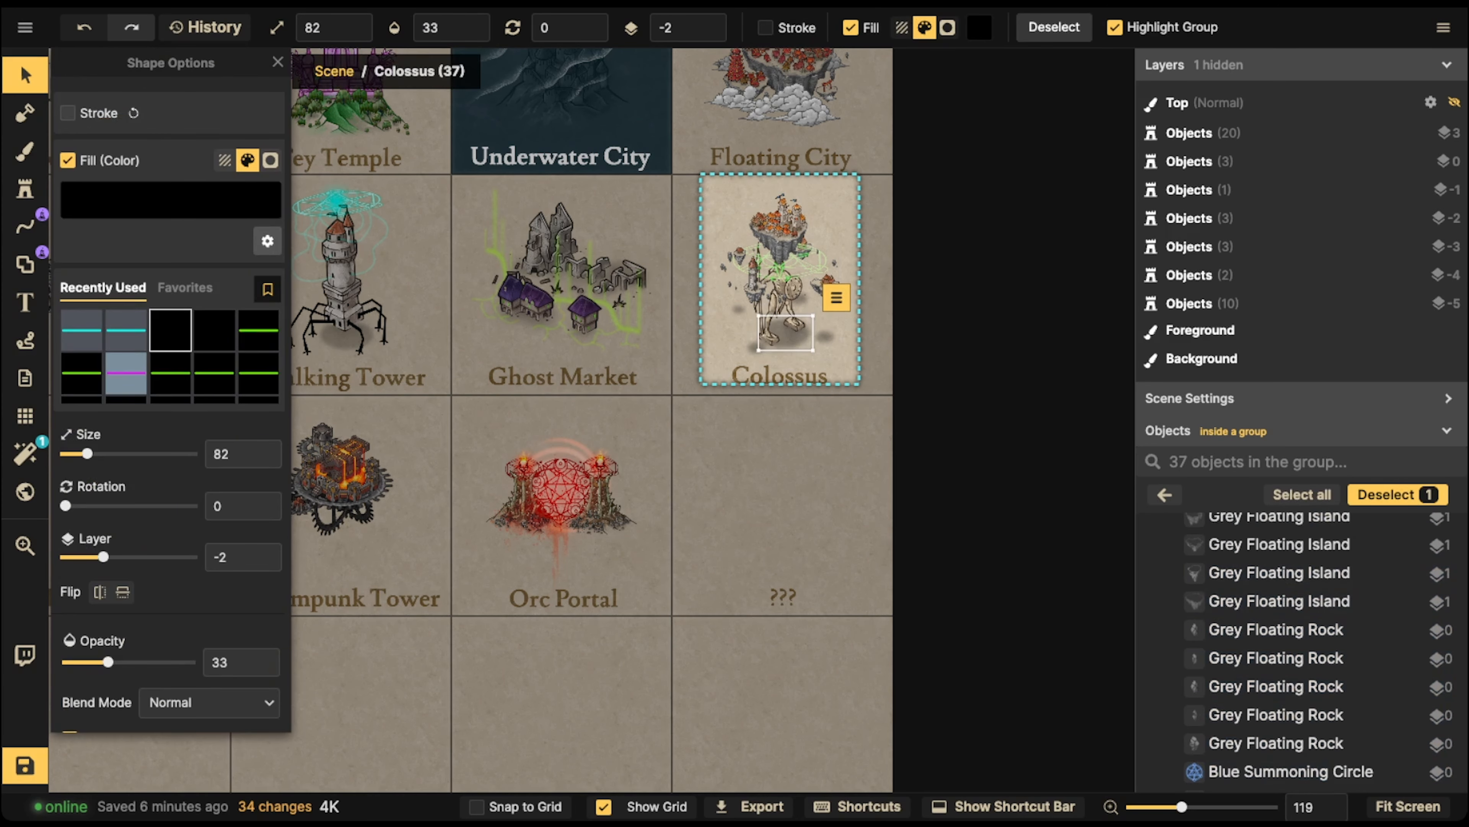
key(Escape)
key(space)
drag(786, 334, 918, 208)
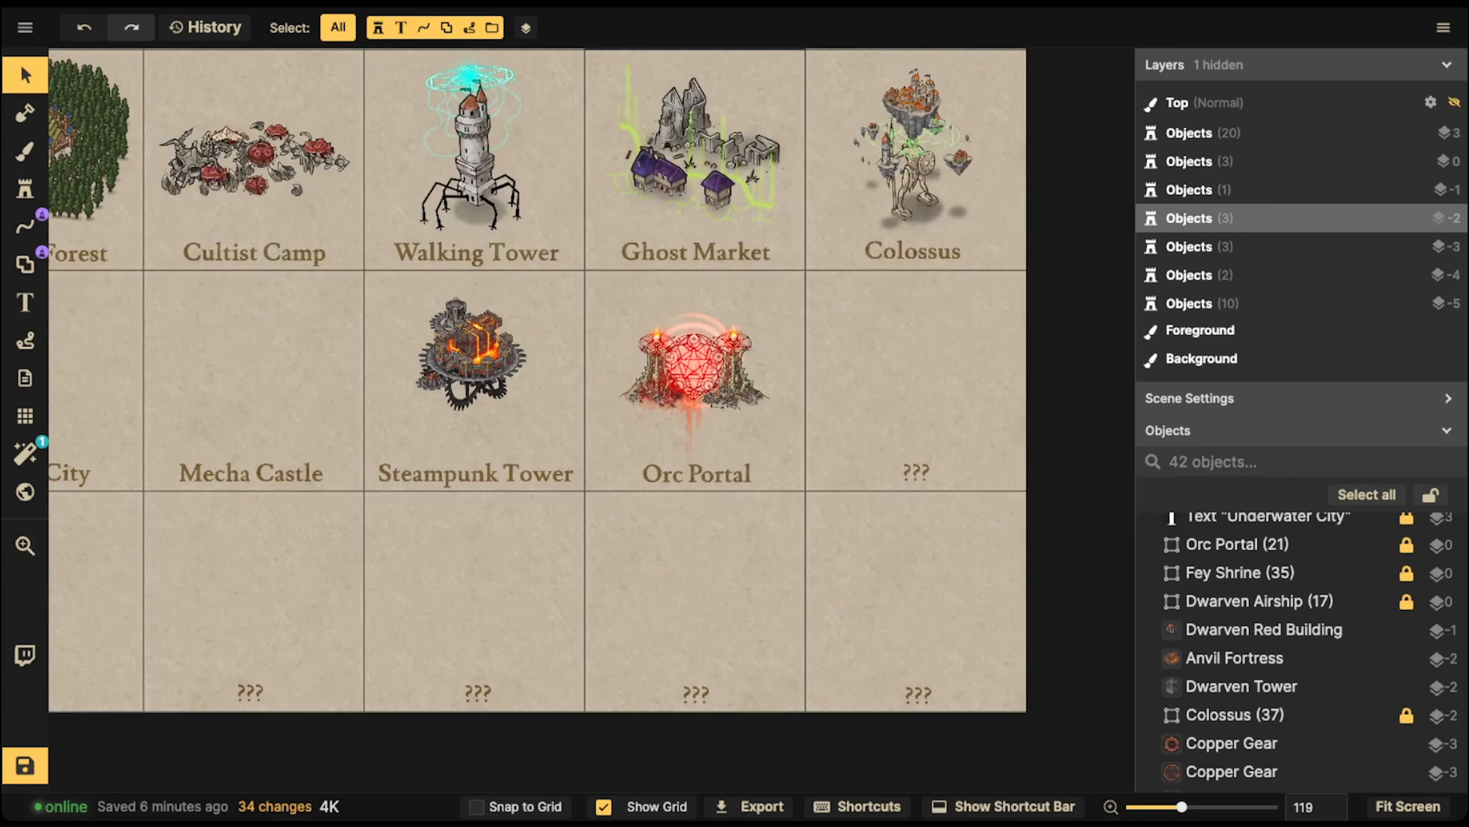
key(ctrl+v)
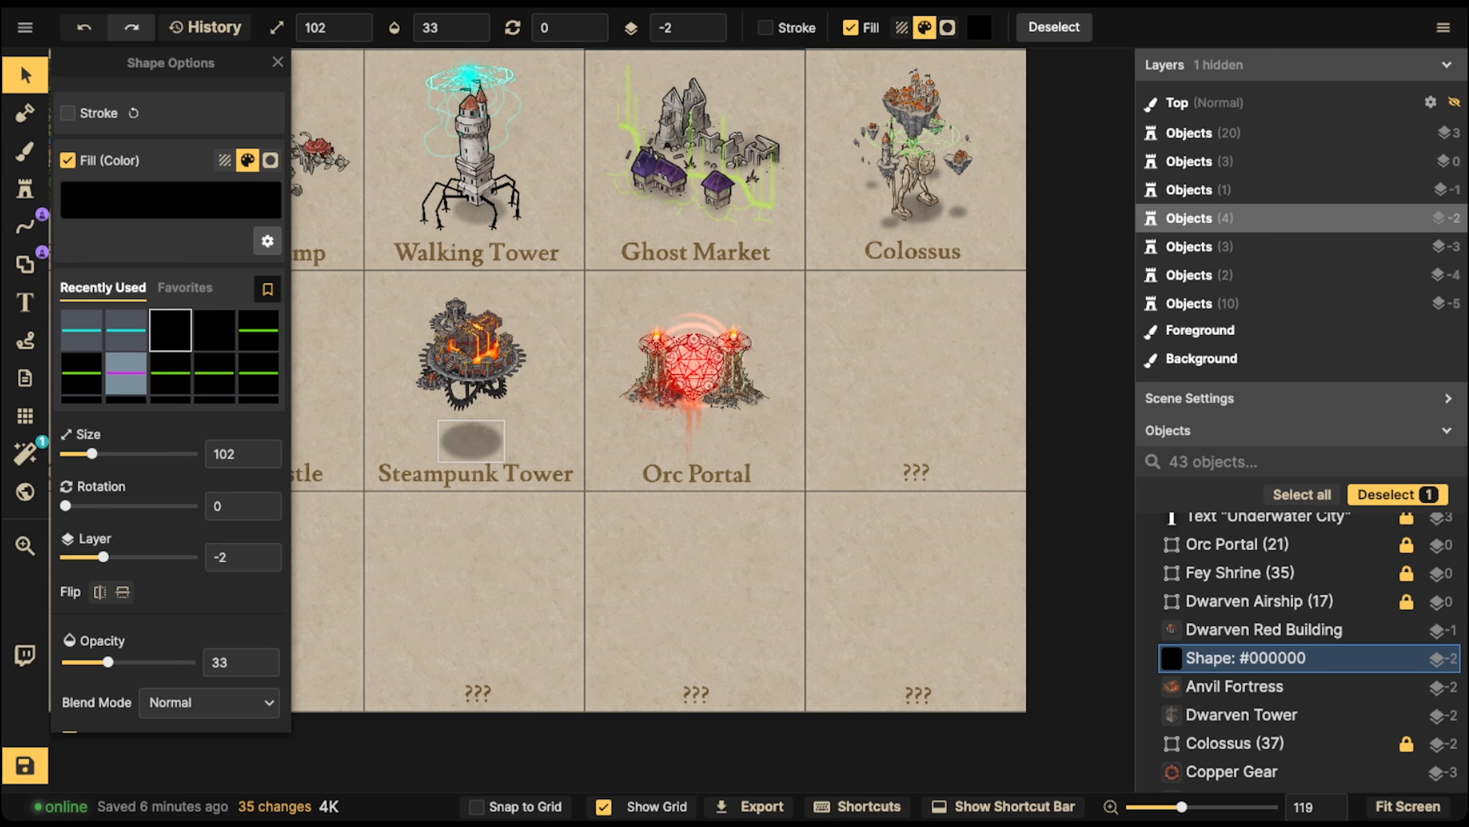
key(Escape)
- Nudge the tower and its ground shadow up together, and lower the tower pieces alone closer to the shadow
drag(503, 414, 516, 425)
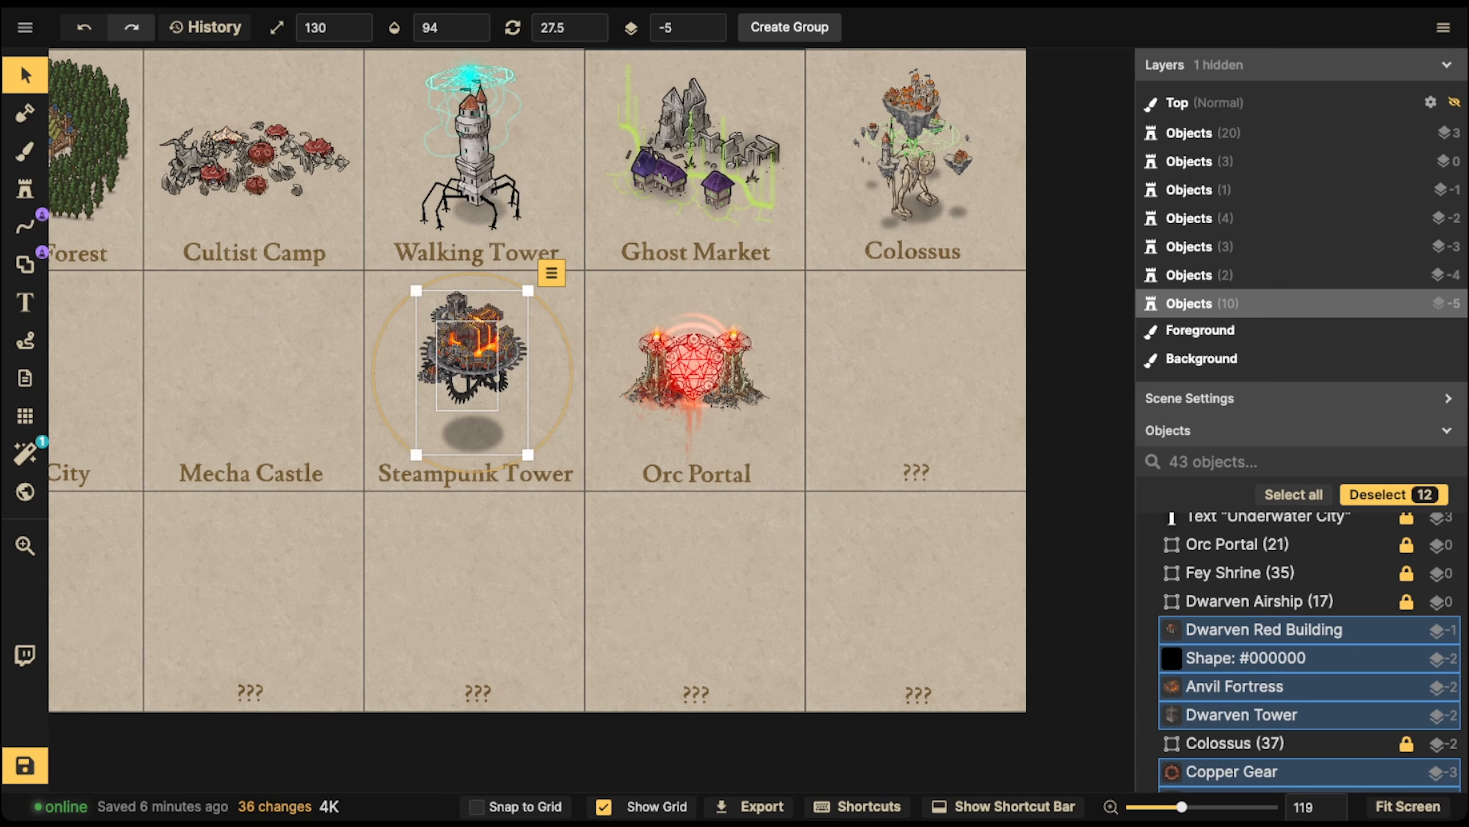
key(Escape)
scroll(503, 486, up, 1)
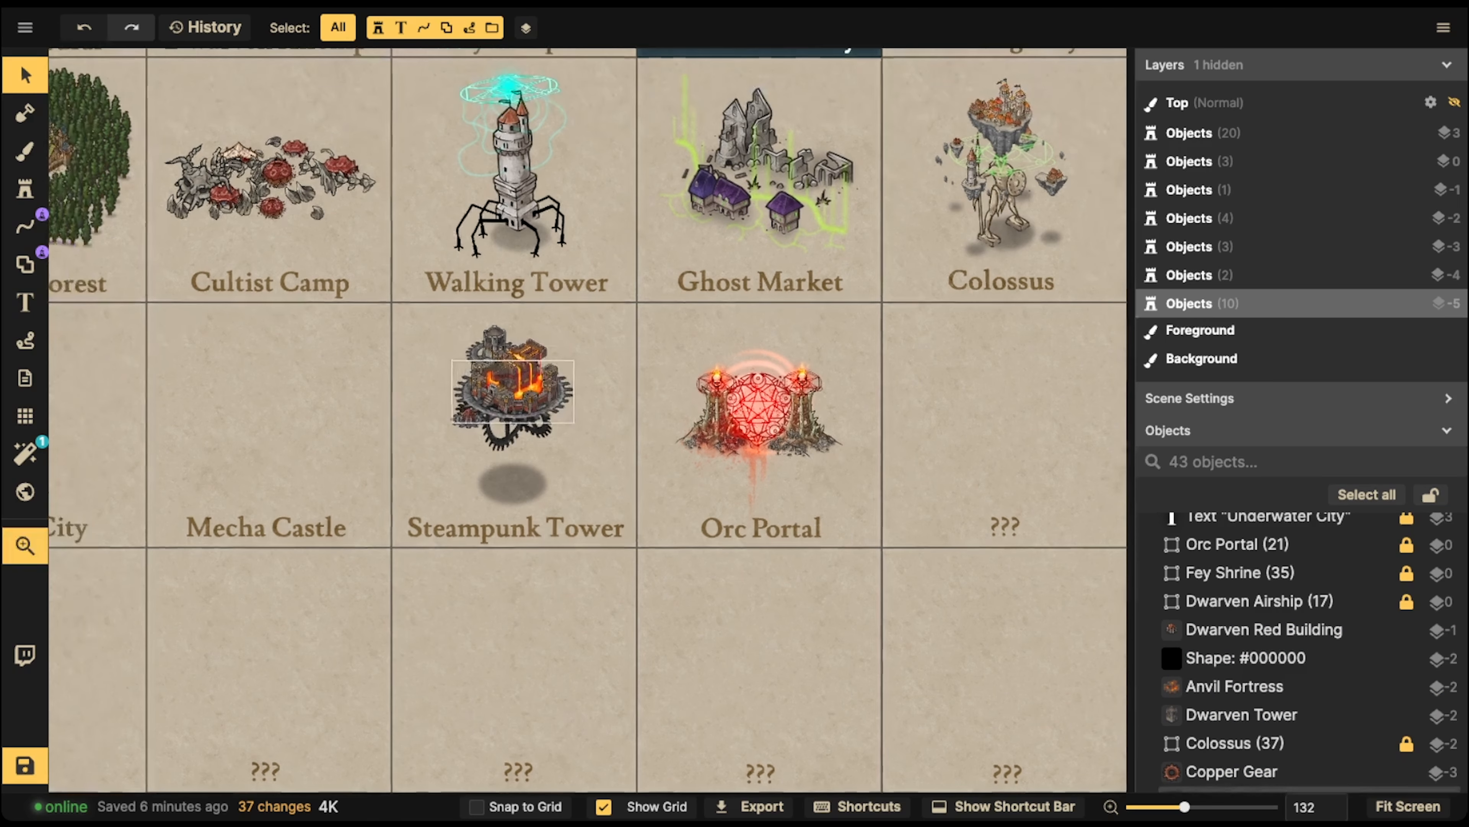
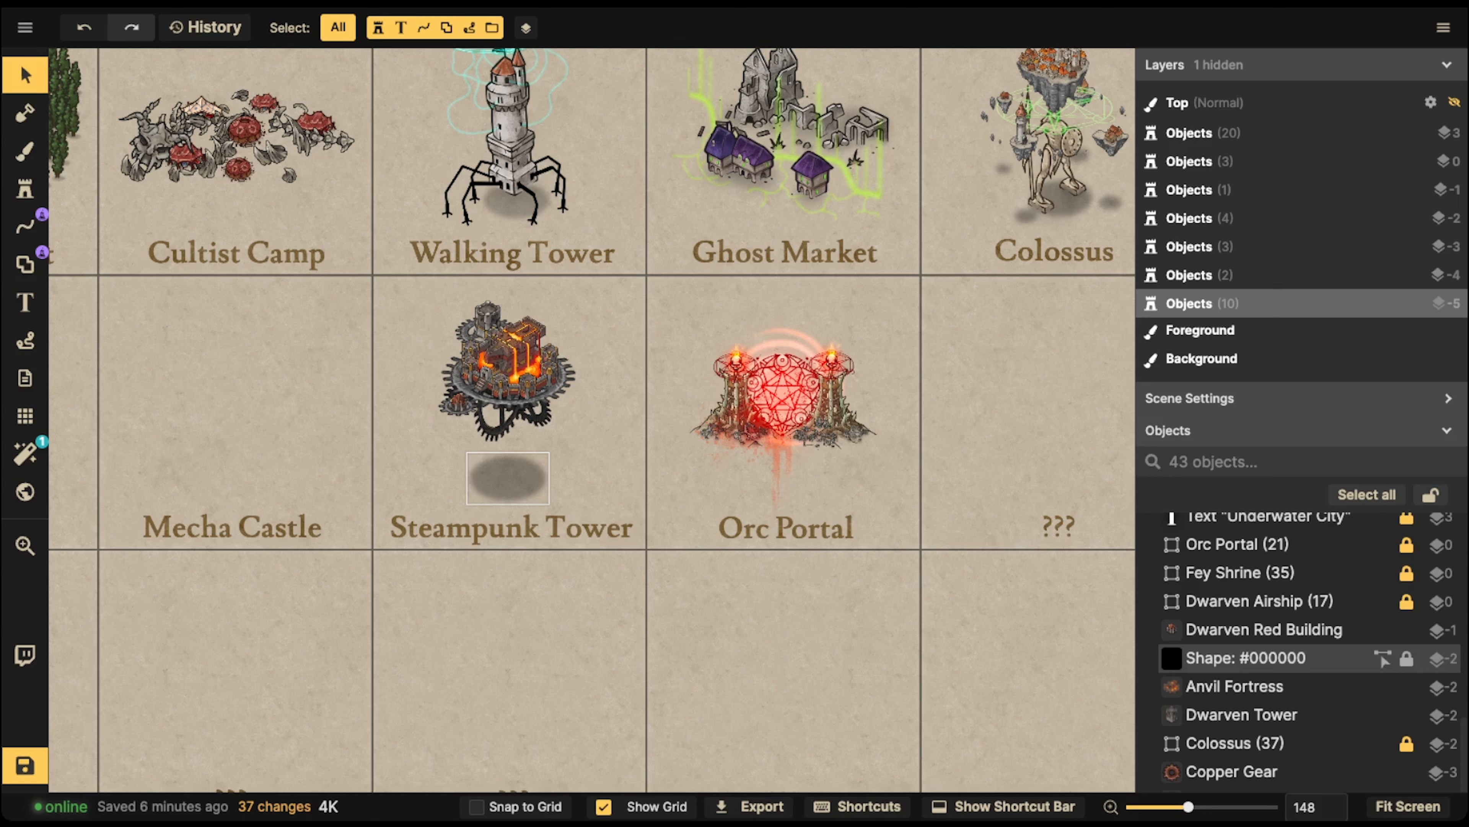
scroll(544, 327, up, 1)
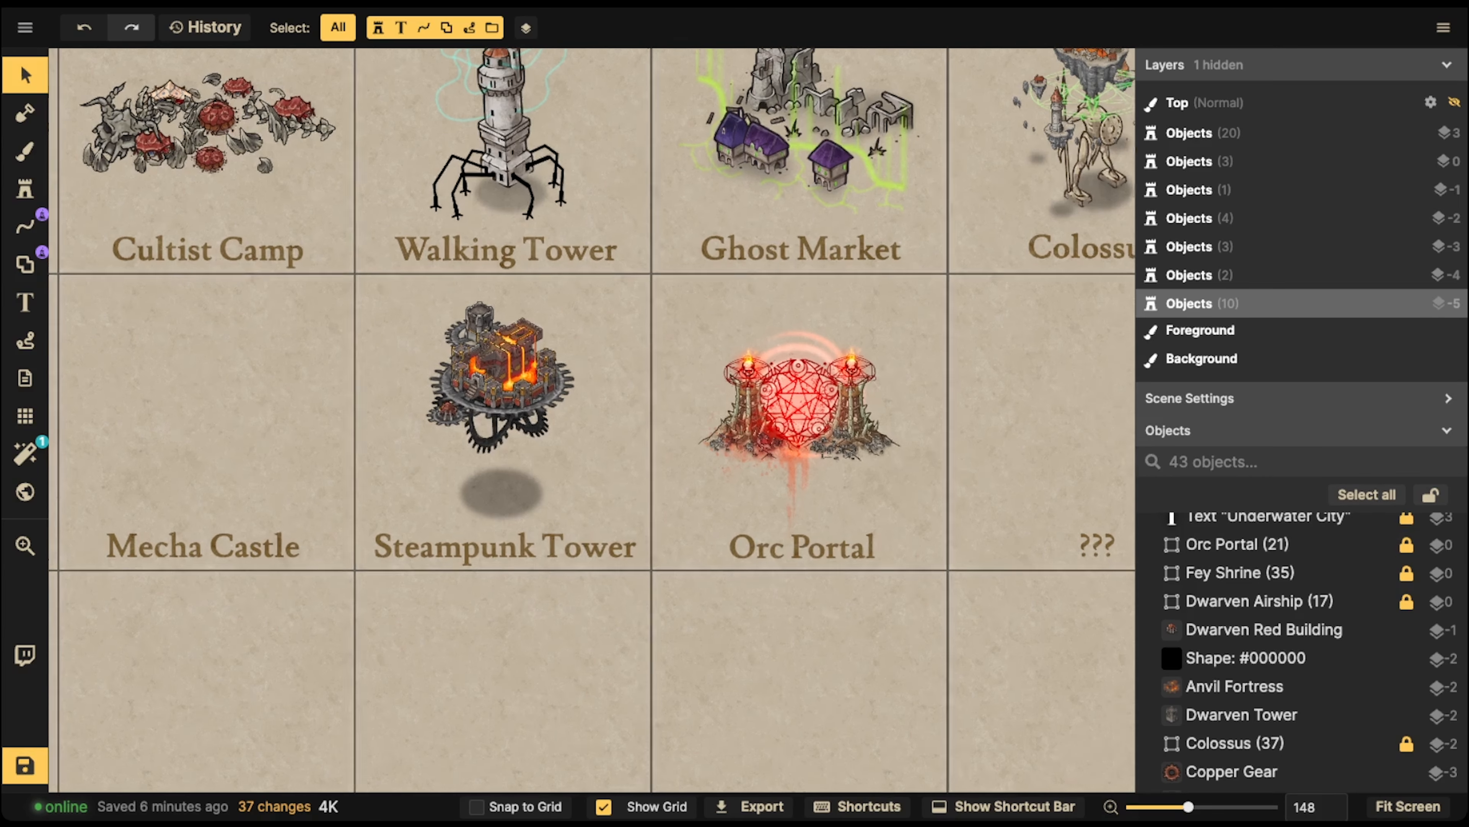
drag(392, 305, 561, 458)
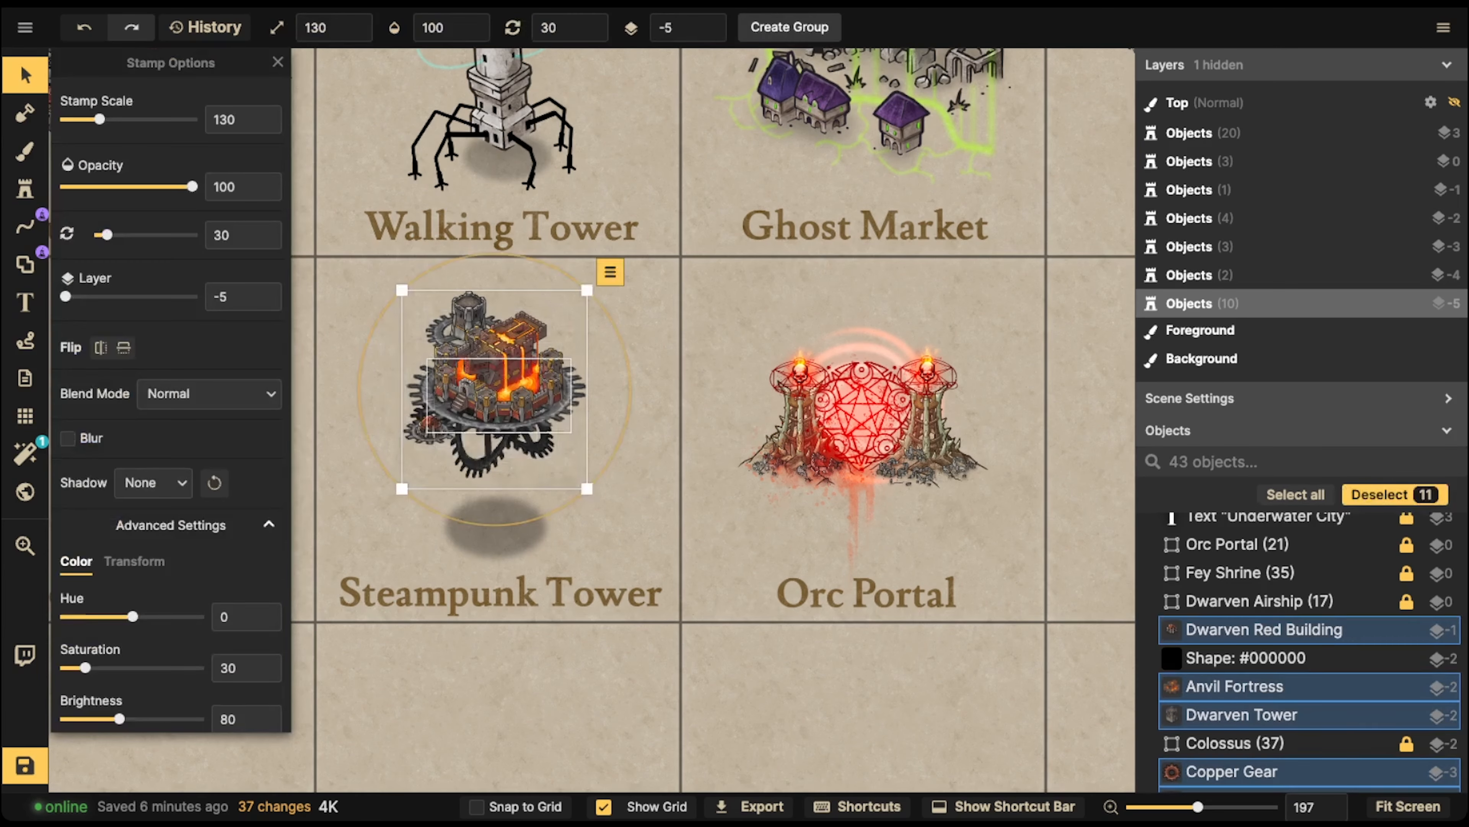
drag(502, 394, 503, 419)
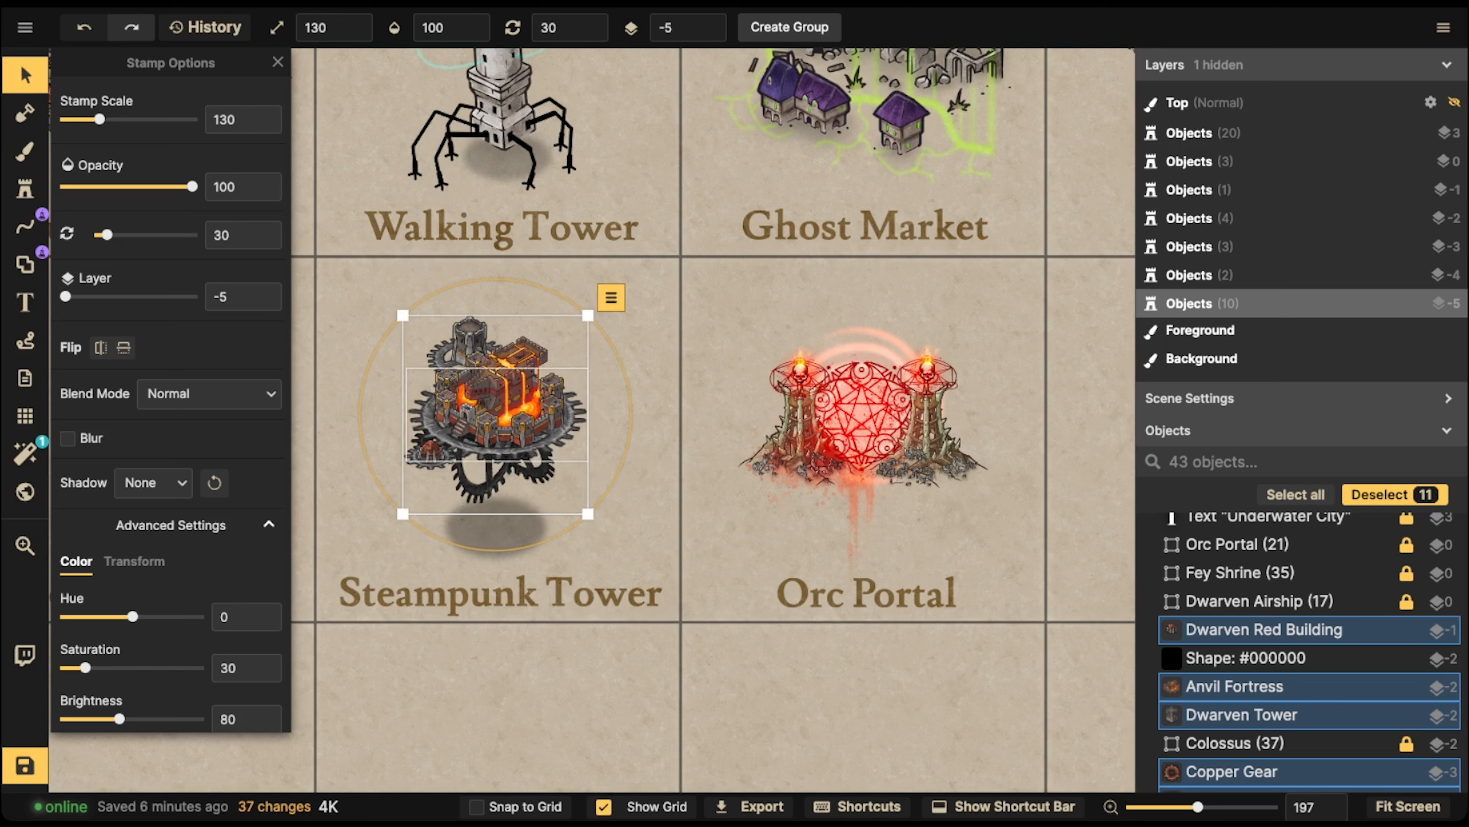
- Search the stamp catalog for "smoke" and choose the dark smoke plume with a fiery base
click(25, 189)
click(111, 168)
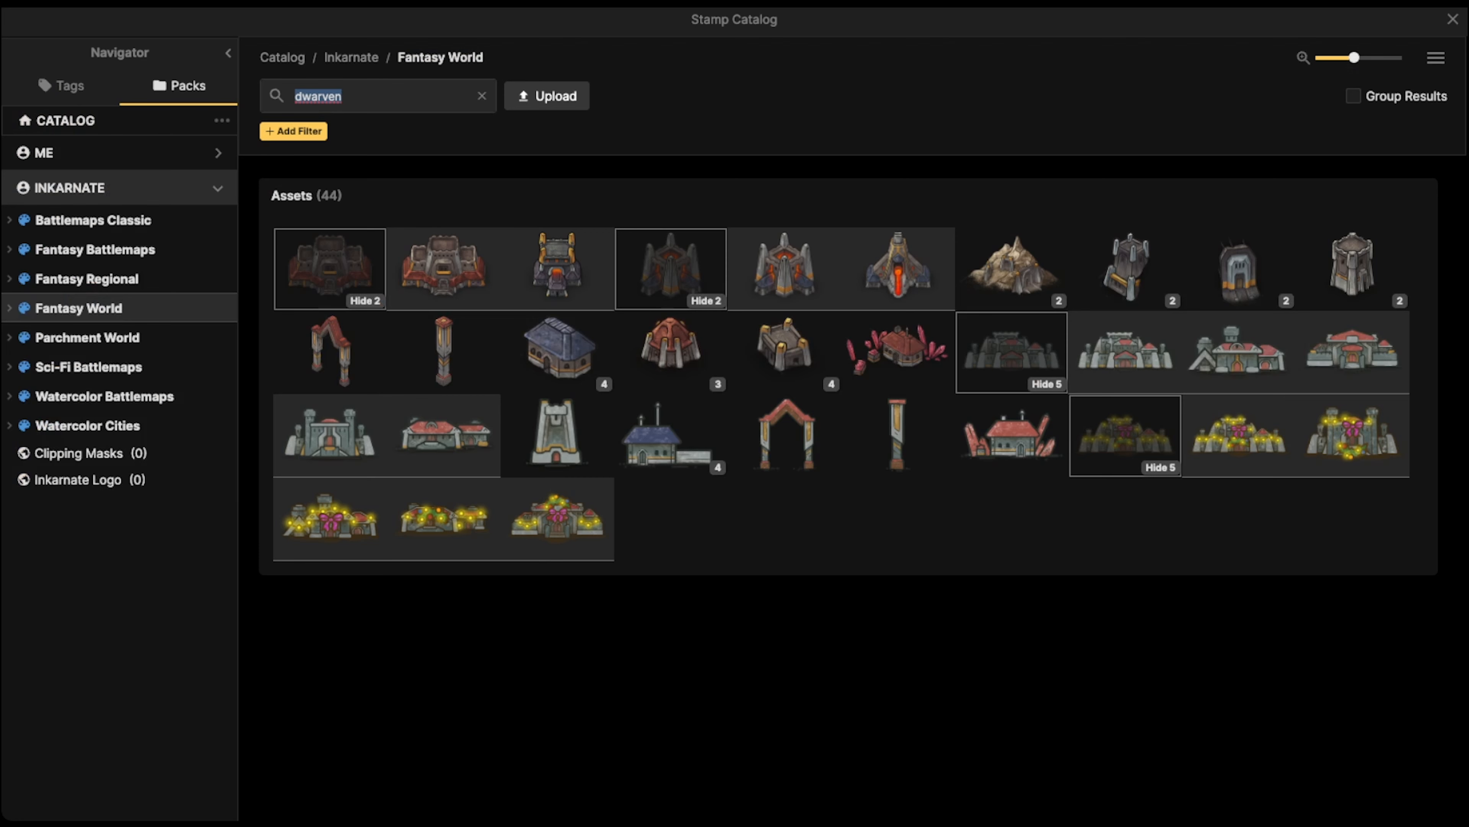
text(sm)
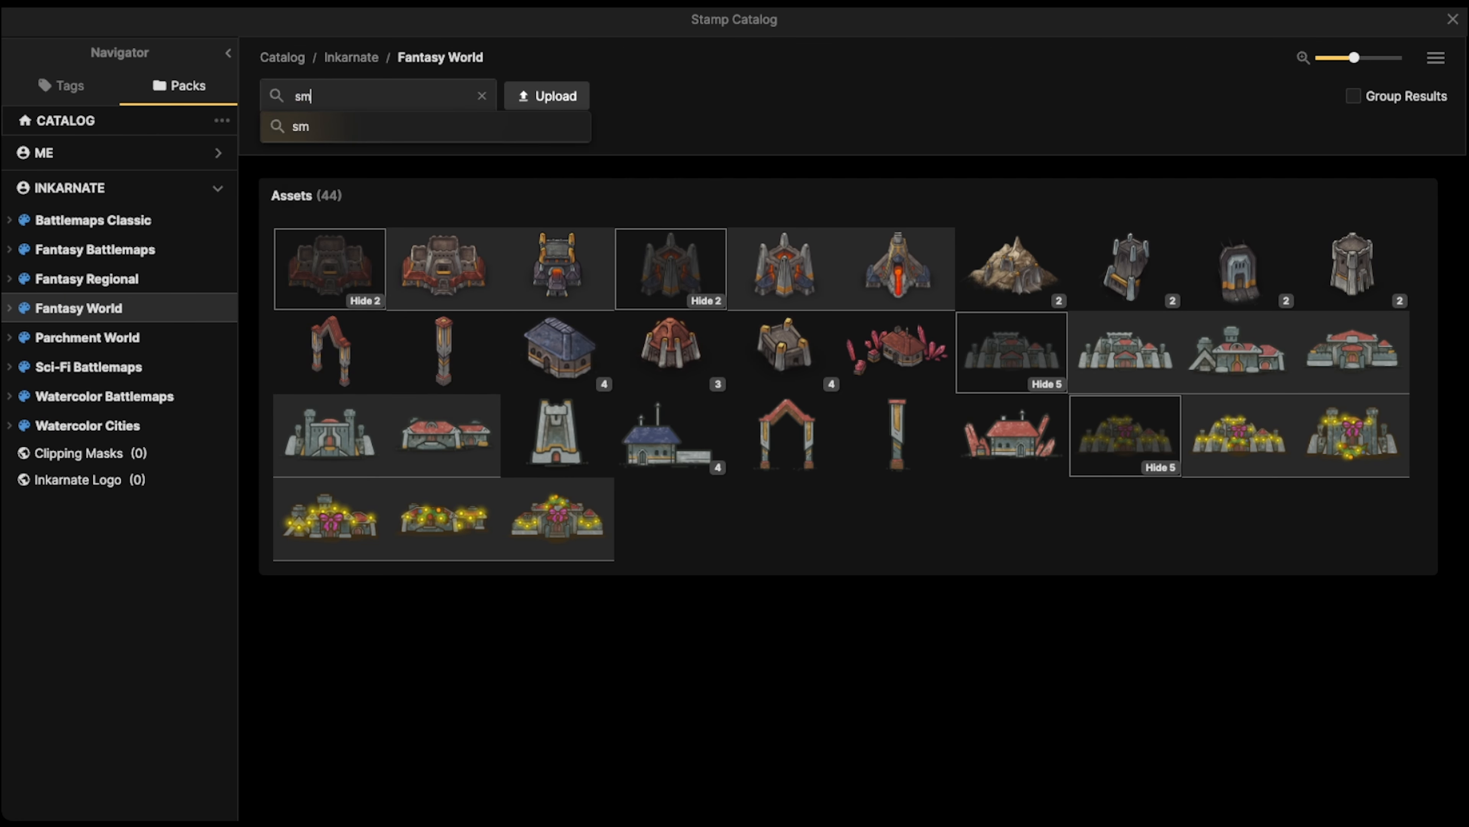
text(oke)
key(Return)
click(443, 269)
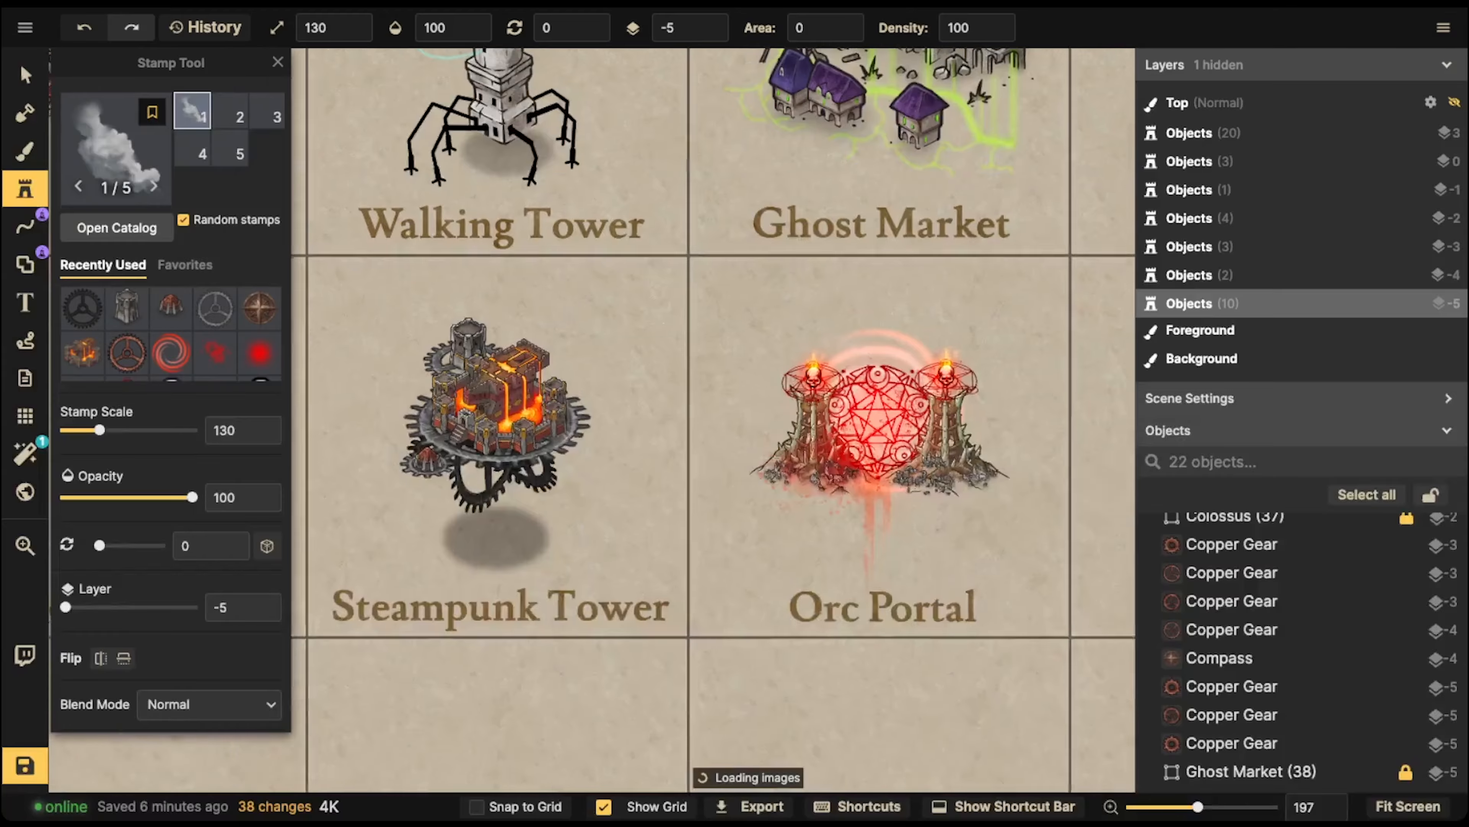
scroll(520, 266, up, 3)
click(116, 156)
click(328, 269)
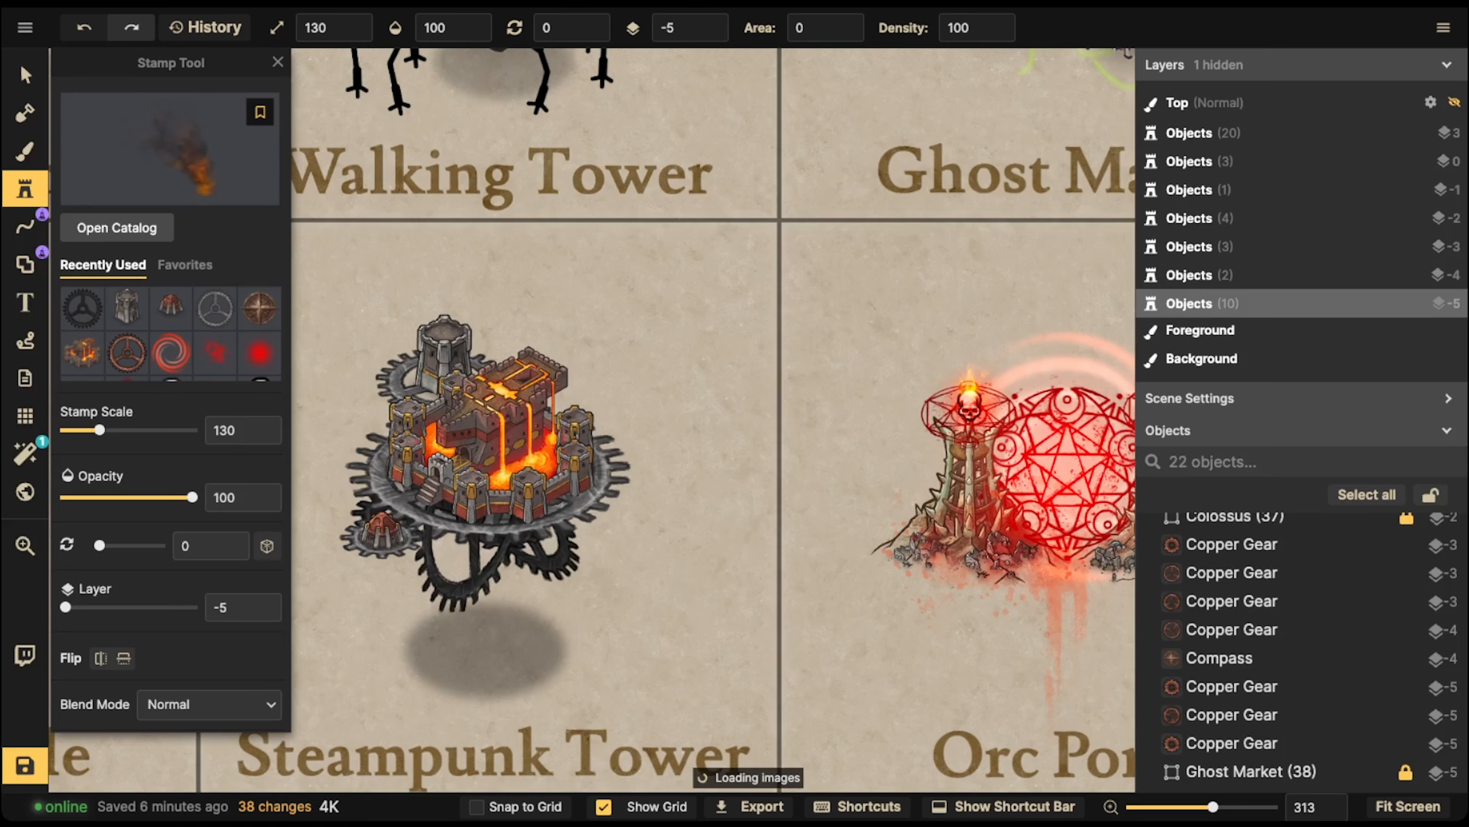
- Set the fiery smoke stamp to scale 140 and rotation 0, flip it horizontally and assign it to layer 5
scroll(511, 333, up, 4)
scroll(471, 255, up, 1)
key(f)
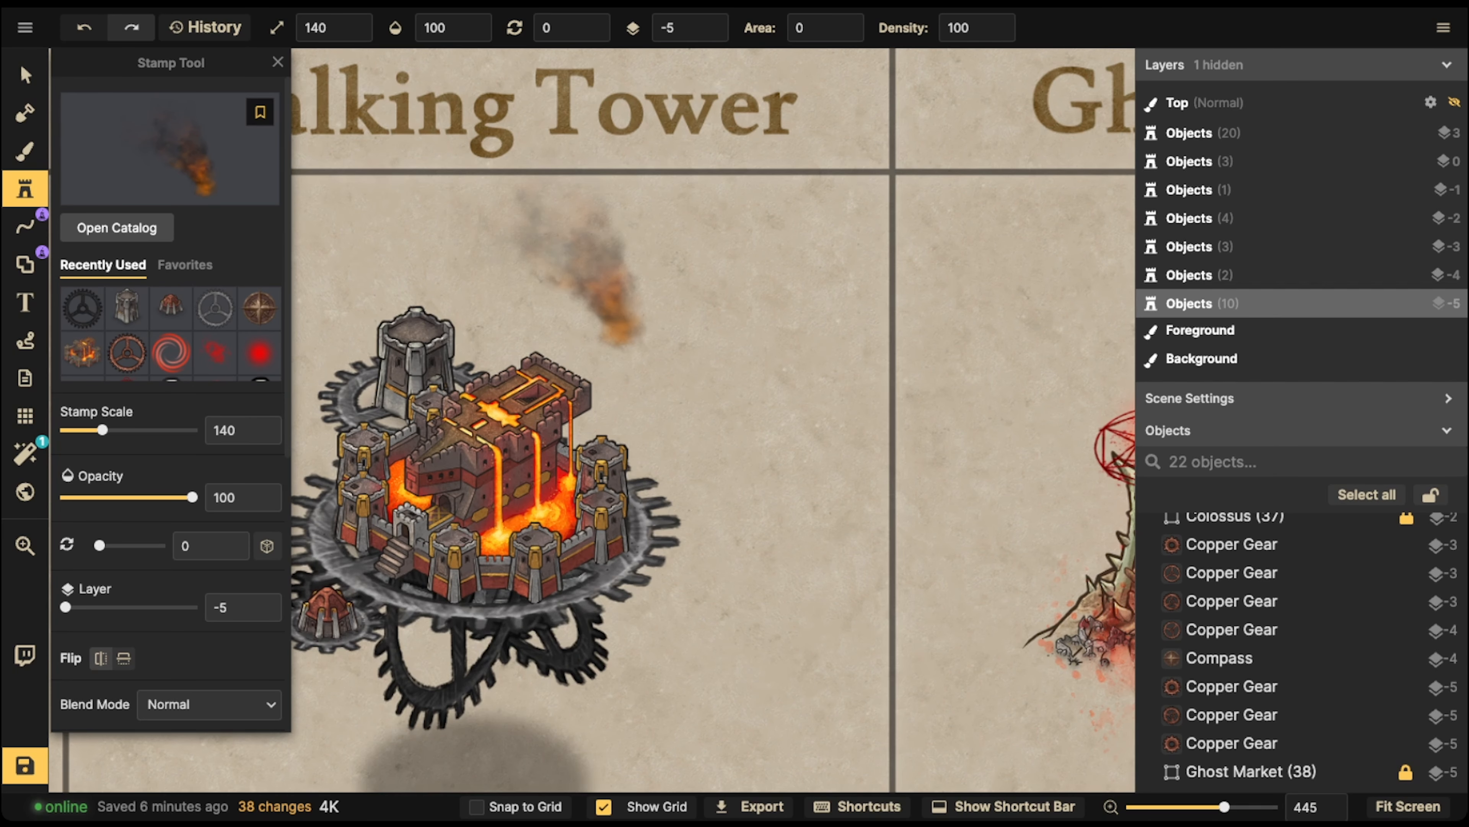
scroll(683, 324, up, 5)
scroll(694, 347, down, 6)
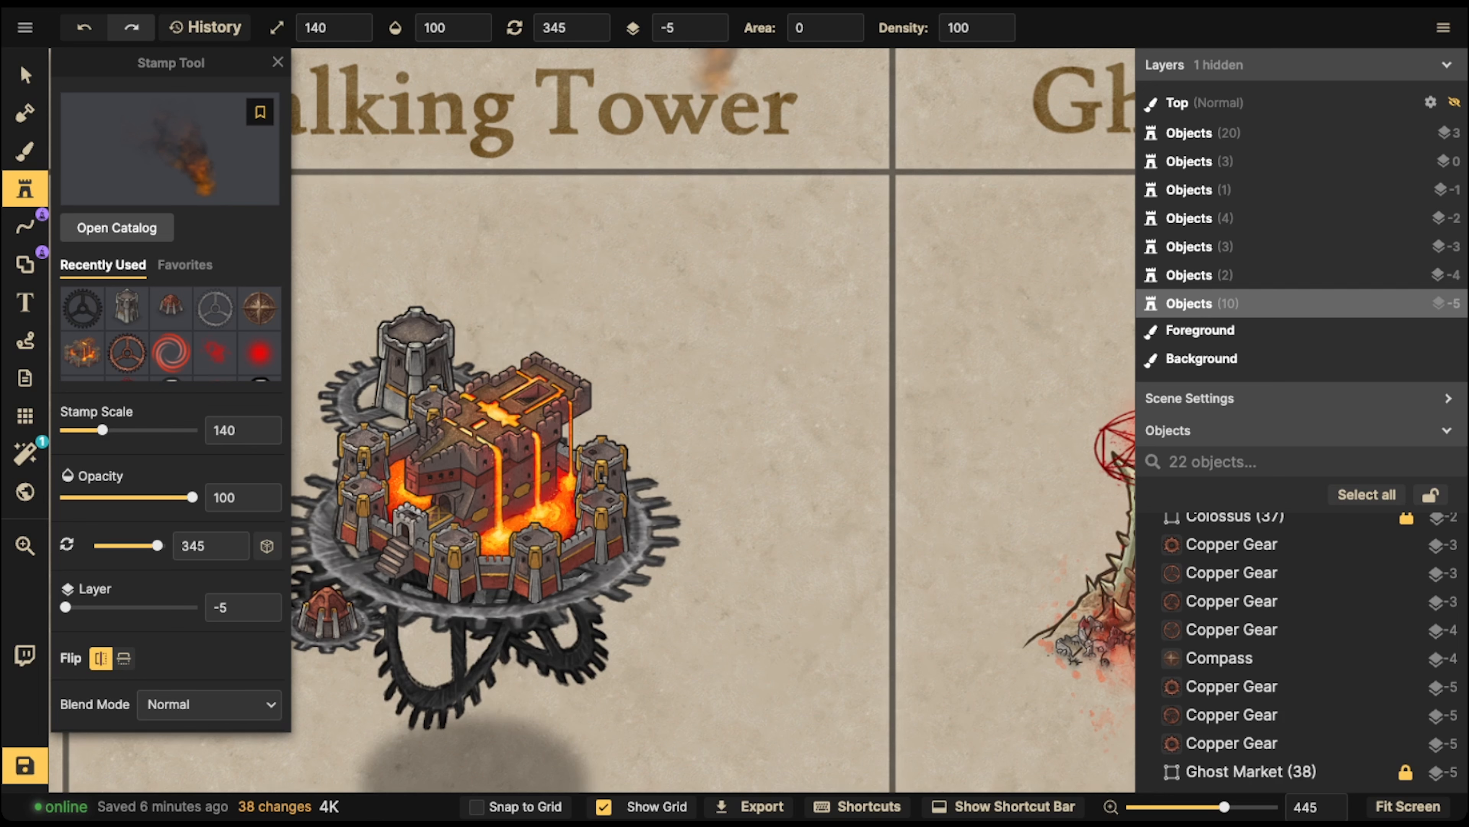
click(711, 20)
scroll(556, 315, up, 2)
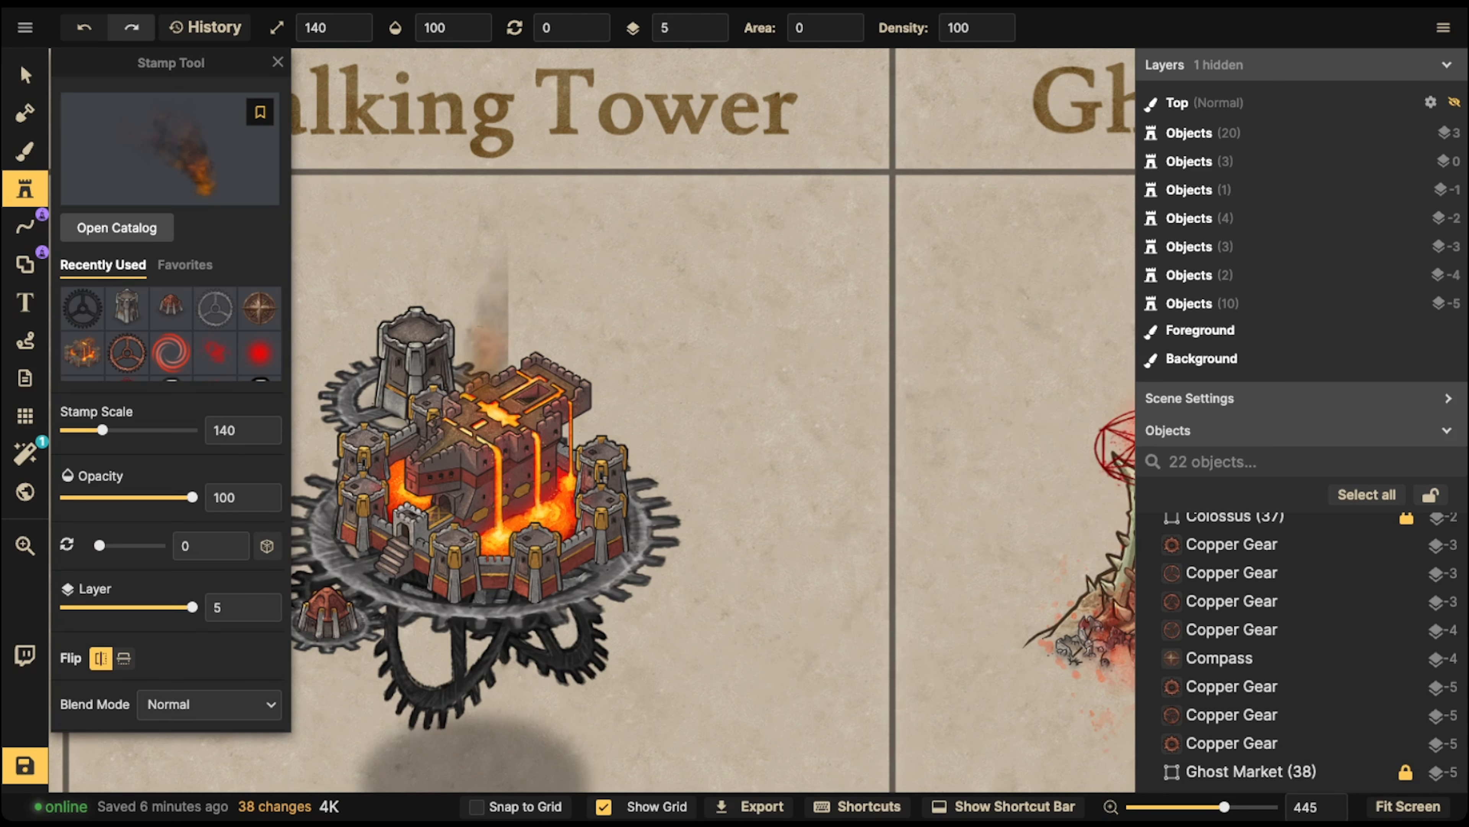
- Place three fiery smoke plumes on the fortress: on its top, over the right-hand towers and on its left side
click(570, 320)
click(604, 414)
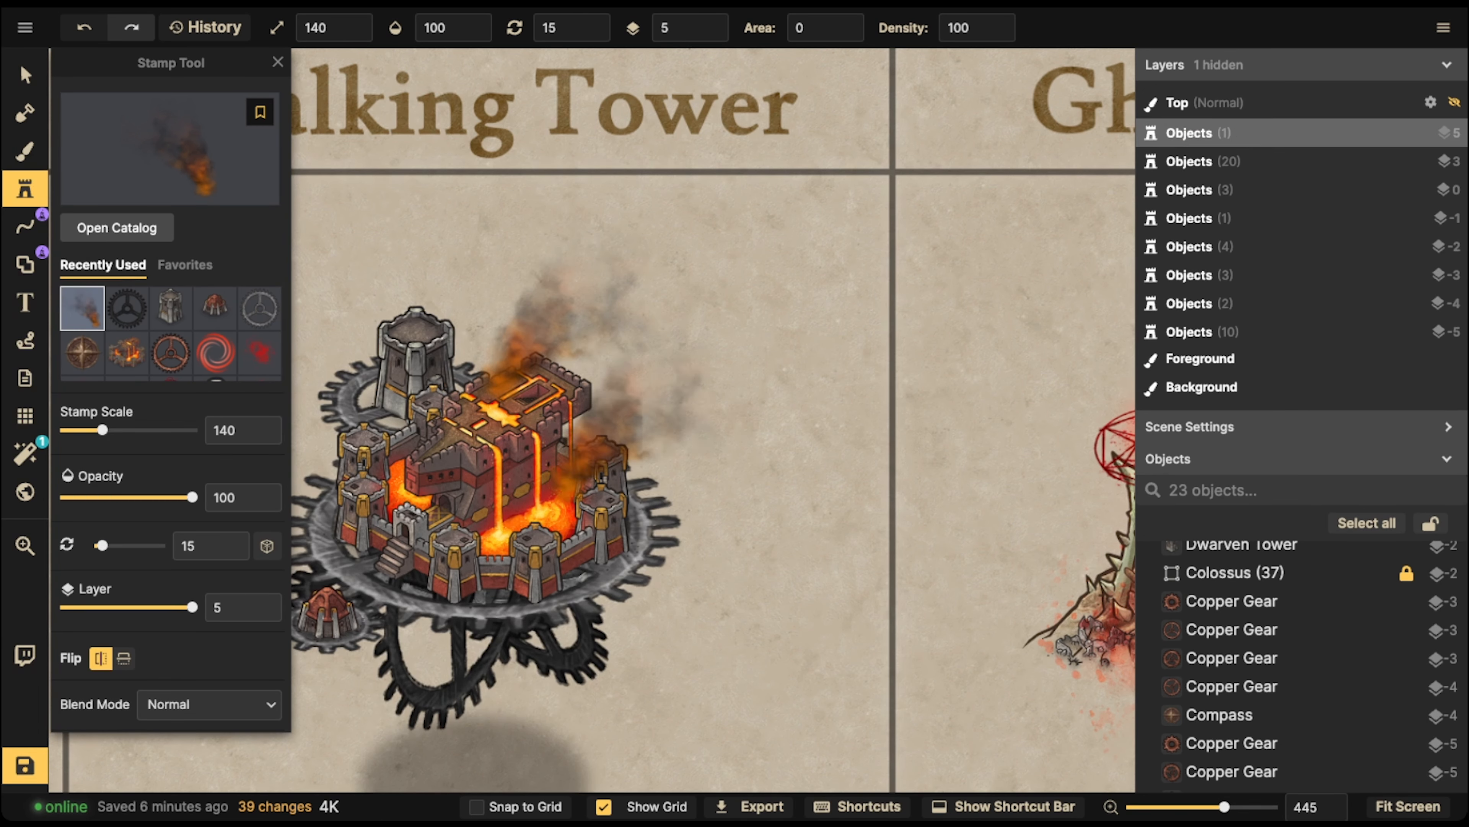
click(442, 368)
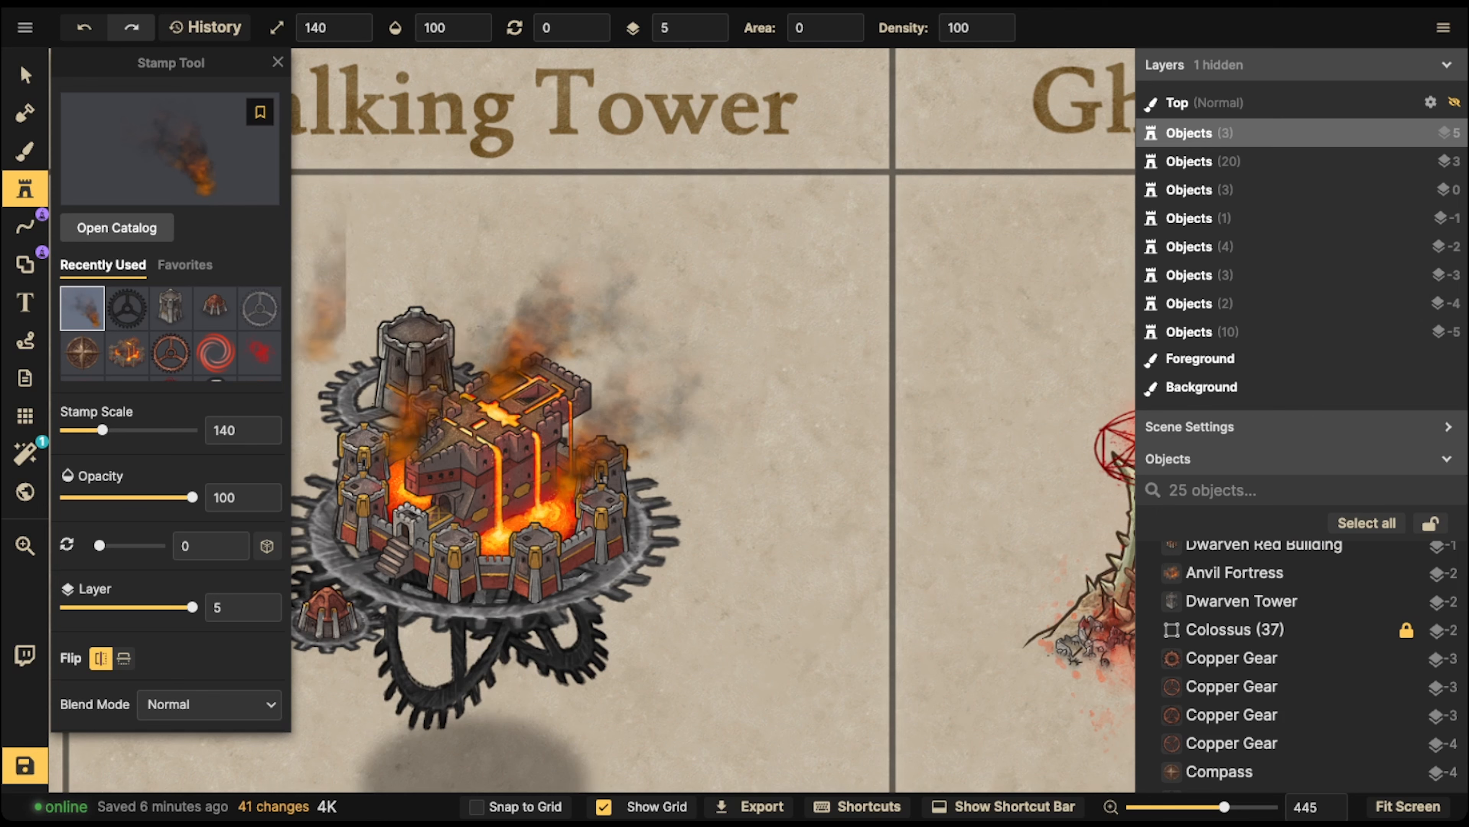
- Switch to variant 4 of the grey smoke cloud stamp and place it at the platform's left edge with scale 100 and rotation 330
click(150, 168)
click(443, 270)
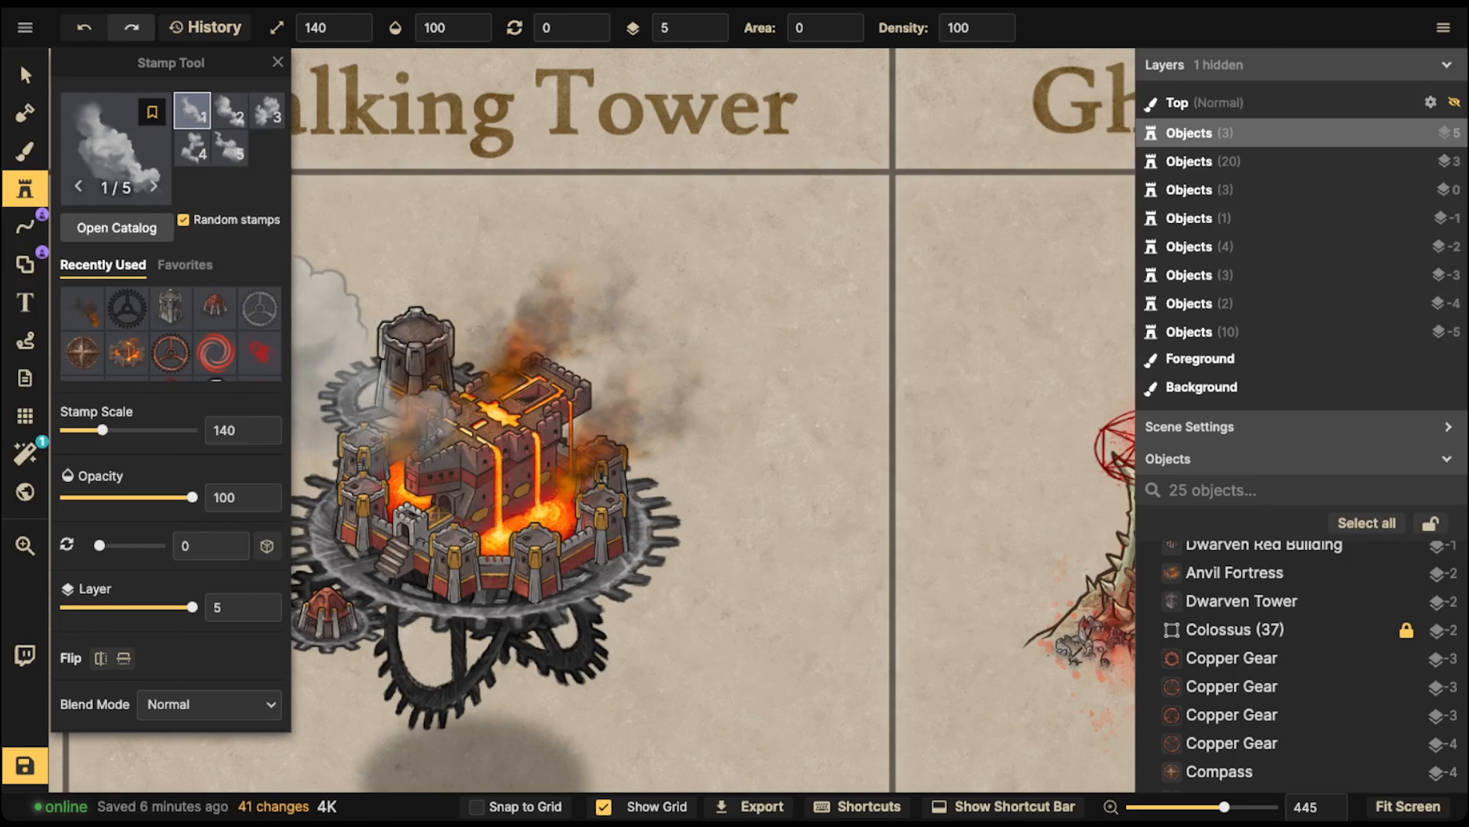
click(192, 148)
drag(341, 255, 561, 73)
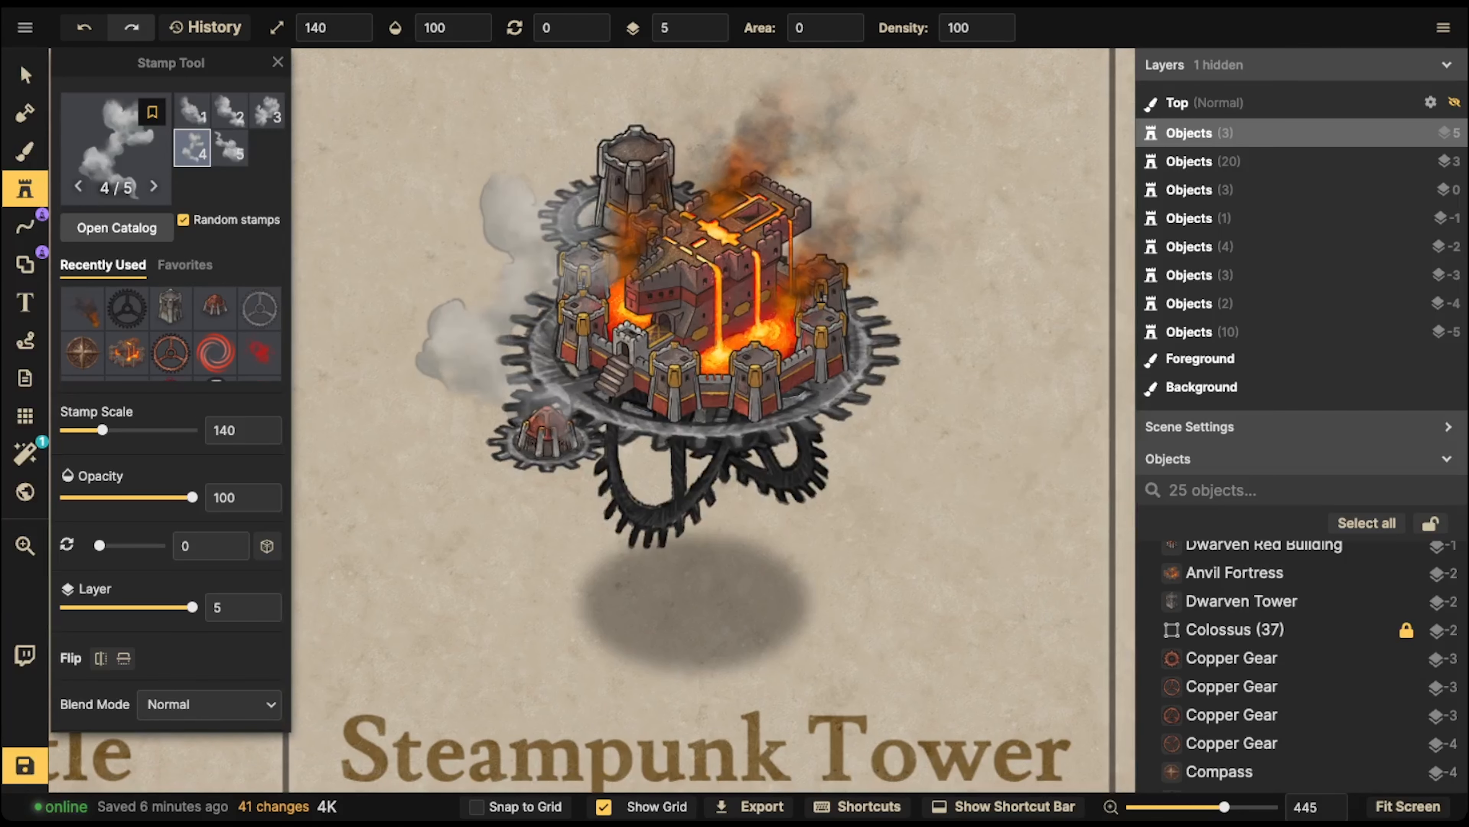
scroll(509, 335, down, 4)
scroll(516, 368, down, 3)
scroll(509, 358, up, 1)
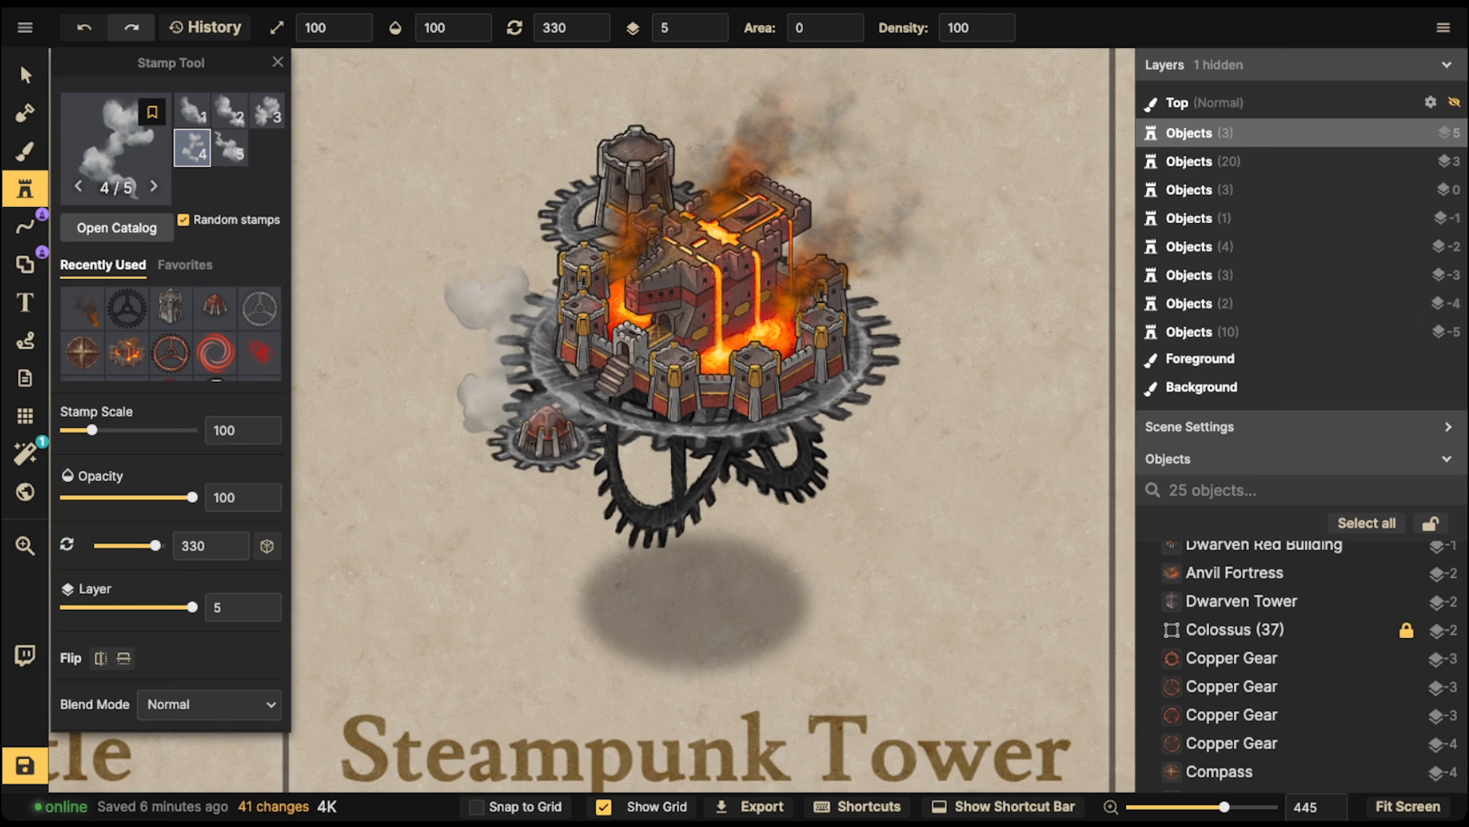
click(508, 354)
- Place two more grey smoke clouds: one rotated 240 over the hanging gears and one rotated 180 over the fortress's right-hand towers
scroll(668, 454, down, 3)
scroll(668, 454, down, 3)
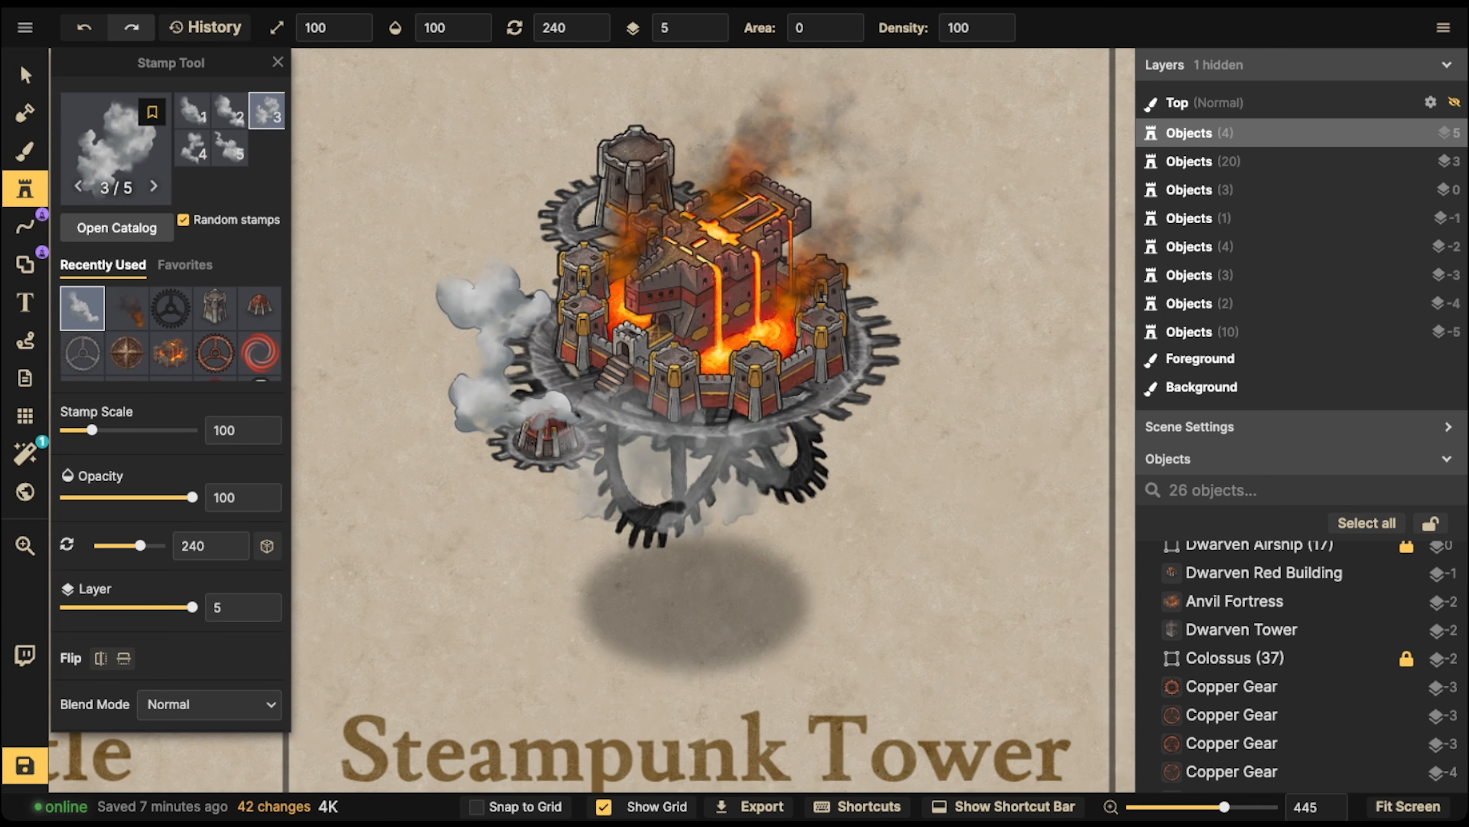
click(668, 457)
scroll(874, 283, down, 4)
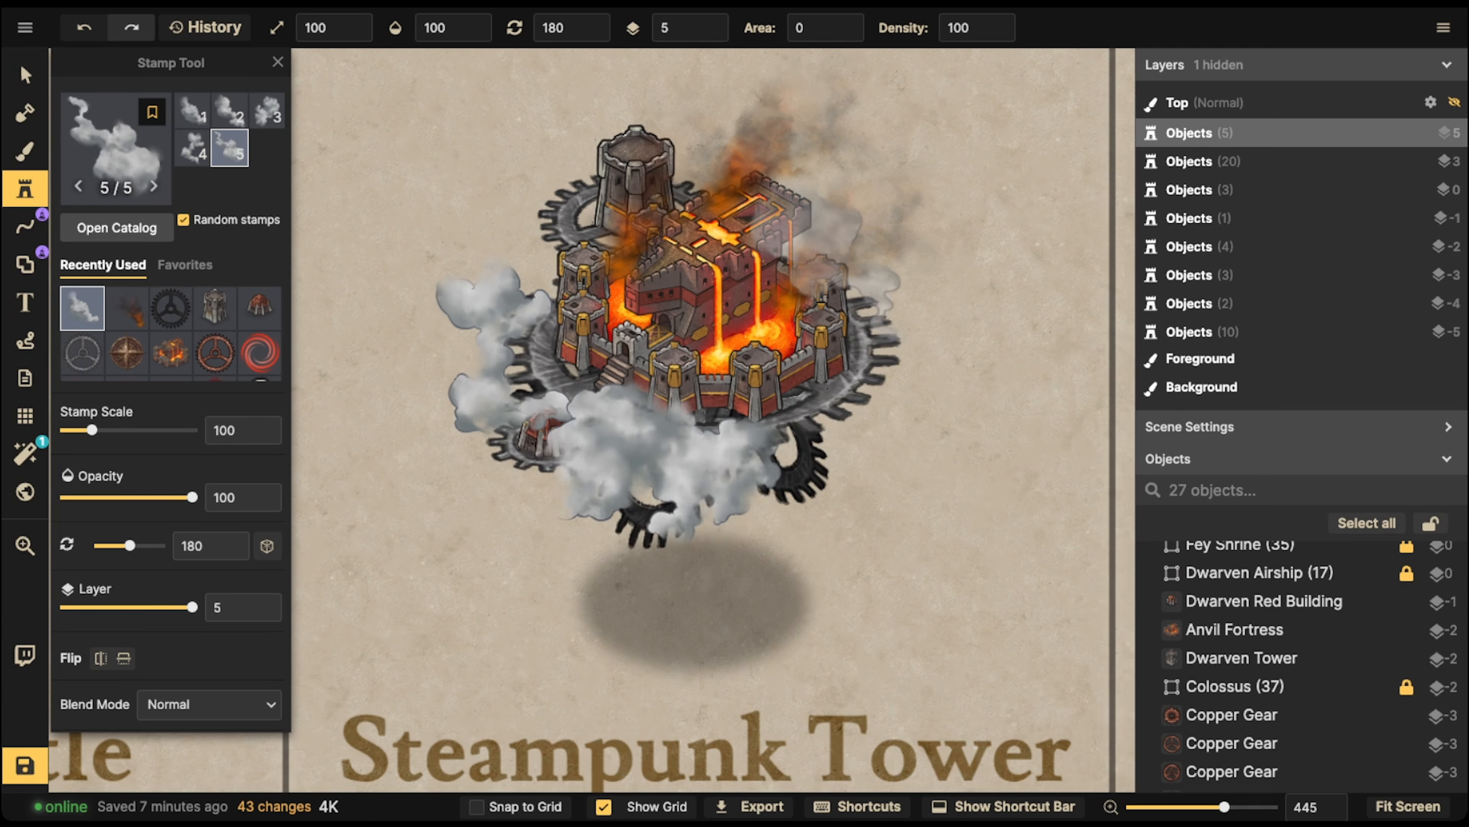
click(822, 254)
- Send the smoke cloud at the right-hand towers back to layer -3 and shift it slightly outward beyond the platform
click(25, 76)
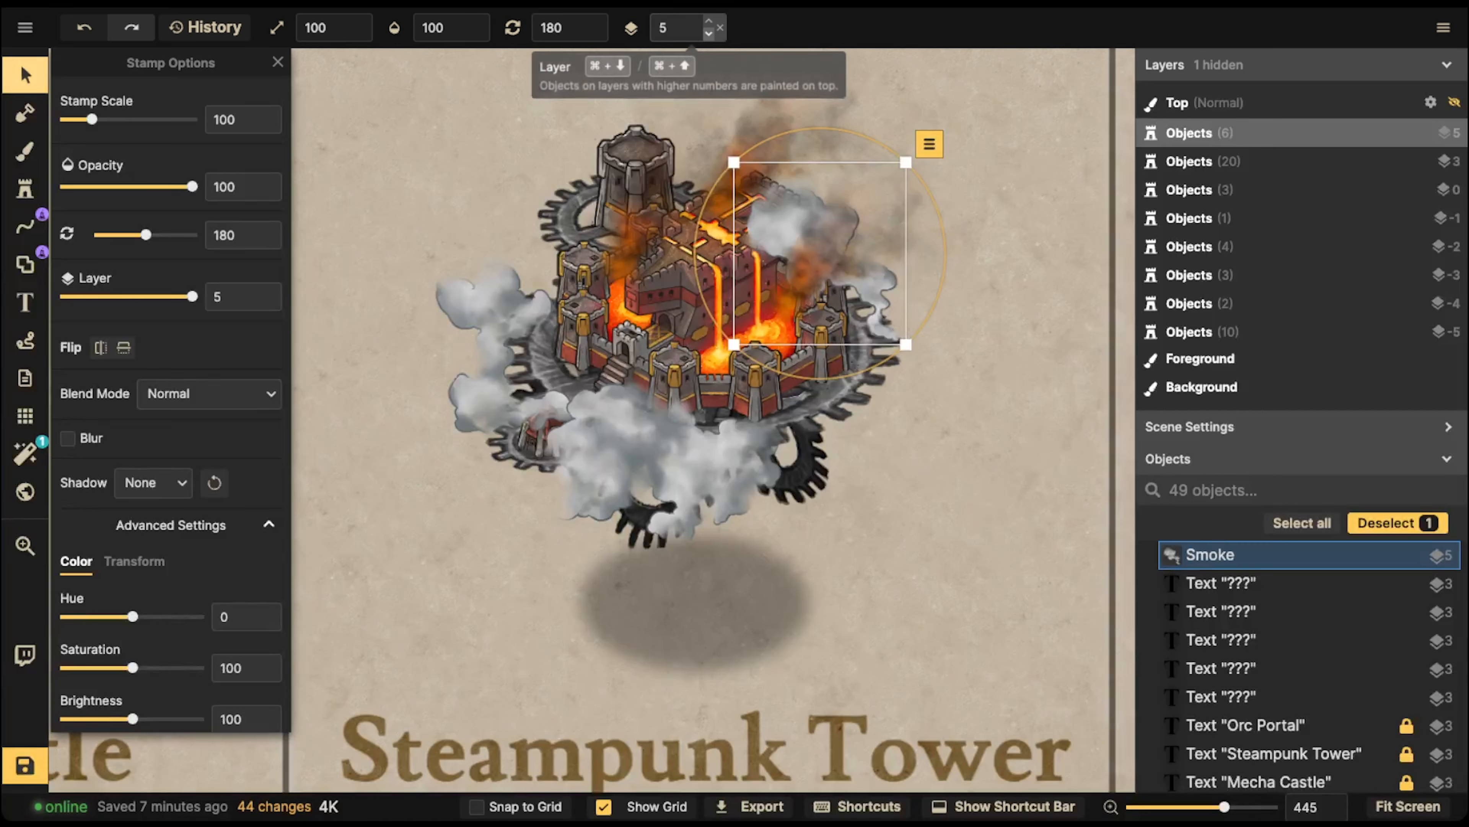
click(708, 34)
click(708, 34)
click(708, 35)
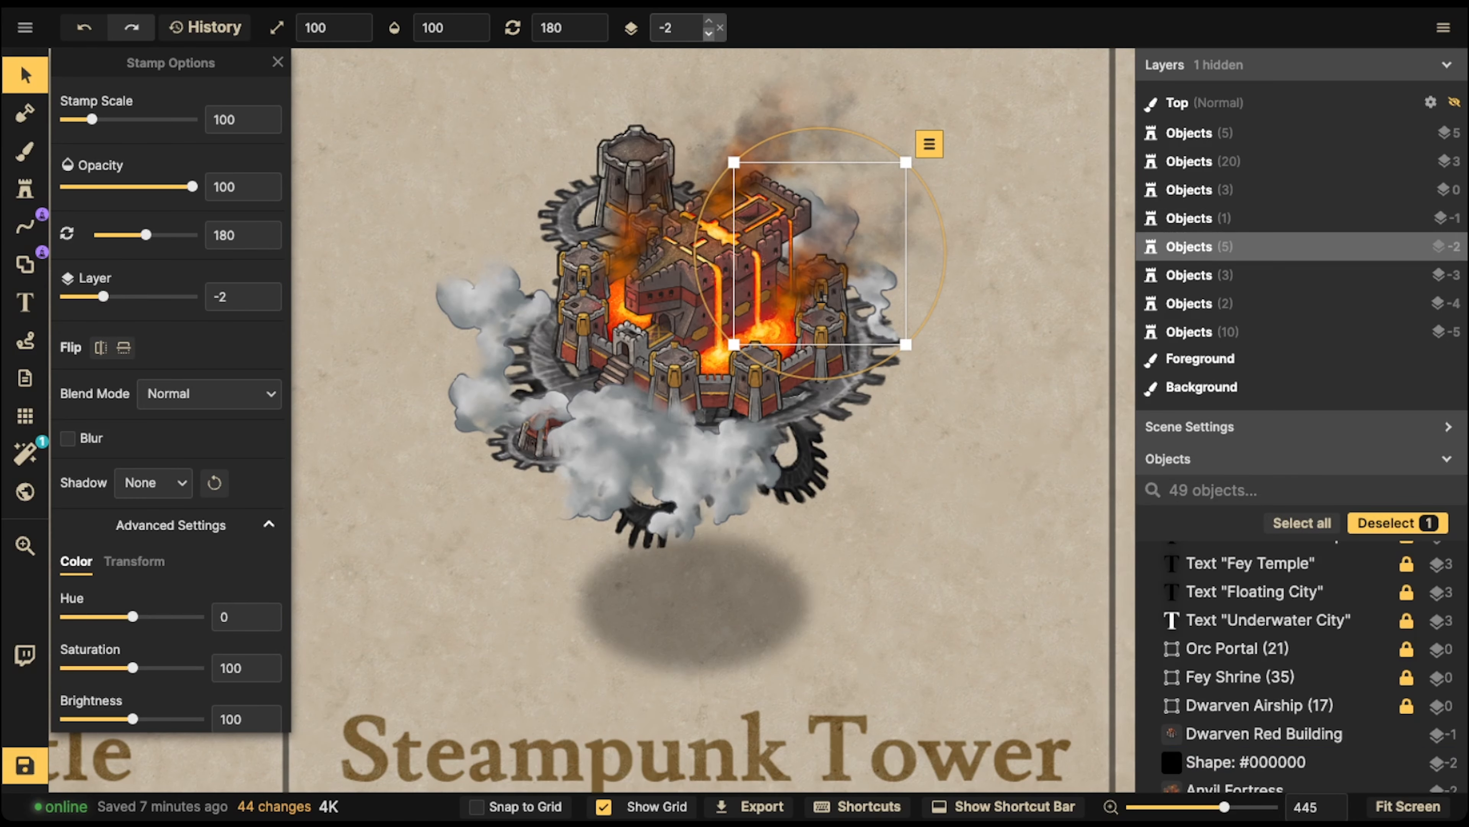
click(709, 34)
scroll(828, 233, down, 1)
drag(827, 254, 860, 271)
scroll(778, 213, up, 1)
- Place a variant 3 grey smoke cloud on layer -3 behind the tall rear tower, rotated to 345
click(25, 189)
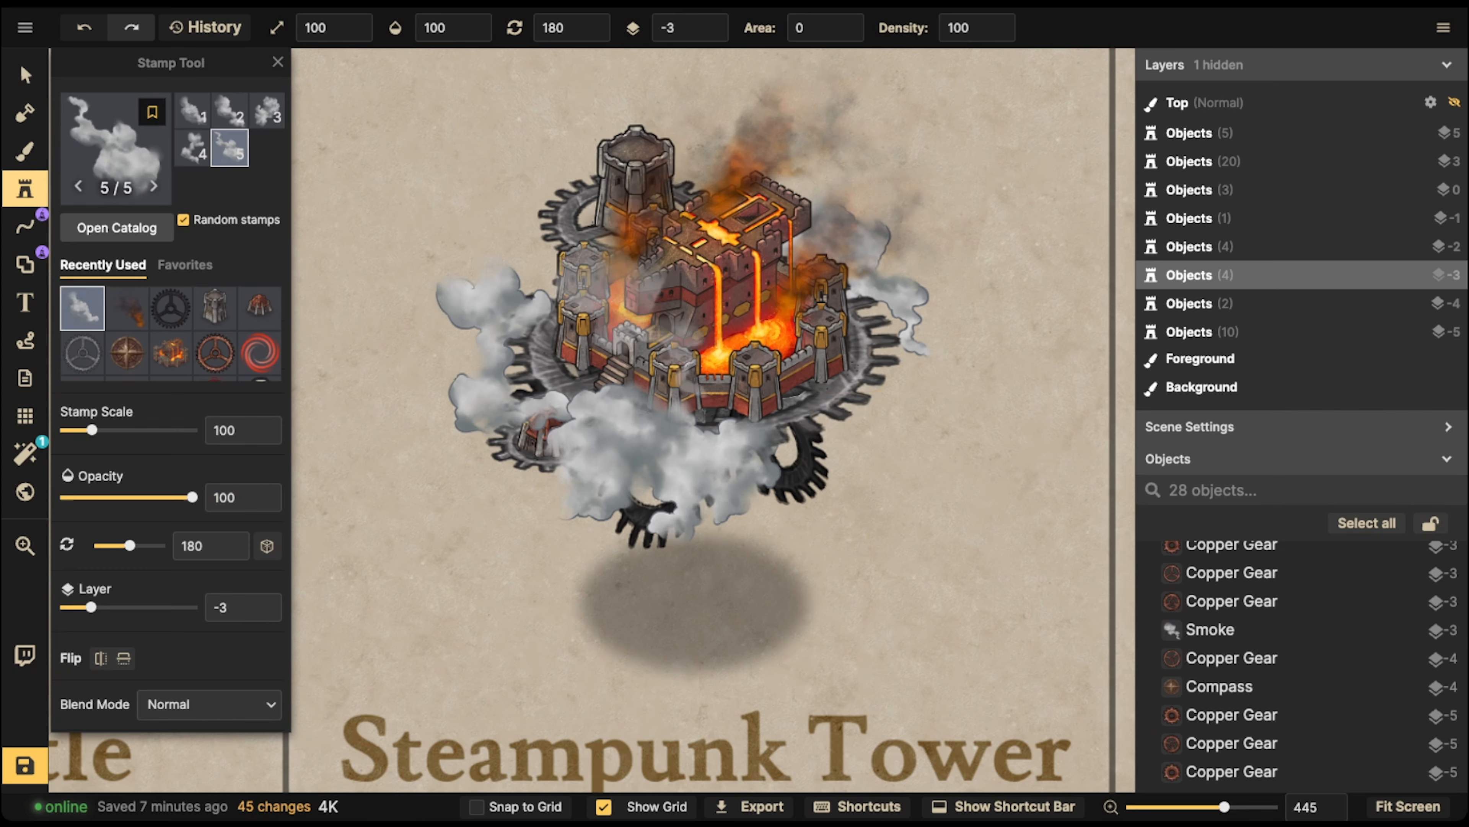
scroll(503, 223, up, 4)
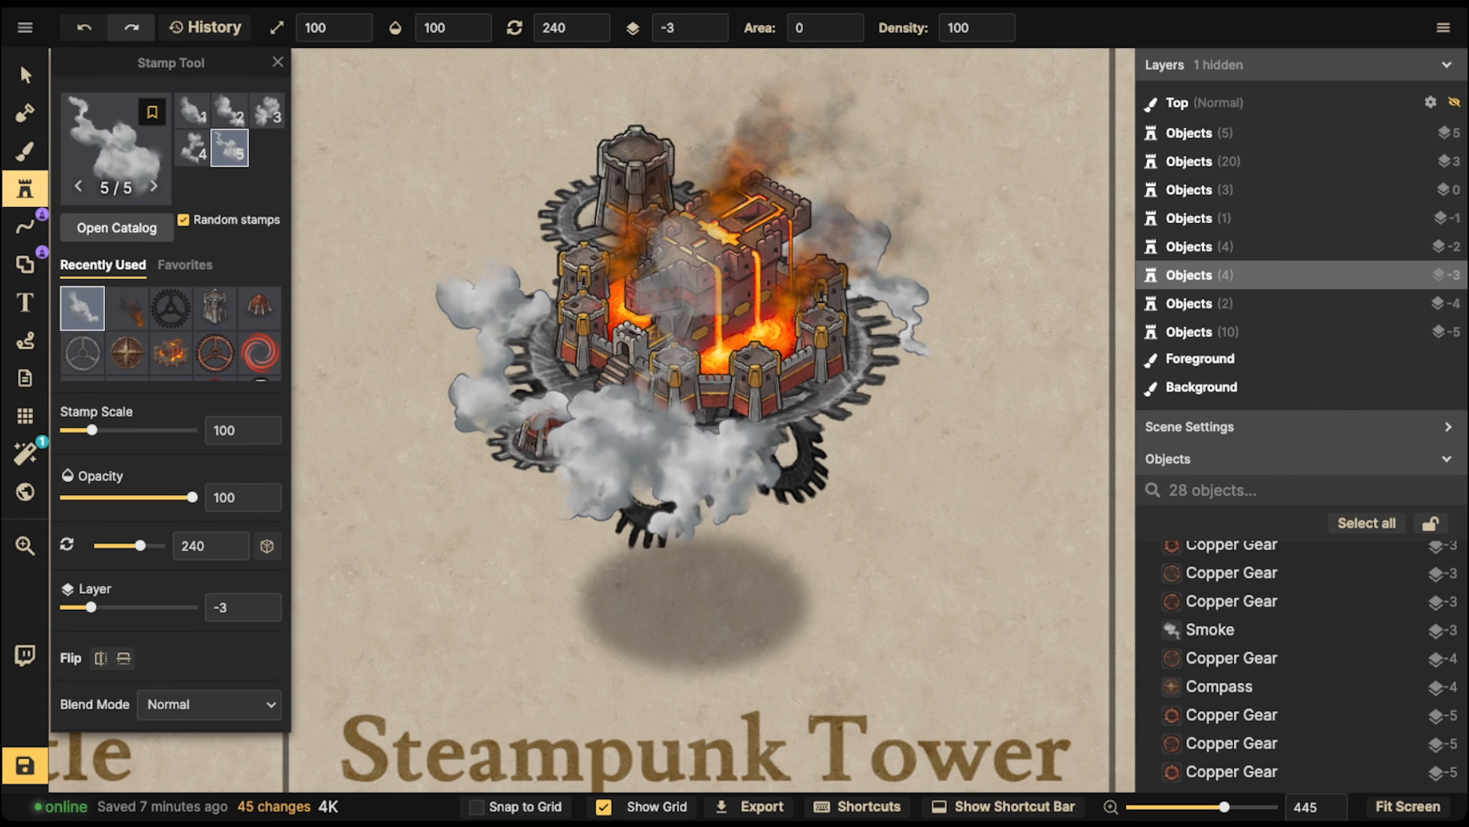
key(space)
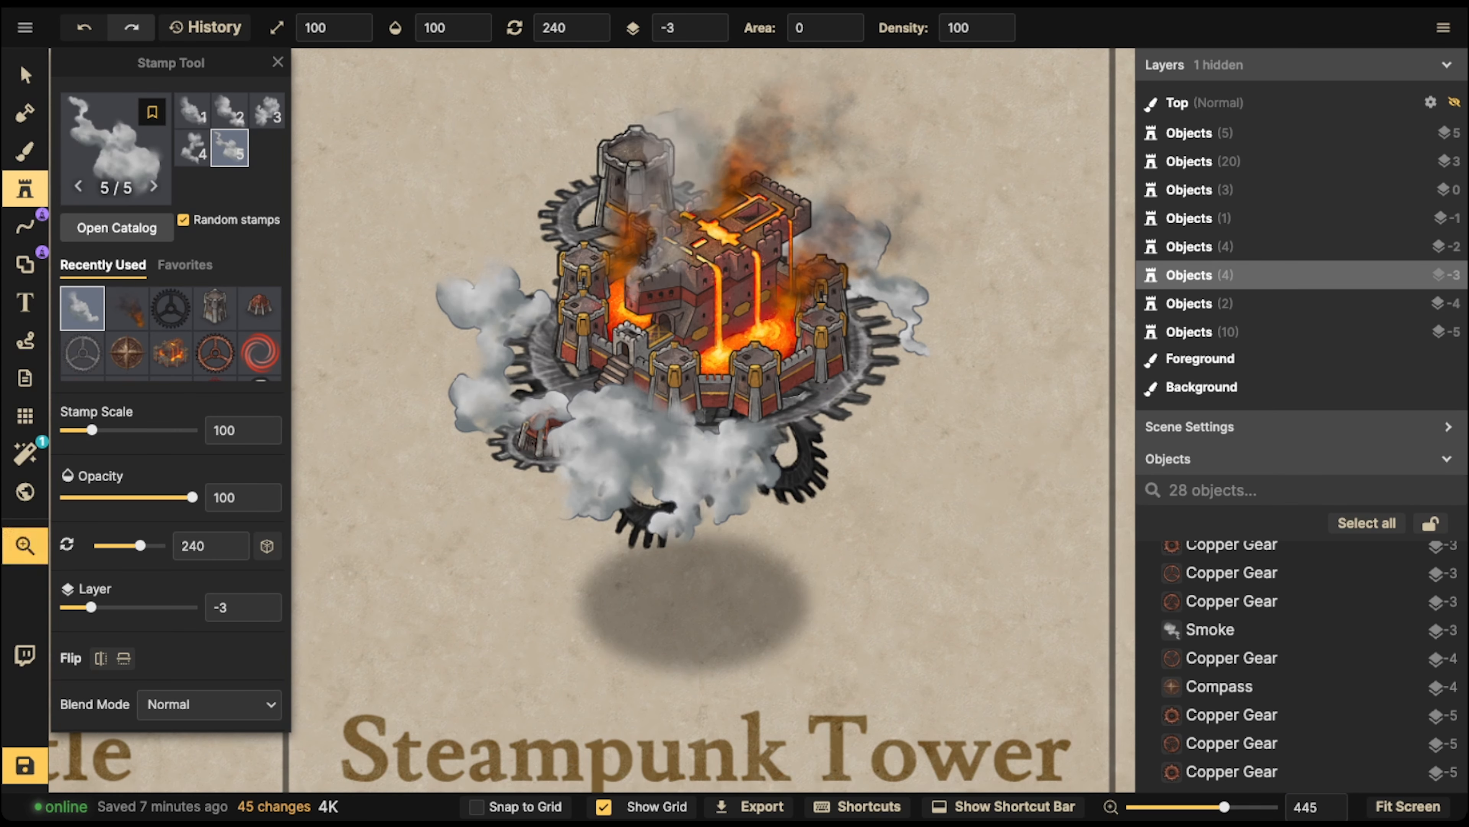
drag(657, 219, 633, 437)
key(Left)
scroll(634, 359, up, 5)
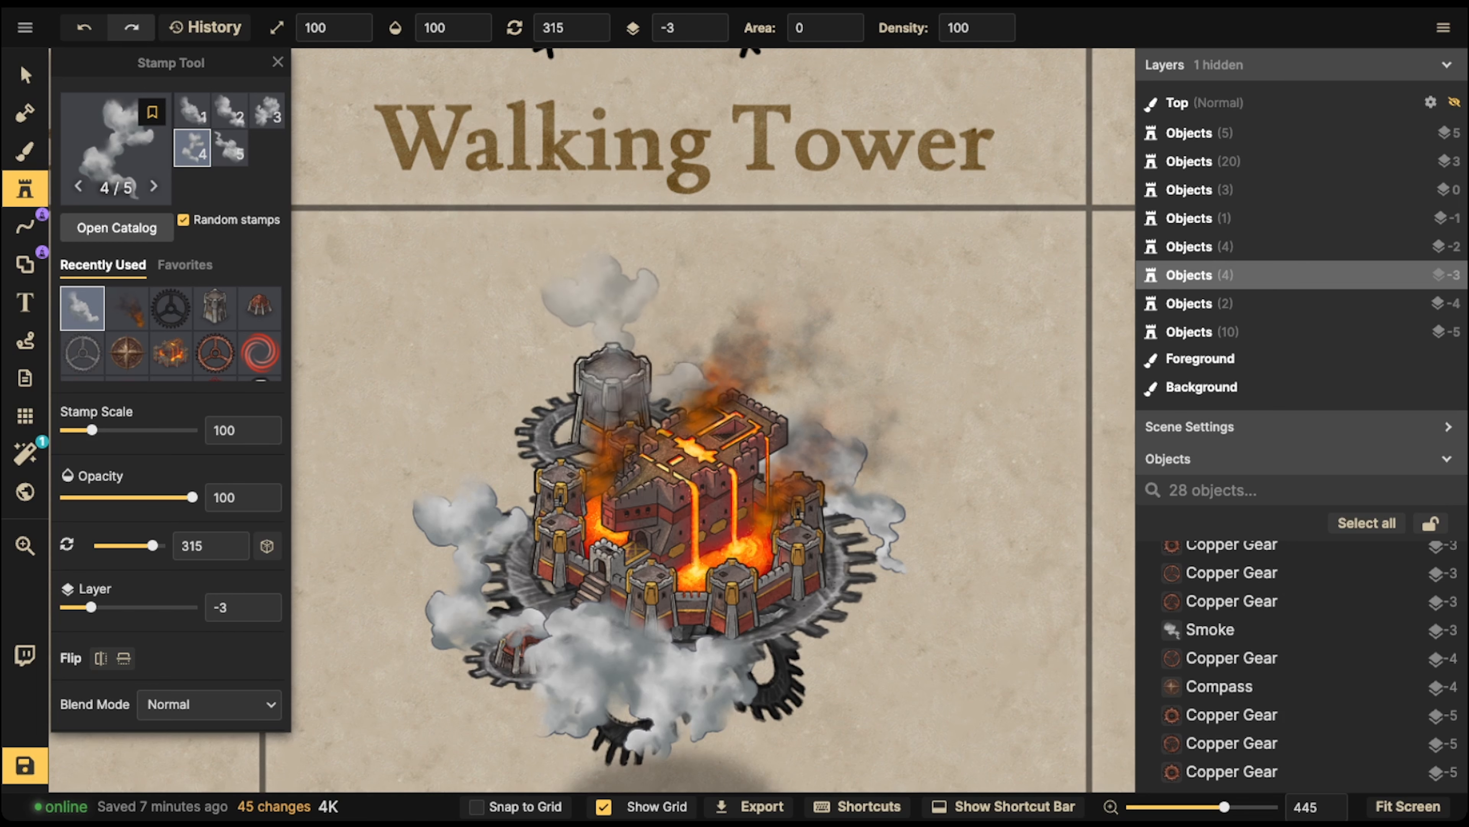
key(Left)
scroll(625, 309, up, 2)
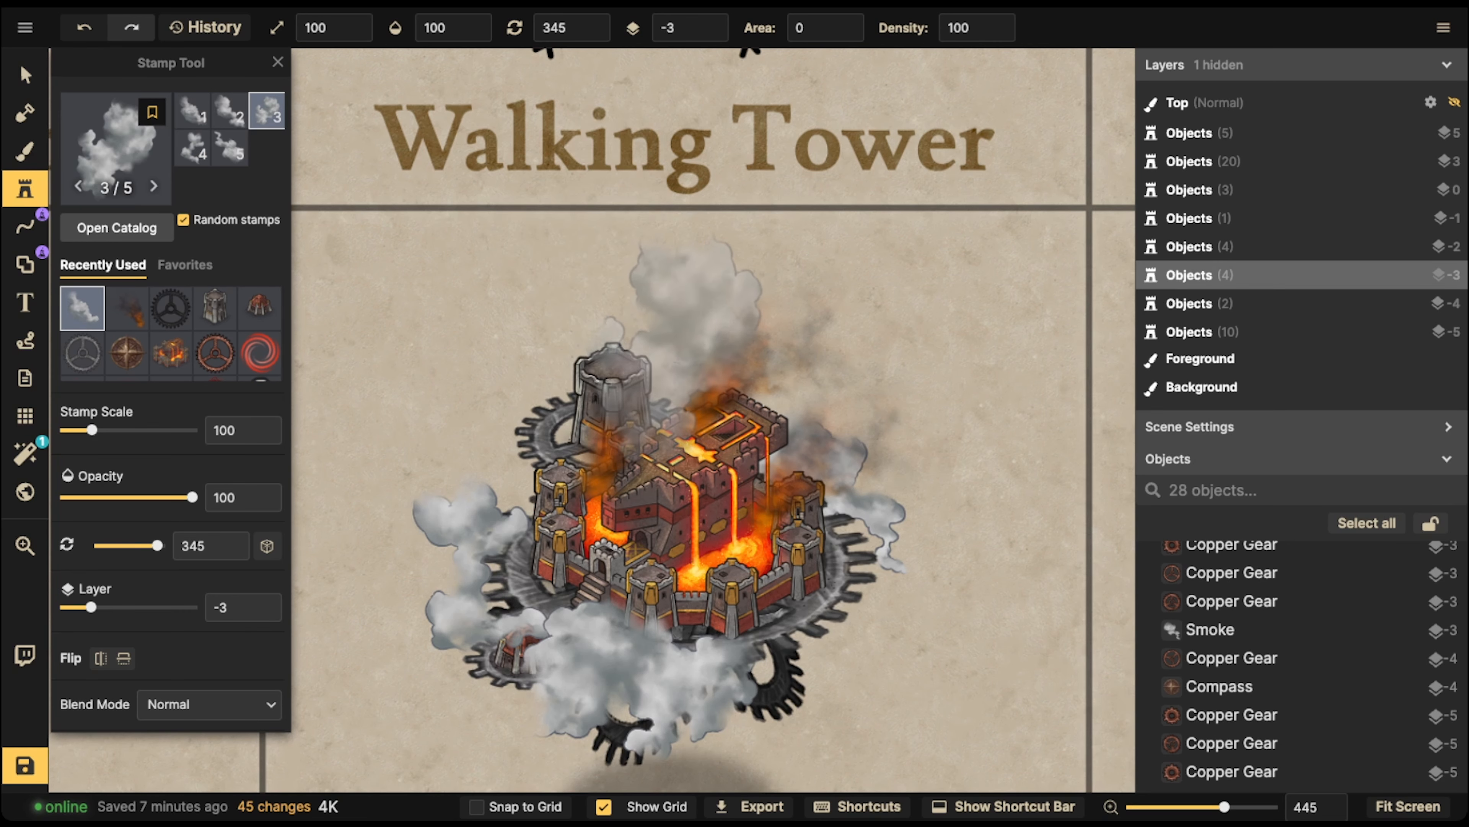
click(492, 272)
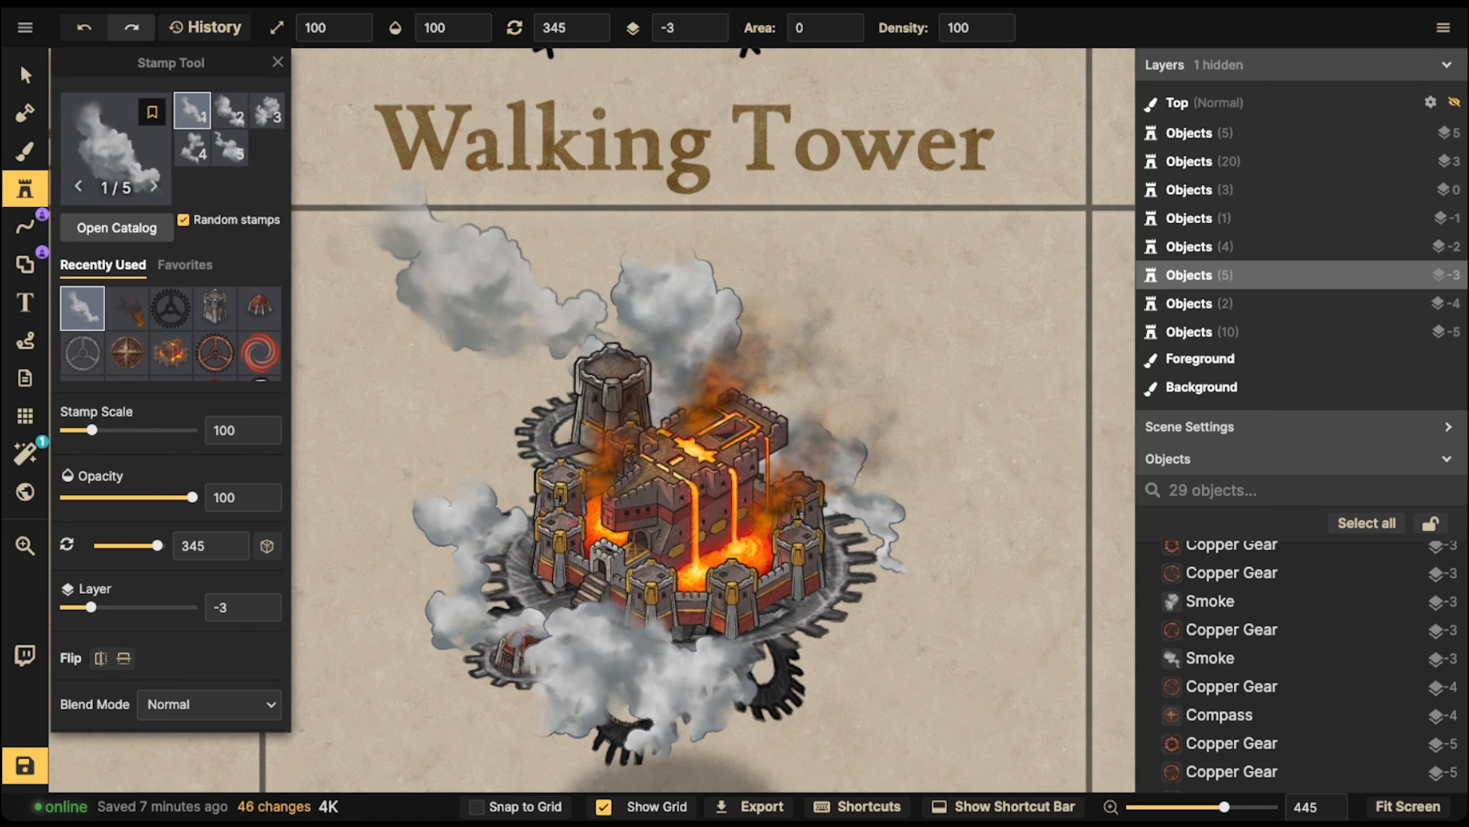
- Select all the Steampunk Tower objects including the shadow, shift them within their map cell and shrink them to scale 123
click(25, 75)
scroll(103, 139, down, 4)
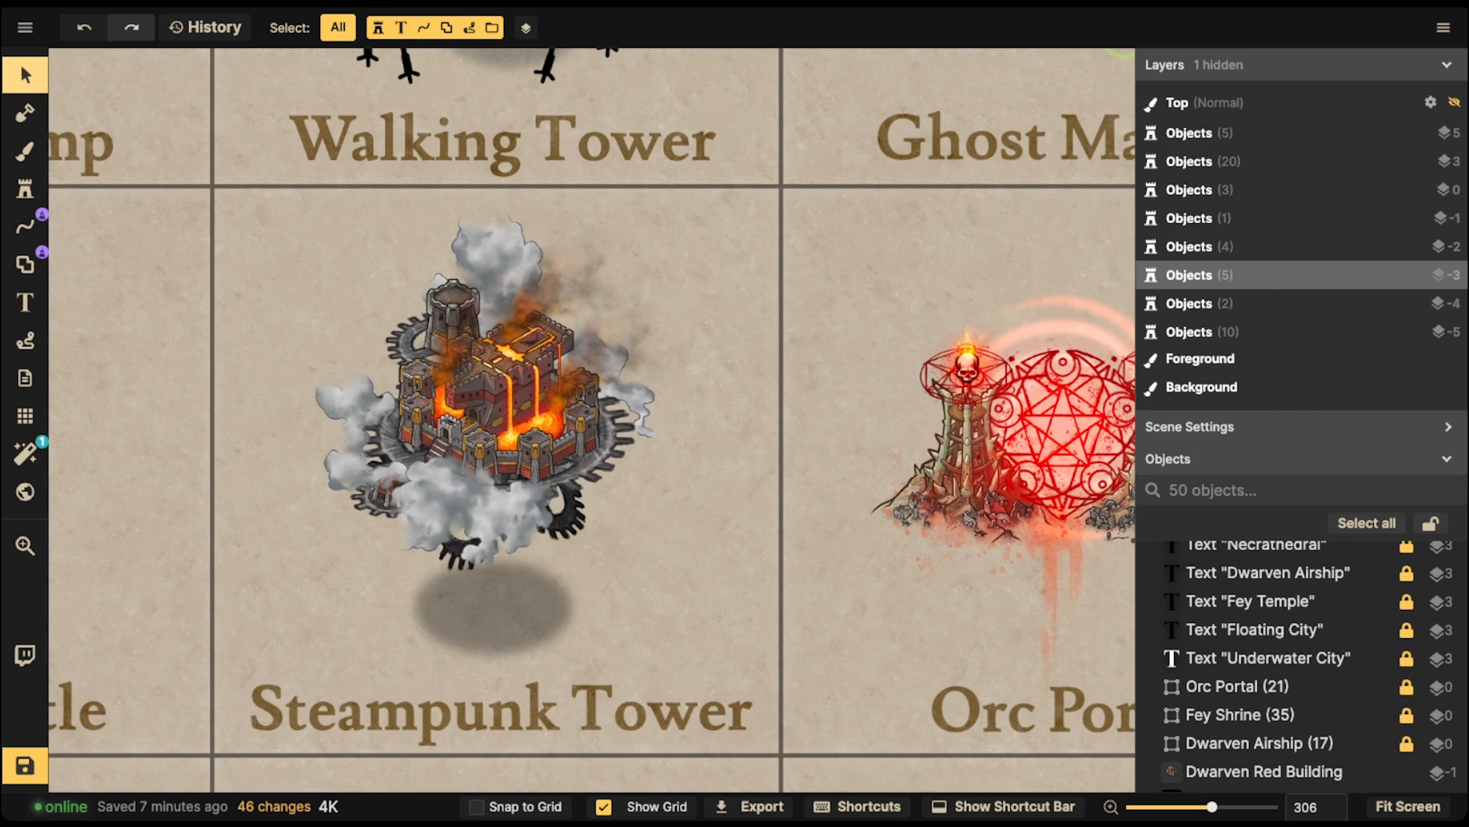
drag(267, 261, 662, 637)
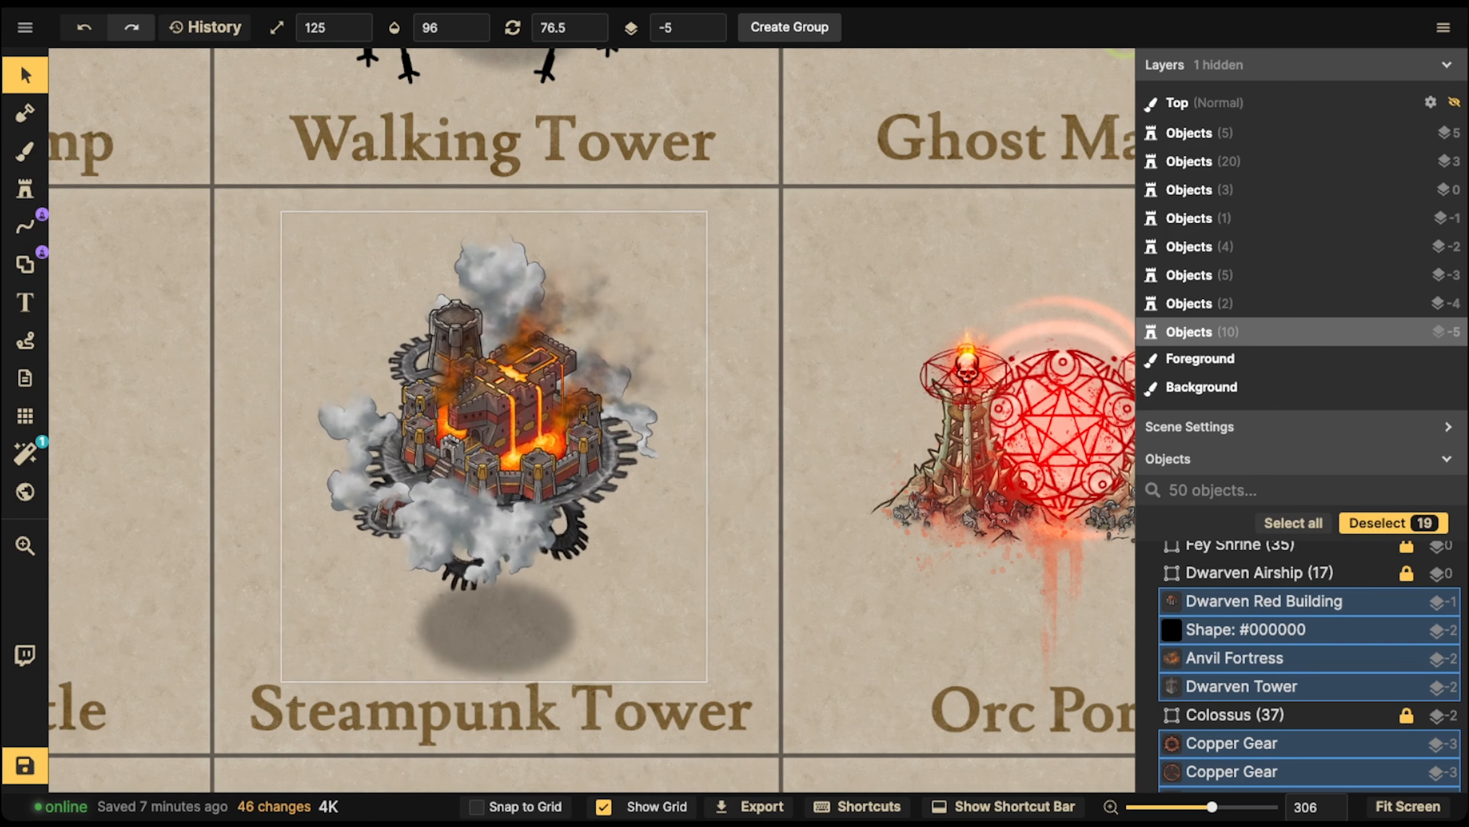
scroll(627, 407, down, 5)
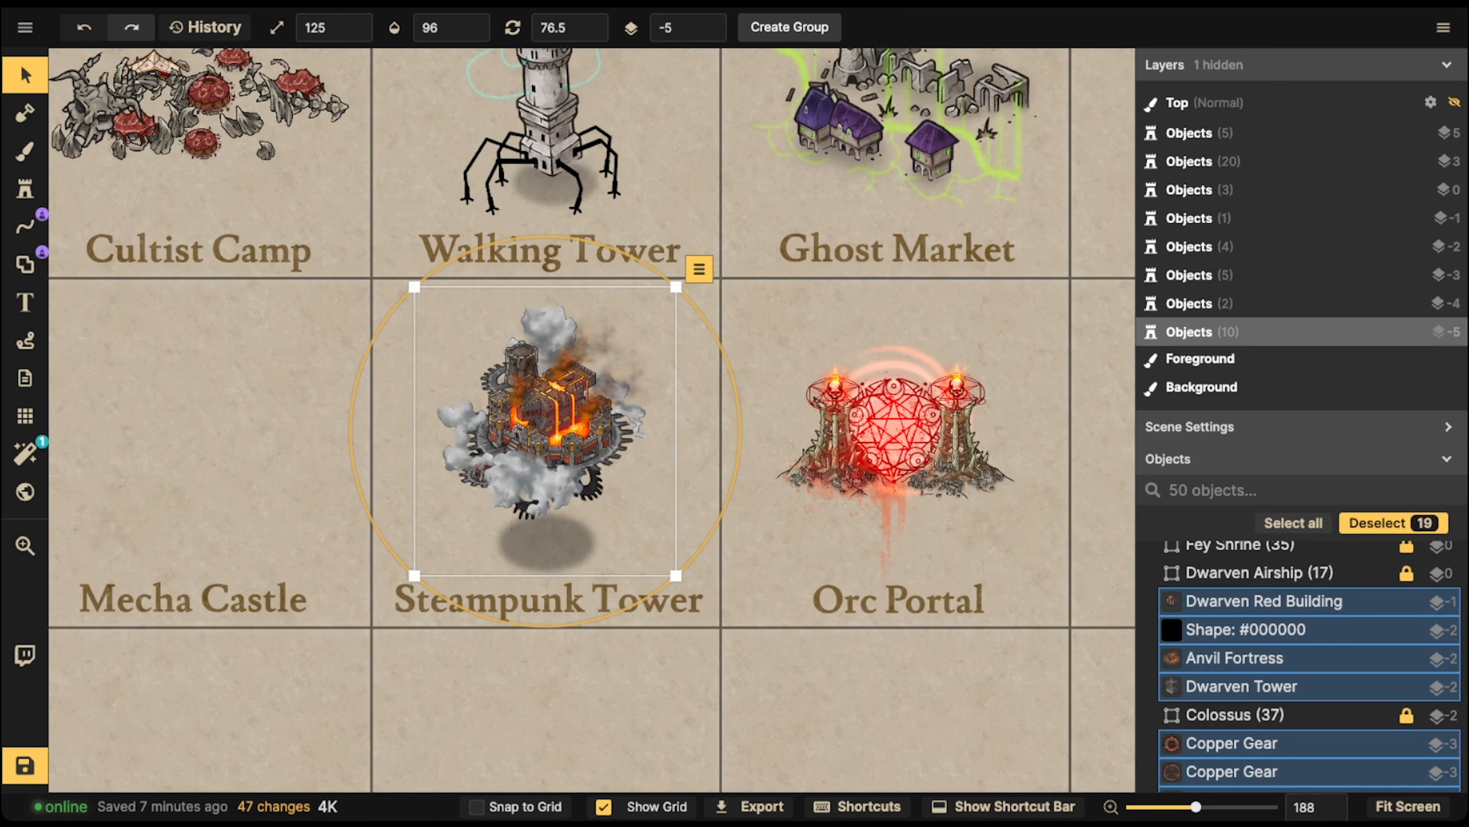
drag(675, 575, 670, 570)
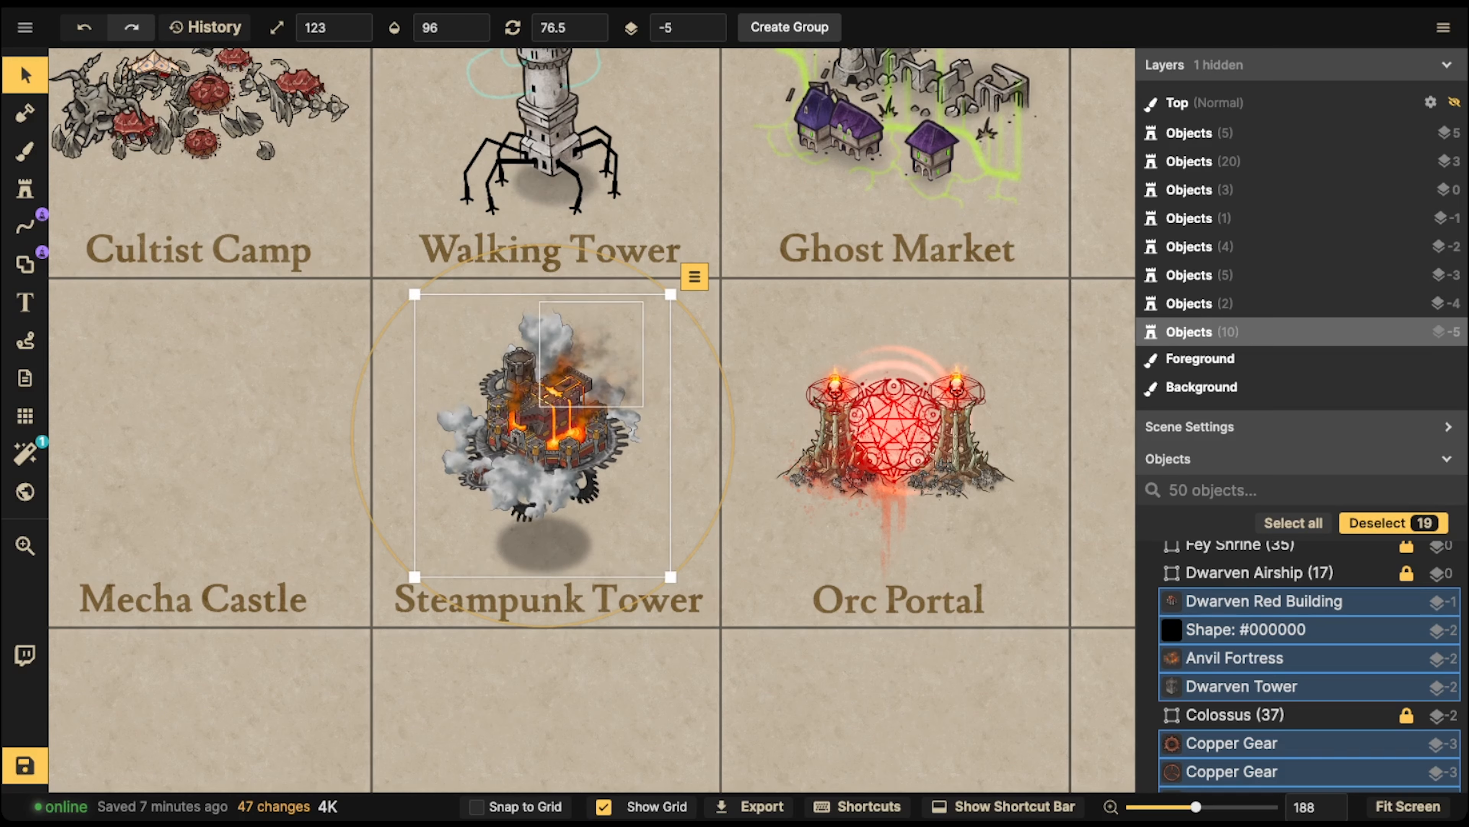
- Duplicate the rear grey Dwarven Tower and stack the copy on top of the original, on layer -1 at scale 85
scroll(538, 347, up, 6)
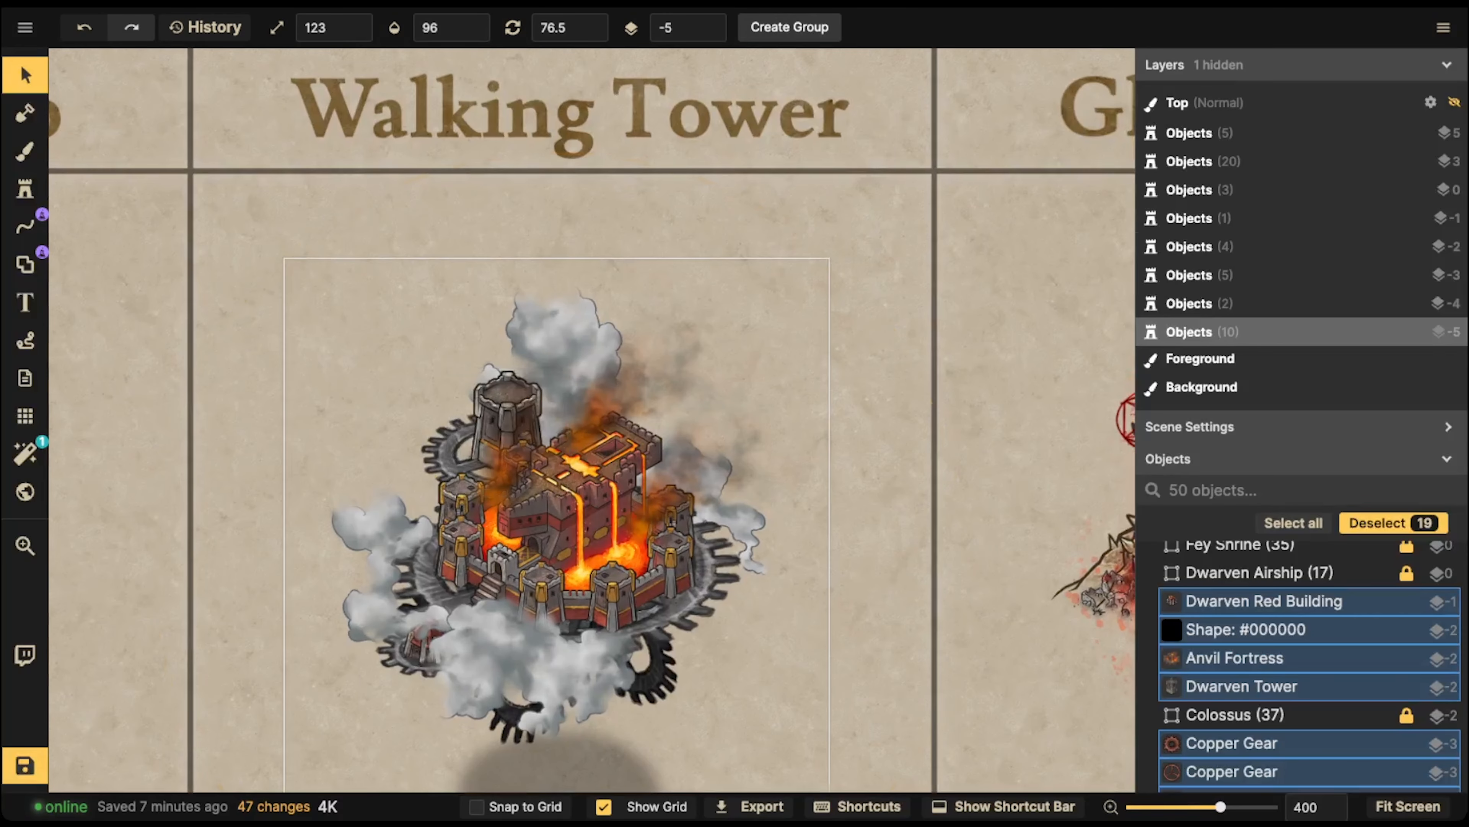
click(508, 423)
scroll(507, 423, up, 10)
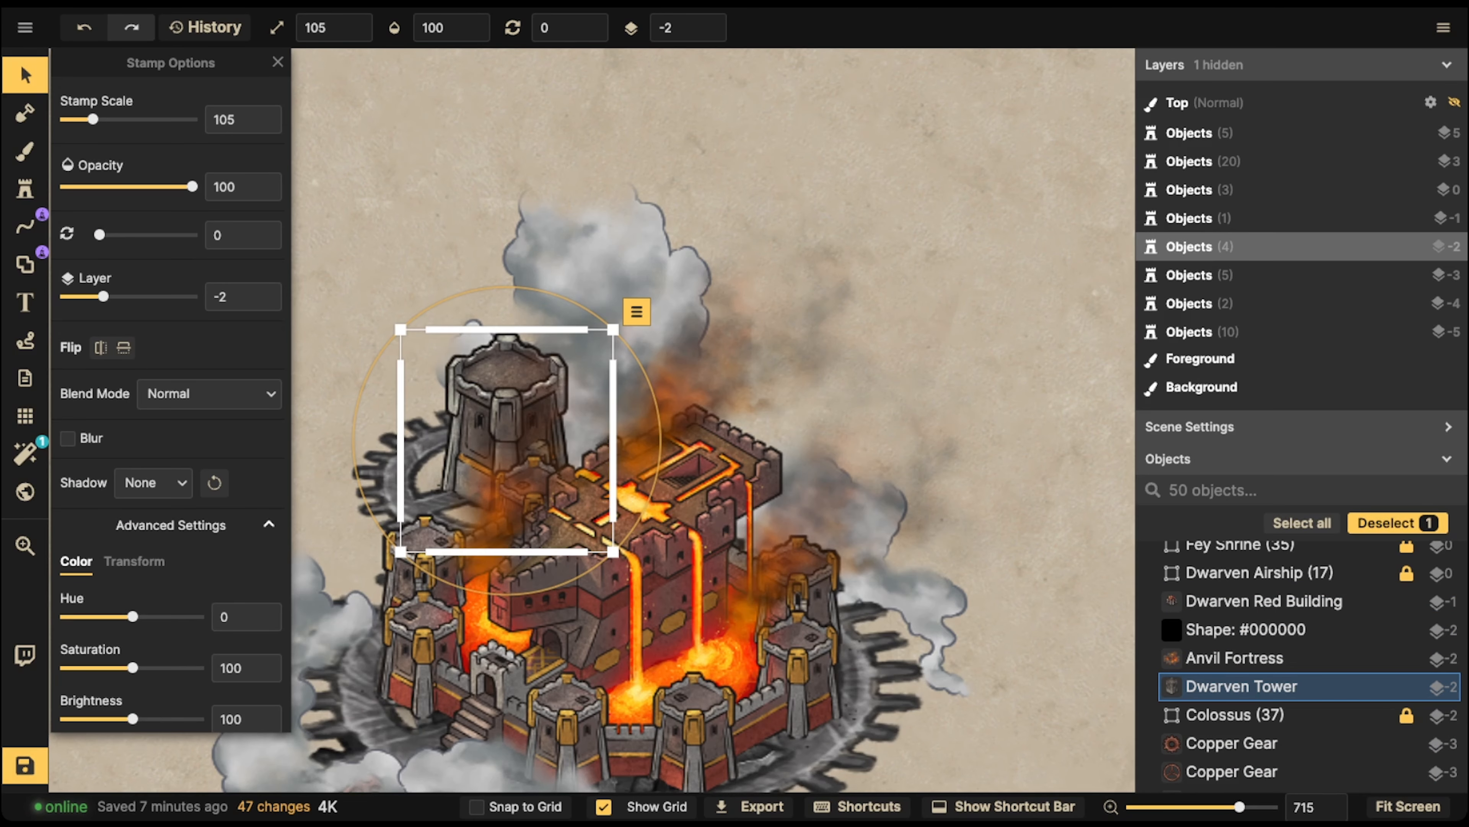
key(ctrl+v)
scroll(472, 175, down, 6)
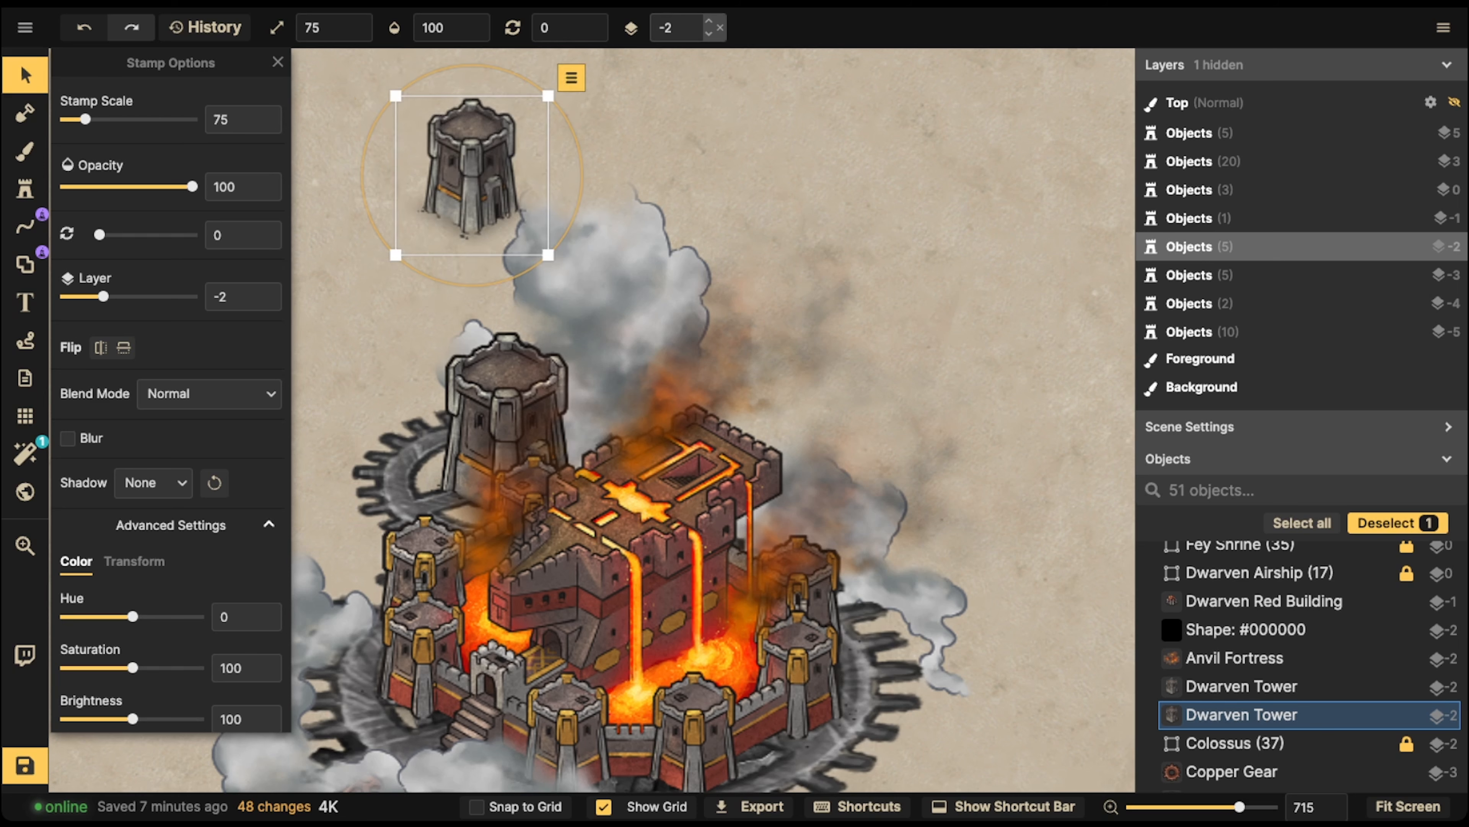
click(709, 22)
drag(473, 173, 510, 337)
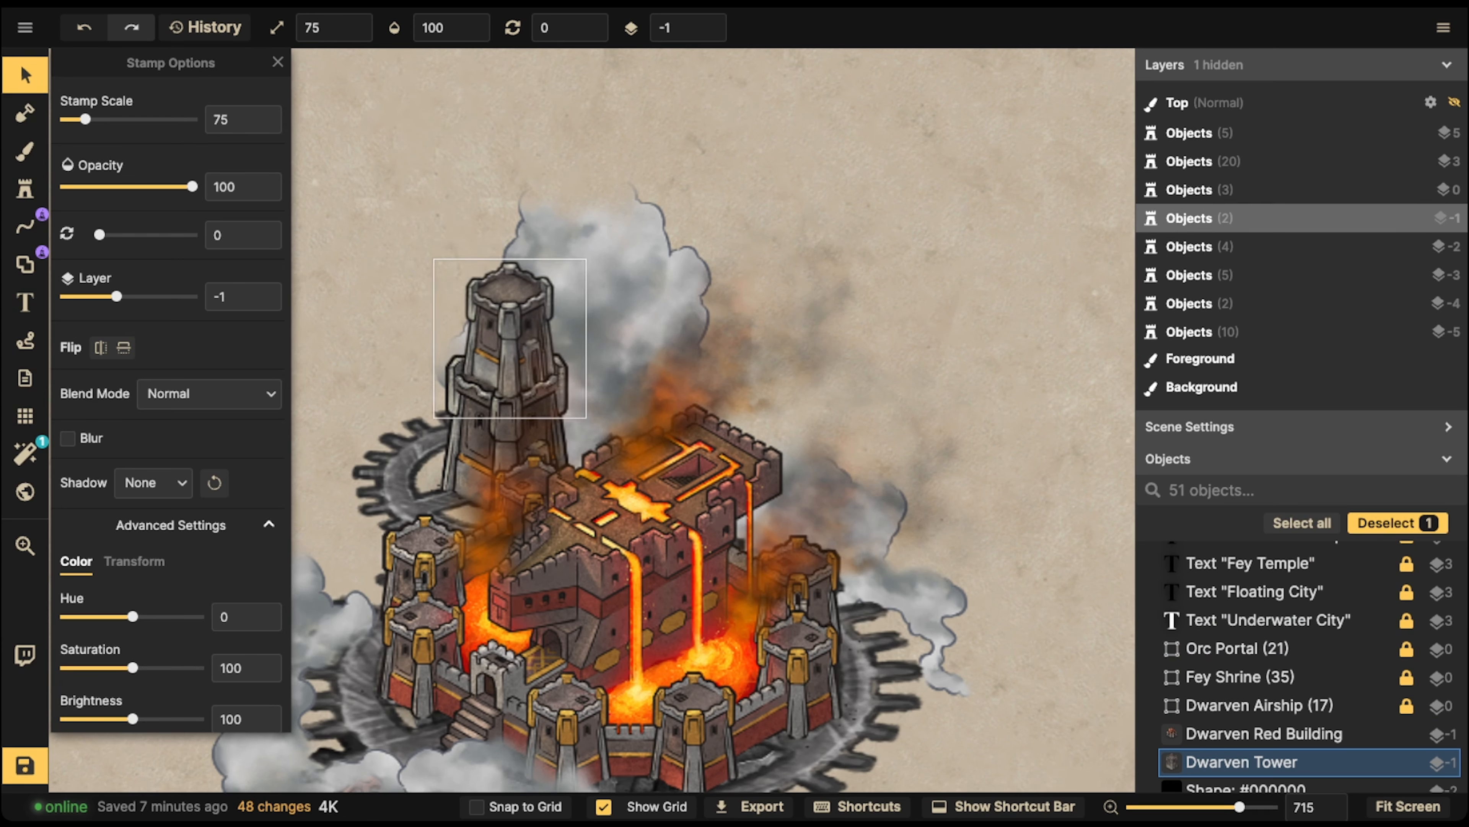
key(bracketright)
key(bracketleft)
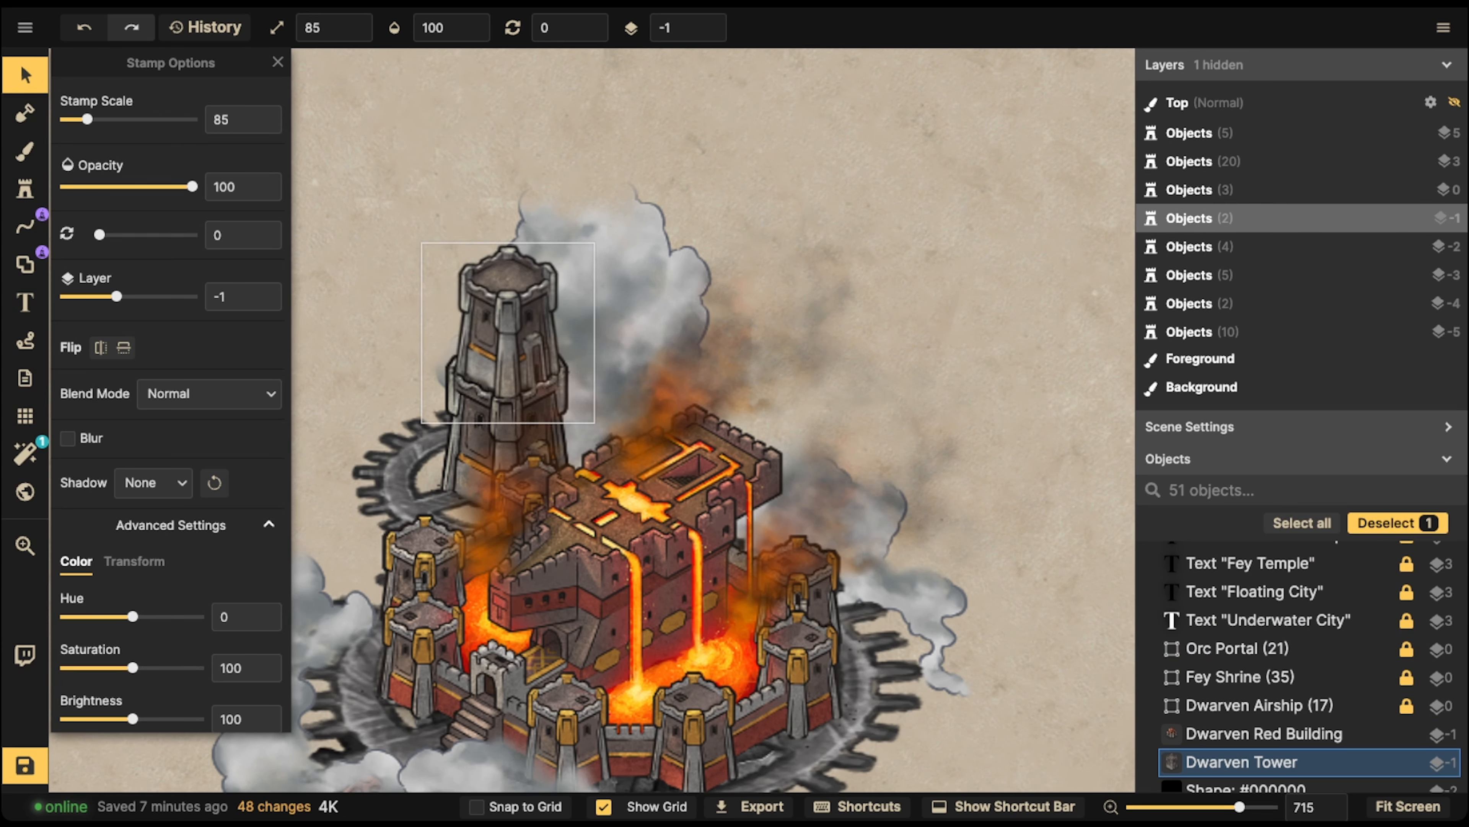
- Stack another Dwarven Tower copy as the third tier, on layer 0 at scale 65
key(ctrl+v)
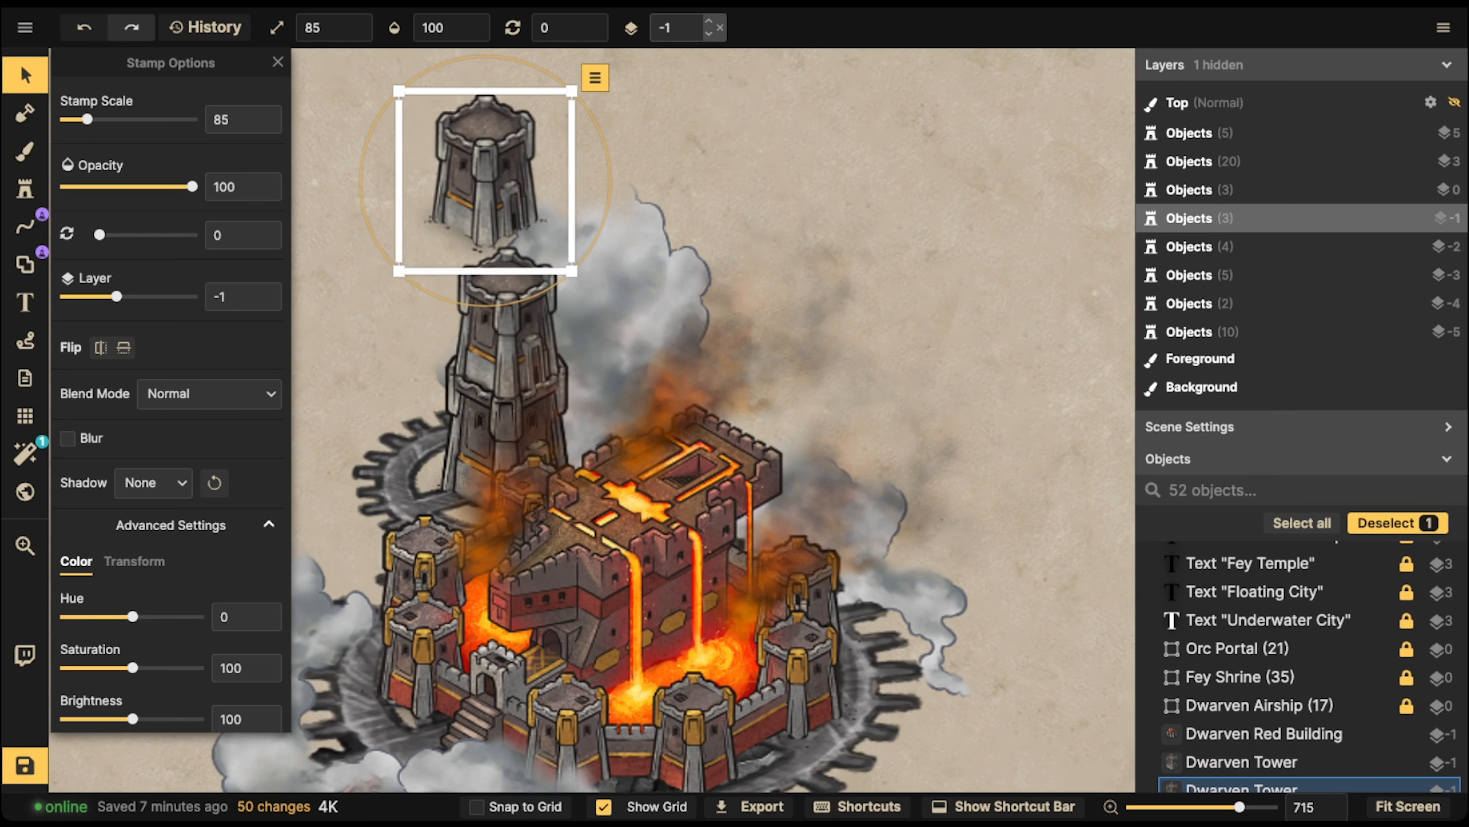
click(708, 22)
key(bracketleft)
drag(486, 181, 506, 241)
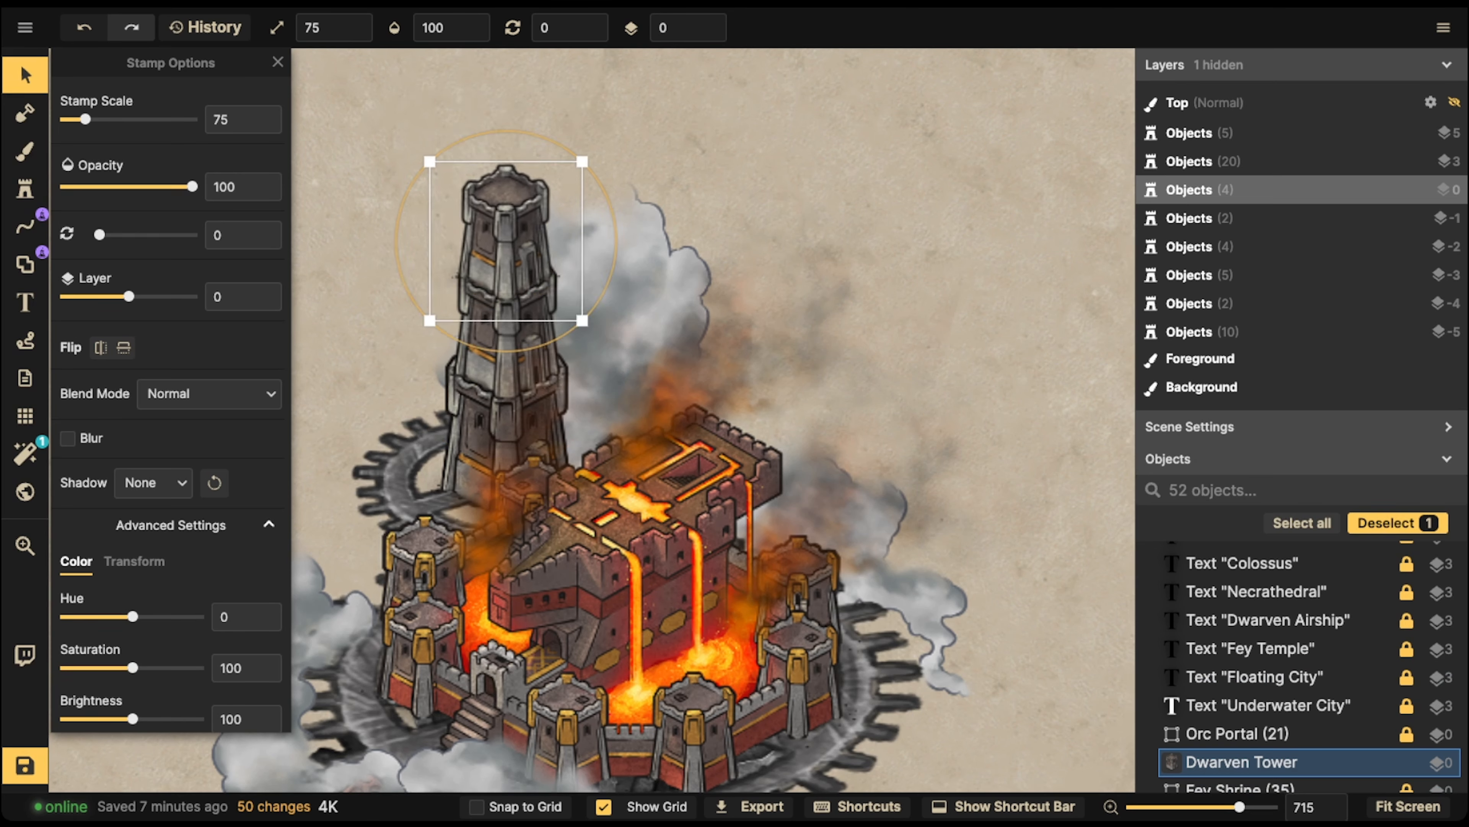
key(ctrl+c)
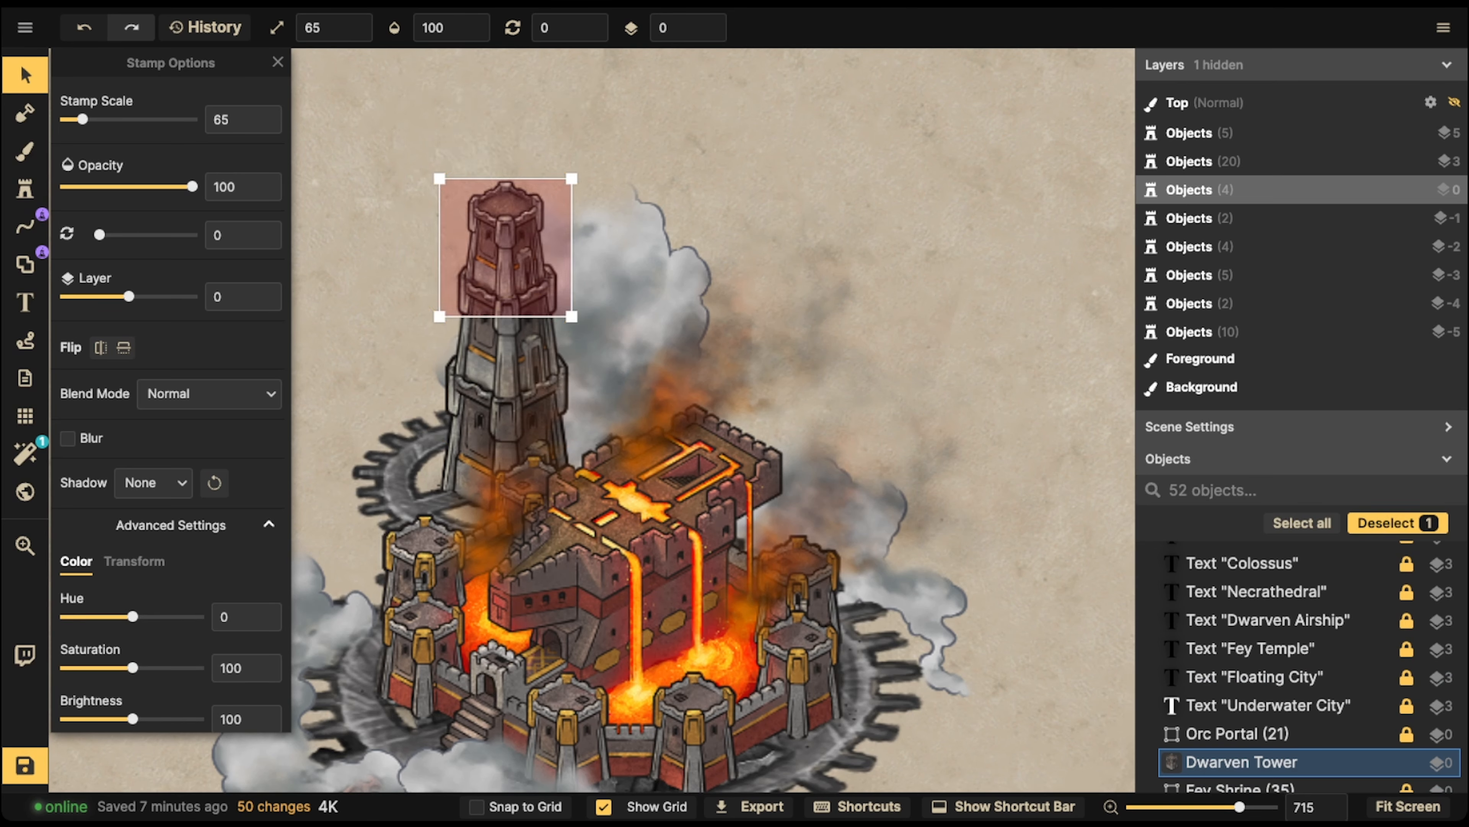
- Top the stacked tower with a further, smaller Dwarven Tower copy on layer 1
key(ctrl+v)
key(bracketleft)
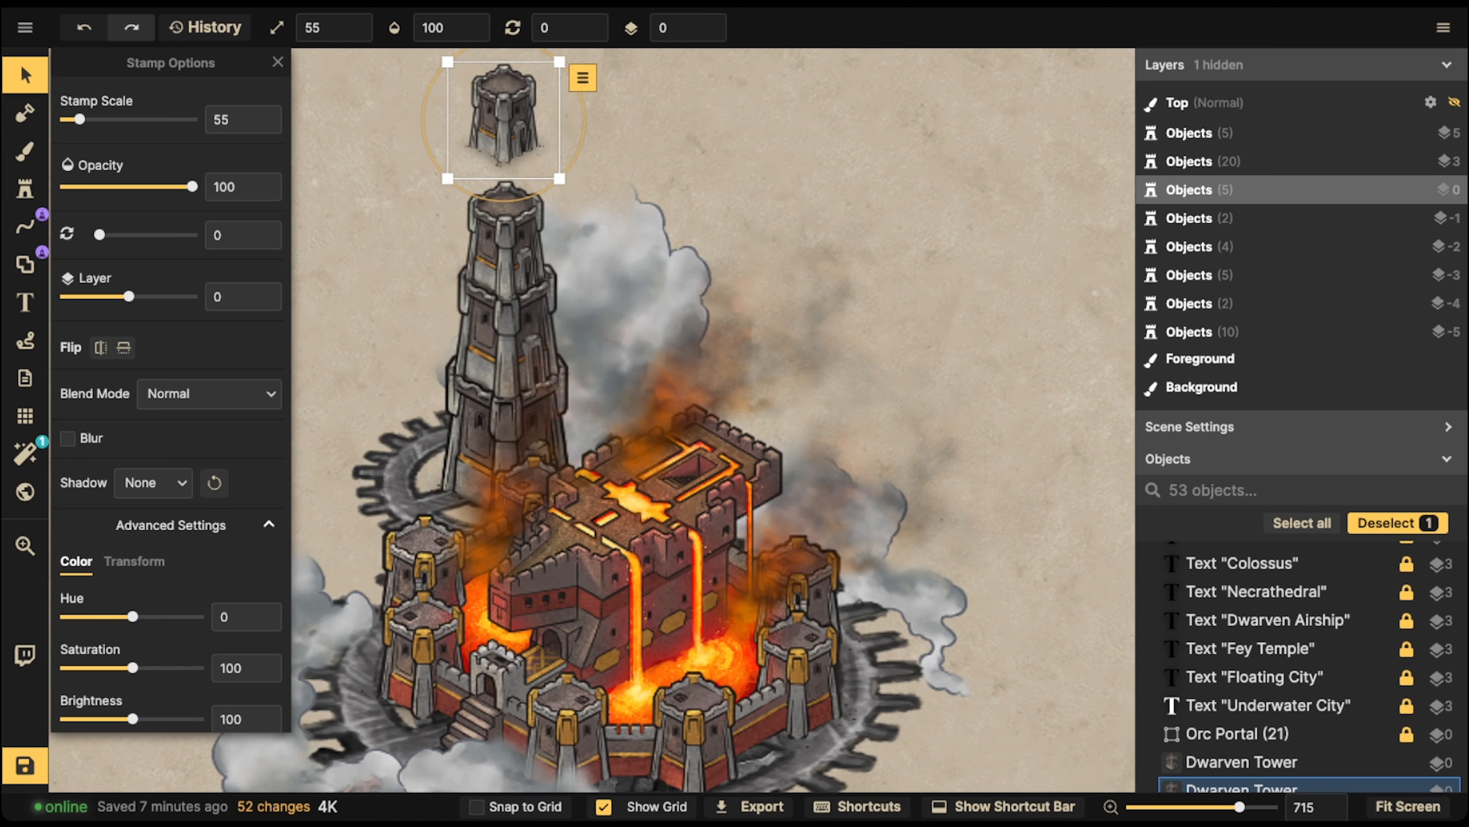
key(bracketleft)
click(709, 21)
drag(504, 125, 535, 209)
- Select the whole tower assembly, reposition it in its map cell, and move it up together with its ground shadow
scroll(474, 211, down, 5)
key(Escape)
drag(385, 152, 727, 492)
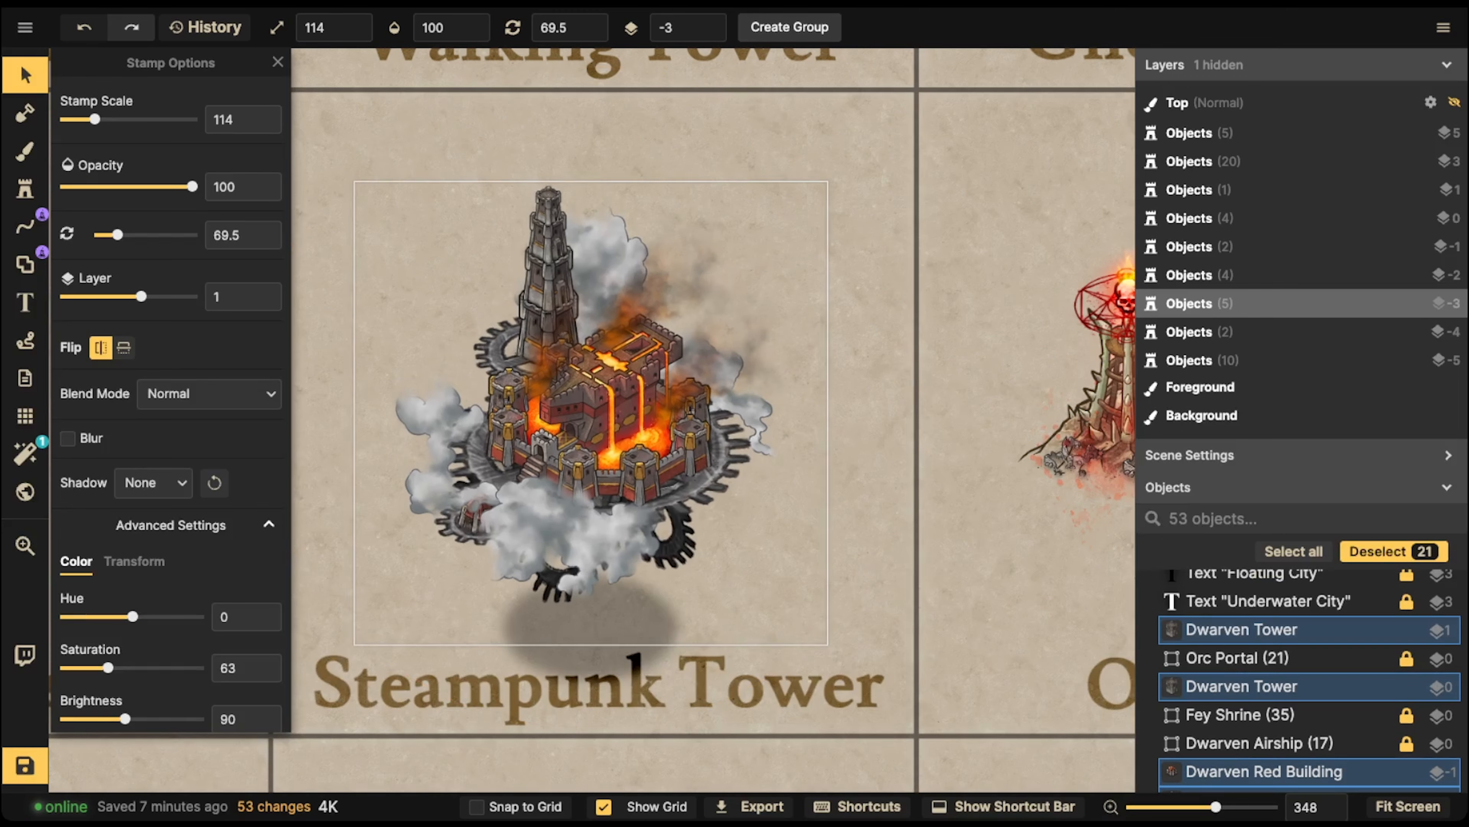
shift+click(590, 627)
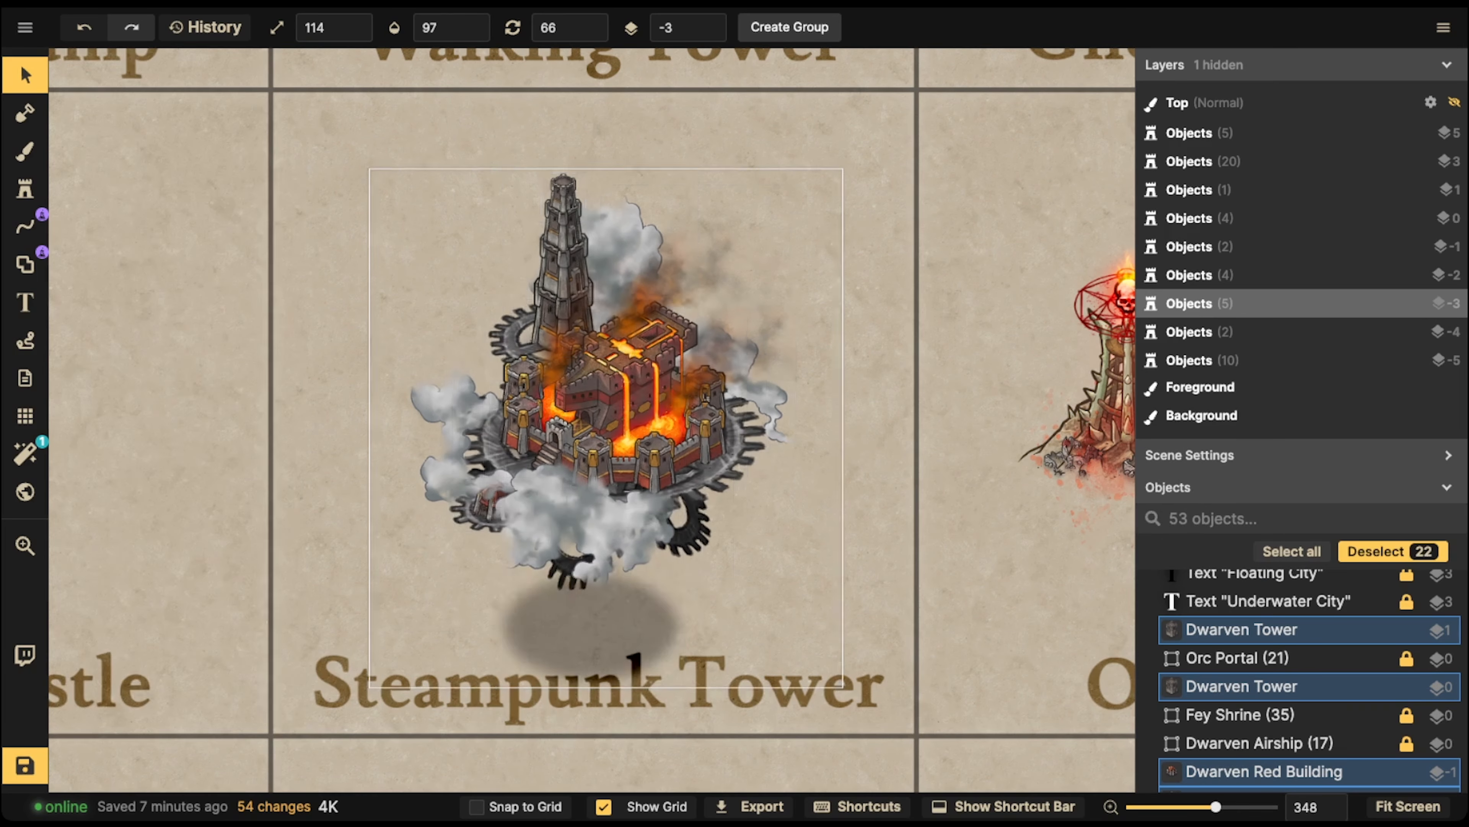
drag(590, 628, 587, 585)
key(Escape)
- Clear the stamp catalog's smoke search, browse the Fantasy World assets and choose the red crystal stamp for the tower's top
scroll(561, 347, up, 4)
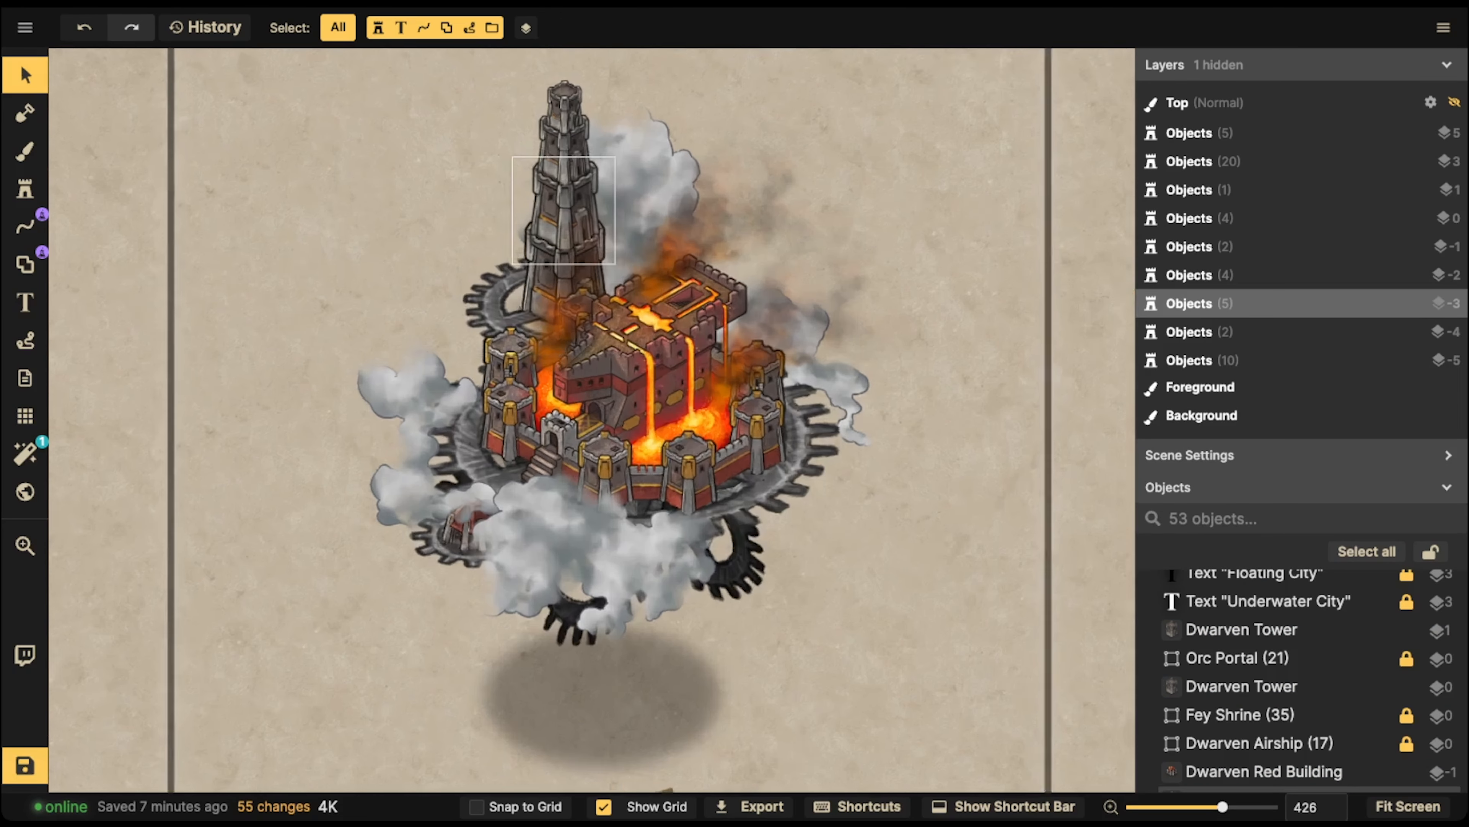
scroll(555, 382, up, 3)
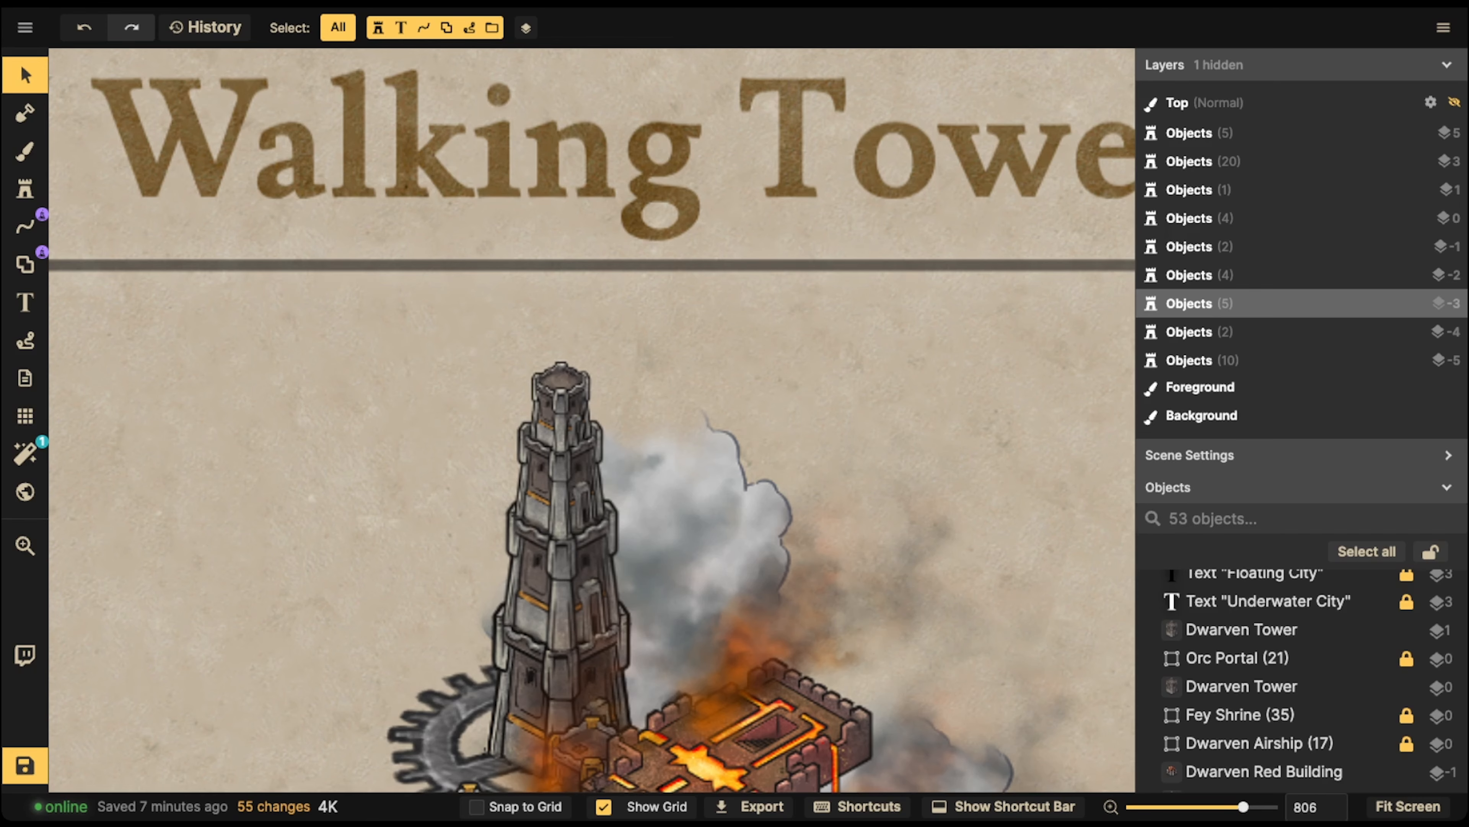
key(s)
click(116, 142)
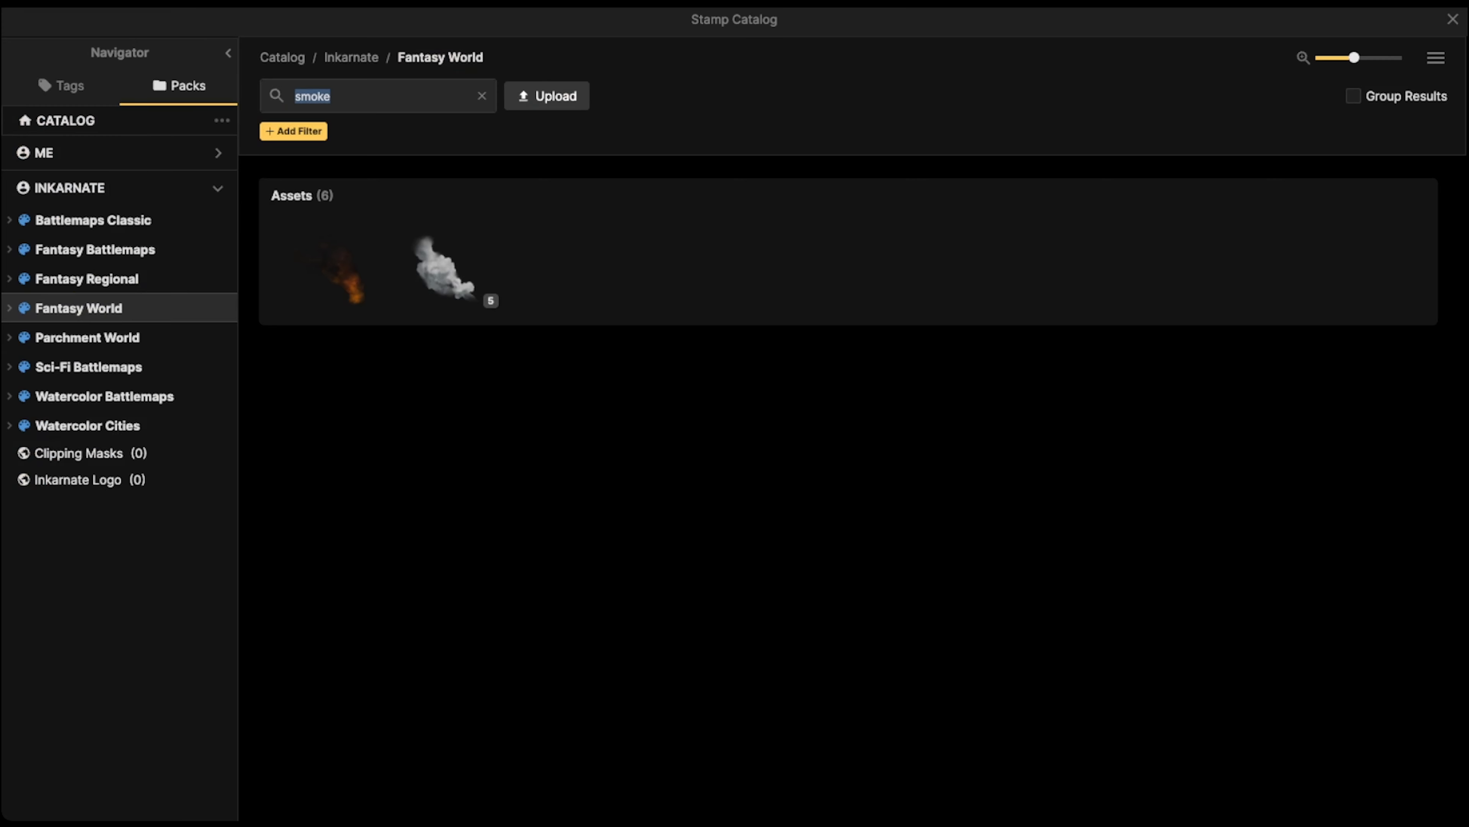
click(481, 97)
scroll(553, 405, down, 3)
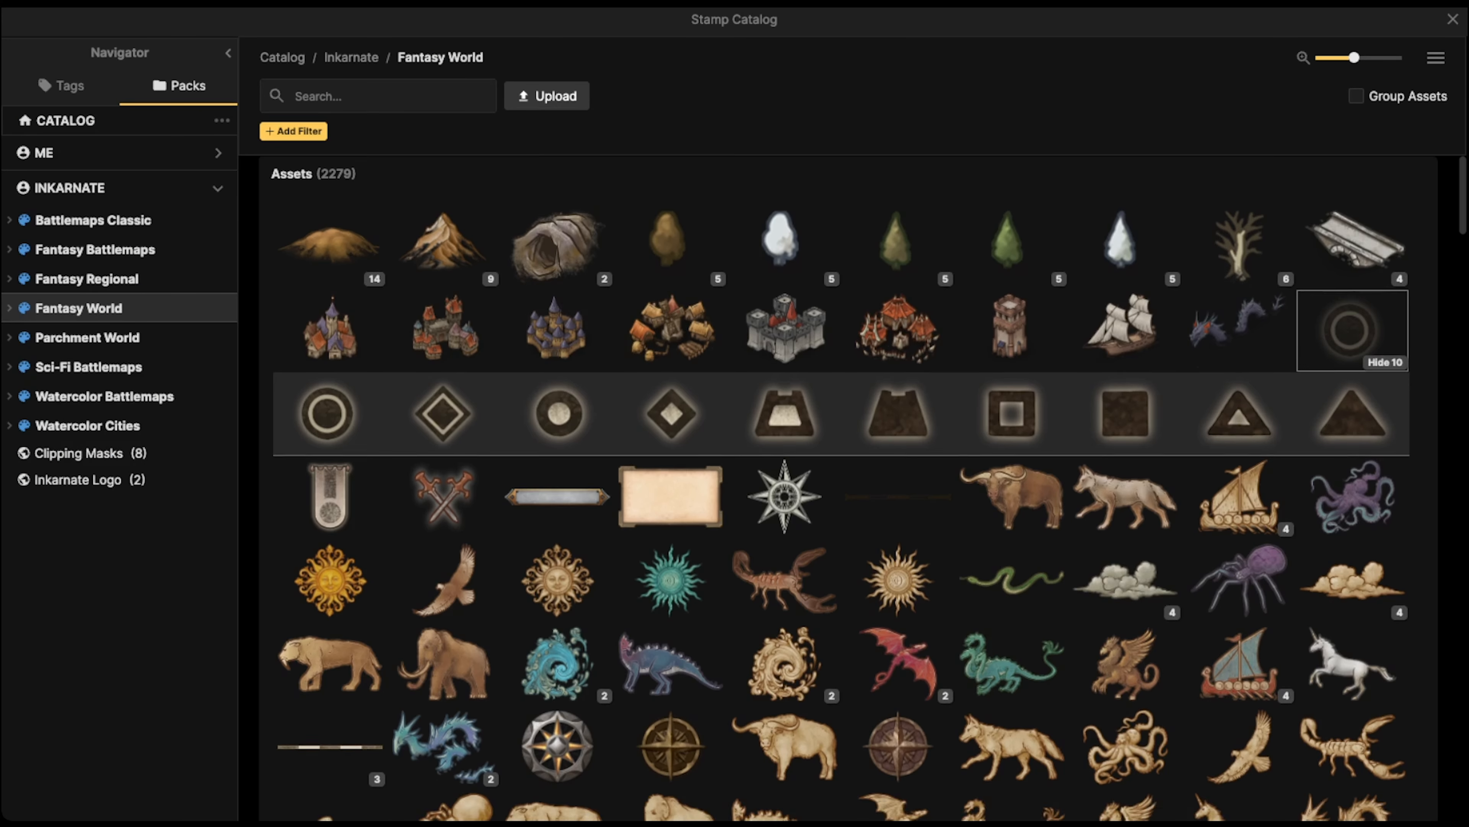
scroll(840, 488, down, 15)
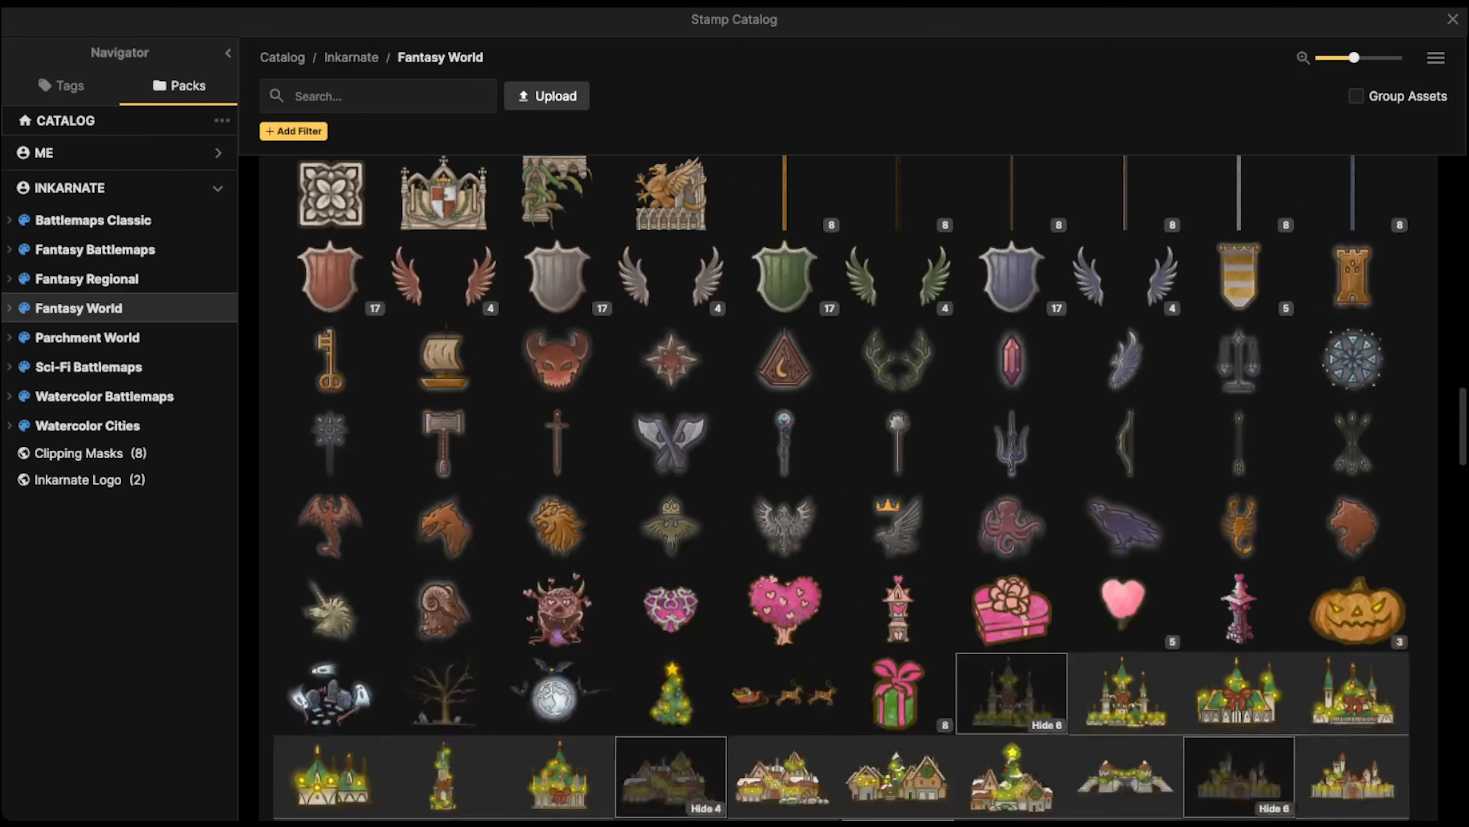
scroll(671, 492, down, 15)
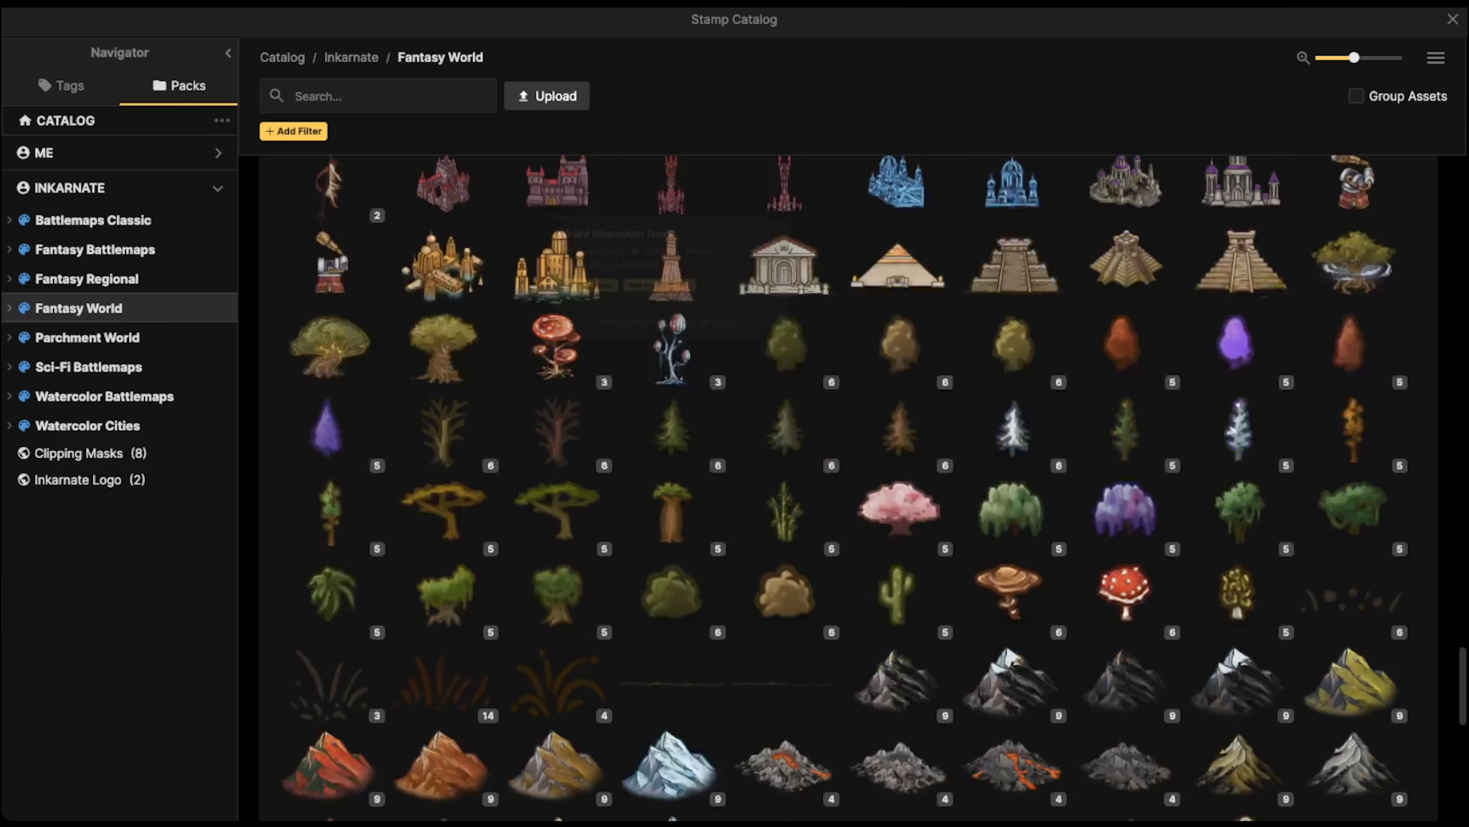
scroll(671, 493, up, 15)
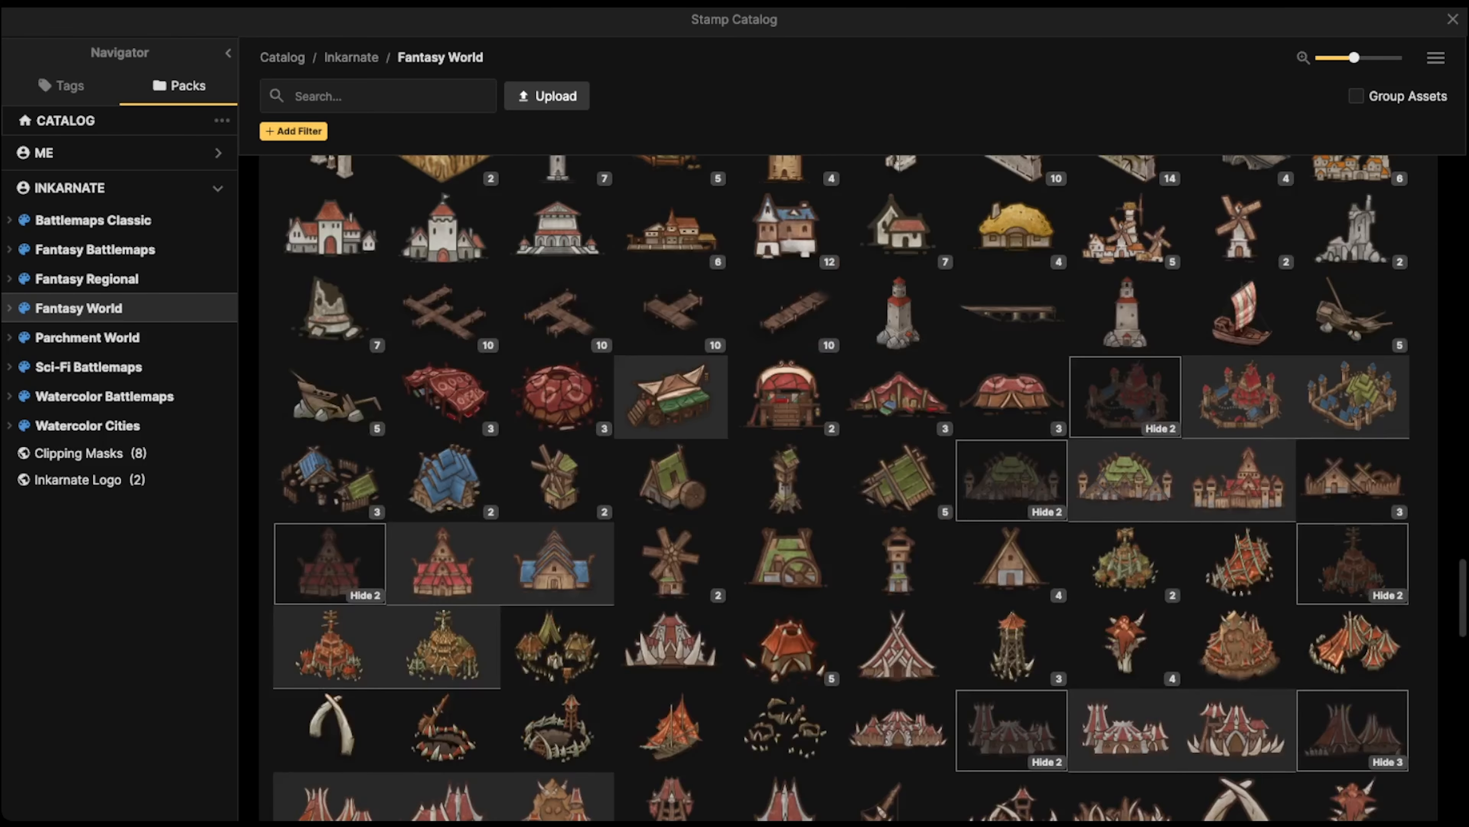
scroll(785, 457, up, 8)
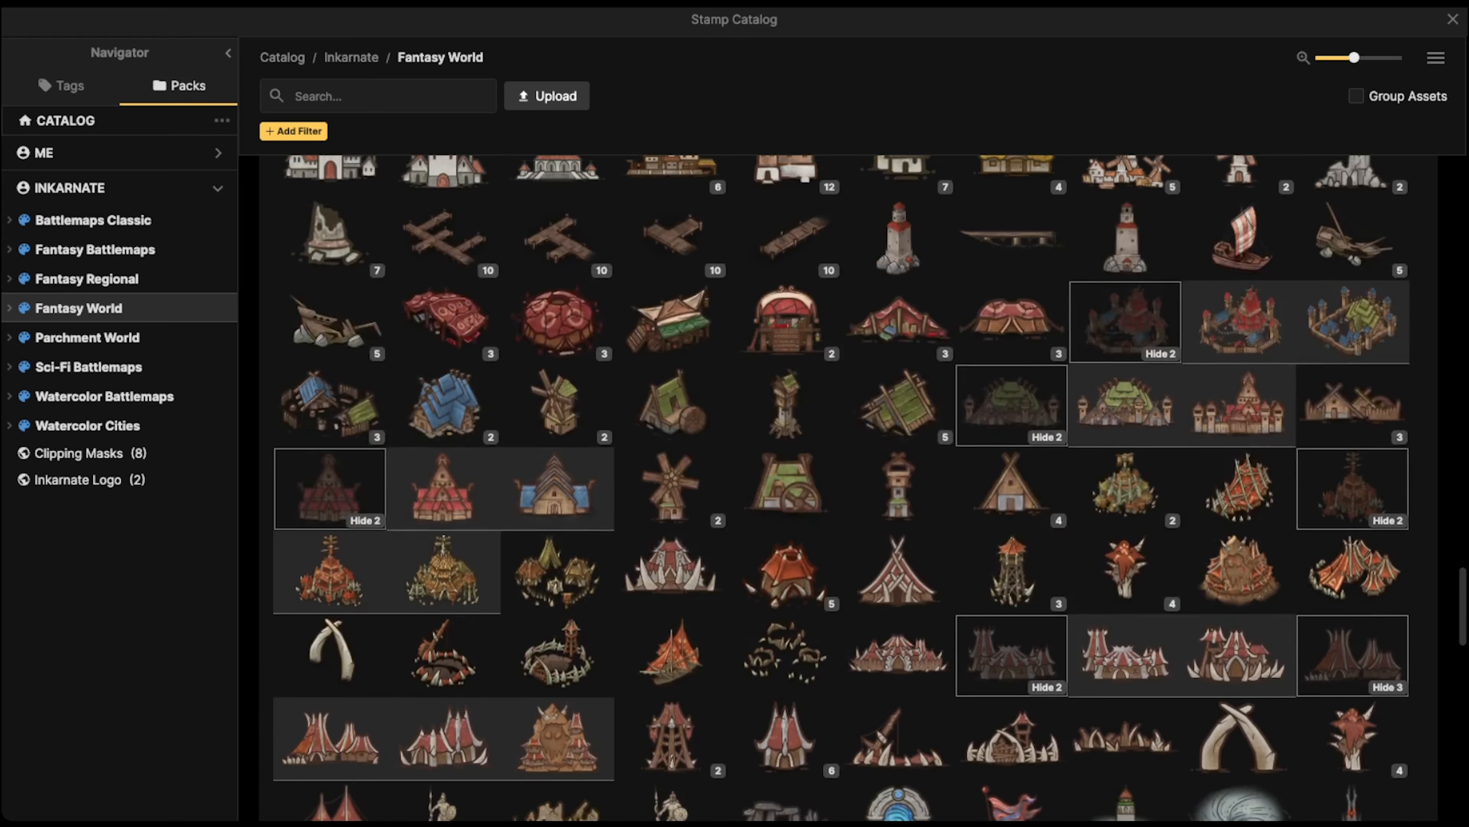
scroll(785, 457, up, 10)
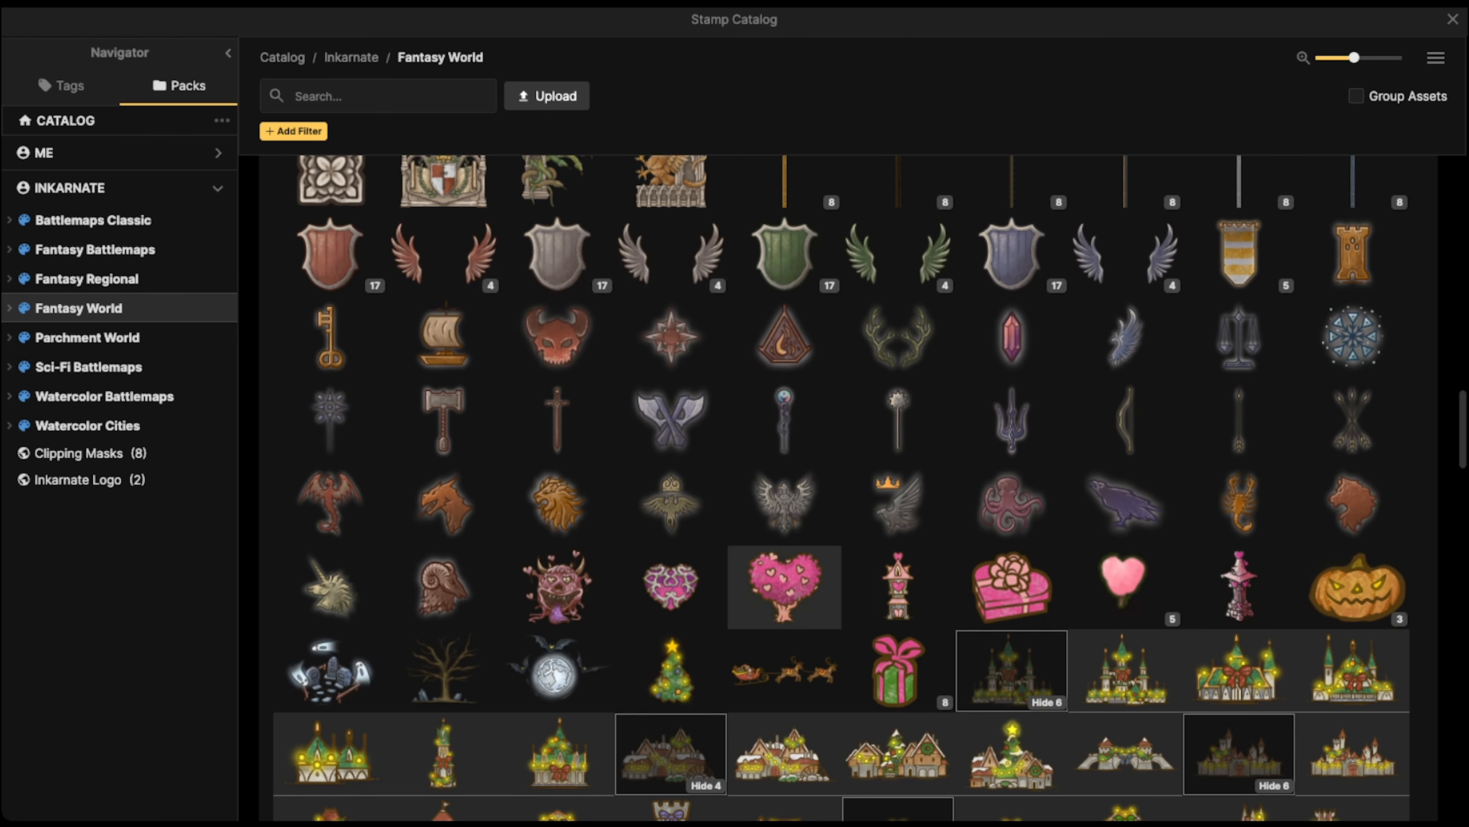
click(1012, 338)
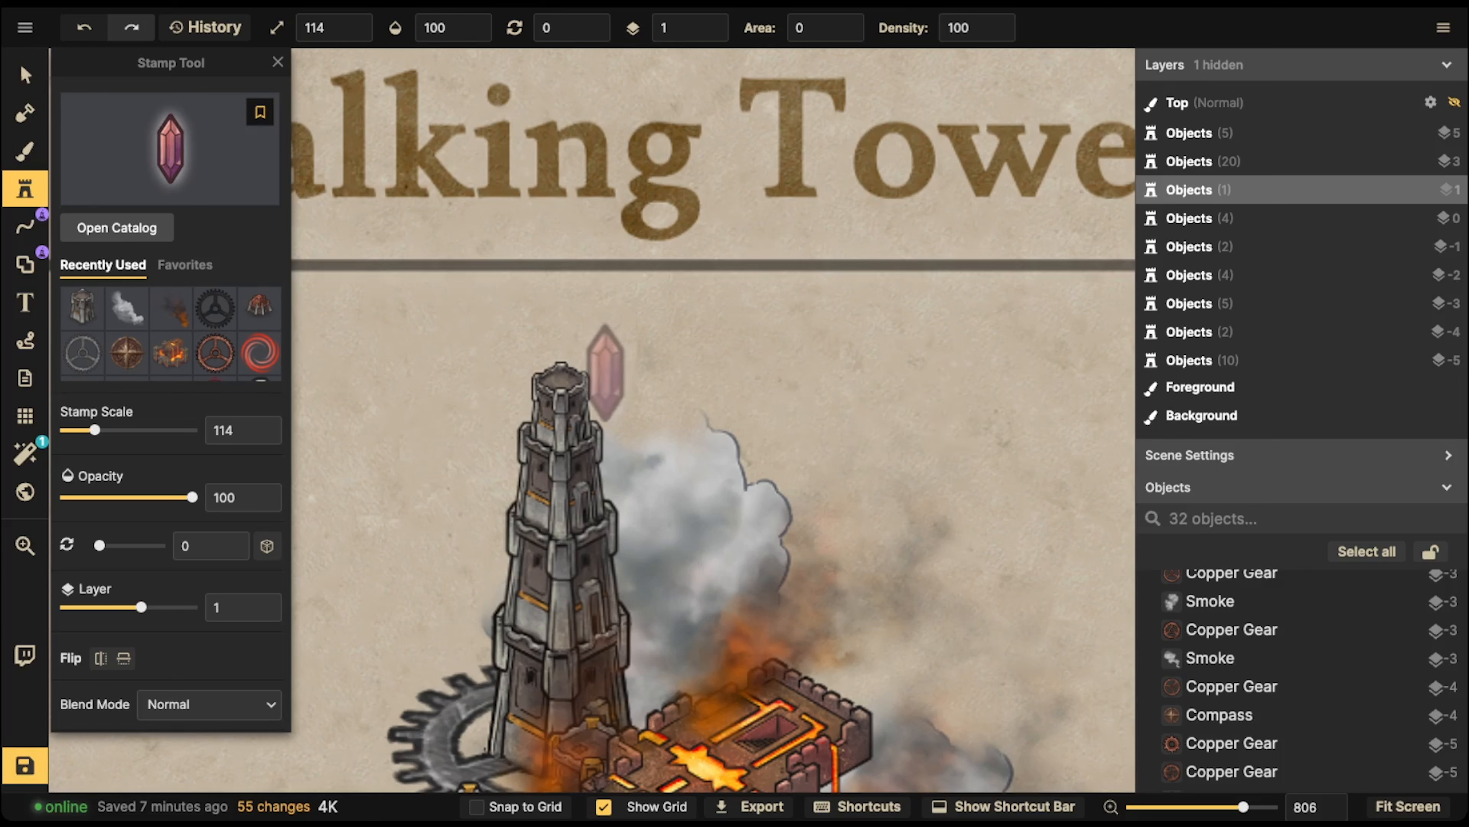
- Place the red crystal stamp on the tower's peak, then put it on layer 3 at scale 84
click(561, 333)
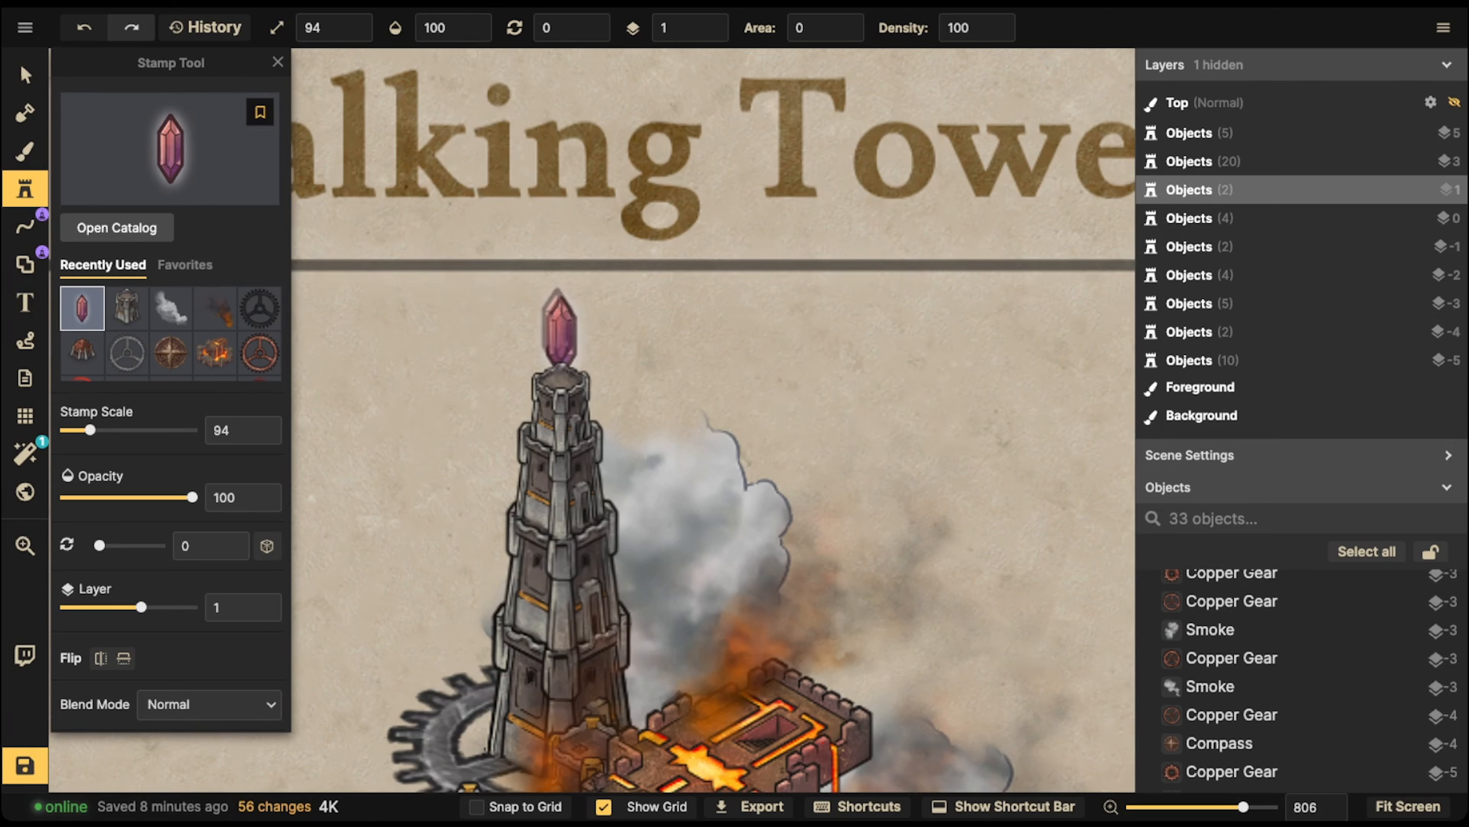
click(25, 76)
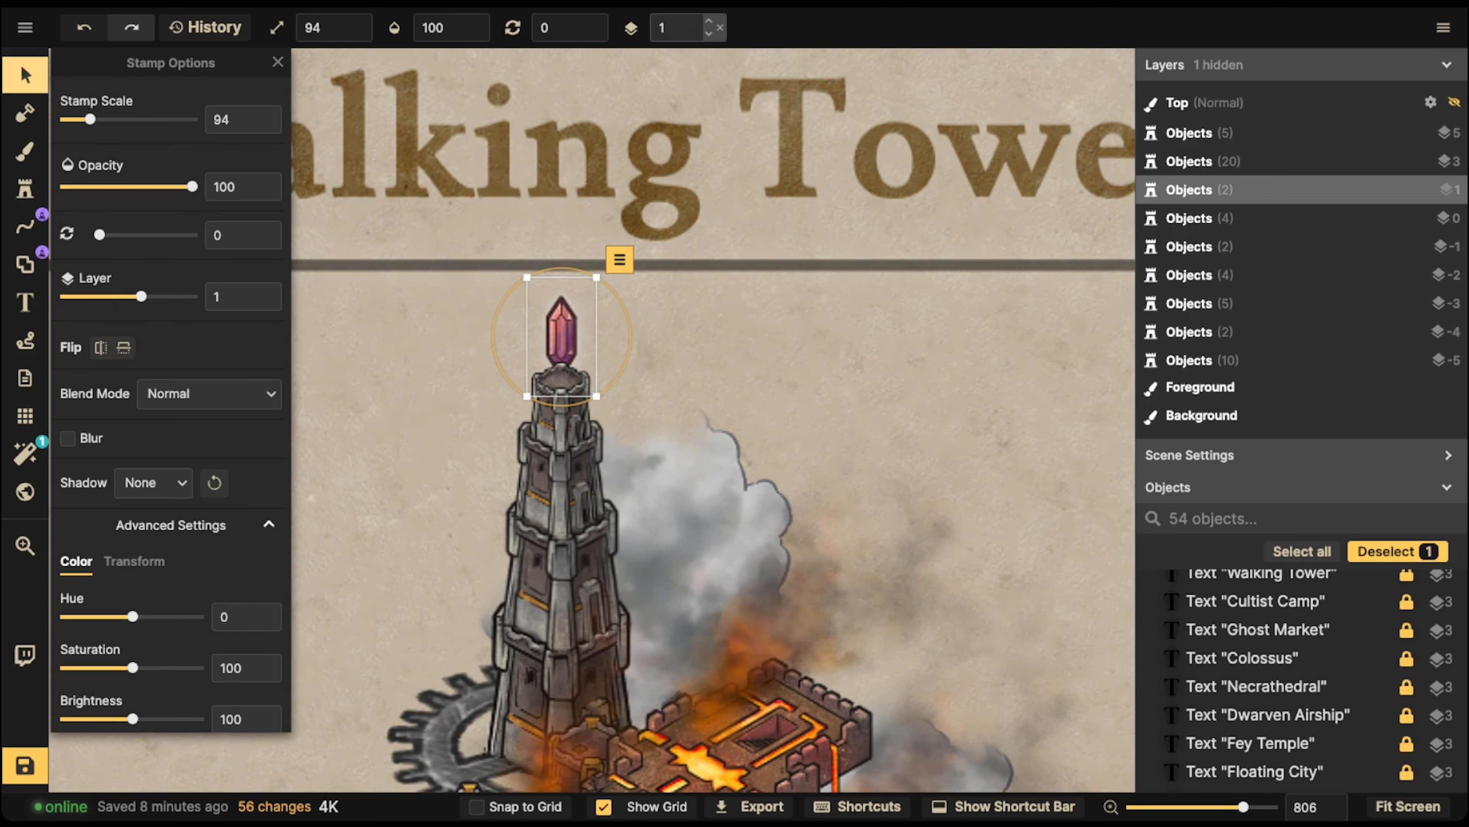
double_click(709, 21)
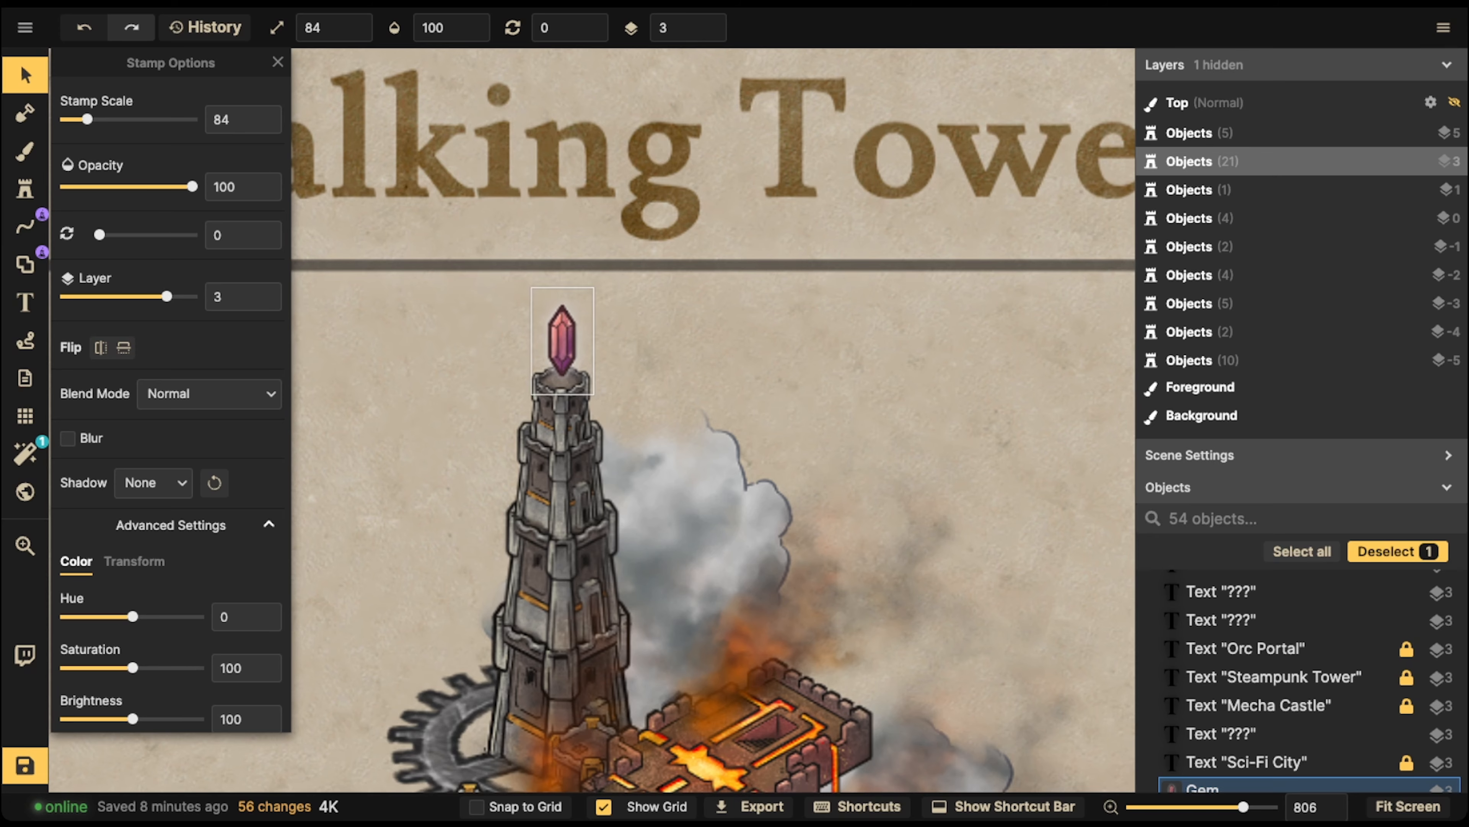
- Select the whole Steampunk Tower assembly with its crystal and ground shadow and reposition it within its map cell
scroll(561, 341, down, 6)
drag(561, 341, 707, 562)
scroll(545, 282, down, 3)
click(726, 370)
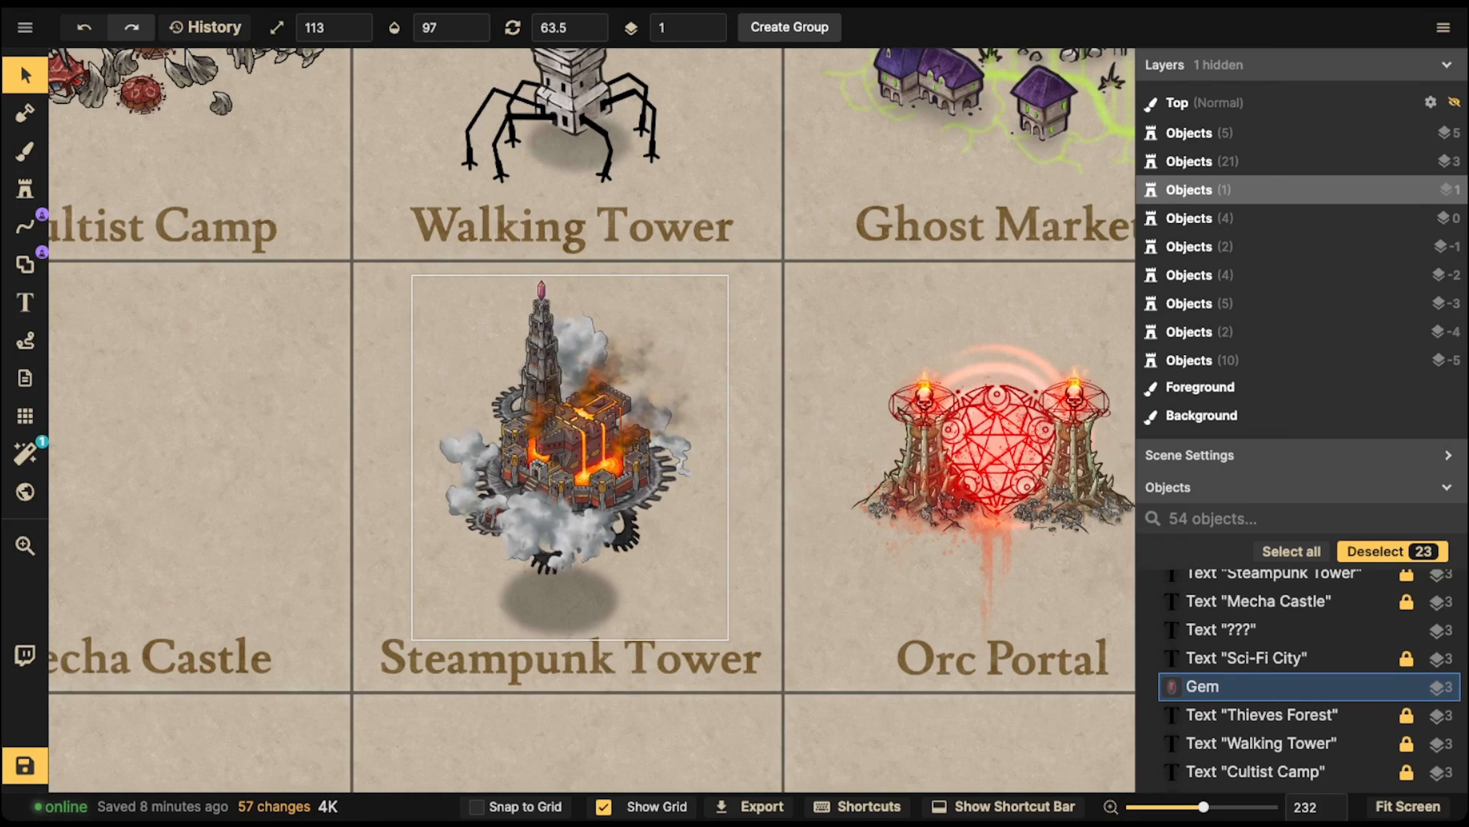
click(706, 562)
click(543, 293)
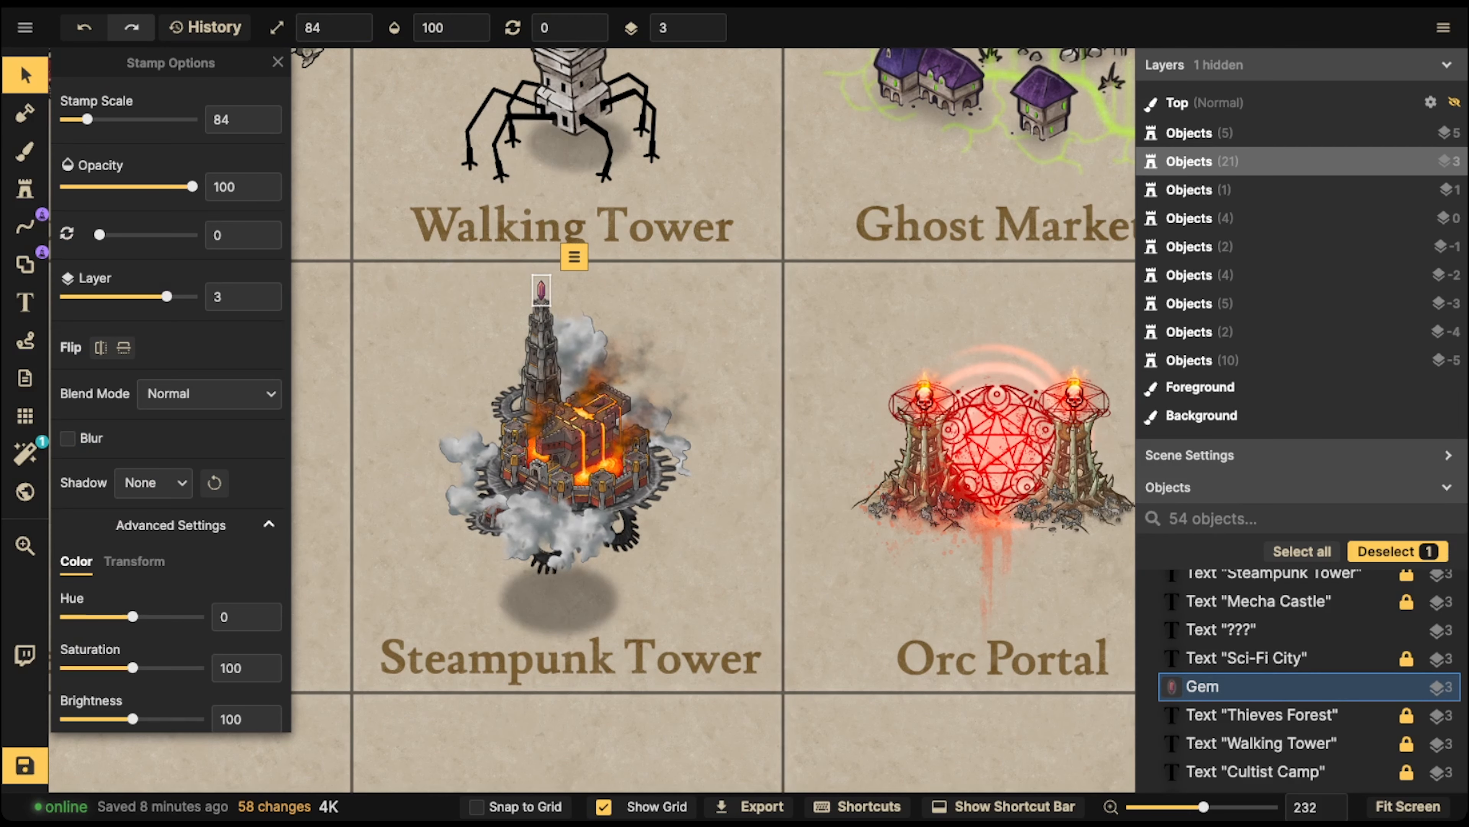
scroll(545, 296, up, 5)
click(25, 189)
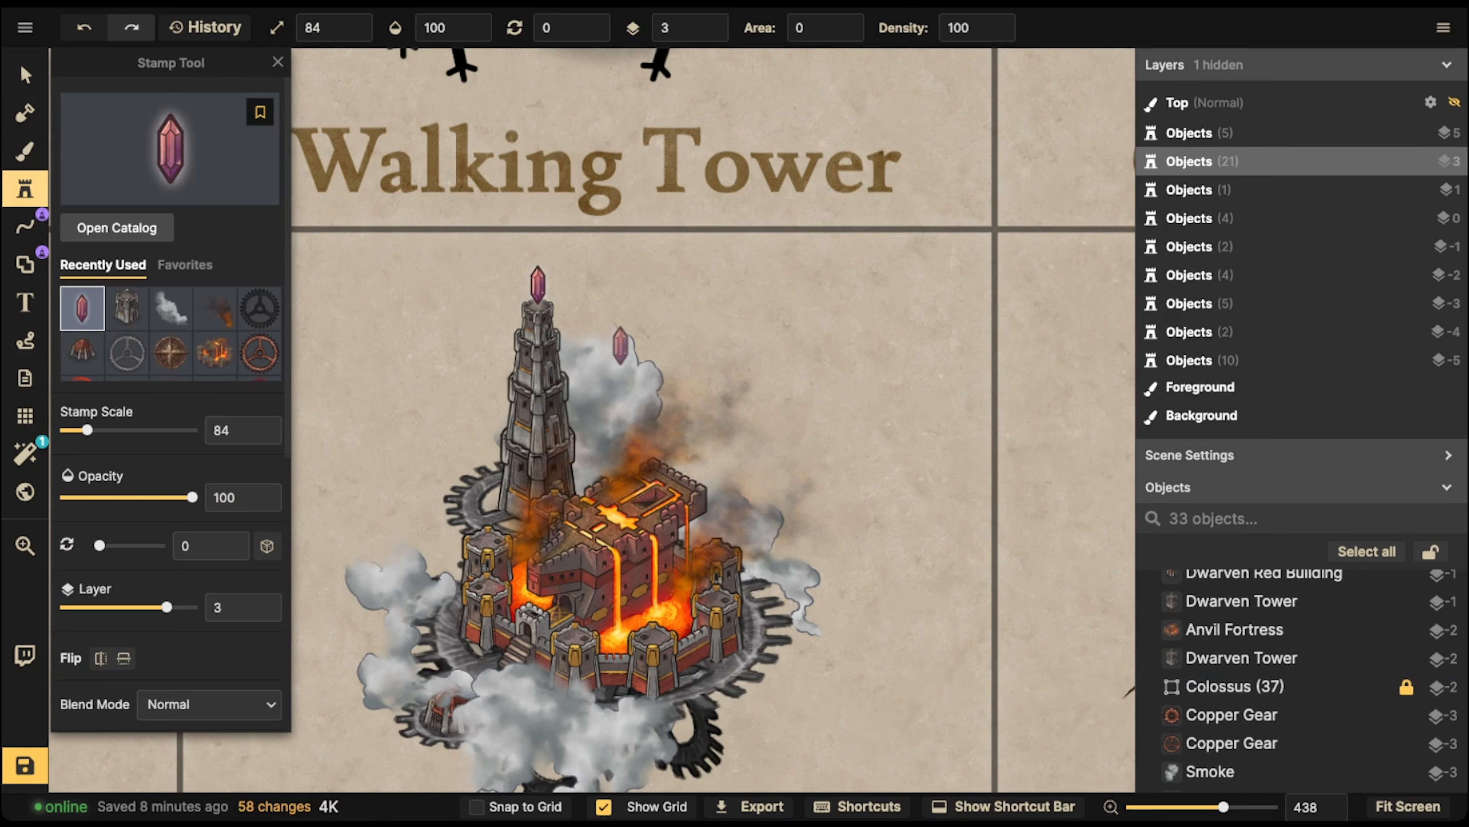
scroll(127, 352, down, 3)
click(171, 313)
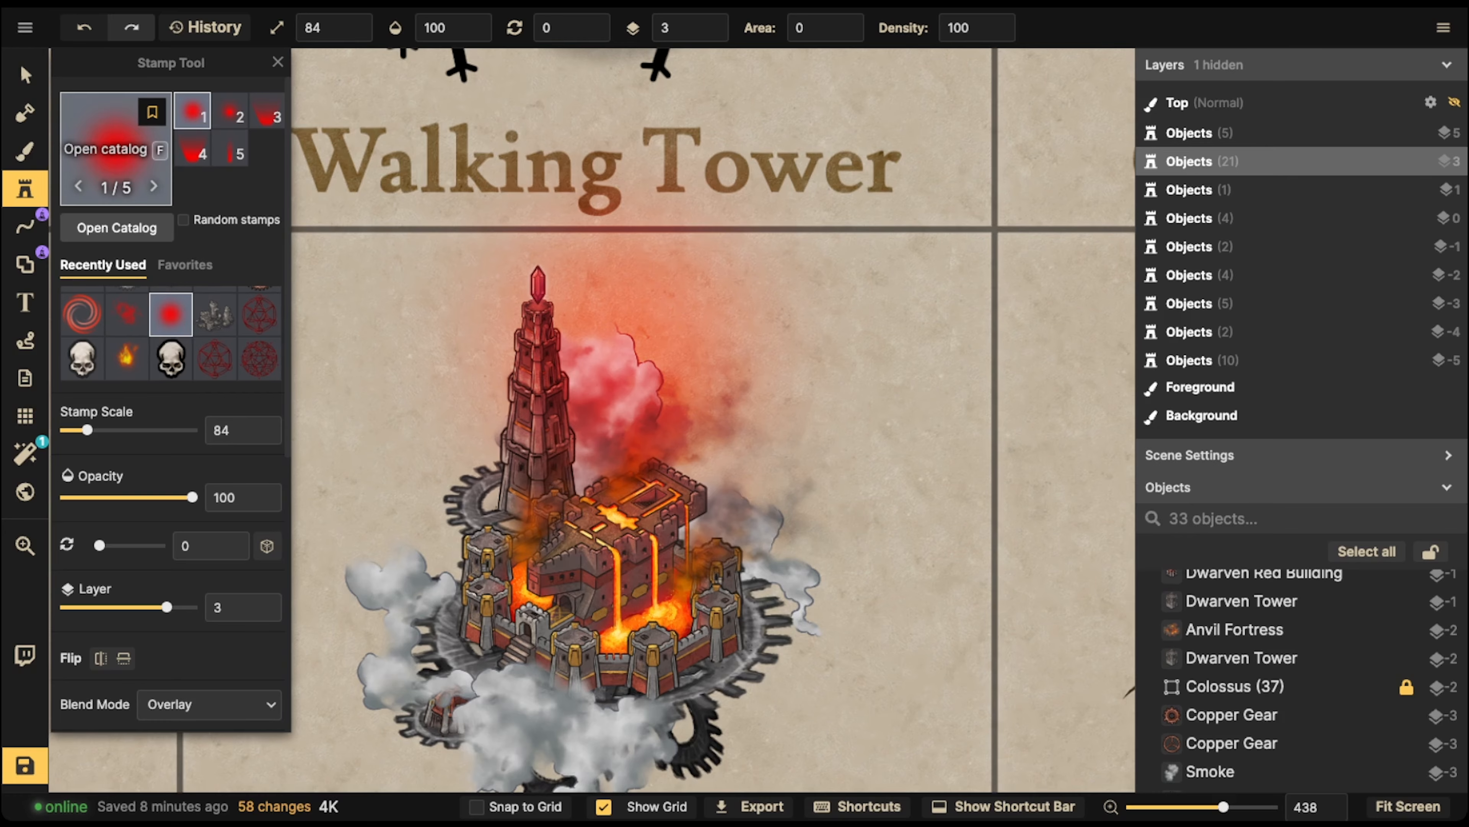
click(113, 151)
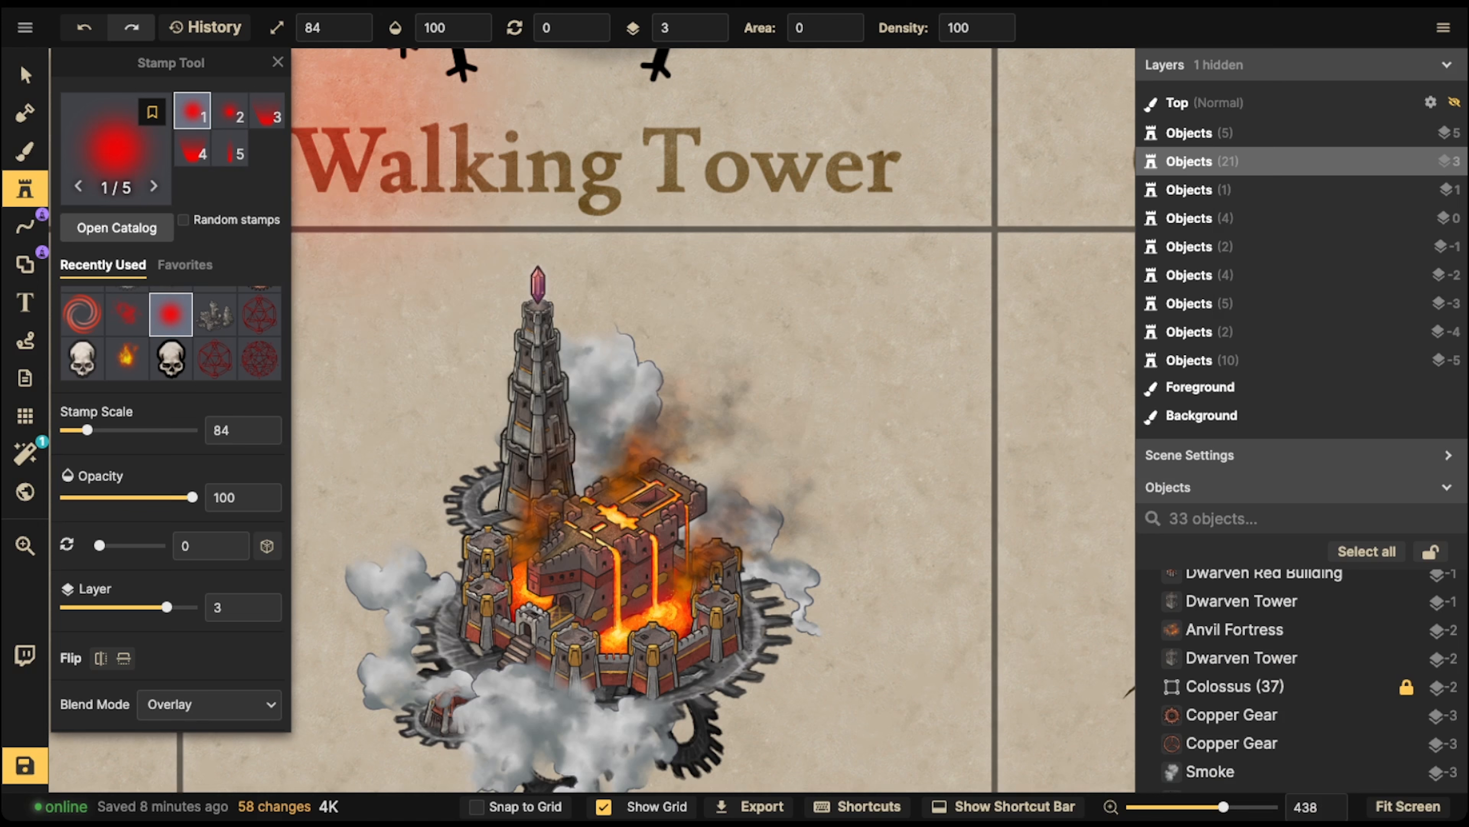
click(622, 344)
scroll(123, 351, up, 2)
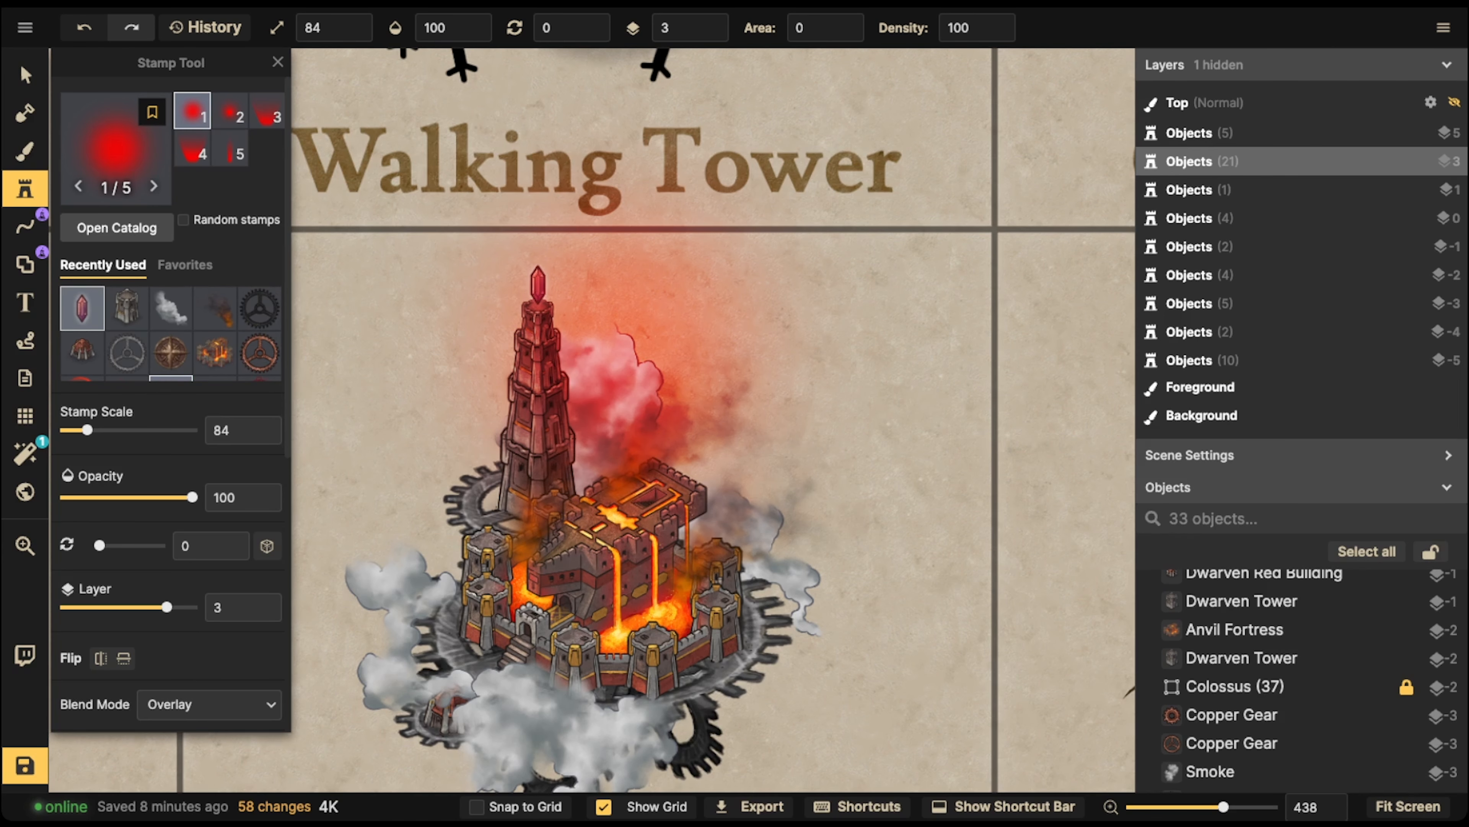
scroll(83, 324, down, 1)
- Starting from the recently used red swirl stamp, search the catalog for "spell" and choose the red star-shaped Spell stamp from Fantasy Battlemaps
click(83, 363)
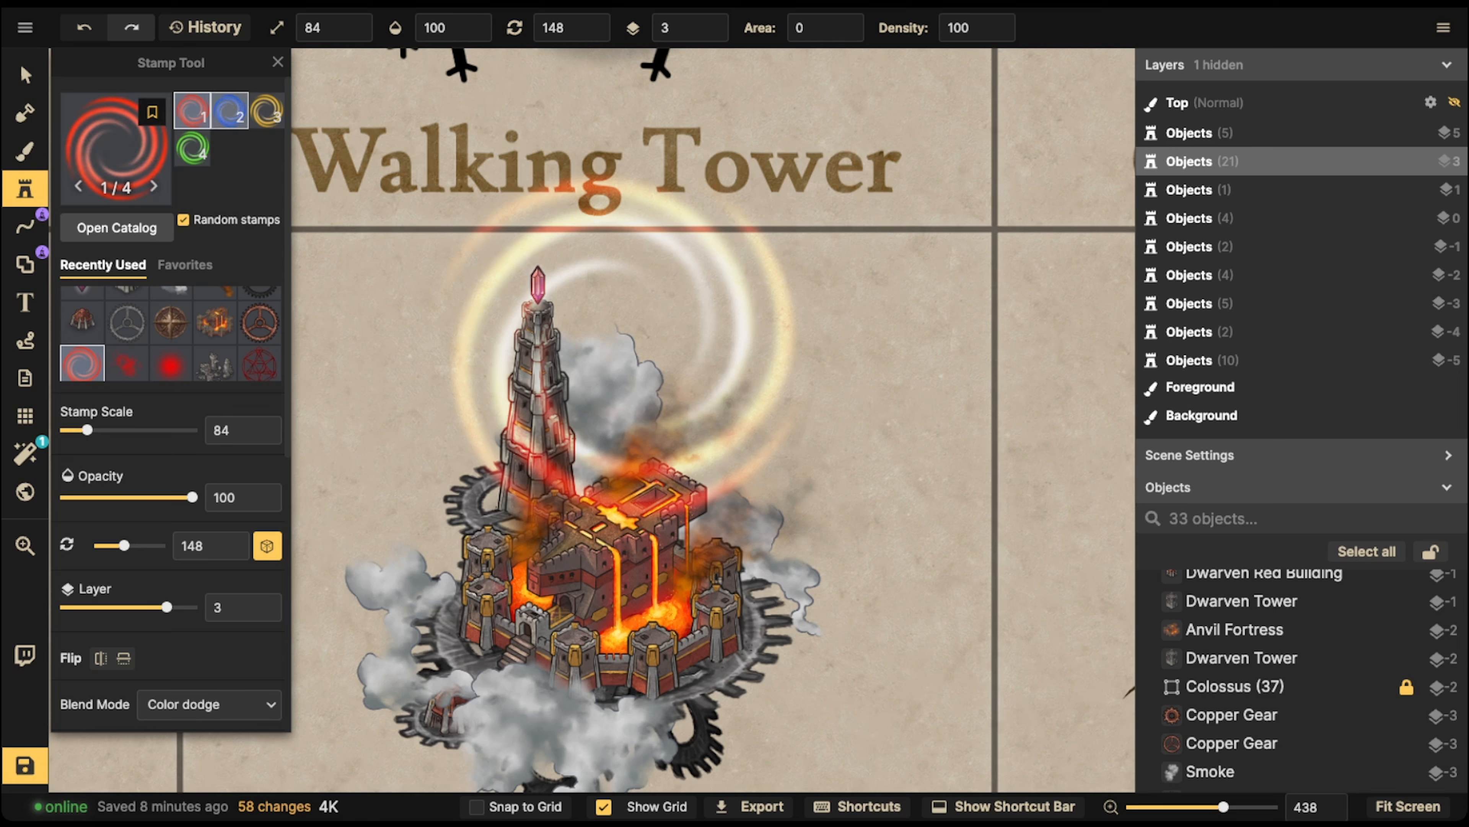
click(116, 151)
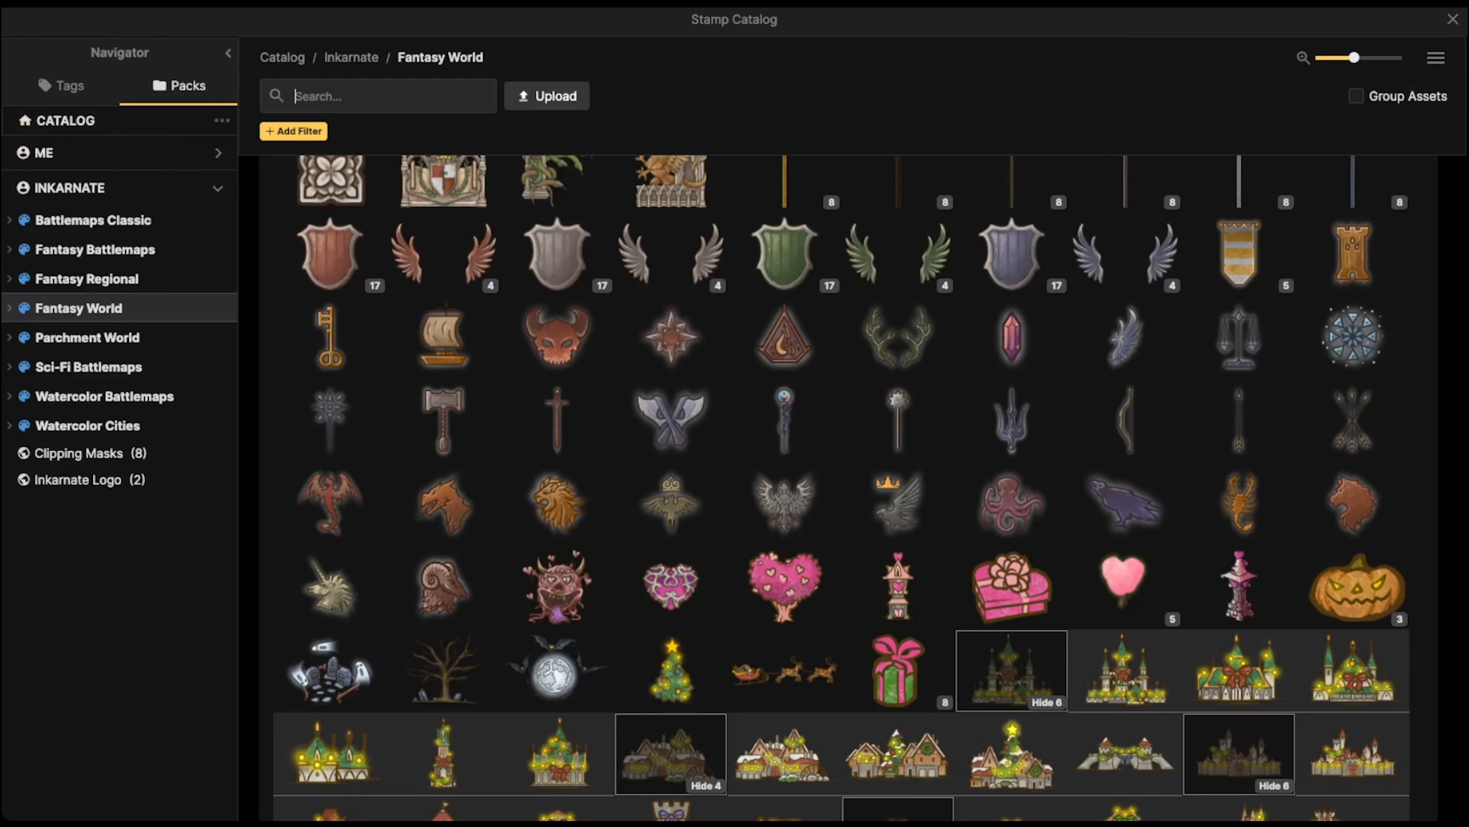
text(spell)
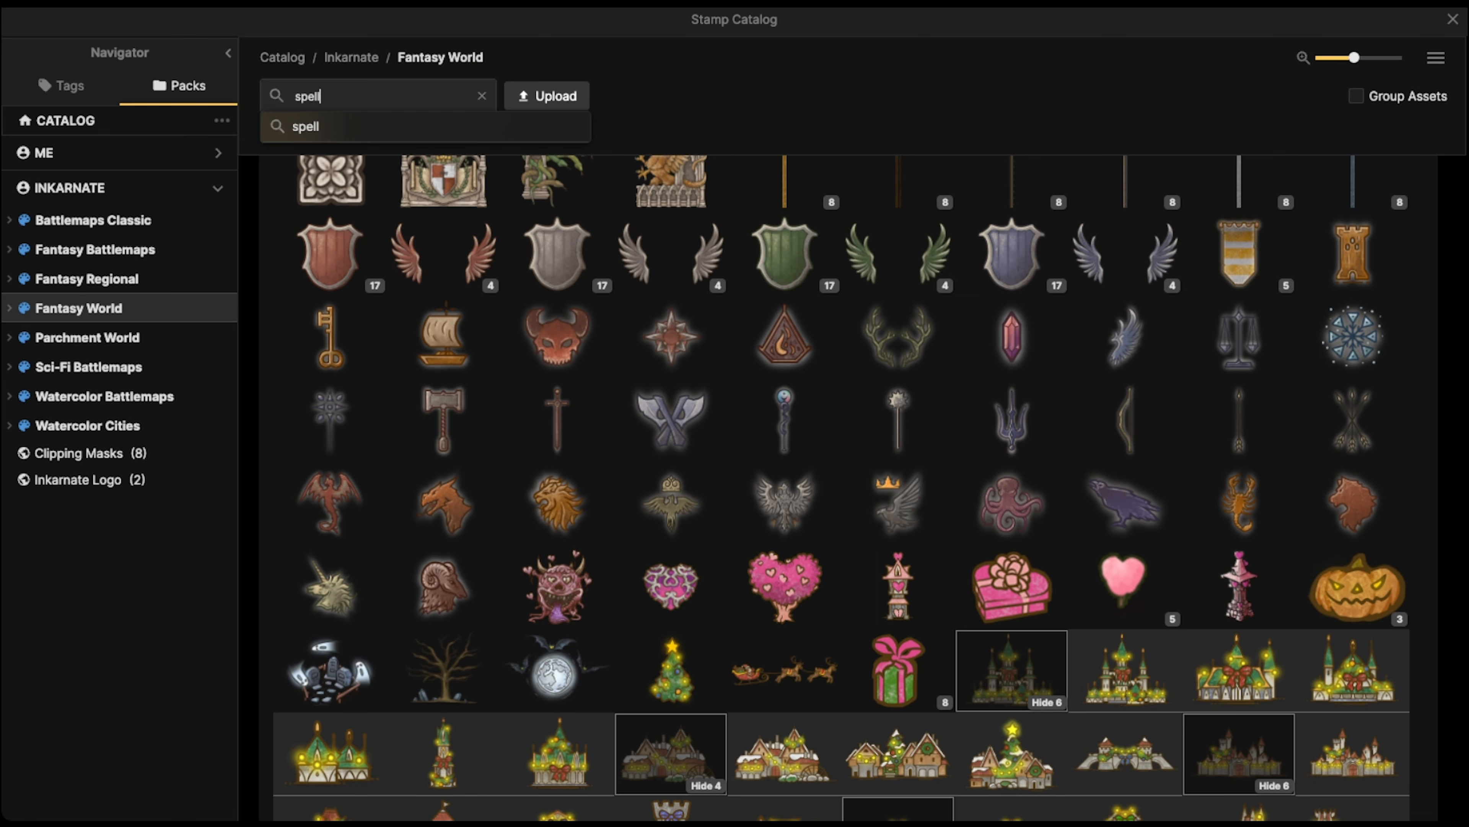
key(Return)
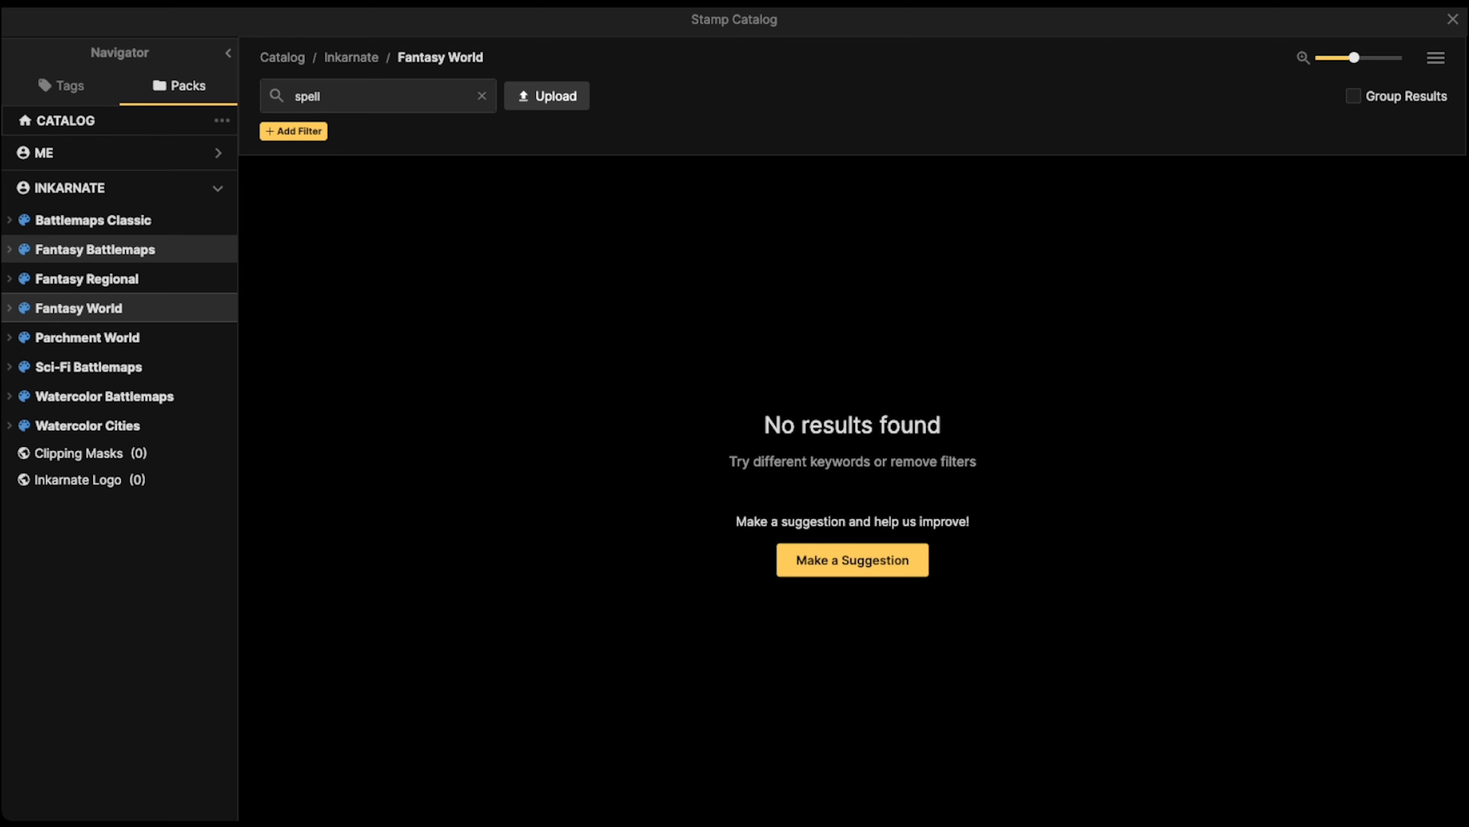
click(94, 249)
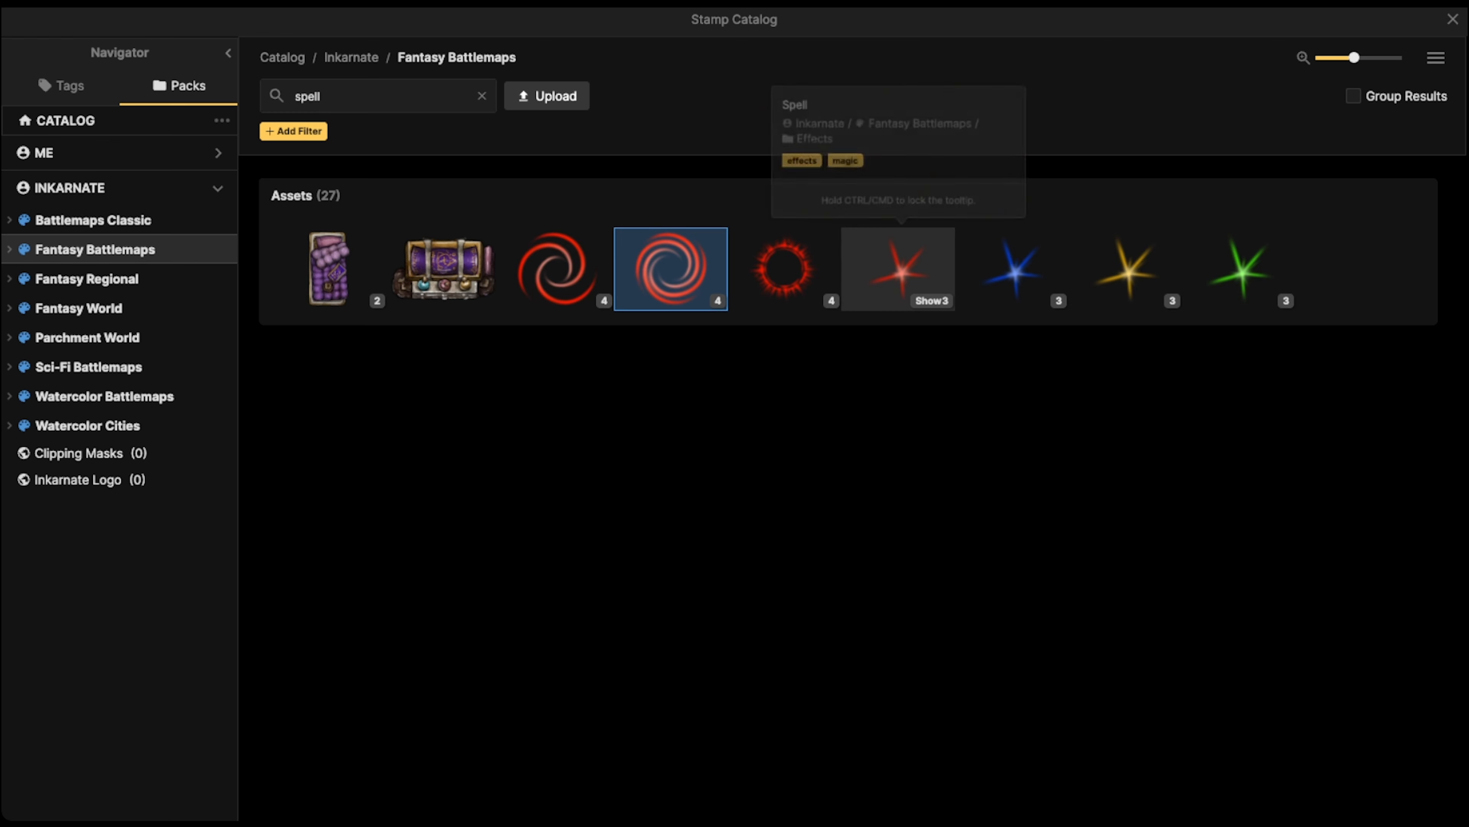
click(900, 270)
- Stamp the red Spell flare over the tower's crystal at scale 84, raise it to layer 5 and center it on the crystal
scroll(529, 285, up, 5)
click(529, 285)
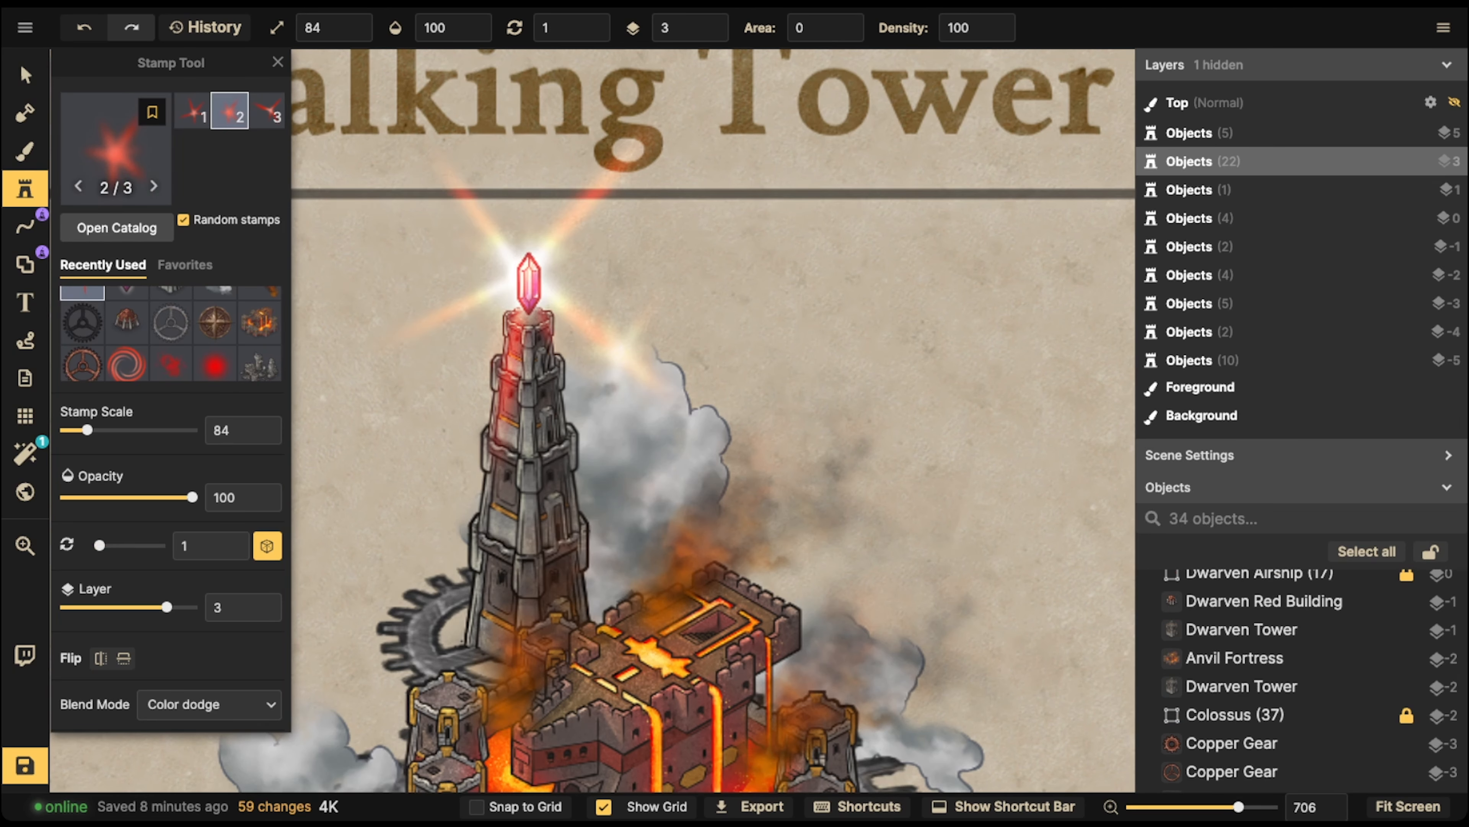
click(25, 75)
click(529, 281)
scroll(529, 281, down, 10)
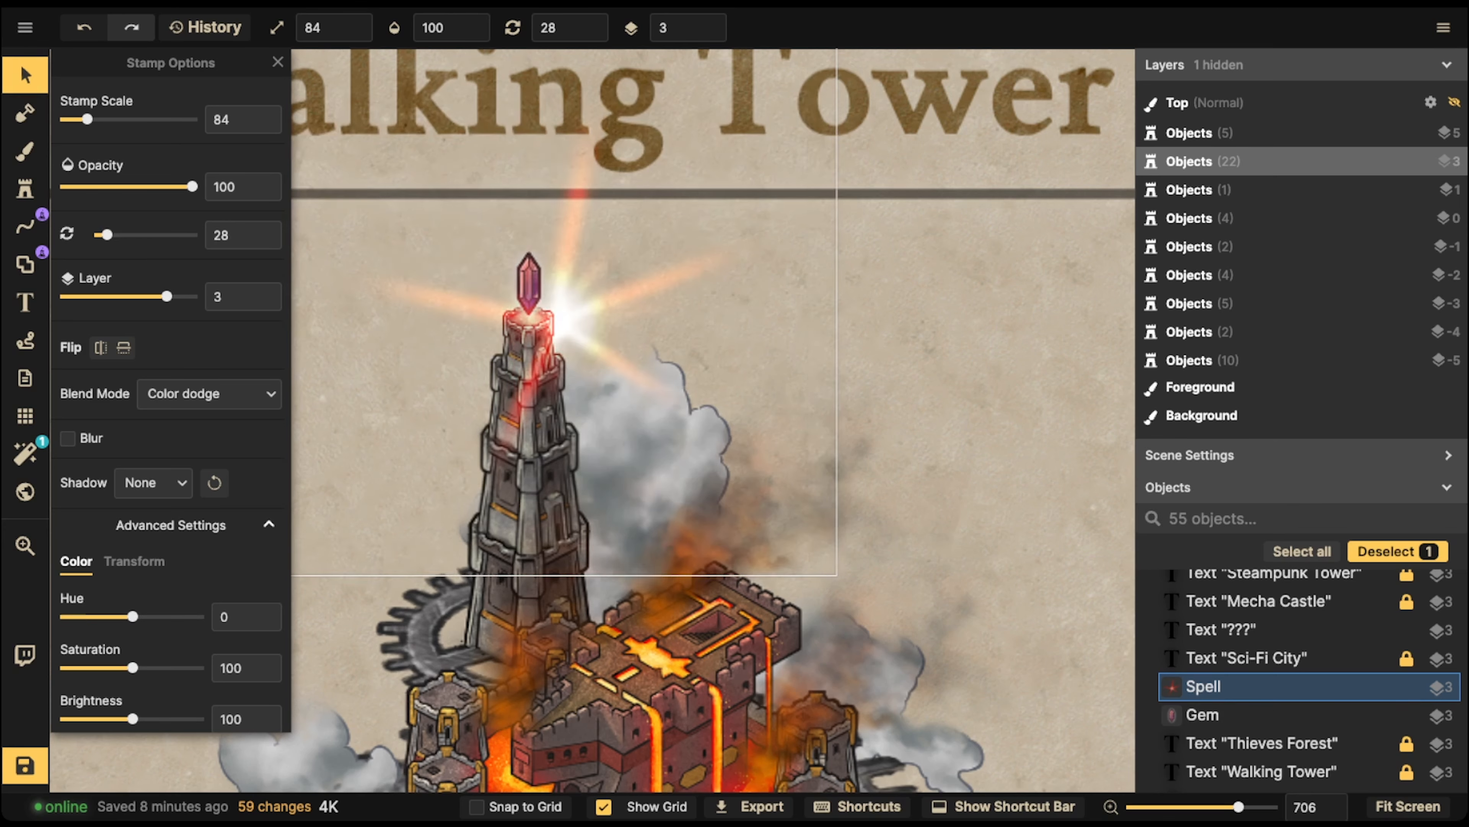
click(709, 22)
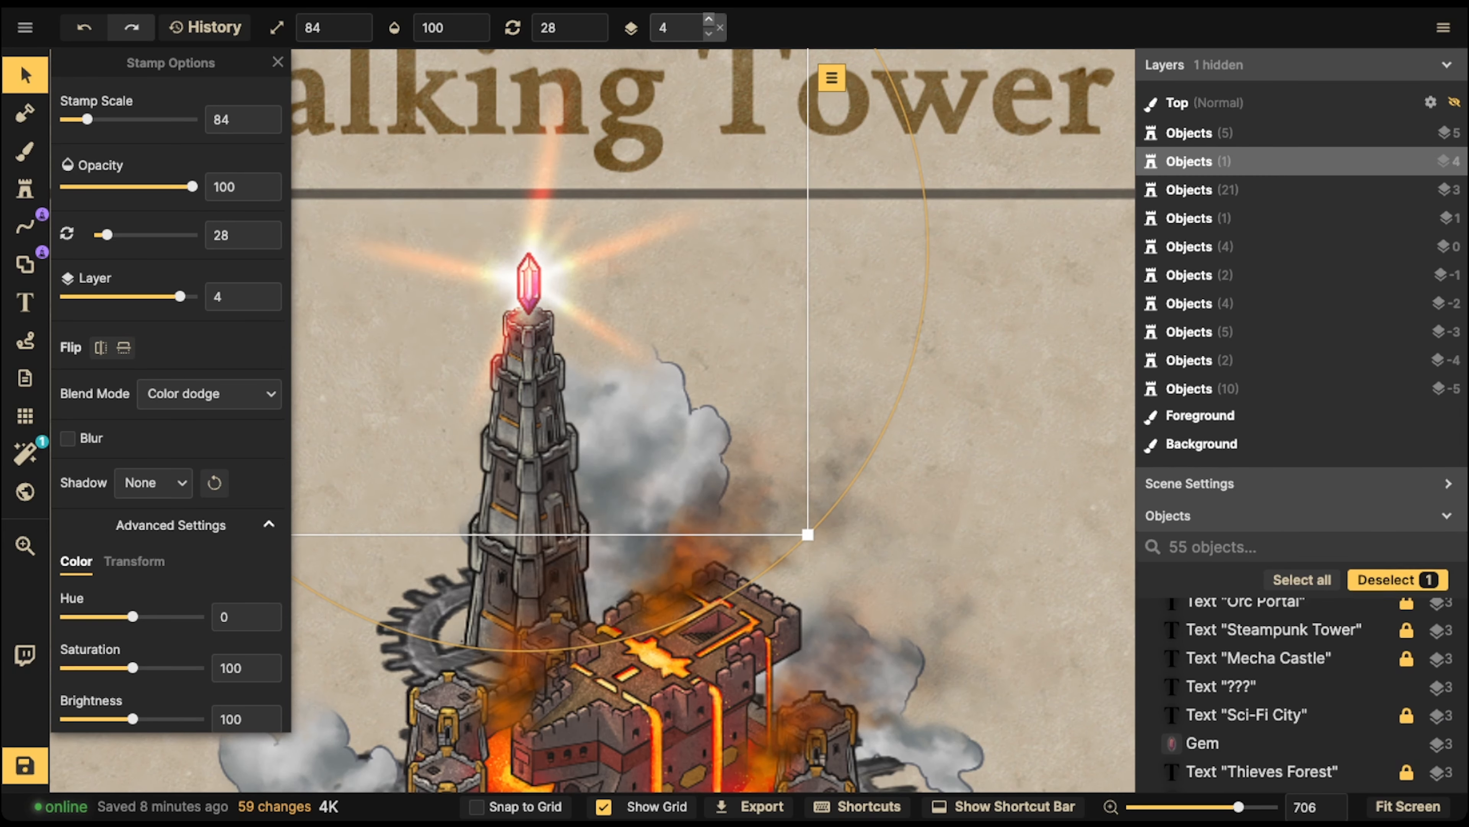
click(708, 22)
drag(529, 281, 524, 283)
key(Escape)
scroll(478, 251, down, 5)
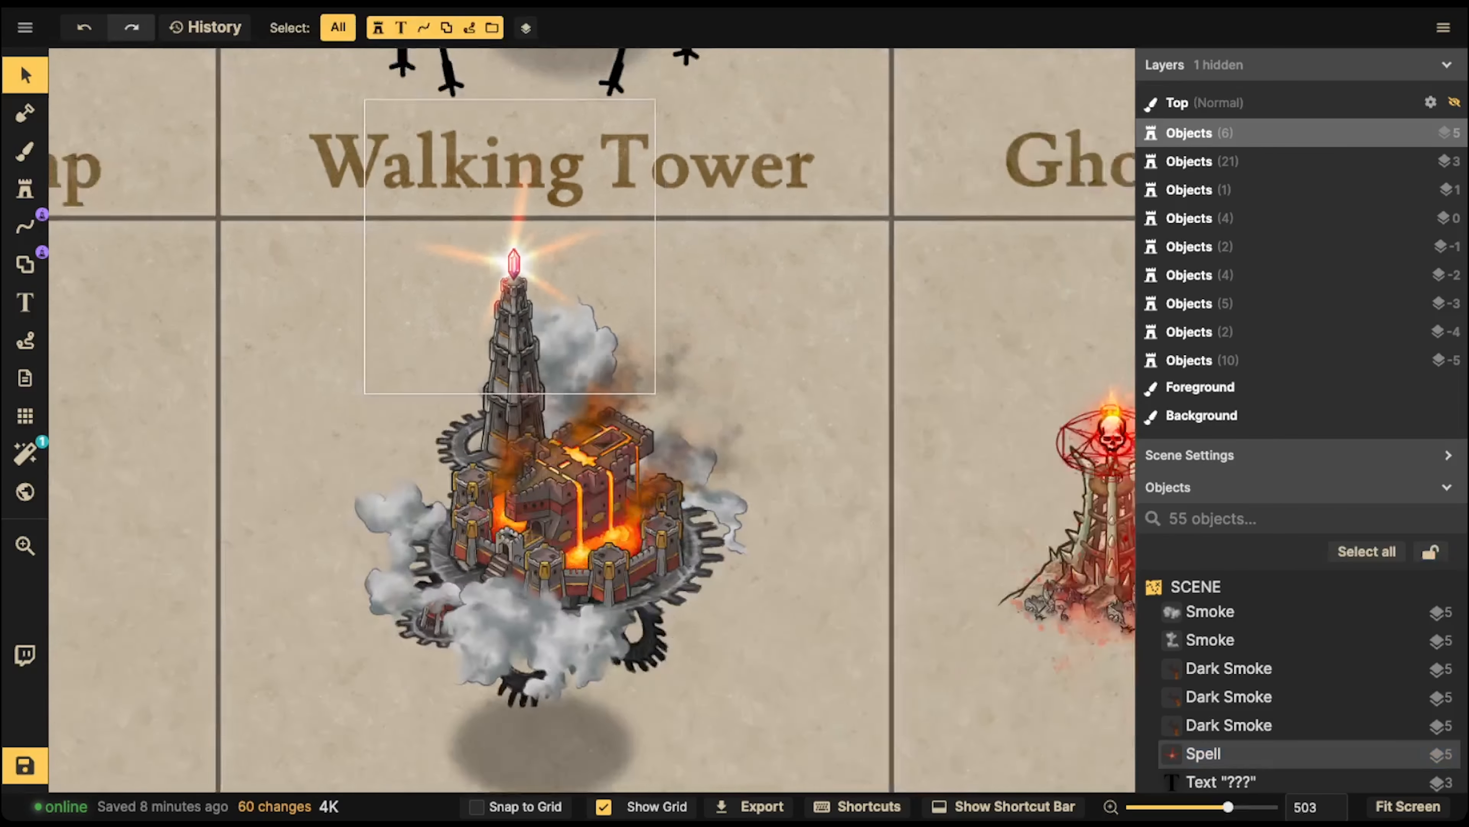
- Try the Lighten blend mode on the Spell flare, then set its blend mode to Screen
click(1215, 753)
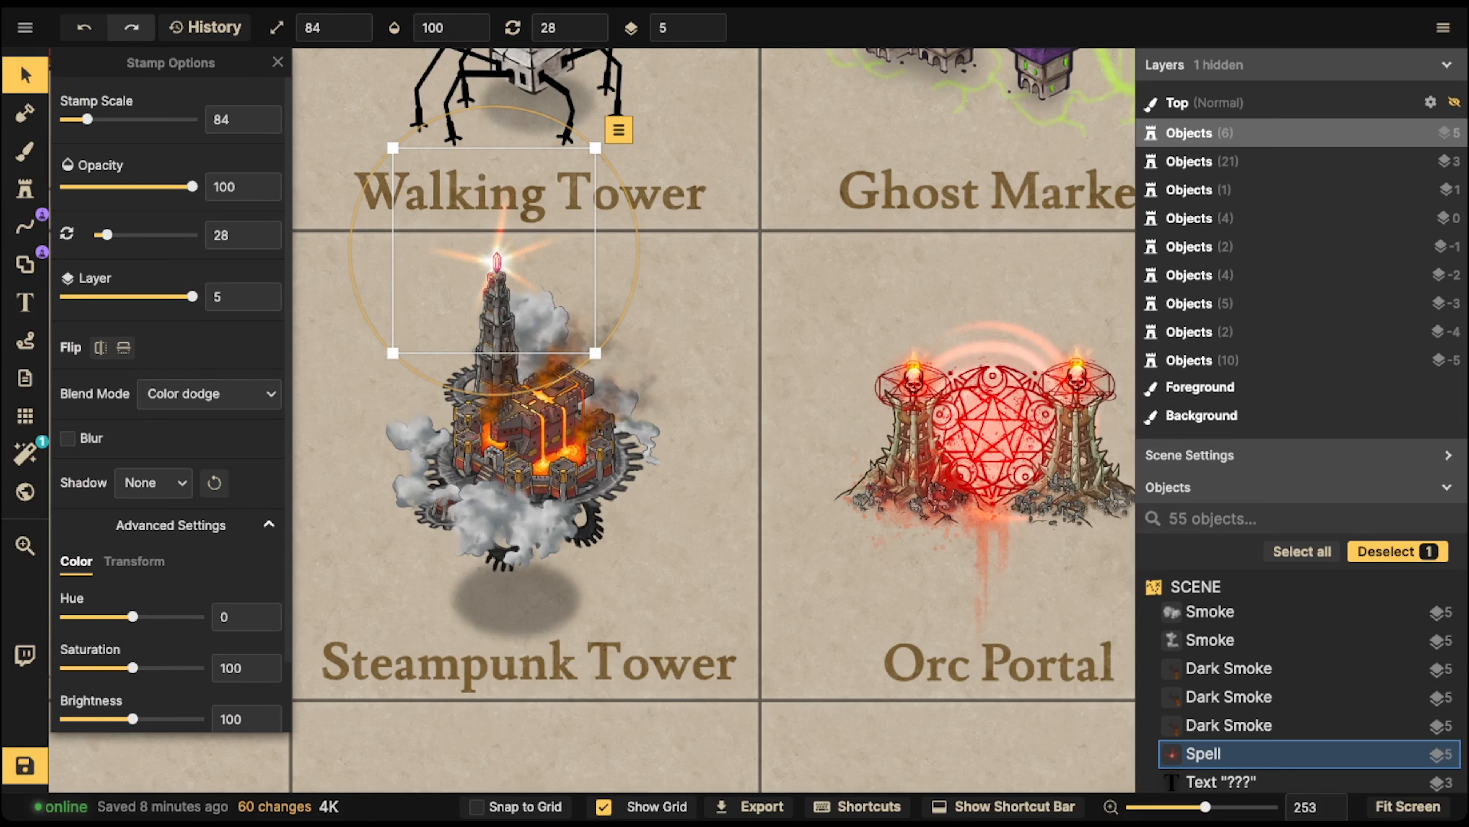
click(208, 393)
click(115, 585)
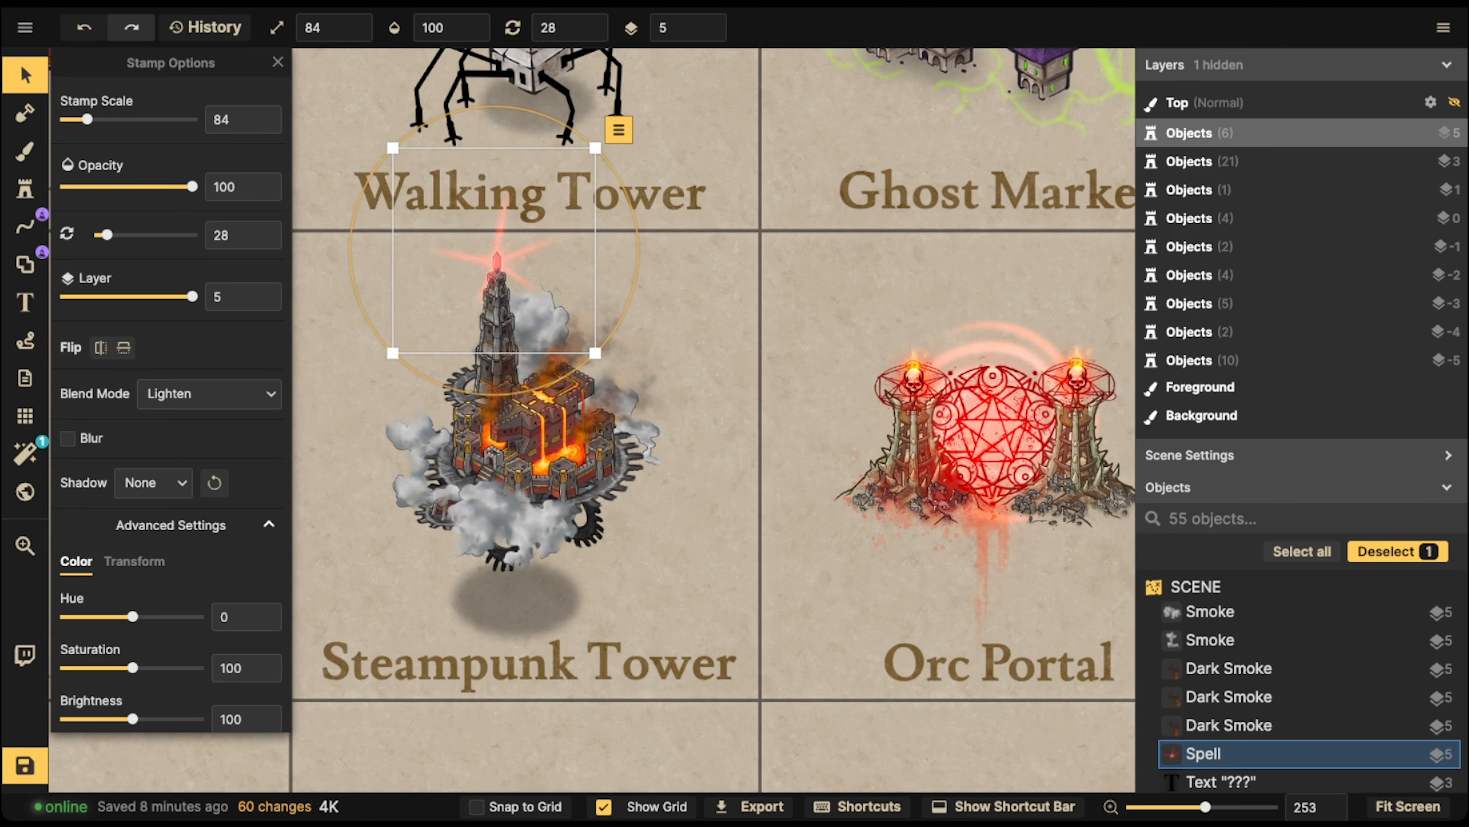
click(208, 393)
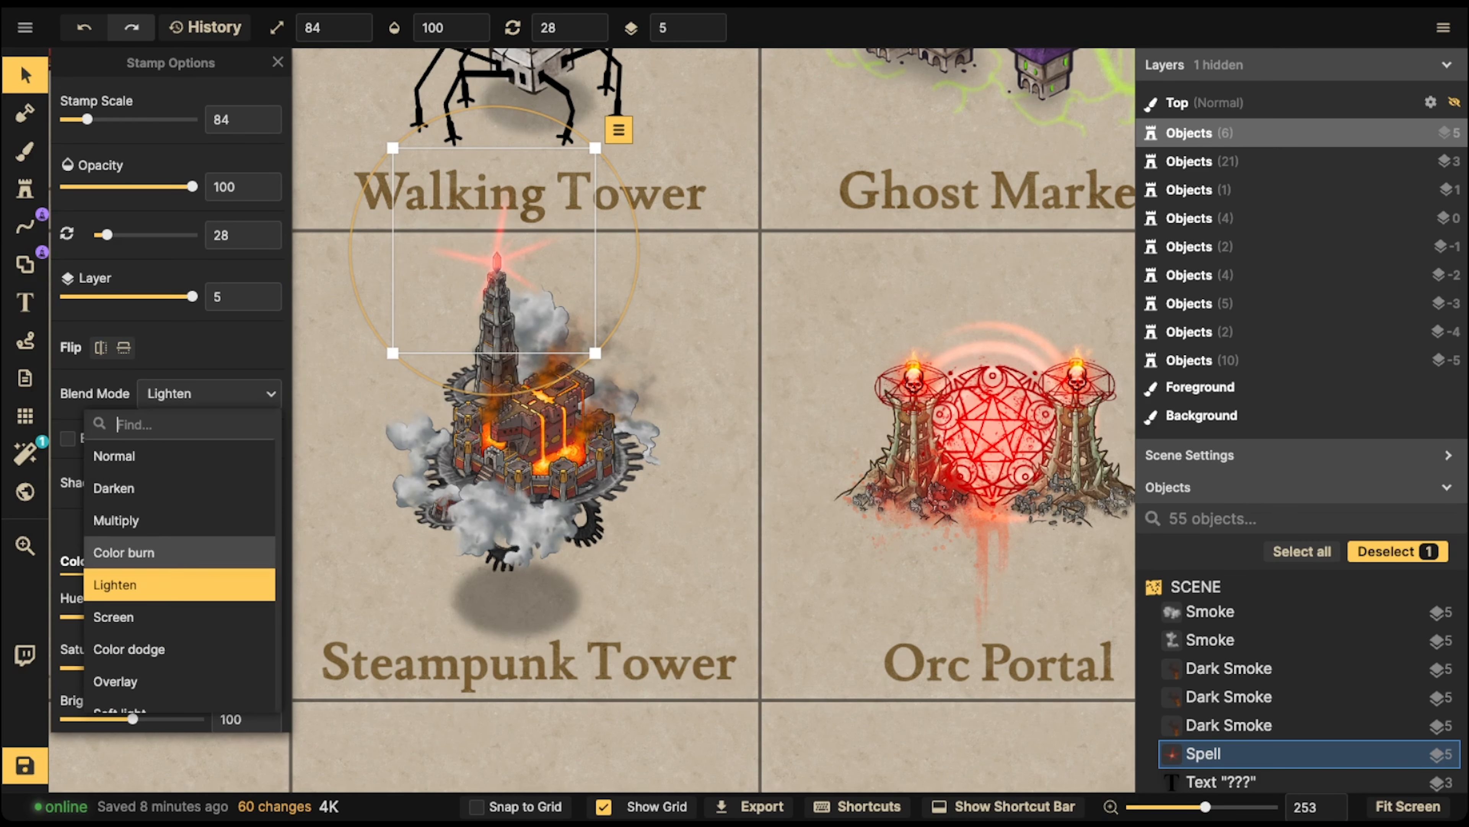
click(115, 617)
- Shrink the Spell flare to scale 44, rotate it to 313 degrees and realign it with the crystal
key(bracketleft)
key(bracketleft)
key(bracketleft)
key(bracketleft)
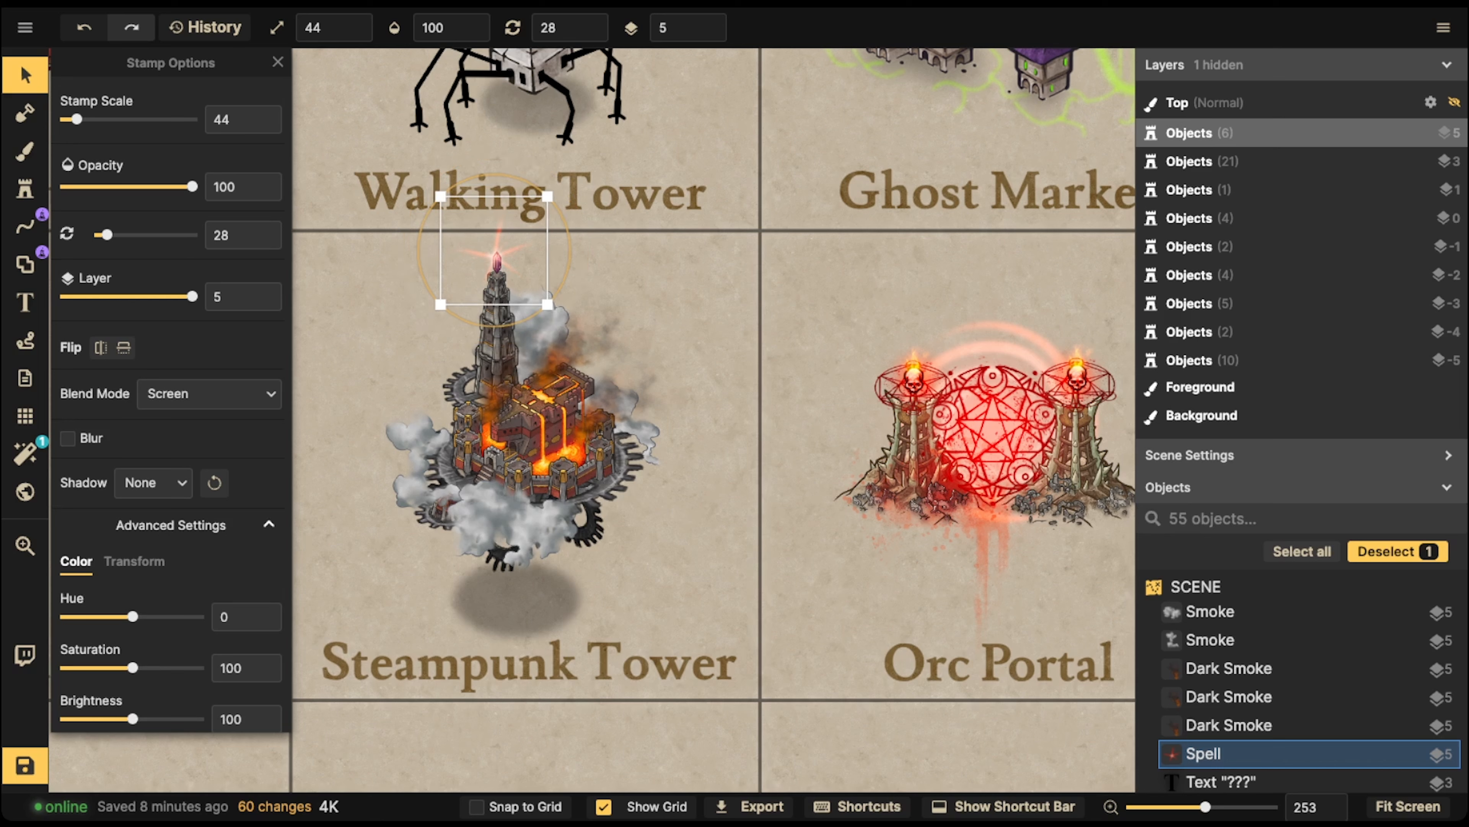
drag(495, 259, 496, 263)
key(comma)
key(comma)
key(comma)
key(period)
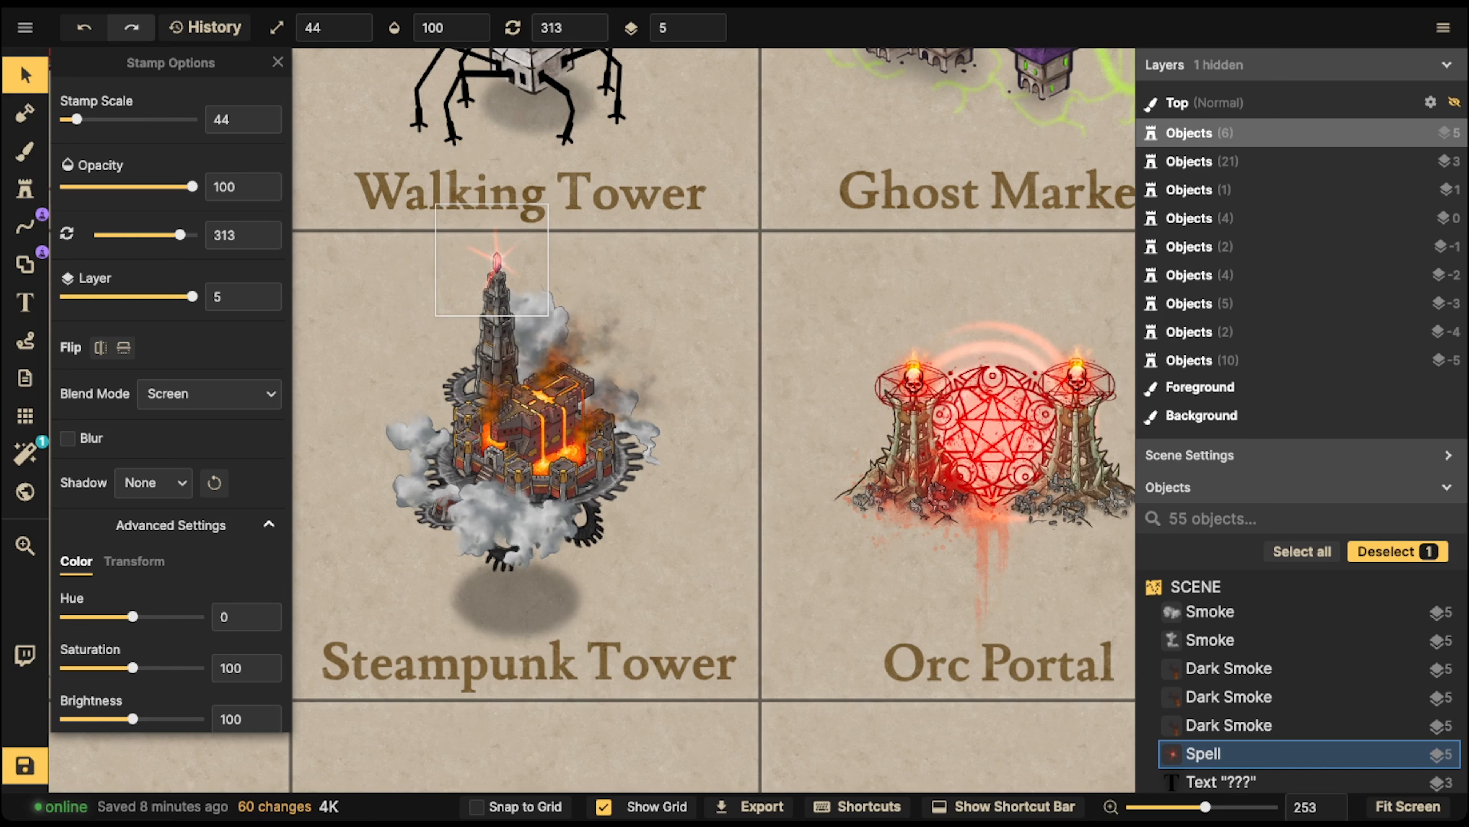
- Select all the tower's pieces with the flare and ground shadow and group them under the name Steampunk Tower
key(Escape)
drag(330, 255, 712, 594)
key(ctrl+g)
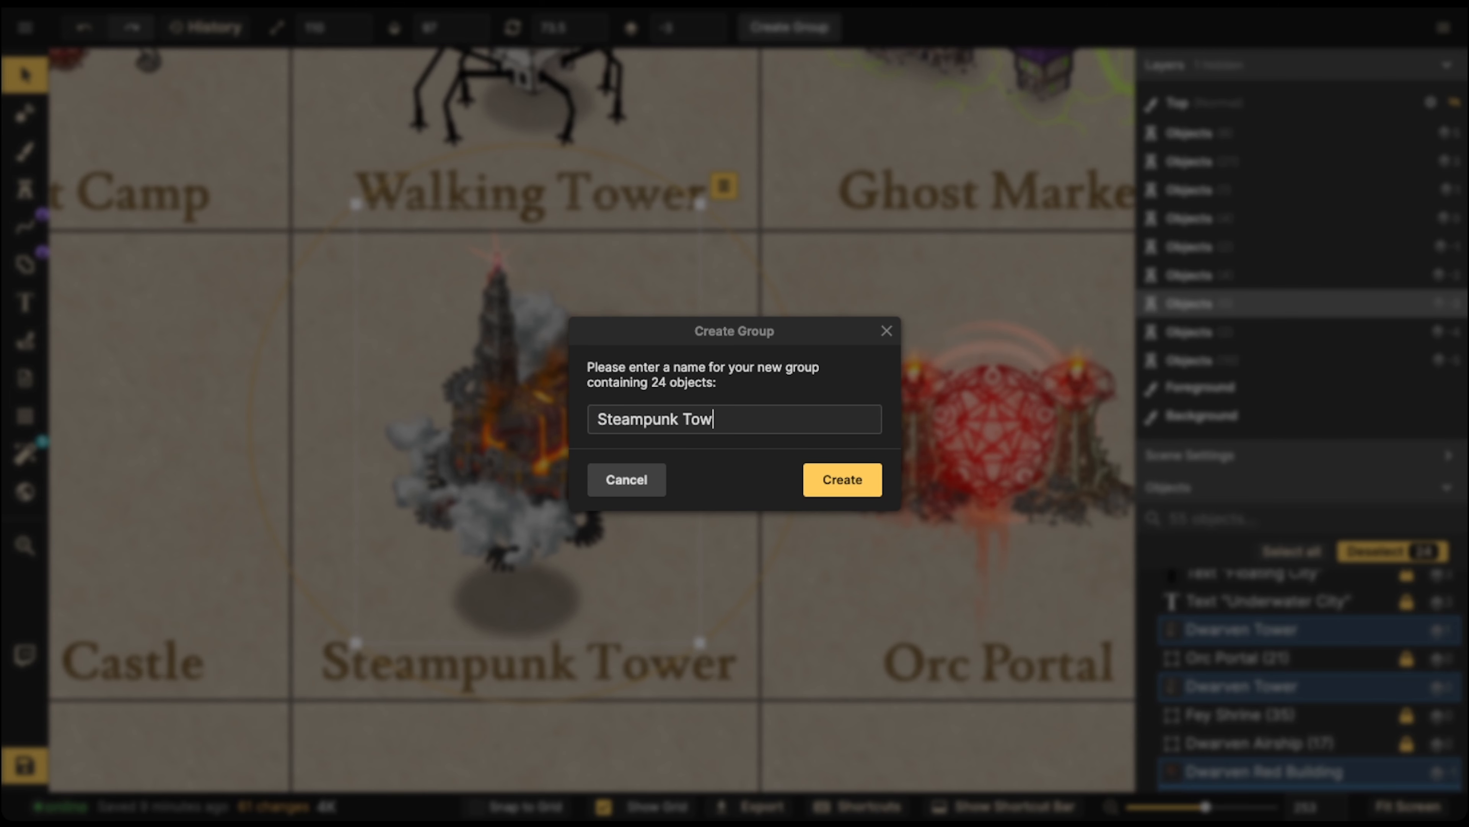
- Create the group as "Steampunk Tower" and lock it after a slight downward nudge within its cell
text(Steampunk Tower)
key(Return)
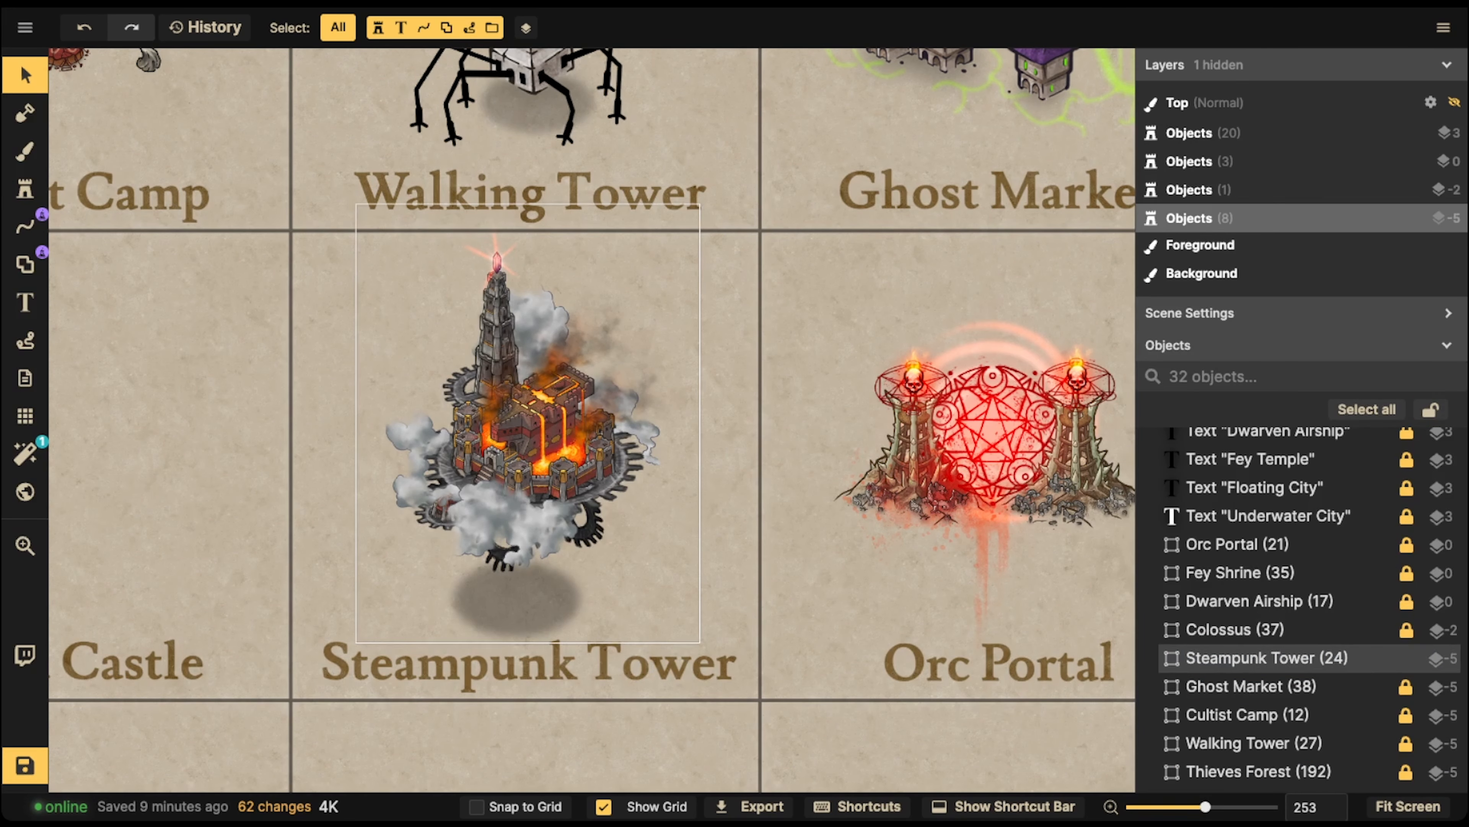
drag(524, 440, 522, 444)
key(ctrl+l)
key(Escape)
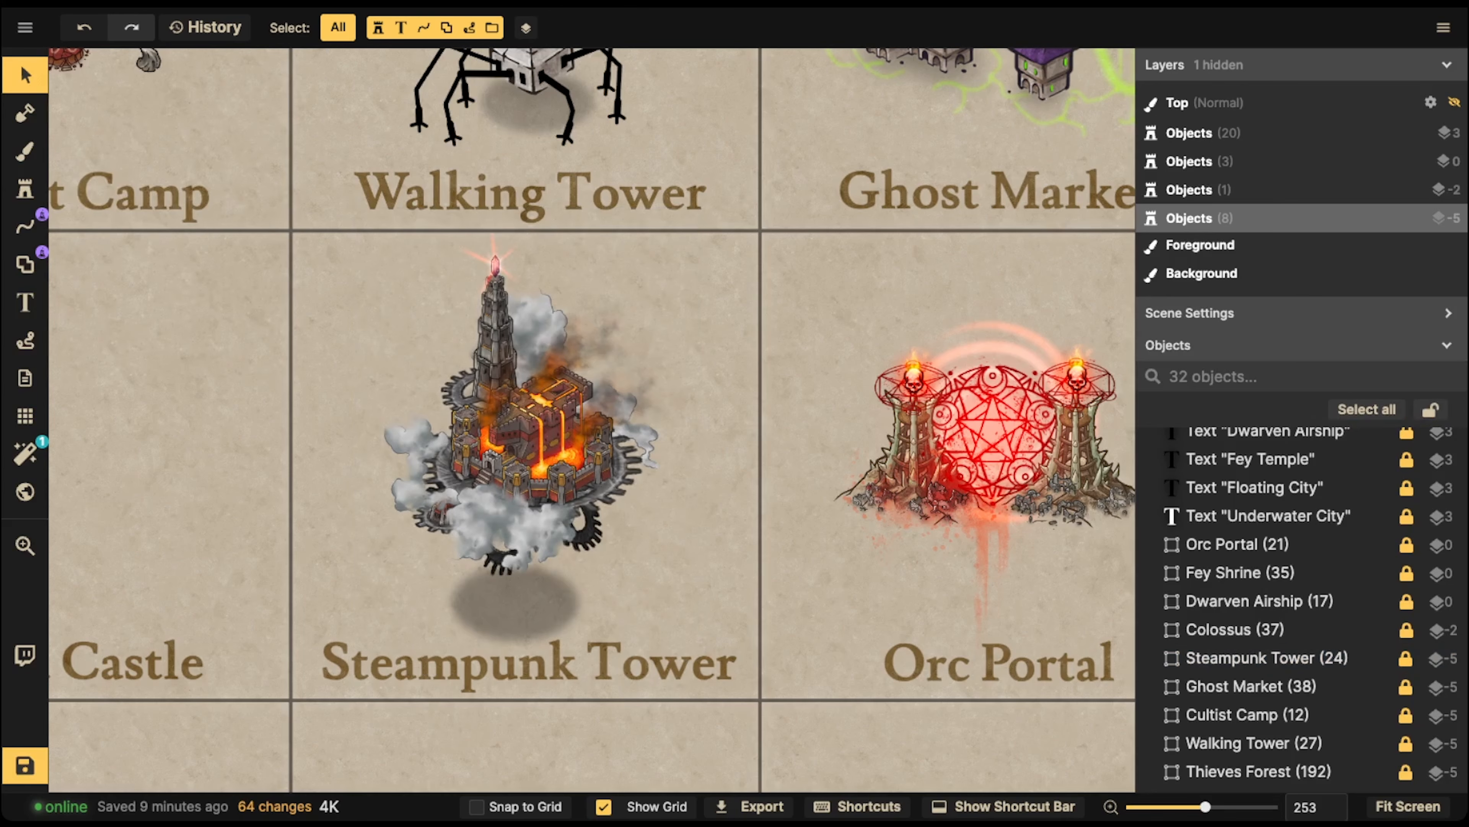
- Save the map
scroll(721, 328, down, 10)
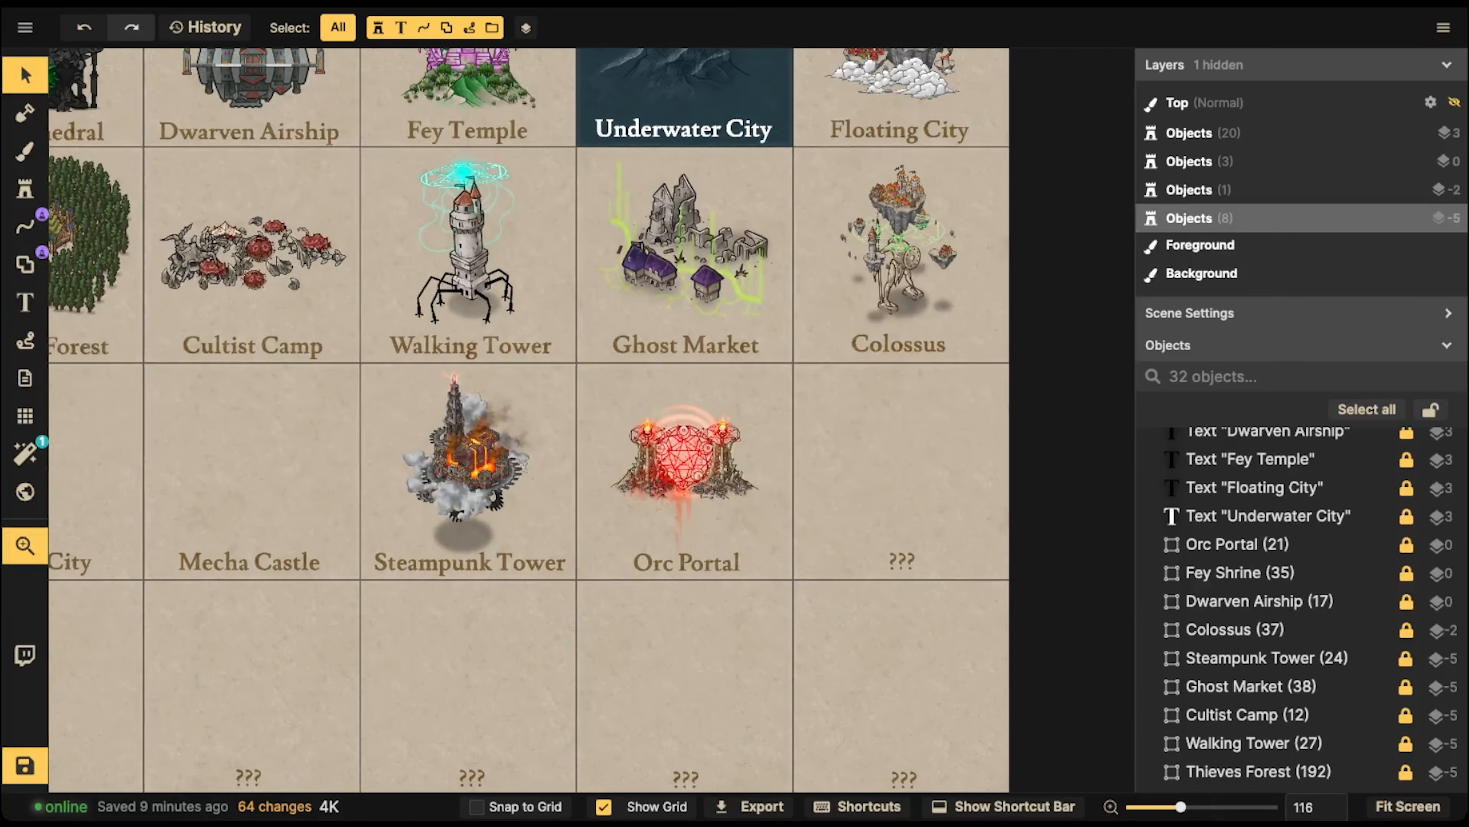
drag(721, 329, 783, 335)
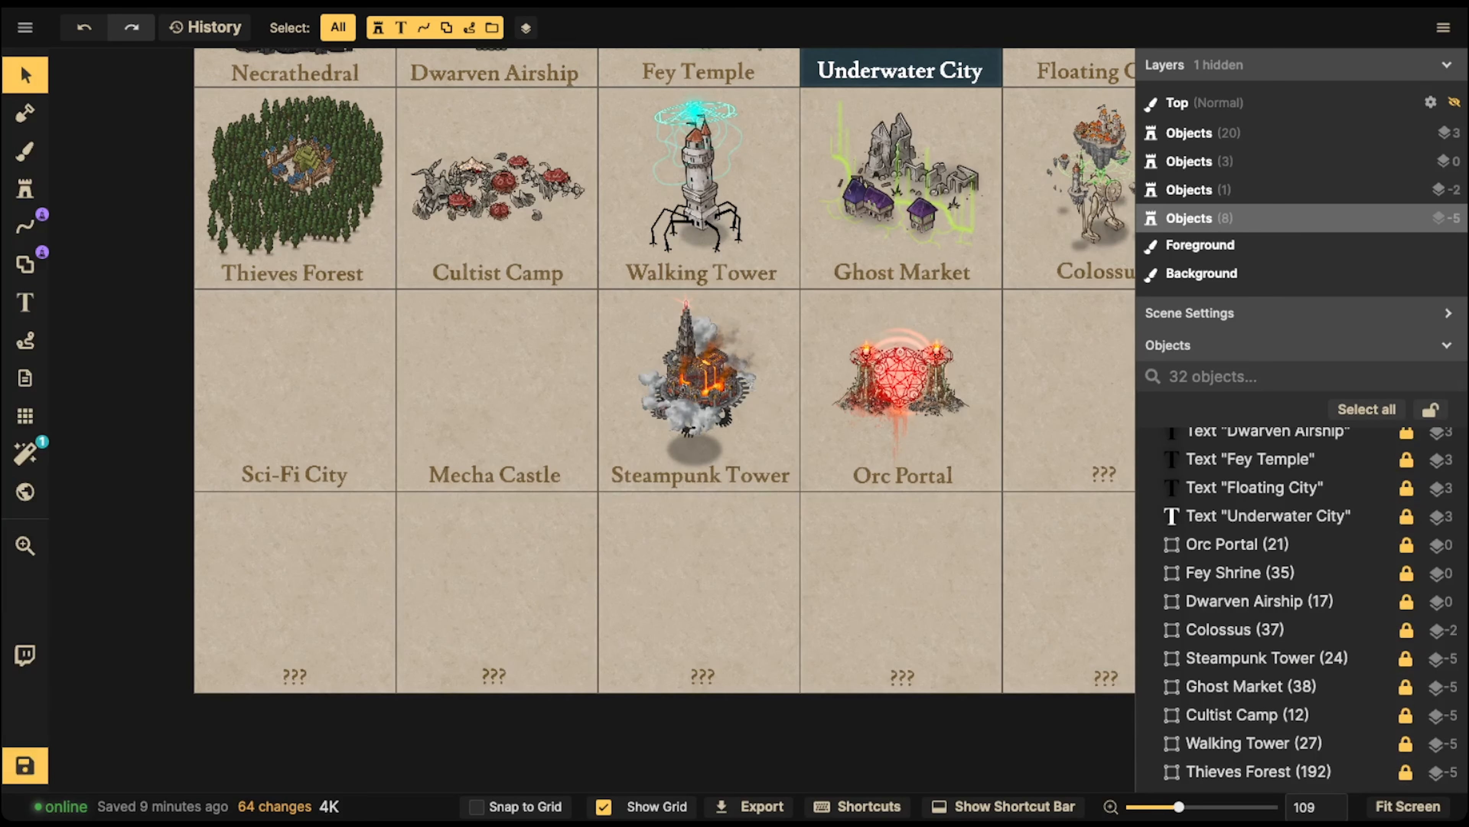
click(25, 765)
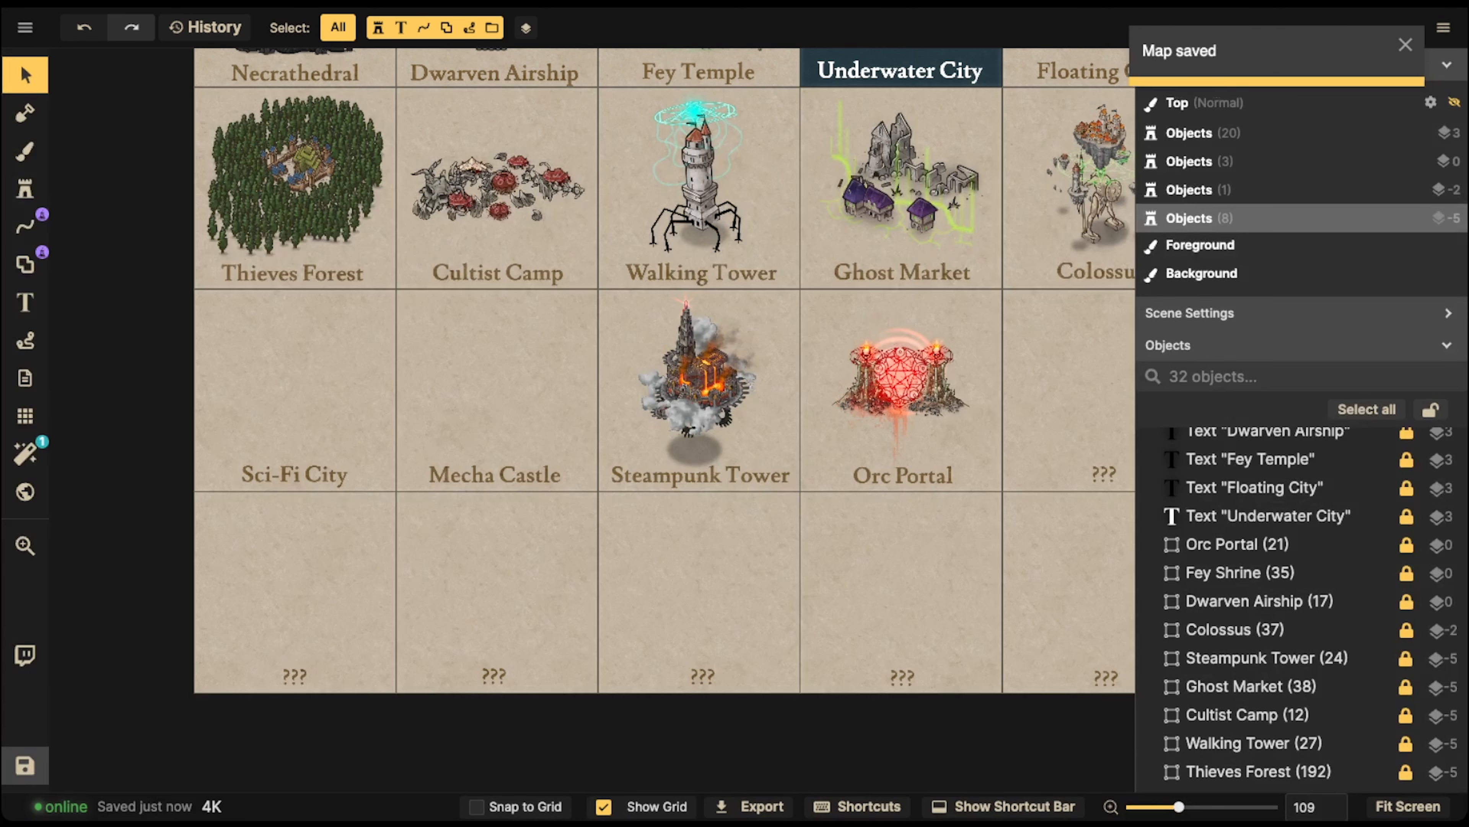
- Copy the Big Skull, the Giant Spine, one Giant Bones stamp and one Small Tent from inside the Cultist Camp group
scroll(467, 232, up, 3)
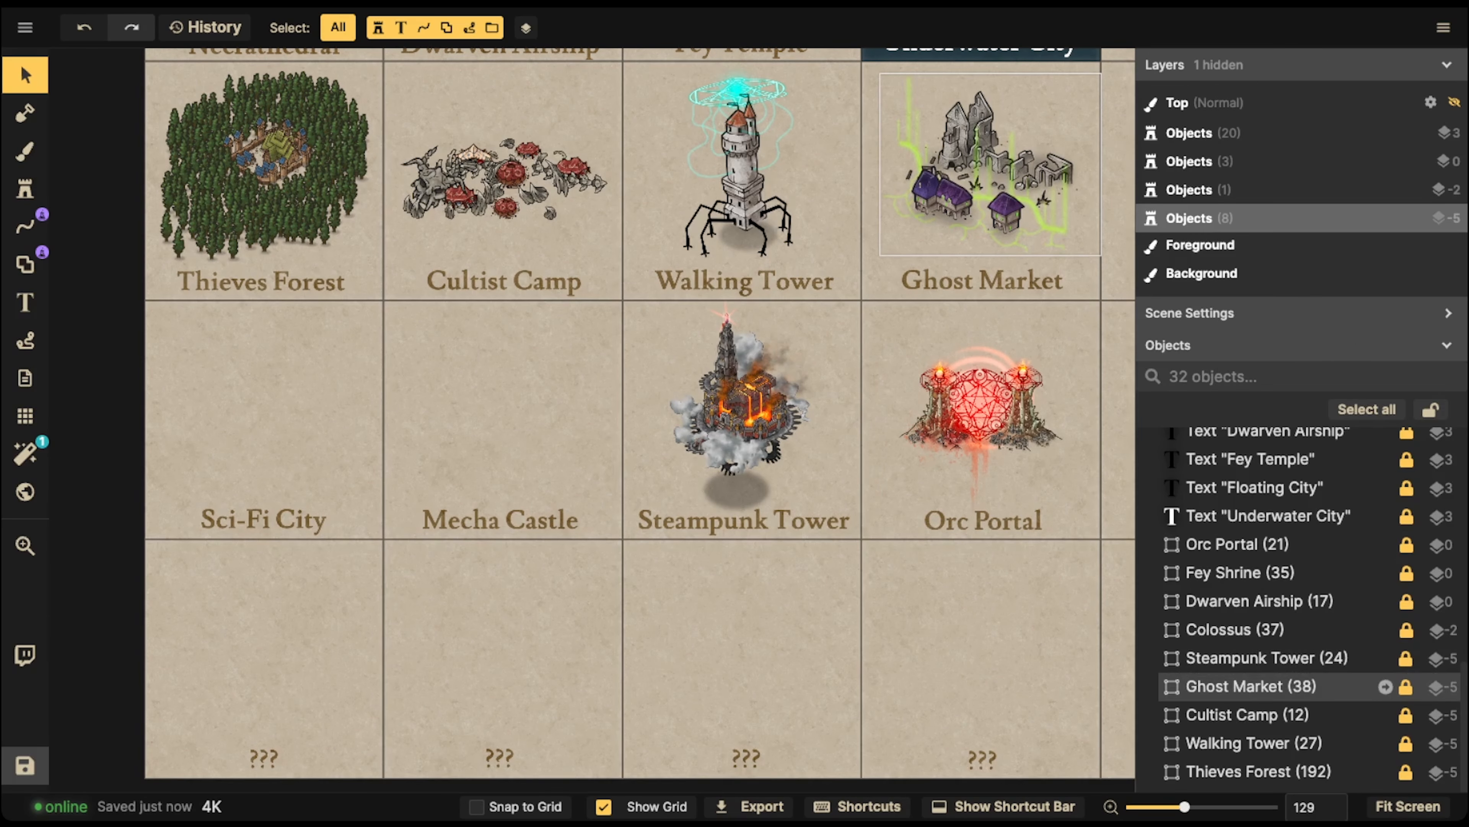
click(1253, 685)
double_click(1247, 715)
scroll(451, 93, up, 13)
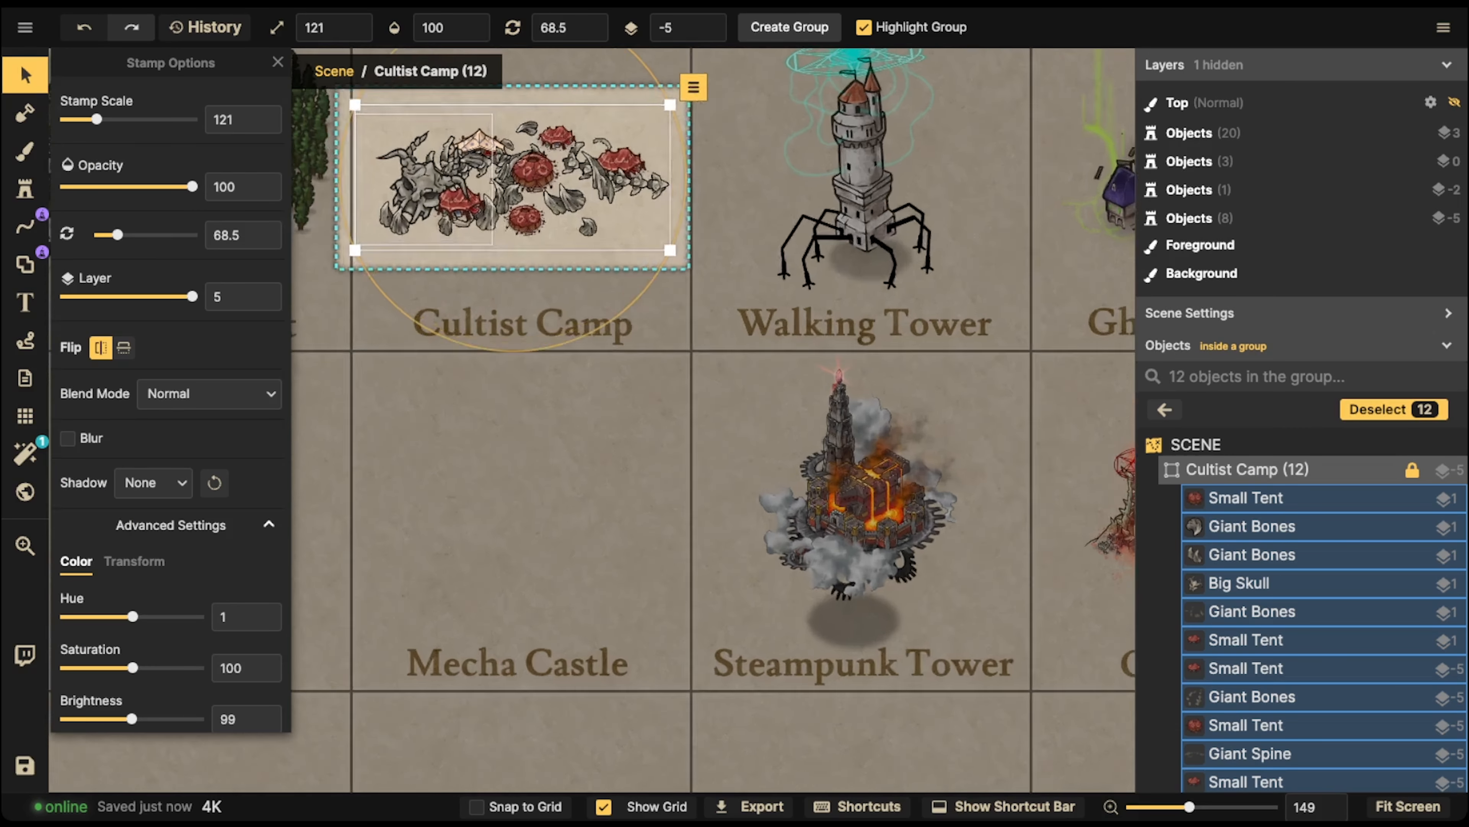
click(1252, 555)
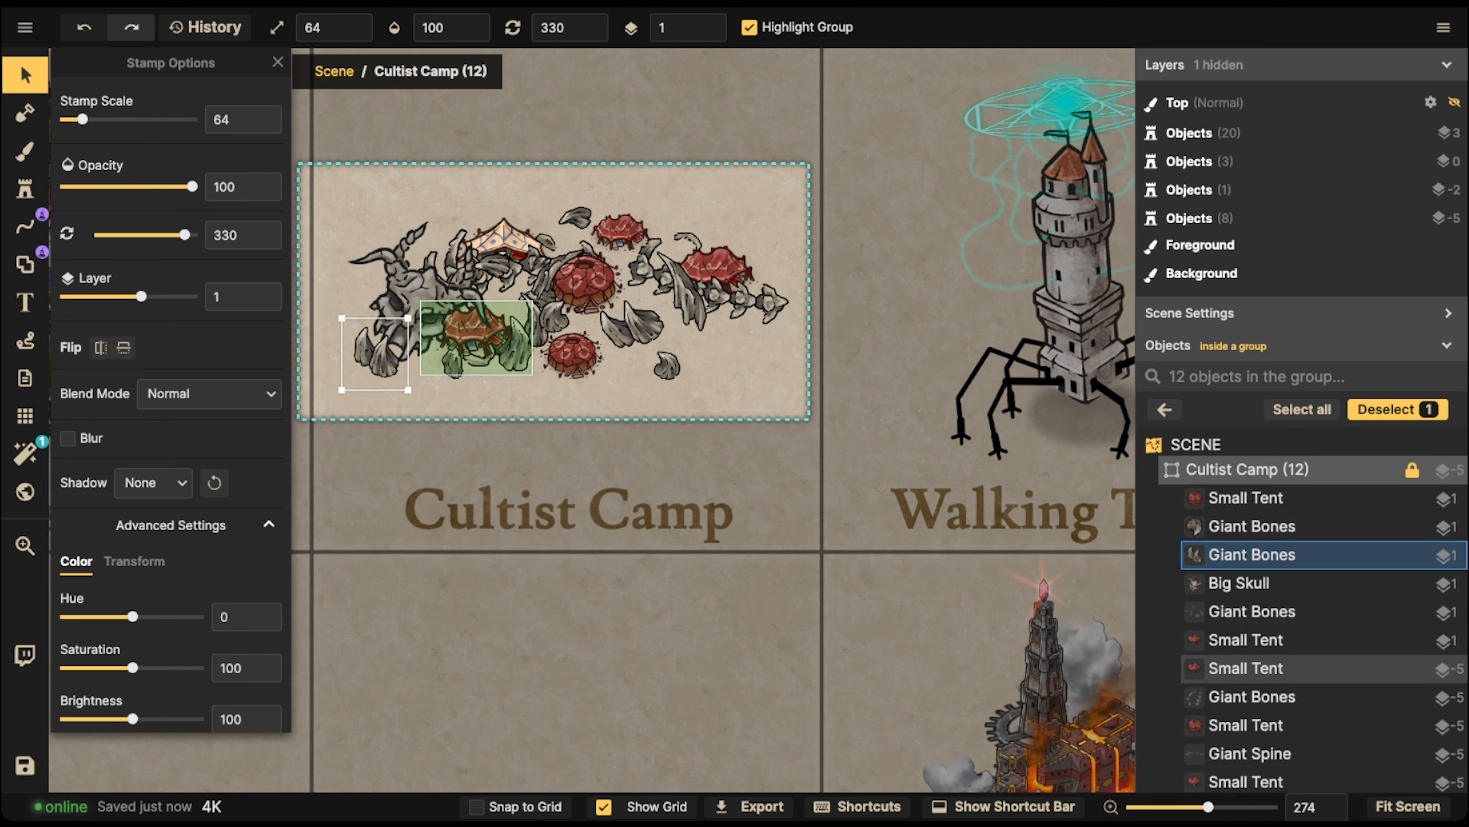
shift+click(1245, 668)
shift+click(1250, 754)
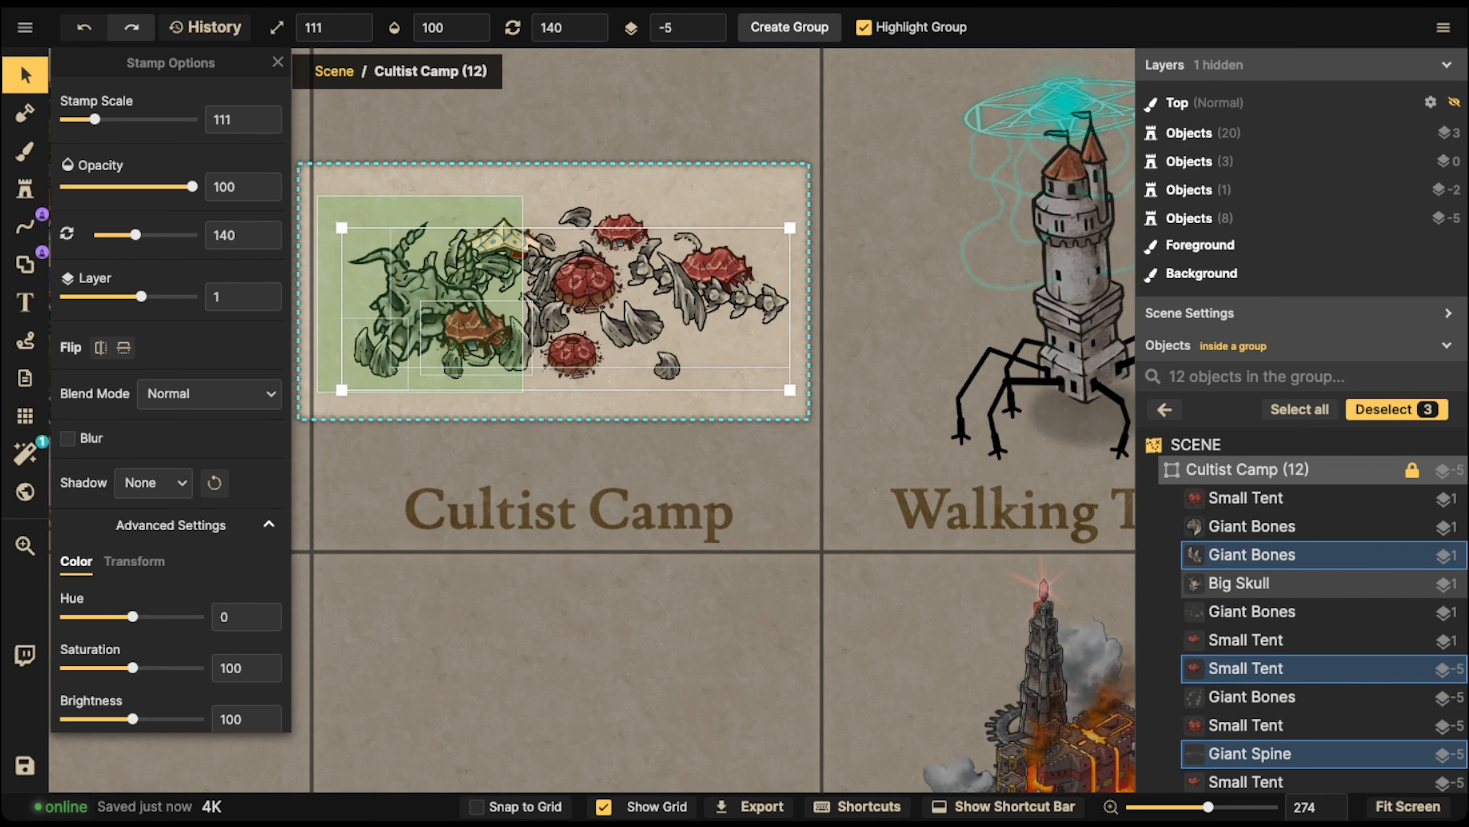
shift+click(1240, 584)
key(Escape)
key(Escape)
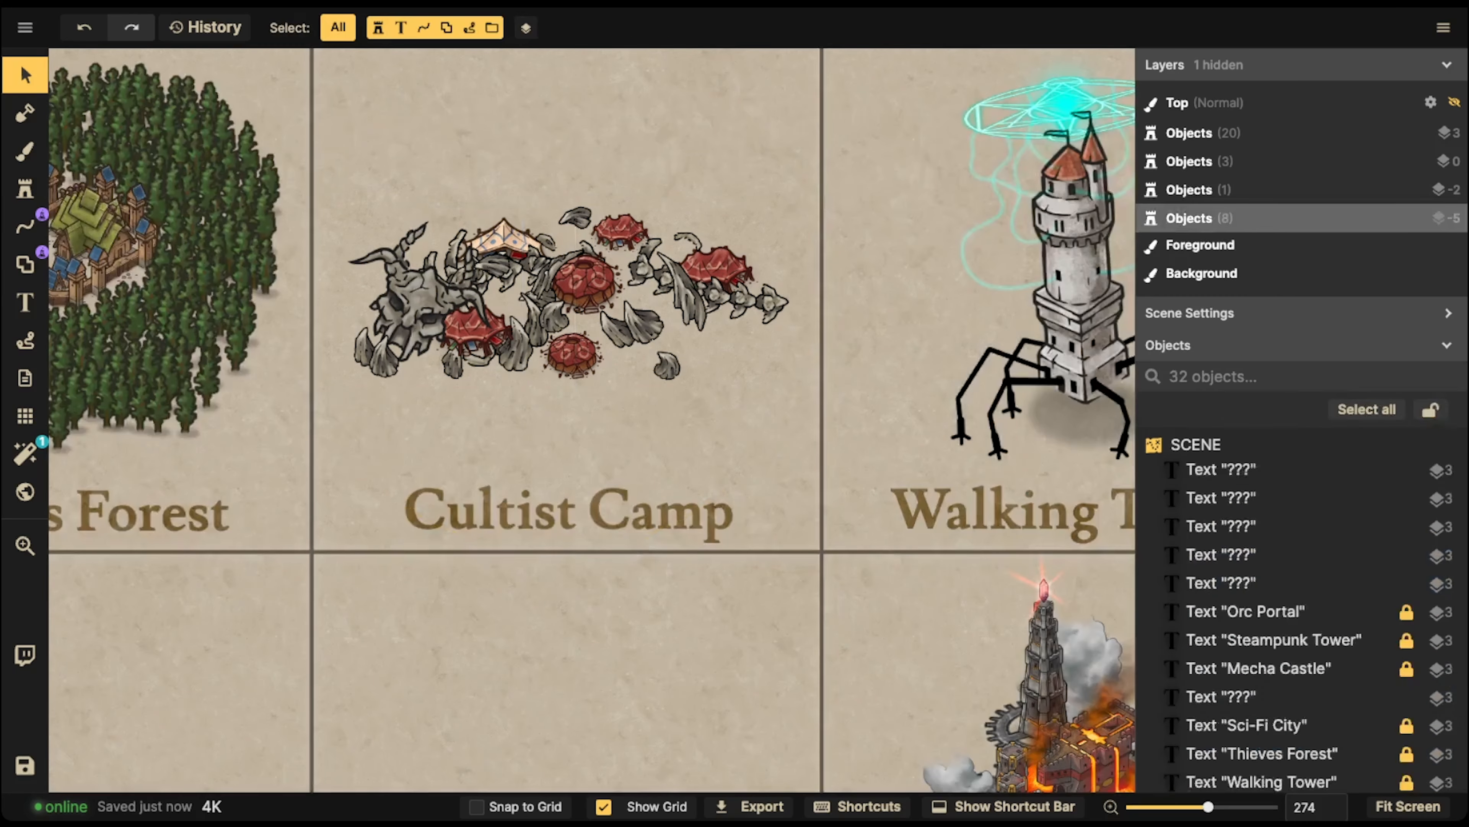
- Paste the copied skull, spine, bones and tent into the empty "???" cell below Colossus
scroll(541, 294, down, 5)
drag(856, 451, 312, 281)
drag(856, 521, 345, 337)
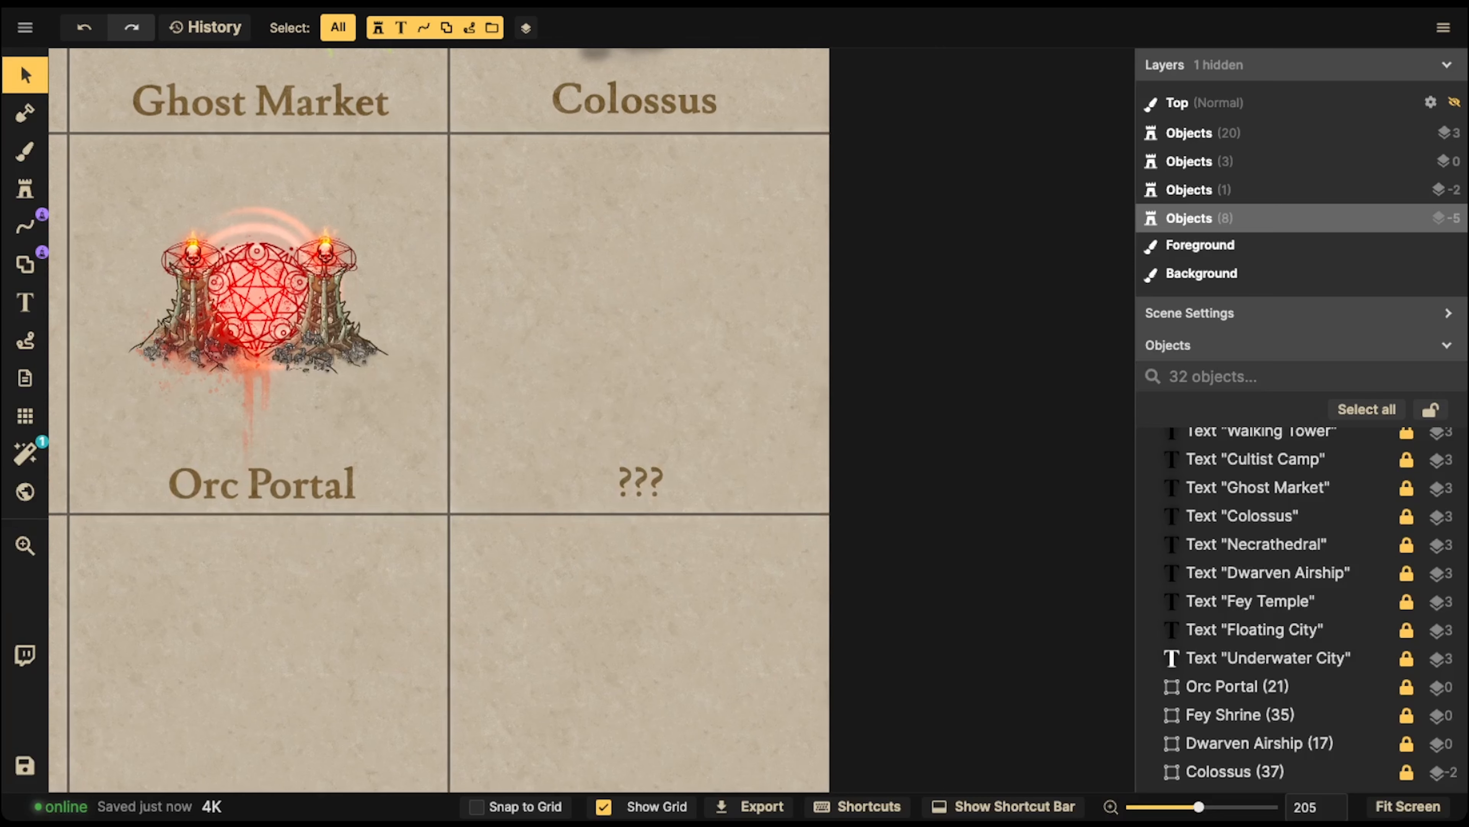
key(ctrl+v)
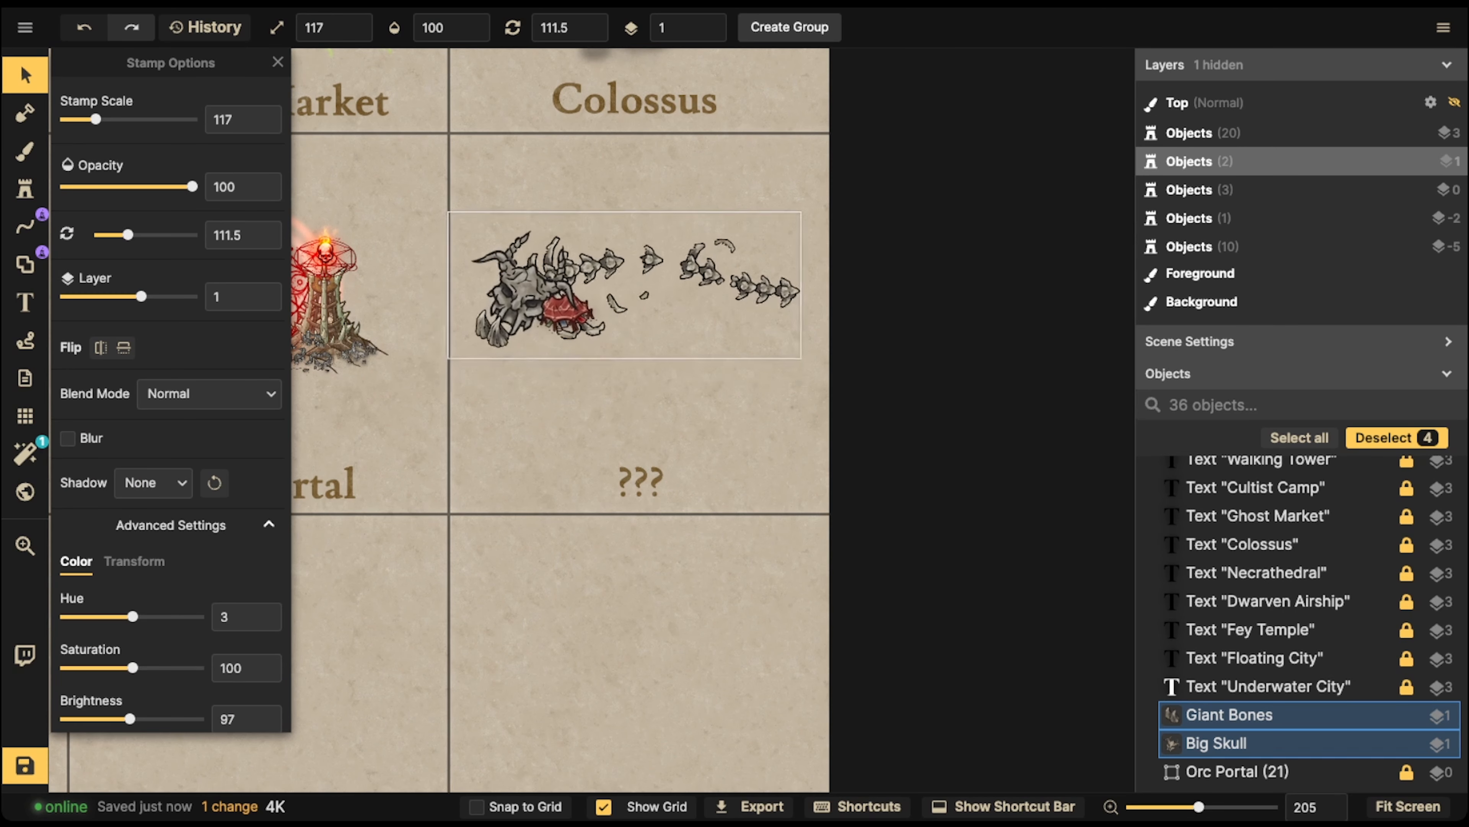
- Select the "???" label of the pasted bones' cell and highlight its text for replacement
click(641, 484)
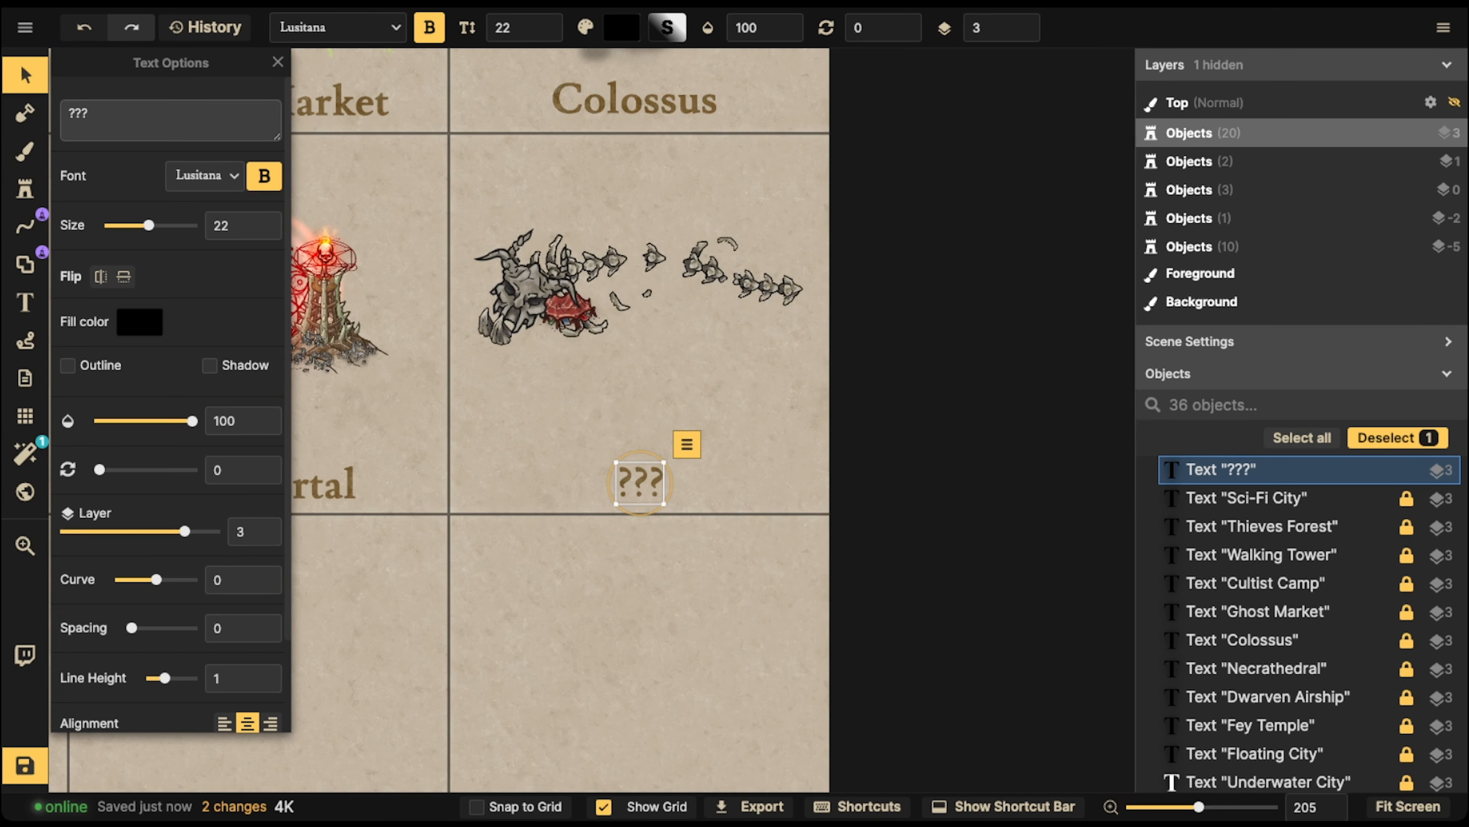
drag(110, 115, 30, 113)
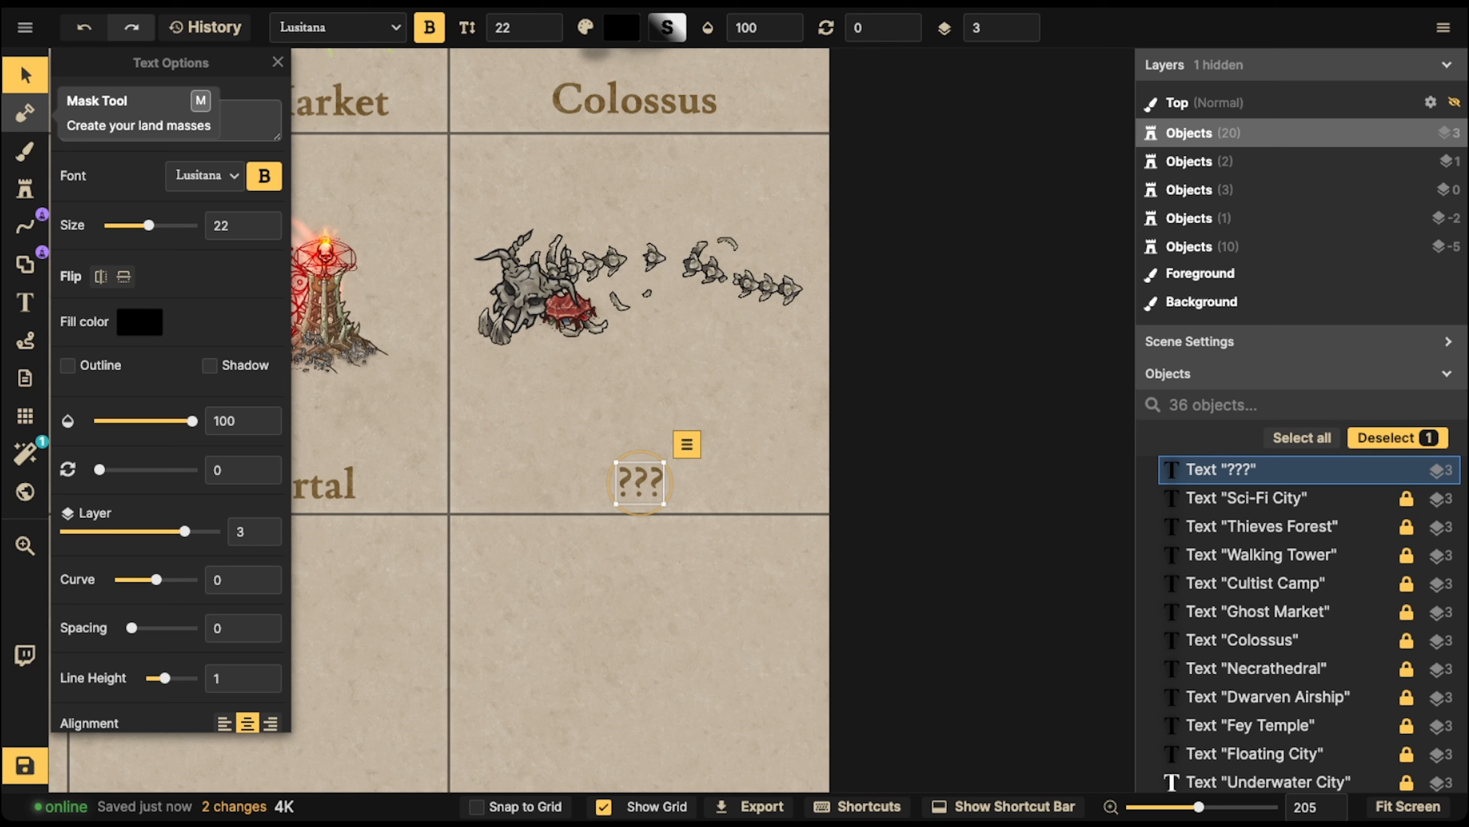
text(Skeleto)
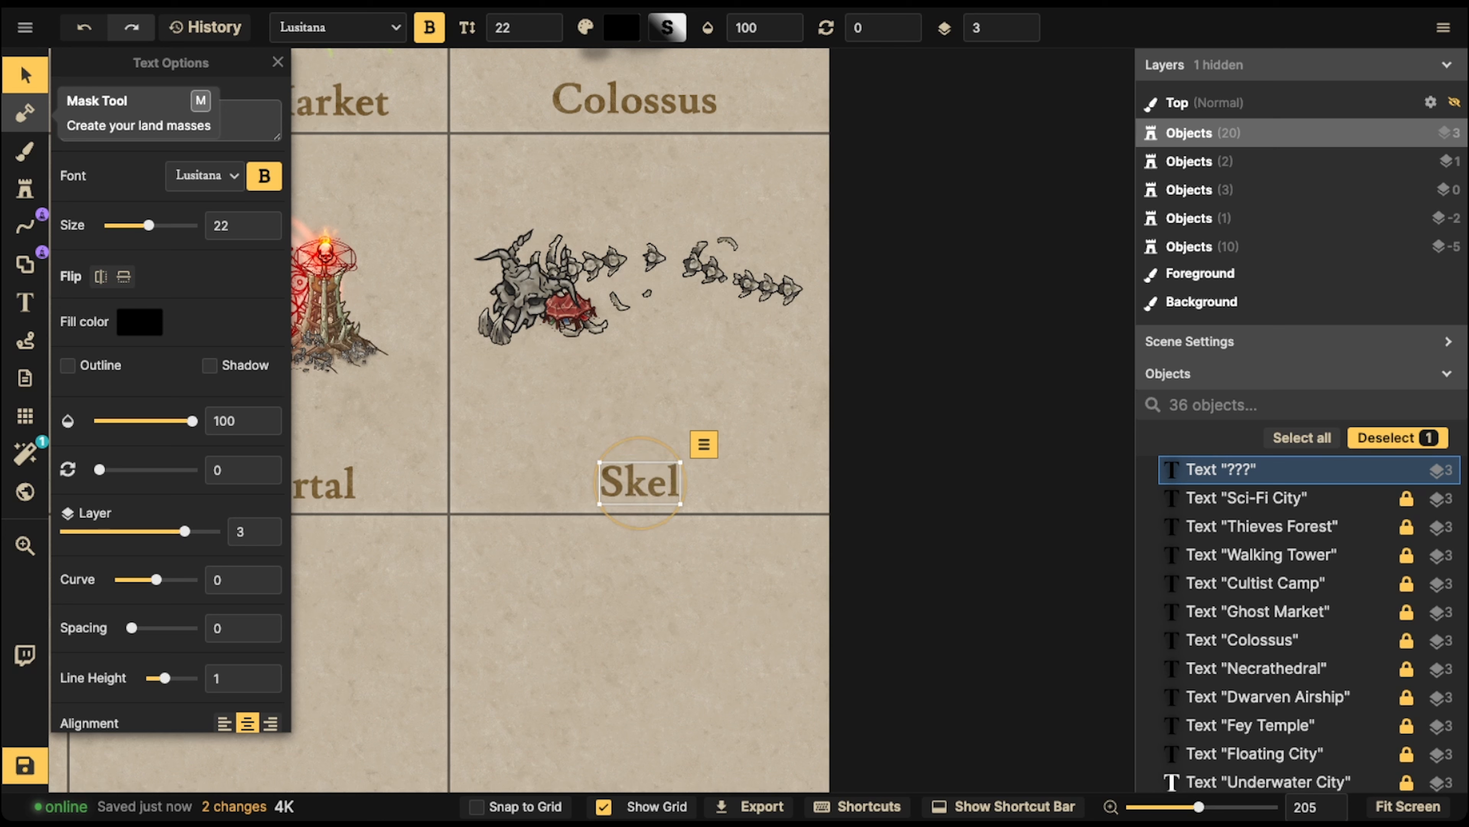
key(BackSpace)
key(BackSpace)
key(BackSpace)
key(BackSpace)
key(BackSpace)
key(BackSpace)
key(BackSpace)
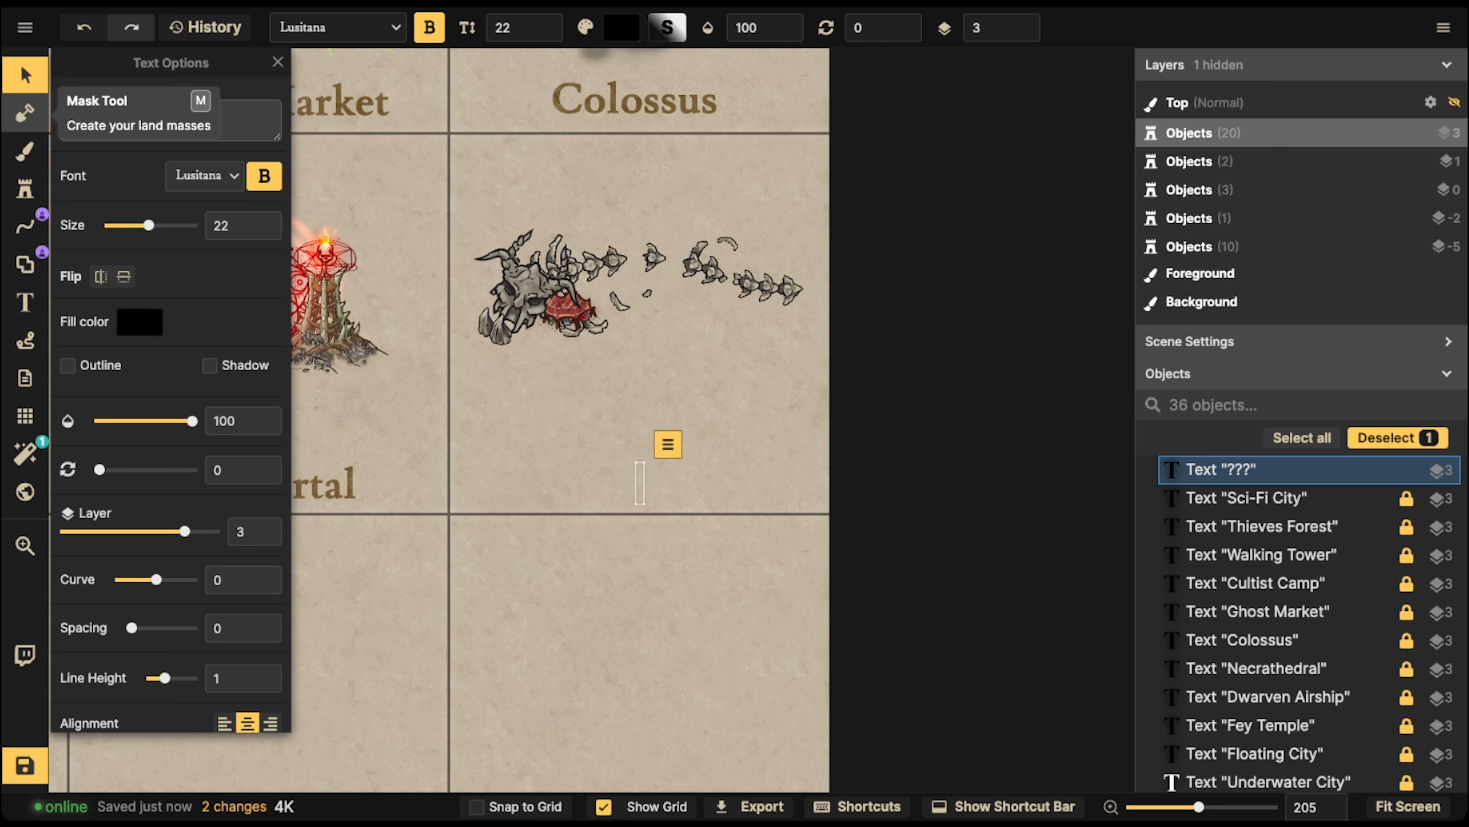
- Set the label text to "Bone City" and lock the label
text(Bone City)
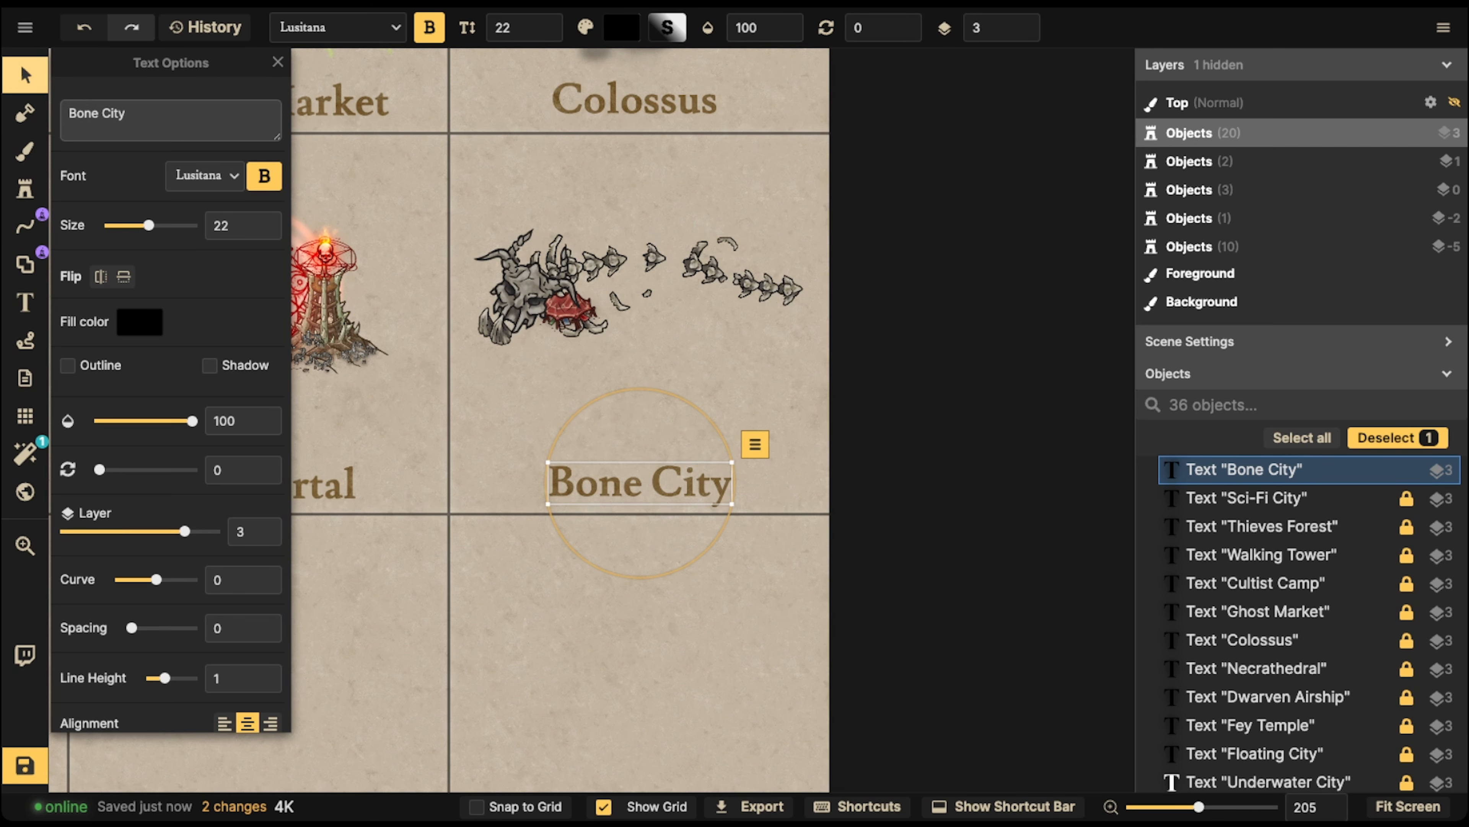
click(641, 422)
click(640, 483)
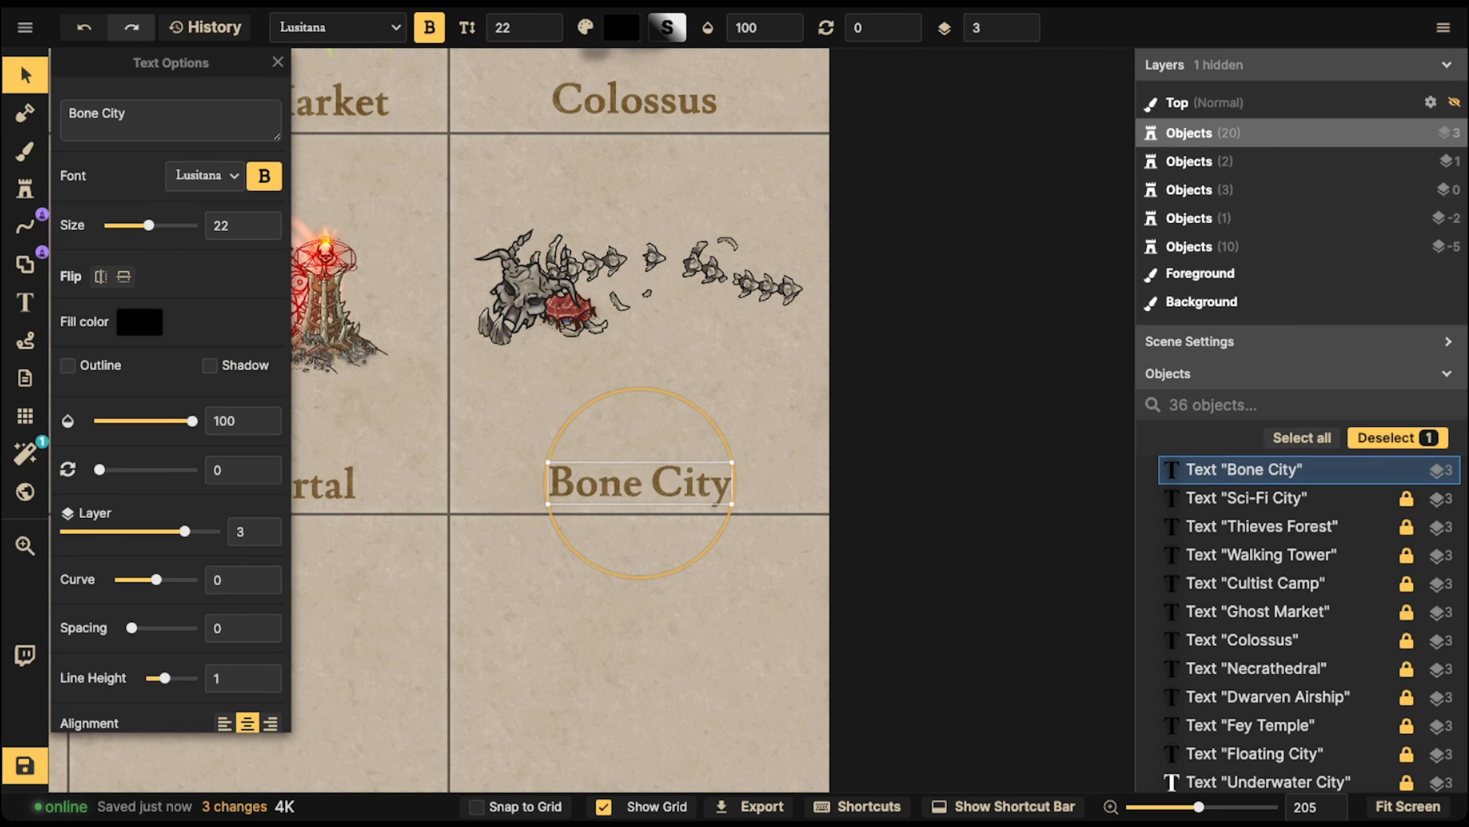
key(Escape)
- Separate the pasted stamps by moving the Big Skull above the spine and the Giant Bones down toward the label
click(528, 282)
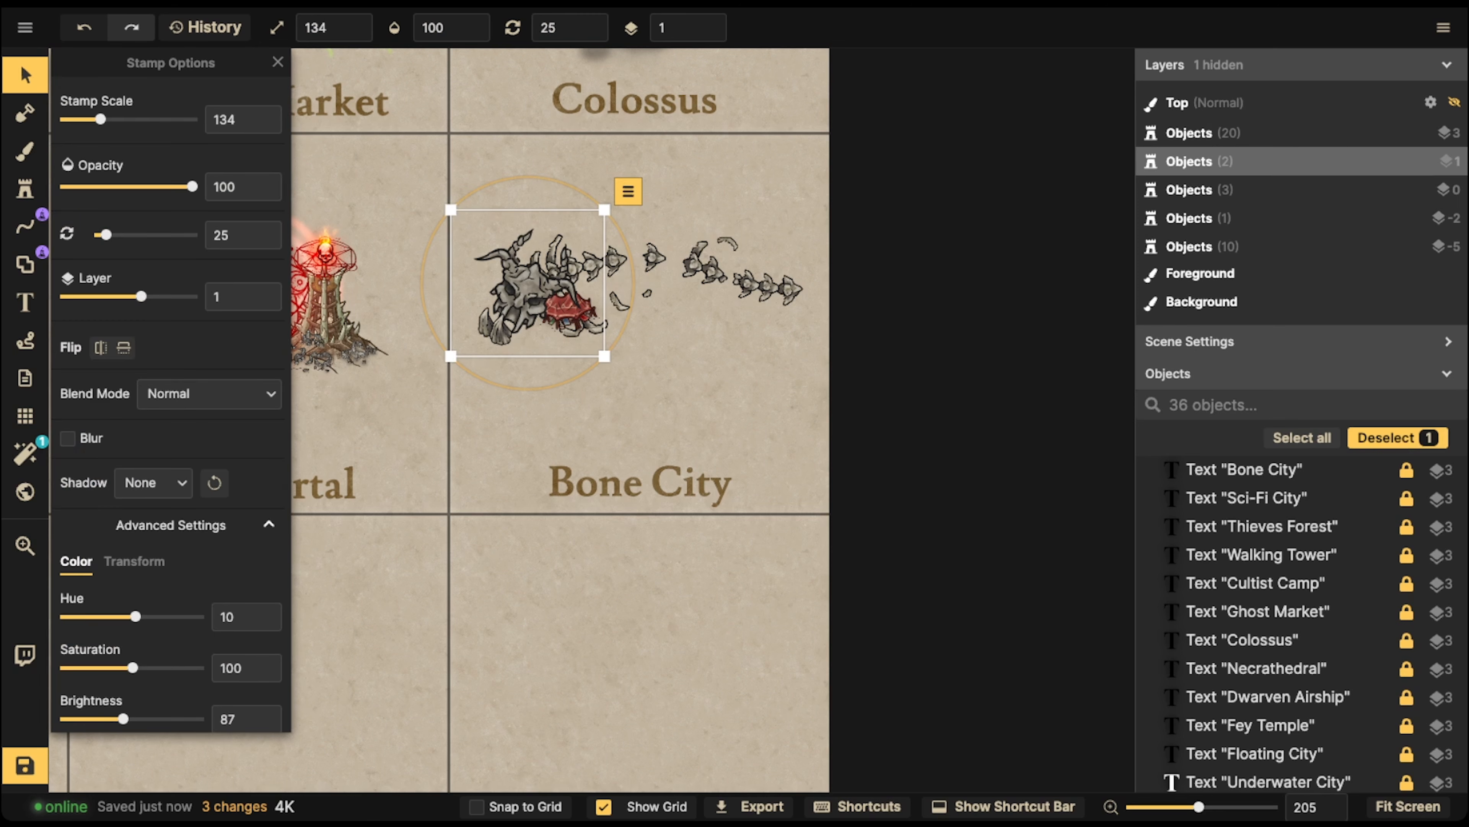
drag(528, 282, 532, 216)
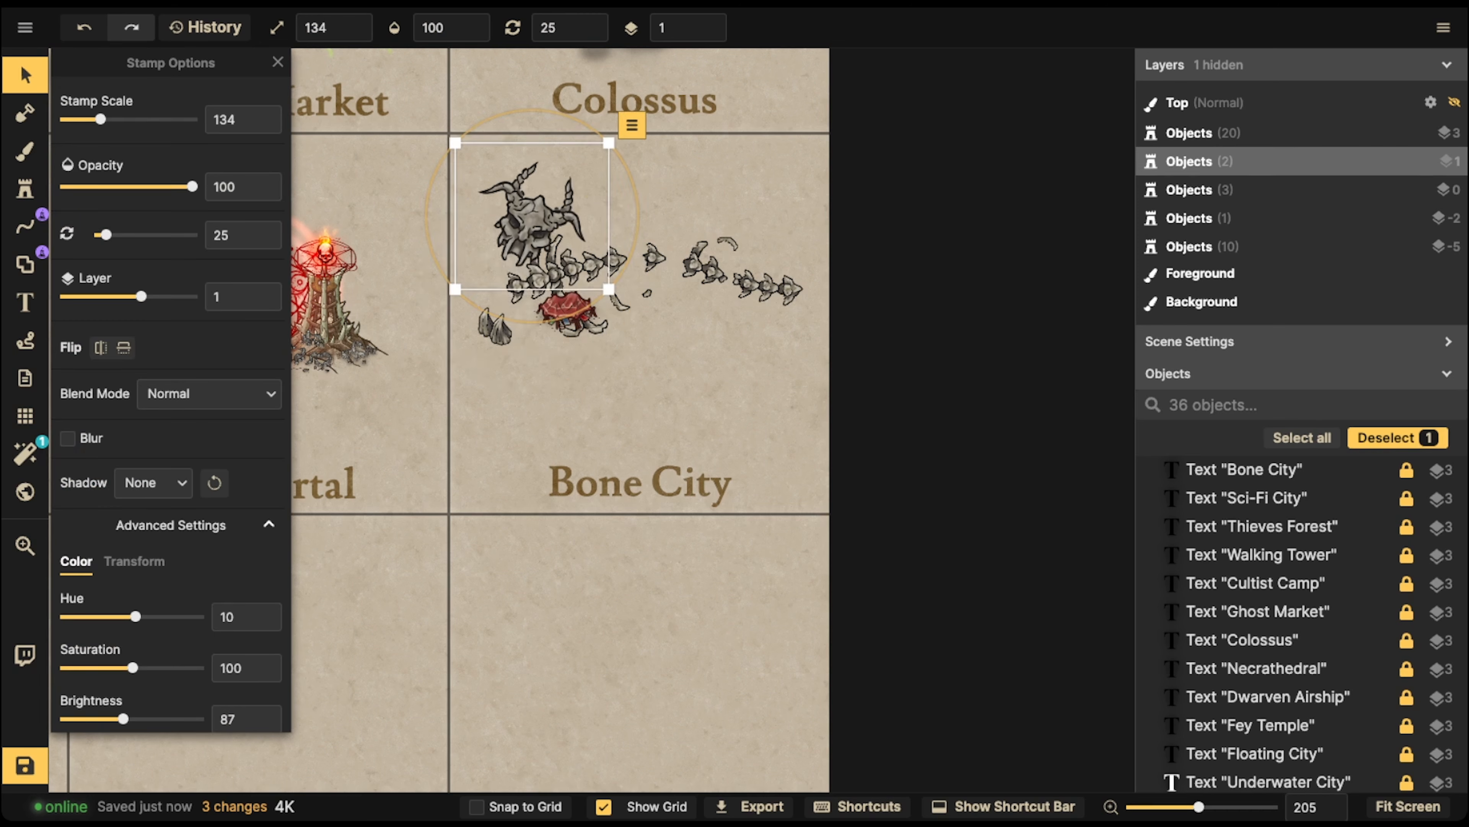
click(494, 327)
drag(495, 327, 600, 395)
- Delete the Small Tent from the Bone City cell
click(568, 314)
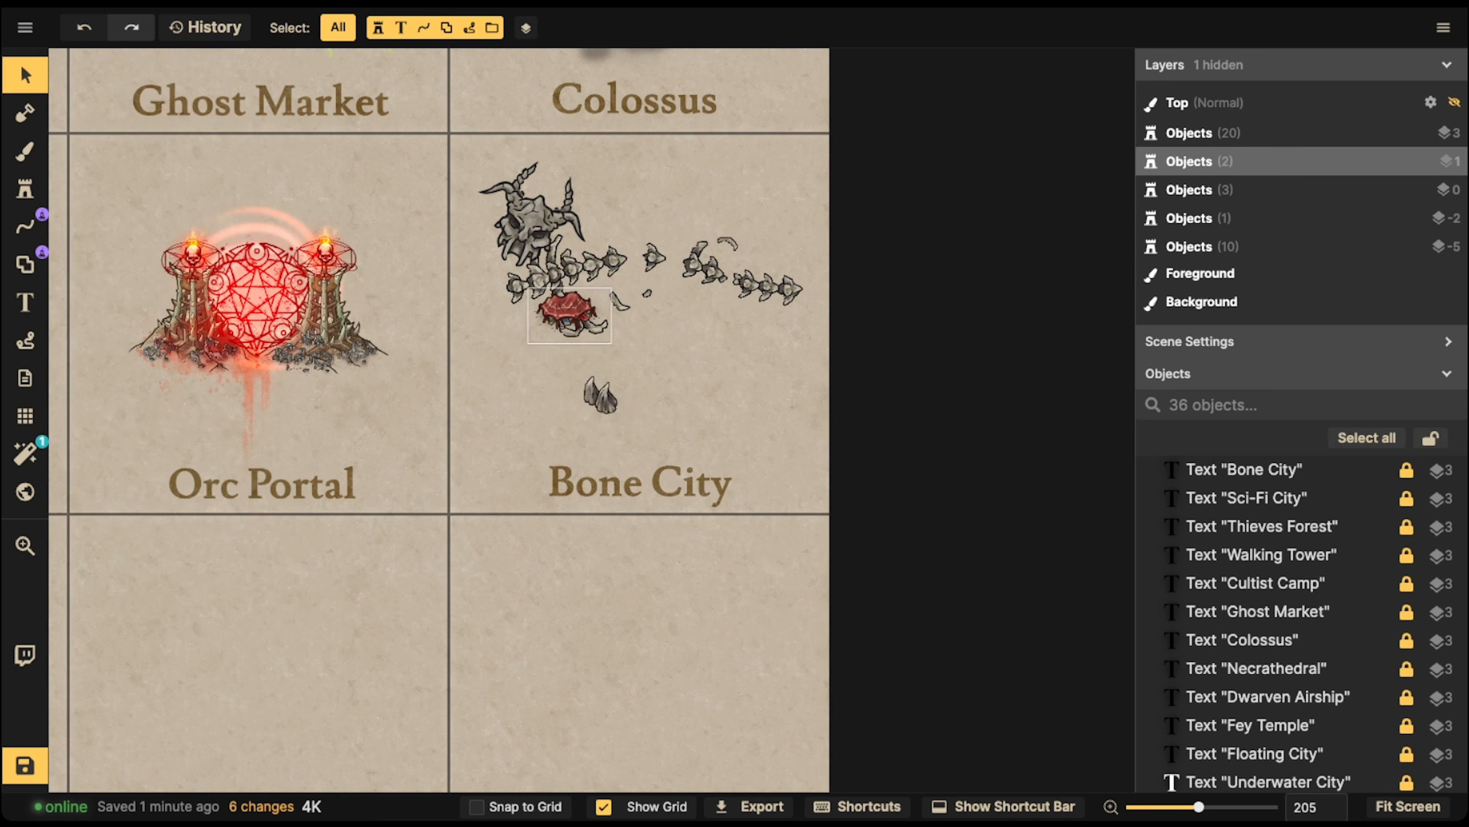
click(568, 314)
drag(568, 314, 709, 375)
key(Delete)
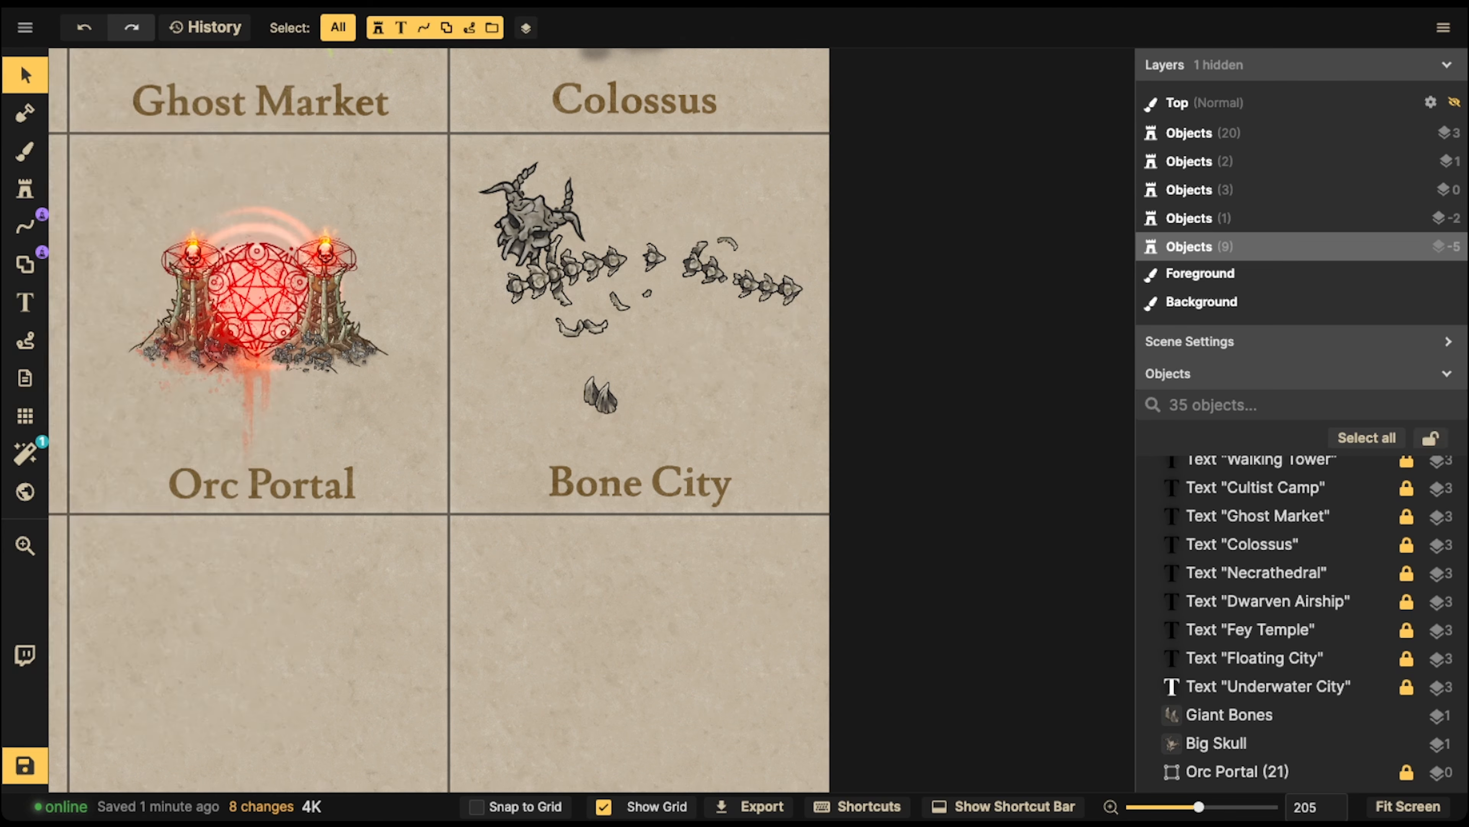
- Rotate the Giant Spine to 45 degrees, lay it diagonally across the Bone City cell and move the Giant Bones beside it
drag(689, 272, 740, 300)
drag(601, 395, 553, 389)
drag(706, 313, 653, 305)
scroll(627, 282, down, 3)
scroll(626, 282, down, 1)
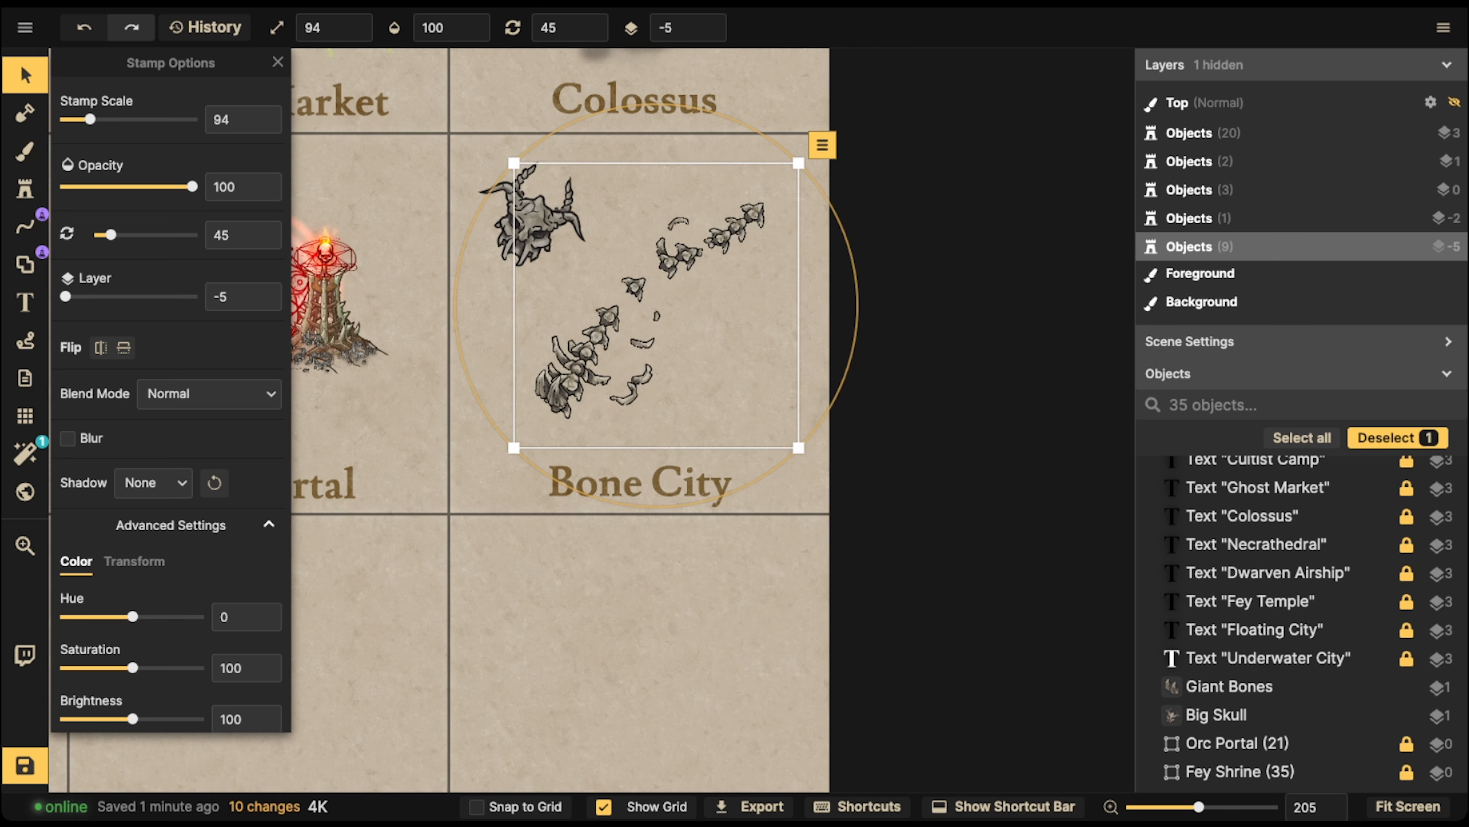
click(557, 394)
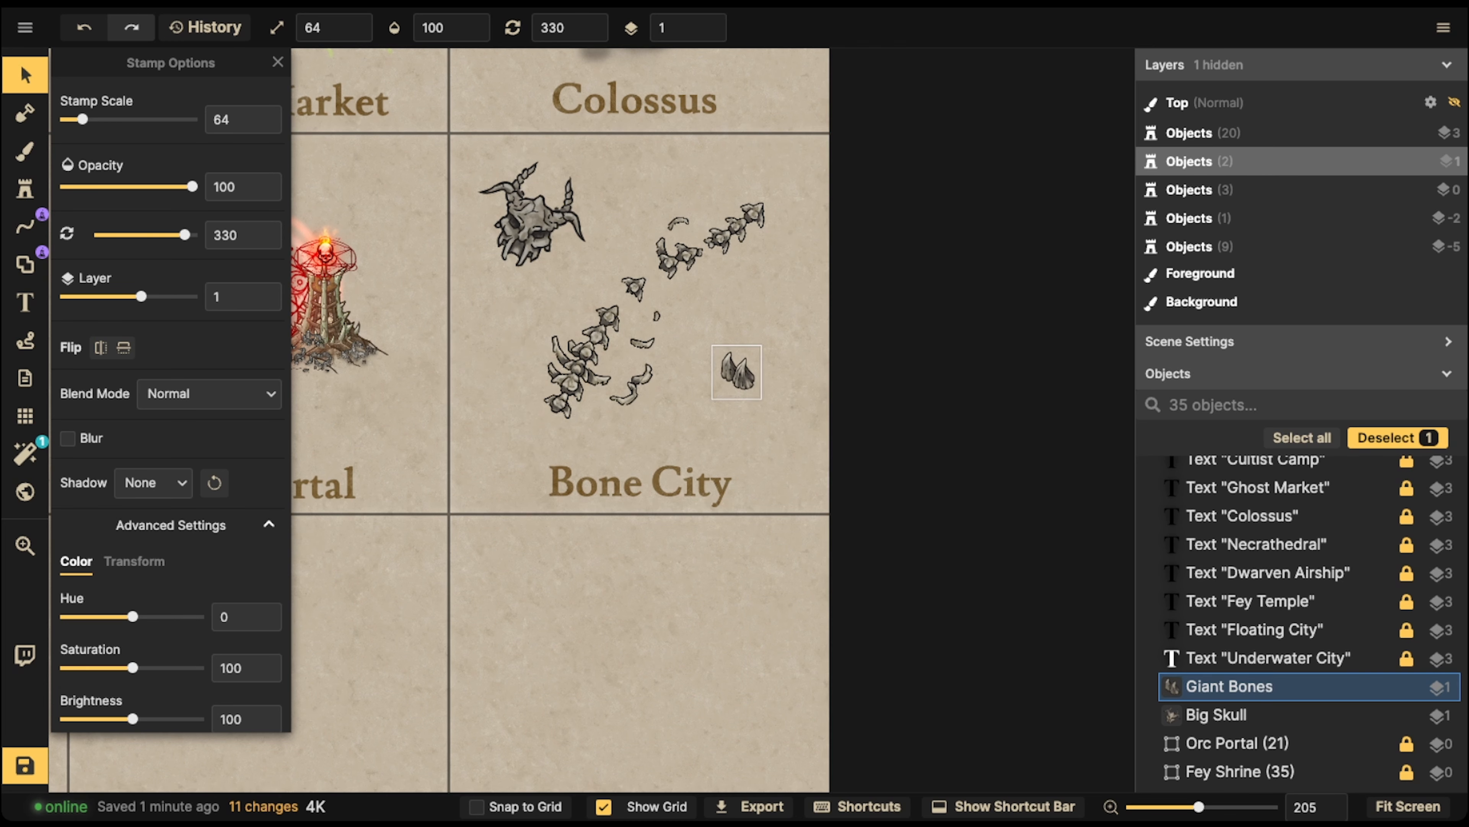
- Replace the horned Big Skull with its second variant at scale 134, rotated to 355 degrees, at the spine's lower end
drag(532, 217, 541, 386)
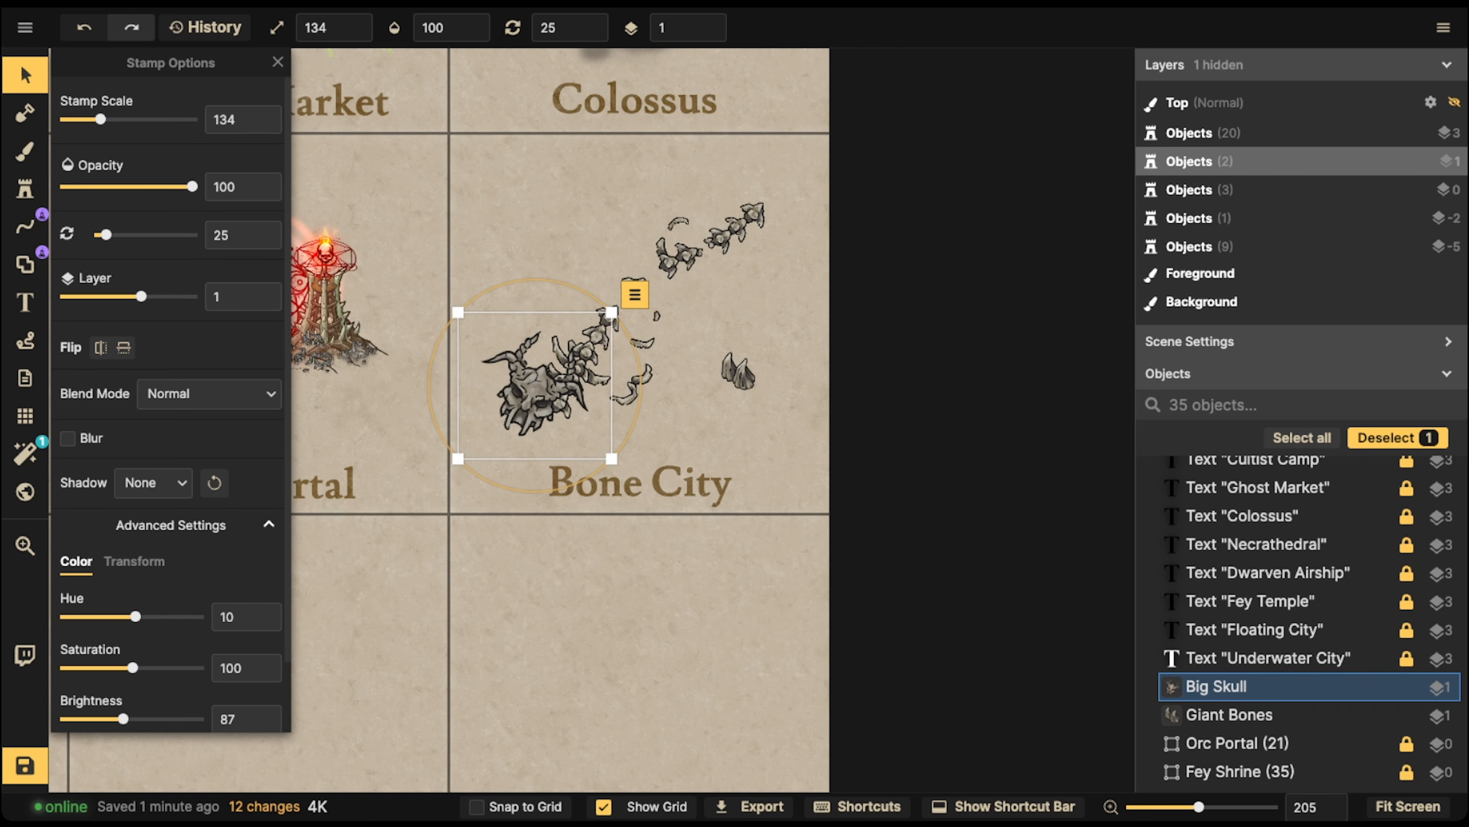
key(Delete)
click(25, 189)
key(Right)
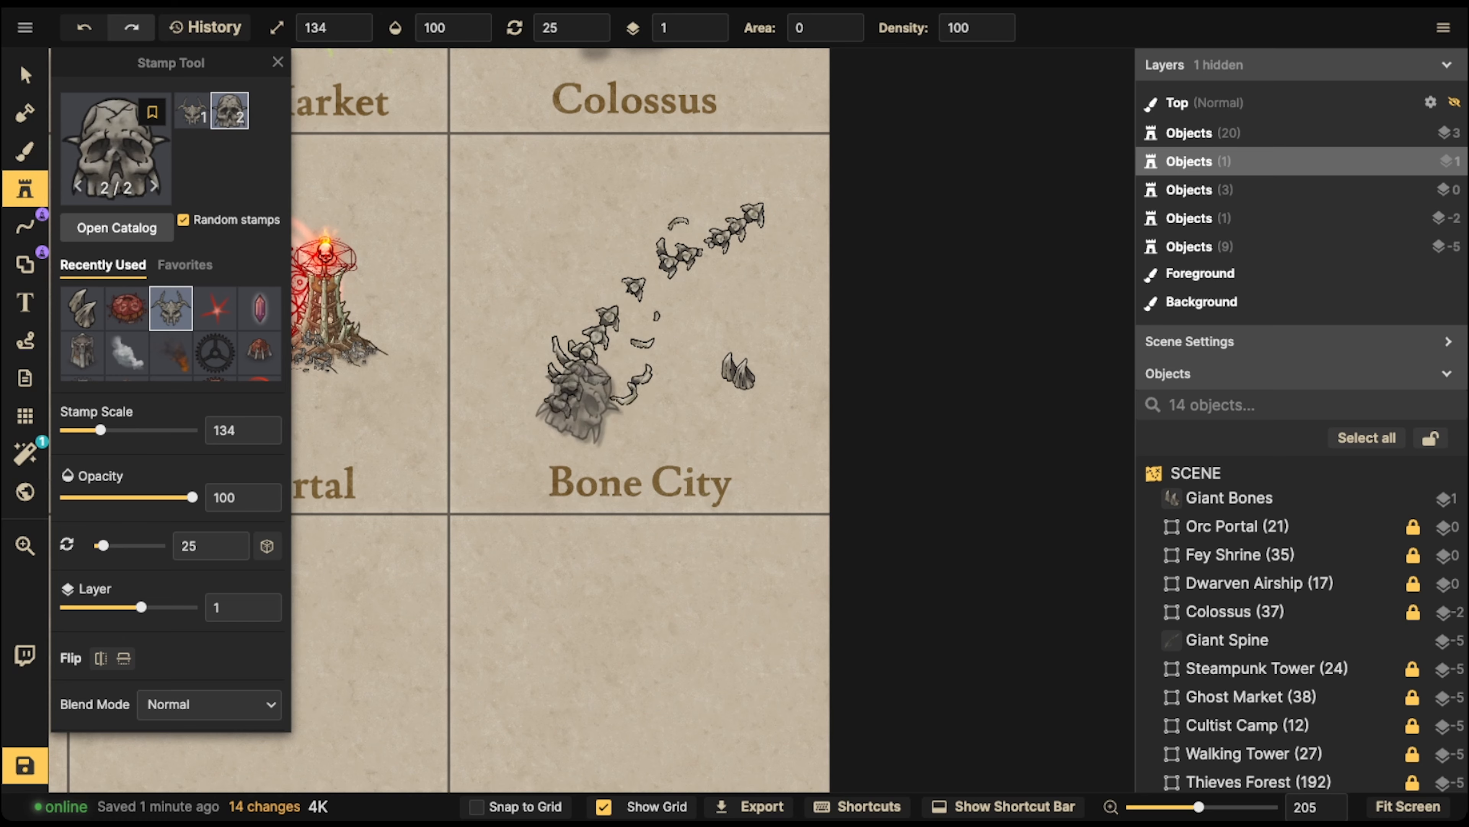
scroll(574, 376, up, 5)
scroll(553, 401, down, 6)
click(553, 404)
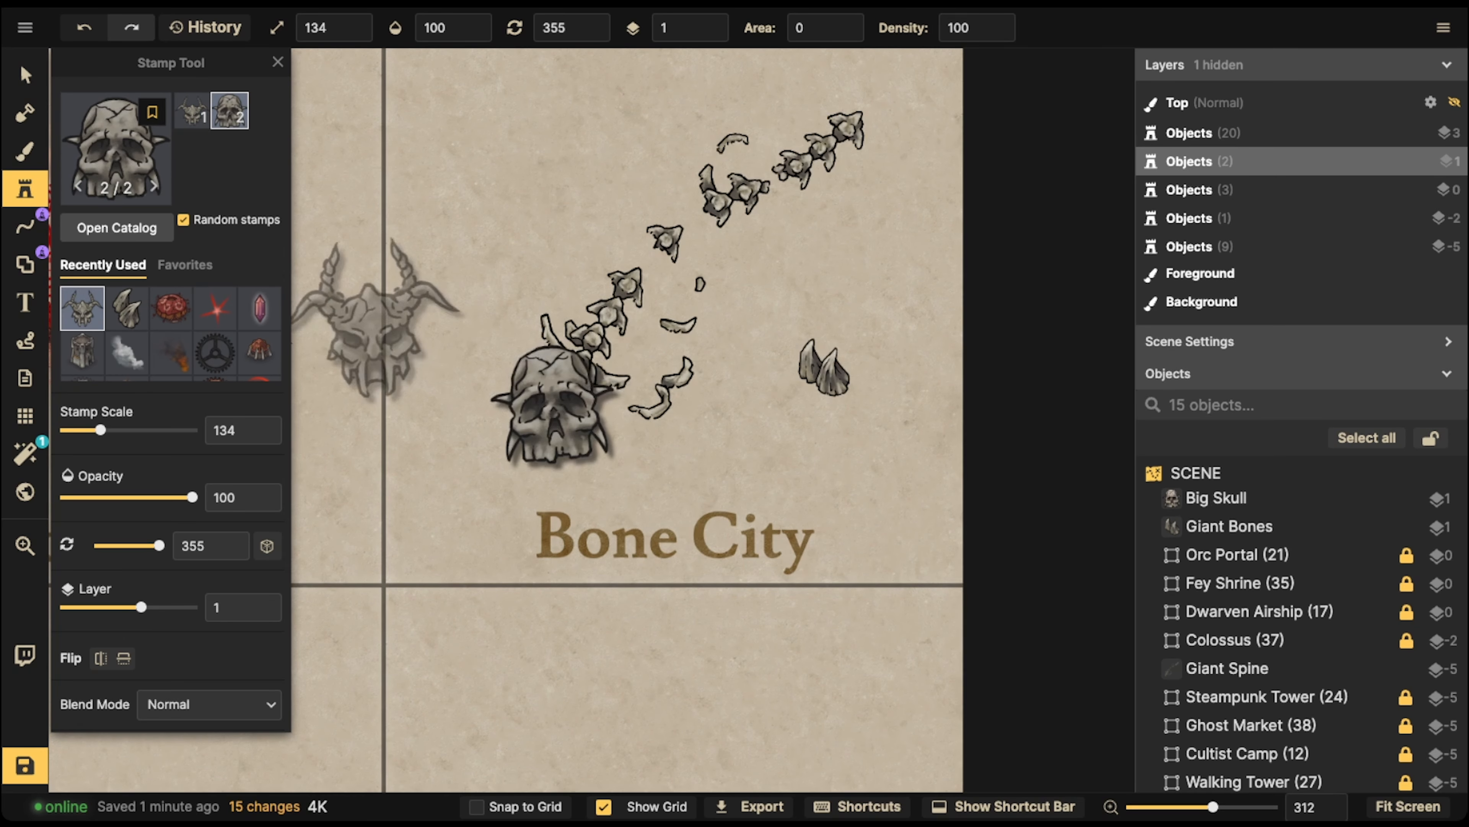
- Remove the new skull's shadow and move it slightly up over the lower end of the spine
click(25, 75)
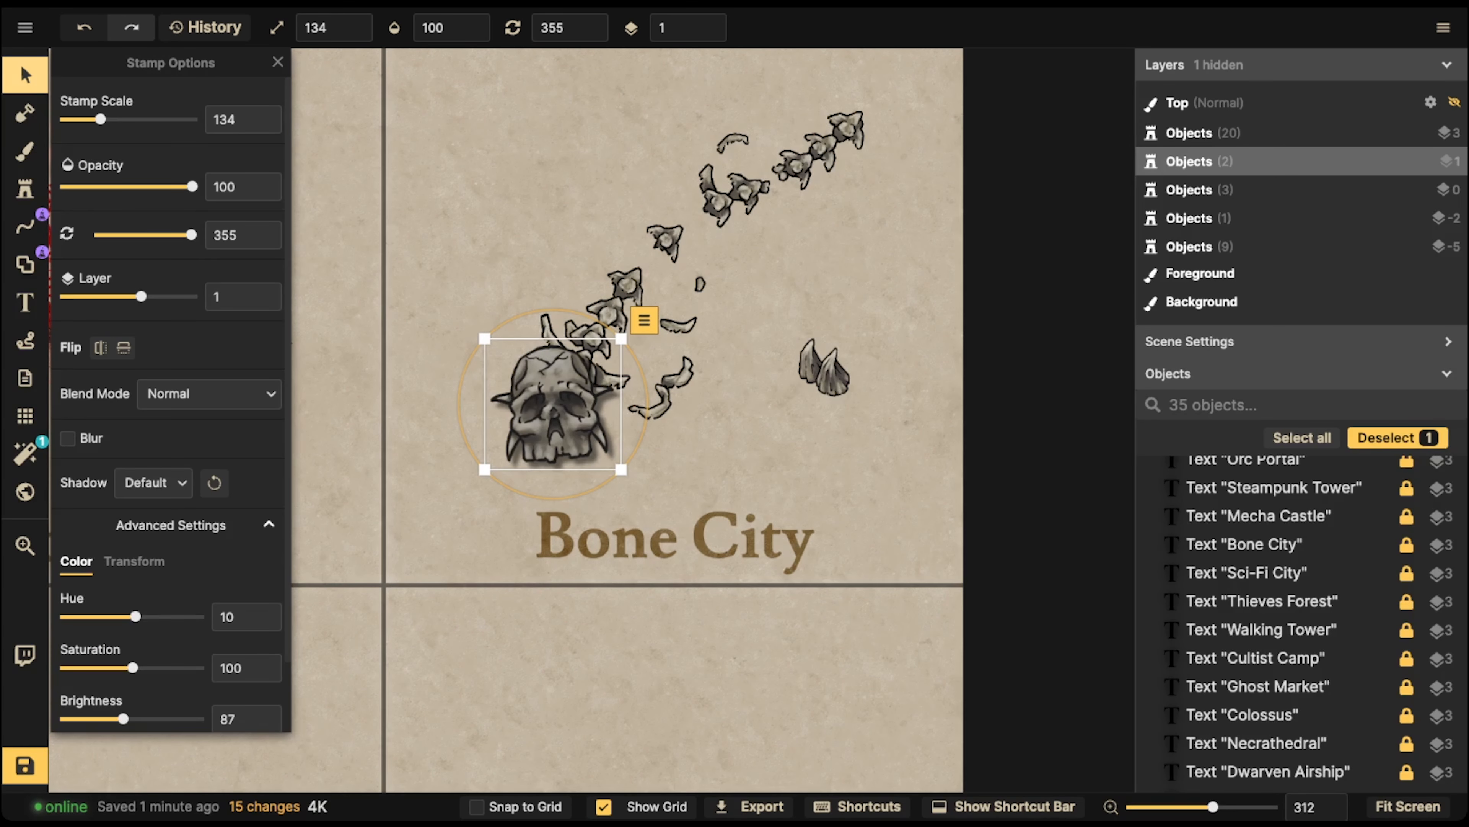
click(153, 482)
click(139, 515)
drag(648, 404, 647, 417)
drag(618, 466, 624, 471)
drag(553, 404, 562, 379)
- Move the Giant Bones from beside the spine to the open area above the skull
click(666, 240)
click(826, 372)
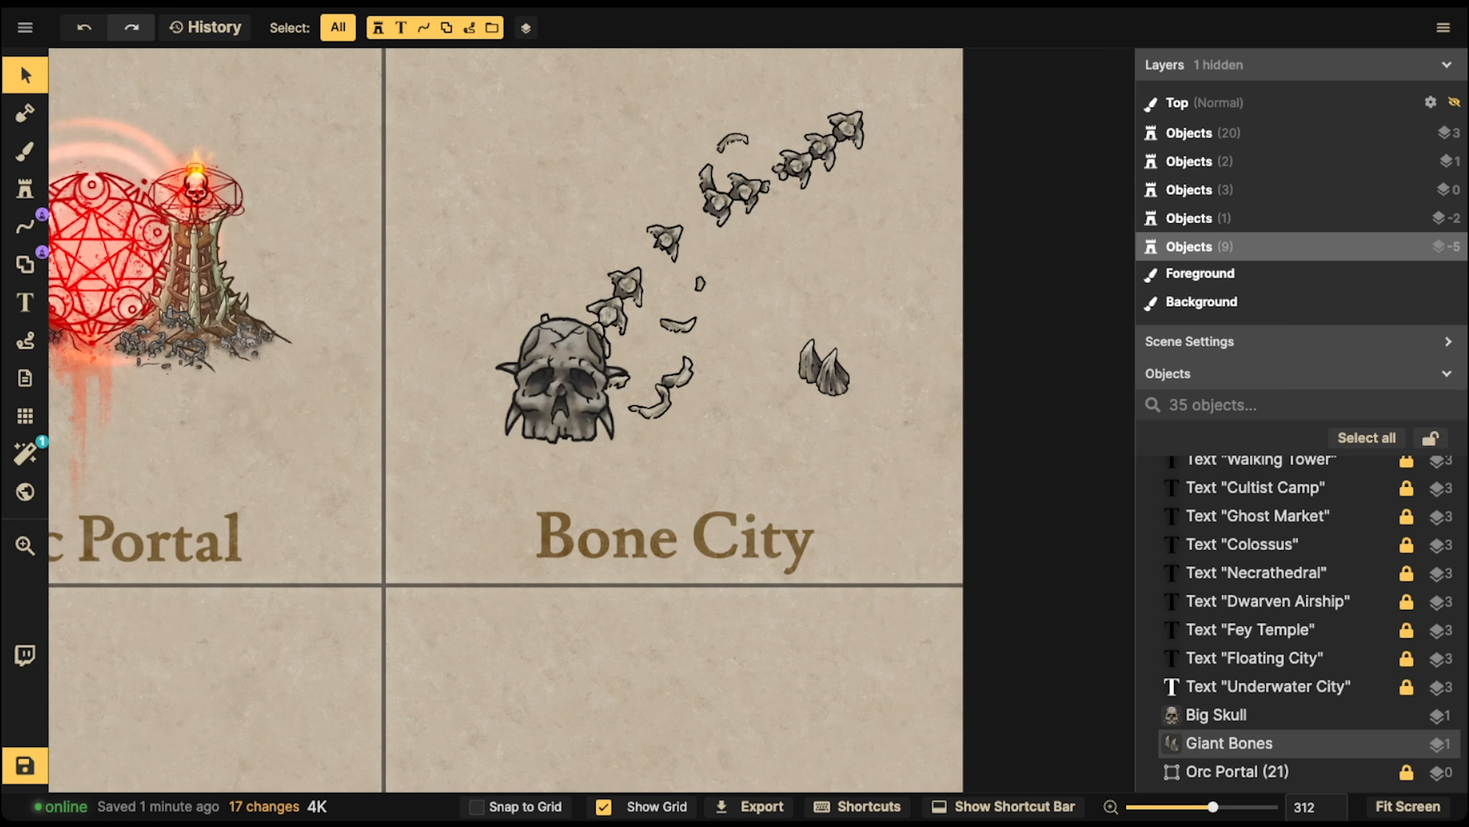
drag(827, 373, 527, 184)
- Stamp the third Giant Bones variant at scale 84, rotated to 240 degrees, just above and left of the skull
key(s)
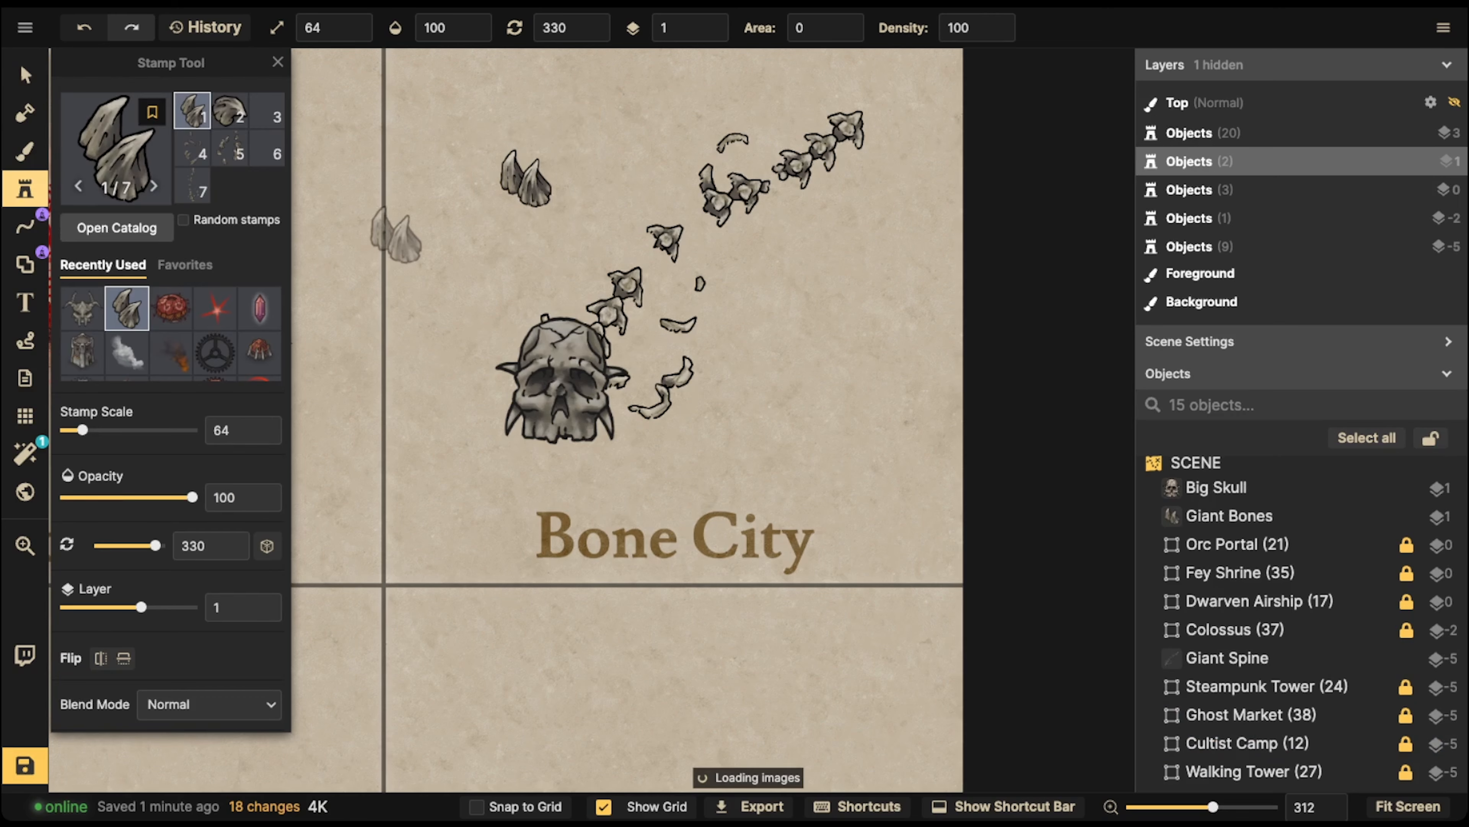
key(Left)
key(Left)
key(Left)
key(Left)
key(Right)
key(Right)
key(Right)
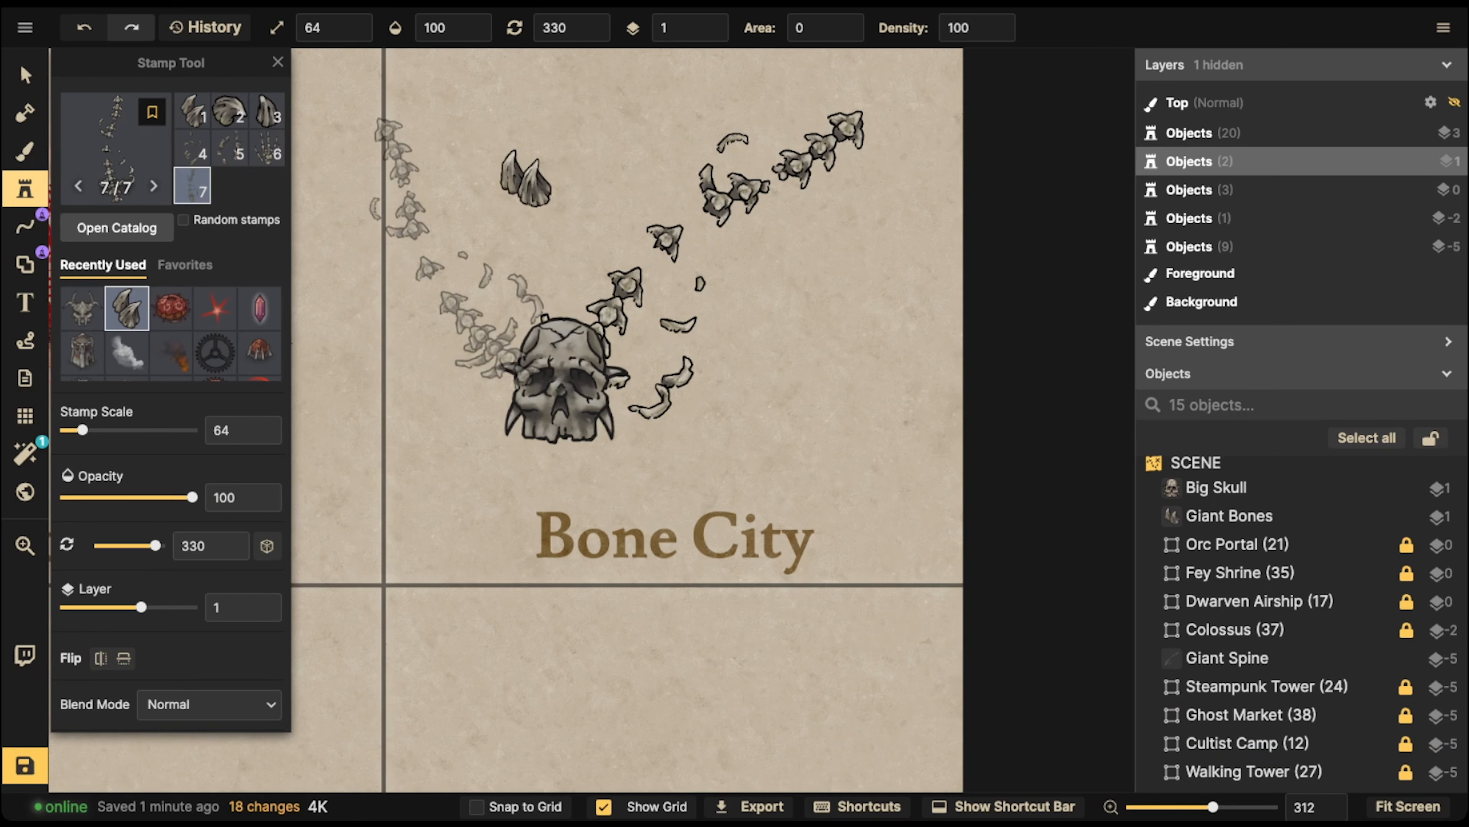
key(Left)
key(Left)
key(Left)
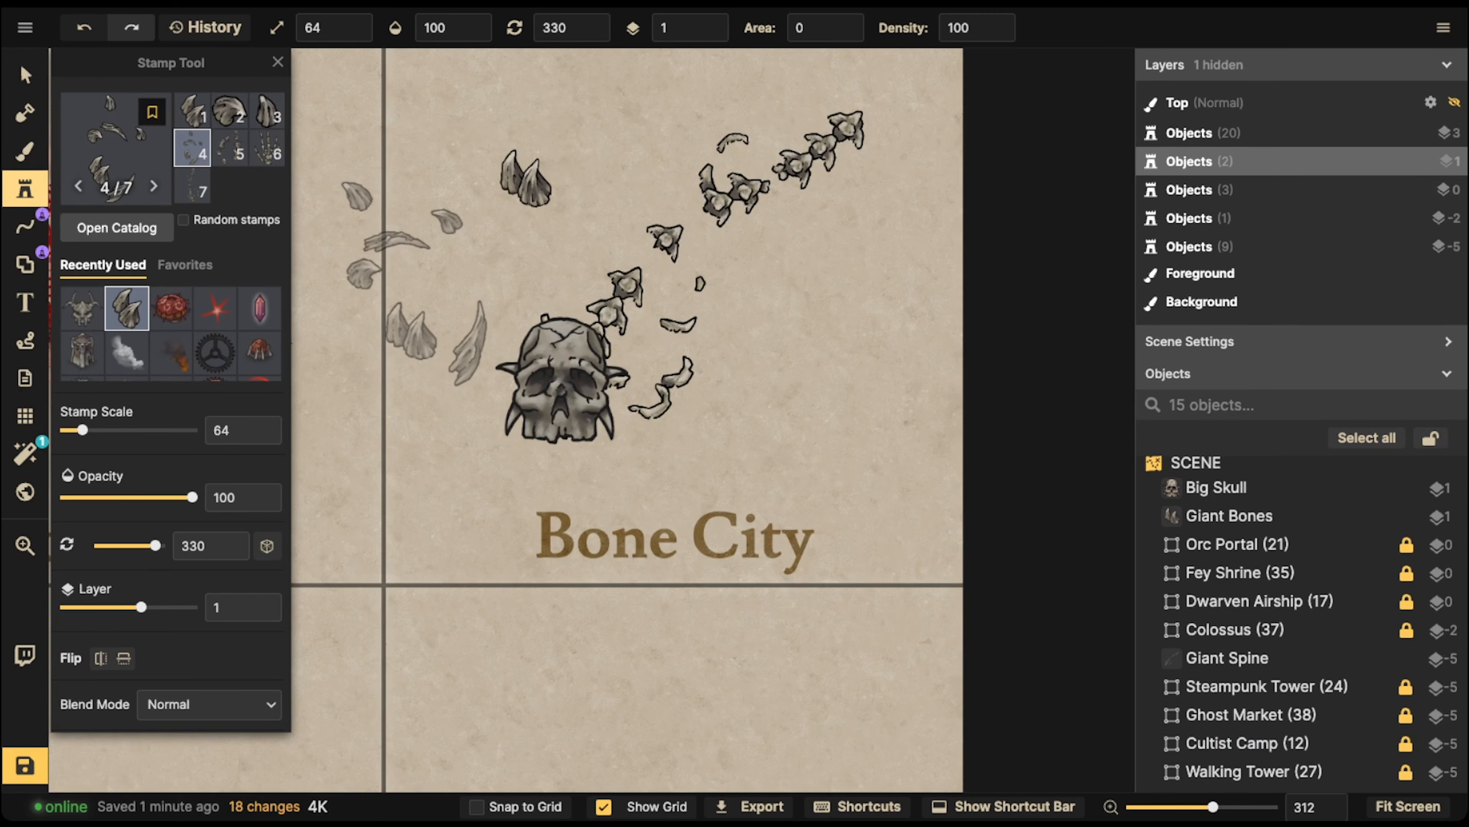
key(Right)
key(Left)
scroll(551, 265, up, 4)
scroll(551, 272, down, 6)
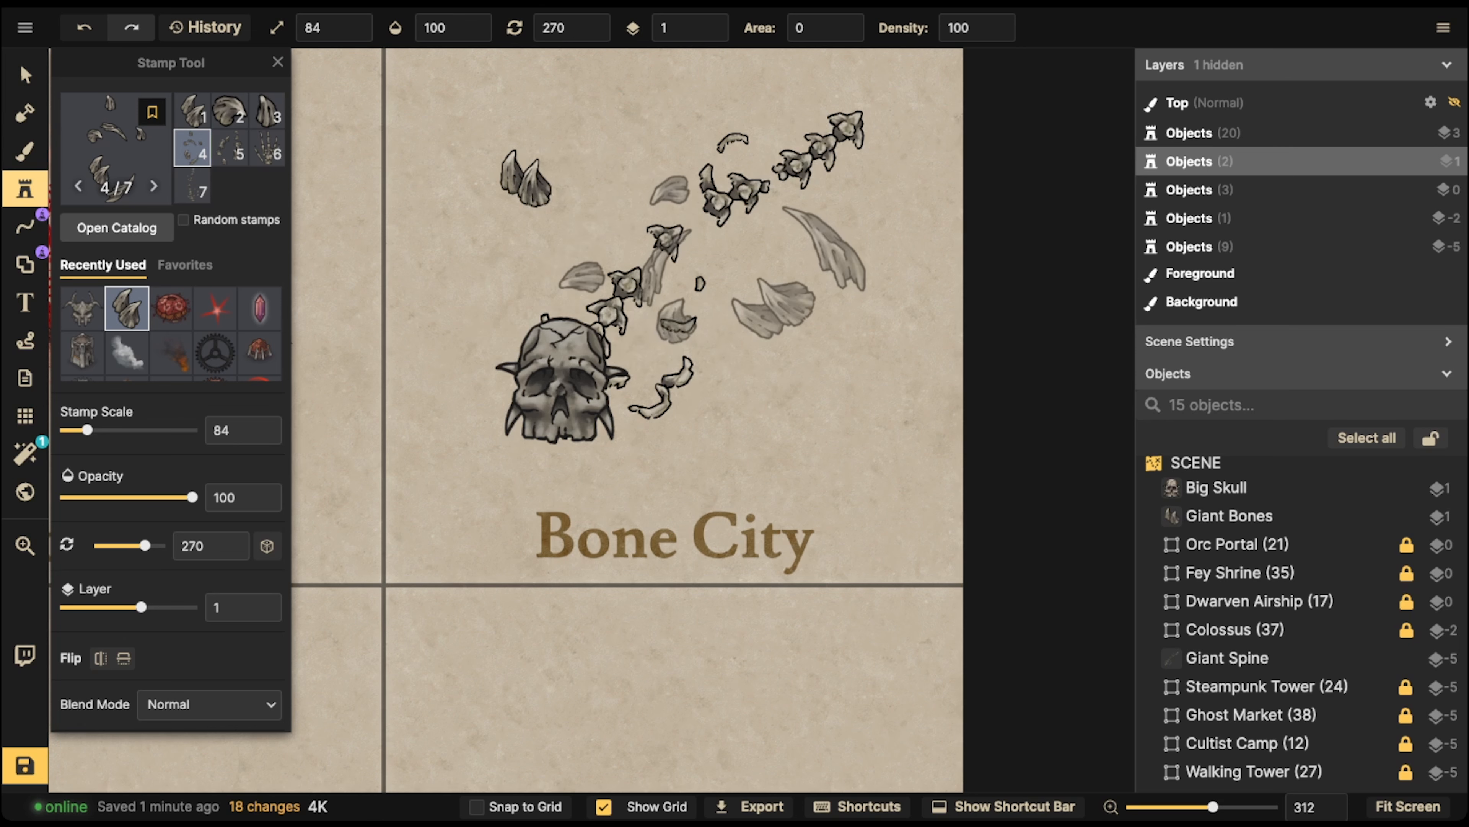
key(Left)
key(Left)
key(Right)
click(489, 256)
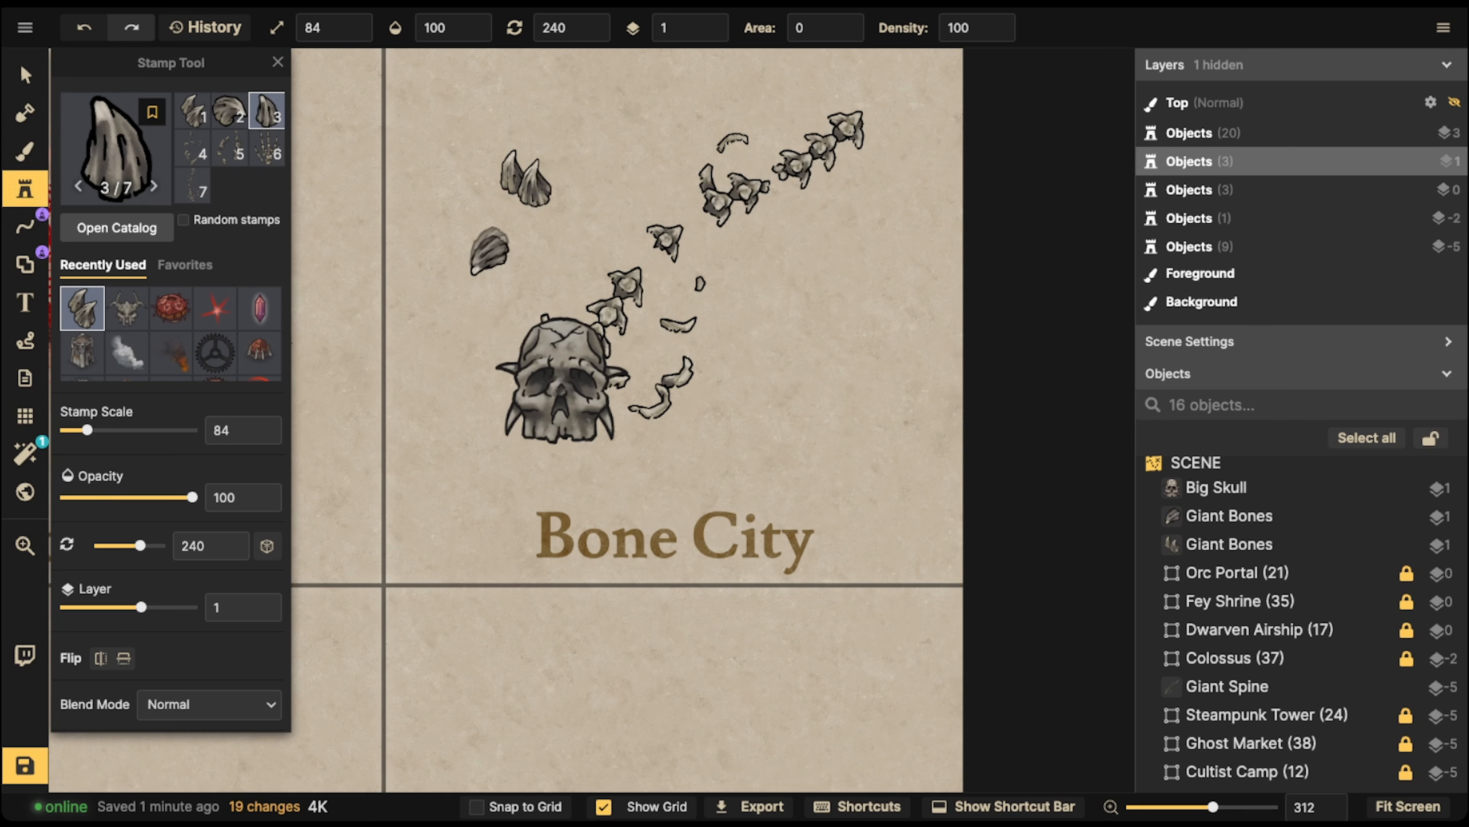
- Stamp the second Giant Bones variant in the upper left of the Bone City cell and switch to the first variant
key(Left)
click(540, 110)
key(Left)
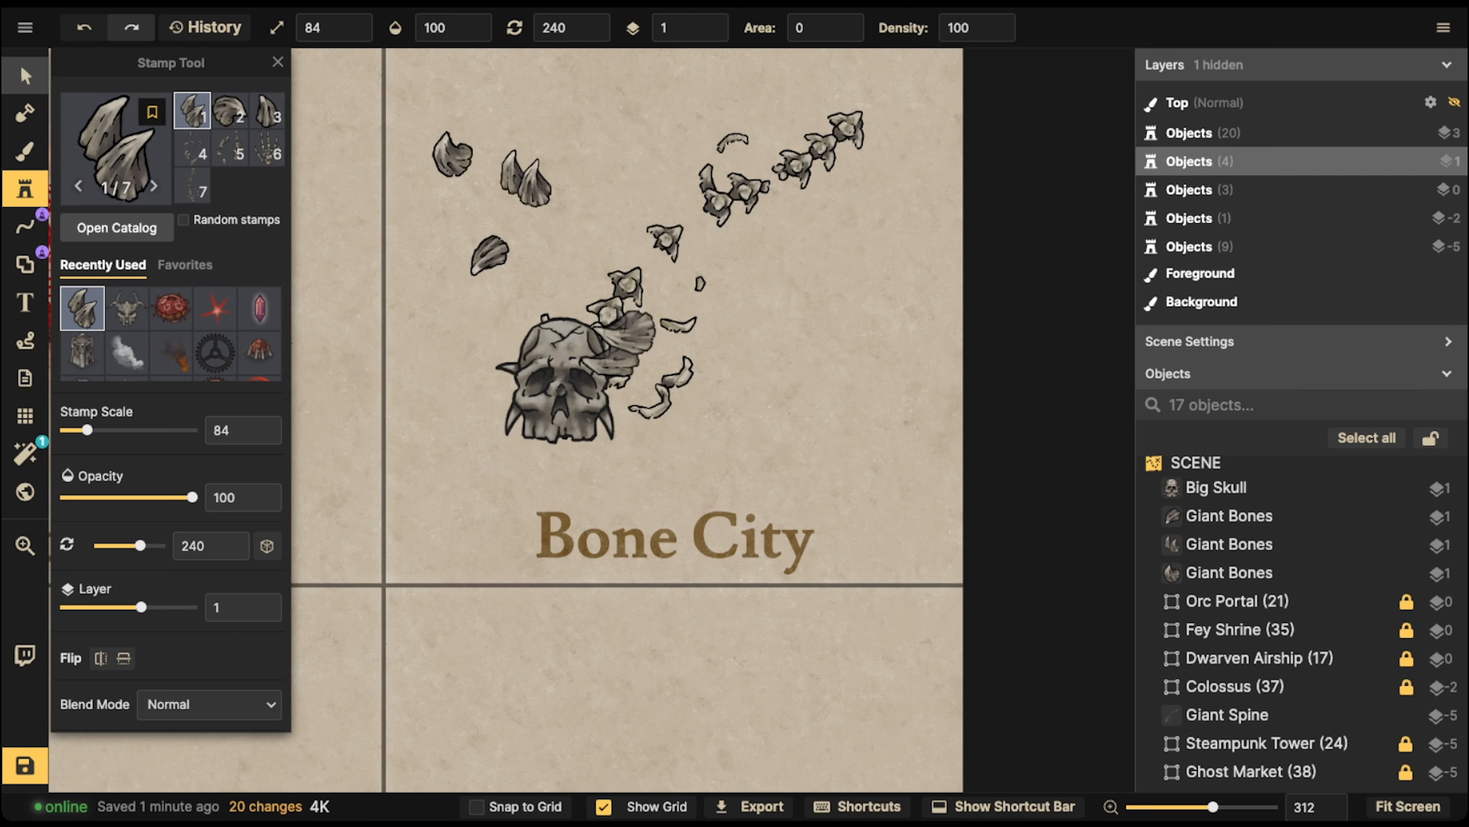
- Nudge the single bone and the twin bones above the skull slightly apart
click(25, 74)
drag(527, 183, 539, 186)
drag(454, 156, 450, 160)
drag(538, 184, 543, 190)
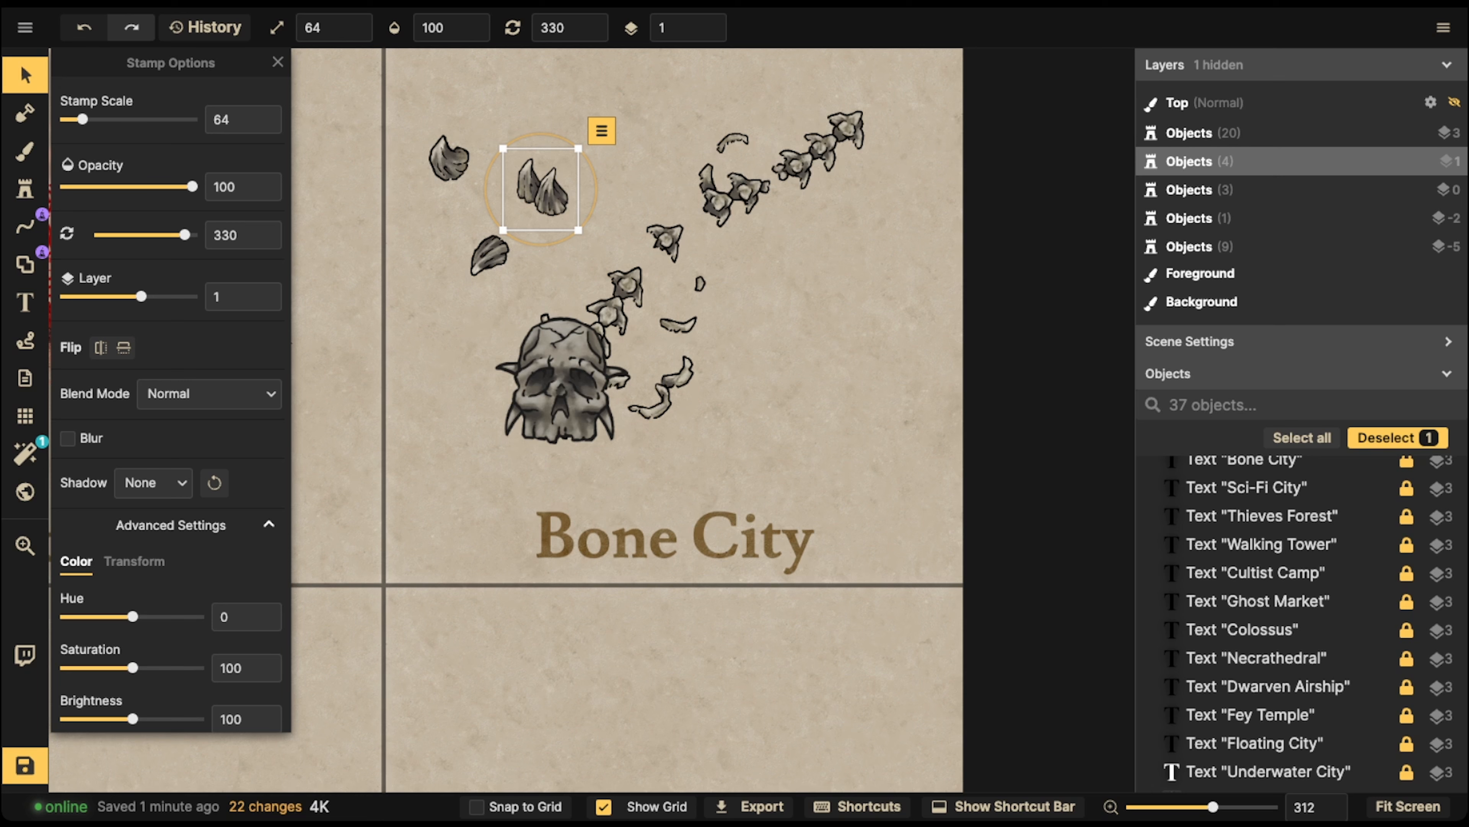
- Shift the skull slightly down and left and tilt it to 17.5 degrees
click(555, 382)
mouse_move(555, 382)
mouse_down()
mouse_move(540, 400)
mouse_move(548, 389)
mouse_up()
scroll(546, 394, up, 3)
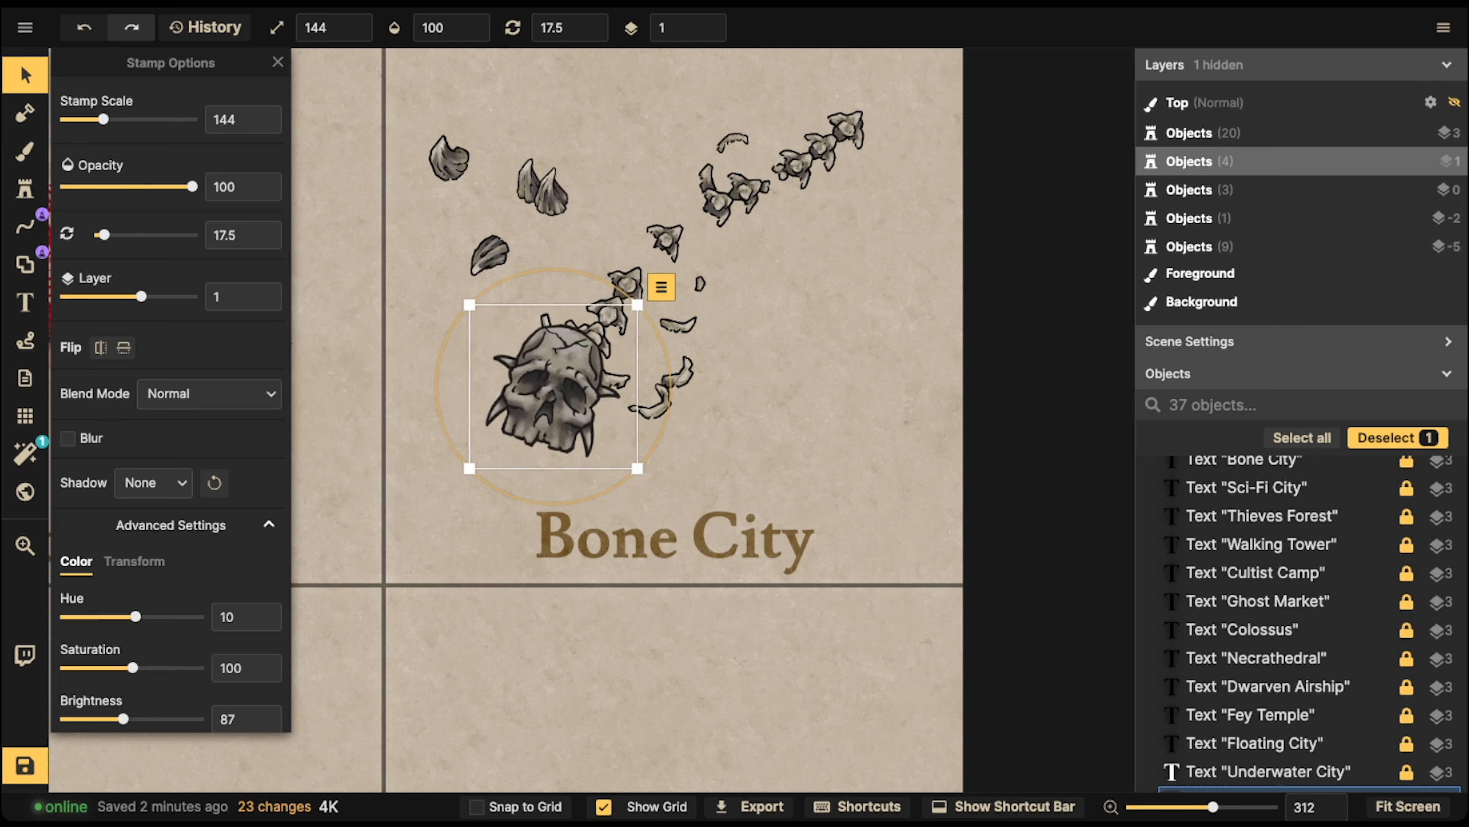
- Spread out the loose bones in the Bone City cell and place the lowest one right of the spine, rotated to 60 degrees
click(448, 157)
drag(449, 157, 446, 84)
mouse_move(542, 190)
mouse_down()
mouse_move(712, 345)
mouse_move(559, 186)
mouse_up()
drag(490, 254, 834, 279)
scroll(728, 371, up, 4)
scroll(724, 371, up, 5)
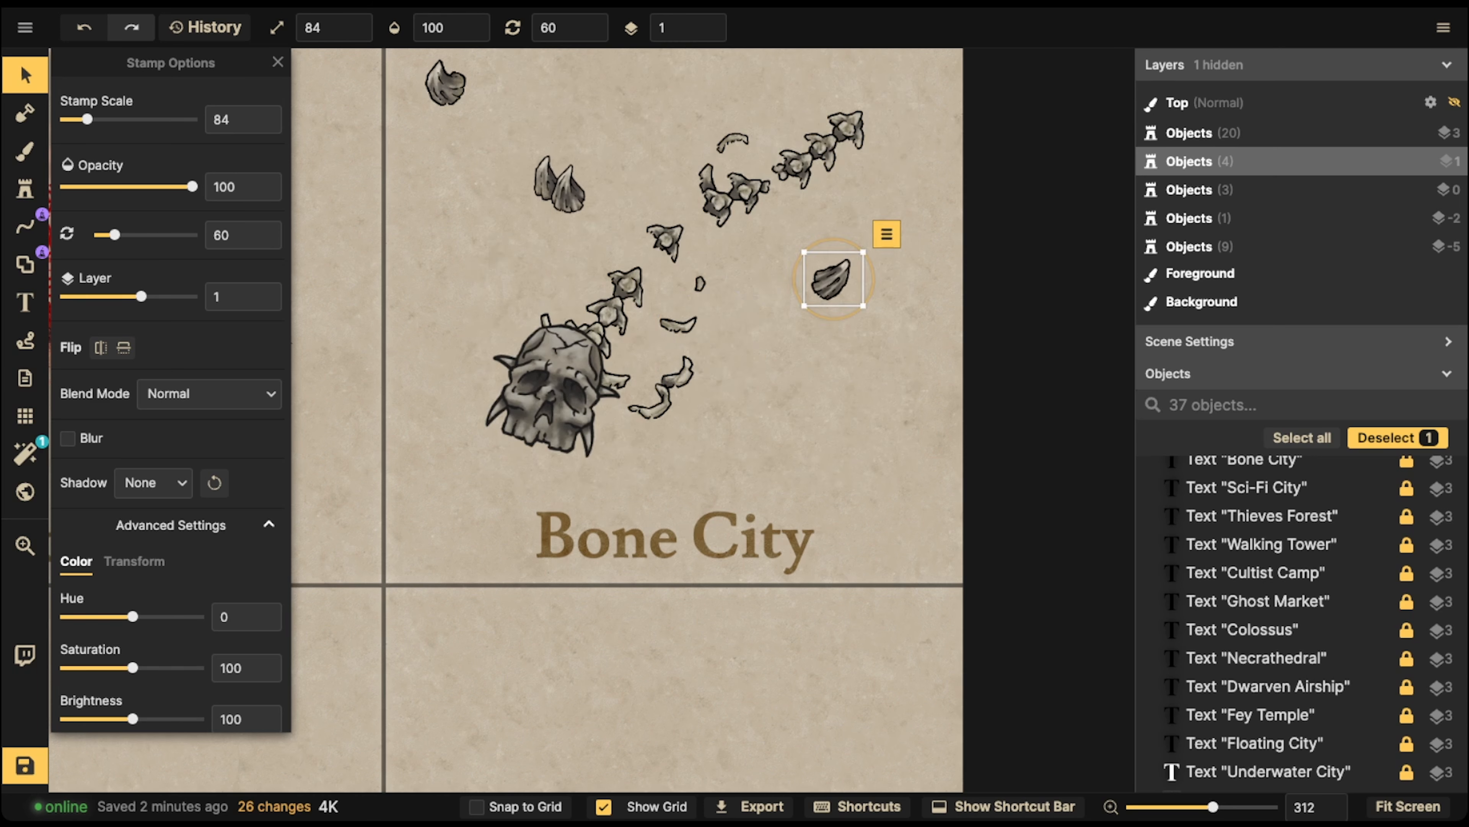
- Paste a copy of the 60-degree bone below it and reshape the copy to width 69 and height 152
key(ctrl+v)
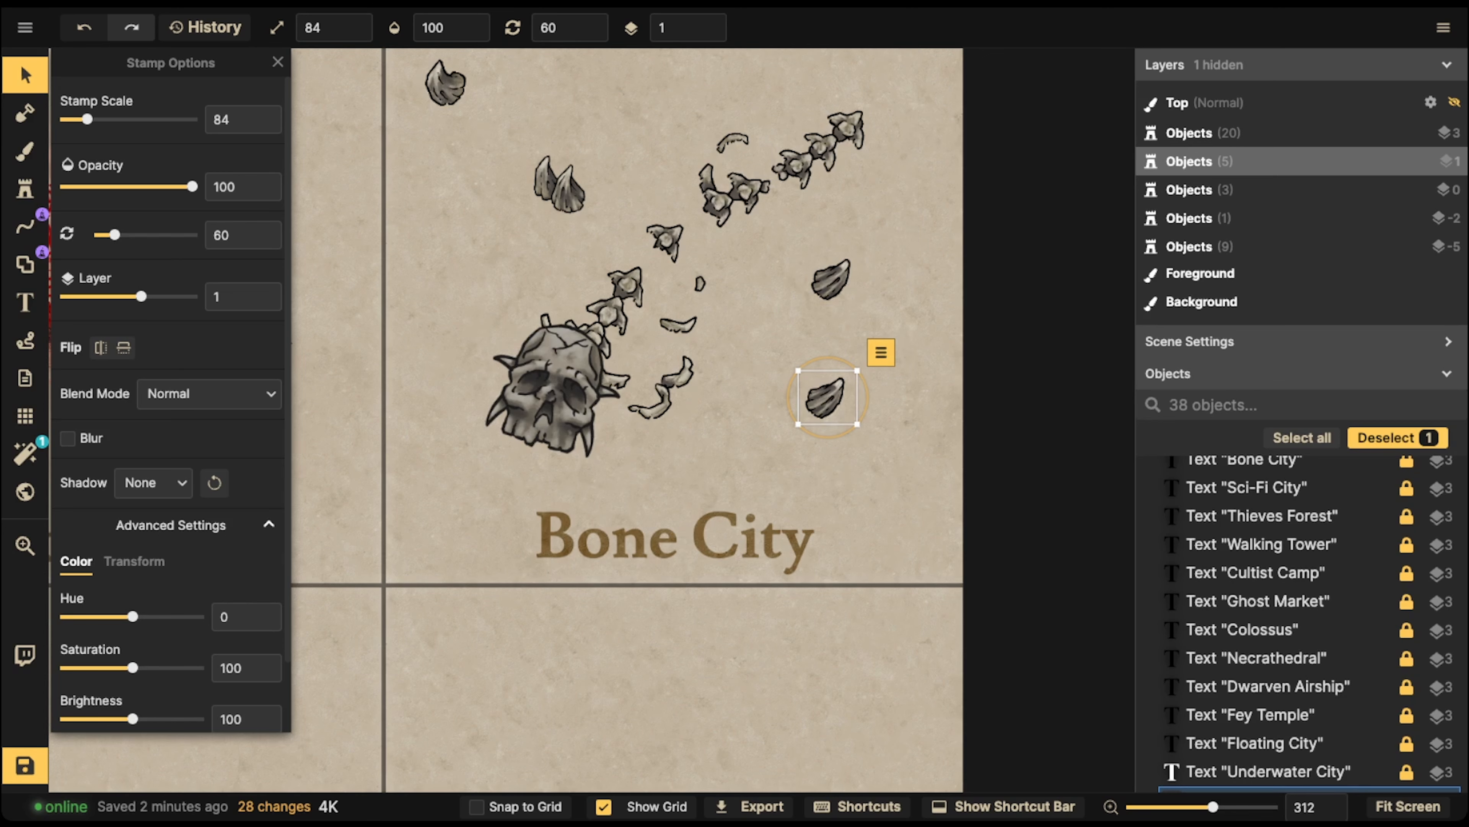
click(134, 562)
drag(159, 617, 153, 616)
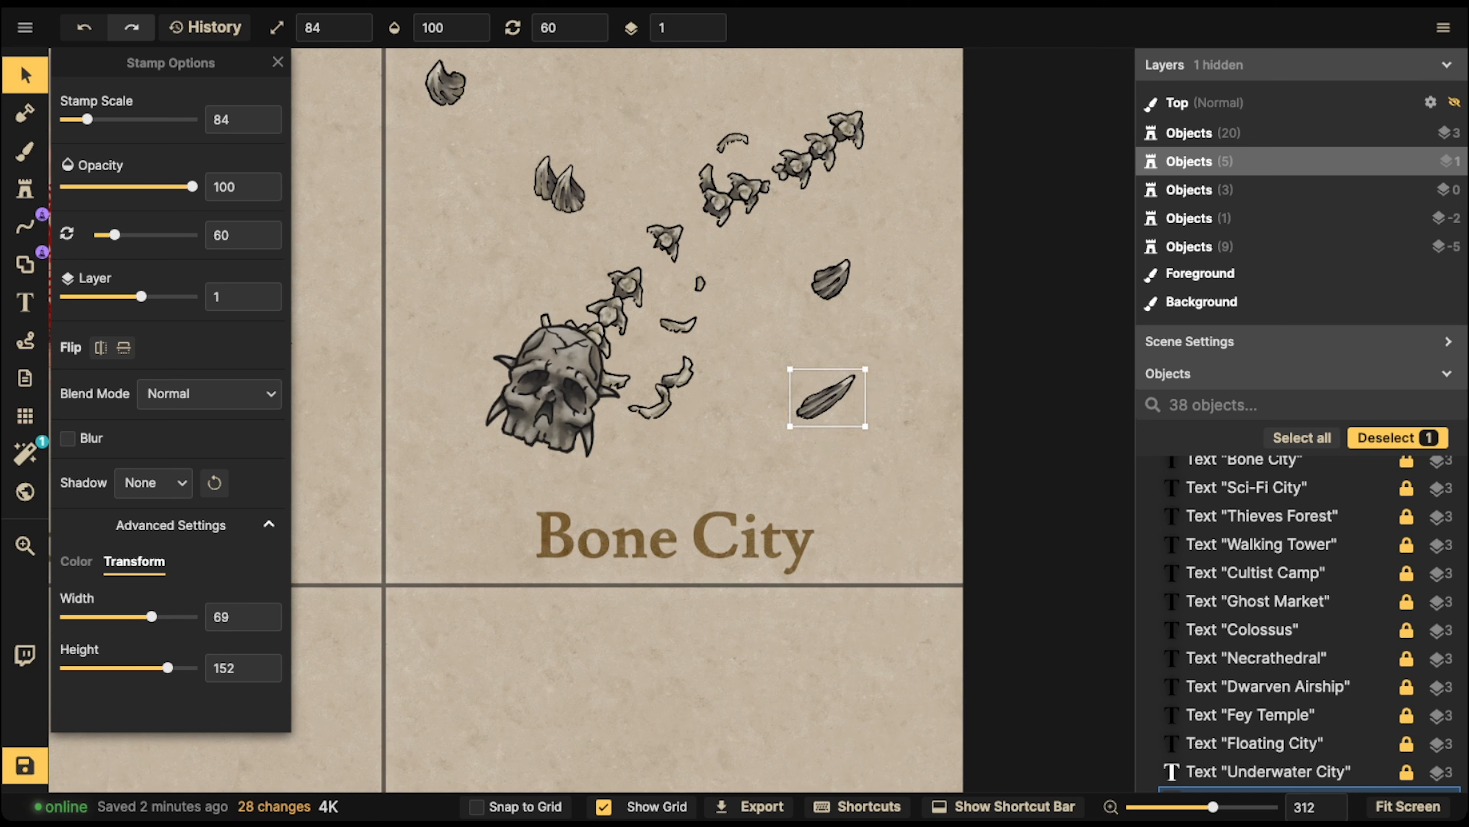
- Paste another elongated bone farther down and left, reshape it to width 127 and height 153, and place it above the Bone City label
key(super+v)
drag(750, 435, 743, 443)
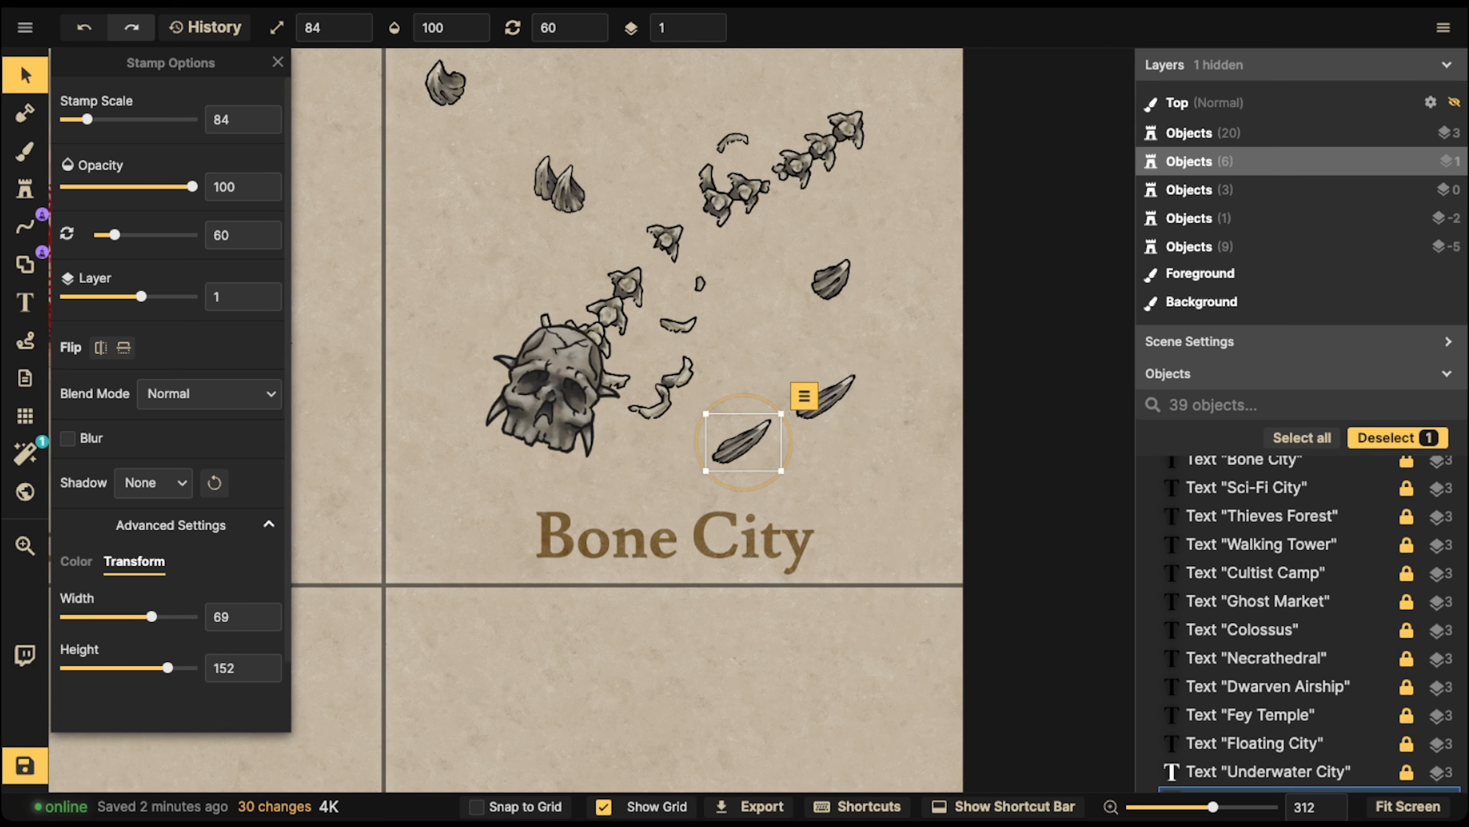
drag(151, 617, 163, 617)
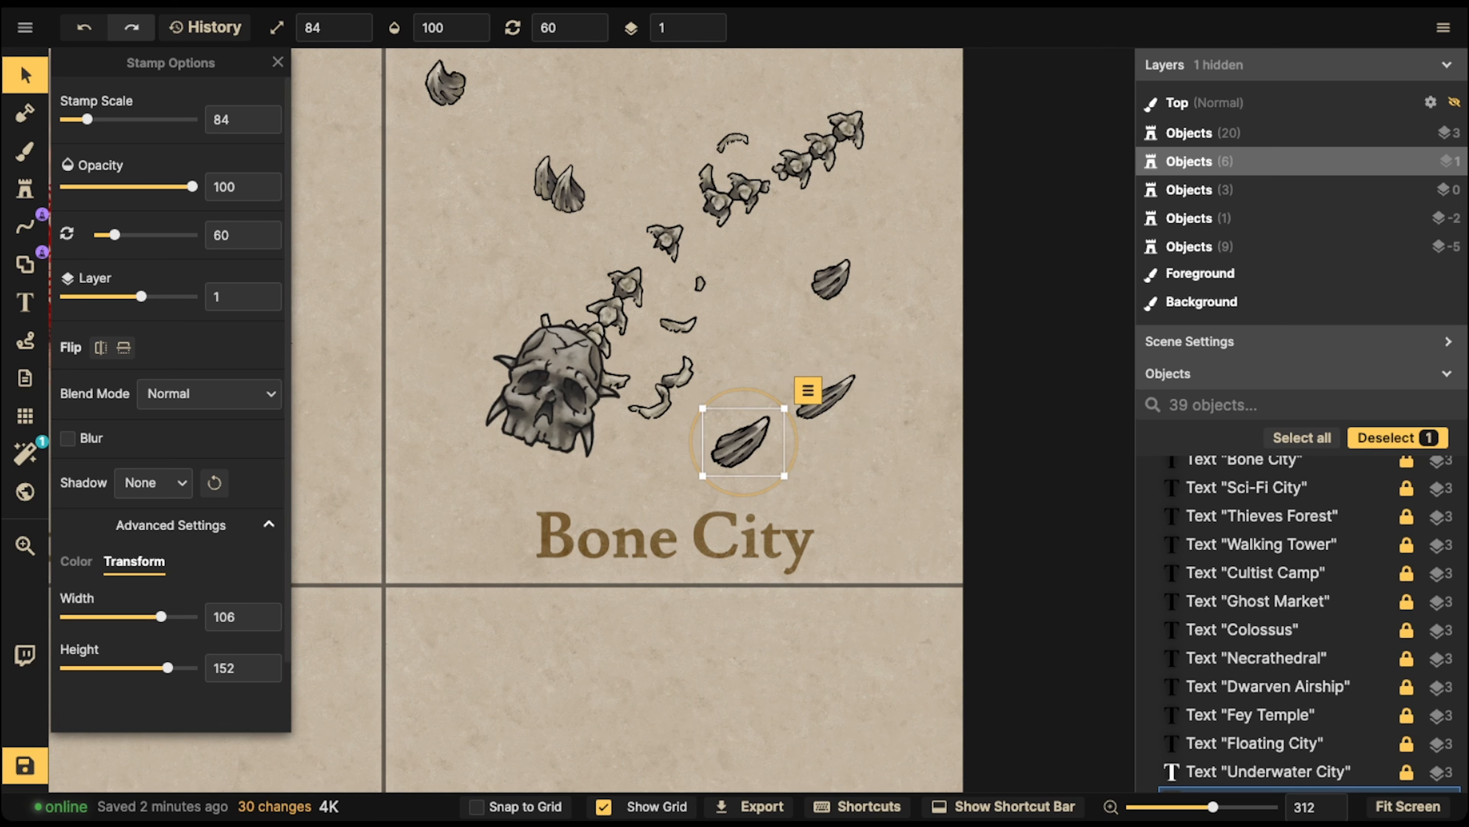
drag(168, 667, 167, 667)
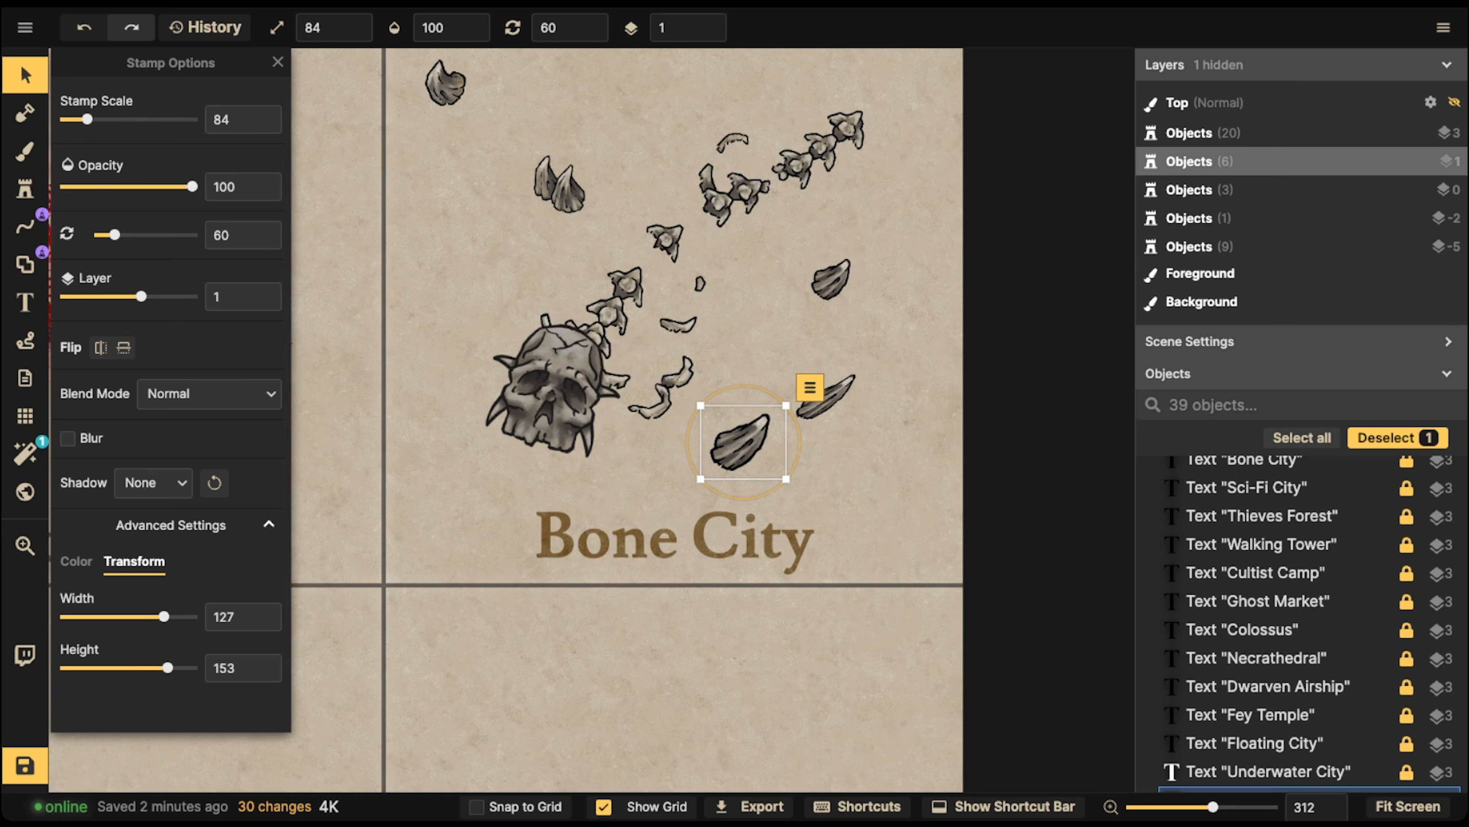
drag(742, 442, 716, 457)
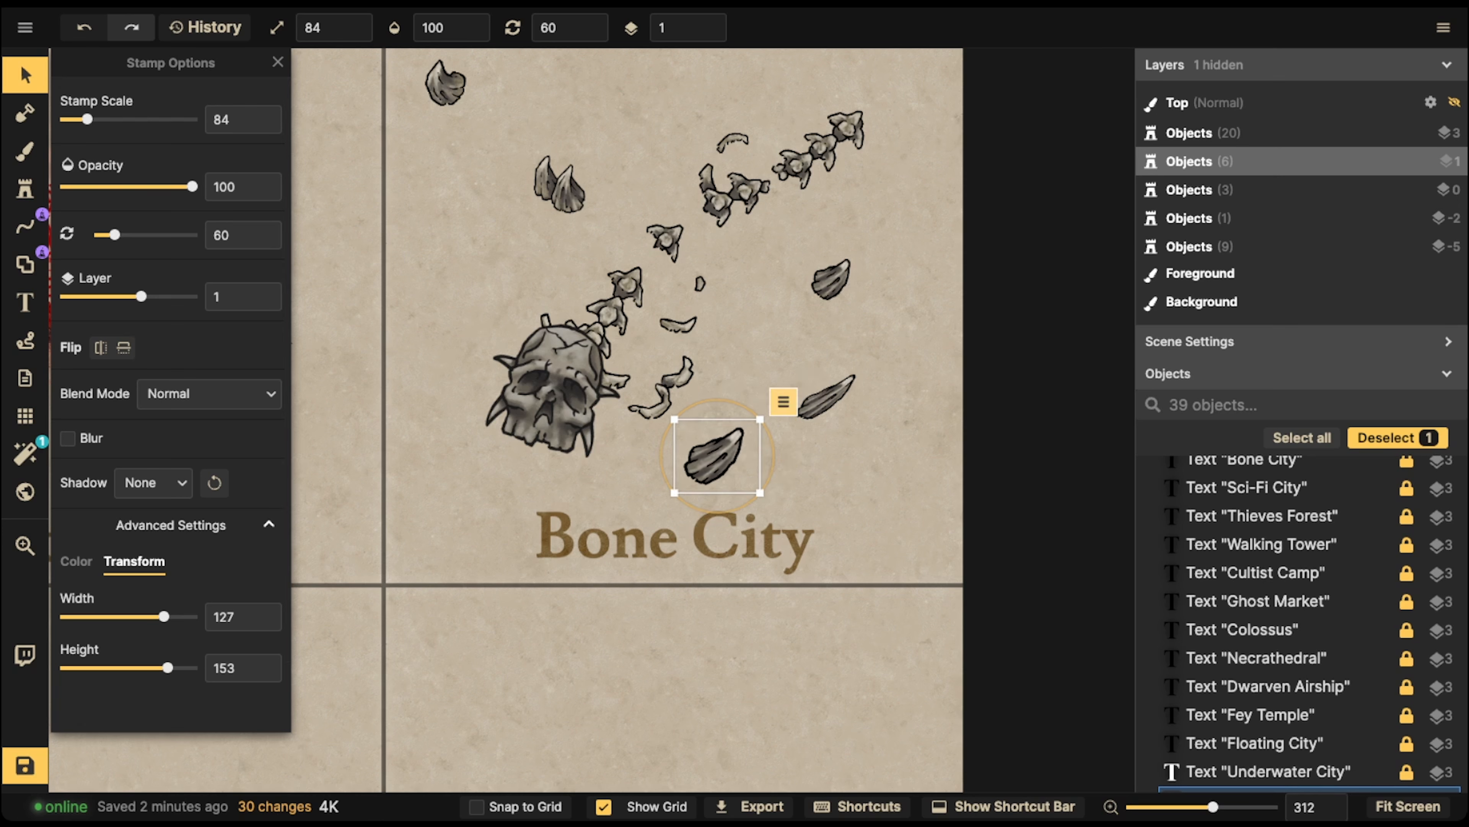
- Place the narrow bone right of the spine as a rib at 75 degrees and paste a copy below it at scale 94 and 90 degrees
drag(831, 279, 852, 256)
click(826, 396)
drag(825, 397, 788, 293)
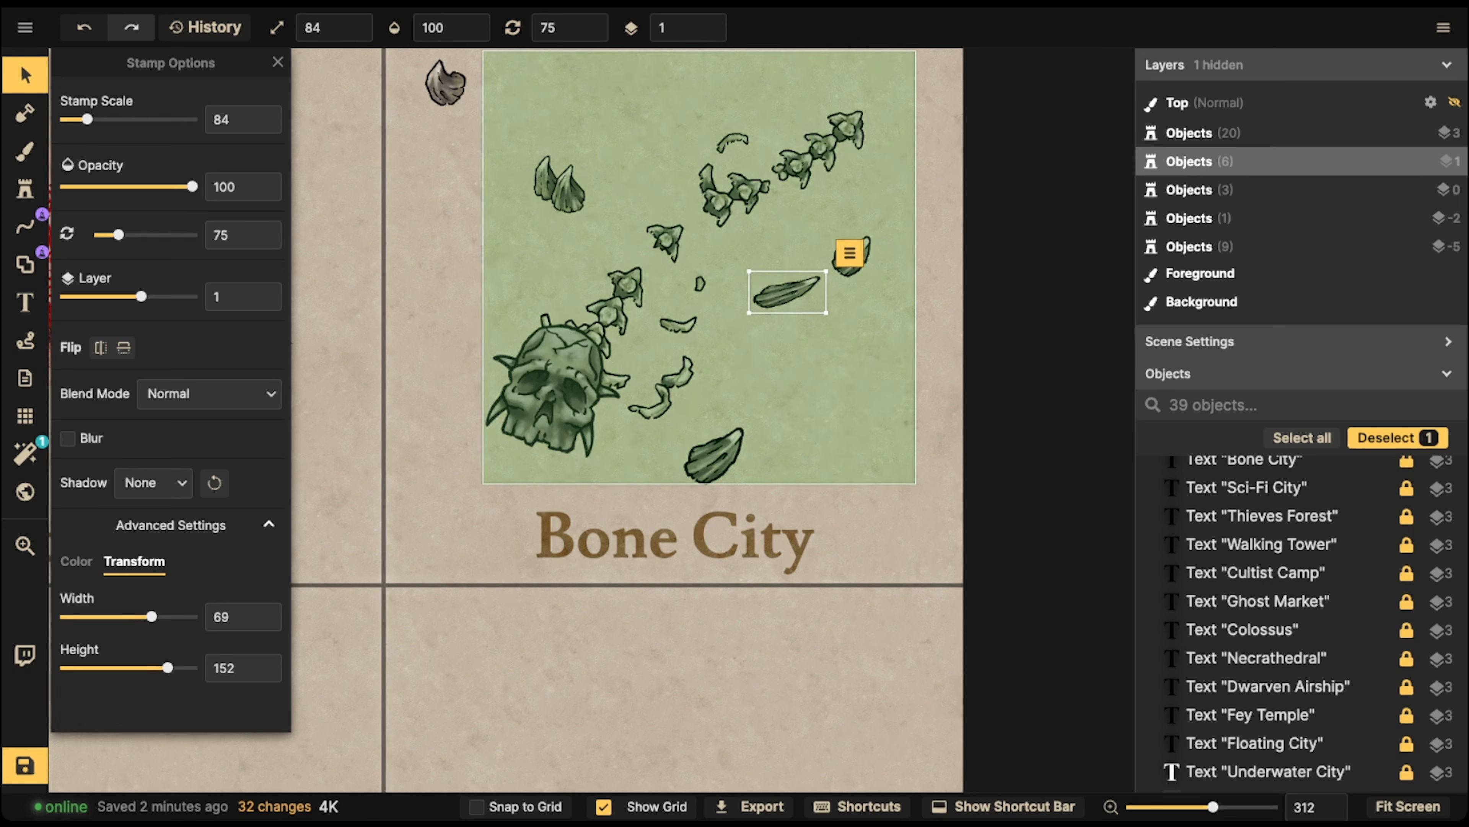
key(ctrl+v)
key(.)
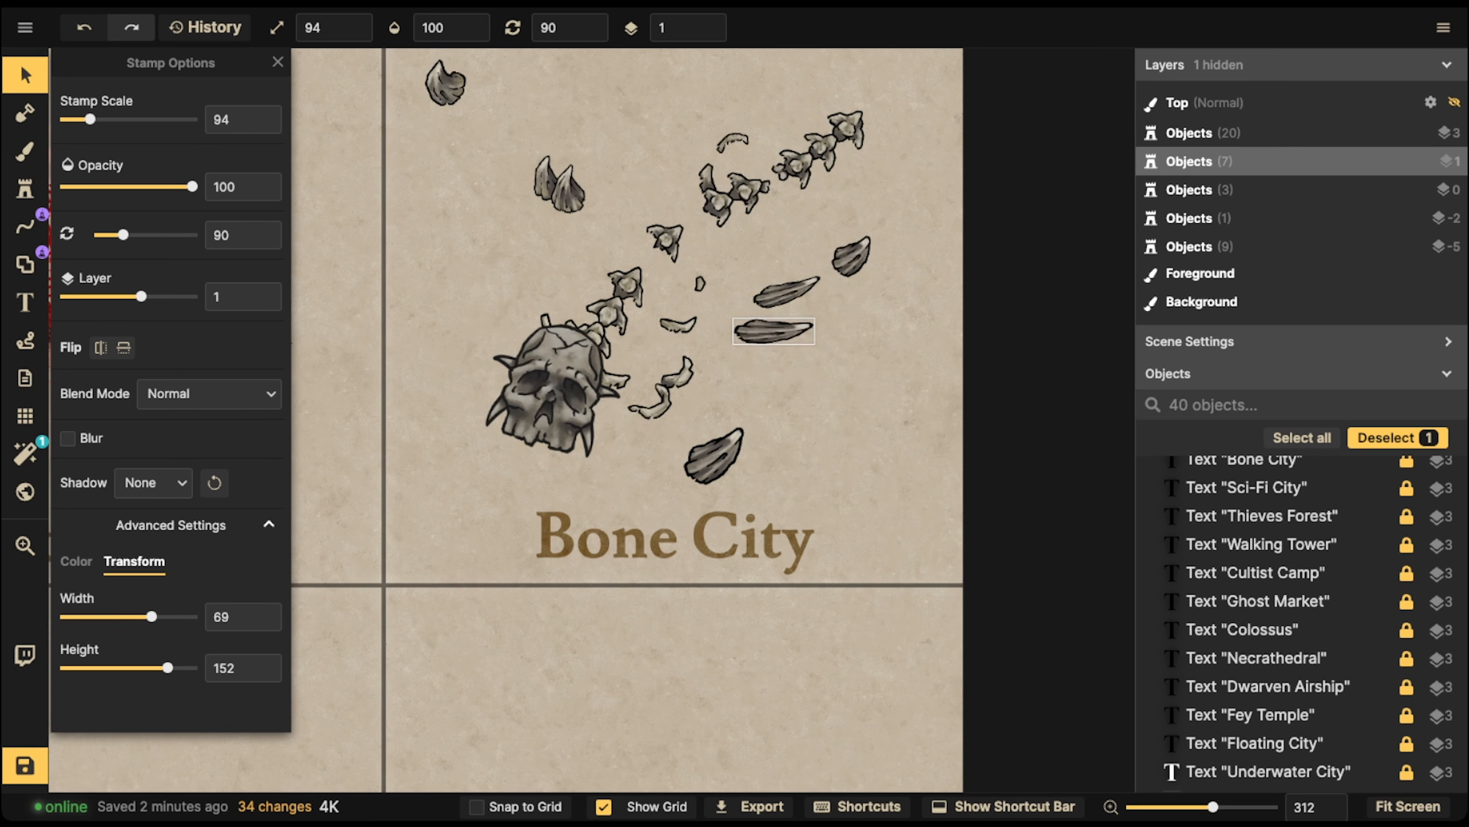
- Place the 127-wide bone as the lowest rib at scale 64 and 105 degrees, and bring the uppermost rib closer to the spine
drag(715, 456, 716, 369)
key([)
key([)
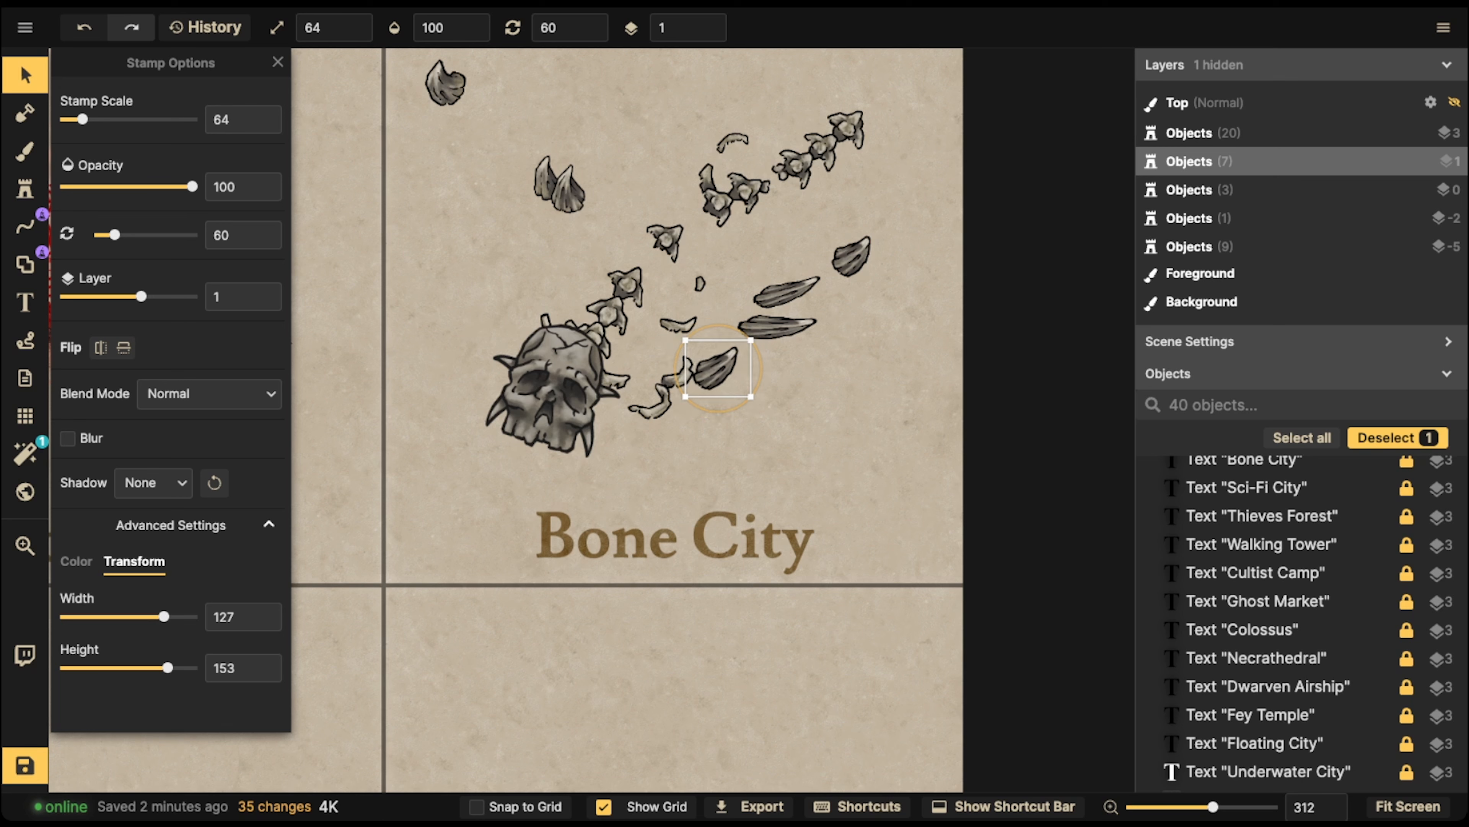
key(.)
key(.)
key(.)
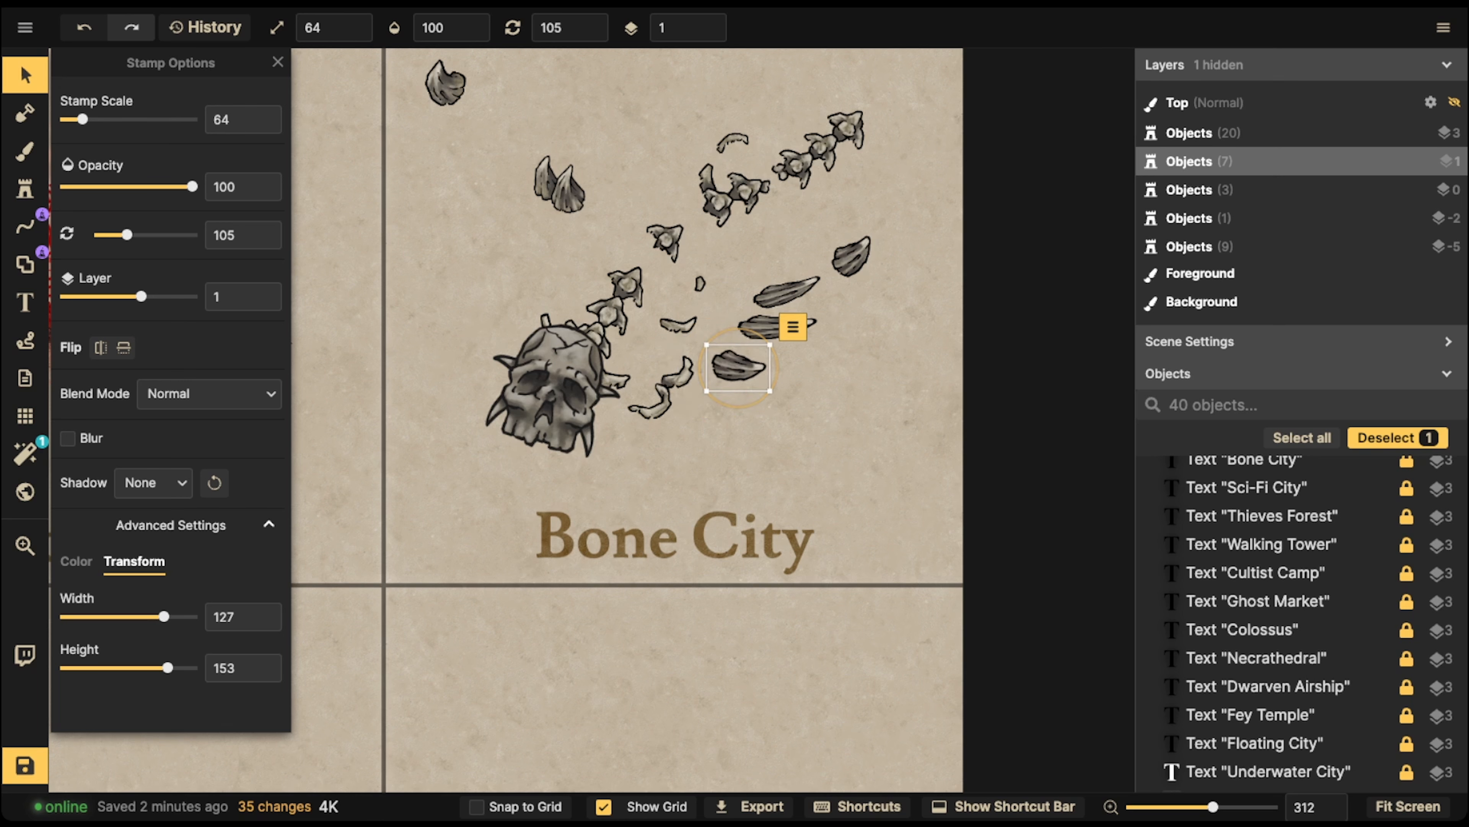
drag(851, 256, 809, 238)
- Move the twin bones to the cell's lower right and duplicate the four right-hand ribs onto the left of the spine
drag(559, 188, 831, 468)
click(739, 367)
shift+click(777, 328)
shift+click(787, 291)
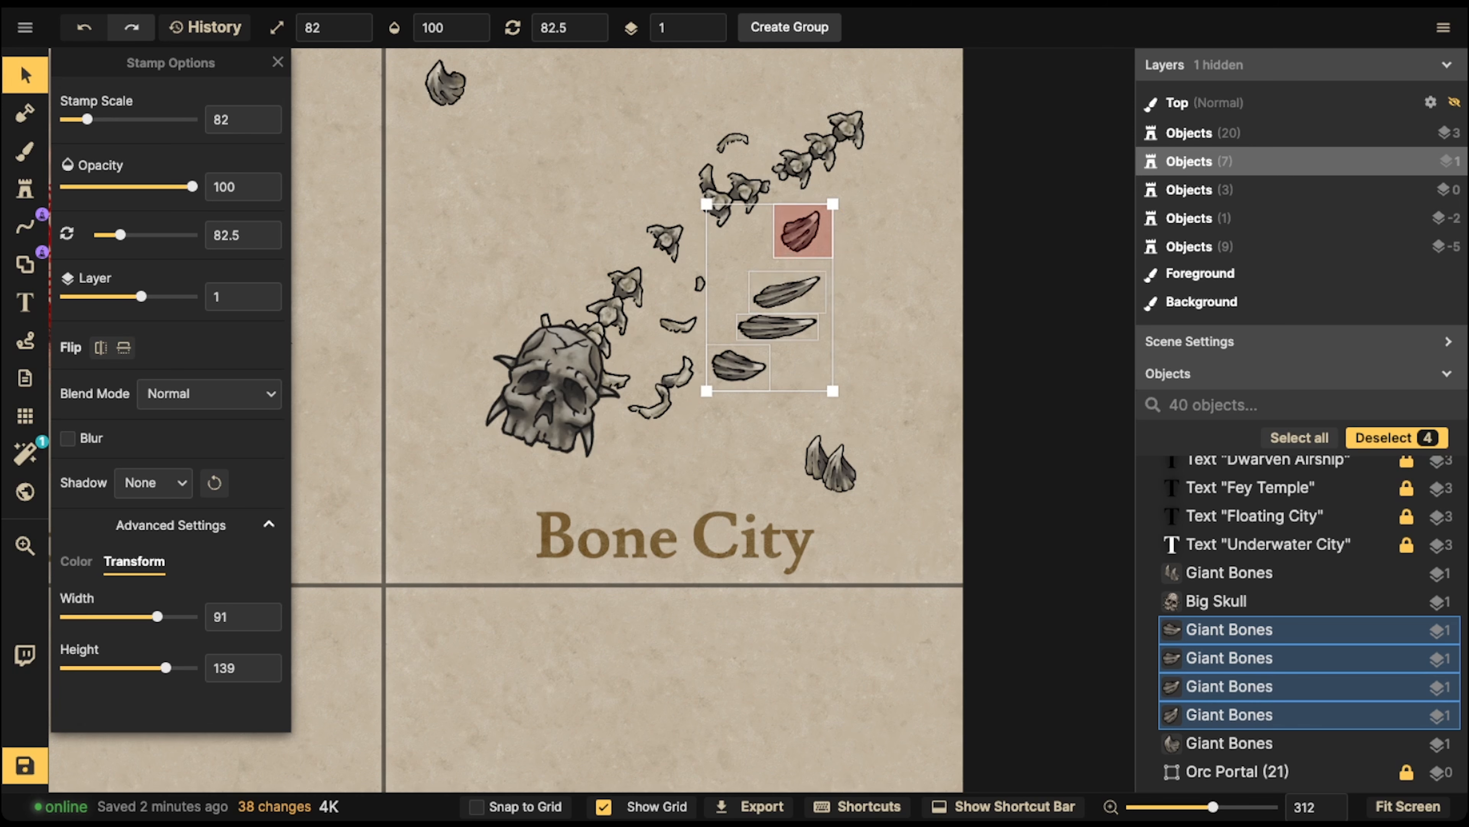
shift+click(800, 231)
key(ctrl+c)
key(ctrl+v)
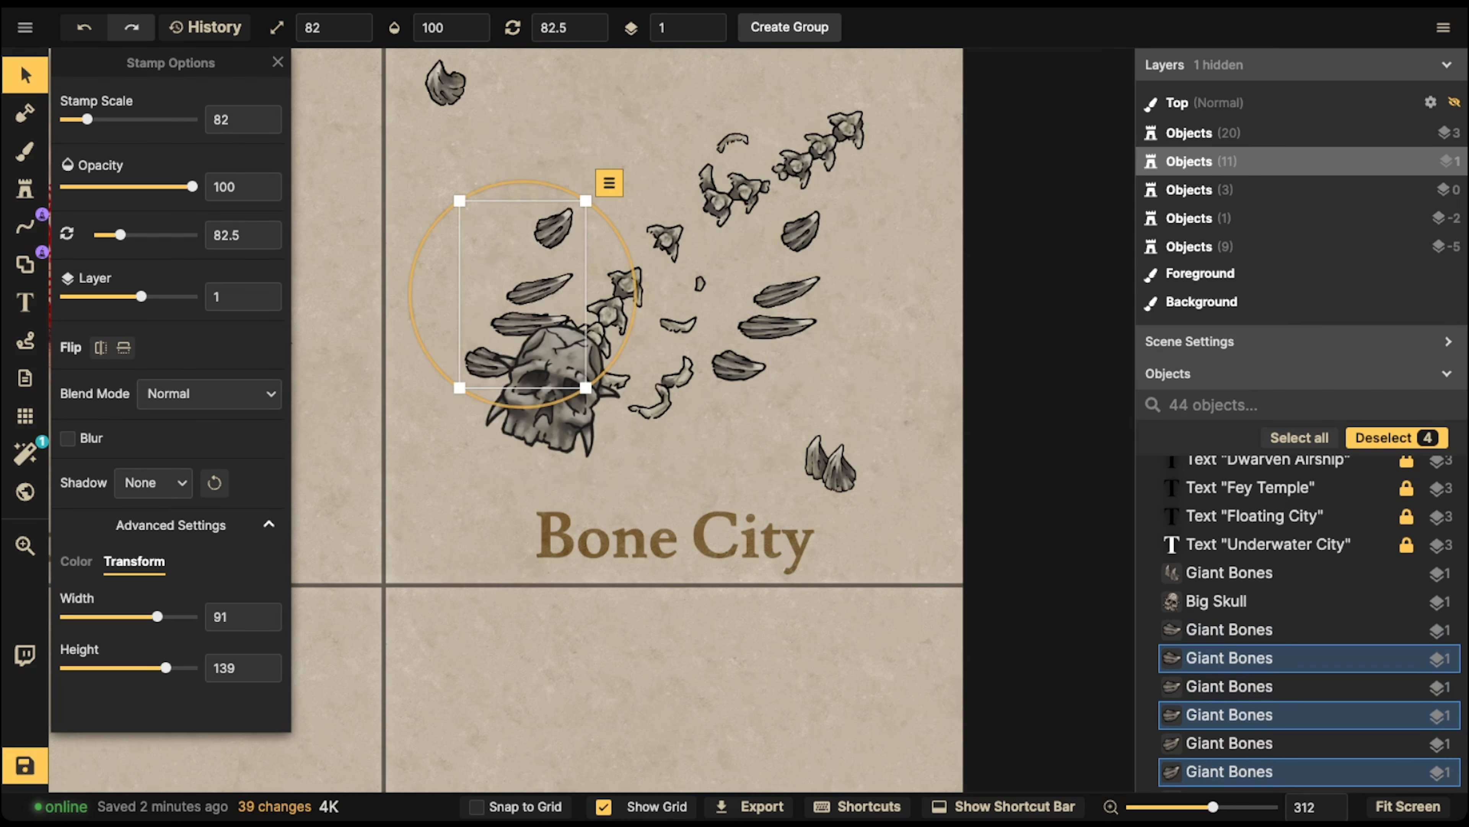
- Group the four duplicated ribs, flip and rotate the group to mirror the right-hand ribs, and ungroup it
key(ctrl+g)
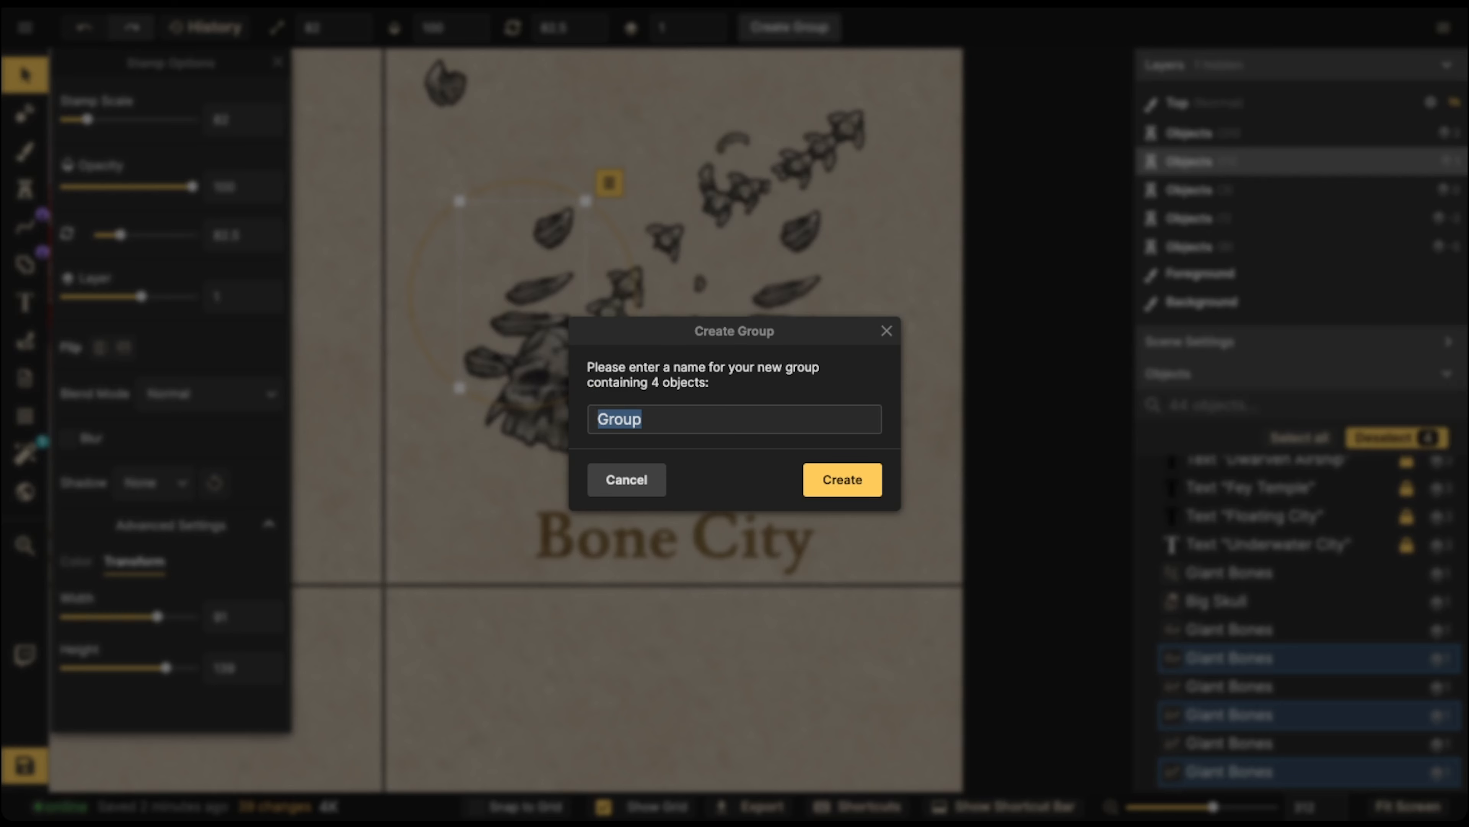
key(Return)
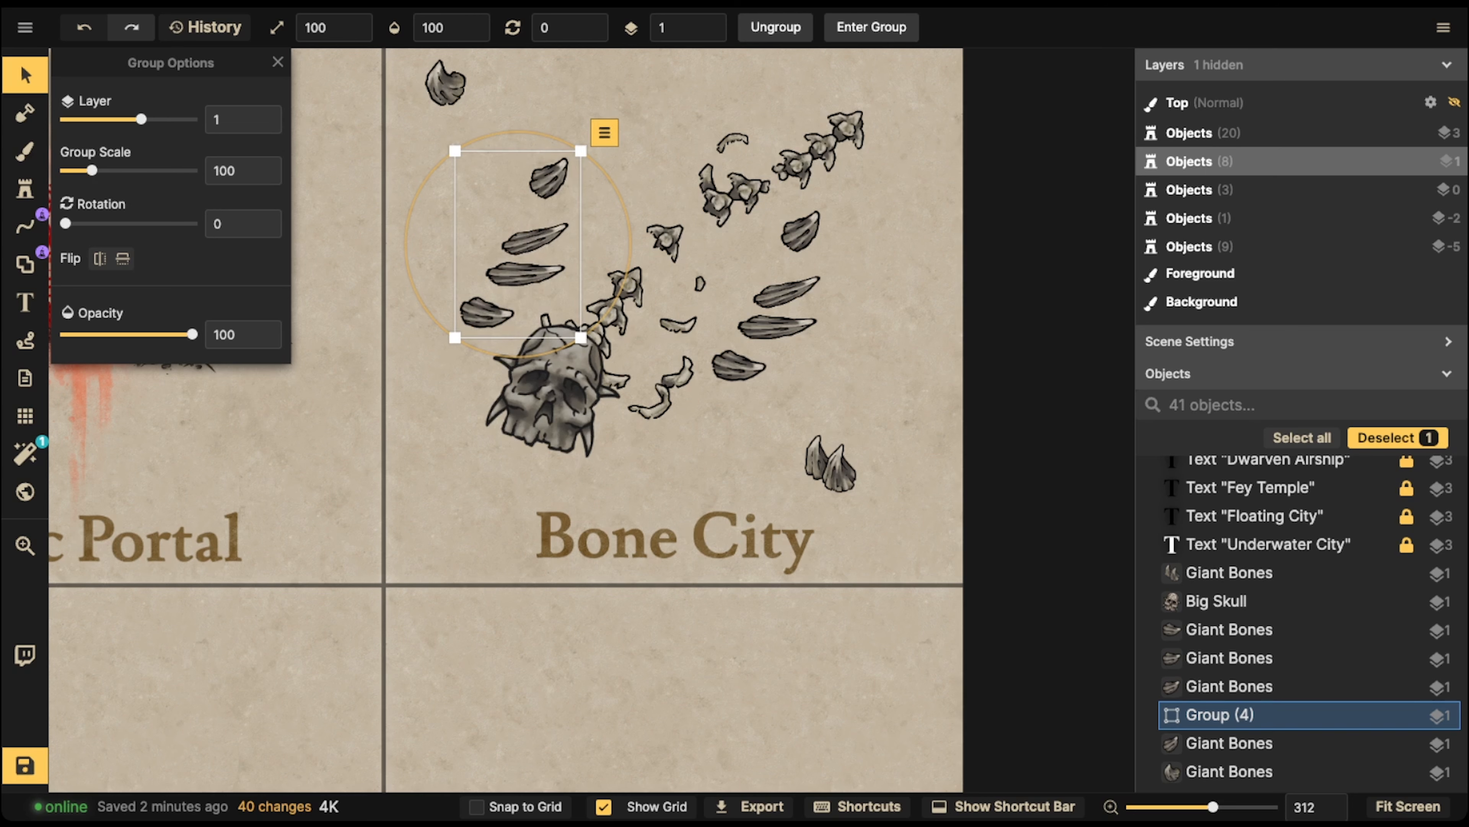
key(f)
drag(580, 148, 626, 282)
click(776, 27)
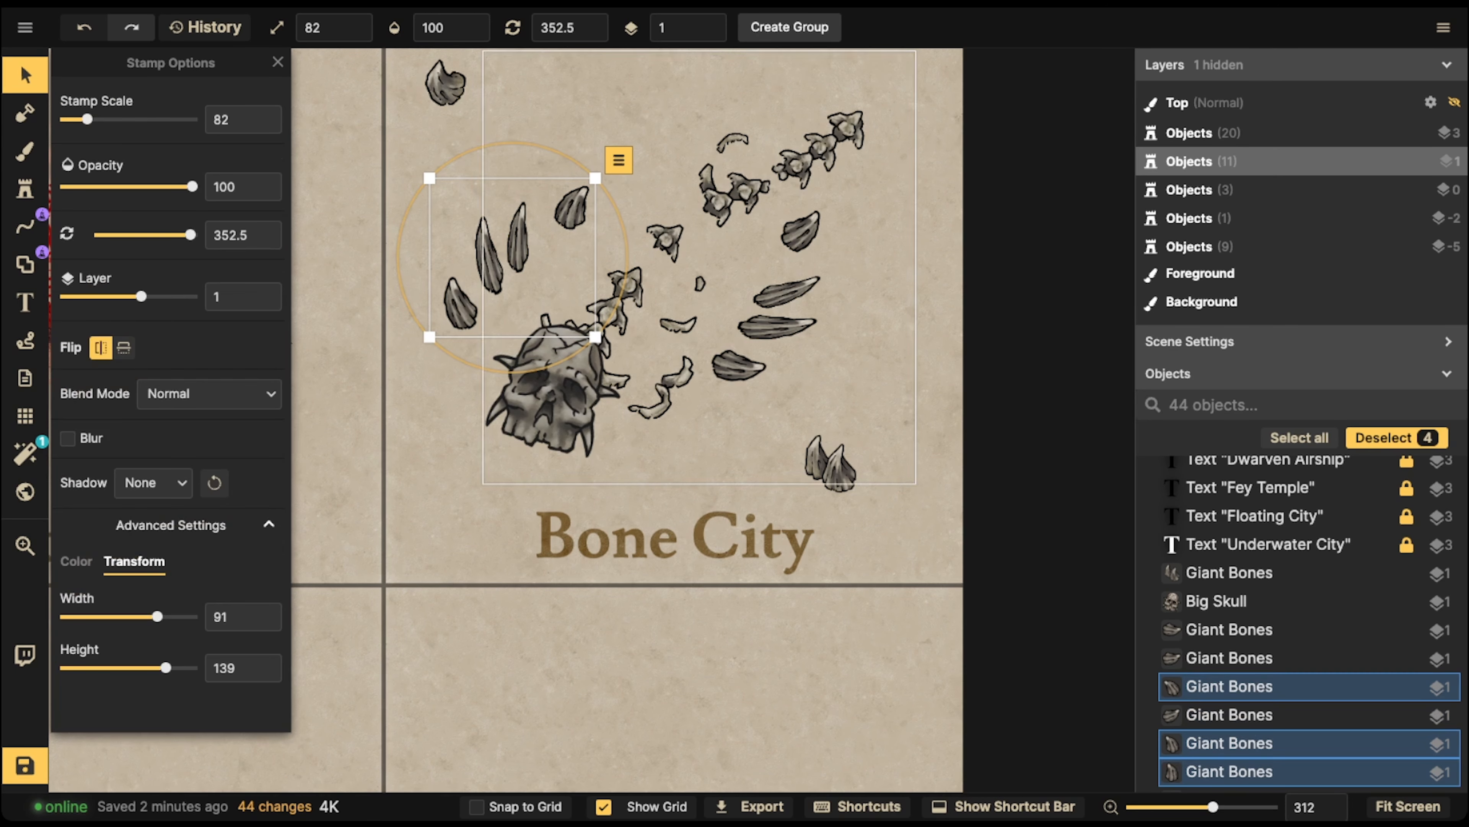
- Move and rotate the four mirrored ribs together so they fan out along the left side of the spine
drag(570, 211, 643, 186)
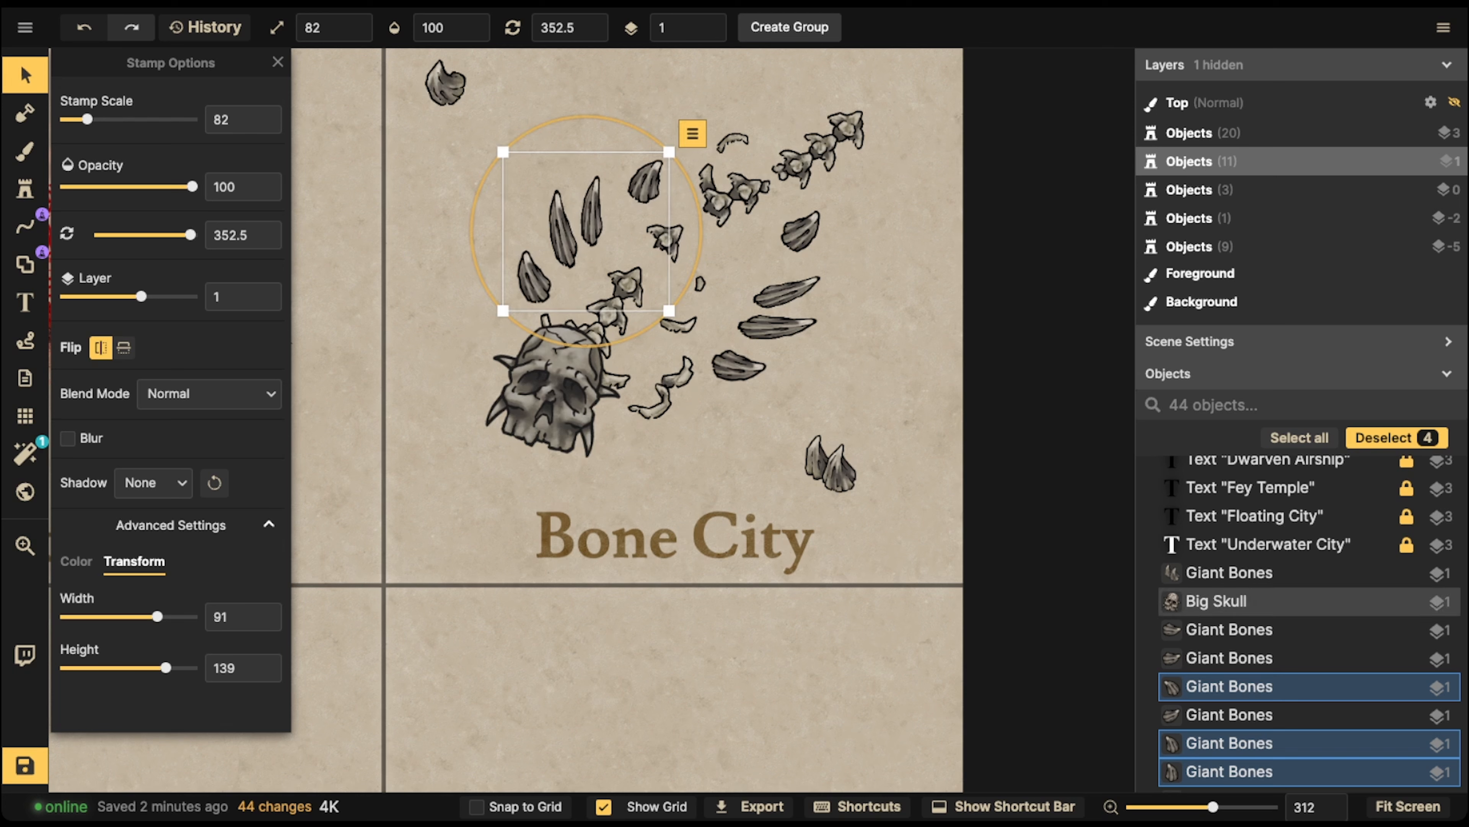
drag(585, 347, 596, 345)
drag(591, 212, 555, 254)
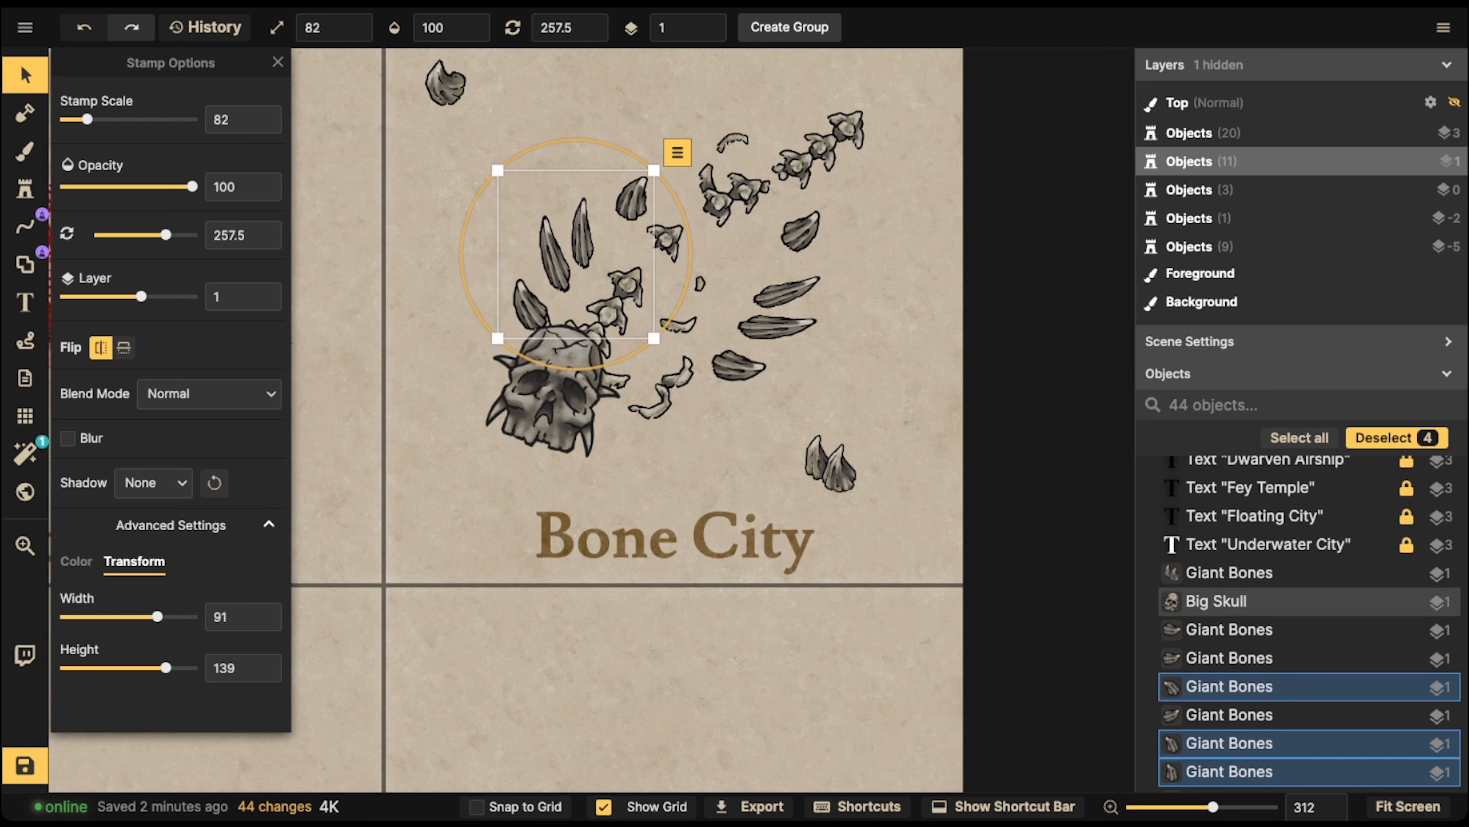
drag(579, 368, 589, 368)
drag(558, 258, 556, 248)
- Move the Giant Spine up and right so it runs between the two rows of ribs
drag(666, 240, 691, 208)
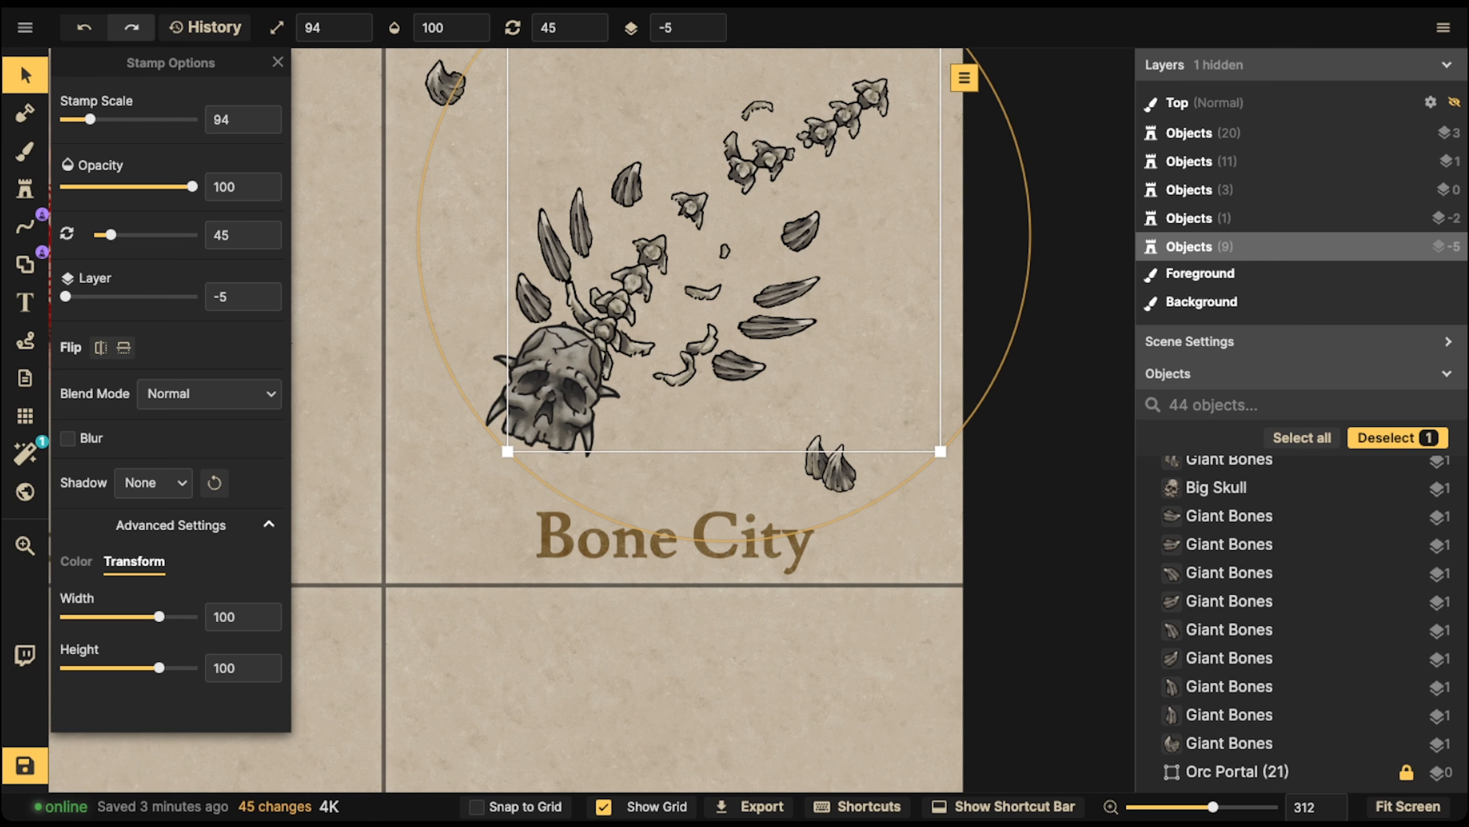
drag(691, 208, 691, 212)
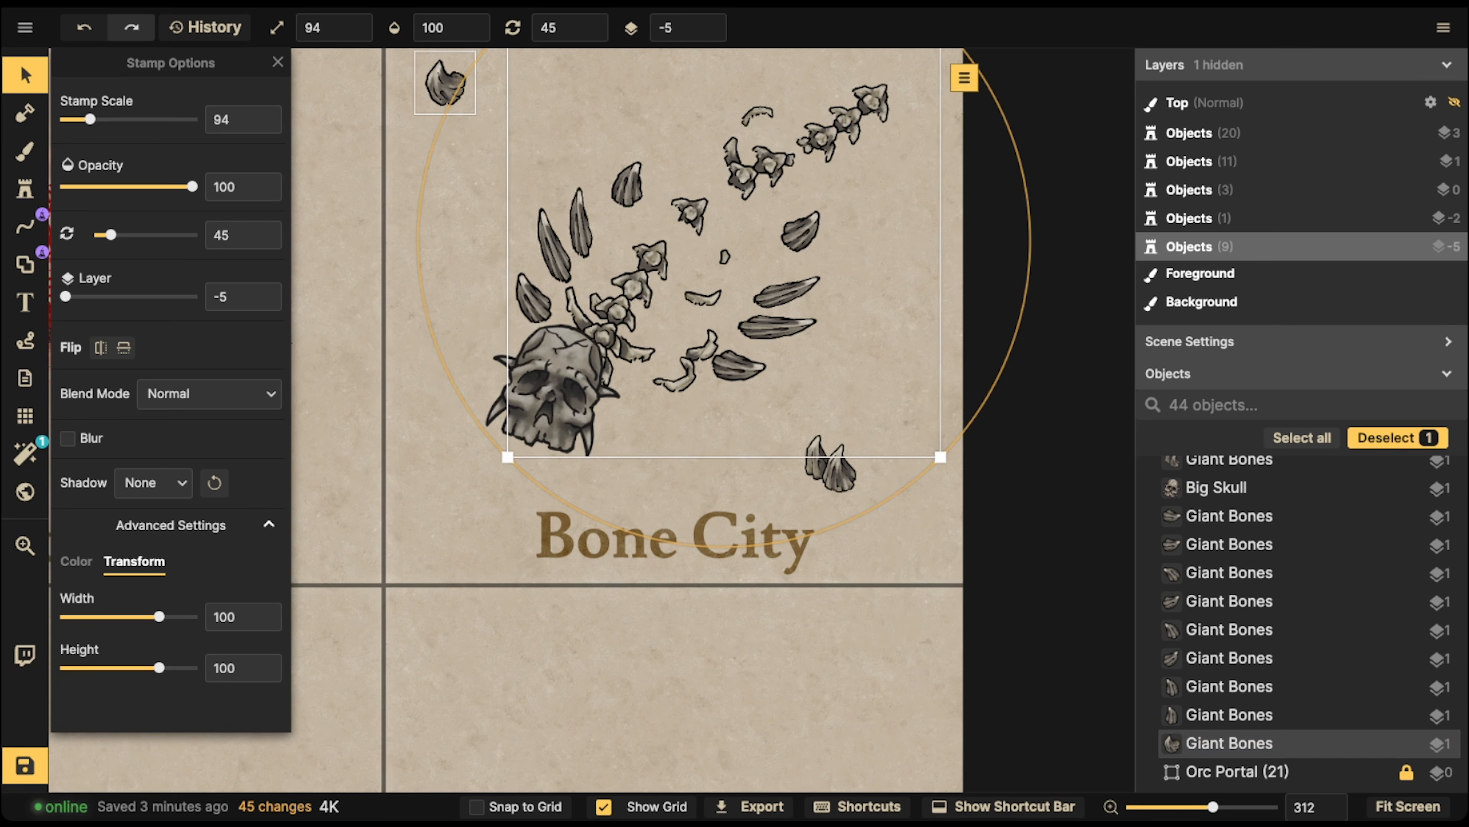
- Bring the single bone down nearer the left ribs and move the skull to the cell's lower left, away from the spine
drag(445, 84, 469, 120)
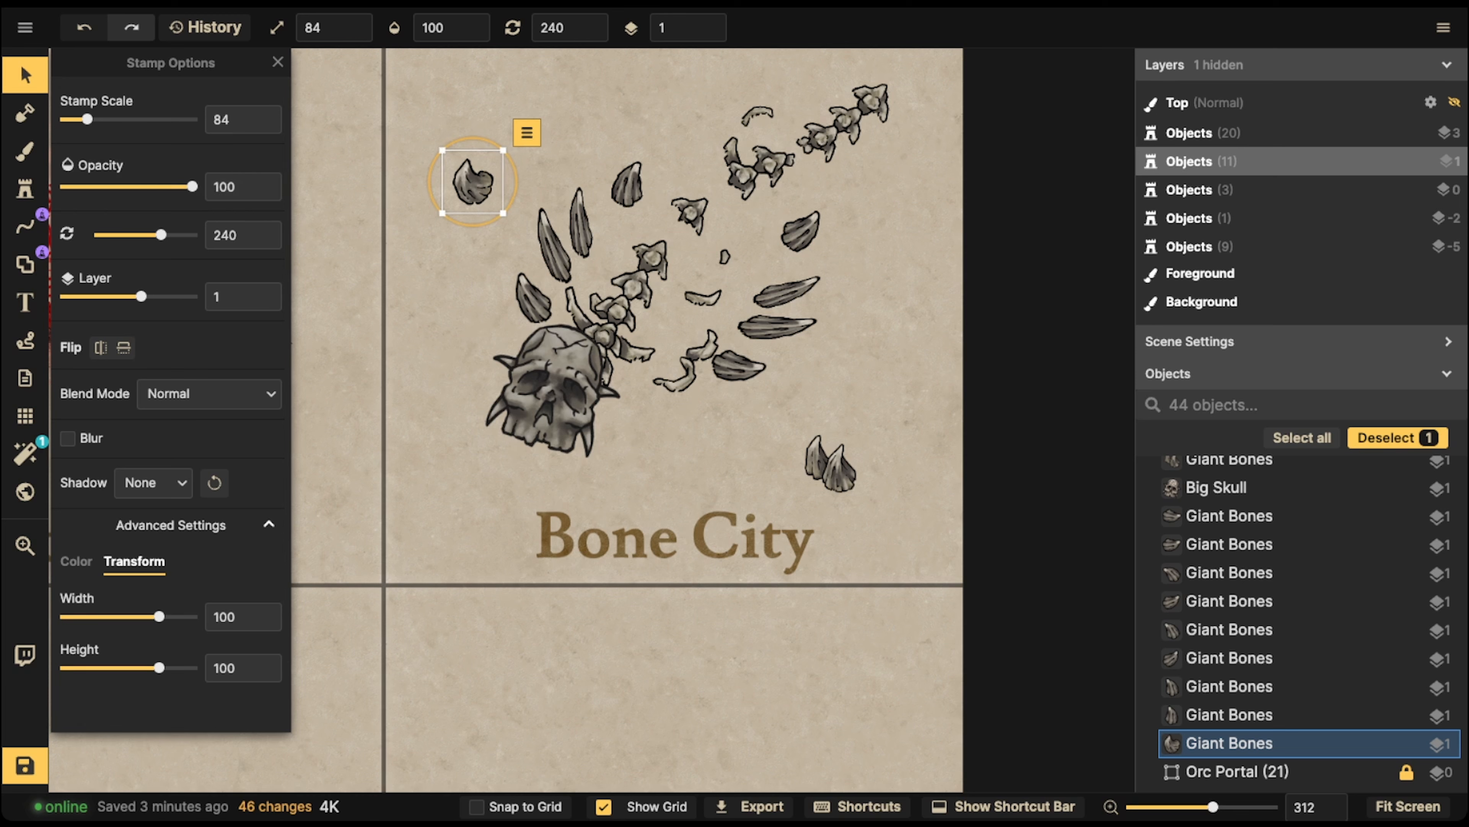
drag(550, 394, 488, 450)
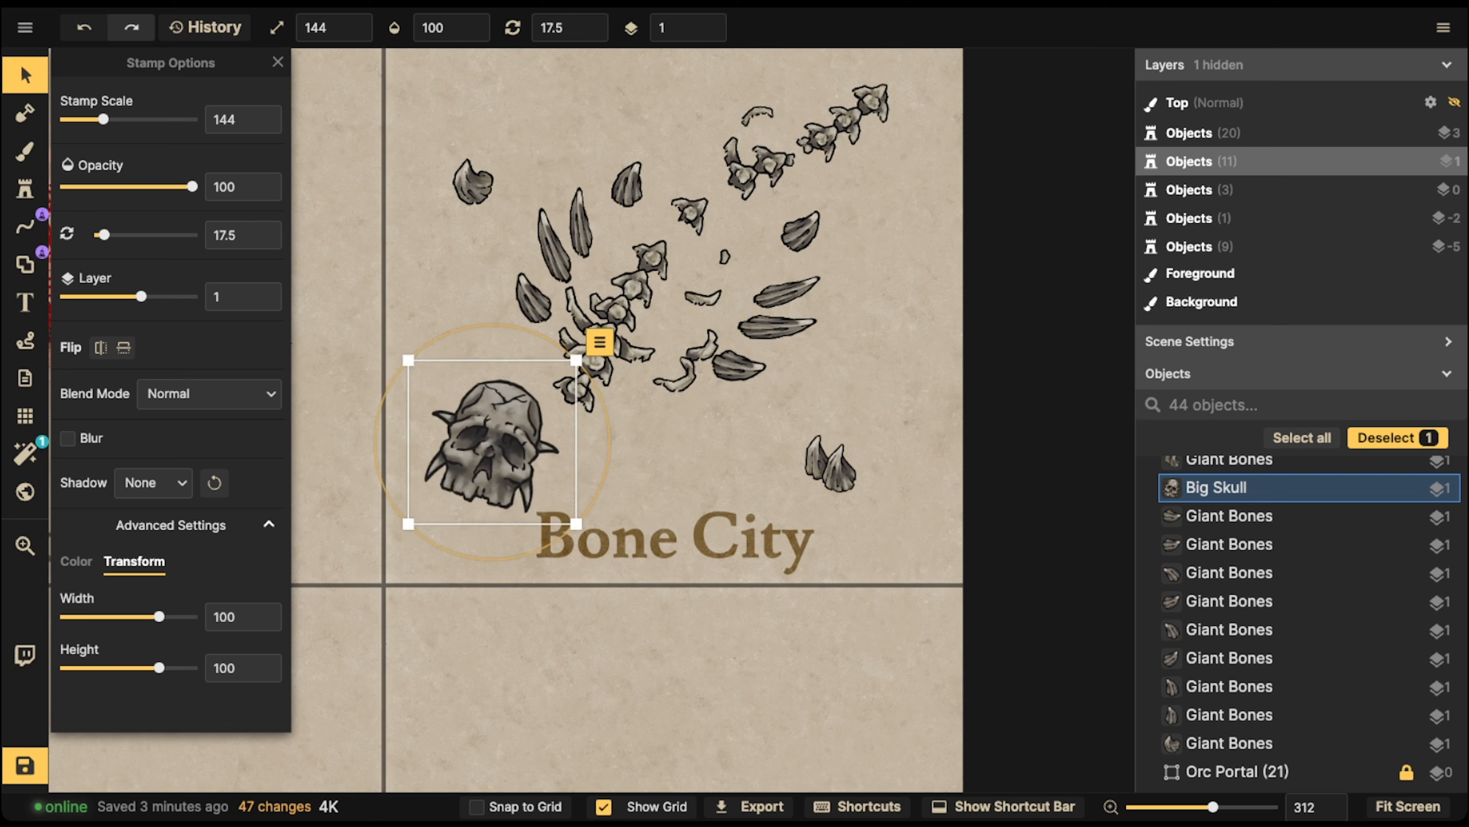
- Duplicate a long left rib onto the skull's upper left as a horn at scale 84, rotation 306 degrees and layer 3
mouse_move(554, 243)
mouse_down()
mouse_move(466, 295)
mouse_move(543, 259)
mouse_up()
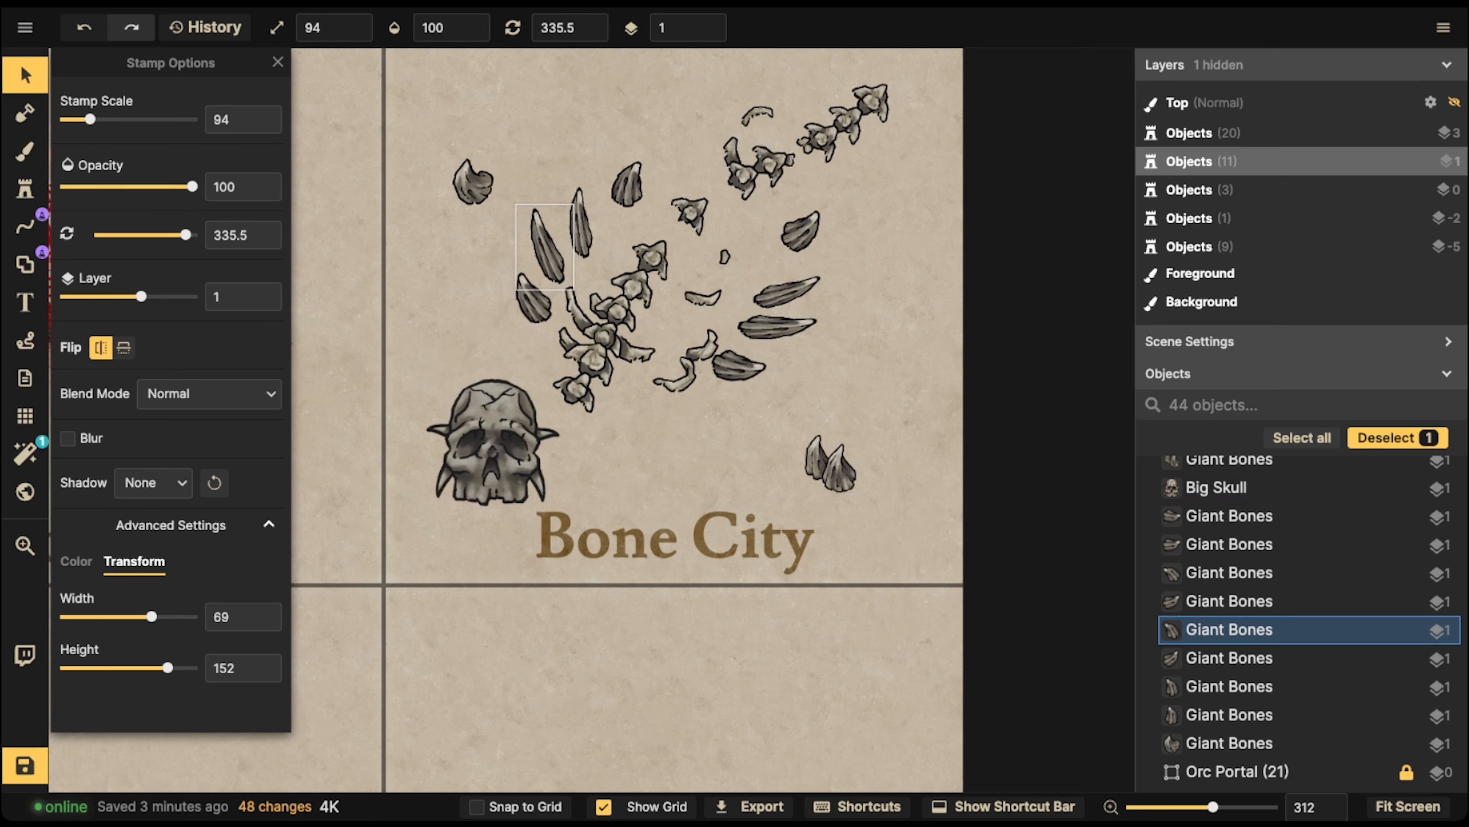
key(ctrl+v)
scroll(398, 350, up, 5)
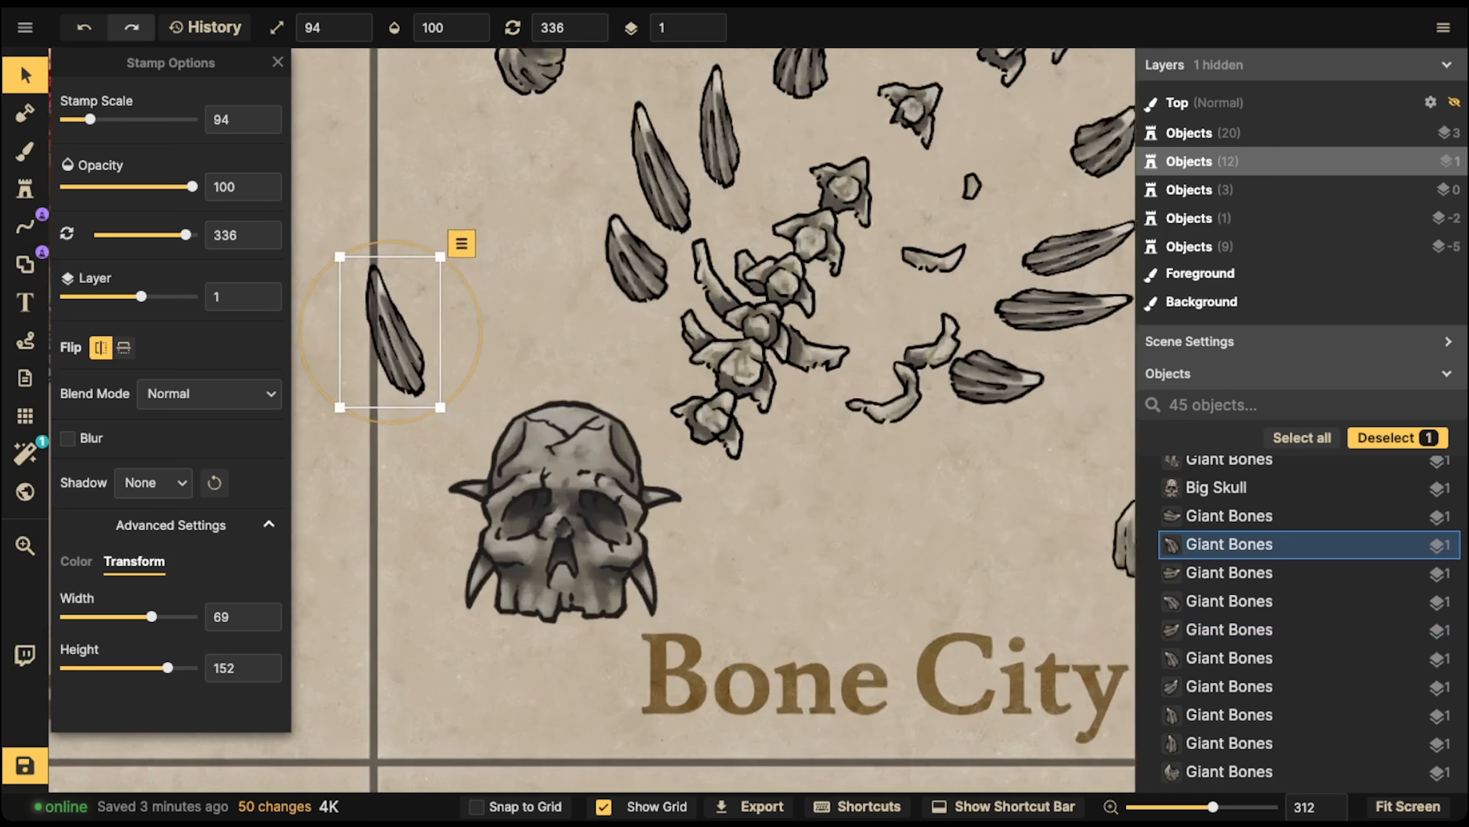
drag(448, 416, 474, 372)
drag(399, 336, 502, 431)
click(708, 22)
click(709, 22)
scroll(502, 426, down, 1)
scroll(502, 430, up, 1)
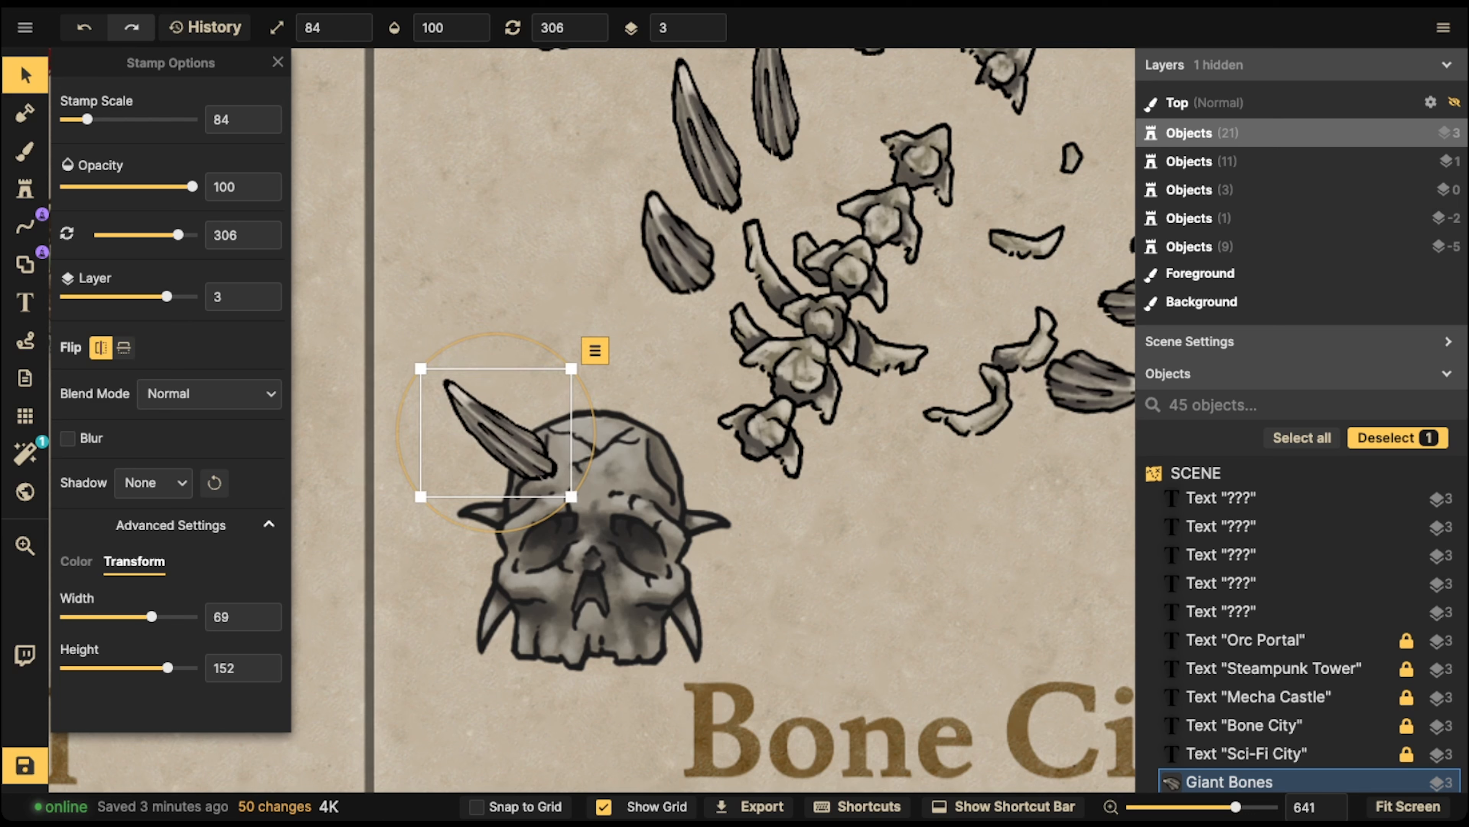
- Duplicate the horn, flip it horizontally, rotate it to 51 degrees and place it on the skull's upper right
key(ctrl+v)
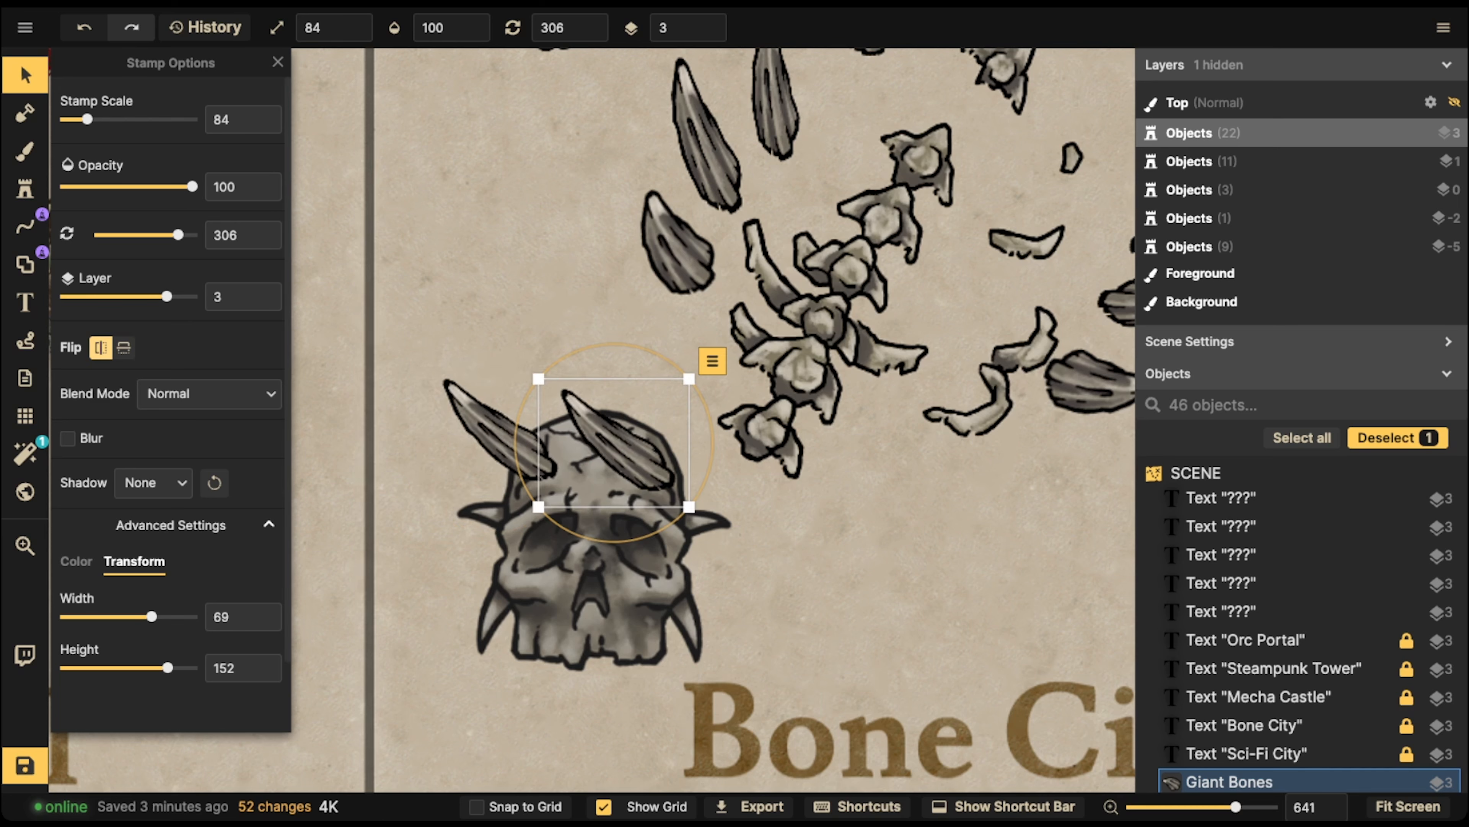
click(102, 348)
scroll(622, 445, up, 8)
drag(622, 444, 699, 432)
scroll(698, 437, down, 1)
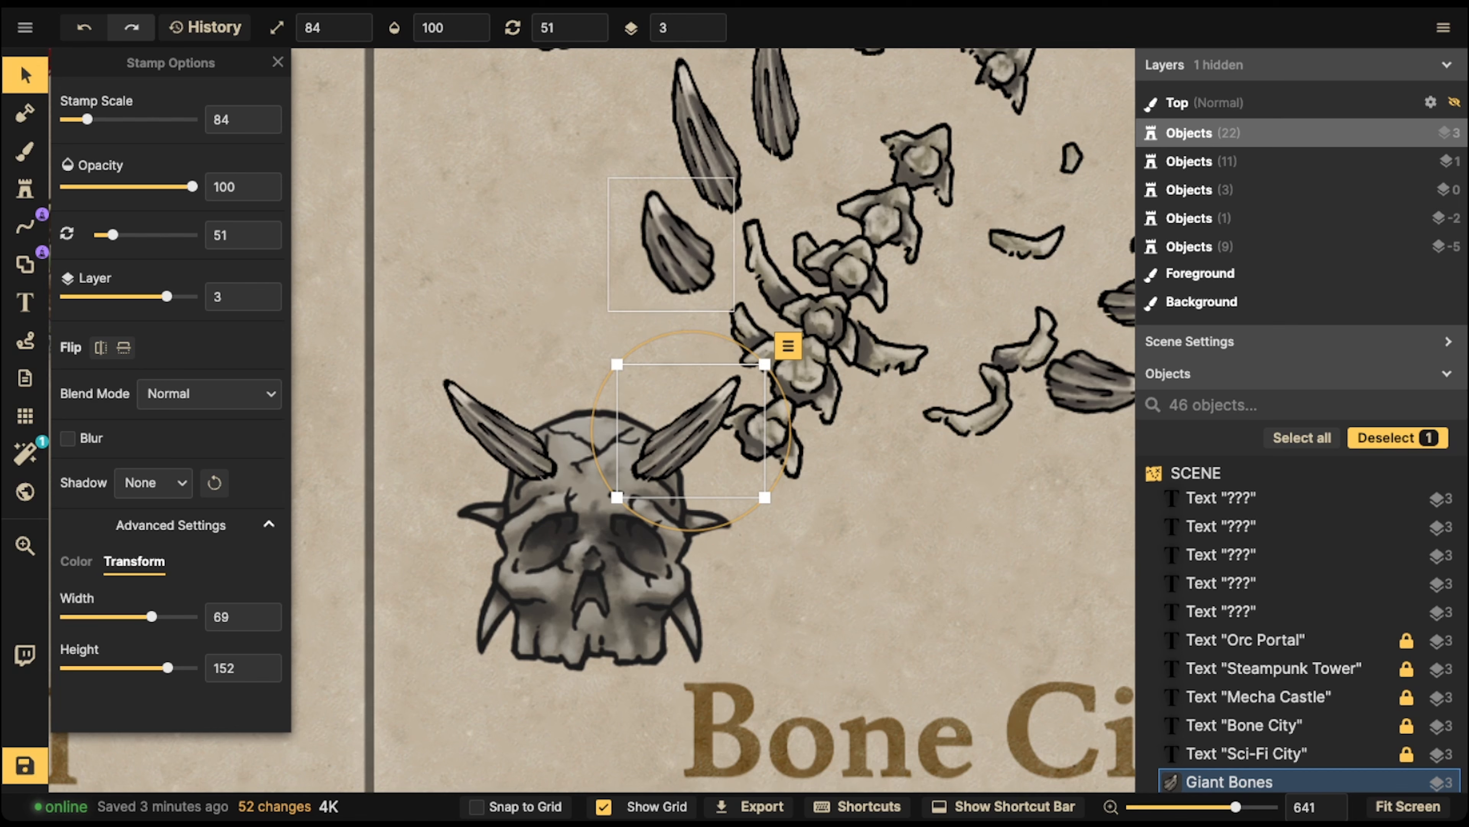
- Move the twin bones to the left side of the skull's jaw as tusks at scale 54 and 330 degrees
click(677, 248)
drag(677, 248, 510, 244)
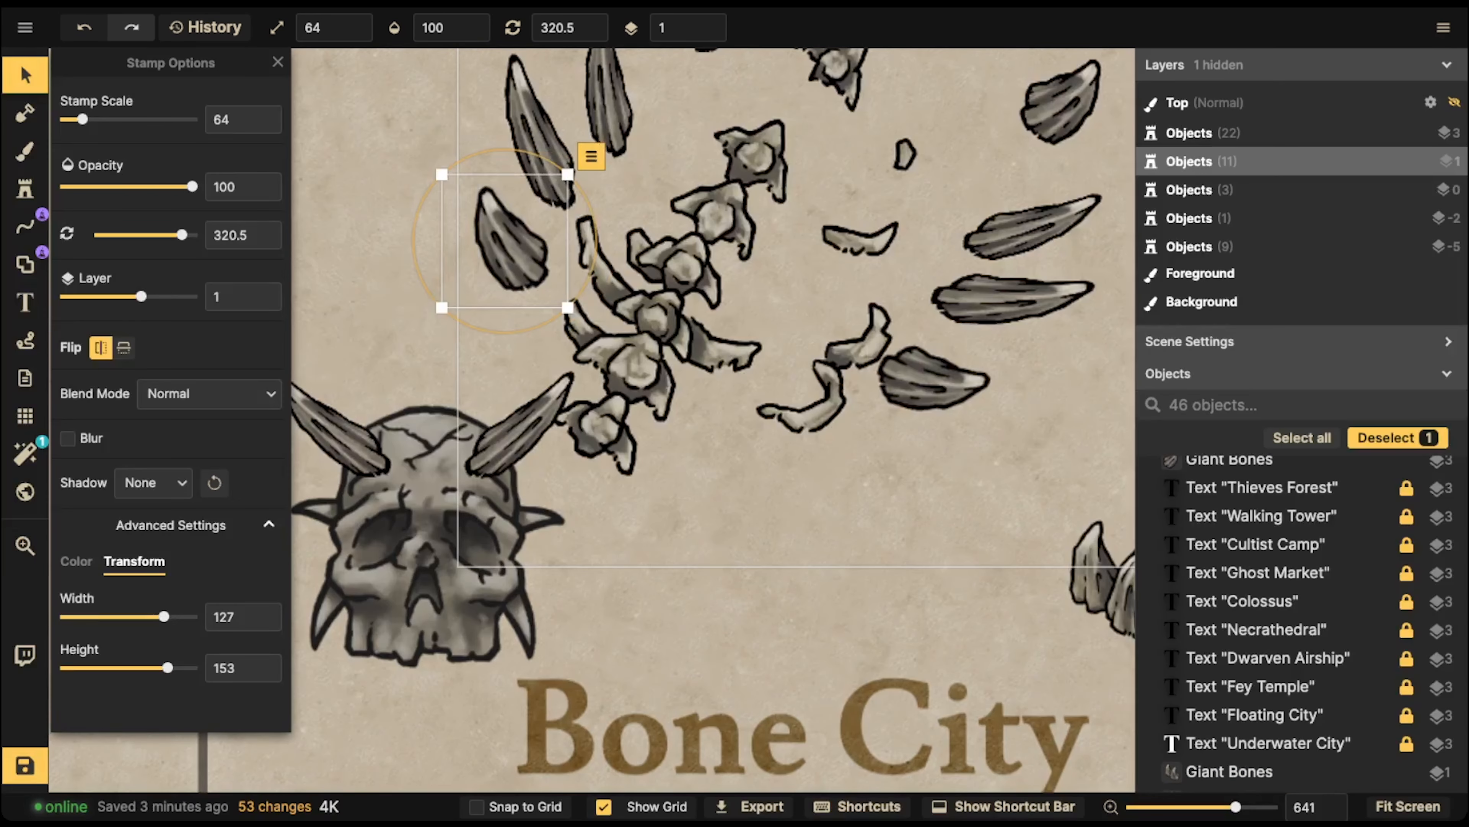
click(1229, 771)
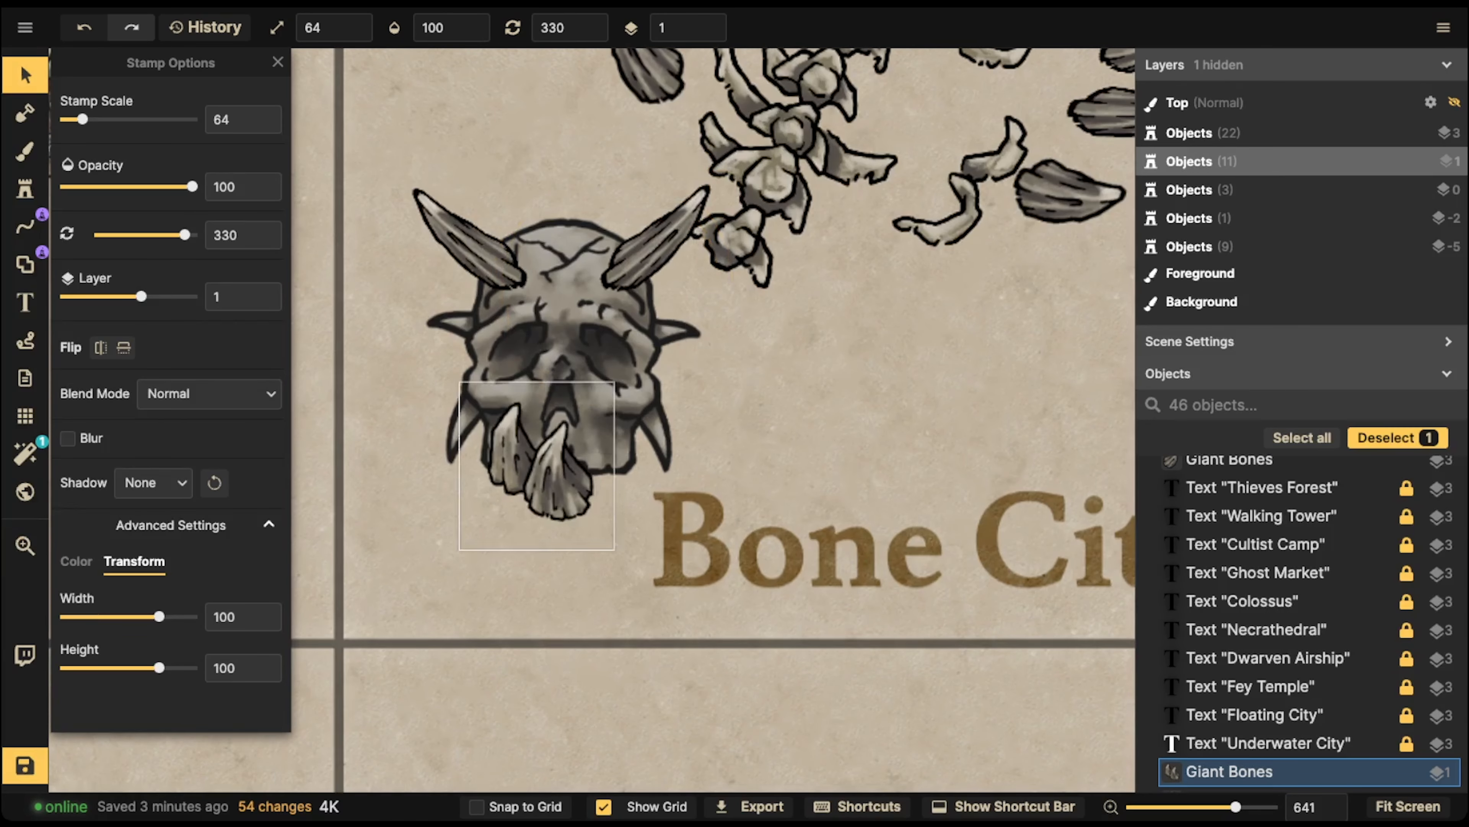
drag(516, 456, 517, 452)
scroll(517, 452, down, 20)
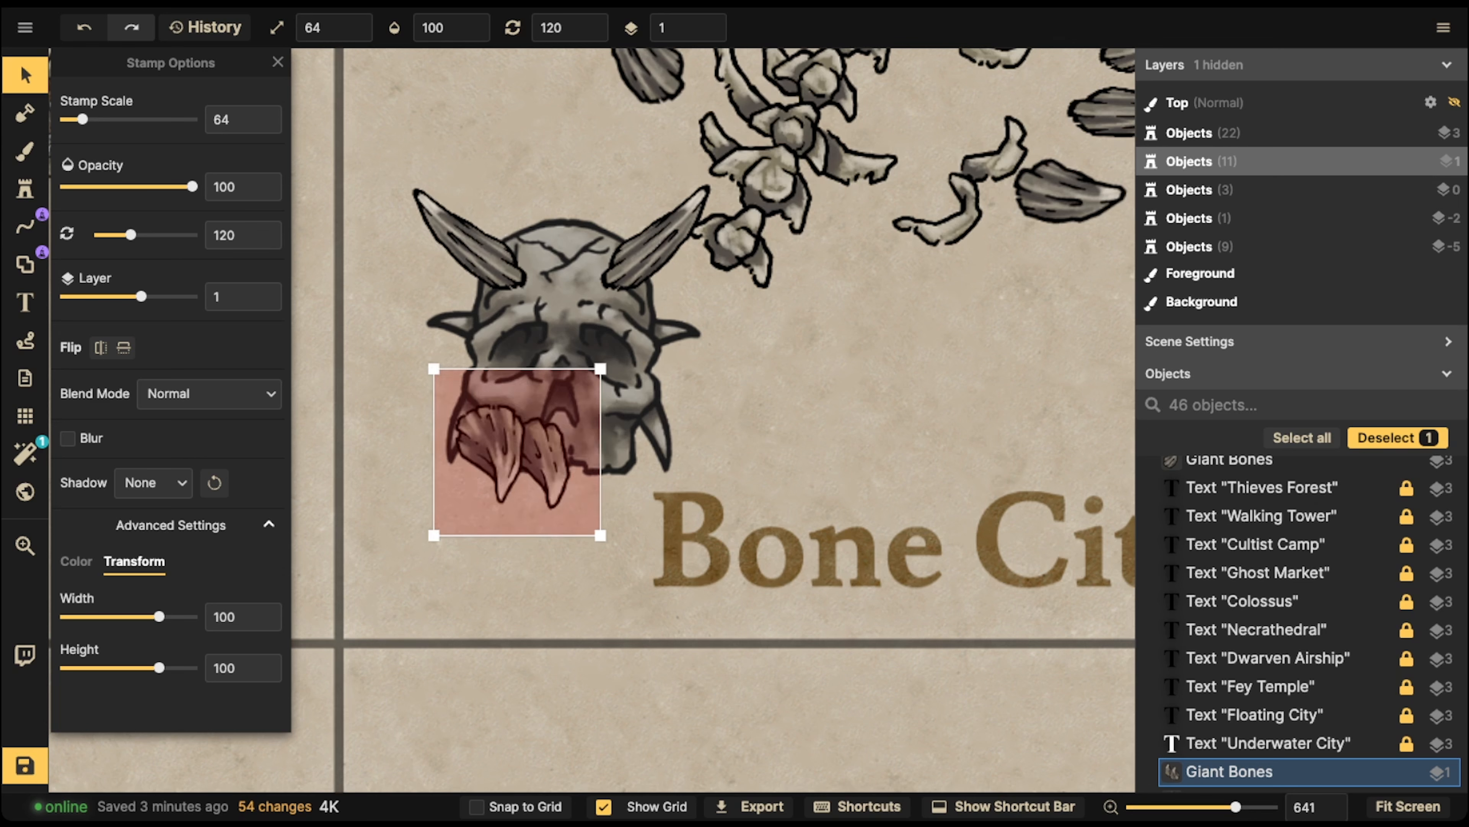
scroll(517, 451, up, 4)
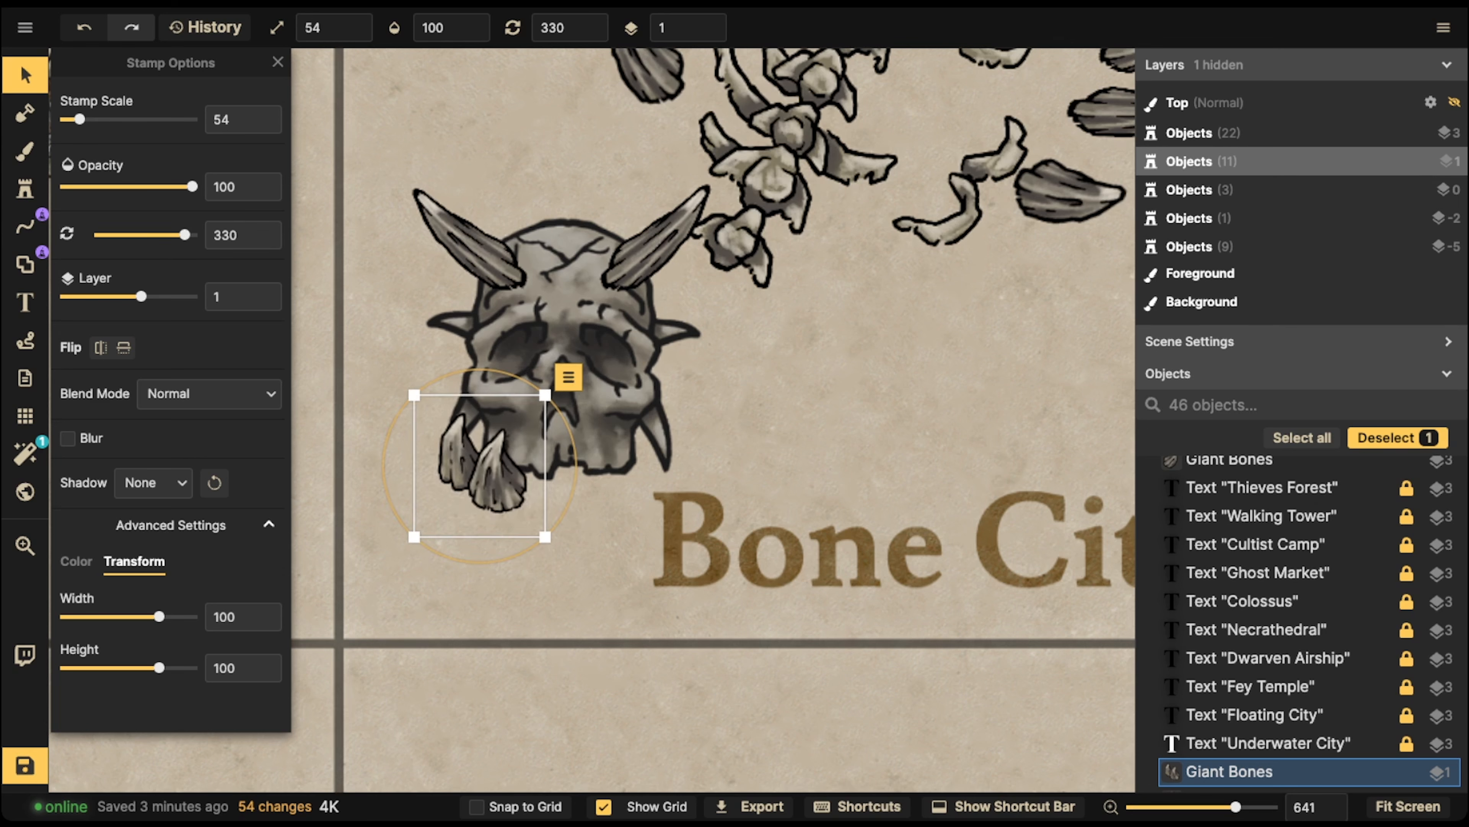
- Duplicate the twin tusks, flip the copy horizontally and align it with the right side of the skull's jaw
key(ctrl+v)
click(101, 347)
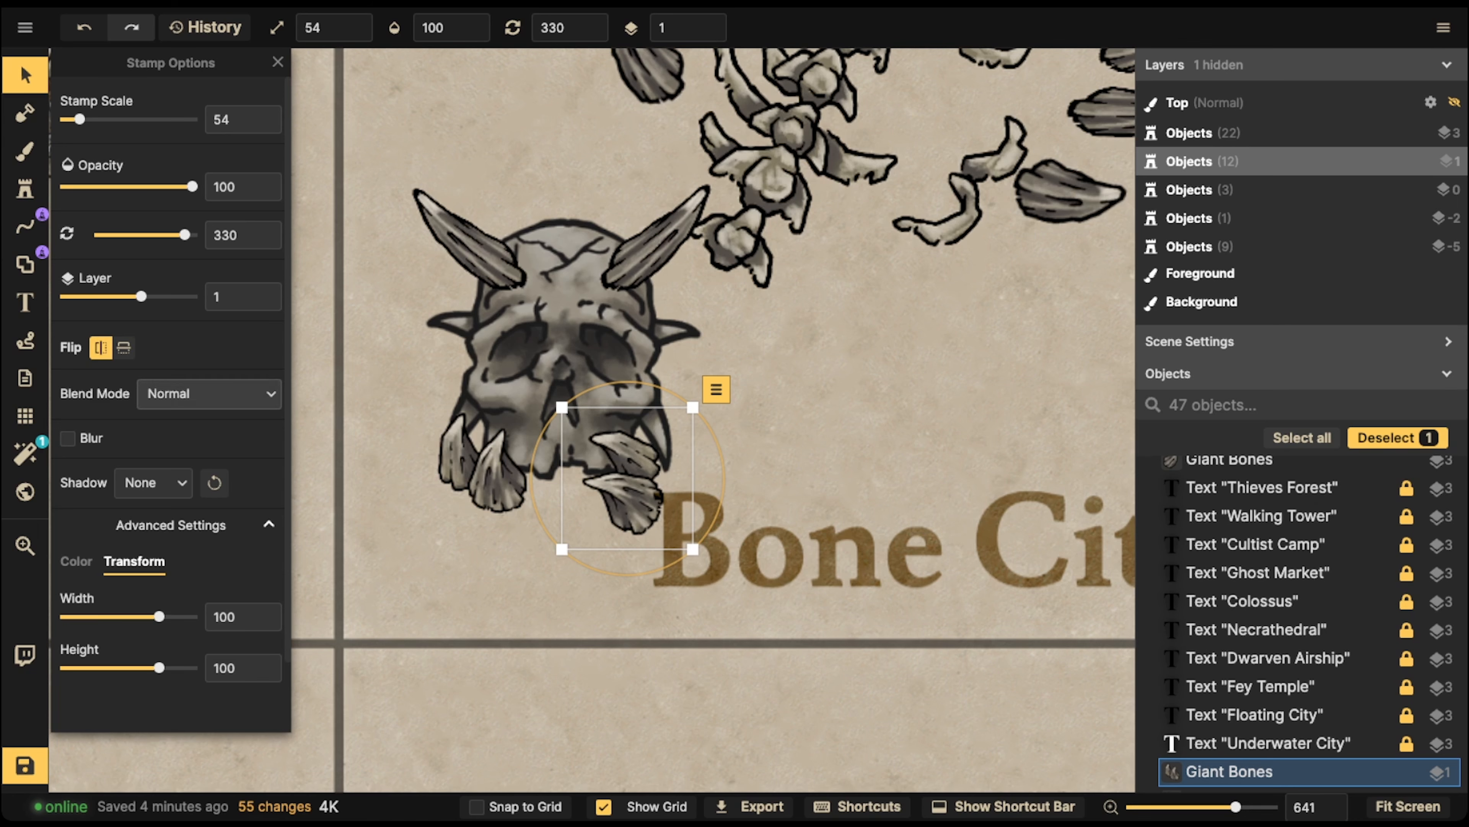
drag(617, 490, 610, 494)
click(498, 481)
- Duplicate a short right rib onto the middle of the skull's lower jaw as a central tooth at scale 64 and rotation 0
drag(781, 243, 602, 472)
click(890, 423)
click(1021, 145)
key(ctrl+c)
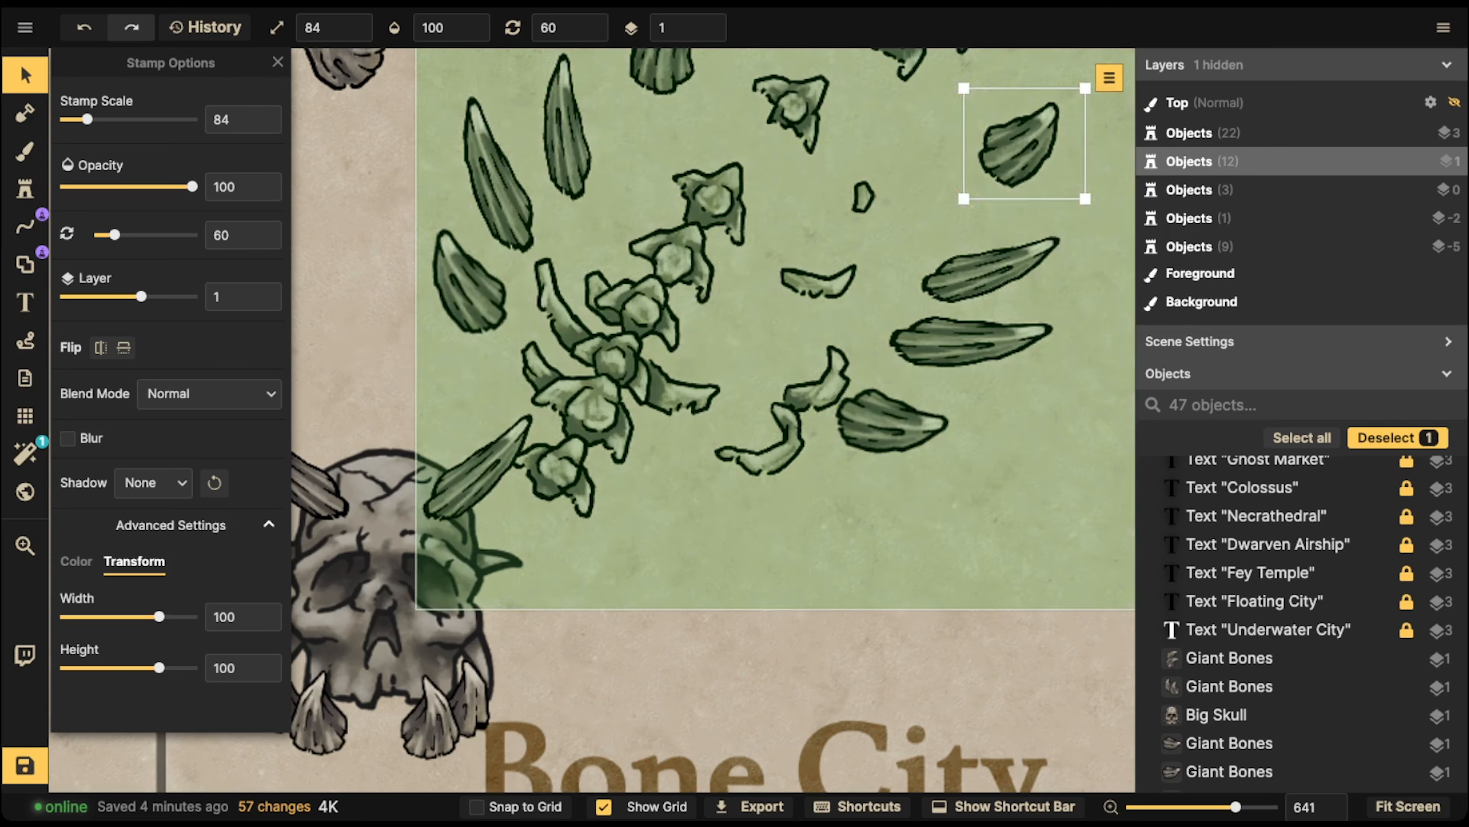
drag(416, 610, 573, 403)
key(ctrl+v)
drag(567, 609, 561, 603)
scroll(515, 550, down, 2)
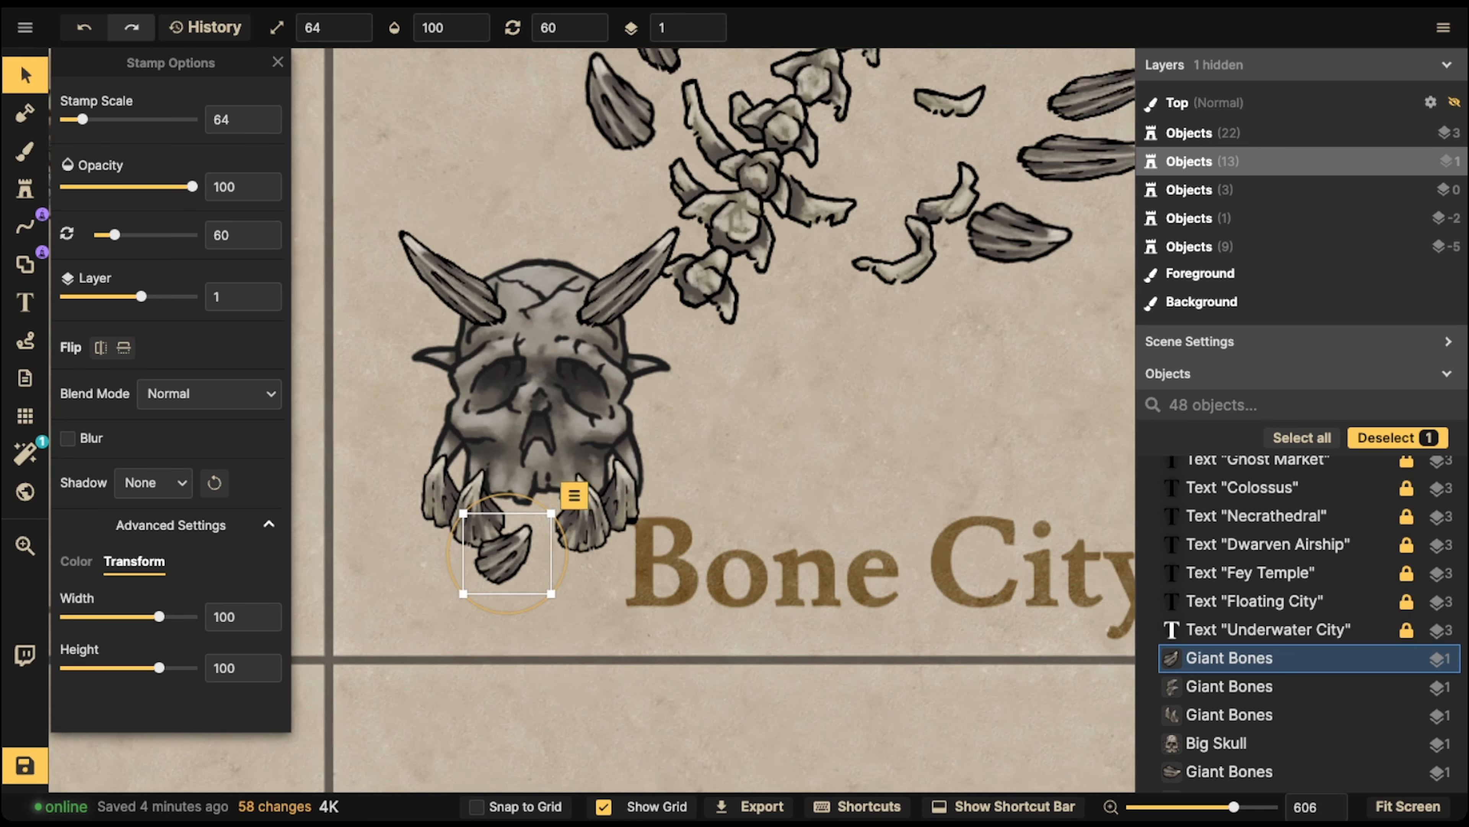
scroll(515, 550, down, 4)
drag(515, 551, 527, 541)
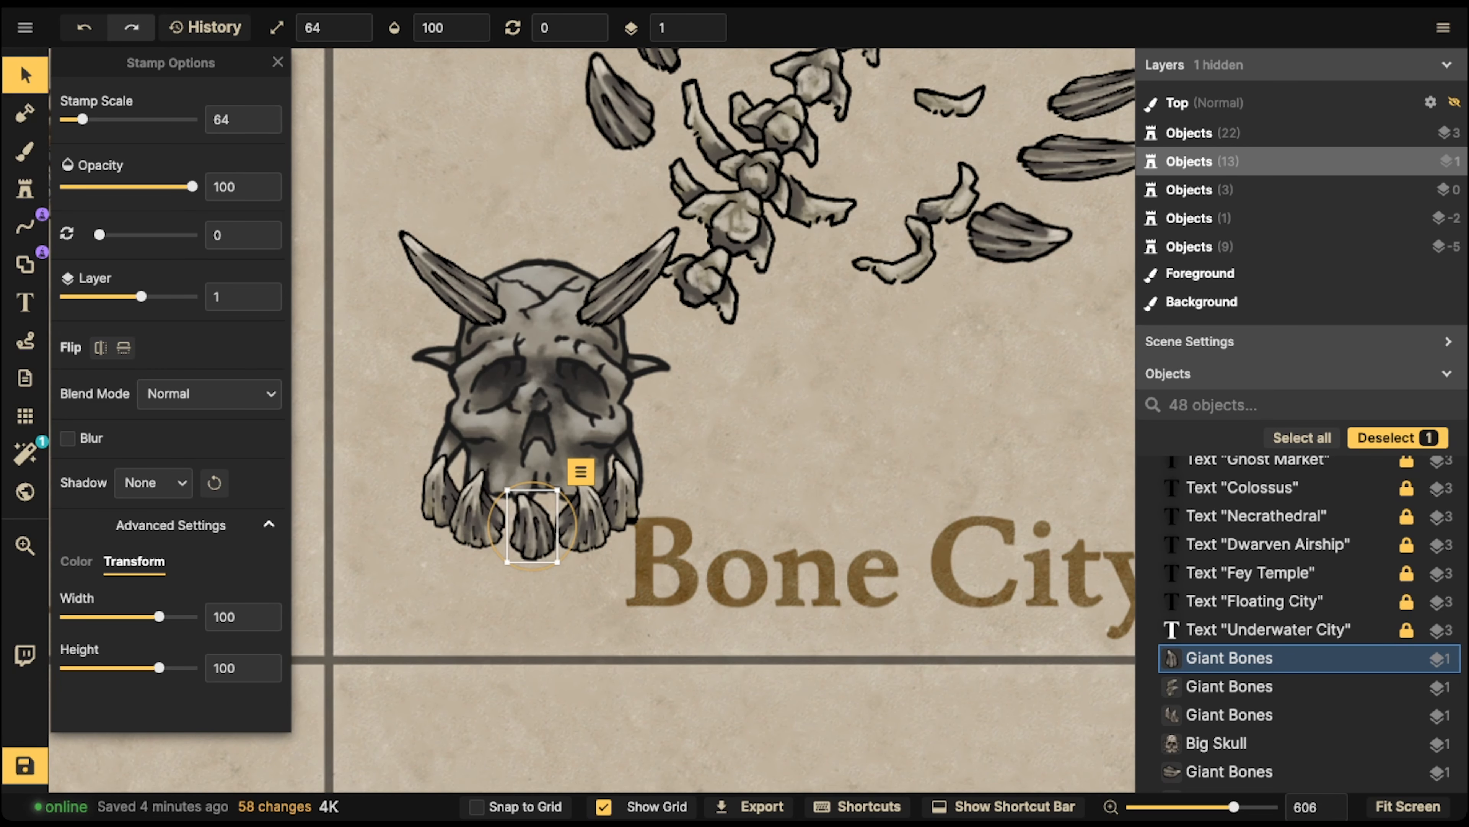
key(Escape)
- Move the skull together with its horns and teeth against the lower end of the spine
scroll(509, 421, down, 4)
drag(445, 301, 613, 507)
key(Escape)
drag(417, 277, 602, 512)
drag(509, 381, 546, 409)
- Place a small rib beside the upper spine at scale 64 and 300 degrees, with a horizontally flipped copy at 105 degrees on the opposite side
scroll(646, 301, down, 5)
drag(587, 324, 589, 329)
drag(433, 223, 475, 215)
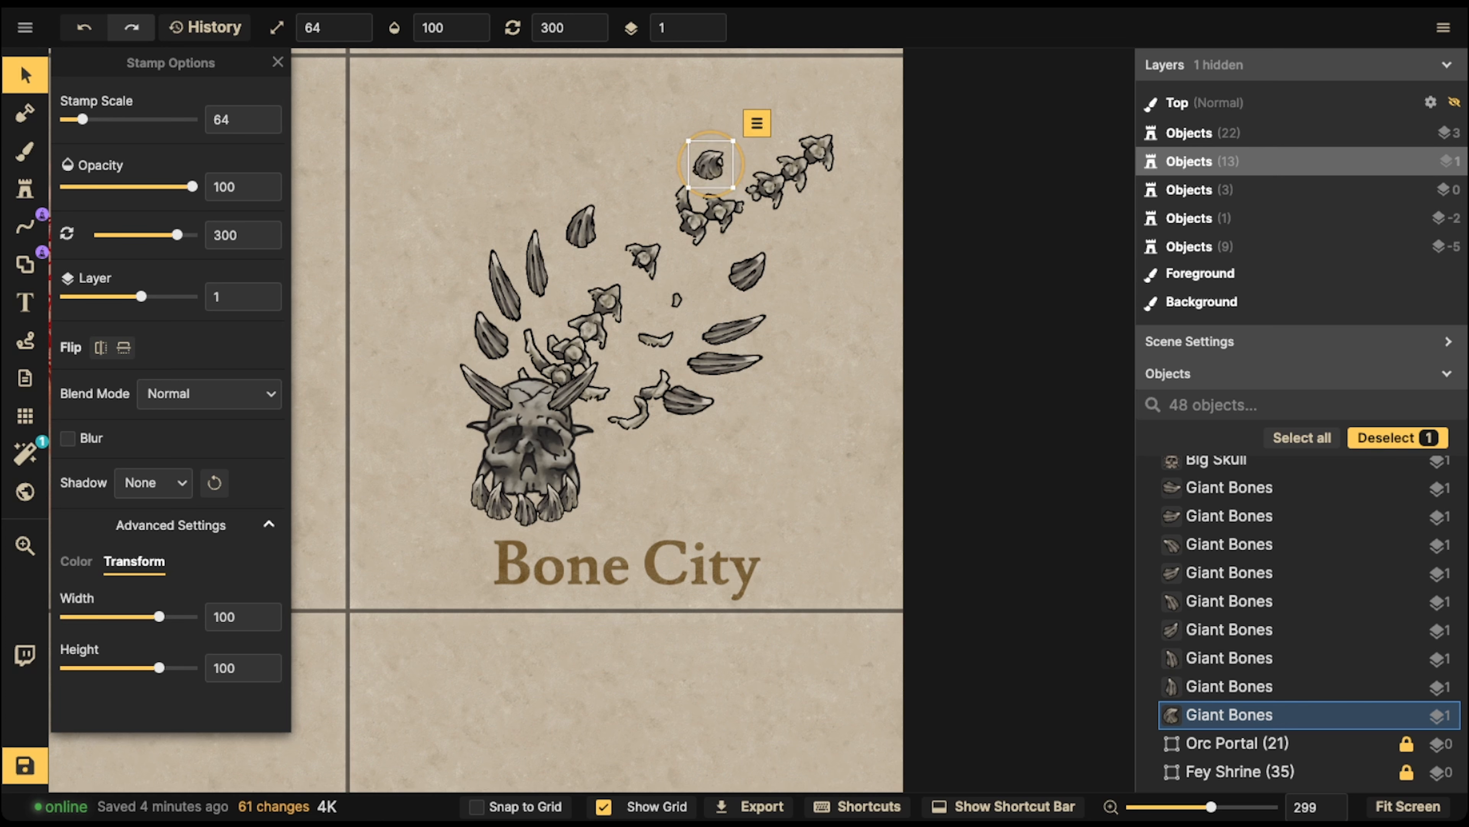
double_click(710, 164)
drag(711, 164, 762, 244)
click(101, 347)
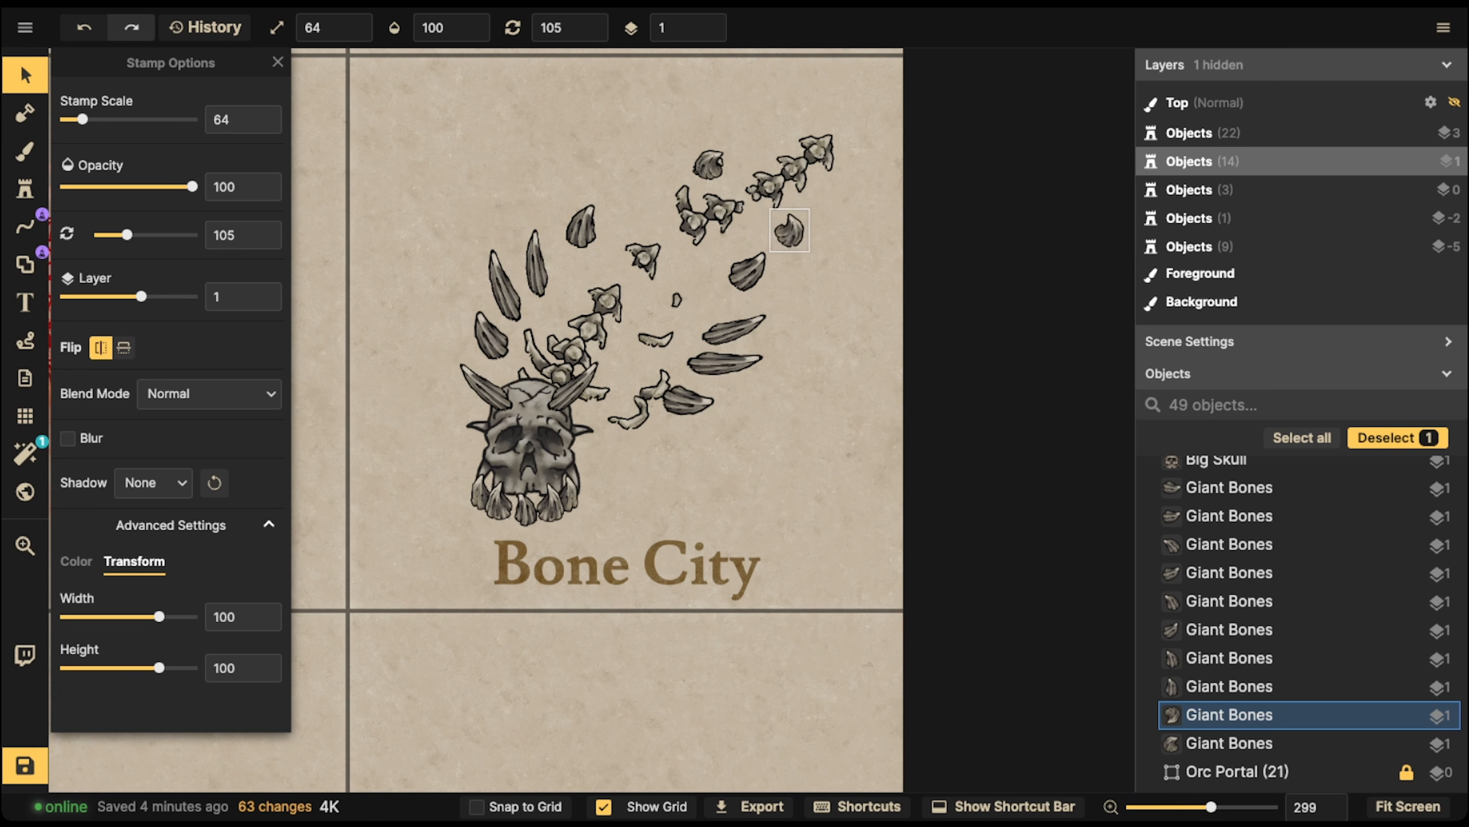
- Select the skull, spine and all ribs together and reposition the whole skeleton within the Bone City cell
drag(403, 158, 828, 487)
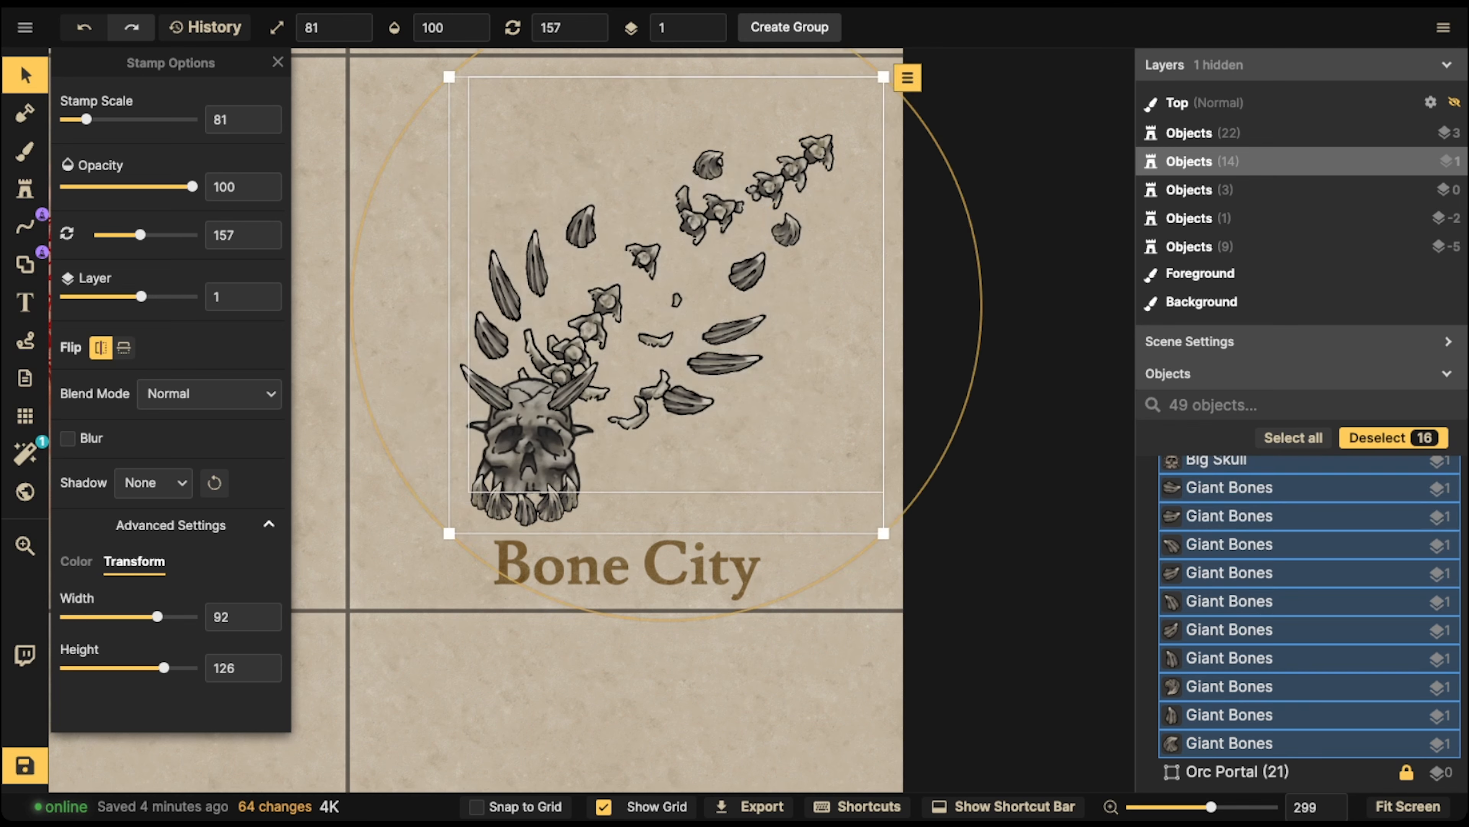
drag(532, 440, 531, 427)
key(Escape)
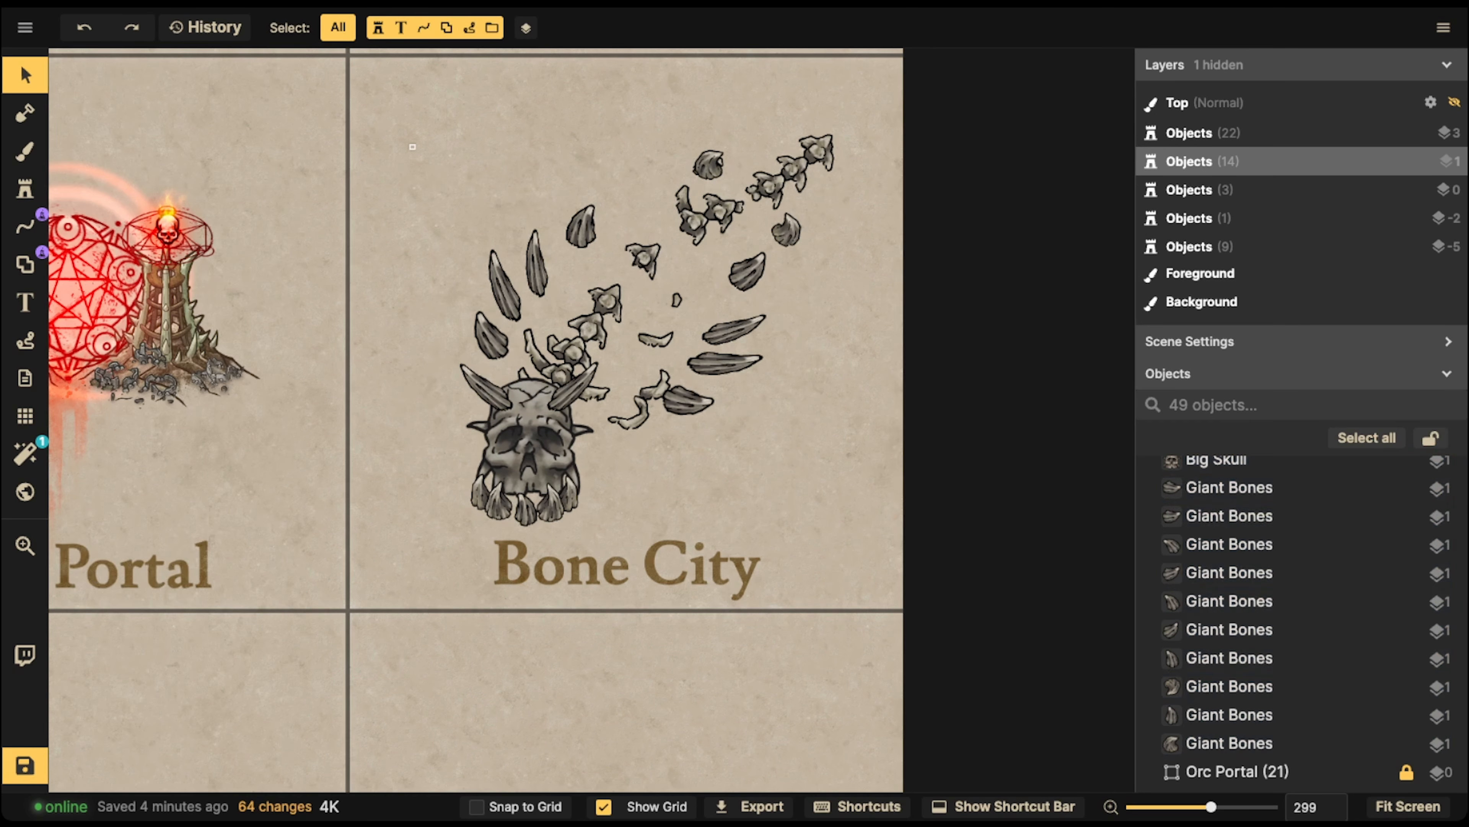
drag(410, 145, 925, 515)
drag(605, 301, 613, 265)
key(Escape)
click(581, 257)
scroll(595, 214, down, 5)
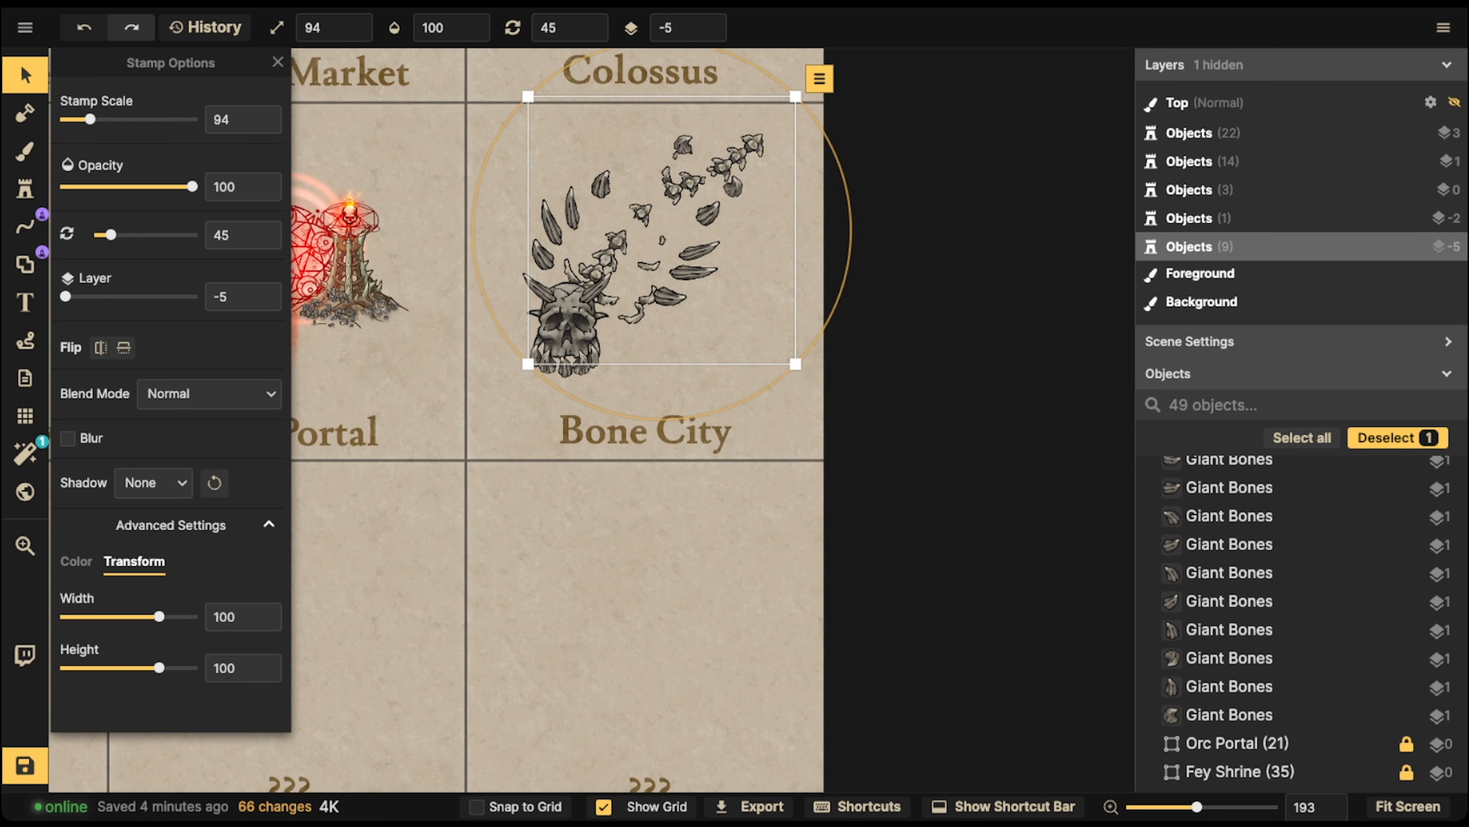
key(Escape)
drag(780, 368, 779, 368)
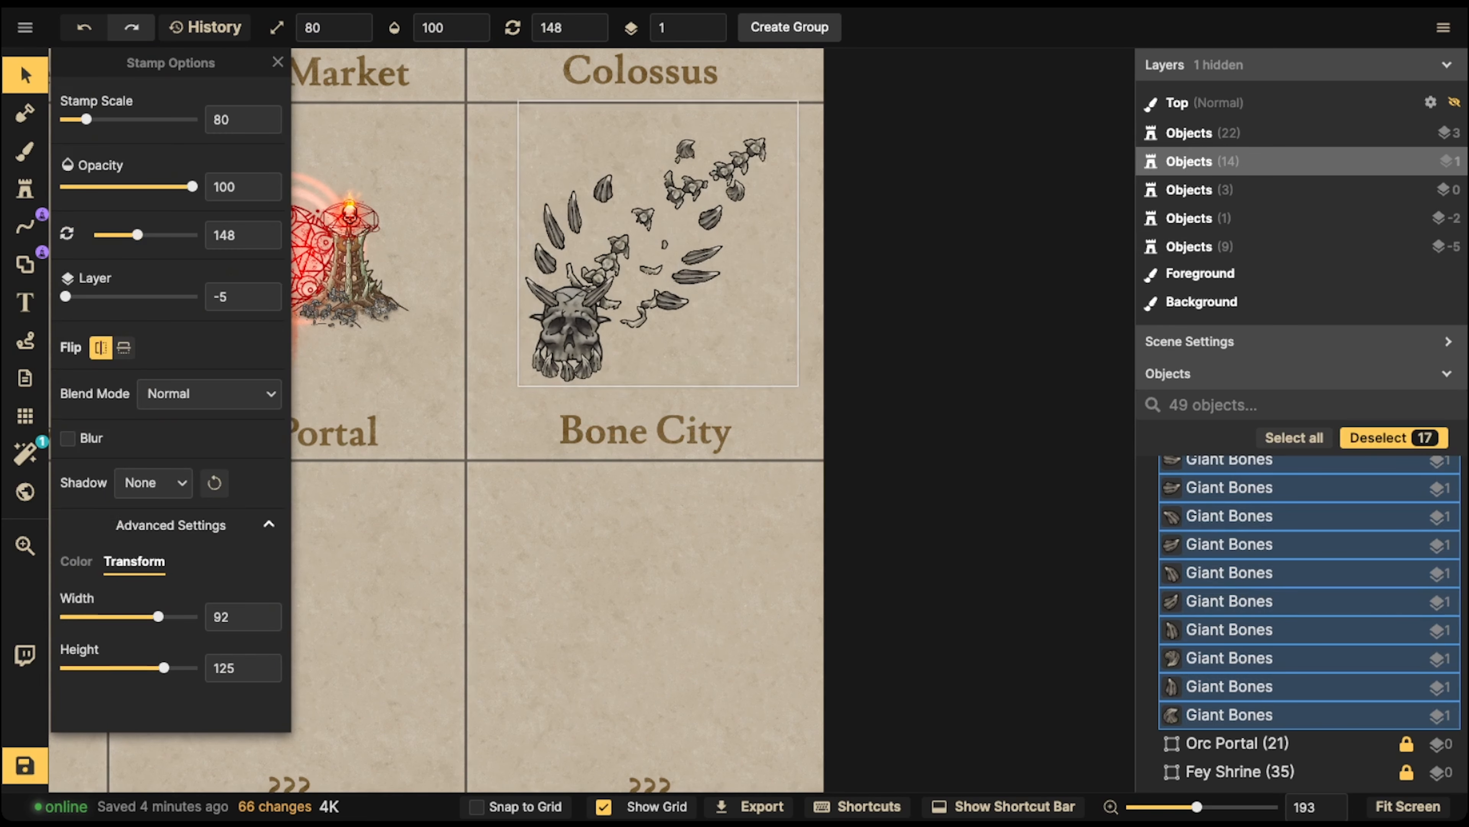
key(Escape)
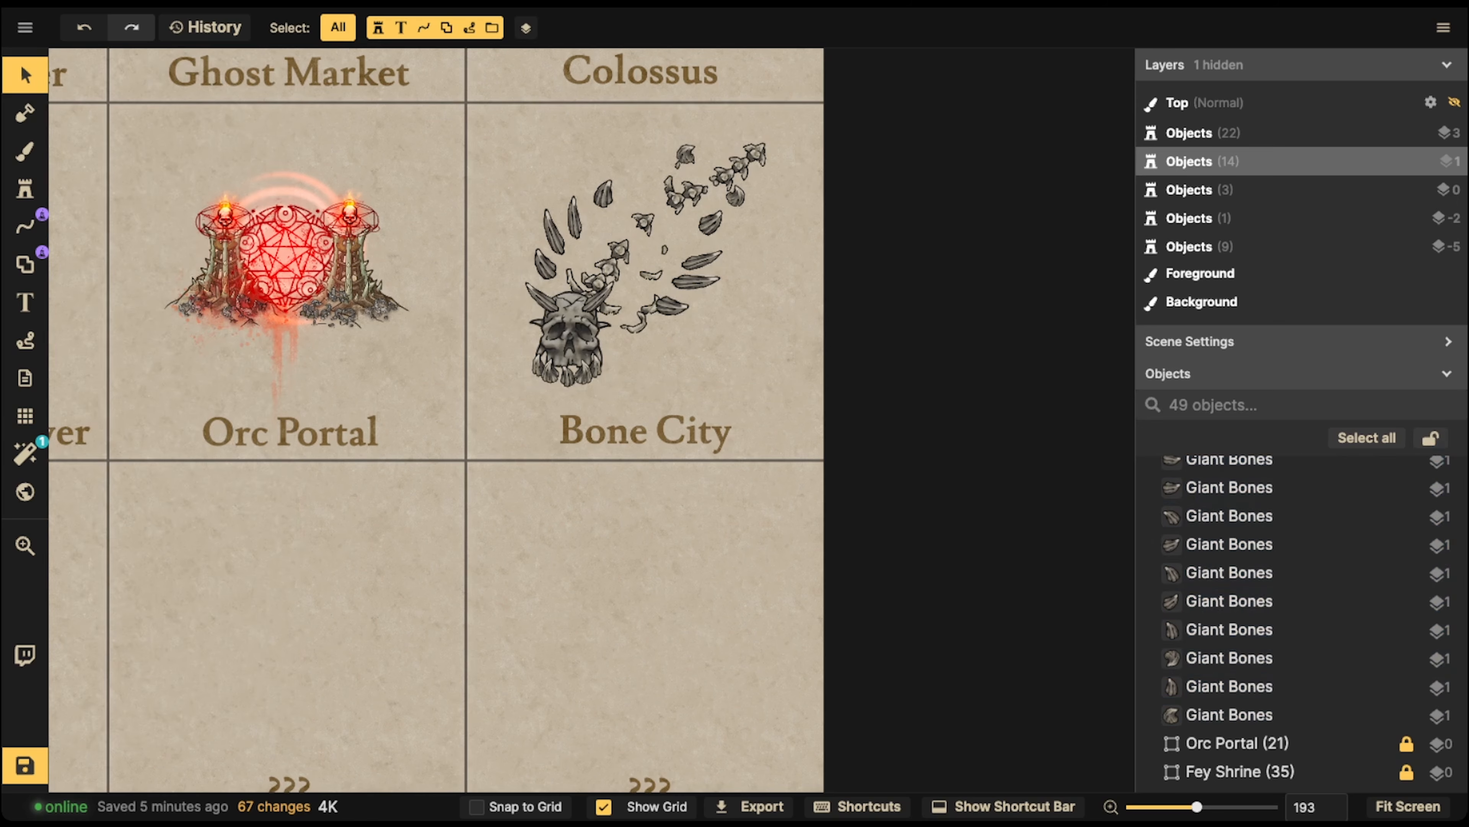
click(25, 188)
click(117, 149)
key(Escape)
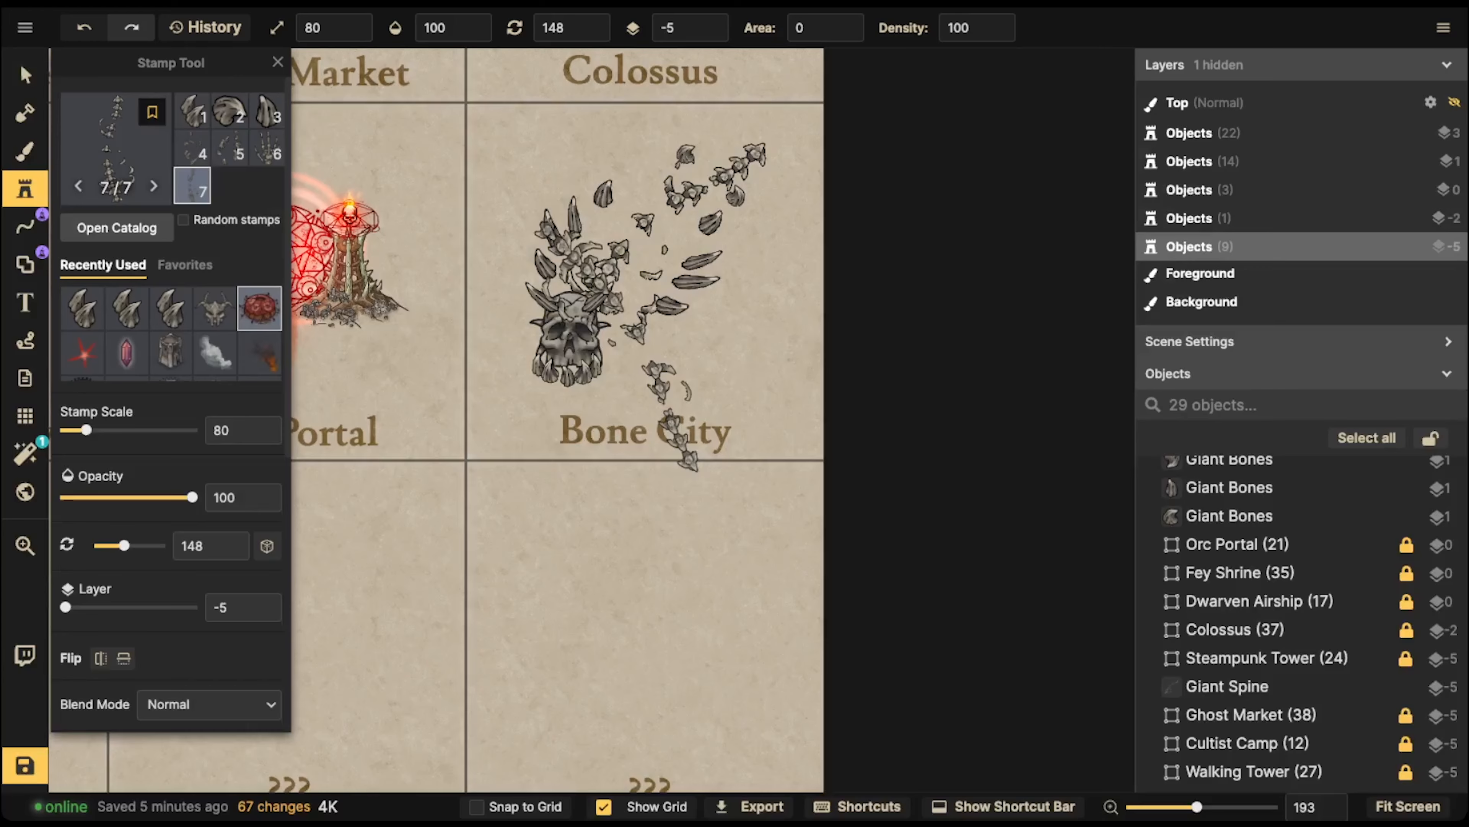
- Examine the Cultist Camp and the other finished settlement cells for comparison with the Bone City skeleton
scroll(398, 304, down, 1)
drag(393, 314, 753, 408)
scroll(463, 190, up, 2)
drag(463, 191, 1037, 407)
scroll(463, 265, up, 2)
click(25, 75)
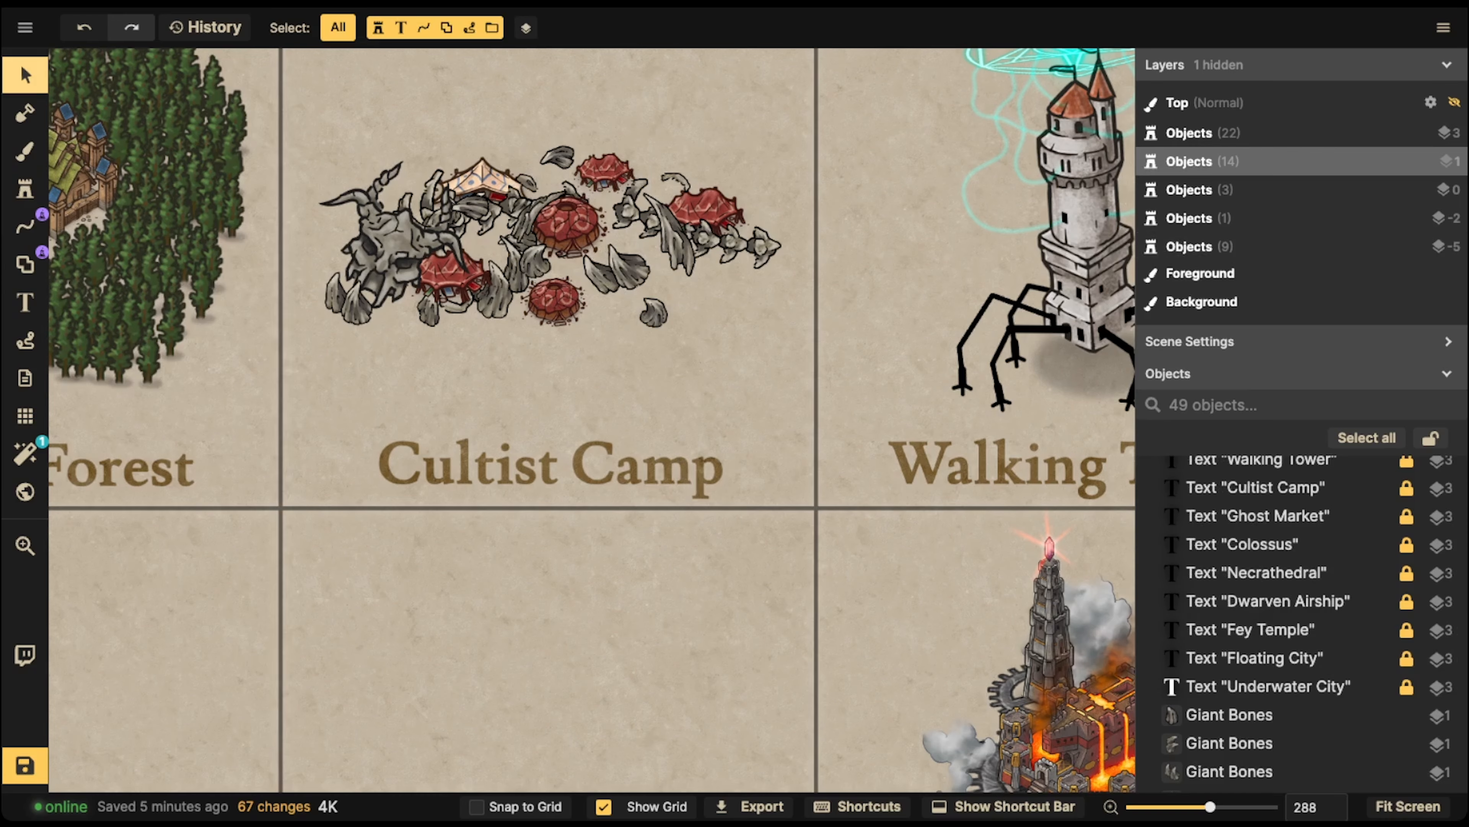
scroll(513, 202, up, 2)
scroll(593, 262, down, 3)
drag(821, 289, 185, 196)
drag(1041, 550, 805, 483)
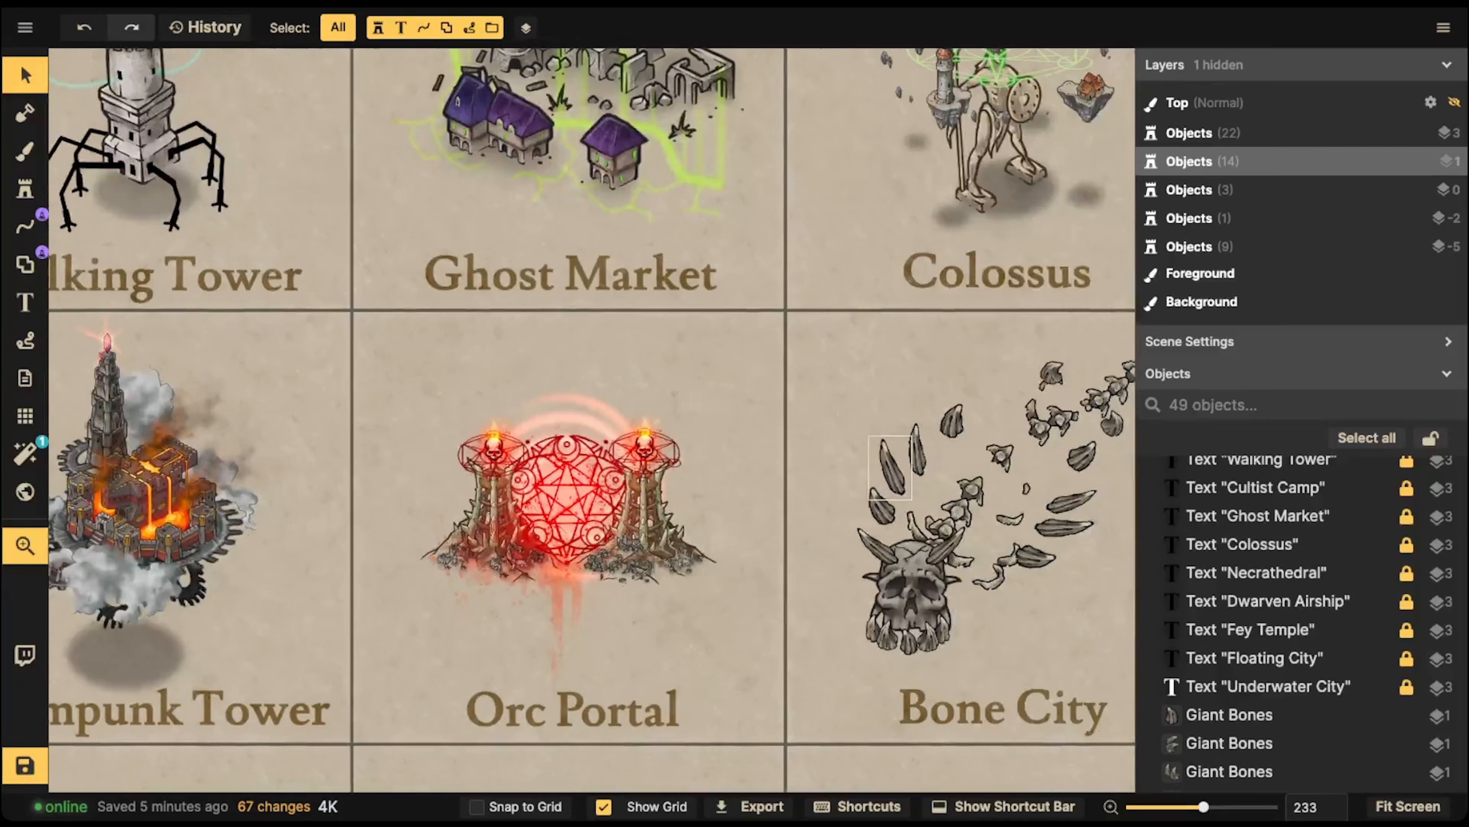
drag(989, 504, 598, 460)
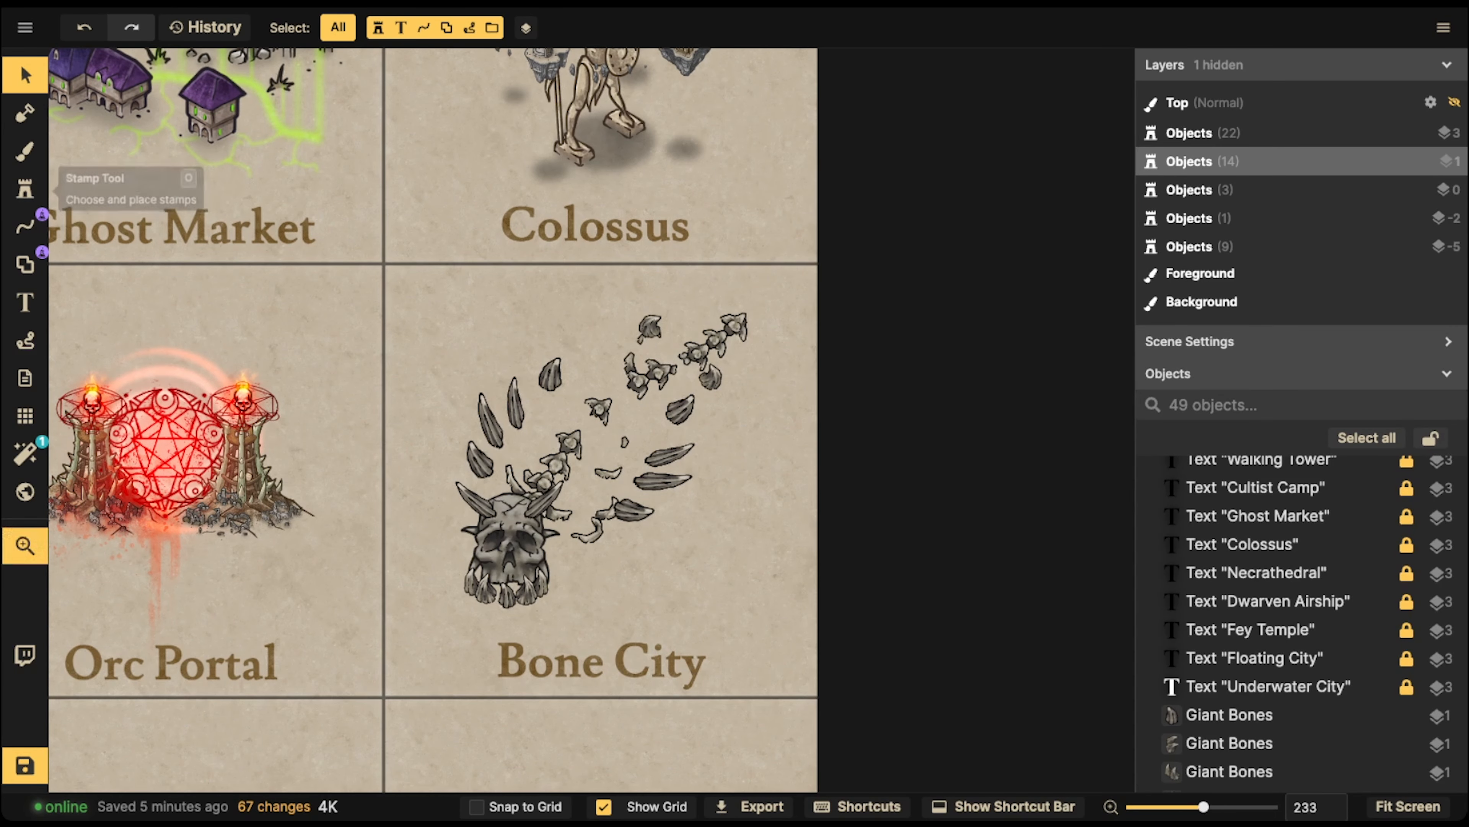
drag(219, 225, 538, 579)
scroll(579, 405, down, 5)
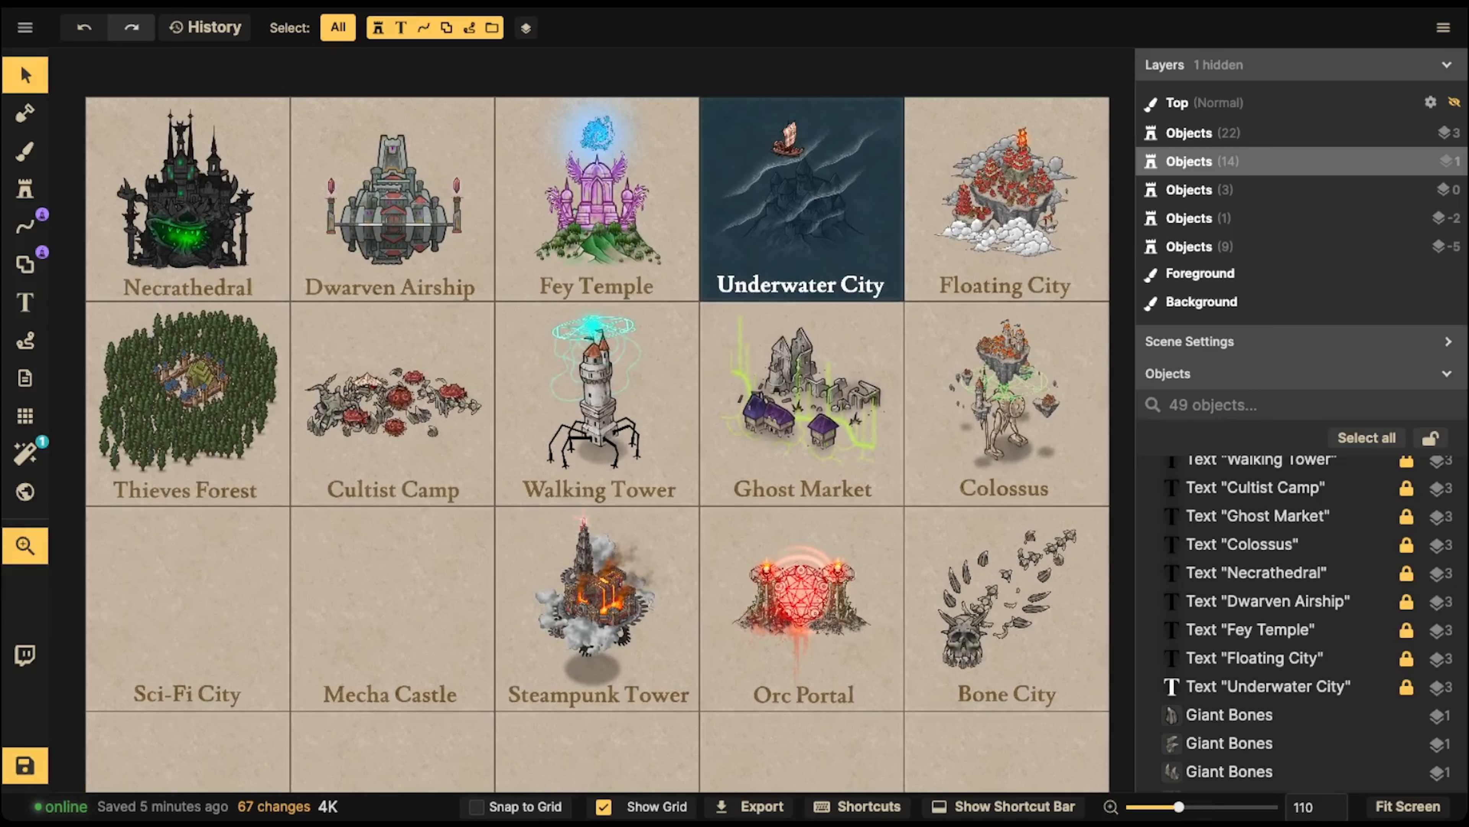
drag(810, 434, 371, 331)
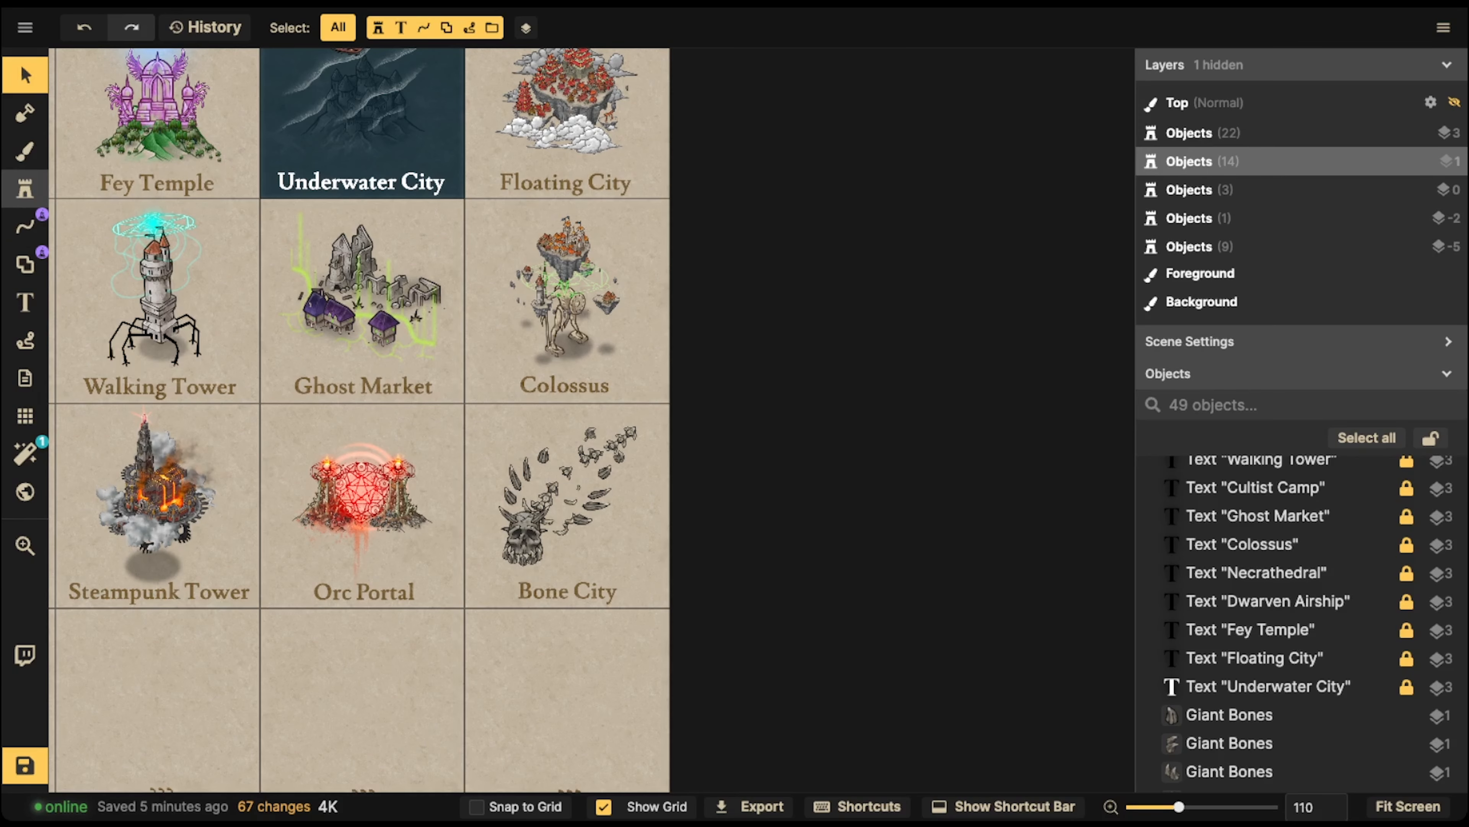
- Clear the search in the stamp catalogue and open the Fantasy World pack
click(25, 189)
key(f)
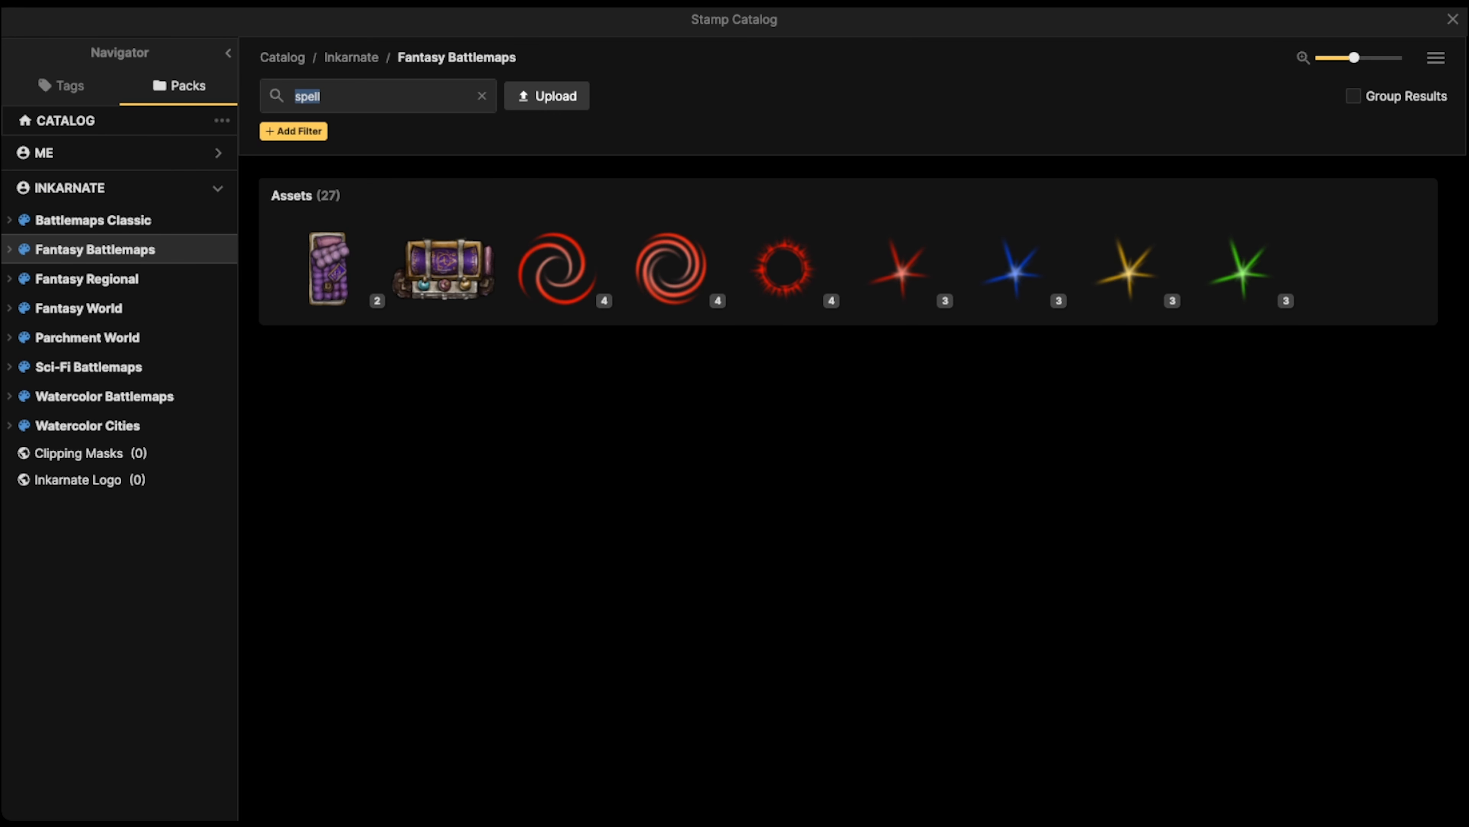
key(BackSpace)
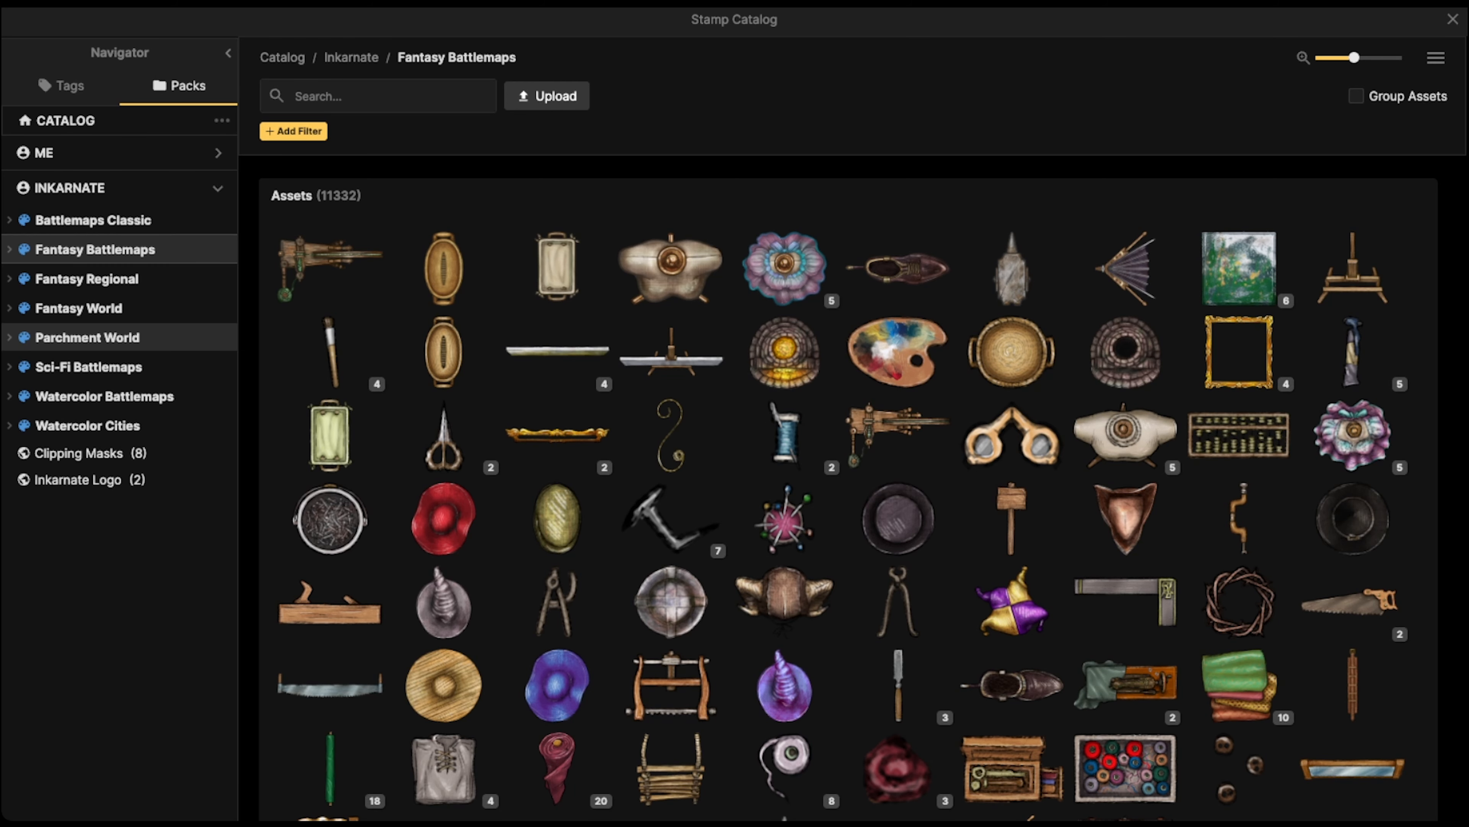
click(79, 309)
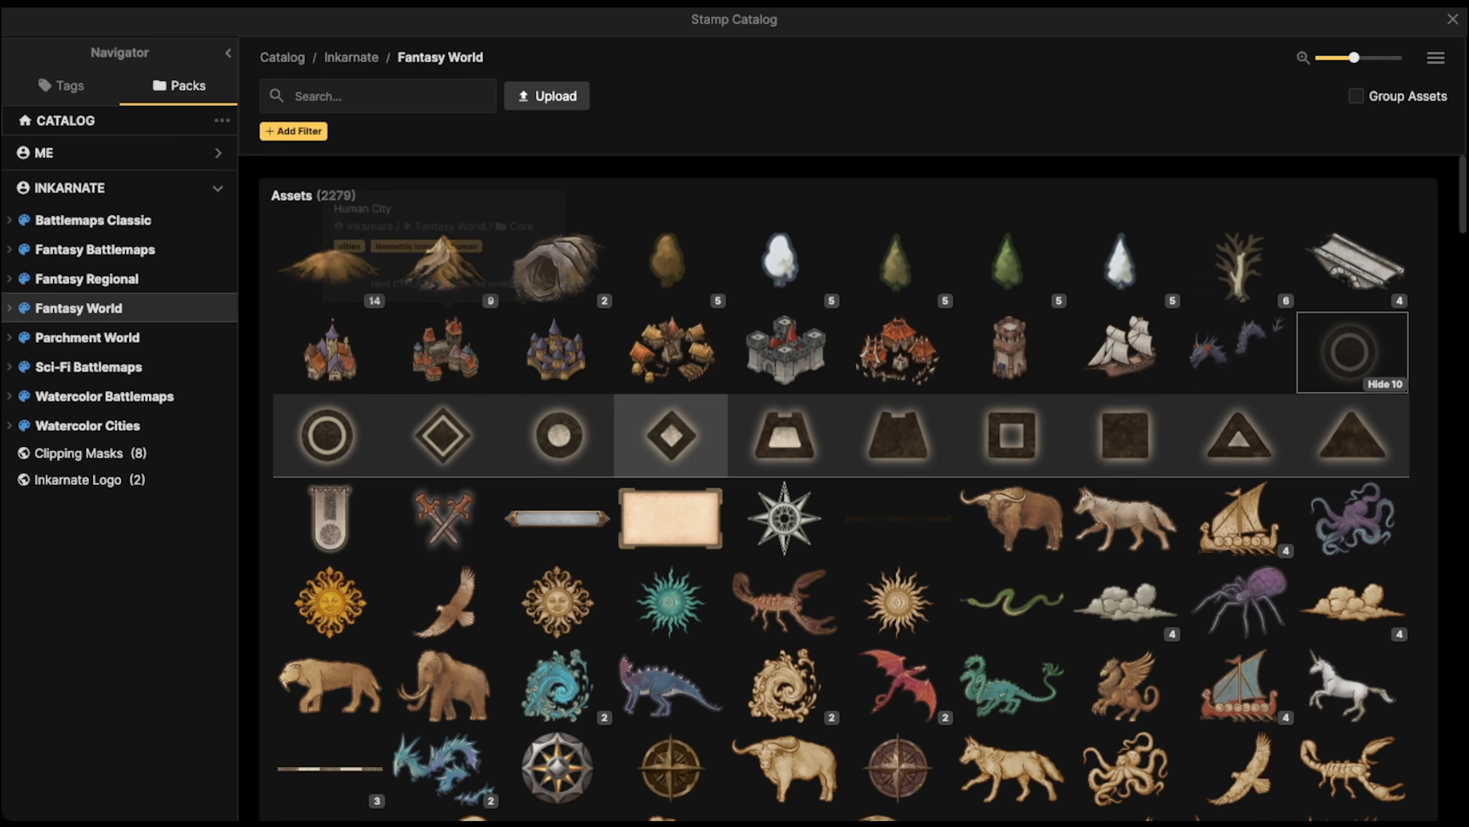
- Choose the purple-roofed building stamp from the Fantasy World pack and place it in the upper-left corner of the Bone City cell at scale 80
scroll(855, 489, down, 5)
scroll(855, 489, down, 10)
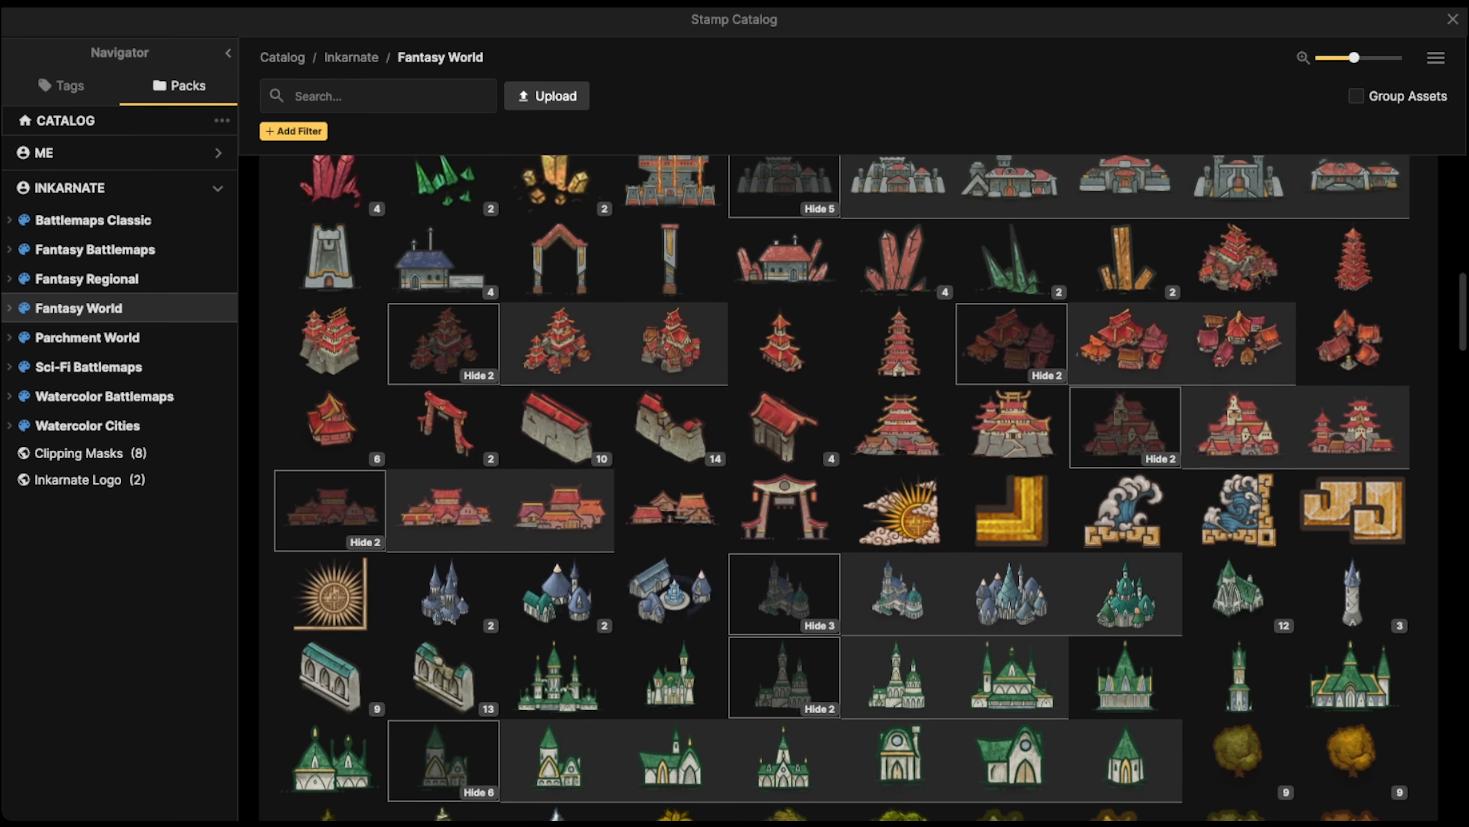
scroll(855, 489, down, 10)
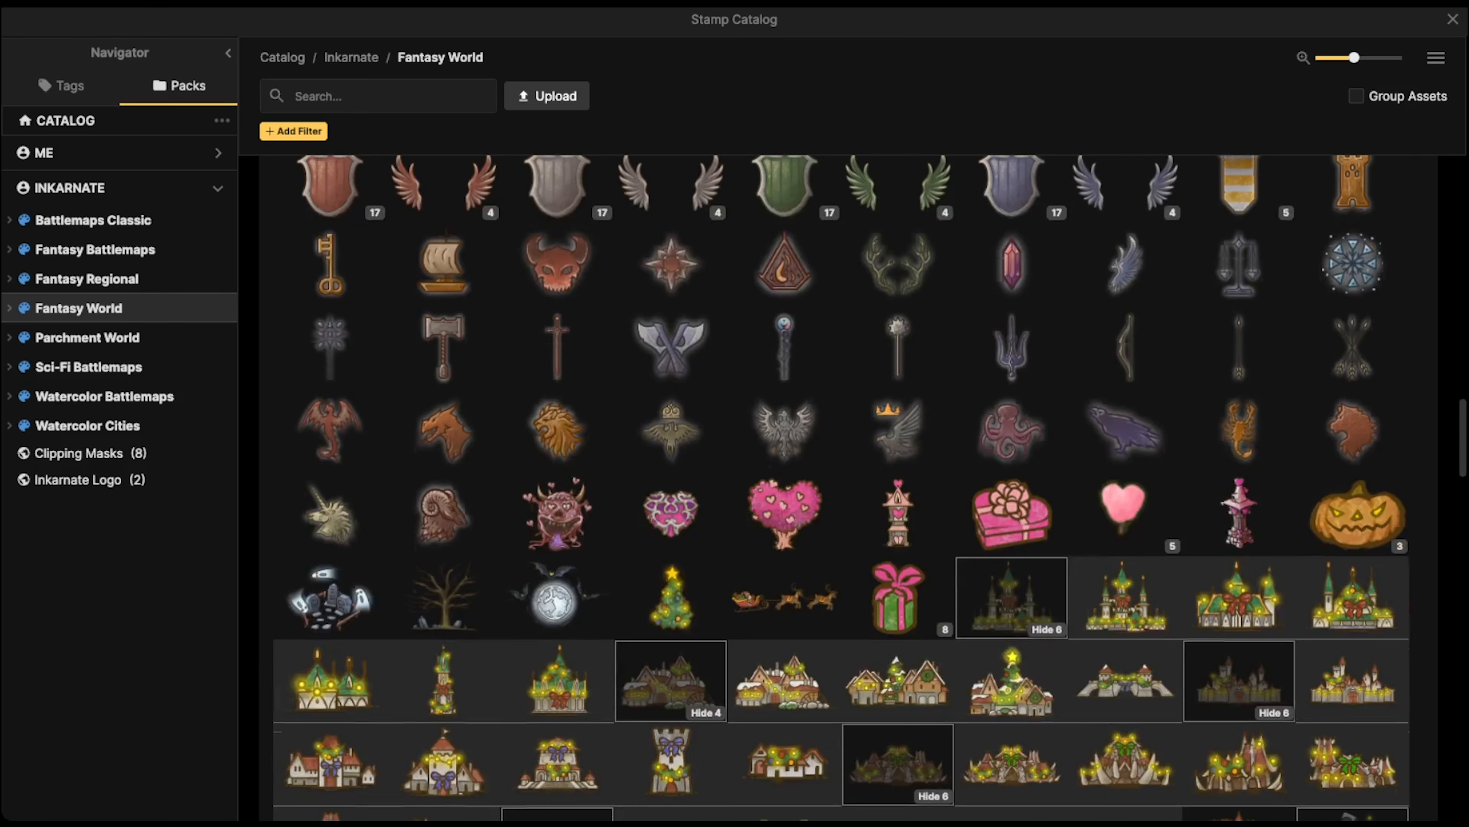
scroll(785, 493, down, 2)
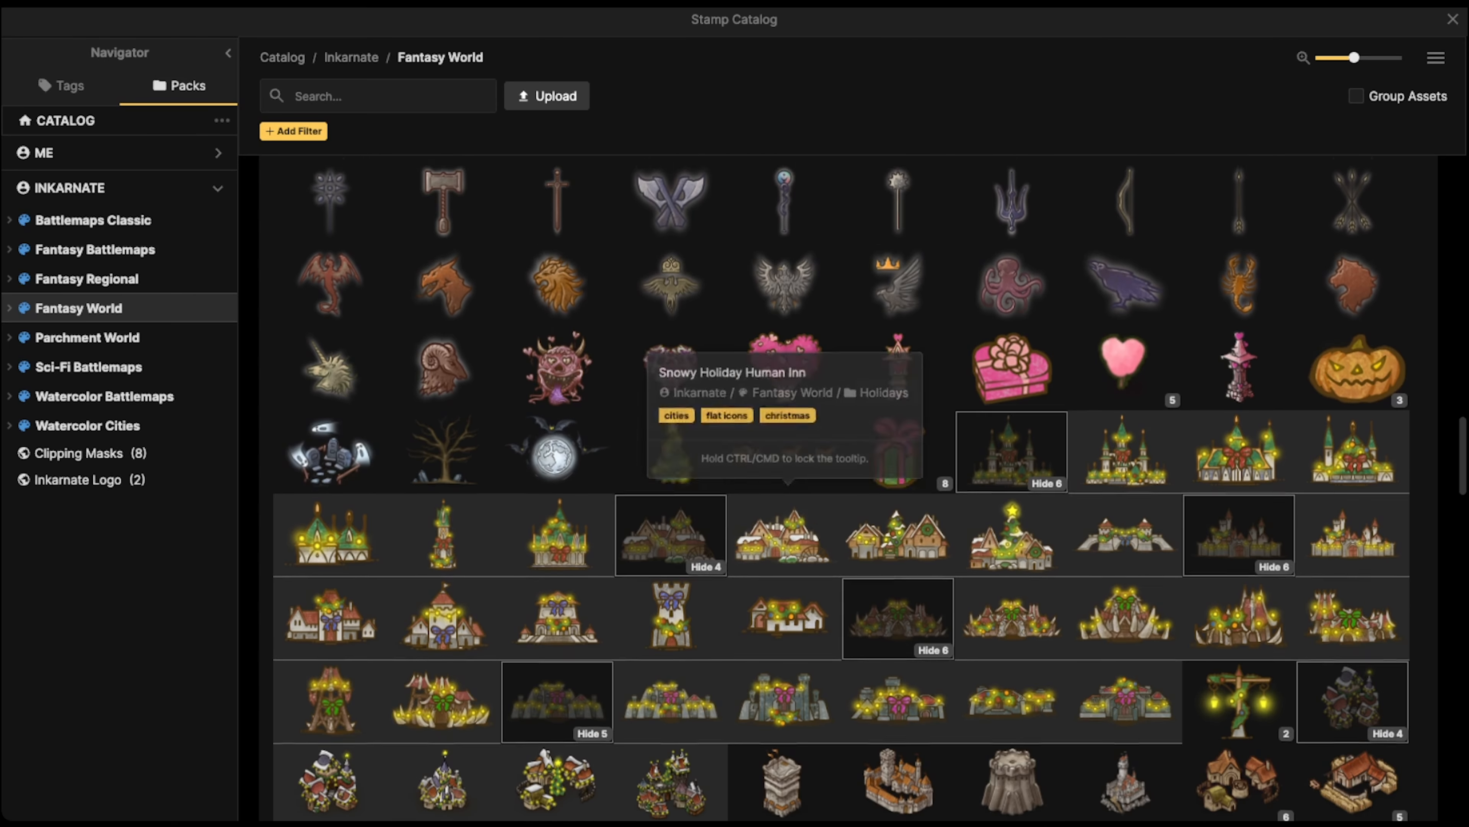
scroll(784, 493, up, 10)
scroll(841, 488, up, 12)
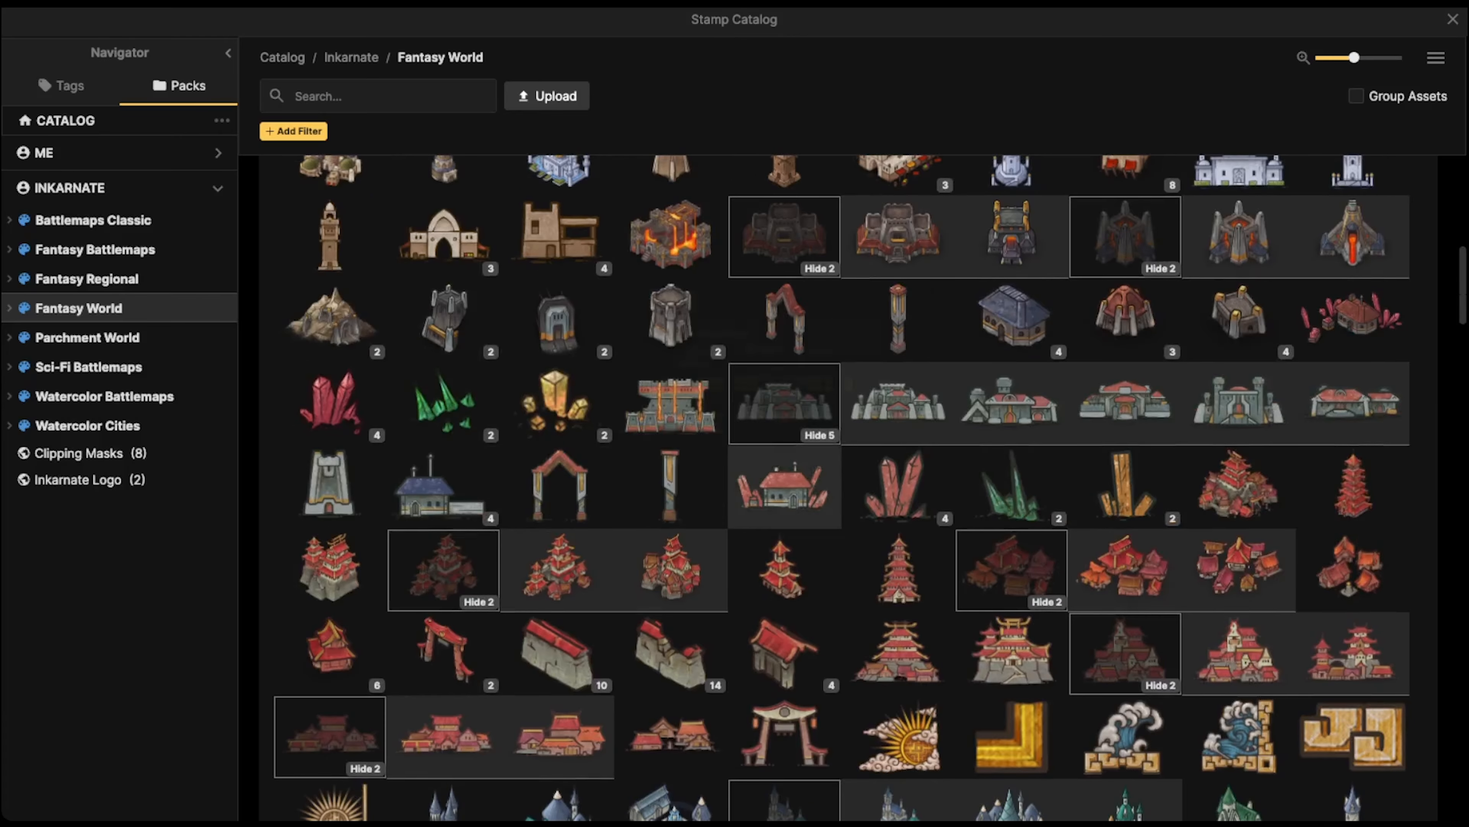
scroll(841, 489, up, 5)
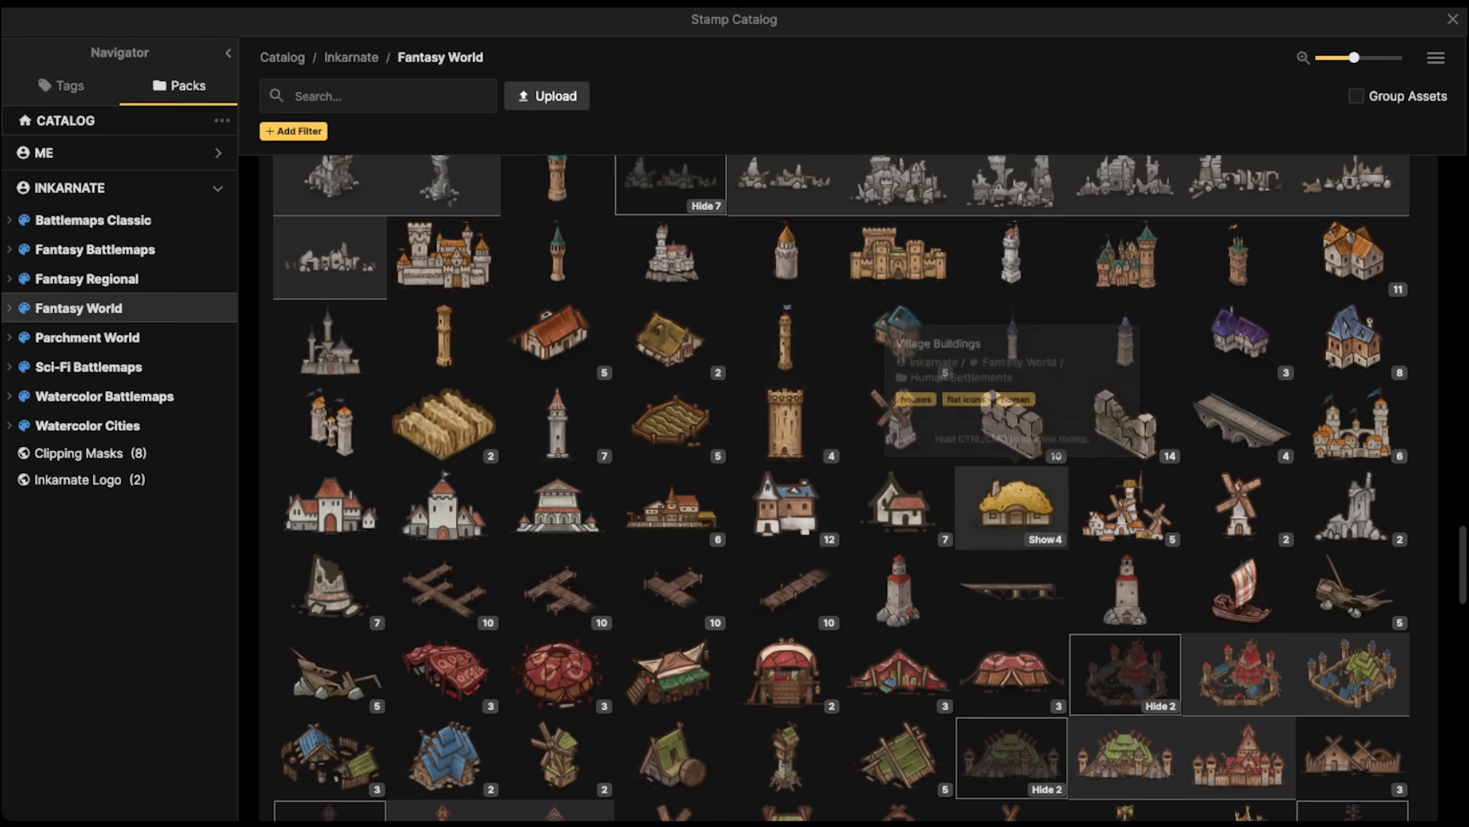
click(1239, 340)
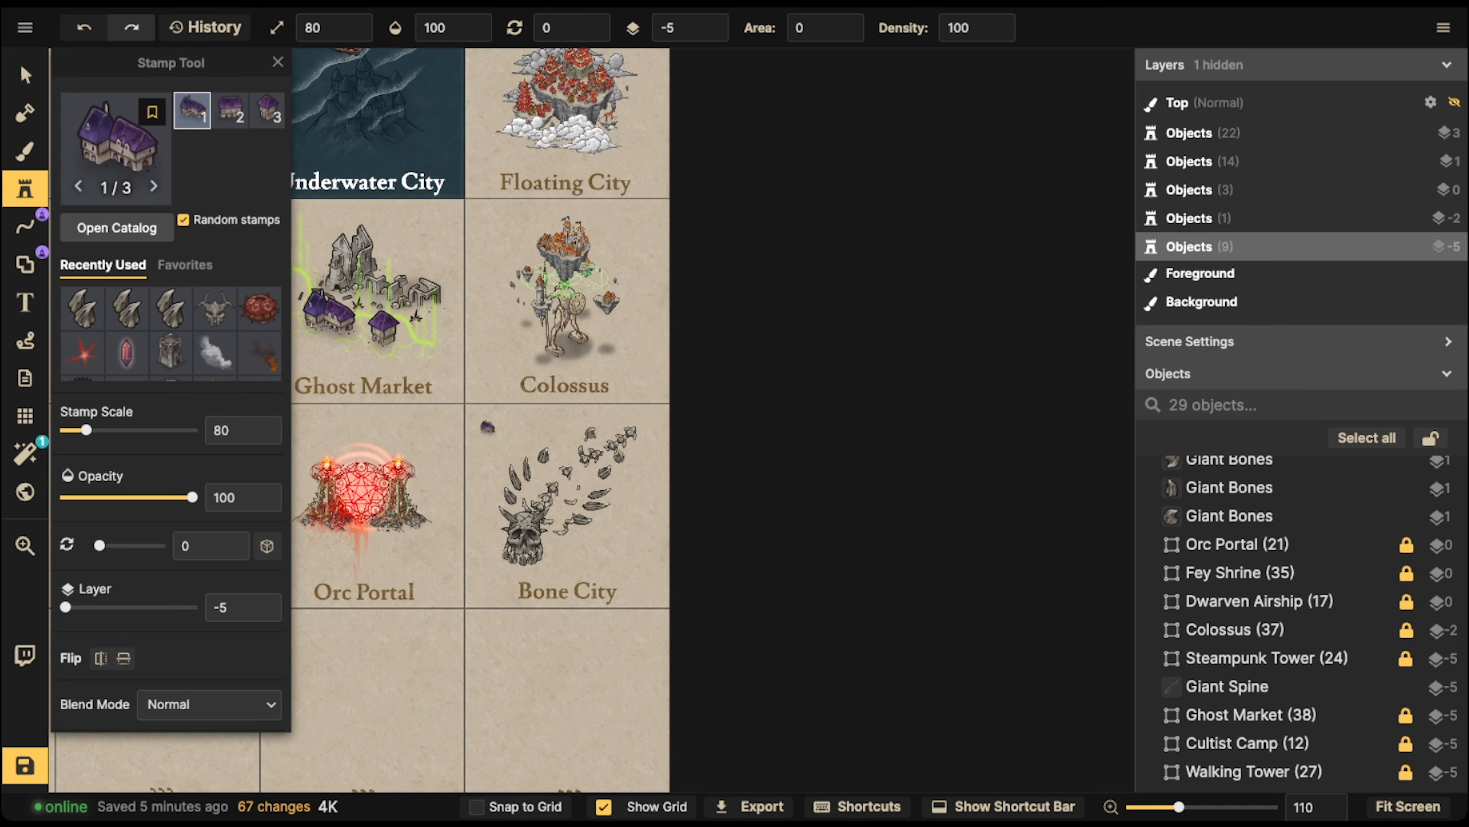
click(620, 341)
- Reopen the stamp catalogue and expand all assets in the Fantasy World pack
key(f)
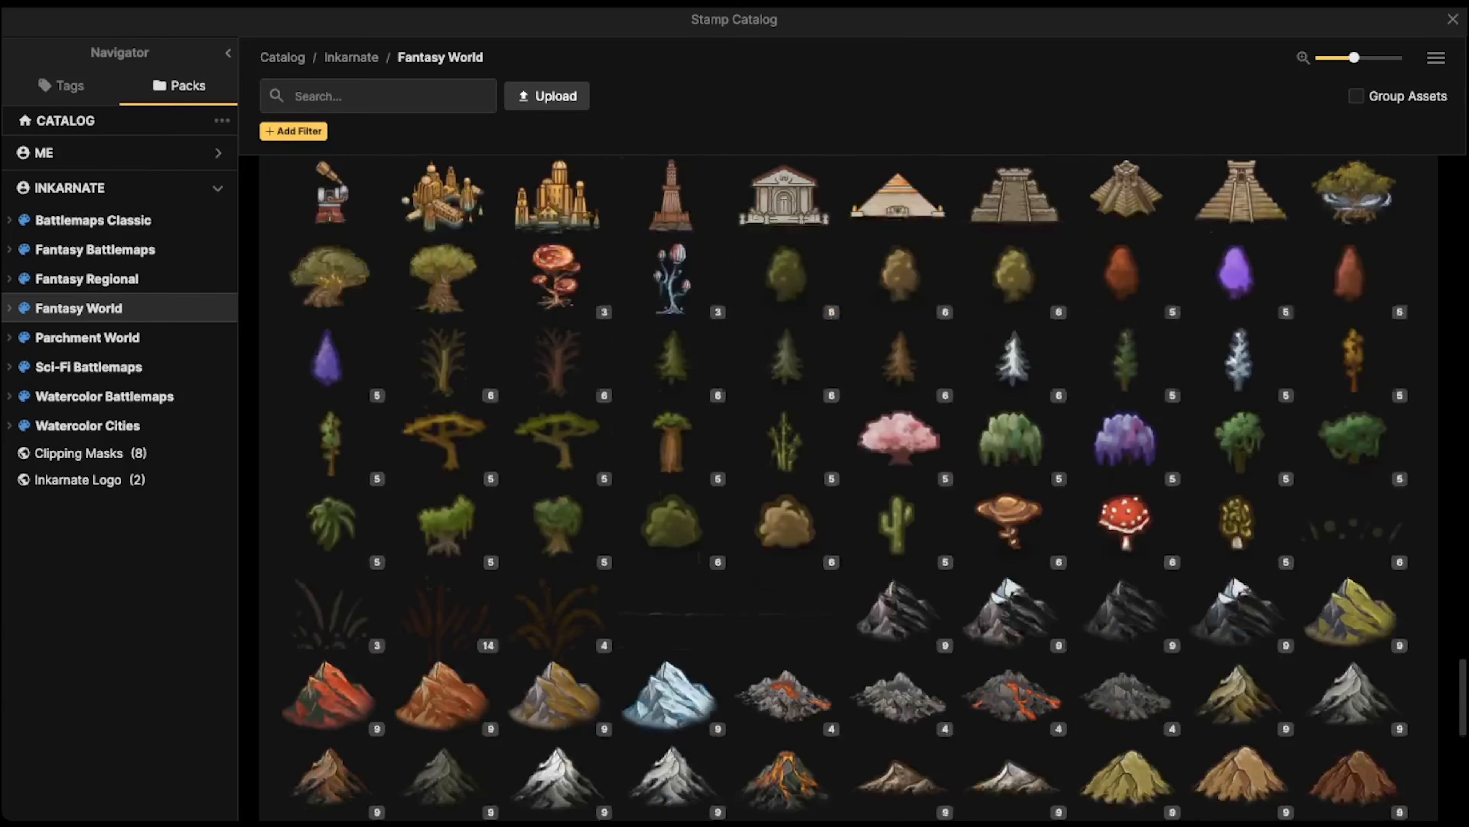
scroll(845, 486, down, 5)
scroll(784, 573, up, 15)
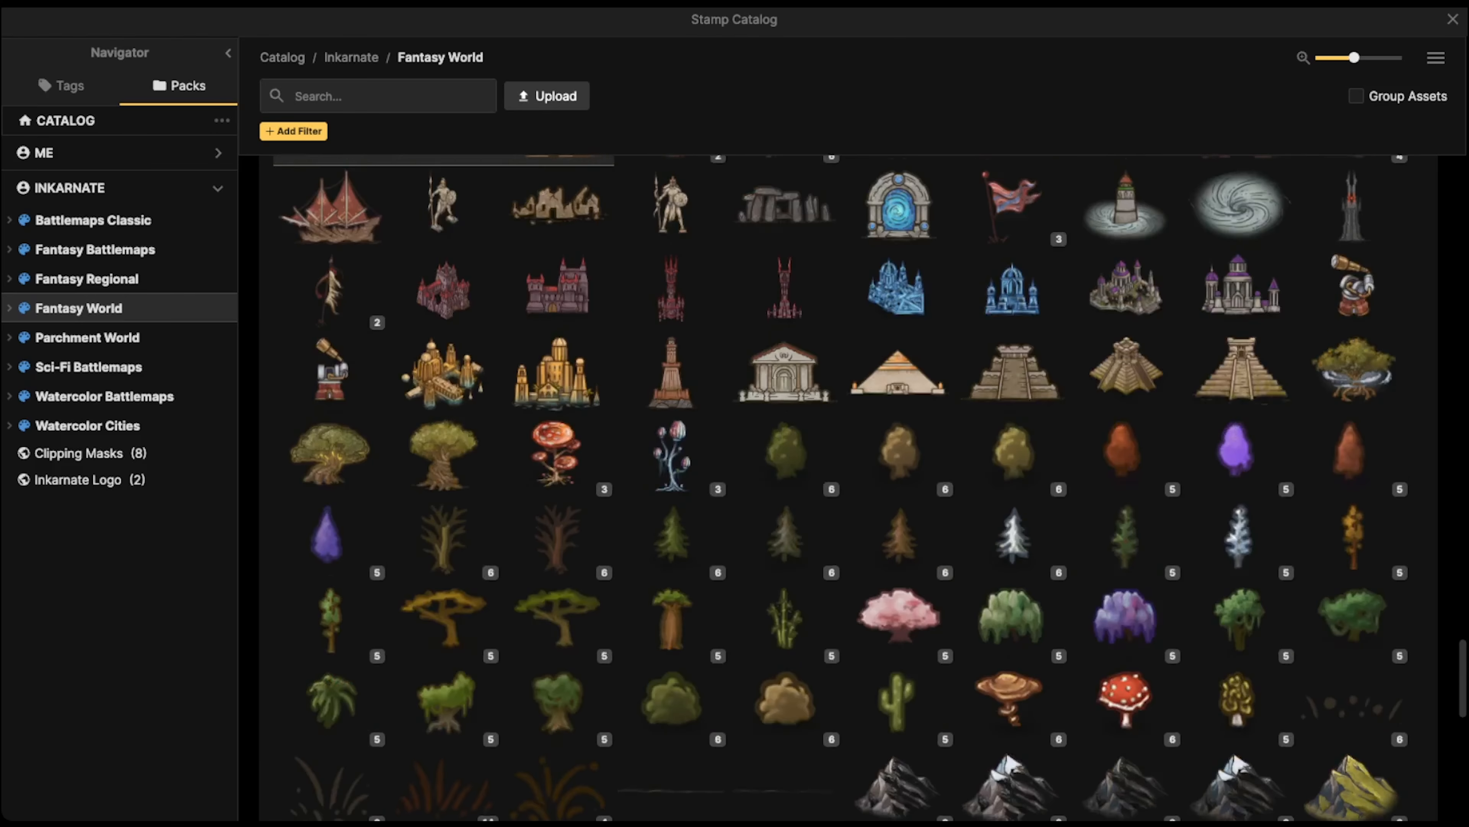
scroll(844, 486, up, 4)
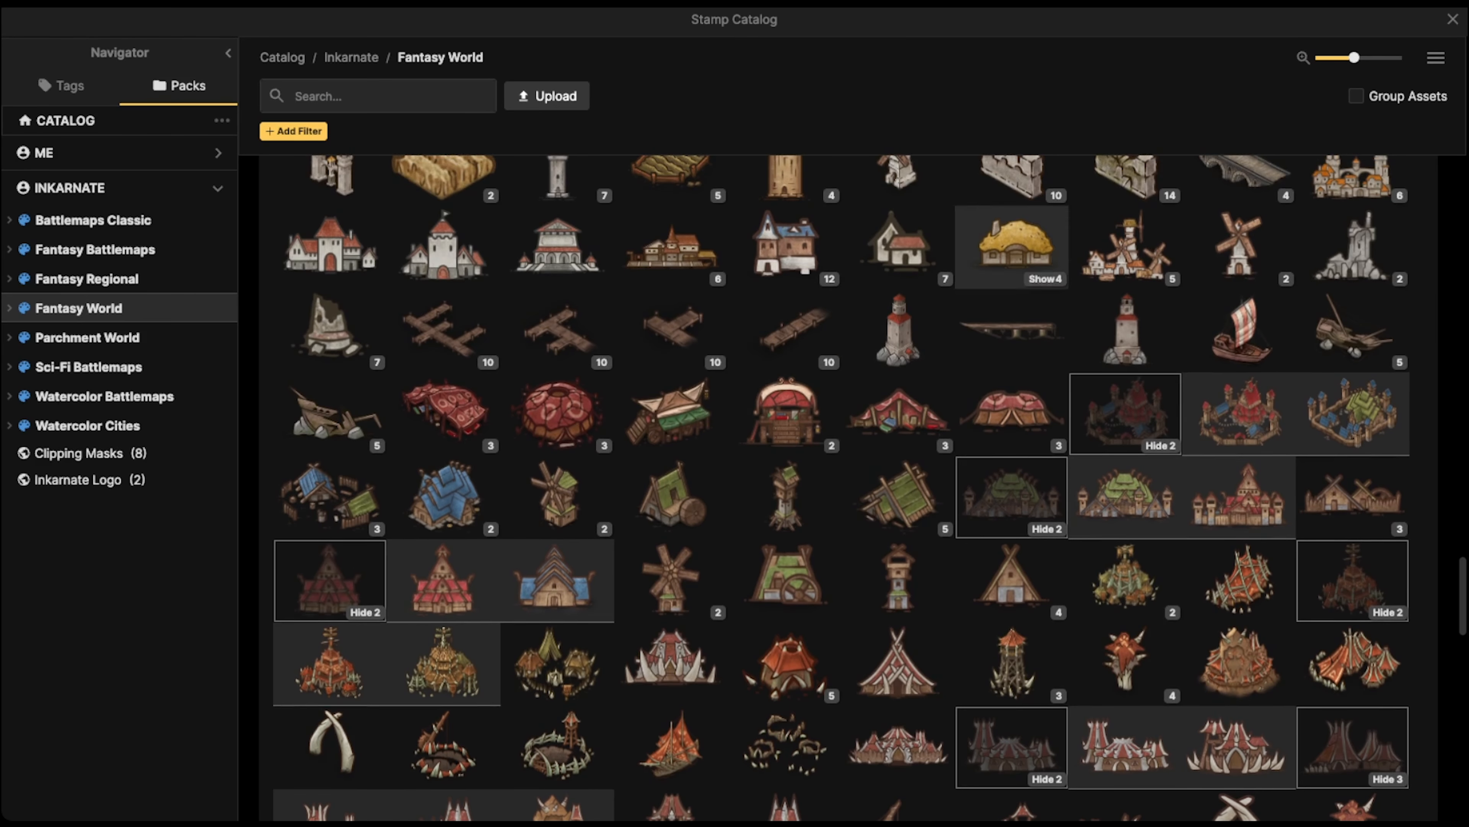
click(1436, 58)
click(1364, 118)
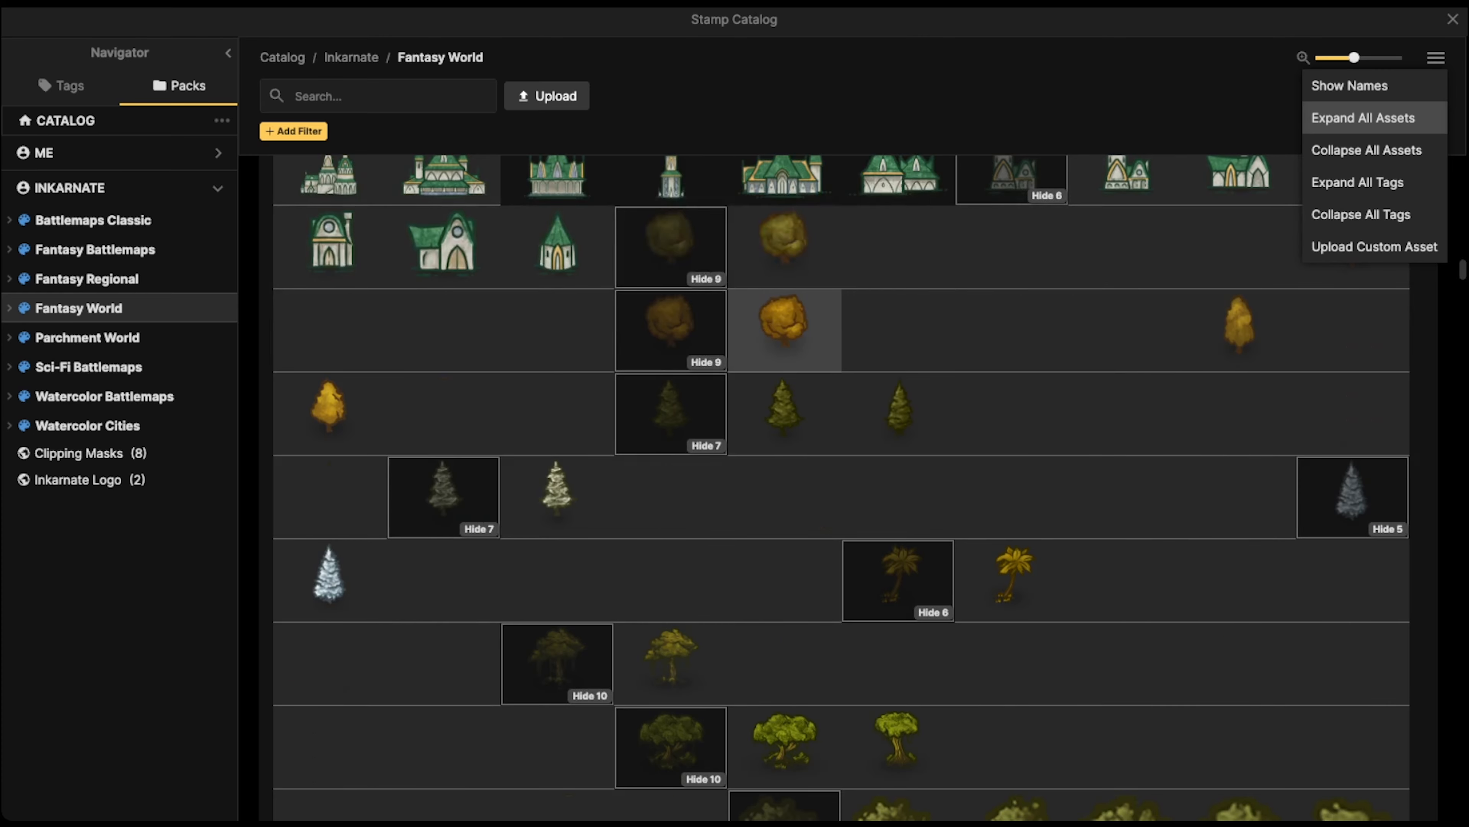
- Choose the purple castle city stamp, variant 5 of 5, and place it beside the purple building at scale 80
scroll(1364, 119, down, 10)
scroll(1363, 118, down, 20)
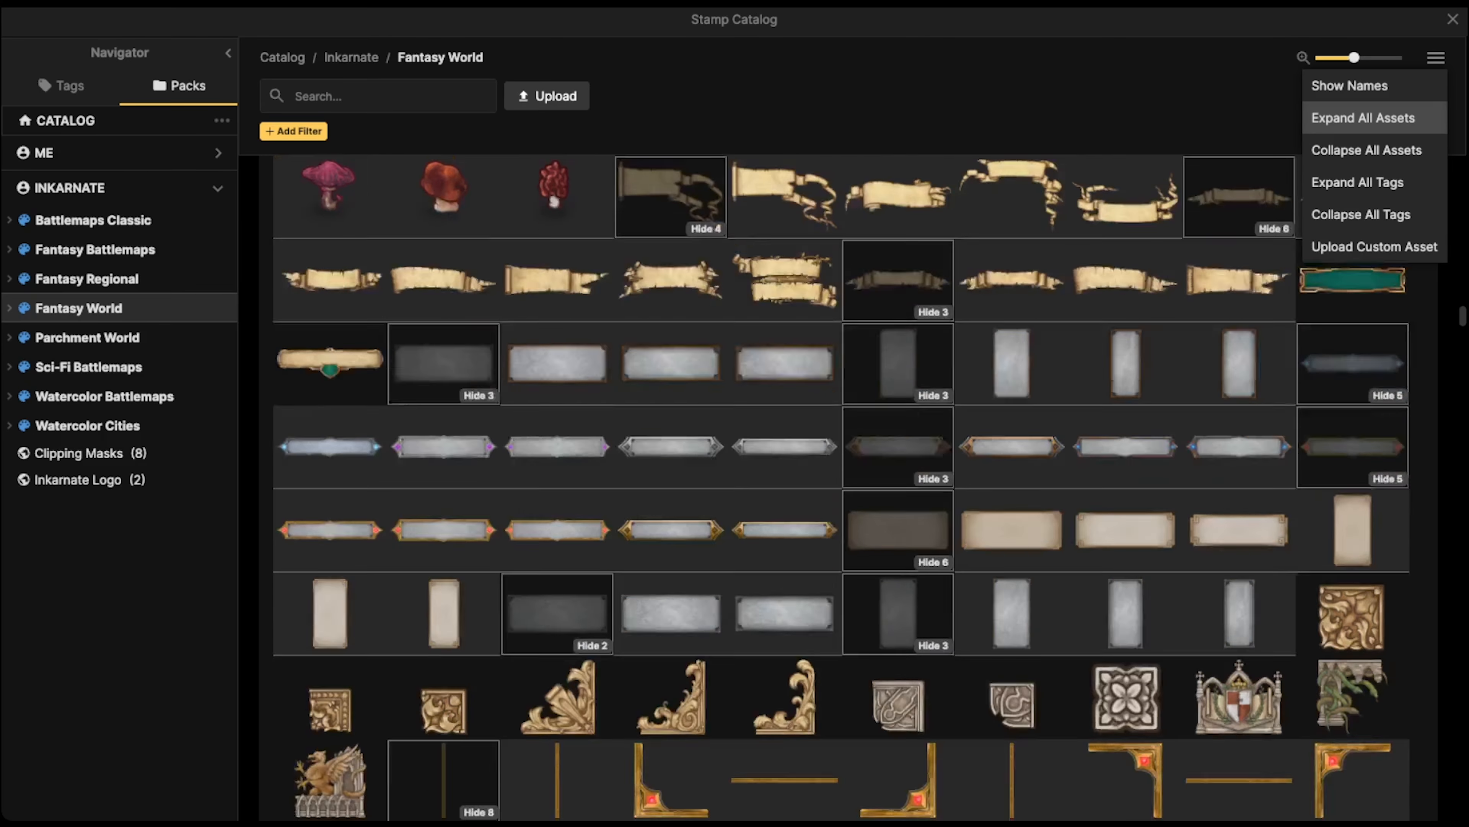
scroll(1364, 118, down, 10)
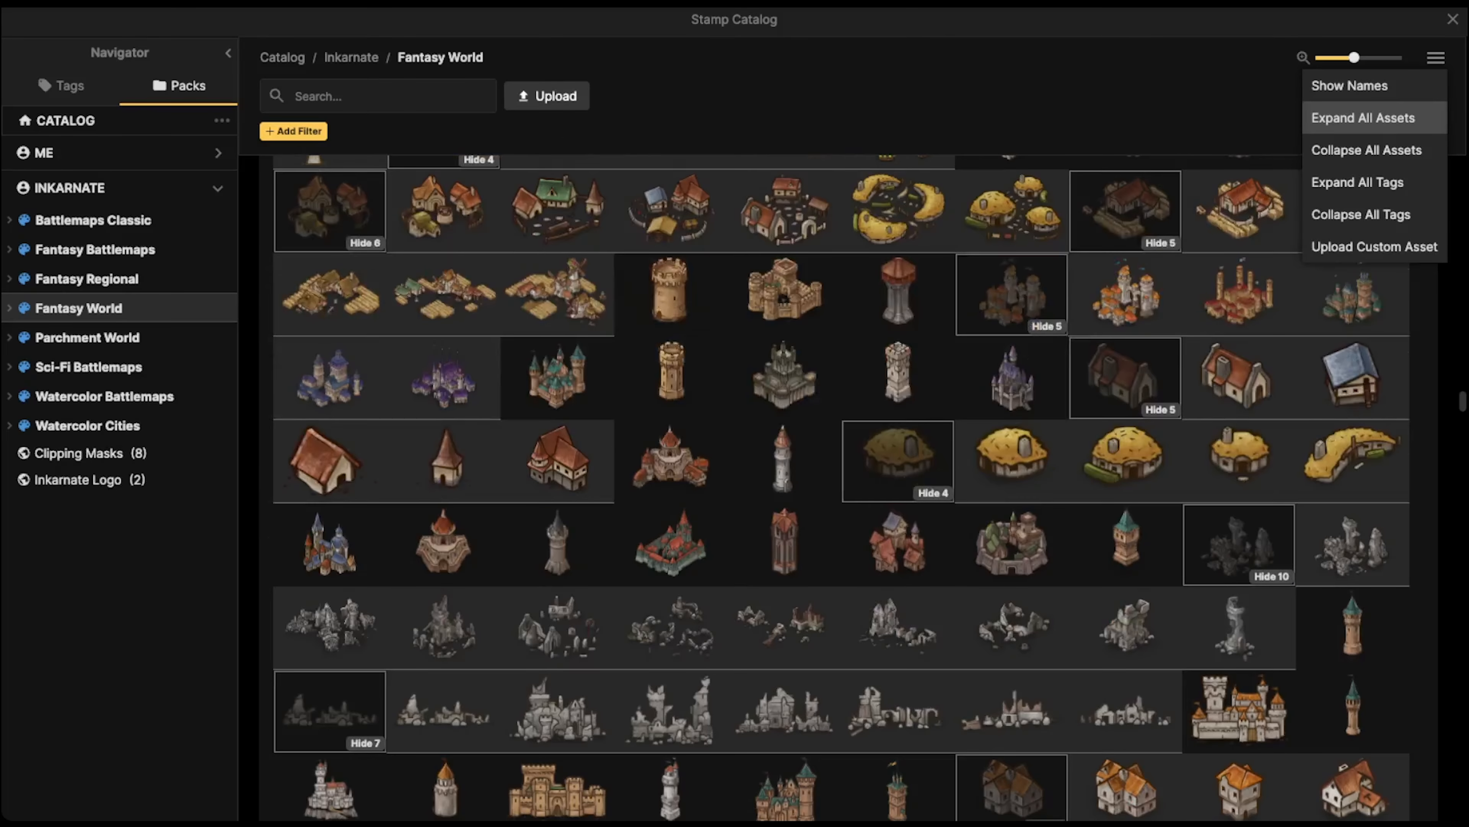
click(444, 377)
scroll(526, 433, up, 5)
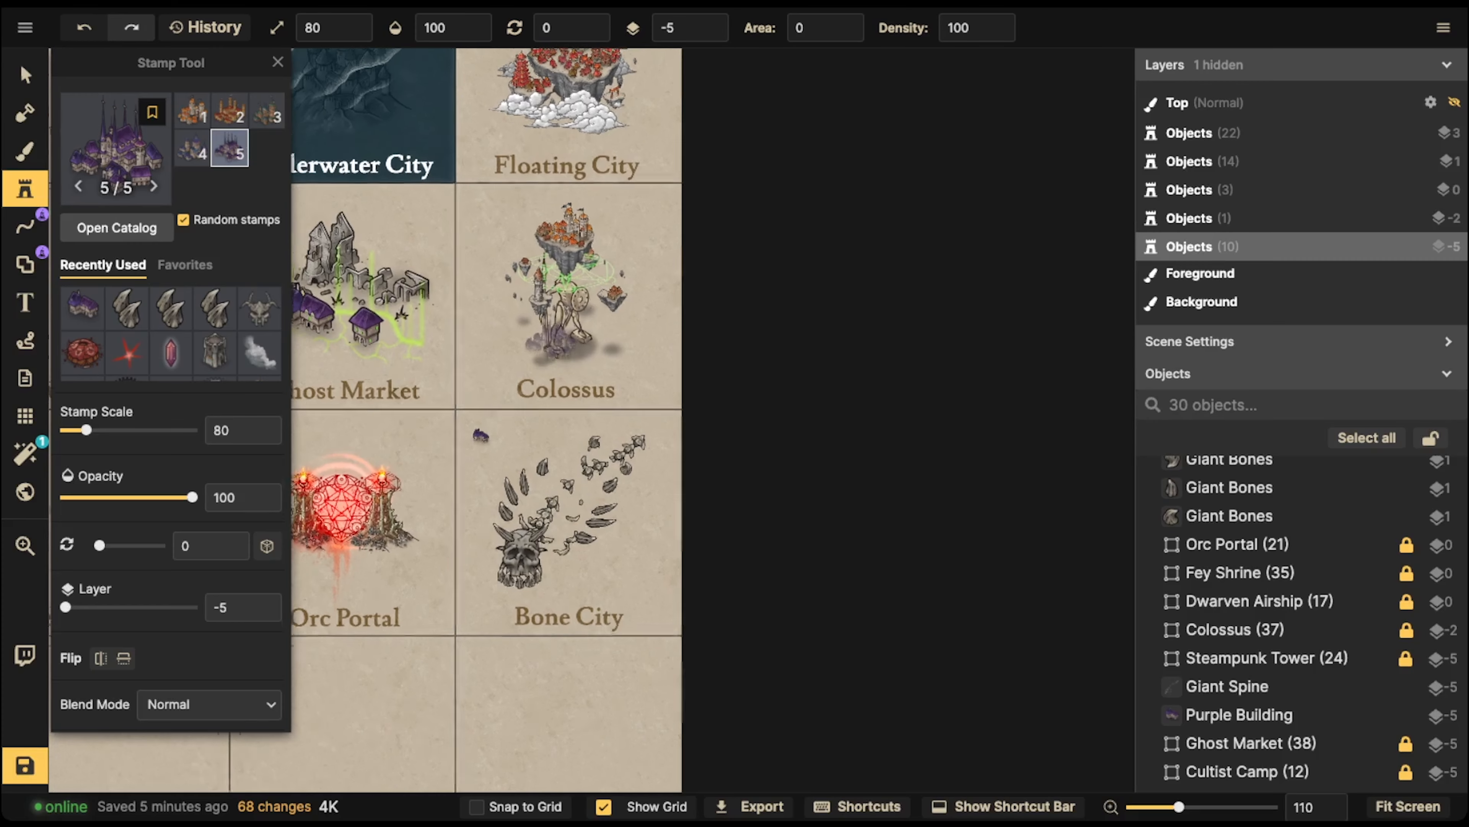
click(525, 433)
- Move the purple castle city stamp to the middle of the Bone City ribs and raise it to layer 0
click(24, 74)
click(499, 446)
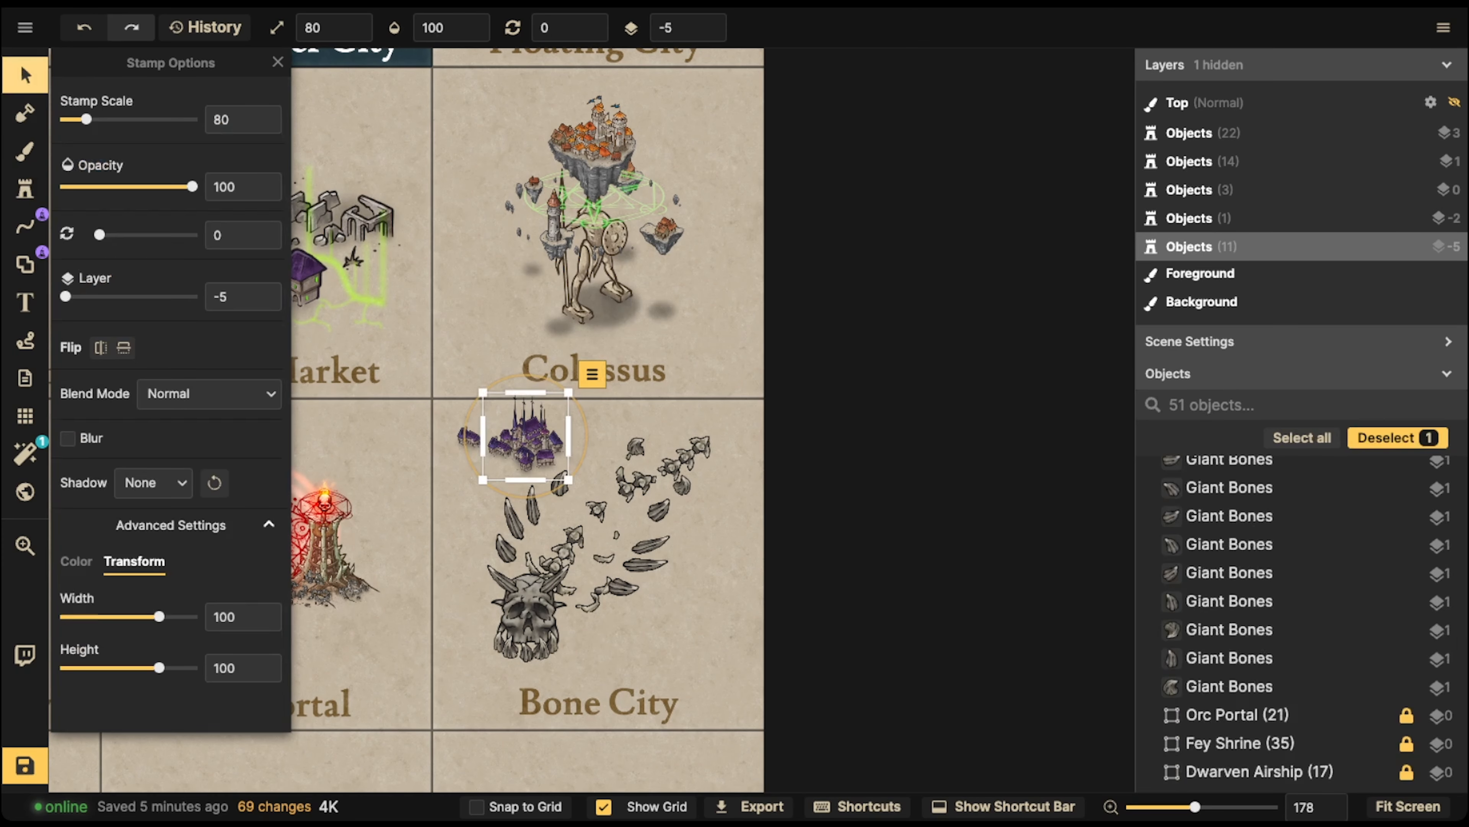
scroll(496, 448, up, 5)
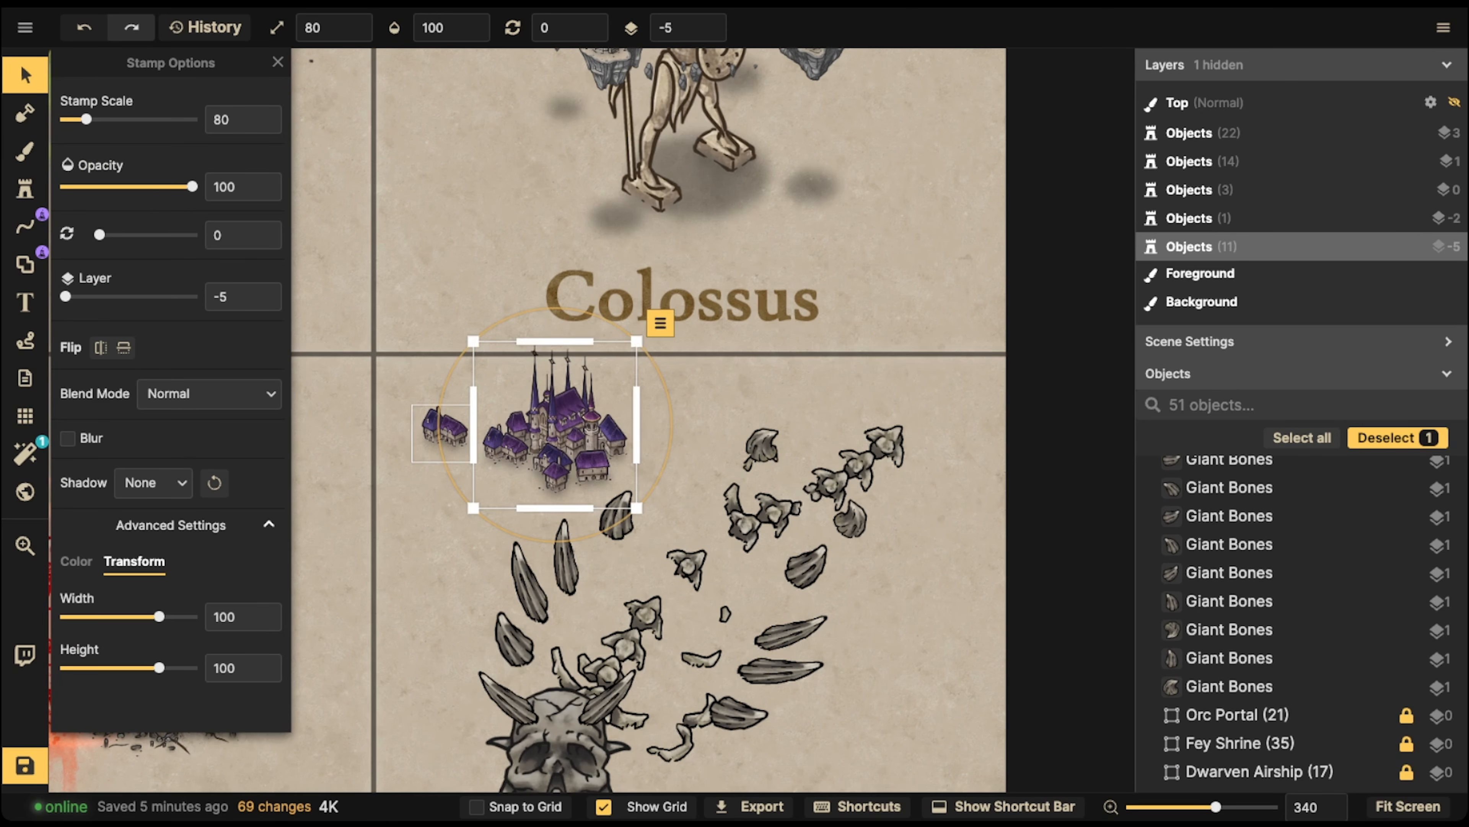
click(443, 432)
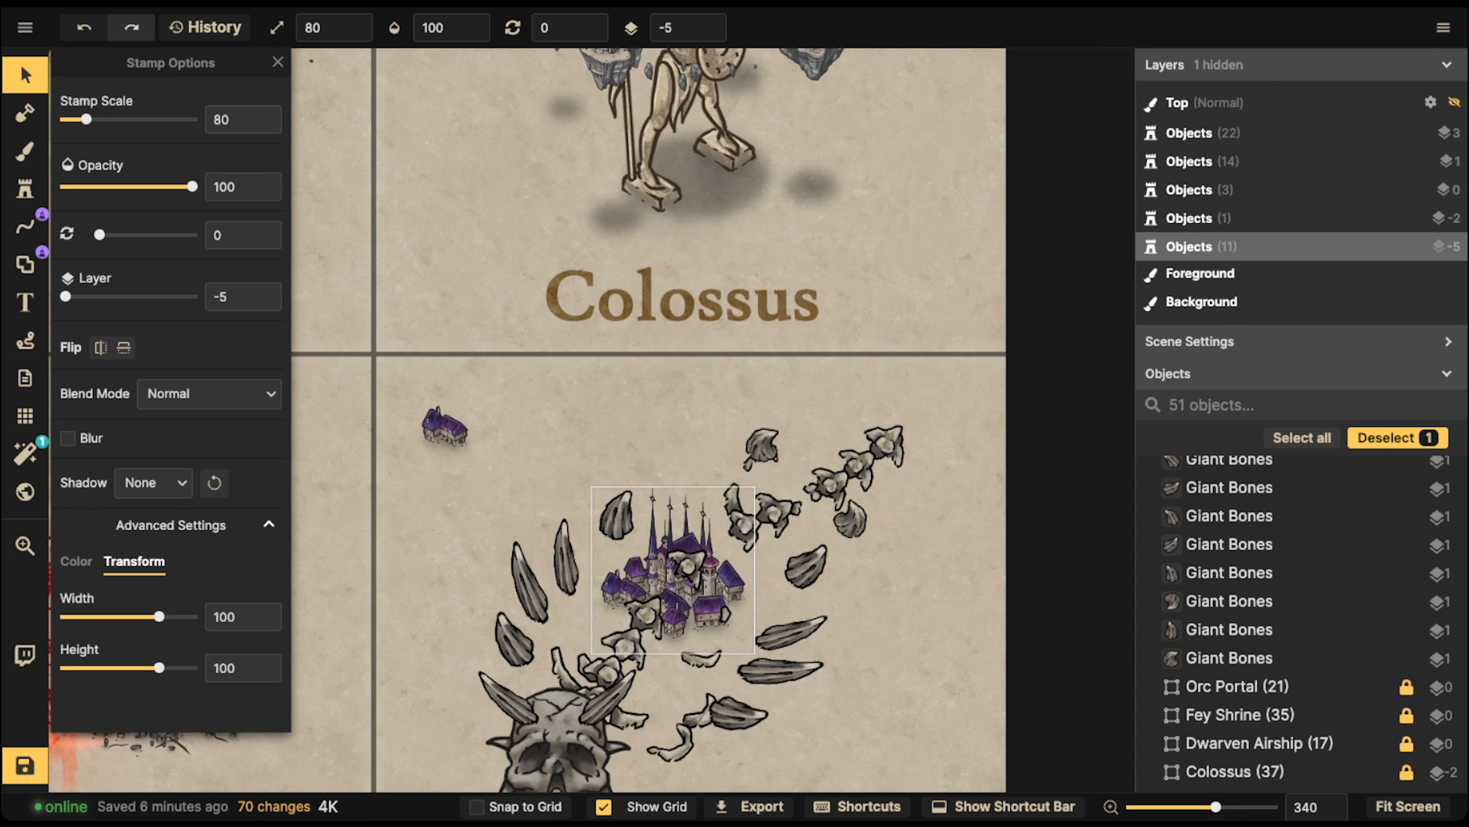
click(719, 28)
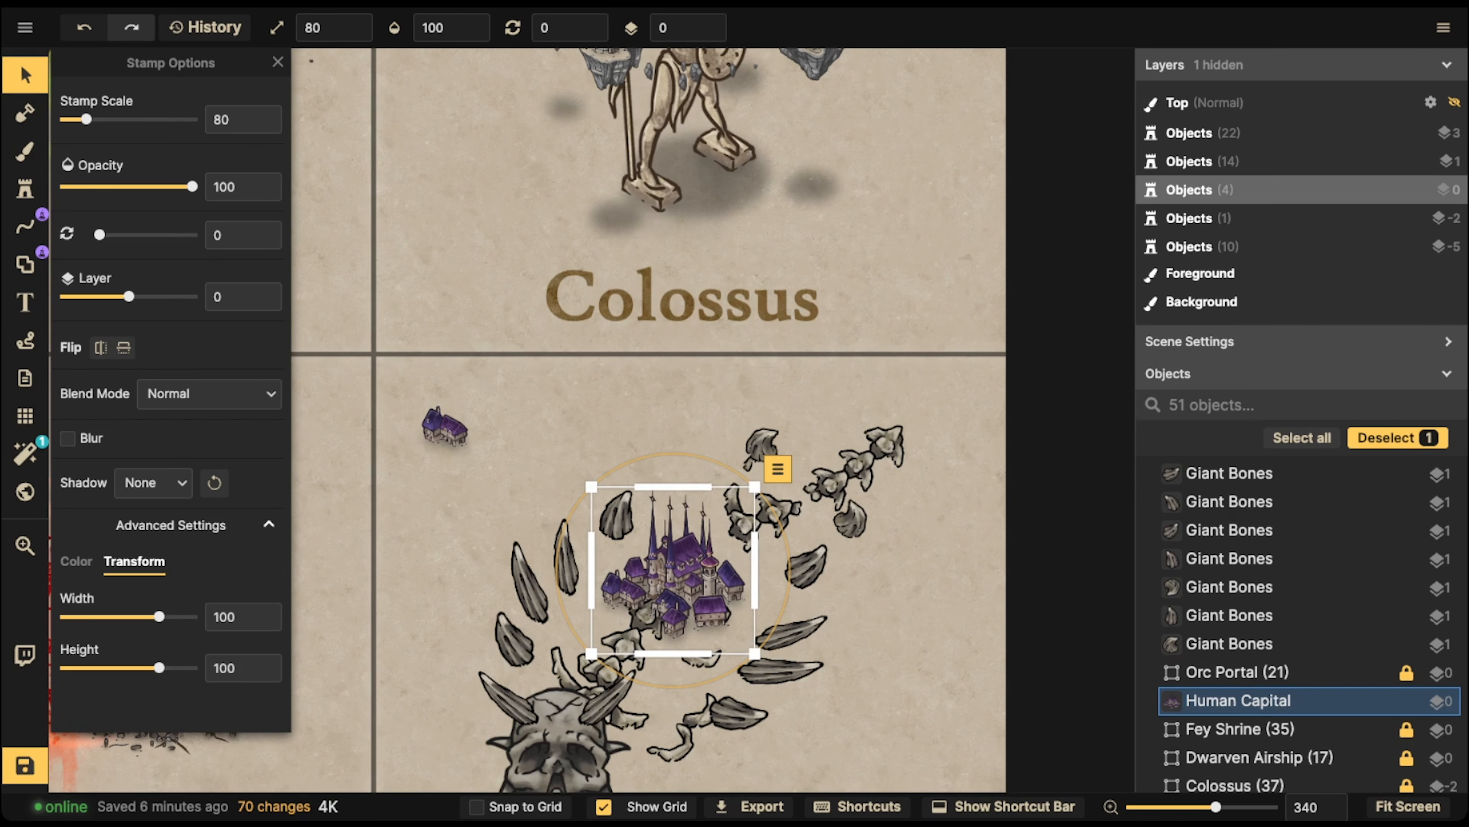
- Enlarge the castle city stamp to scale 100 and reposition it just above the skull, between the ribs
drag(754, 487, 774, 460)
mouse_move(673, 565)
mouse_down()
mouse_move(723, 445)
mouse_move(688, 473)
mouse_up()
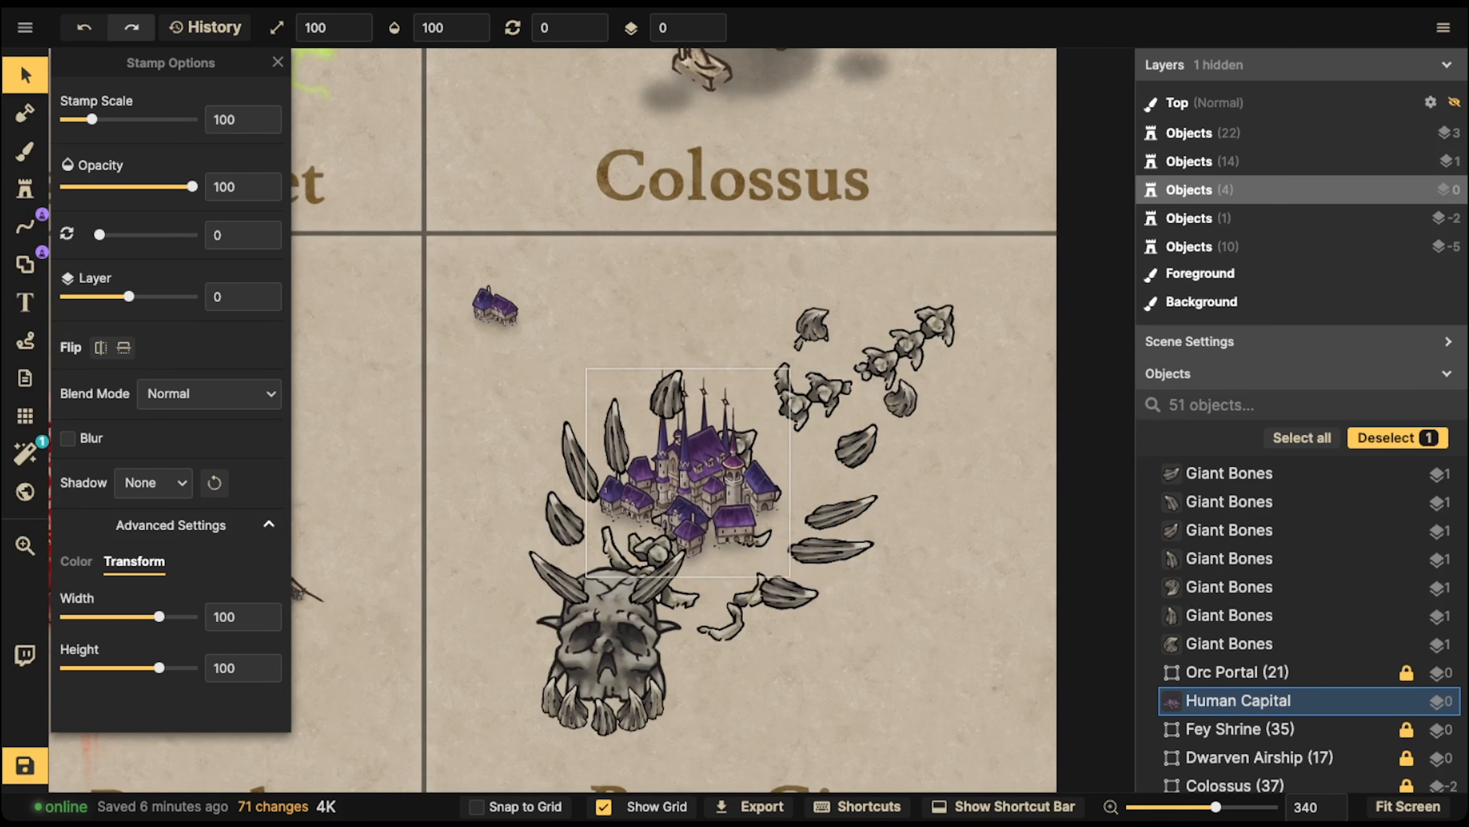
drag(701, 477, 681, 502)
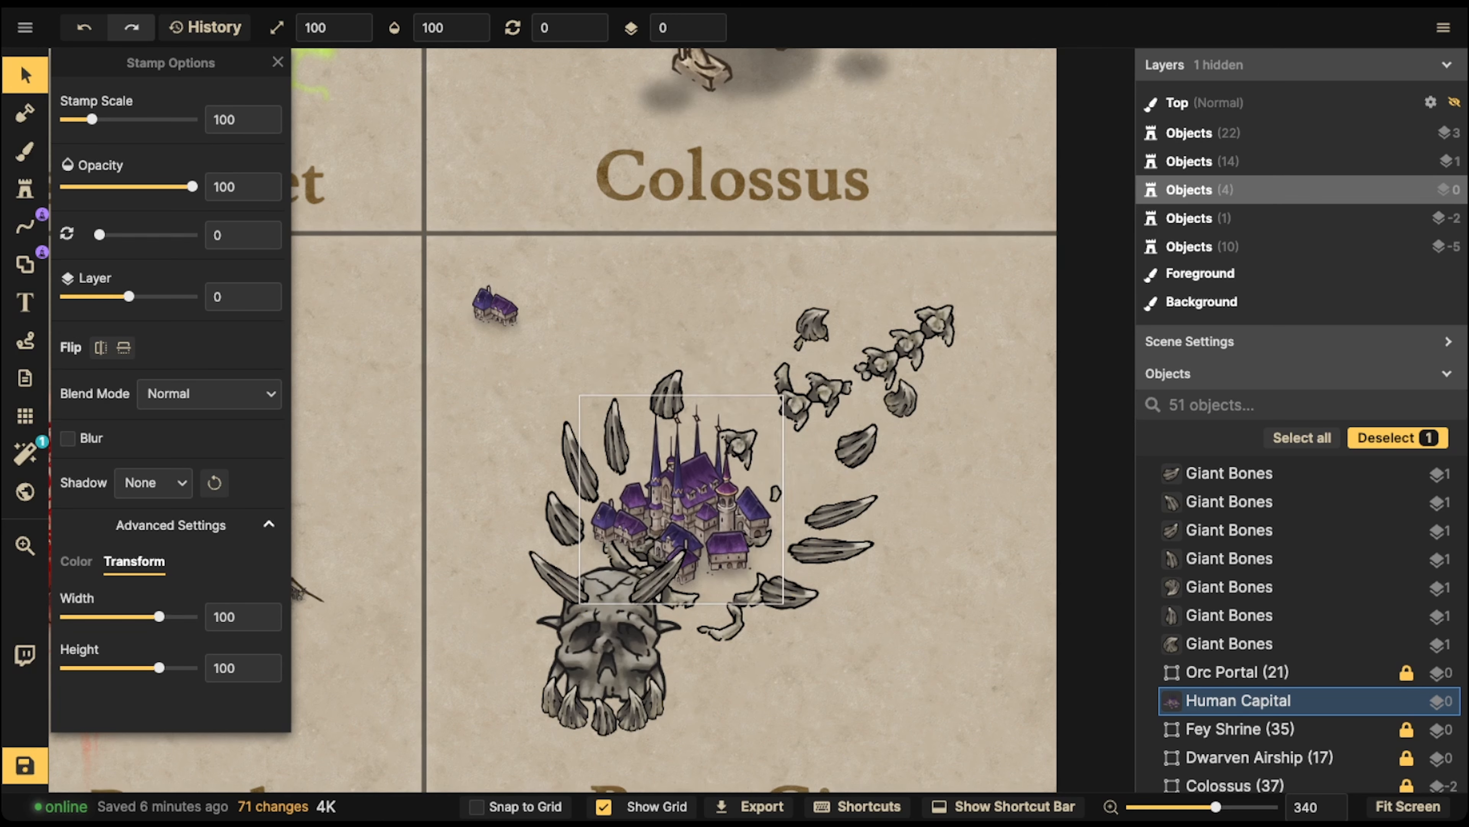
- Delete the giant spine stamp running through the Bone City skeleton
click(901, 399)
click(883, 362)
key(Delete)
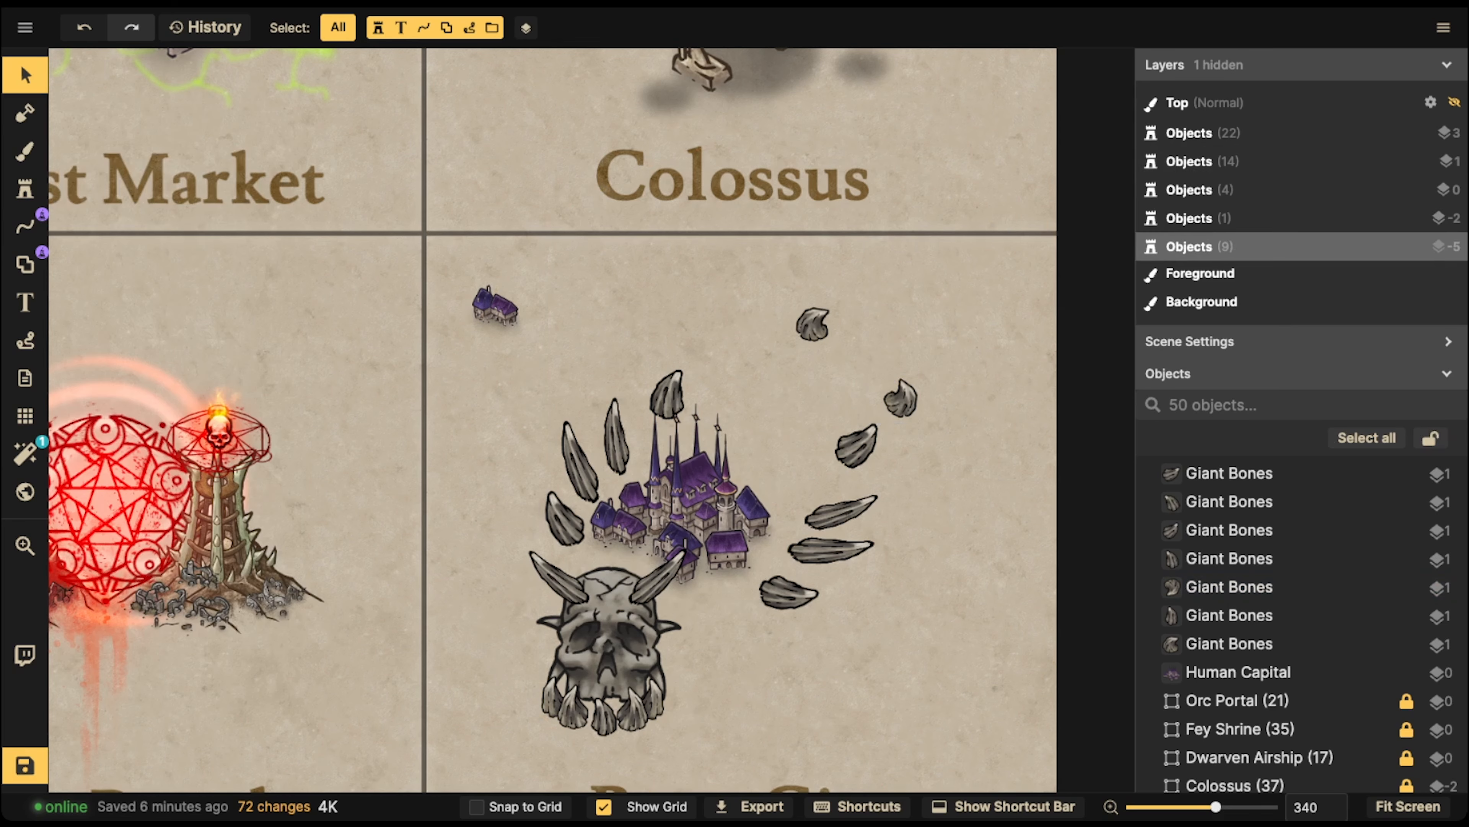
- Shift the castle city slightly up and away from the skull, and move the lone purple building a little toward it
click(683, 499)
drag(682, 499, 705, 480)
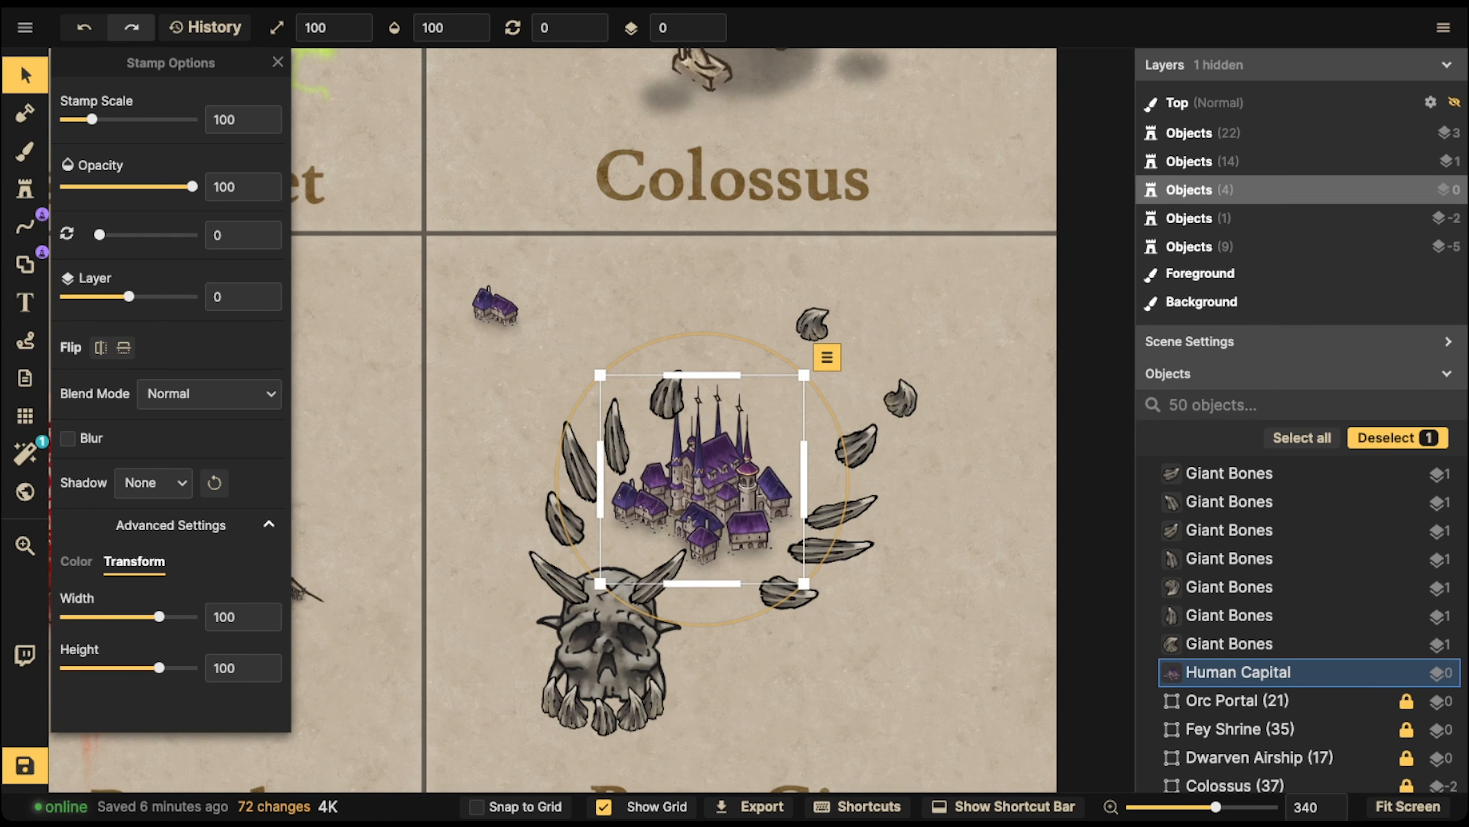
click(495, 305)
drag(494, 306, 524, 344)
- Stamp random purple buildings at scale 80 on layer -5 between the castle's lower left side and the skull's horns
click(25, 189)
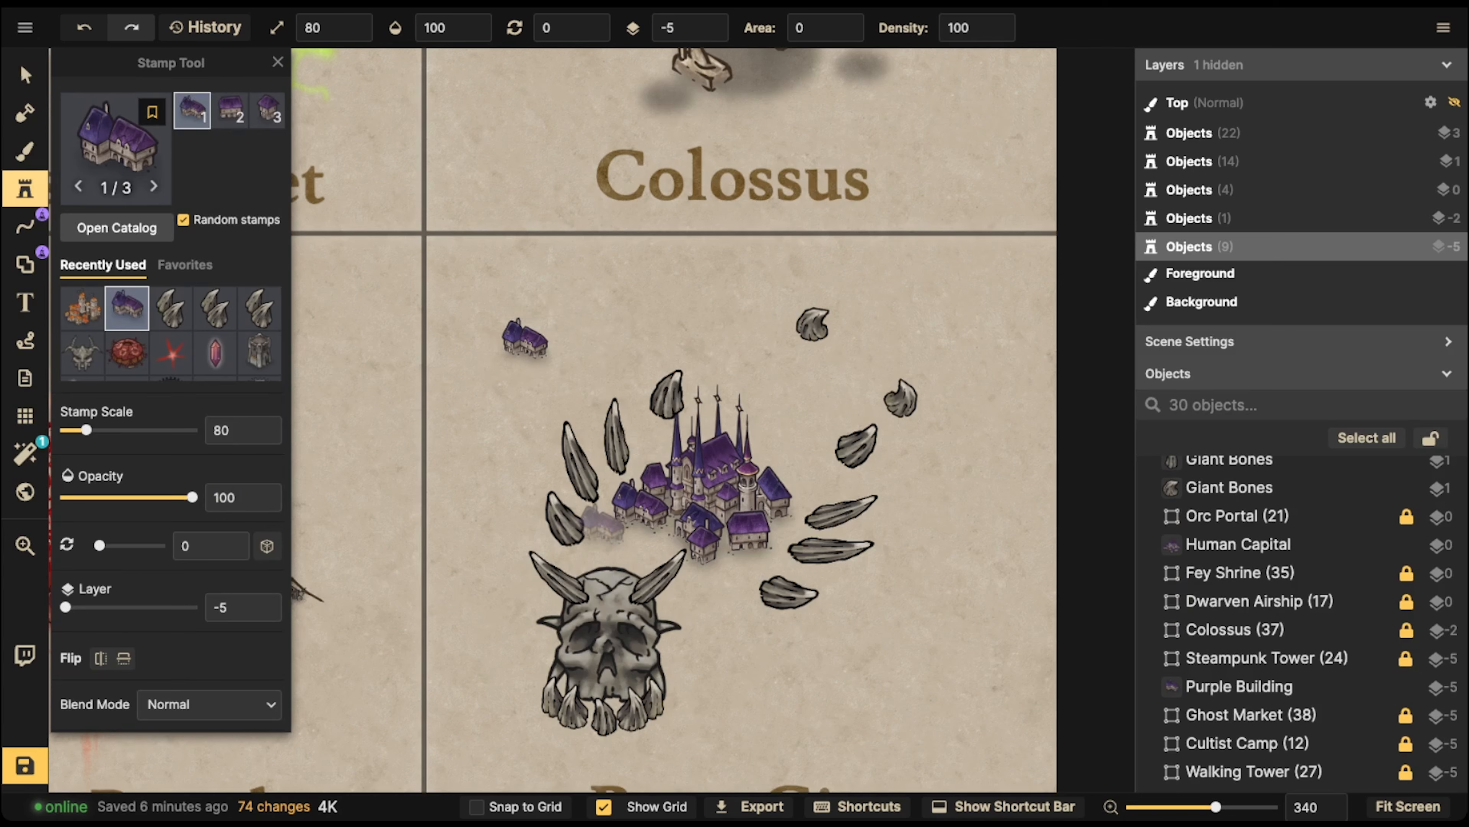
click(615, 529)
click(658, 544)
click(620, 555)
click(573, 557)
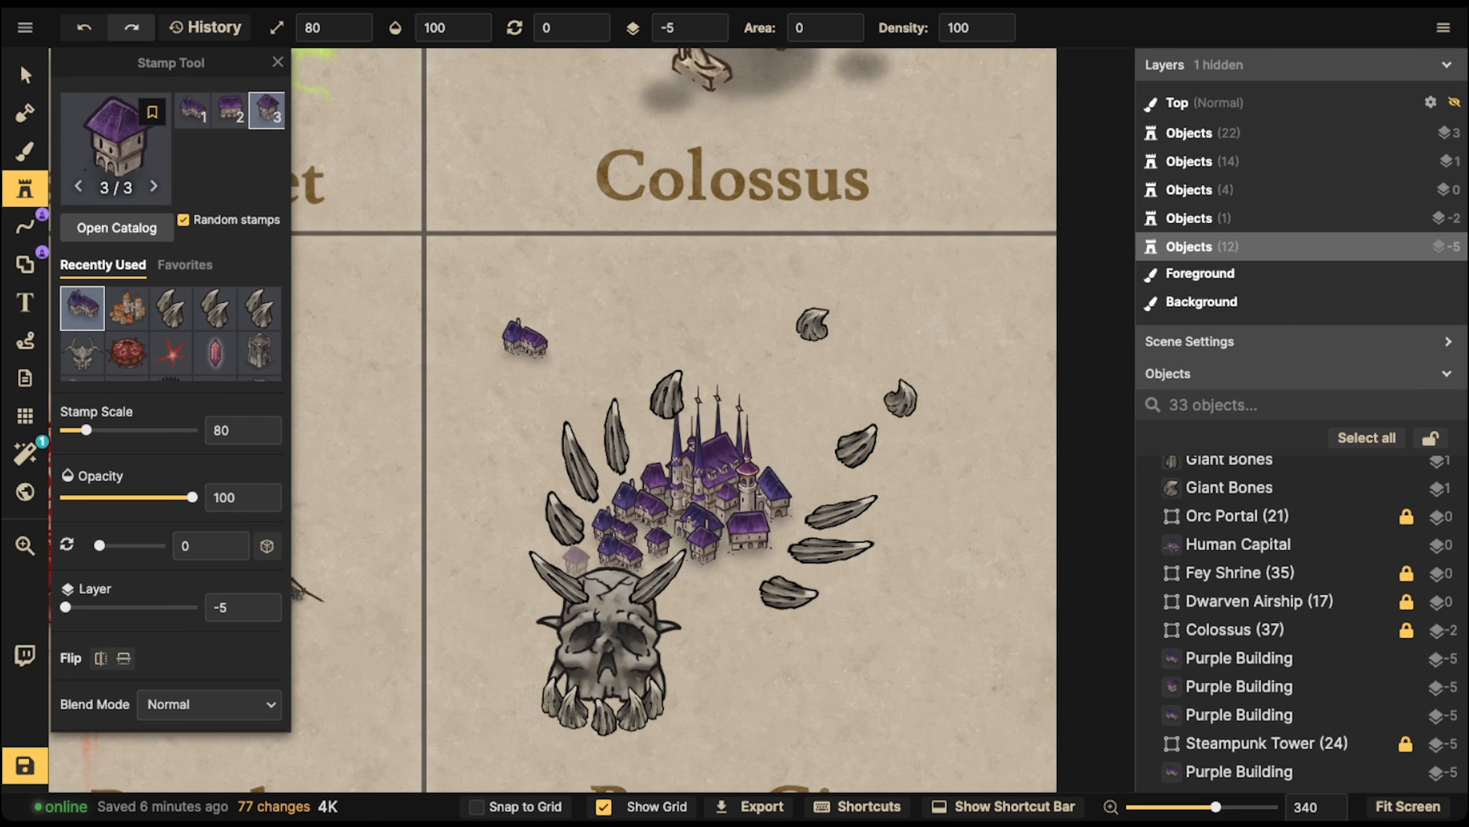
- Add more purple buildings along the castle's lower edge, from behind the skull to the lowest right rib
click(649, 576)
click(682, 581)
click(736, 577)
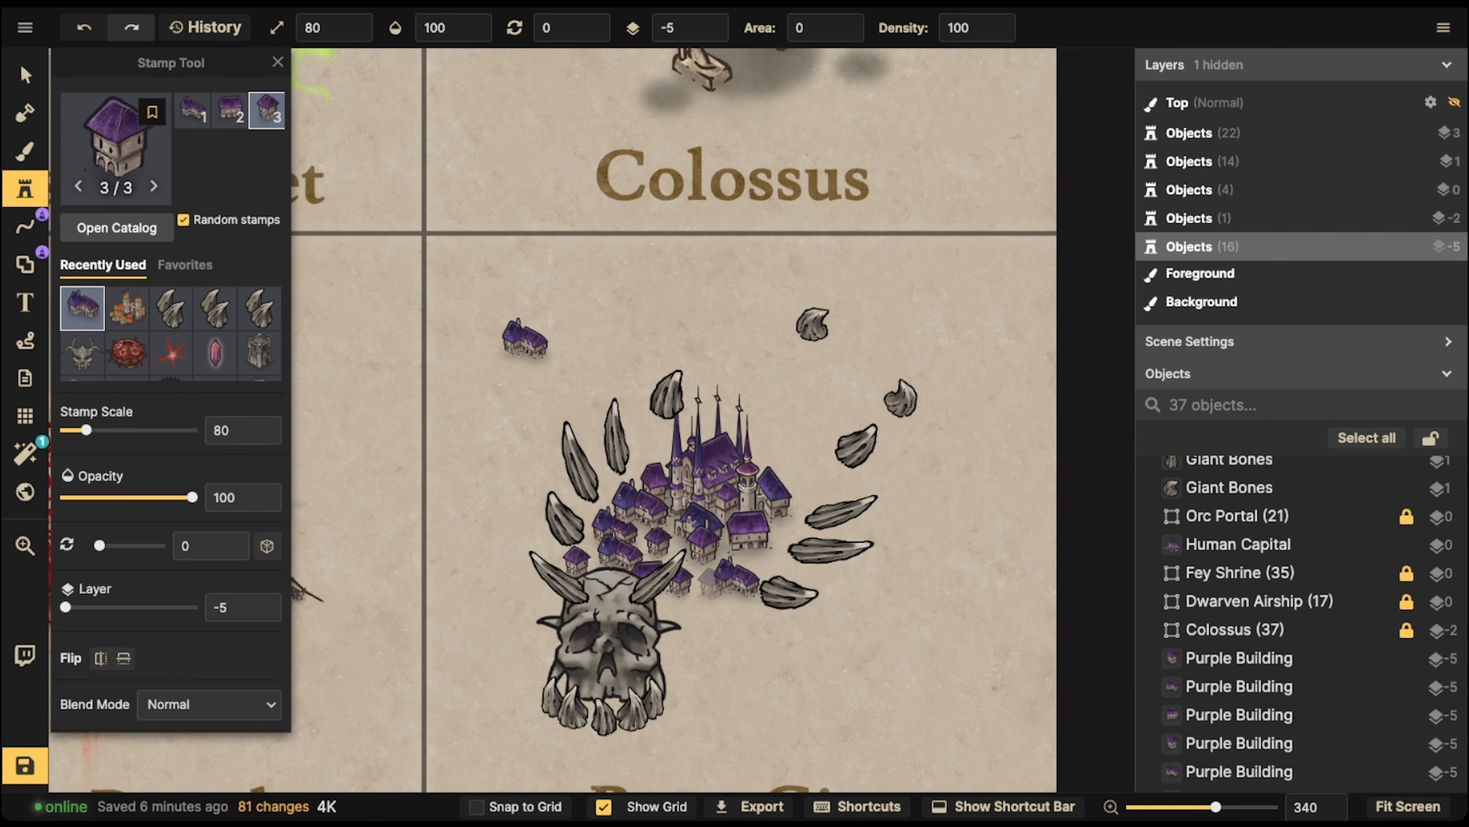
click(709, 581)
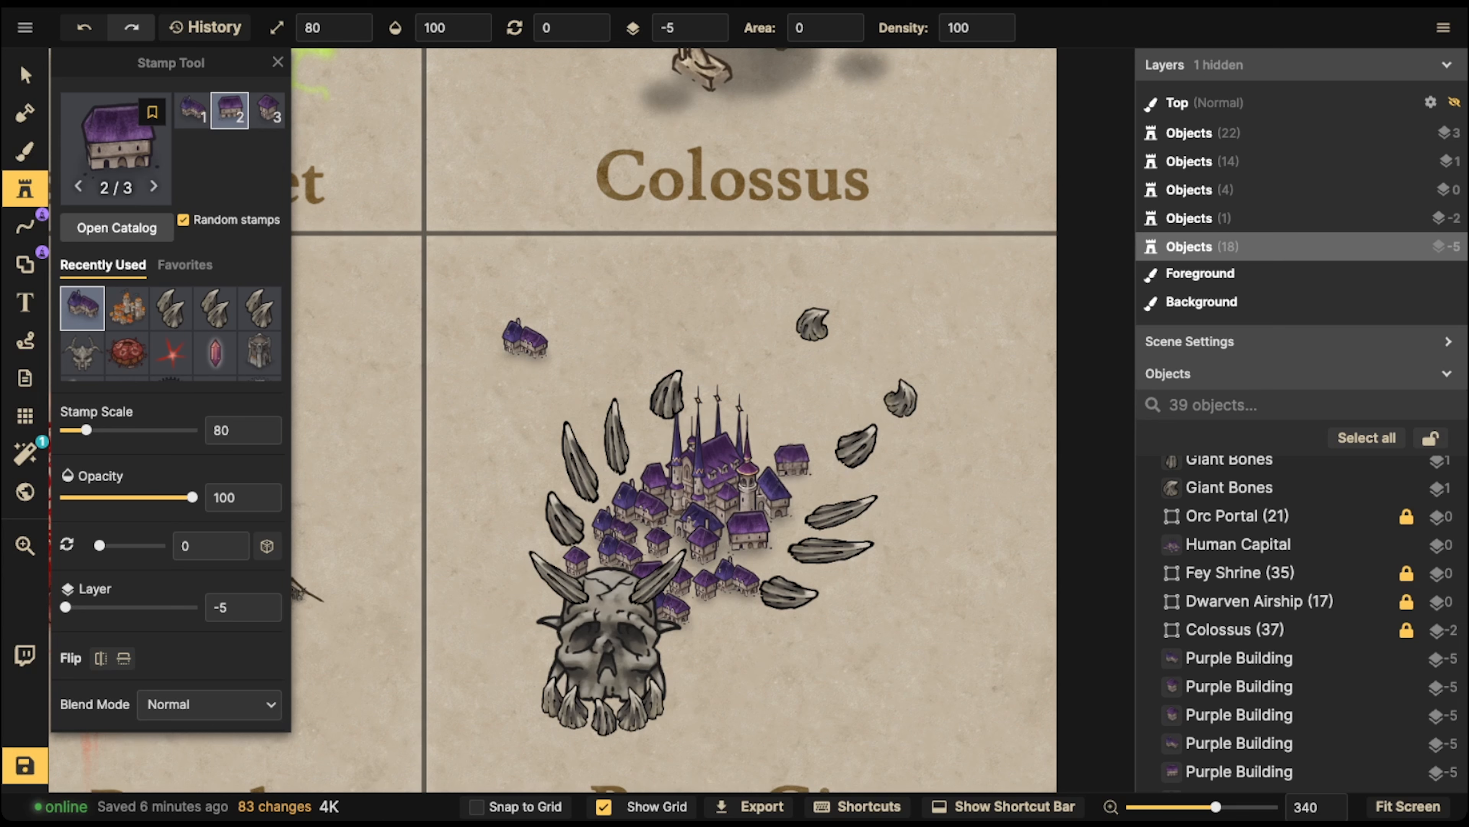
- Surround the castle's right side, spires and upper left side with more purple buildings
click(792, 459)
click(744, 407)
click(756, 431)
click(782, 417)
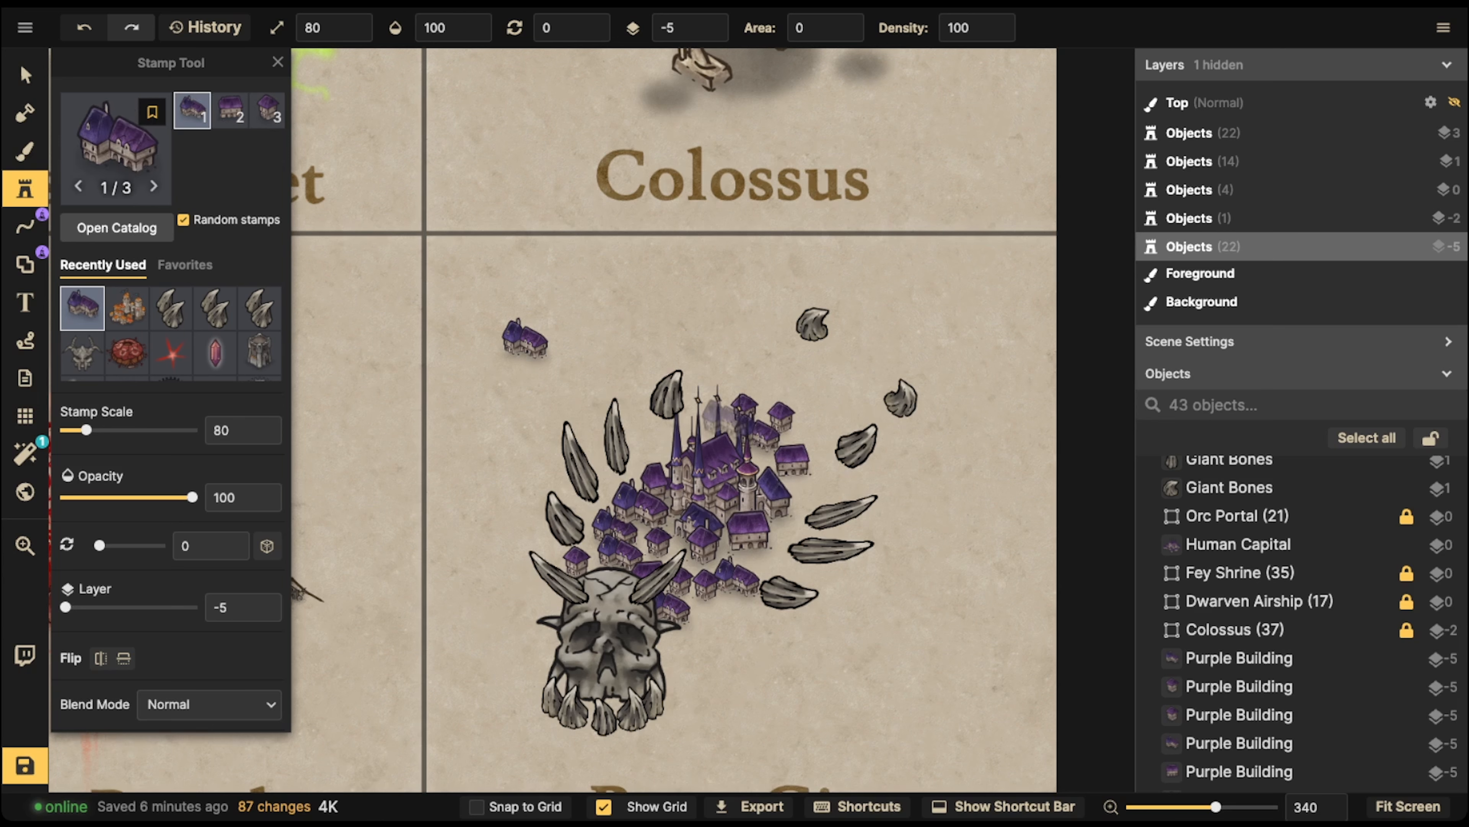
click(717, 416)
click(635, 468)
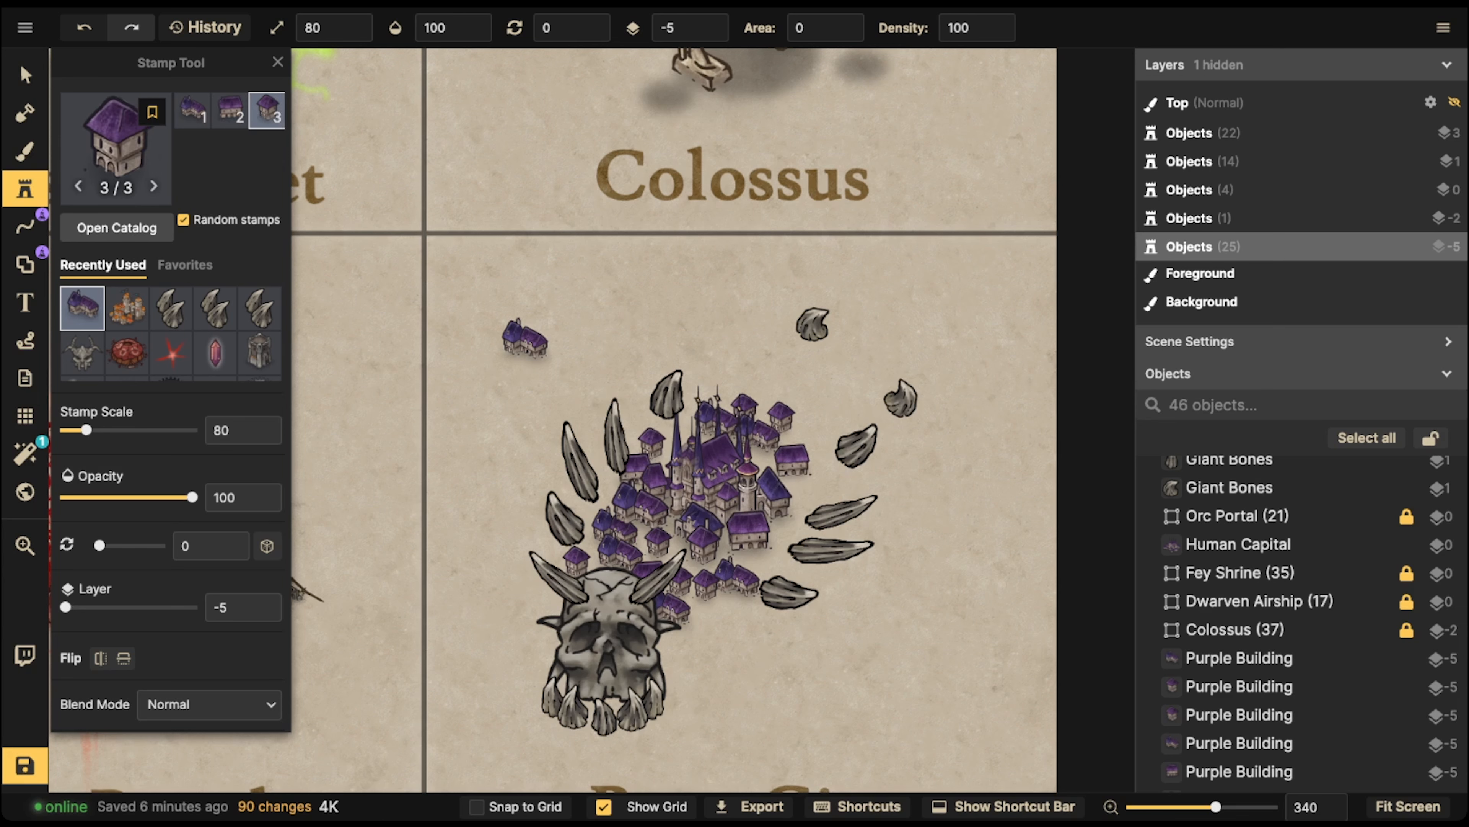
- Select the four left rib bones and lower them together to layer -3
click(25, 75)
click(683, 430)
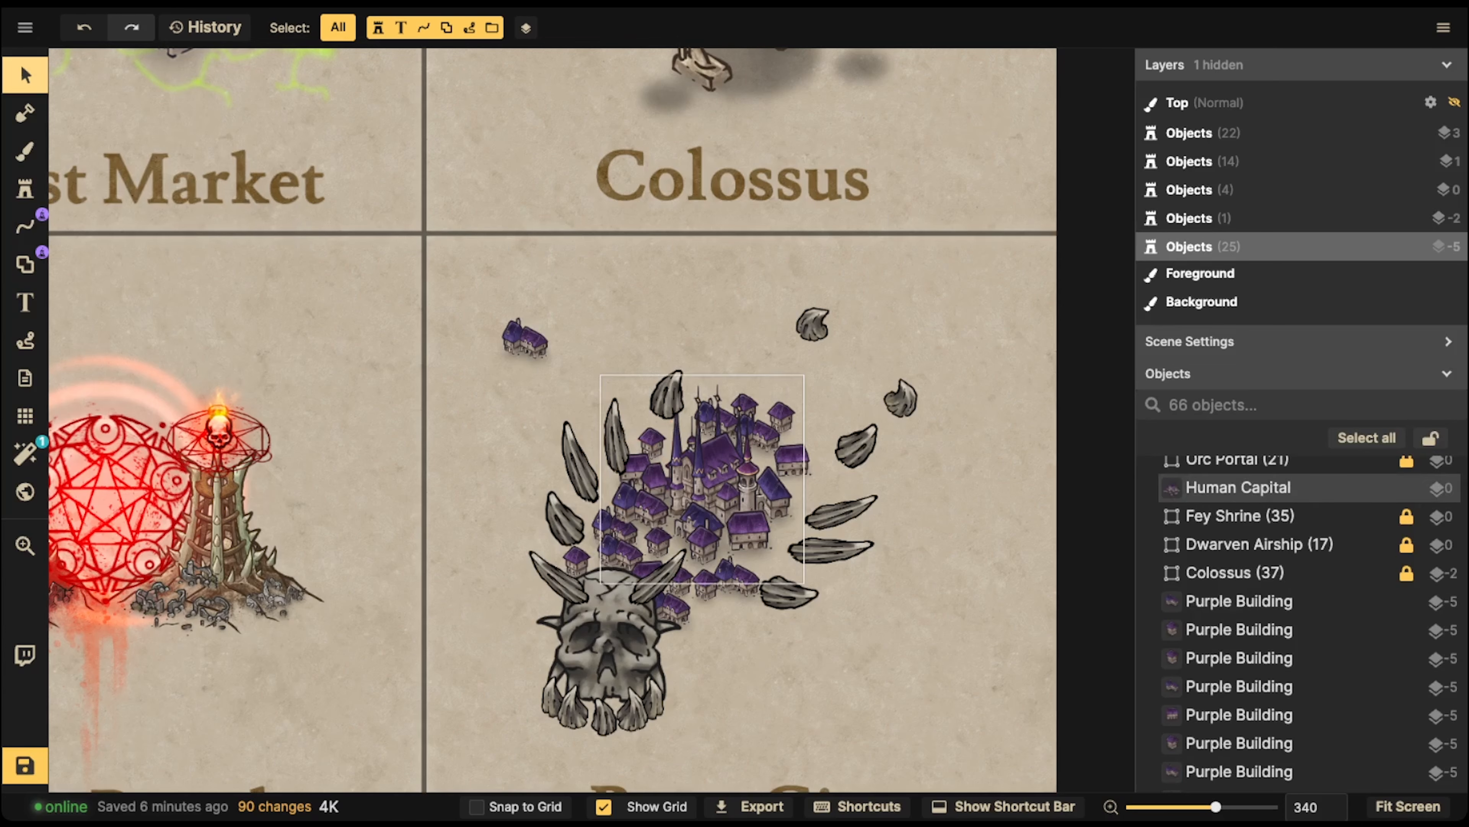
click(668, 397)
shift+click(616, 440)
shift+click(581, 464)
shift+click(566, 519)
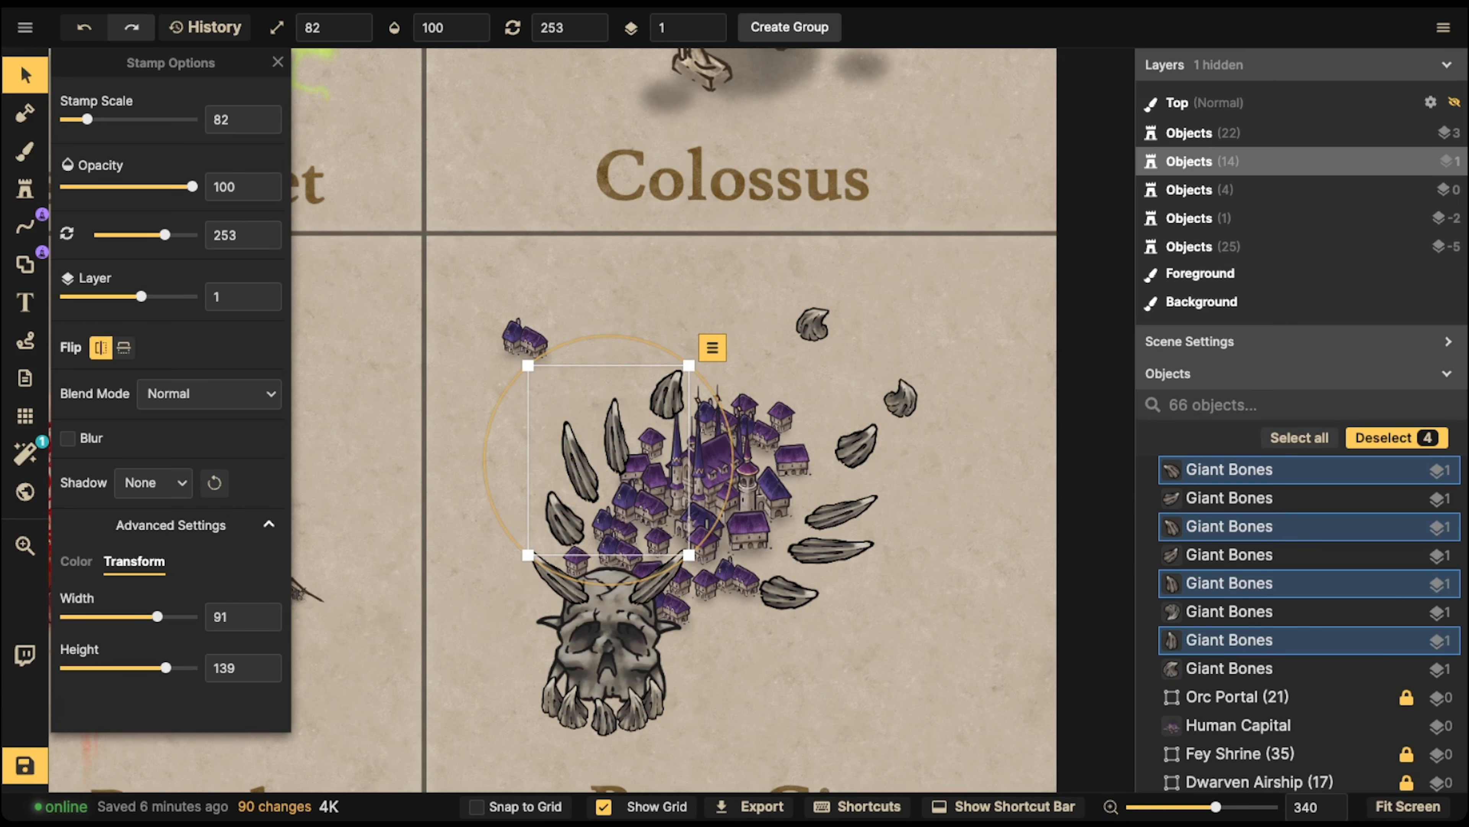
click(717, 32)
click(716, 32)
click(717, 32)
click(717, 32)
click(625, 307)
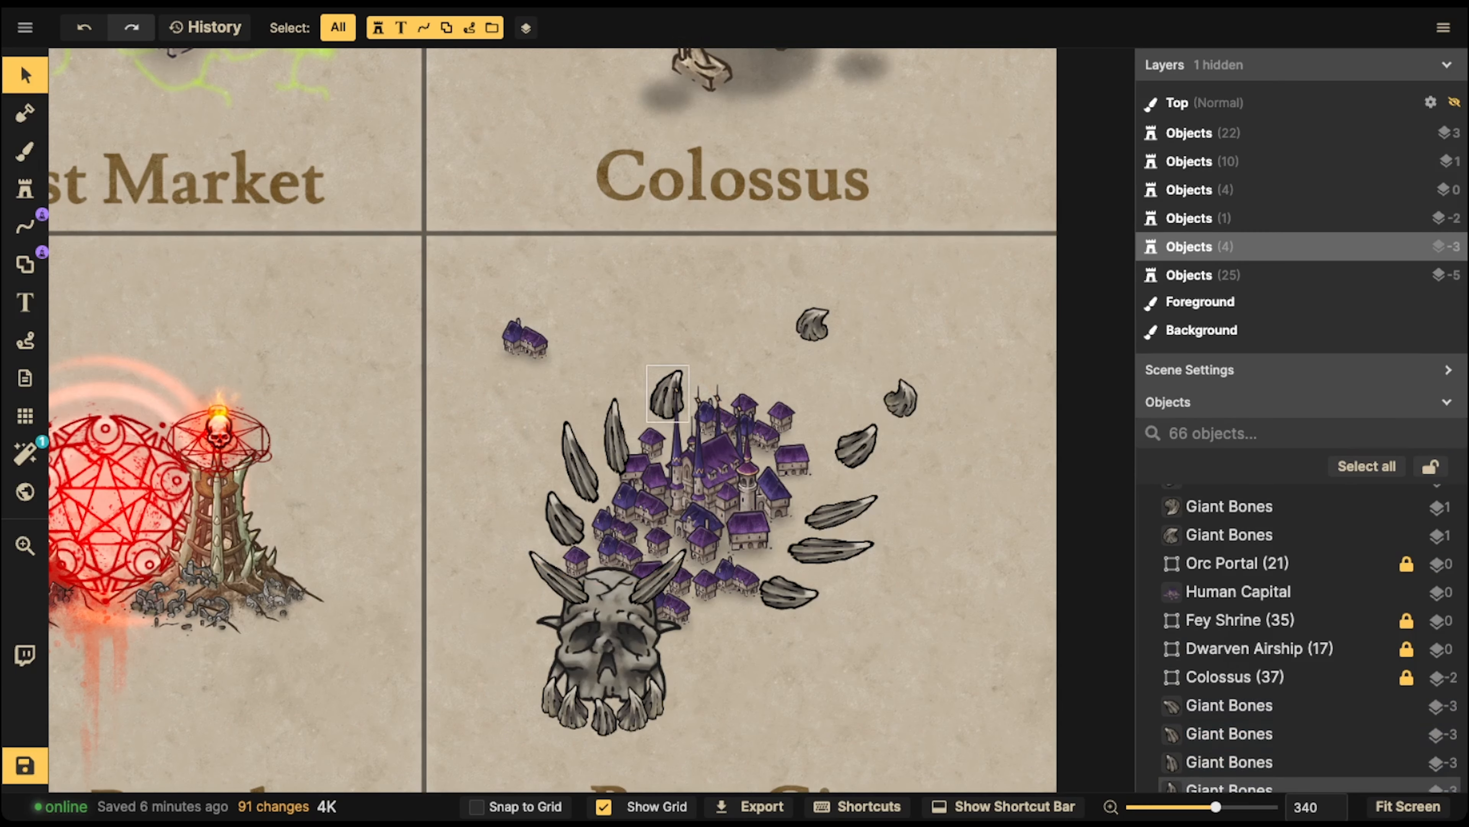
- Lower the two uppermost left rib bones to layer -5 and nudge the small purple building between them upward
click(616, 439)
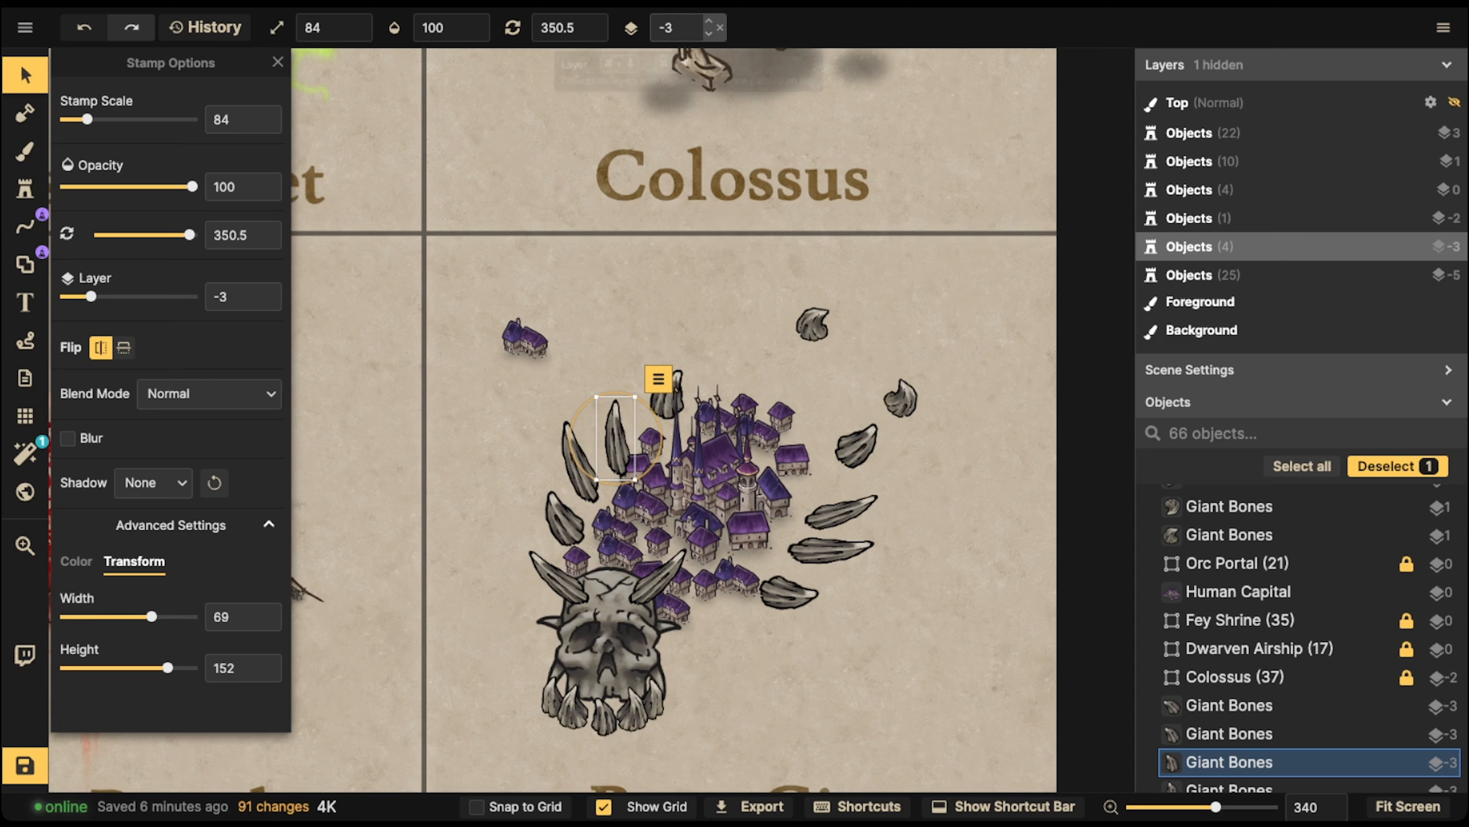
click(716, 32)
click(717, 32)
click(677, 318)
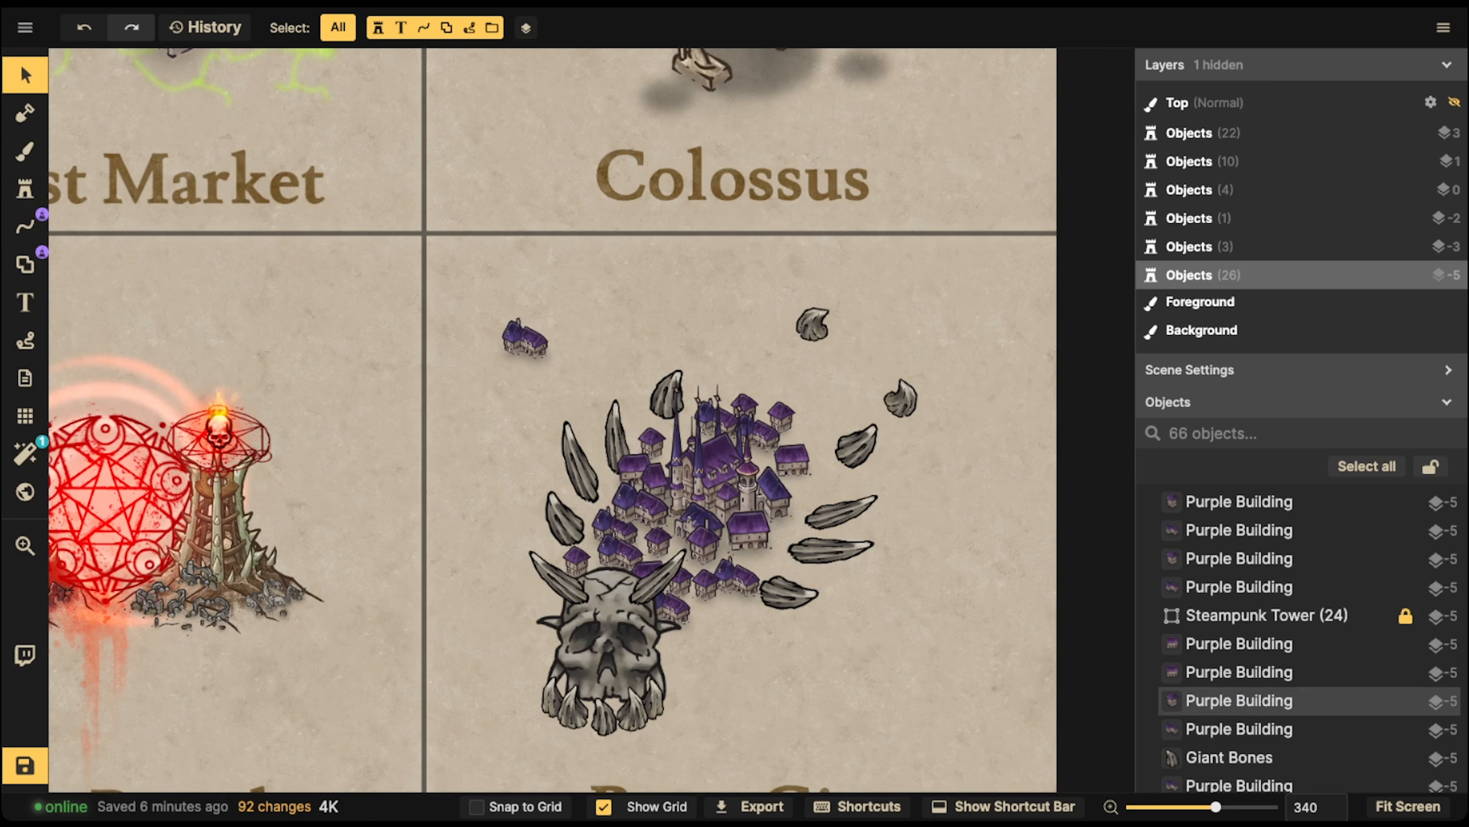
drag(652, 445, 657, 429)
click(668, 397)
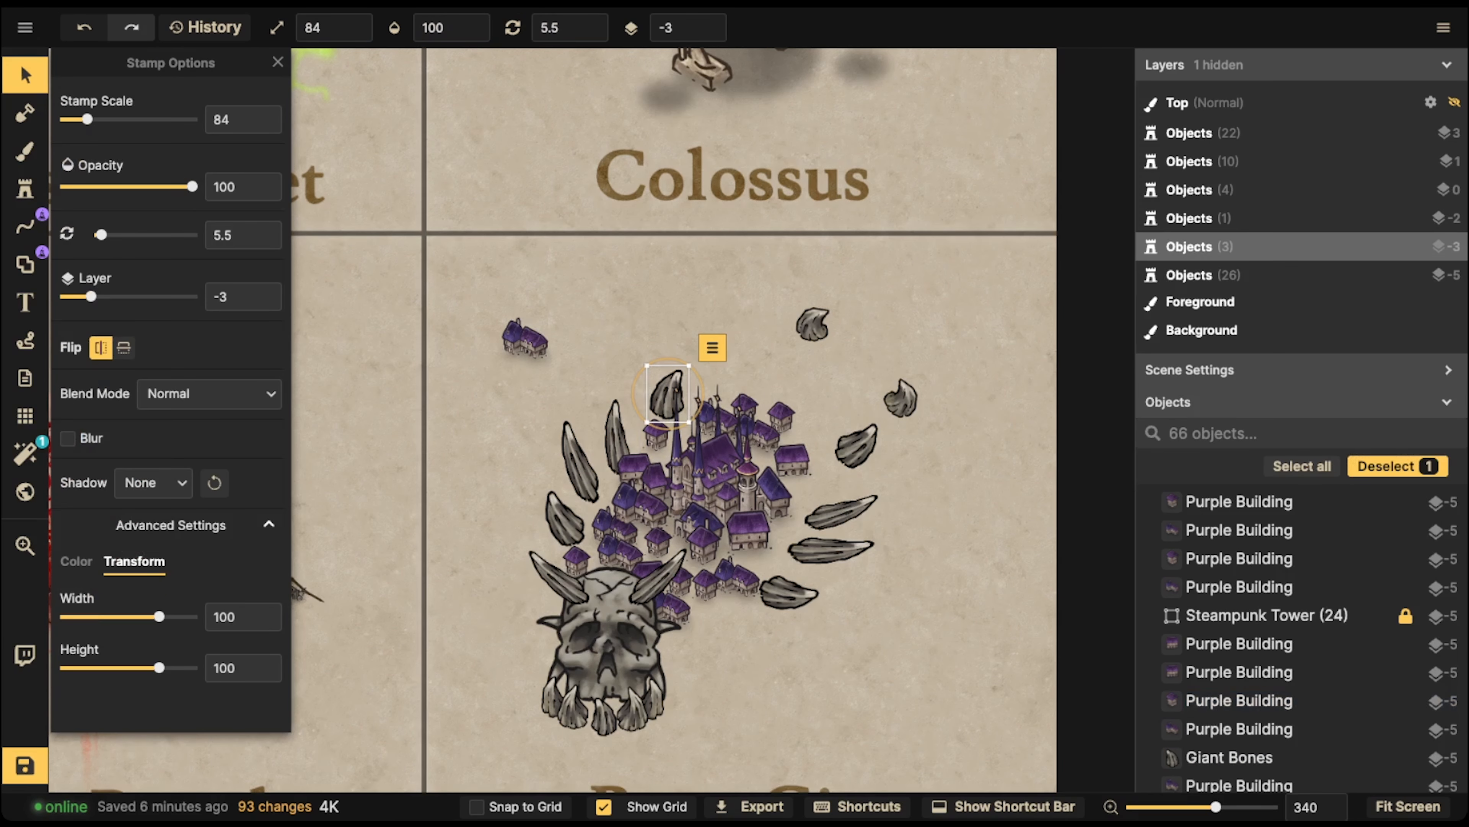
click(716, 32)
click(716, 32)
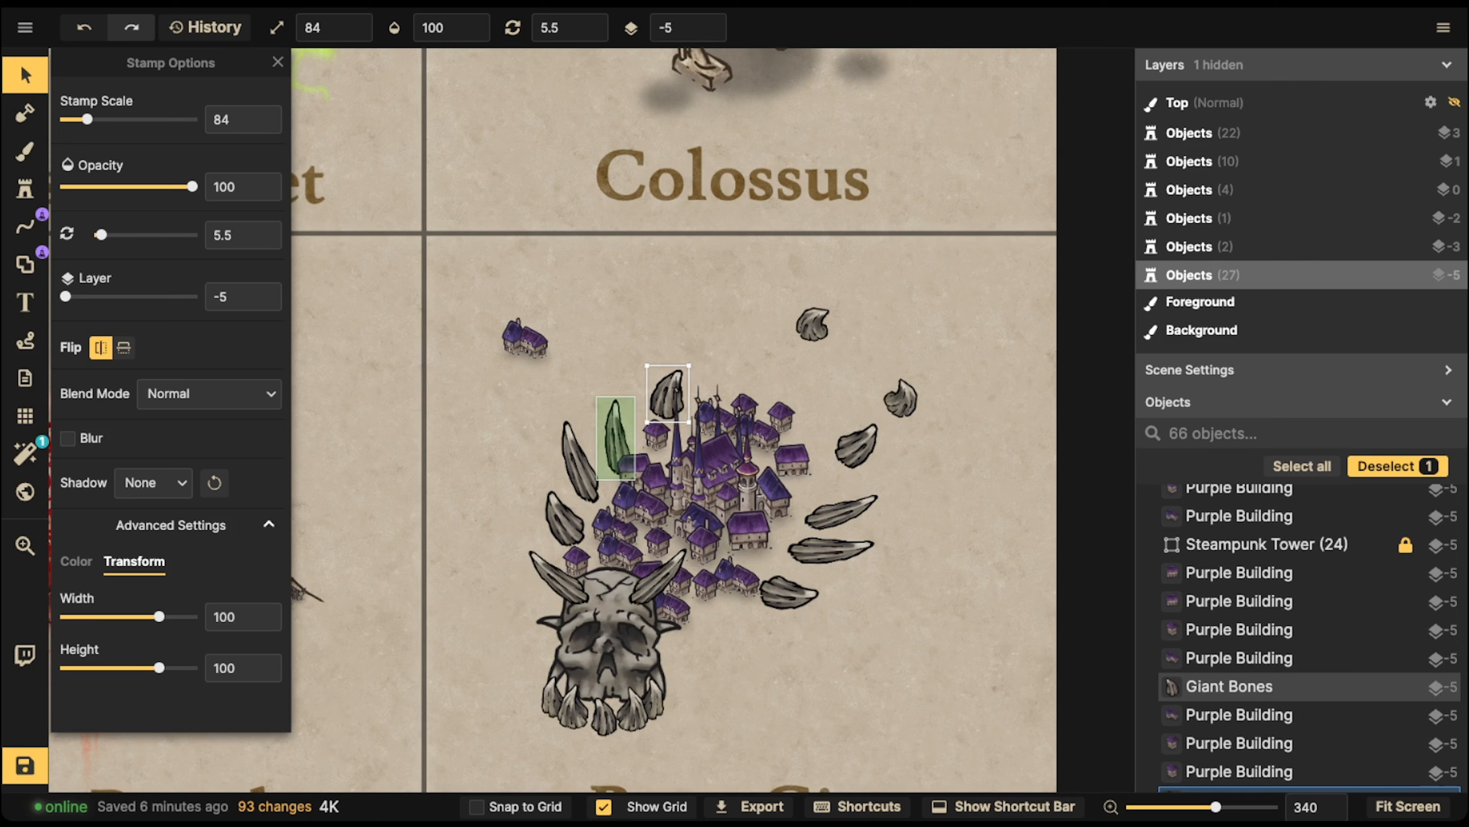
- Bring the remaining left rib bones down to layer -5 and nudge the purple building beside them slightly toward the castle
shift+click(617, 443)
shift+click(581, 469)
shift+click(566, 519)
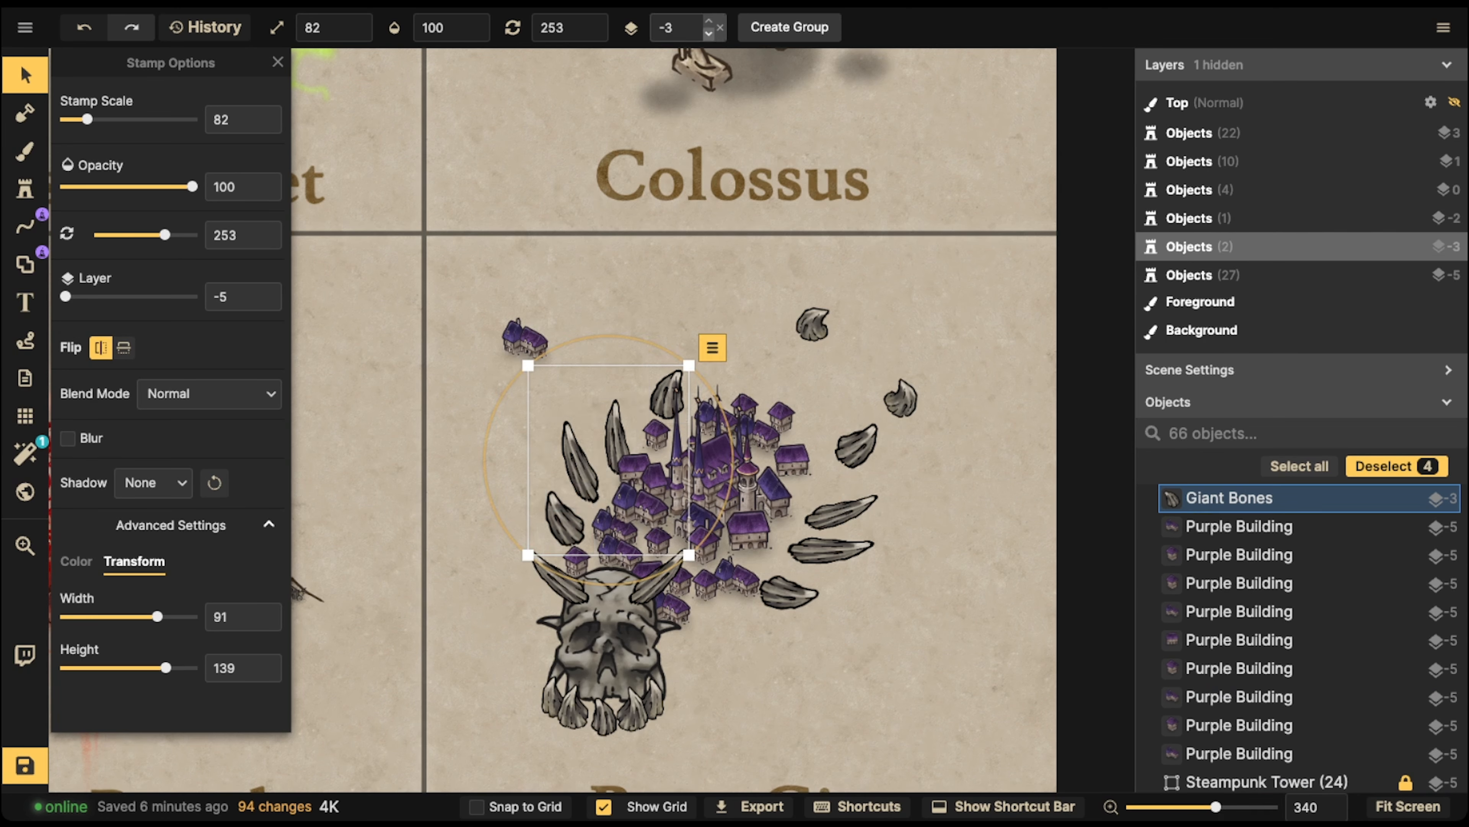
click(709, 34)
click(709, 34)
click(674, 313)
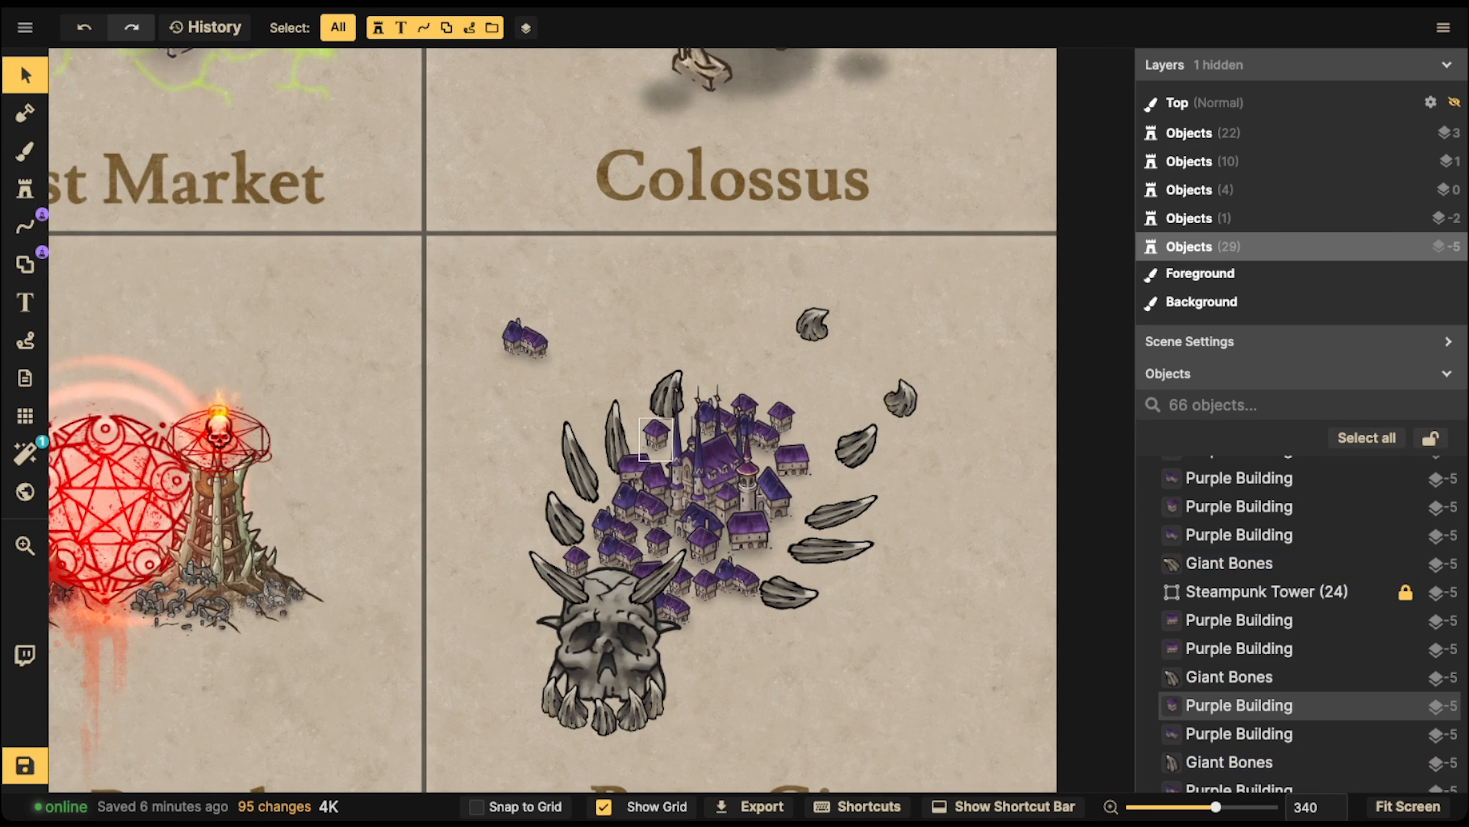
drag(635, 465, 642, 462)
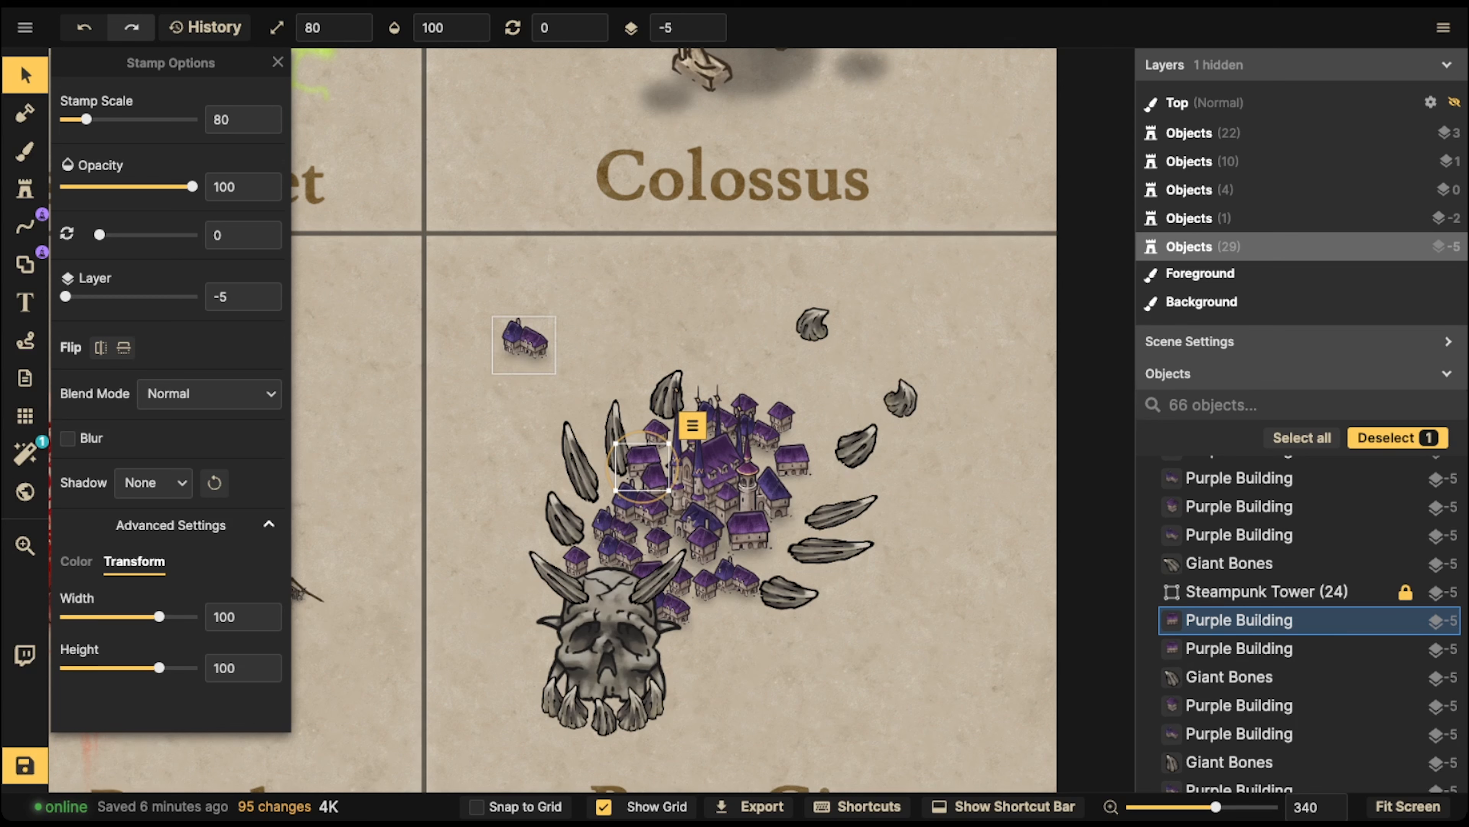
- Stamp a chain of purple buildings from the castle's upper right side toward the uppermost vertebra bones
key(s)
click(802, 415)
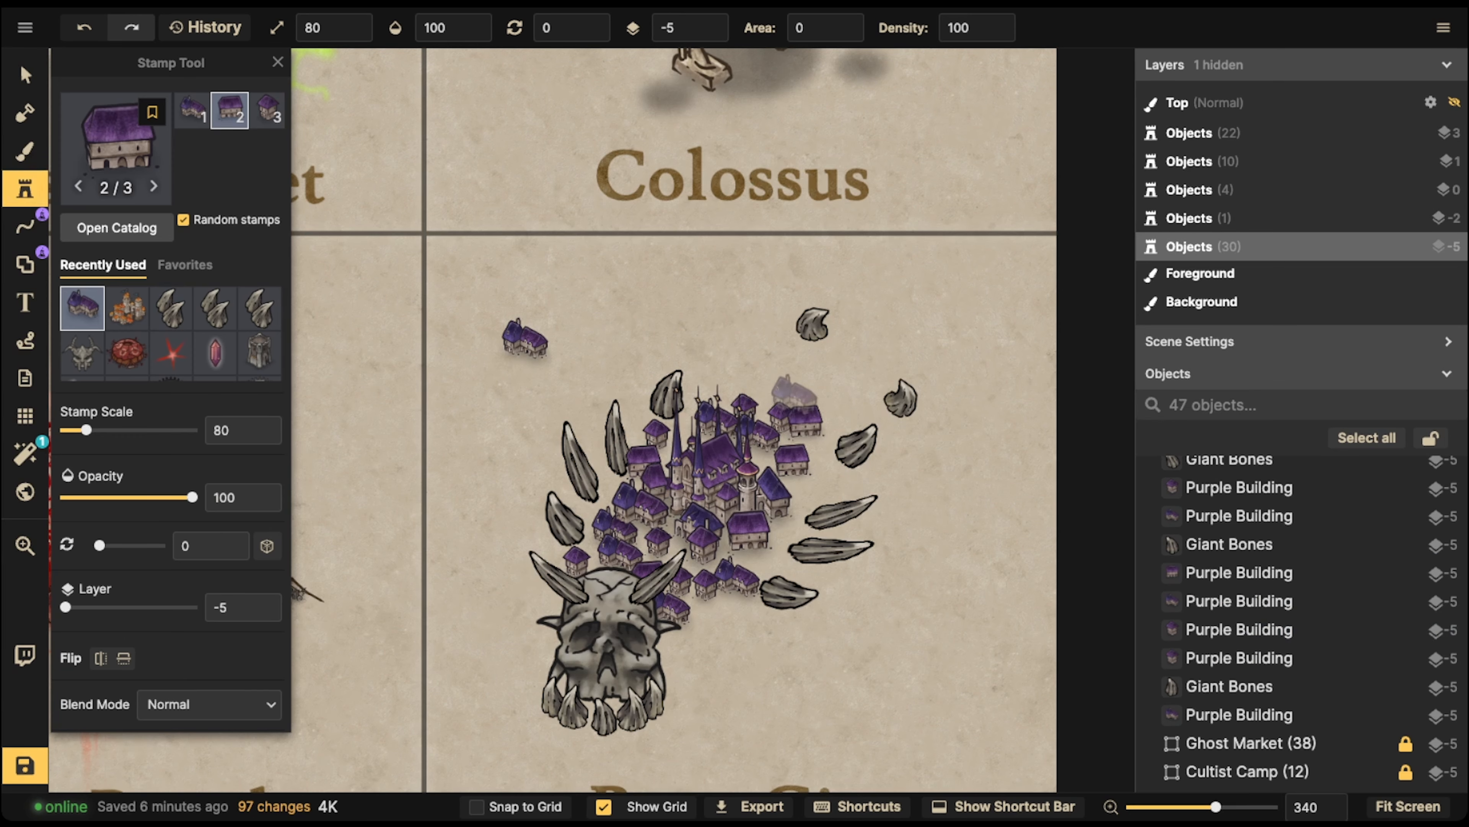
click(775, 383)
click(794, 387)
click(816, 386)
click(841, 378)
click(849, 359)
click(868, 347)
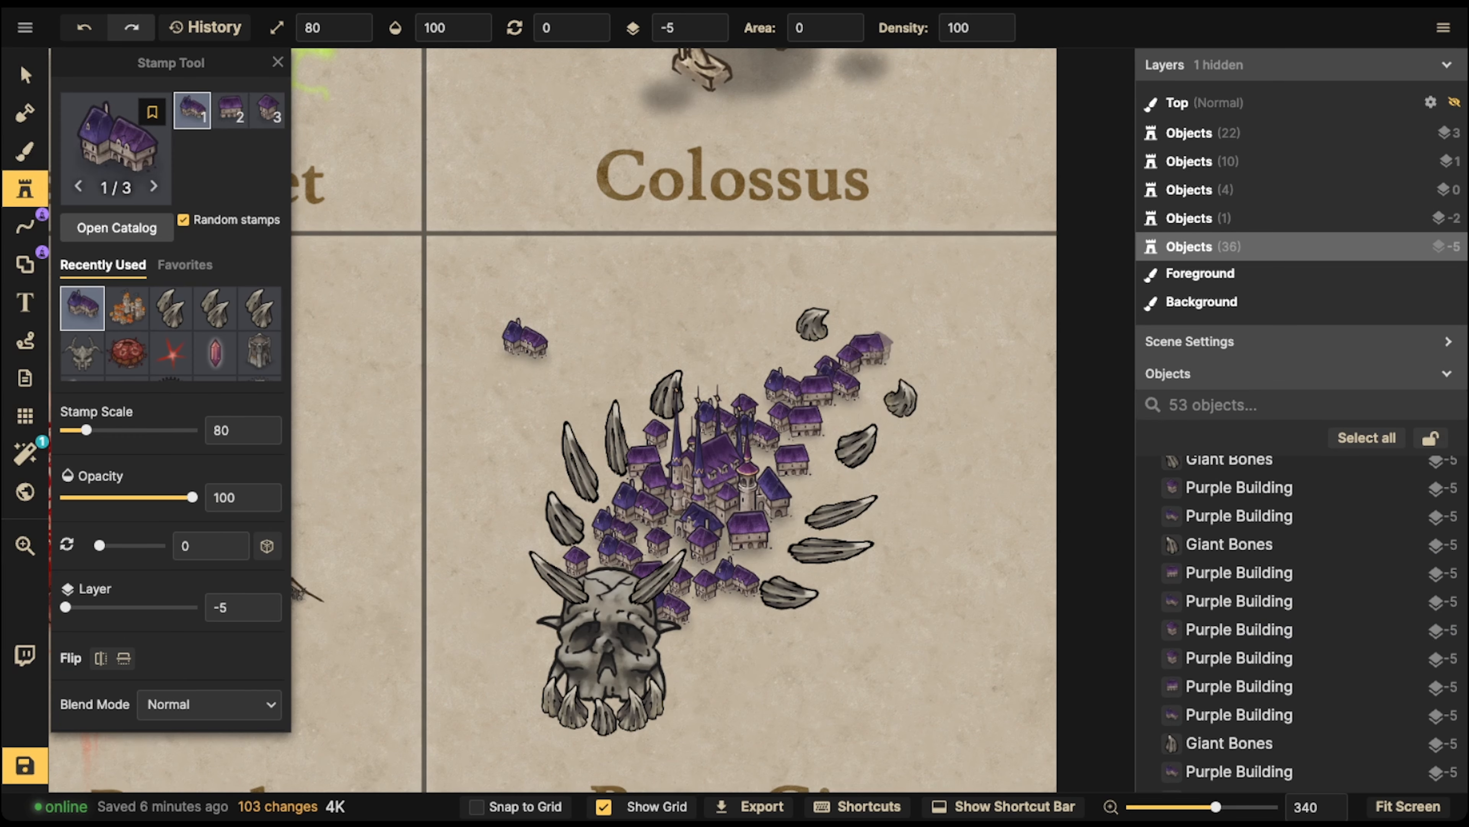
- Continue the purple buildings in a curved tail across the upper right of the Bone City cell and down its right edge
click(901, 342)
click(943, 346)
click(1001, 398)
click(1024, 405)
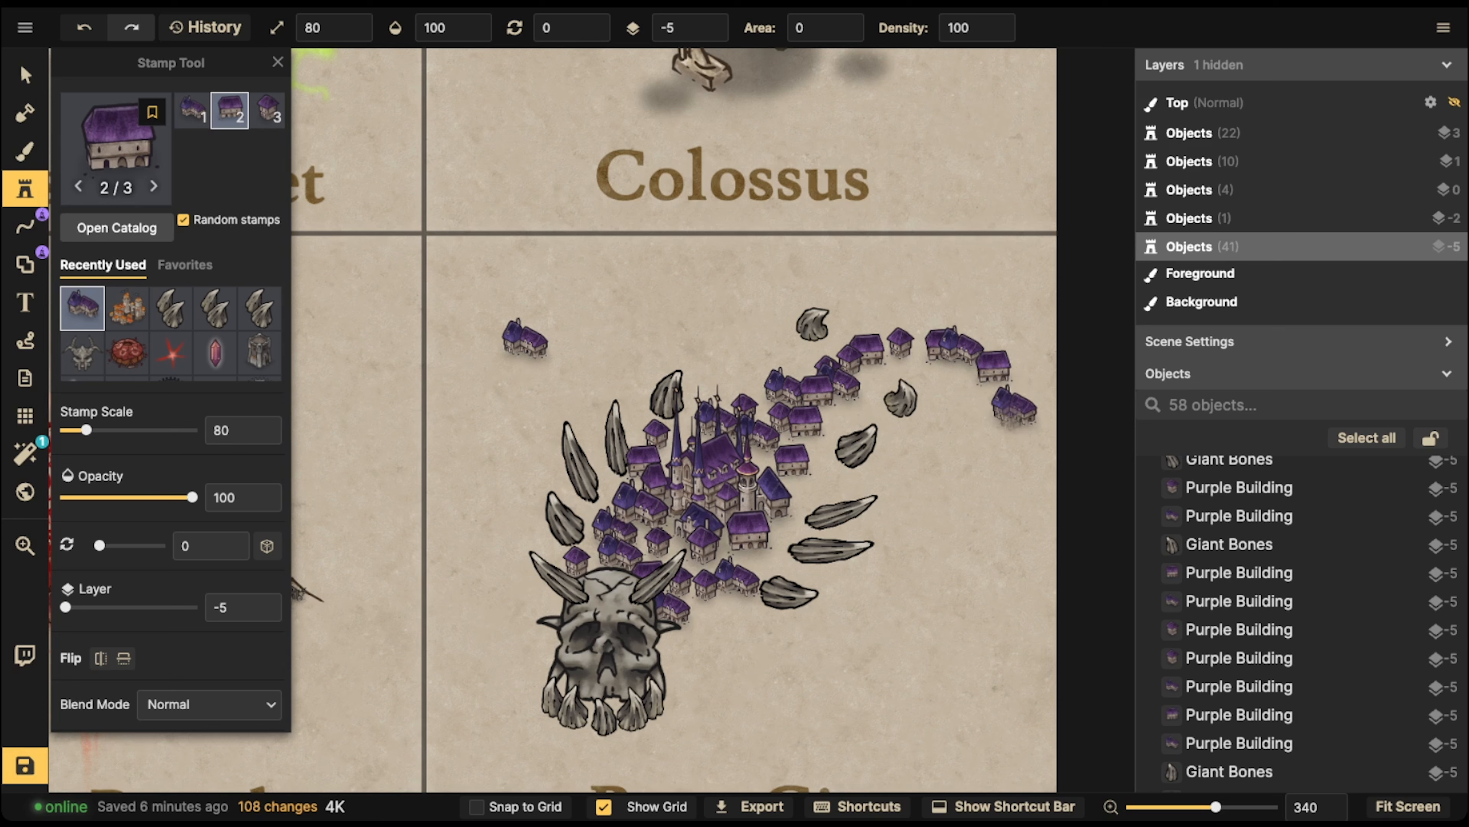
click(1010, 412)
click(982, 417)
click(1016, 436)
click(1003, 451)
click(1000, 485)
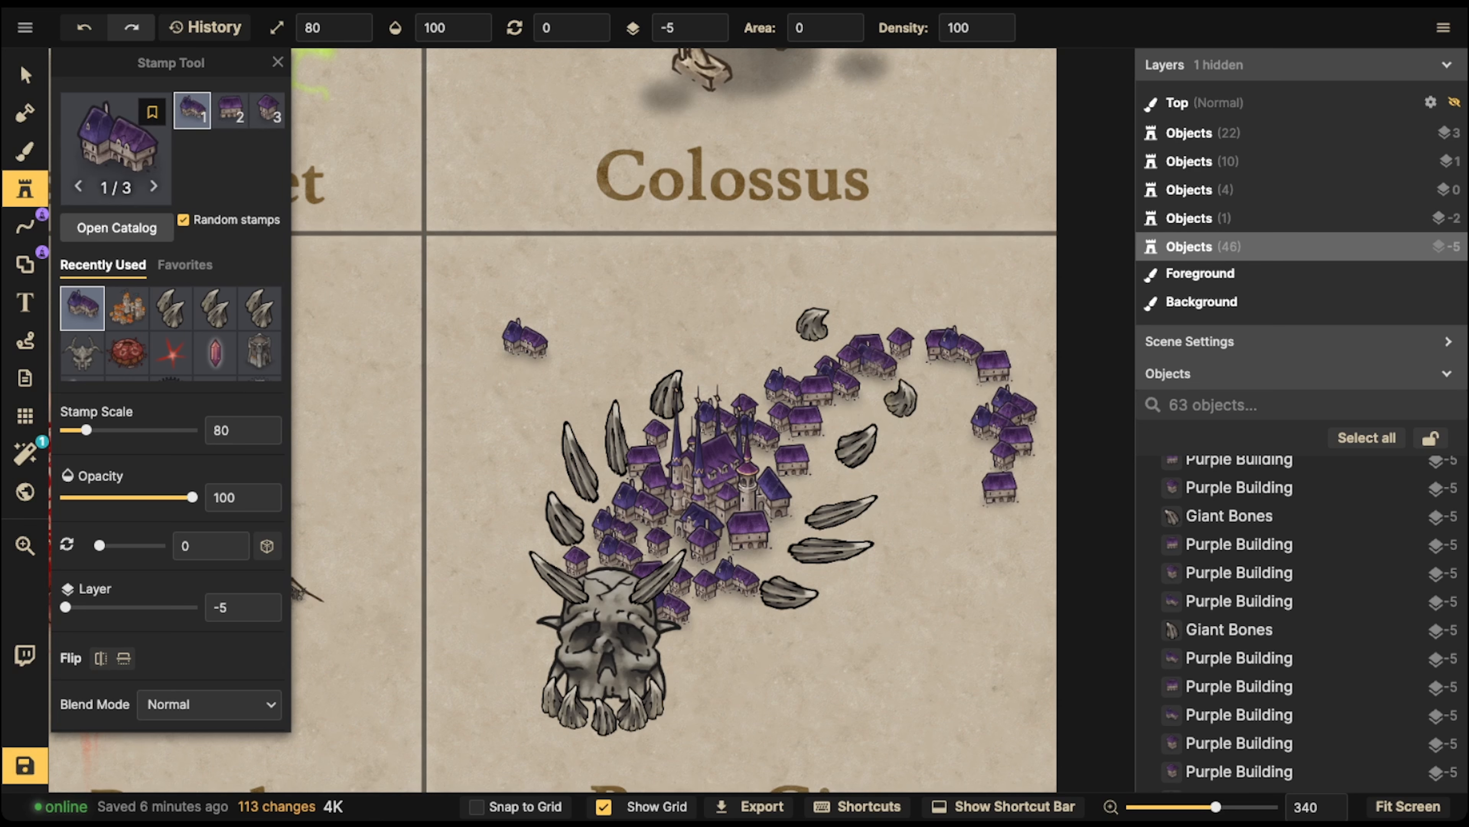
- Fill the gaps around the two upper right bones with additional purple buildings to thicken the chain
click(813, 352)
click(792, 358)
click(789, 433)
click(801, 432)
click(825, 435)
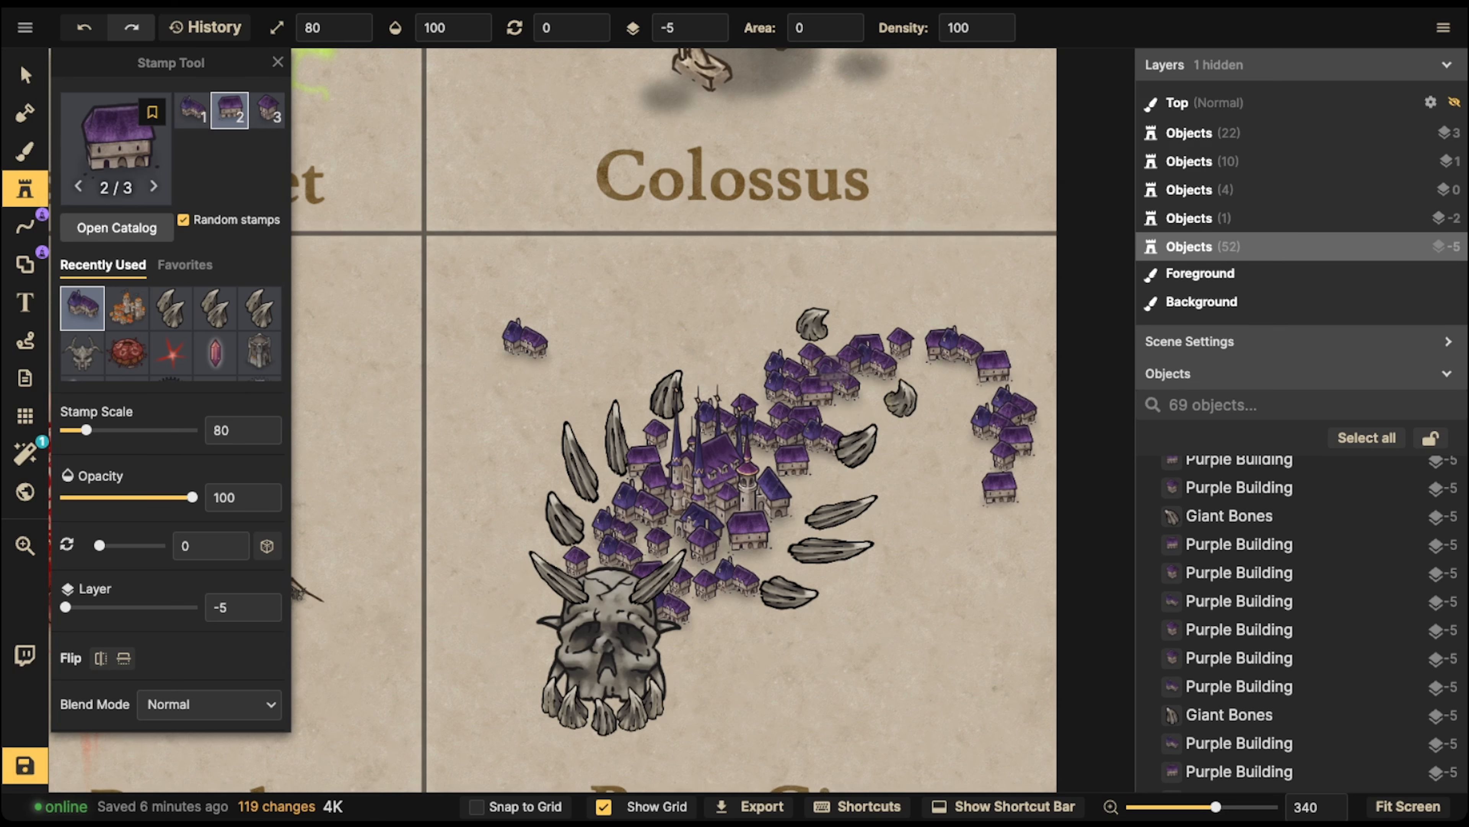
- Thicken the top of the building tail and extend its lower end down the cell's right edge with more purple buildings
click(840, 391)
click(858, 333)
click(924, 323)
click(952, 361)
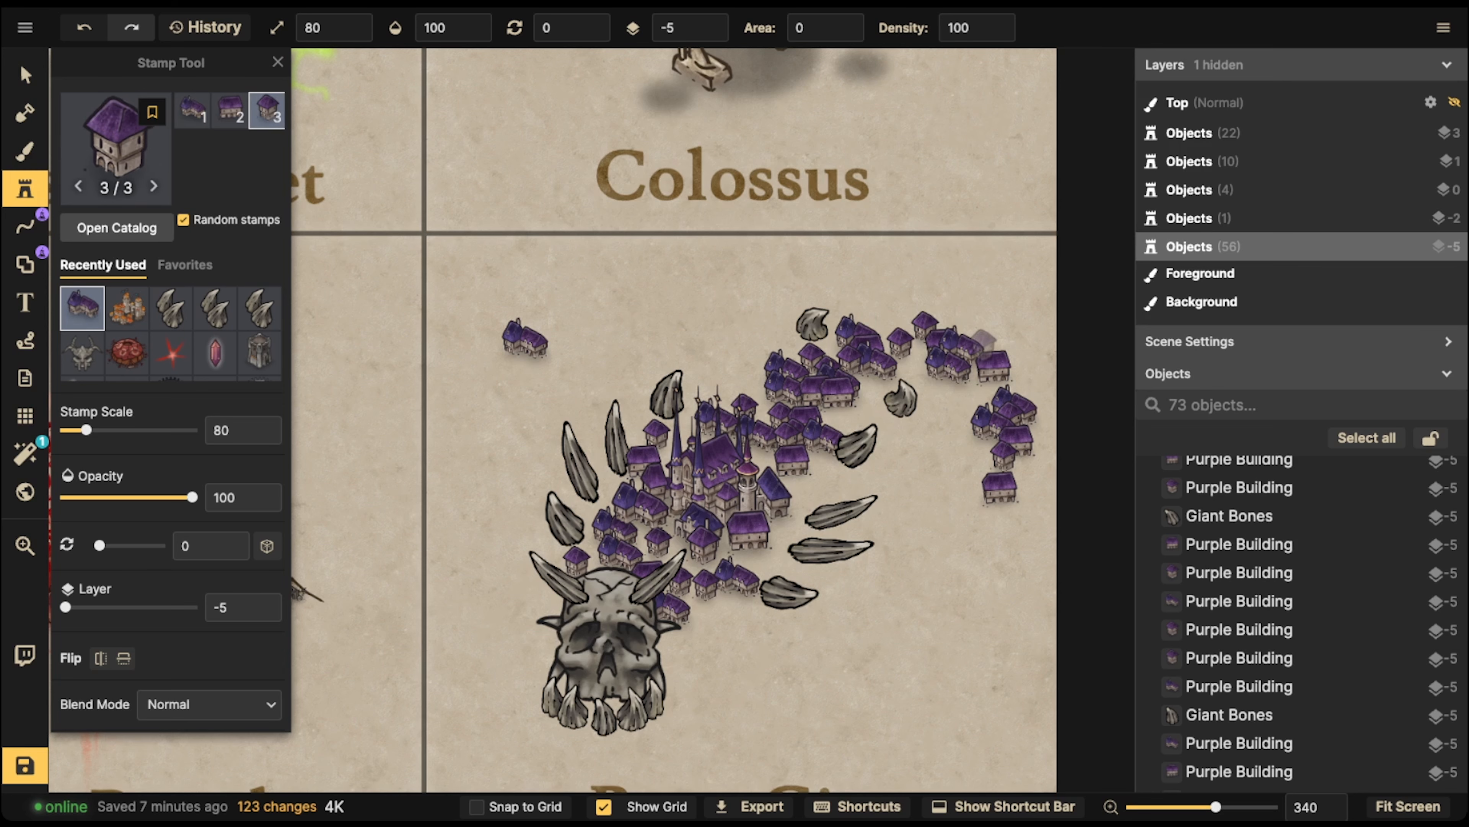
click(983, 333)
click(1019, 468)
click(998, 496)
click(1003, 524)
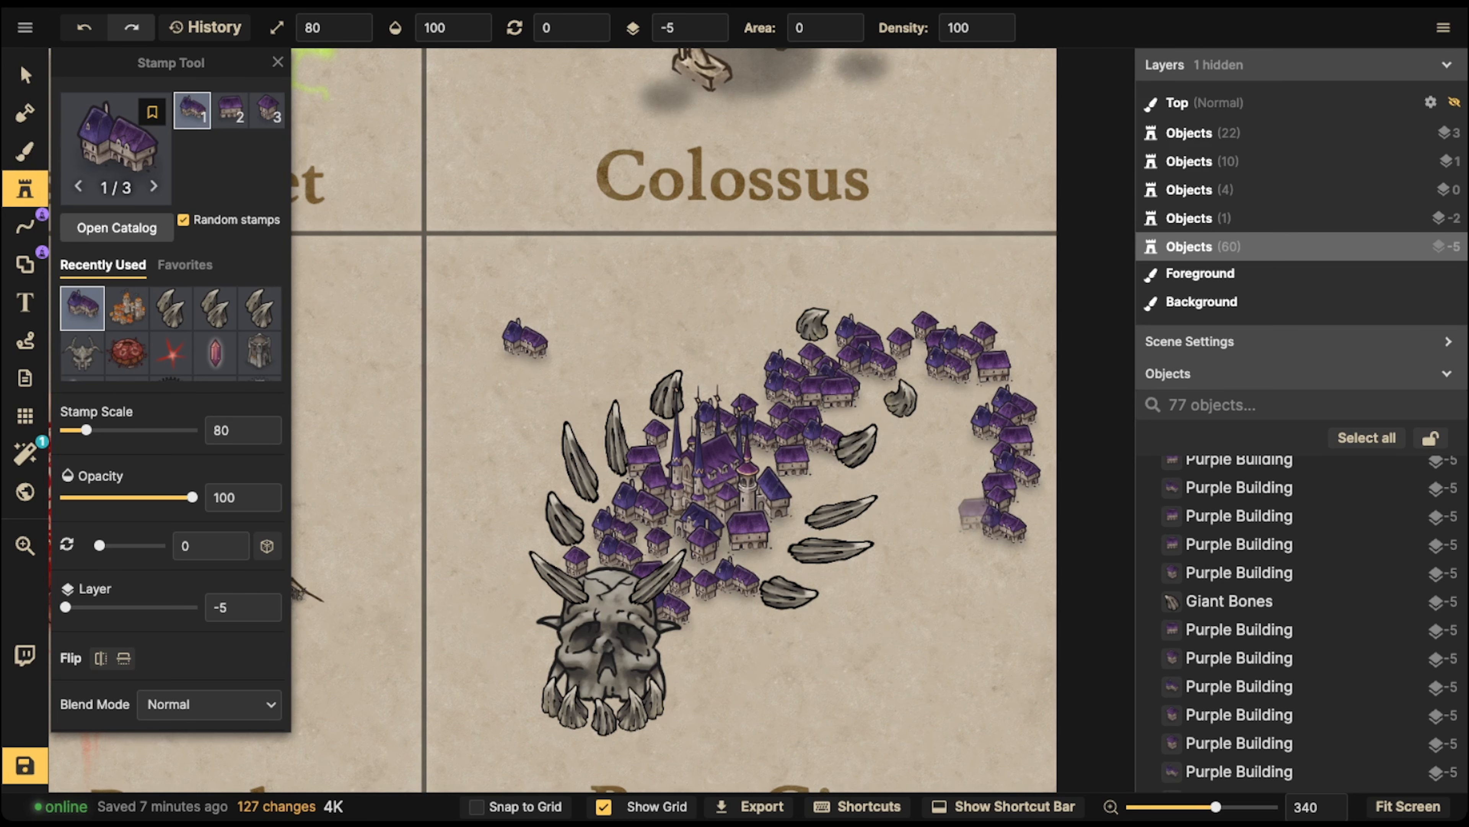
- Try moving the outer left rib bone above the others and deleting it, and undo the deletion
scroll(620, 336, down, 2)
click(25, 75)
click(556, 454)
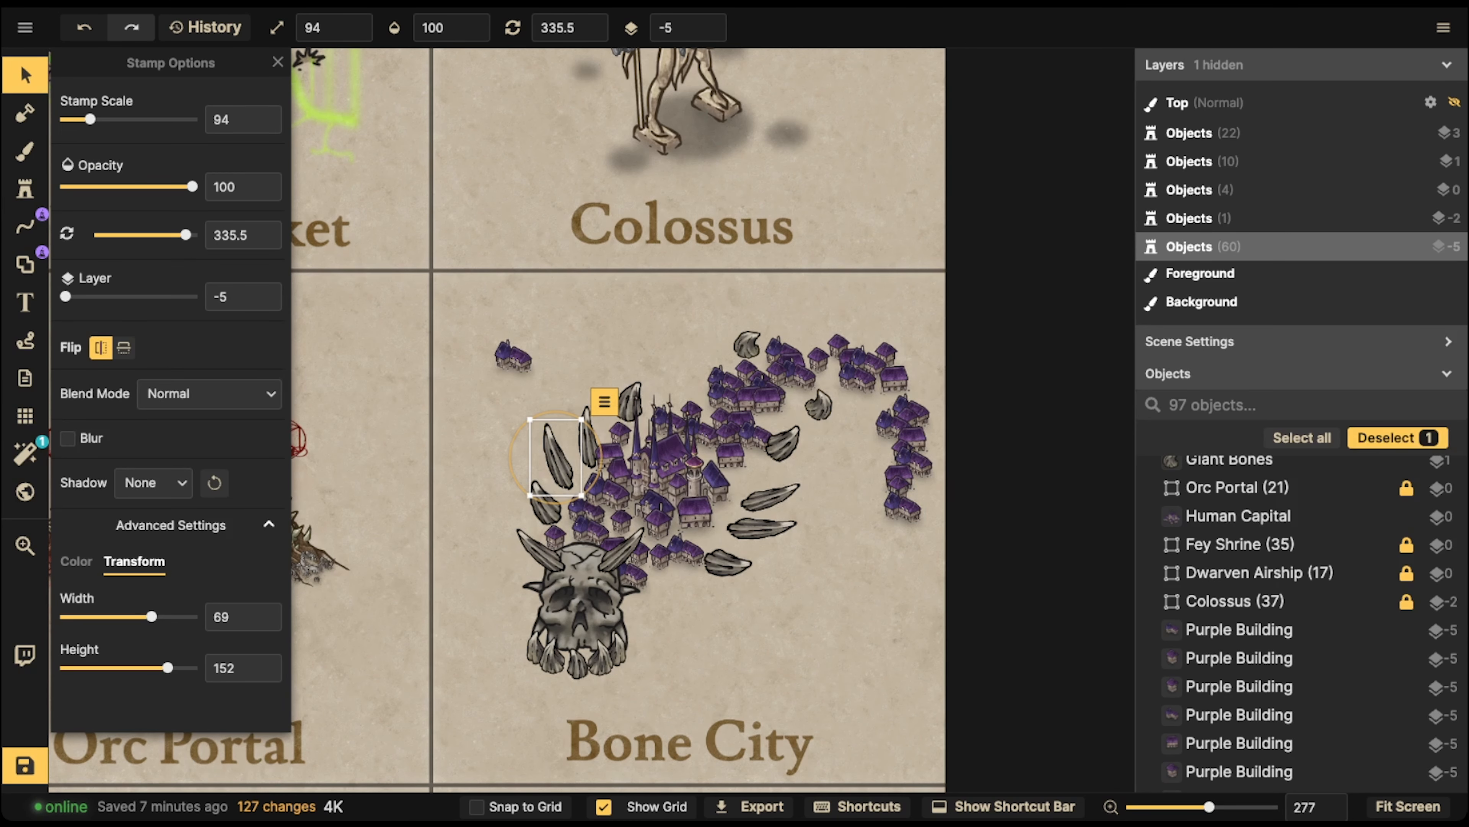
drag(556, 455, 589, 359)
key(Delete)
click(762, 528)
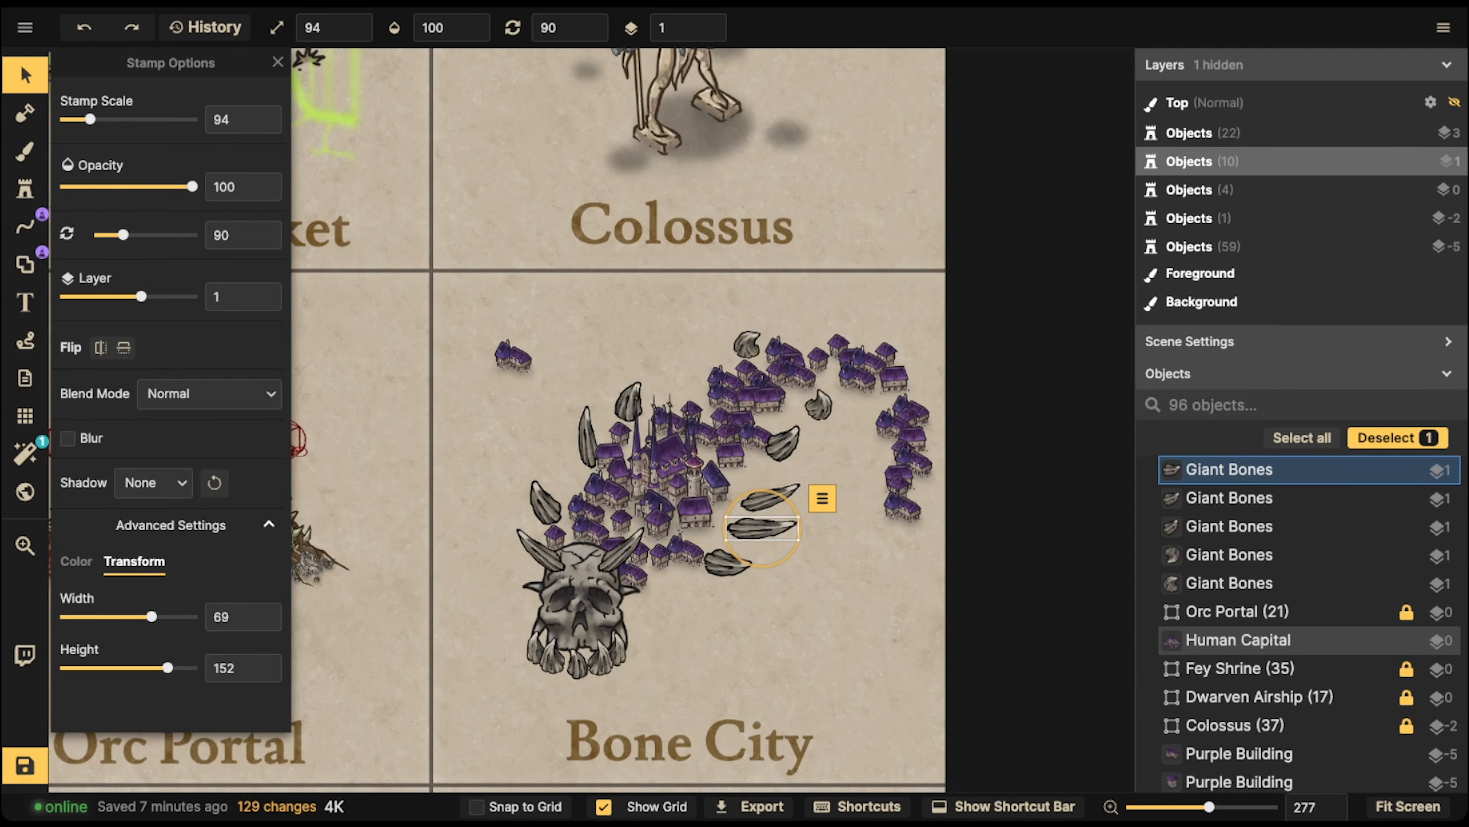
key(ctrl+z)
- Place the outer left rib bone close beside its neighbour, and rotate the long lower right rib bone to 30 degrees
drag(589, 360, 568, 453)
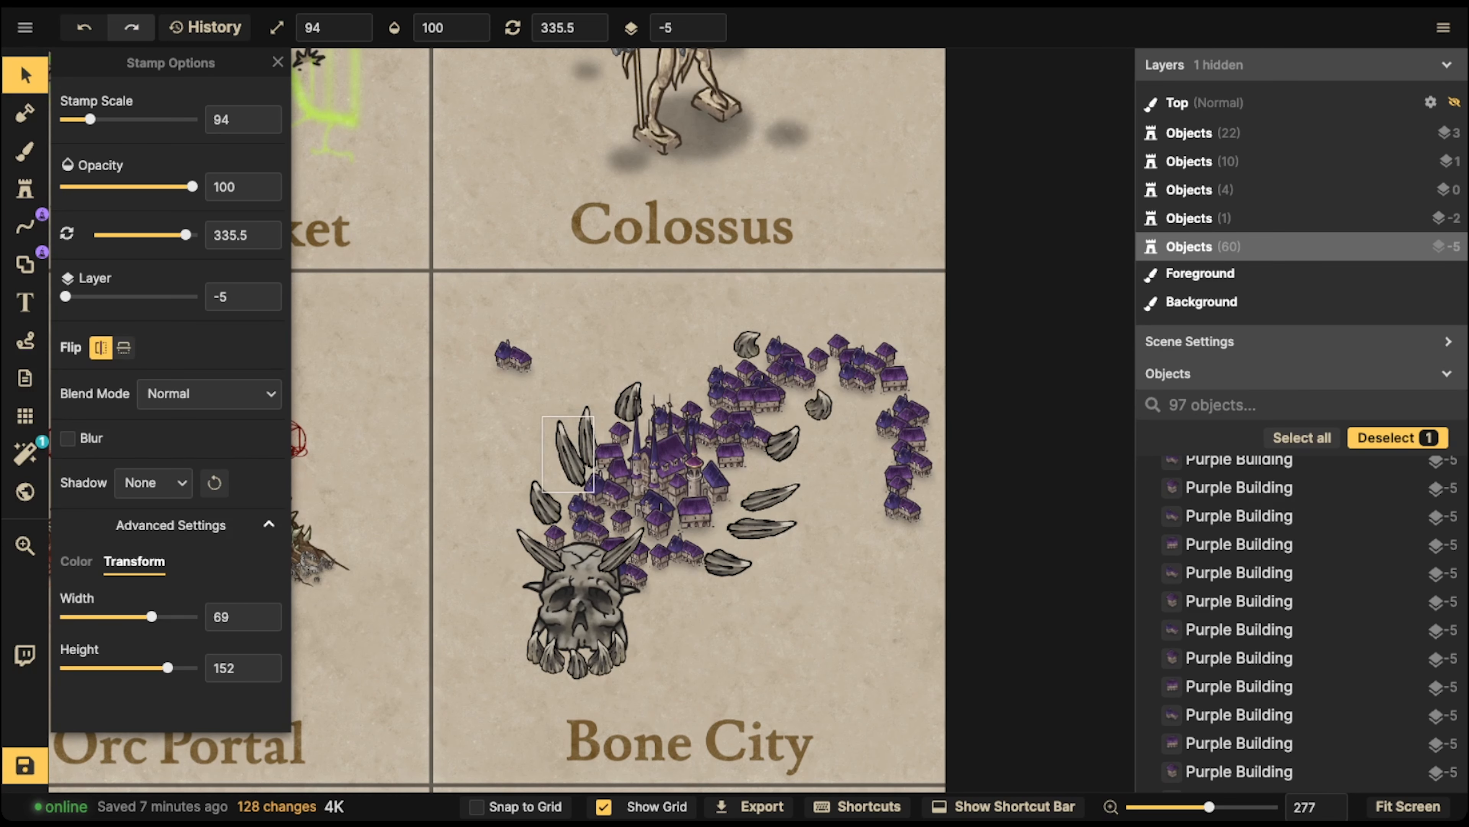
click(762, 528)
scroll(763, 527, down, 4)
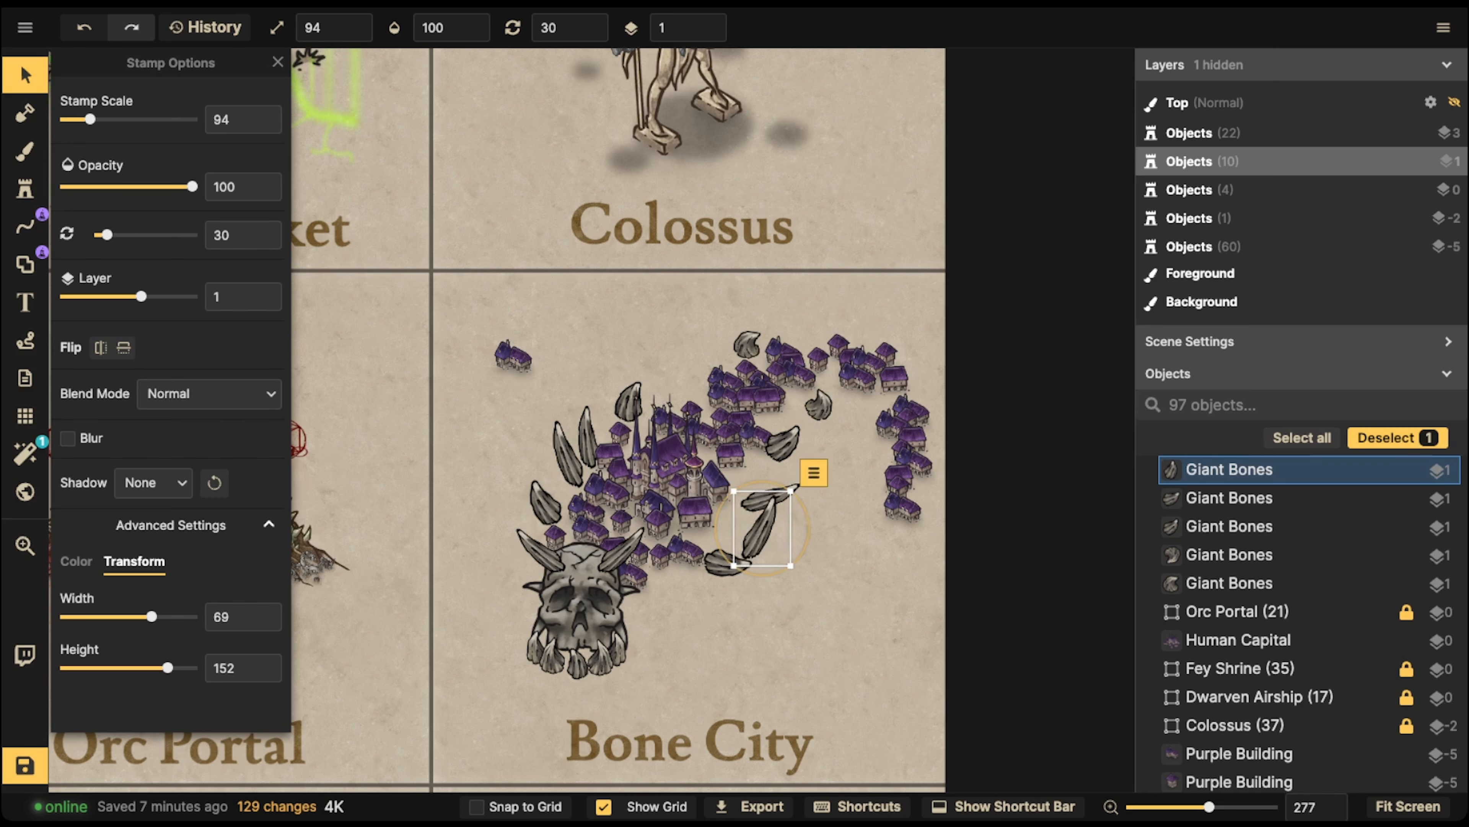
- Set the long rib bone against the buildings' lower right side at 15 degrees, and stand the lowest bone upright beside the skull
drag(762, 528, 723, 512)
scroll(723, 511, down, 1)
scroll(741, 515, up, 3)
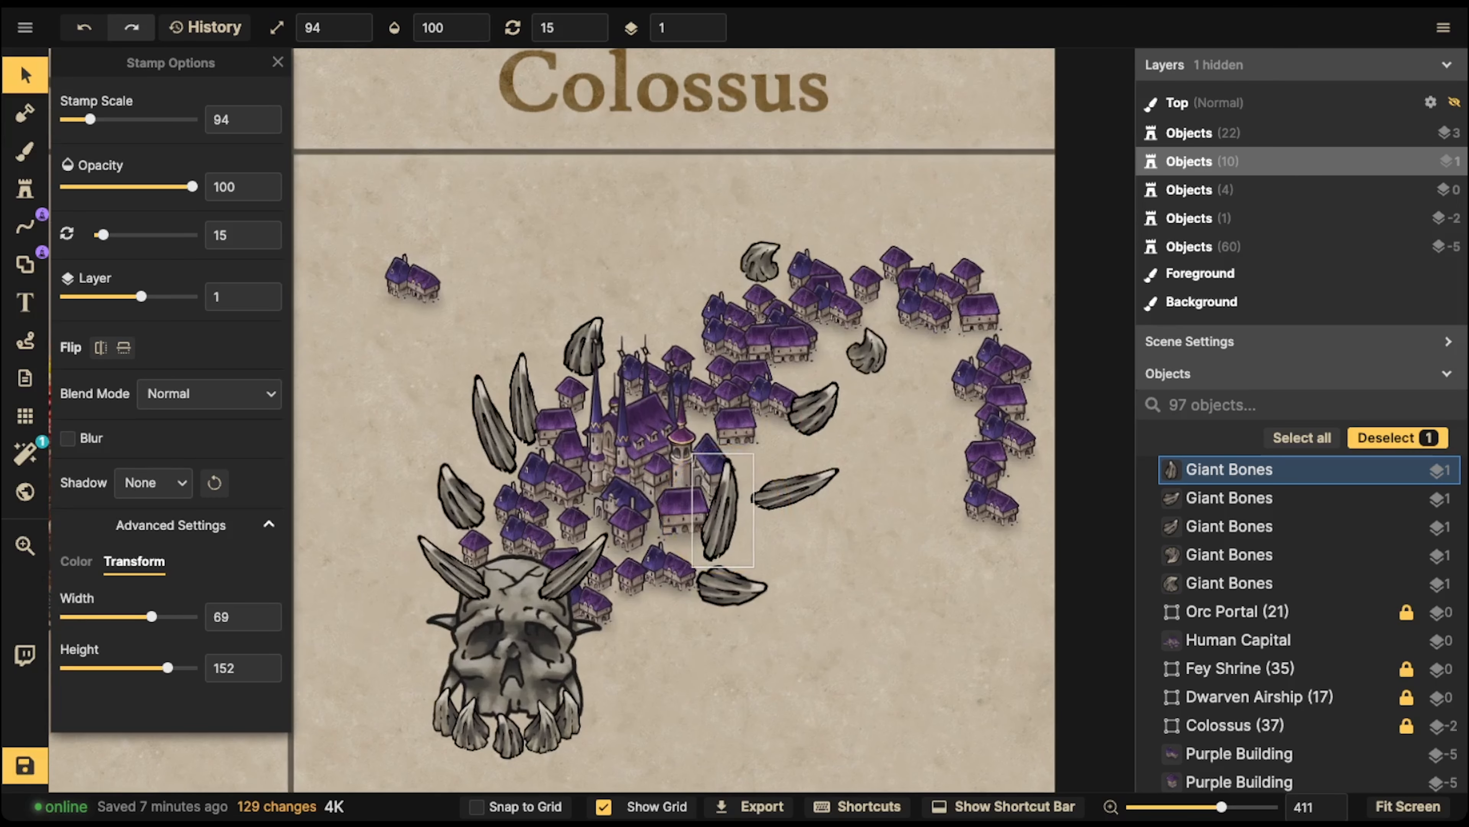
drag(732, 587, 652, 597)
scroll(688, 600, down, 6)
- Turn the other two bones on the city's right side upright and place them side by side, the outer one at 0 degrees
click(794, 490)
drag(795, 490, 795, 432)
scroll(778, 449, down, 5)
click(813, 411)
scroll(795, 432, down, 4)
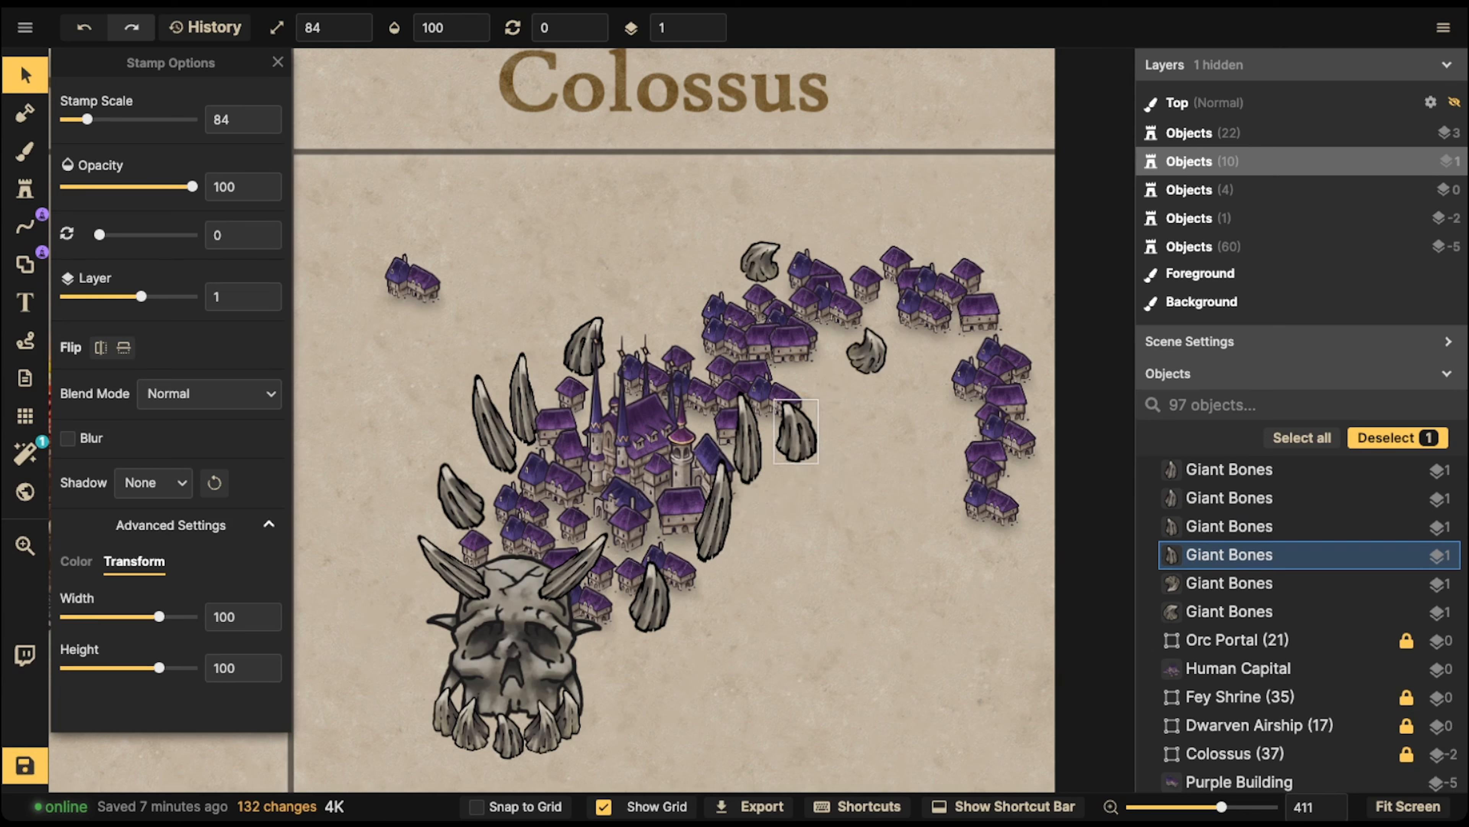
- Turn the curved bone against the upper chain's underside, and tuck the topmost bone behind the buildings on layer -5 at 333 degrees
click(866, 350)
mouse_move(866, 350)
mouse_down()
mouse_move(814, 361)
mouse_move(850, 329)
mouse_up()
scroll(849, 347, down, 3)
drag(761, 260, 762, 274)
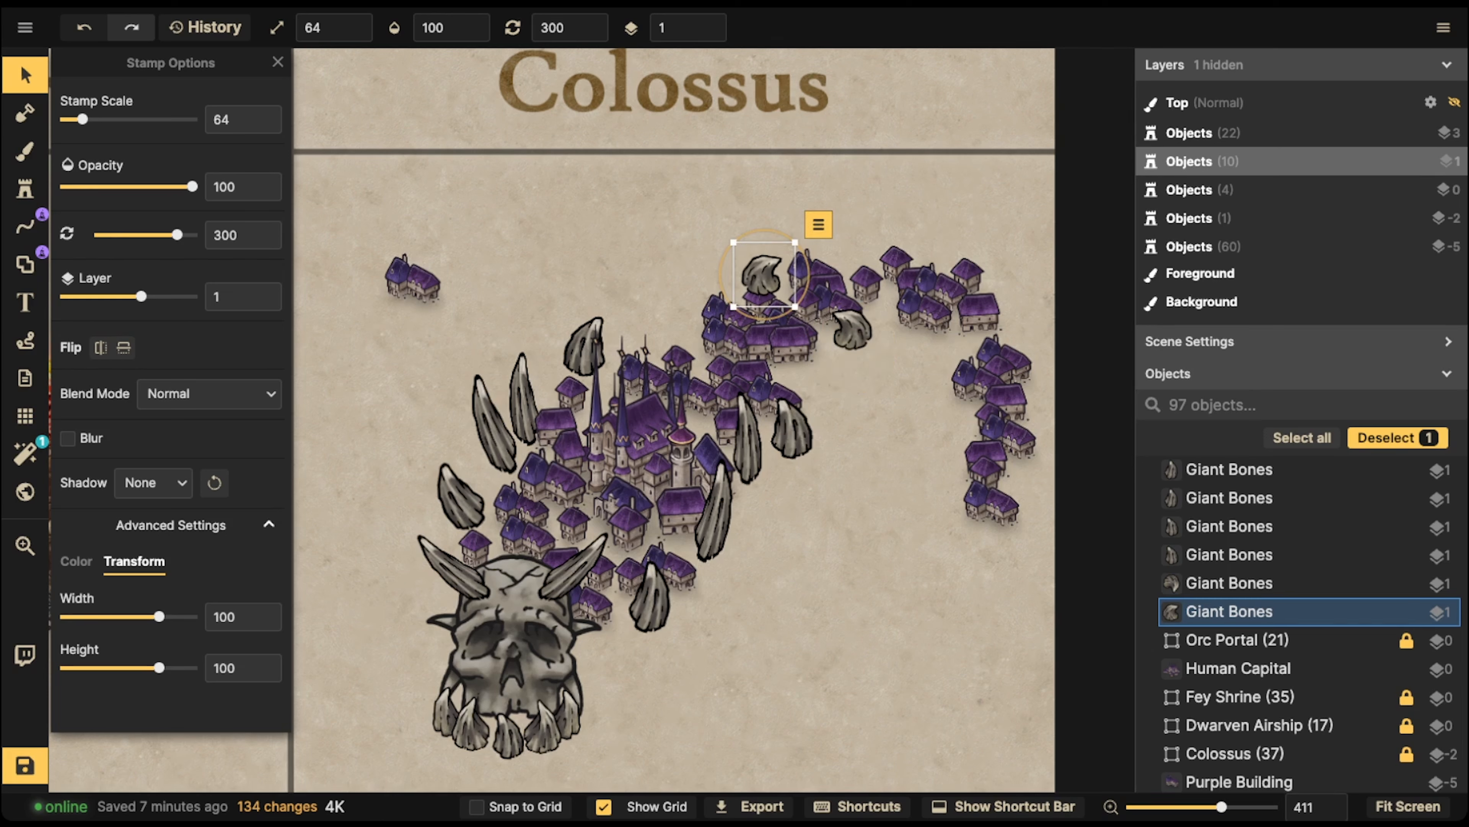
text(-5)
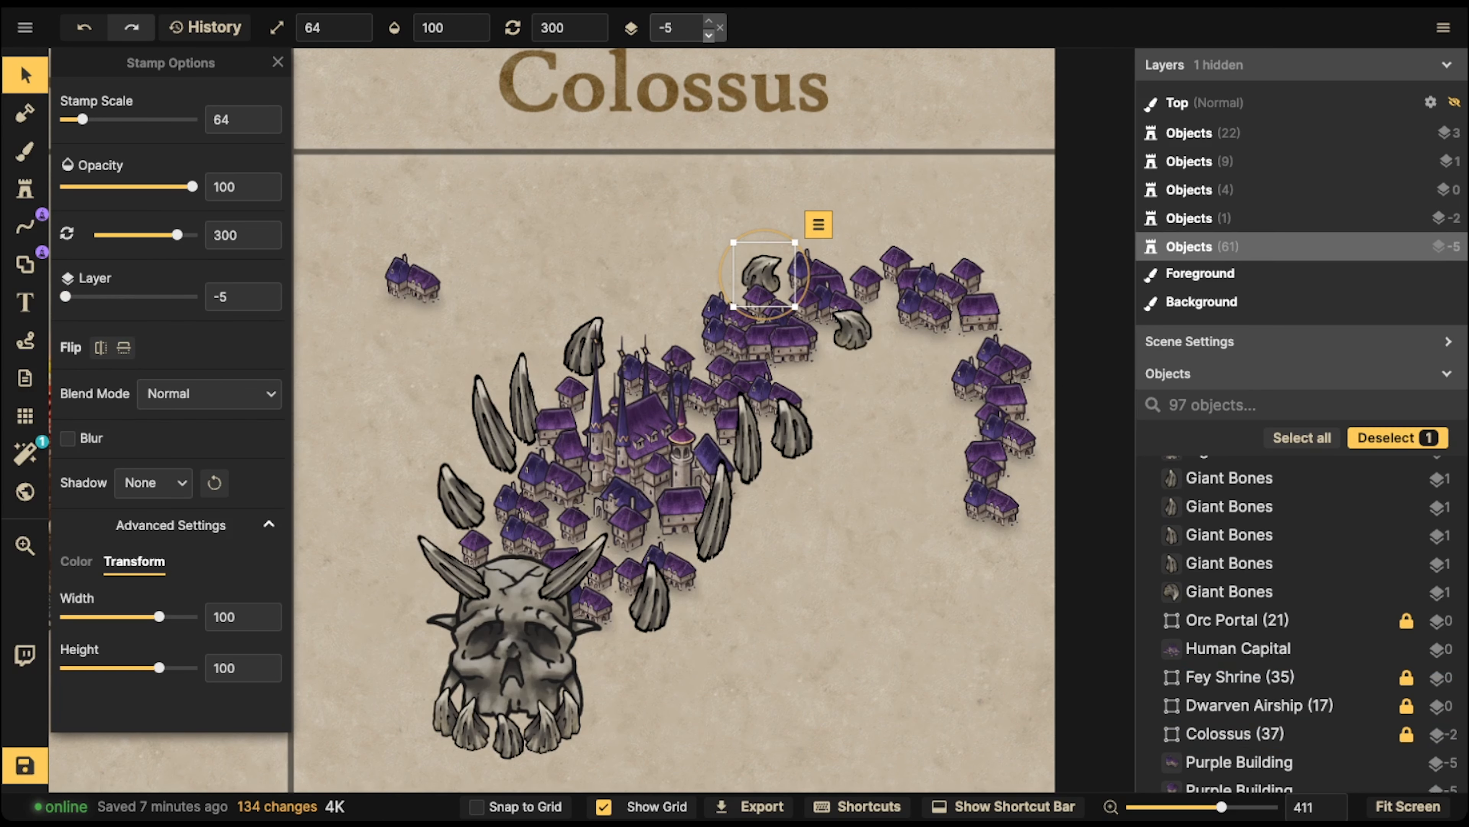
key(Return)
scroll(762, 275, down, 1)
scroll(764, 274, up, 1)
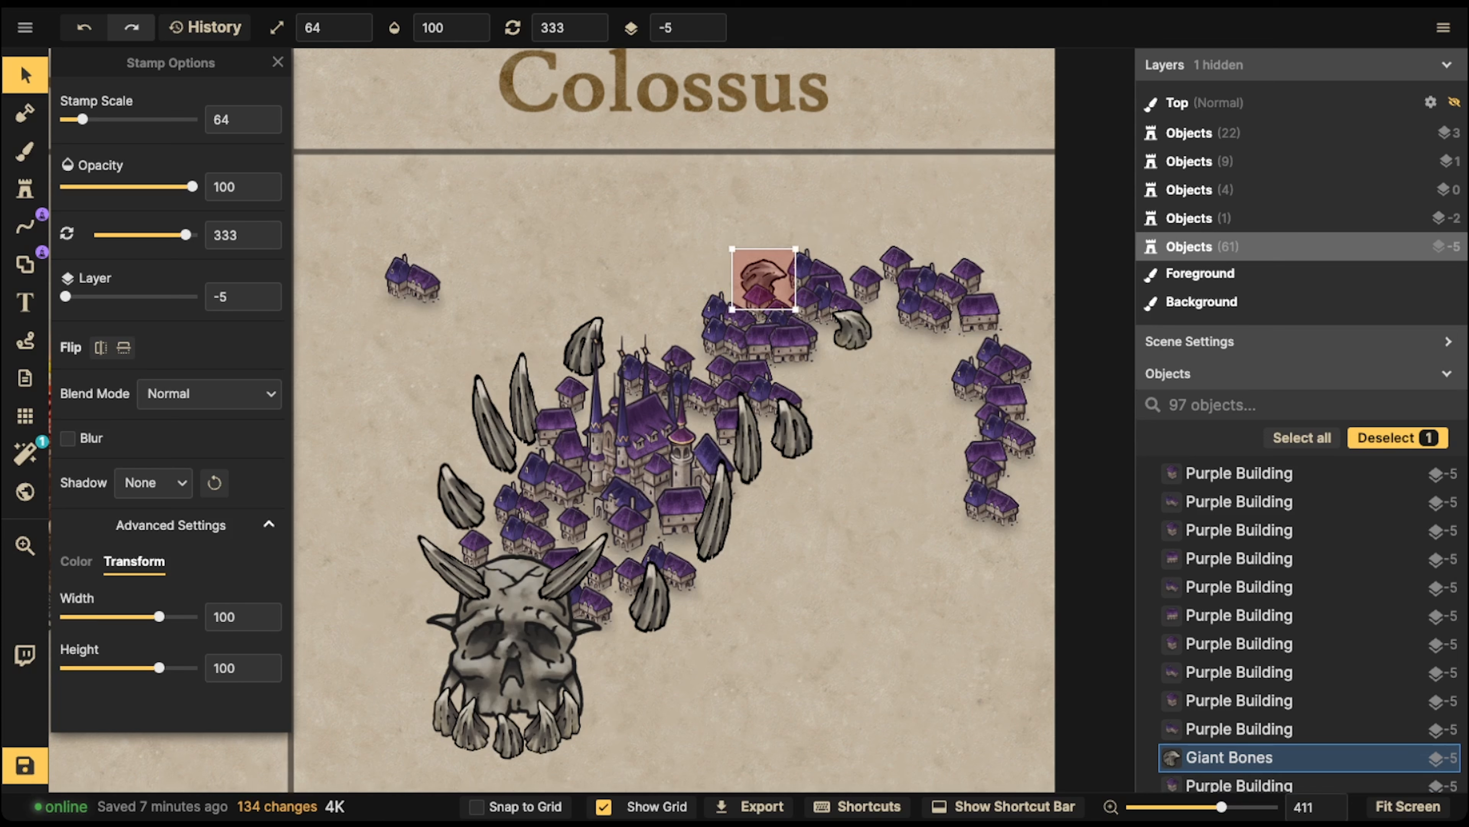
- Duplicate the short bone on the city's upper left and place a smaller copy at the upper building chain's left end
click(585, 346)
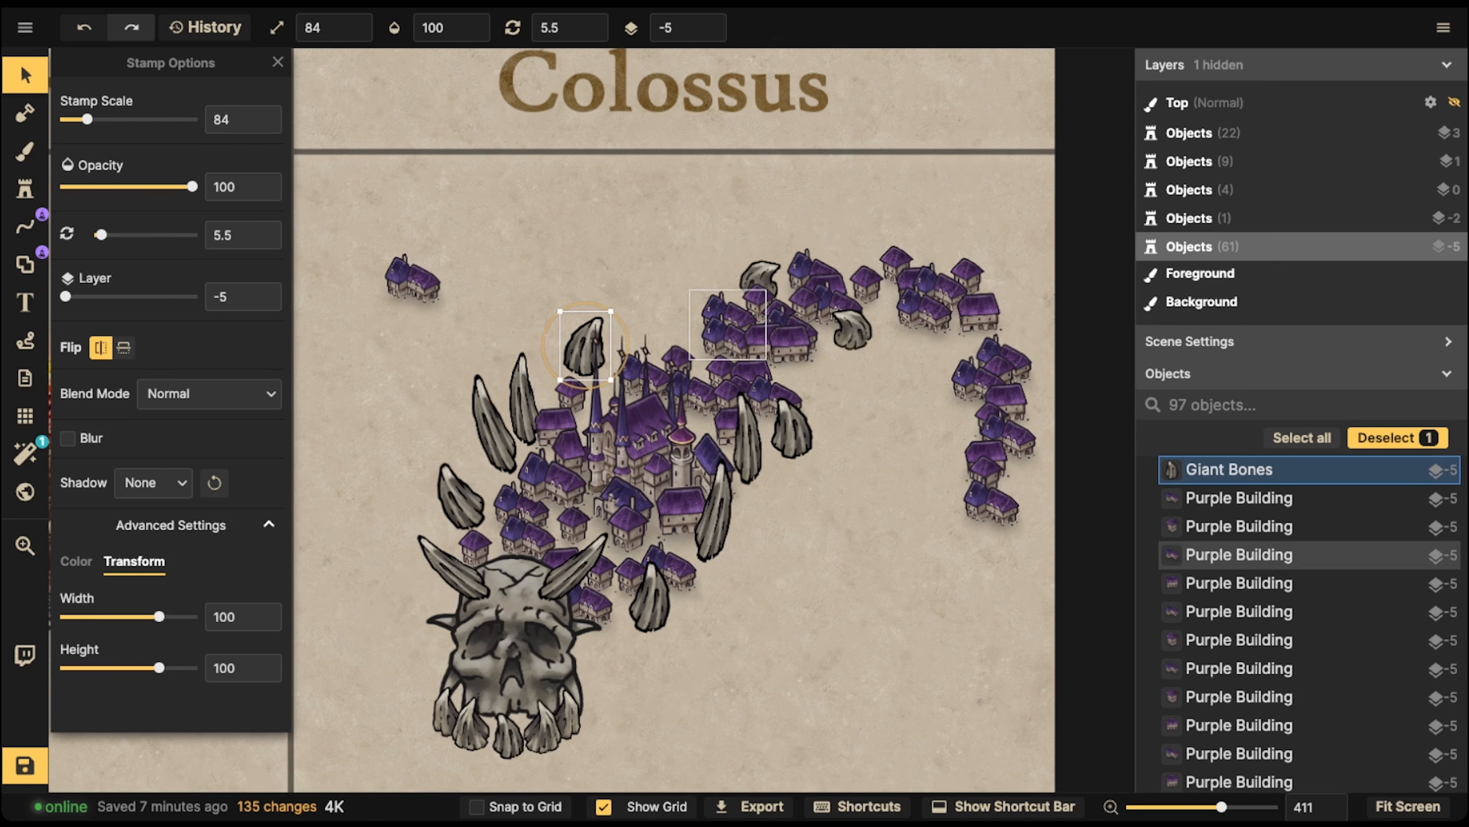
key(ctrl+v)
drag(706, 321, 688, 313)
scroll(690, 320, down, 3)
scroll(691, 320, down, 3)
scroll(683, 313, down, 3)
- Delete the purple building at the tail's lower end and the stray one in the cell's upper left
click(925, 463)
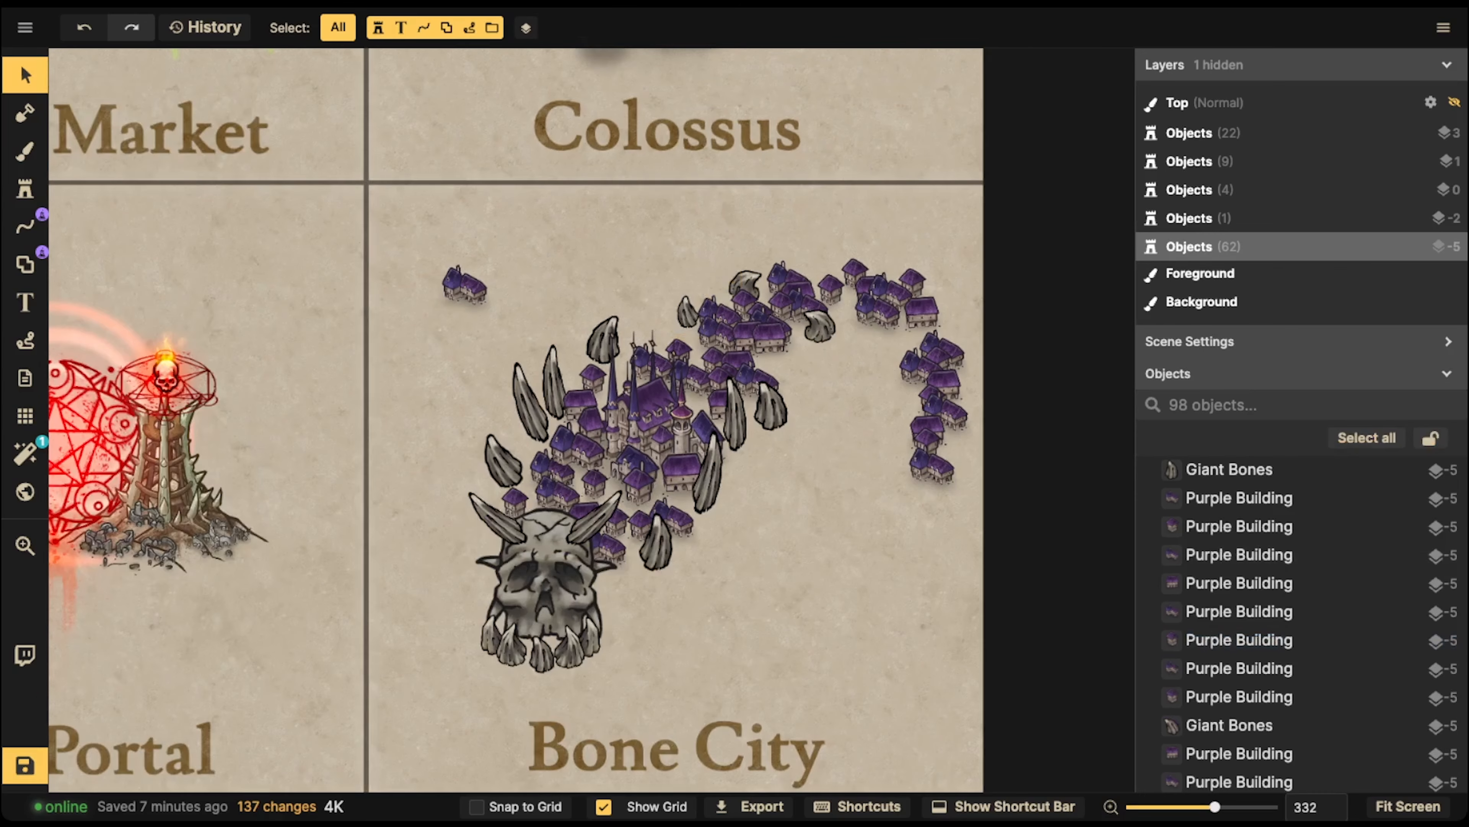
click(931, 470)
drag(930, 470, 890, 509)
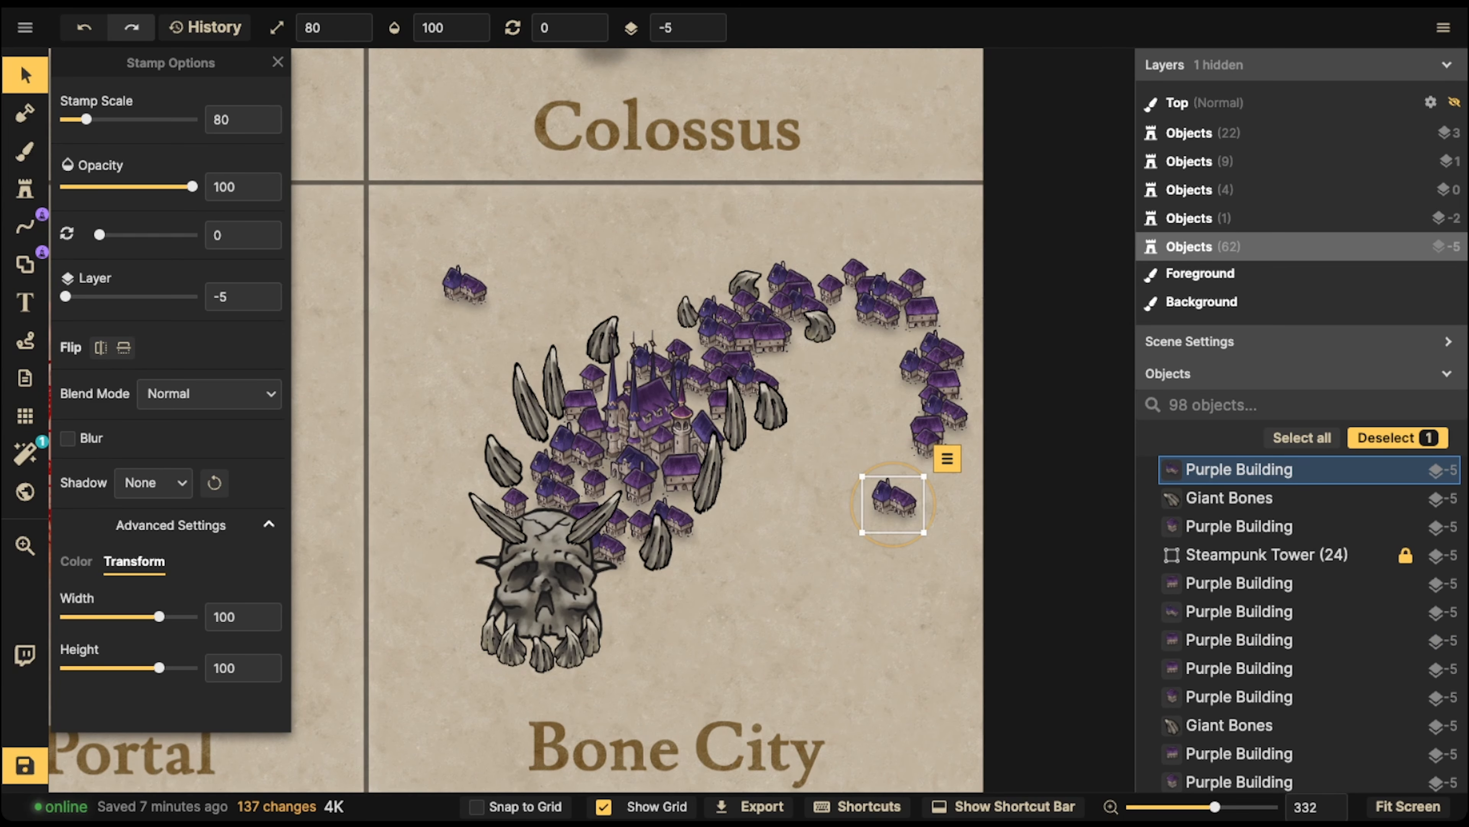
key(Delete)
click(463, 285)
key(Delete)
scroll(611, 330, down, 3)
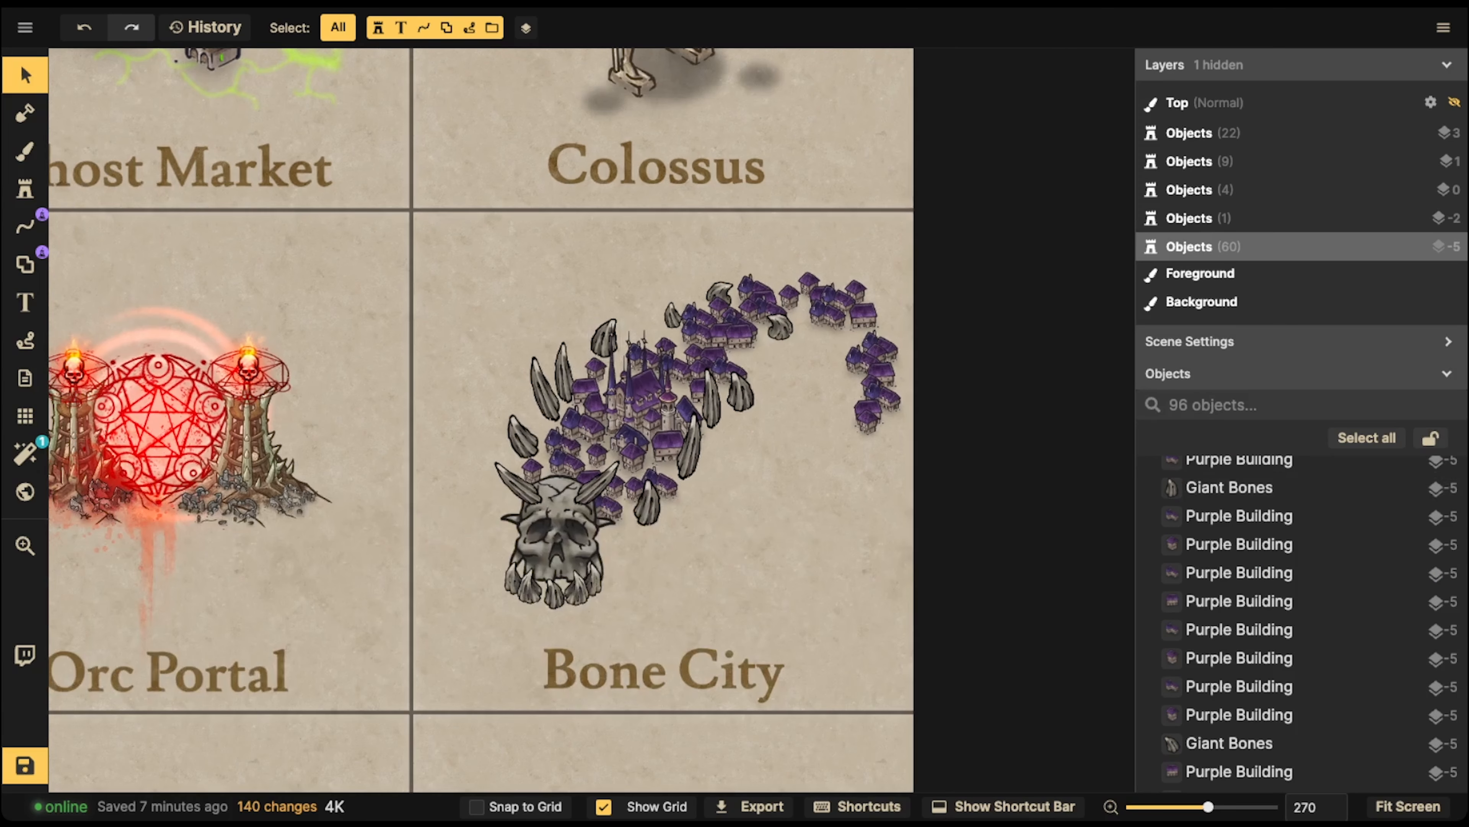
- Stamp six purple buildings downward from the skull's right side to form the creature's right arm
click(25, 189)
click(696, 494)
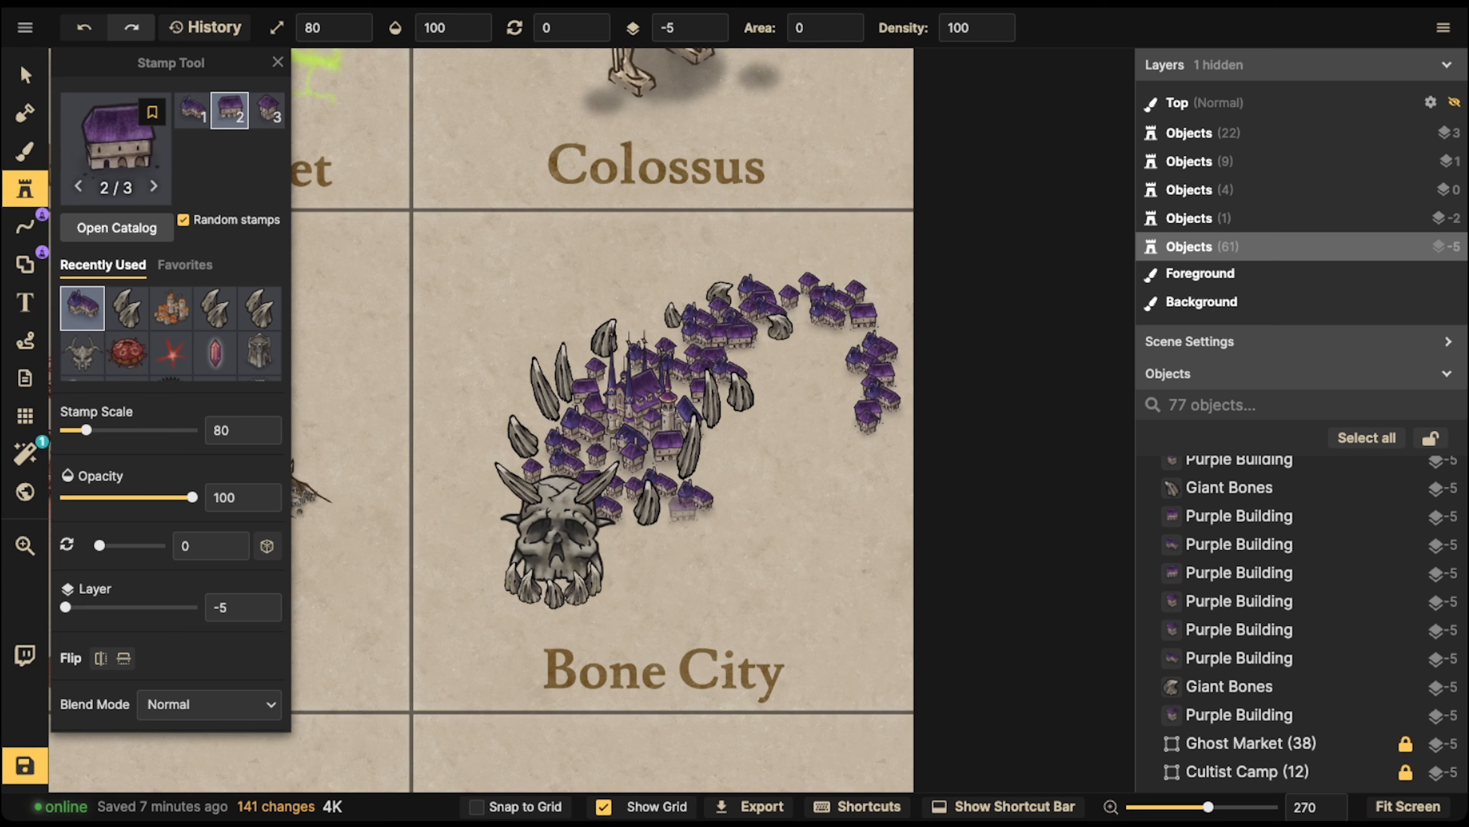
click(683, 509)
click(699, 515)
click(695, 533)
click(717, 531)
click(709, 555)
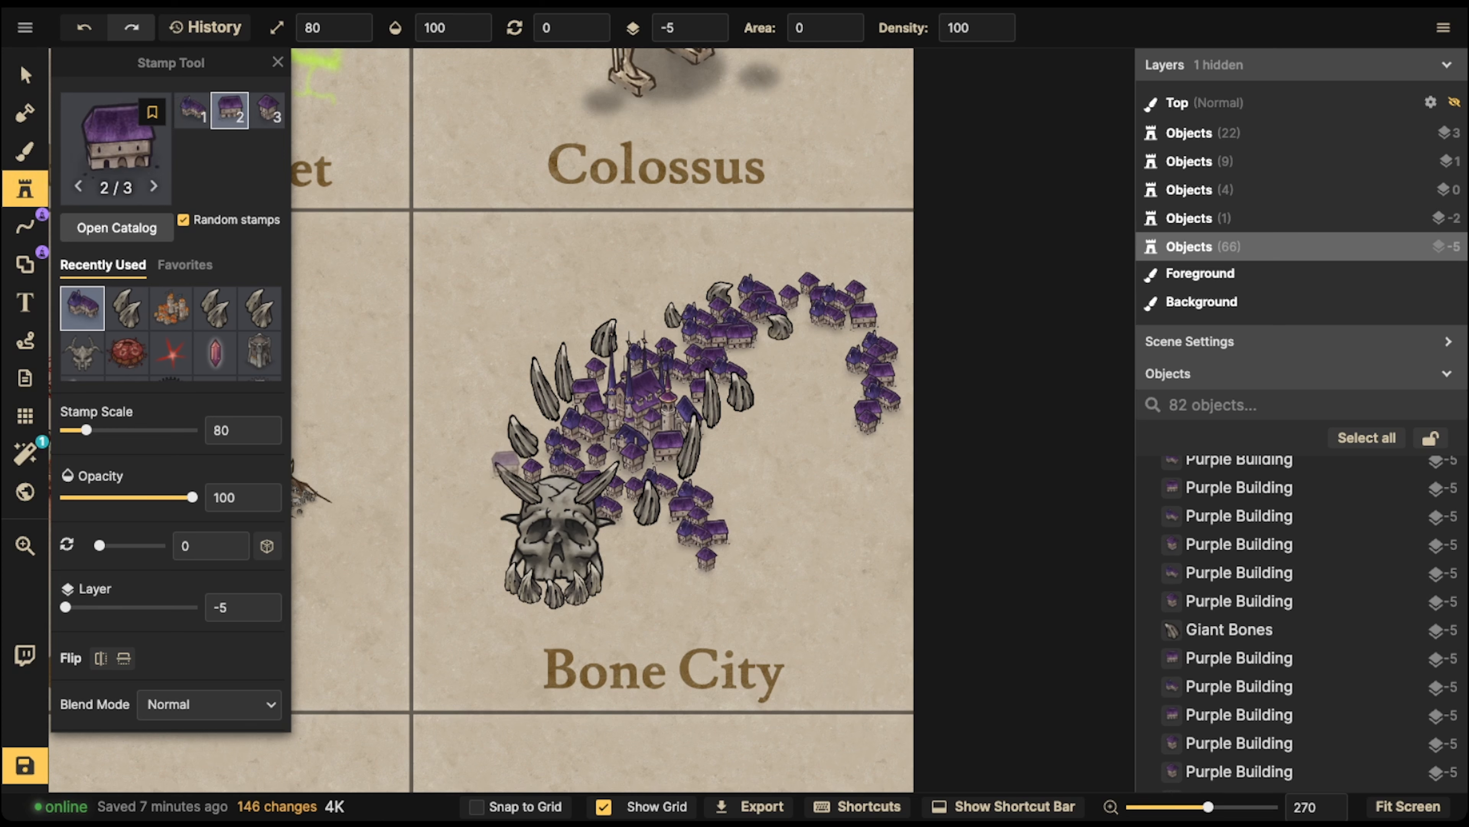
- Stamp seven purple buildings outward and down from the skull's left side to form the left arm
click(507, 463)
click(499, 466)
click(488, 472)
click(476, 487)
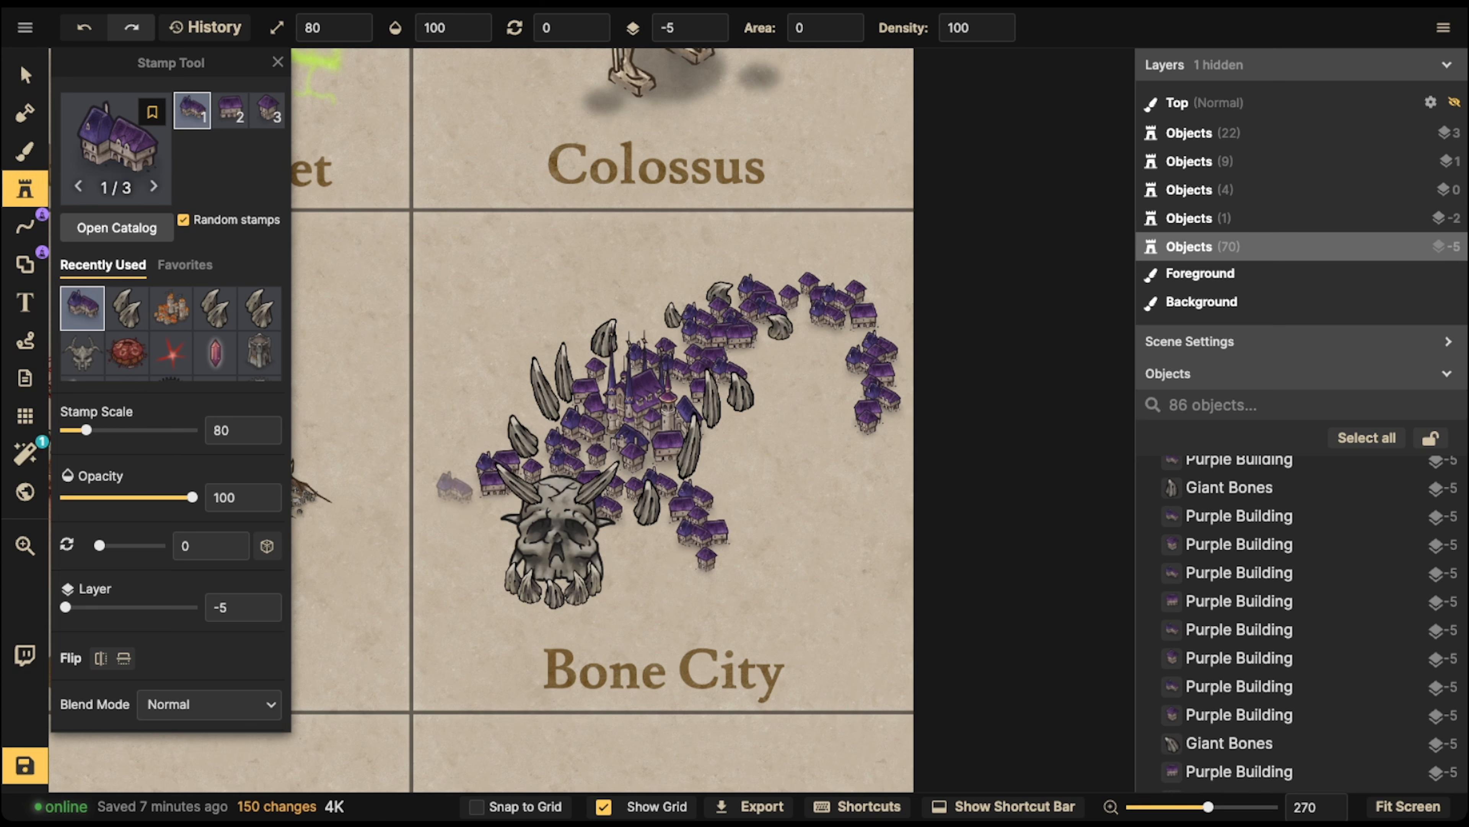
click(460, 490)
click(465, 501)
click(452, 515)
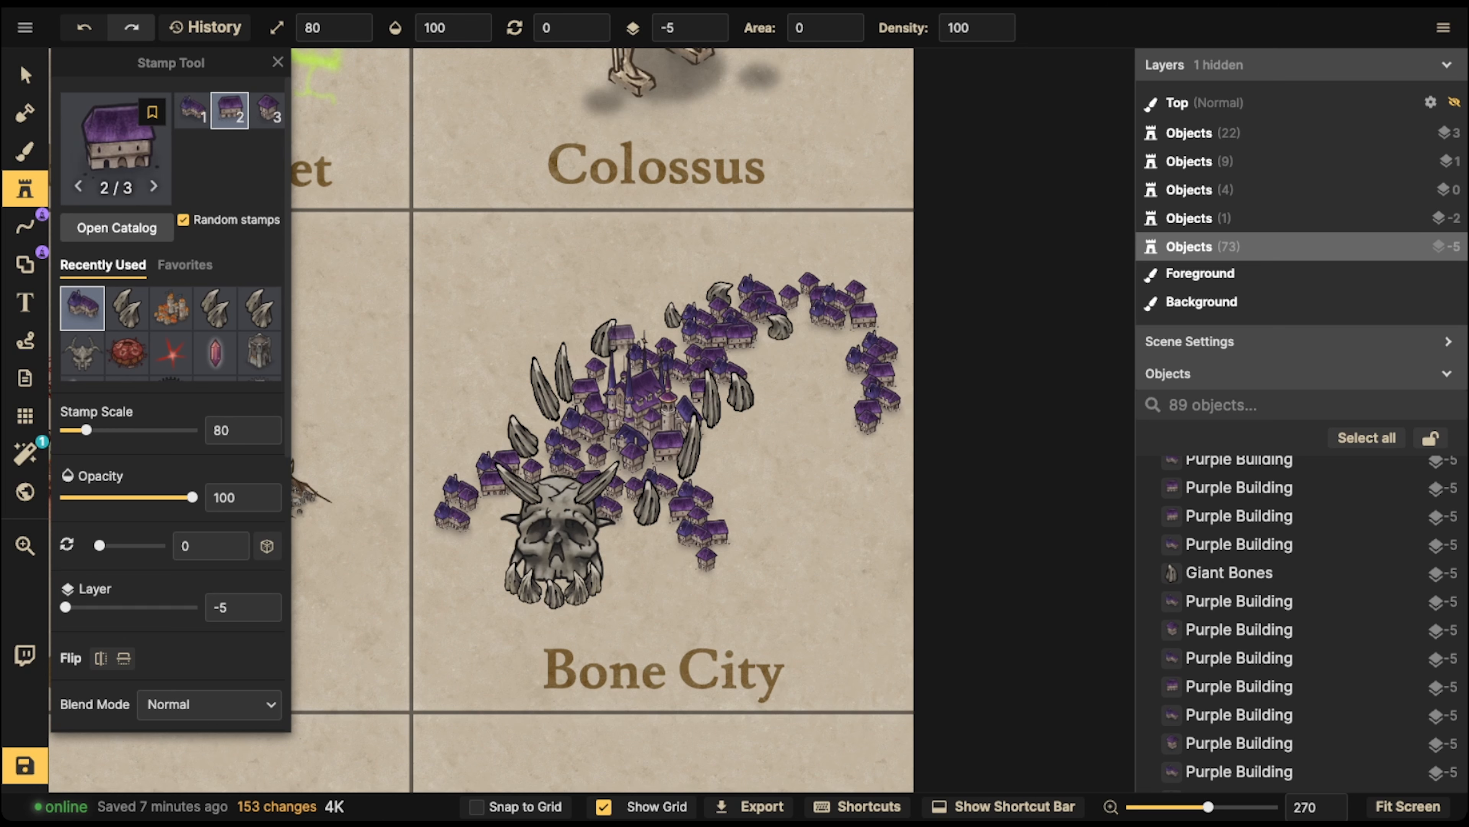
- Place the skeletal hand stamp below the left arm of buildings at scale 50, rotated 180 degrees
click(126, 309)
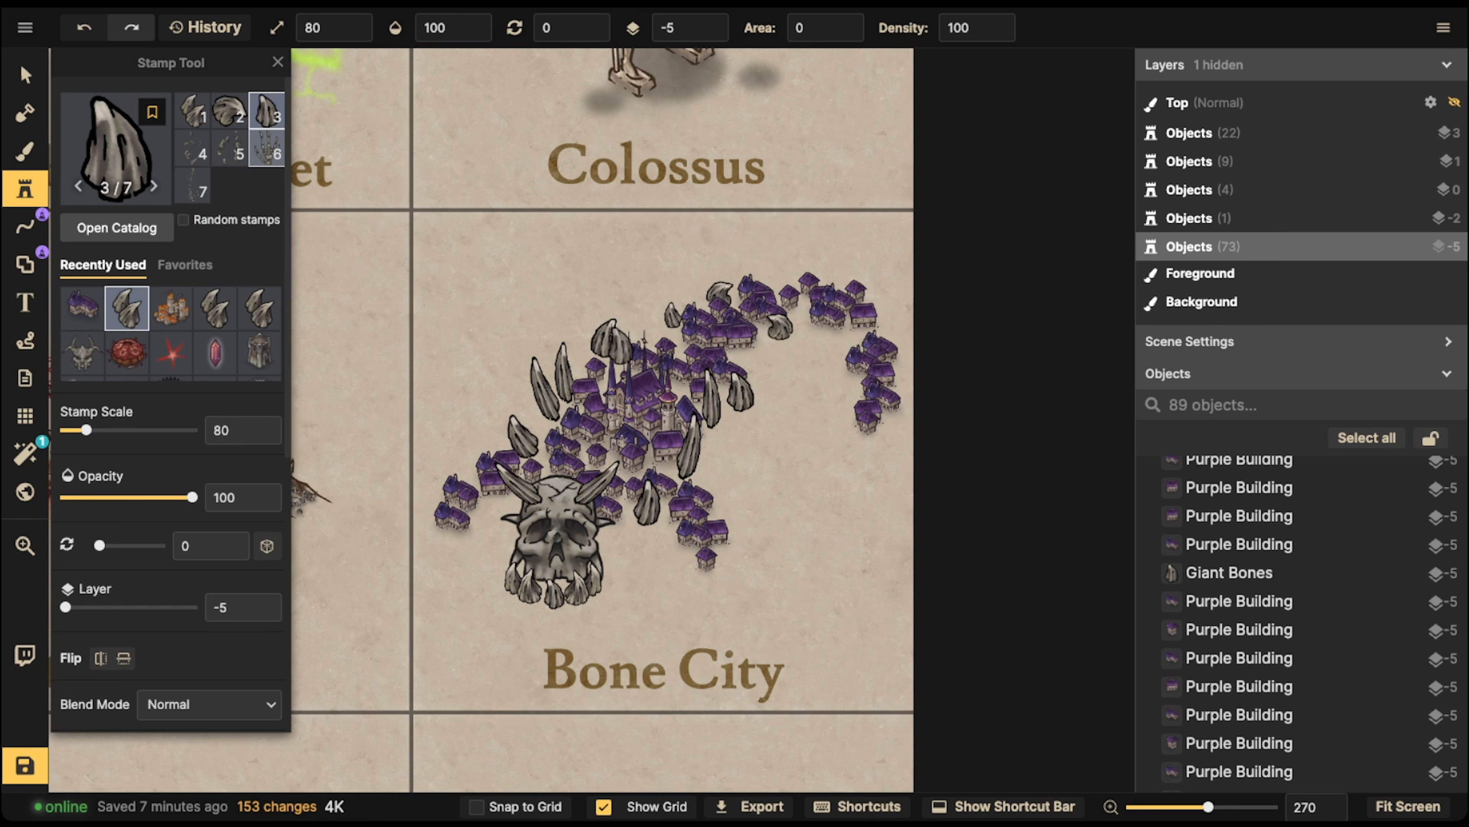
click(266, 149)
scroll(716, 595, down, 12)
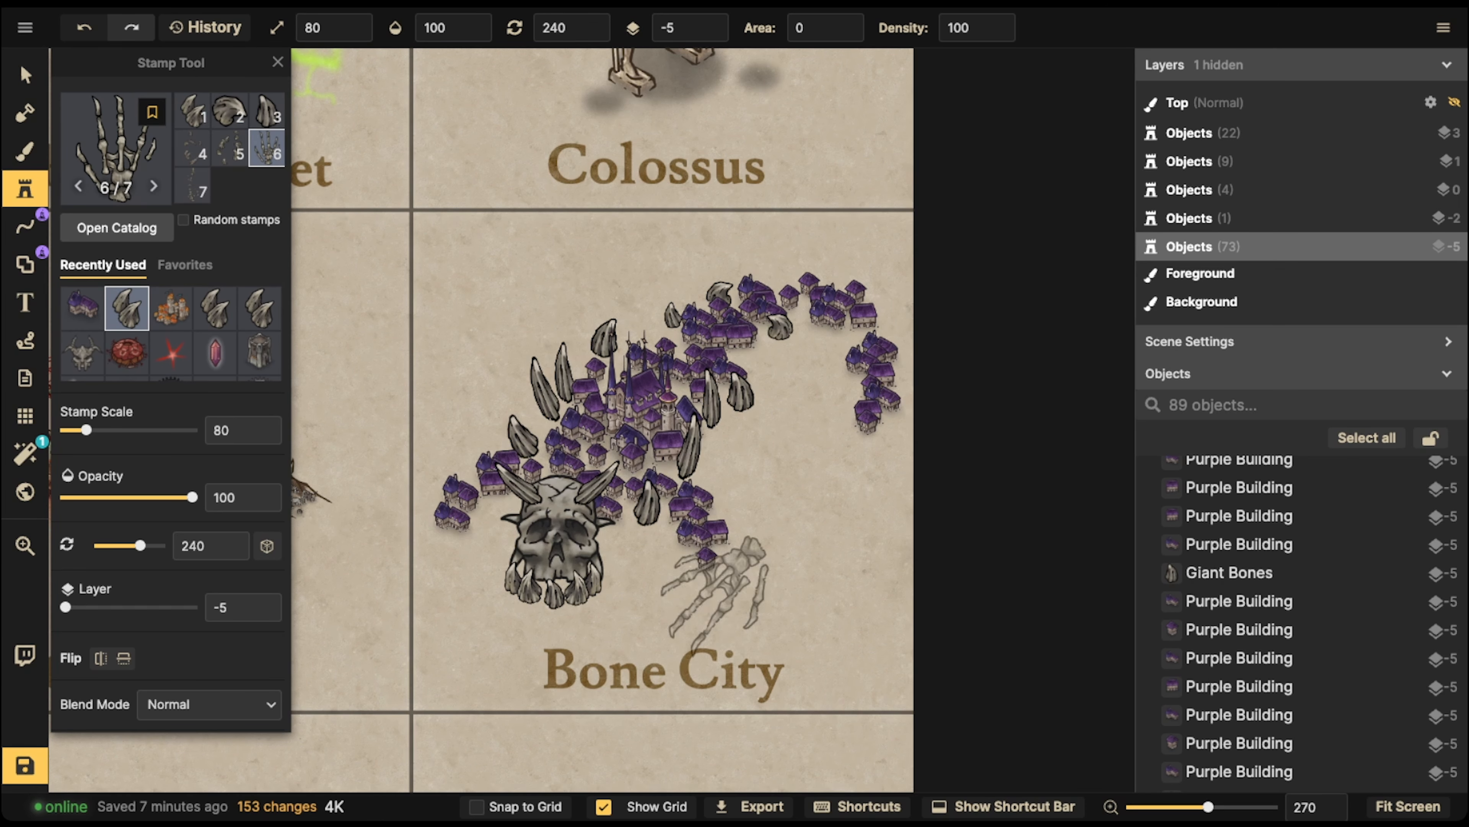
scroll(715, 634, down, 1)
scroll(451, 628, up, 8)
scroll(444, 613, down, 8)
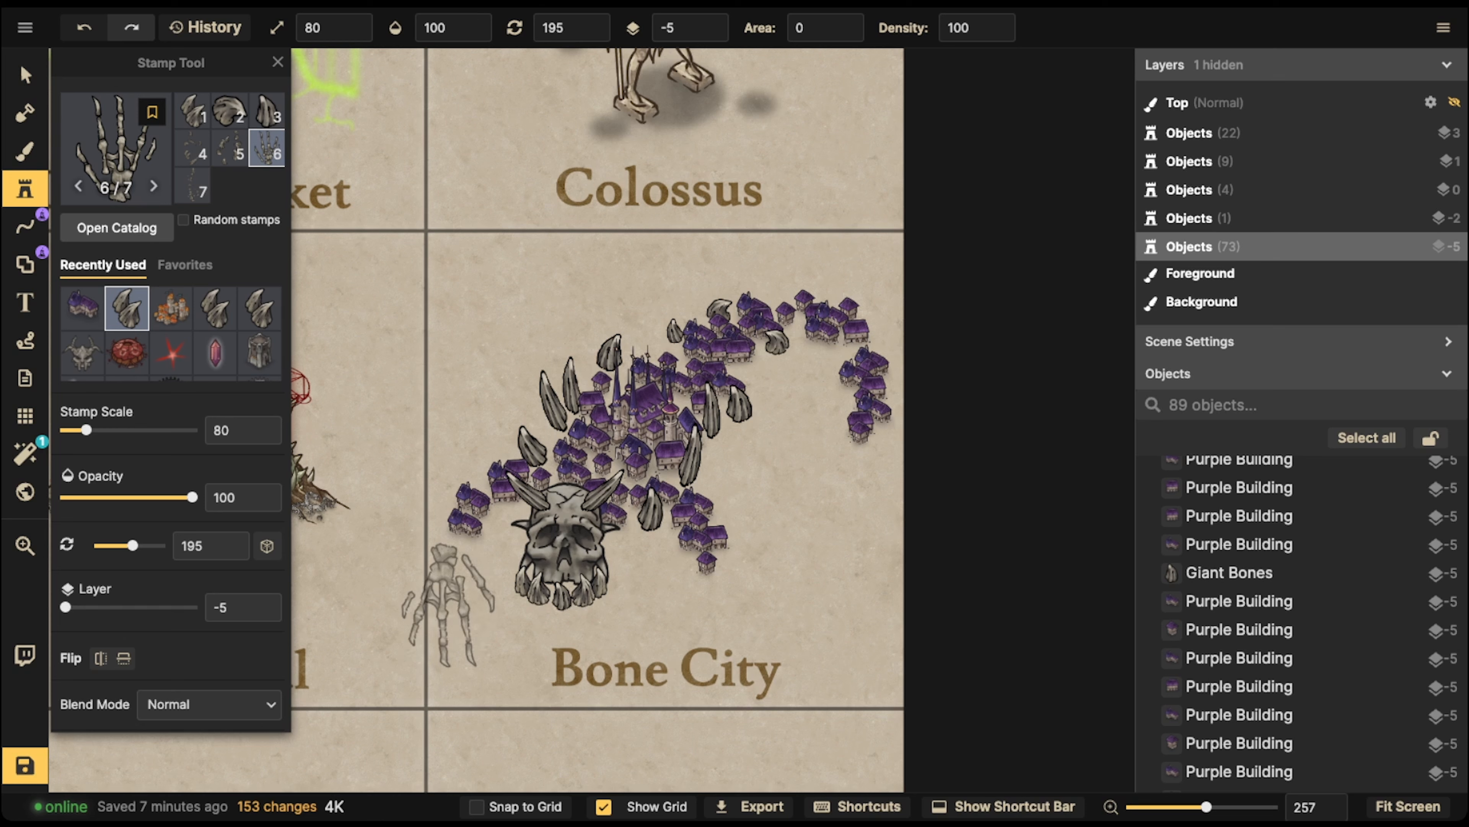
scroll(454, 601, down, 2)
scroll(455, 600, down, 2)
click(454, 600)
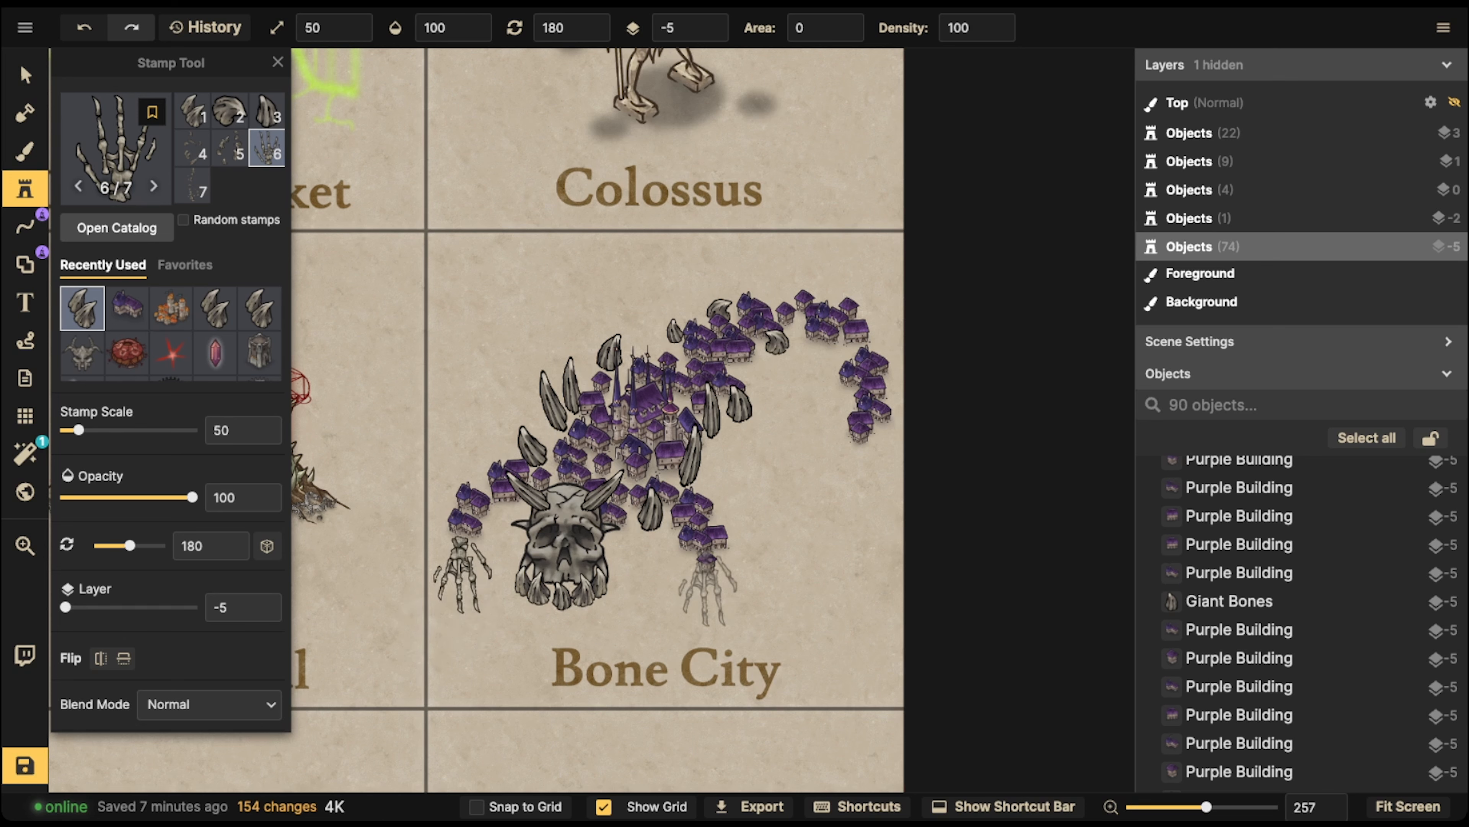
- Place a horizontally flipped skeletal hand at scale 50 and 225 degrees below the right arm of buildings
scroll(709, 613, up, 3)
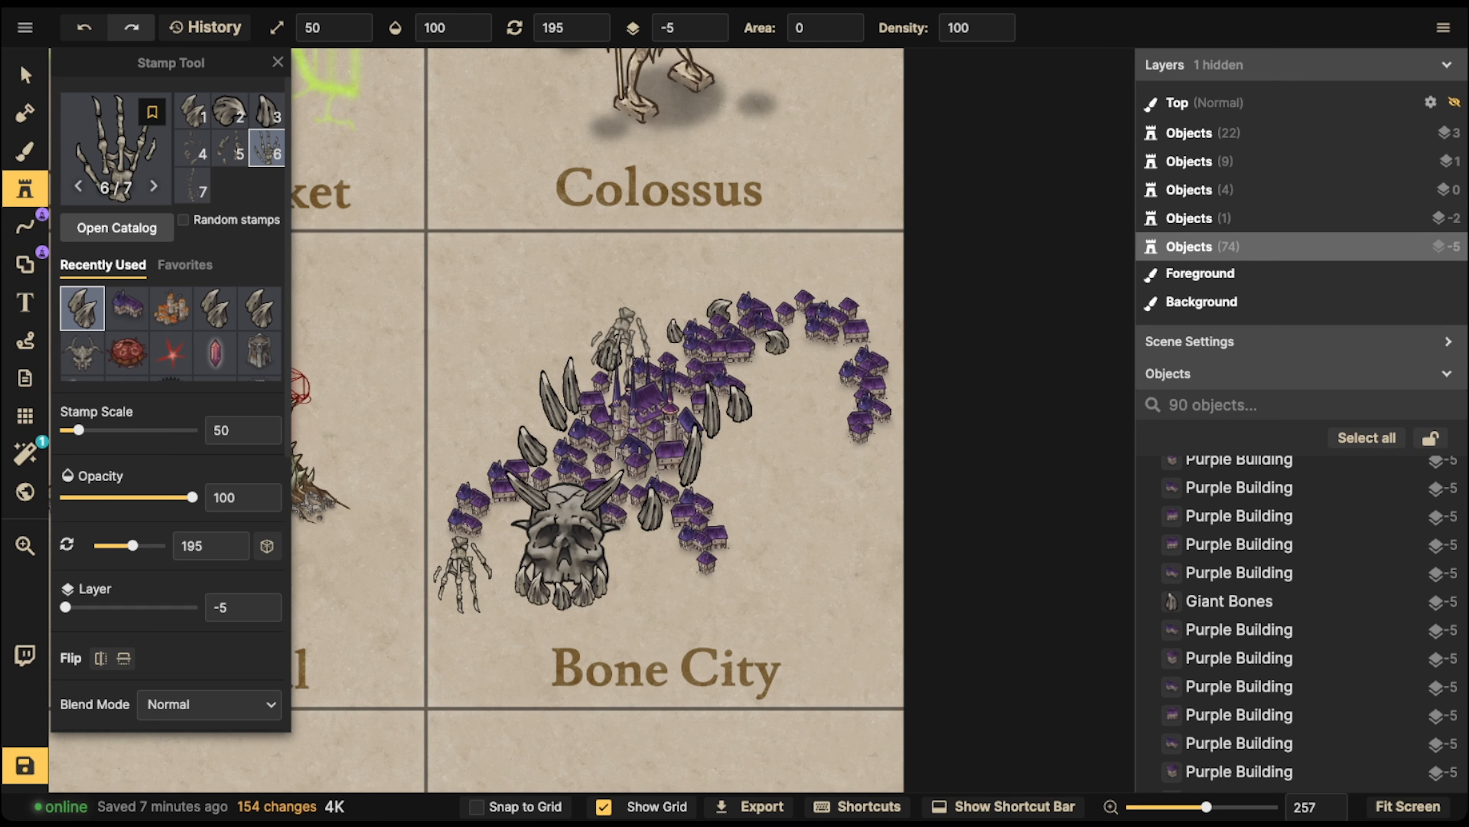
click(101, 658)
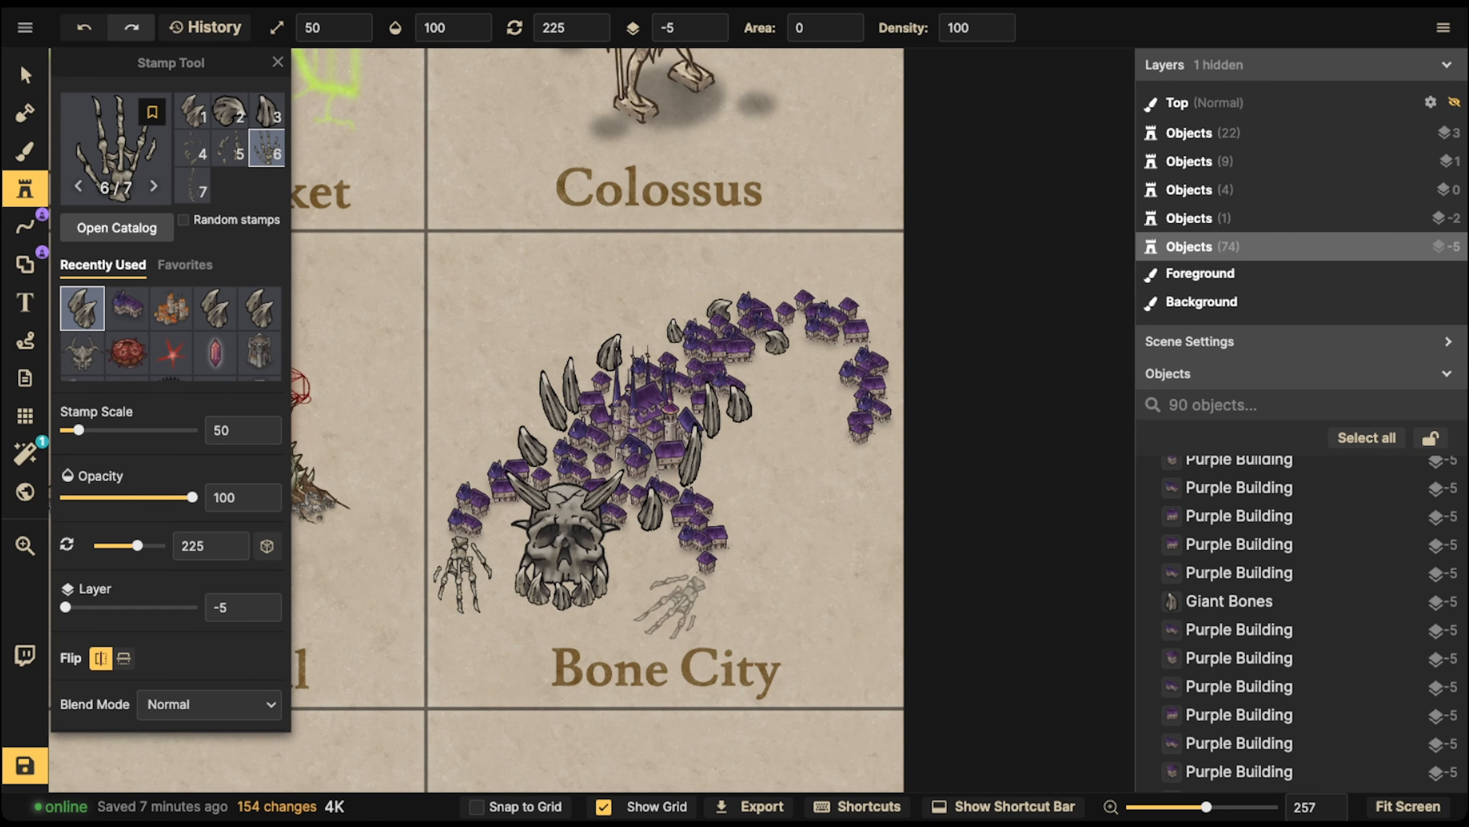
click(618, 343)
- Select the whole Bone City composition, shift it slightly within its cell and enlarge it a little
click(25, 76)
scroll(443, 328, down, 1)
drag(401, 260, 796, 579)
mouse_move(619, 426)
mouse_down()
mouse_move(677, 439)
mouse_move(642, 422)
mouse_up()
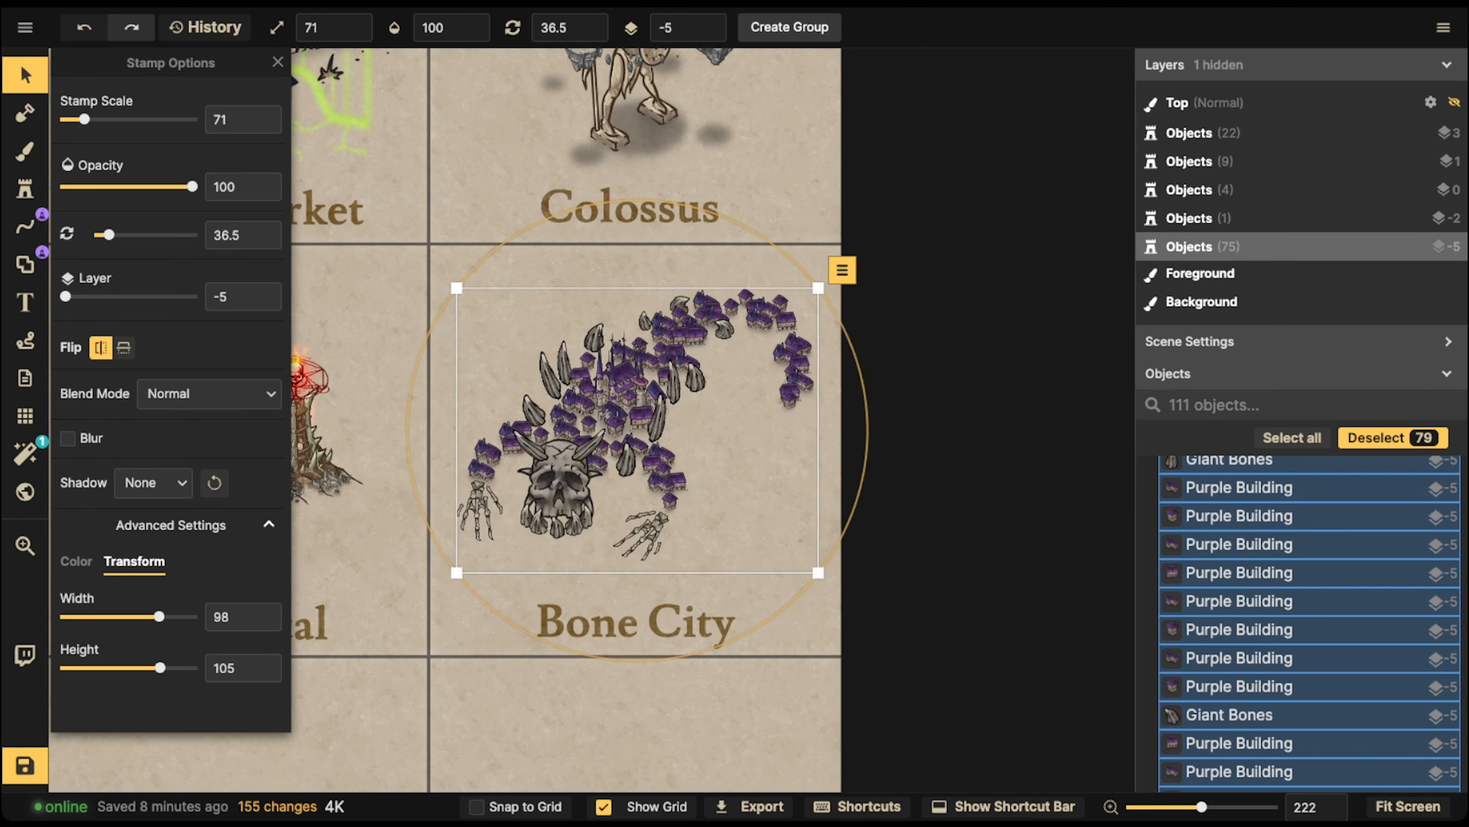
drag(818, 572, 825, 578)
scroll(719, 341, up, 3)
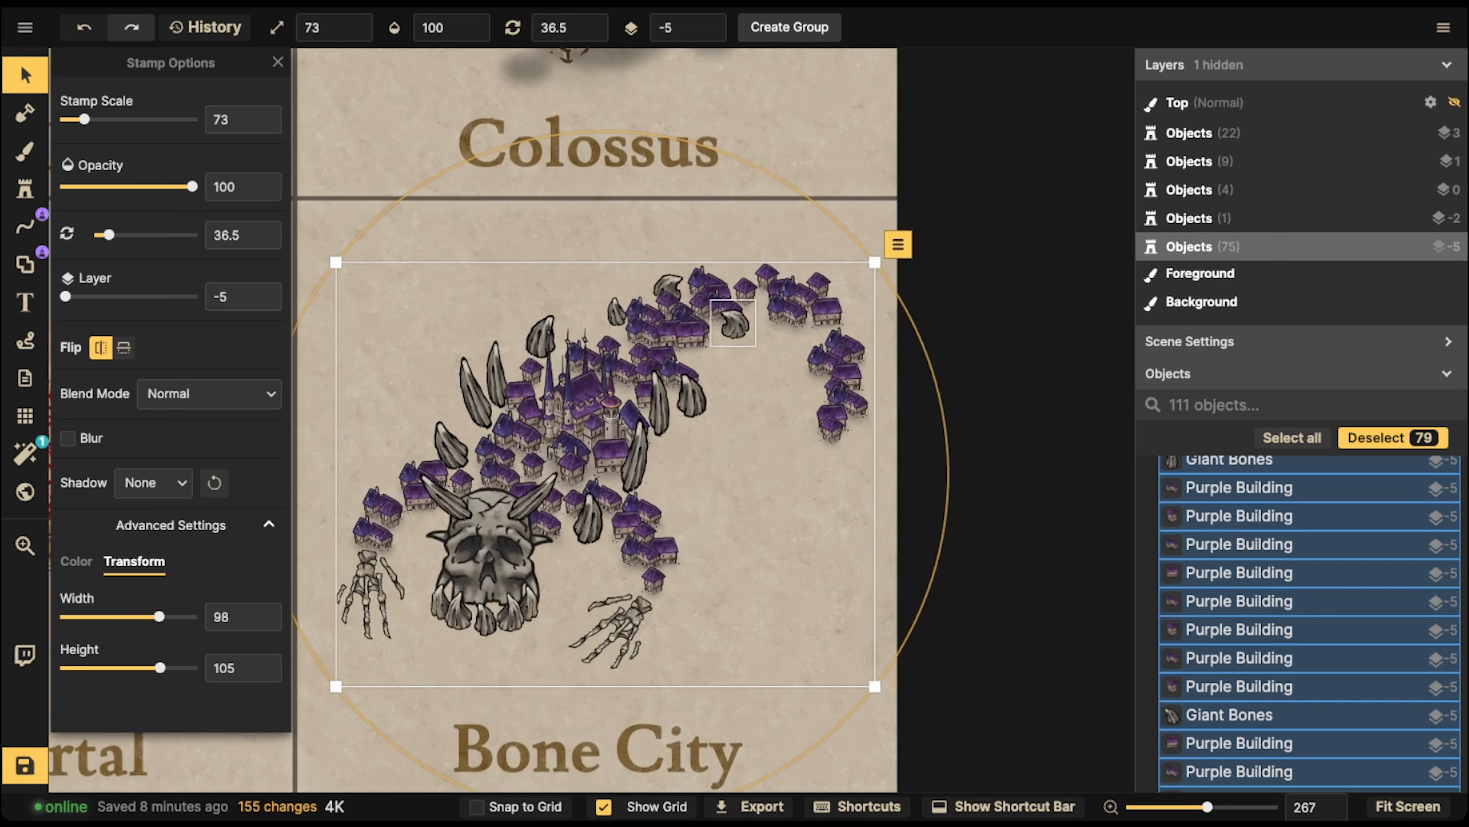
- Duplicate the outer right rib bone and place the copy under the upper building chain at scale 47, rotated 15 degrees
click(691, 395)
key(ctrl+v)
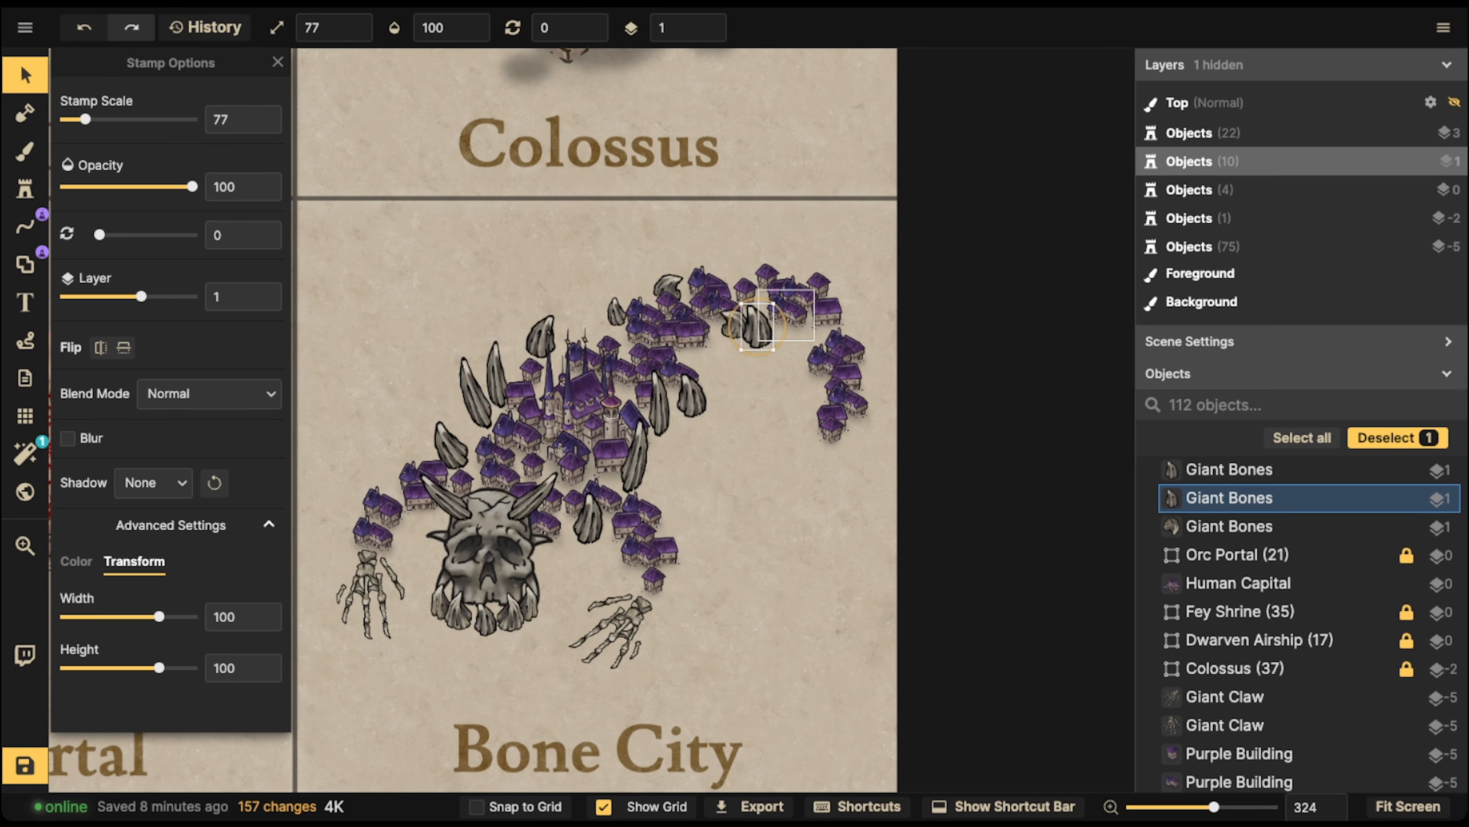
drag(772, 325, 776, 321)
key(comma)
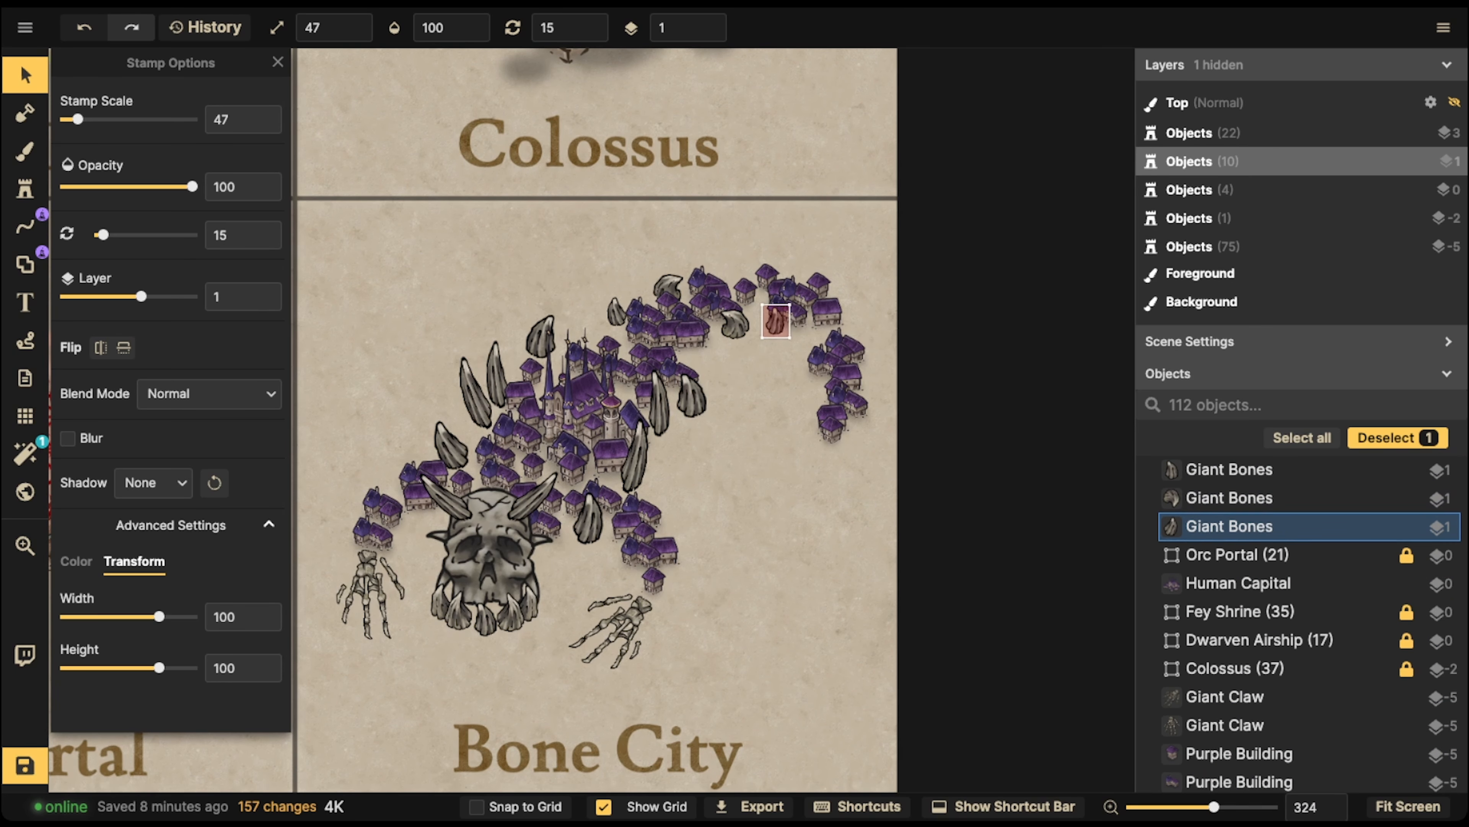
- Paste three rib bones in a row curving off the tail's end, shrinking from scale 47 to 37 to 27
key(ctrl+v)
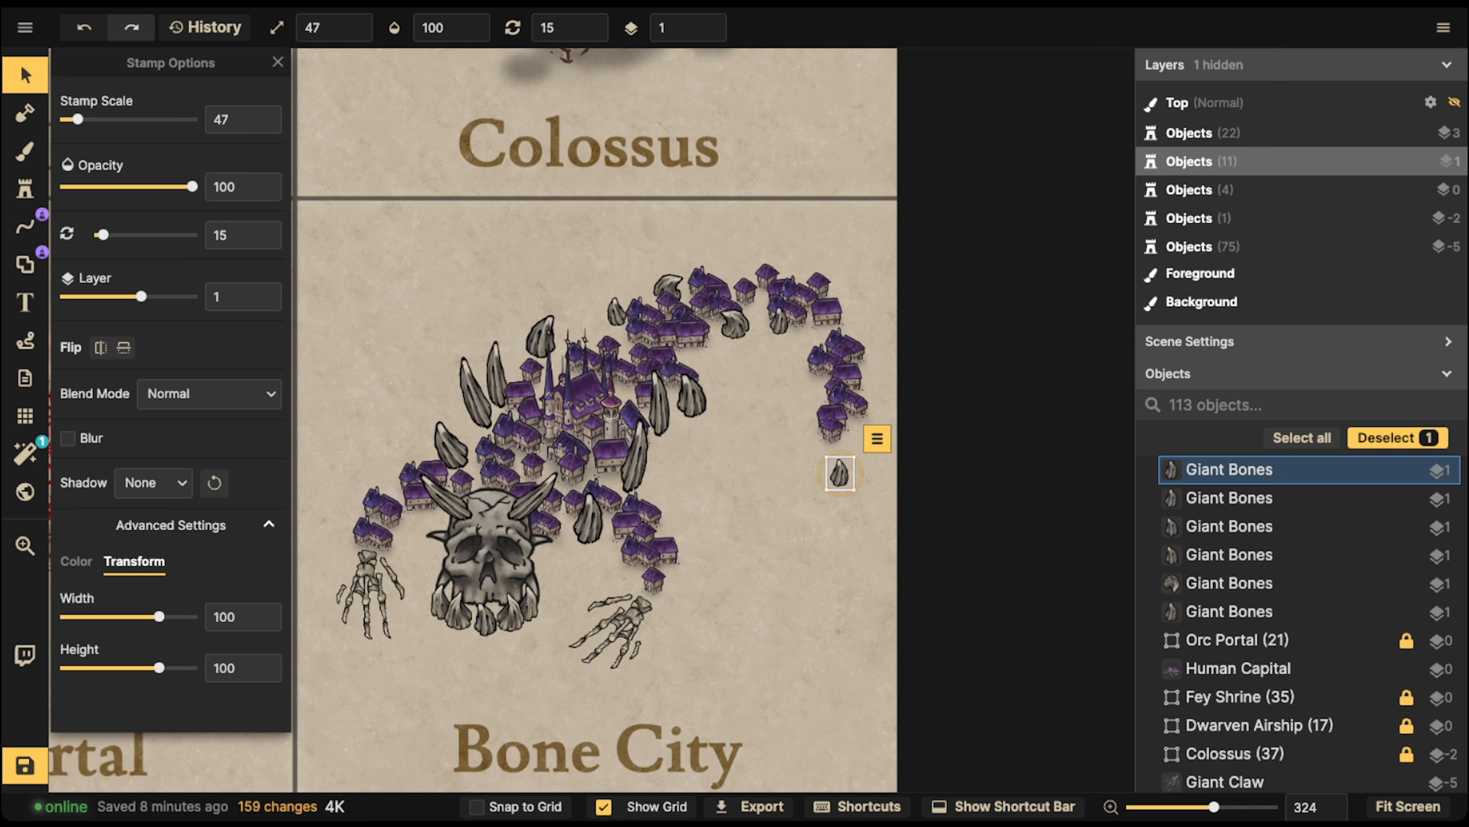
key(period)
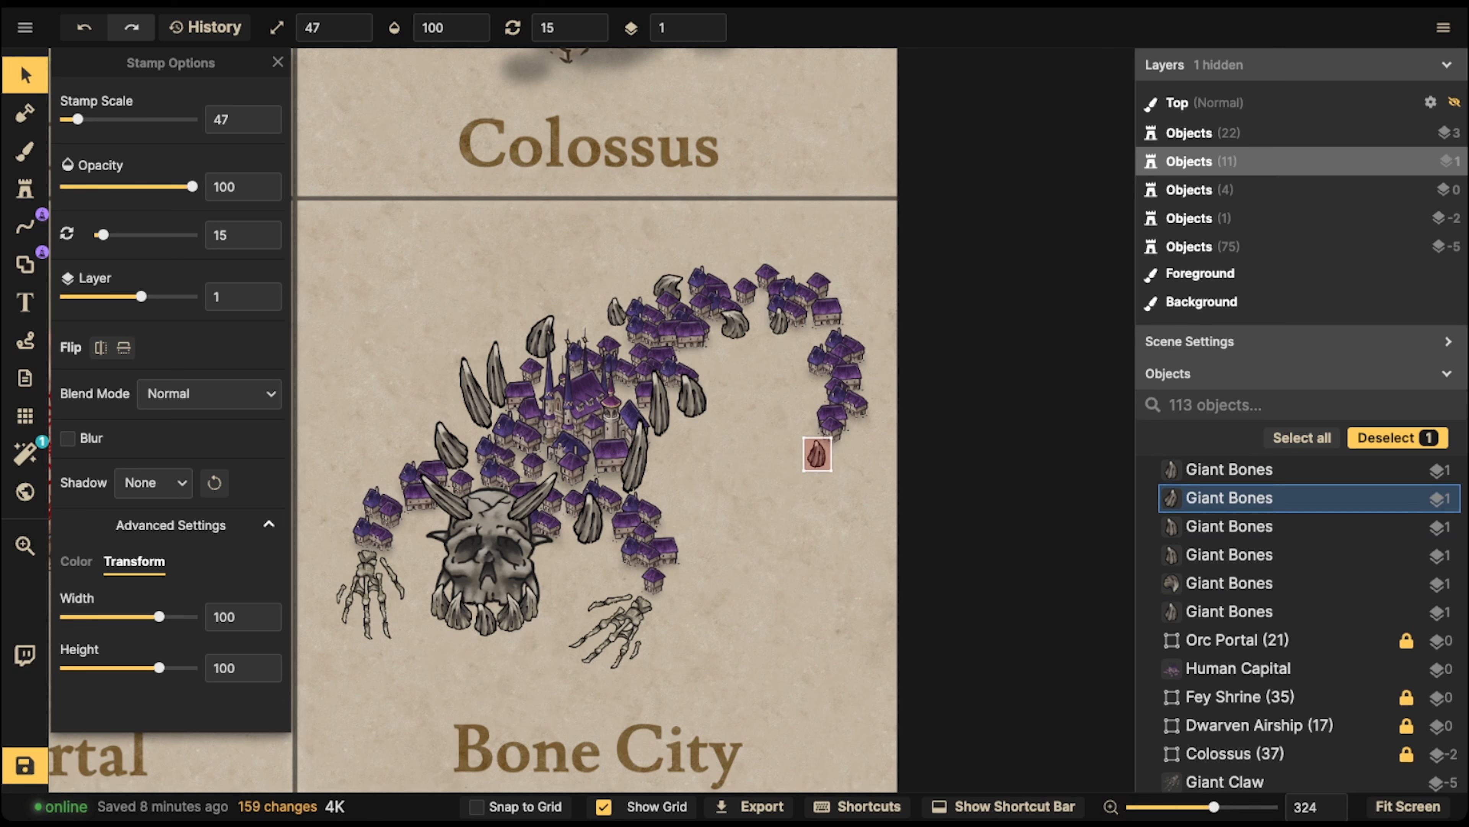
key(ctrl+v)
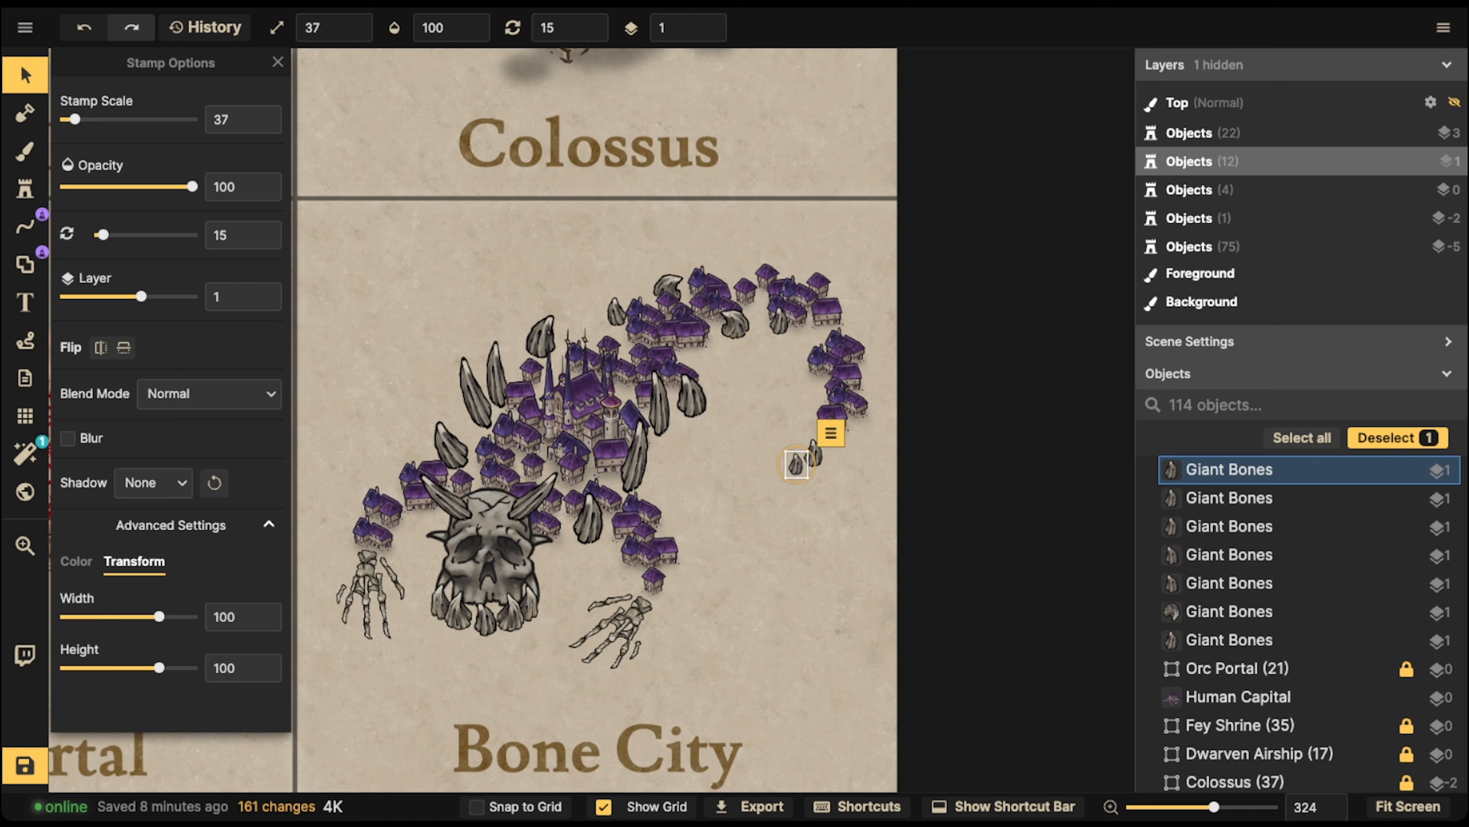
key(ctrl+v)
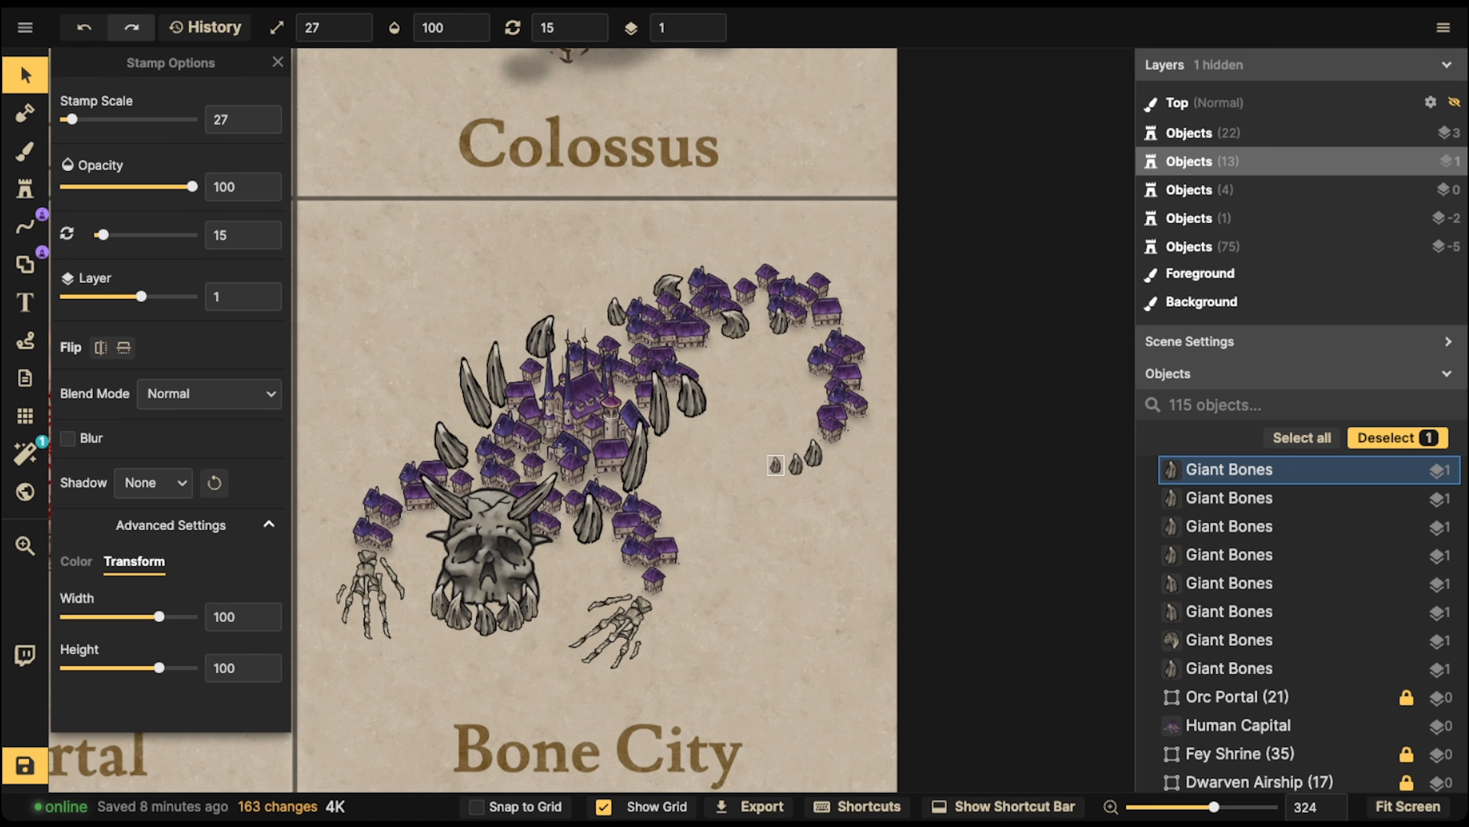
key(Escape)
scroll(654, 342, down, 3)
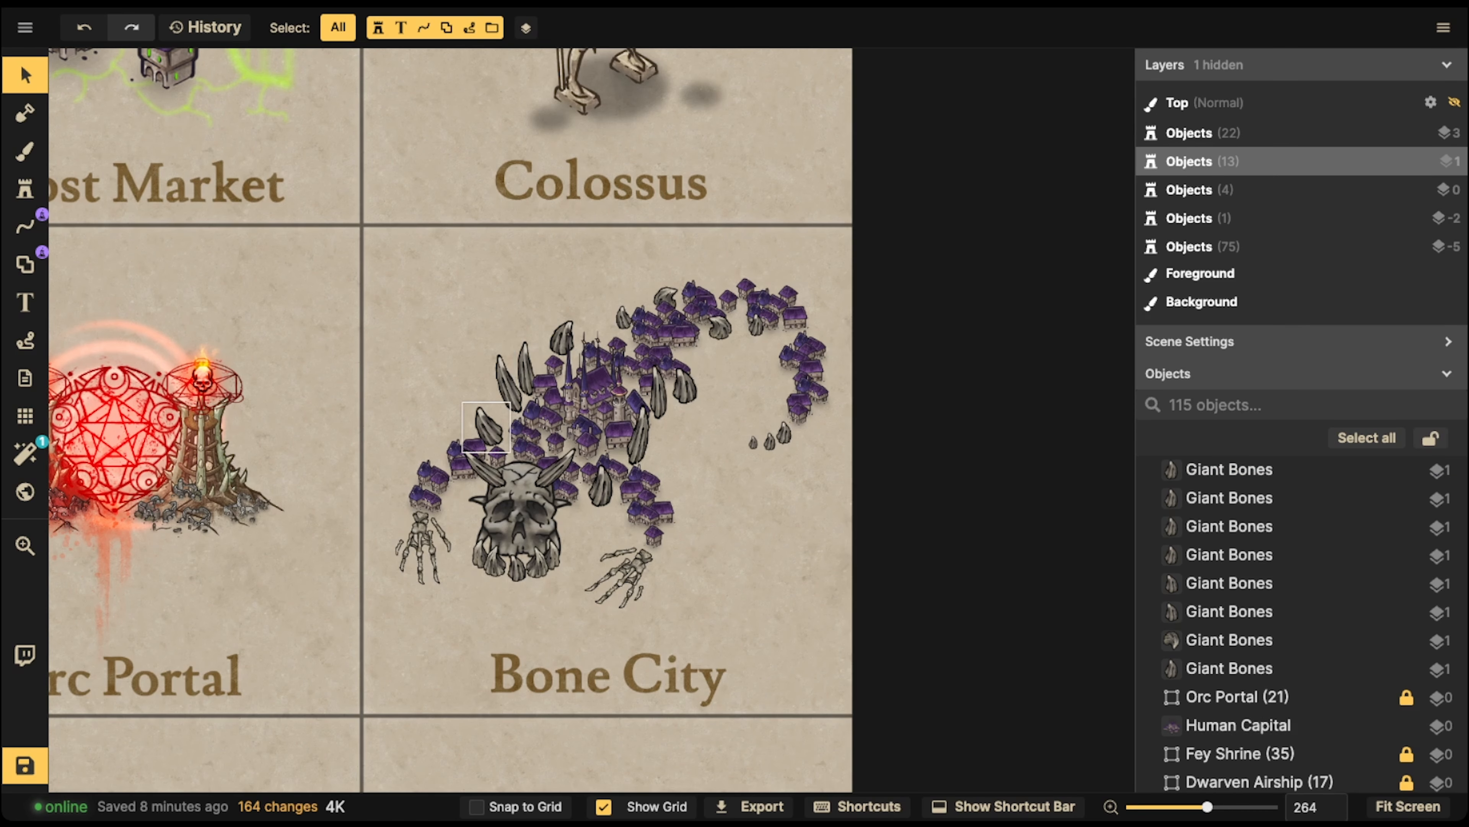
- Brighten the horned big skull by setting its brightness to 106
click(509, 386)
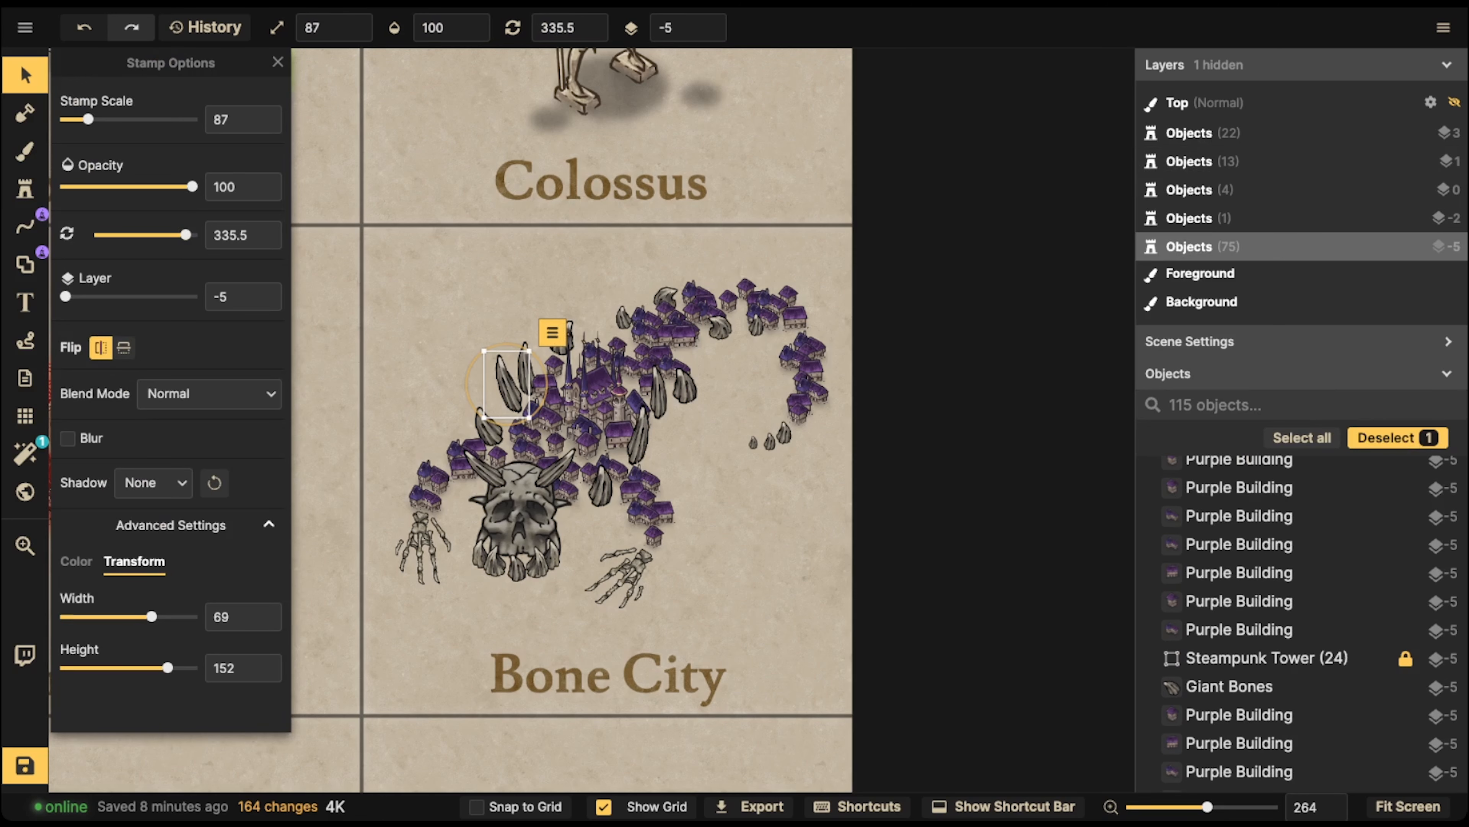
click(423, 547)
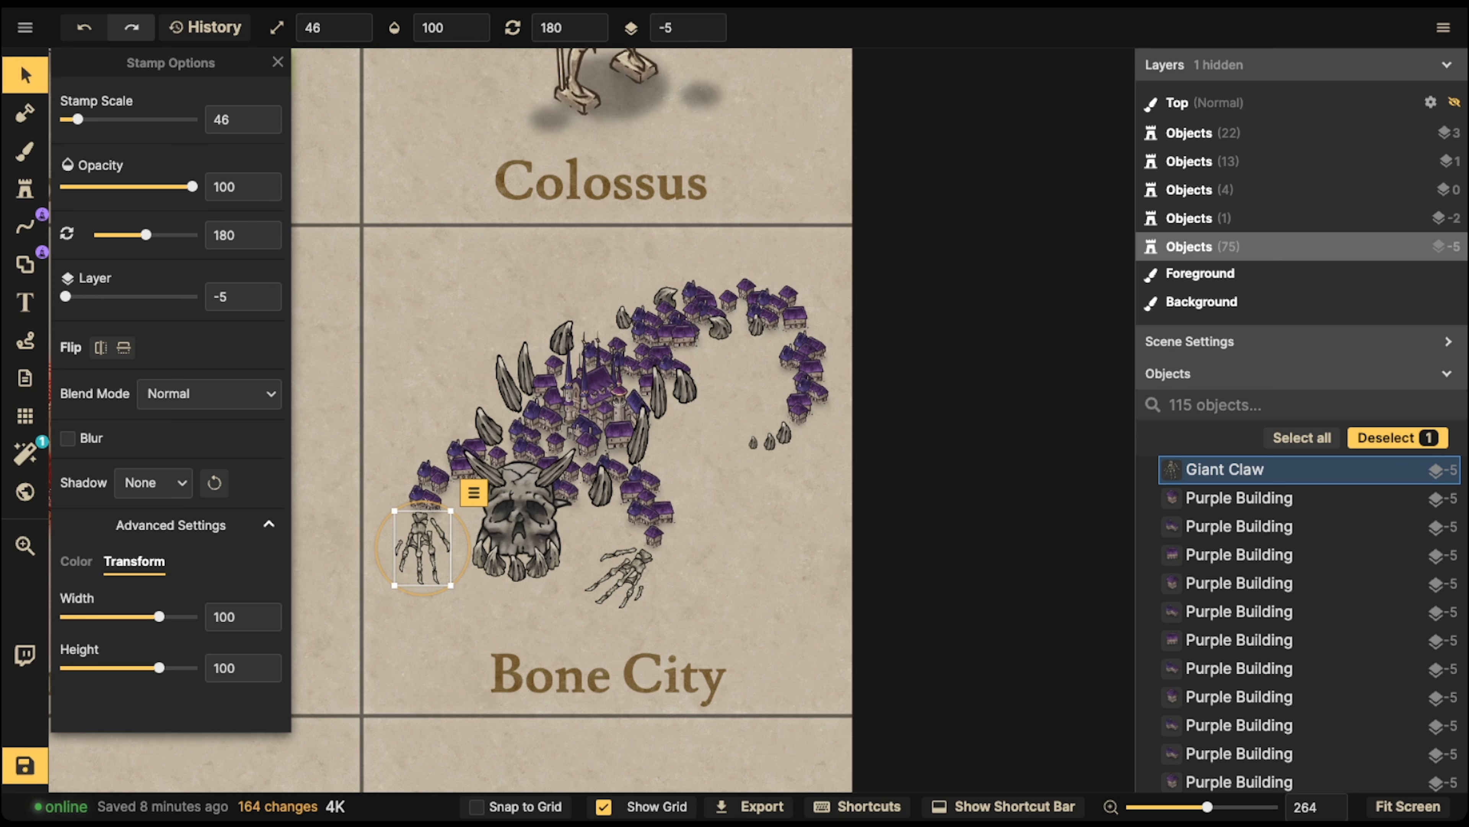
click(520, 510)
click(75, 561)
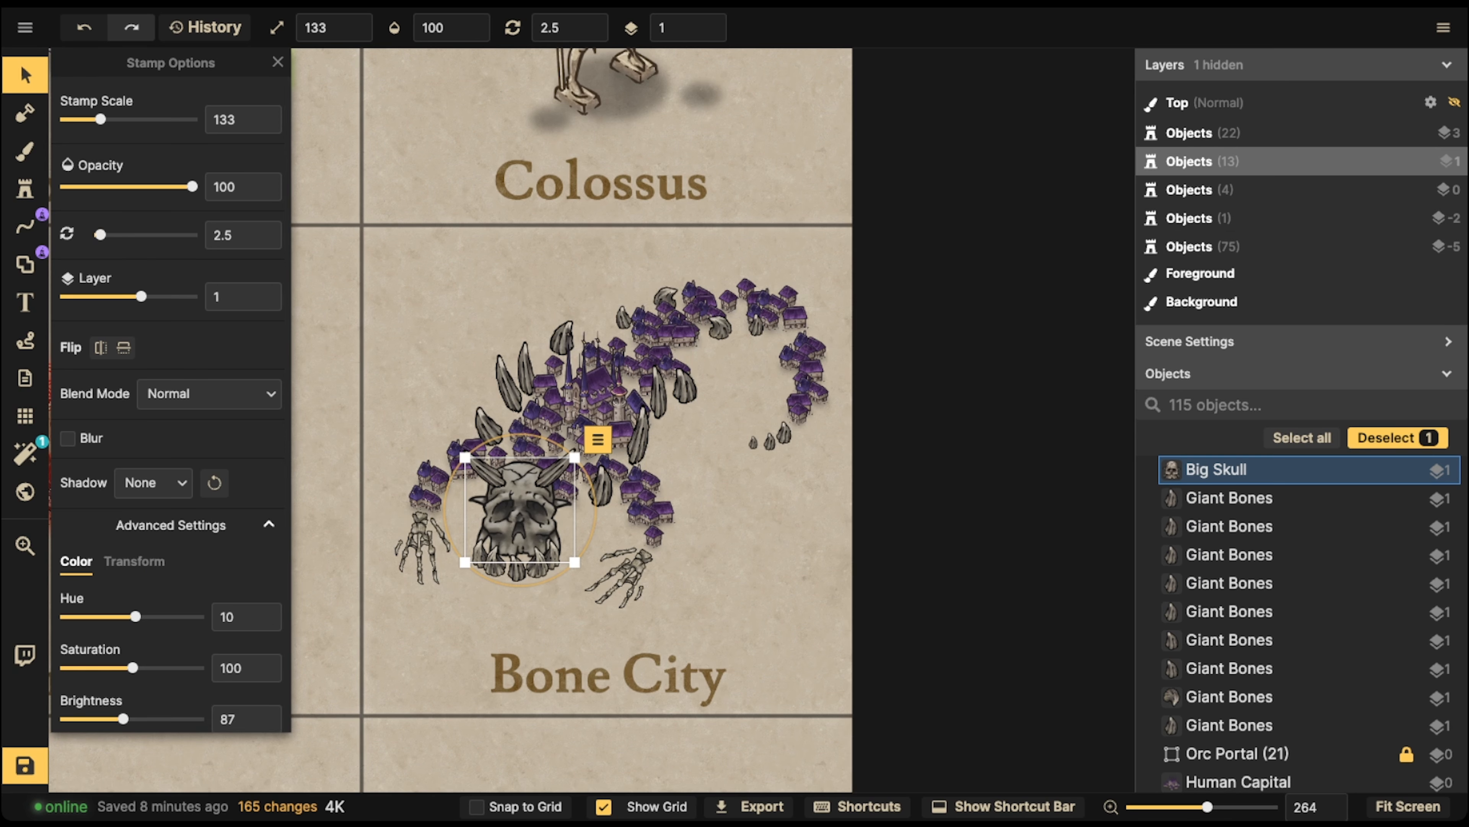
drag(123, 719, 137, 719)
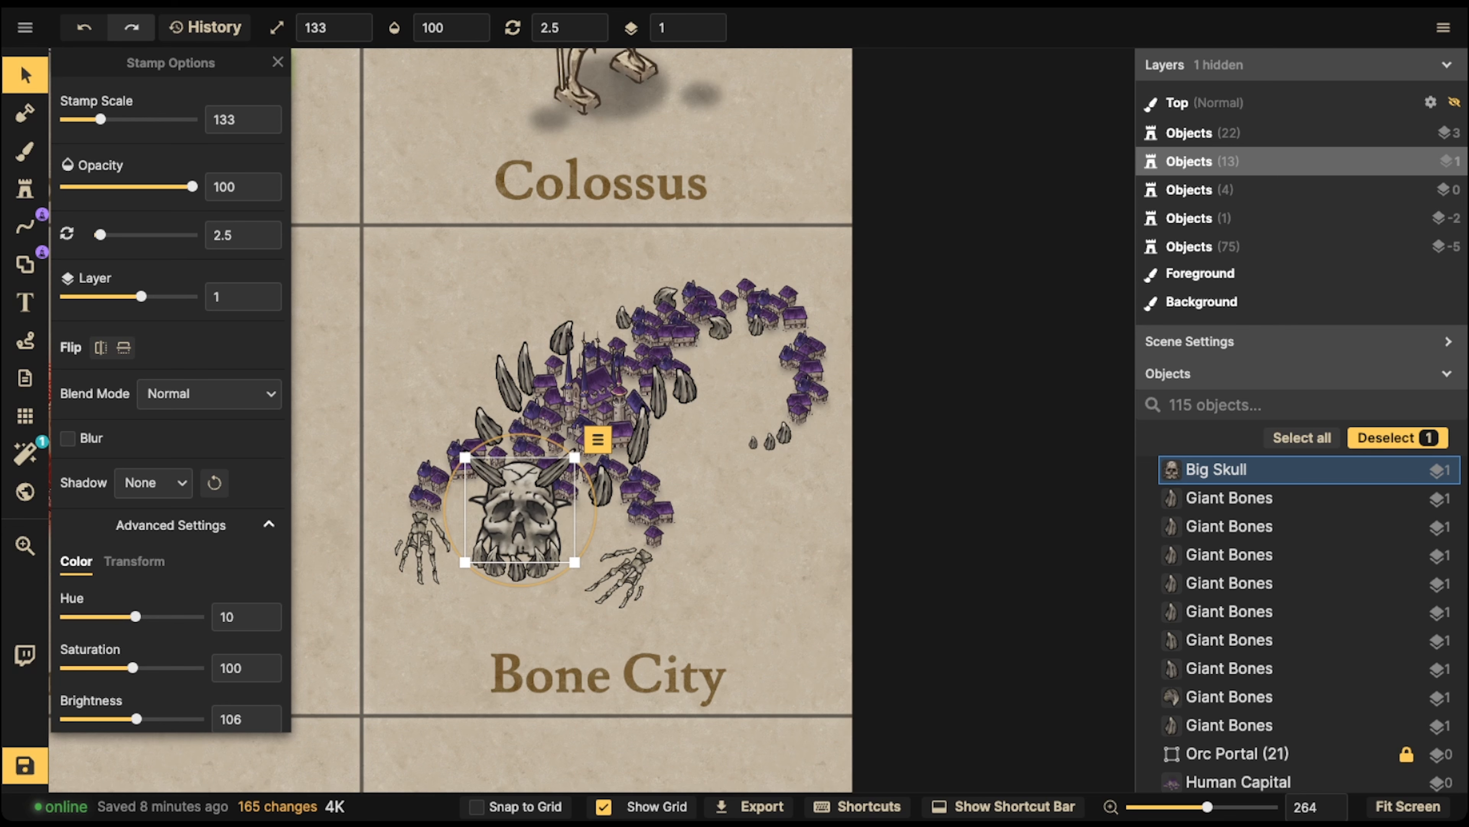
key(Escape)
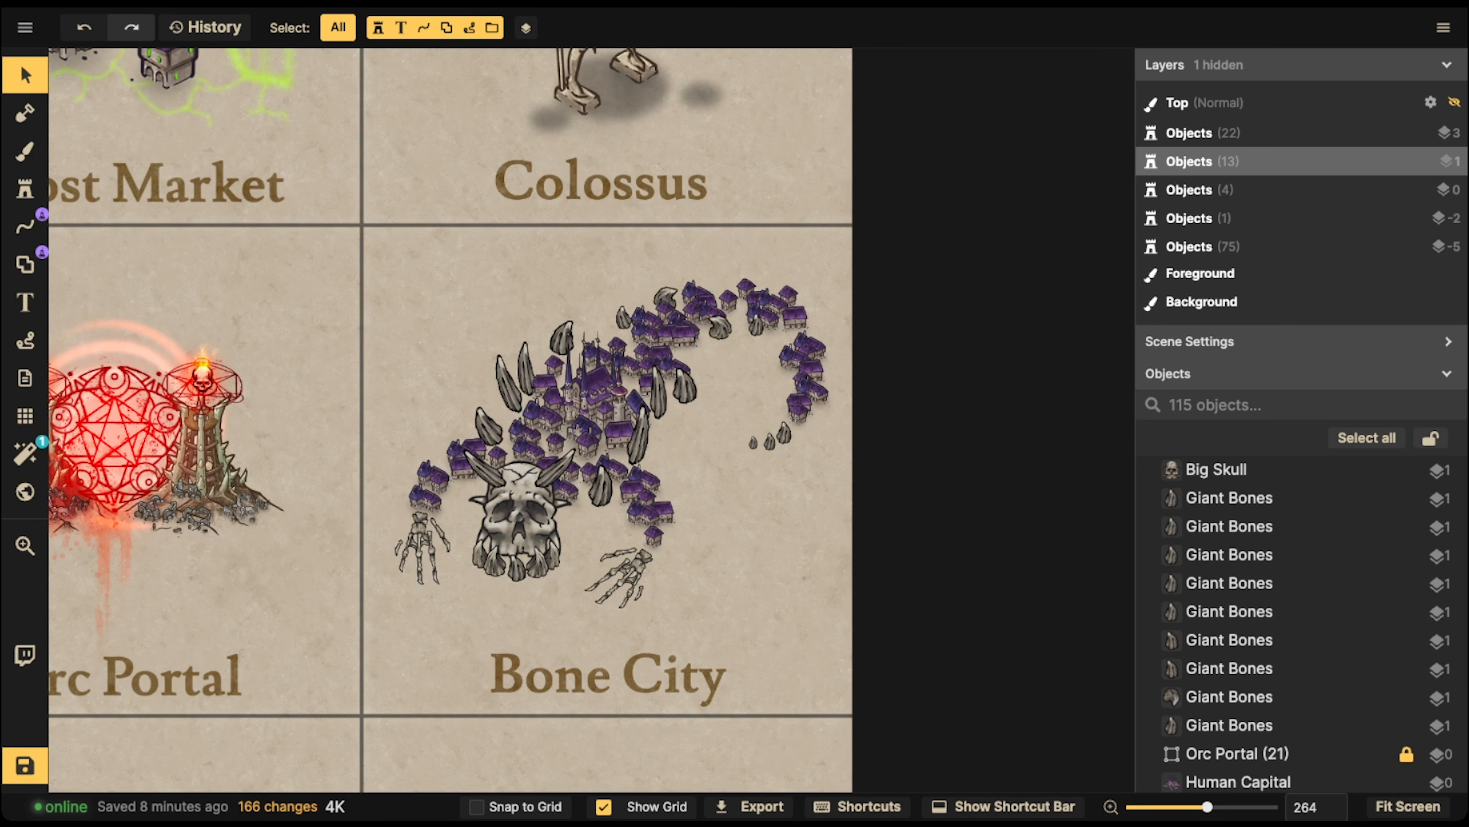
- Search the Fantasy Battlemaps stamps for "light" and choose the orange Warm Round Light as the stamp to place
click(522, 517)
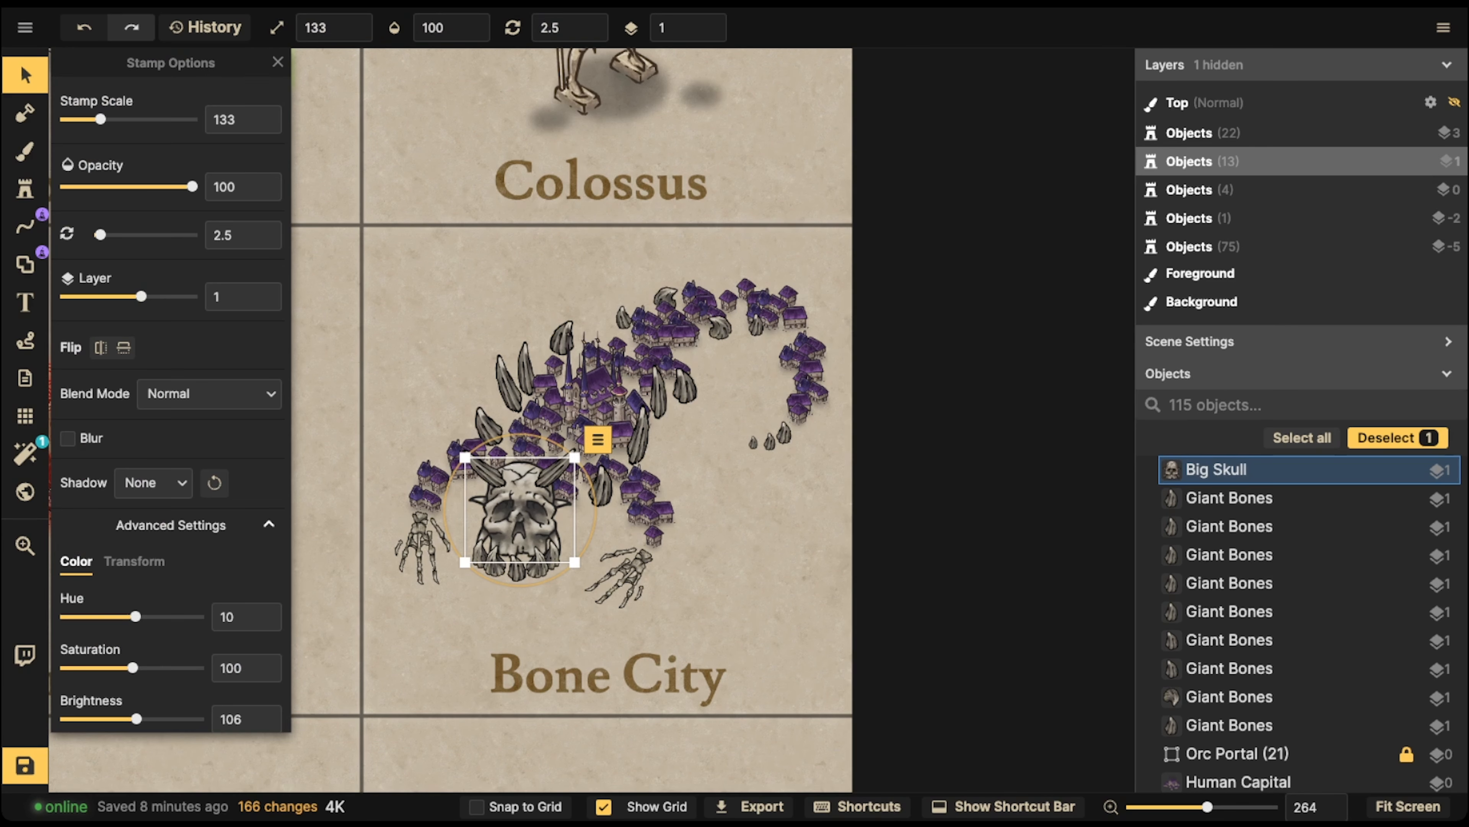
scroll(508, 495, up, 3)
click(25, 190)
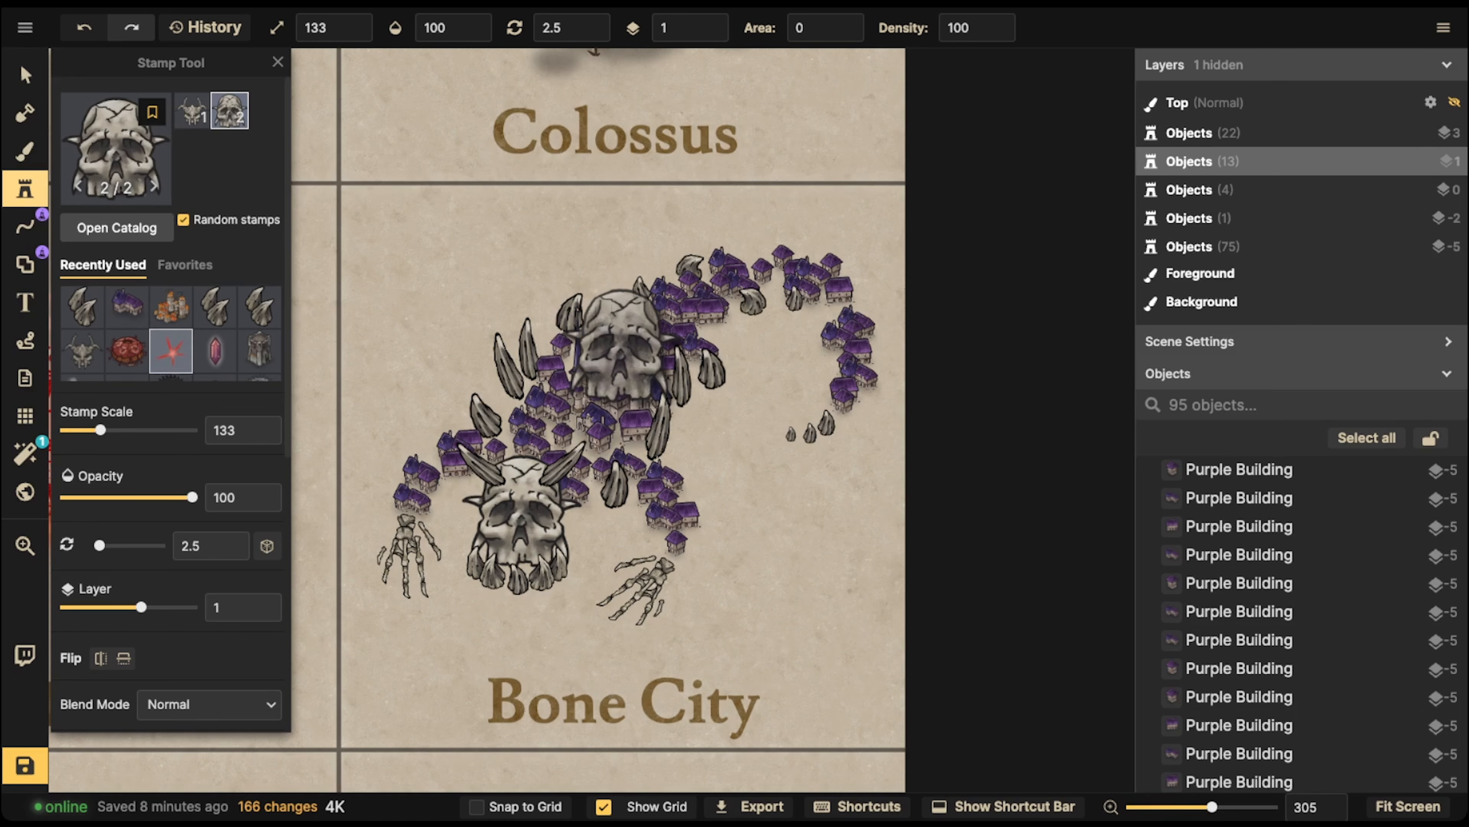
scroll(170, 352, down, 5)
scroll(128, 355, down, 3)
scroll(127, 184, up, 5)
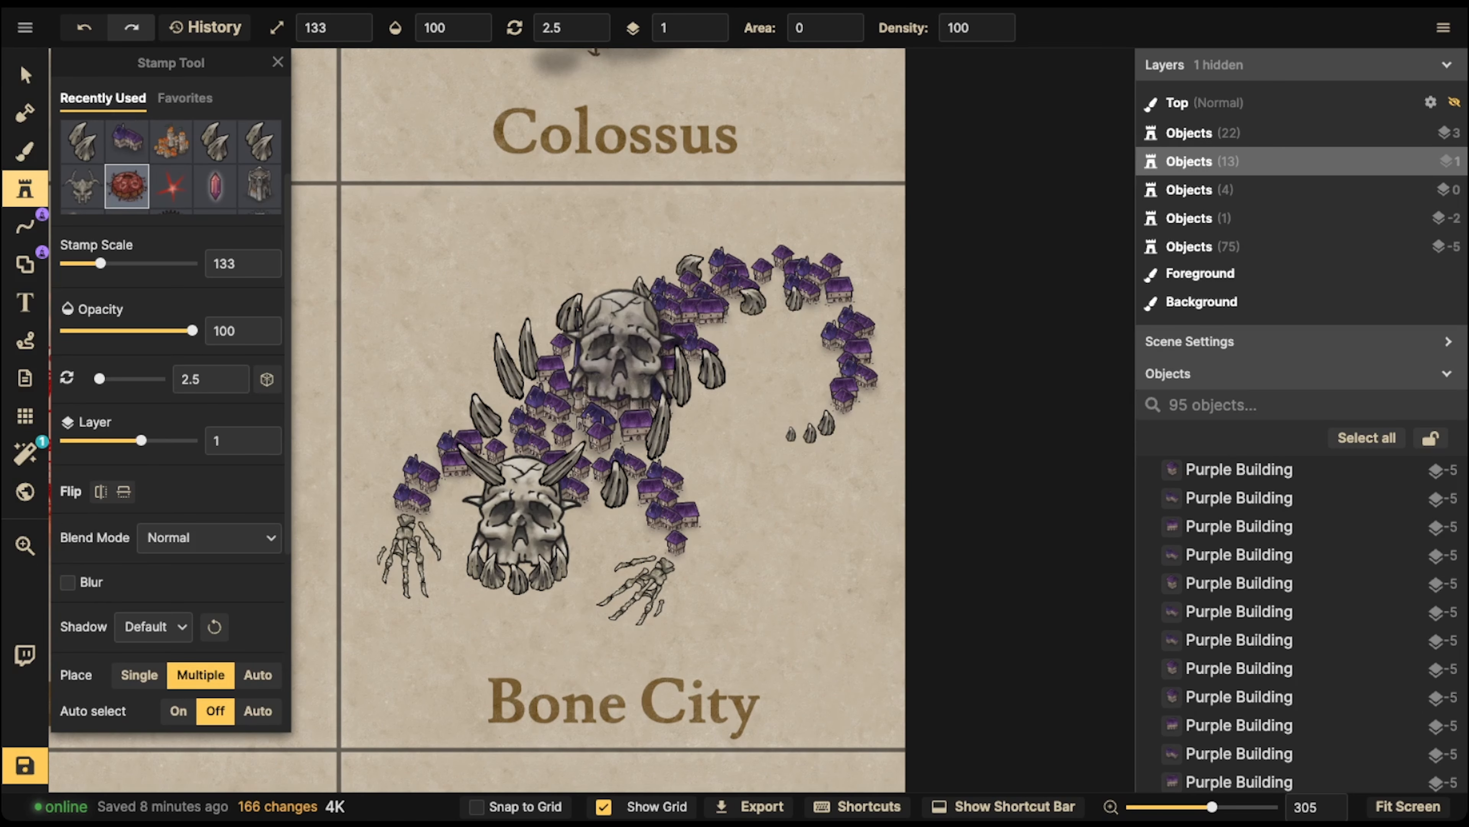
scroll(126, 184, up, 3)
click(104, 222)
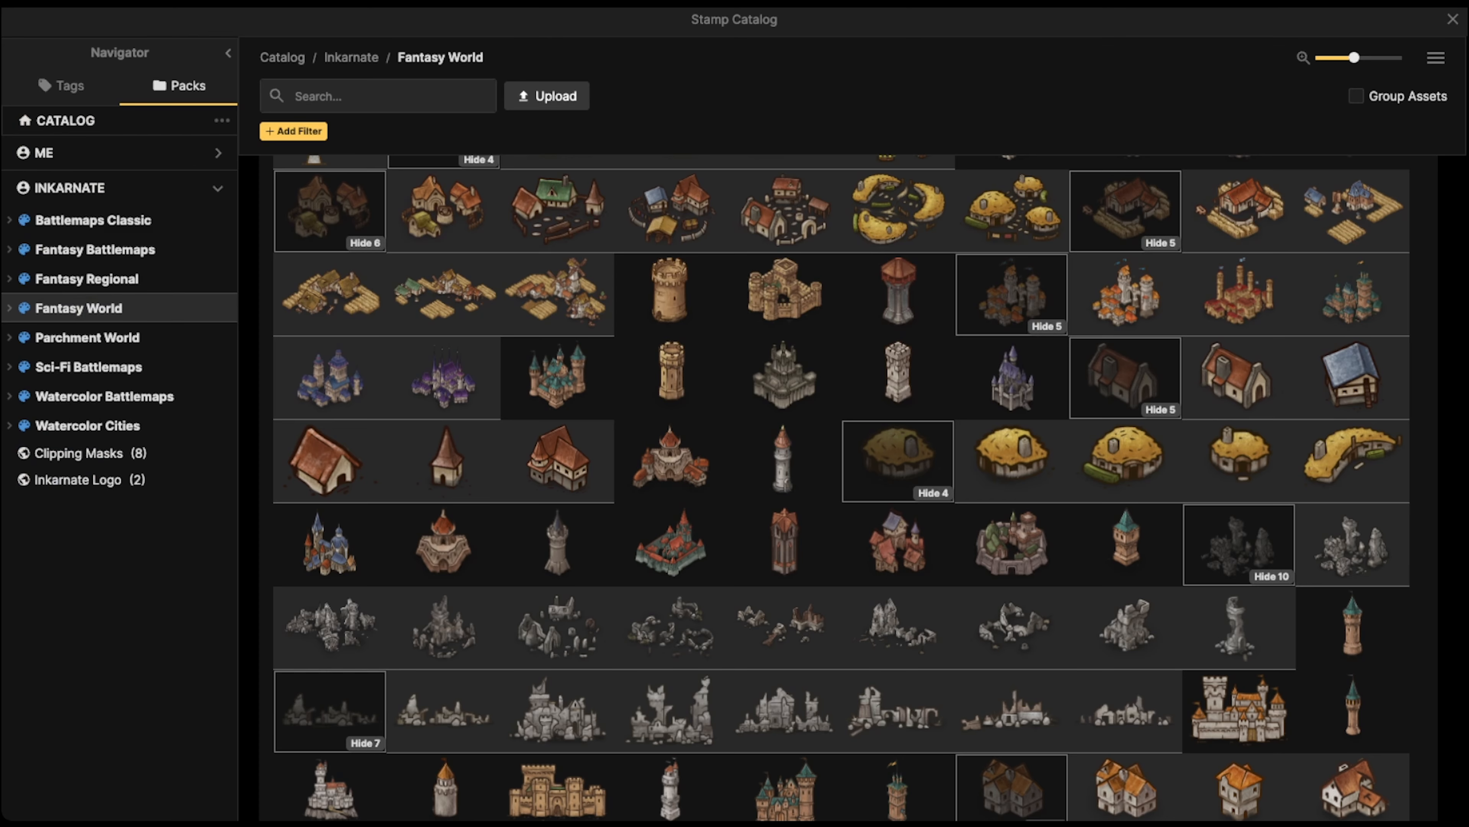
text(light)
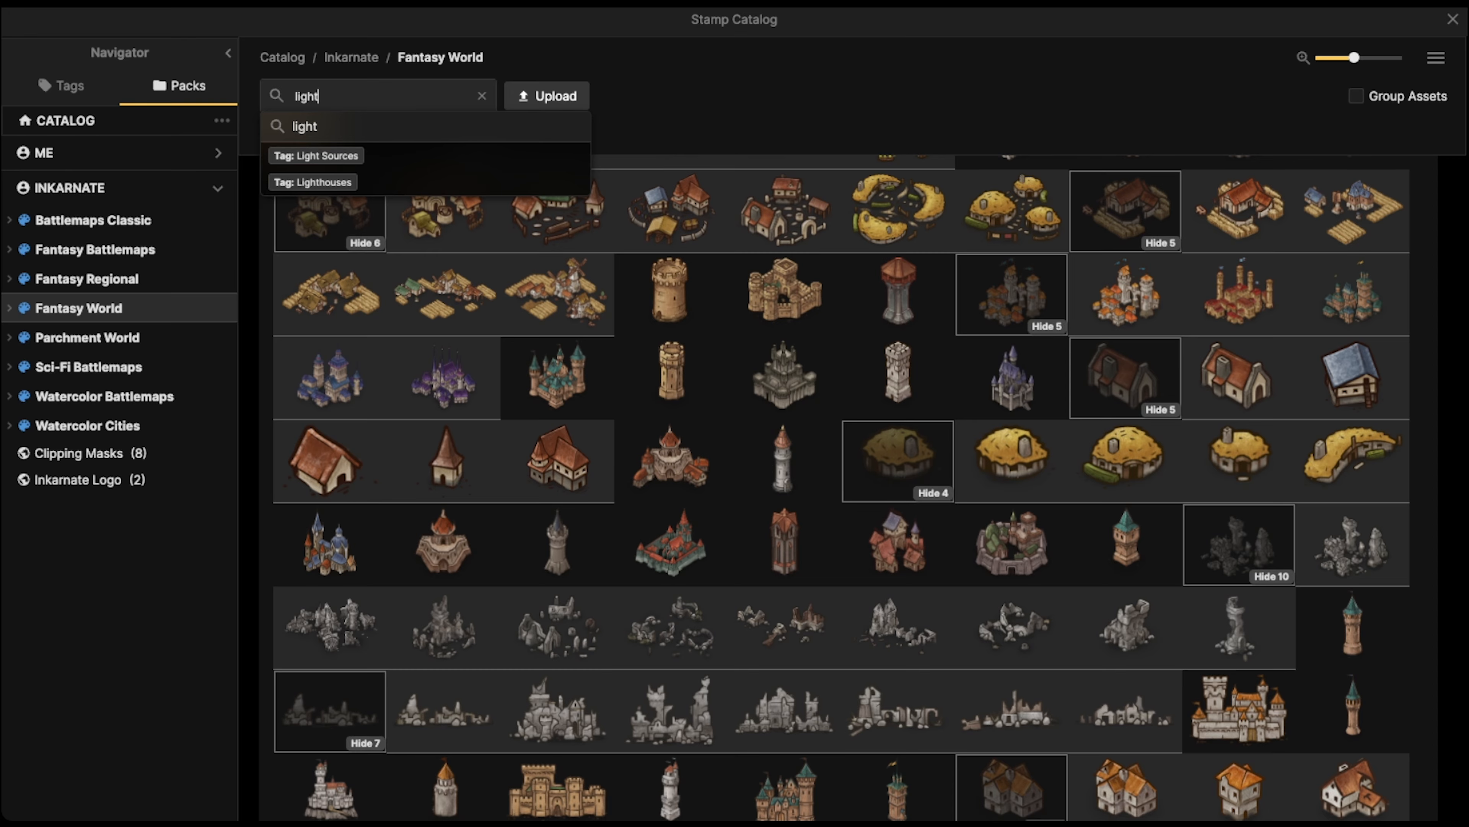
key(Return)
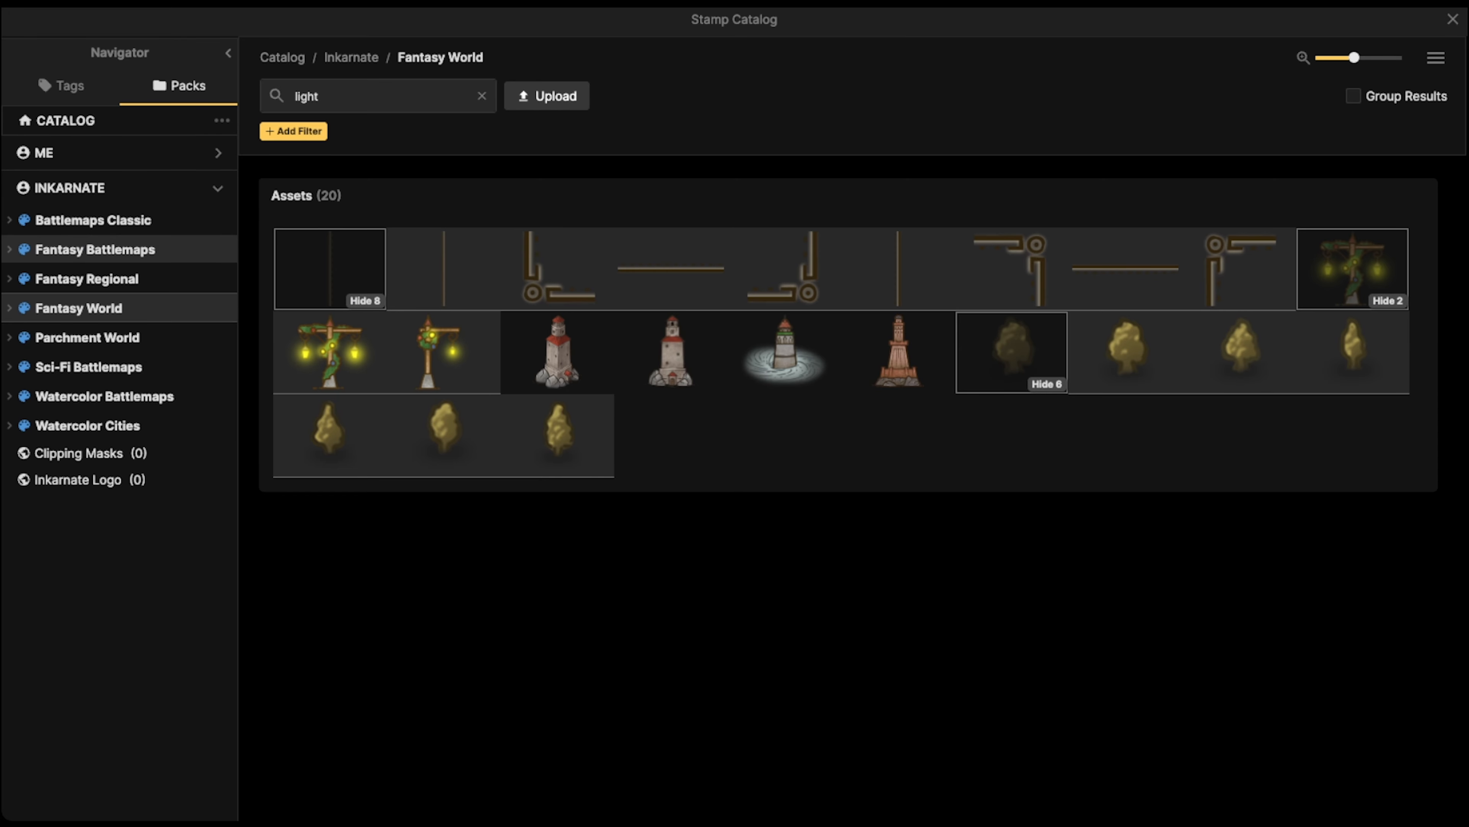
click(95, 249)
click(1125, 520)
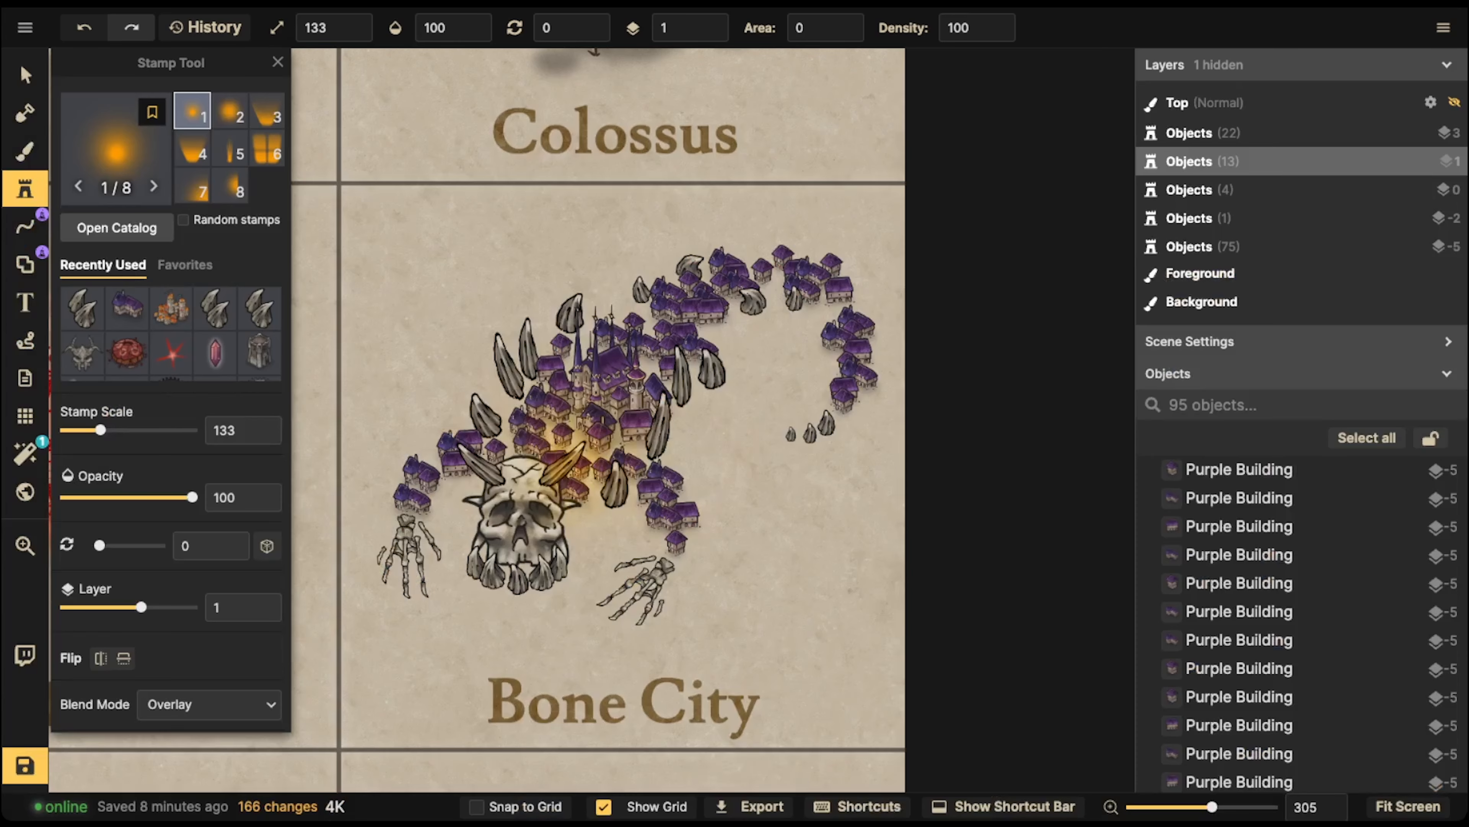
- Place the light over the skull's left-hand eye socket with hue -130, Normal blend mode and scale 21
scroll(578, 376, up, 5)
scroll(171, 405, down, 8)
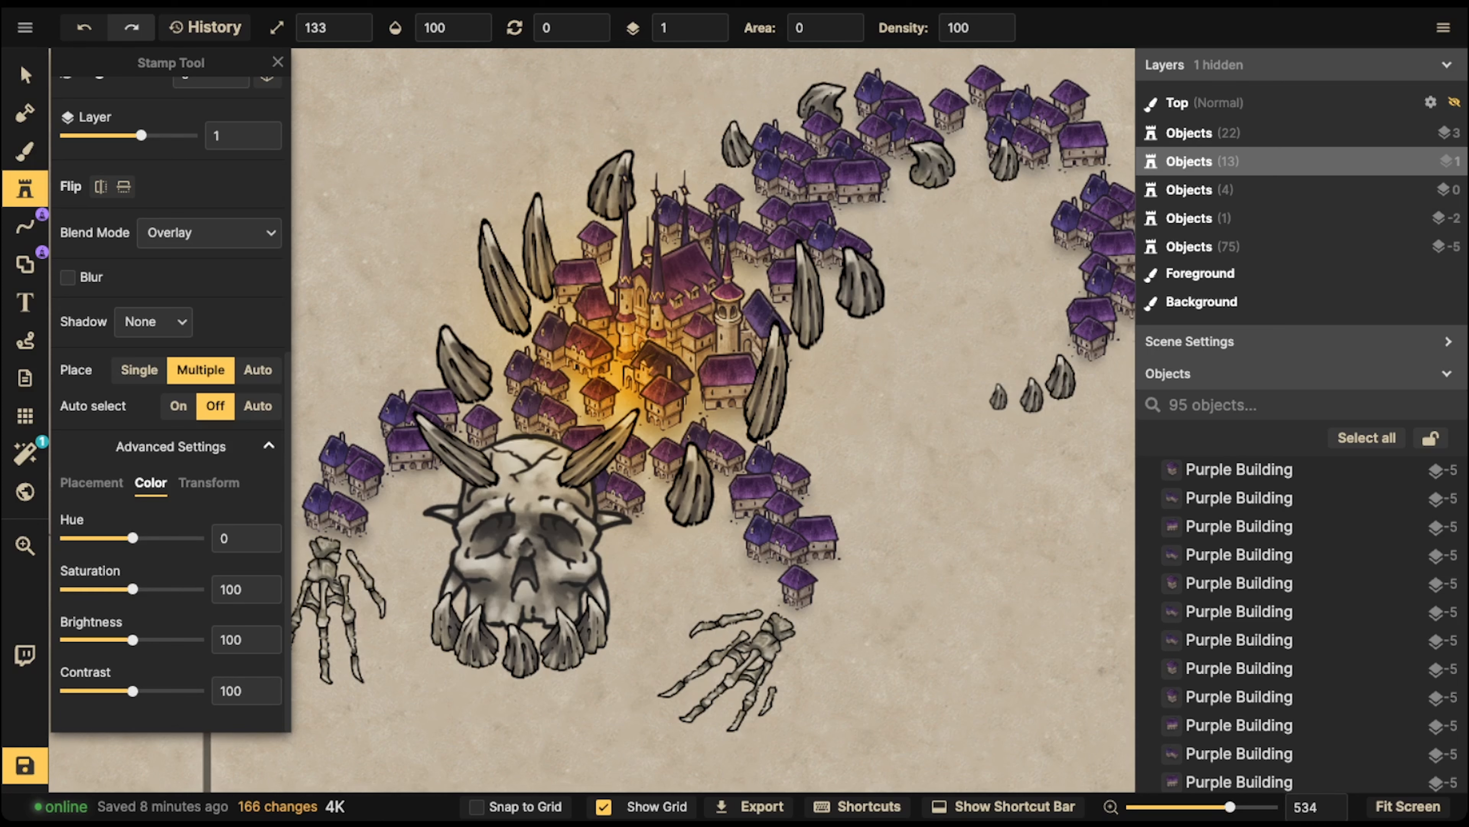
drag(133, 538, 83, 537)
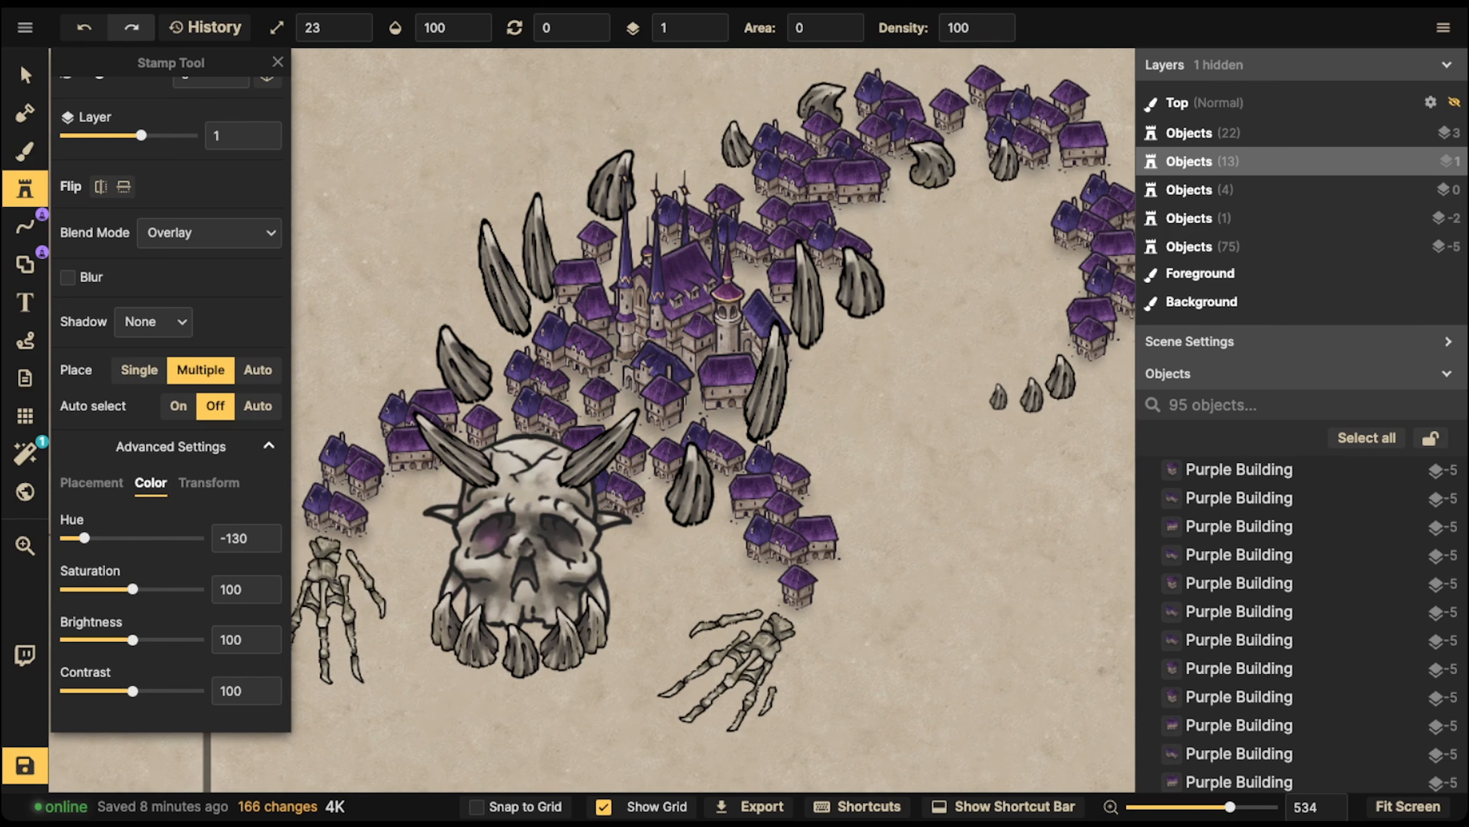
click(208, 232)
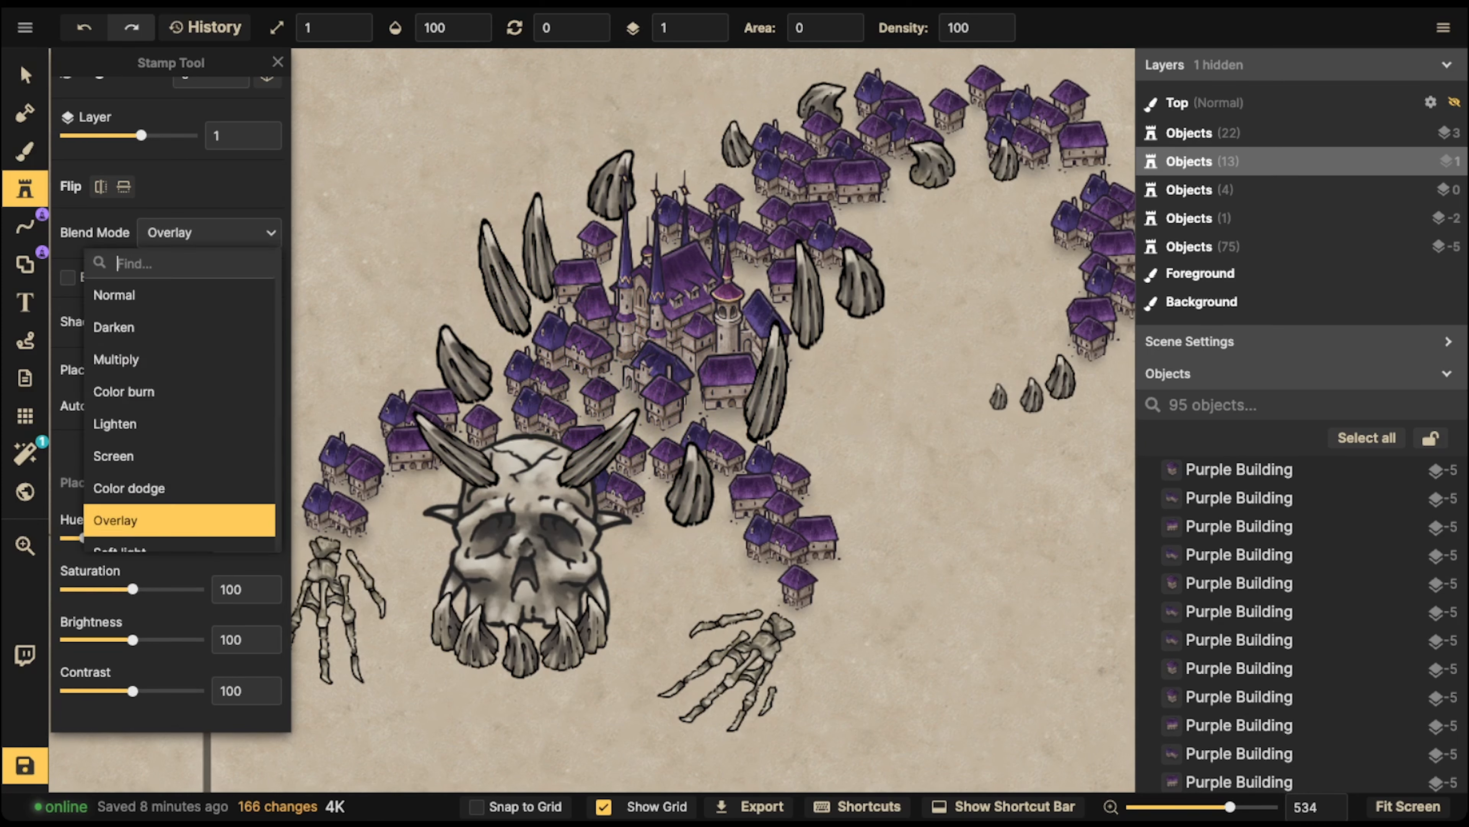
click(174, 294)
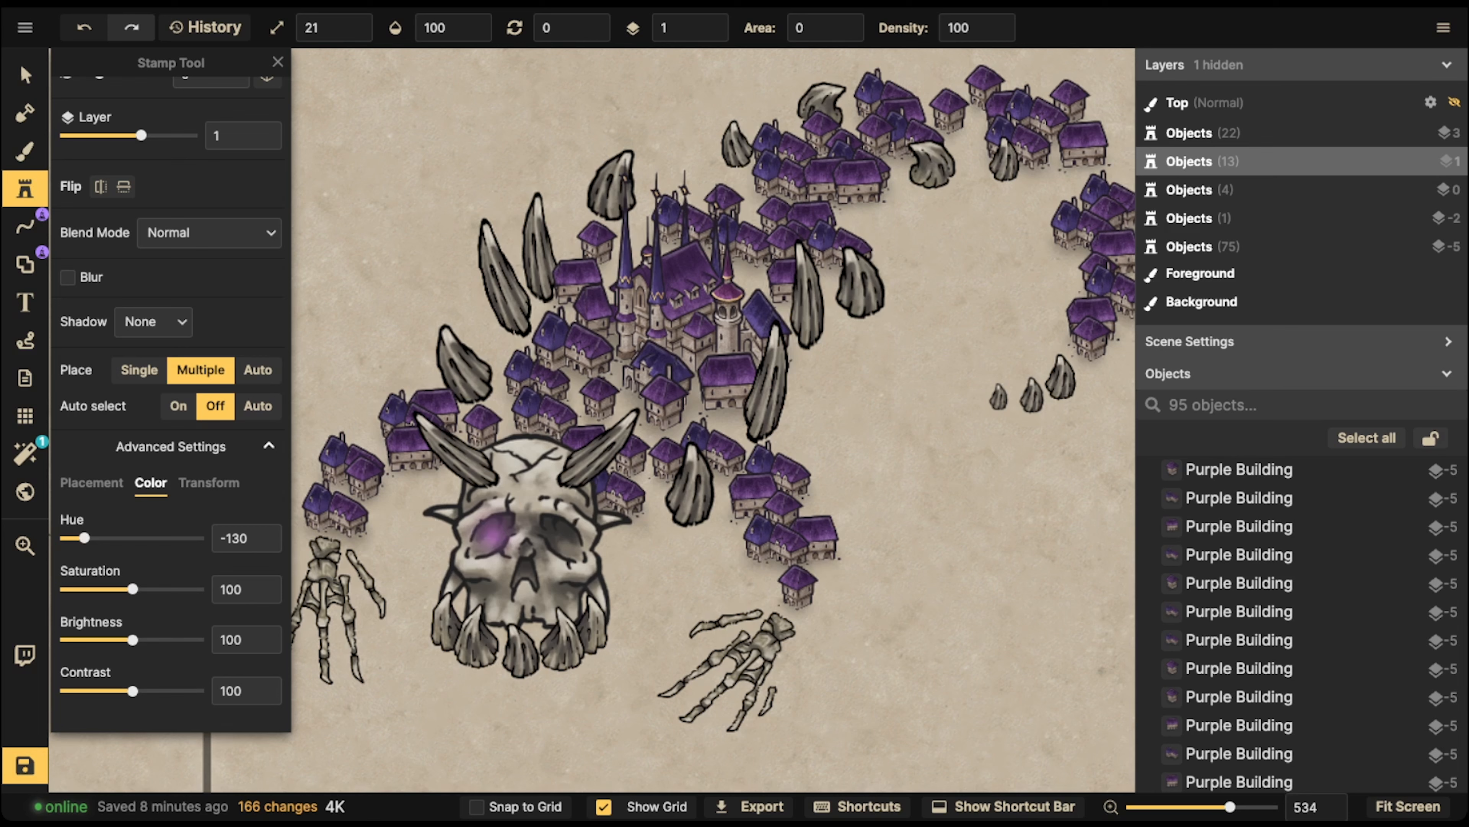
click(25, 76)
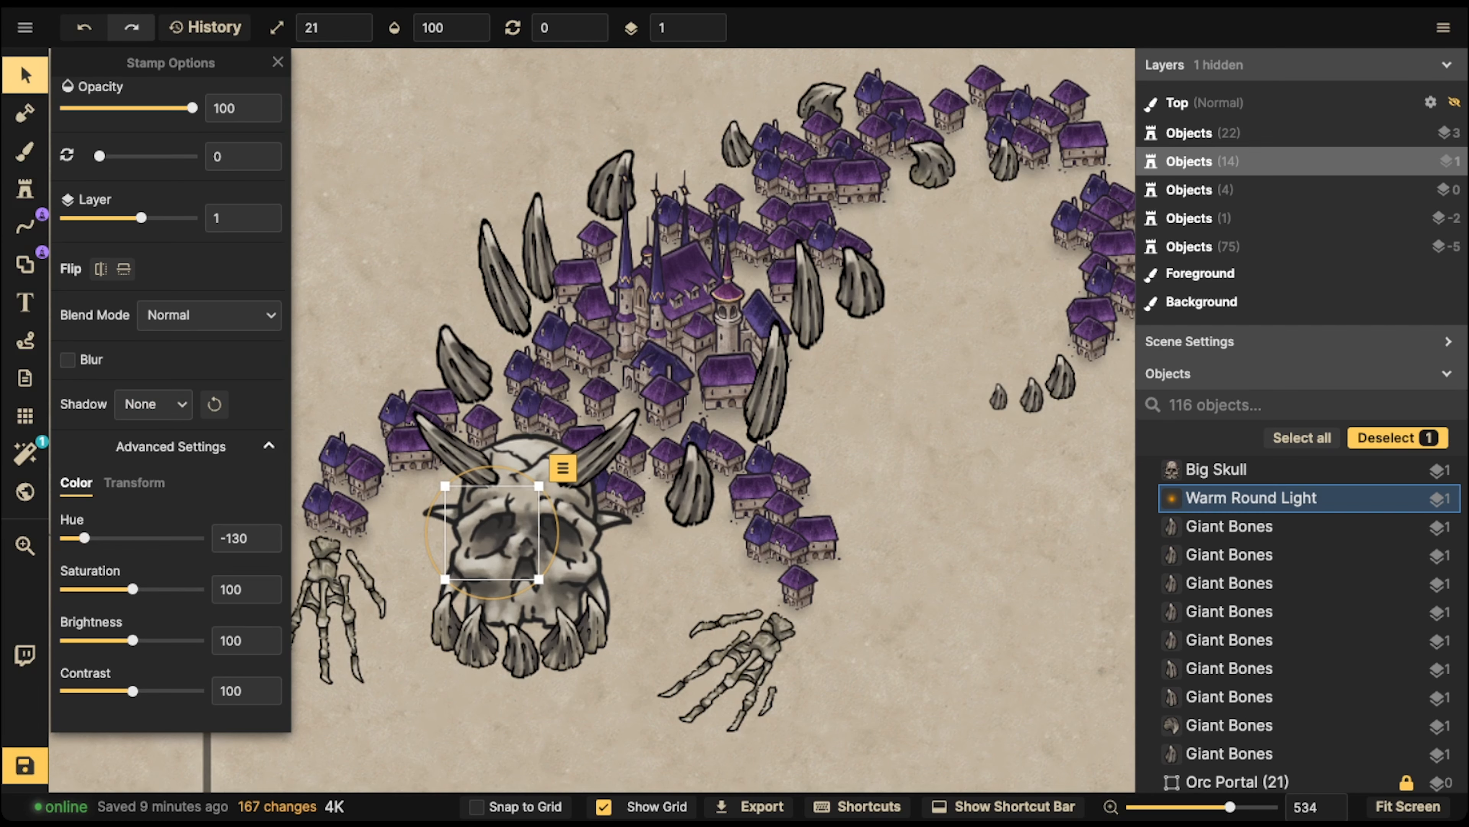
- Raise the purple eye light to layer 3 and paste a copy of it into the skull's other eye socket
click(709, 21)
click(708, 21)
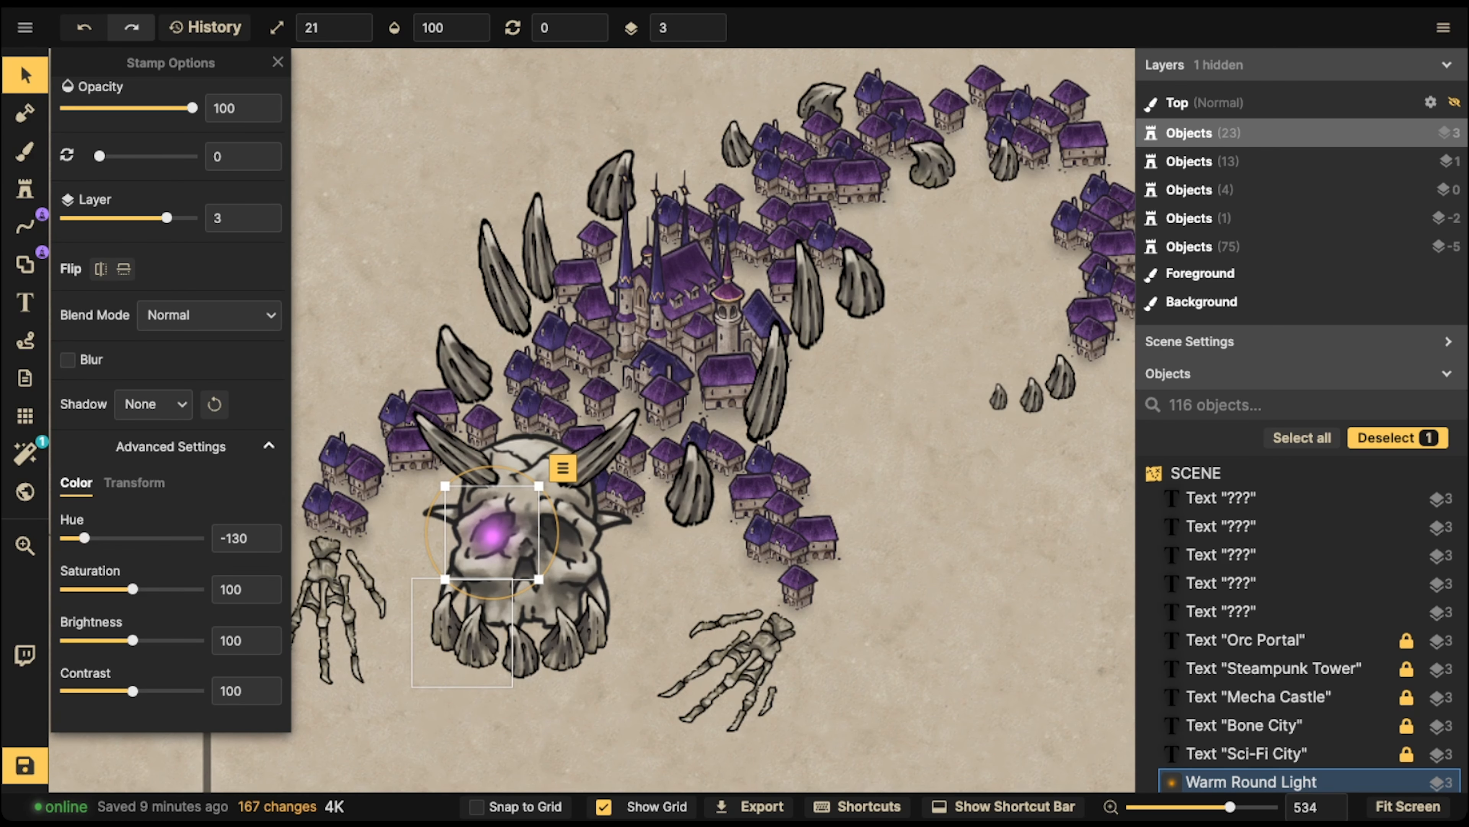
key(ctrl+c)
key(ctrl+v)
drag(538, 608, 567, 551)
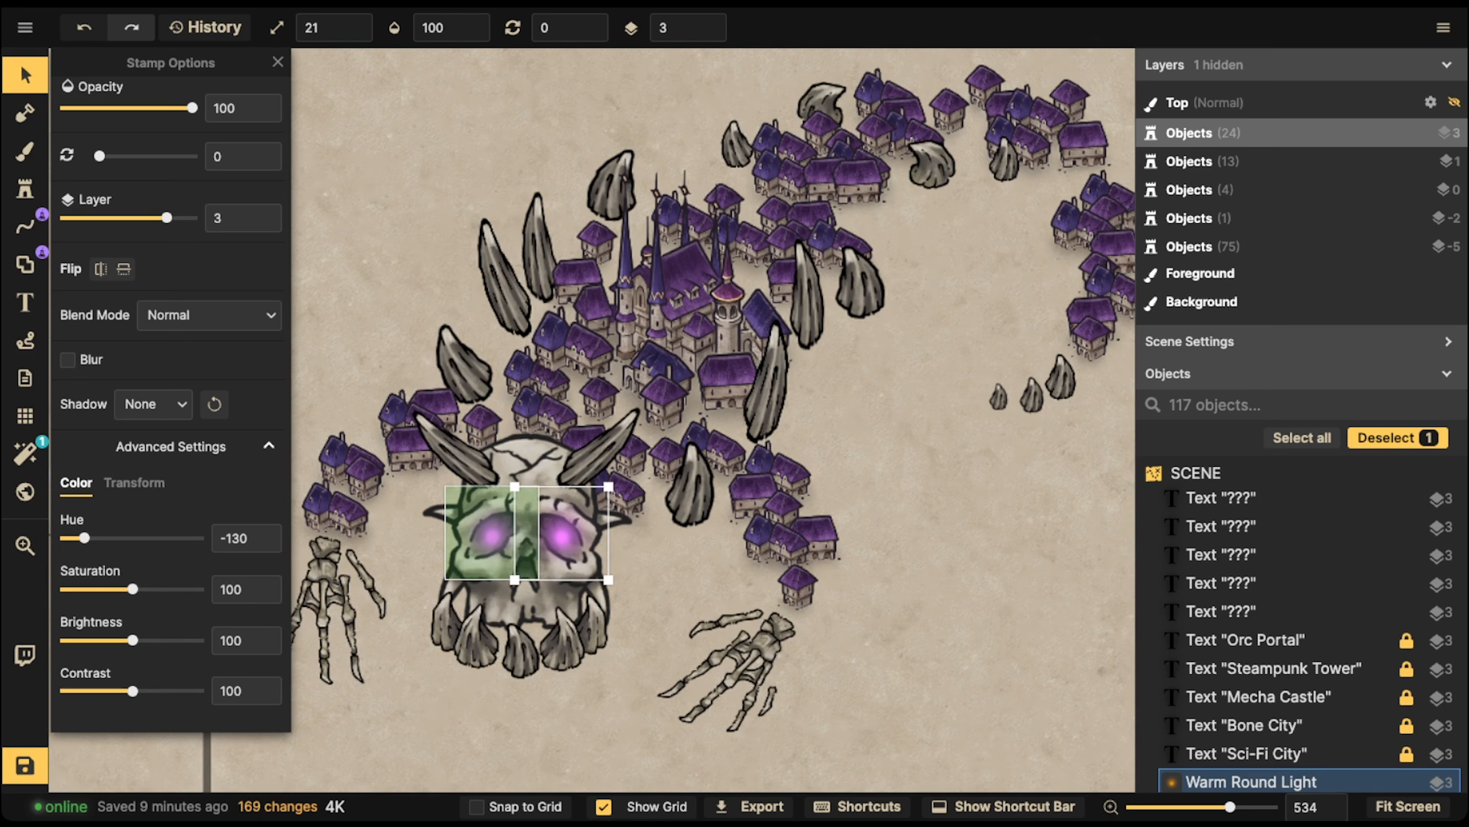
- Set the blend mode of both purple eye lights to Color burn and nudge the pair slightly left
shift+click(490, 535)
click(209, 315)
key(Down)
key(Down)
key(Down)
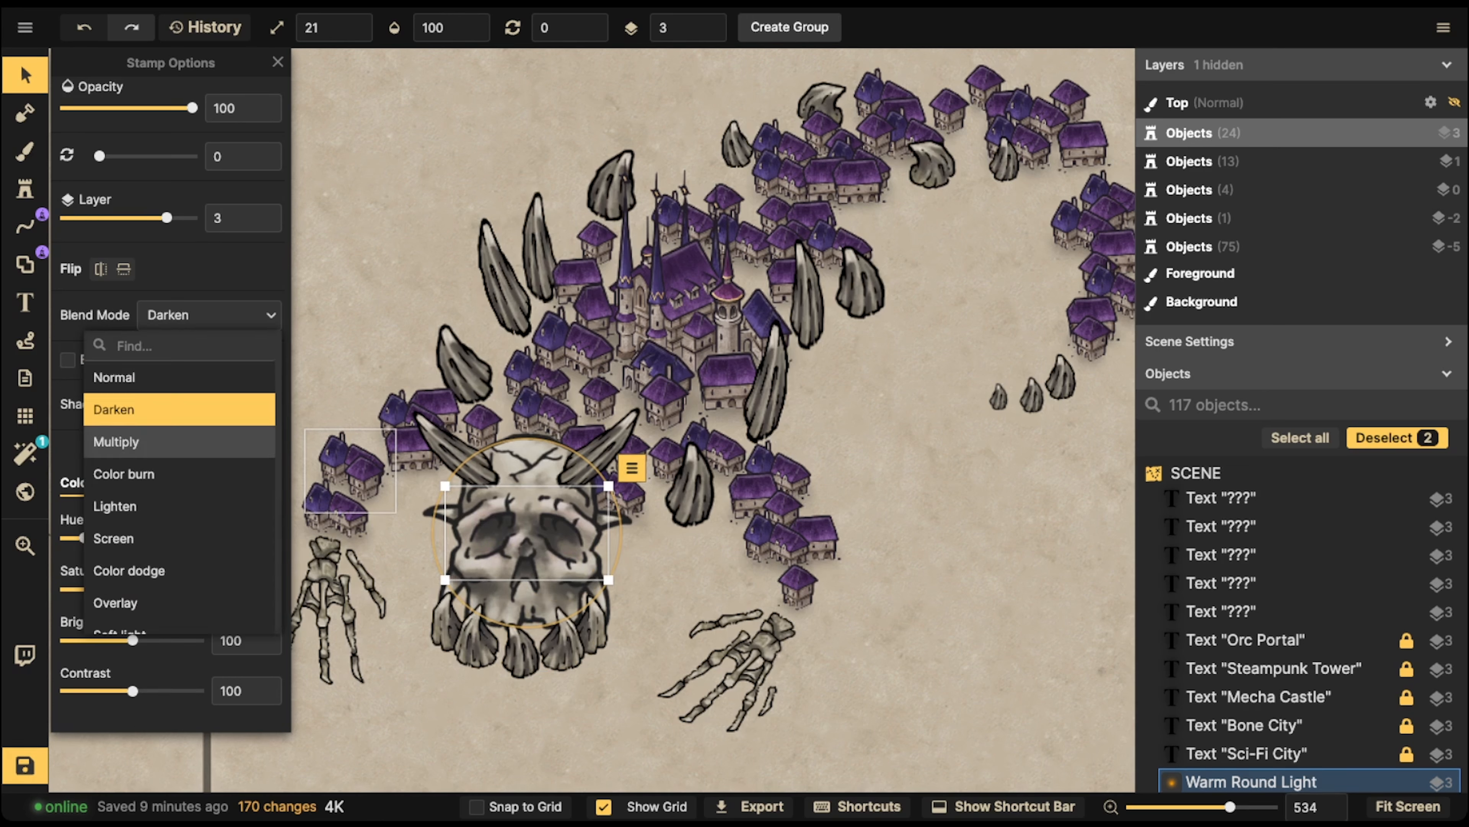
key(Return)
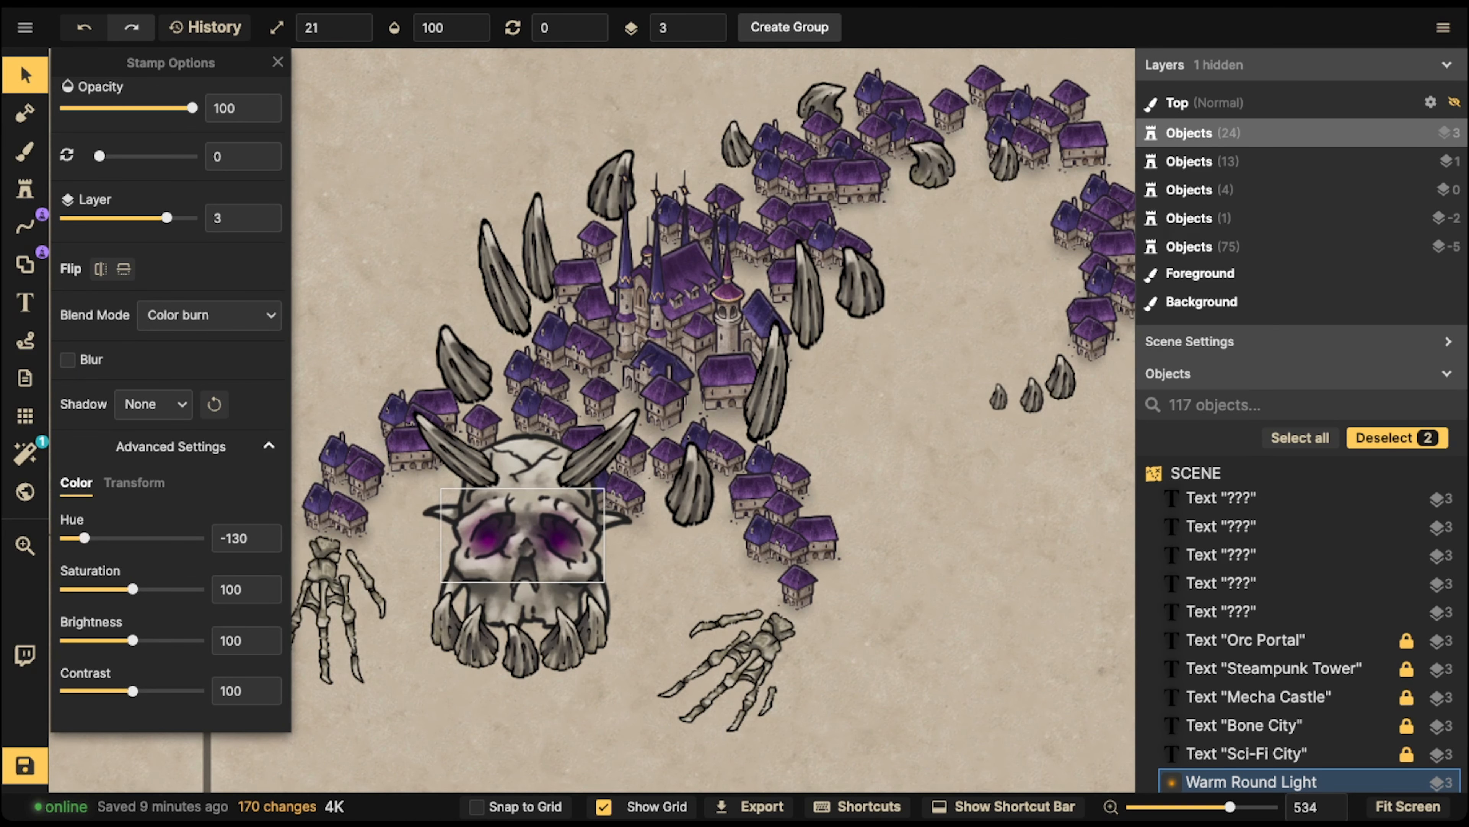
key(Escape)
scroll(476, 438, down, 6)
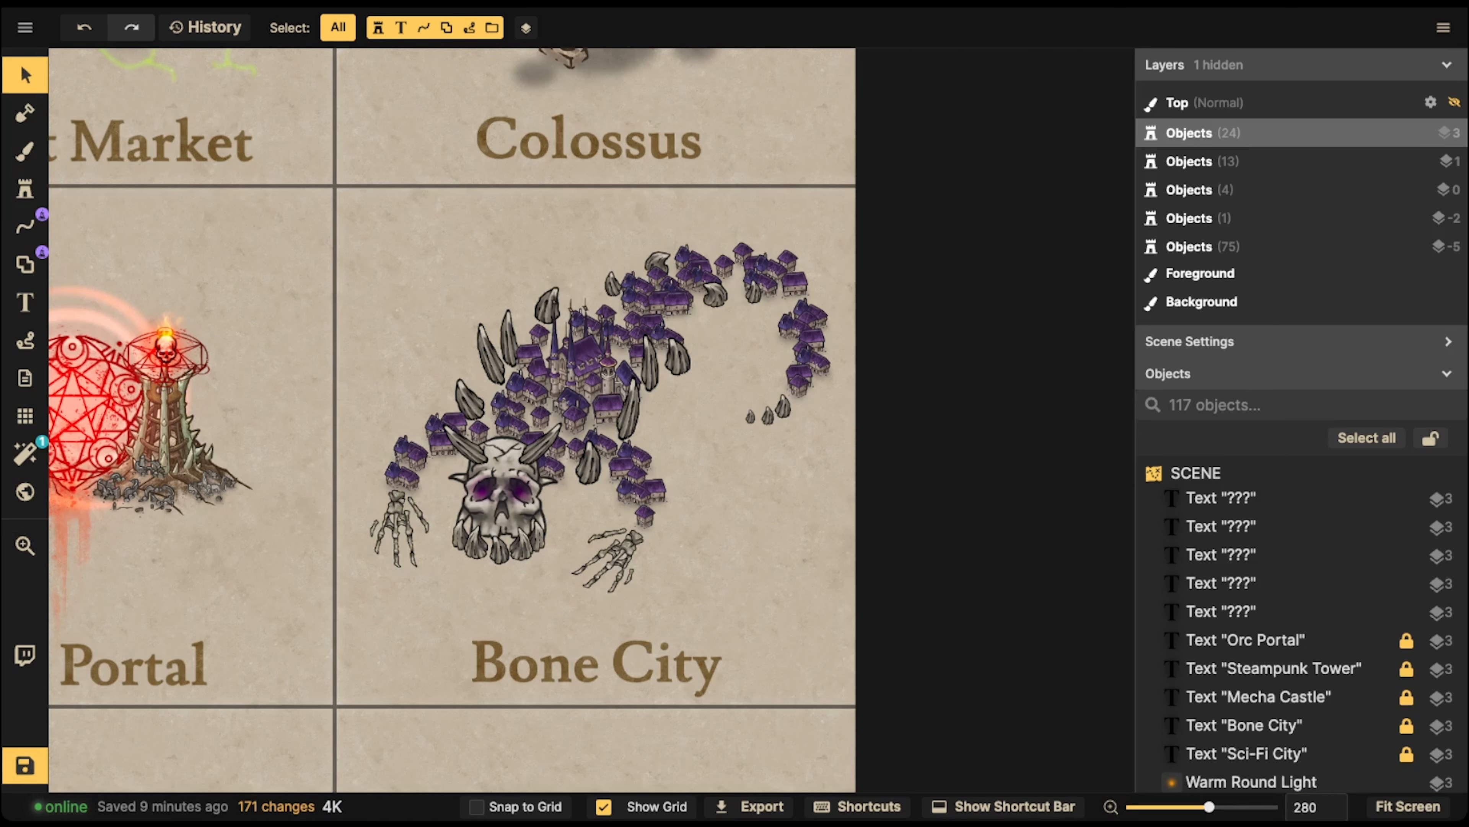
- Group all the objects of the Bone City creature and shift the group slightly left and down in its cell
drag(461, 347, 865, 601)
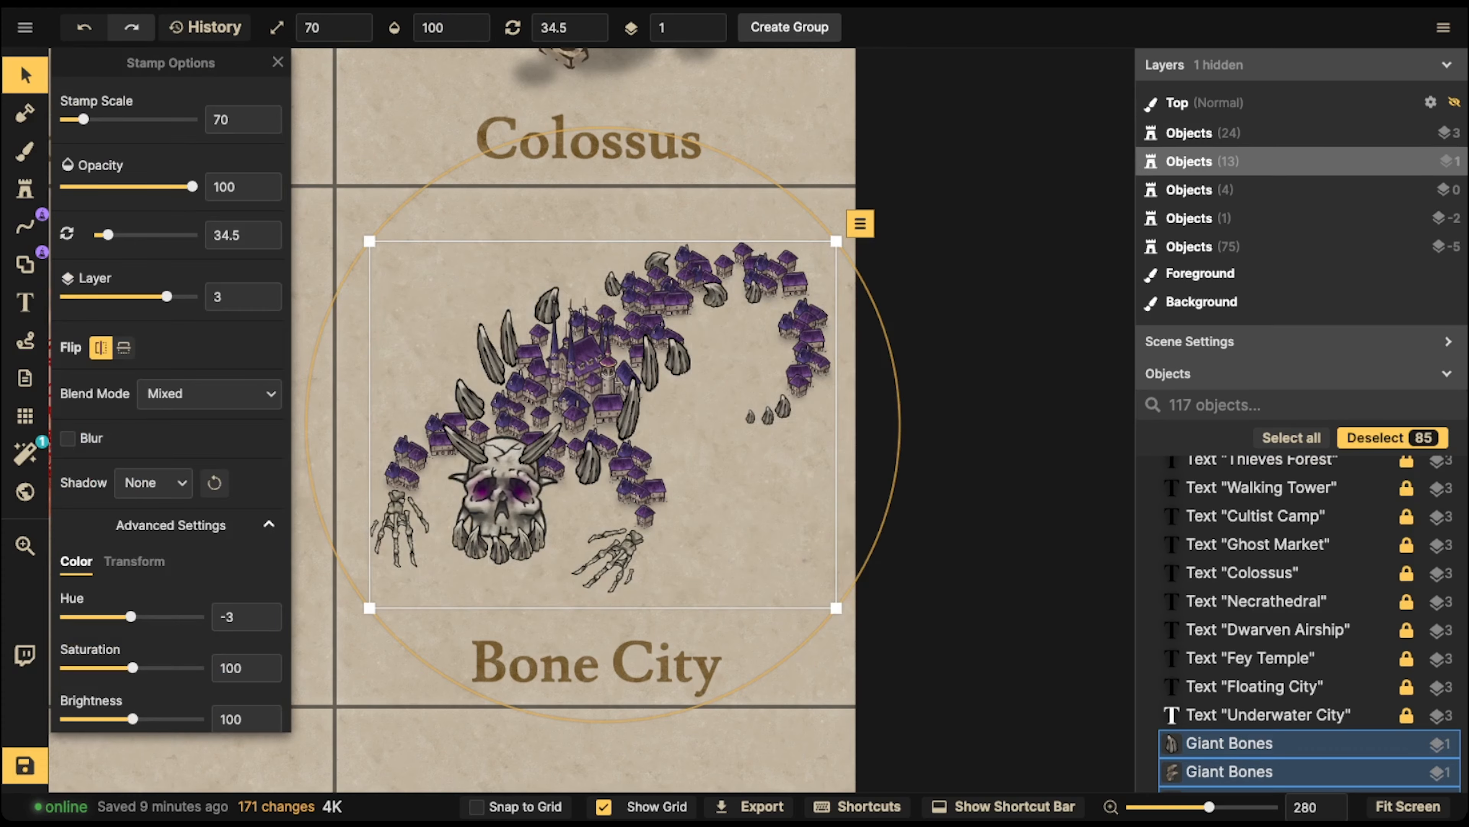
key(ctrl+g)
key(Return)
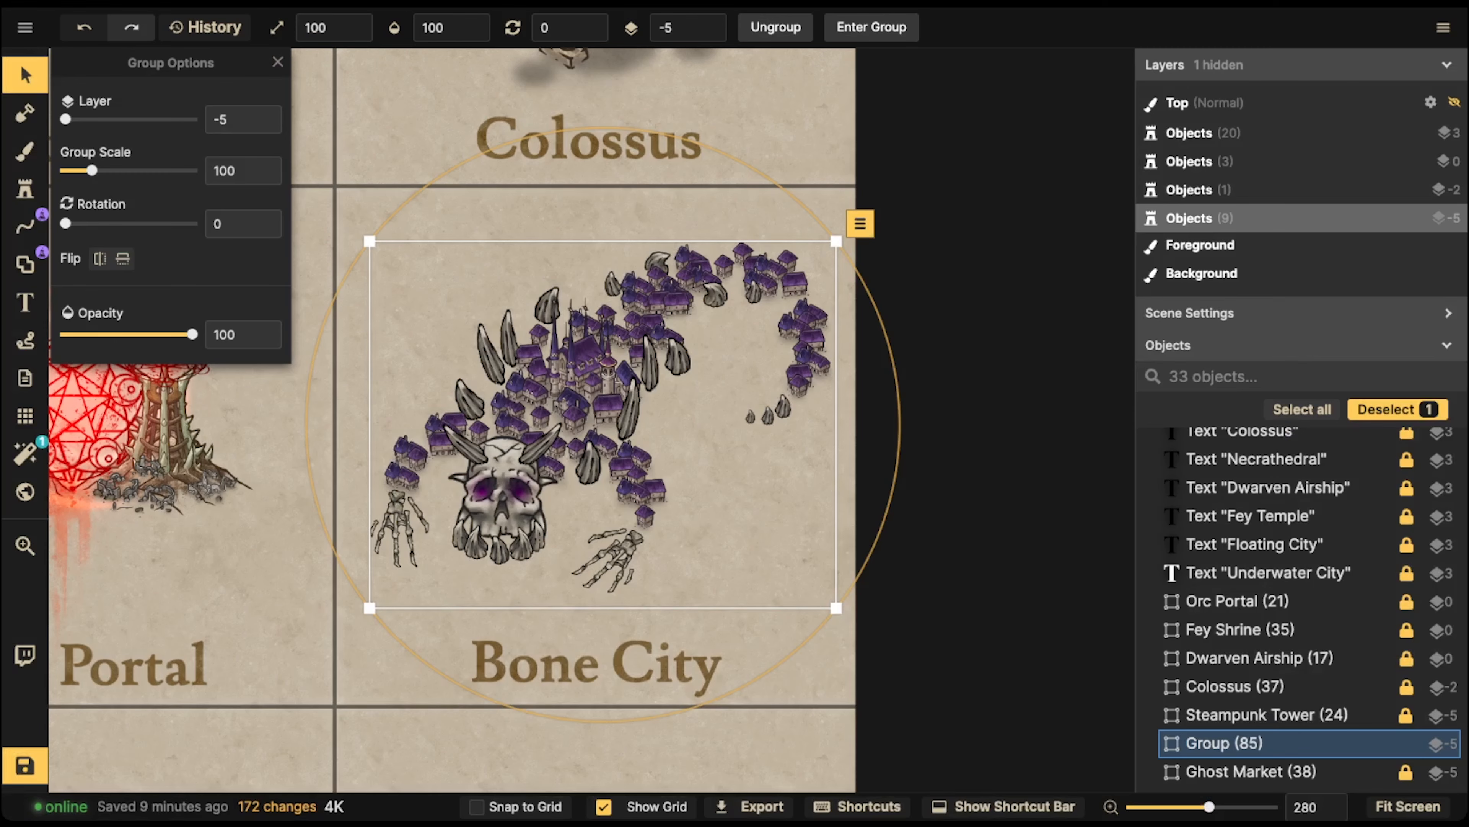
drag(579, 399, 570, 404)
click(344, 316)
- Save the map with the finished Bone City composition
scroll(344, 316, down, 5)
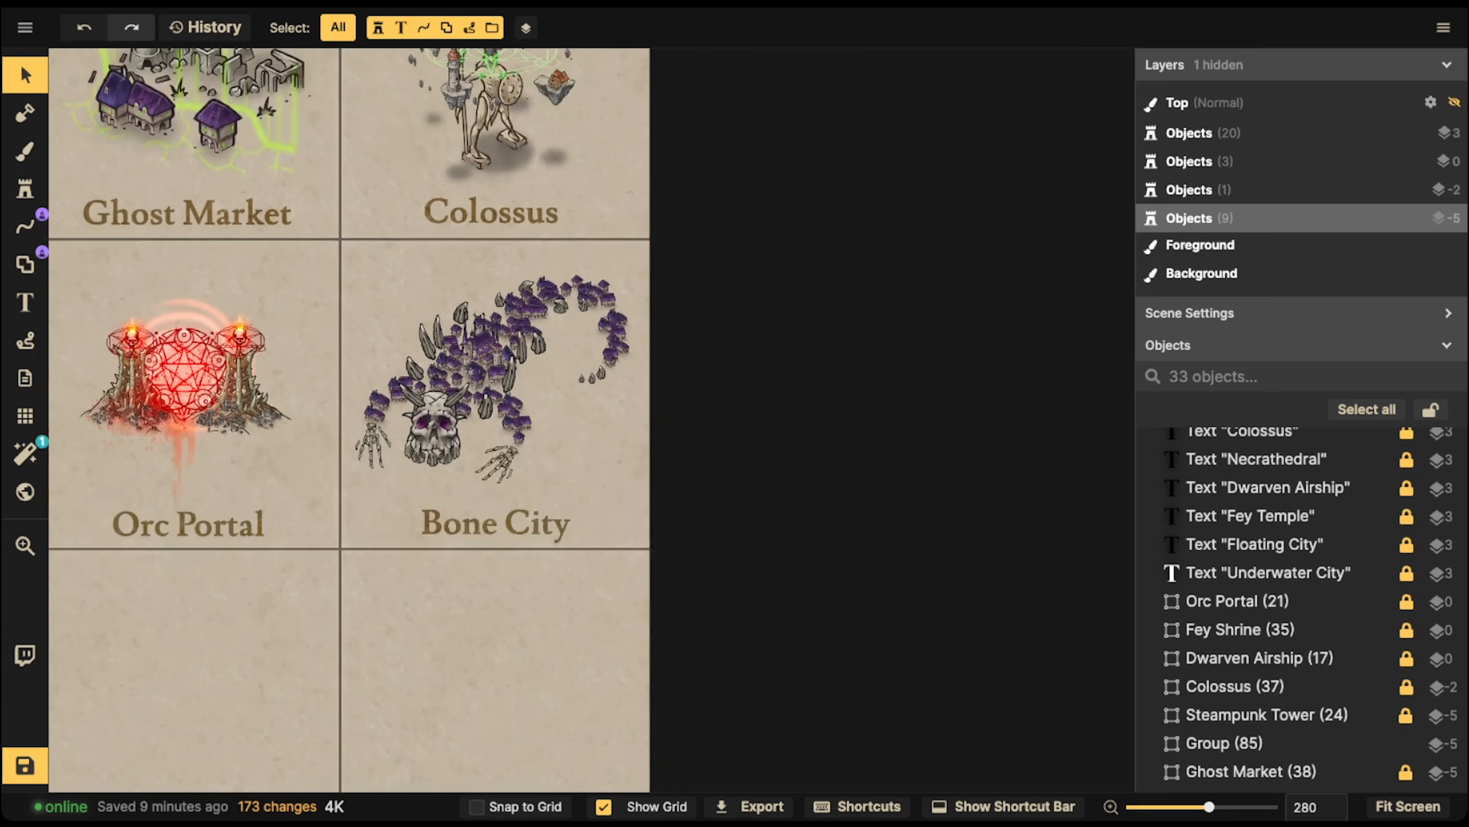
drag(343, 316, 1089, 255)
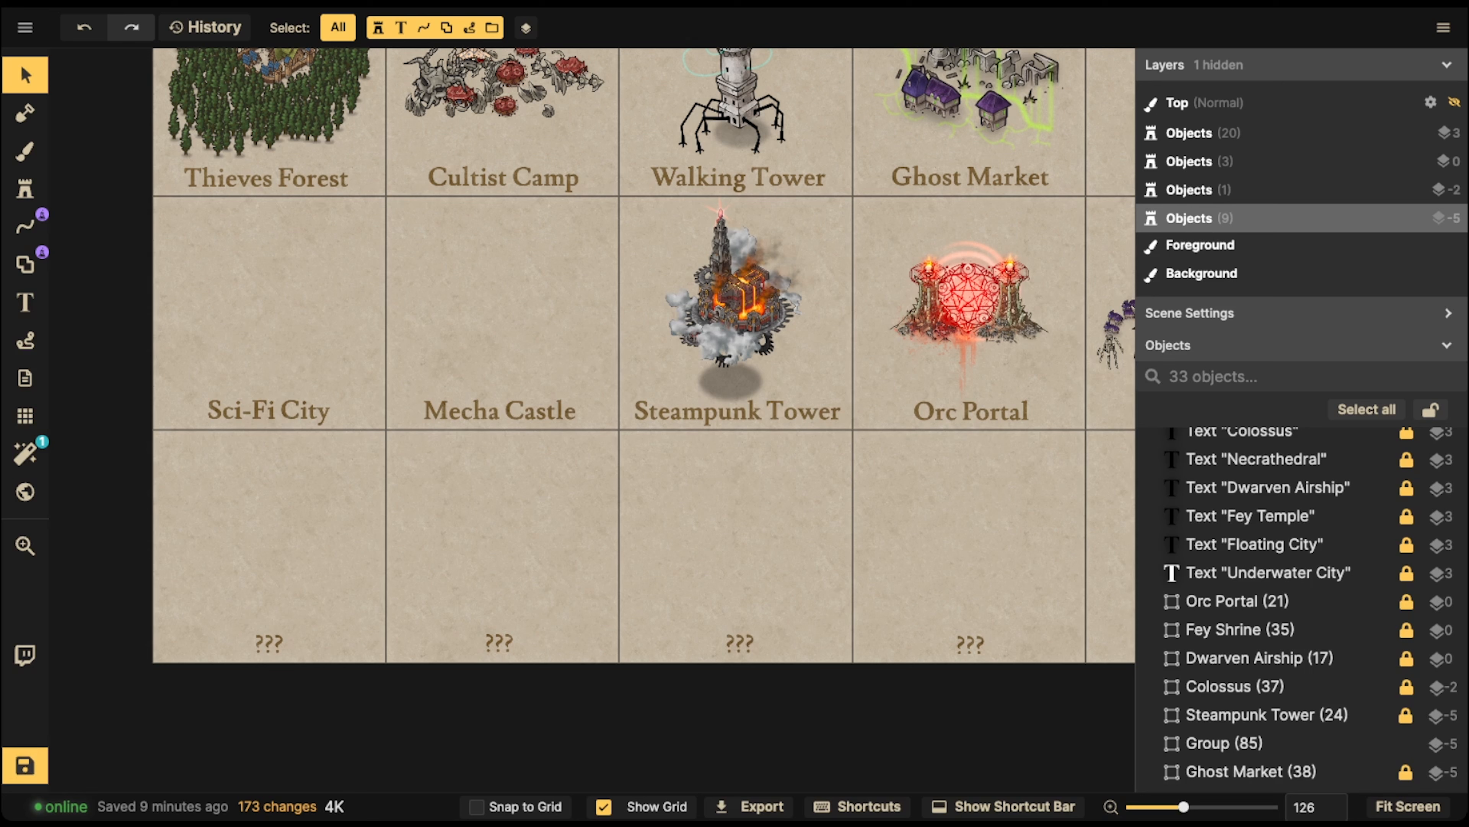
key(ctrl+s)
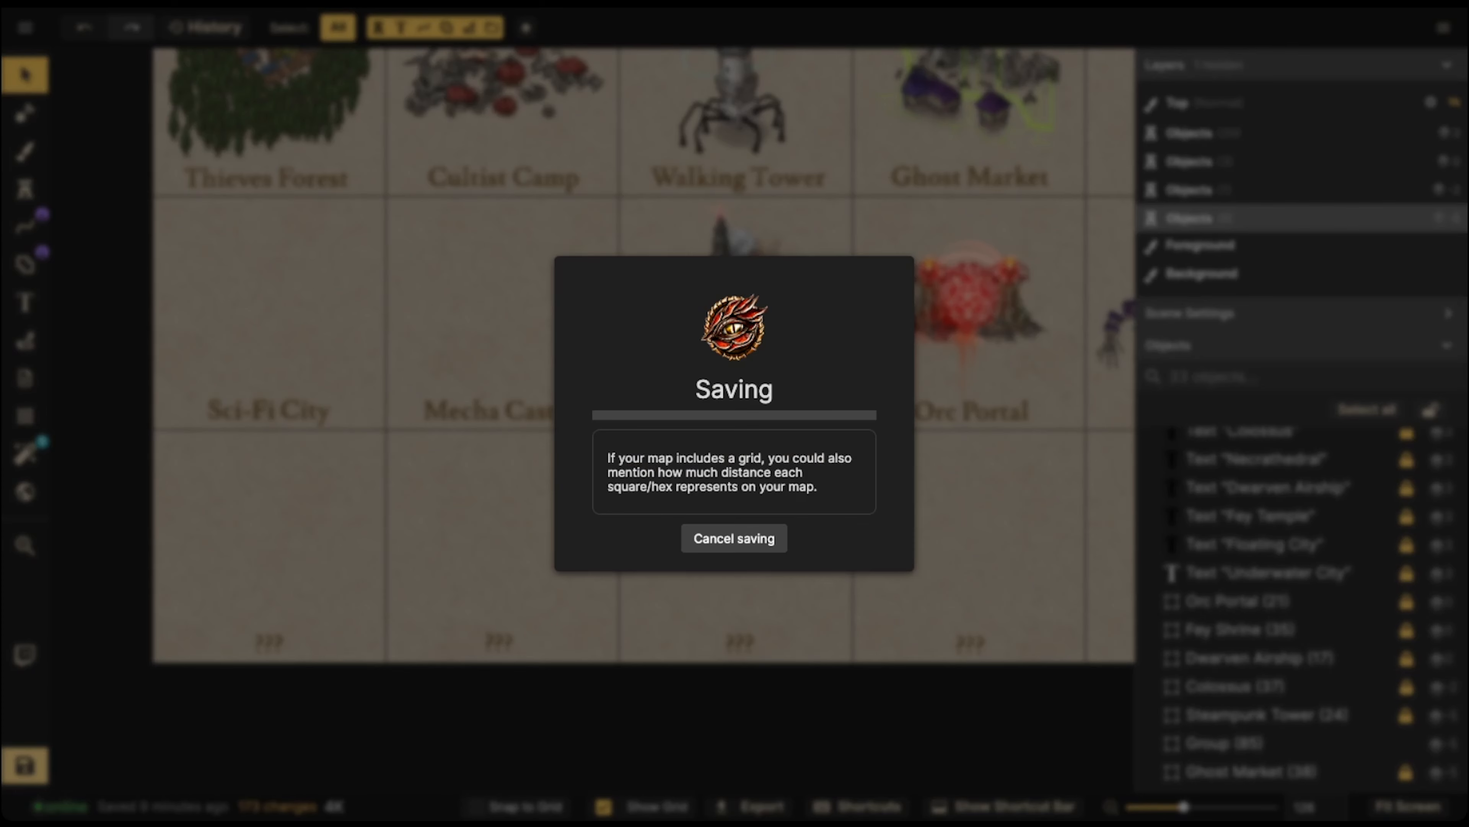
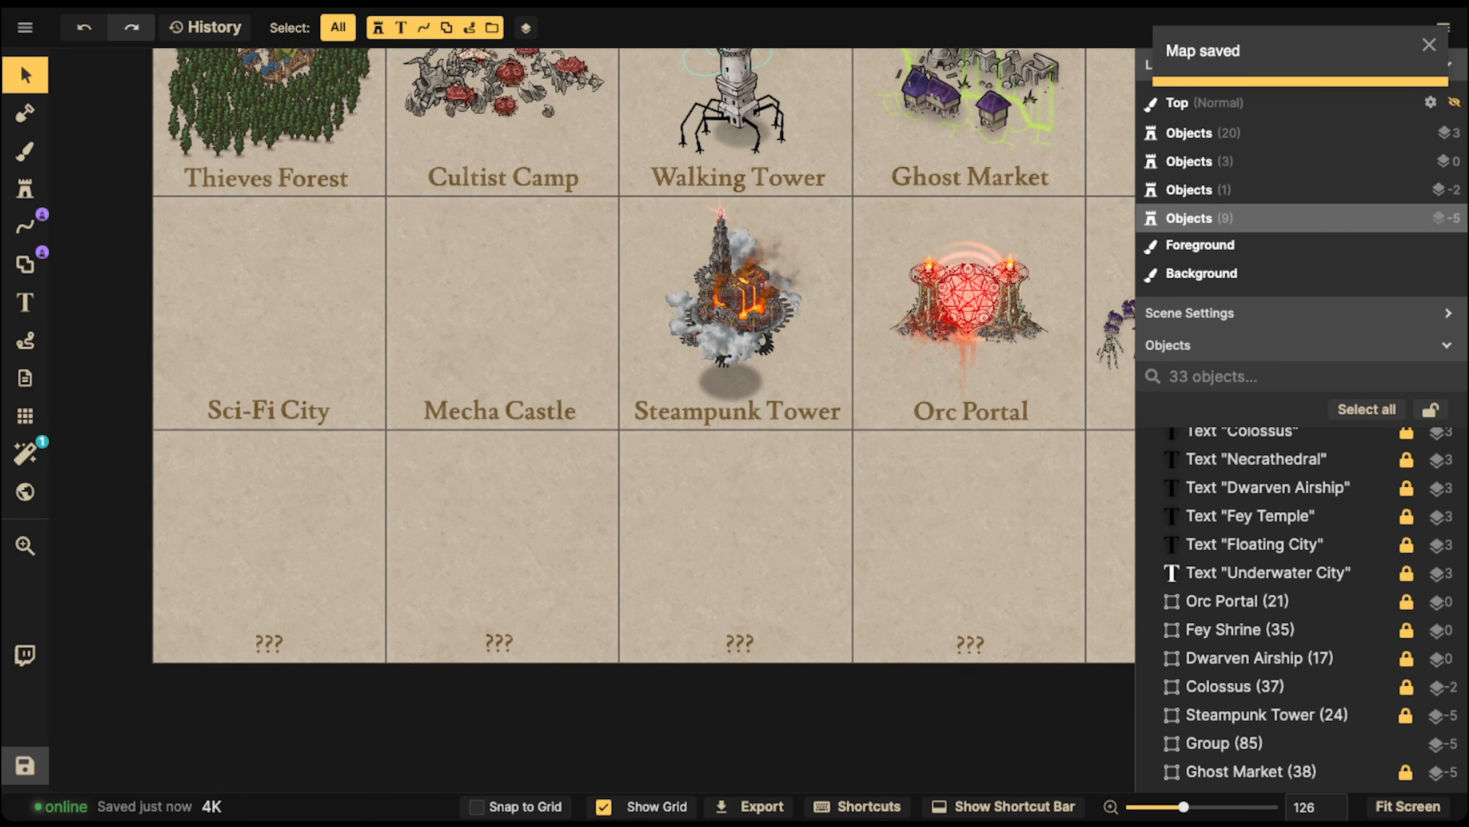
- Examine the empty Sci-Fi City and Mecha Castle cells beside the Steampunk Tower
scroll(417, 258, up, 3)
key(space)
drag(417, 258, 569, 260)
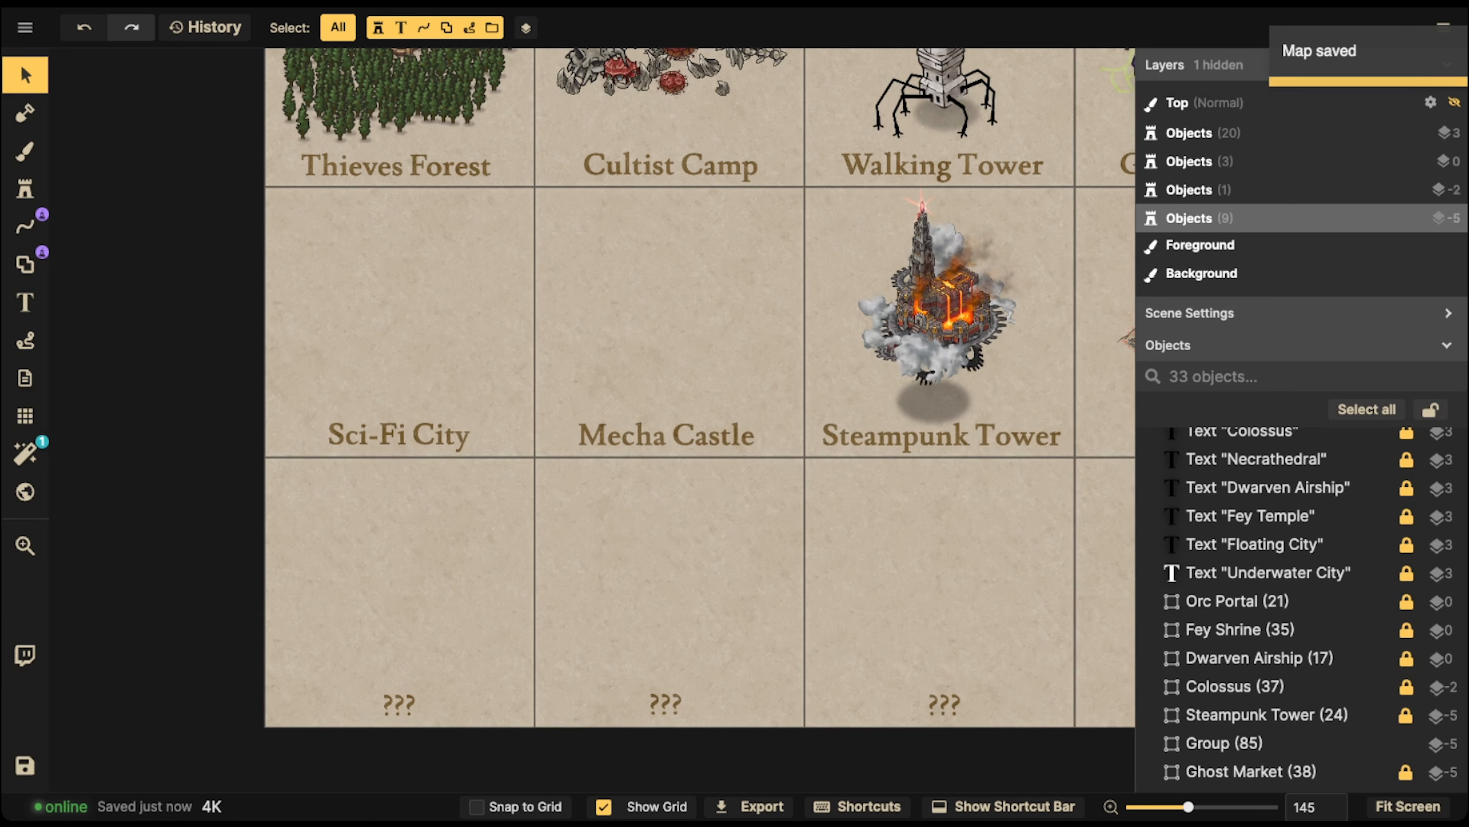
scroll(383, 400, up, 3)
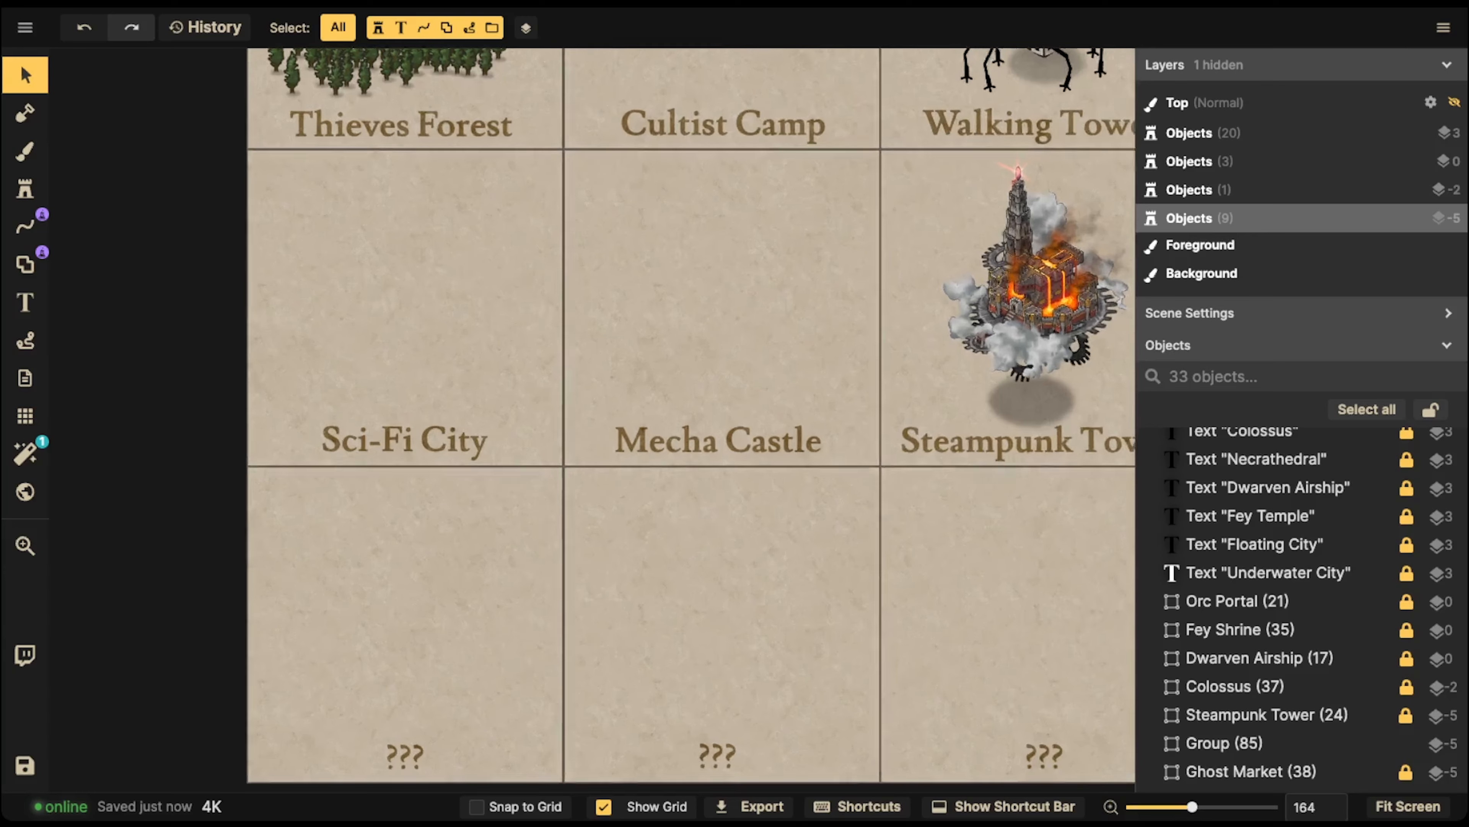
key(space)
drag(383, 400, 195, 400)
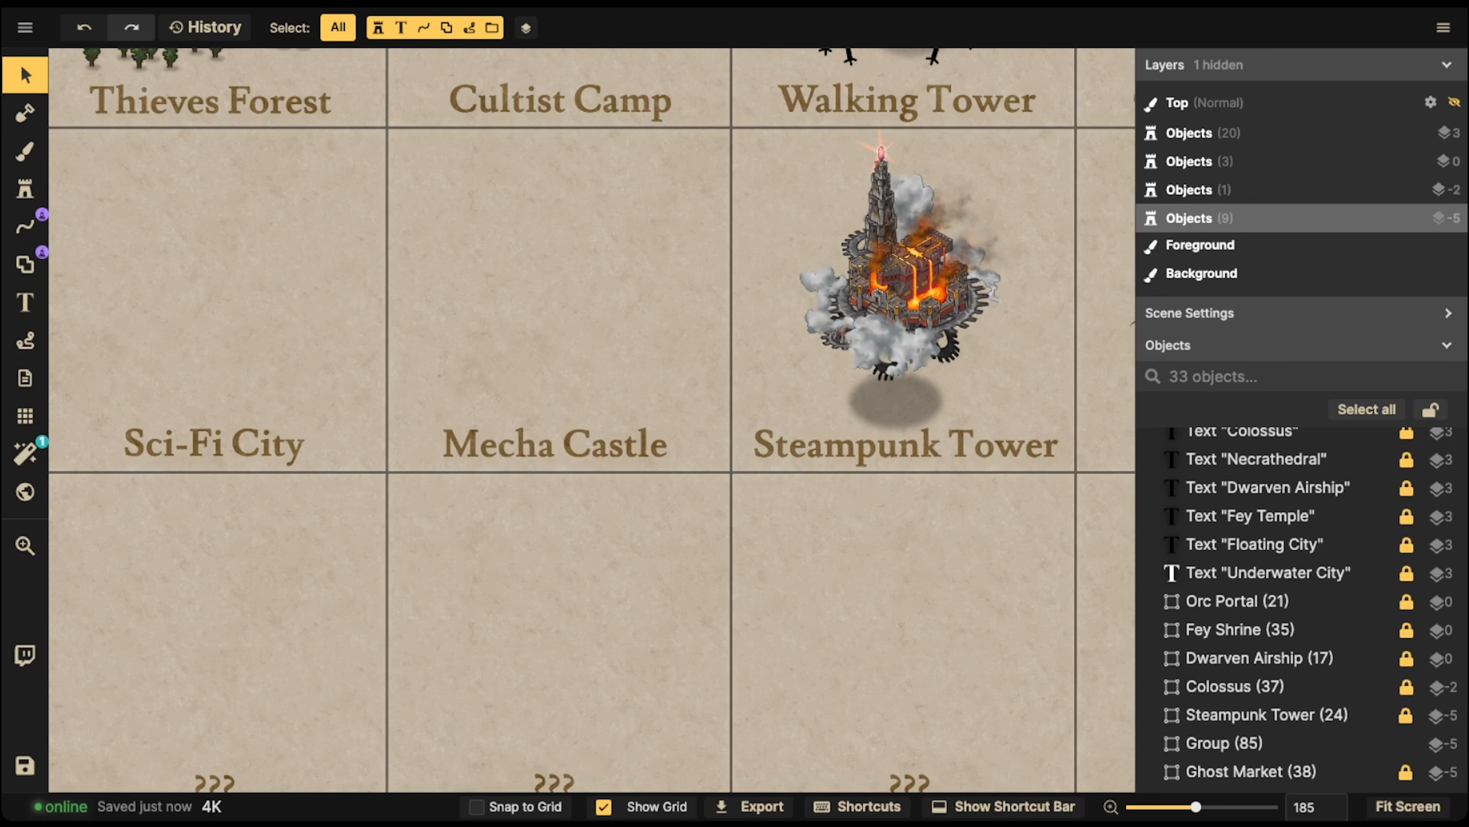
scroll(301, 299, down, 2)
key(space)
drag(300, 299, 361, 313)
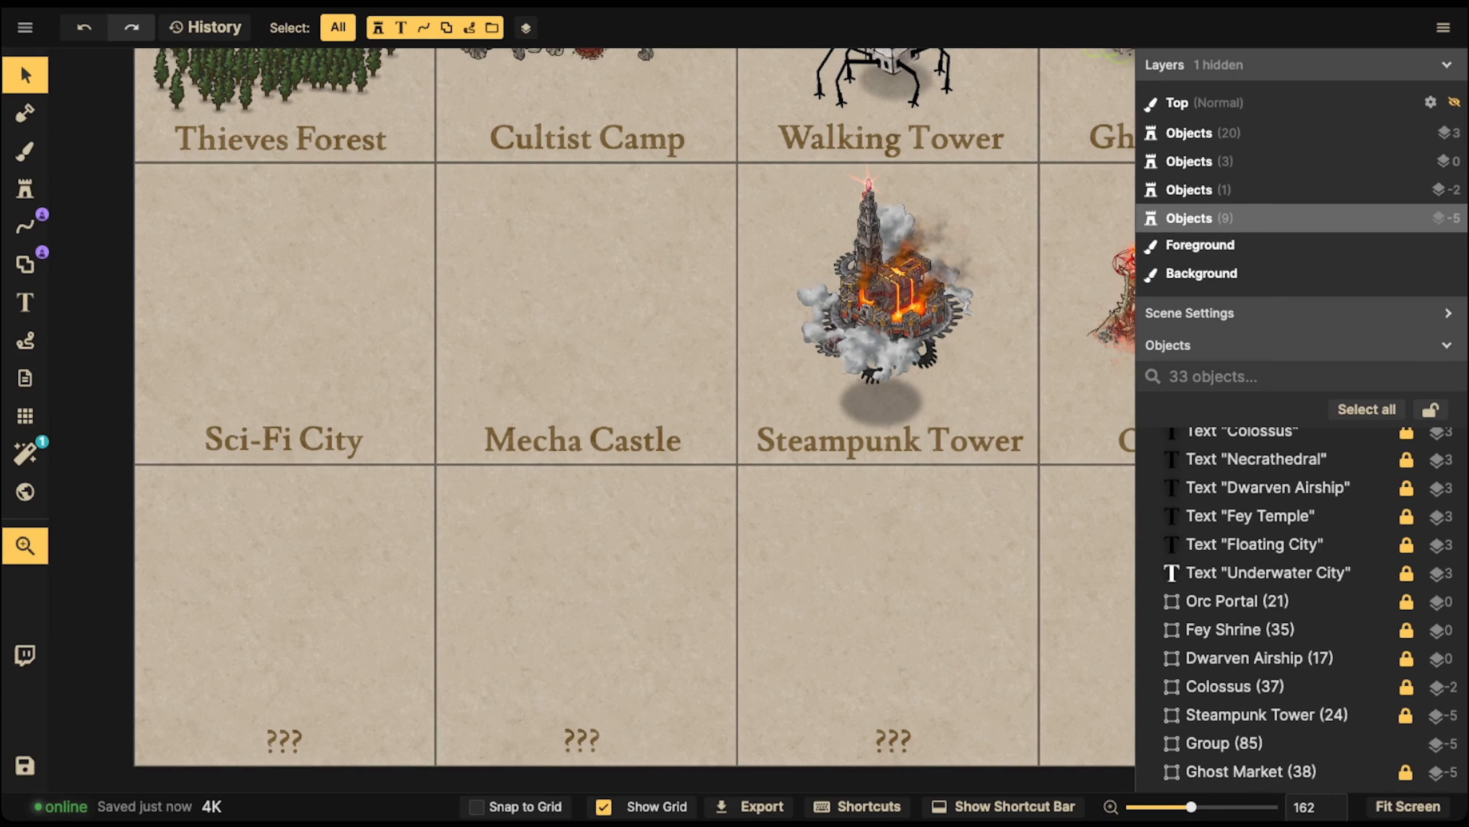
drag(579, 453, 521, 479)
scroll(521, 479, up, 2)
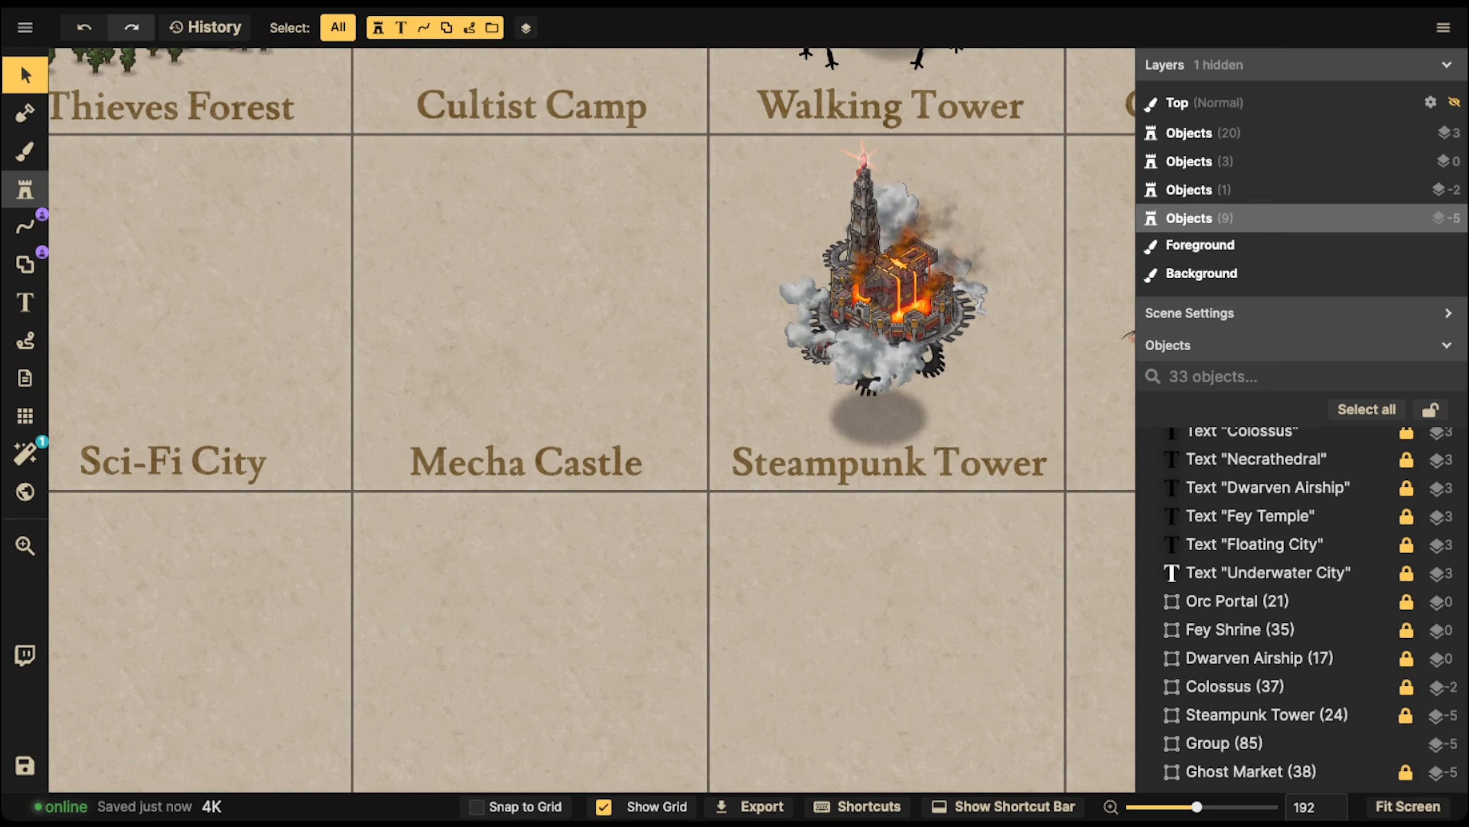
- Clear the "light" search and choose the red-roofed eastern castle on a stone base from the Fantasy World stamps
click(25, 190)
click(120, 151)
scroll(671, 278, down, 10)
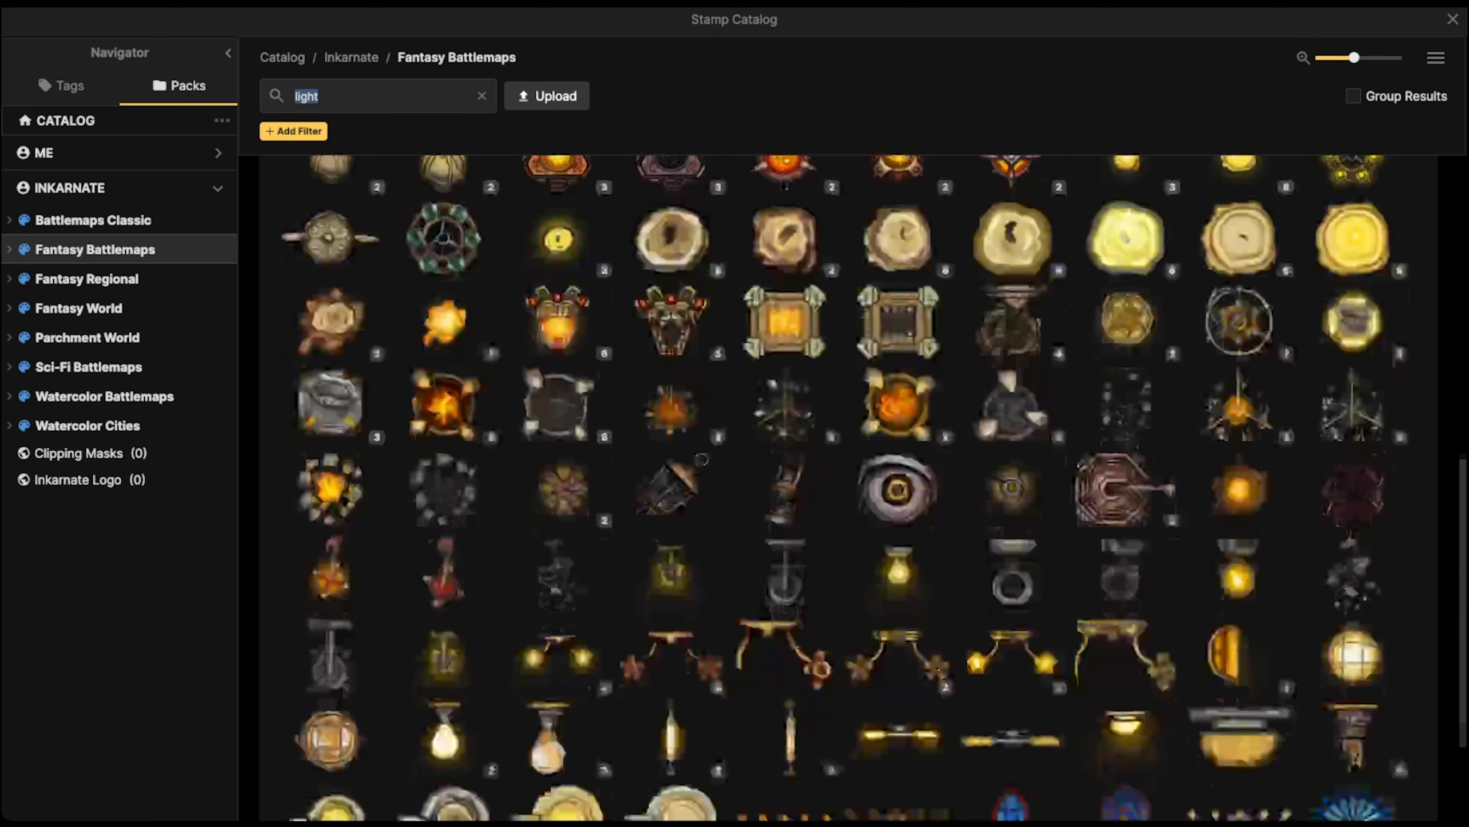
scroll(671, 324, down, 3)
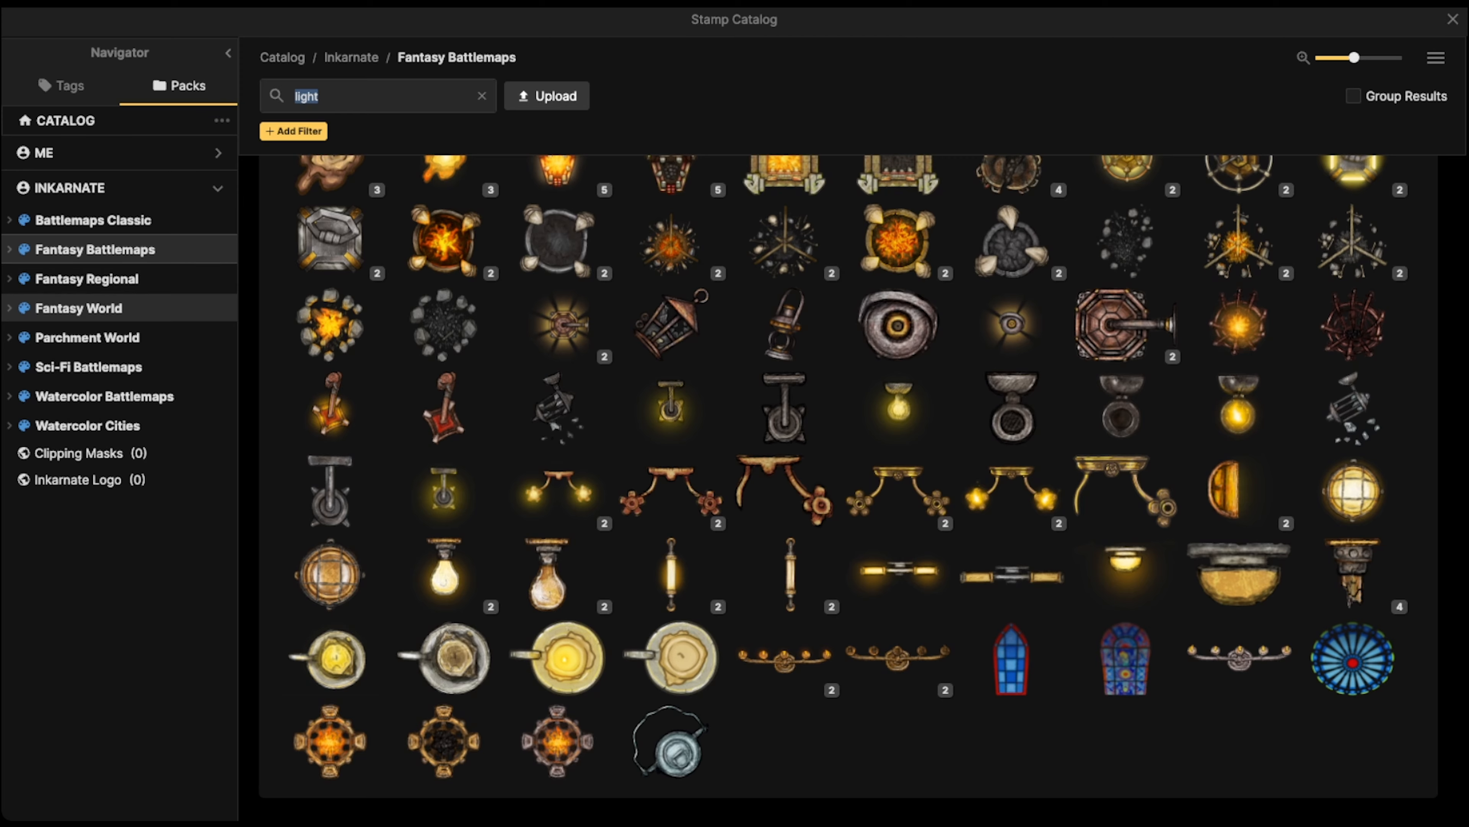
click(78, 308)
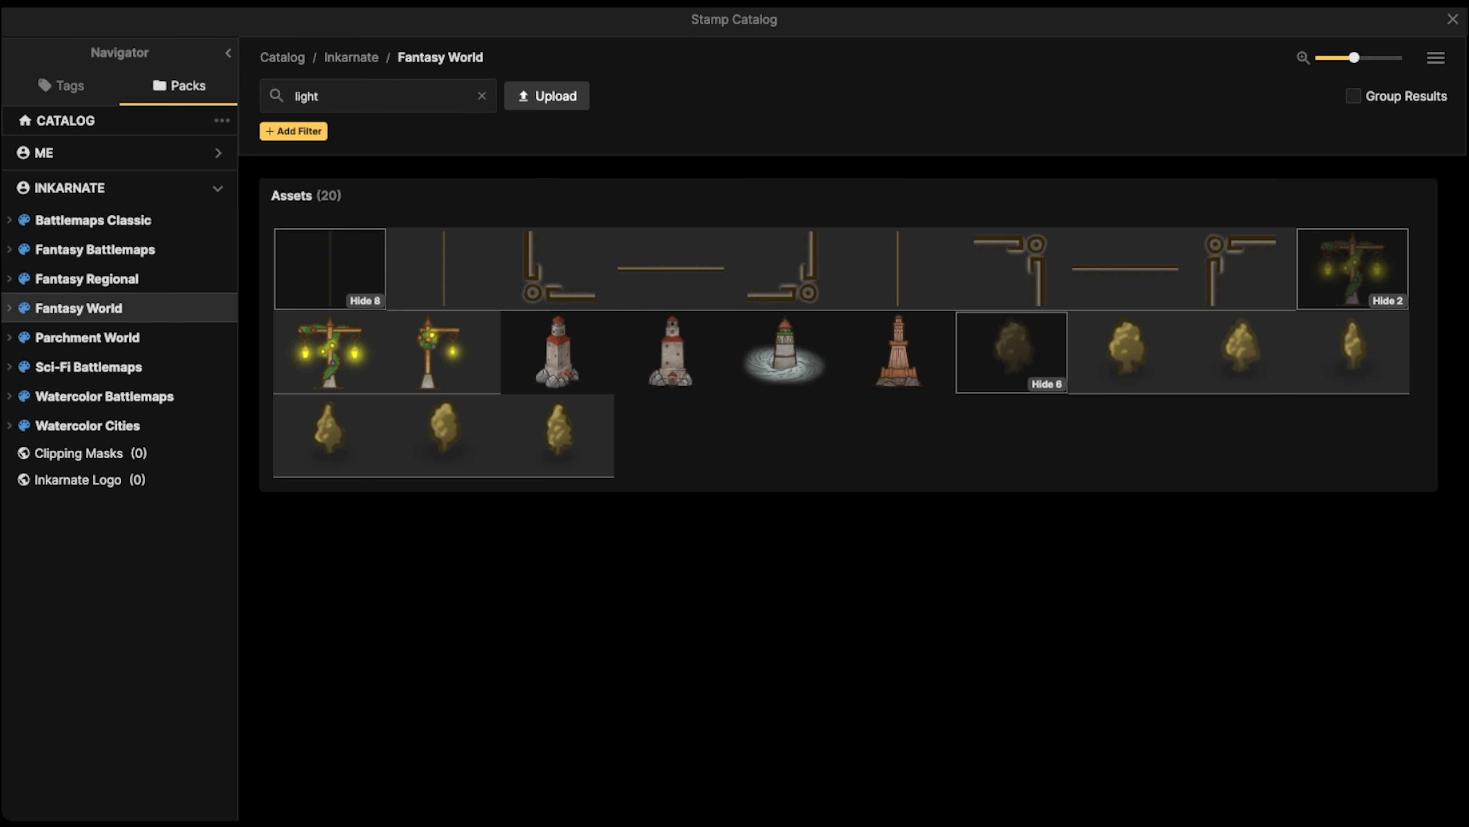
click(481, 96)
scroll(839, 492, down, 10)
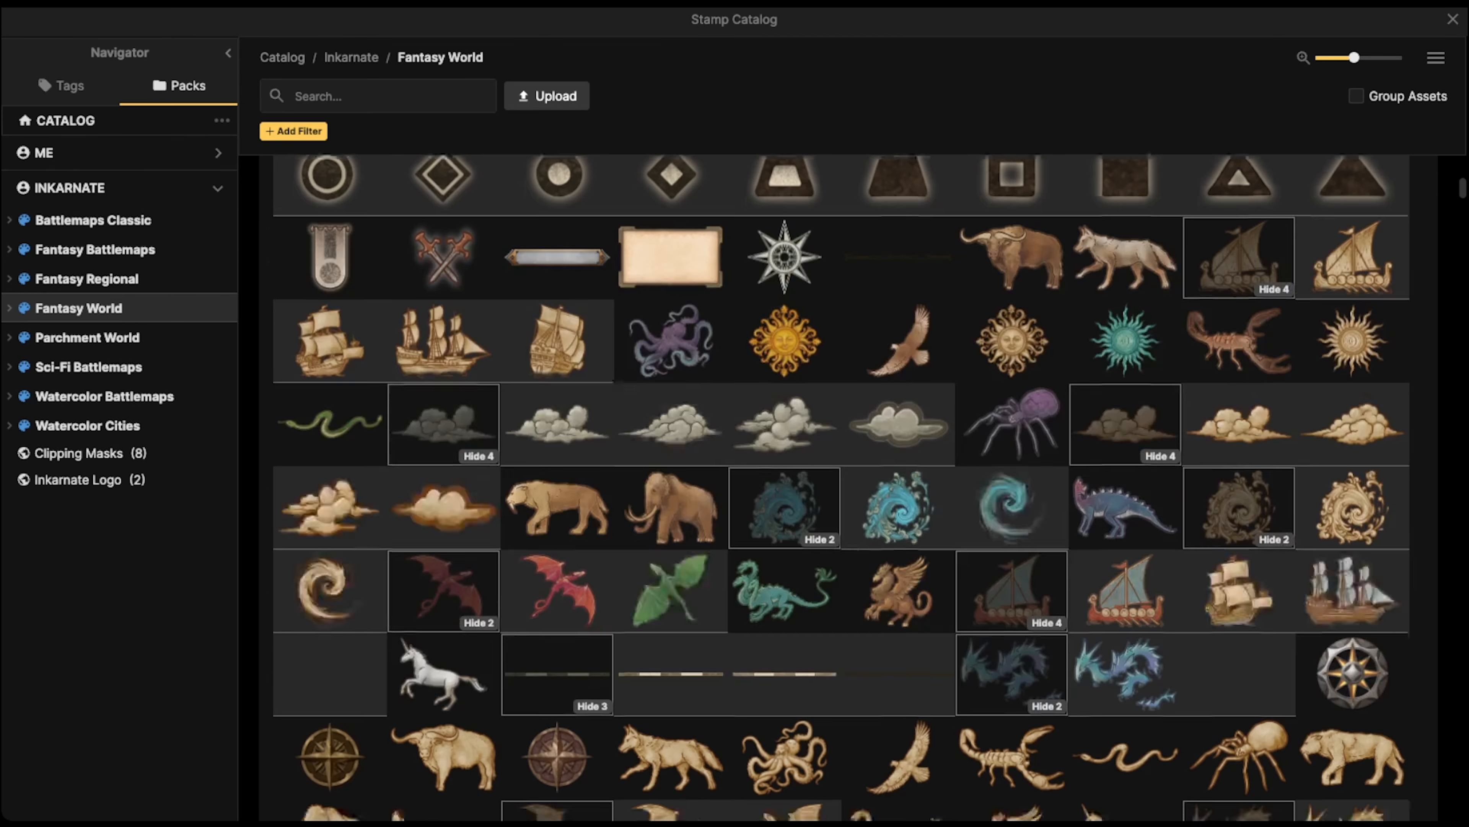
scroll(839, 492, down, 15)
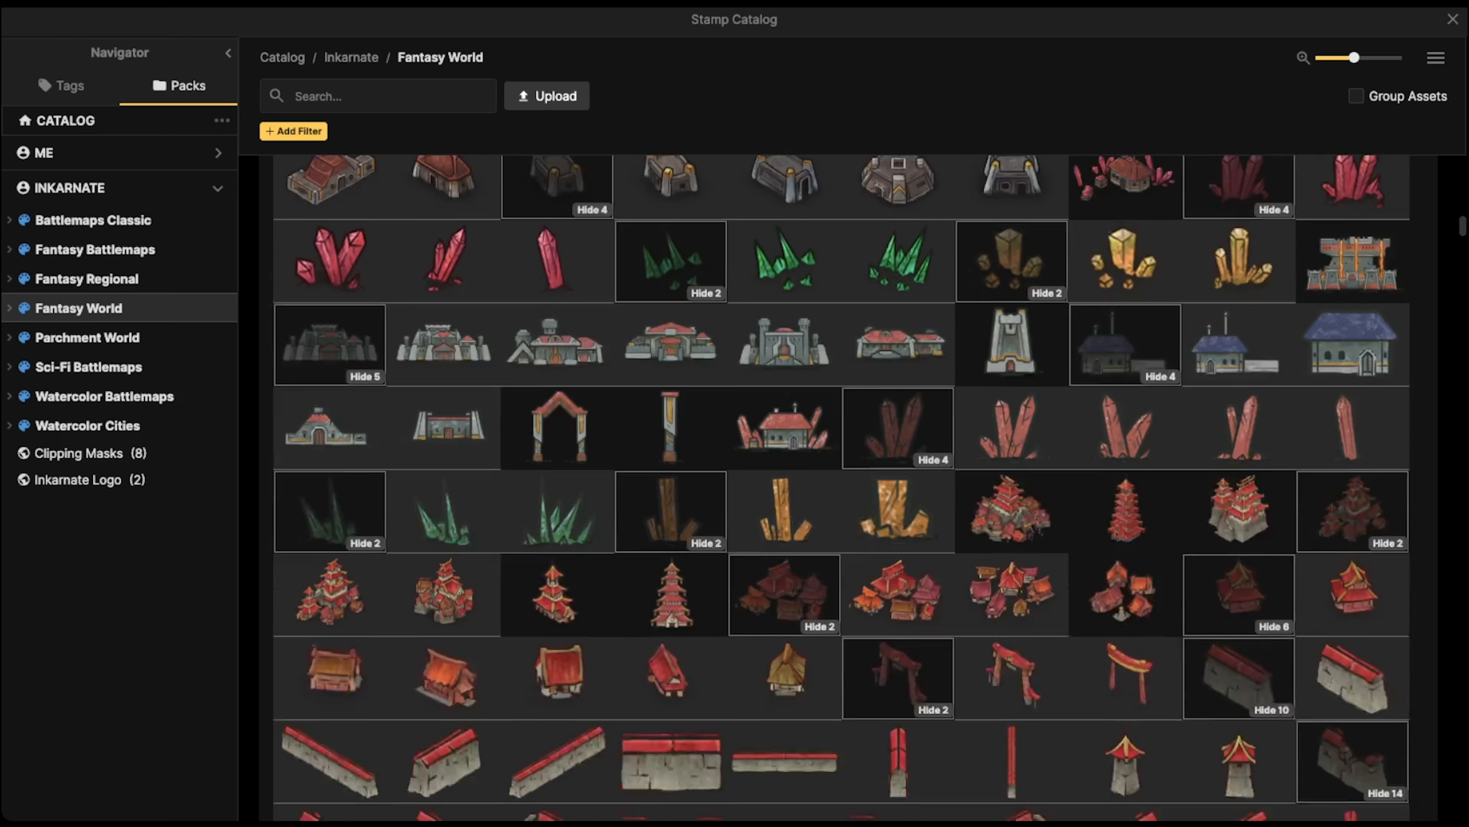
scroll(784, 437, down, 5)
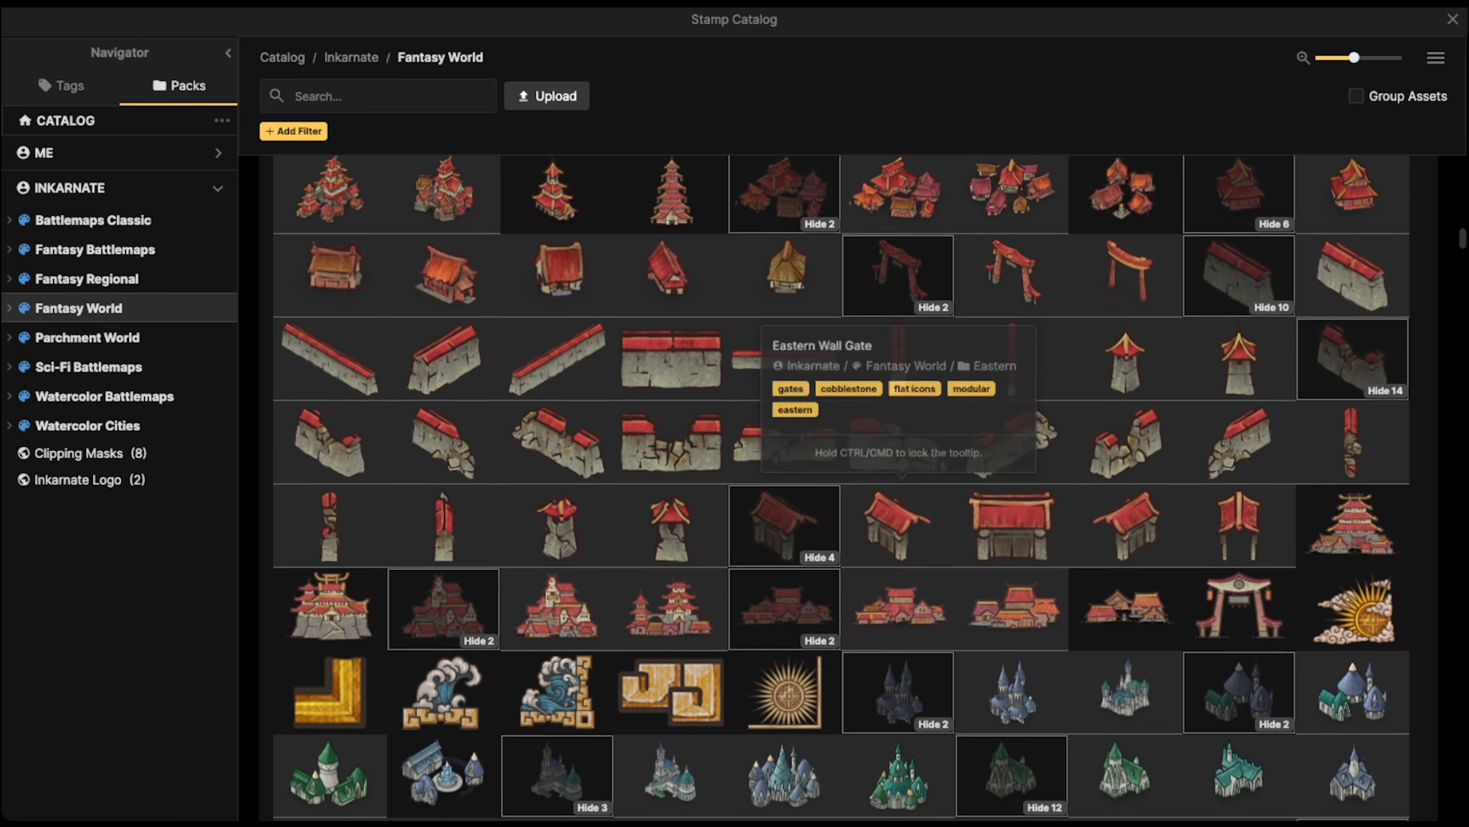
scroll(896, 509, up, 4)
click(1122, 324)
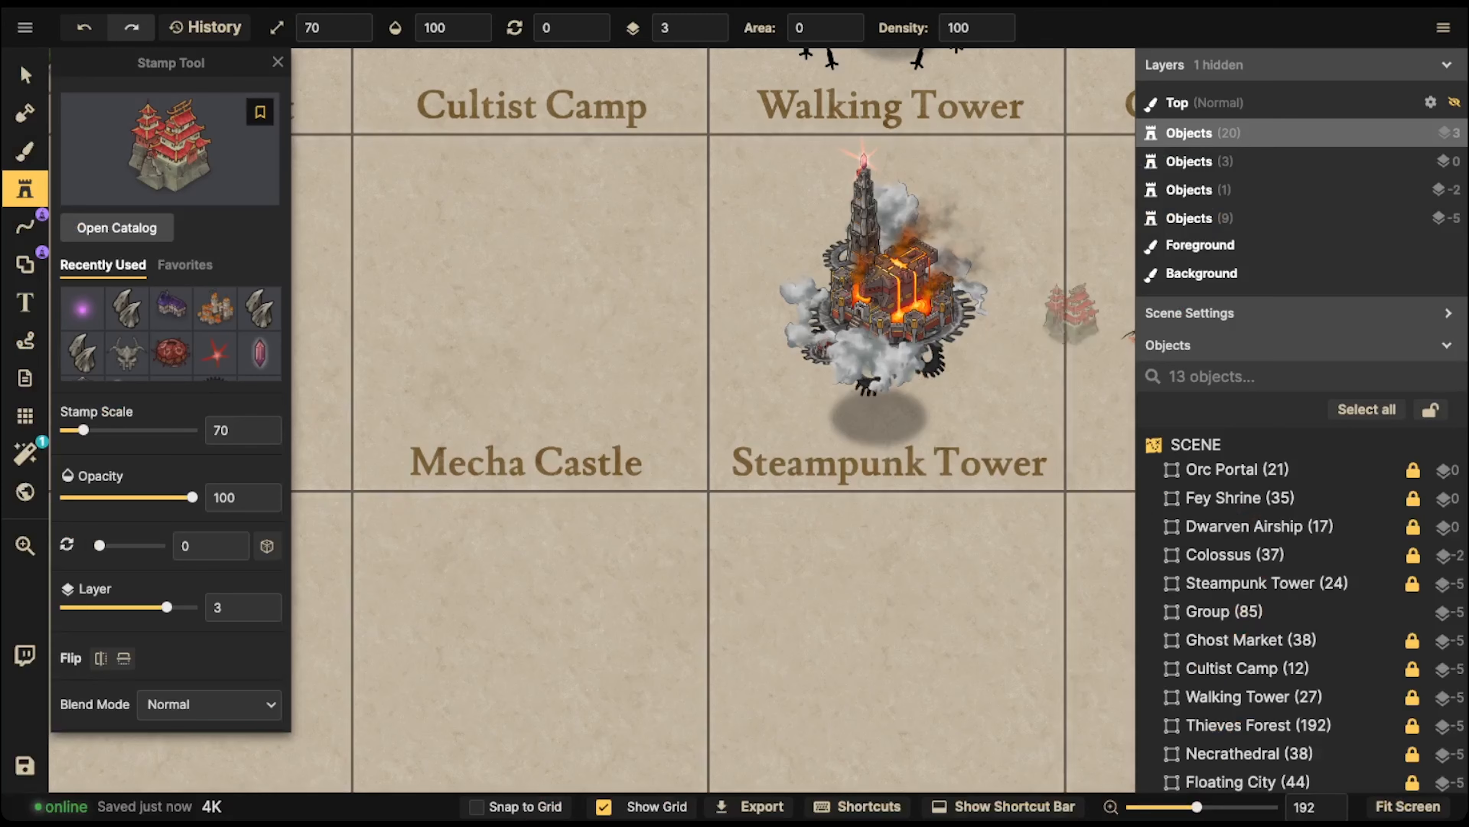
- Place the eastern castle in the Mecha Castle cell, nudge it up and left, and enlarge it to scale 180
scroll(529, 294, up, 9)
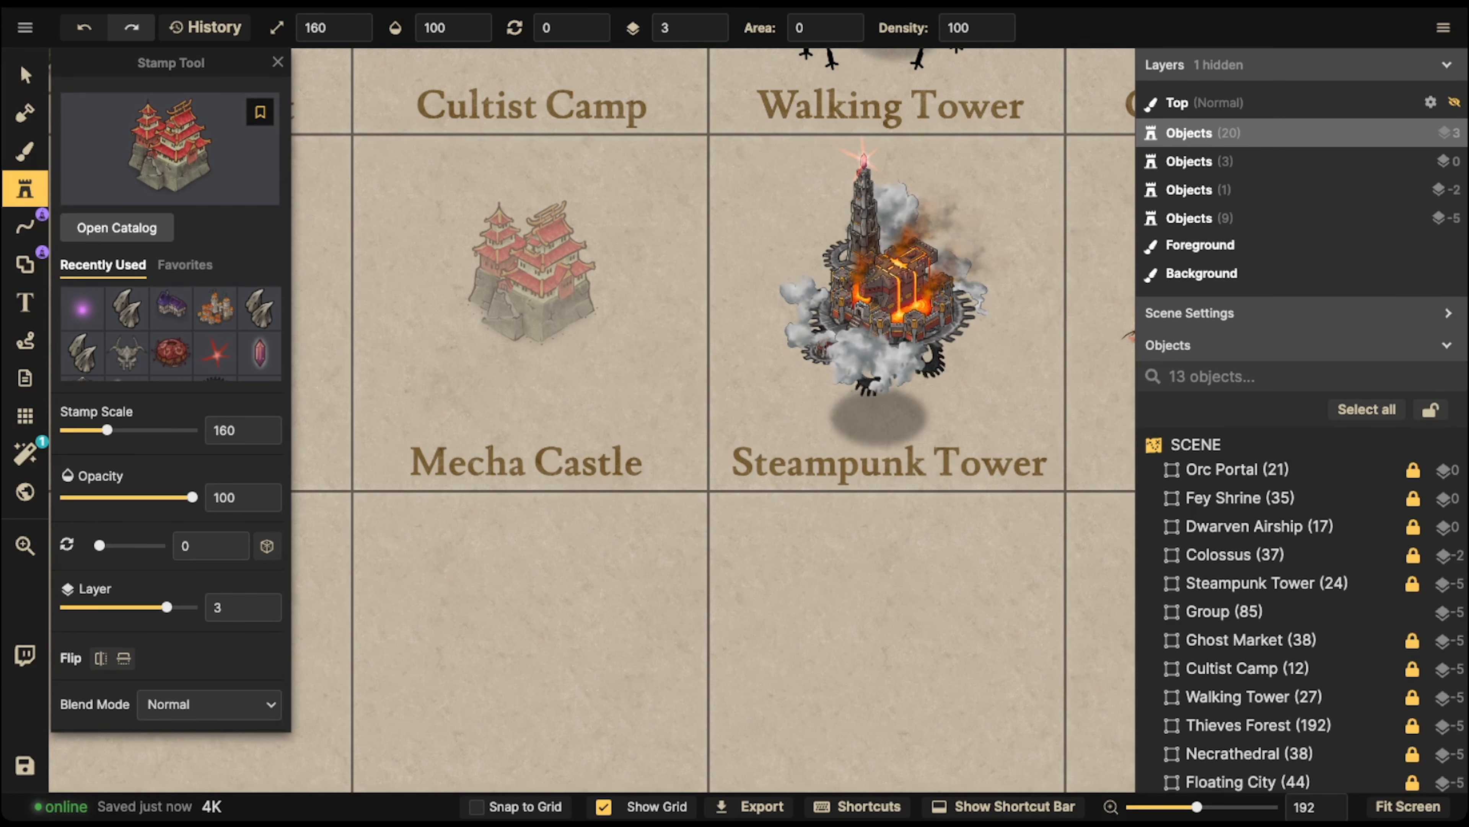
click(537, 284)
click(25, 76)
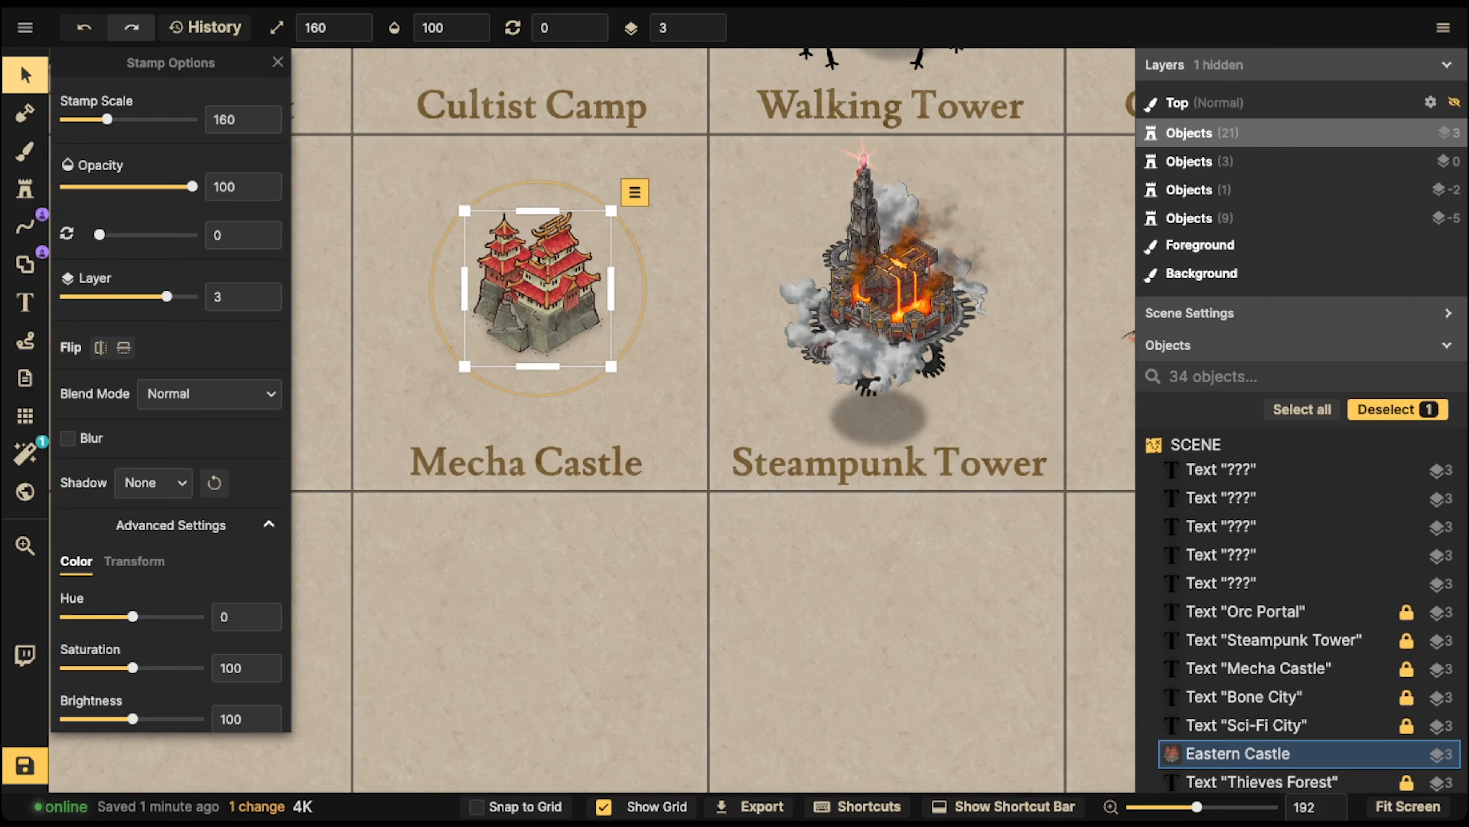
click(25, 75)
mouse_move(537, 288)
mouse_down()
mouse_move(580, 298)
mouse_move(530, 278)
mouse_up()
scroll(554, 278, up, 1)
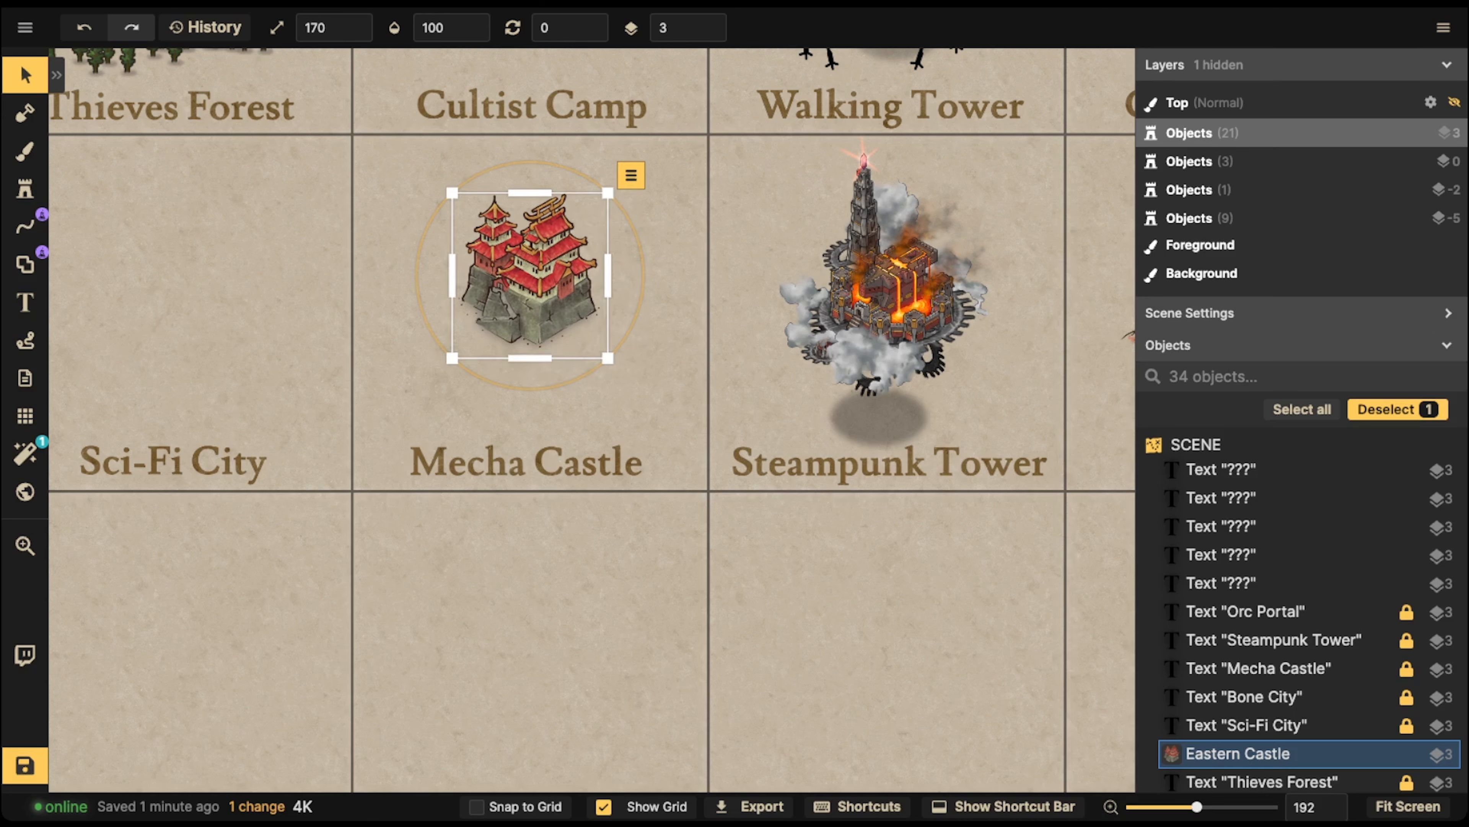
scroll(530, 275, up, 1)
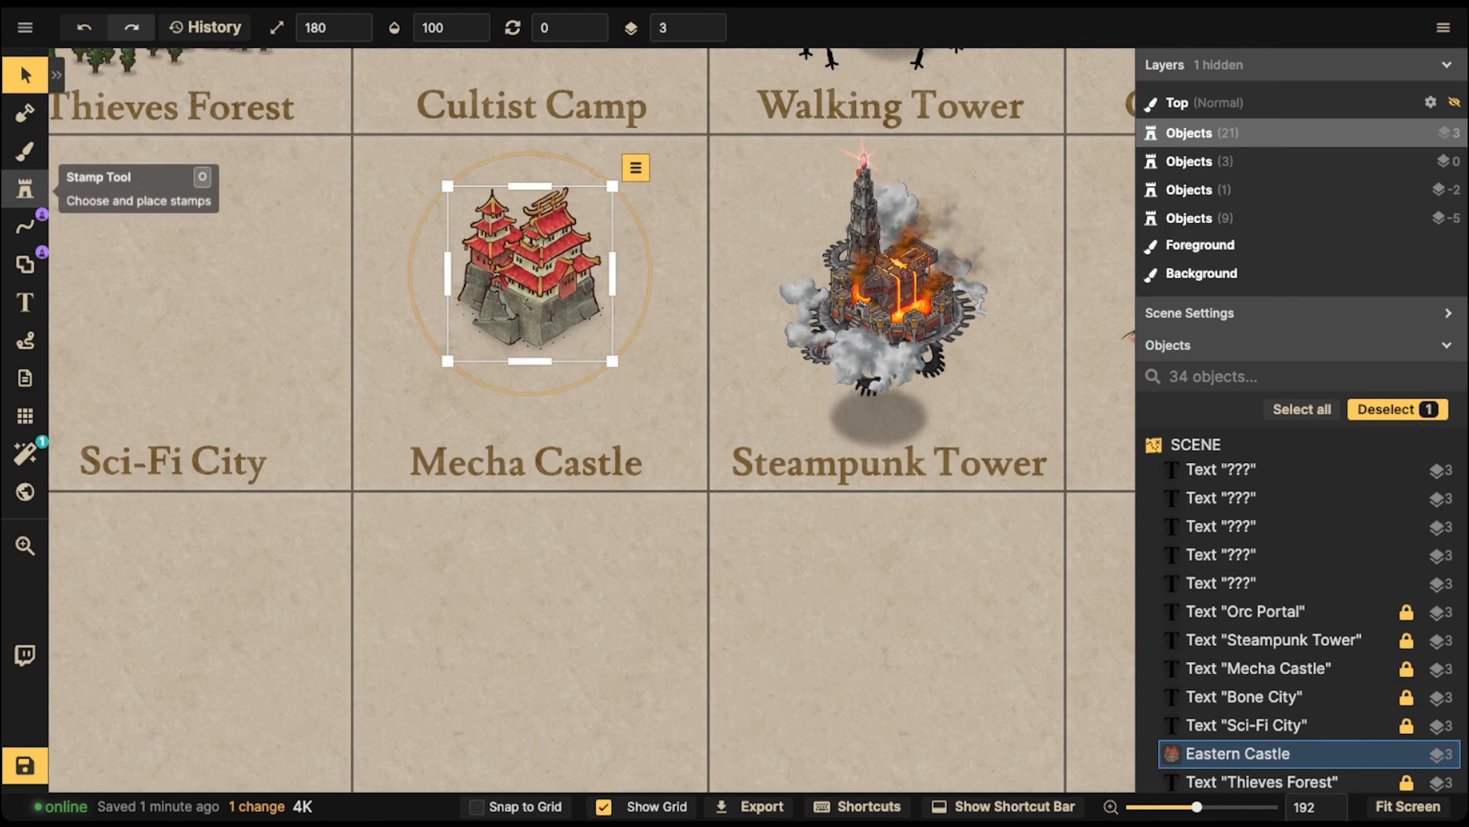
- Place a horizontally flipped red eastern gate, scaled to 230 and rotated 15 degrees, against the castle's right side
click(24, 188)
click(170, 149)
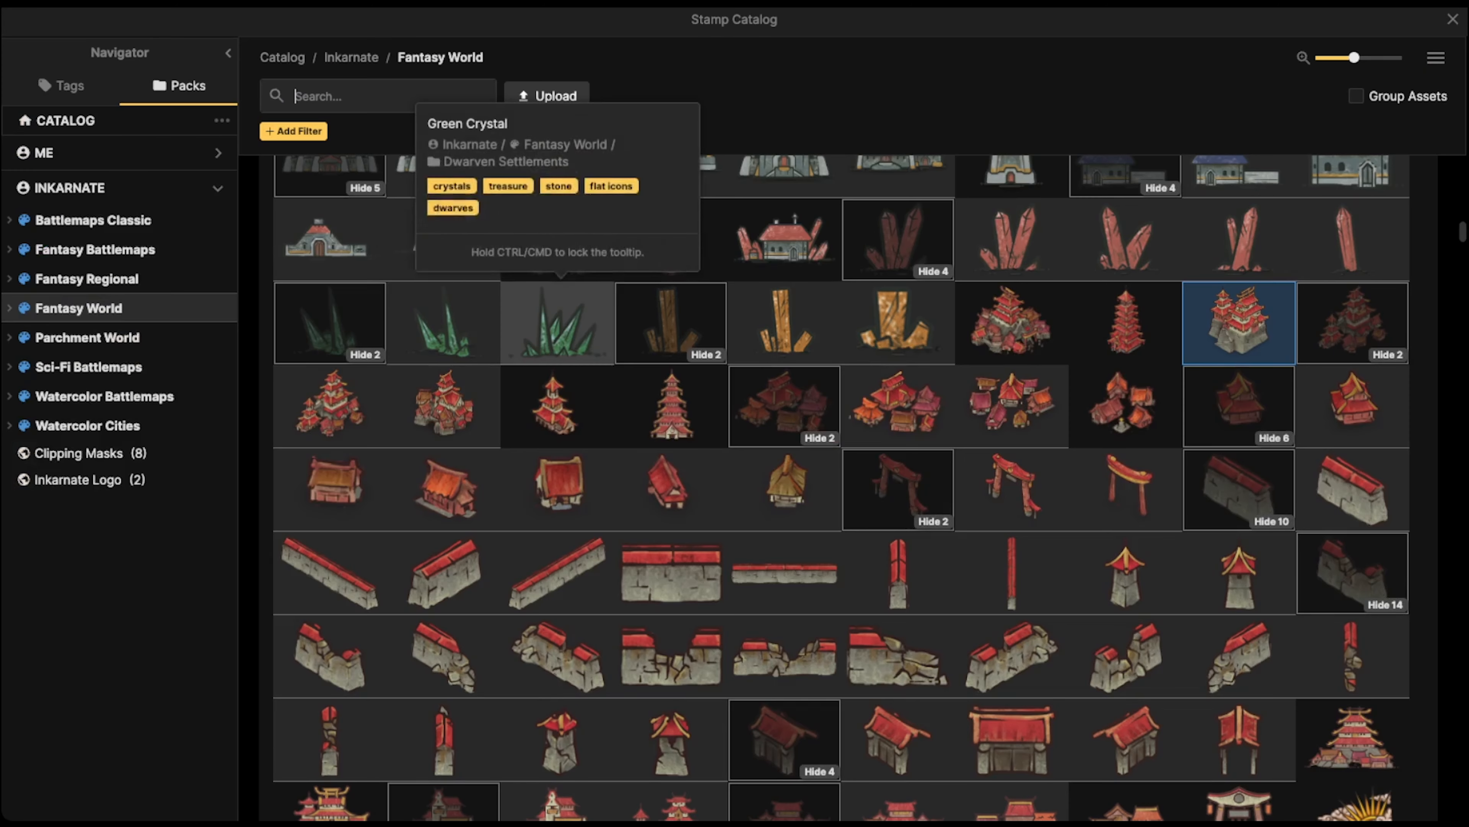
click(1125, 489)
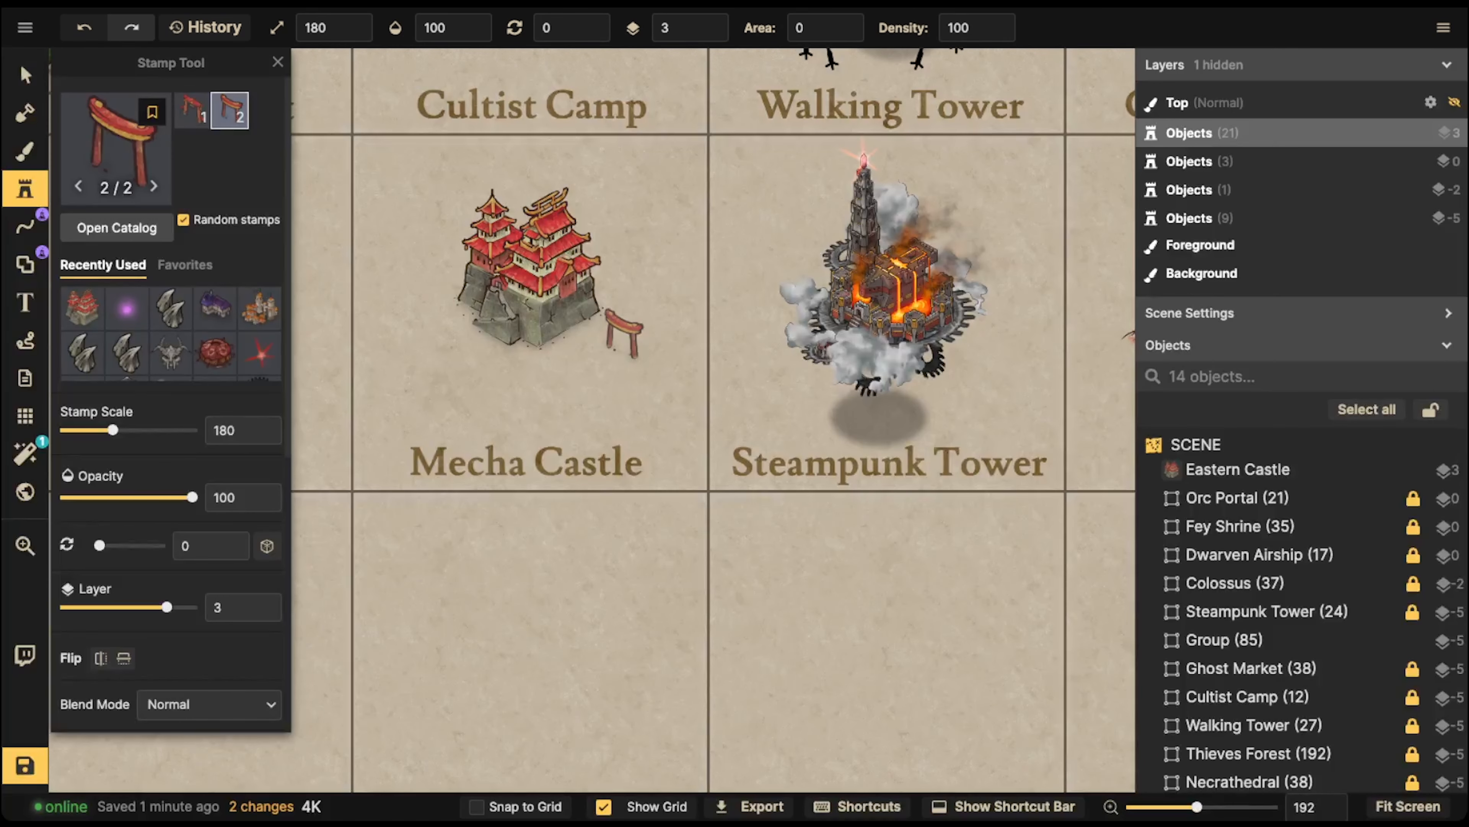
click(101, 658)
scroll(548, 383, up, 5)
key(bracketright)
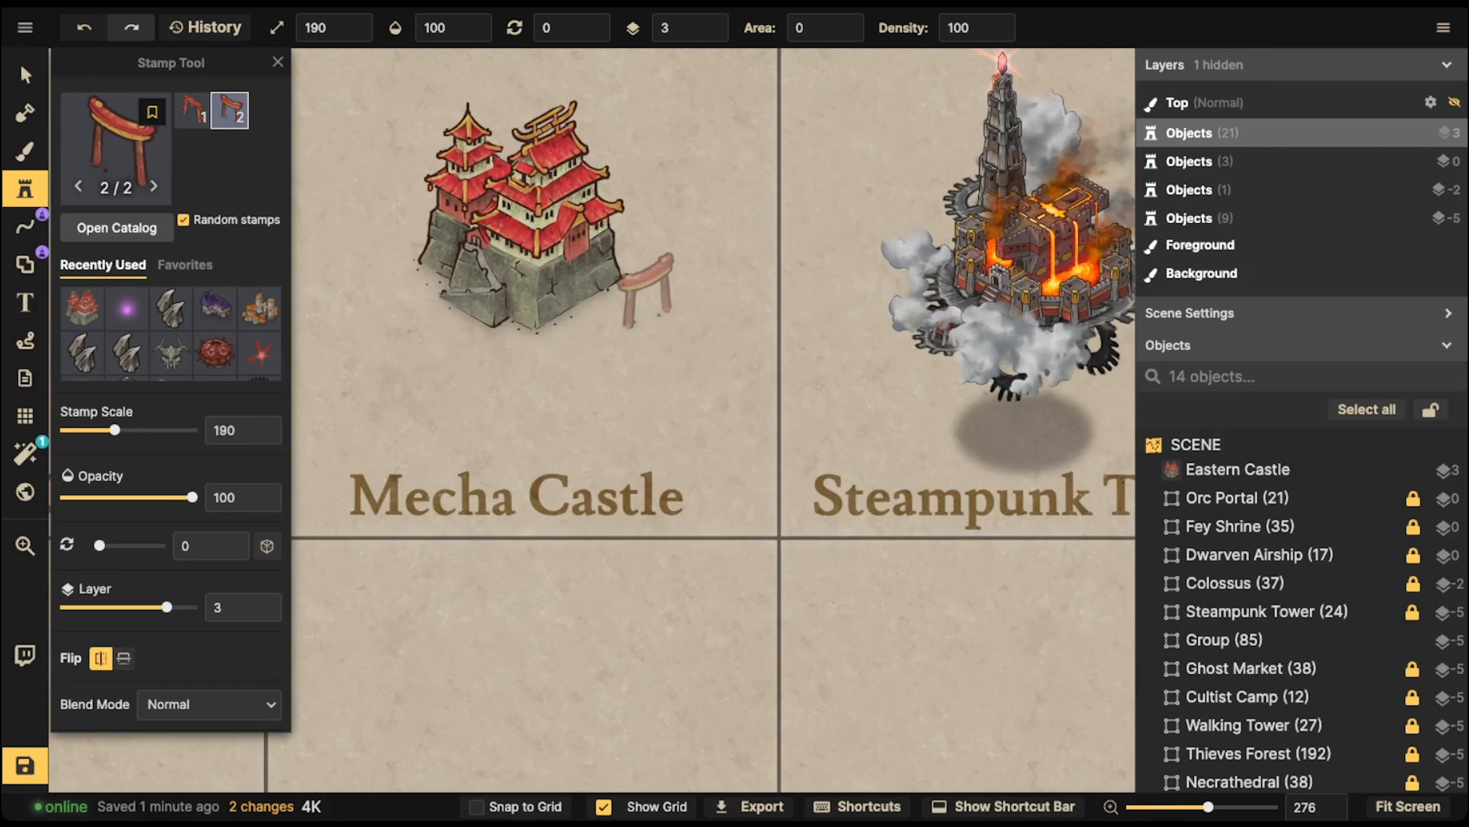
click(612, 249)
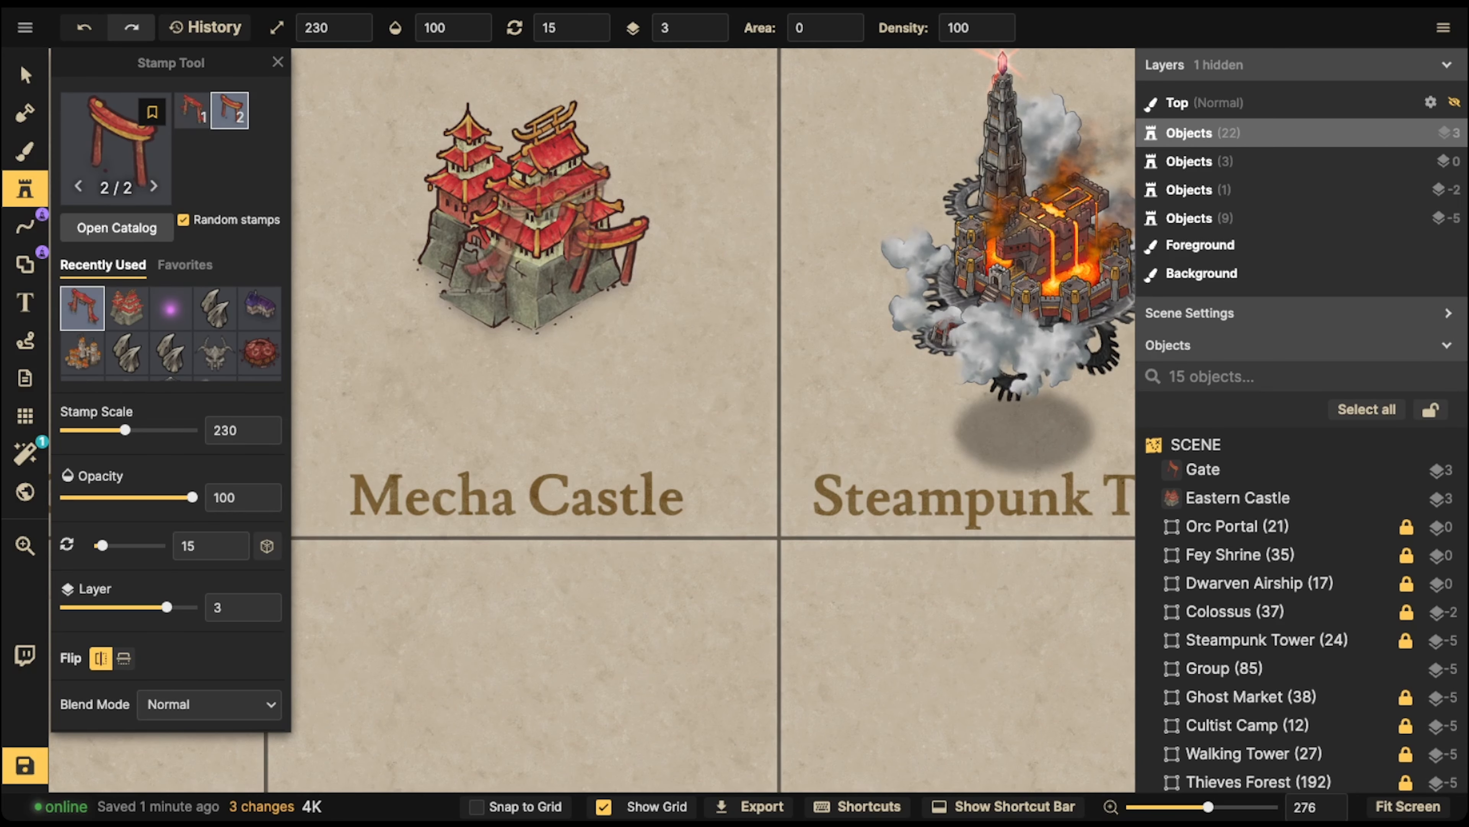
- Add a second gate rotated to 345 behind the castle's left side with brightness 76, and nudge the right gate outward
key(comma)
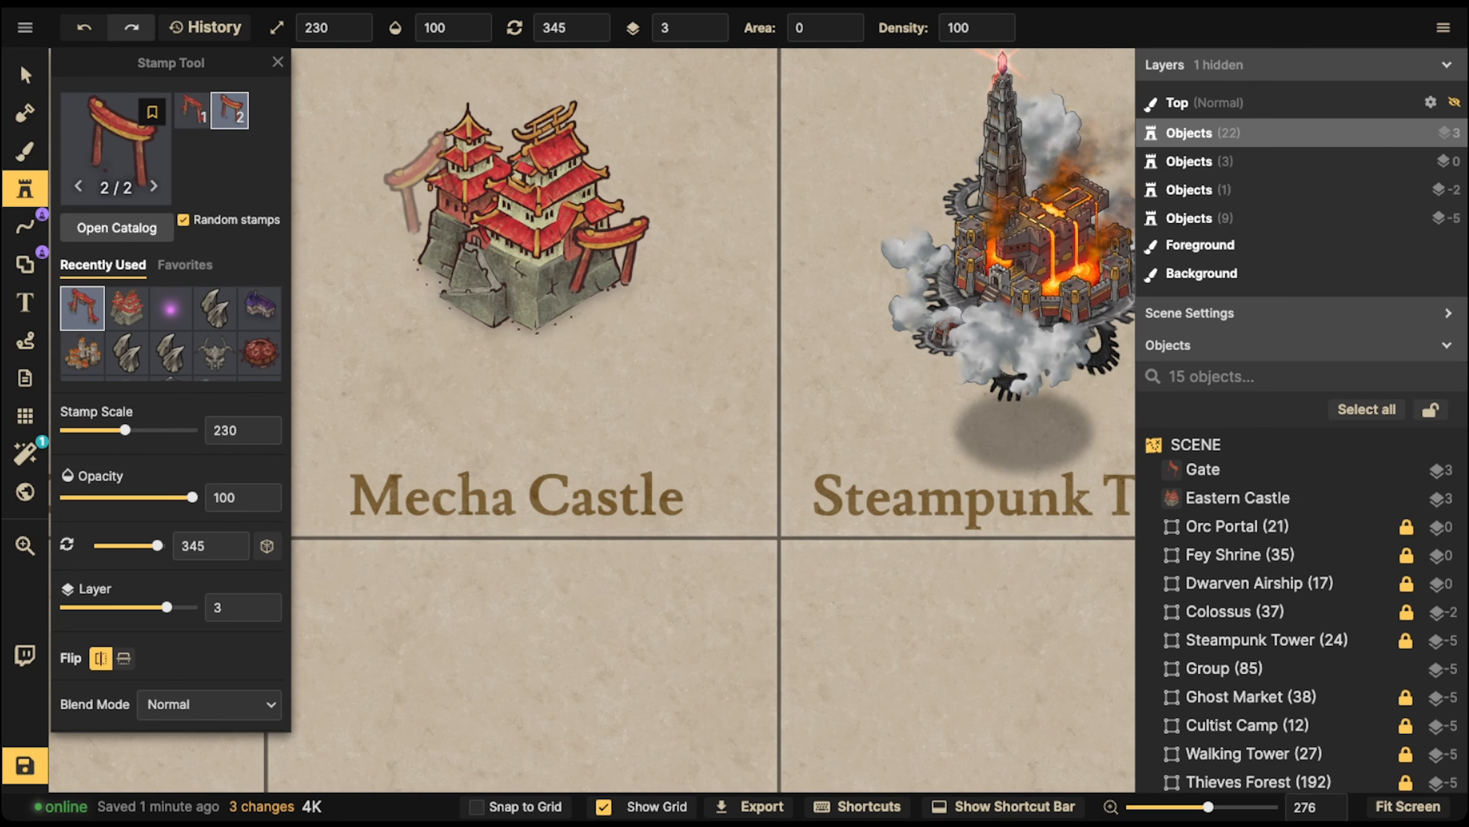
click(424, 181)
click(26, 75)
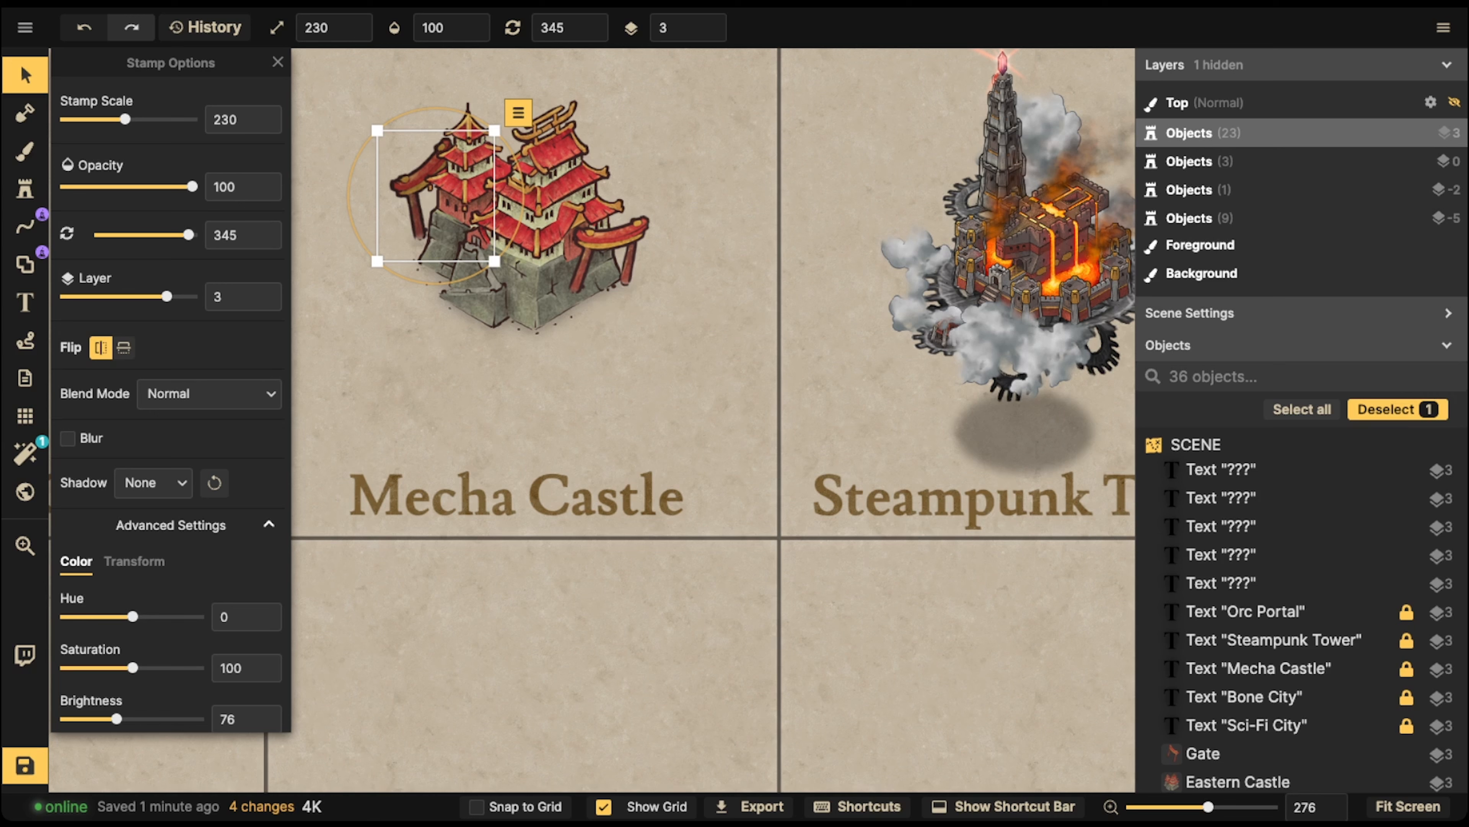
drag(614, 236, 620, 243)
- Place an unbroken Eastern Wall Tower at scale 180 on layer 1 beneath the castle's front corner as an upper leg segment
click(25, 190)
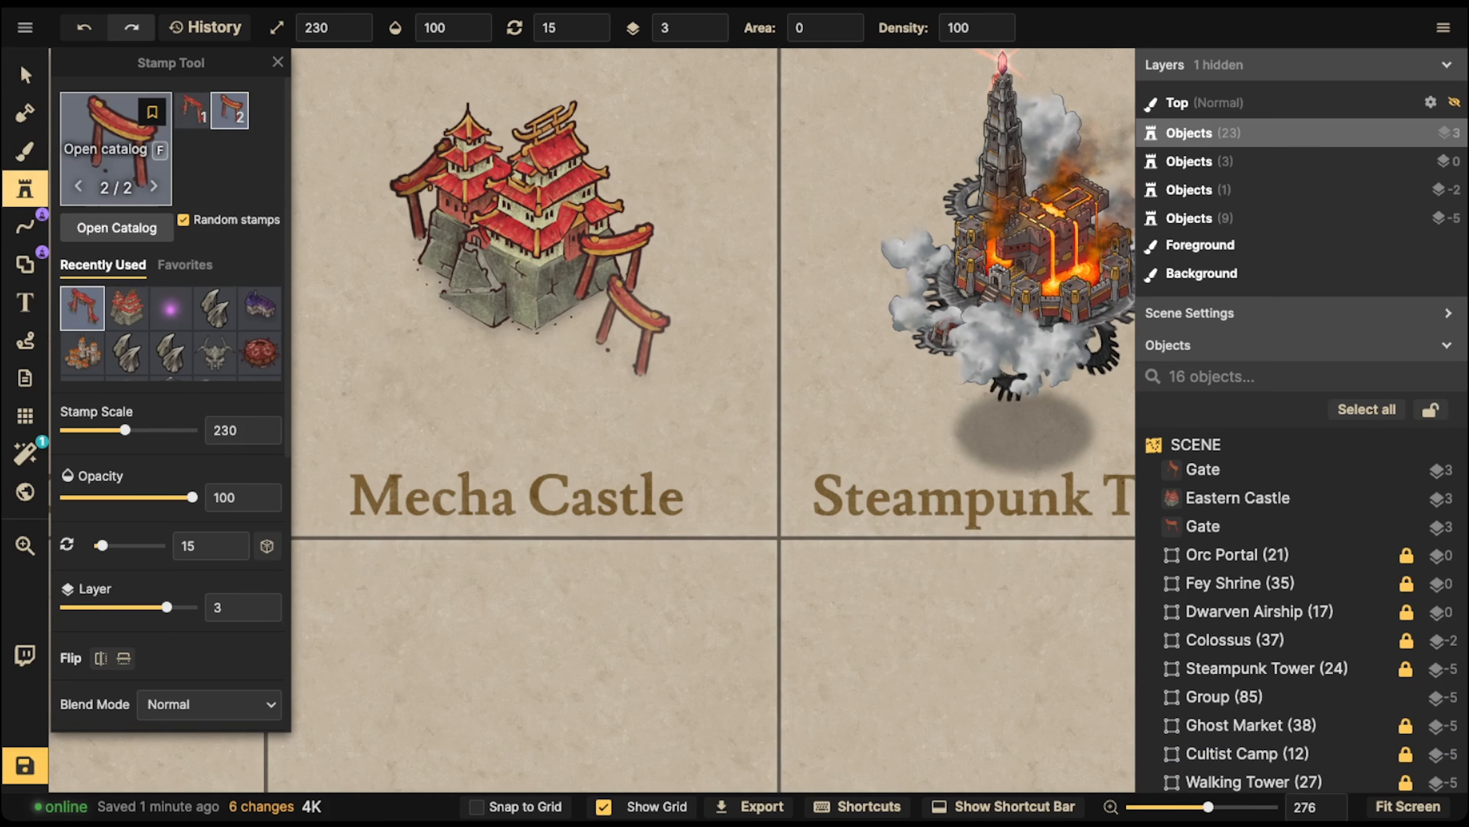
click(116, 151)
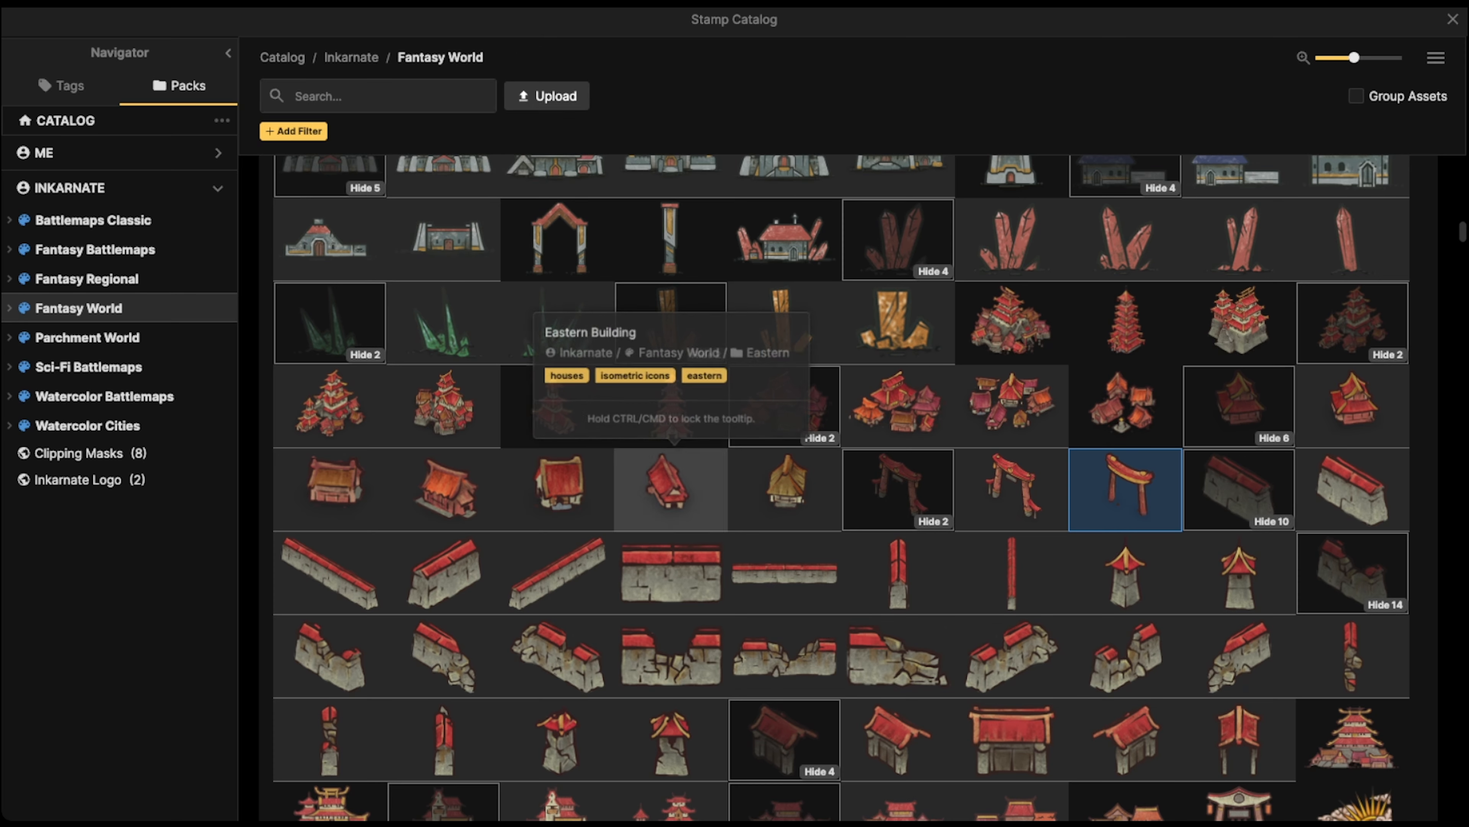
scroll(670, 486, down, 1)
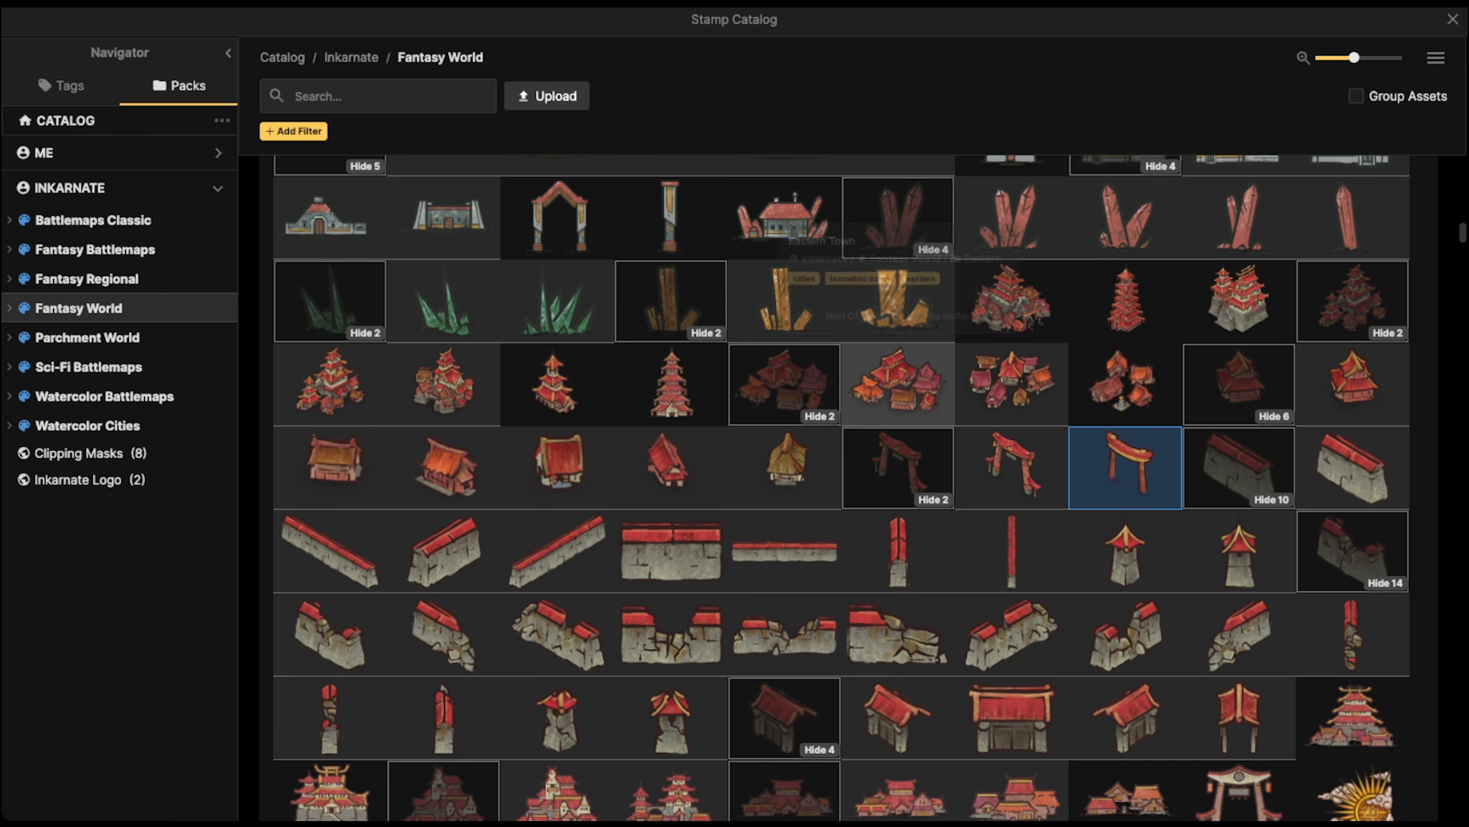
scroll(1011, 467, down, 3)
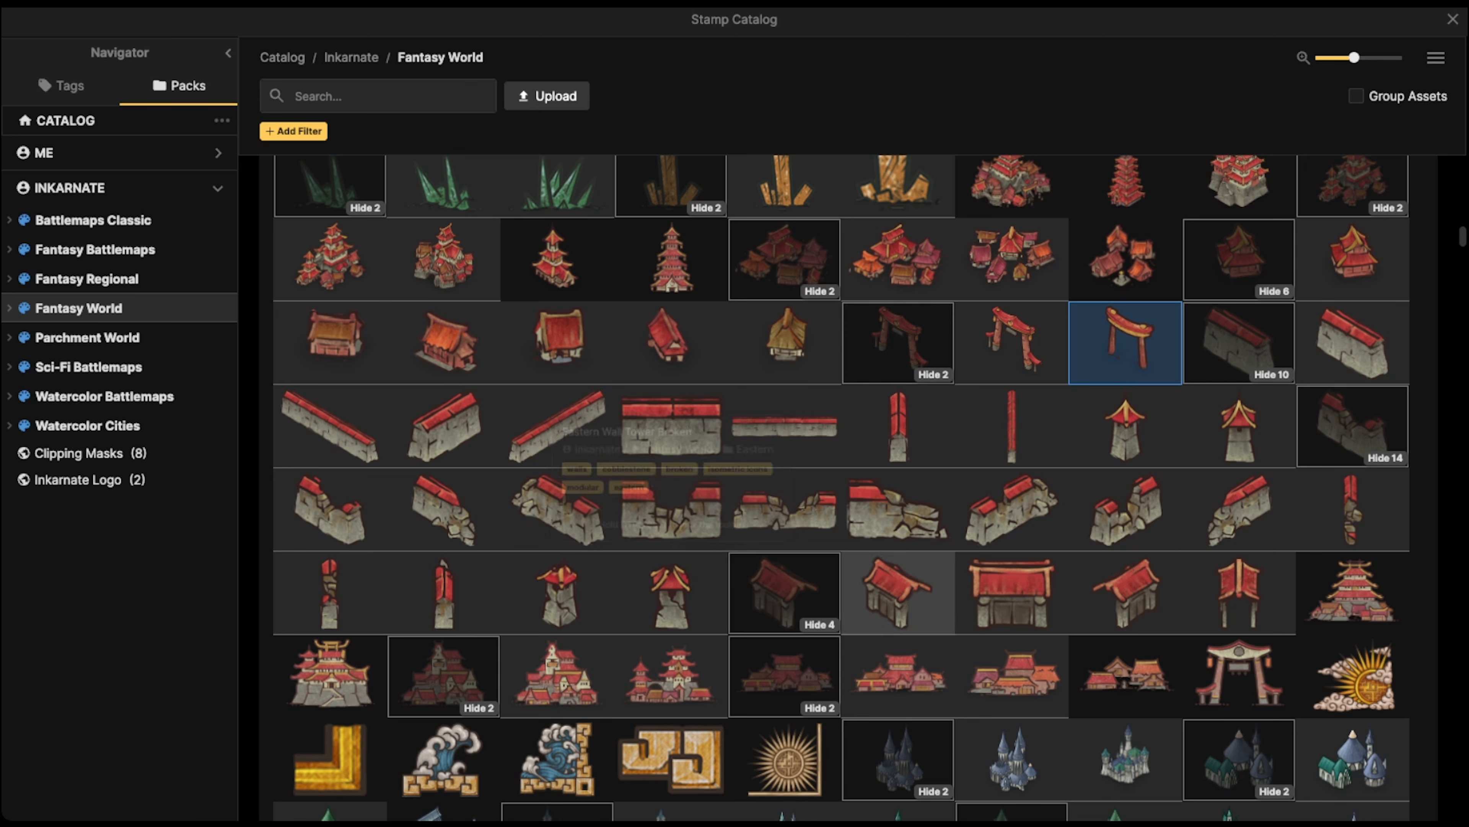
click(1125, 429)
scroll(503, 319, up, 3)
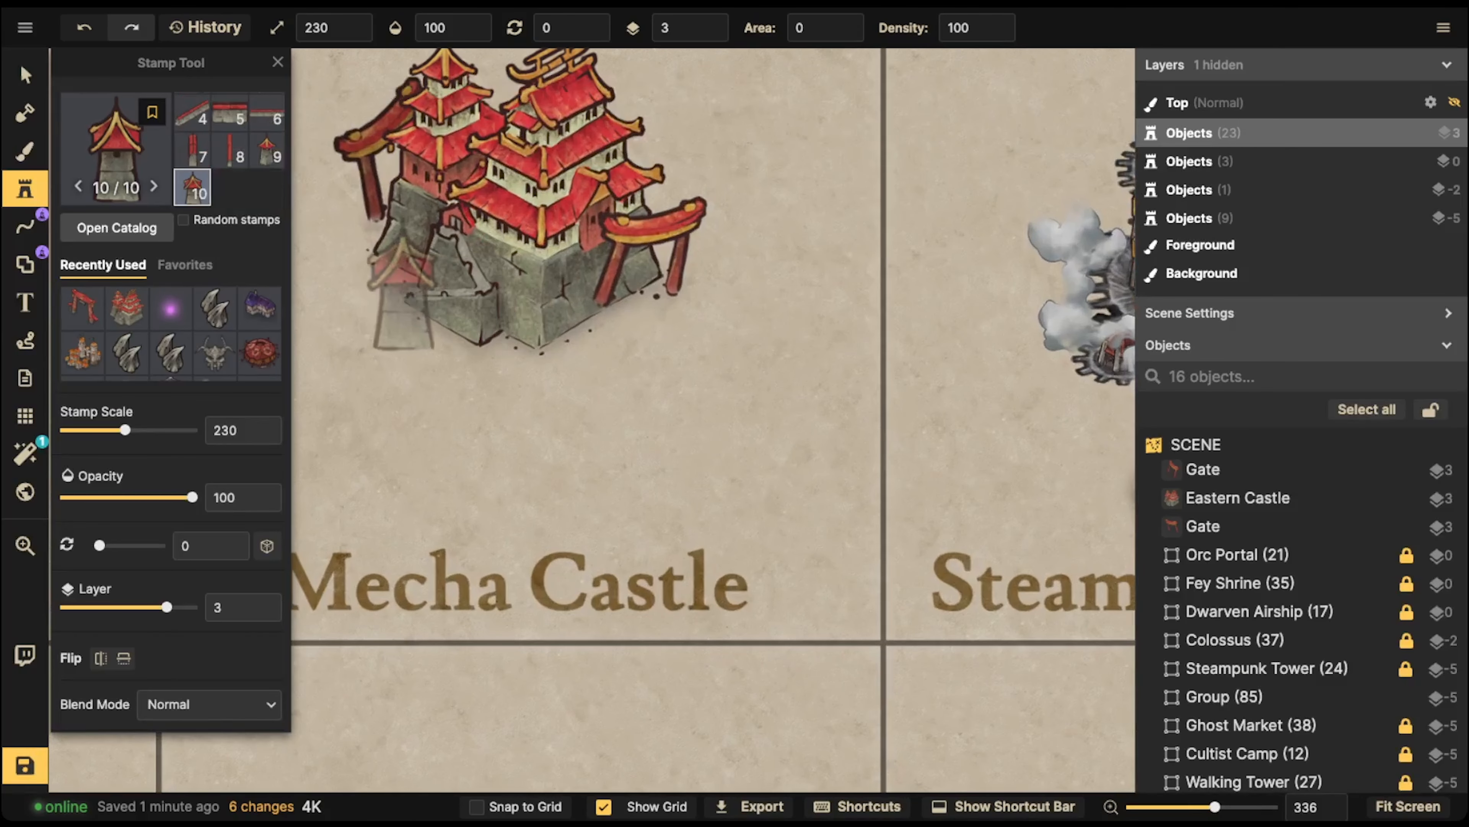
key(Left)
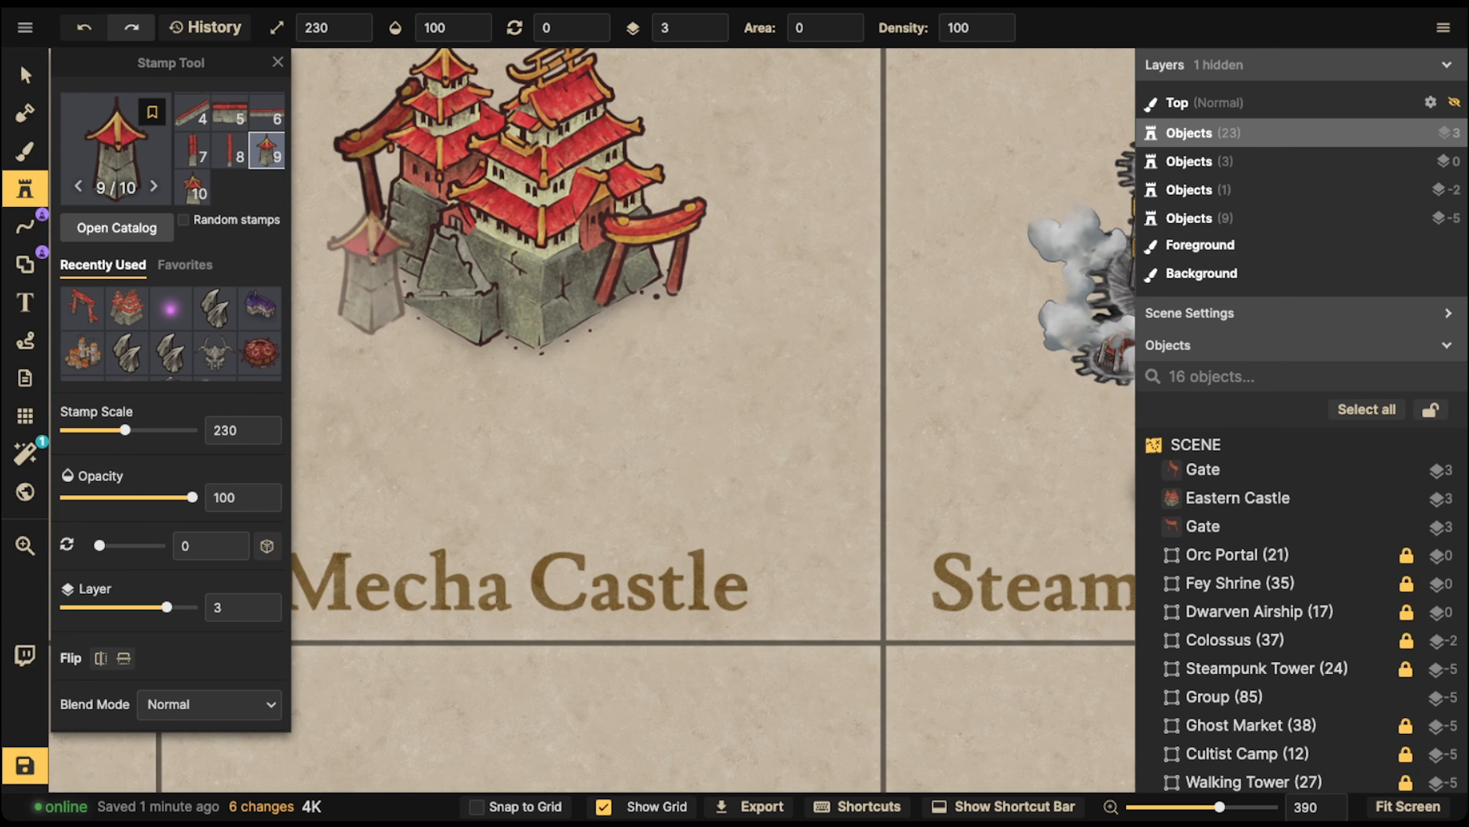
scroll(466, 383, down, 5)
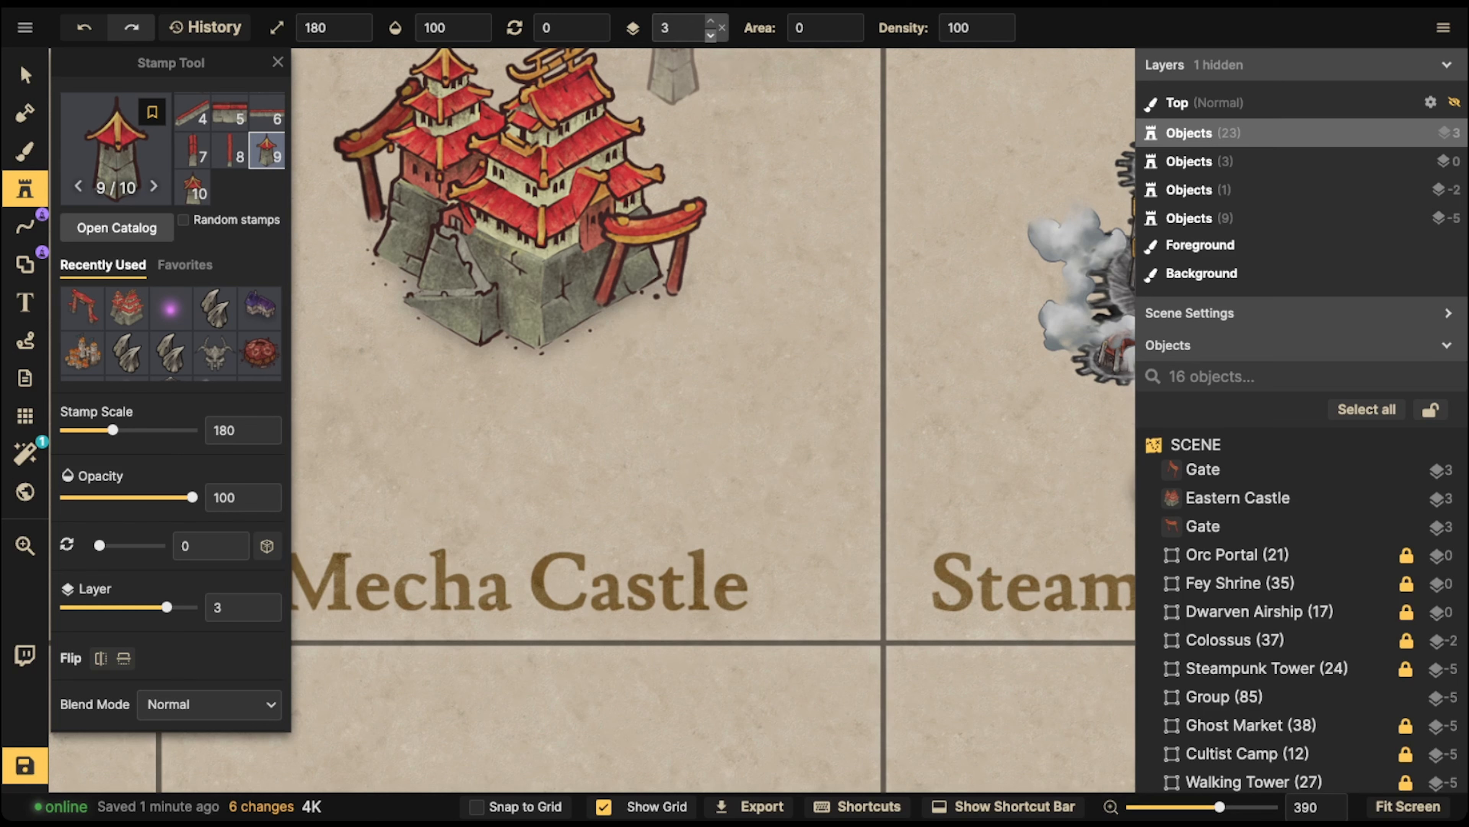
click(711, 36)
click(710, 36)
click(538, 354)
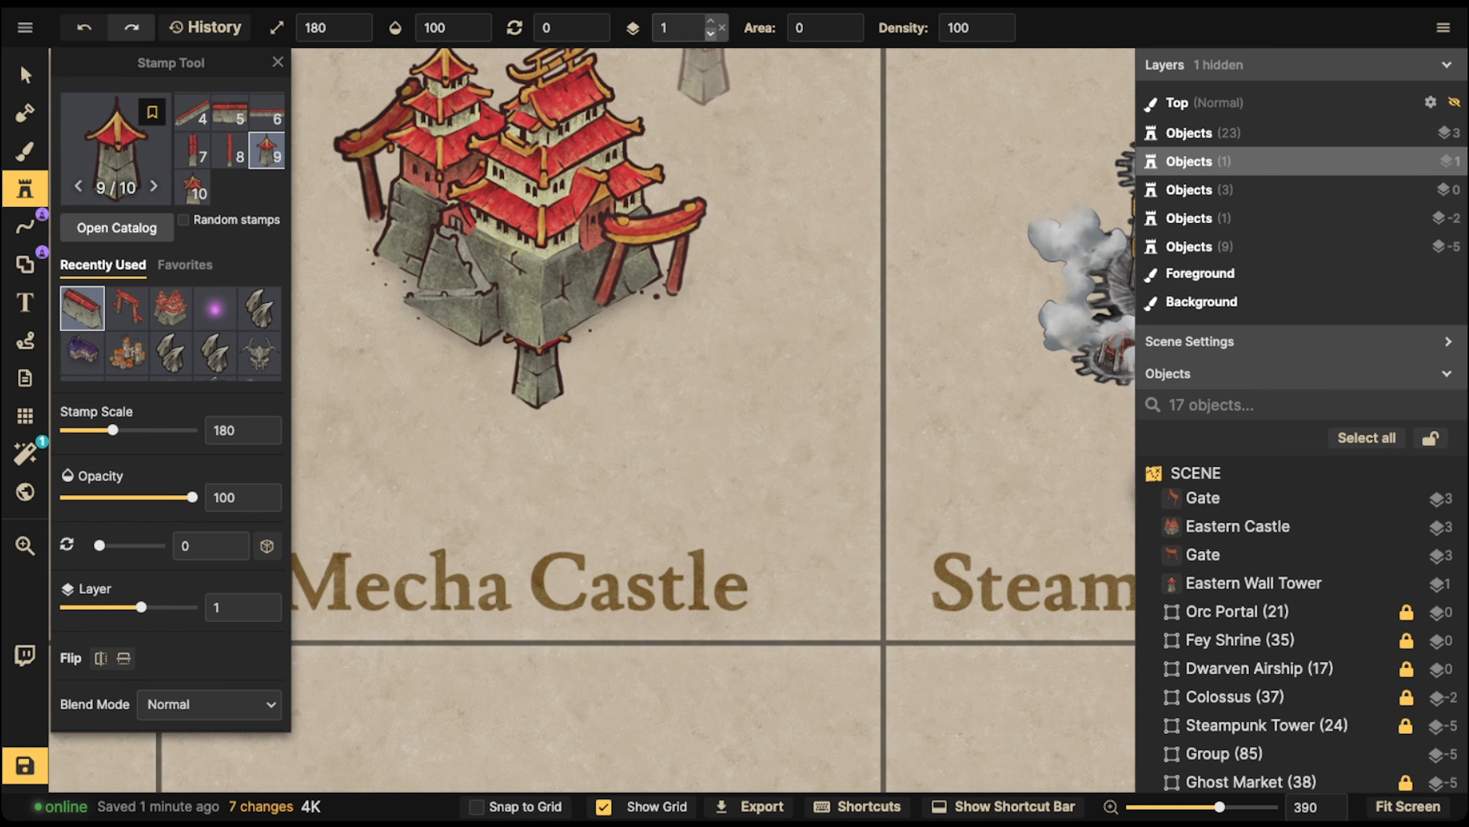
- Add a second wall tower on layer 0, rotated to 345, as the lower leg segment and align both segments into a front leg
click(711, 35)
scroll(524, 361, down, 3)
click(547, 431)
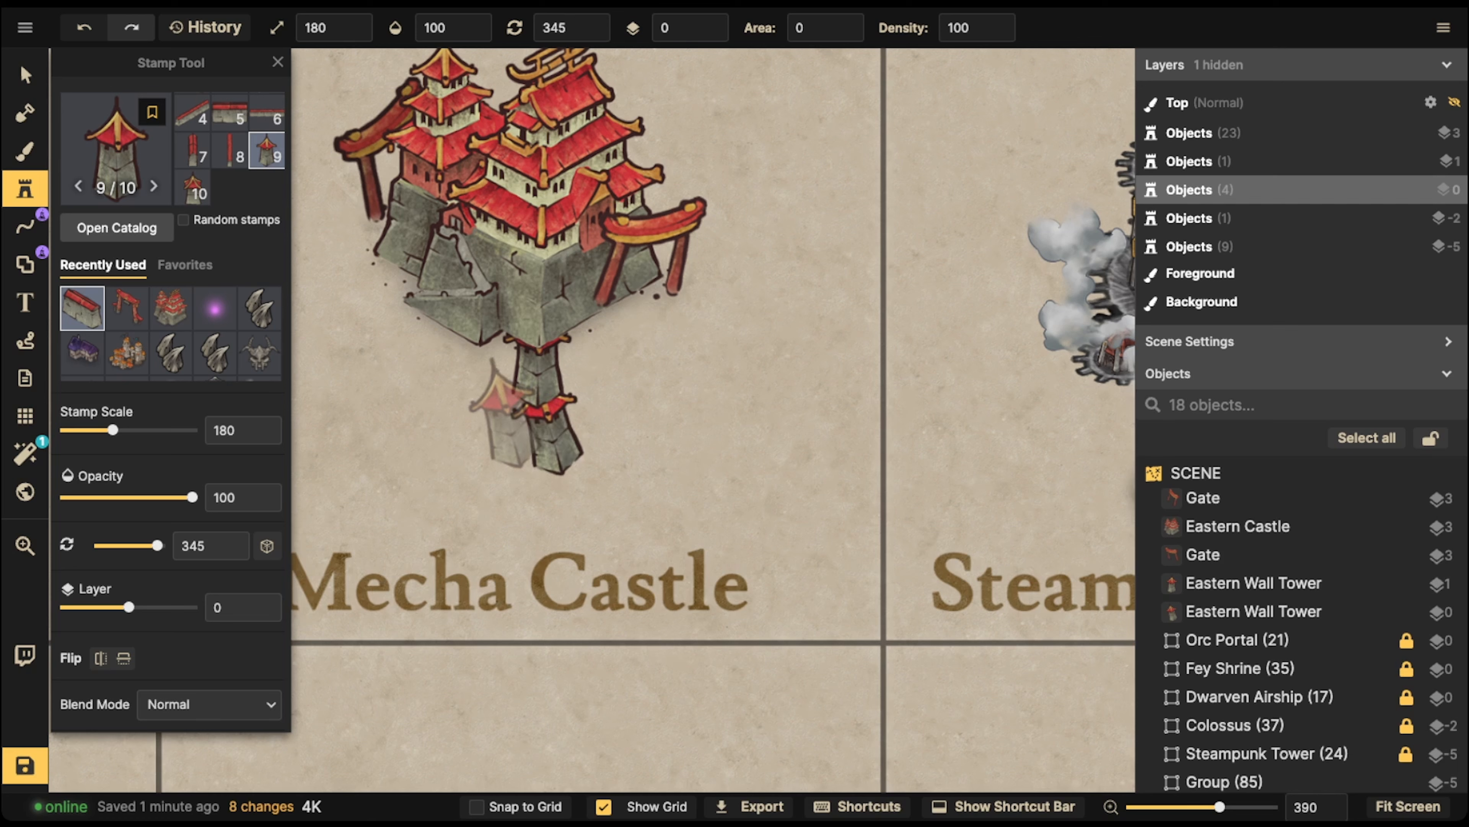
click(25, 75)
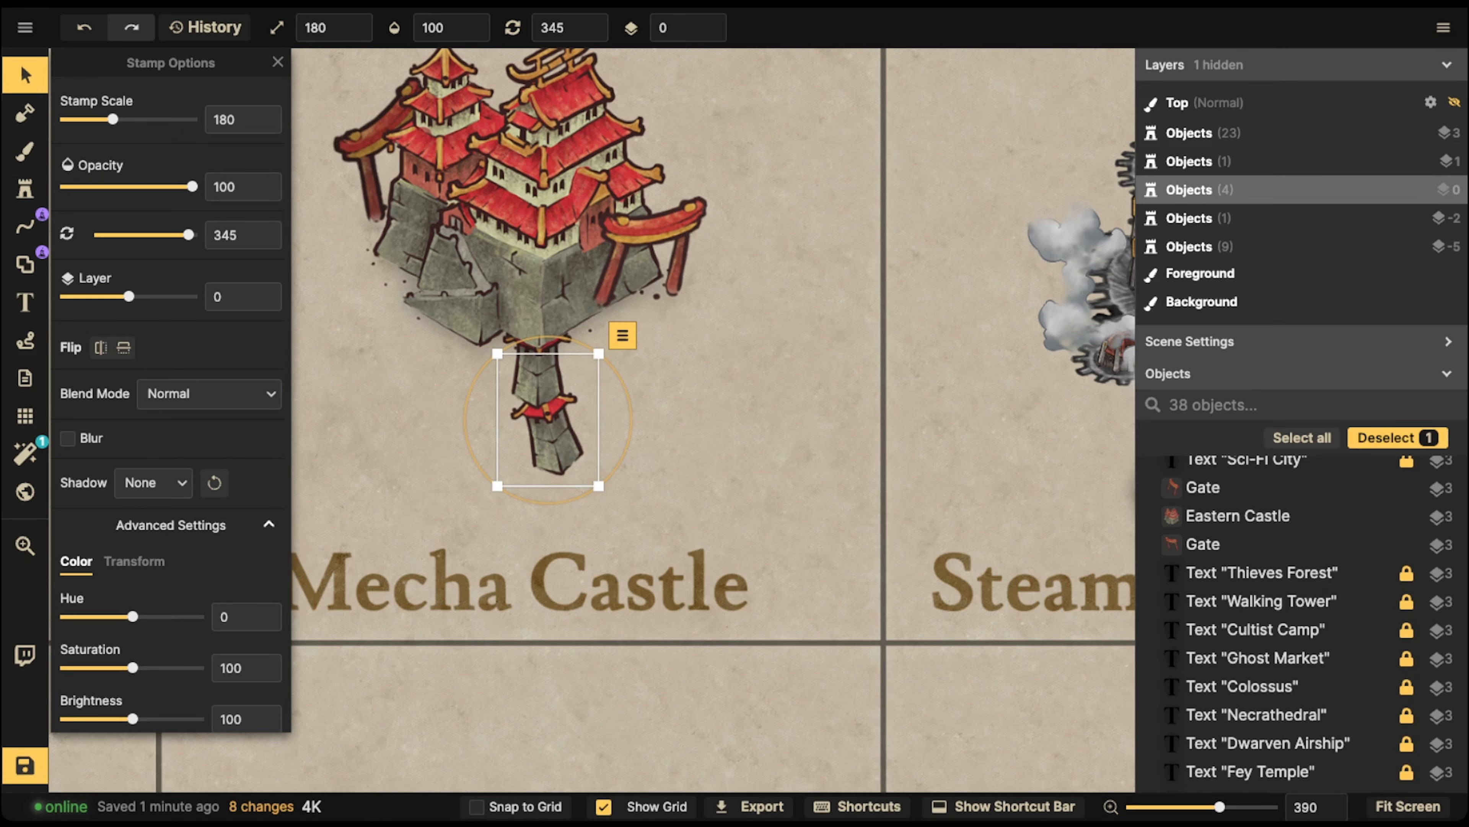
drag(551, 431, 545, 426)
click(538, 376)
key(period)
drag(538, 376, 532, 377)
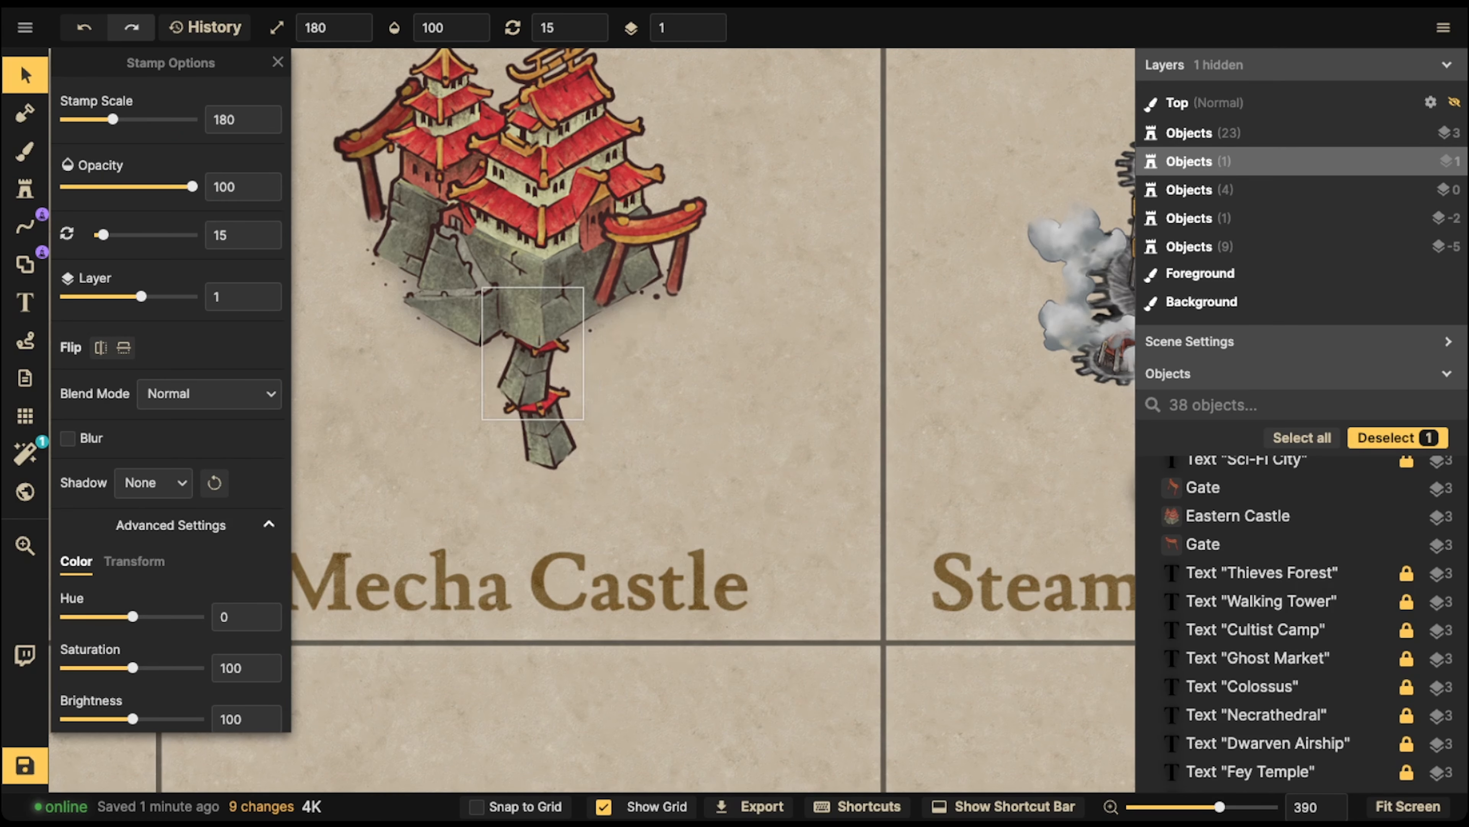
drag(536, 437, 547, 439)
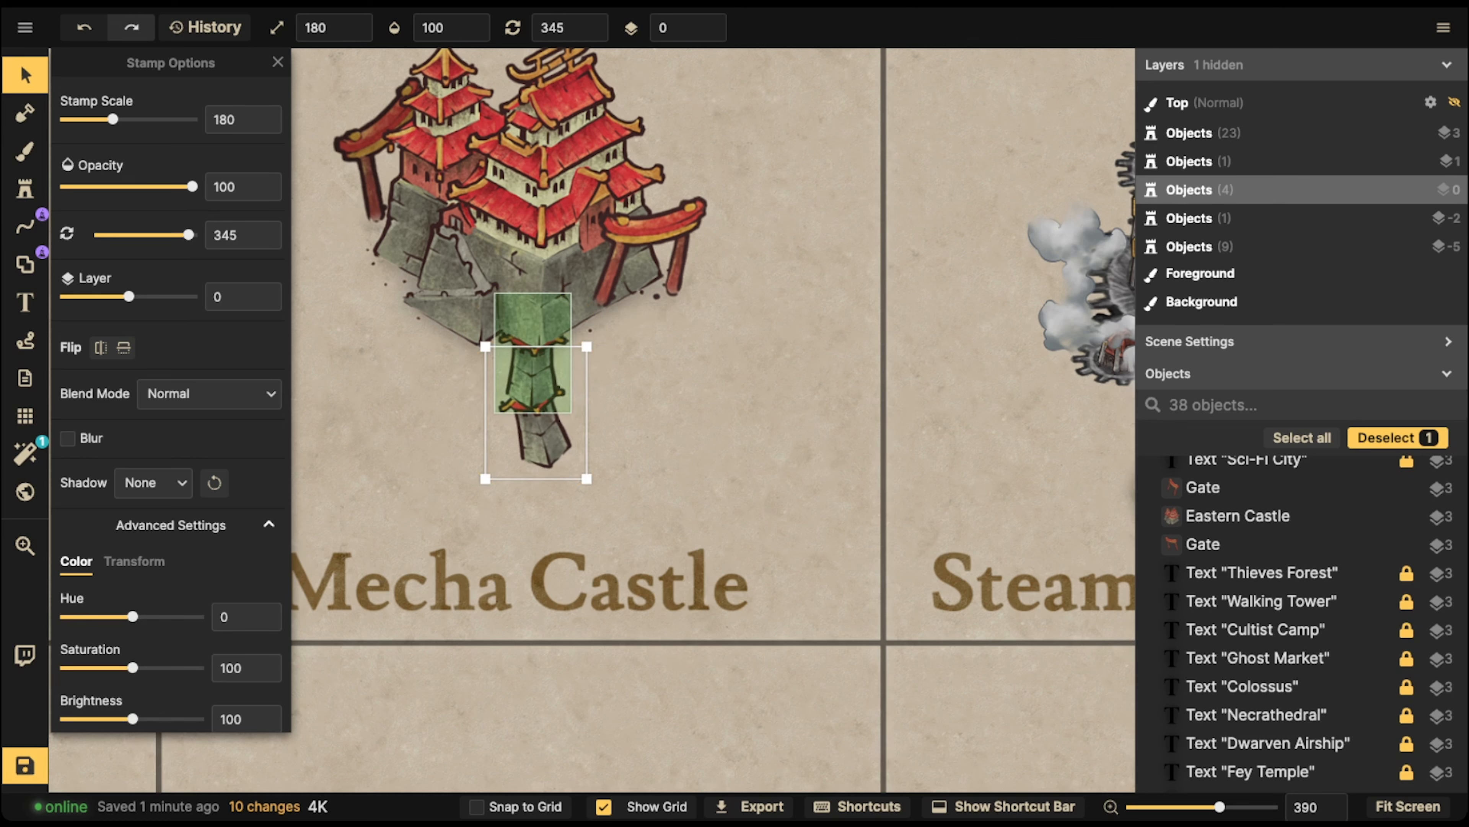
- Duplicate the two-segment front leg, position the copy under the castle's left corner, and adjust its tilt
shift+click(533, 375)
key(ctrl+c)
key(ctrl+v)
drag(355, 333, 399, 299)
drag(398, 405, 368, 400)
drag(390, 340, 380, 344)
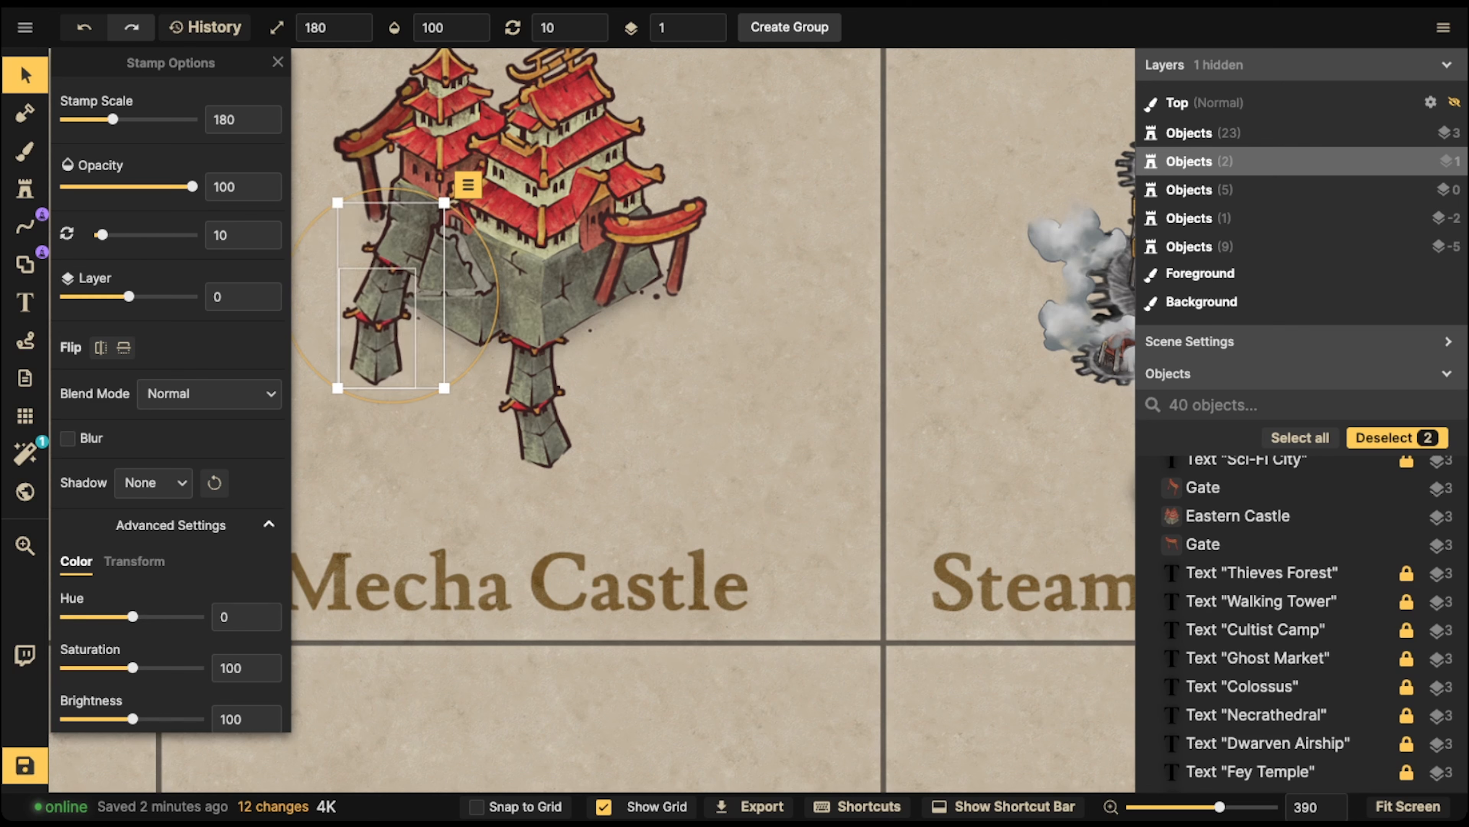
- Paste another leg under the castle's right corner, adjust its segments, and rotate its lower tower to 0
key(ctrl+v)
click(634, 312)
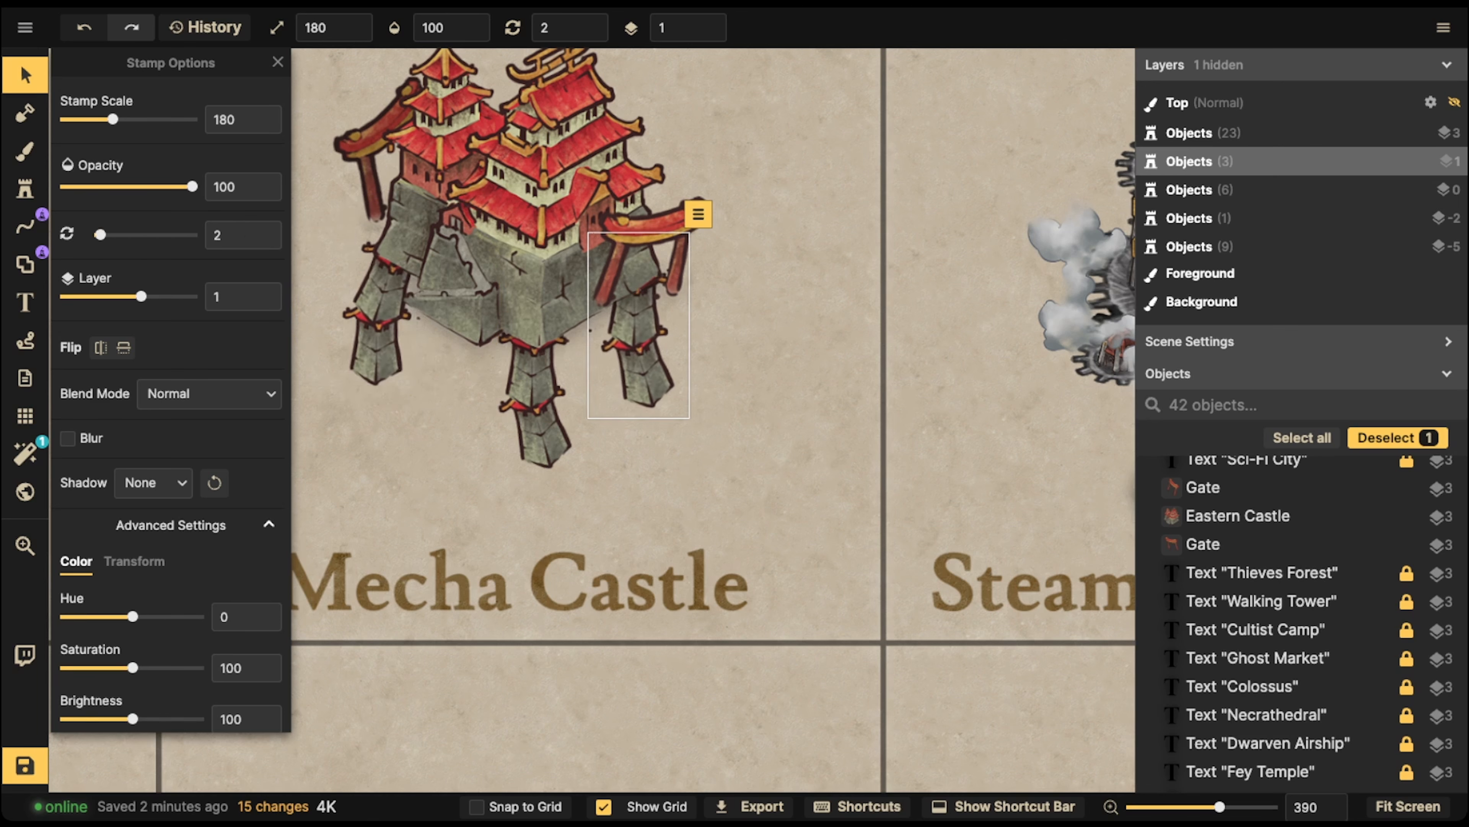
drag(667, 354, 683, 341)
drag(631, 307, 643, 304)
click(645, 361)
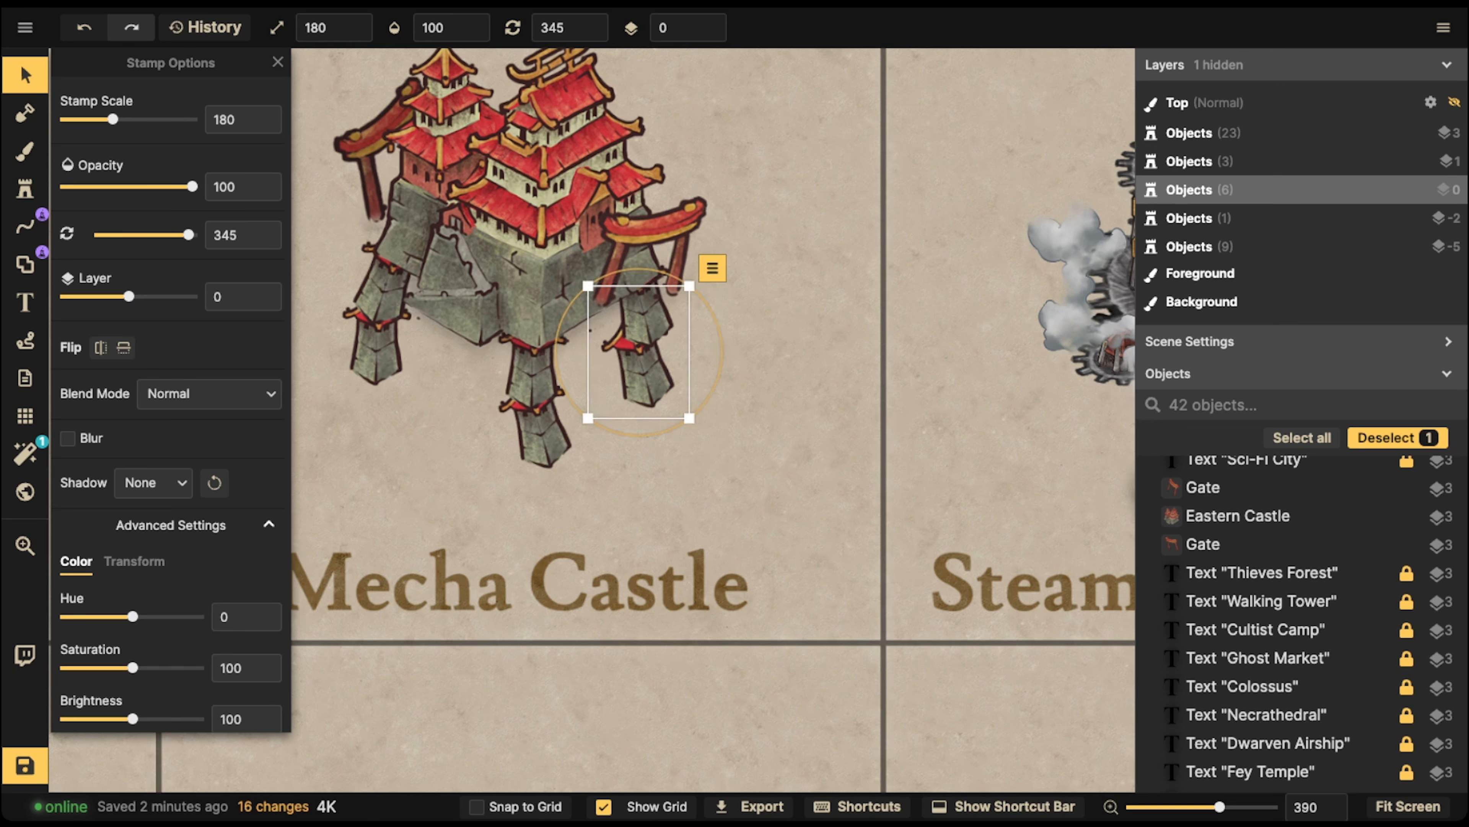
drag(645, 362, 653, 362)
scroll(658, 358, up, 3)
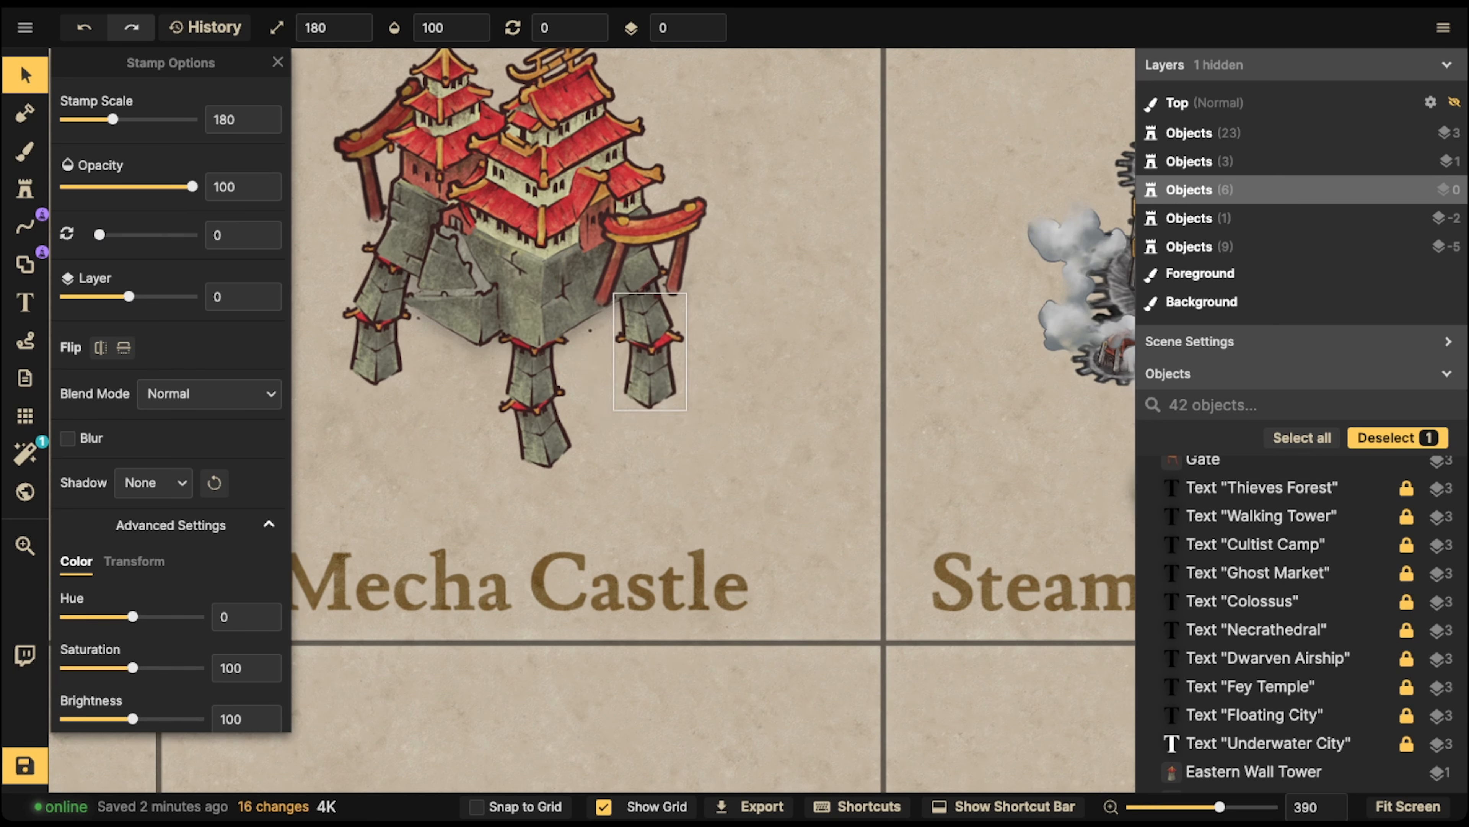
- Nudge the front leg's lower segment, then copy the leg behind the castle as a rear leg with its lower tower at brightness 76
click(540, 425)
drag(541, 425, 536, 425)
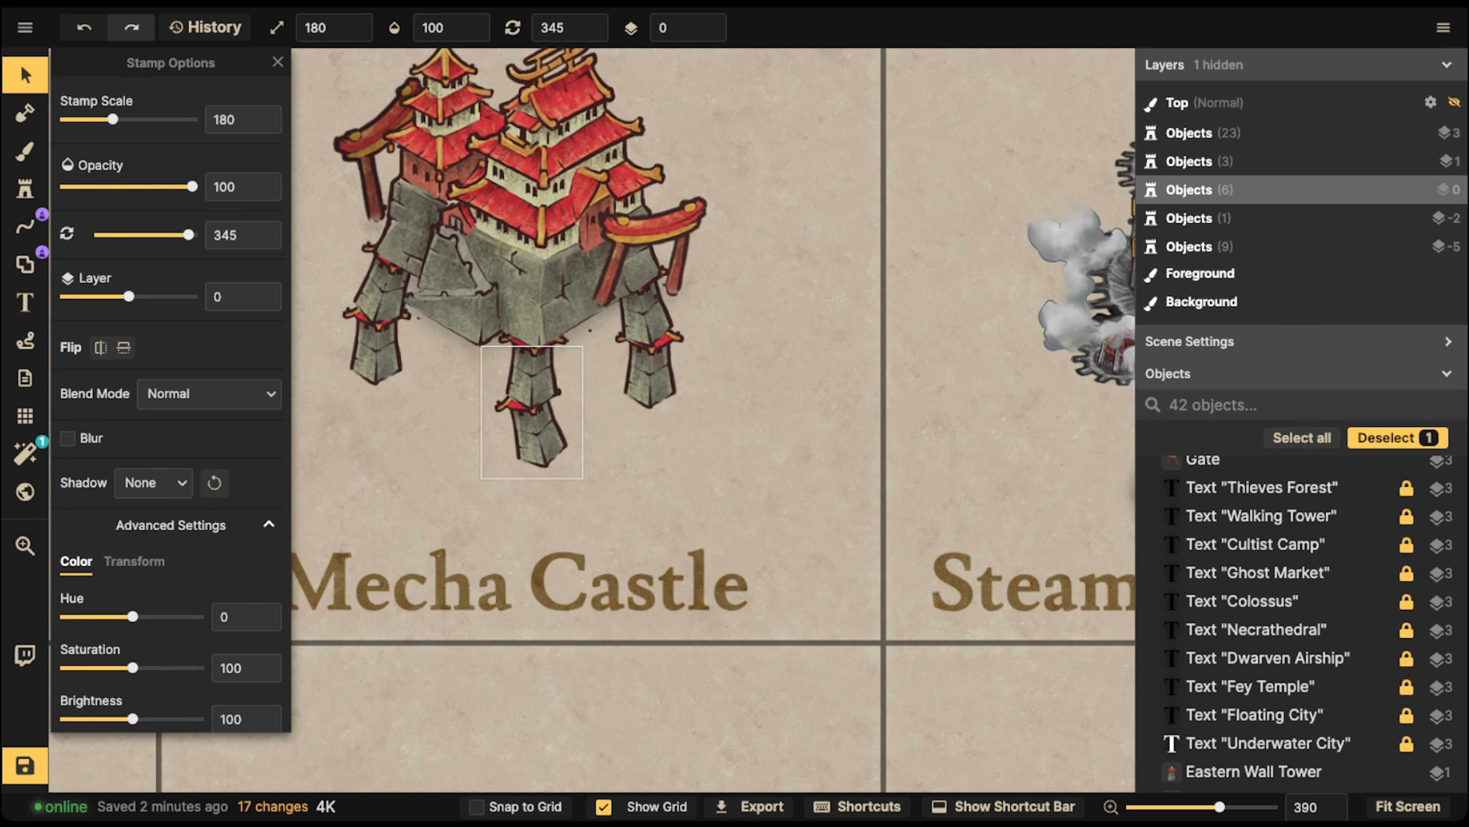
shift+click(532, 372)
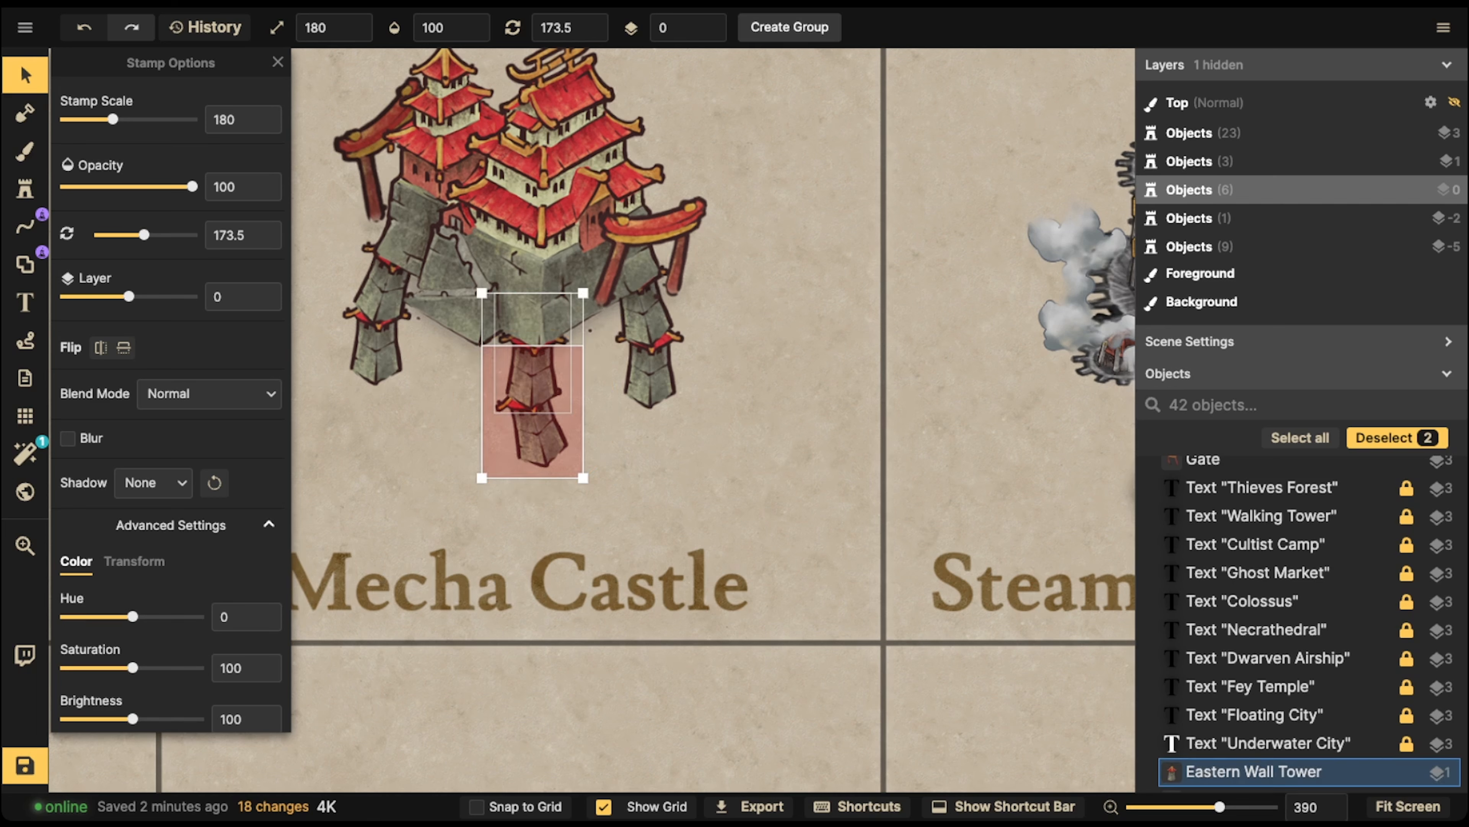
key(ctrl+c)
key(ctrl+v)
drag(462, 397, 478, 296)
drag(478, 403, 456, 401)
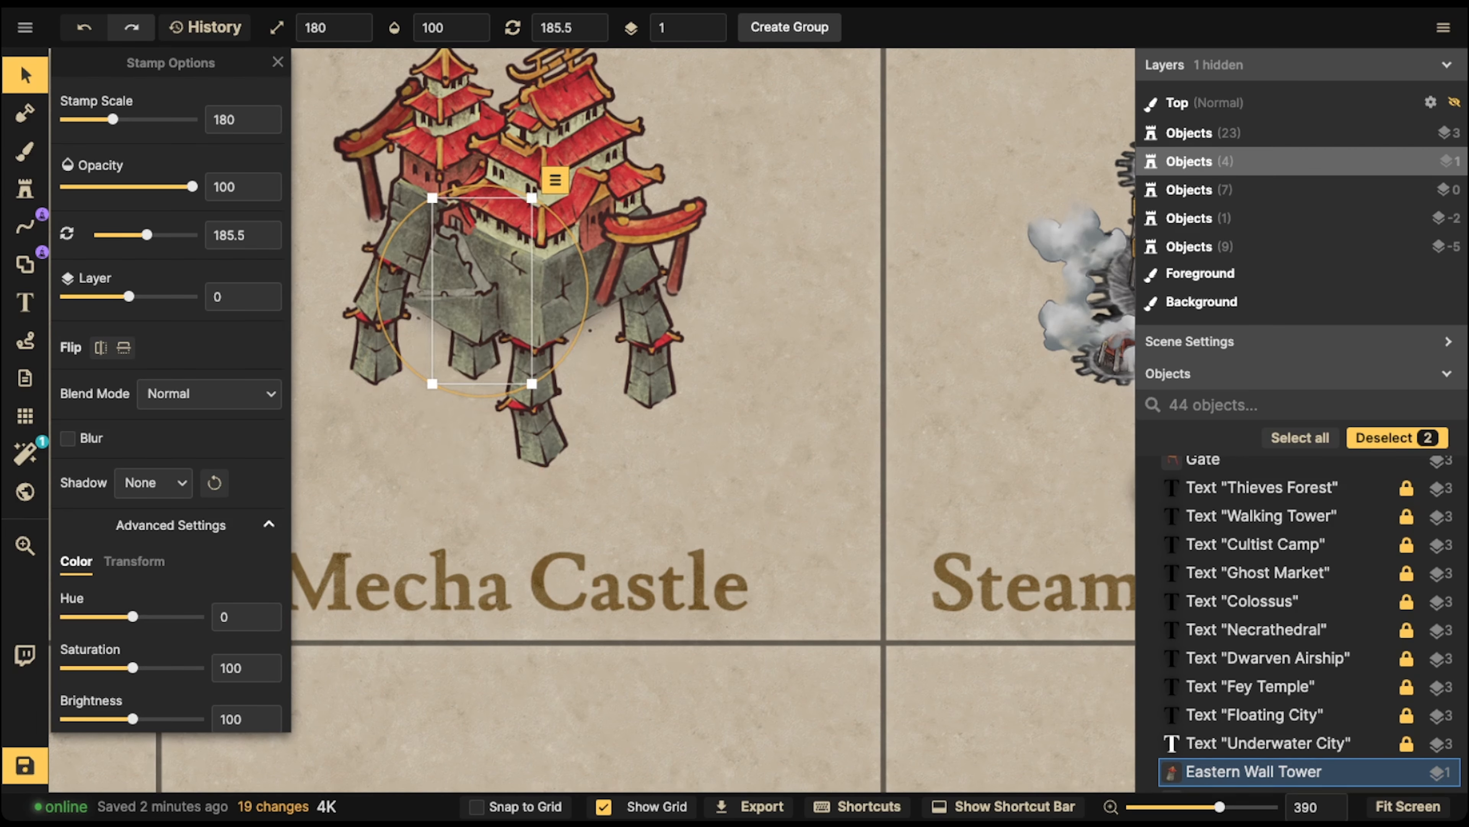
drag(478, 351, 489, 334)
click(486, 327)
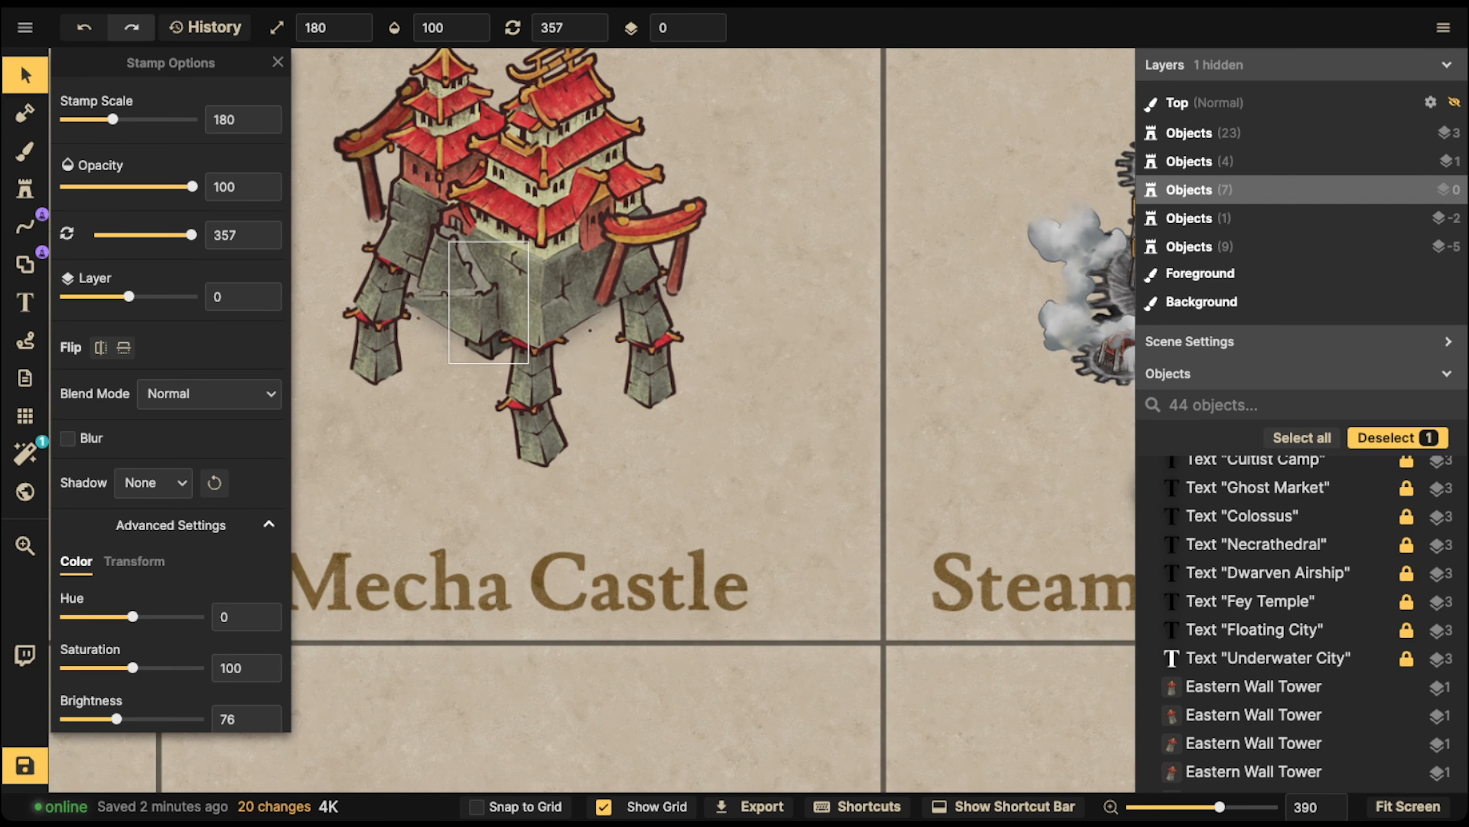
- Select all the castle, gate and leg stamps, enlarge them together to scale 195, and centre them above the Mecha Castle label
scroll(515, 376, down, 3)
drag(369, 147, 639, 451)
drag(528, 339, 509, 299)
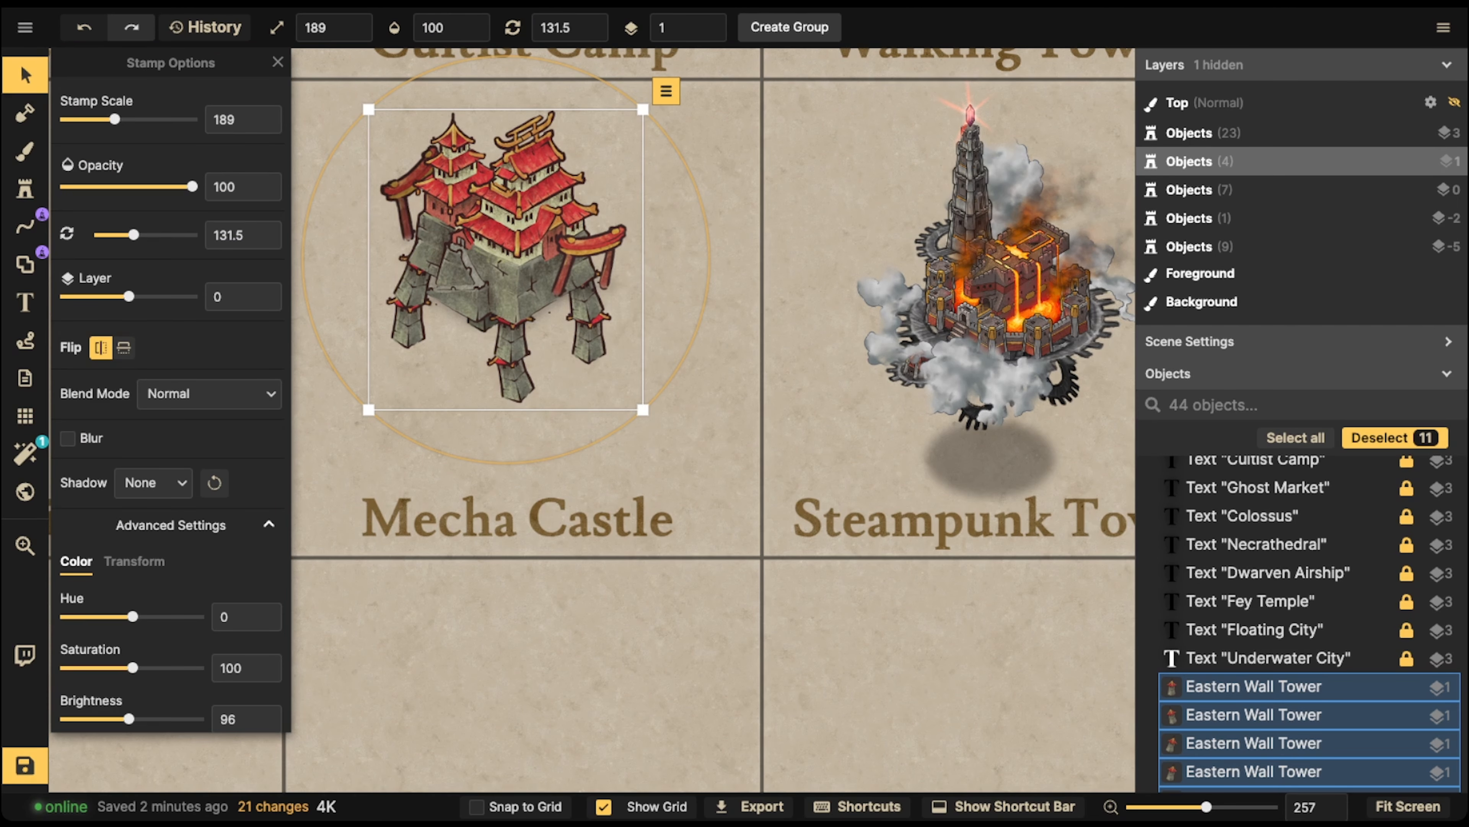
drag(642, 410, 651, 418)
drag(515, 274, 528, 286)
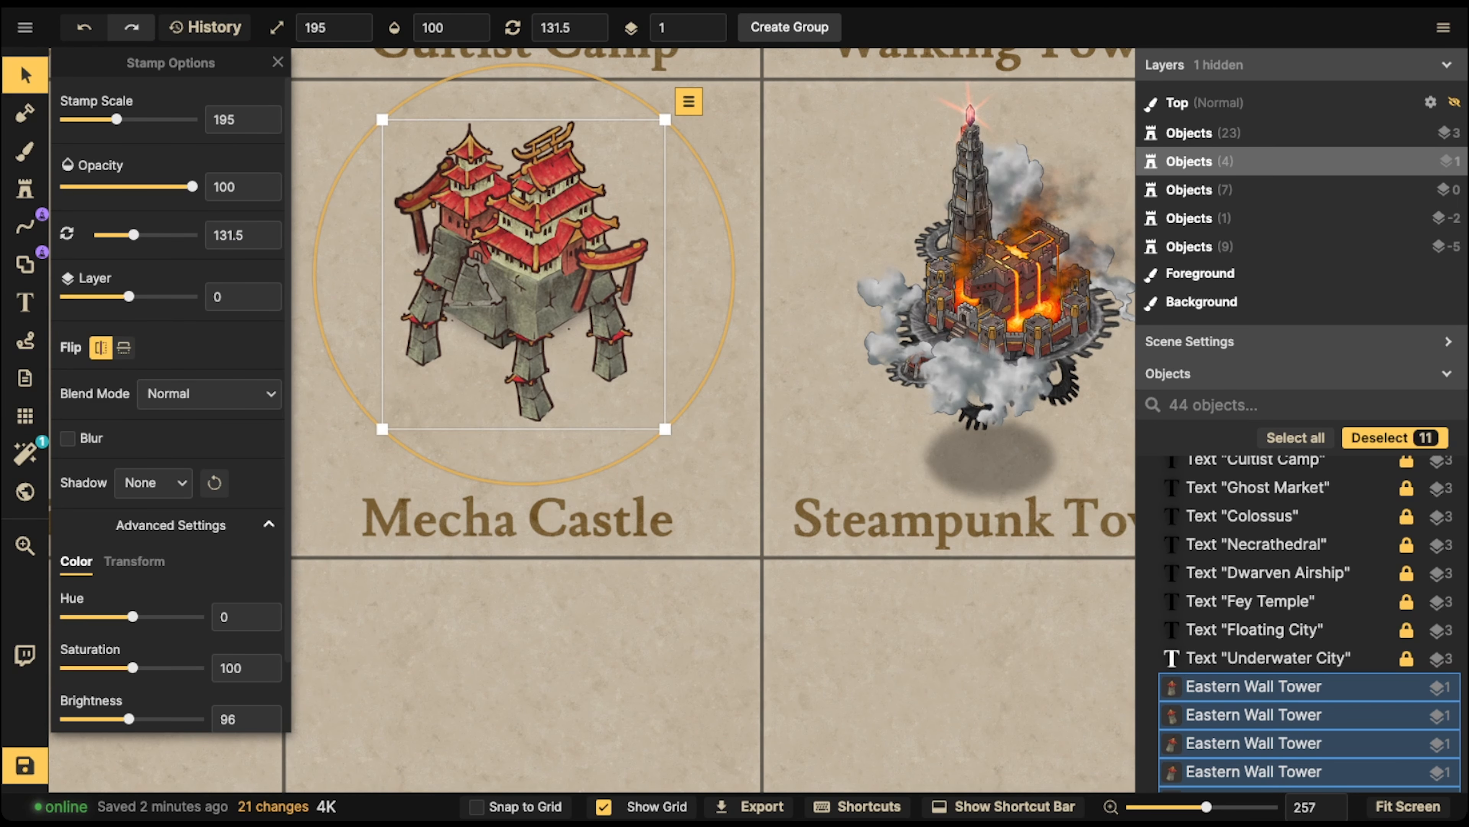
- Place an enlarged wall tower on layer 0, rotated to 236, at the castle's left leg
click(25, 189)
click(113, 147)
key(Escape)
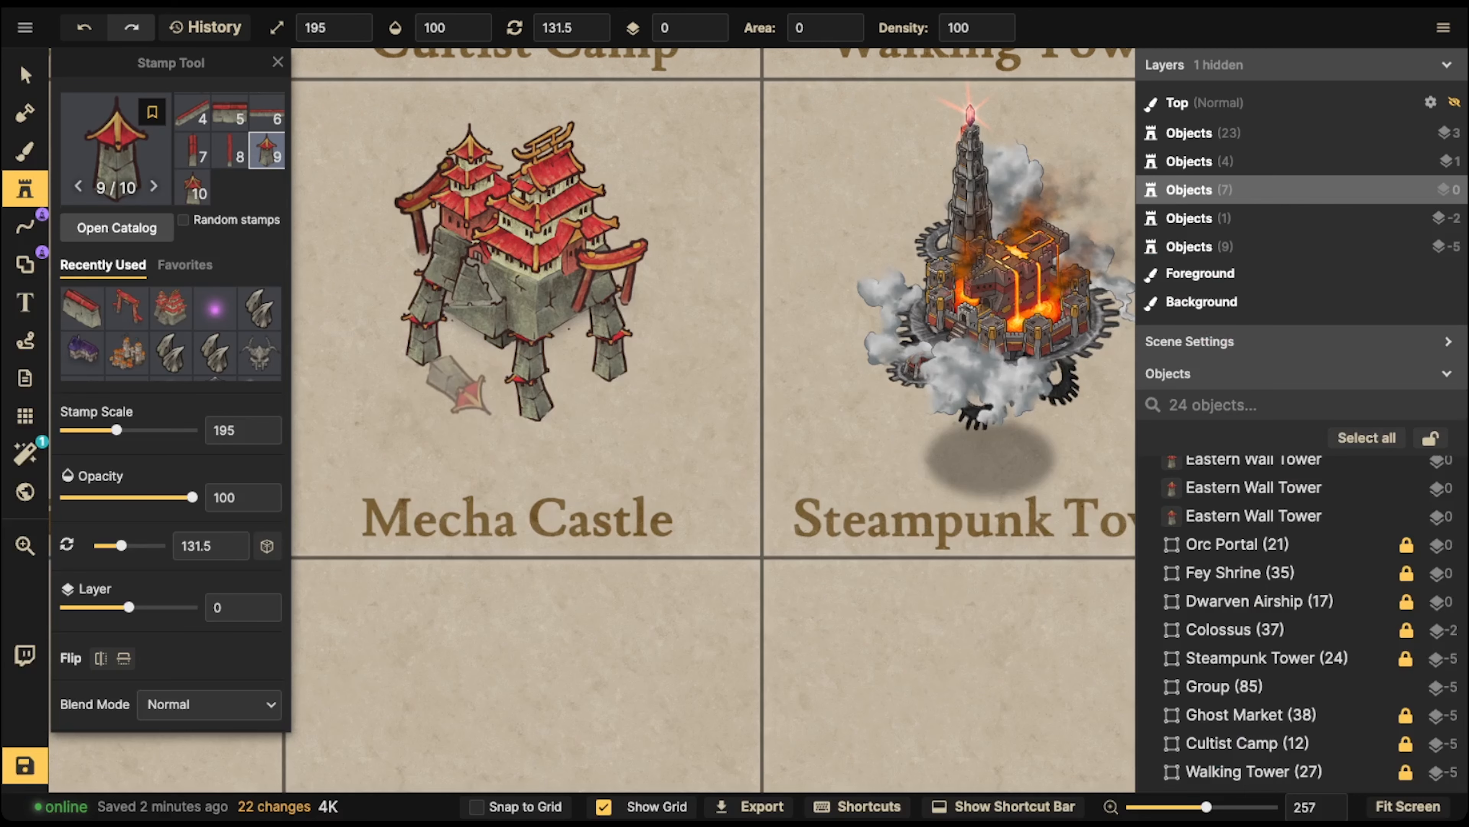
scroll(458, 417, up, 5)
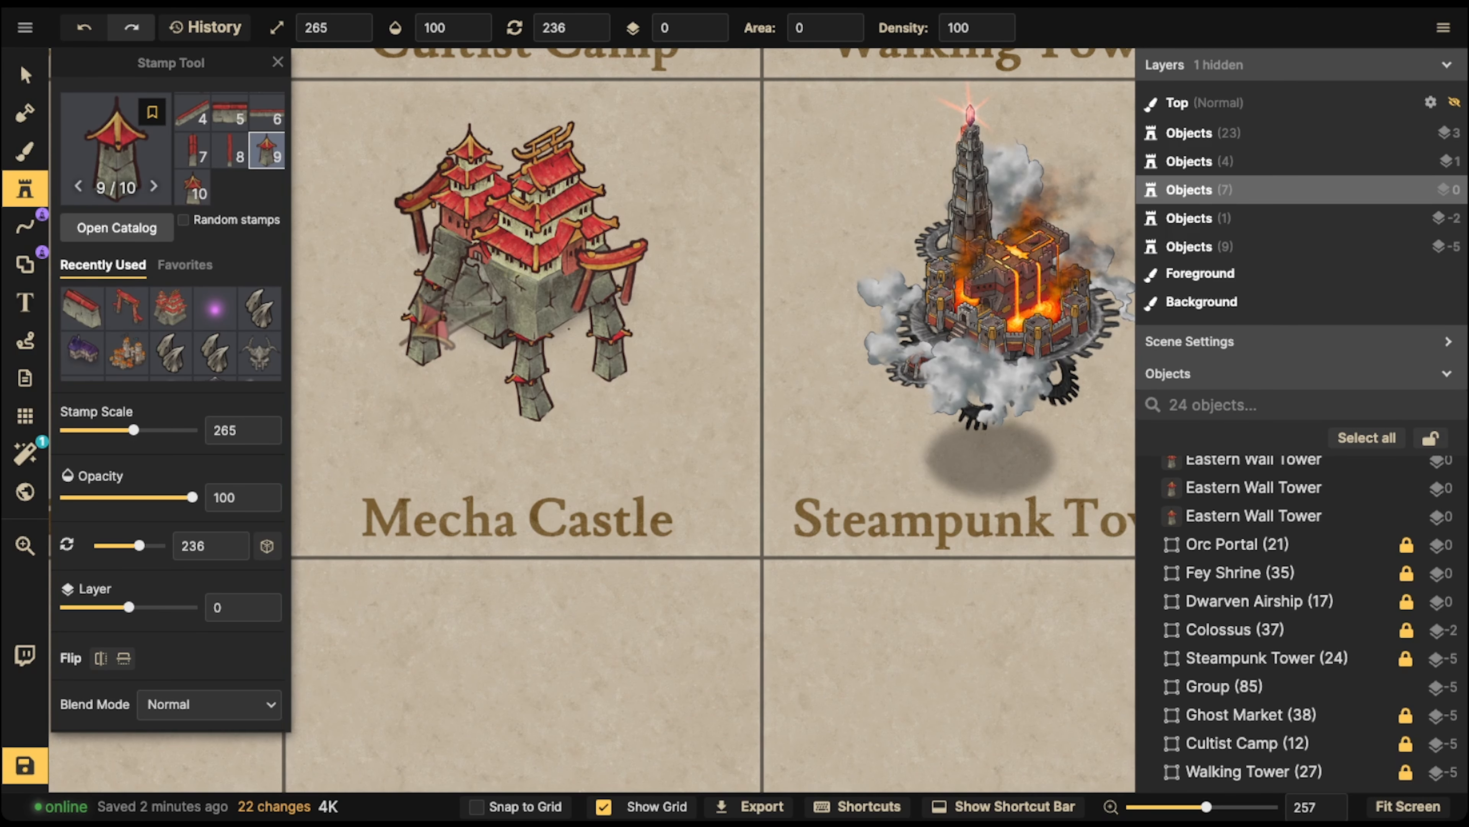
click(444, 303)
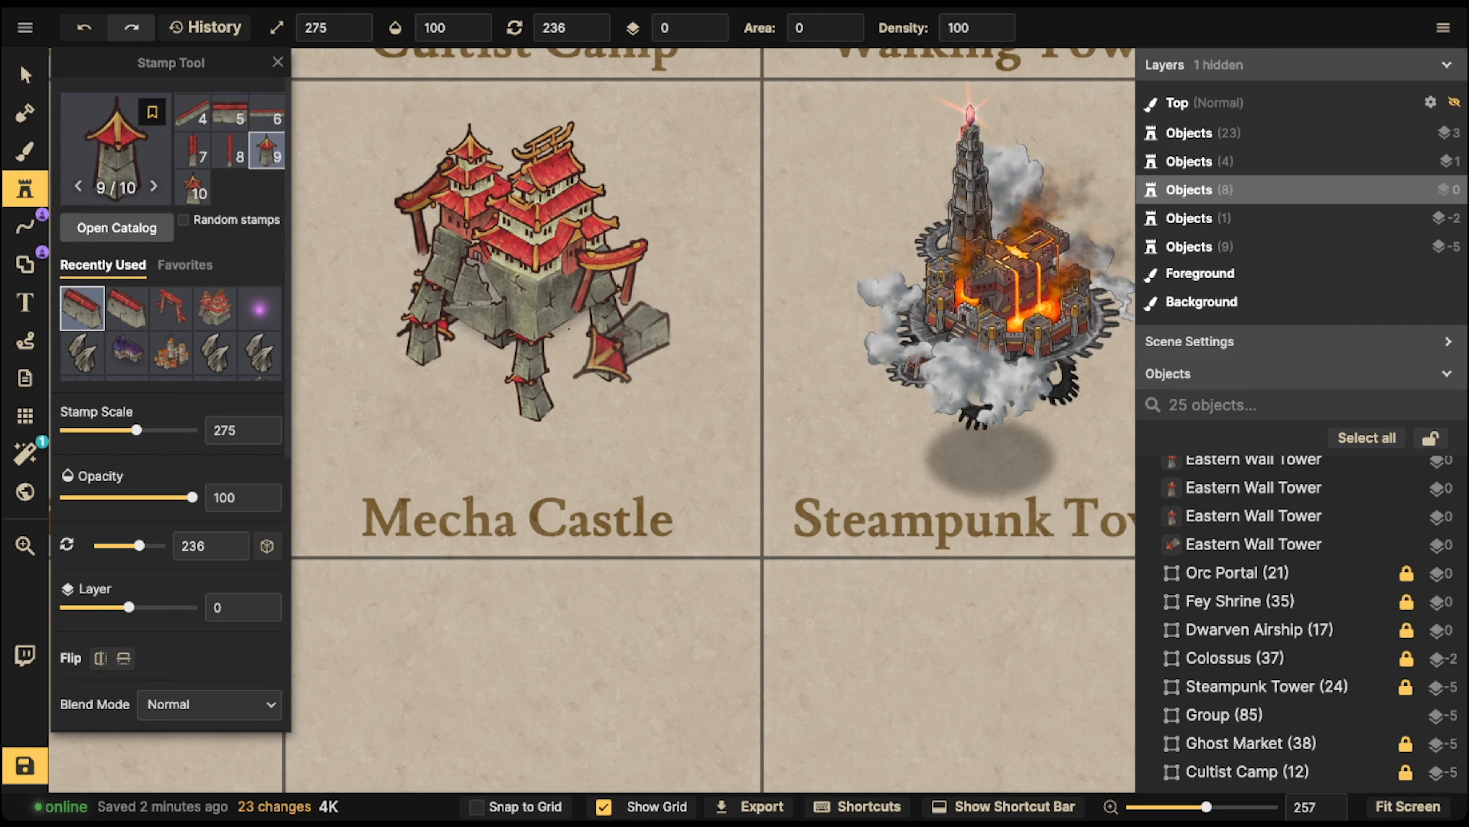
- Raise the rotated wall tower to layer 4 and nudge it into place in front of the castle's left leg
click(25, 74)
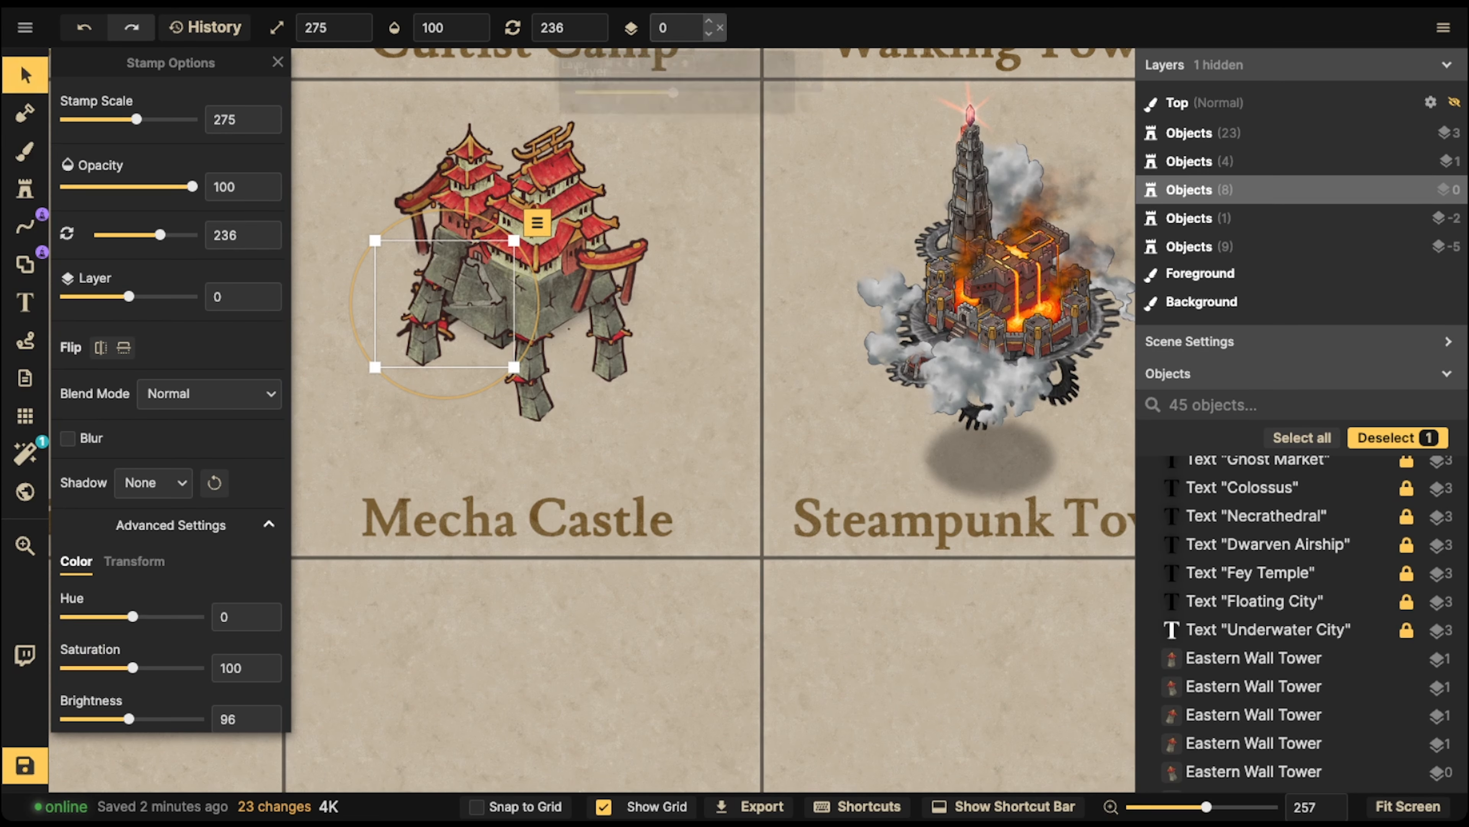
click(709, 22)
click(709, 21)
click(708, 21)
click(709, 22)
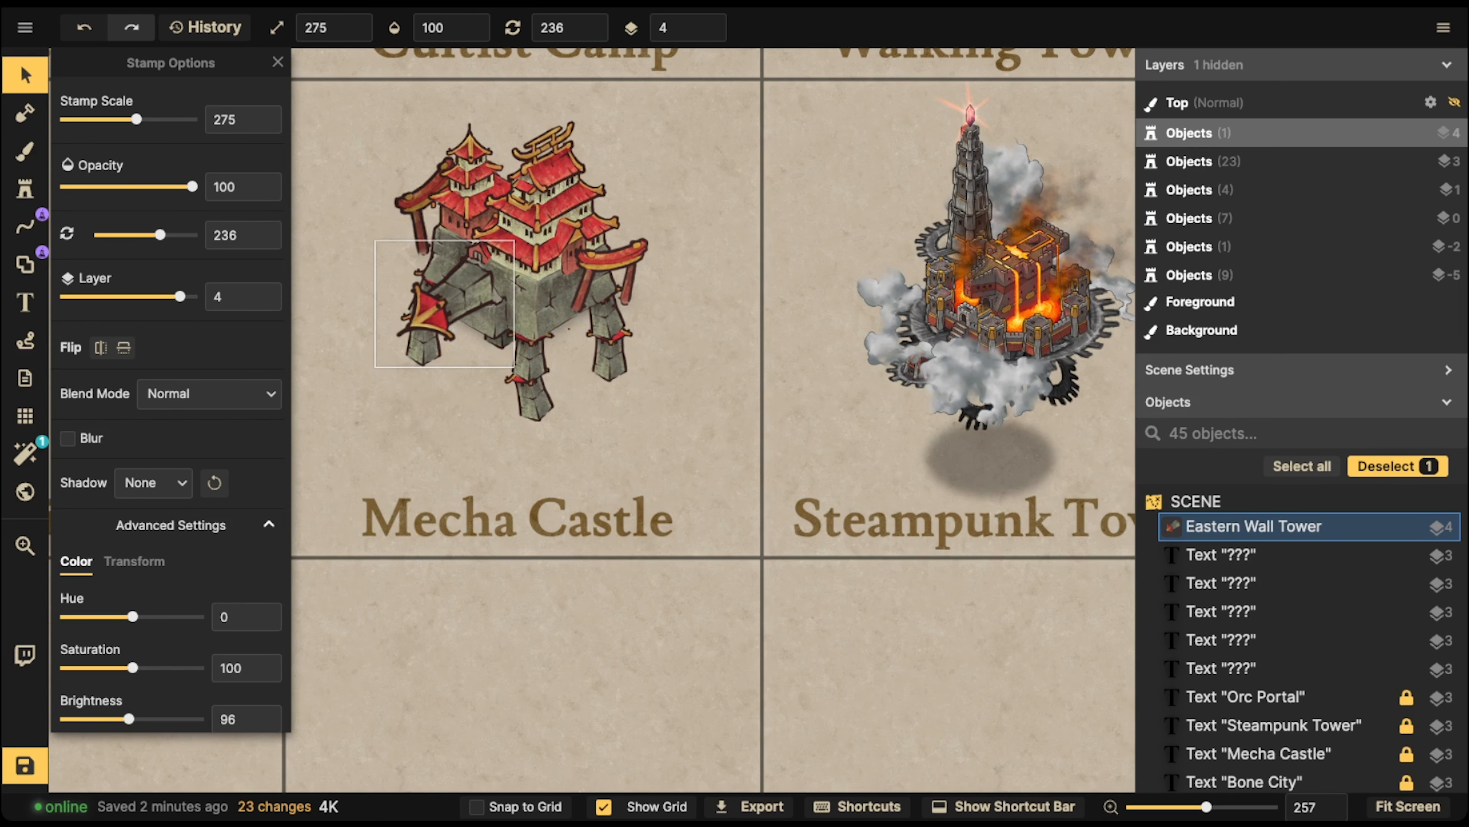
drag(444, 303, 450, 309)
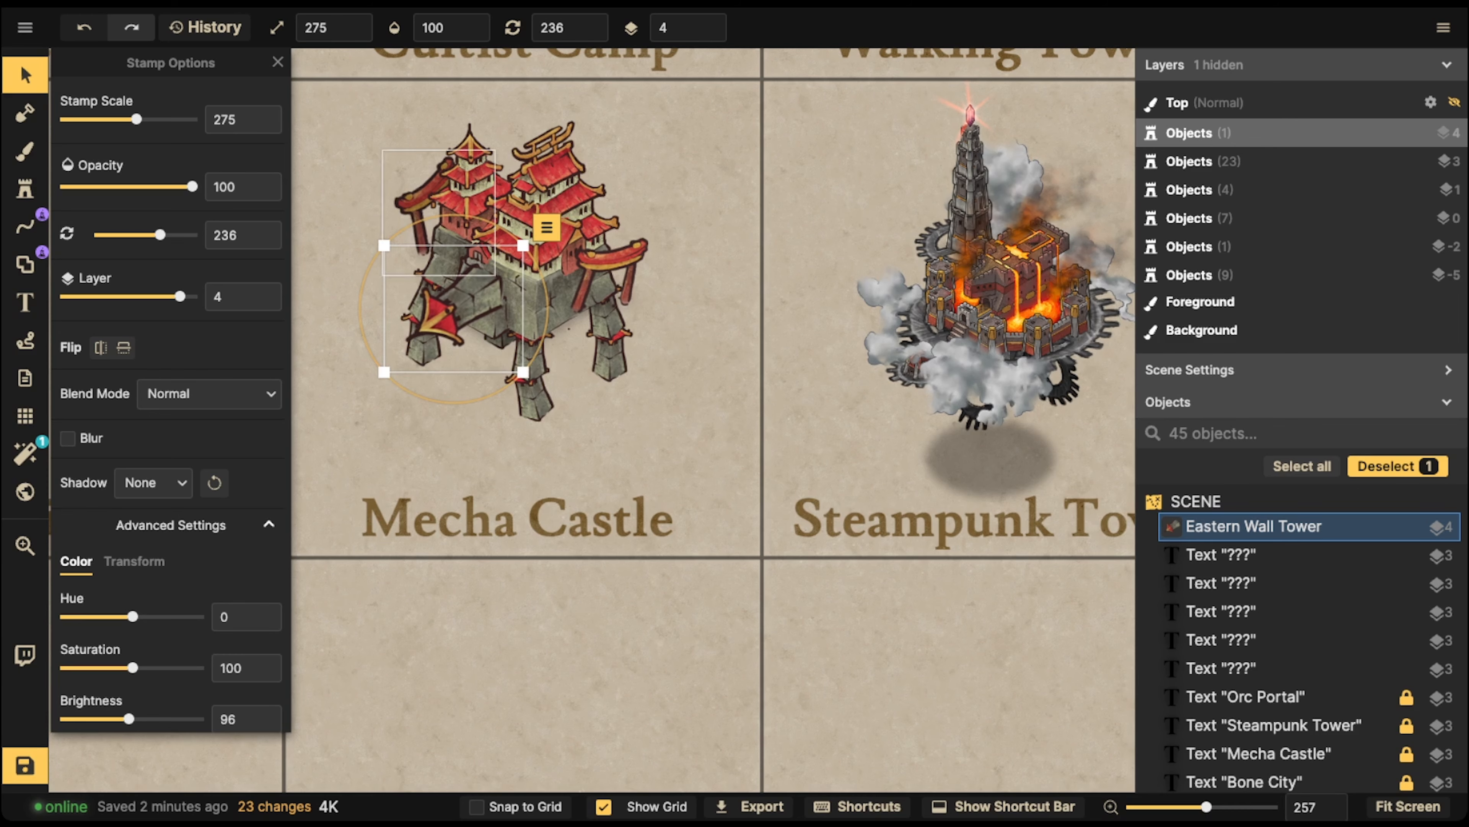
click(373, 263)
scroll(405, 263, down, 3)
drag(370, 147, 633, 386)
drag(582, 300, 583, 315)
- Place a Big Eastern Temple stamp at scale 171, rotated to 15 on layer 4, in the clear area beside the castle
click(25, 190)
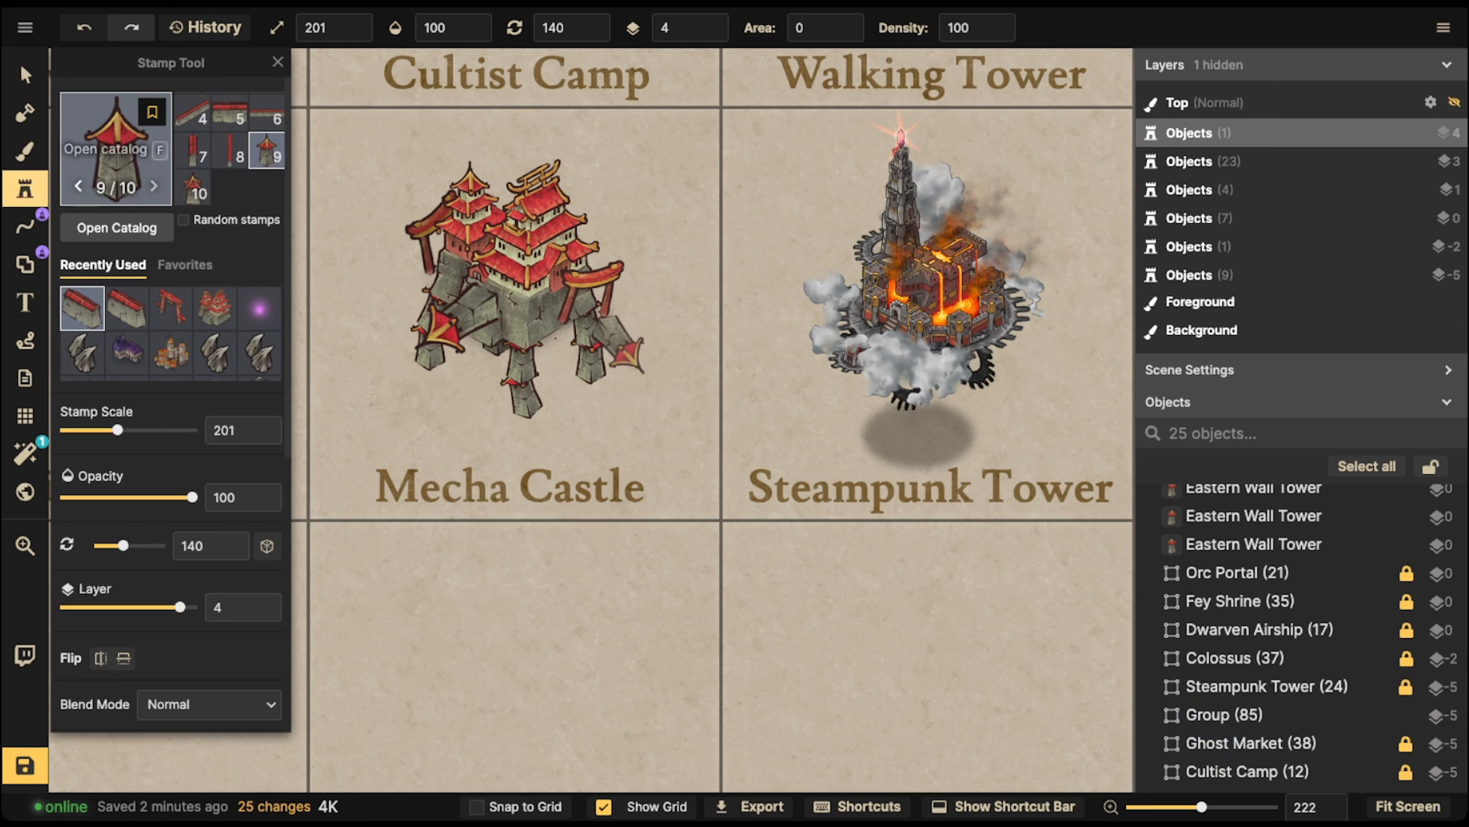
key(f)
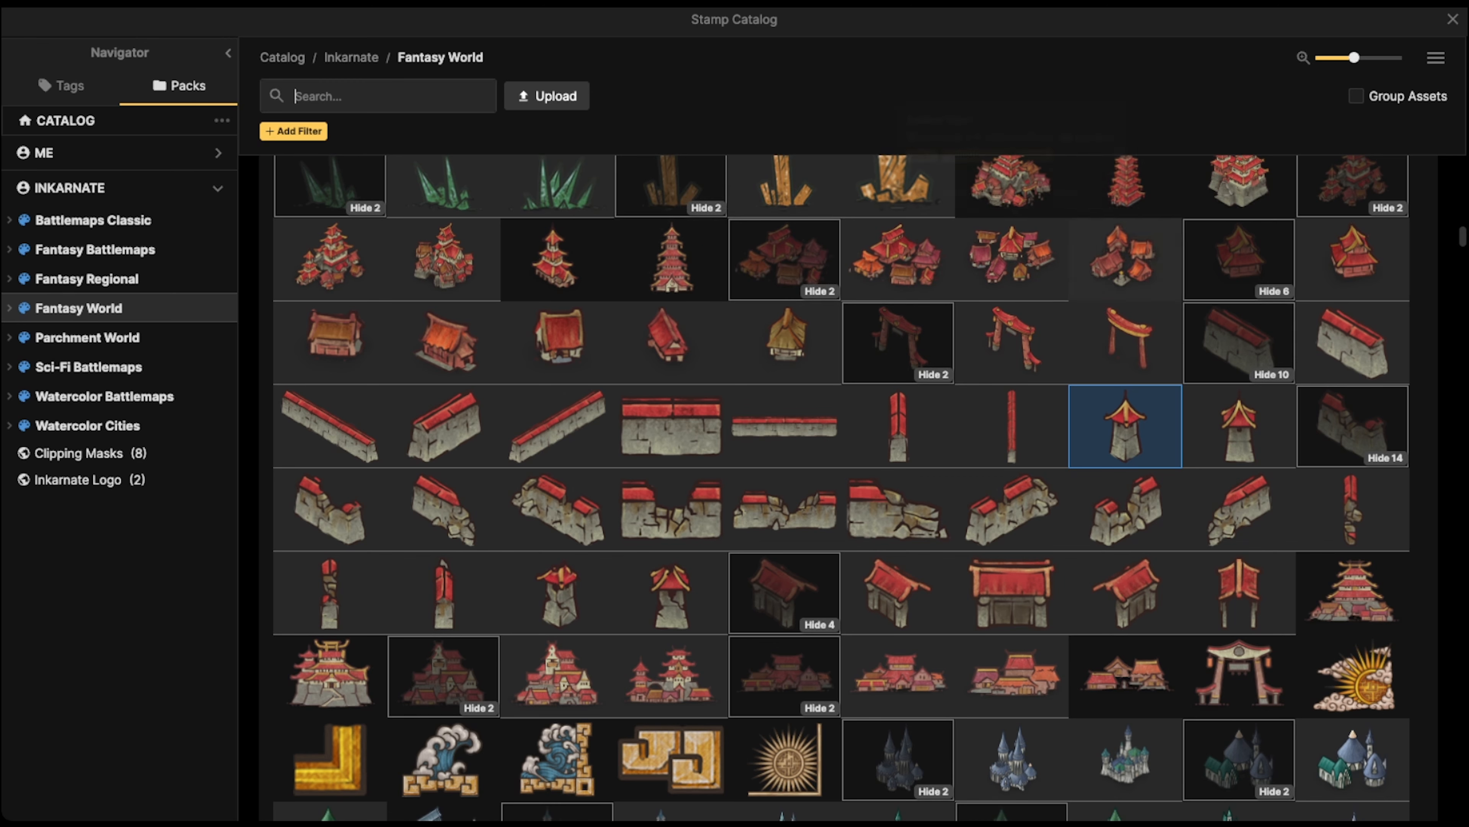
click(1125, 184)
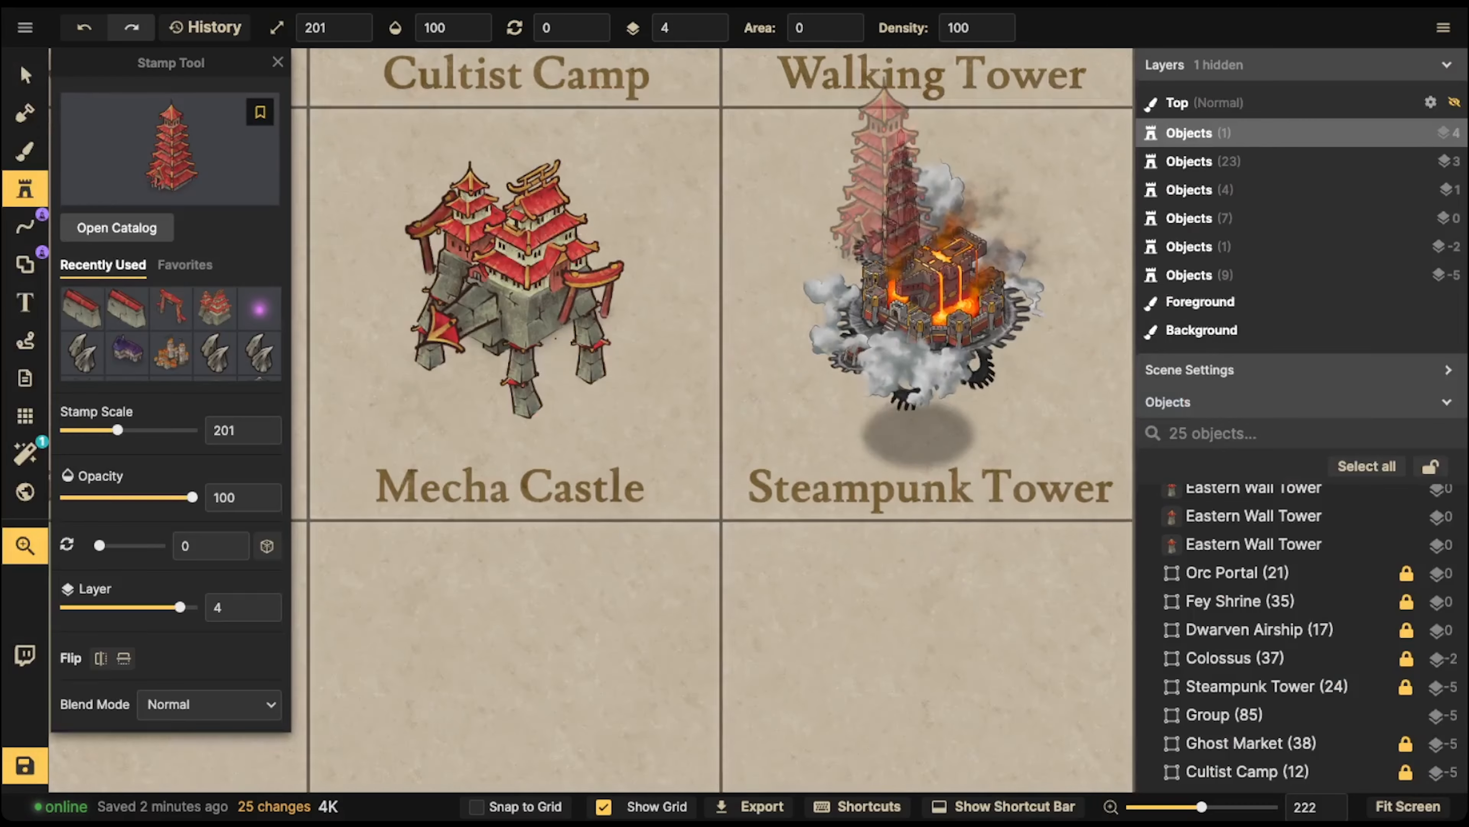
scroll(747, 359, up, 5)
key(bracketleft)
key(bracketleft)
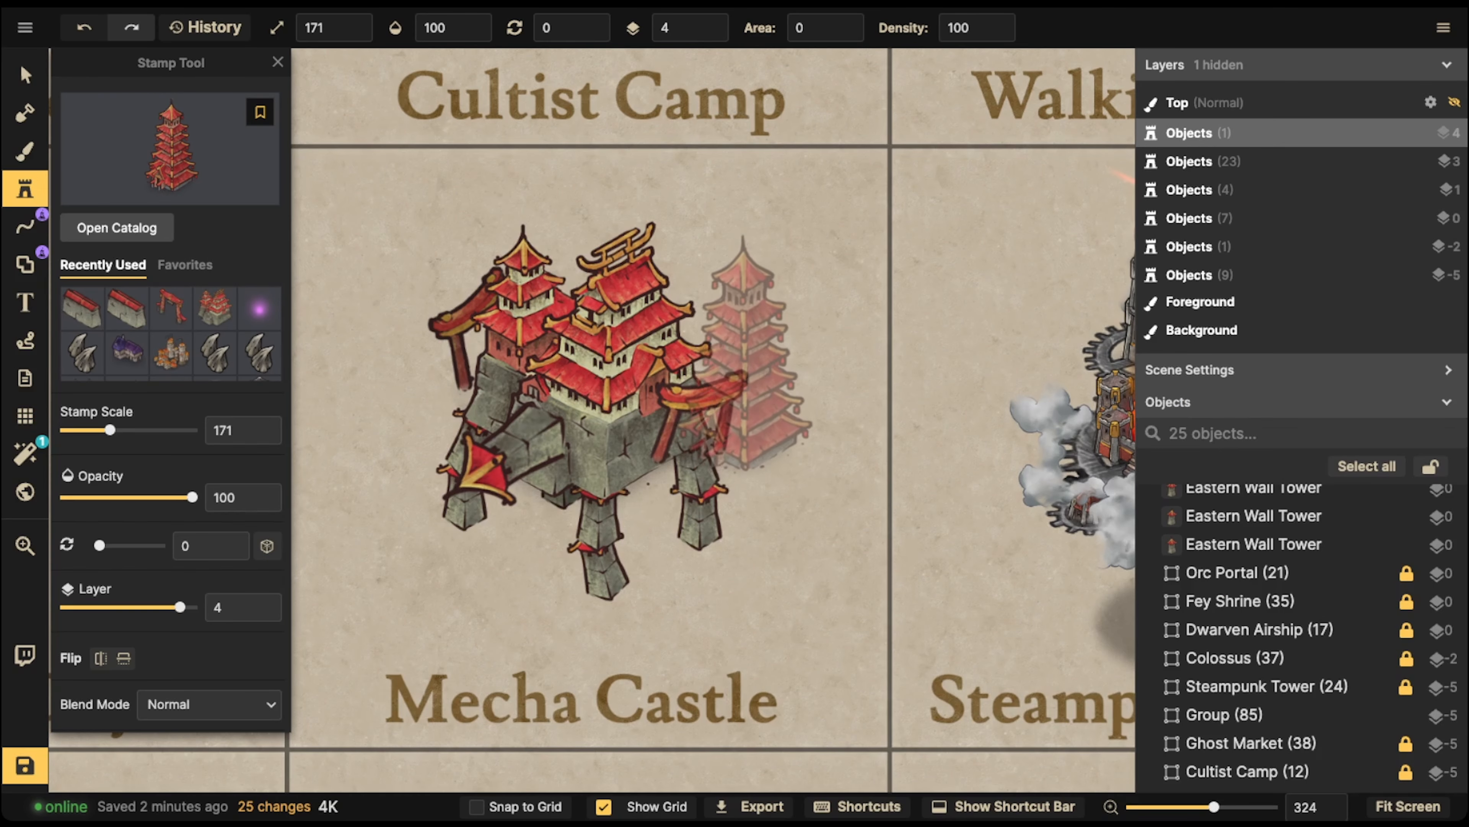
key(period)
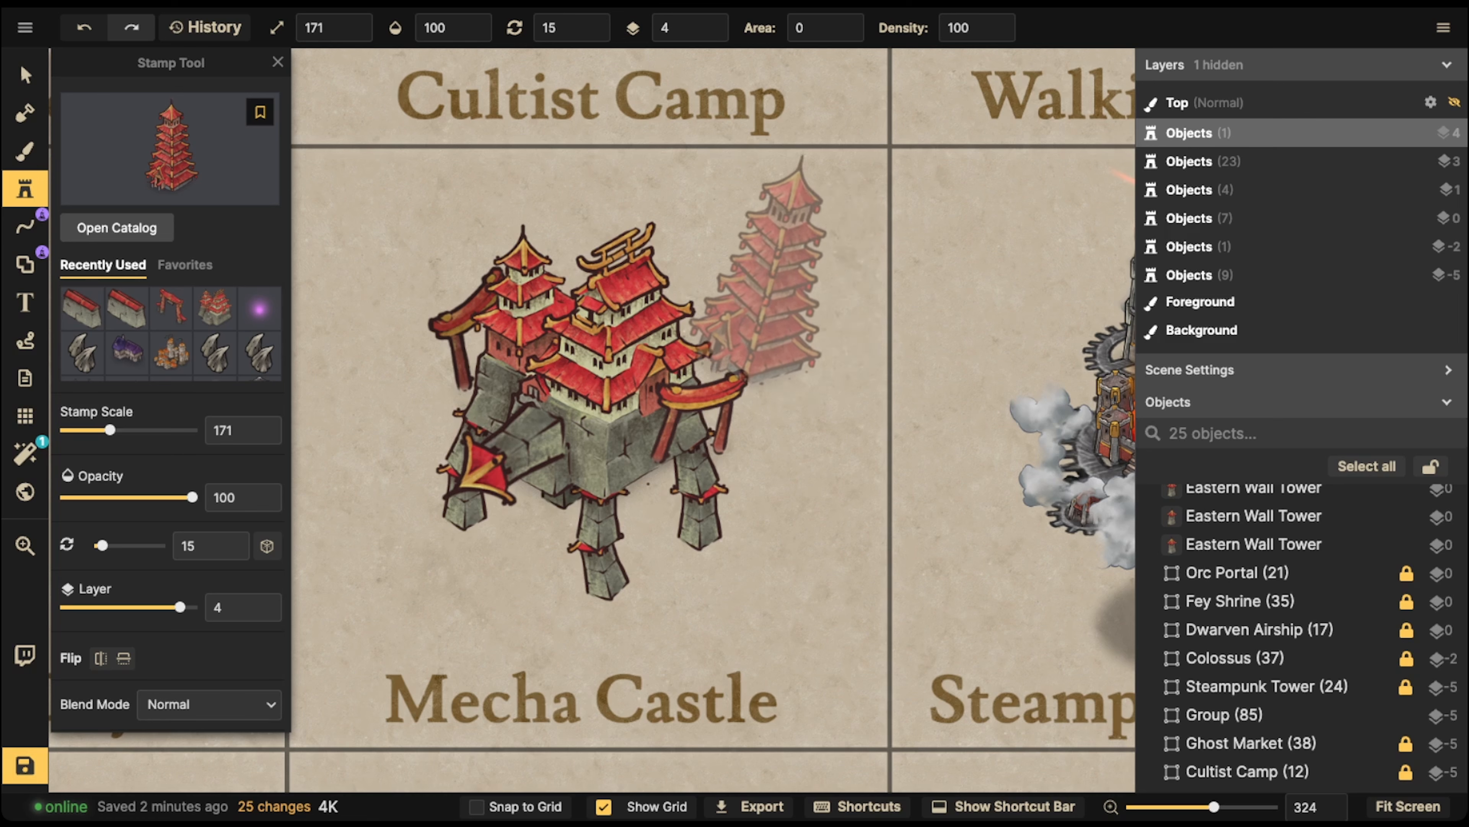
key(comma)
key(comma)
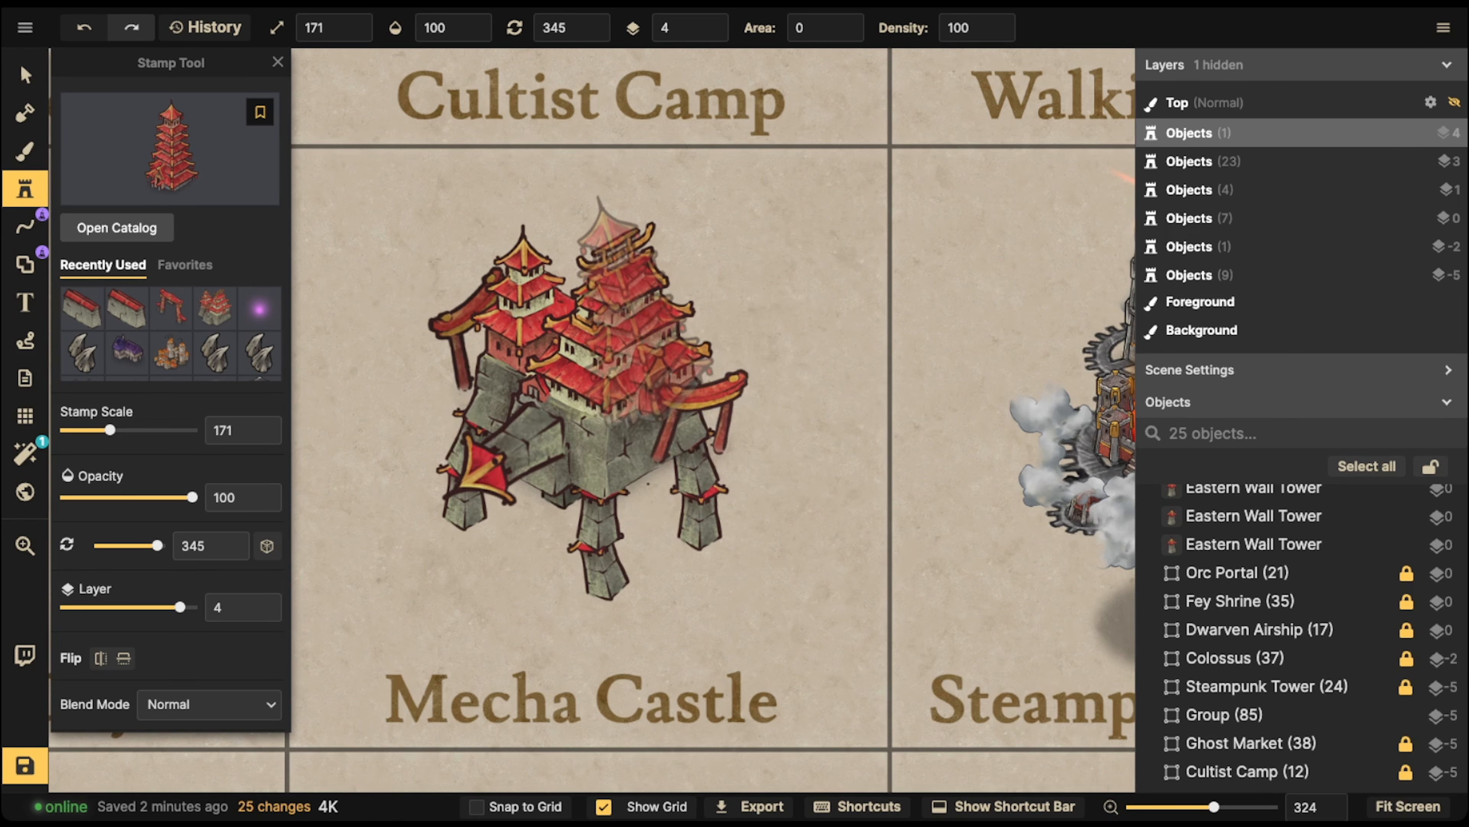
key(period)
key(period)
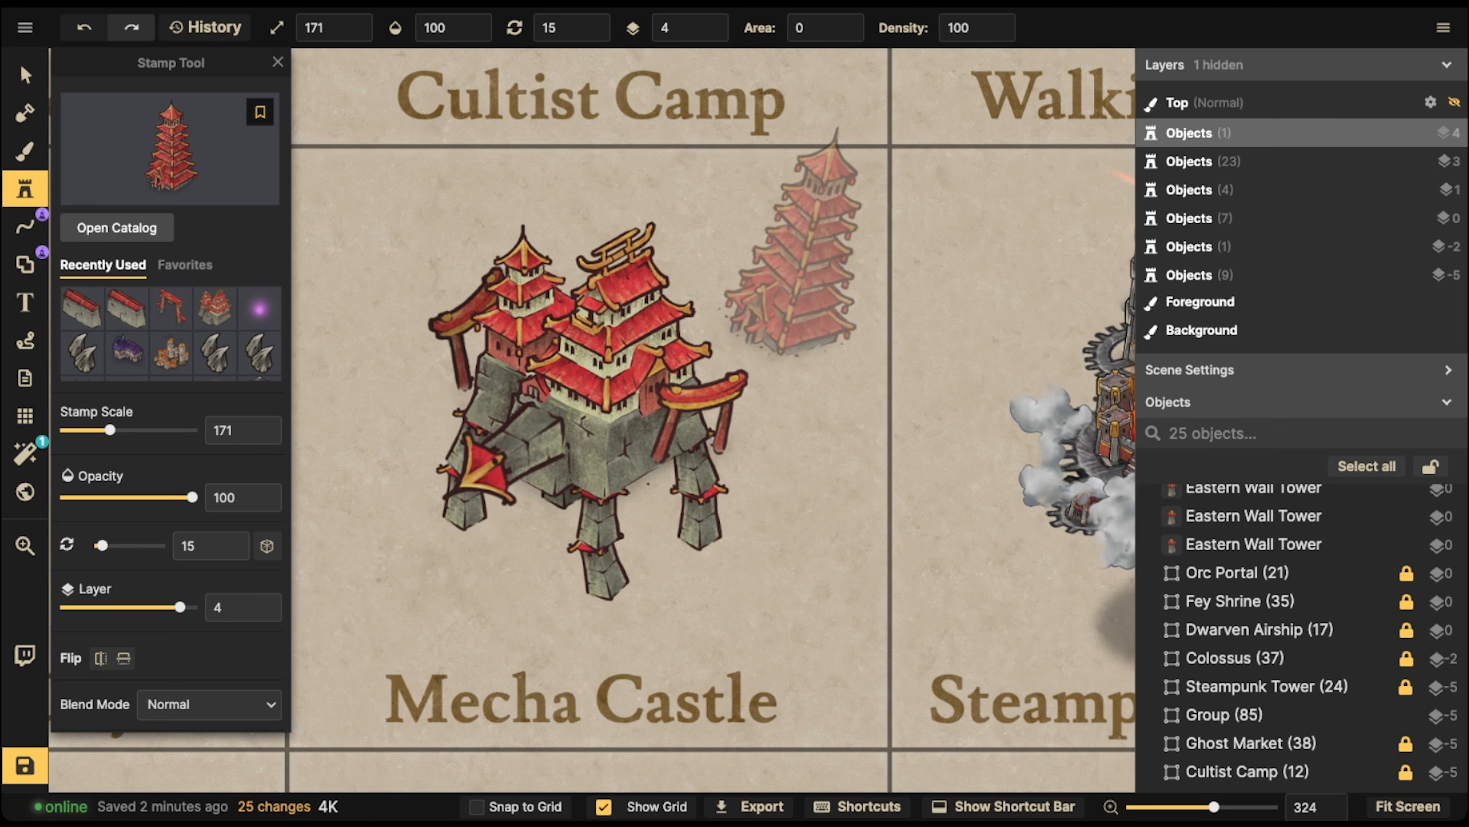
click(775, 238)
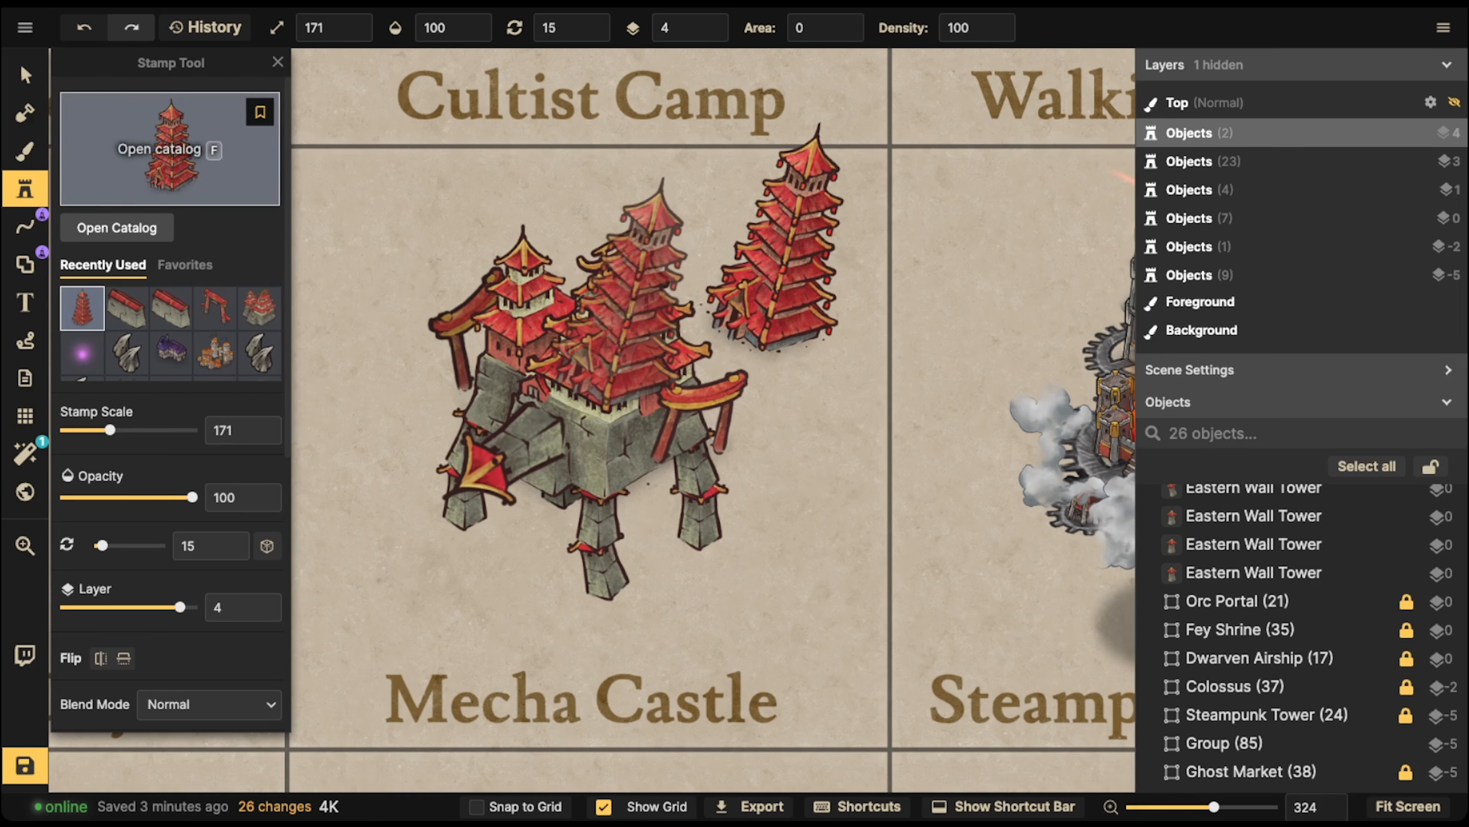
- Delete the two red gates on the castle's left and right sides
click(25, 75)
click(462, 327)
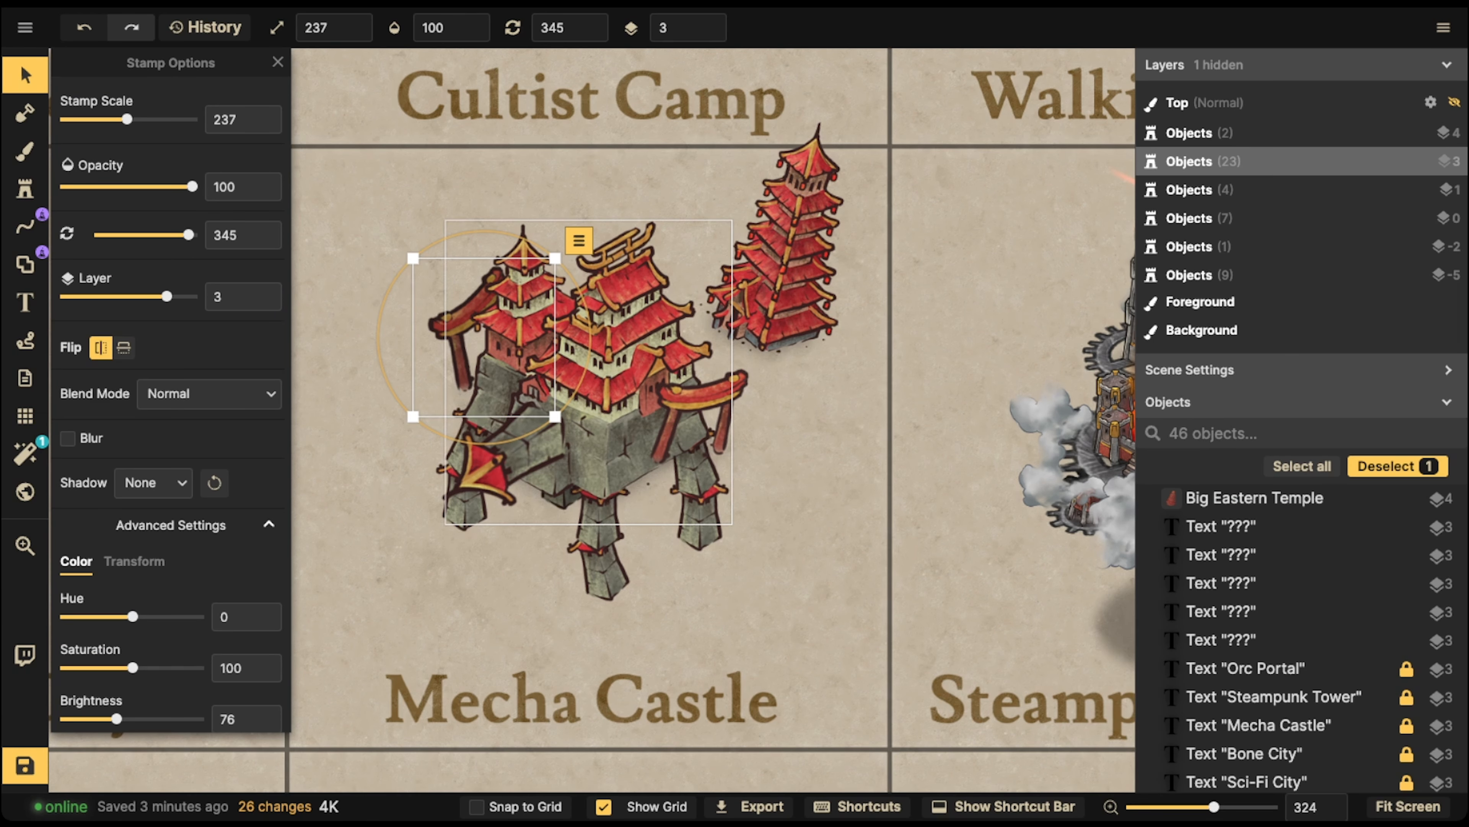
key(Delete)
click(703, 399)
key(Delete)
- Move the temple onto the castle's right corner above the leg and rotate it to 7.5
drag(798, 249, 727, 379)
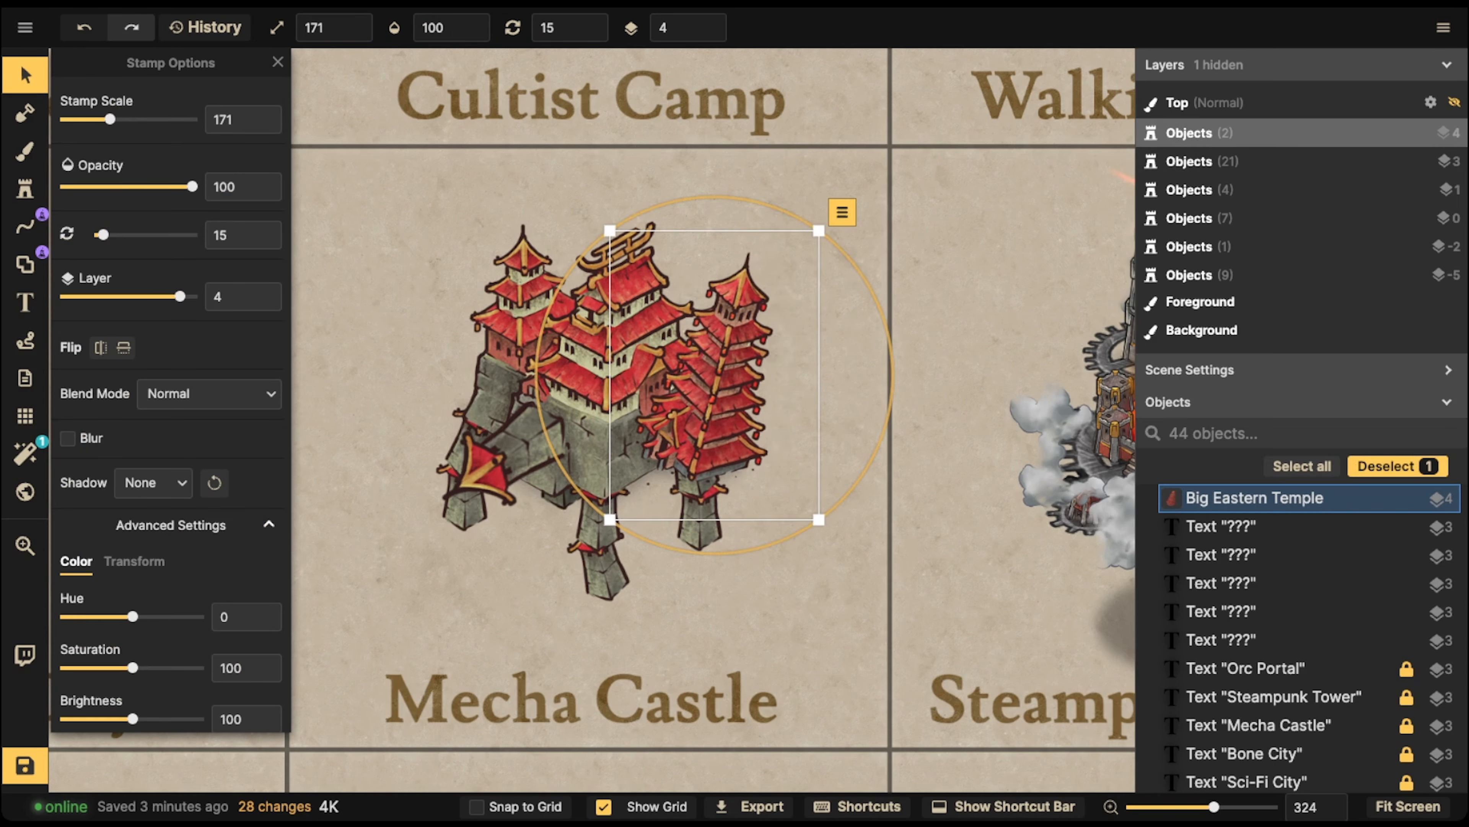
drag(893, 370, 889, 347)
drag(723, 371, 390, 258)
key(ctrl+v)
key(ctrl+v)
key(Delete)
click(706, 365)
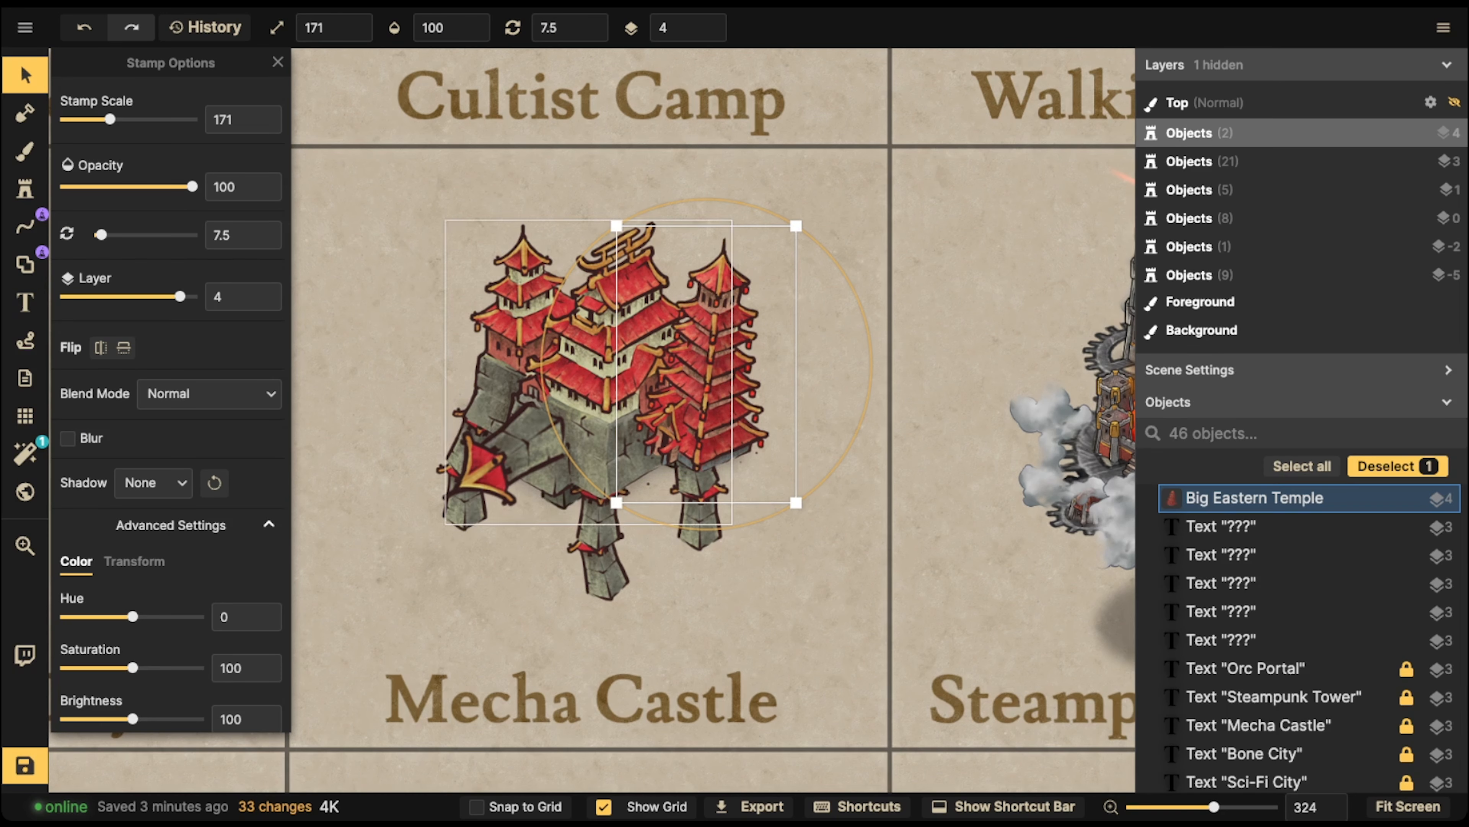
- Duplicate the temple behind the castle's left tower on layer 3, with brightness 76 and rotation 9.5
key(ctrl+c)
key(ctrl+v)
click(707, 35)
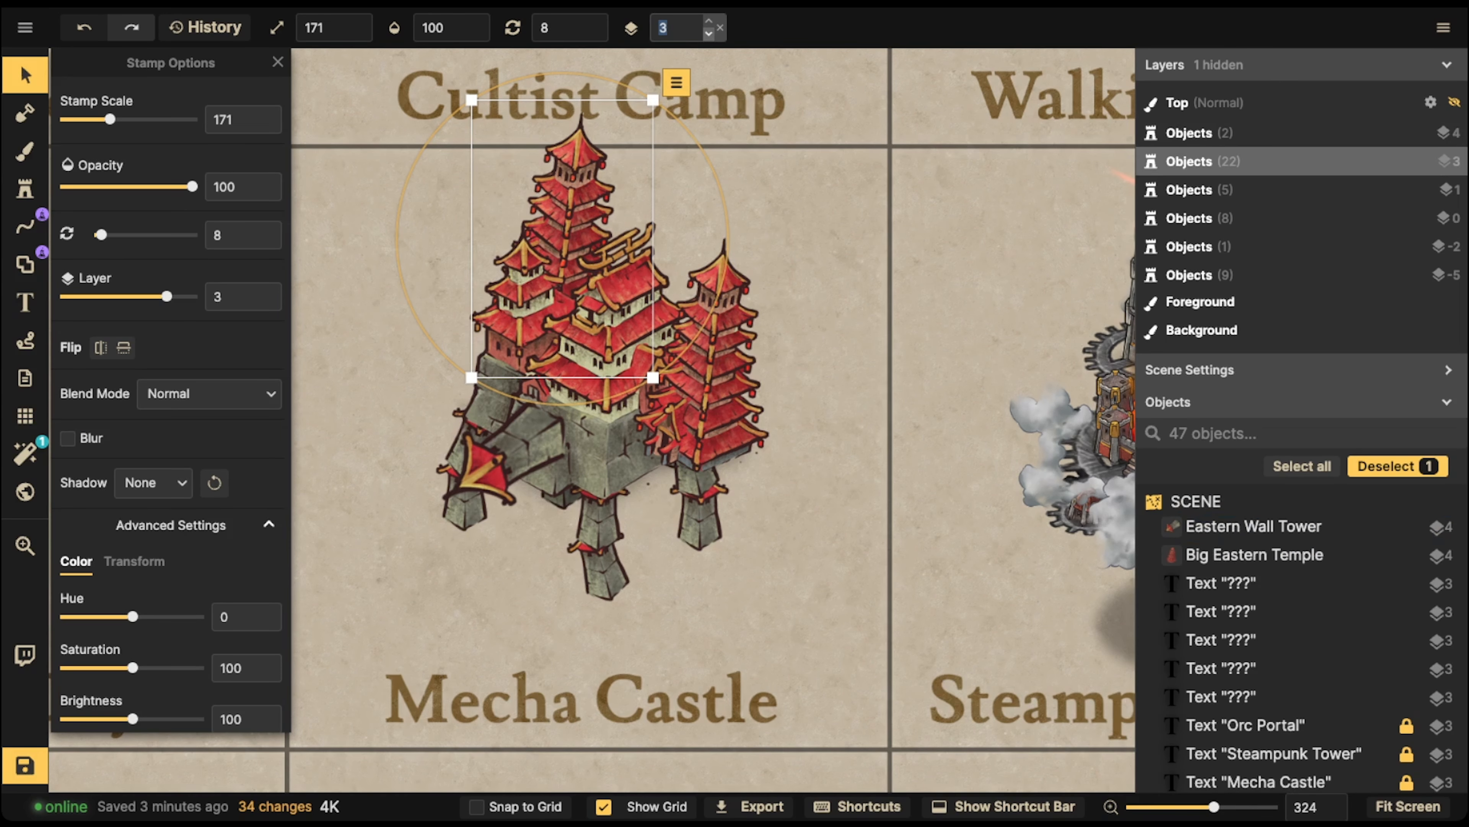
click(103, 718)
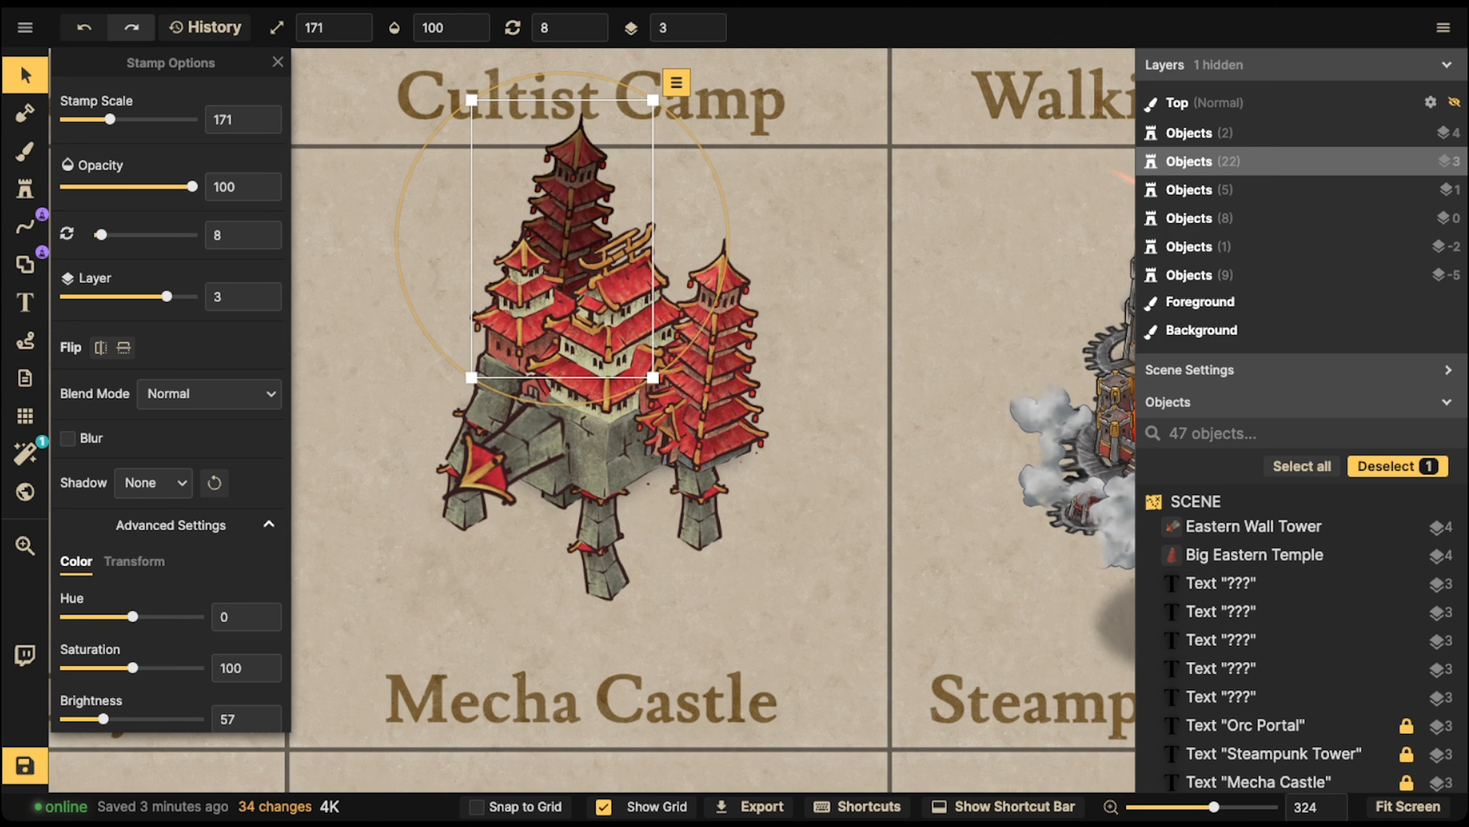
drag(570, 194, 503, 251)
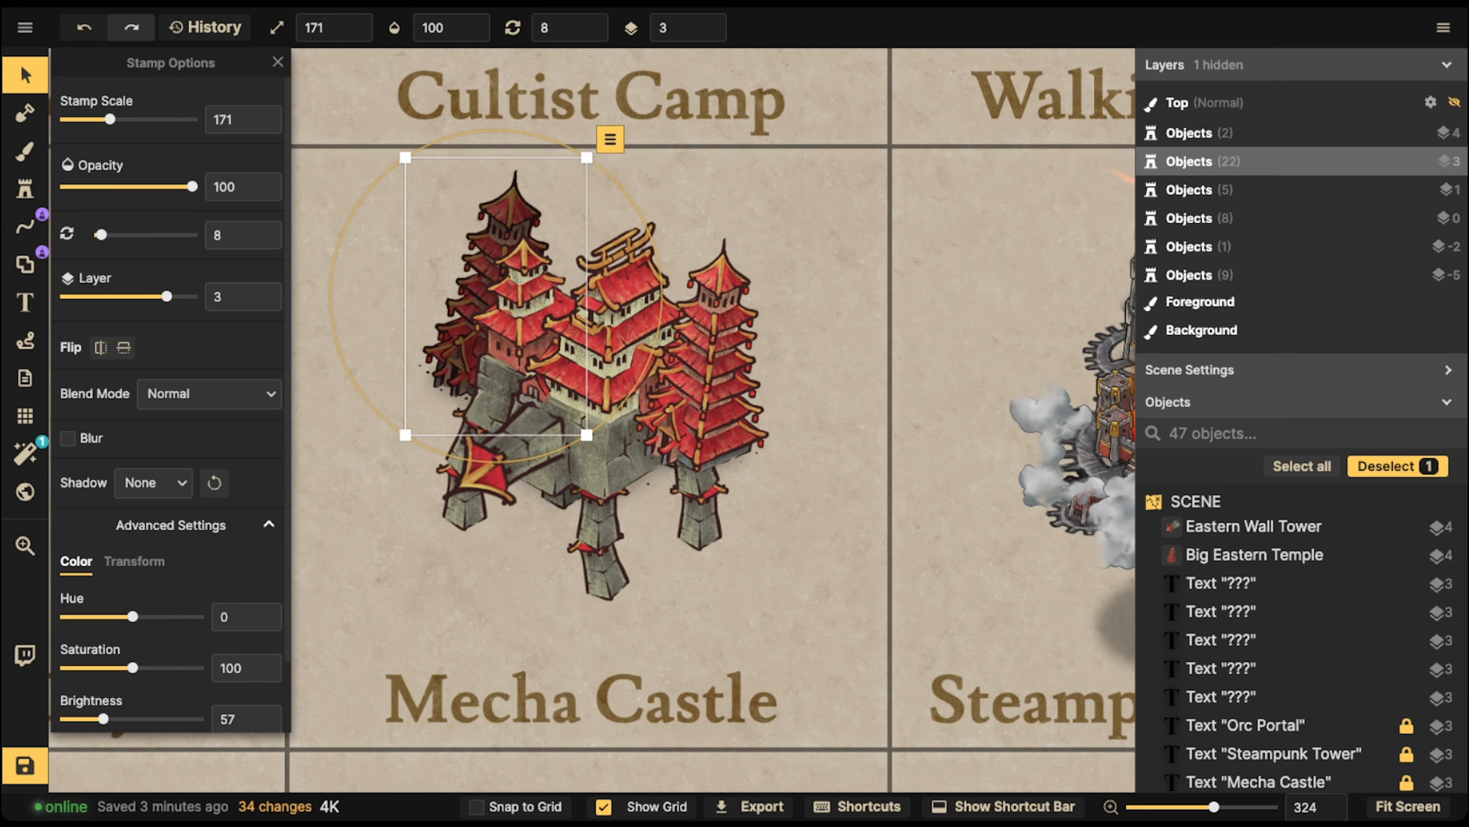
click(116, 719)
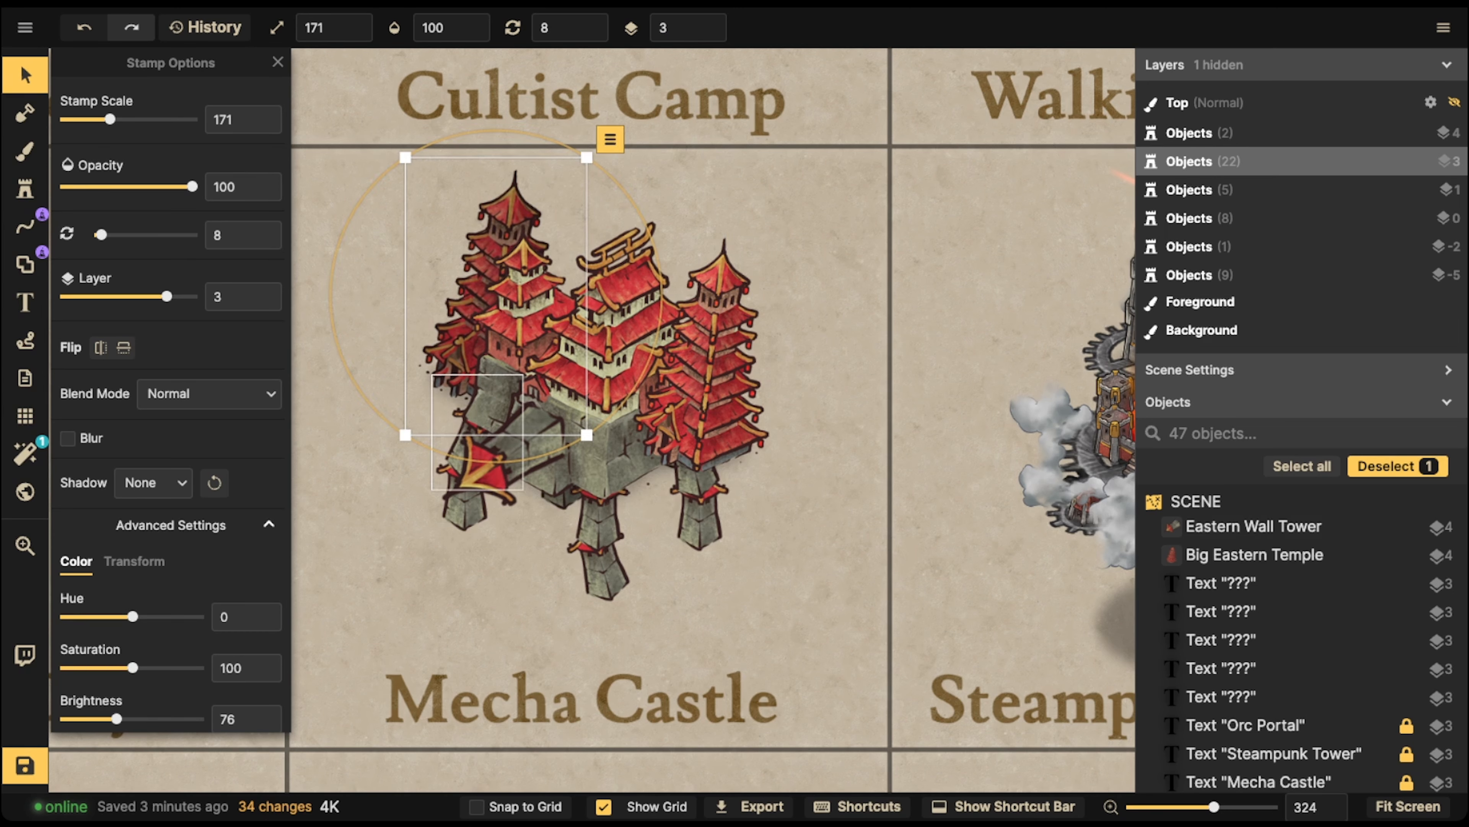
drag(640, 379, 637, 385)
drag(512, 324, 521, 314)
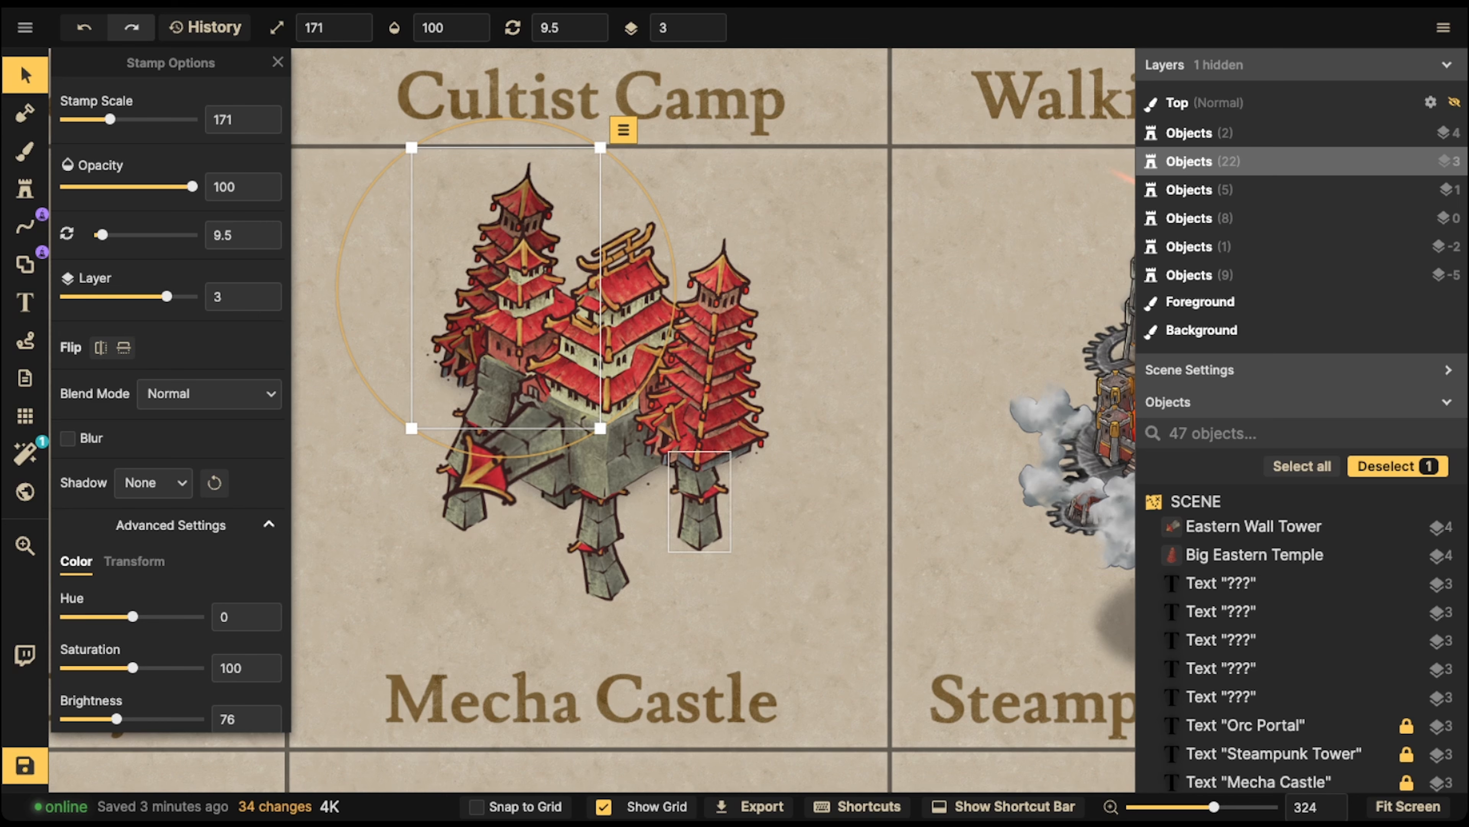
- Move the front temple clear of the castle and place a wall tower at scale 151, rotated to 50, at its left base
click(699, 414)
drag(700, 414, 827, 397)
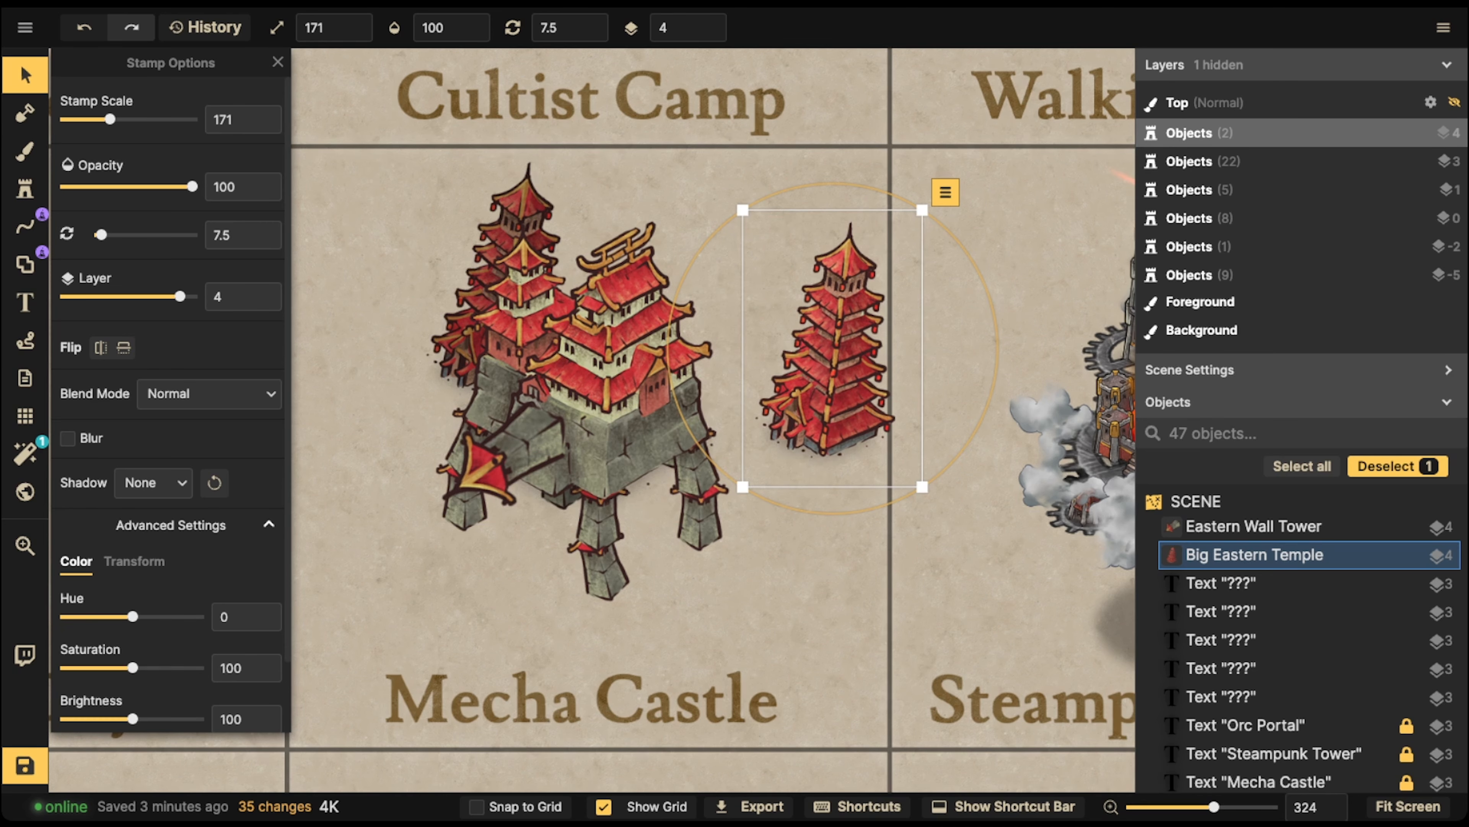
click(24, 189)
click(170, 149)
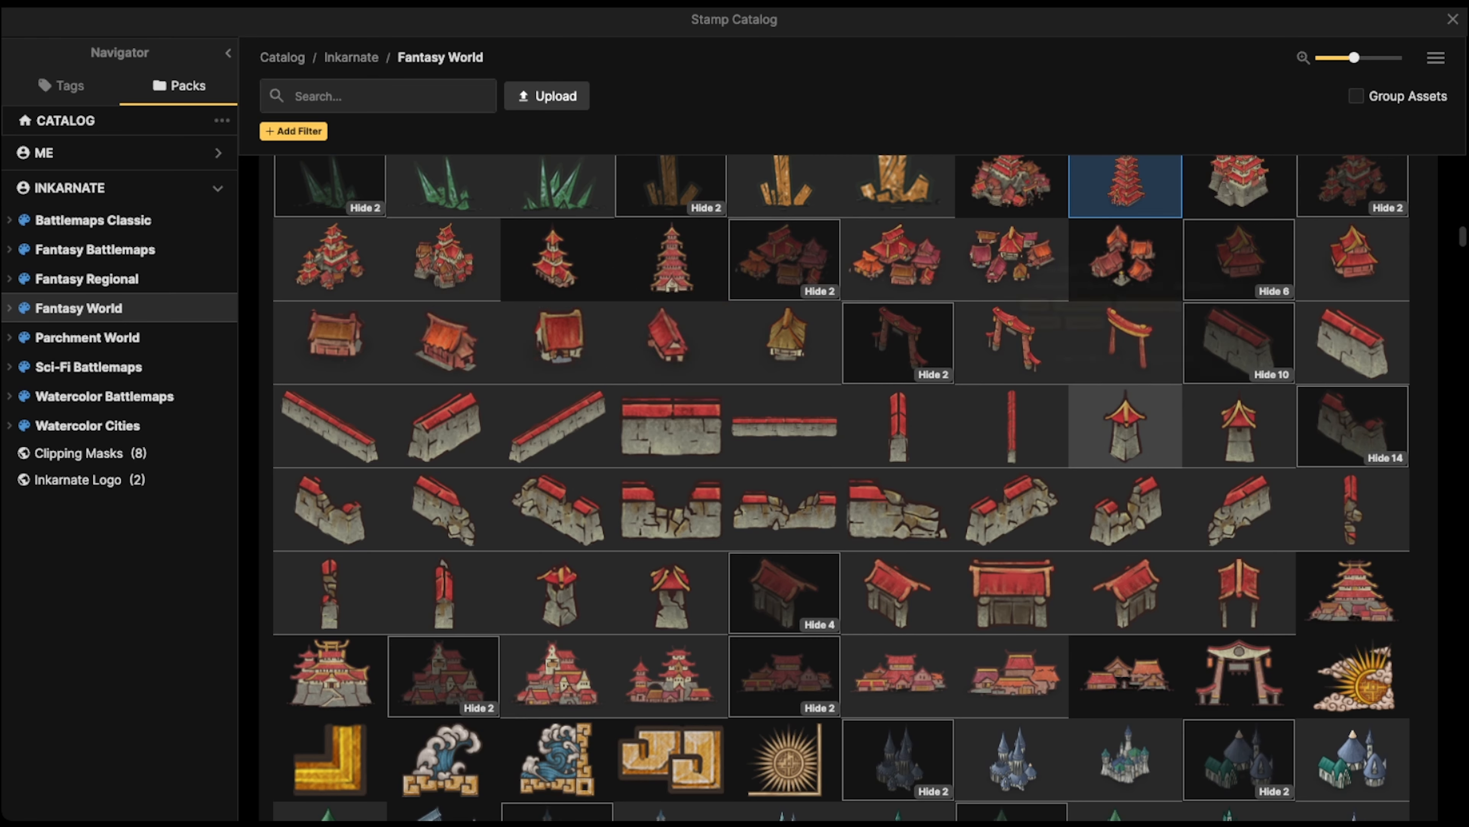
click(1239, 425)
scroll(717, 498, up, 3)
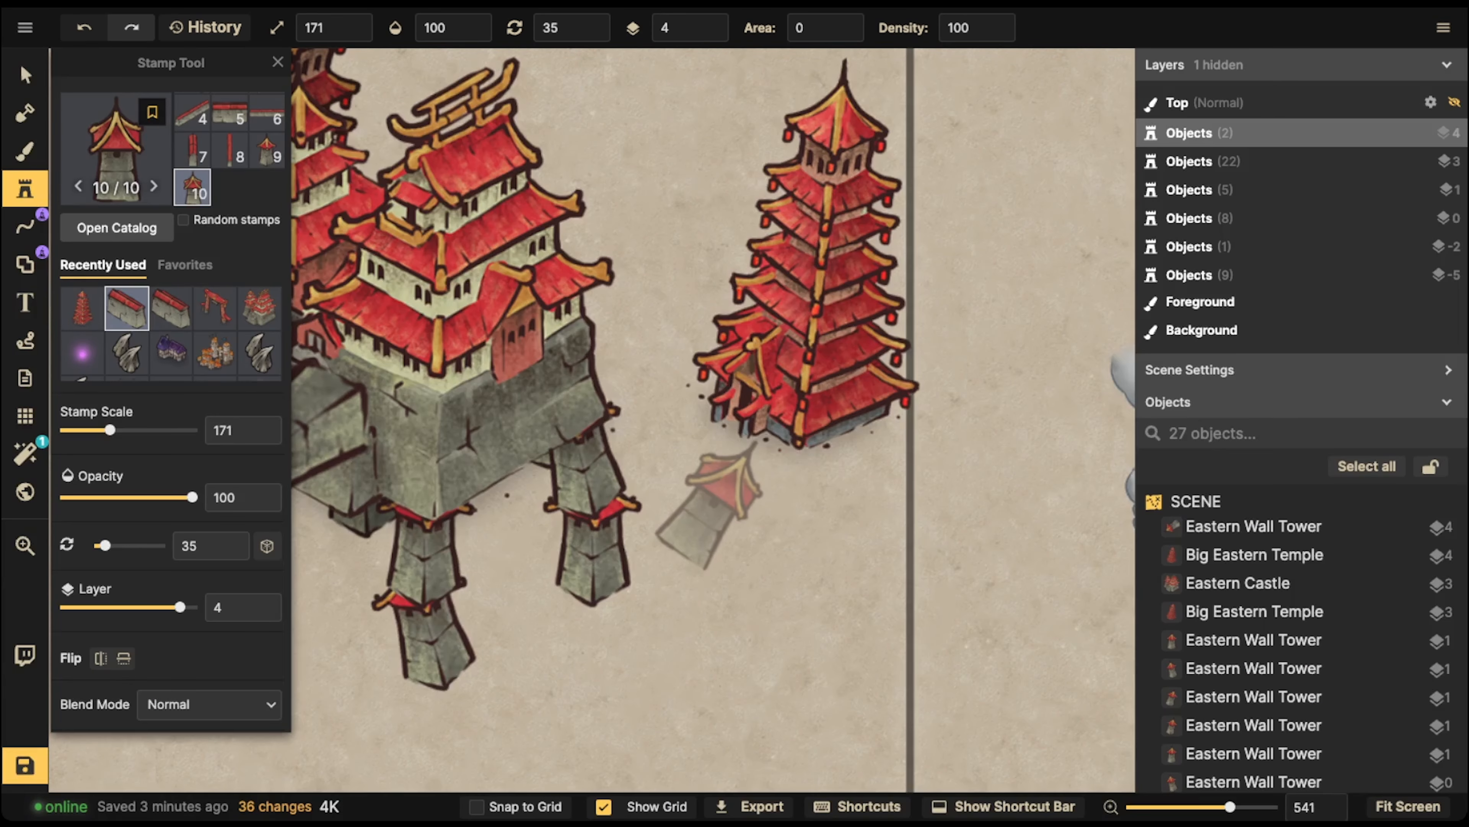
click(267, 150)
scroll(640, 408, down, 2)
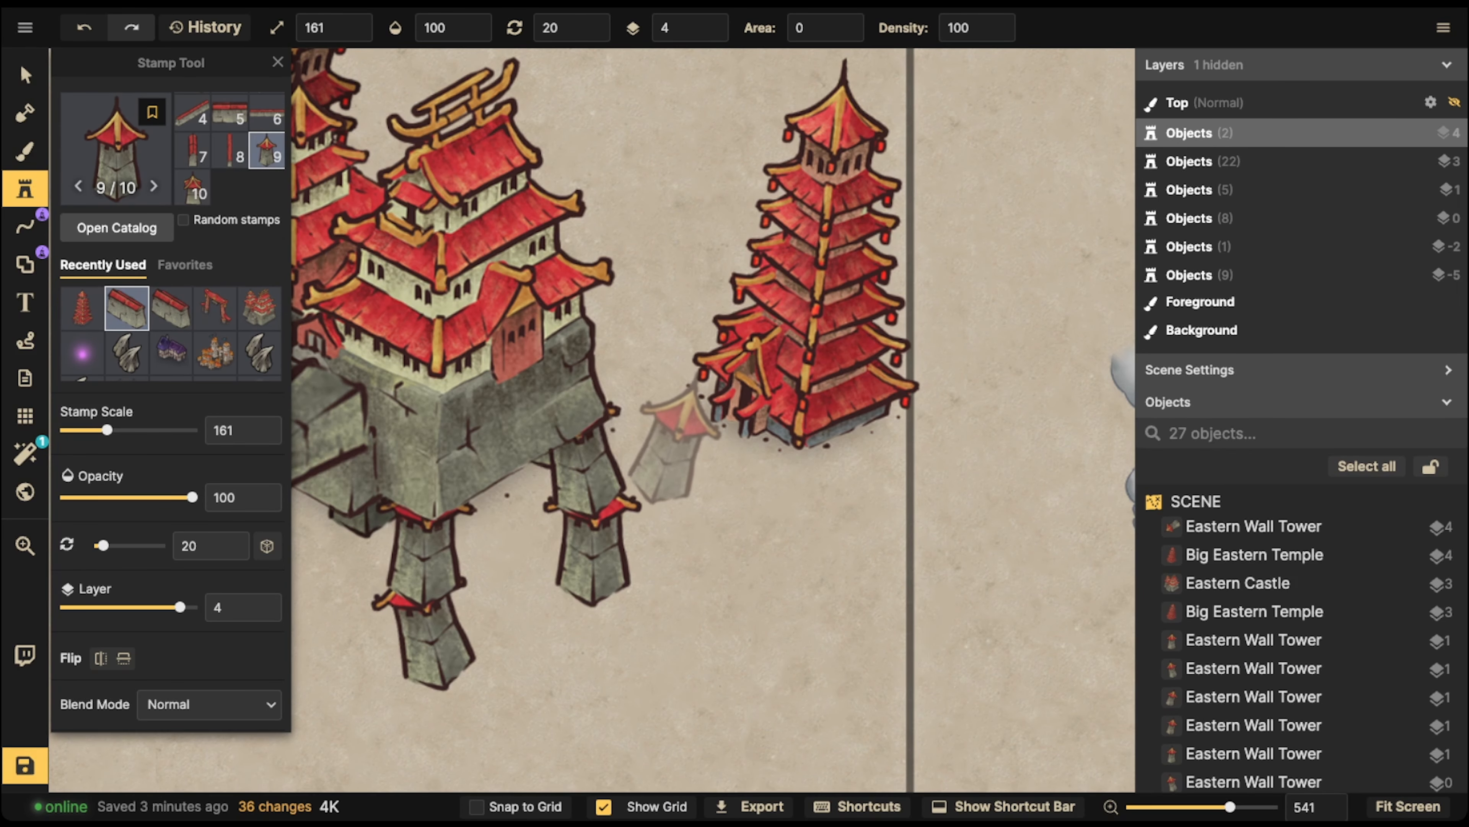
scroll(701, 441, down, 1)
scroll(700, 440, up, 3)
click(674, 394)
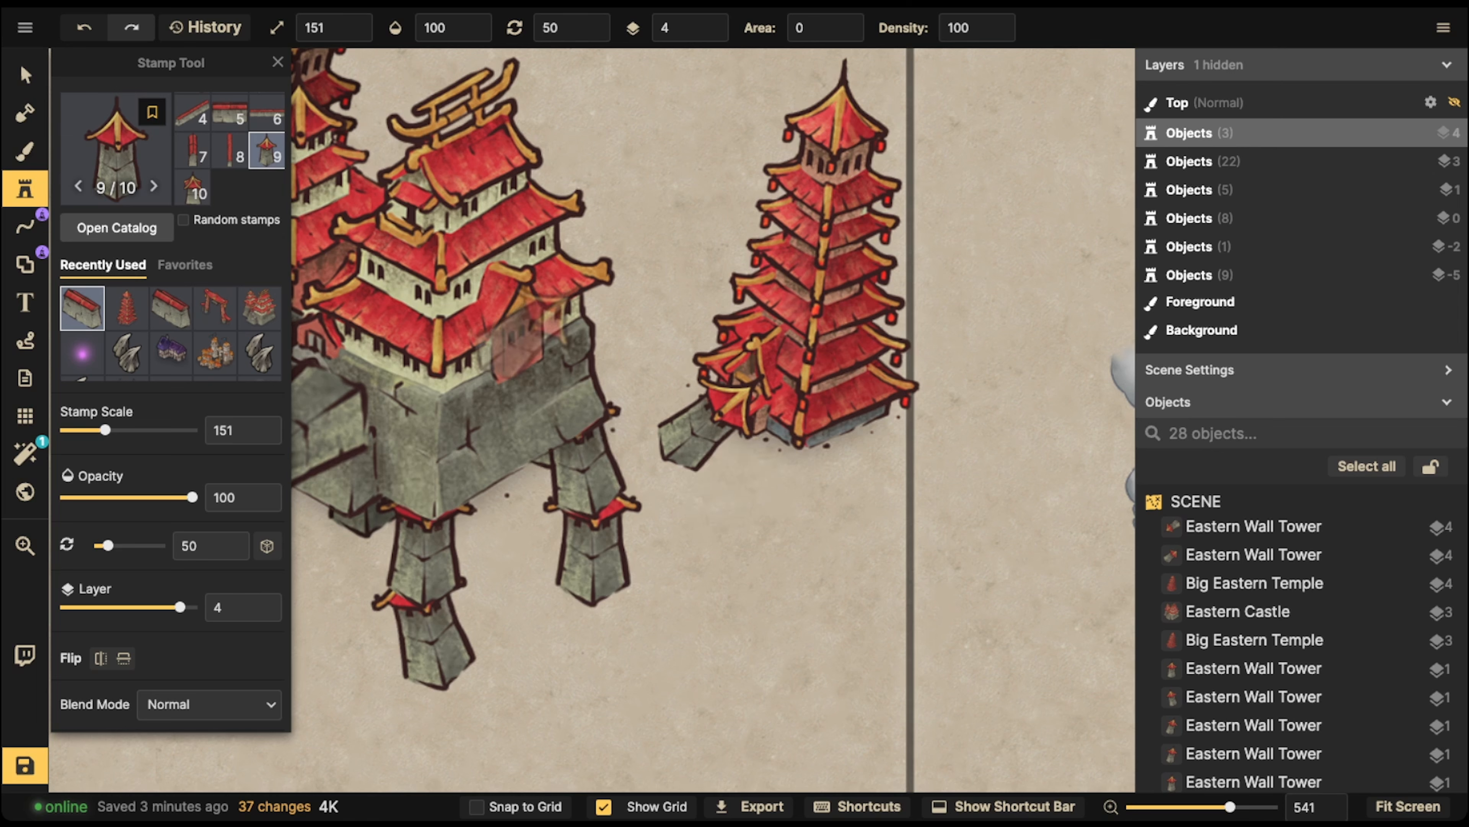
- Put the temple's left wall tower on layer 3, rotate it to 35 and nudge it under the base as a leg
click(25, 75)
click(717, 32)
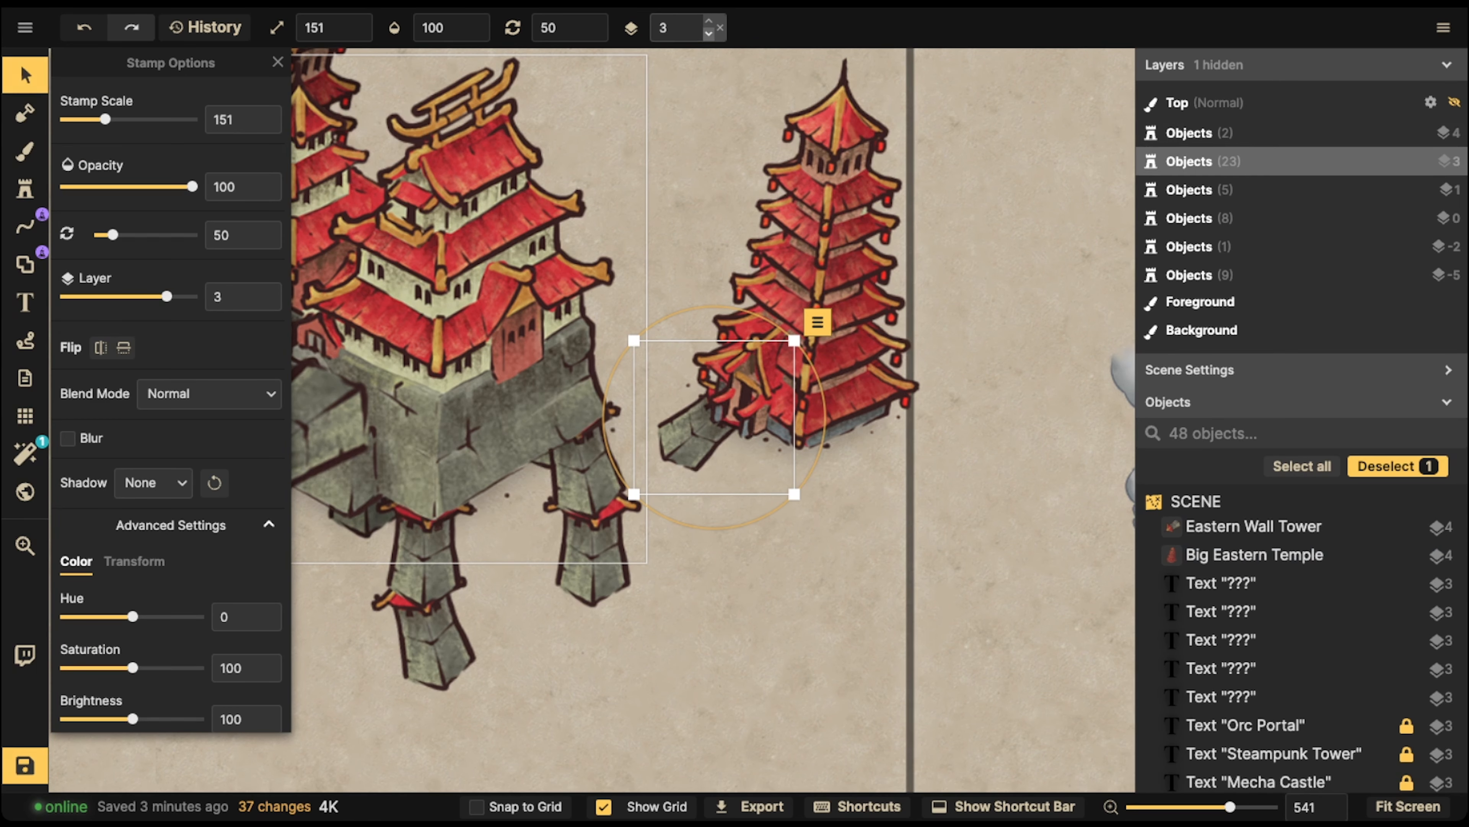
scroll(713, 421, down, 1)
drag(713, 421, 724, 428)
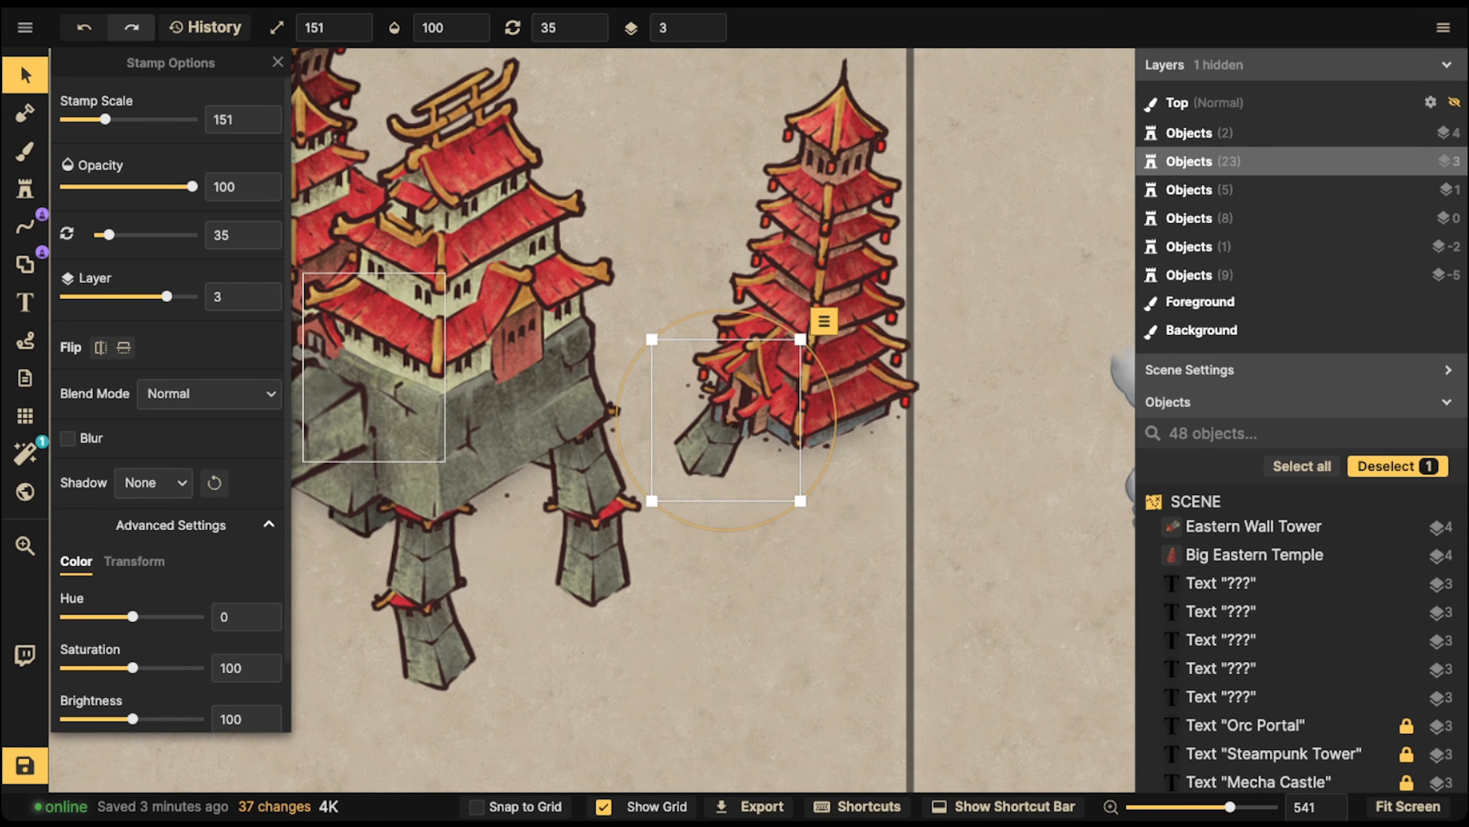
- Place two more wall towers on layer 3 as the temple's middle and right legs, rotated to 5 and 350
click(25, 189)
scroll(752, 480, down, 2)
click(804, 468)
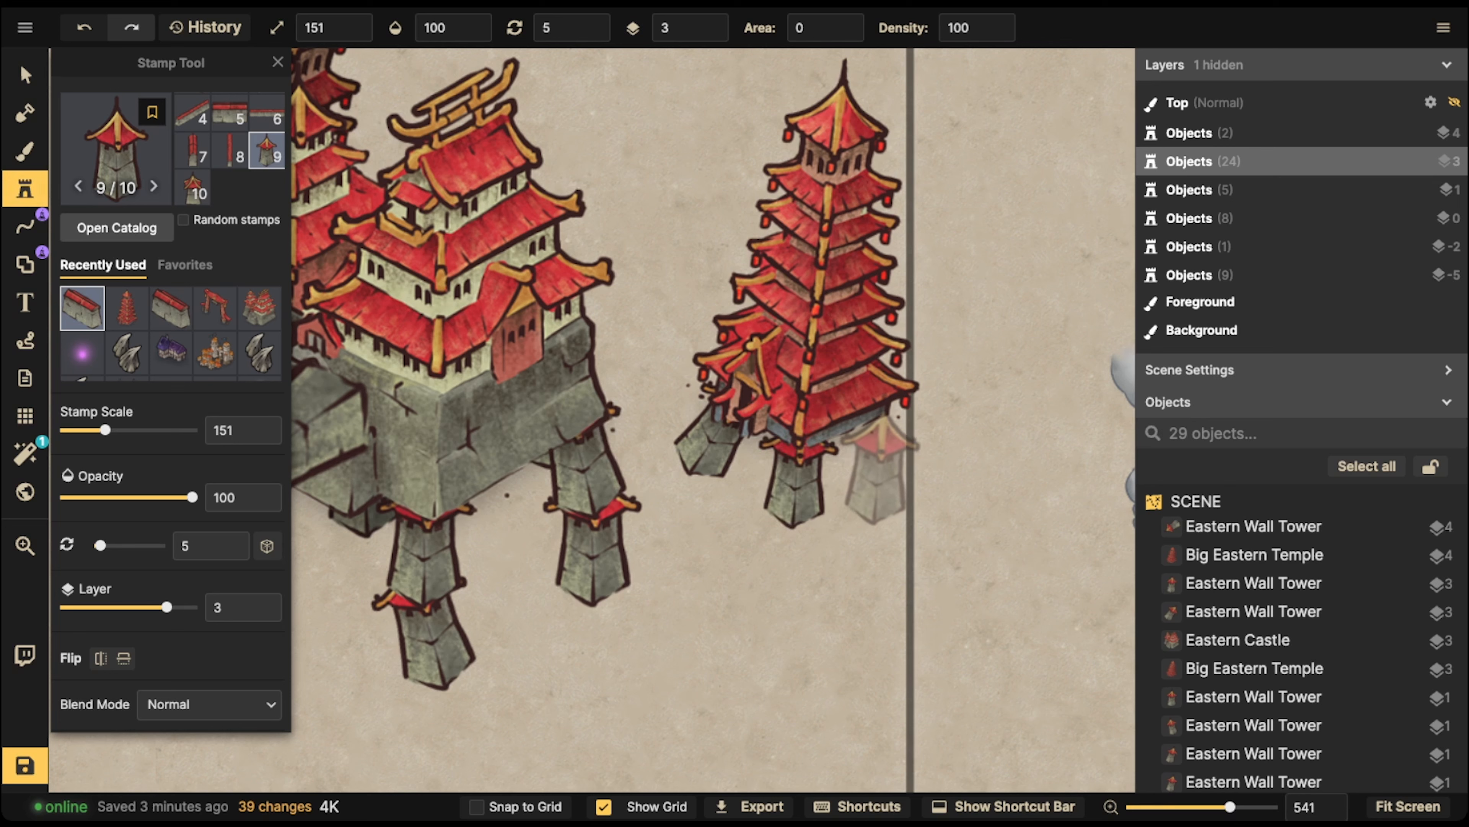
scroll(868, 457, down, 1)
click(880, 443)
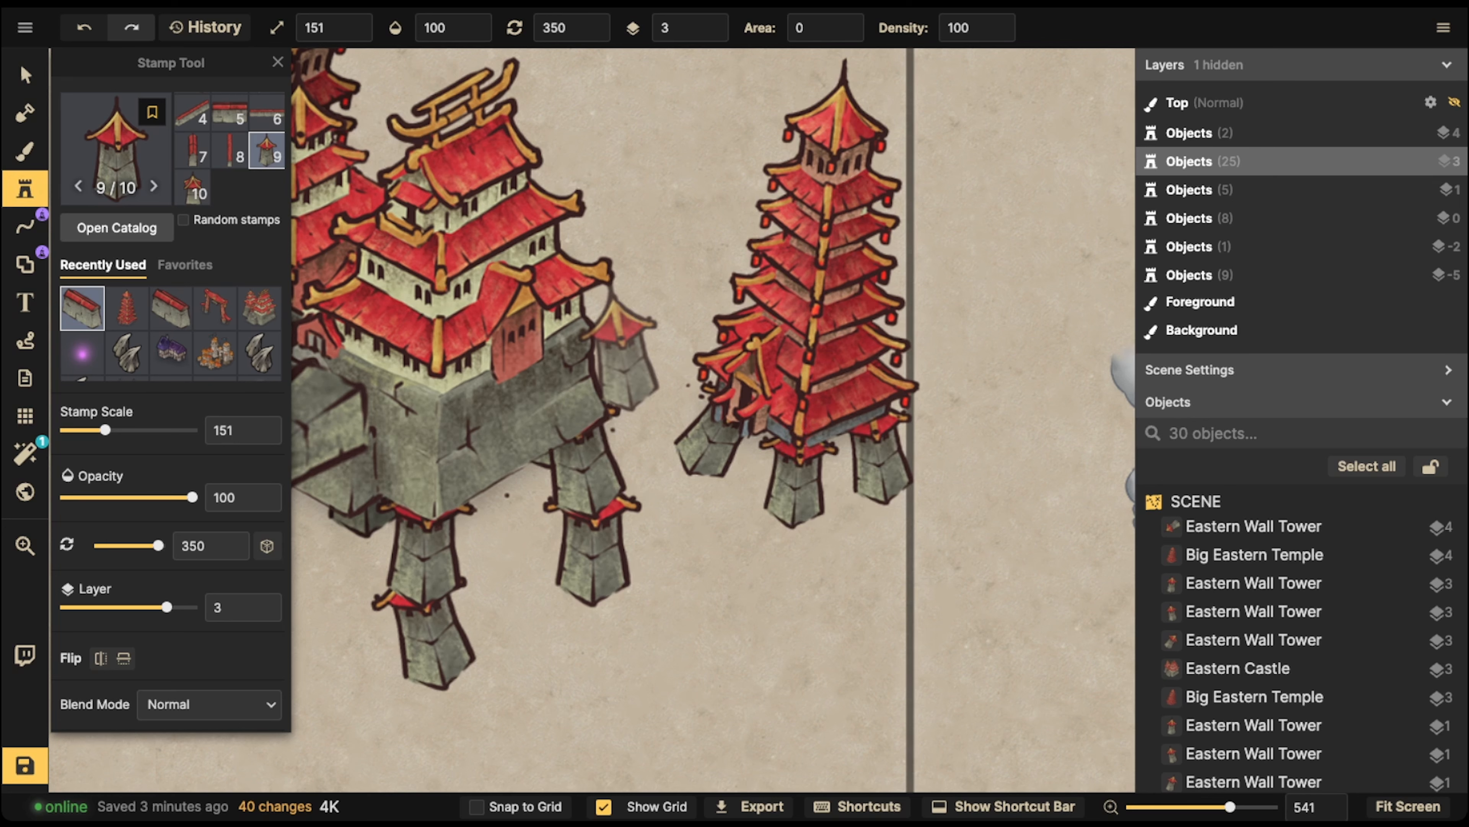
click(25, 75)
drag(797, 490, 797, 485)
- Select the temple with its three leg towers and combine them into a group
drag(699, 194, 931, 482)
click(790, 27)
click(843, 479)
scroll(654, 417, down, 5)
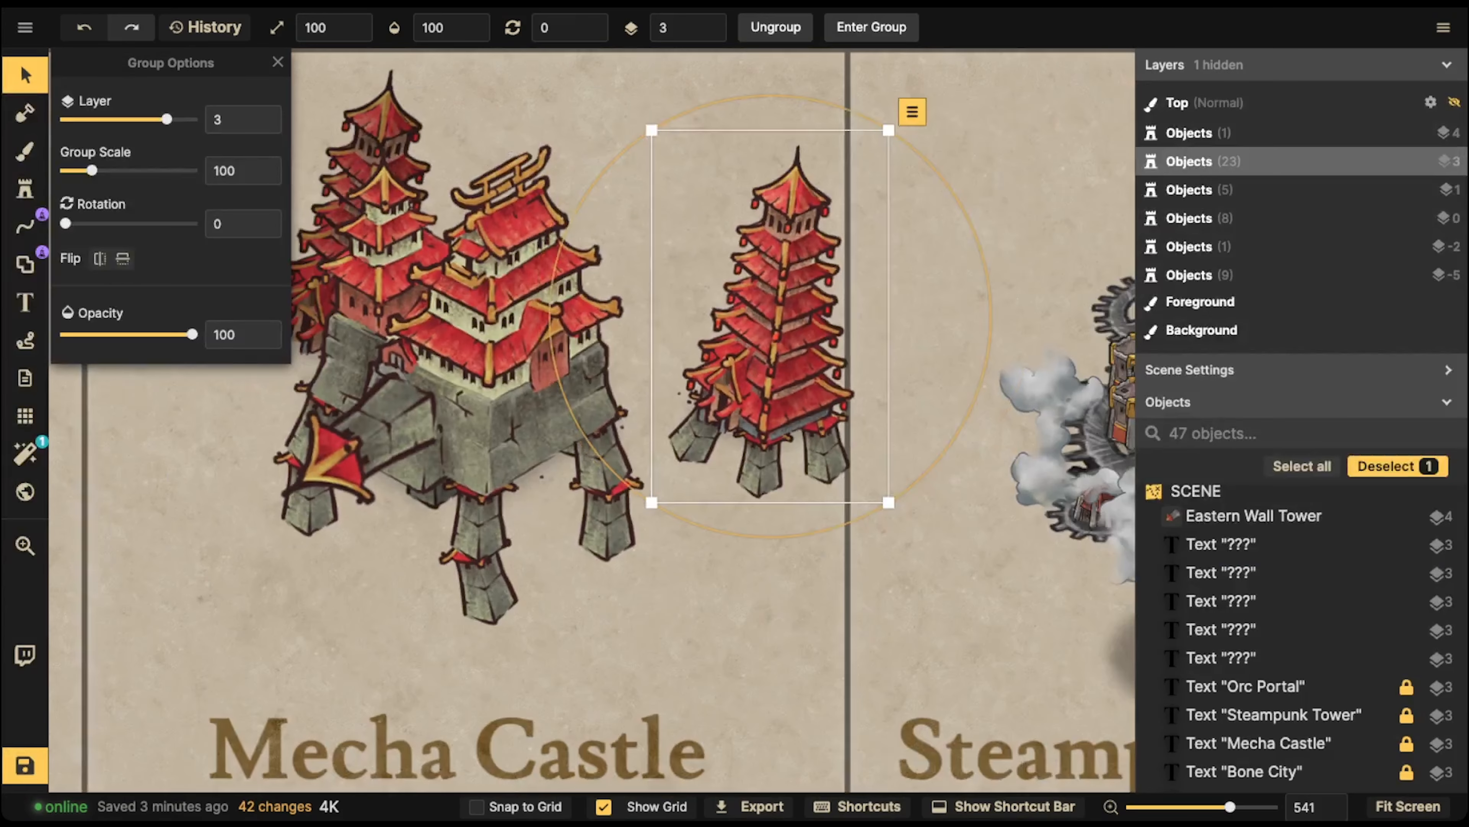
- Move the temple group onto the castle's right corner, rotate it to 345, and delete the single temple behind the left tower
drag(764, 347, 621, 344)
key(comma)
click(408, 200)
key(Delete)
- Copy the temple group to the castle's upper left and lower the brightness of all the stamps inside the copy
click(614, 312)
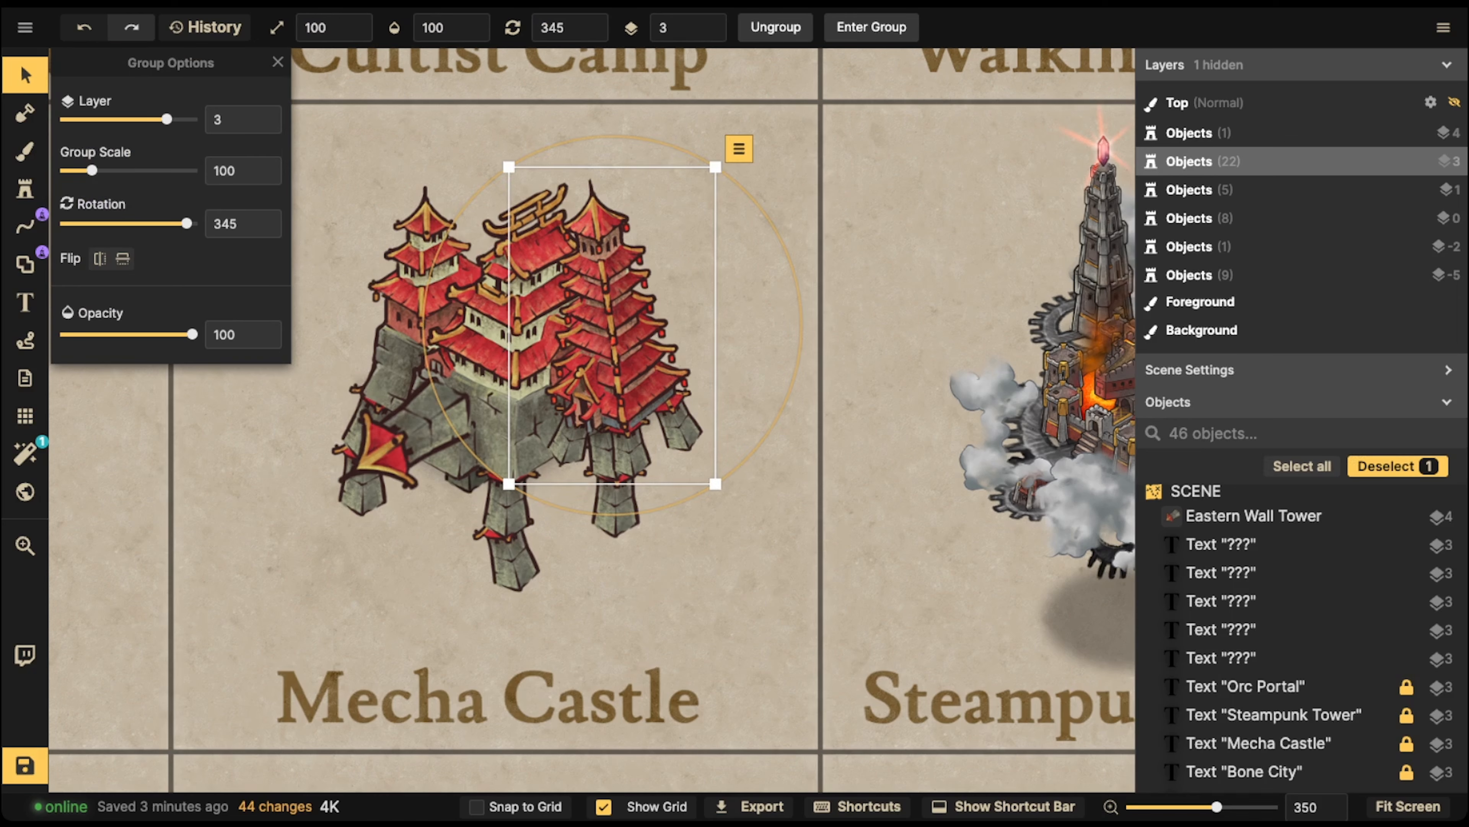
key(ctrl+c)
key(ctrl+v)
double_click(373, 243)
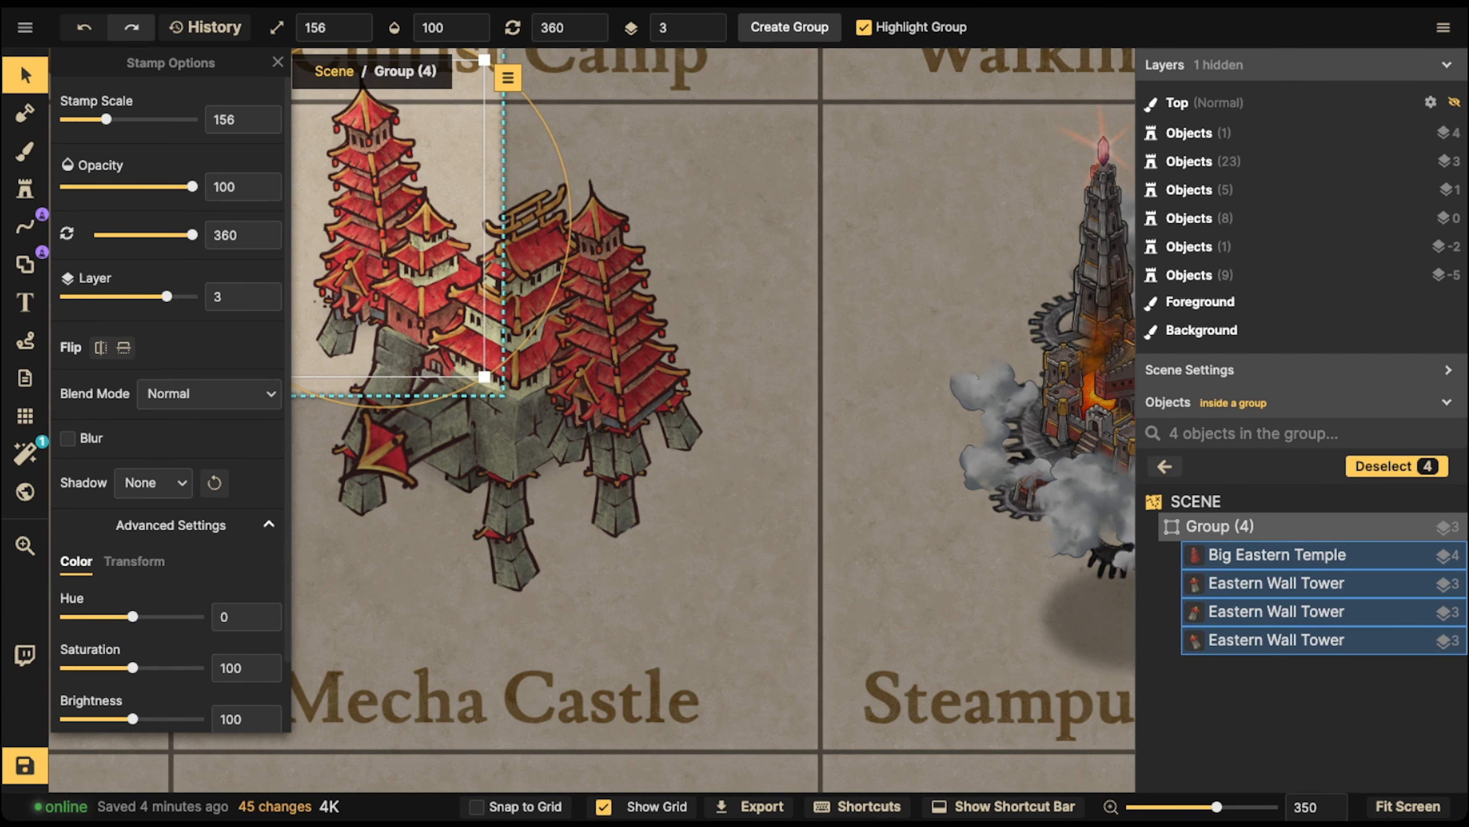
drag(133, 719, 118, 719)
key(Escape)
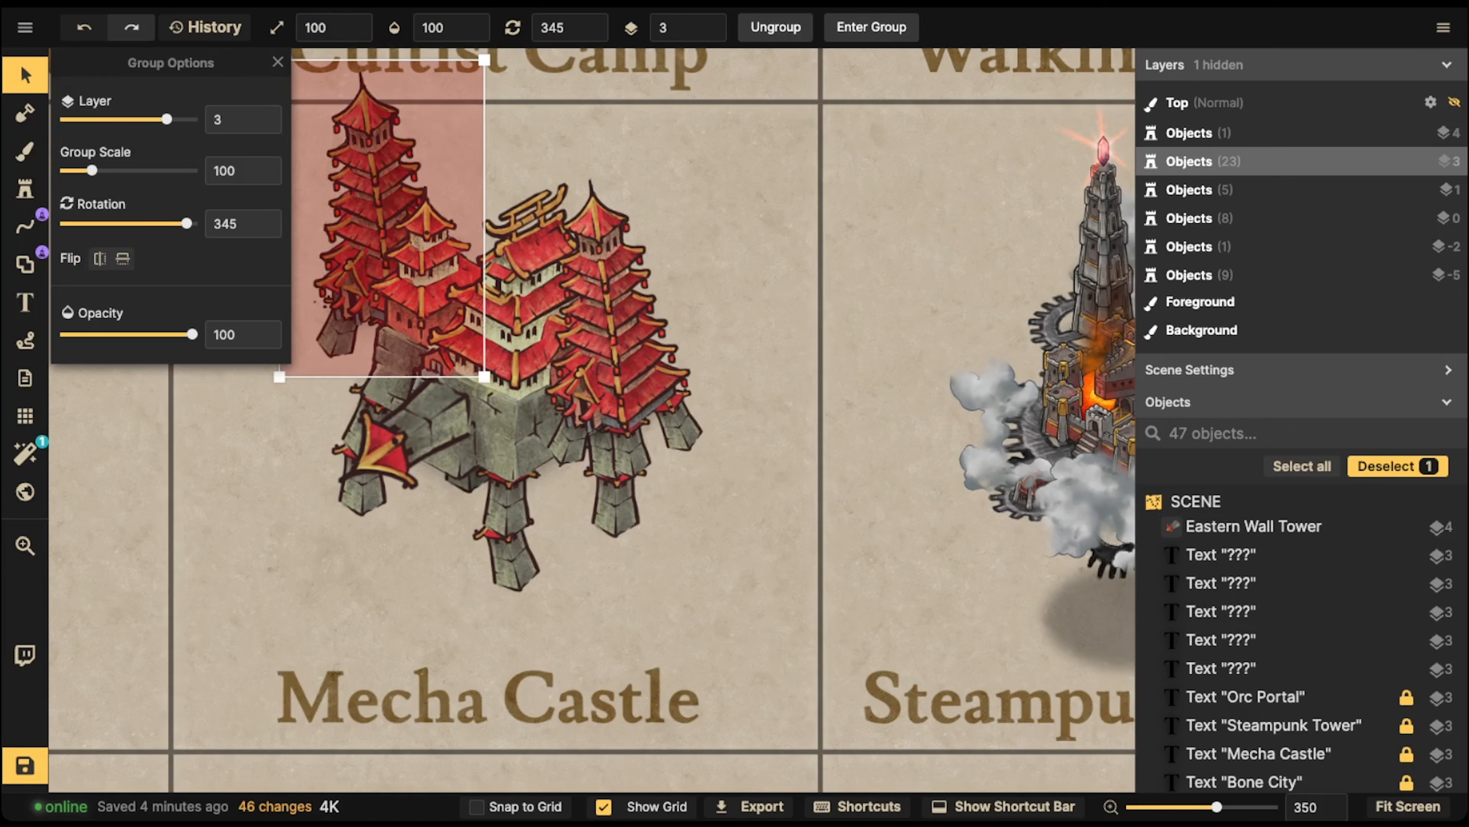
- Rotate the copied temple group to 15 and fit it behind the castle's left tower
key(period)
key(period)
key(period)
key(comma)
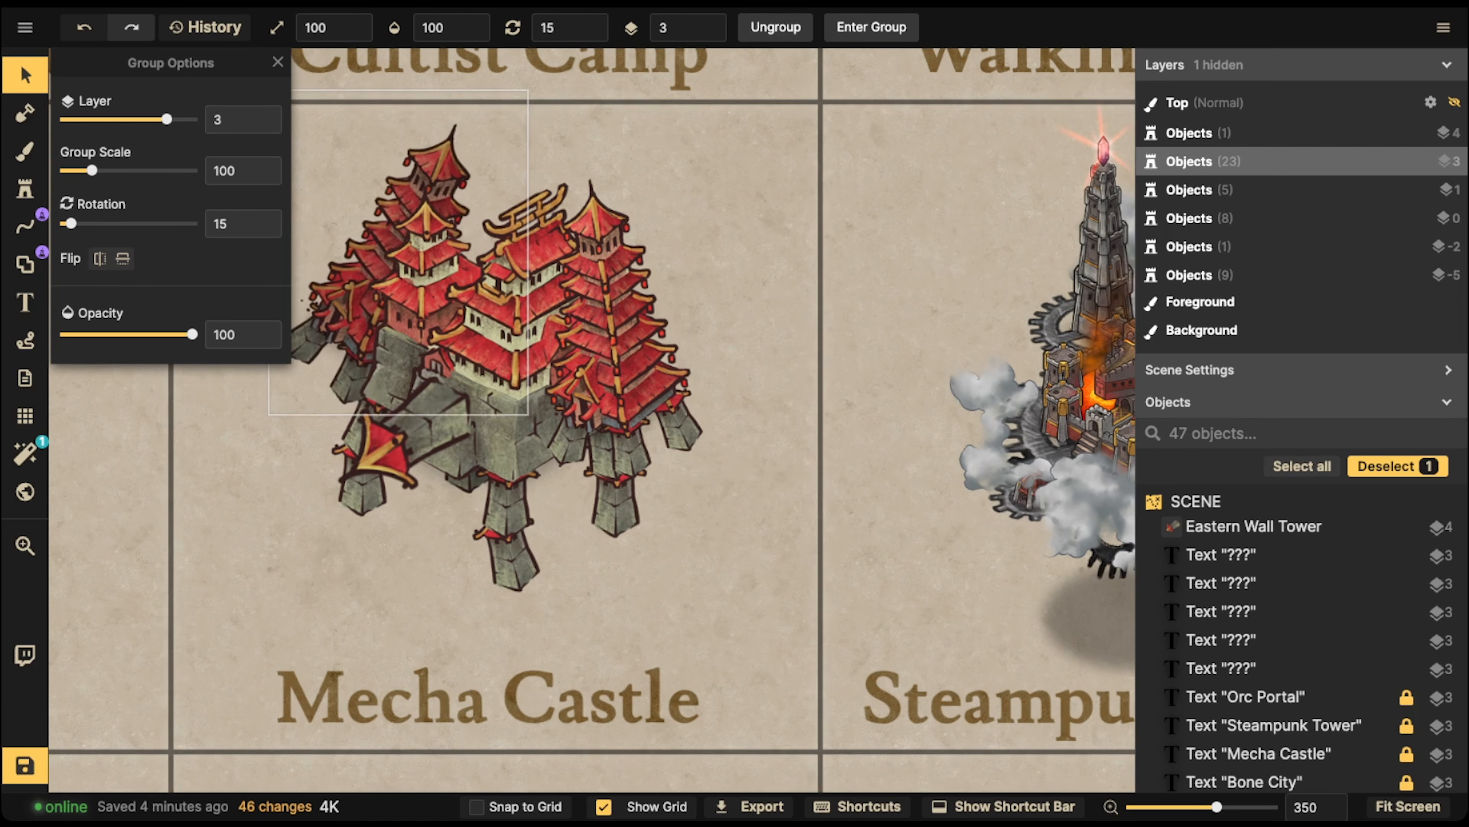
key(Escape)
scroll(622, 312, down, 5)
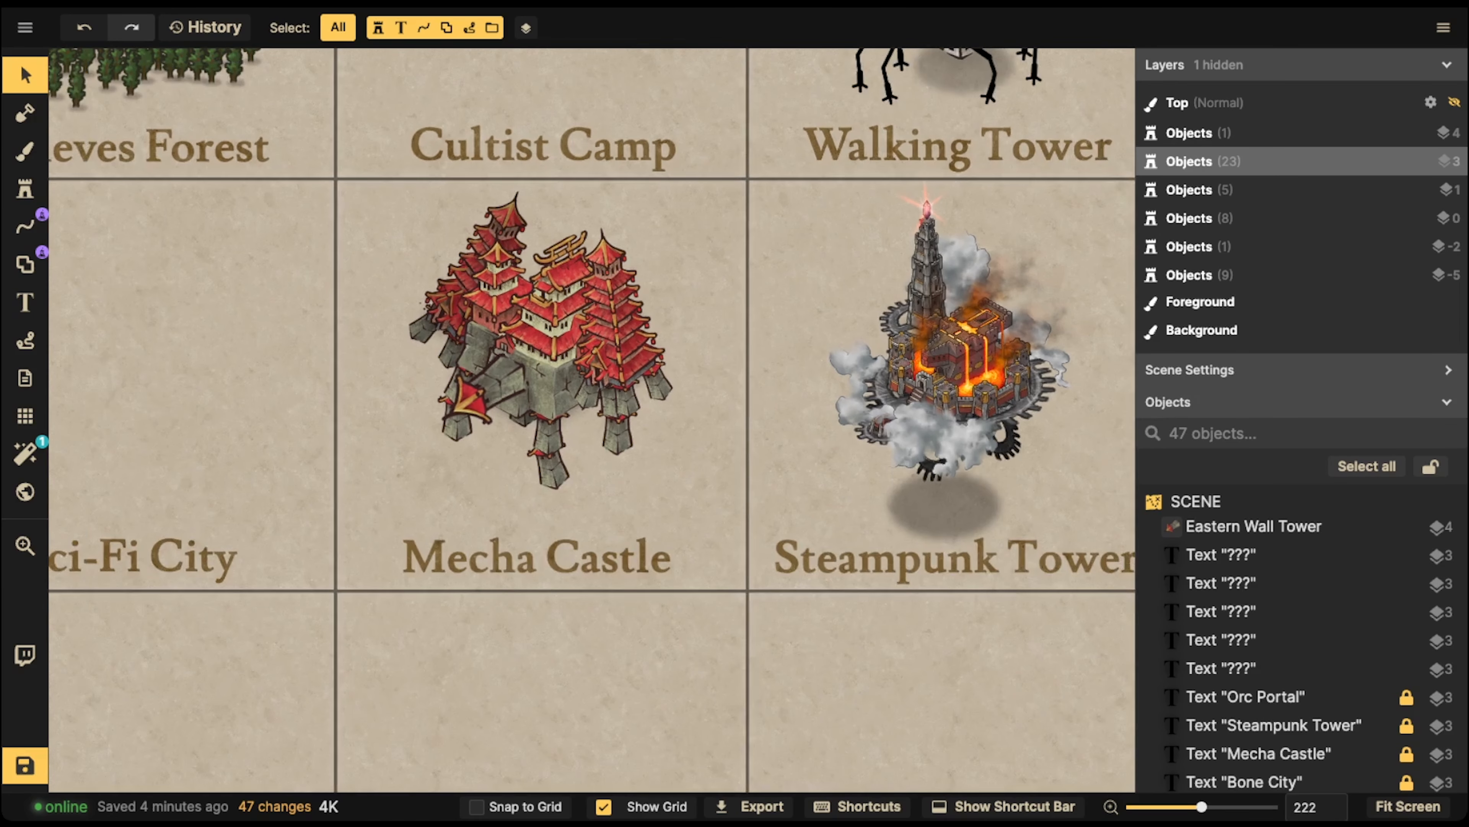
drag(621, 311, 551, 287)
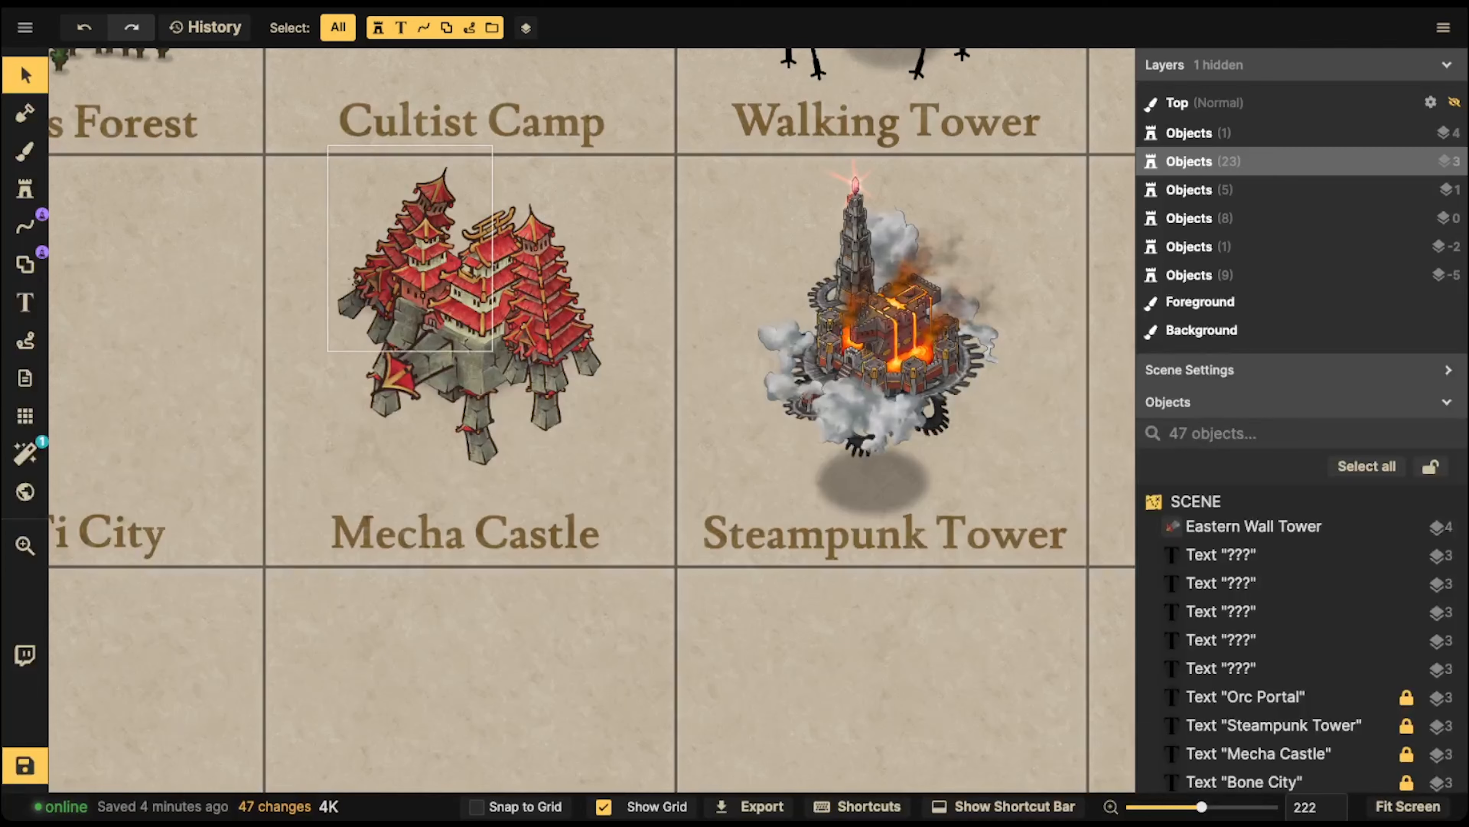
- Shift the whole Mecha Castle slightly upward in its cell and delete the sideways wall tower at its lower left
drag(336, 201, 606, 450)
drag(470, 324, 469, 319)
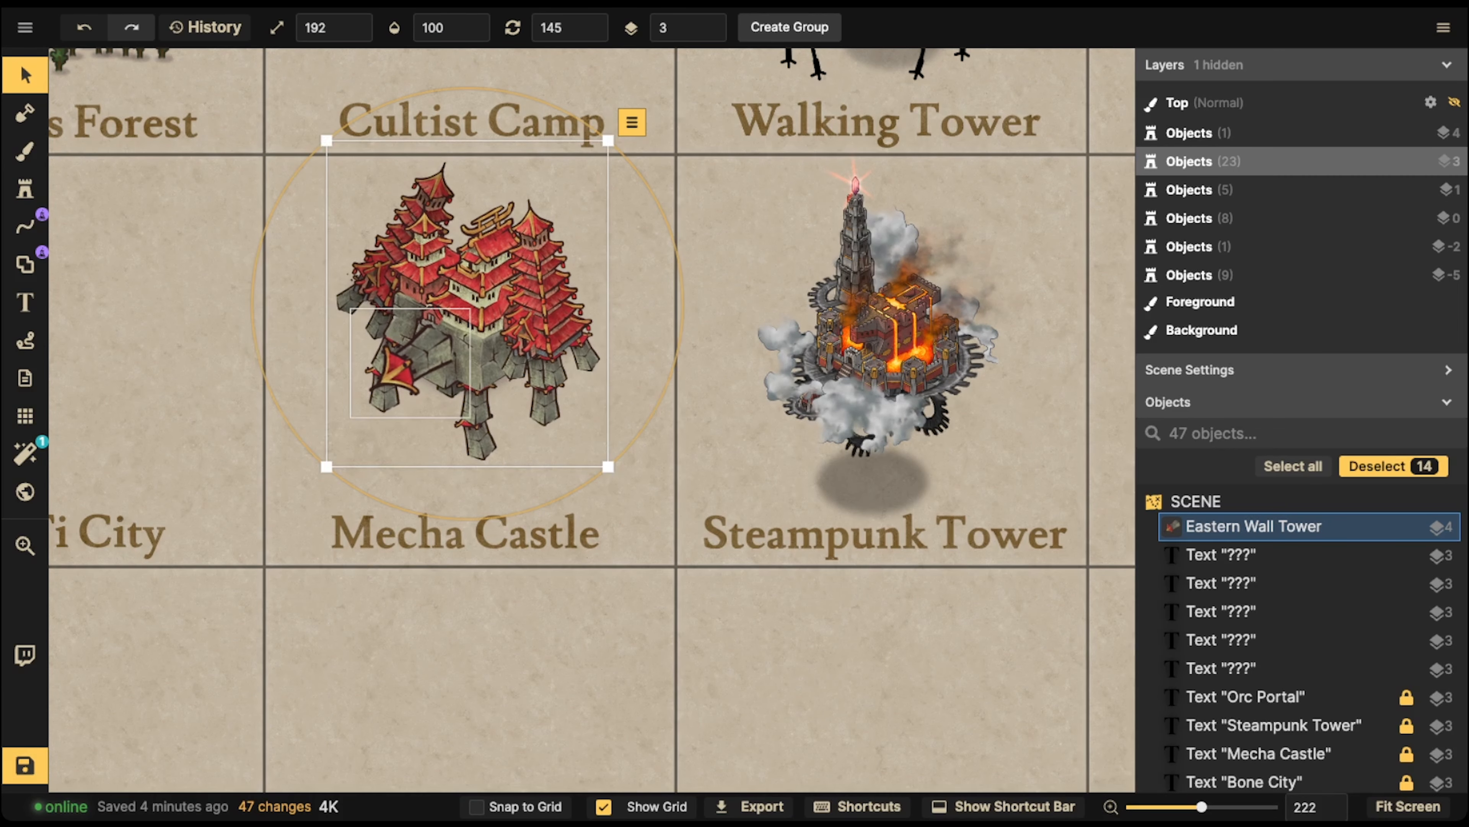
click(405, 367)
mouse_move(405, 368)
mouse_down()
mouse_move(645, 449)
mouse_move(384, 394)
mouse_move(396, 379)
mouse_up()
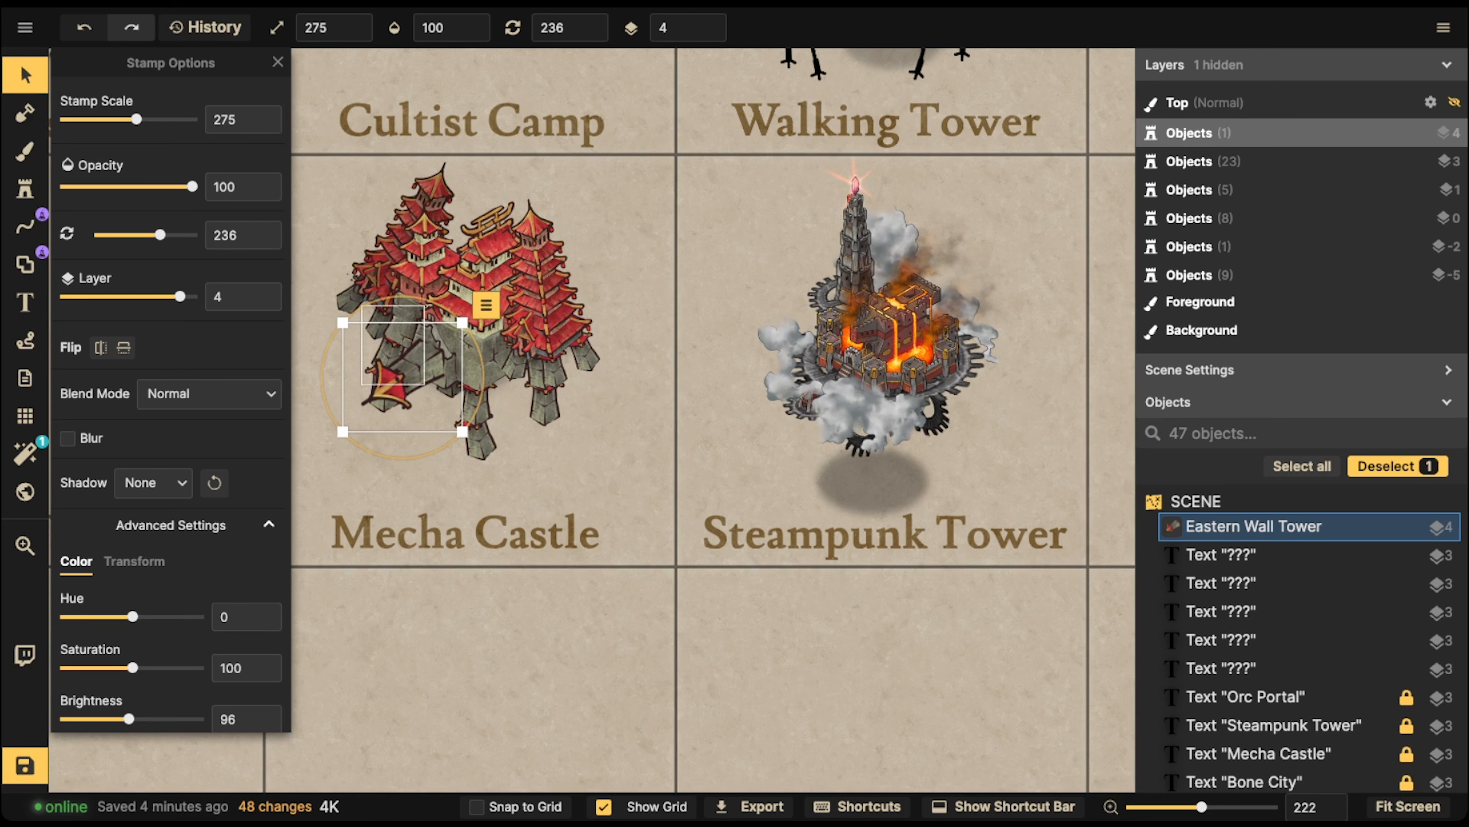
key(Delete)
- Stamp Eastern Wall Tower variant 10 at the castle's lower left with scale 275, rotation 236 and layer 4
click(25, 189)
click(192, 187)
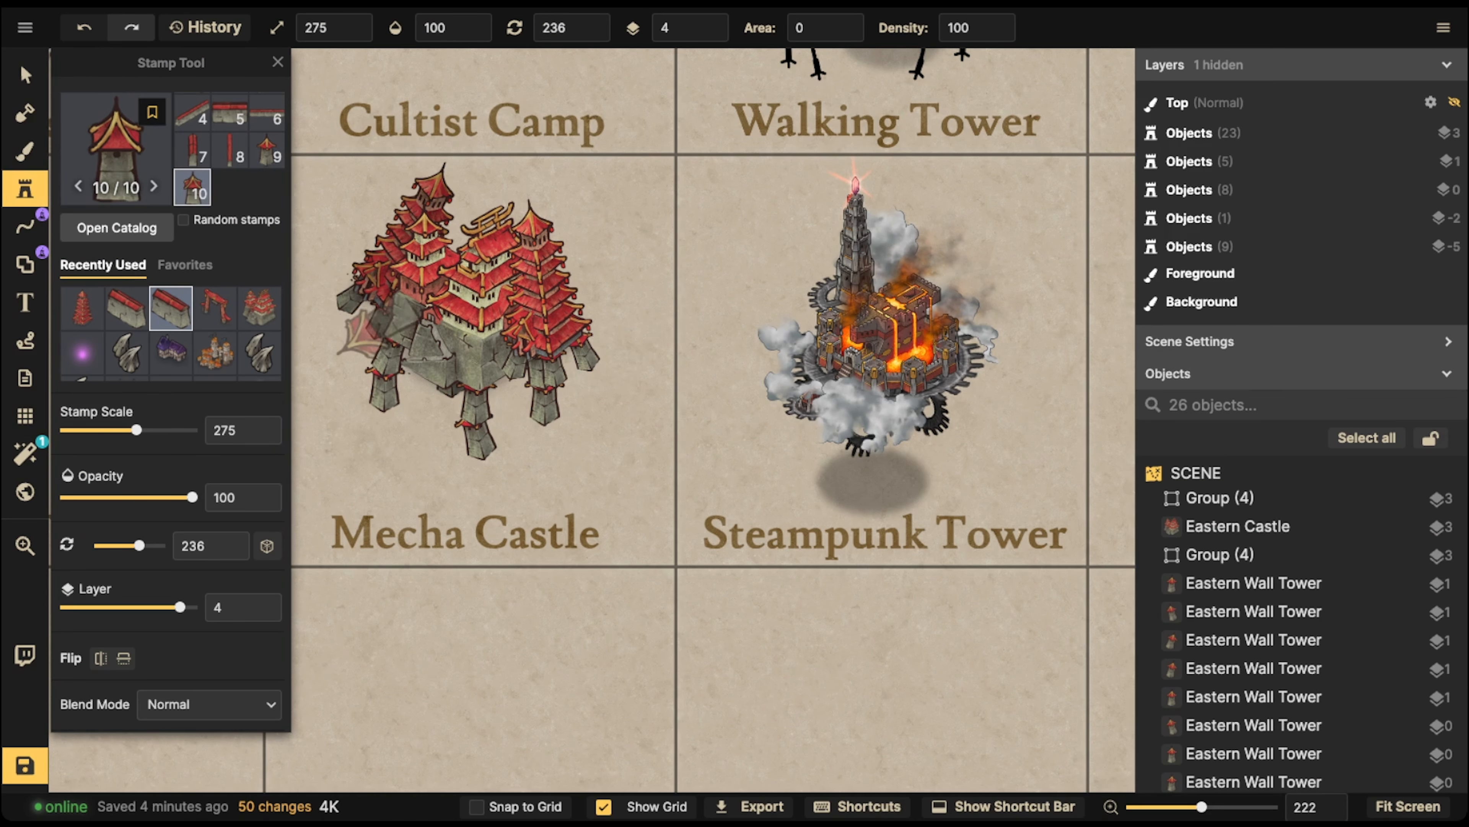
scroll(393, 345, down, 2)
scroll(397, 353, up, 3)
scroll(398, 366, down, 1)
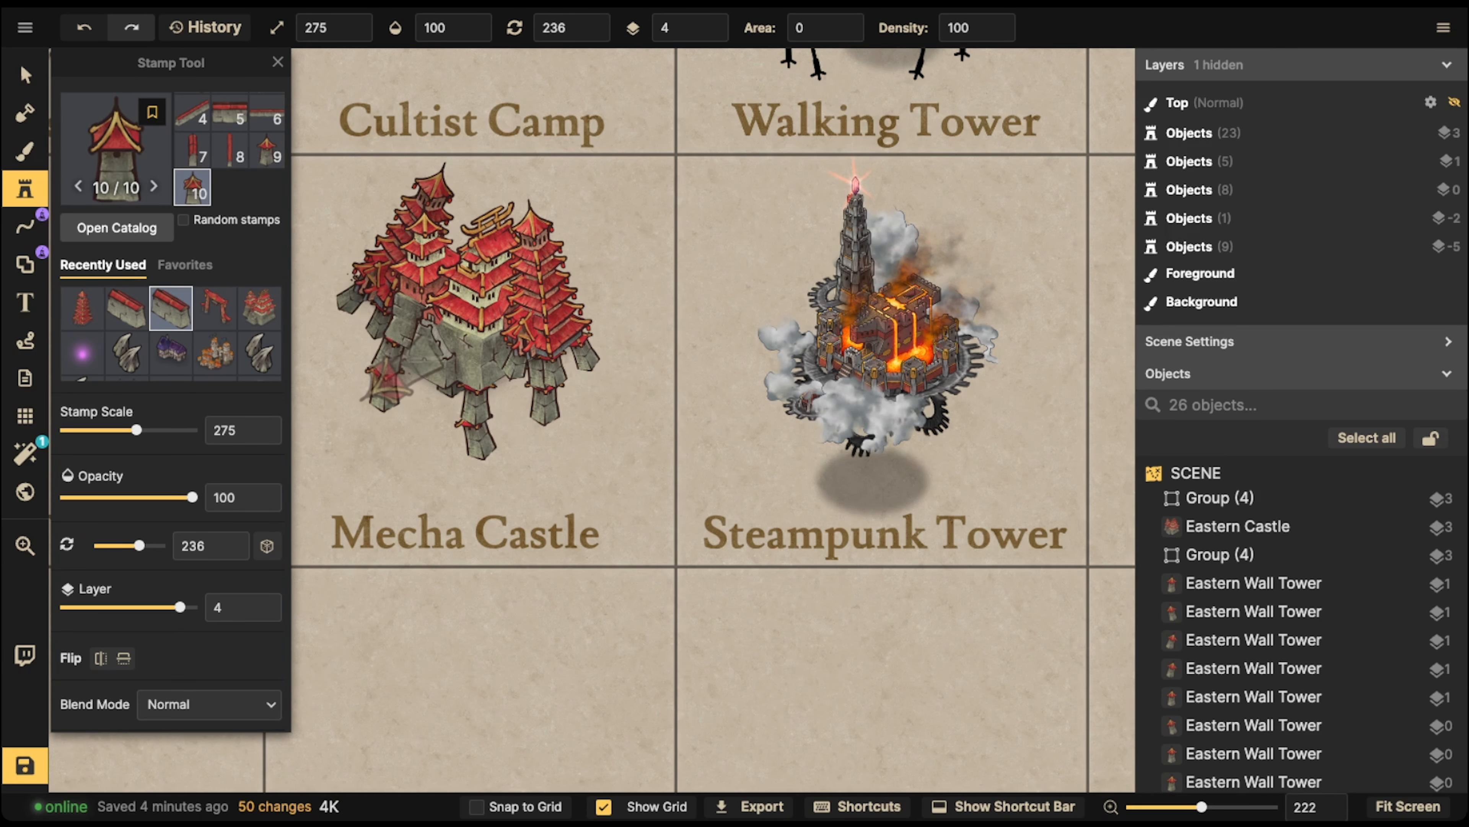
click(405, 369)
click(25, 74)
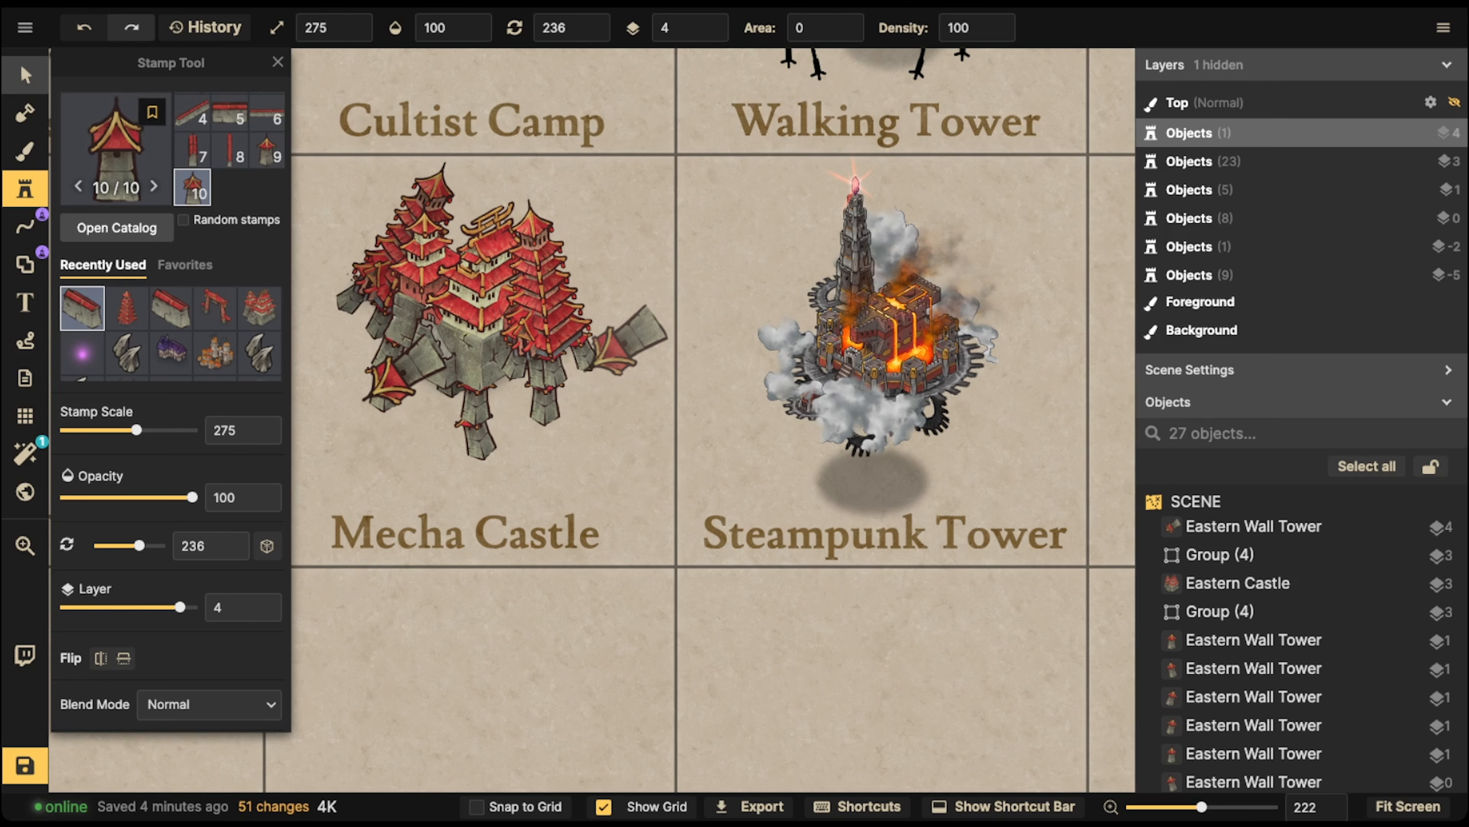
- Select all the stamps of the Mecha Castle, move them slightly down in the cell, and deselect them
scroll(404, 301, down, 3)
drag(331, 217, 555, 398)
mouse_move(463, 307)
mouse_down()
mouse_move(477, 336)
mouse_move(466, 324)
mouse_up()
scroll(924, 356, down, 2)
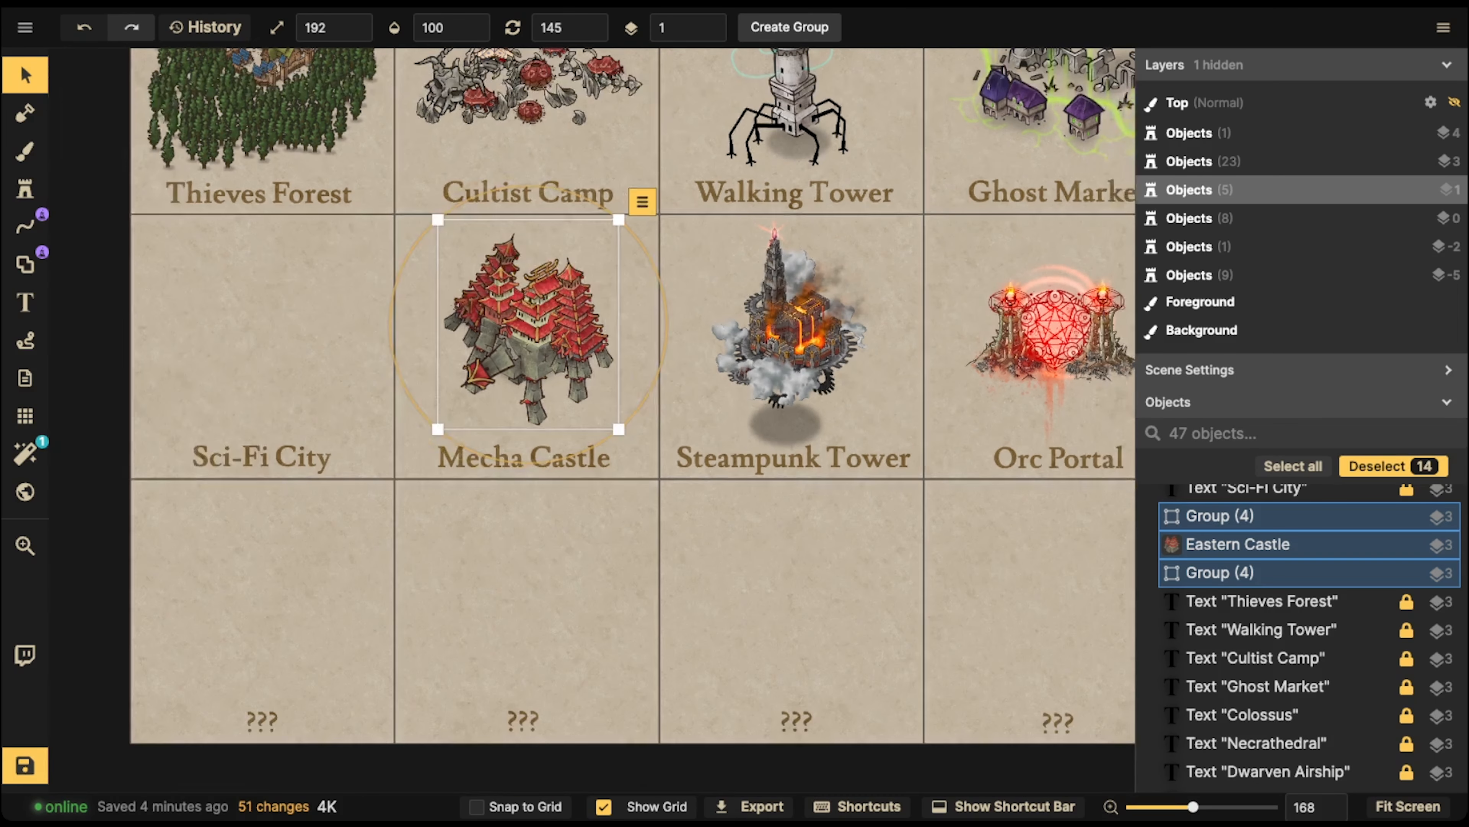
click(1393, 466)
- Copy the black shadow shape from the Steampunk Tower group and paste it into the scene beneath the Mecha Castle
scroll(1376, 547, up, 1)
scroll(1302, 637, up, 5)
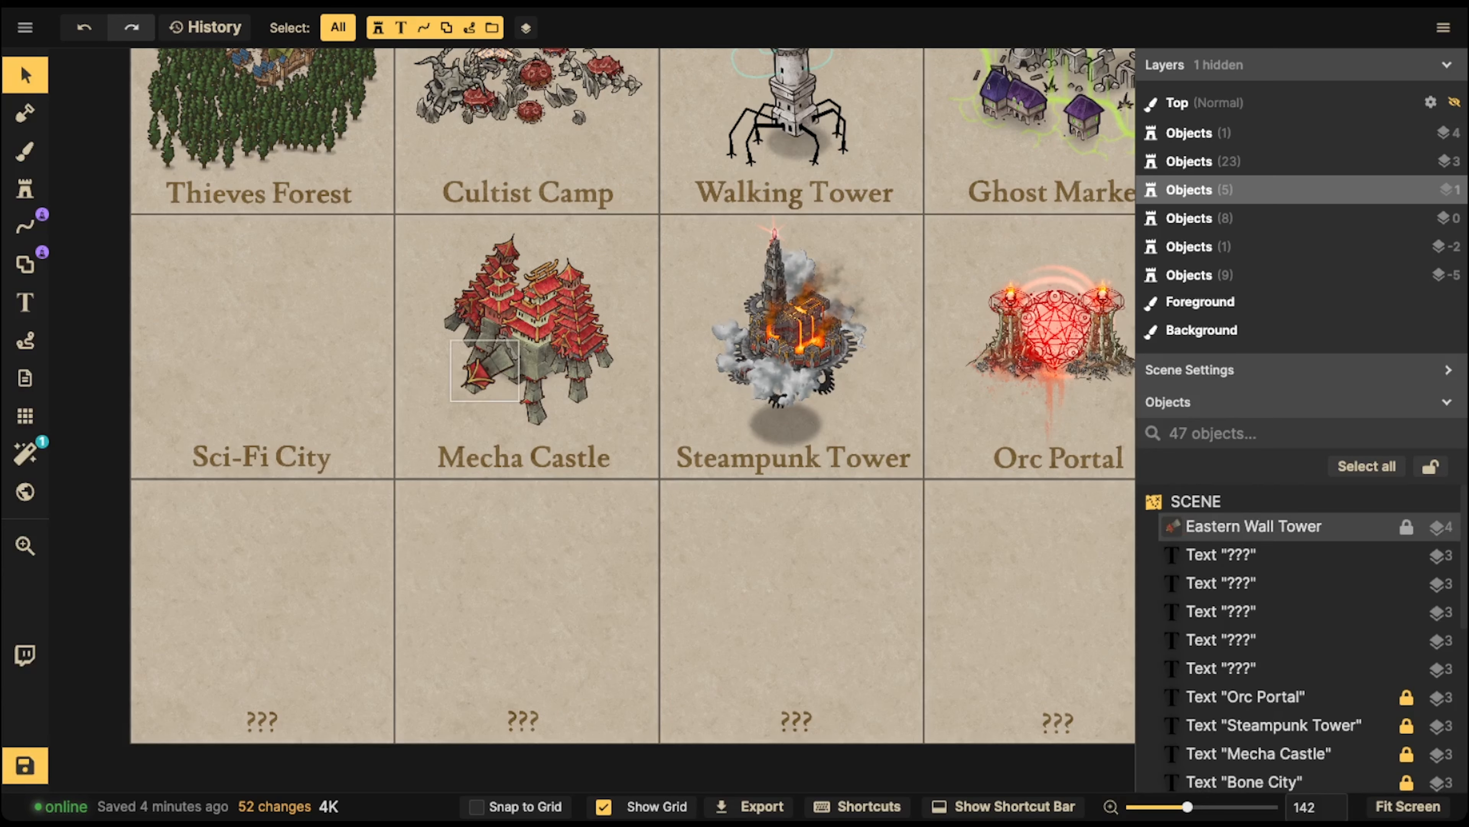
scroll(1302, 637, down, 10)
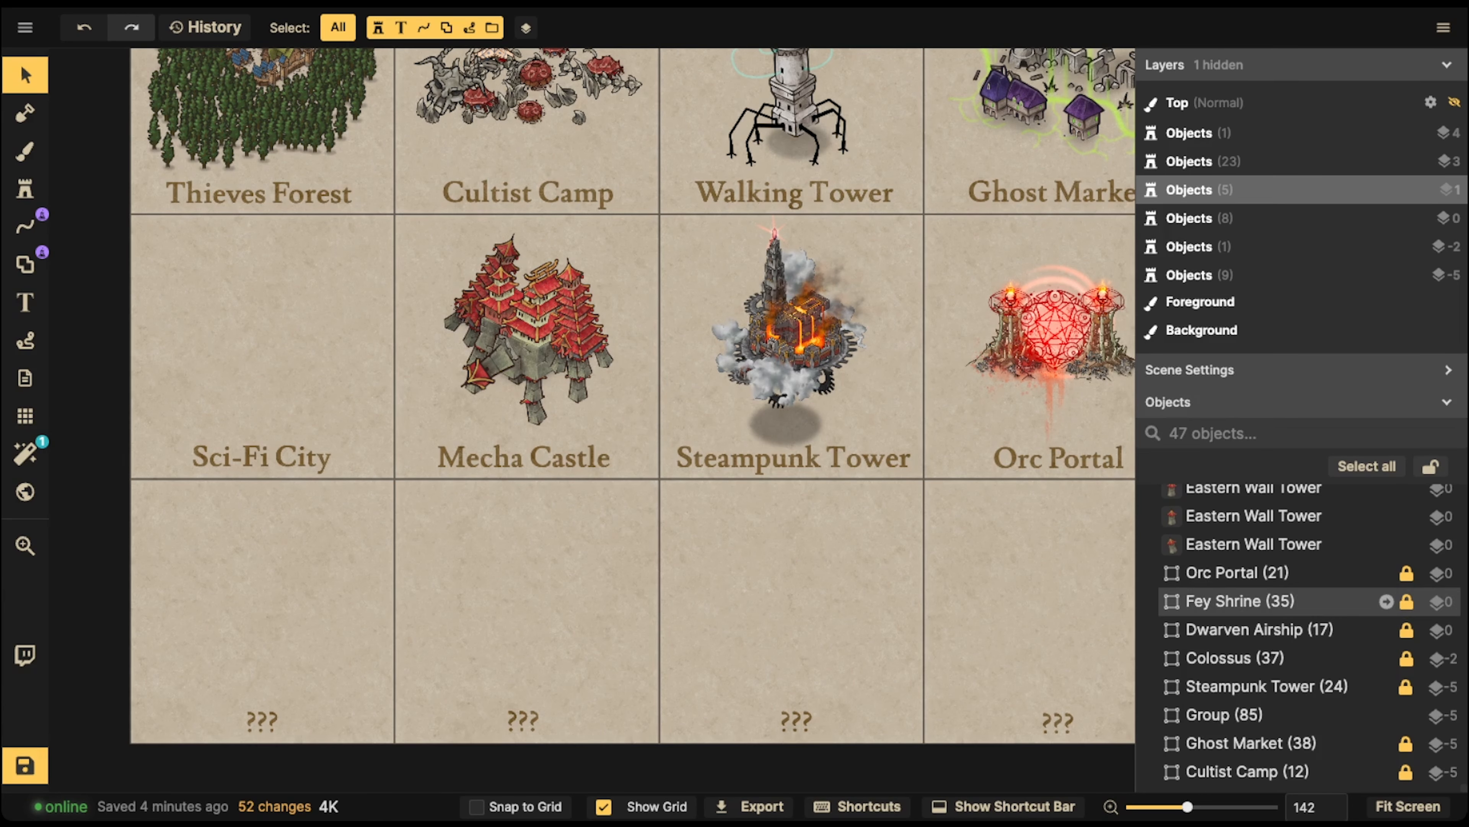
scroll(788, 130, down, 2)
drag(788, 130, 614, 174)
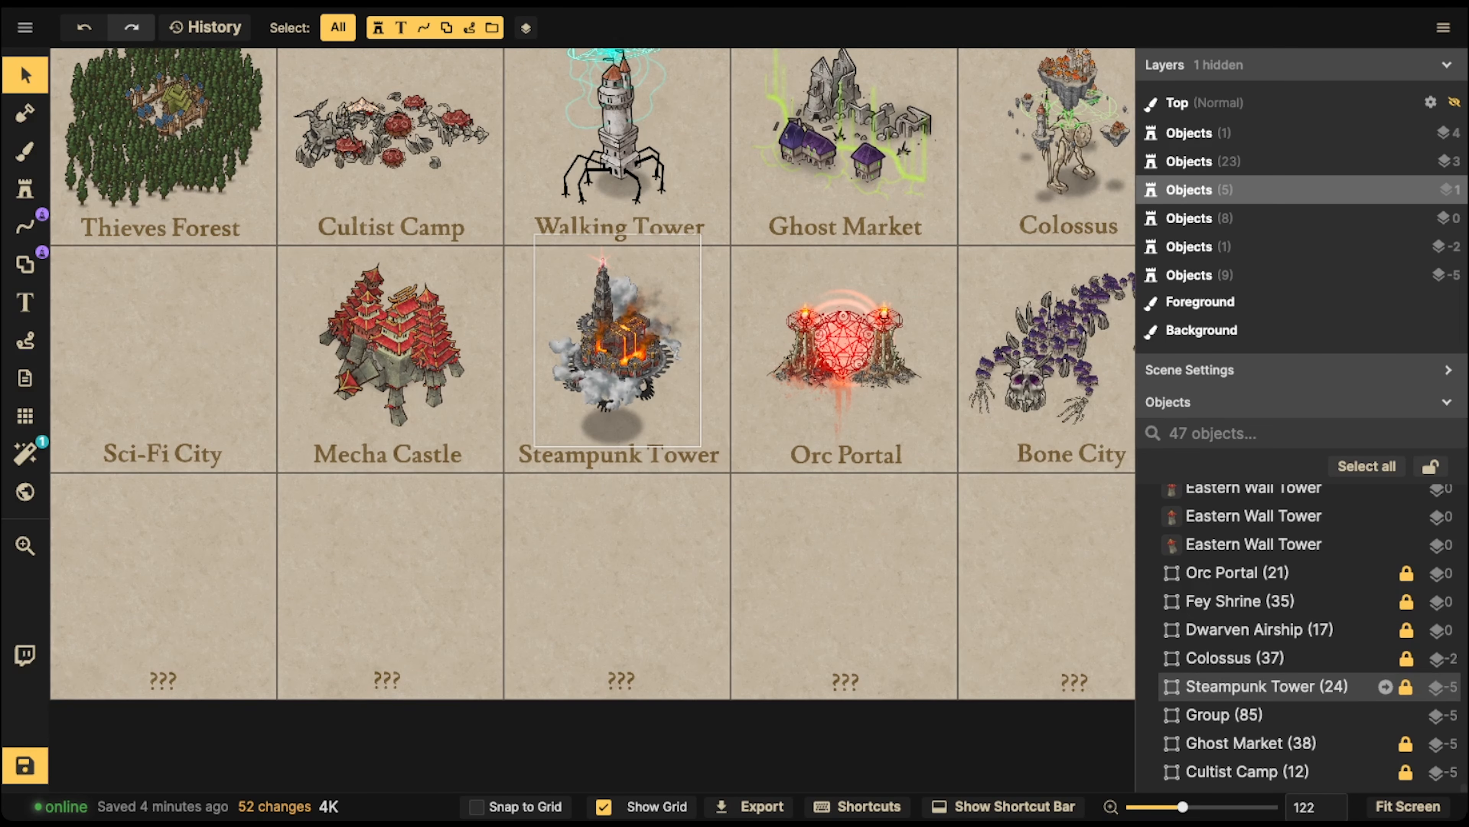
click(1386, 686)
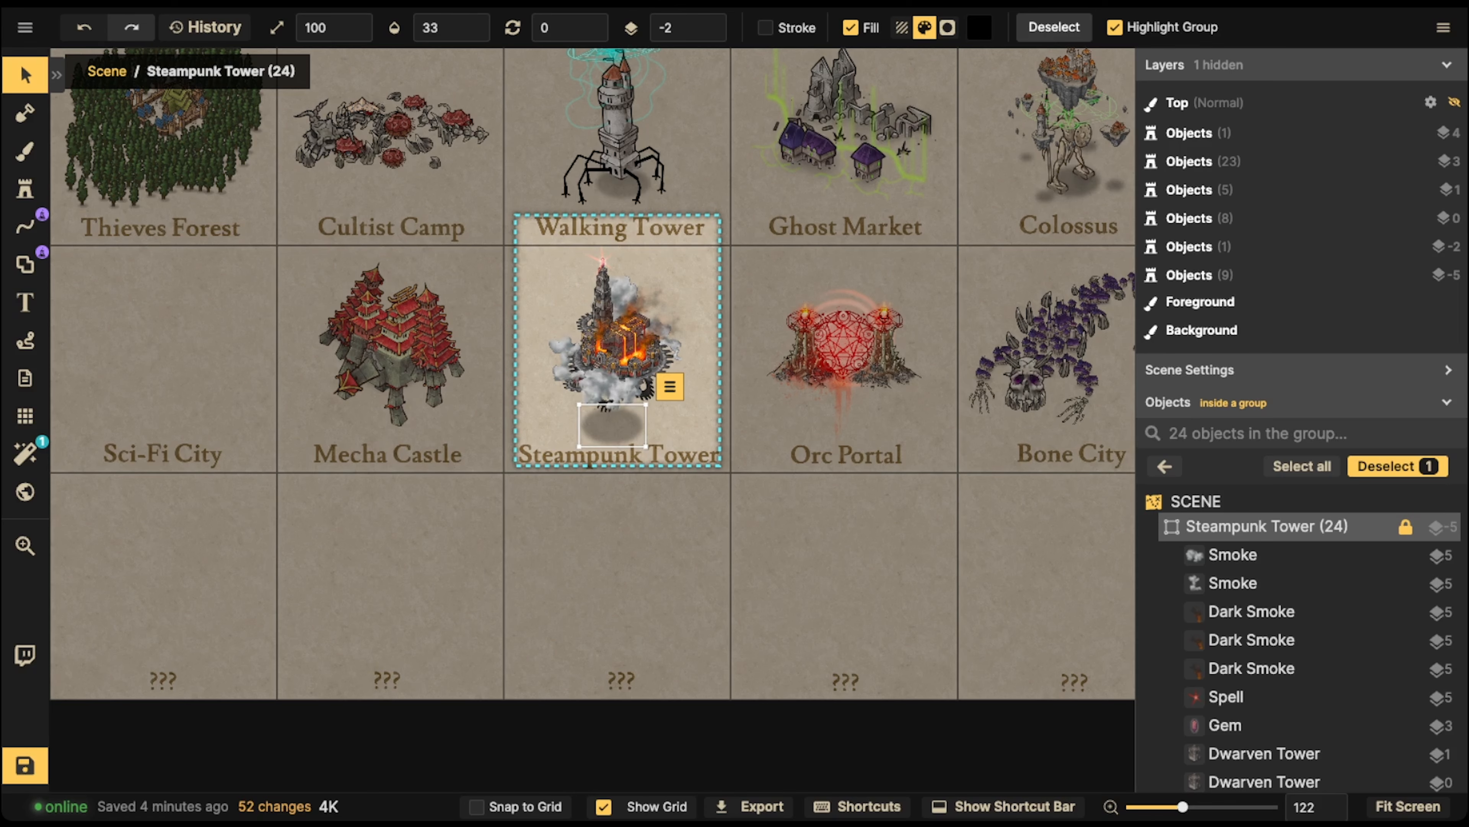
double_click(399, 410)
key(ctrl+v)
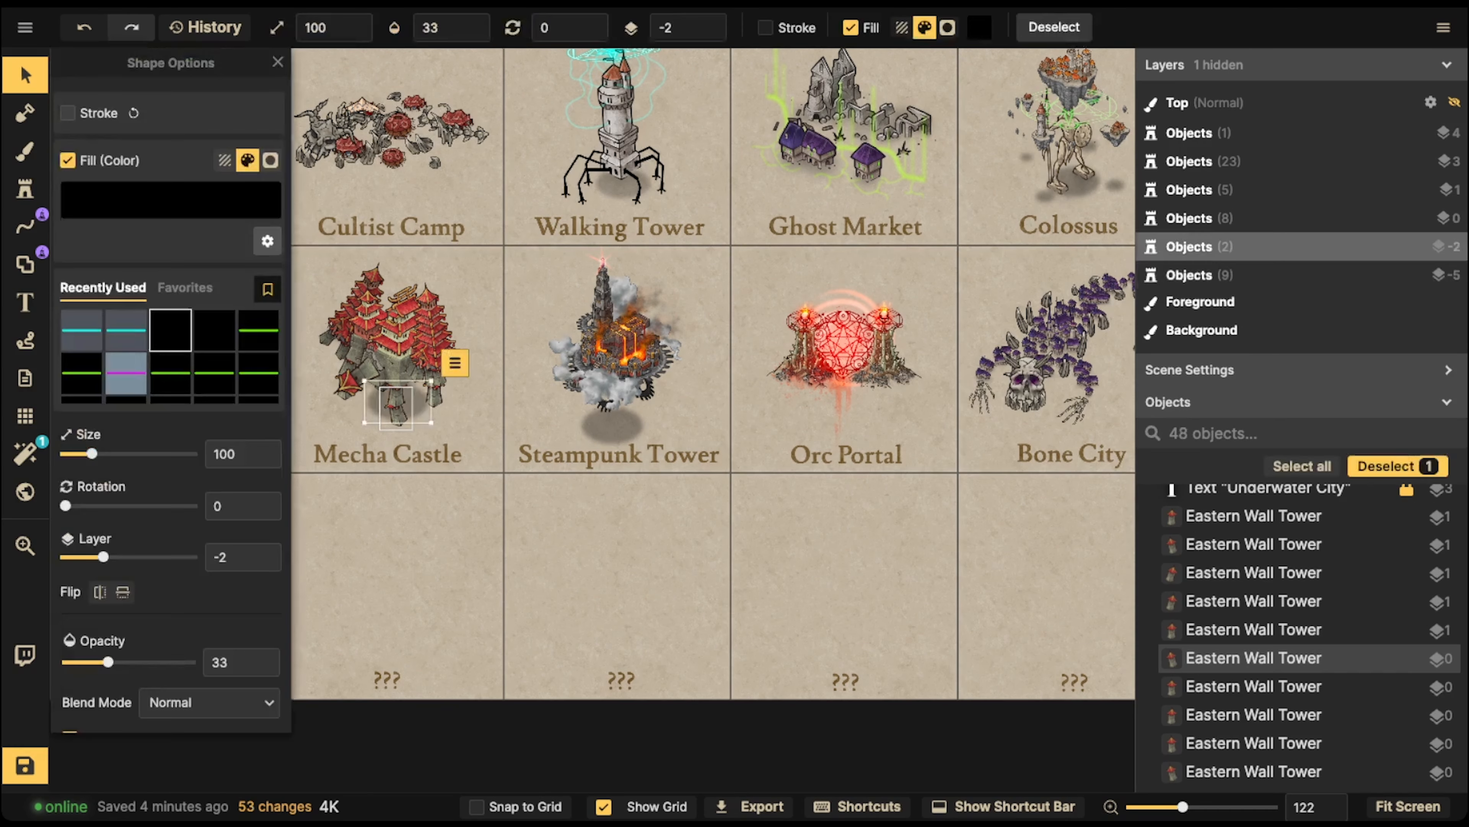
- Enlarge the pasted shadow to size 170, fit it under the castle, and set its layer to -5 and opacity to 25
scroll(398, 401, up, 3)
drag(441, 428, 462, 453)
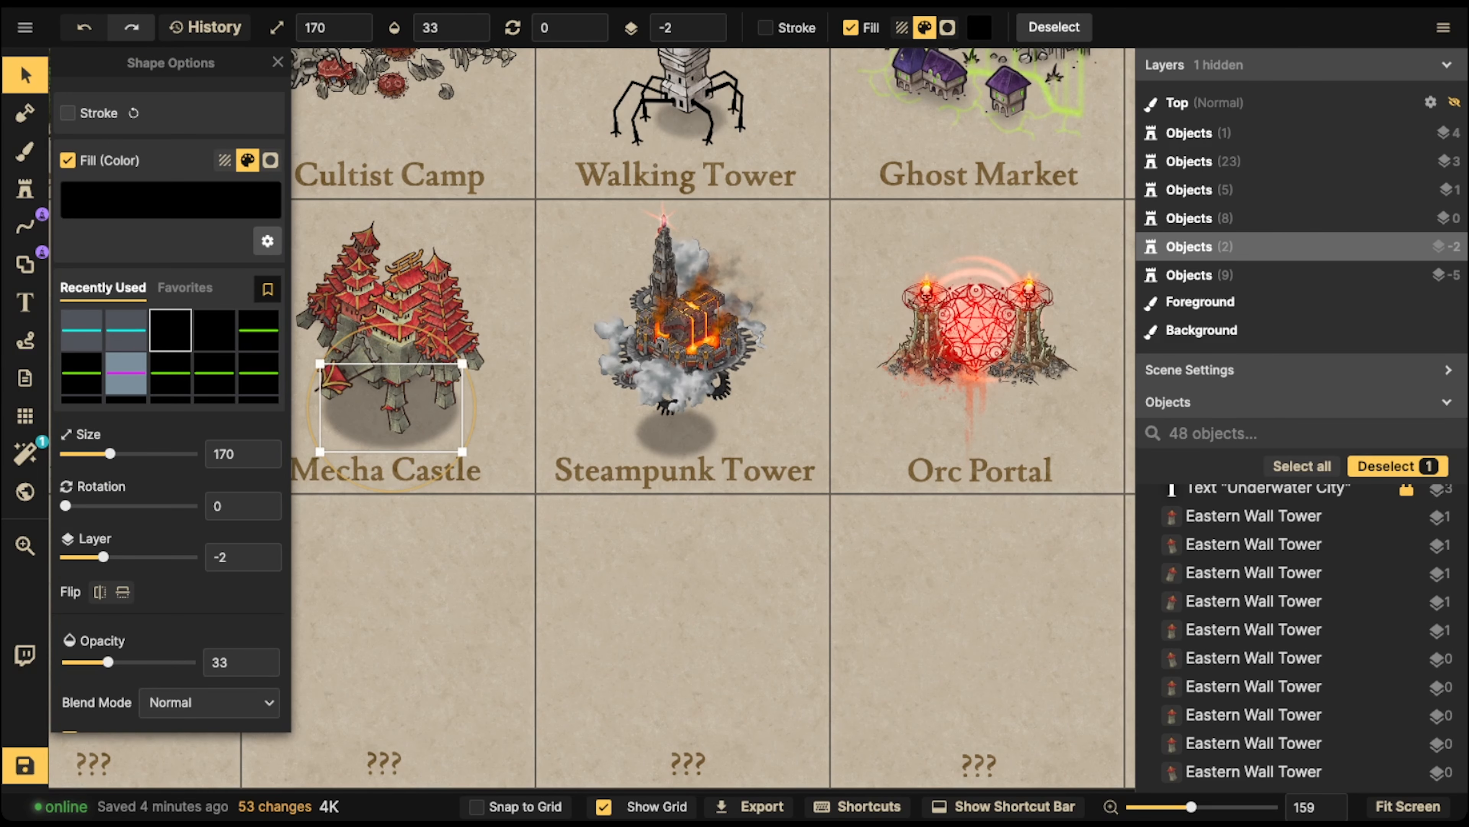
drag(398, 410, 398, 405)
triple_click(711, 33)
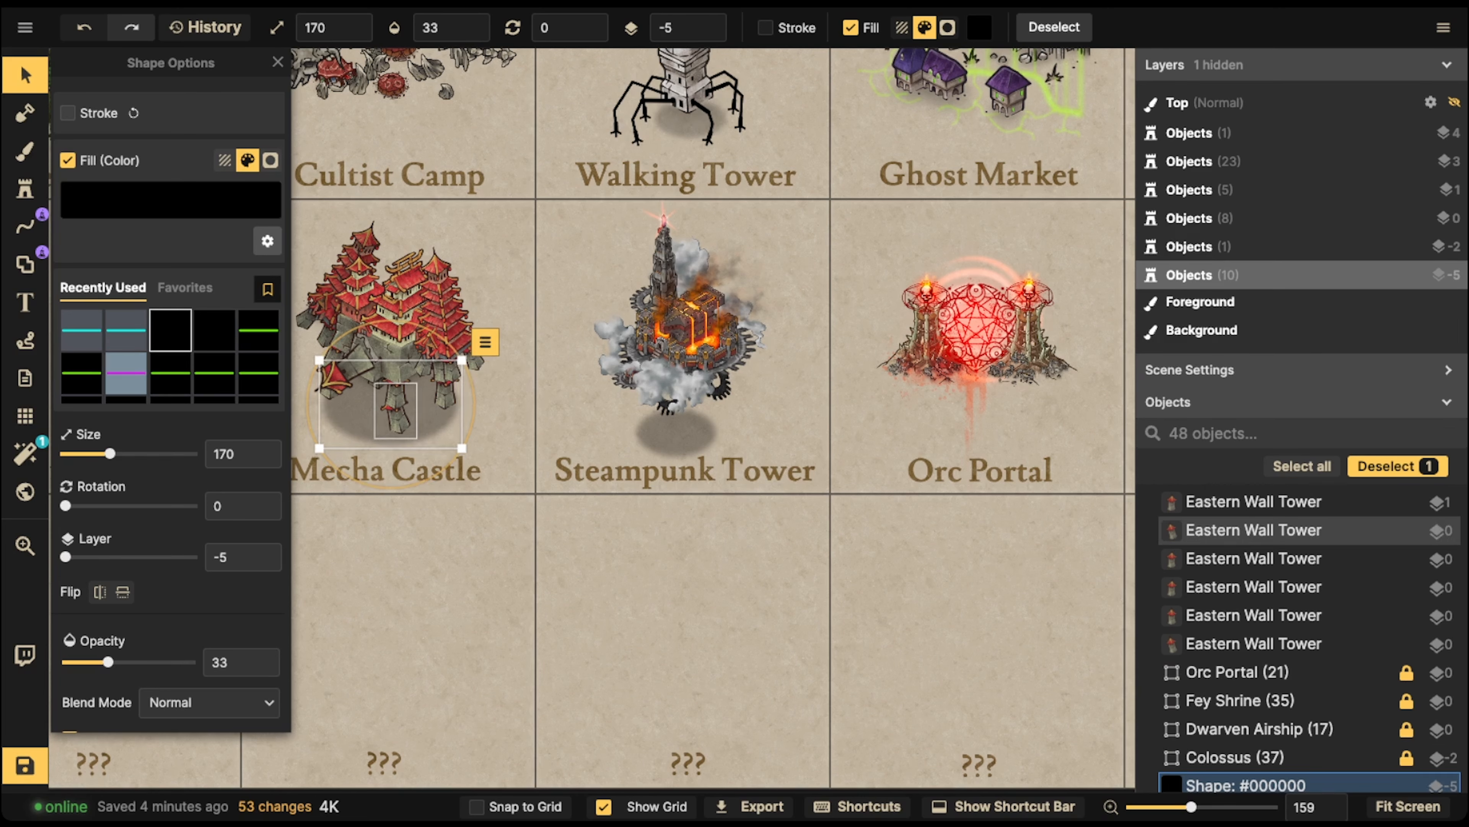
click(98, 662)
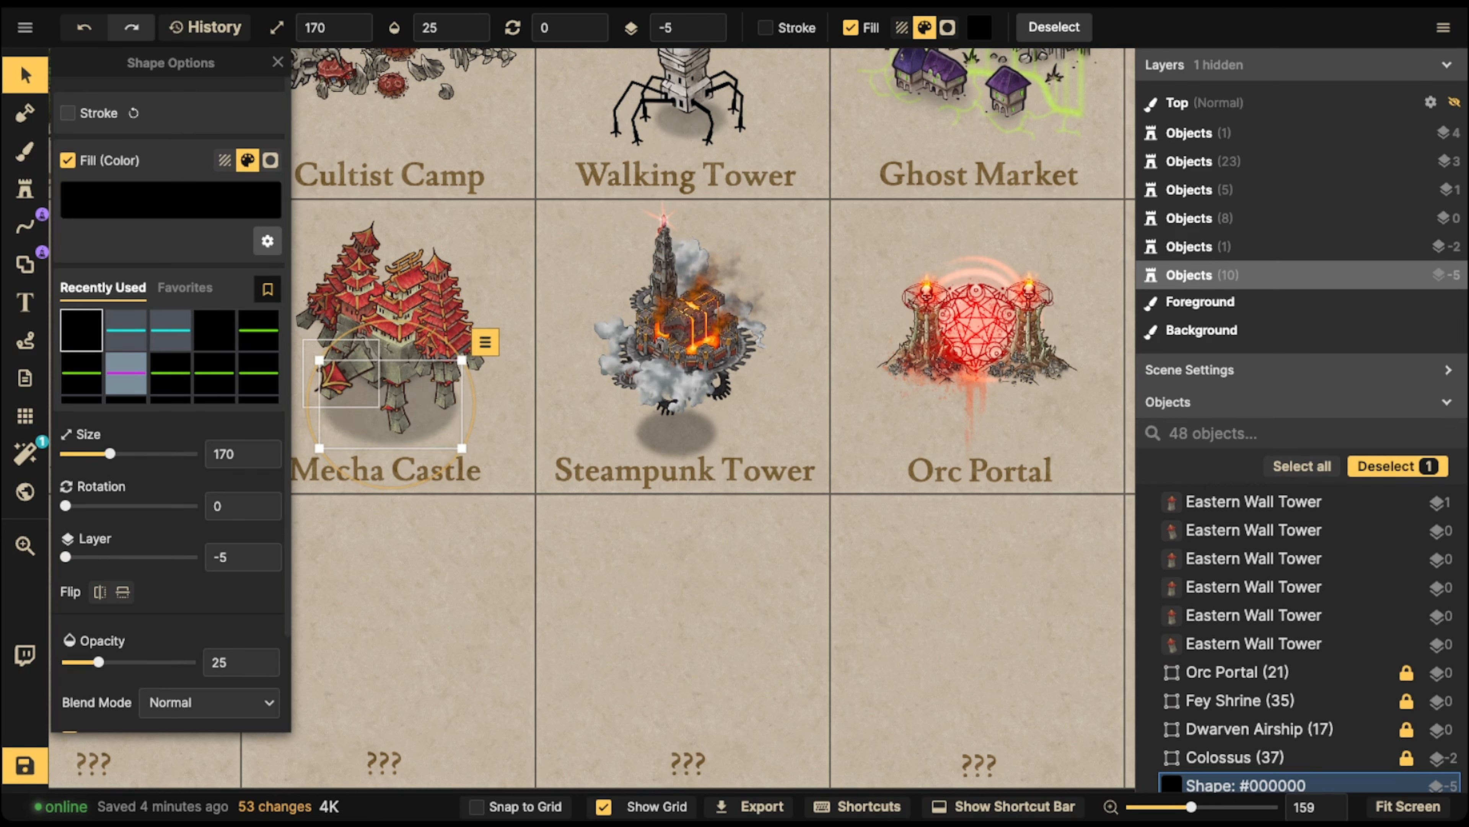
key(Escape)
- Select the Mecha Castle together with its shadow, centre them in their cell, and save the map
drag(275, 250, 488, 432)
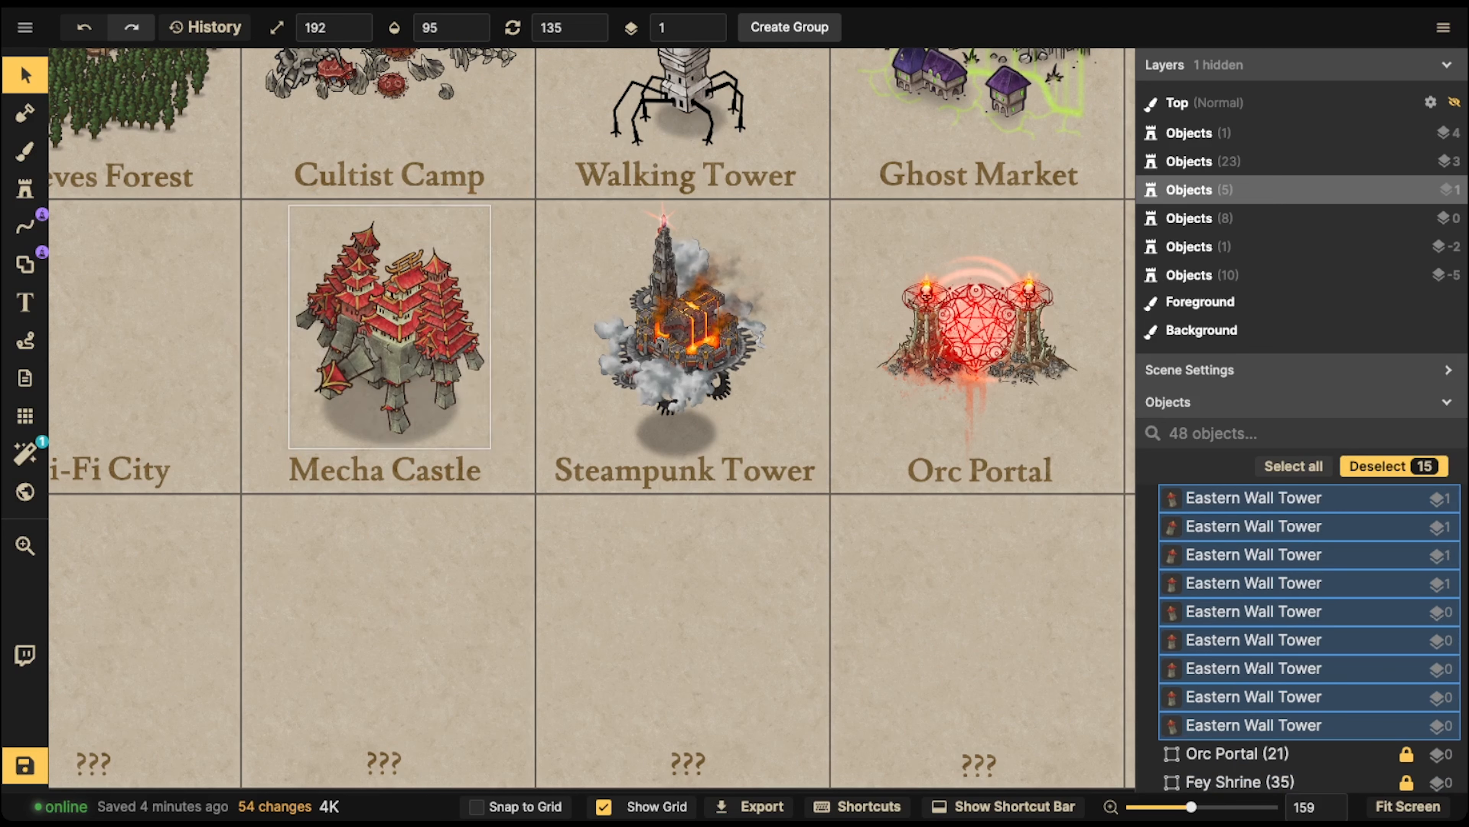
mouse_move(404, 341)
mouse_down()
mouse_move(394, 323)
mouse_move(414, 323)
mouse_move(396, 327)
mouse_up()
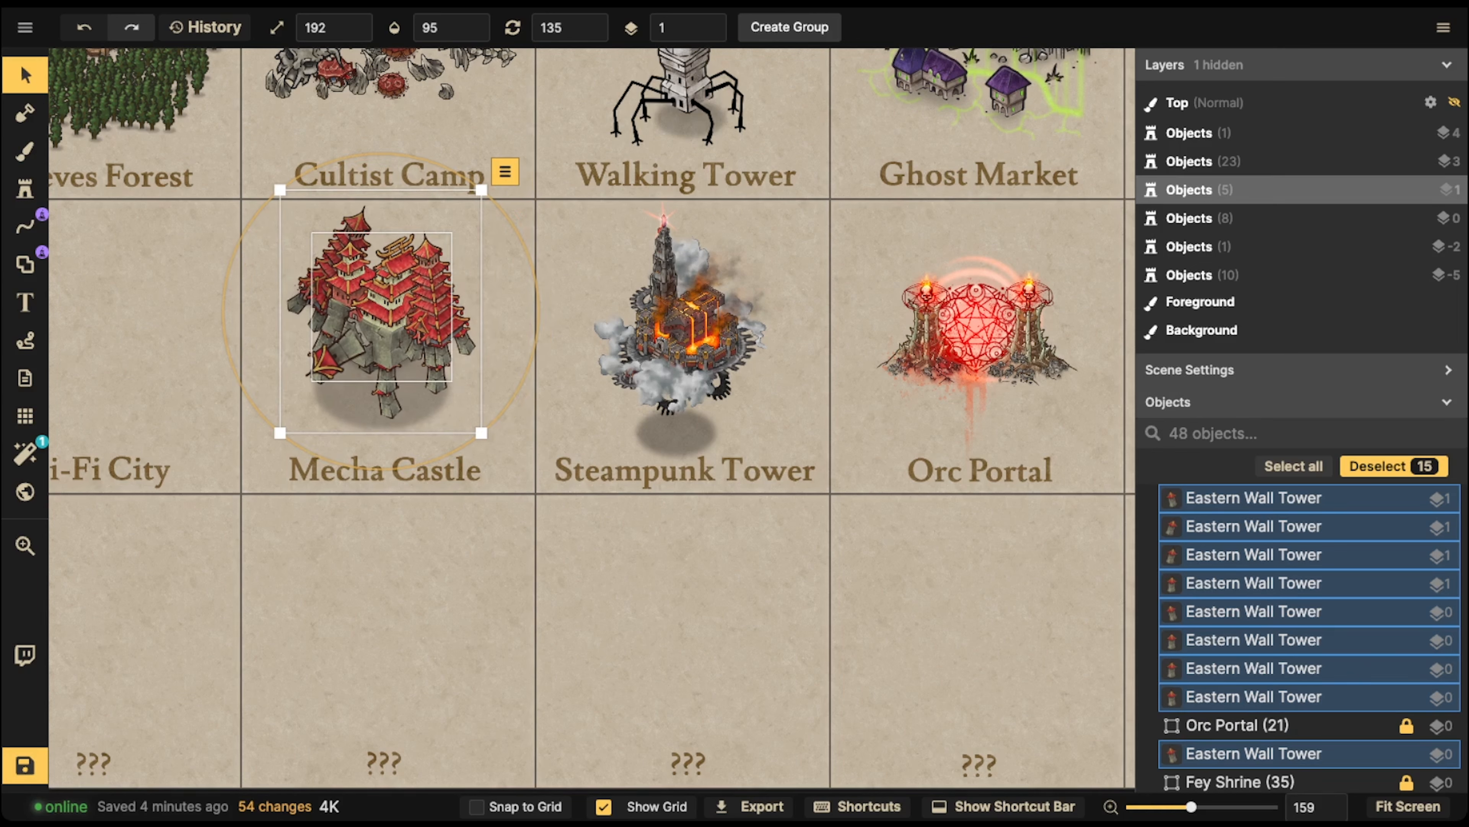
drag(397, 326, 401, 331)
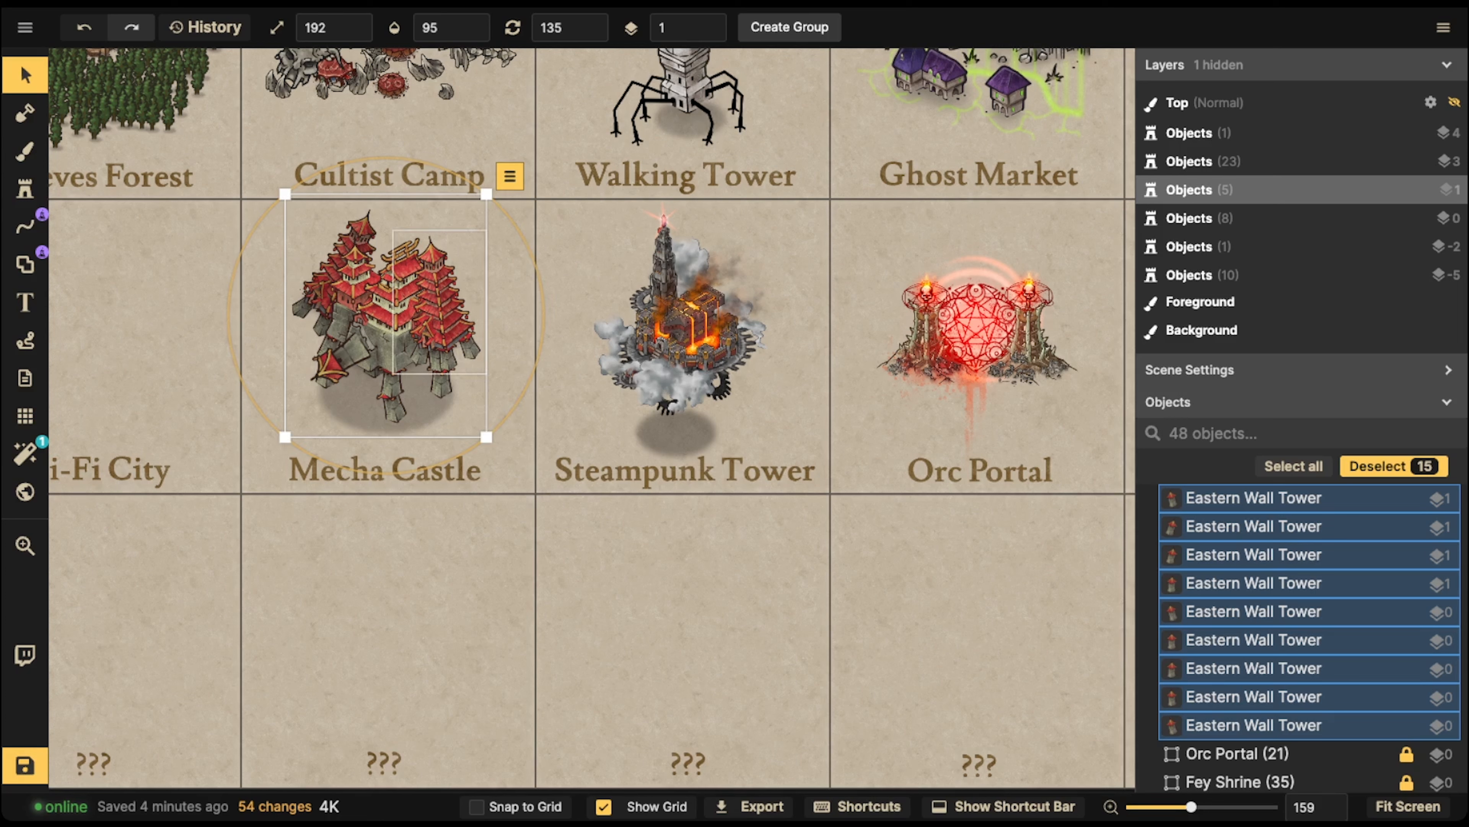
drag(372, 303, 407, 332)
scroll(373, 339, up, 4)
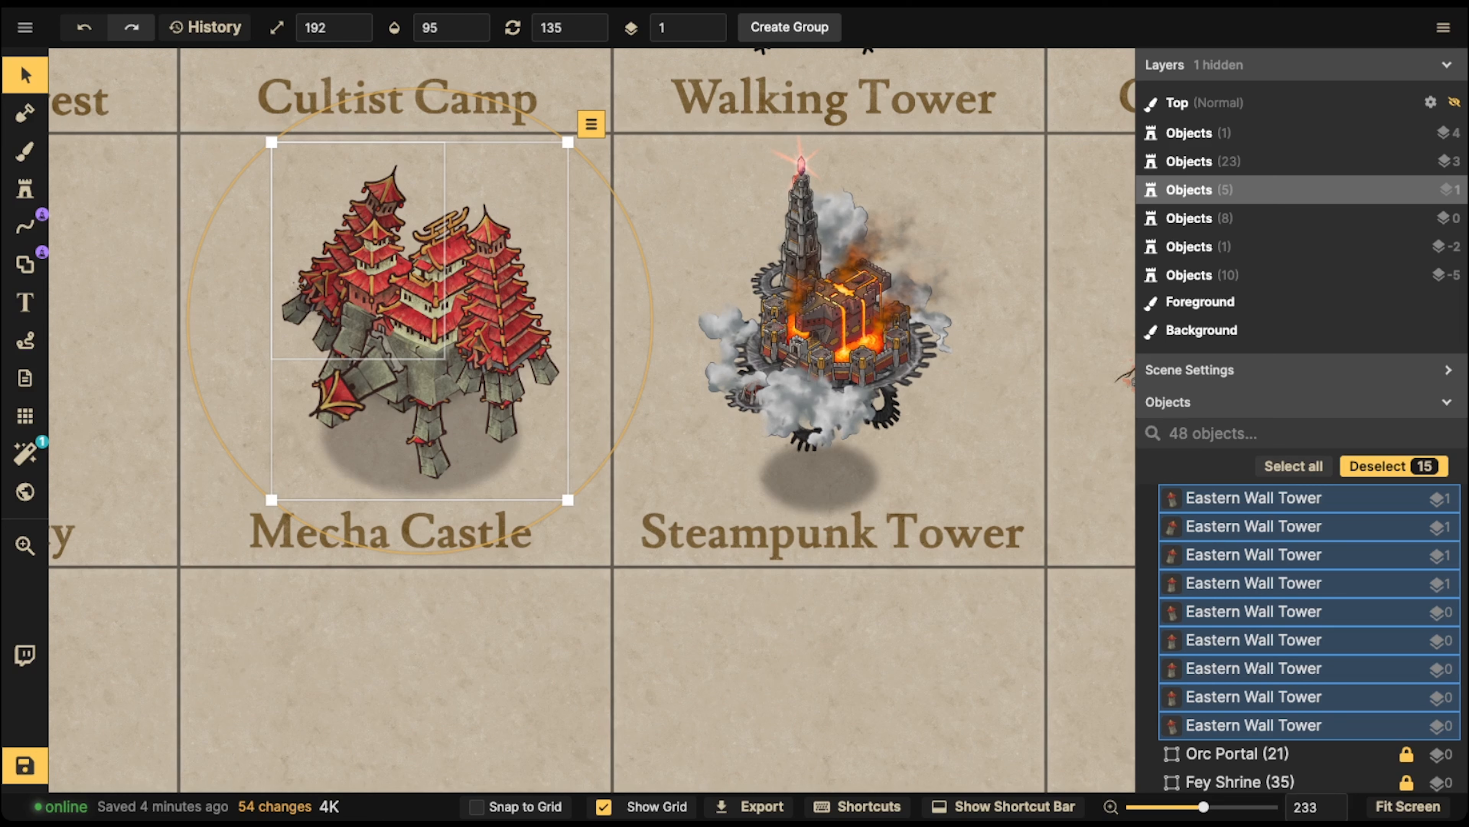
scroll(440, 323, down, 5)
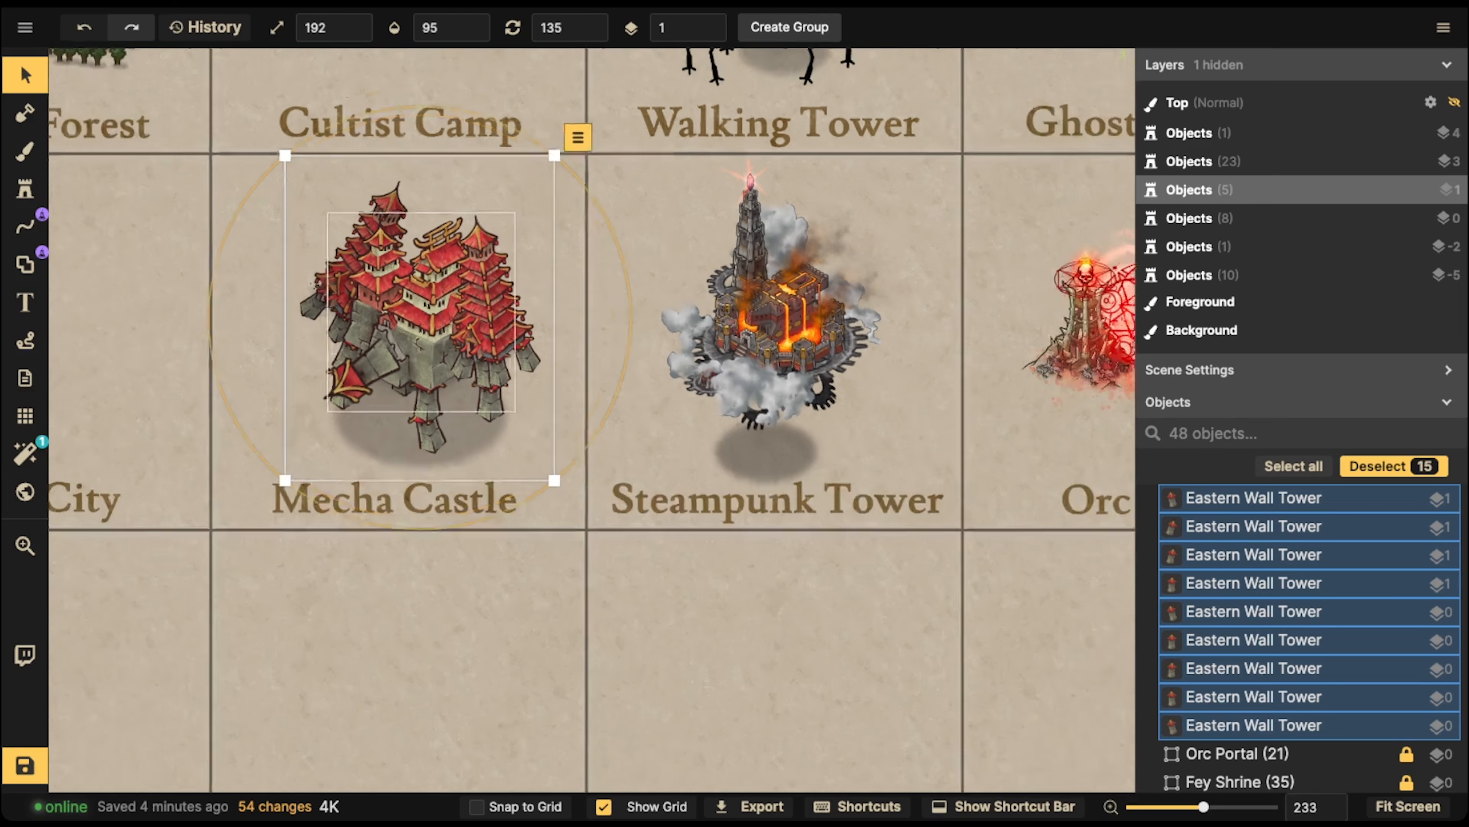
scroll(746, 469, down, 3)
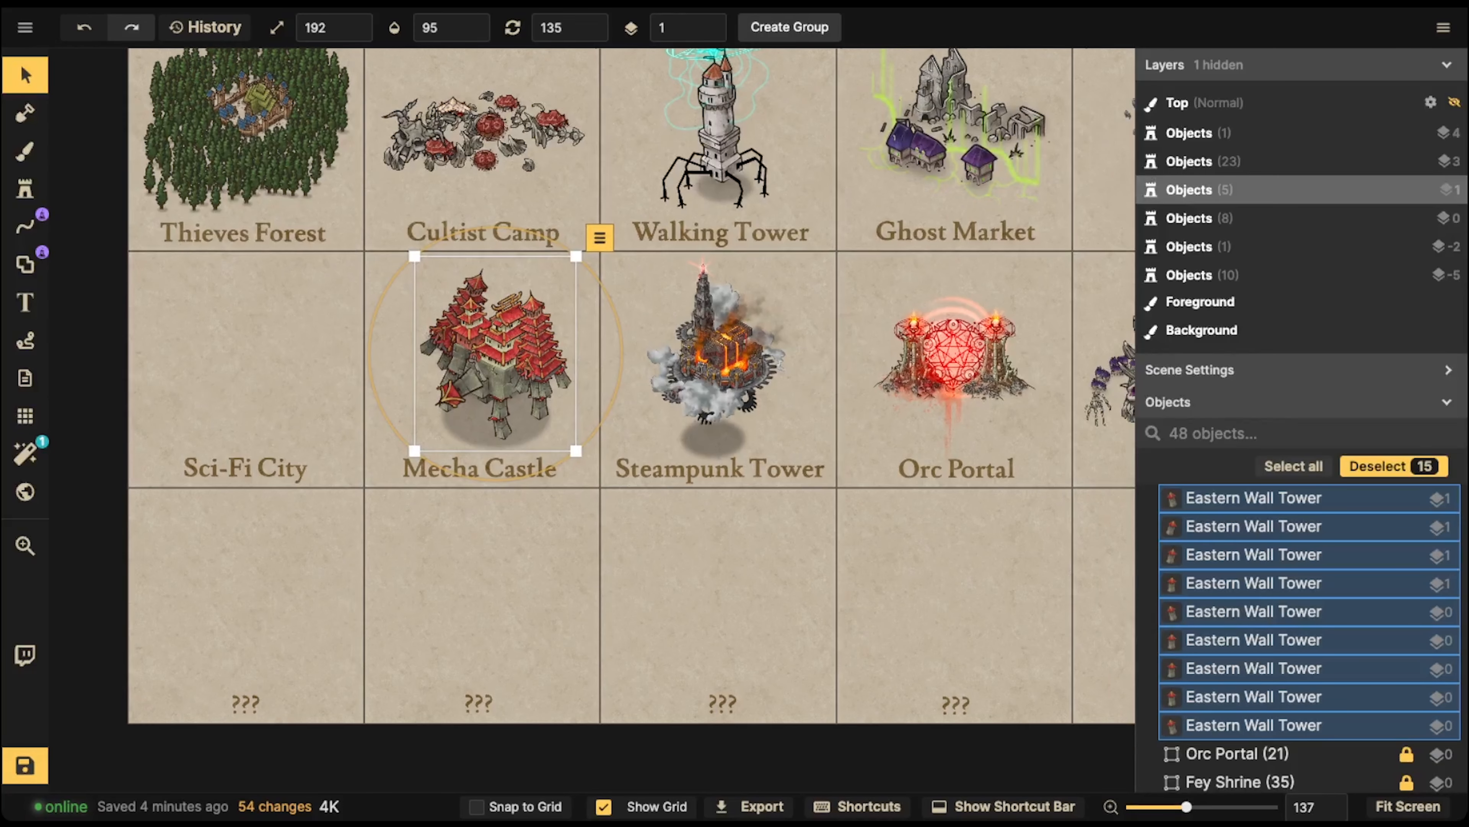
key(Escape)
scroll(607, 397, down, 4)
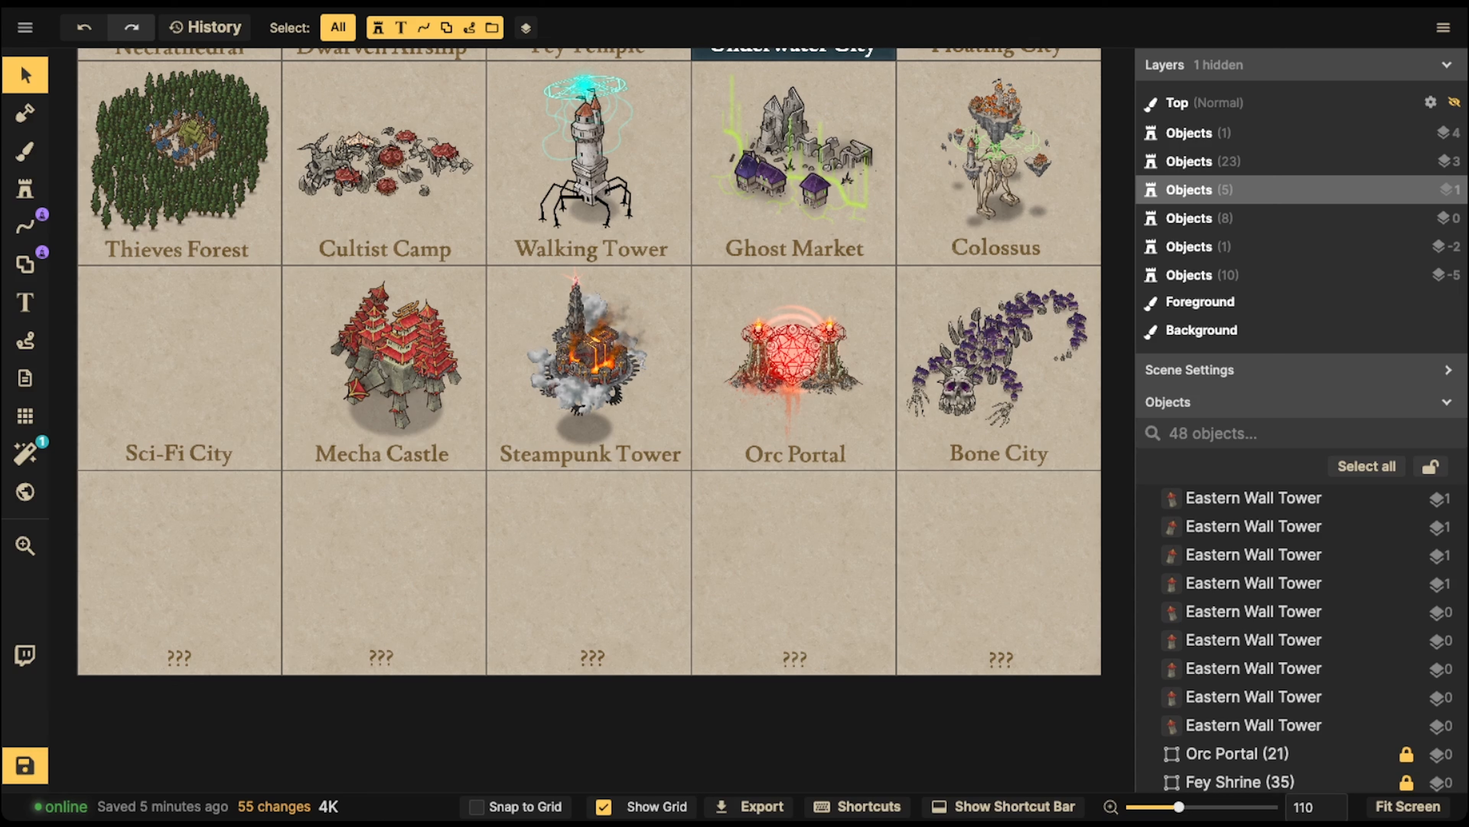
key(ctrl+s)
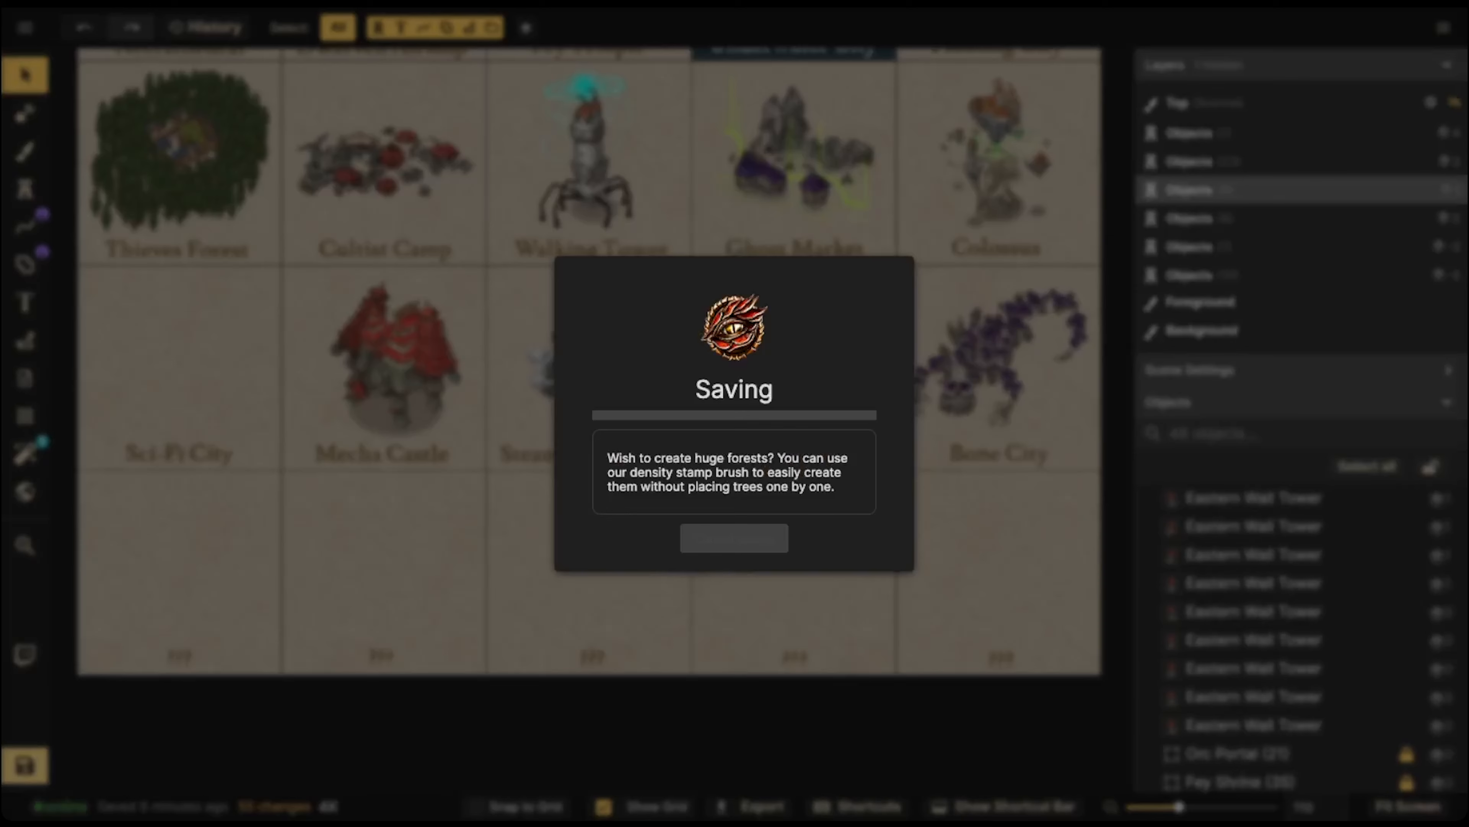